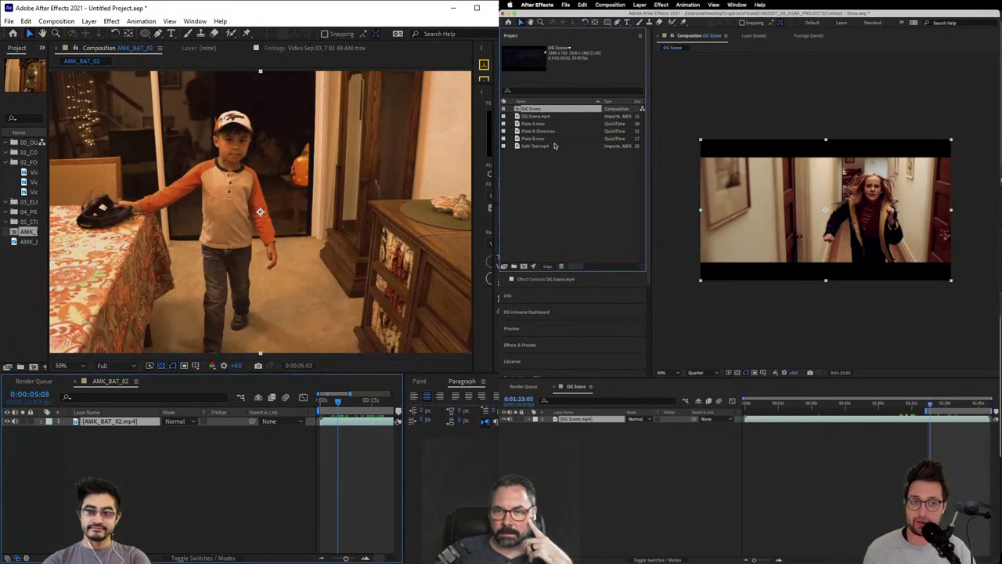
Step: Open the Plate A.mov footage, fit it to the viewer, and review the run up the stairs
left_click(545, 180)
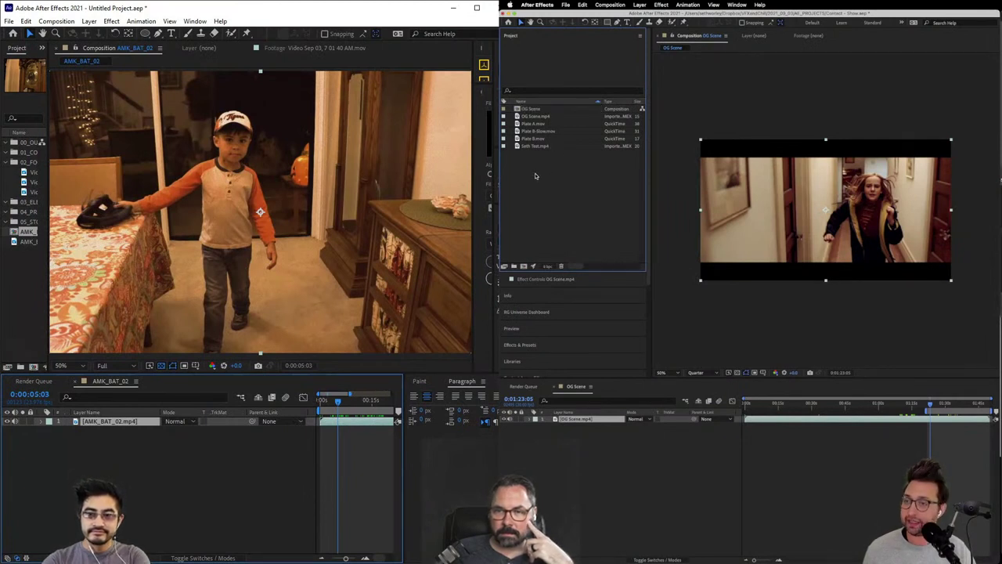
double_click(534, 124)
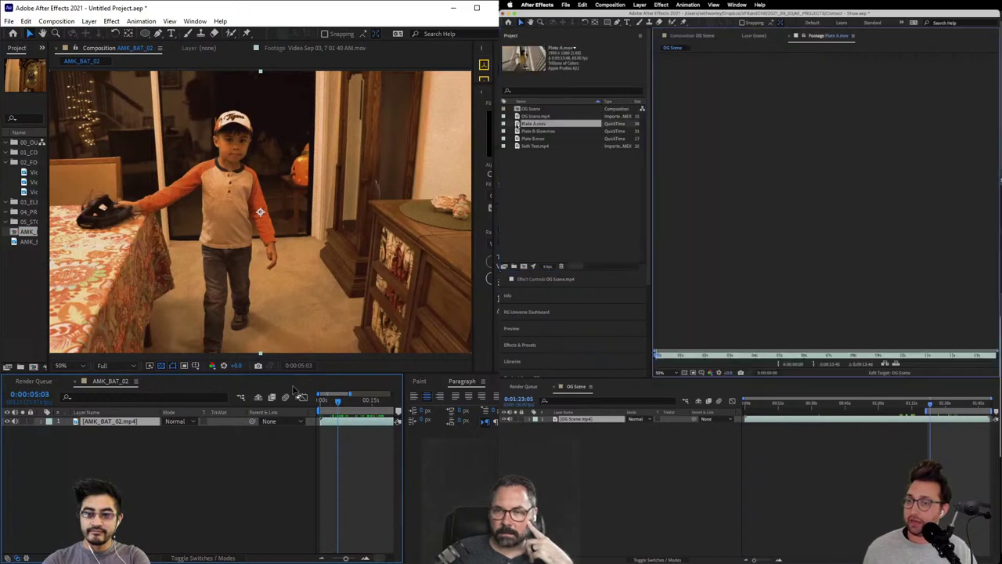
left_click_drag(673, 357, 719, 359)
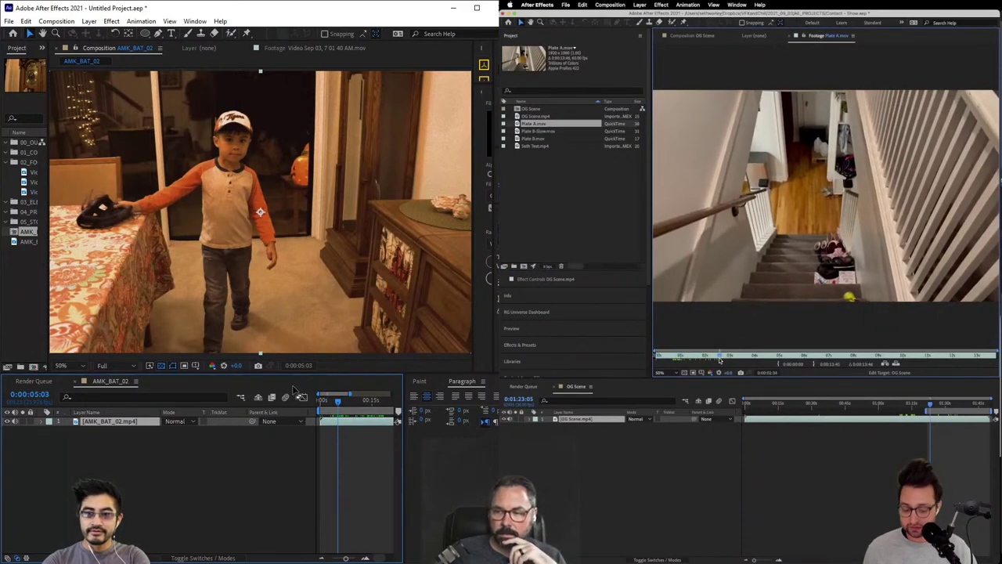
key("shift+/")
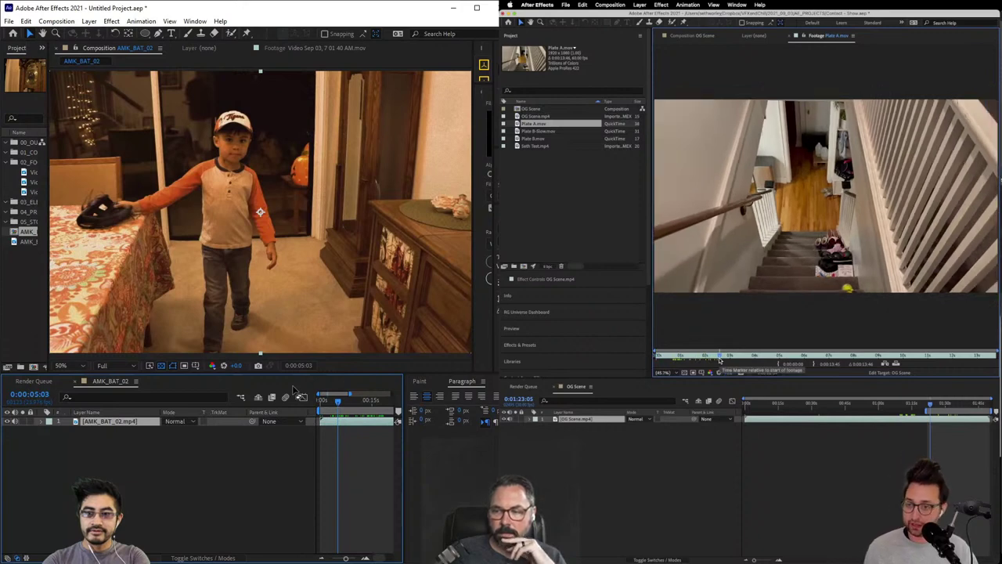
left_click_drag(720, 359, 772, 359)
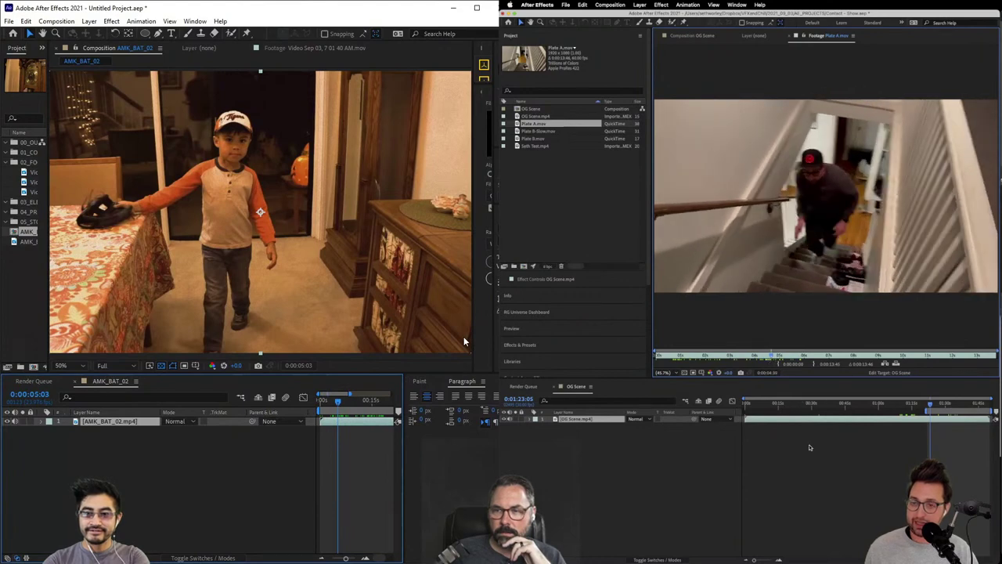
key("space")
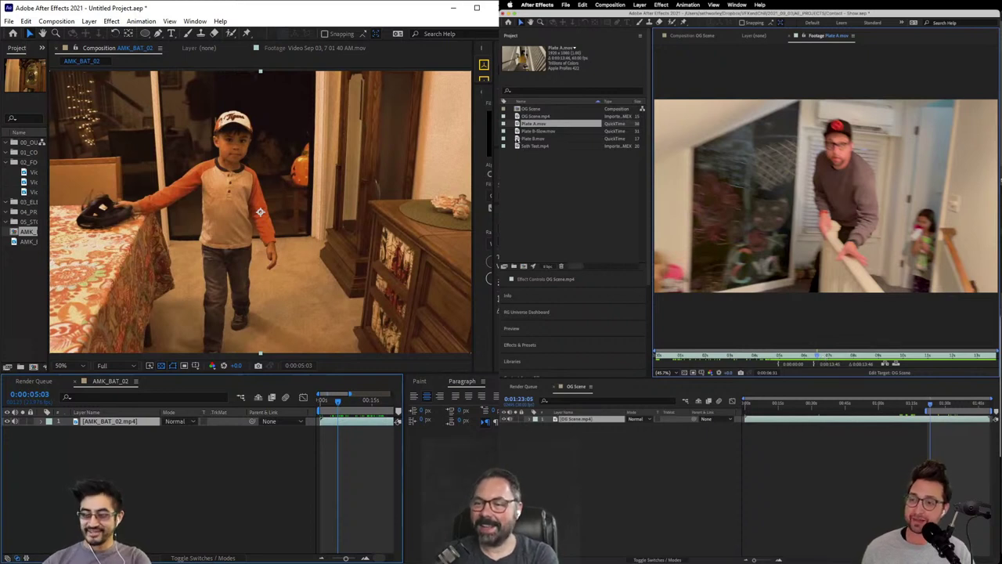
Step: Review the green-screen footage in Plate B.mov and check its frame rate in the project list
double_click(518, 138)
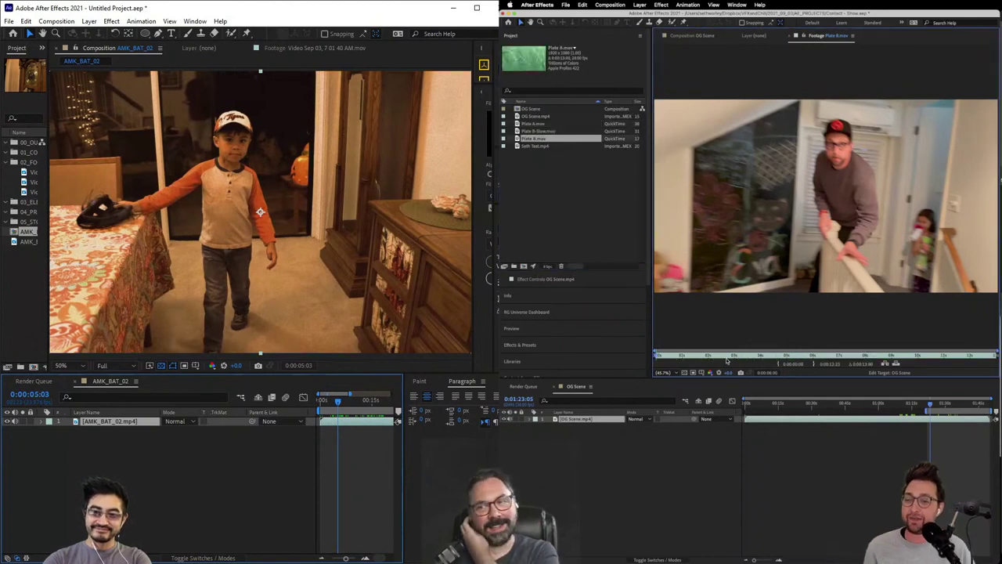
left_click_drag(664, 356, 690, 359)
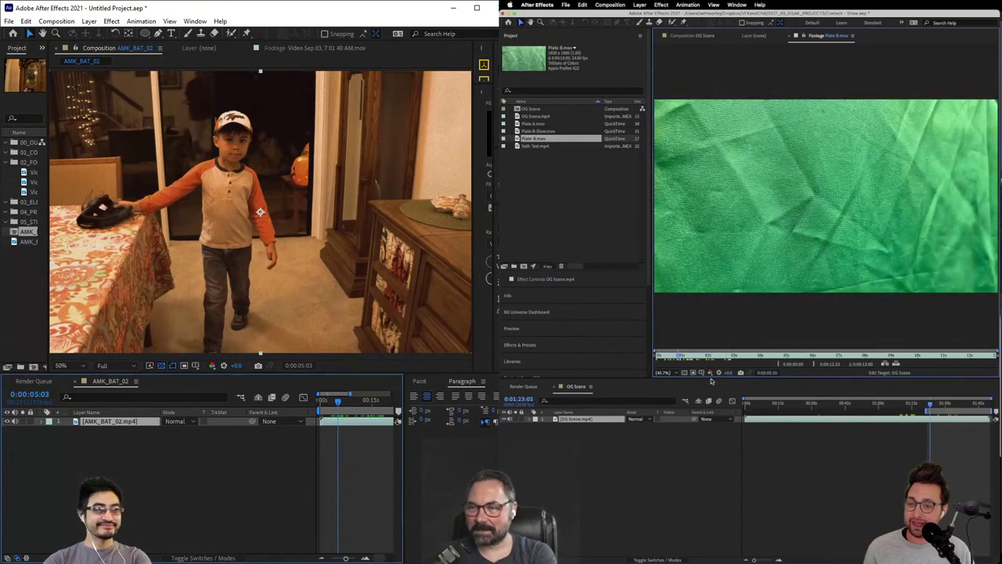
key("space")
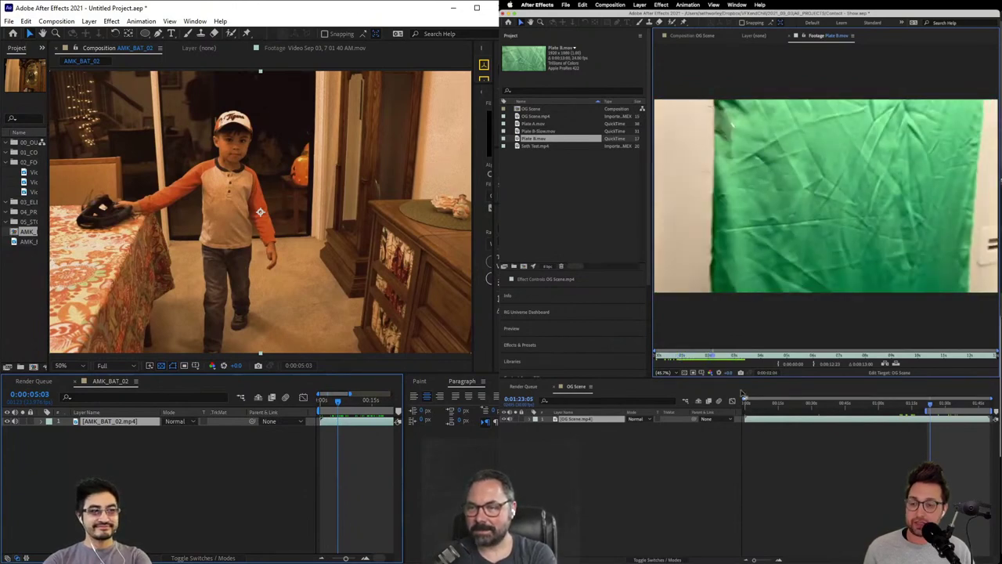
left_click_drag(712, 355, 697, 355)
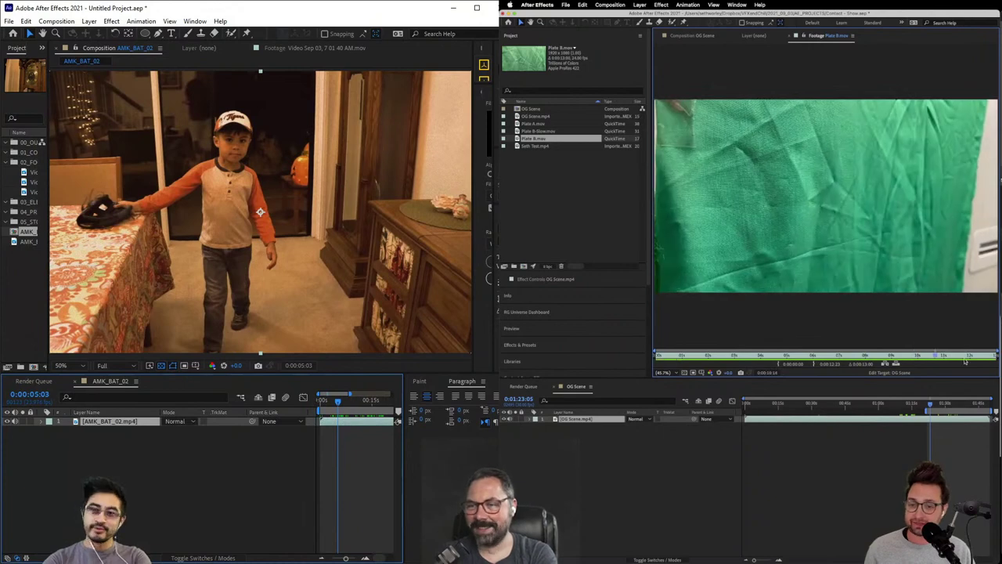
left_click(853, 356)
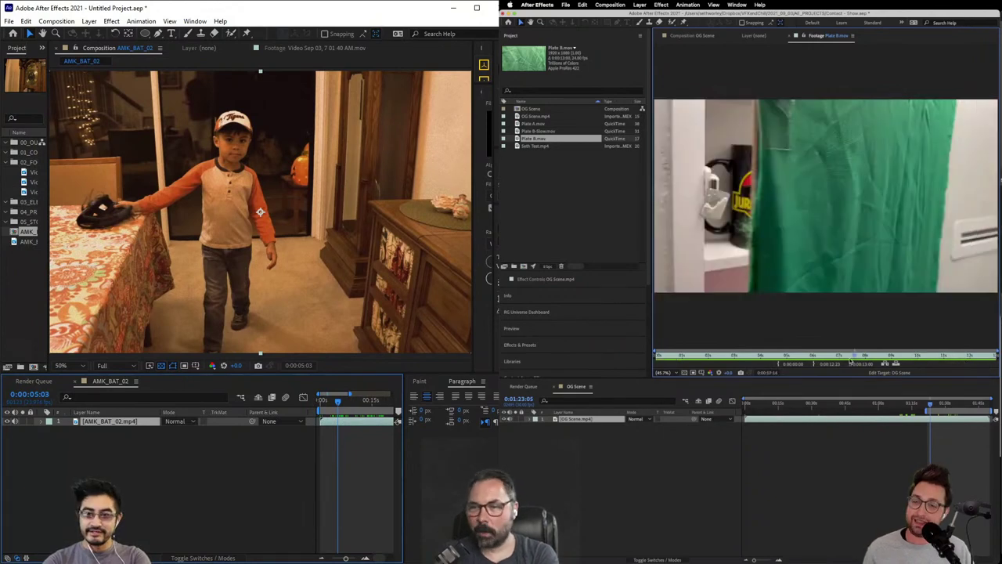
left_click_drag(853, 358, 686, 363)
scroll(578, 143, "right", 3)
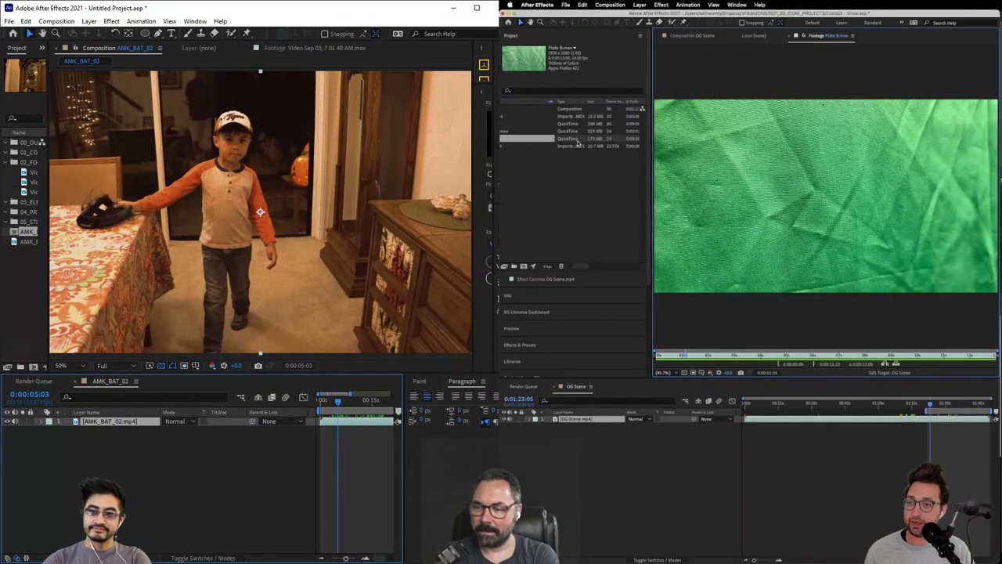
scroll(578, 143, "right", 2)
scroll(577, 143, "left", 5)
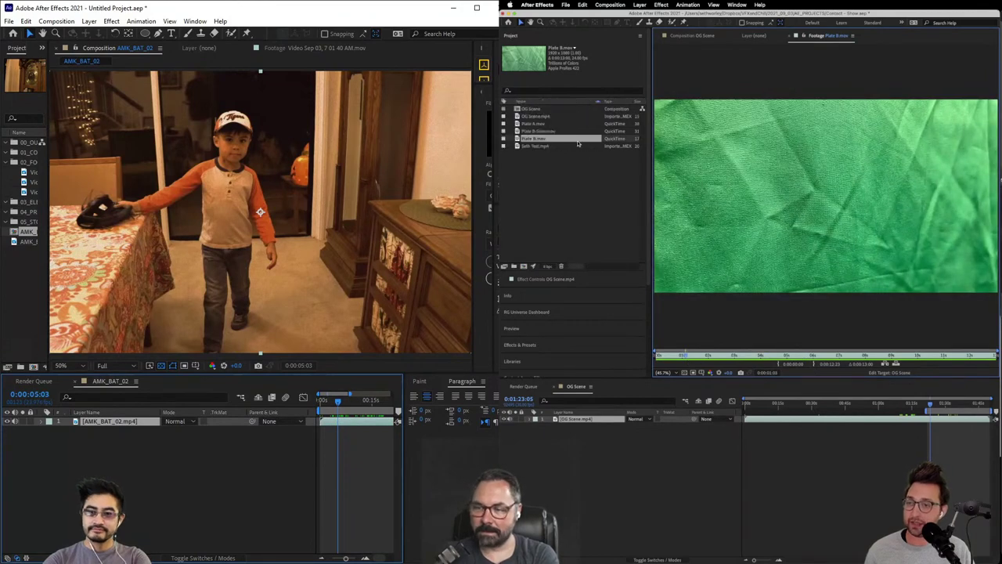
Step: Compare the end of the move in Plate A.mov with the green-screen opening of Plate B.mov
double_click(548, 124)
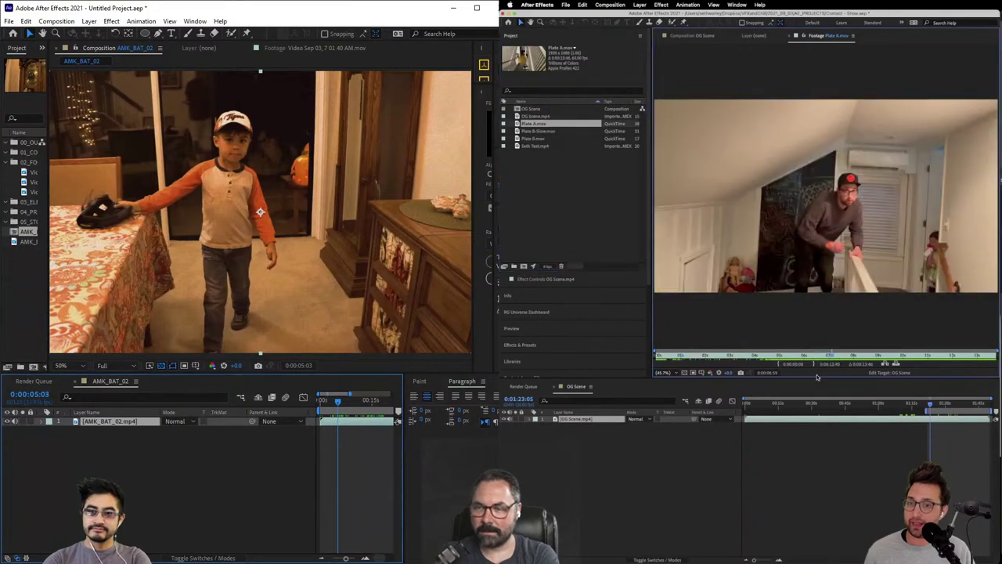
double_click(518, 138)
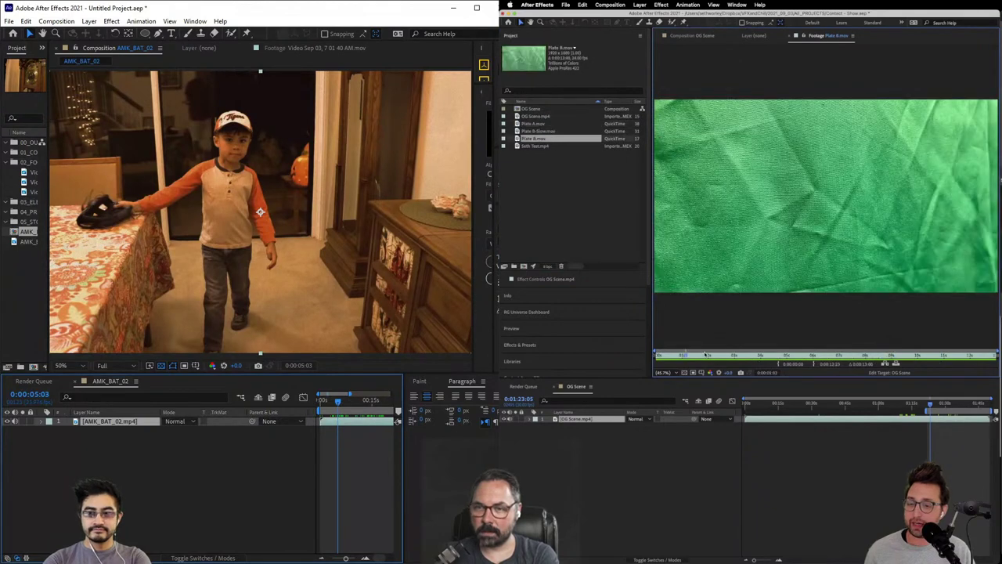
left_click_drag(709, 360, 680, 361)
key("space")
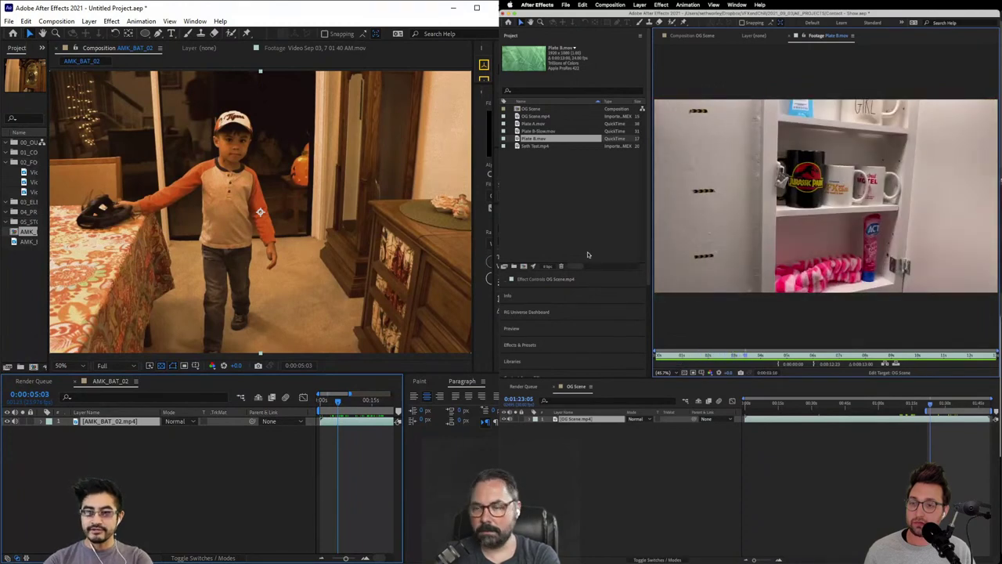
Step: Review the Plate B-Slow.mov footage from its green-screen opening to the cabinet shelves, and return to the OG Scene composition
double_click(535, 130)
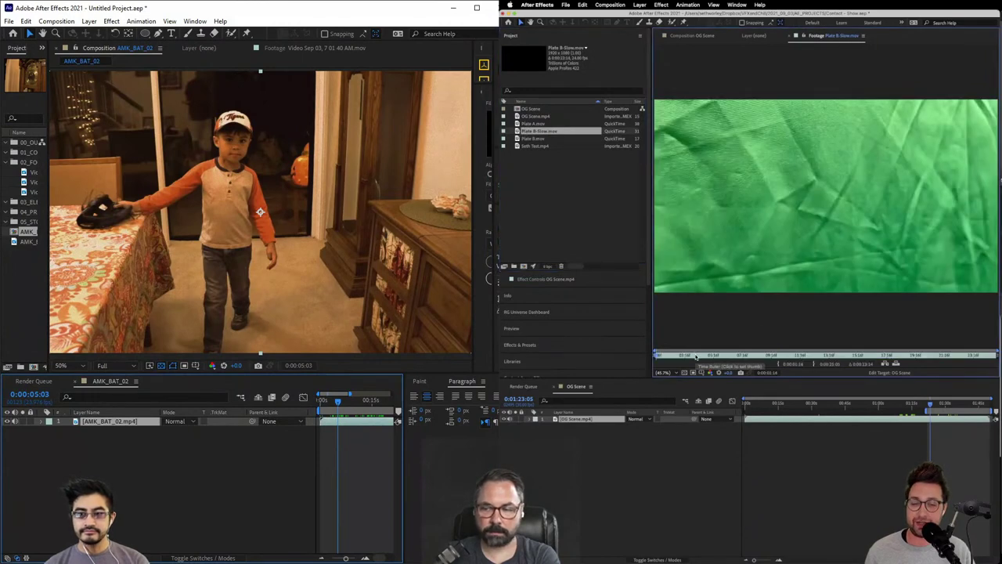
left_click_drag(696, 357, 685, 357)
key("space")
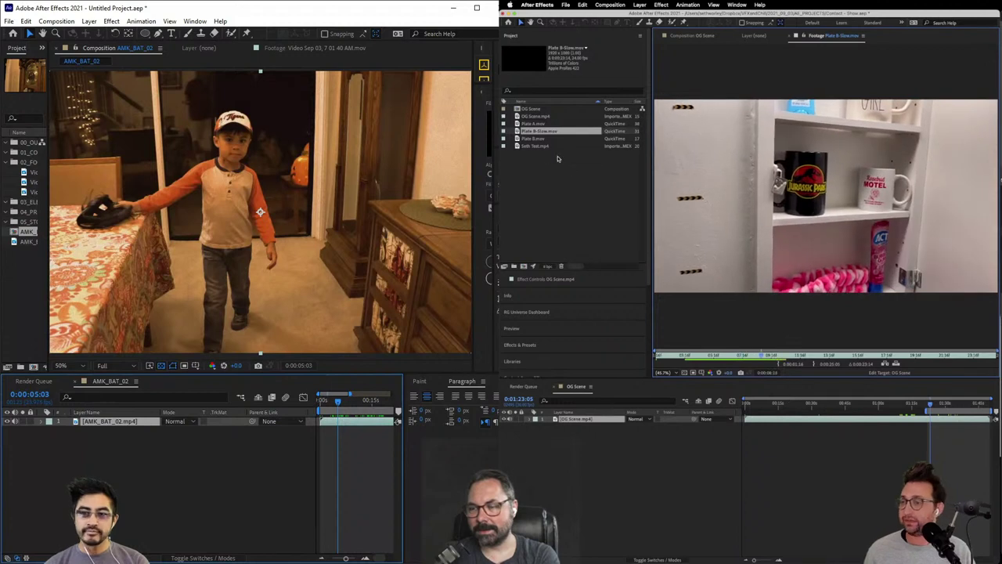
left_click(685, 36)
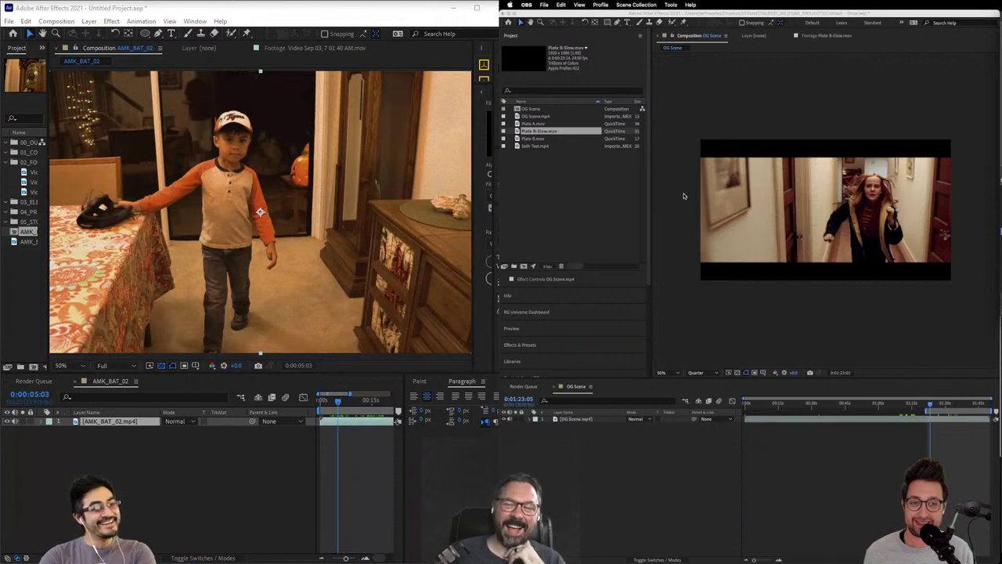
left_click(729, 545)
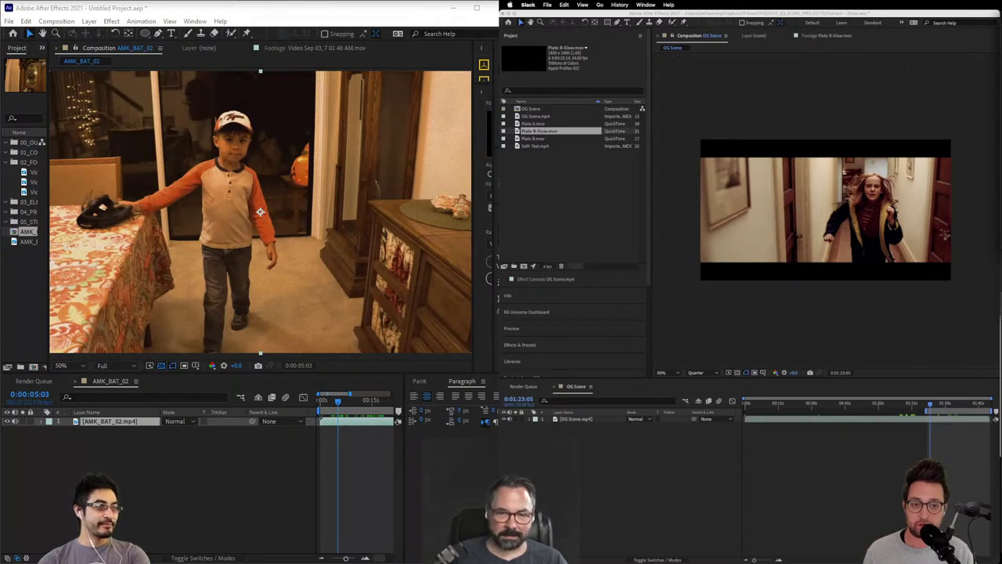
key("super+Tab")
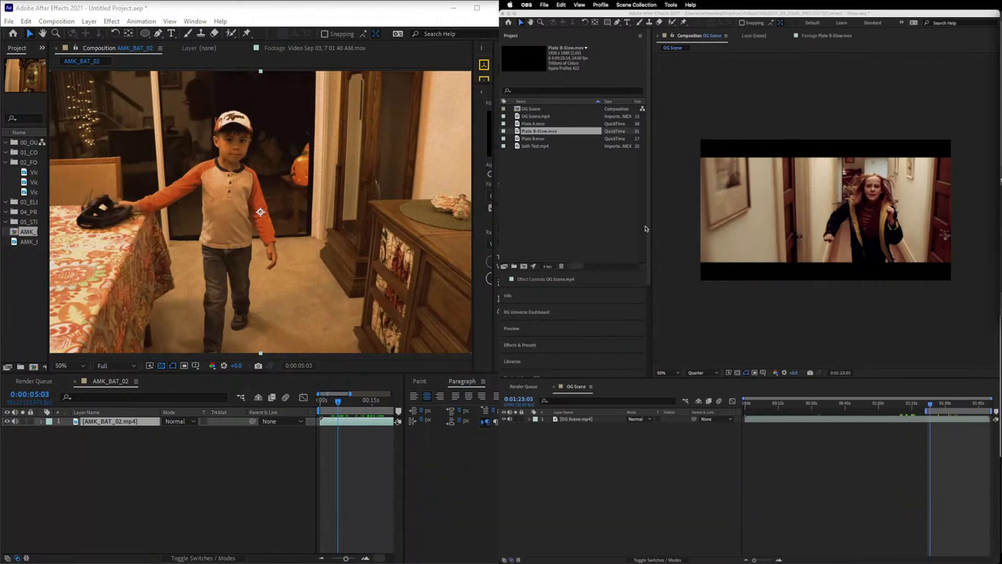
left_click(535, 203)
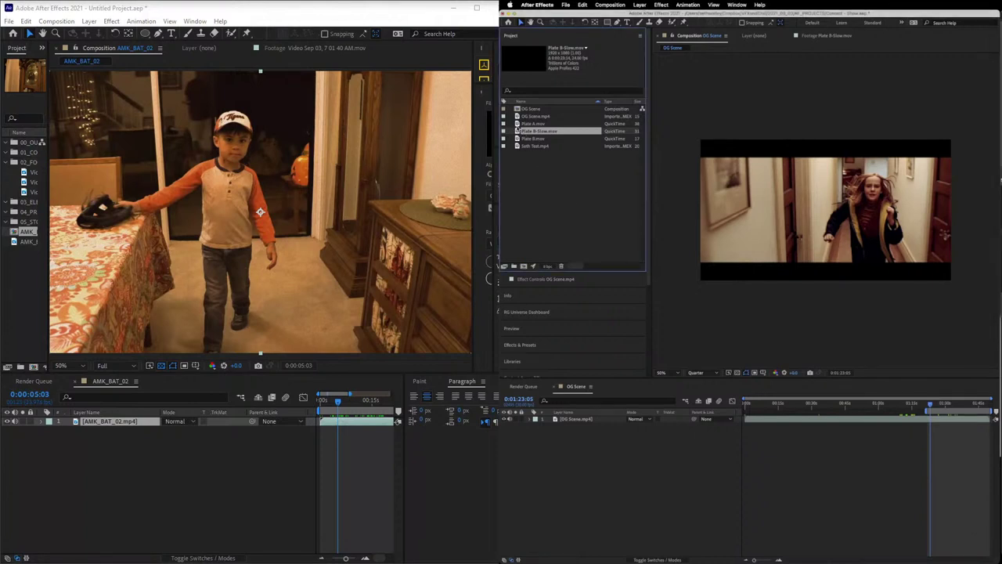
left_click(518, 123)
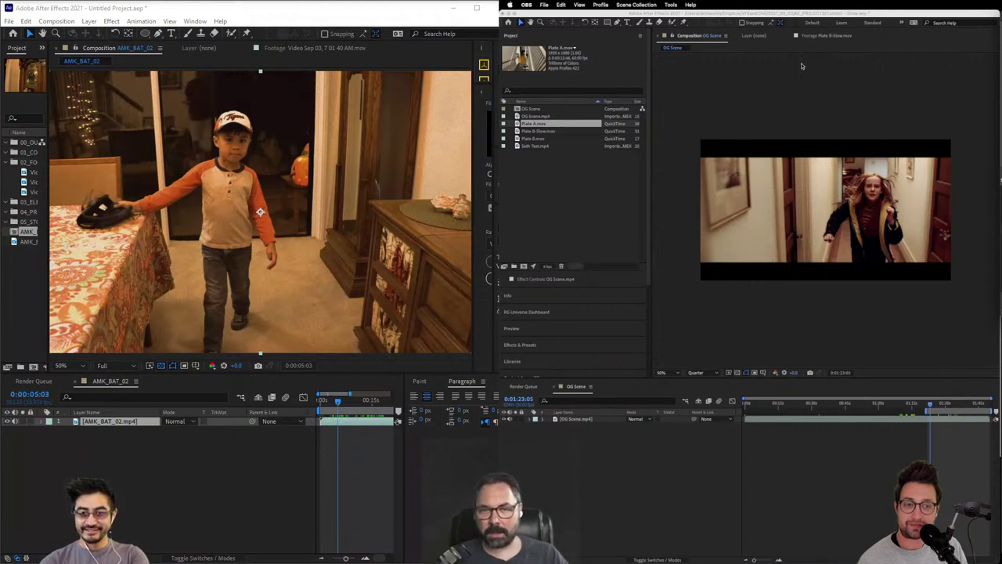
left_click(728, 15)
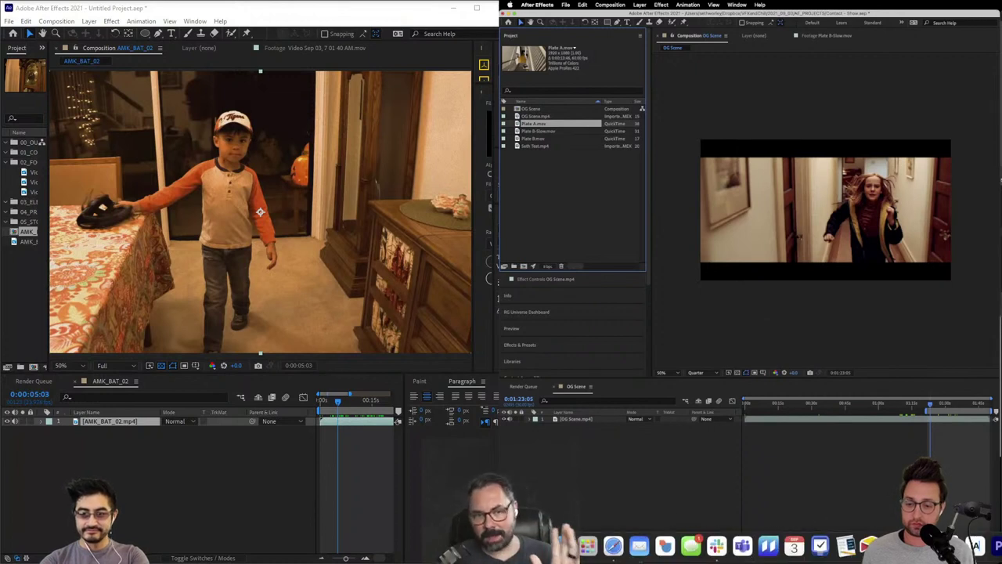
left_click(717, 545)
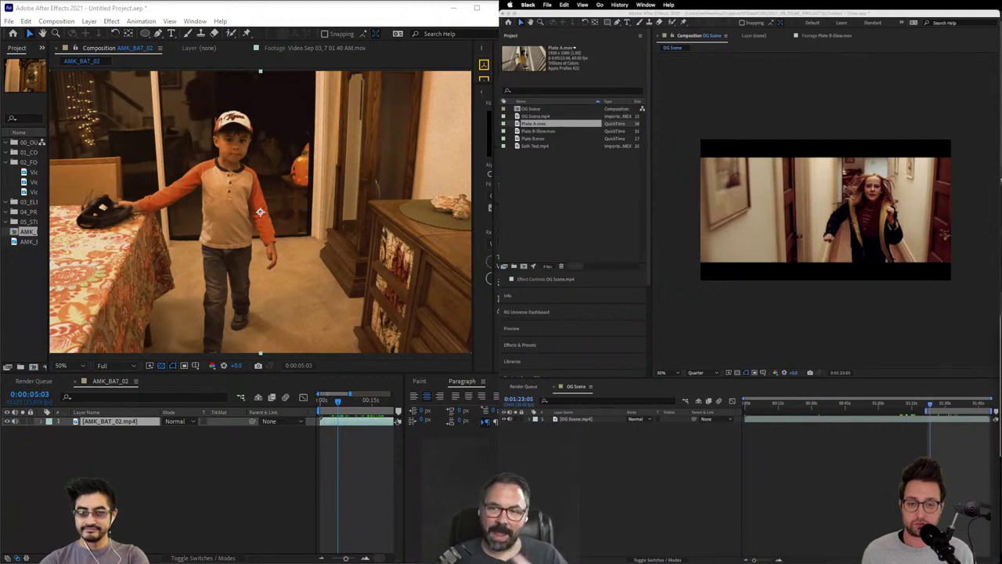
left_click(873, 12)
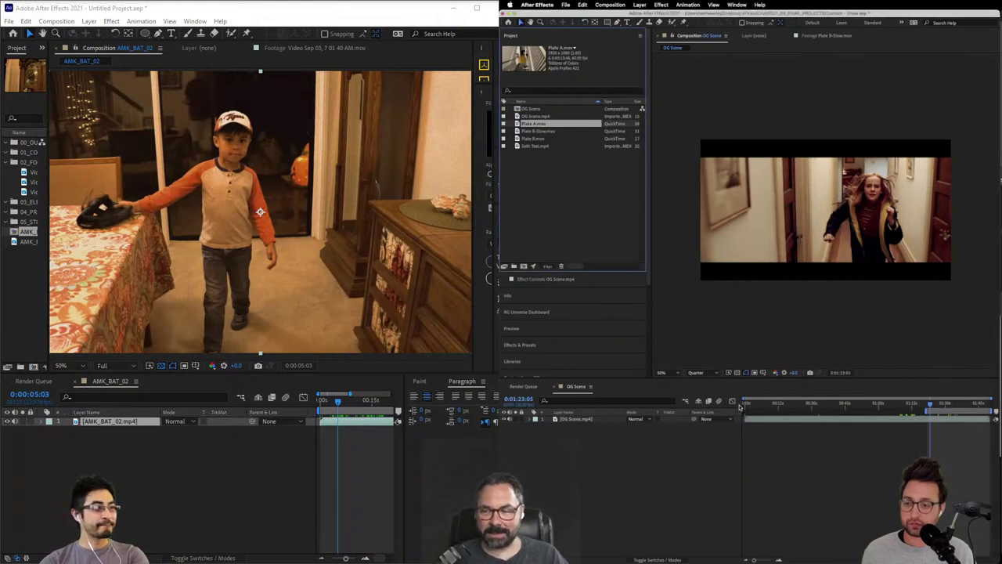
Step: Review the Plate A.mov footage and create a new composition from it
double_click(517, 123)
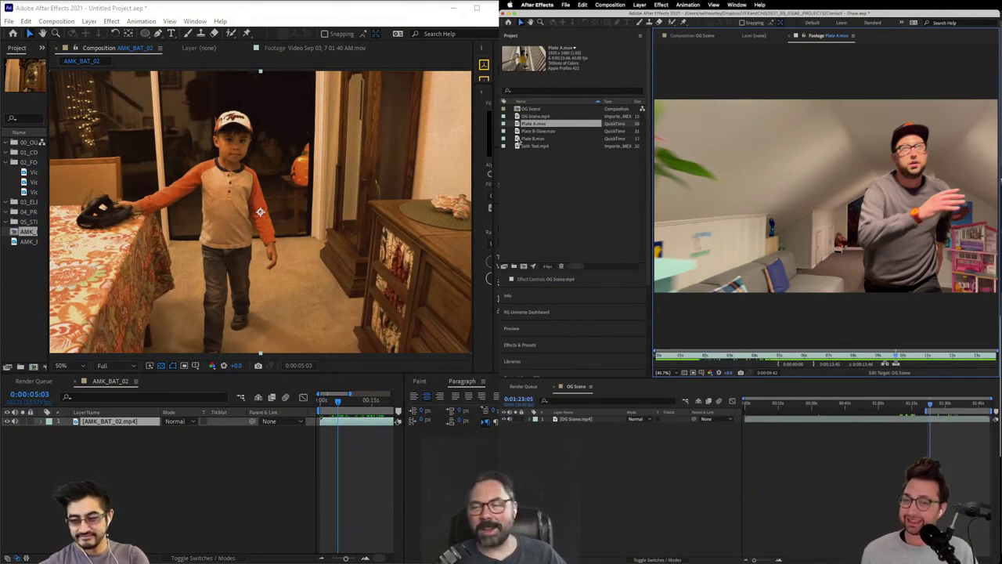
left_click(516, 124)
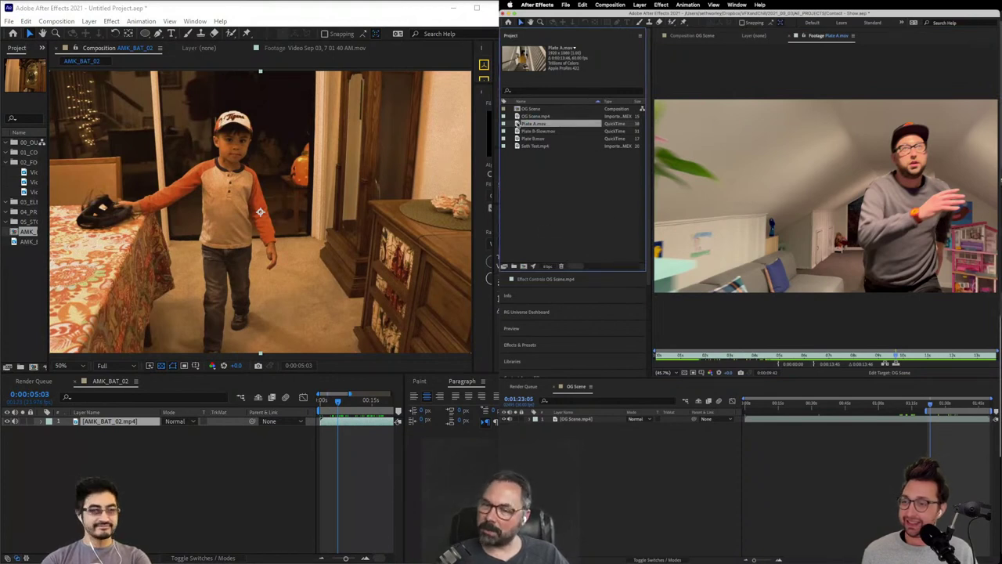
left_click_drag(518, 125, 524, 270)
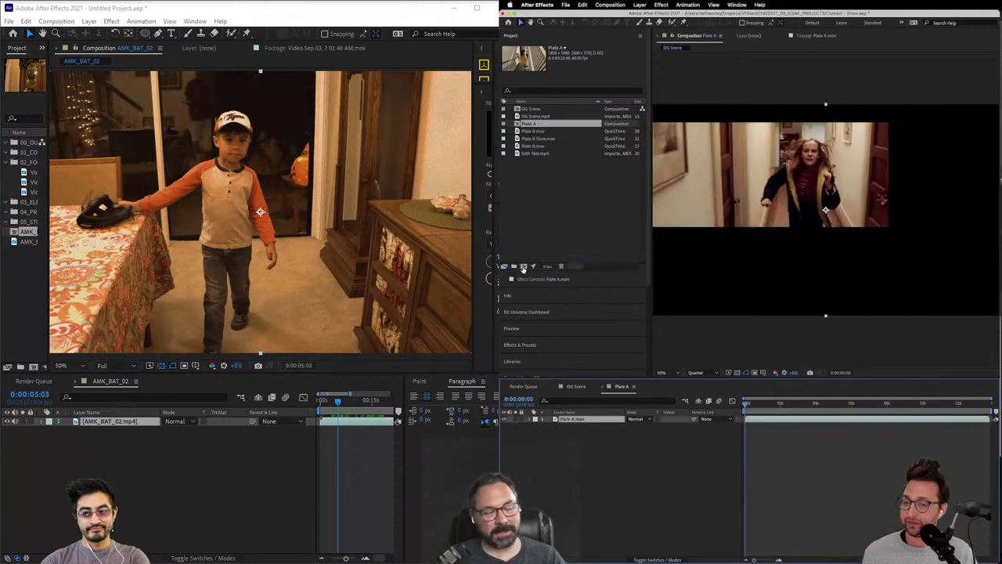
Step: Start the work area at about 0:00:04:53, as the man climbs the stairs, and trim the Plate A composition to it
left_click_drag(764, 403, 831, 413)
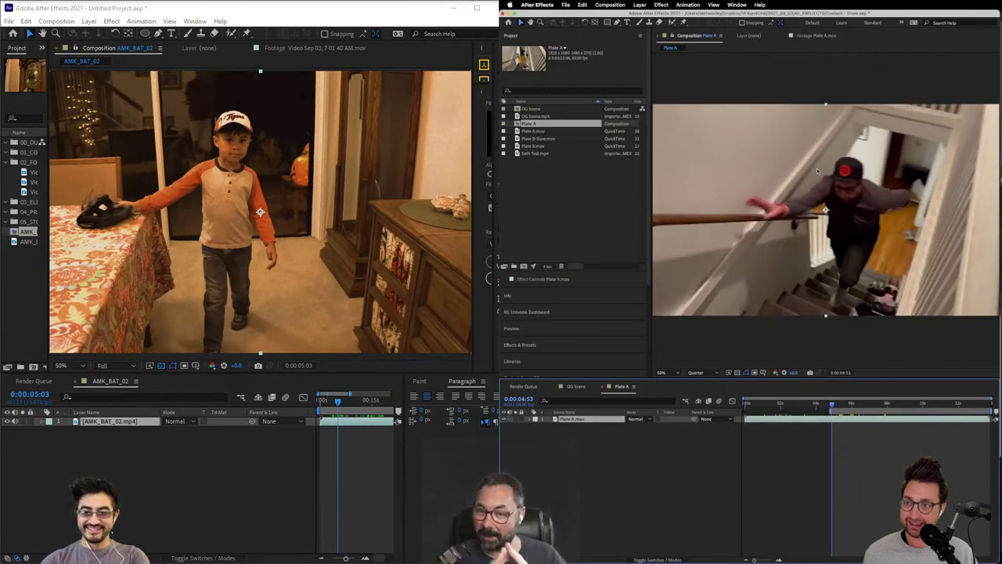
left_click_drag(959, 403, 876, 343)
left_click(610, 5)
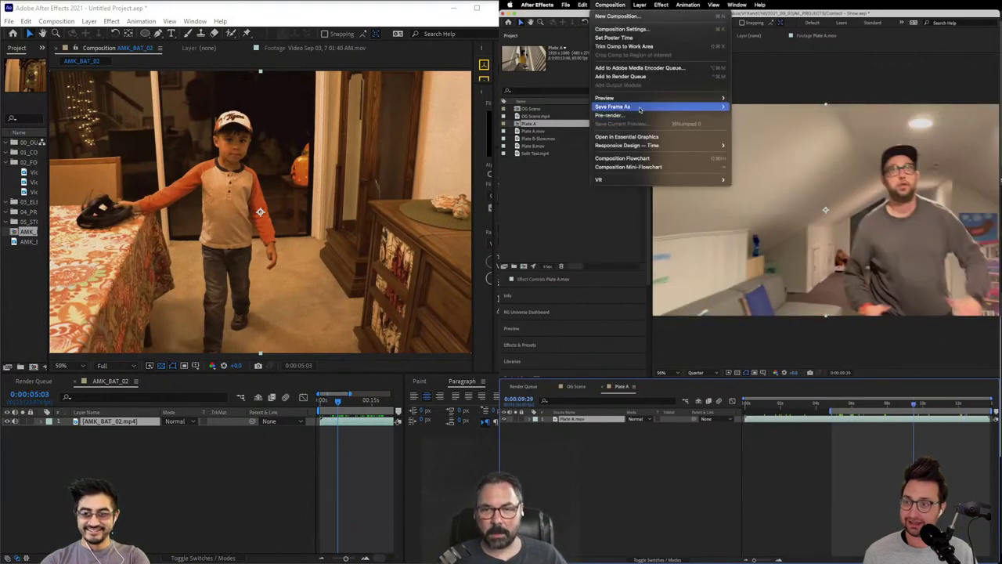
left_click(624, 46)
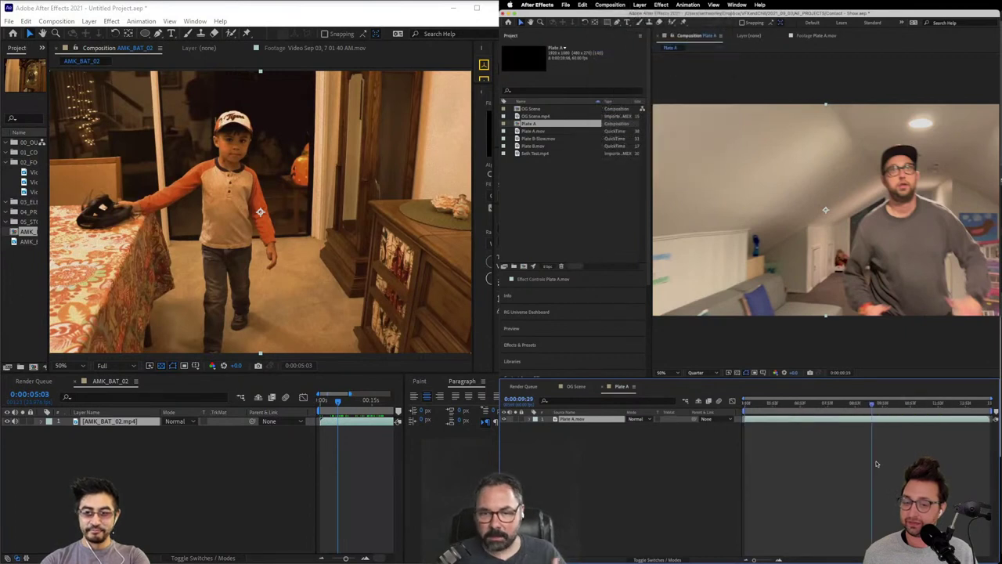
Step: Set the Plate A composition's frame rate to 23.976 fps and extend its duration
left_click(624, 5)
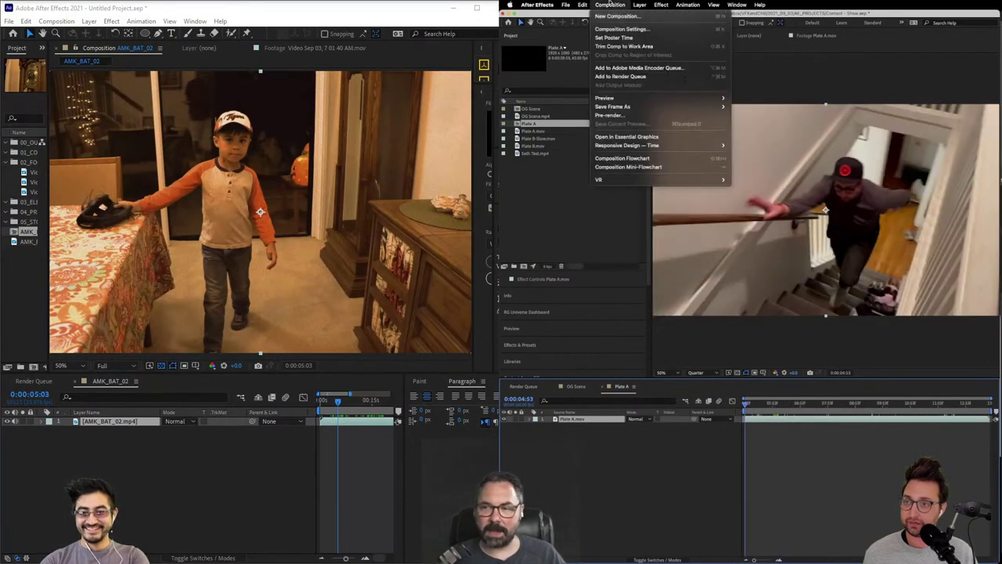
left_click(624, 29)
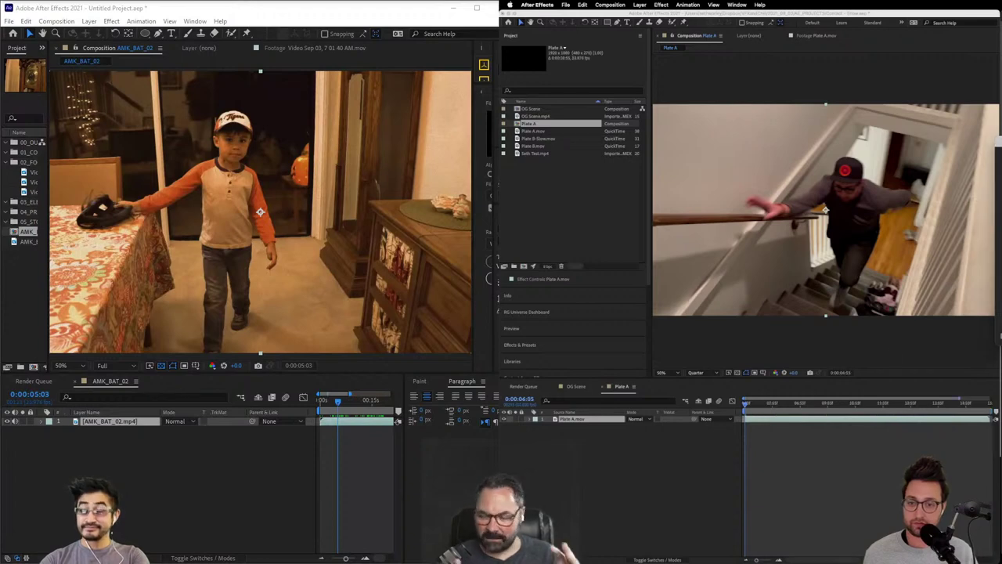
key("Return")
Step: End the work area at about 0:00:13:12, trim the Plate A composition to it, and preview the result
left_click(757, 404)
left_click_drag(817, 408, 920, 406)
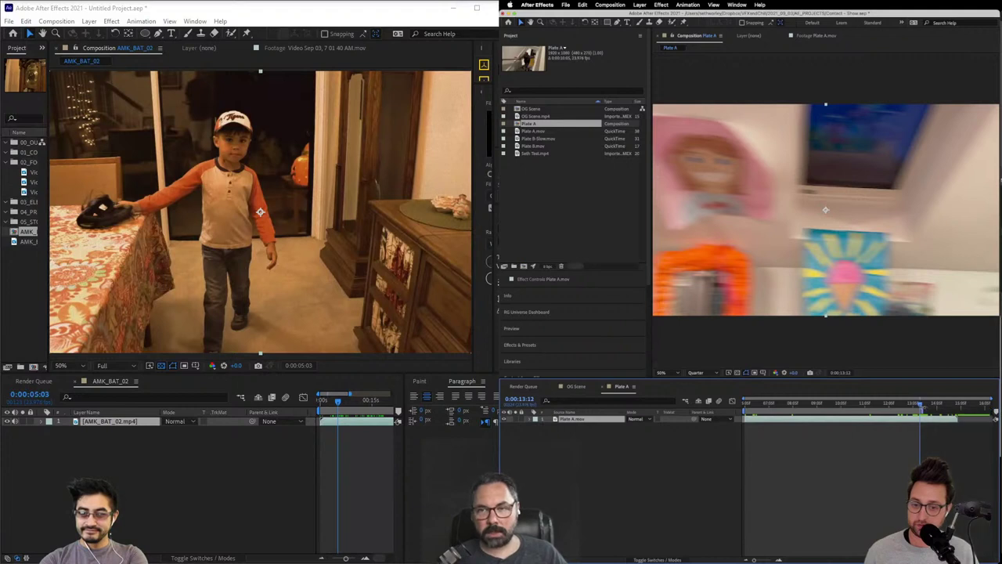
left_click(609, 4)
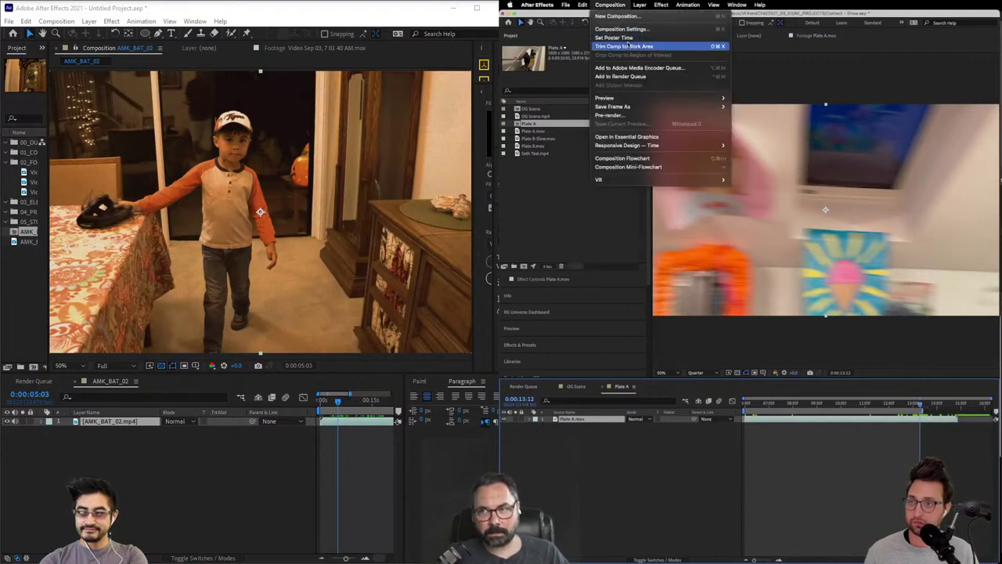
left_click(657, 46)
left_click(757, 399)
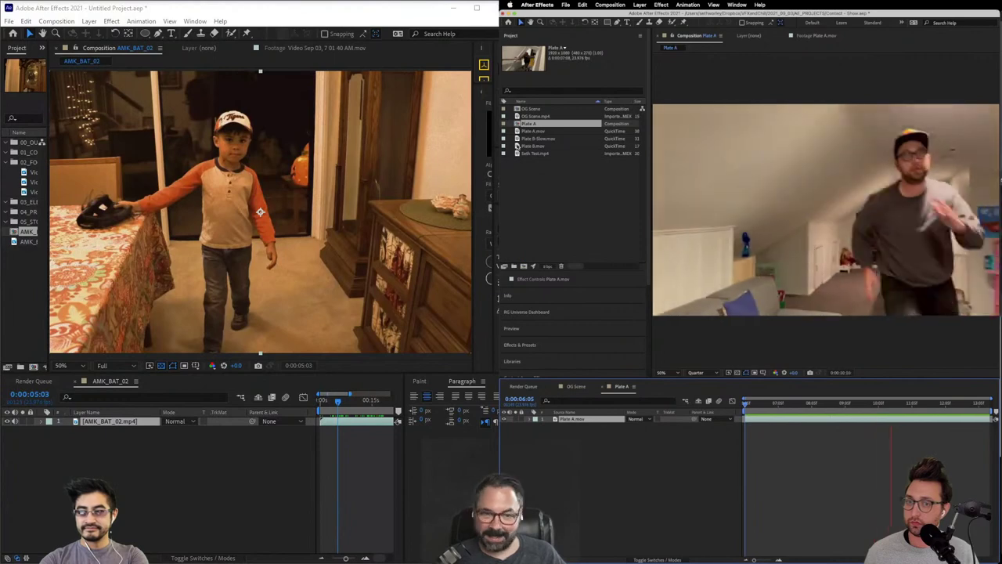
Step: Add a composition marker commented GRAB at 0:00:12:20 in Plate A, where the man's hand reaches out
left_click(517, 146)
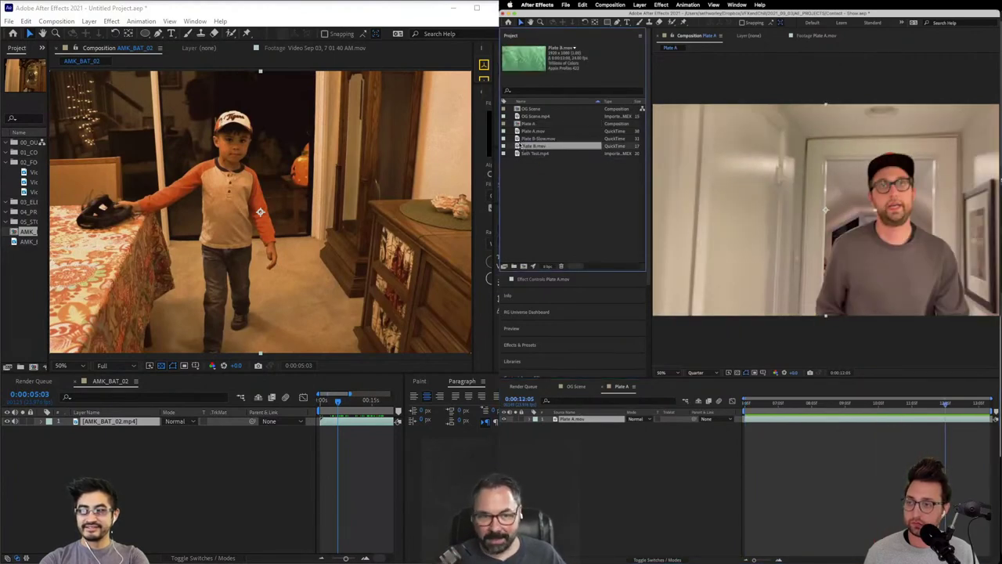
left_click_drag(949, 407, 967, 407)
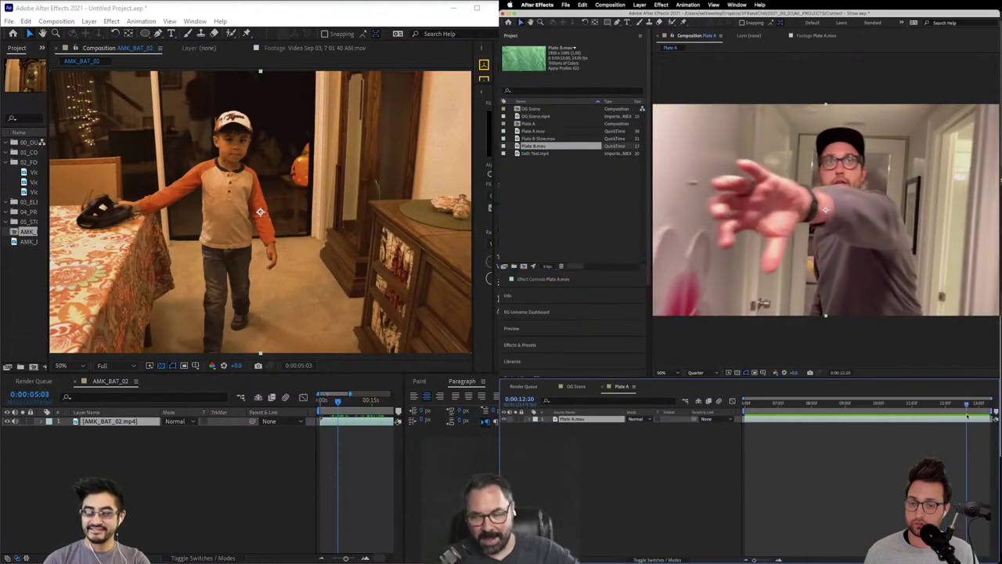
left_click(945, 441)
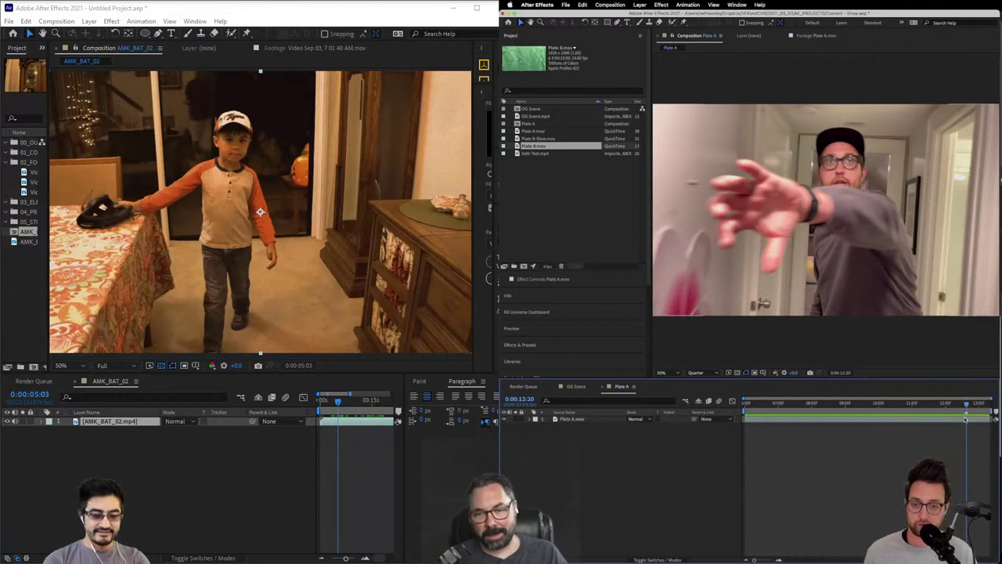
key("alt+KP_Multiply")
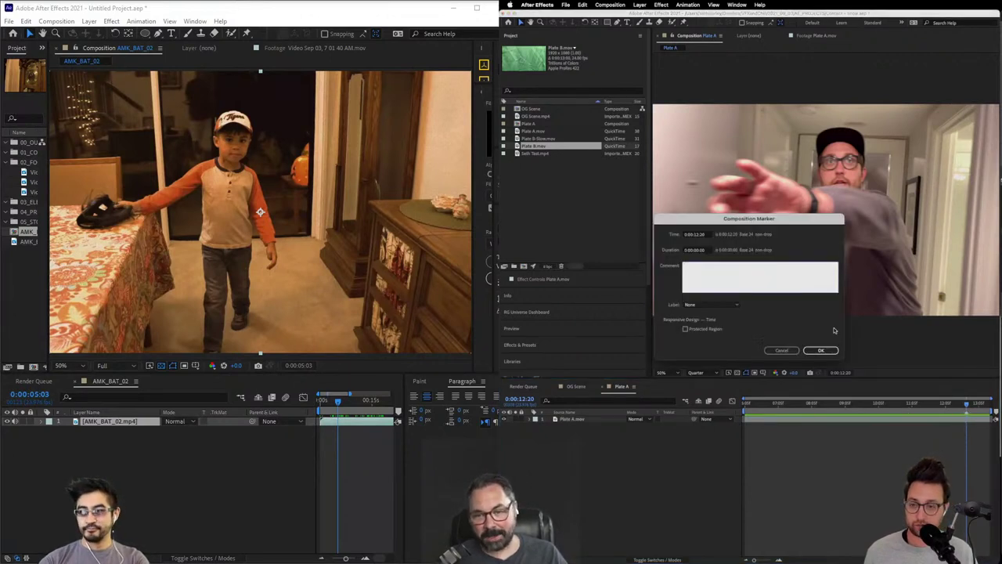
type("GRAB")
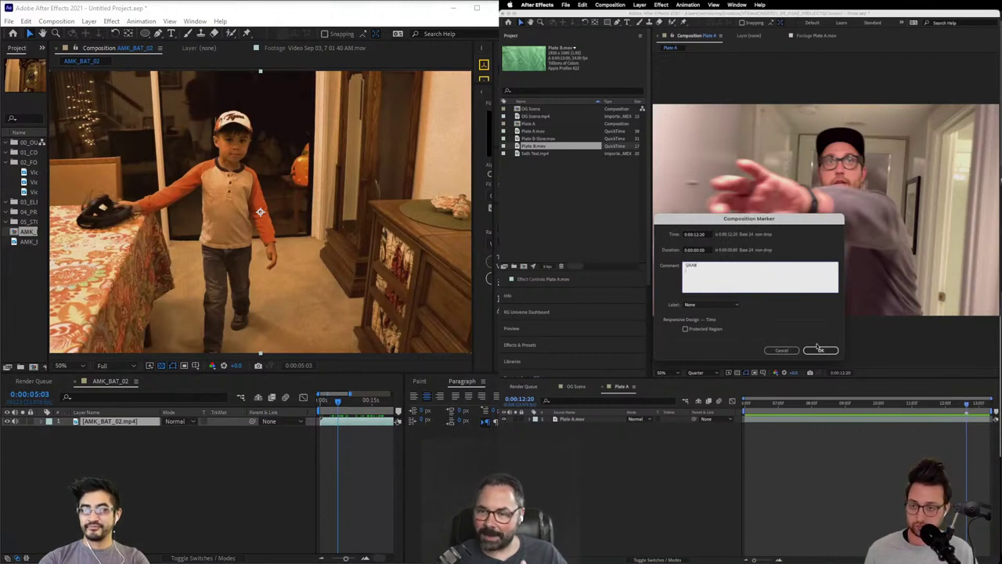
left_click(819, 349)
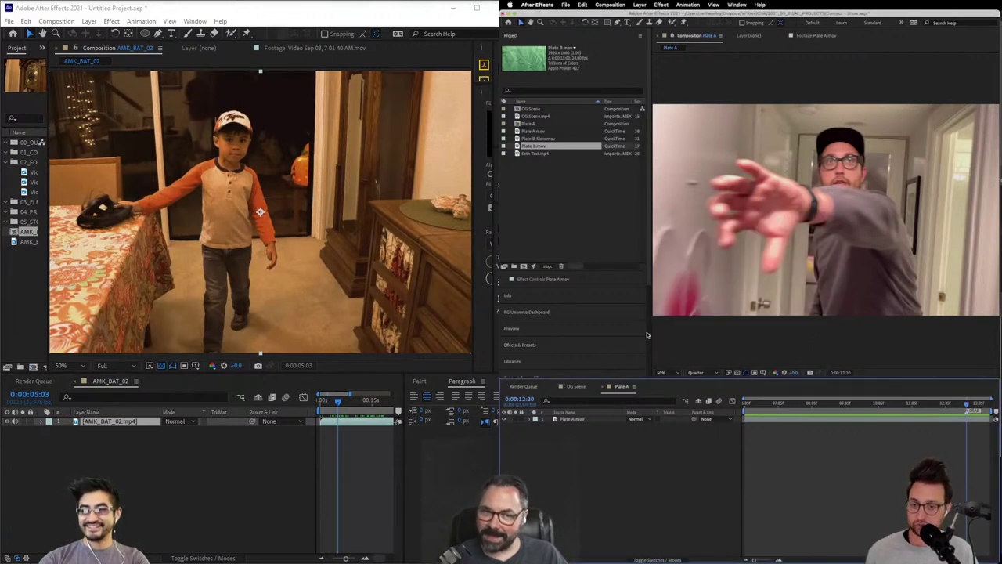
Step: Set Plate B.mov's in point where the hand touches the cabinet door, and place the clip above Plate A.mov at the GRAB marker
double_click(532, 146)
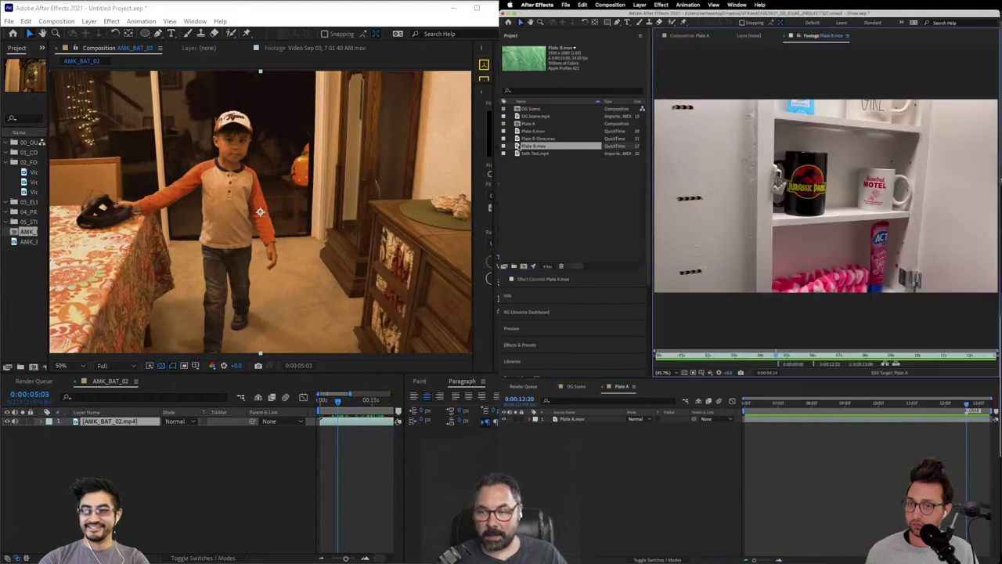
left_click_drag(821, 355, 732, 355)
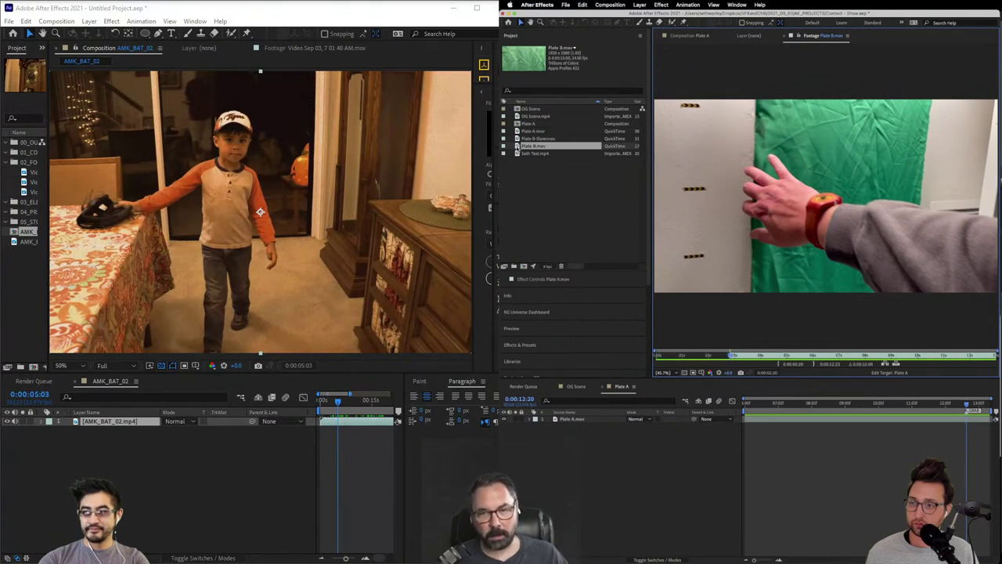
left_click_drag(517, 147, 971, 423)
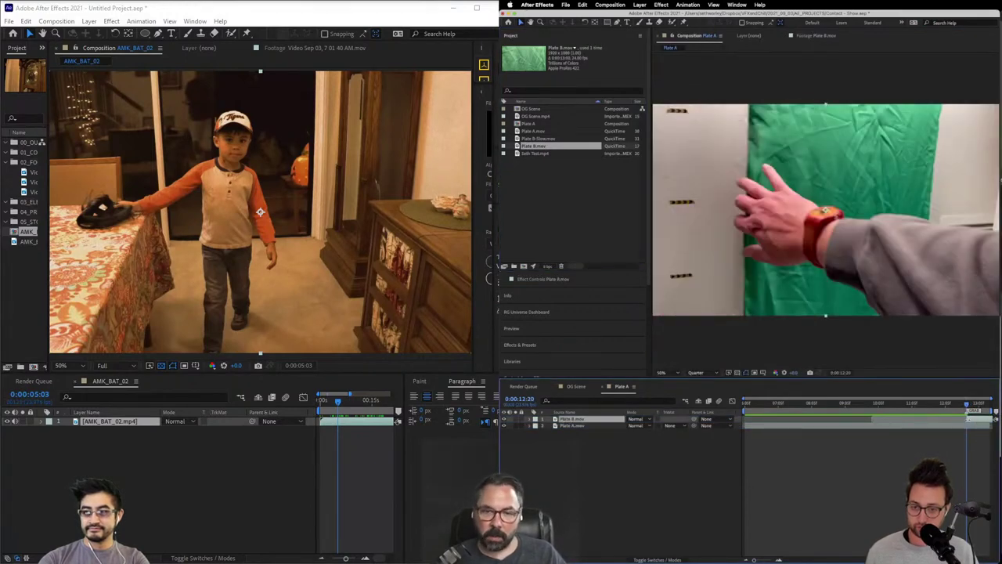
Step: Start the Plate B.mov layer at 0:00:11:05, while green fills the frame, and preview the transition
left_click_drag(960, 419, 916, 404)
left_click_drag(470, 227, 363, 19)
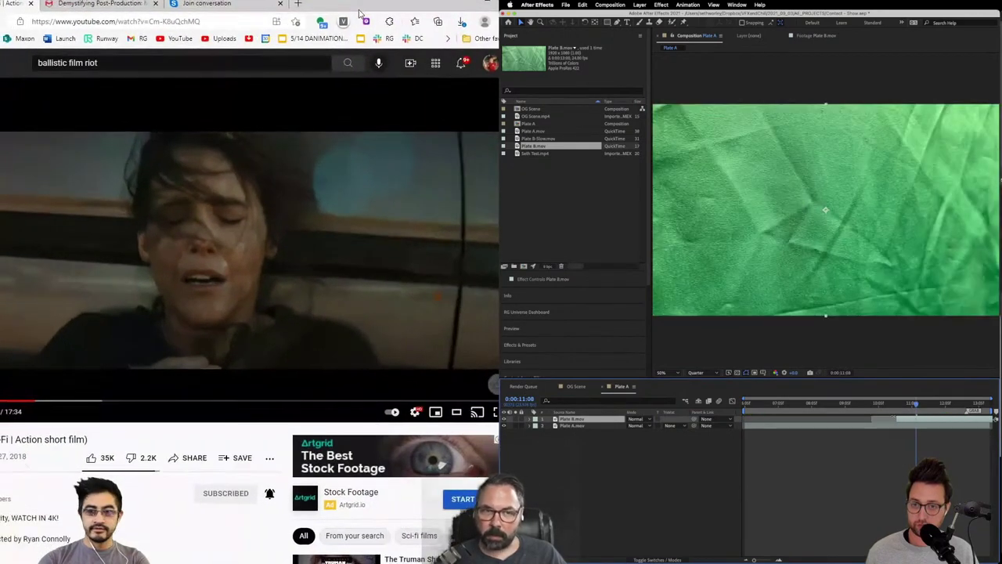
mouse_move(920, 405)
left_mouse_down()
mouse_move(883, 403)
mouse_move(912, 403)
left_mouse_up()
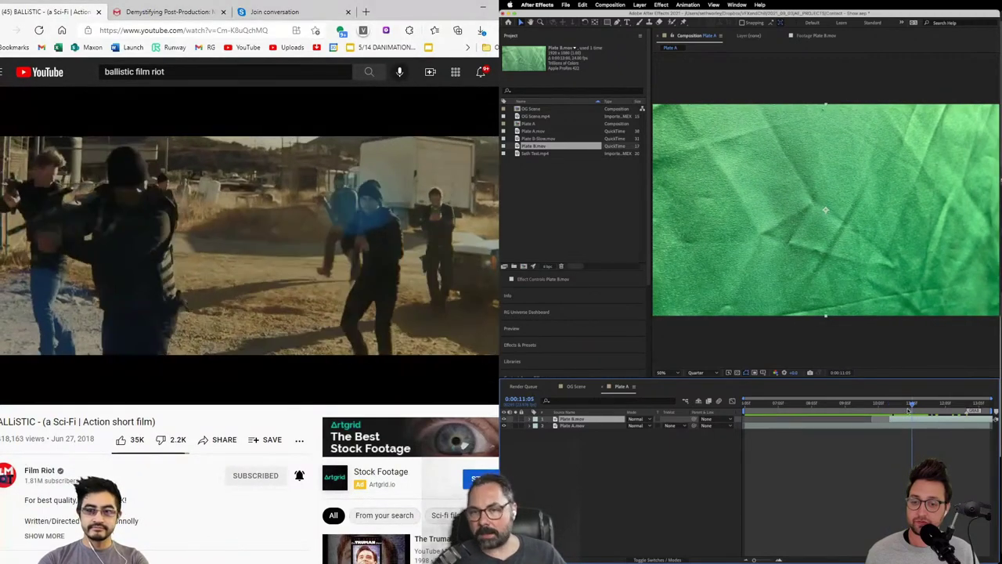
left_click_drag(890, 419, 912, 420)
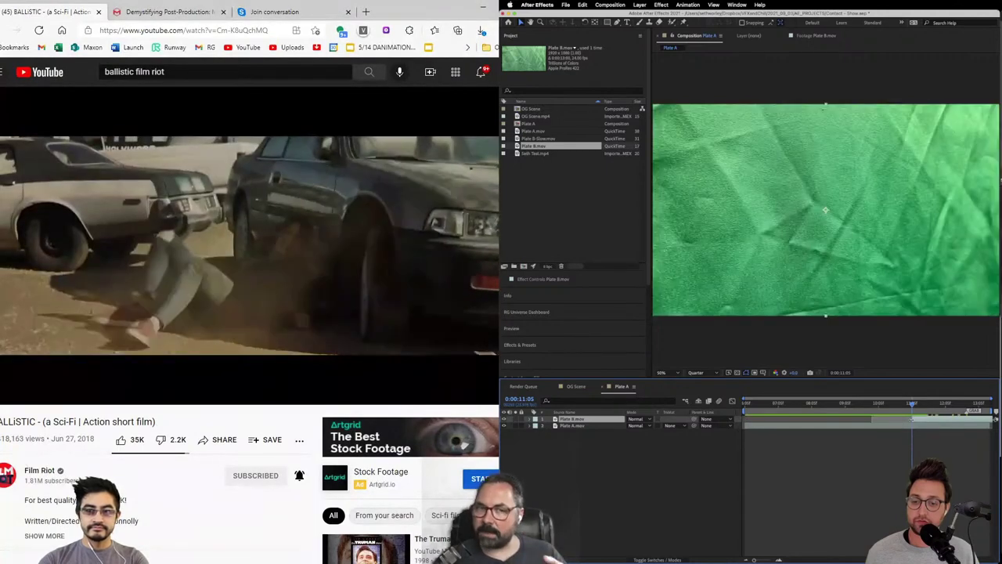
left_click(860, 474)
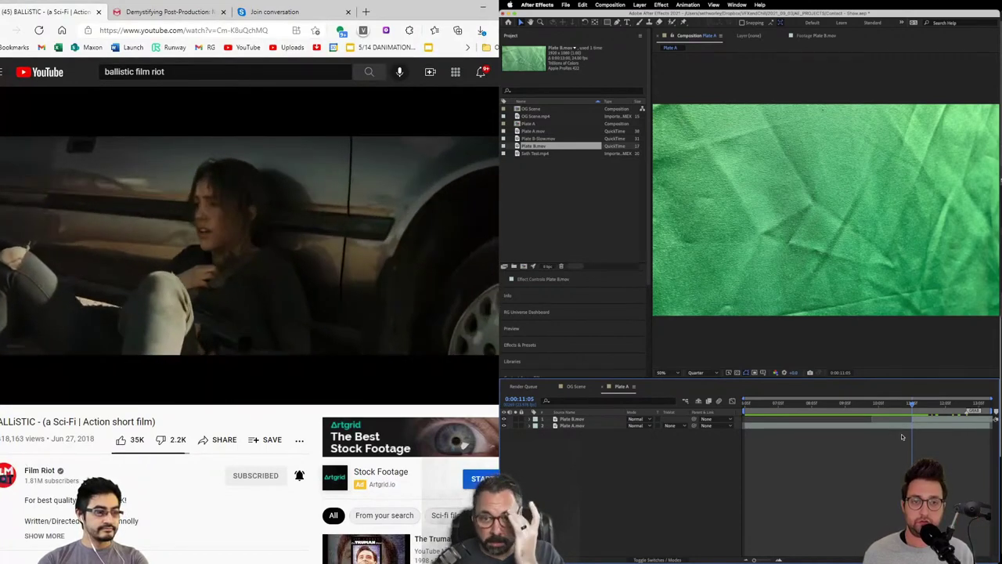
key("space")
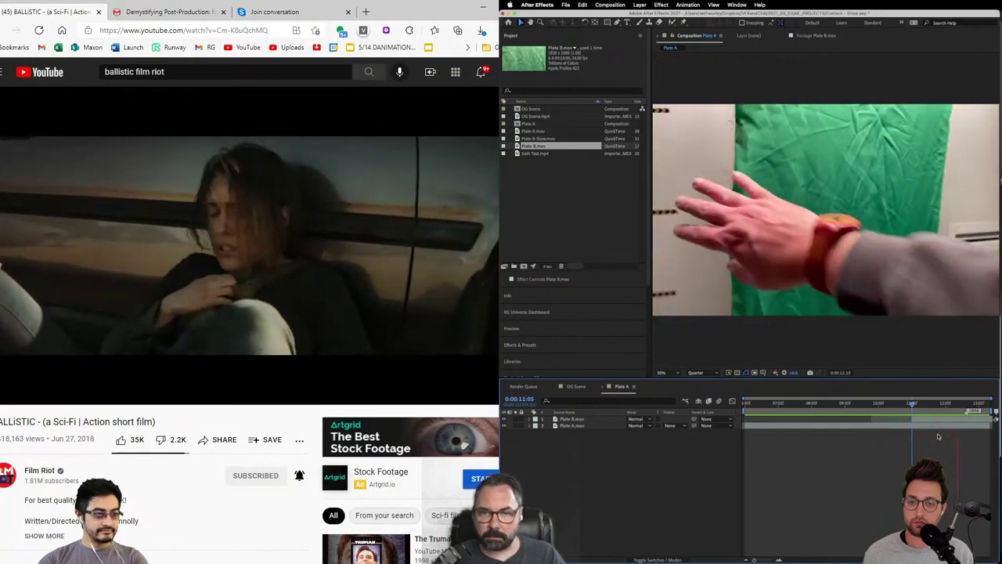
Step: Select the Plate B.mov layer at 0:00:12:13 and collapse the Project panel to make room for the effect controls
mouse_move(952, 406)
left_mouse_down()
mouse_move(975, 405)
mouse_move(957, 406)
left_mouse_up()
left_click(574, 418)
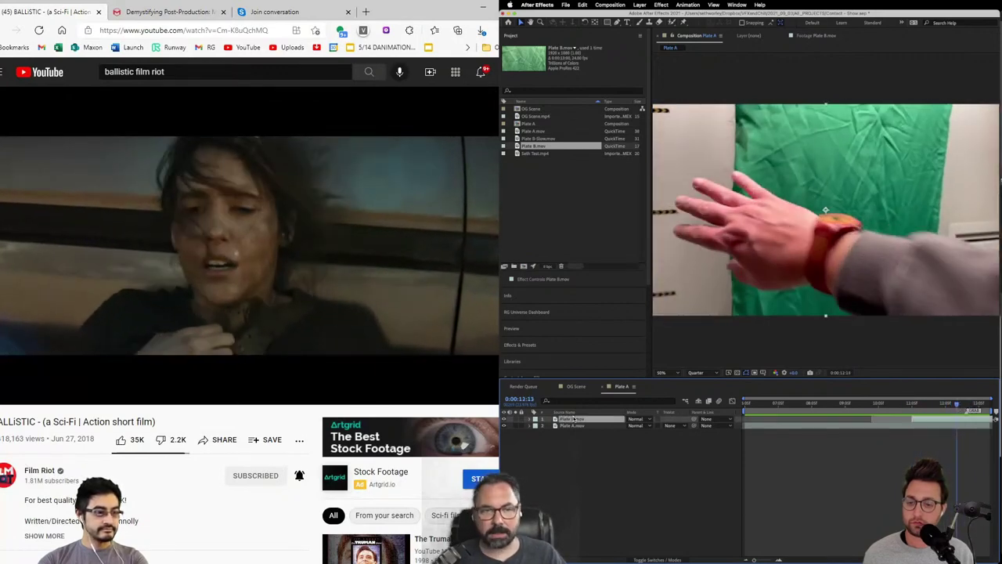
left_click(506, 37)
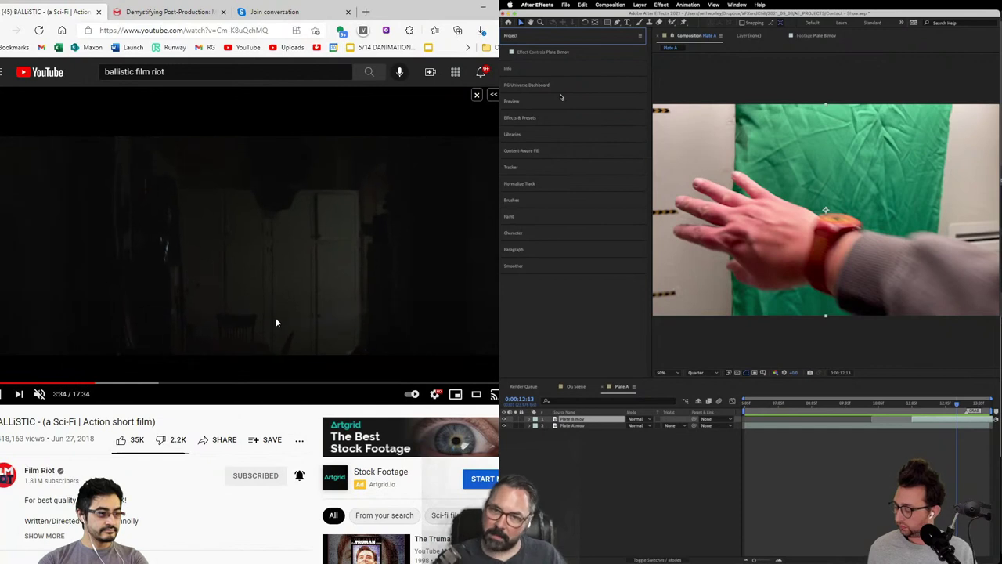
Step: Review the BALLiSTIC shots around 3:26 to 3:32 in the browser, and return to the AMK_BAT_02 composition
left_click(169, 296)
left_click(93, 388)
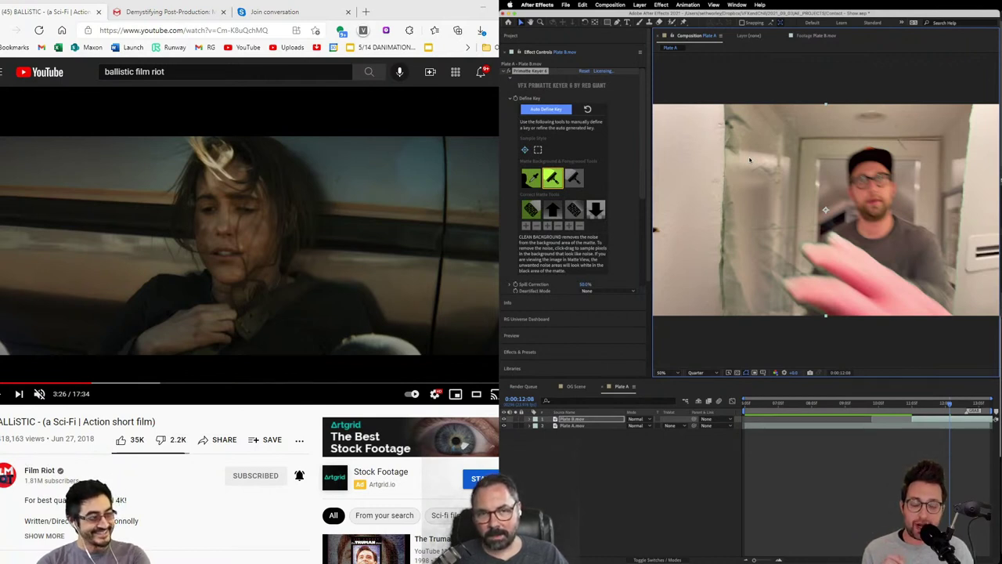
left_click(88, 385)
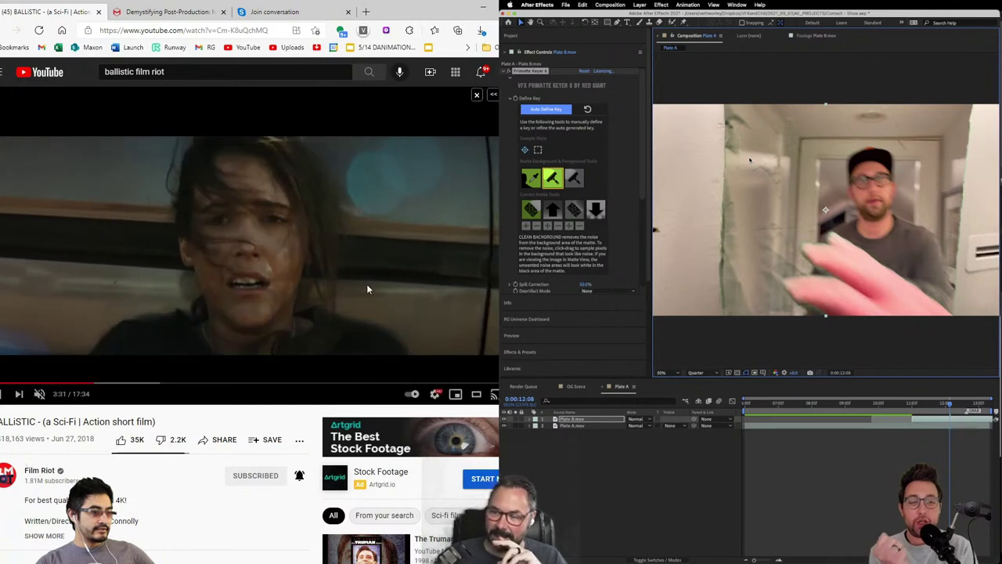
left_click(433, 292)
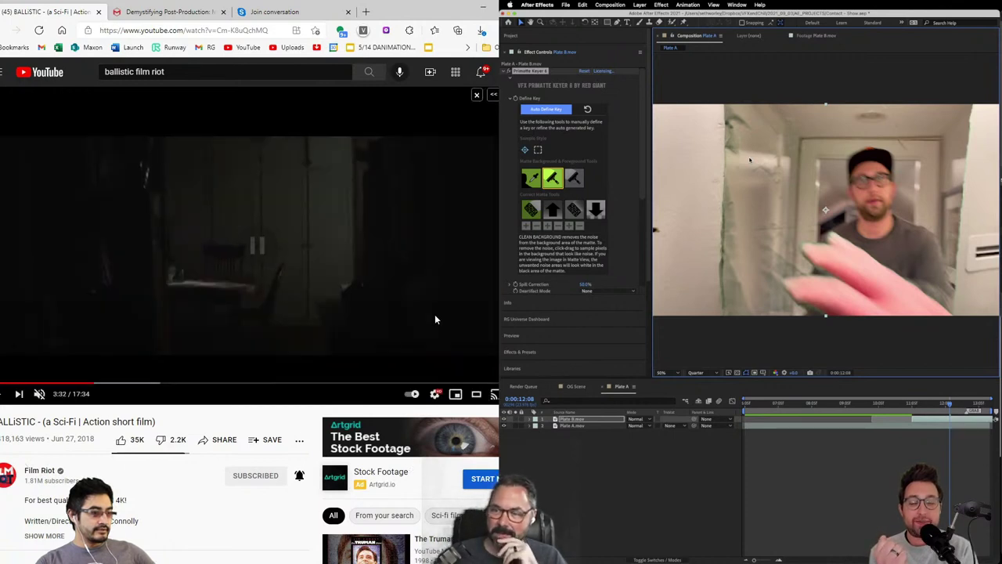
left_click(94, 384)
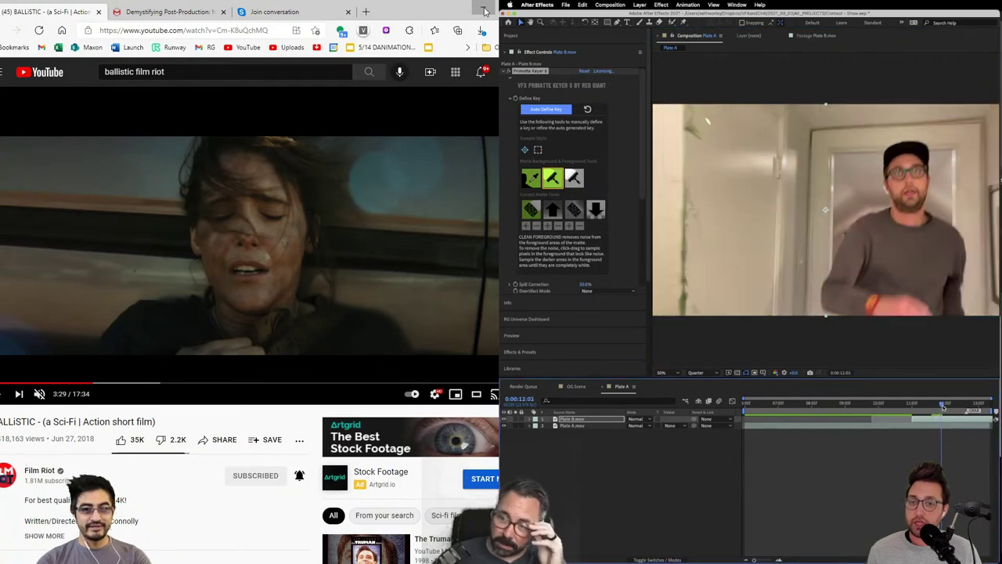
left_click(484, 10)
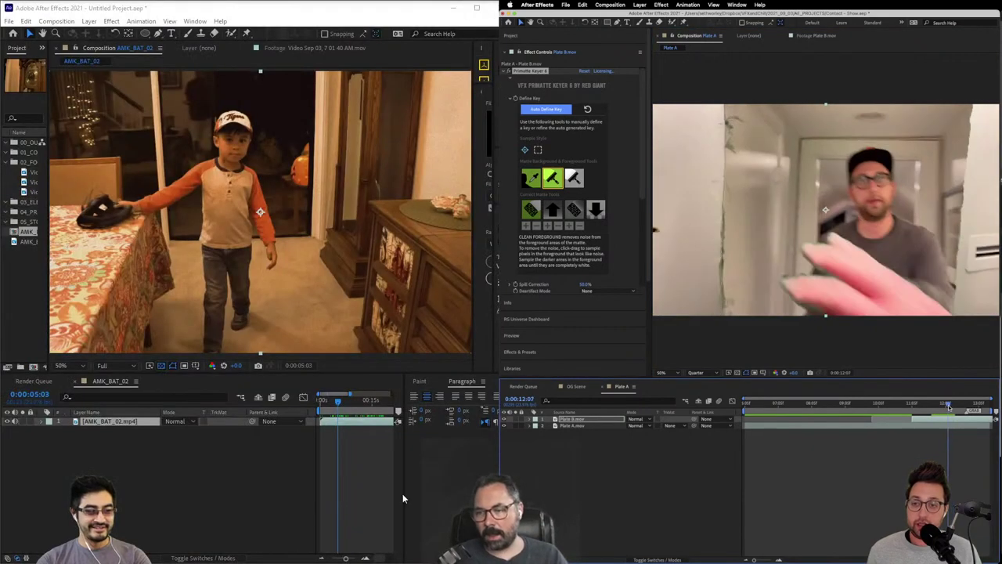
Step: Examine the grandfather clock's face at the first frame of AMK_BAT_02 in a maximized viewer at 100% magnification
left_click_drag(335, 403, 321, 401)
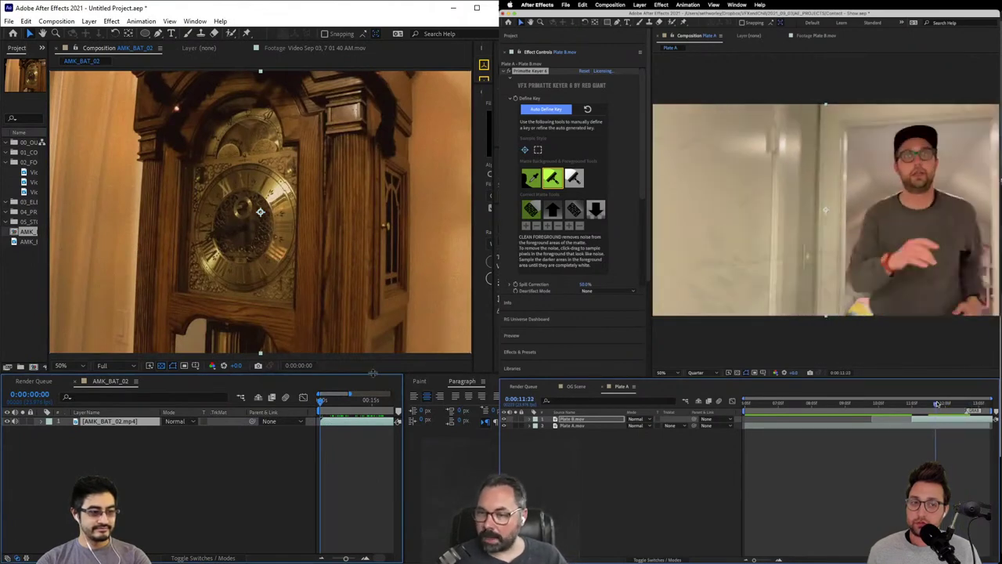
left_click_drag(380, 379, 388, 407)
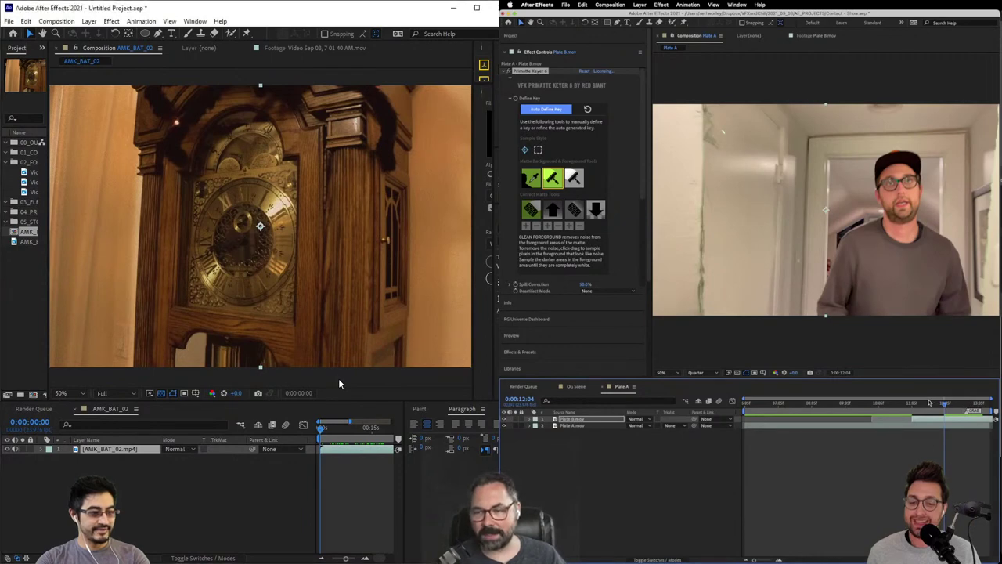
key("grave")
scroll(334, 381, "up", 1)
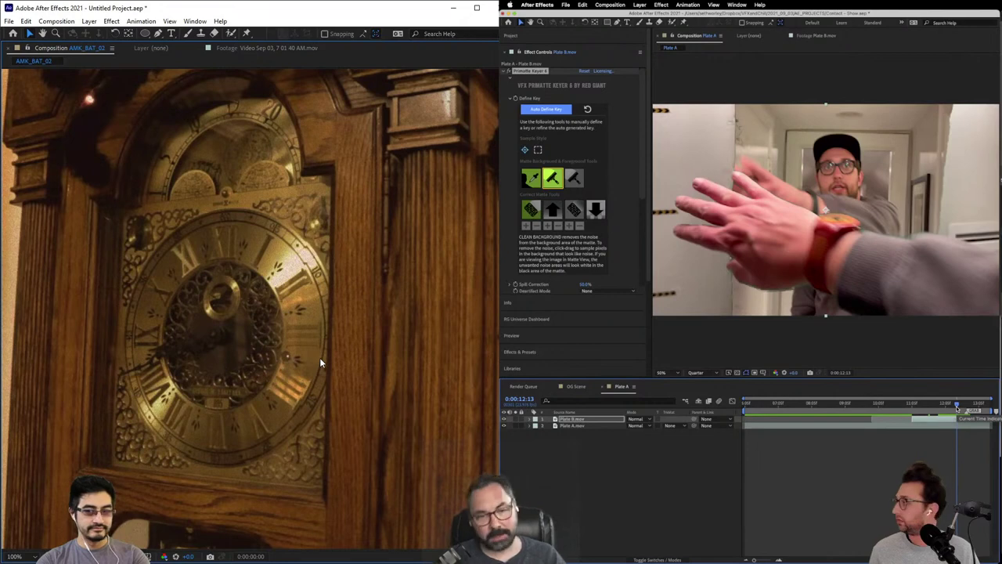
key("grave")
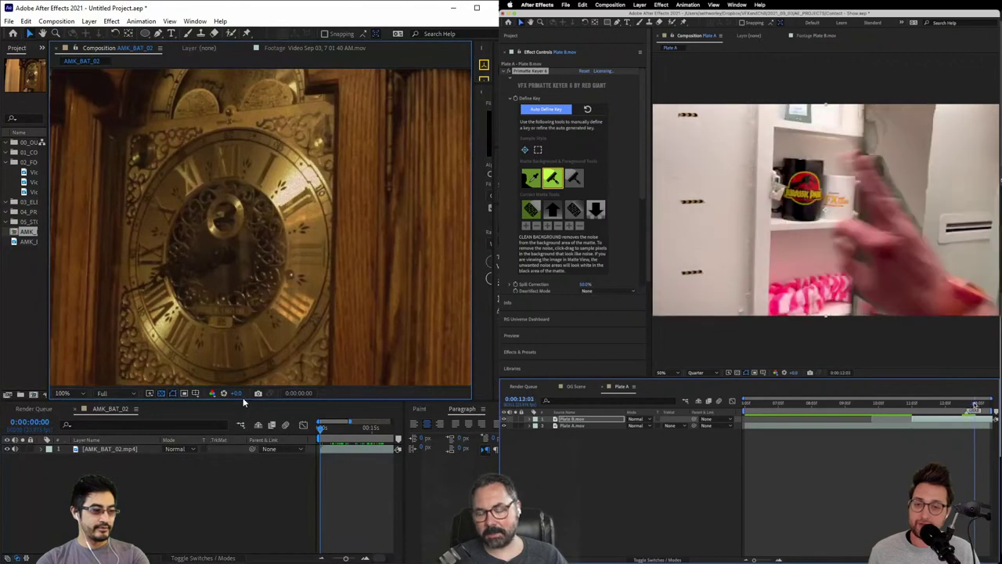
Step: Enlarge the AMK_BAT_02 viewer to fit the full clock frame at 50%, and switch back to the BALLiSTIC video in the browser
left_click_drag(242, 399, 243, 452)
scroll(316, 298, "down", 1)
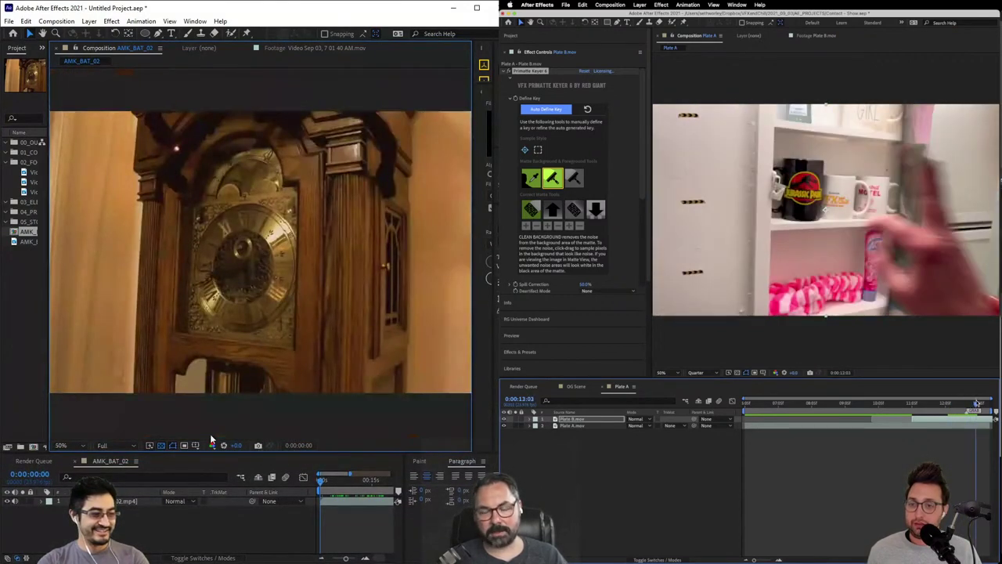
left_click(73, 446)
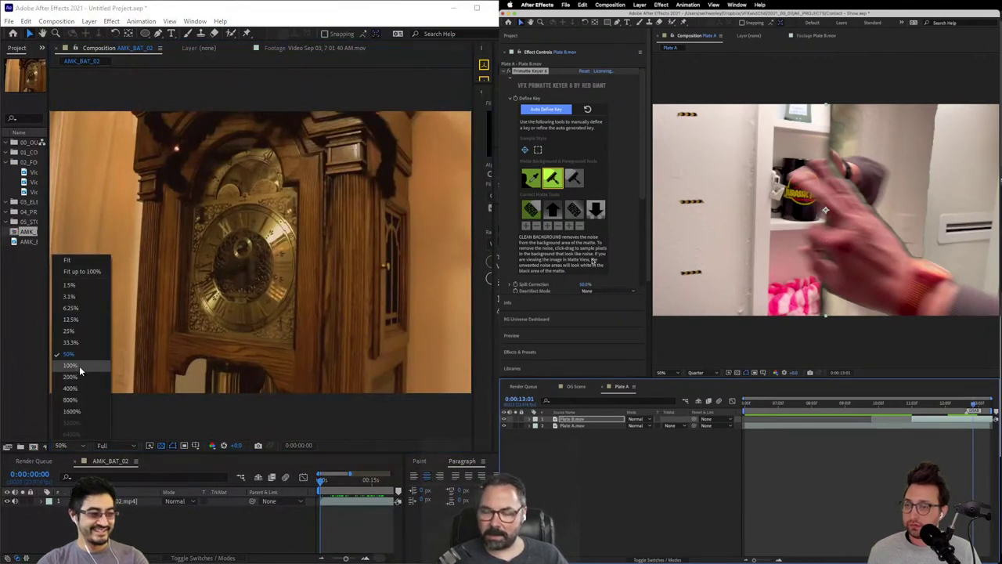
left_click(262, 432)
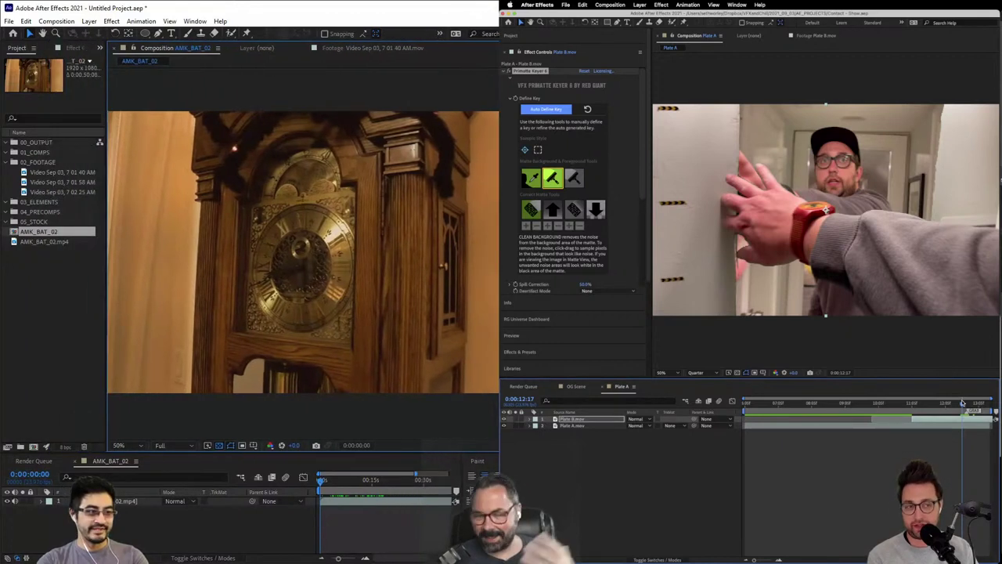
left_click_drag(499, 189, 498, 209)
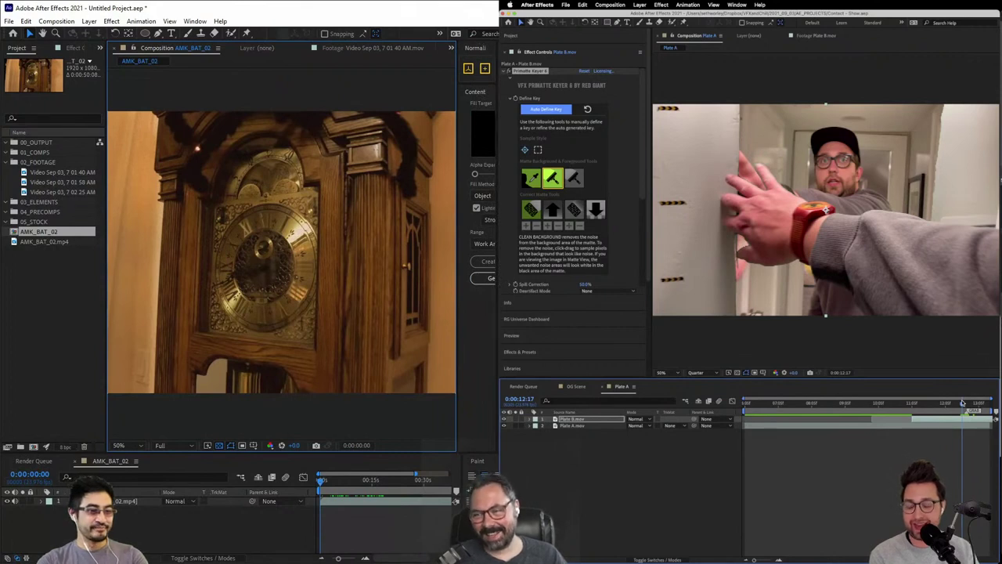
left_click_drag(457, 211, 468, 217)
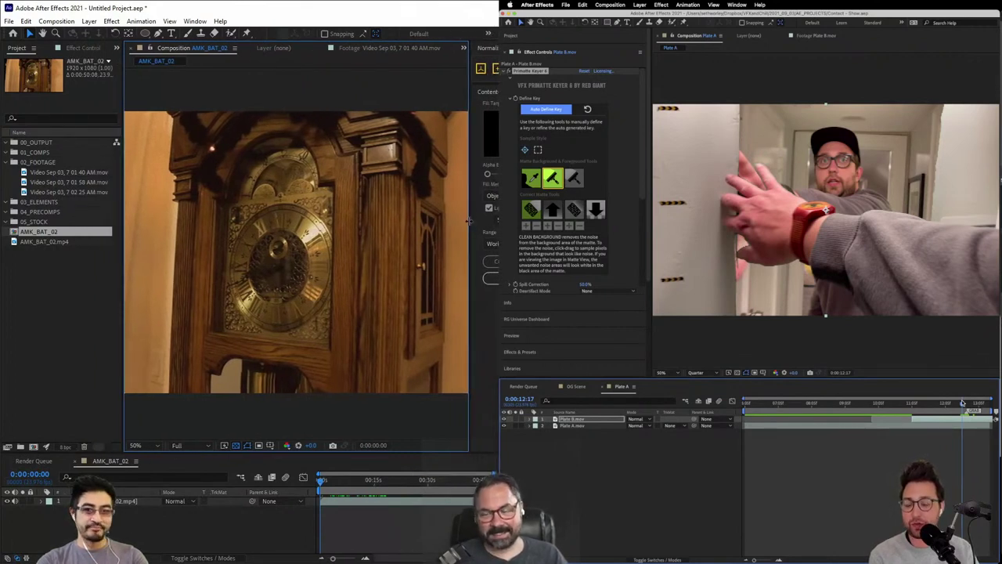
left_click_drag(469, 221, 493, 222)
left_click_drag(122, 259, 69, 262)
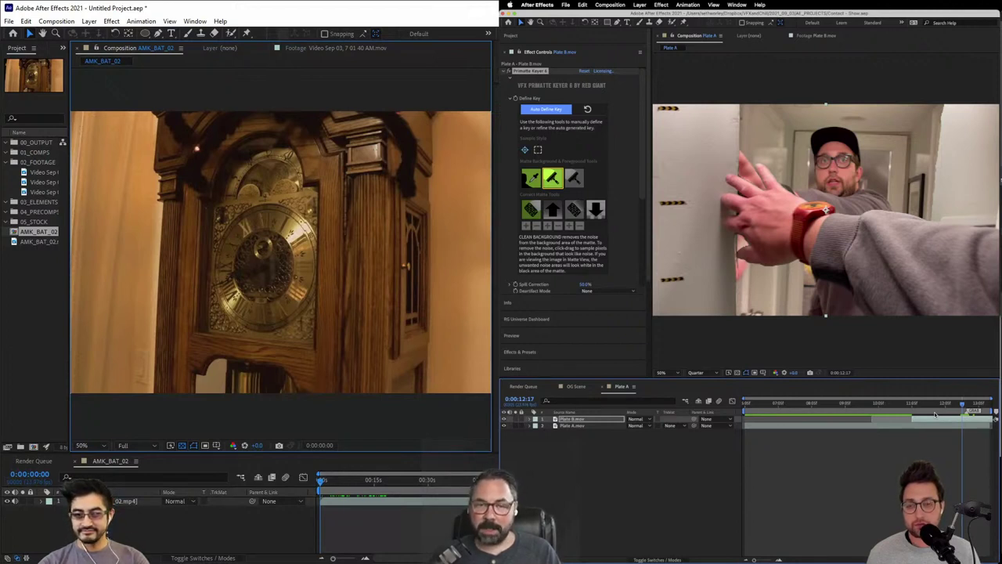
key("alt+Tab")
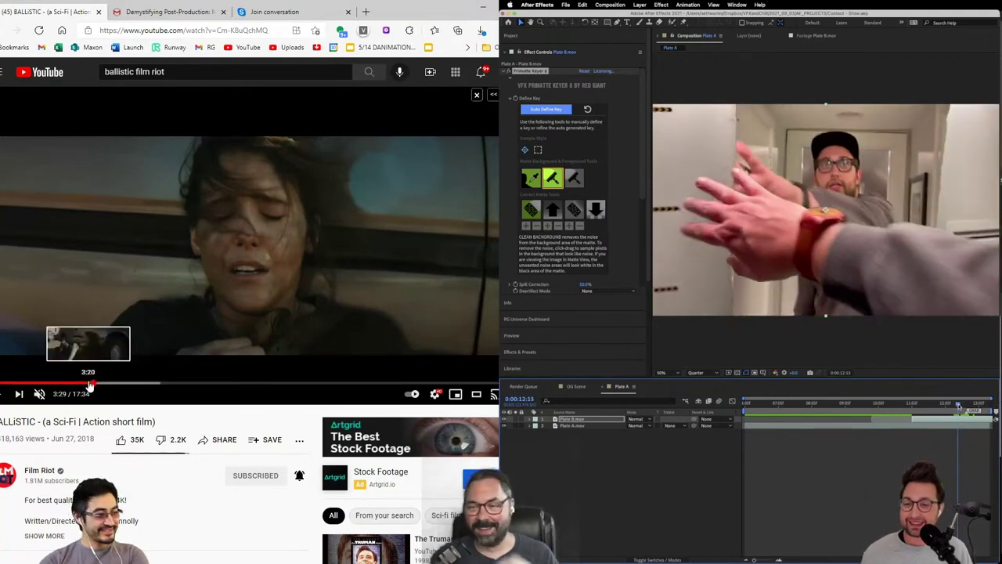
Step: Replay the BALLiSTIC close-up and the wider shot of the woman against the vehicle around 3:25 to 3:30
left_click(92, 383)
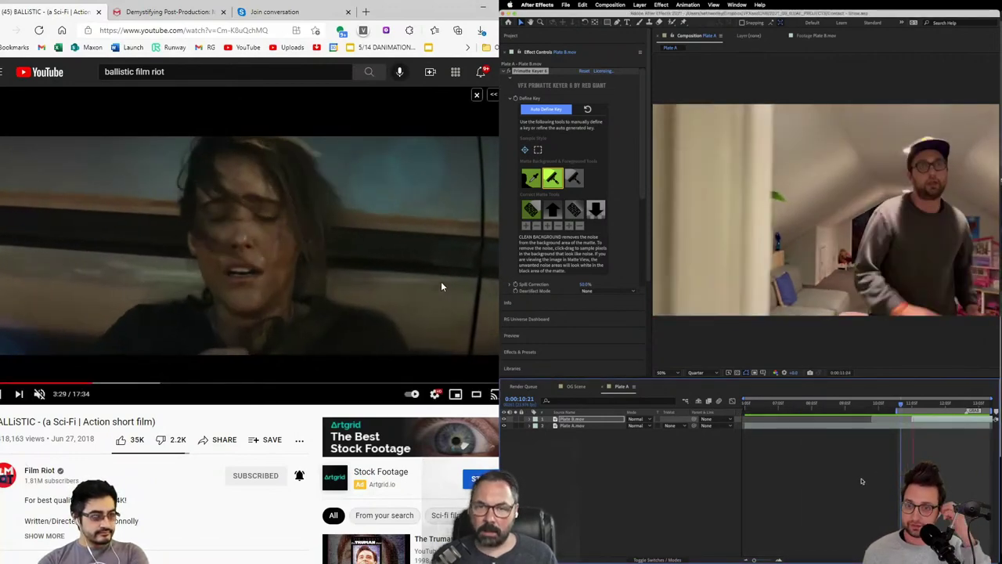
left_click(440, 283)
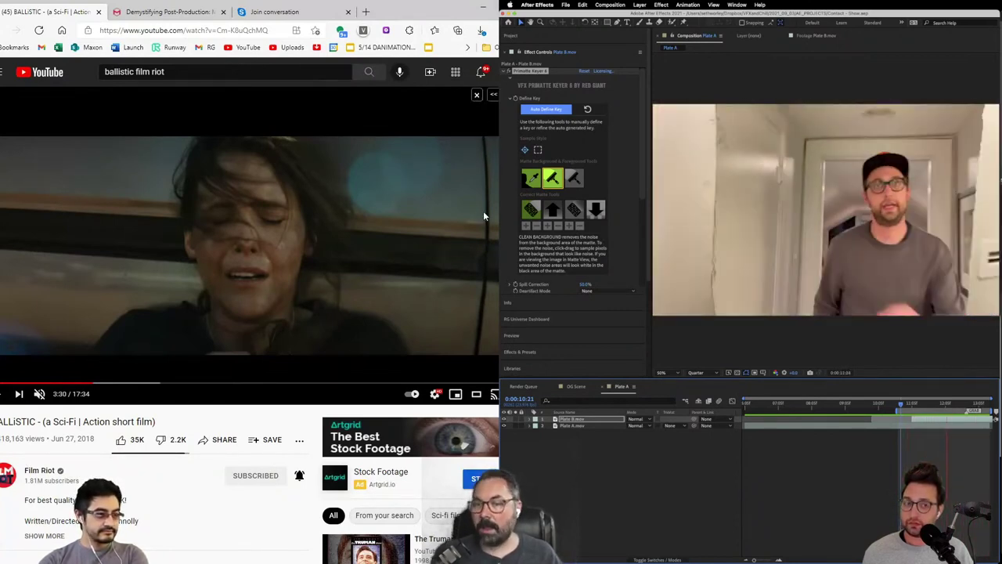
left_click(85, 384)
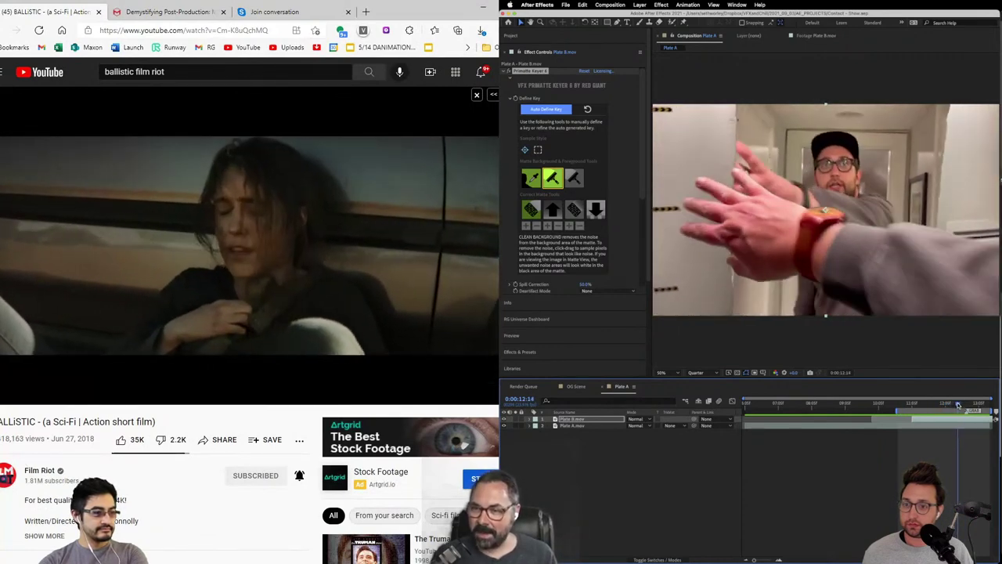
left_click(487, 328)
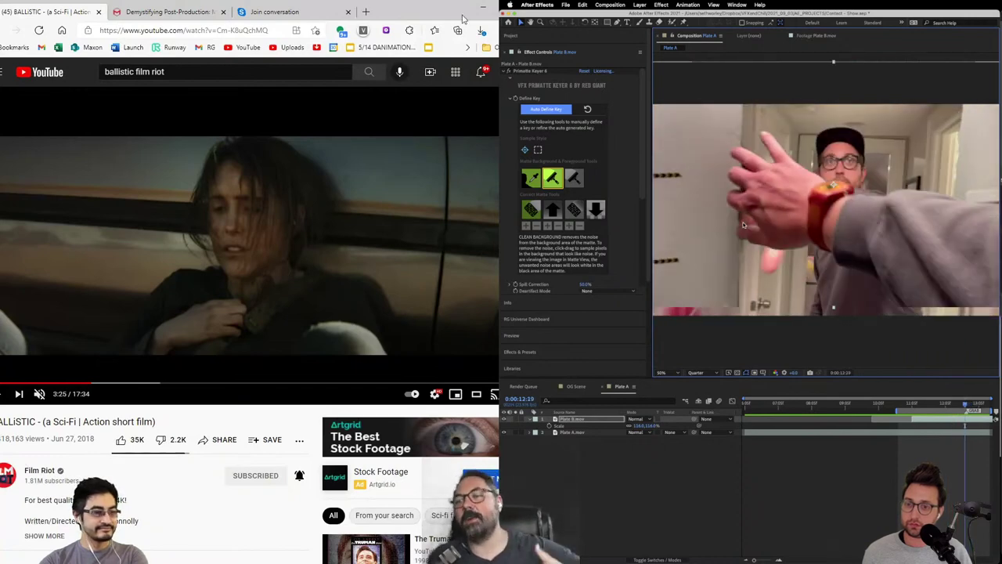
Step: Preview the Plate A composition from 0:00:11:03, move the playhead to 0:00:12:09, and save the project
key("Page_Up")
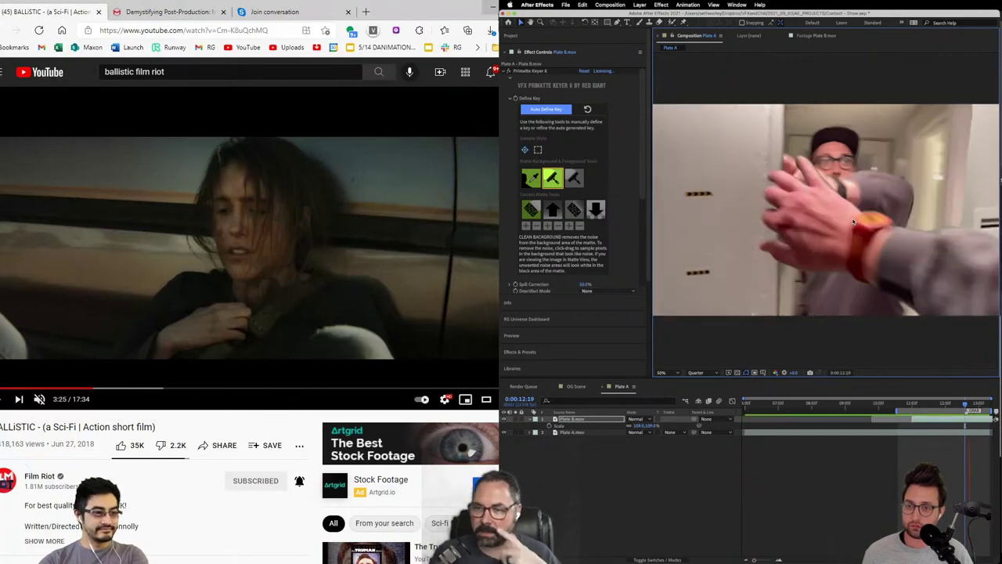
key("space")
left_click(909, 406)
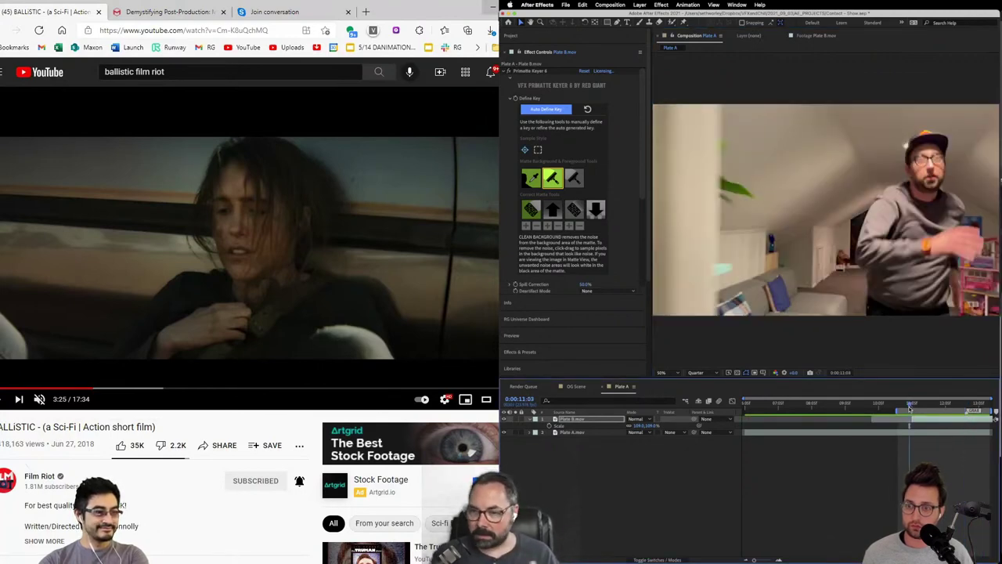
key("space")
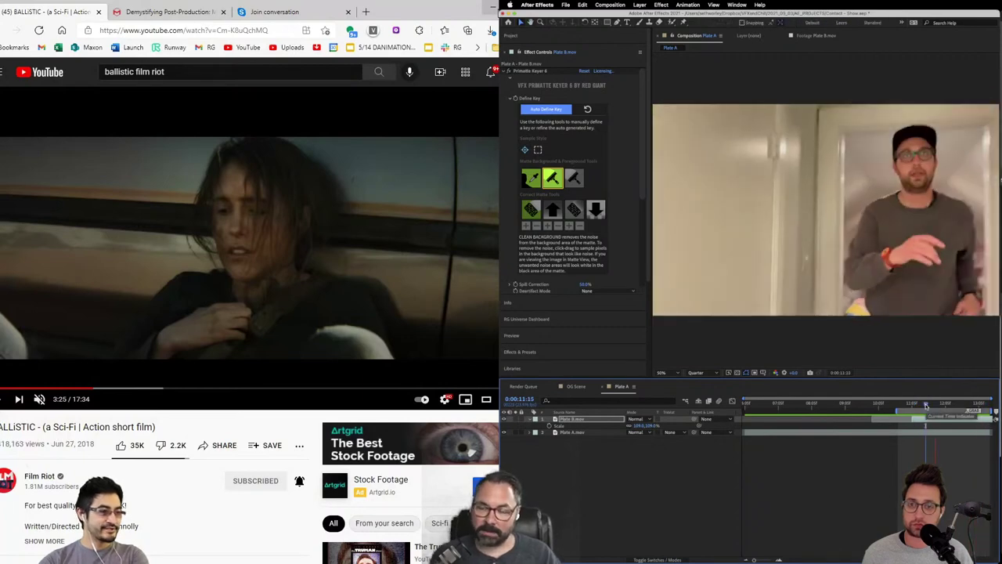
key("space")
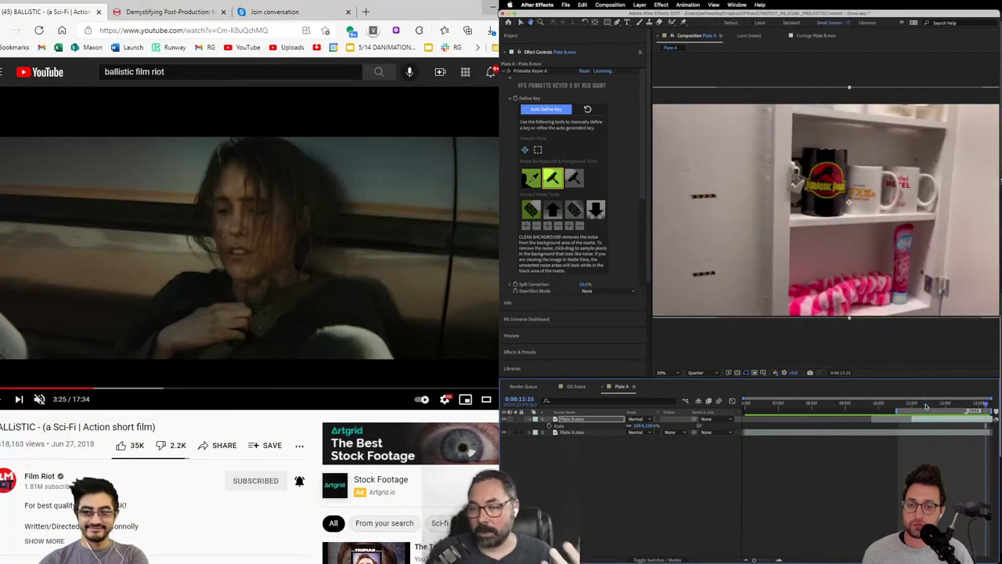
left_click_drag(926, 406, 951, 406)
key("super+s")
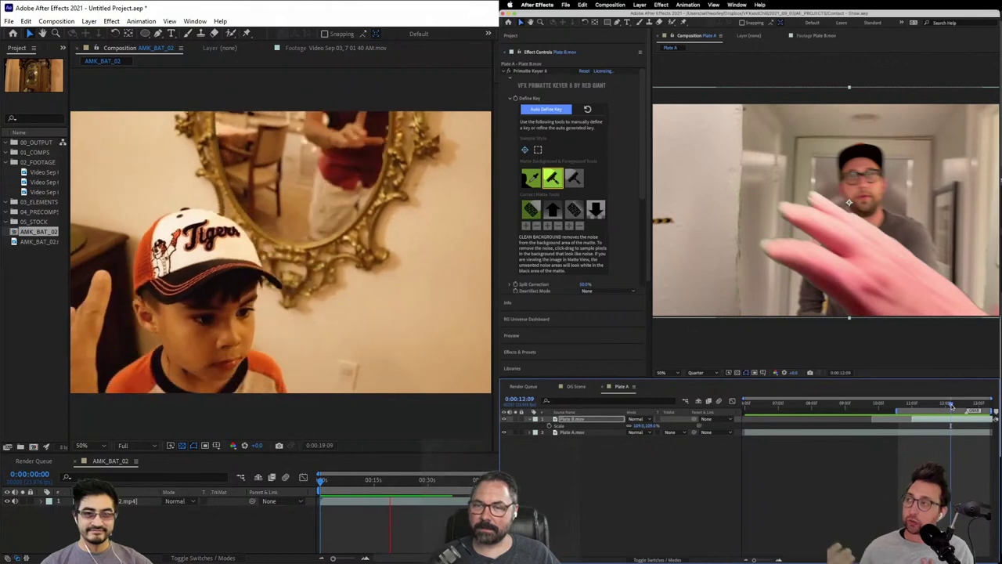
Step: End the AMK_BAT_02 work area at 0:00:24:02 and trim the composition to it
left_click(408, 480)
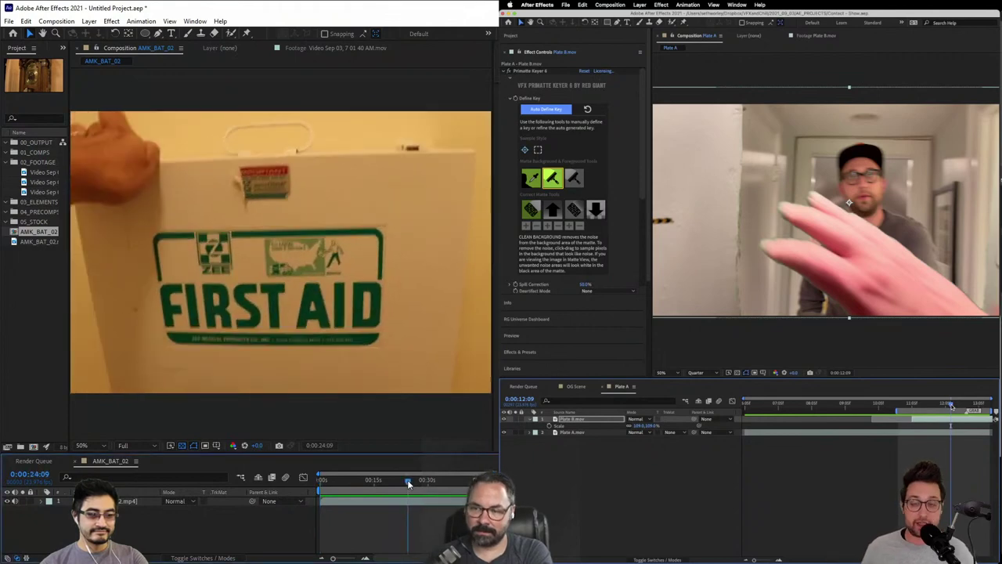
left_click(406, 479)
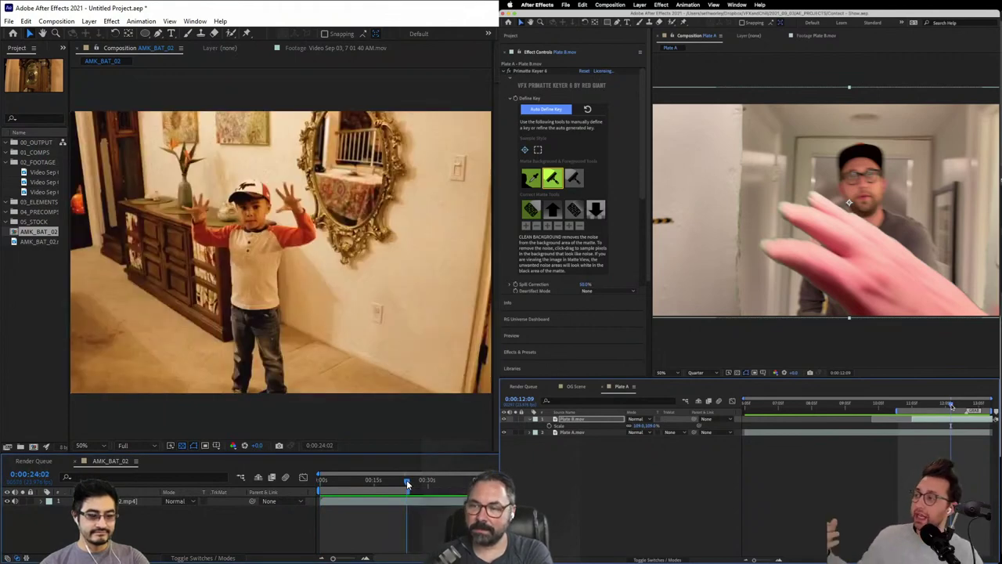
left_click(56, 21)
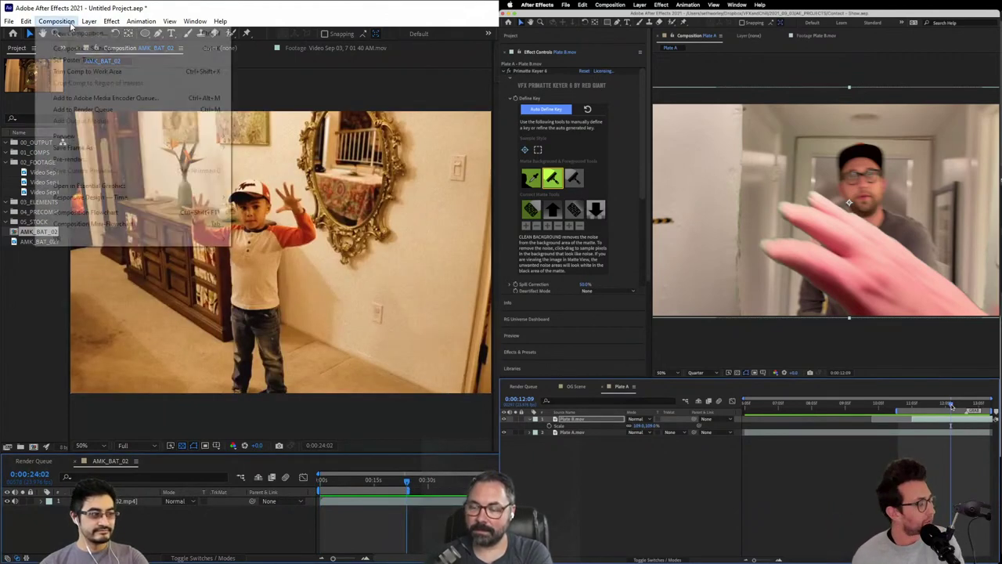
left_click(100, 71)
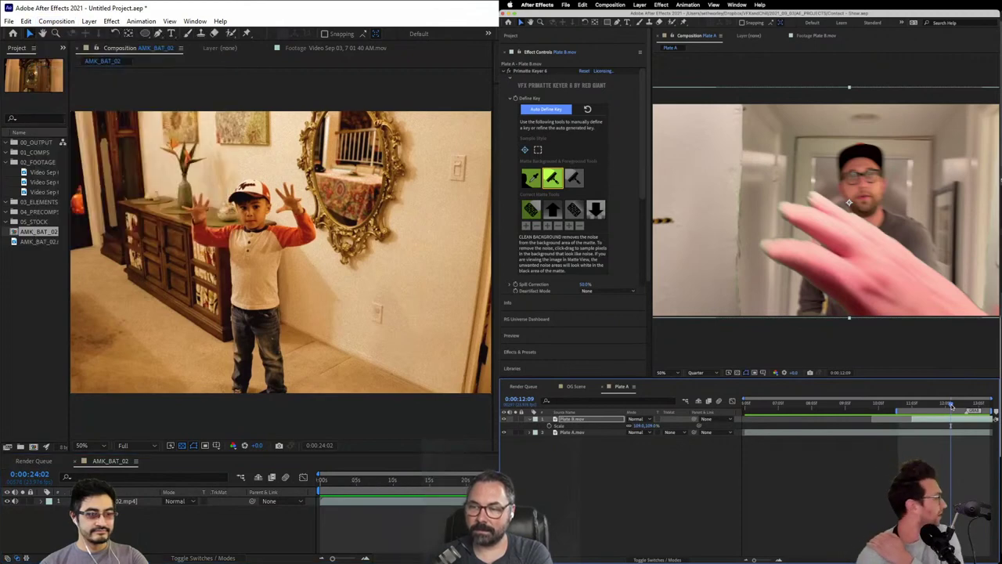
Step: Play back the trimmed AMK_BAT_02 composition from its start, and return the playhead to the first frame
key("space")
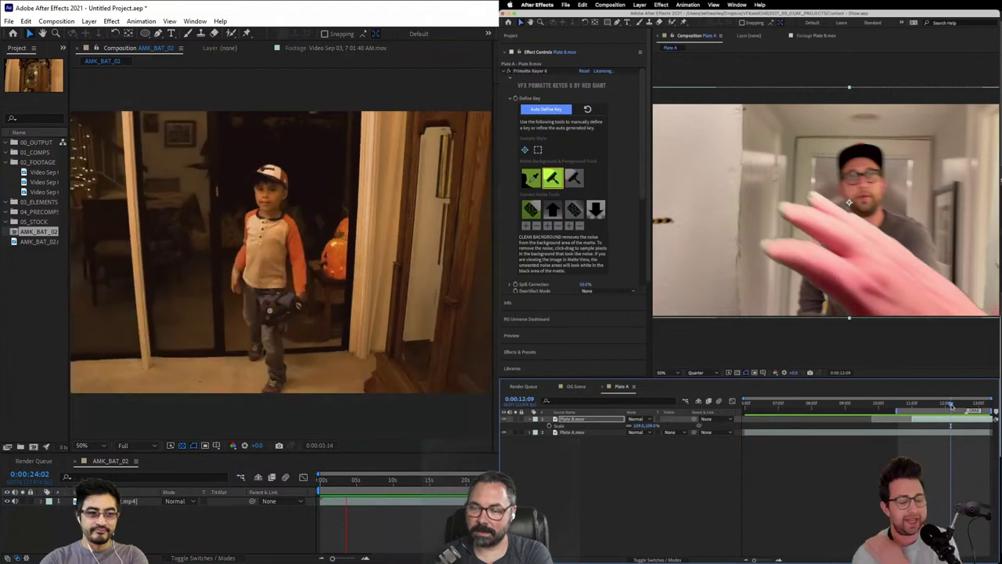
left_click(460, 428)
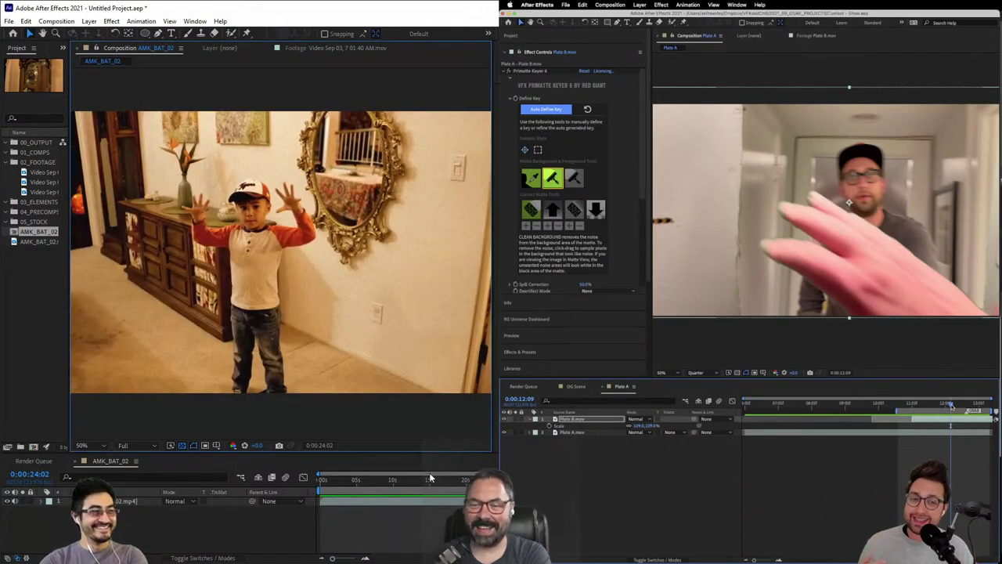
left_click_drag(405, 486, 309, 501)
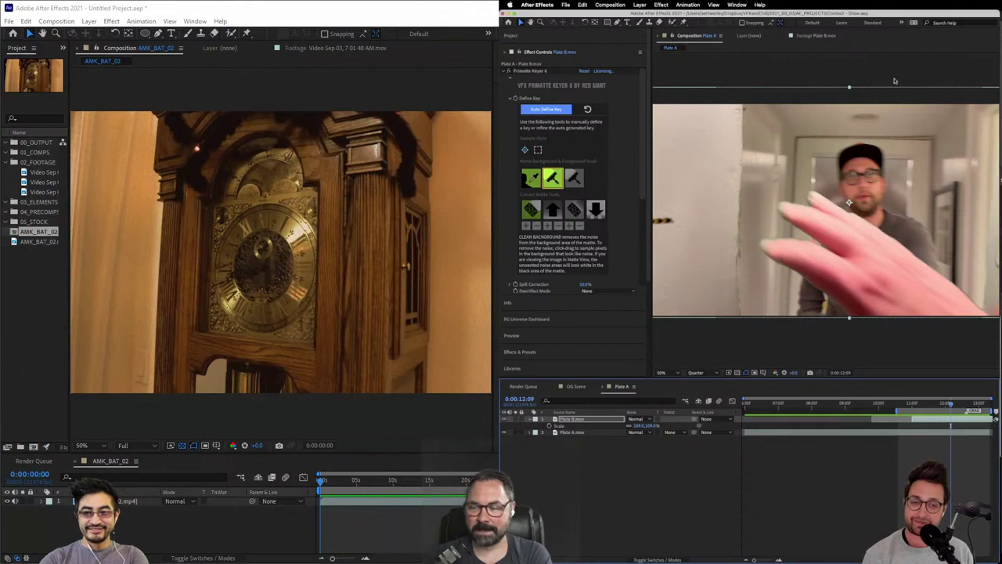
Step: Play back the Plate A transition from 0:00:11:17 and stop on the reaching hand at 0:00:12:19
key("super+Tab")
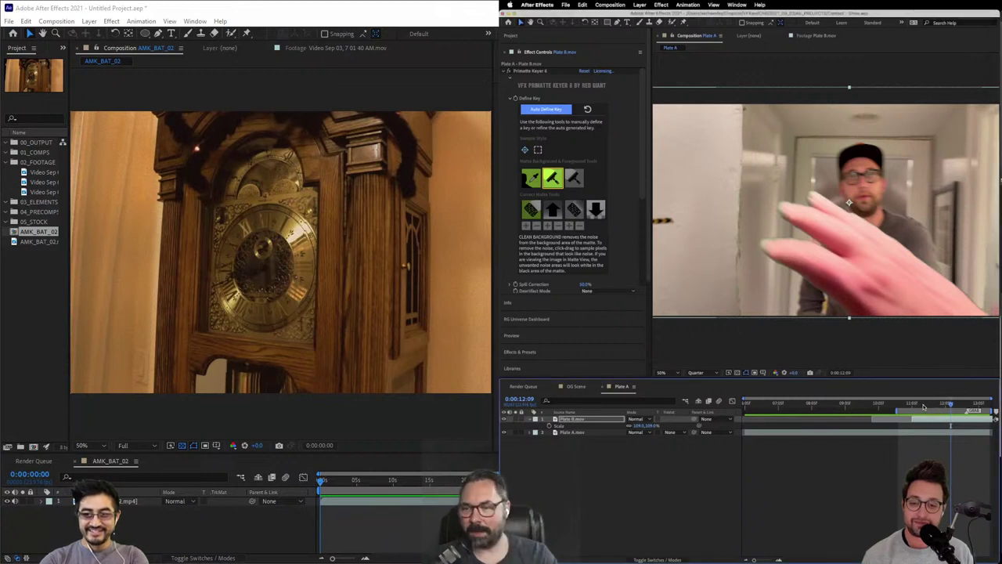
left_click_drag(924, 406, 929, 406)
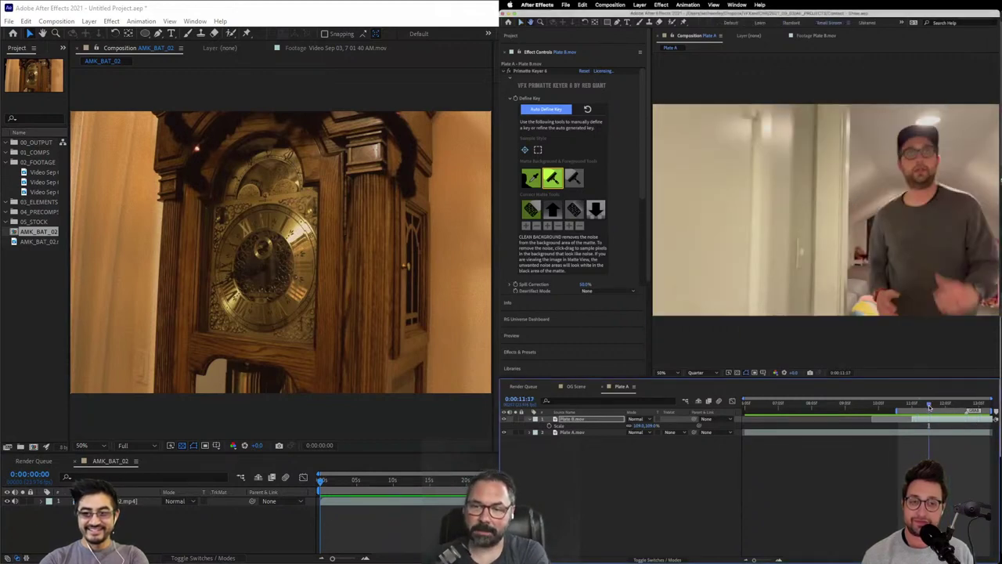
key("space")
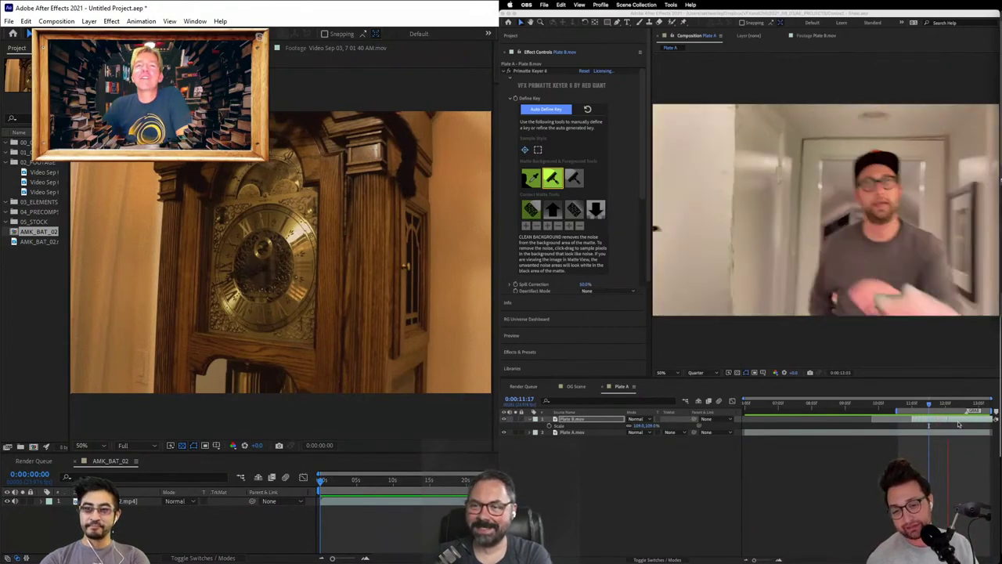
key("super+Tab")
key("space")
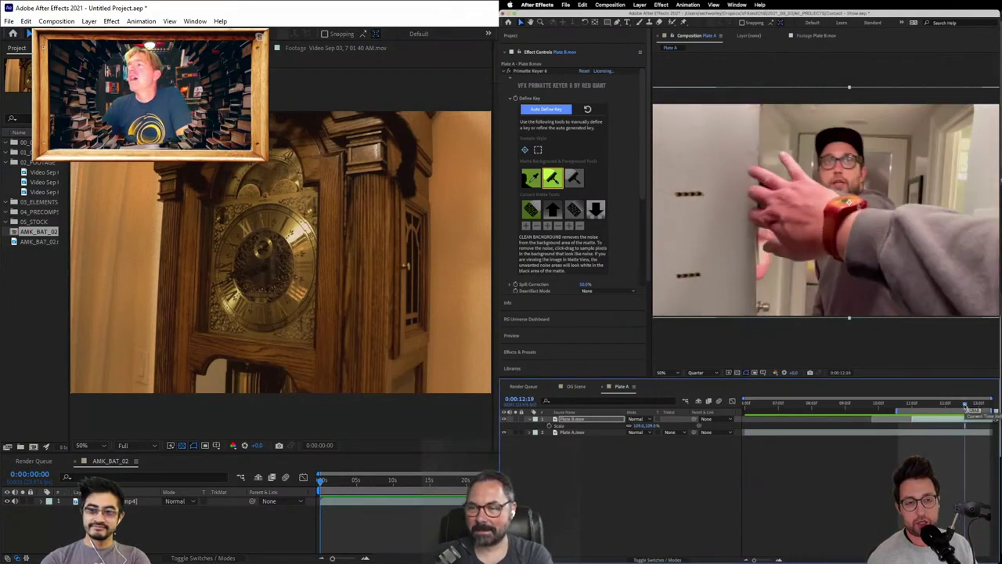
Step: Find the Colorista V effect and apply it to the Plate B.mov layer
left_click(605, 424)
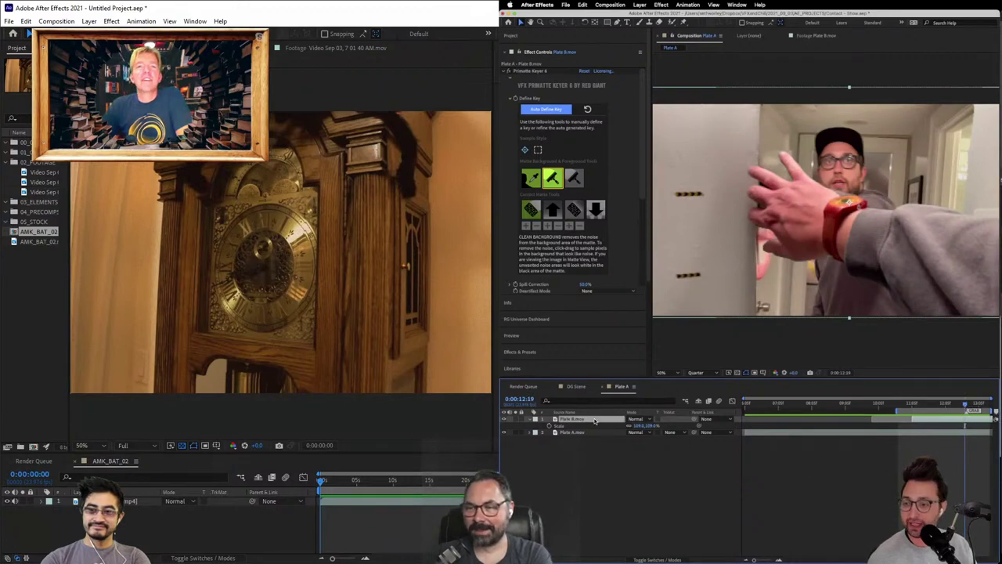
left_click(513, 36)
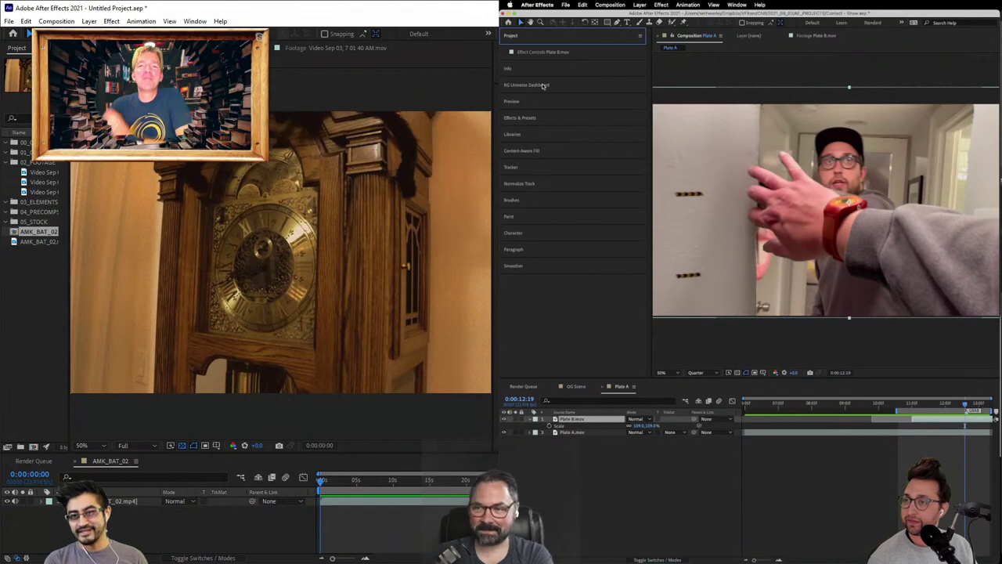
left_click(526, 119)
left_click(520, 132)
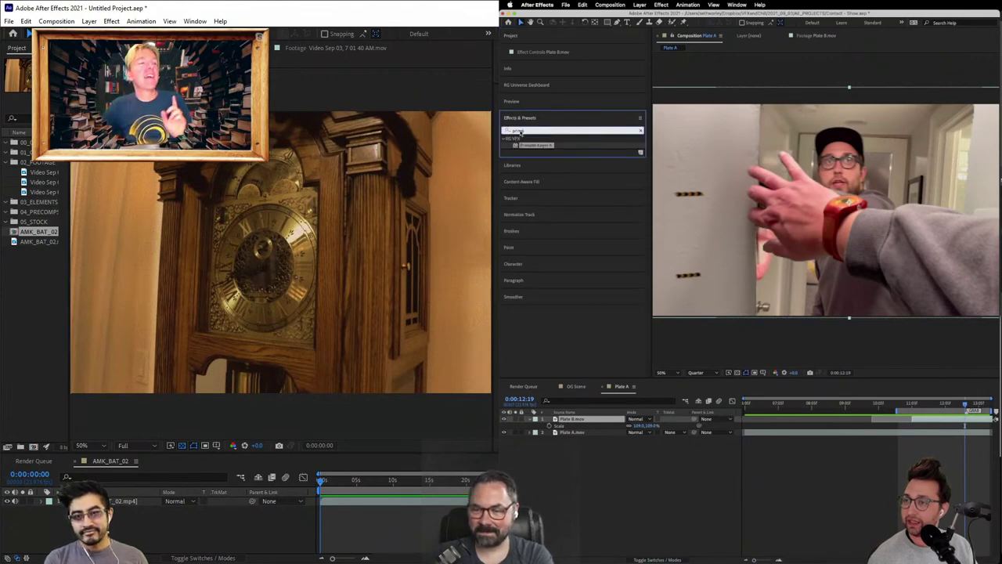
type("colori")
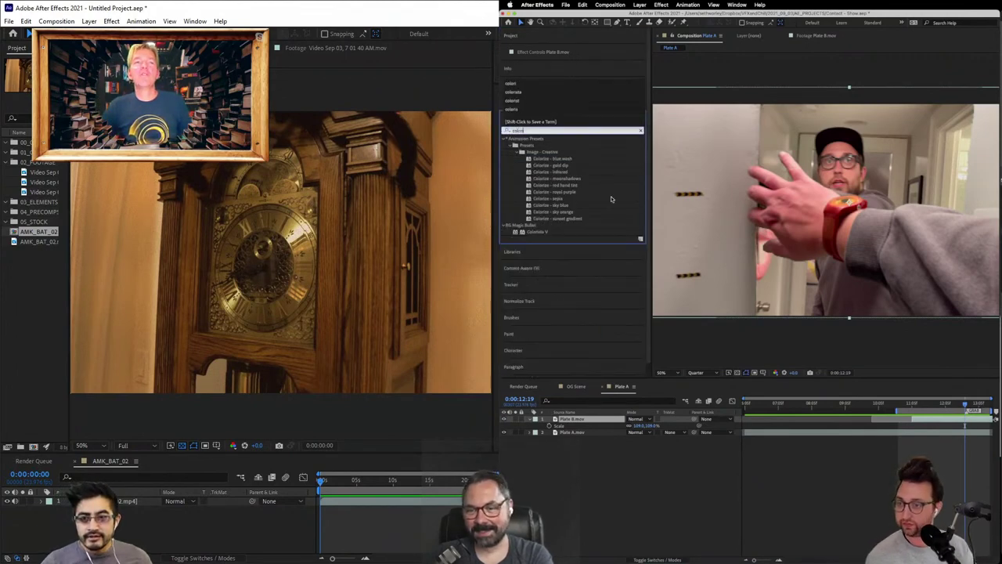
left_click_drag(534, 234, 573, 421)
left_click(574, 421)
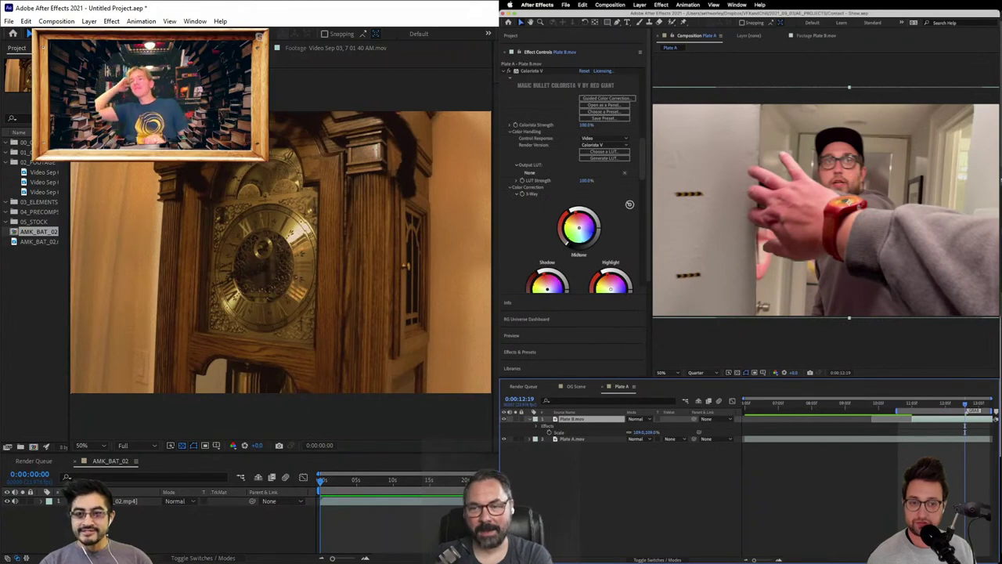
Step: Review the Plate A transition from 0:00:11:03, examining the reaching hand between 0:00:12:14 and 0:00:12:21
key("super+Tab")
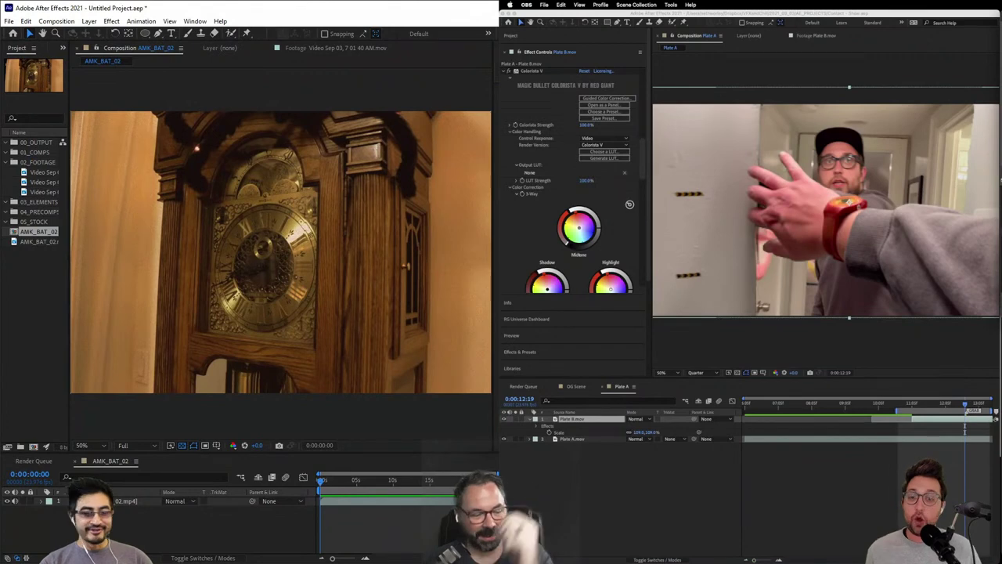
left_click(910, 403)
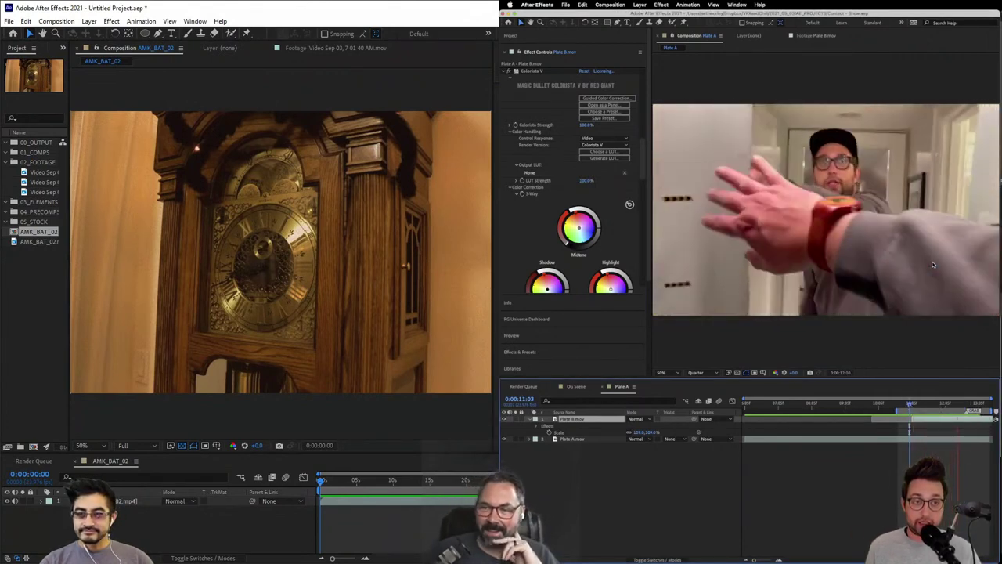
key("space")
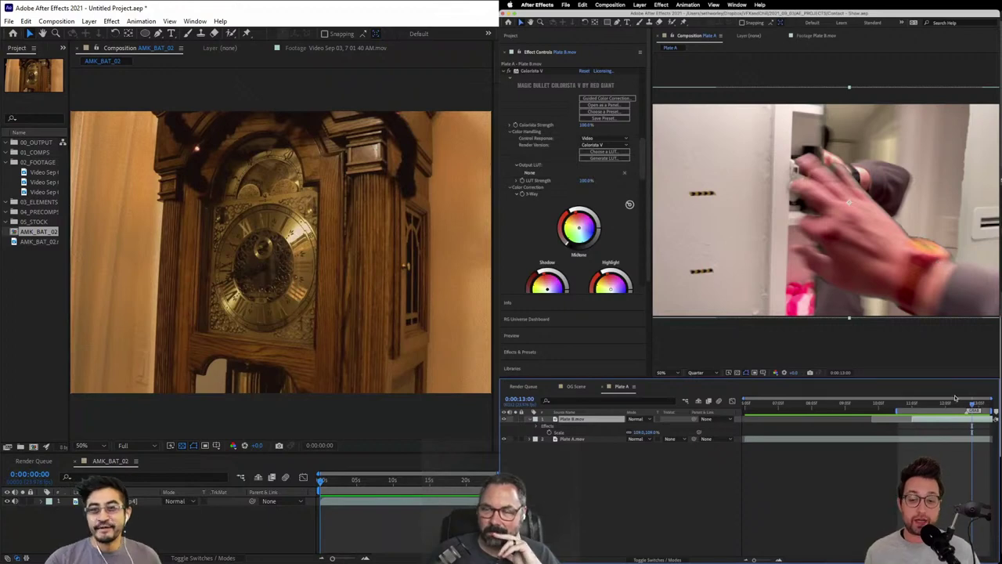
mouse_move(956, 406)
left_mouse_down()
mouse_move(965, 406)
mouse_move(946, 406)
mouse_move(957, 410)
left_mouse_up()
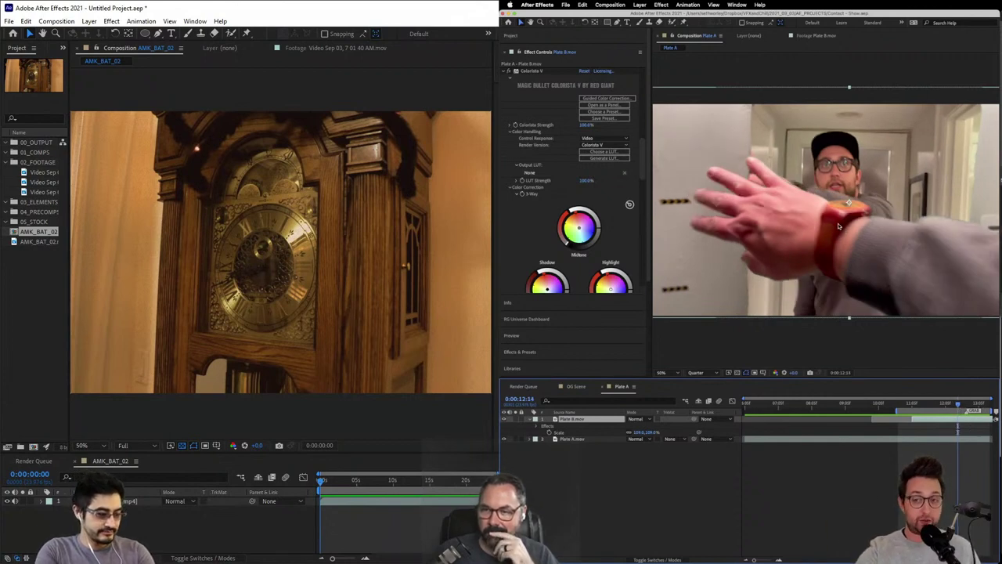
left_click_drag(951, 404, 968, 407)
Step: Examine the OG Scene composition's reaching-hand frame at 0:01:27:22, at 100% magnification and Full resolution
left_click(514, 36)
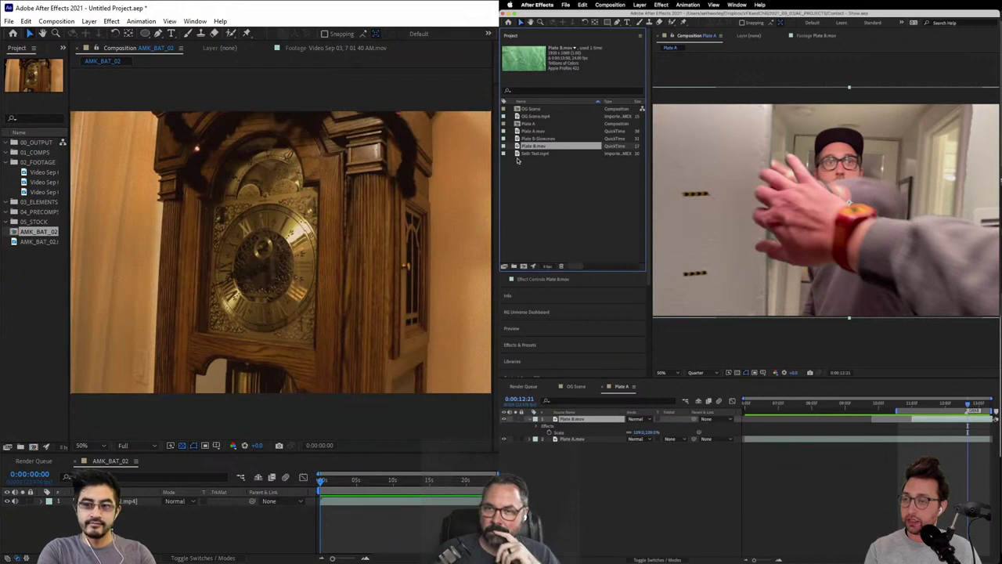
left_click(577, 386)
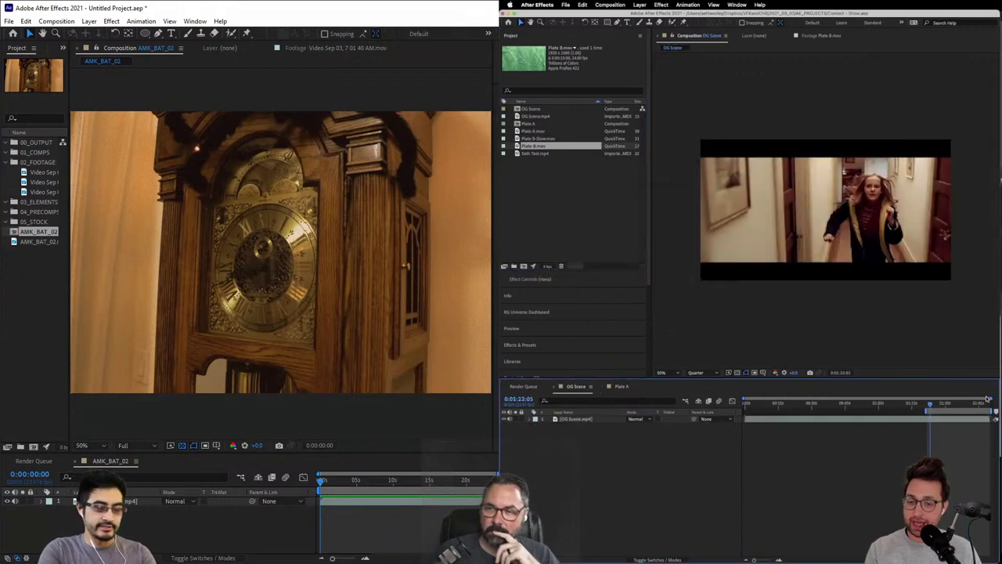
left_click_drag(971, 404, 943, 405)
key("period")
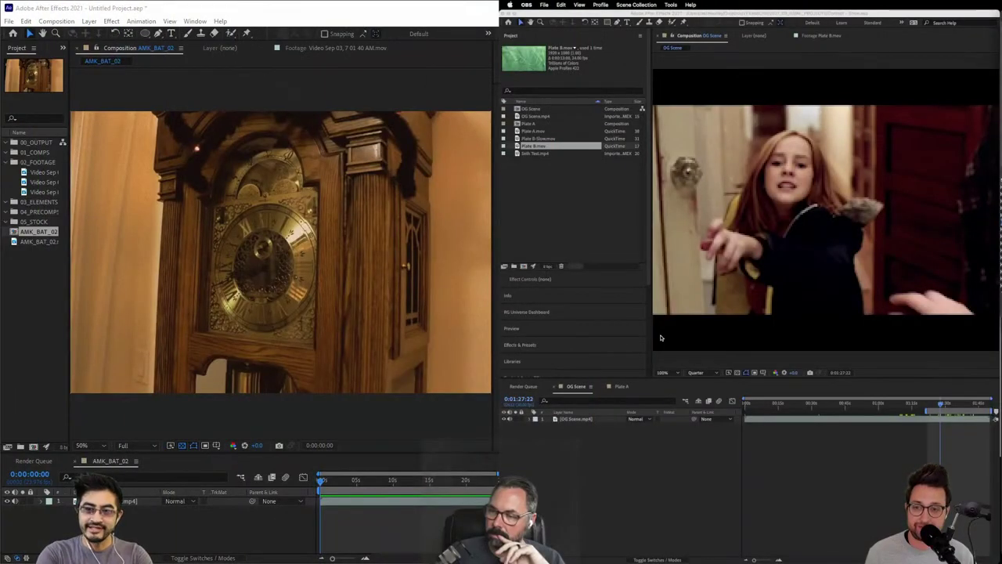
left_click(647, 521)
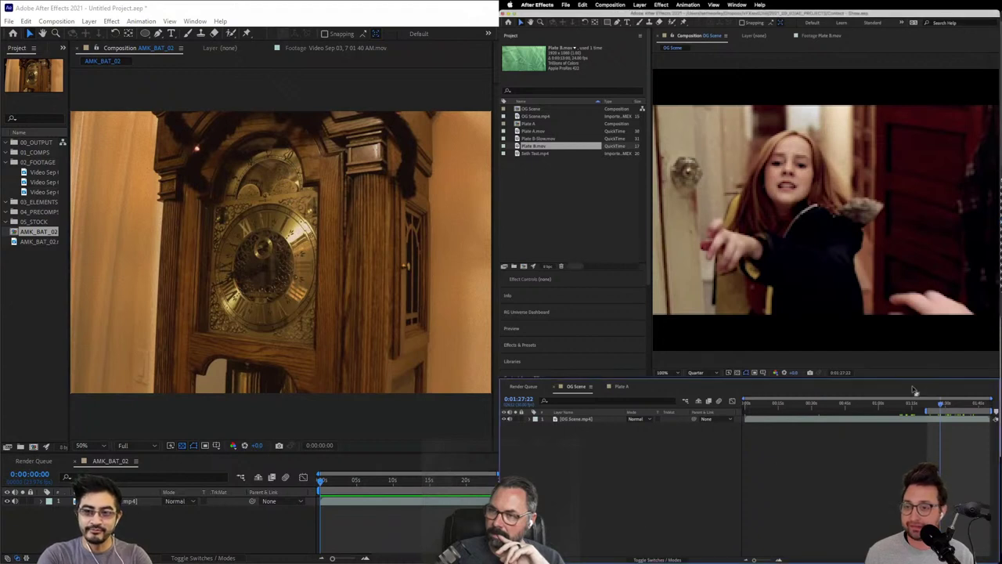
left_click(695, 373)
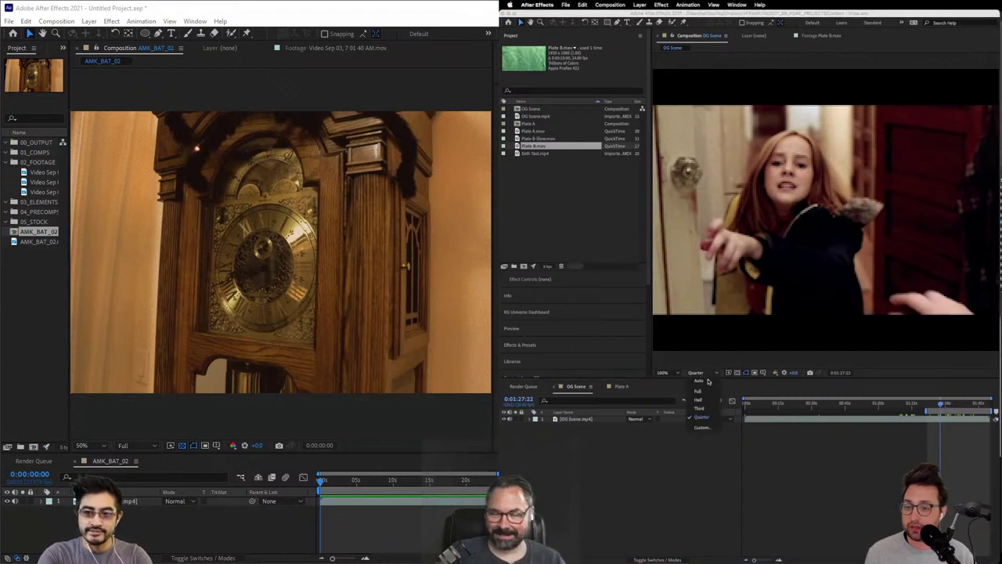
left_click(699, 390)
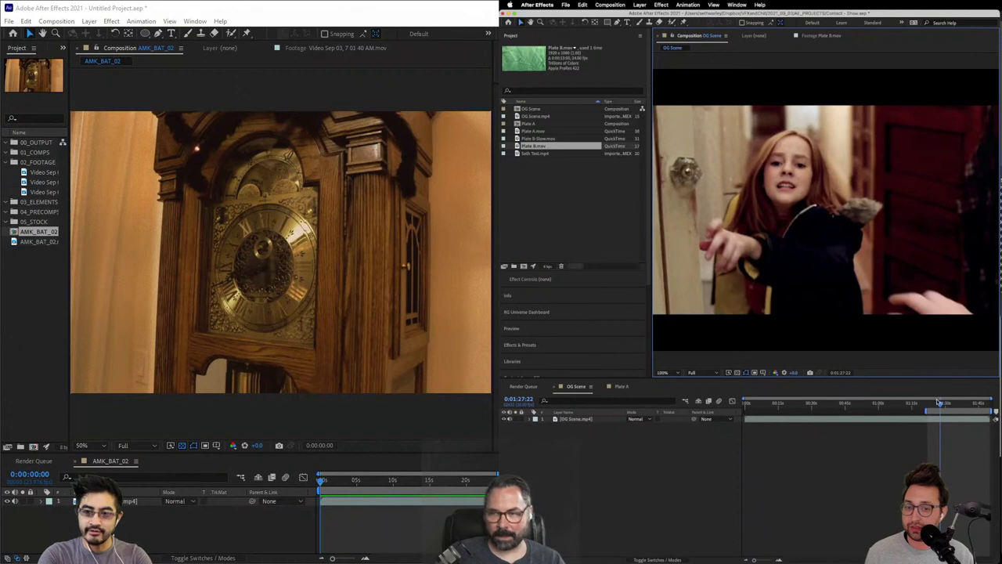
Step: Play back the OG Scene composition's shelf-and-mirror shot from about 0:01:44 and stop at 0:01:45:15
left_click_drag(939, 402, 977, 404)
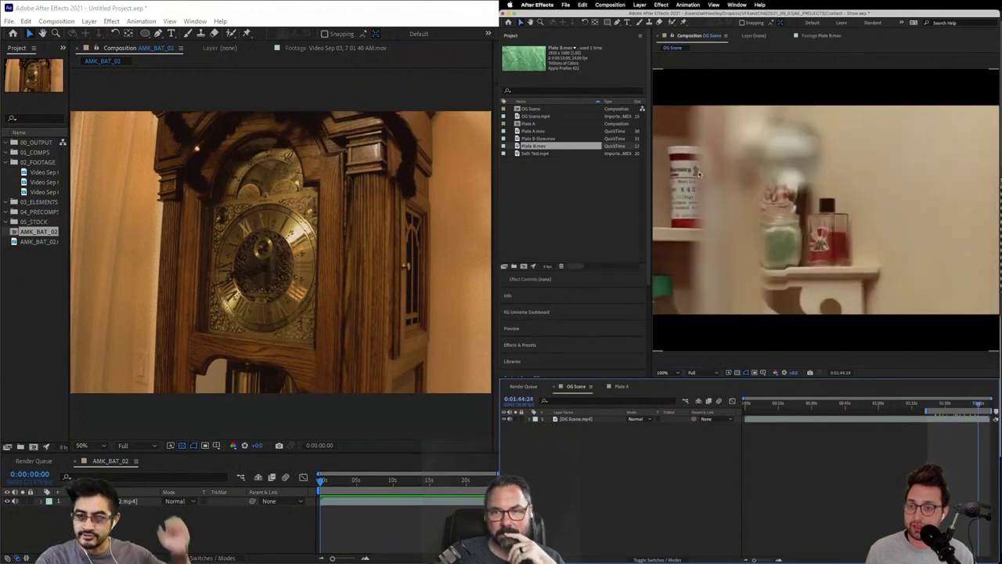
key("space")
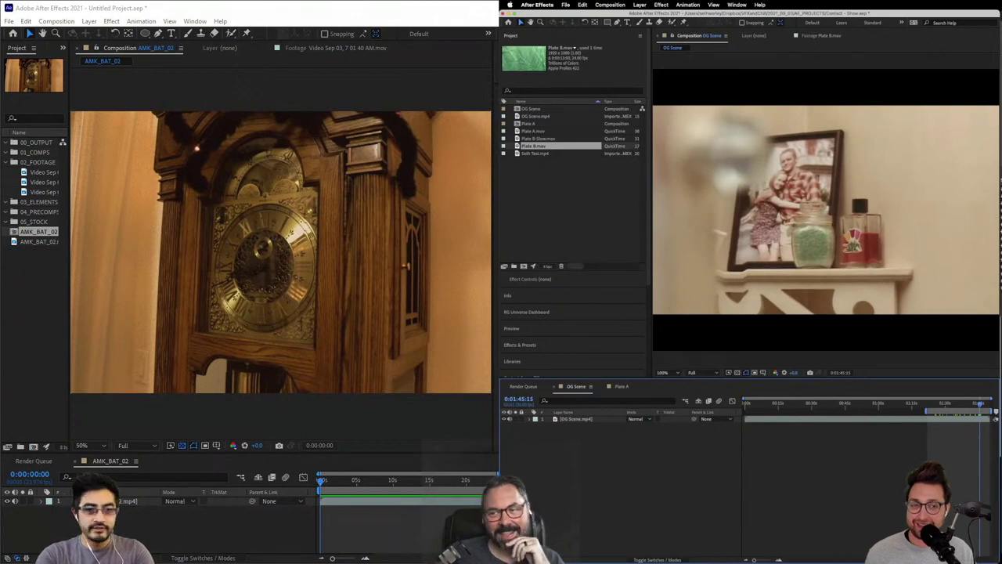
Step: Open the Plate A composition, show Plate B.mov's effect settings and collapse the Primatte Keyer 6 effect
left_click(621, 387)
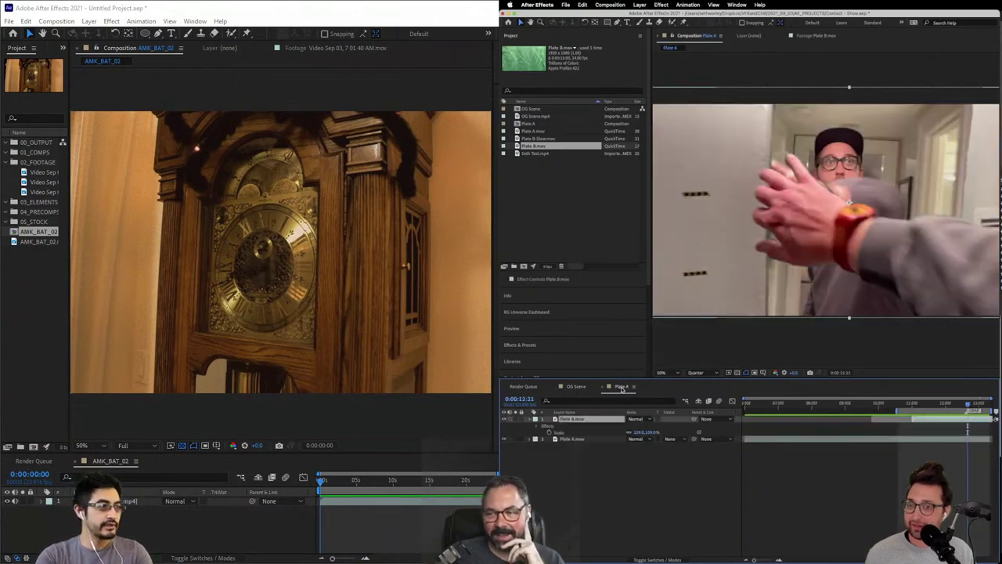
left_click(528, 349)
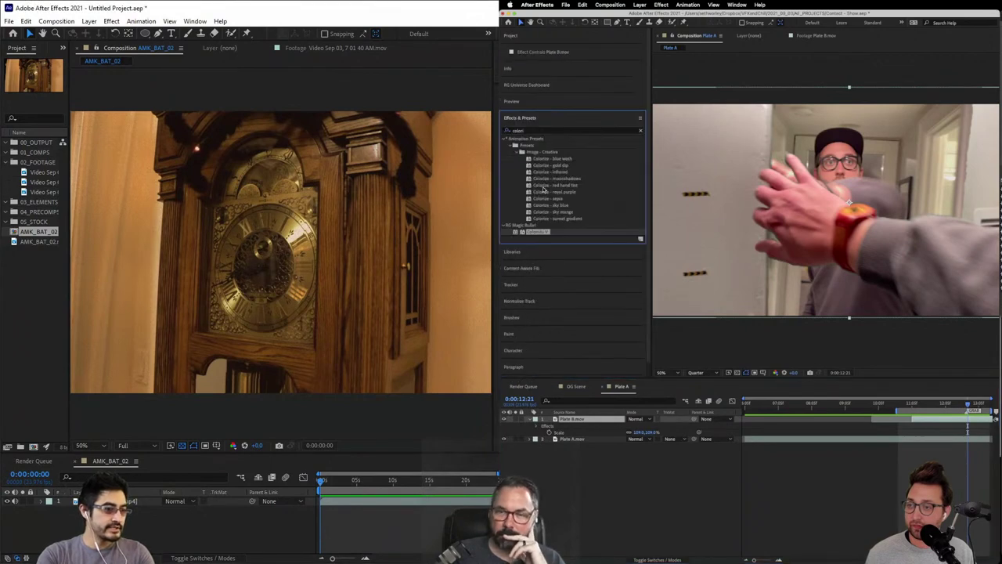
key("space")
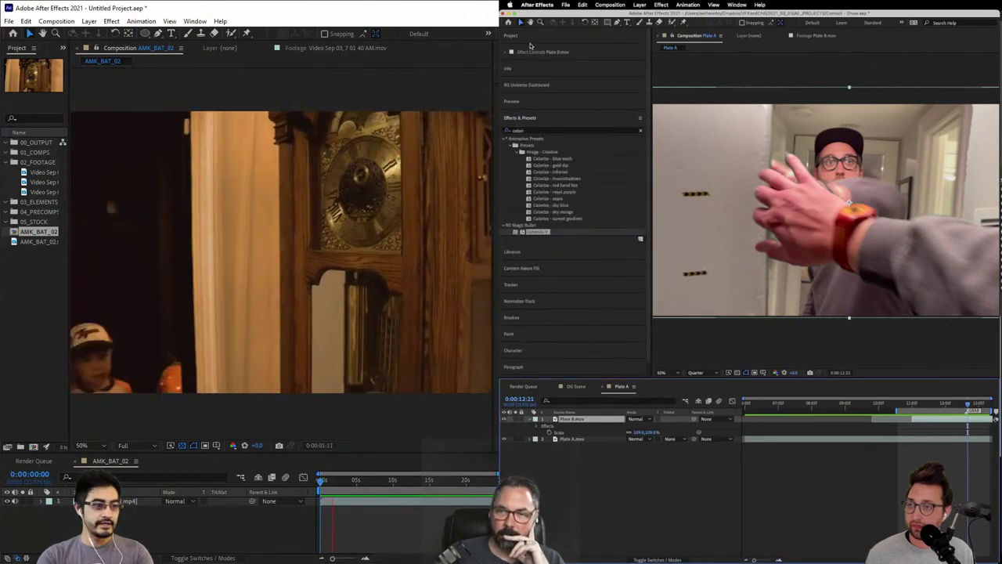
left_click(530, 117)
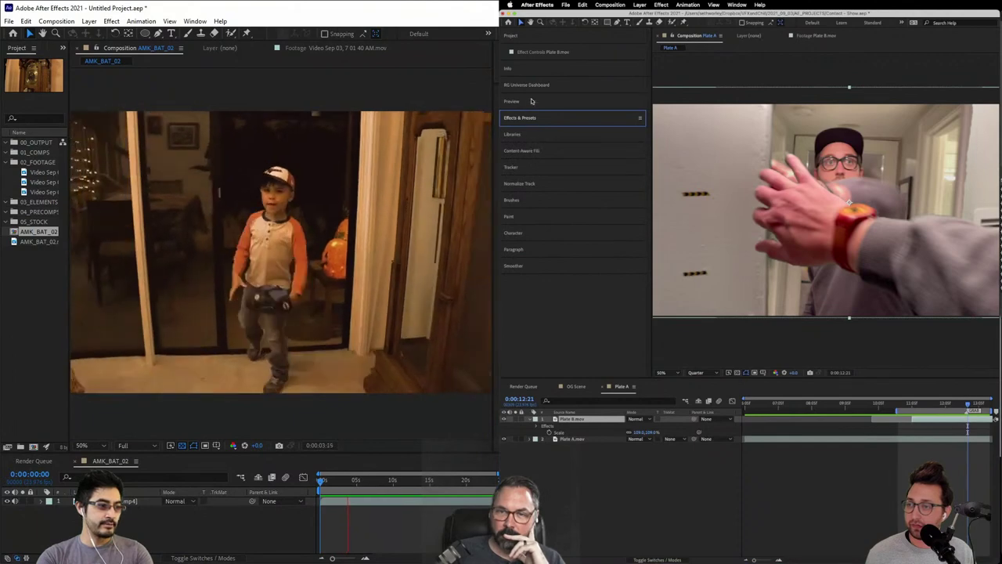
left_click(522, 52)
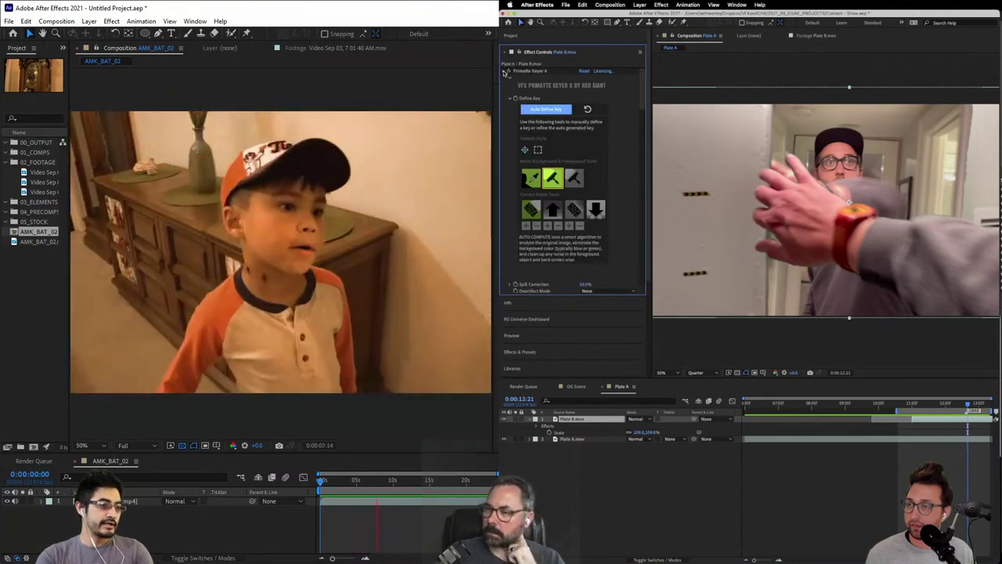
left_click(507, 70)
Step: Try to desaturate the reds of Plate B.mov with Colorista V's Hue/Saturation wheel
scroll(540, 228, "down", 6)
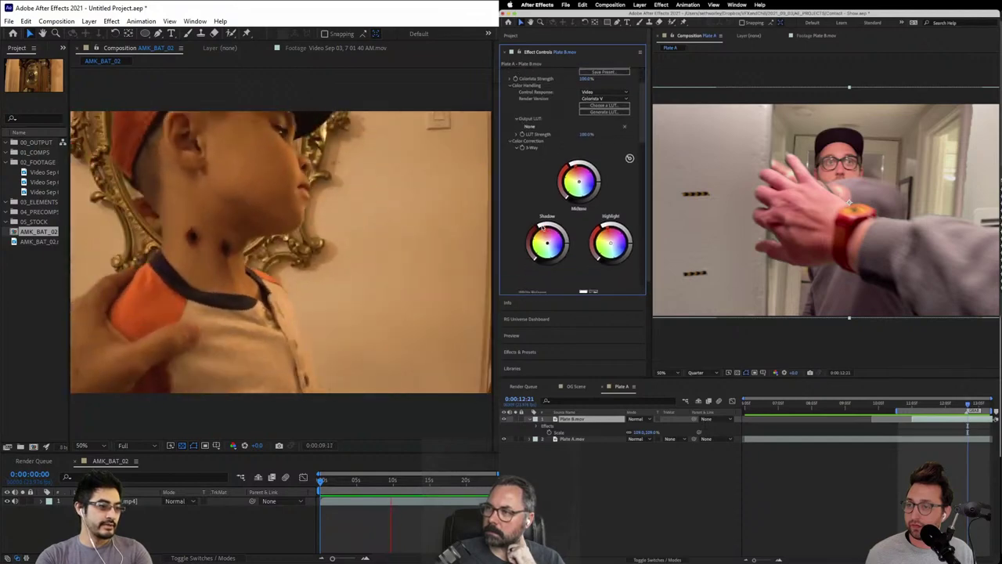
scroll(515, 256, "down", 5)
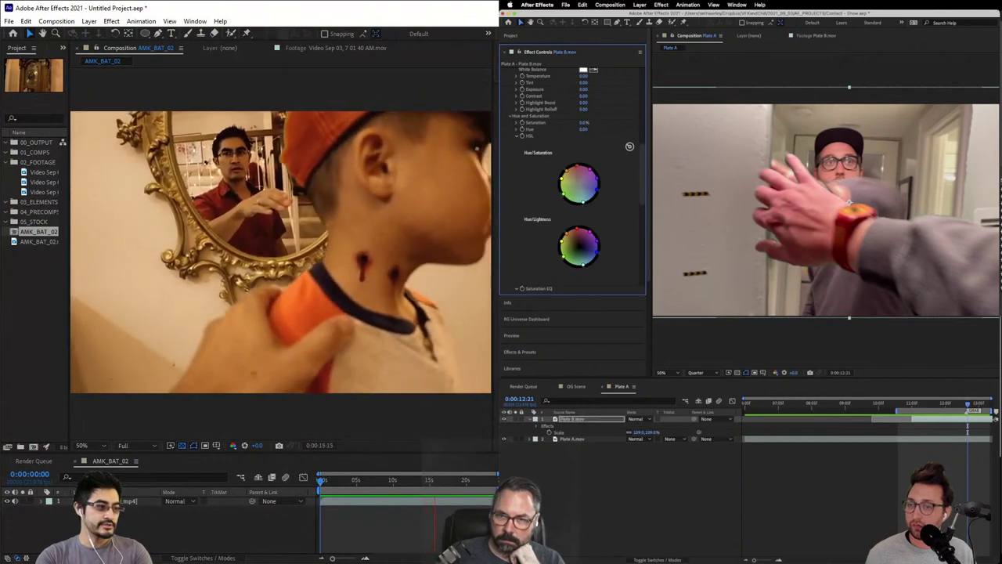
left_click_drag(577, 167, 578, 182)
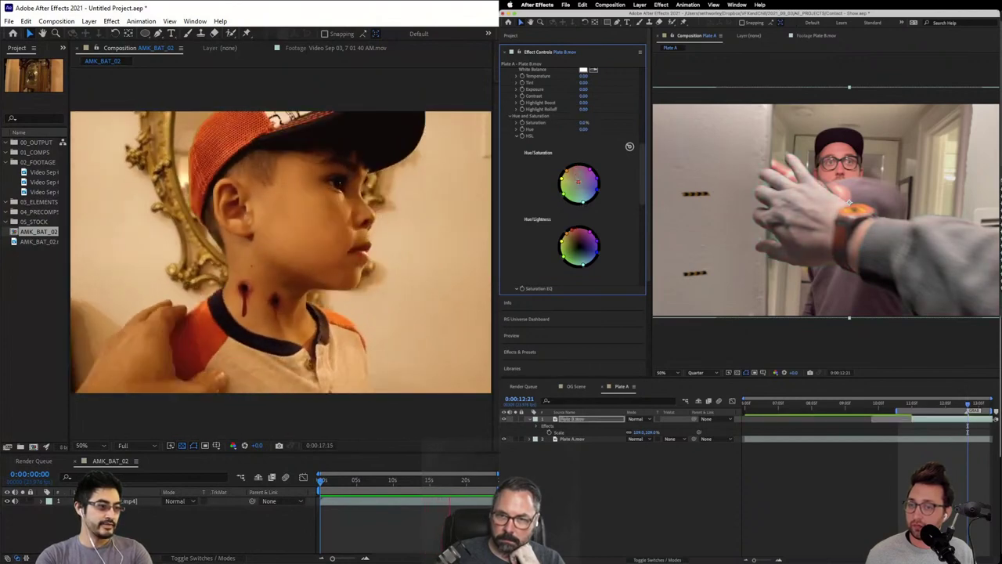
Step: Open the Colorista V key editor for the Plate B.mov layer
scroll(517, 225, "down", 3)
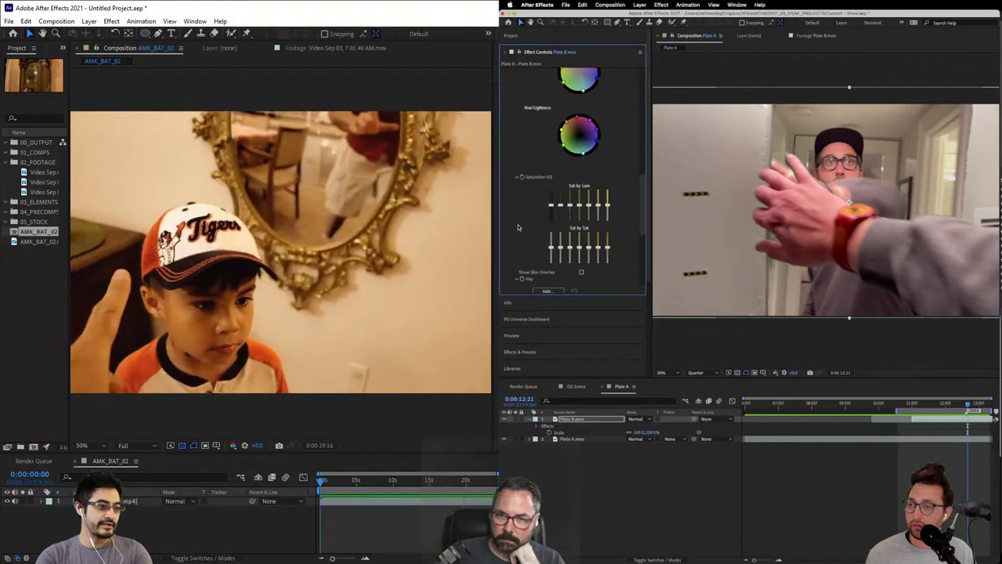
scroll(518, 225, "down", 2)
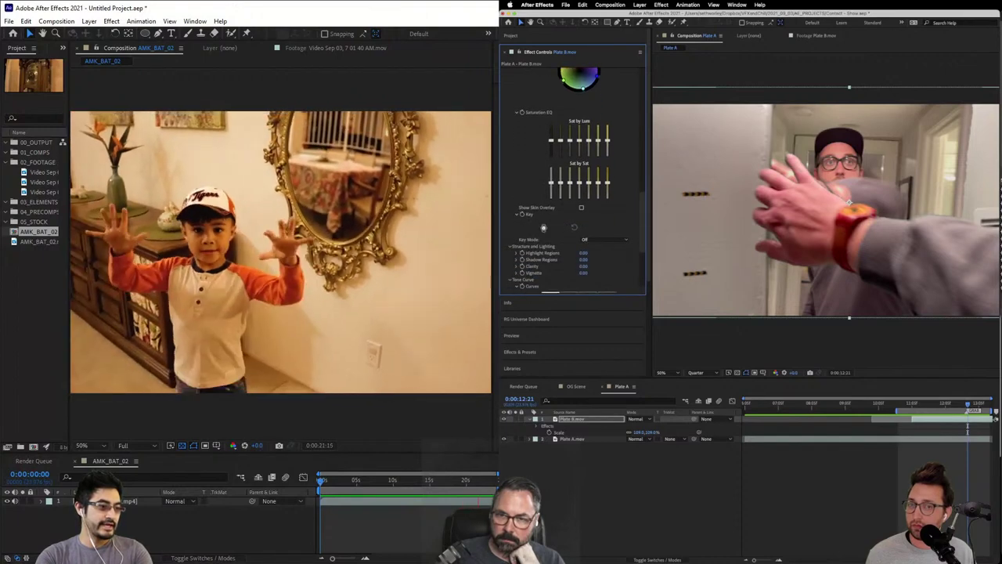
left_click(543, 228)
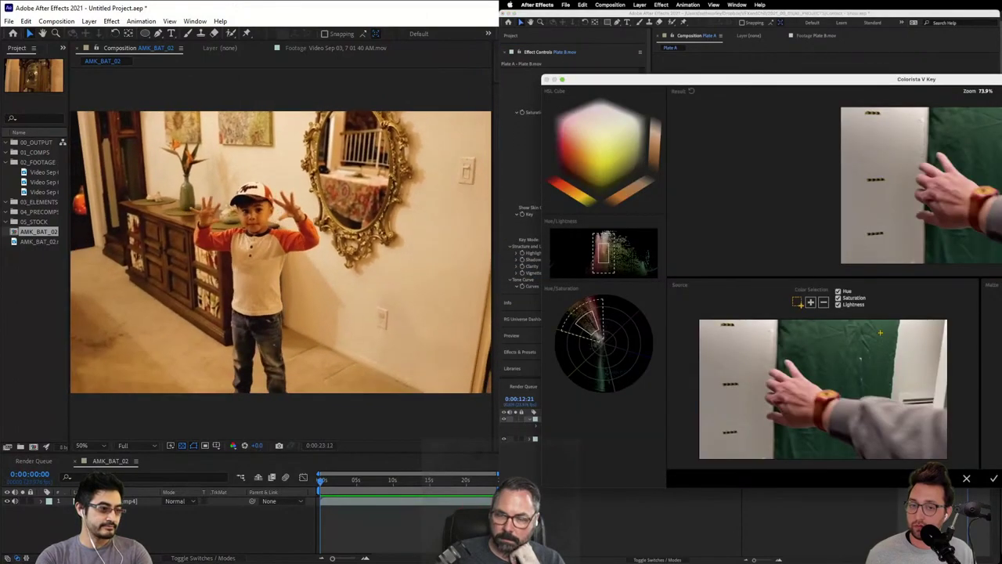
Step: Scrub the AMK_BAT_02 composition from 0:00:04:20 to 0:00:14:00, examining the neck bites and the mirror reflection
left_click(356, 485)
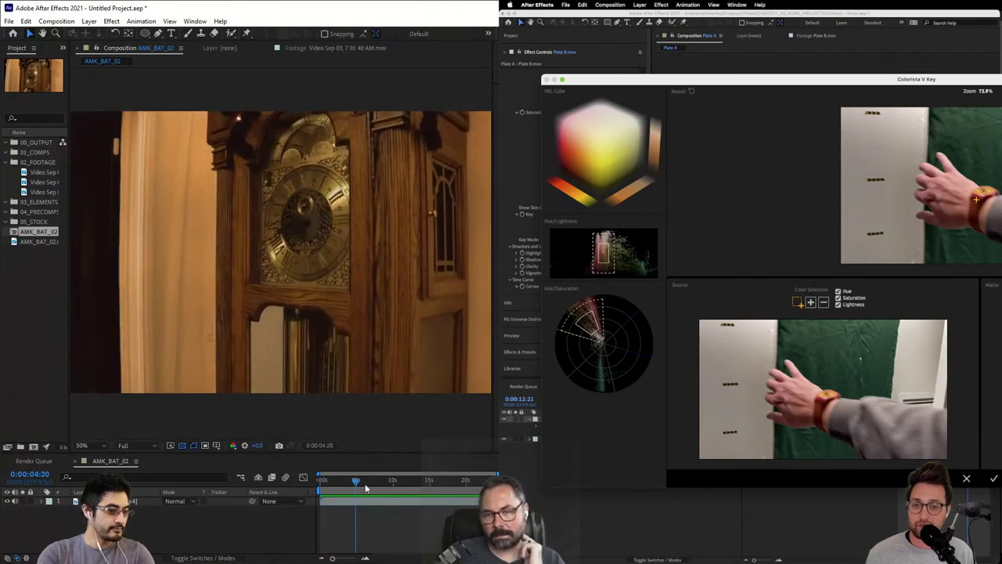
left_click_drag(364, 487, 381, 493)
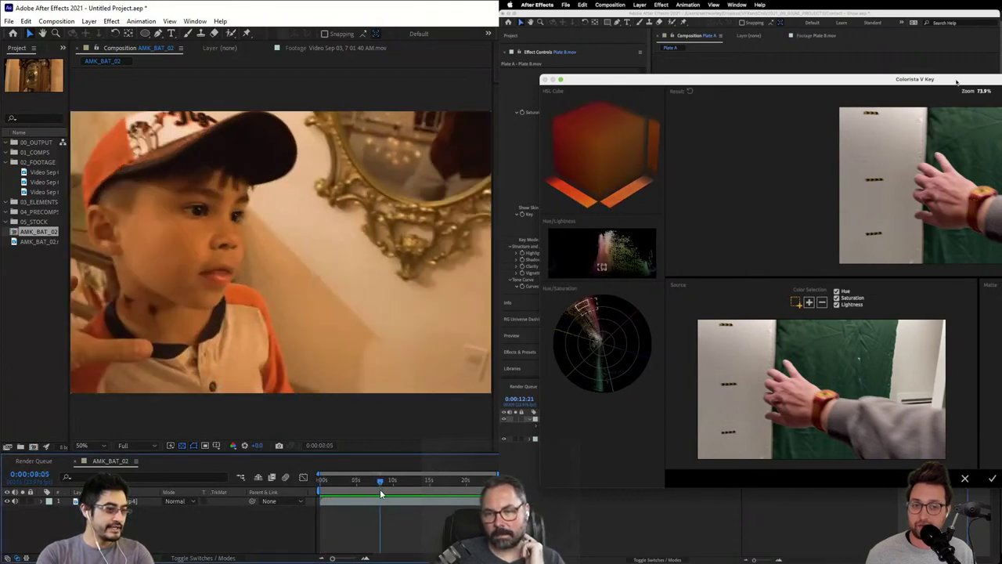
left_click_drag(380, 490, 398, 497)
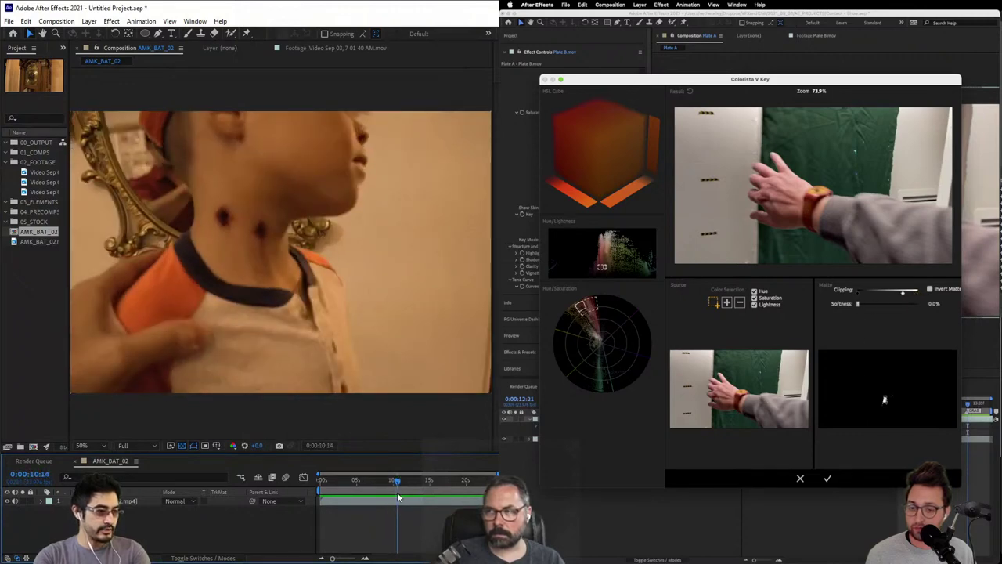
left_click_drag(398, 496, 409, 496)
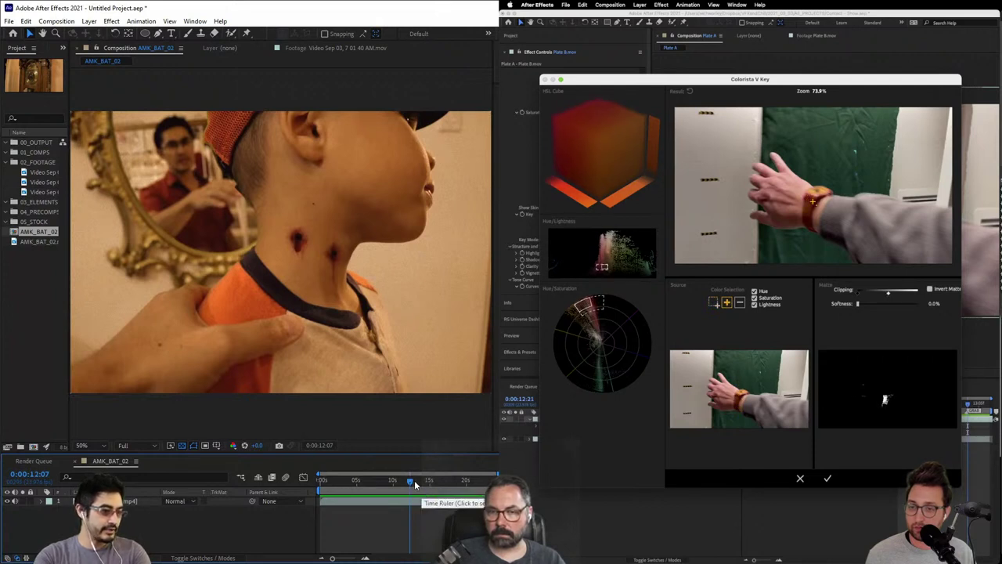
mouse_move(411, 486)
left_mouse_down()
mouse_move(439, 485)
mouse_move(423, 498)
left_mouse_up()
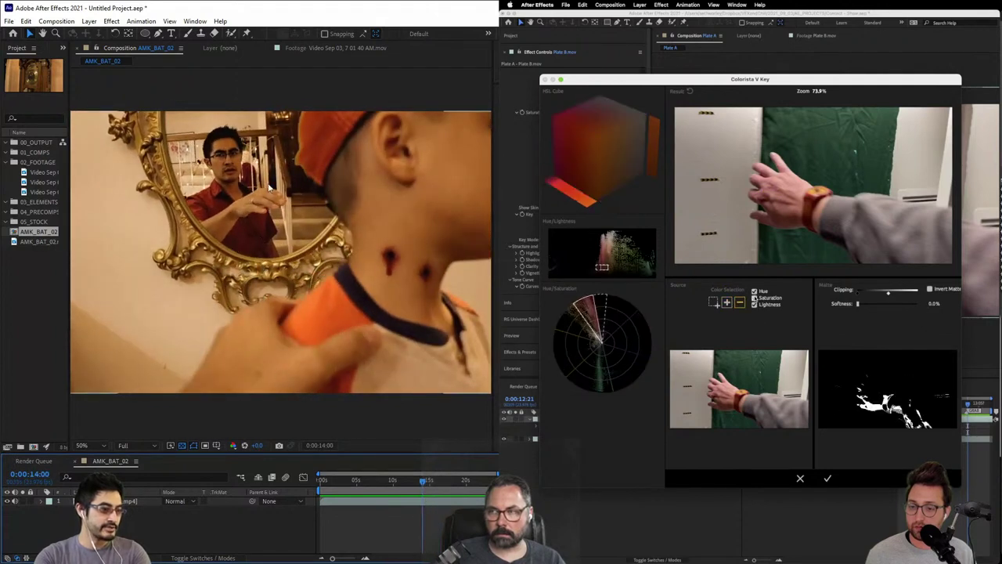
Step: Examine the boy's outstretched arm and baseball glove in AMK_BAT_02 at 100% magnification, between 0:00:04:22 and 0:00:05:05
left_click_drag(425, 481, 358, 525)
scroll(249, 189, "up", 1)
left_click_drag(196, 174, 356, 344)
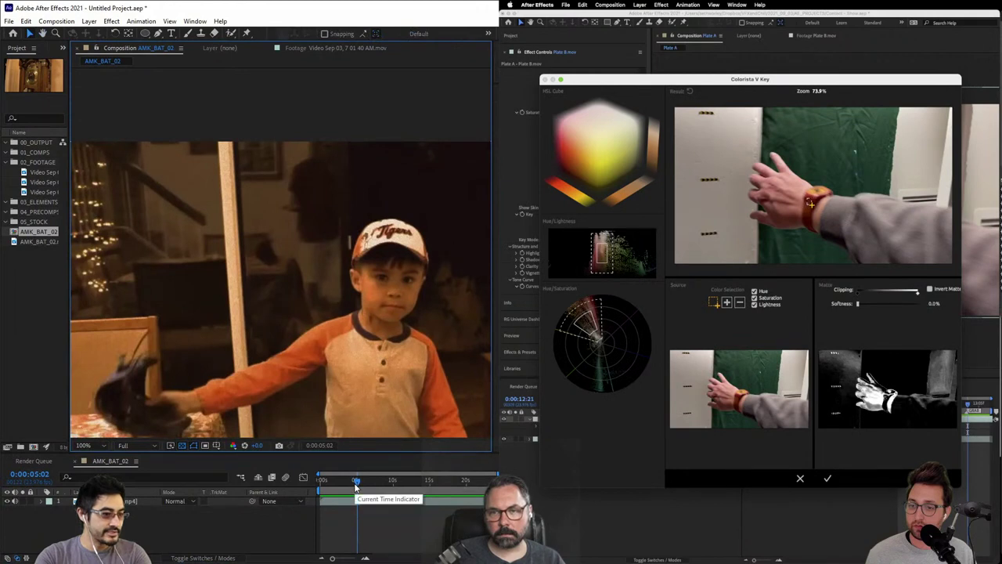
left_click_drag(356, 485, 357, 492)
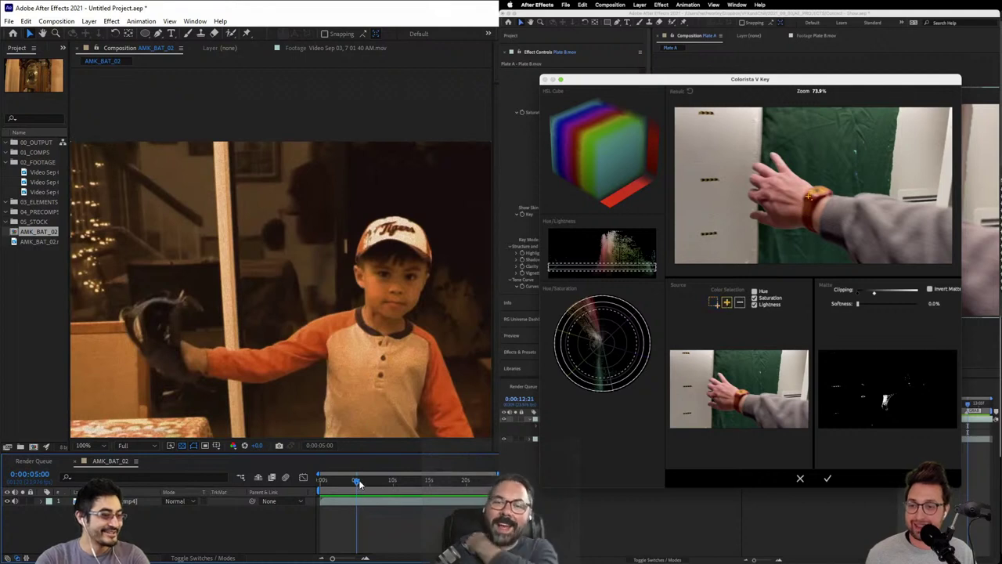
left_click_drag(359, 484, 356, 481)
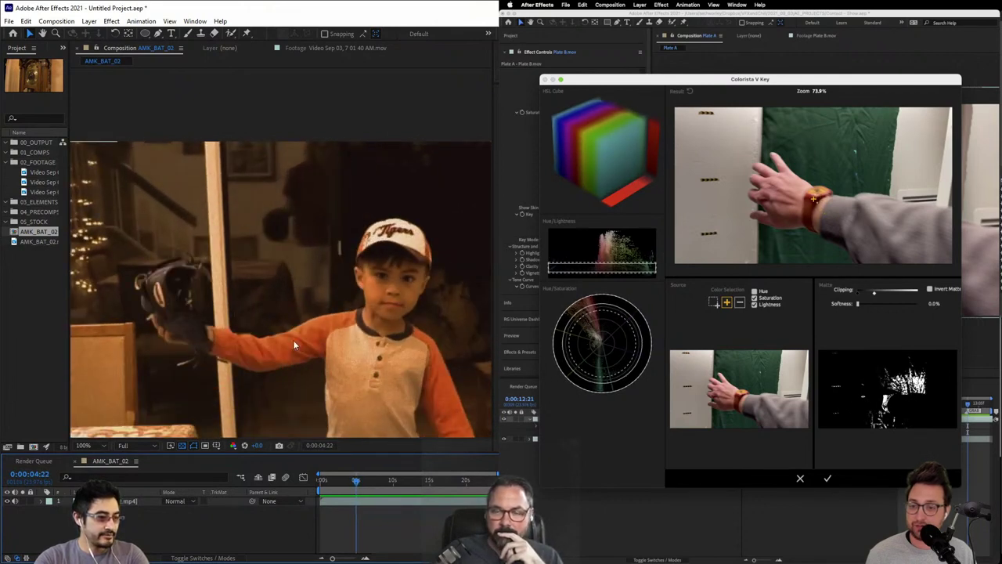
left_click_drag(356, 480, 359, 485)
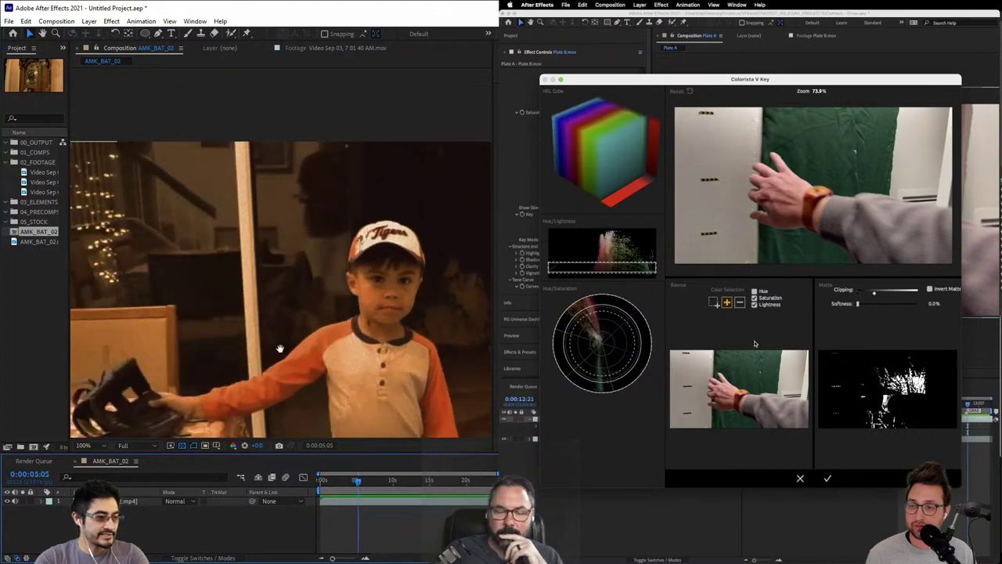
left_click_drag(279, 349, 315, 304)
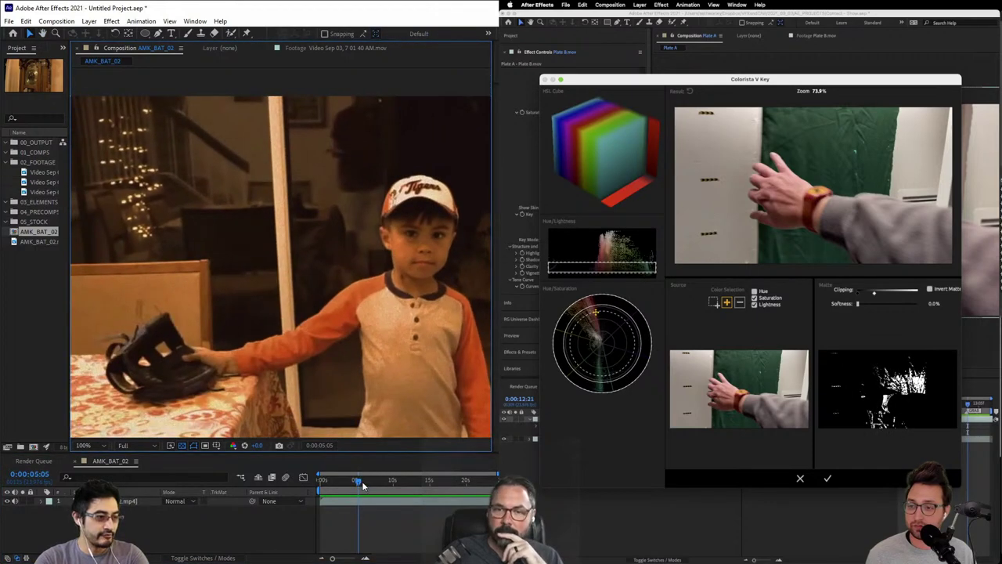
mouse_move(361, 480)
left_mouse_down()
mouse_move(370, 480)
mouse_move(357, 497)
left_mouse_up()
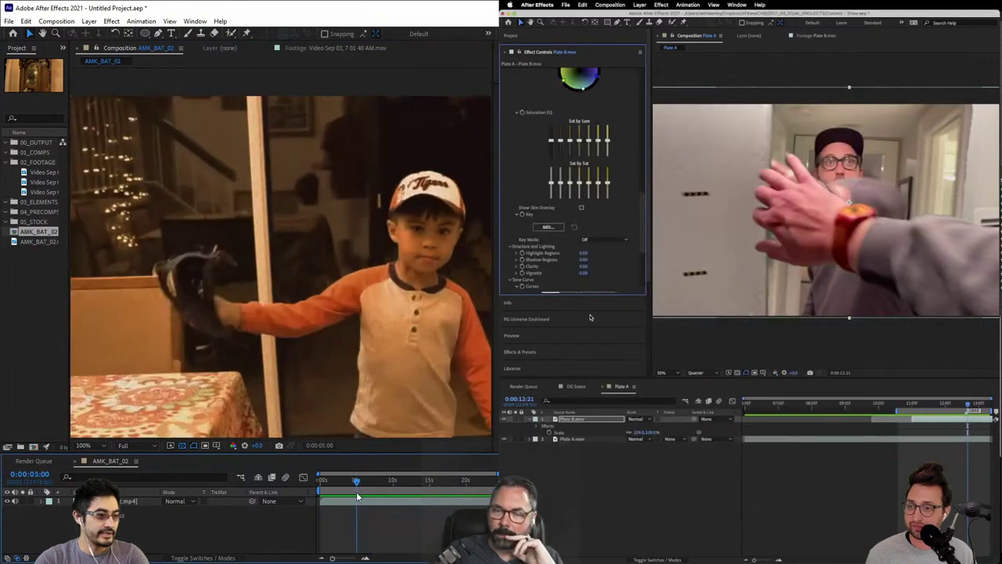
Step: Compare the AMK_BAT_02 frame at 0:00:05:00 at 50% and 100% magnification, and go to the mirror shot at 0:00:14:15
scroll(406, 325, "down", 1)
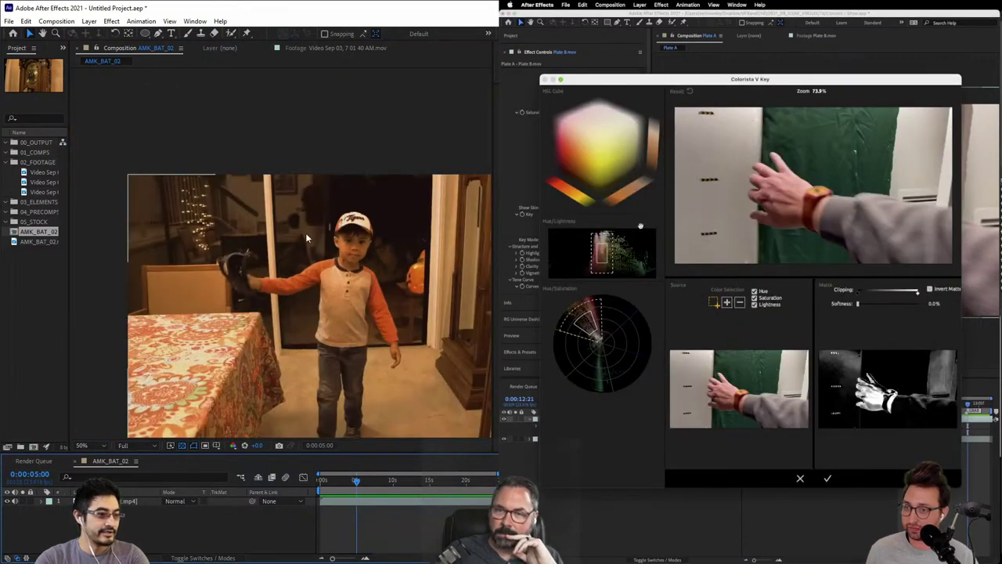
left_click_drag(368, 286, 298, 221)
scroll(297, 227, "up", 2)
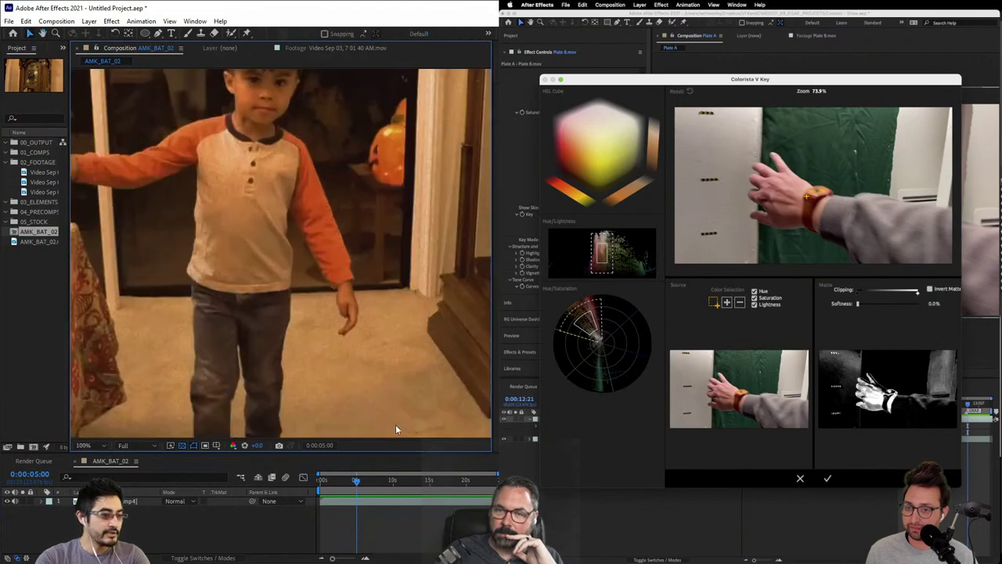
scroll(383, 319, "down", 2)
scroll(374, 327, "up", 2)
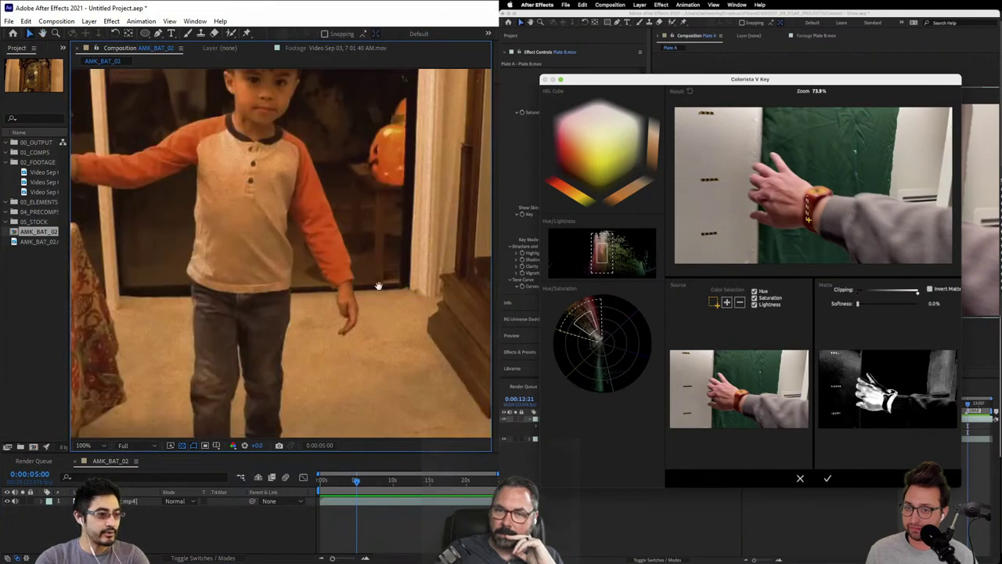
scroll(356, 375, "down", 2)
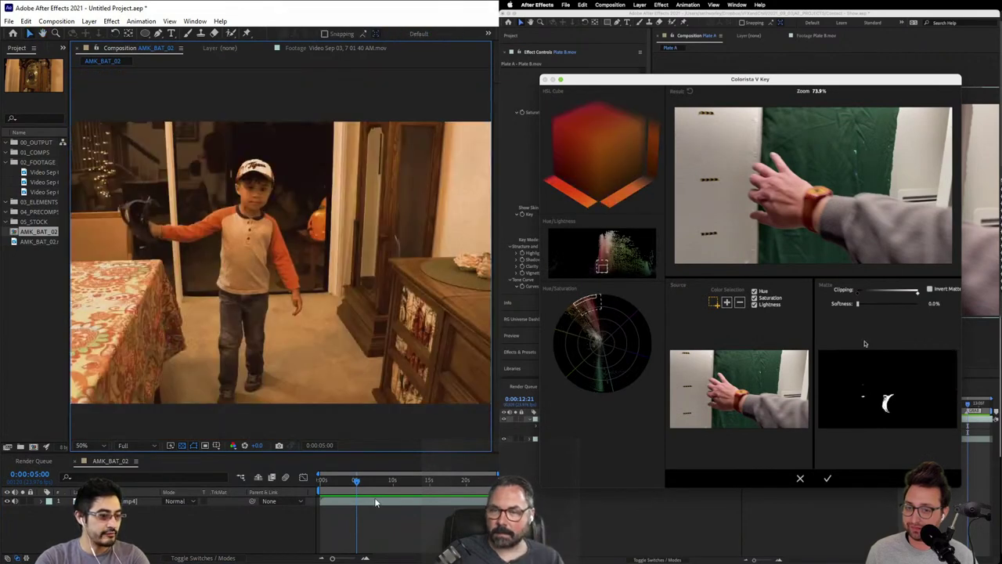
left_click_drag(367, 483, 427, 481)
Step: Import QL9A1792.MOV from the FOOTAGE folder of the 190 - VampireMirror project as footage
left_click(28, 279)
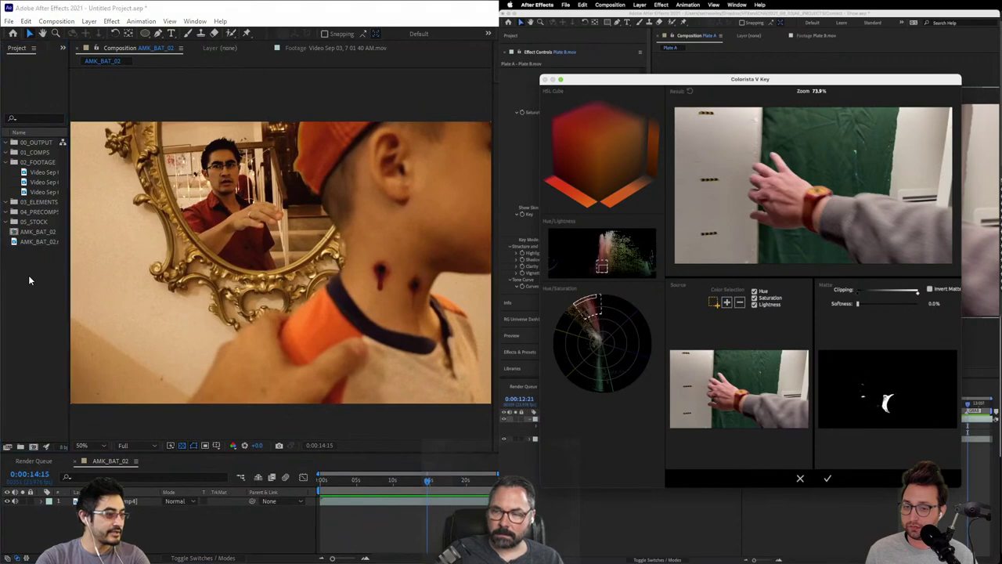
double_click(28, 275)
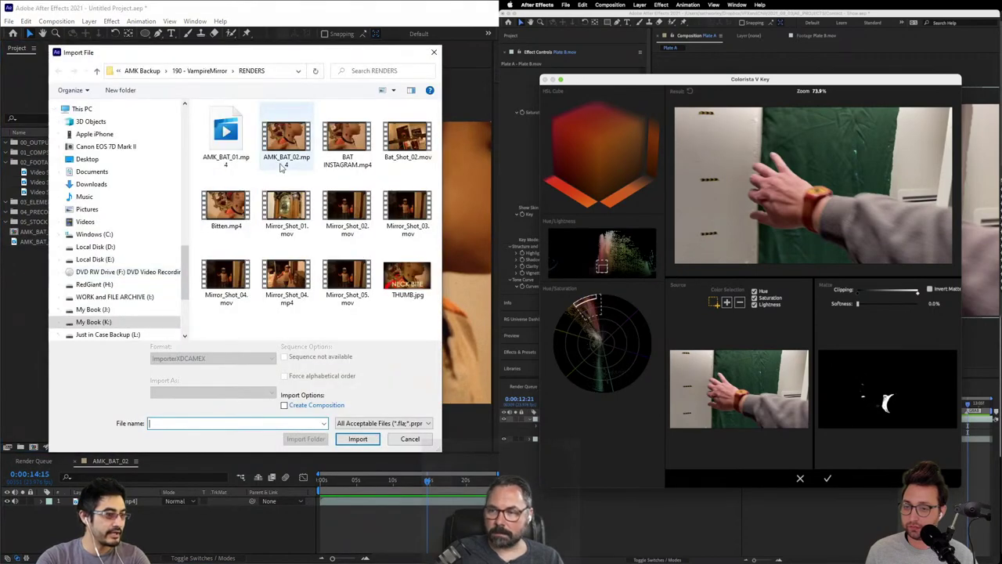
left_click(201, 70)
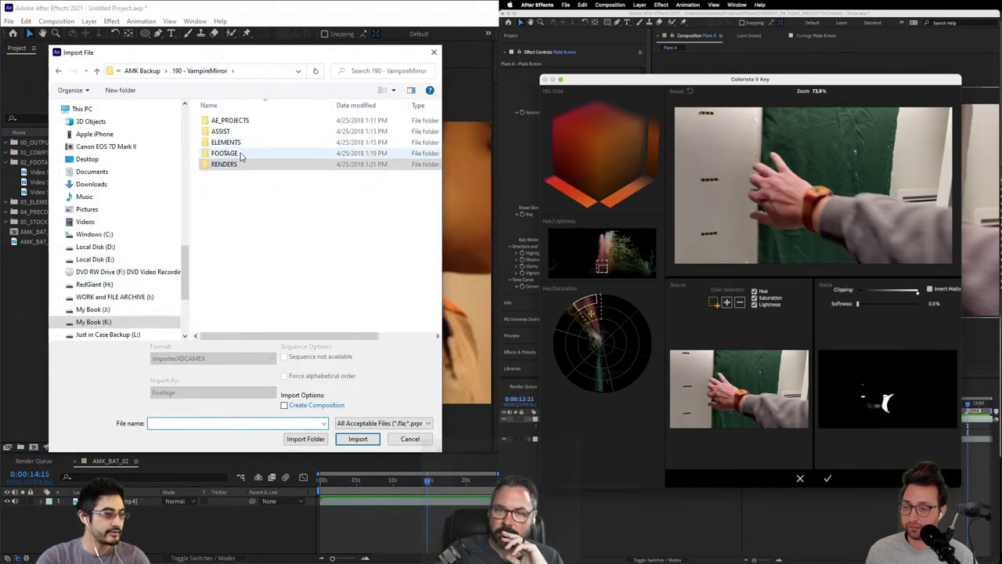
double_click(241, 155)
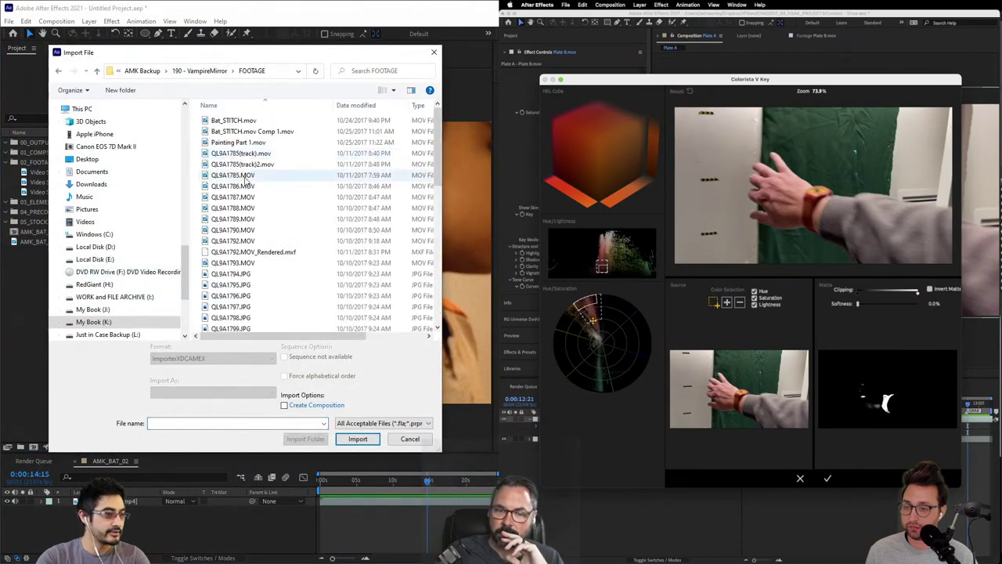
left_click(257, 122)
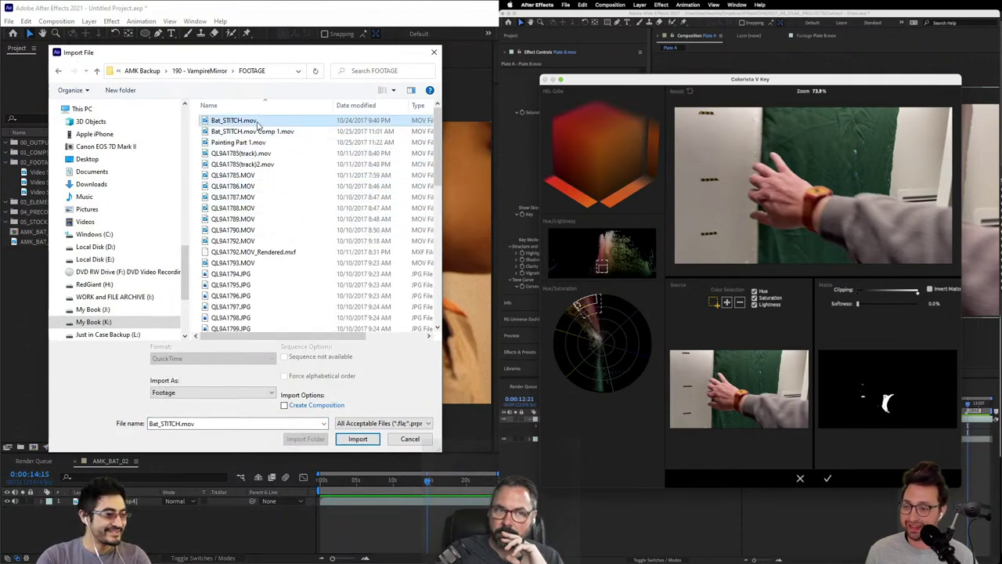
scroll(262, 180, "down", 3)
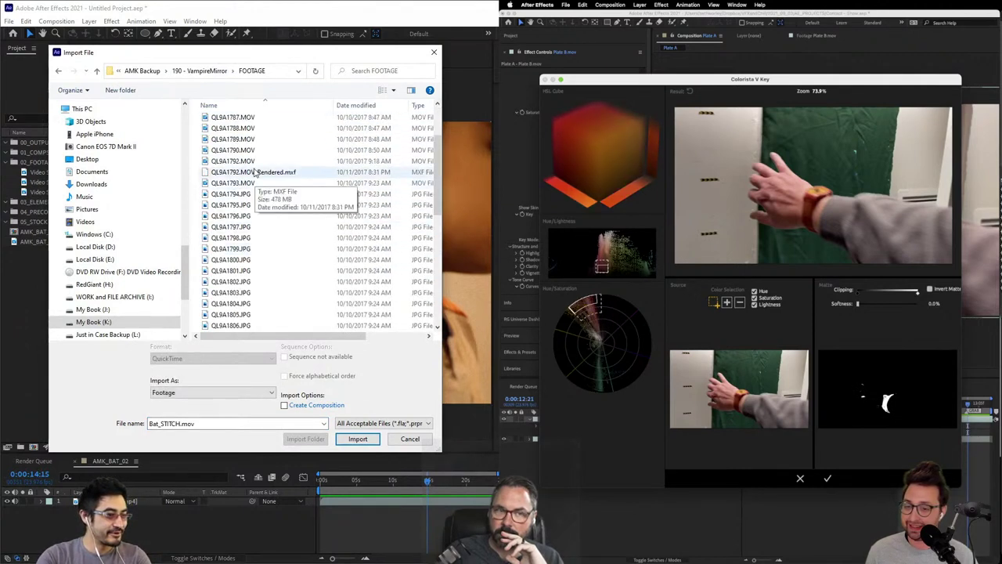
double_click(261, 162)
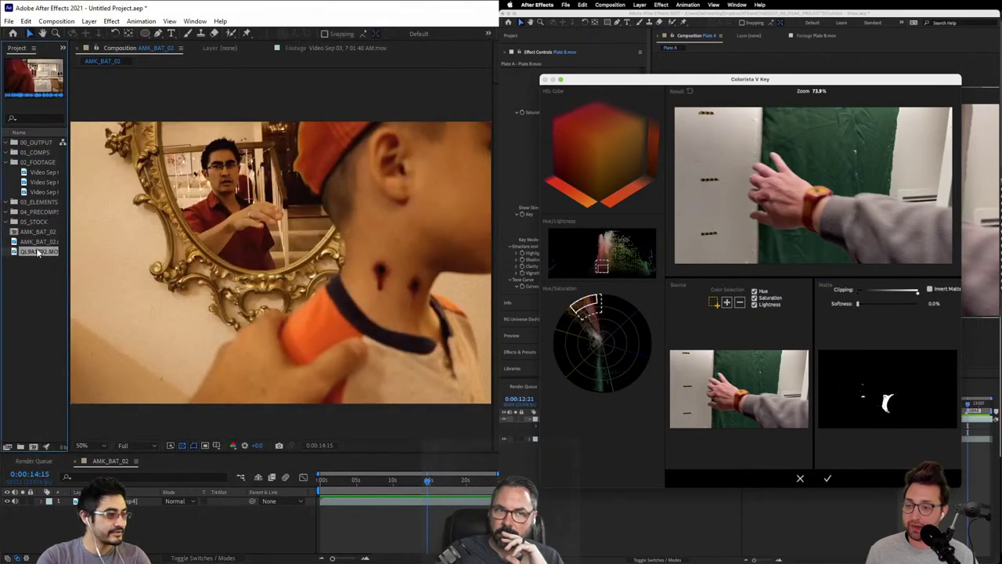
Step: Start importing footage and look through the movie files in the FOOTAGE folder, including Track_Paintint 1.mov, Bat_STITCH.mov and Painting Part 1.mov
left_click(28, 284)
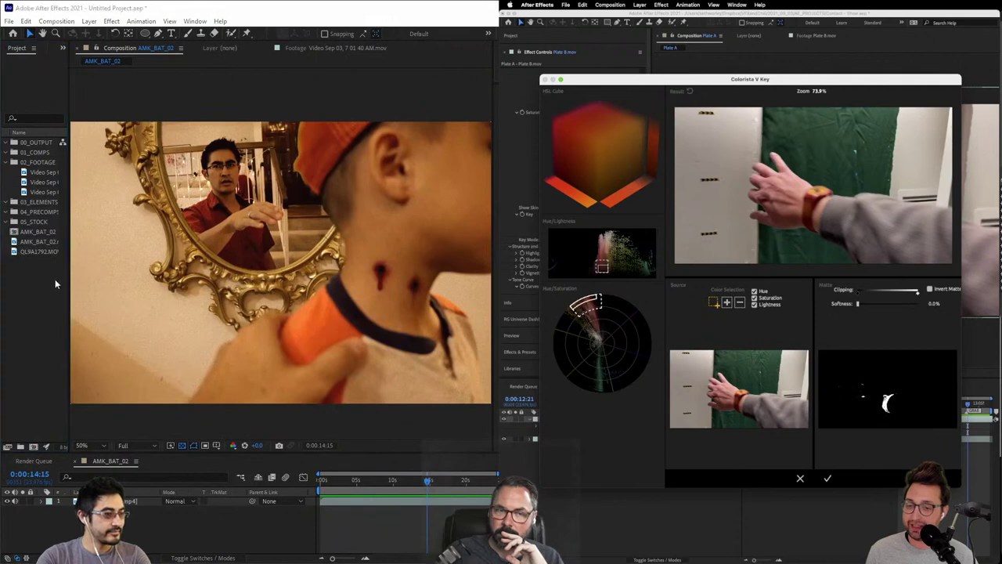
key("ctrl+i")
scroll(285, 238, "down", 10)
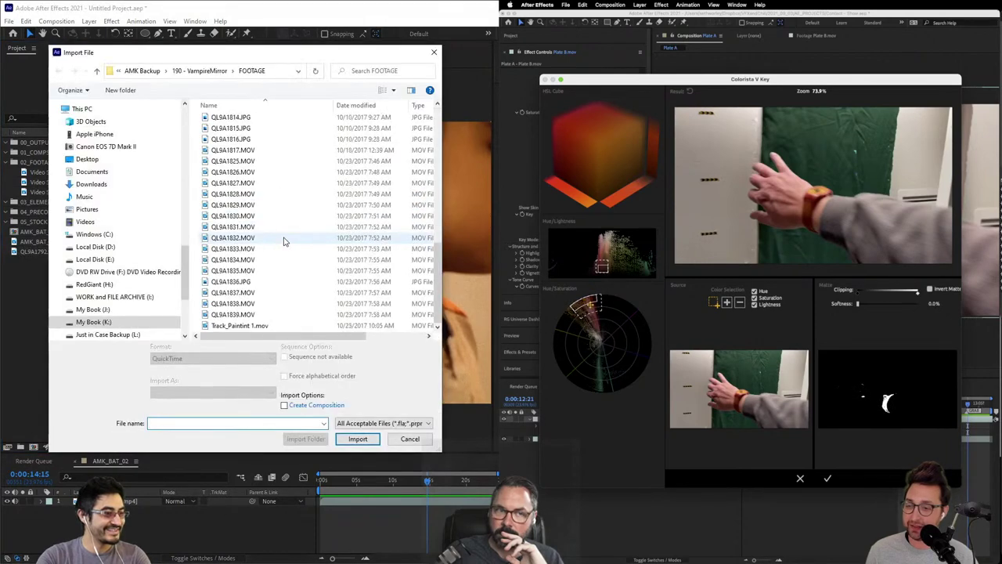
left_click(255, 325)
scroll(269, 266, "up", 1)
scroll(270, 262, "up", 10)
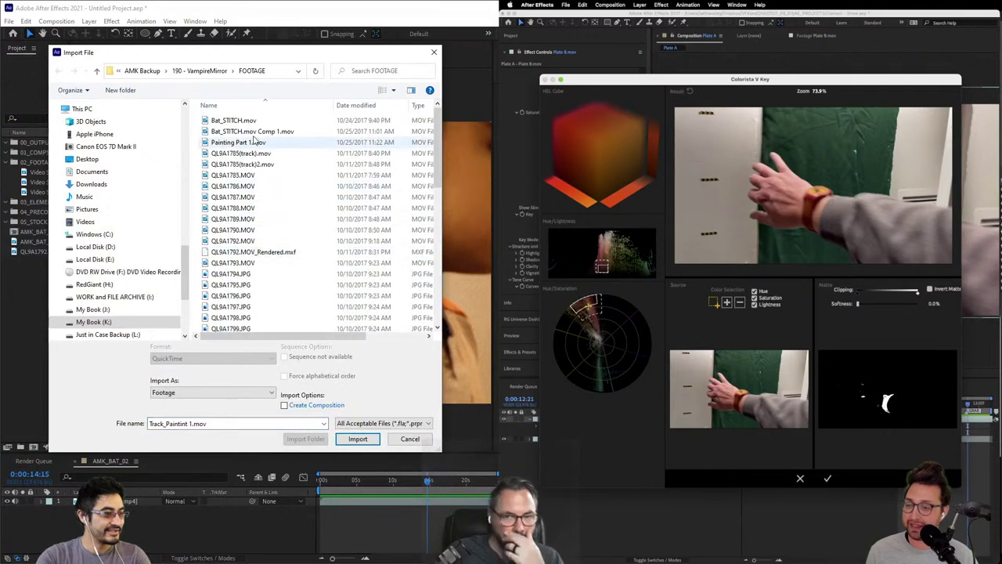
left_click(235, 121)
left_click(263, 141)
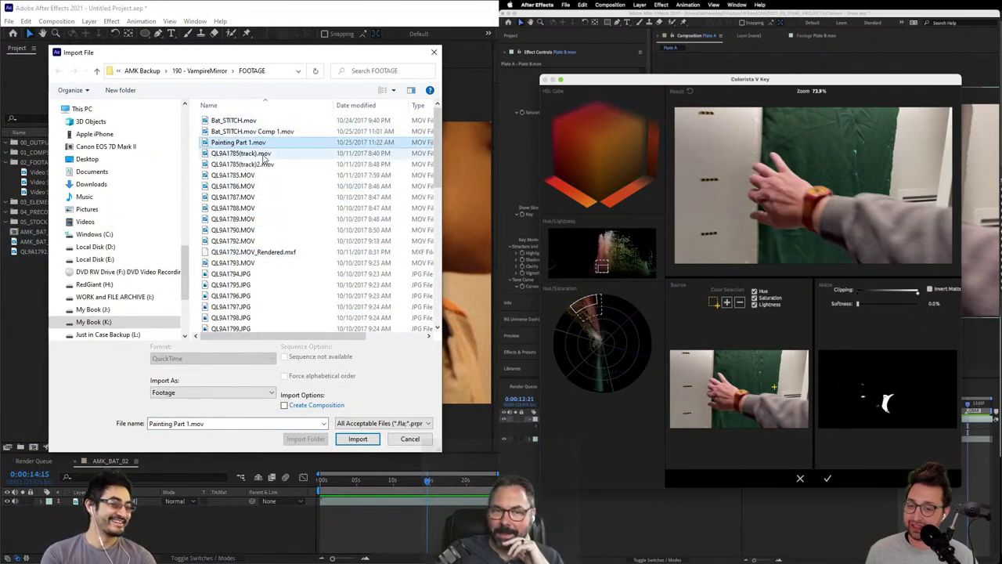
Step: Apply the wristband key to the Colorista V effect on Plate B.mov and lower its saturation to about -74%
left_click(827, 478)
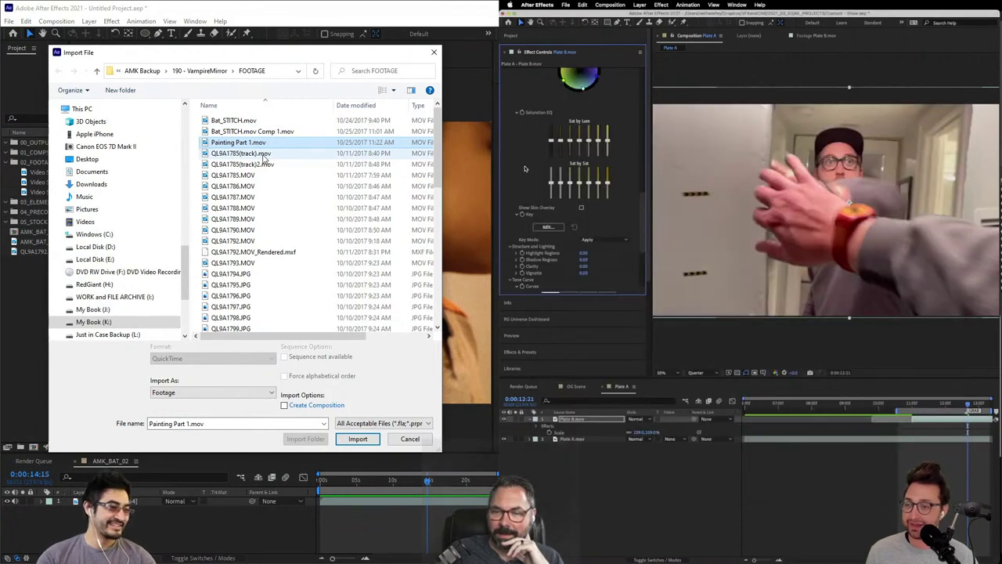
scroll(526, 171, "up", 10)
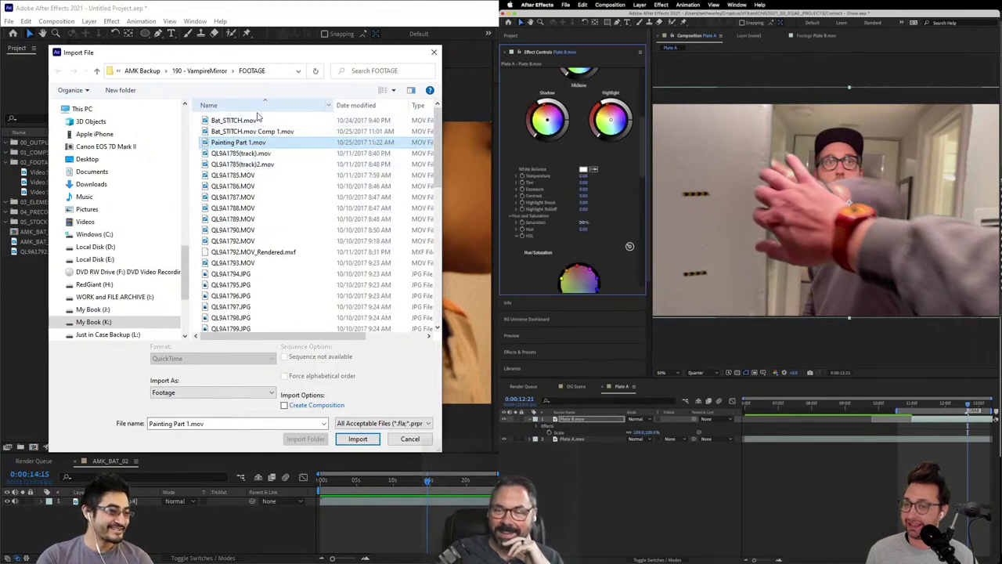
left_click(249, 121)
left_click_drag(282, 62, 368, 119)
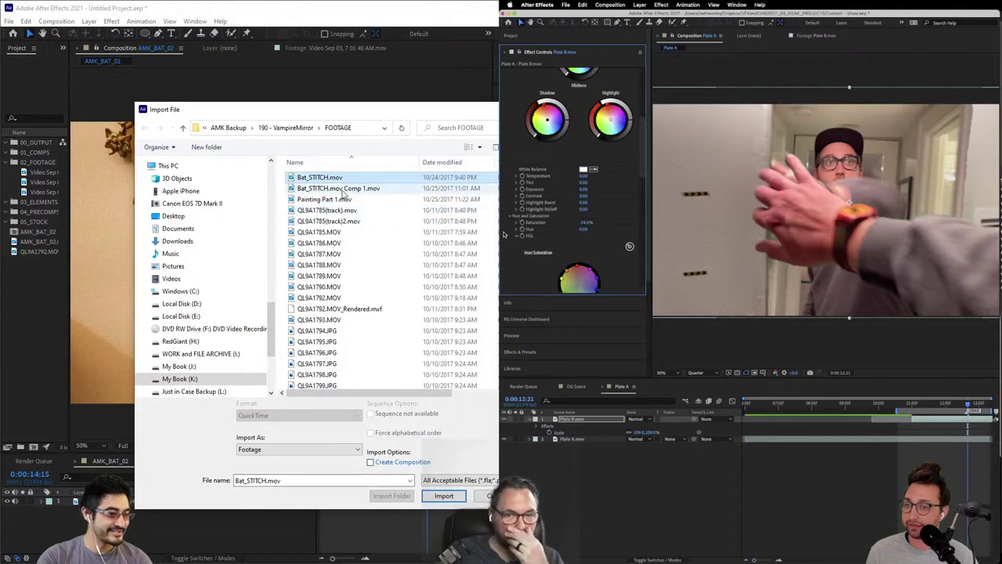
scroll(534, 244, "down", 10)
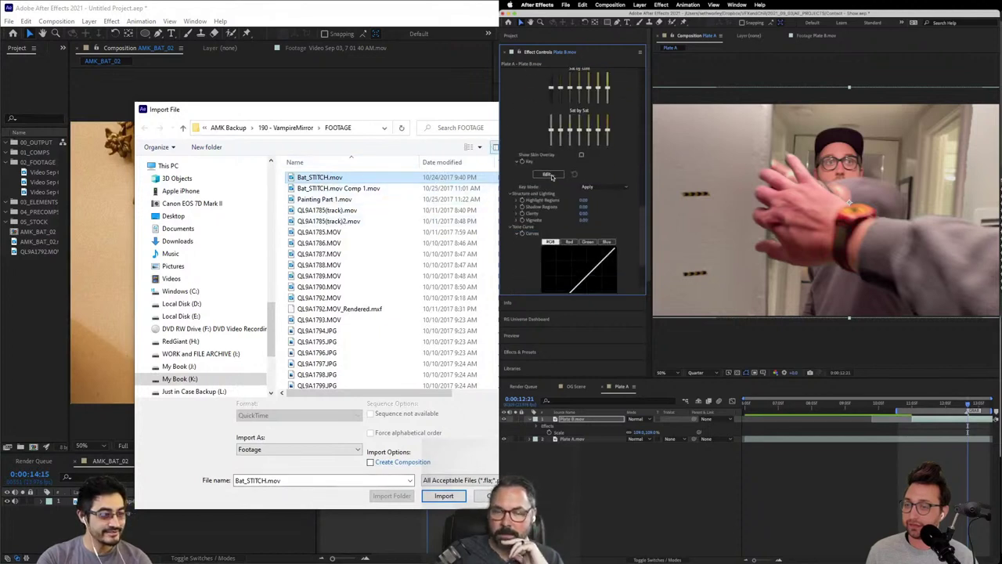
Step: Add more wristband colours to the Plate B key with slight matte softness, while browsing the FOOTAGE files as extra large thumbnails
left_click(551, 174)
left_click(479, 148)
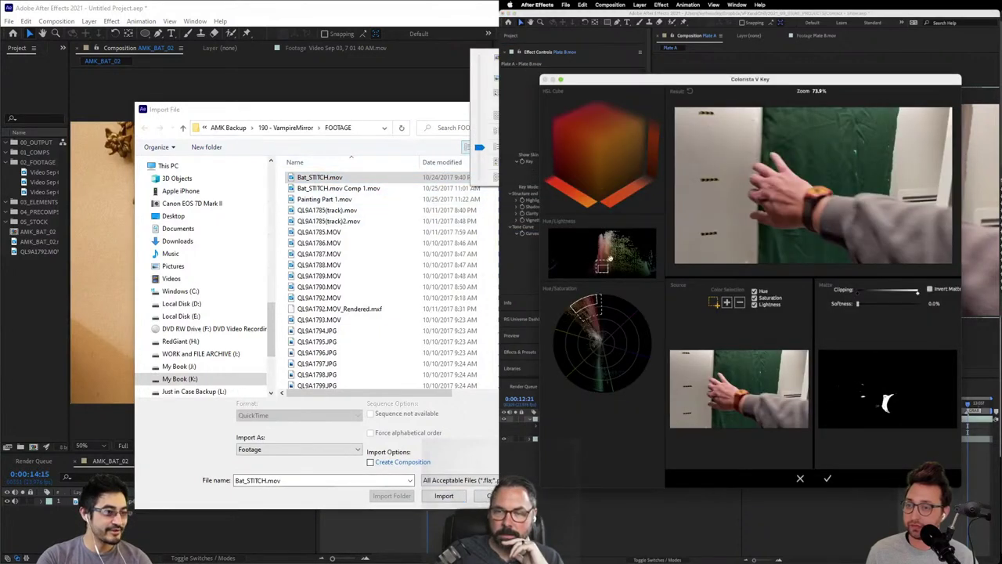
left_click(495, 58)
left_click(726, 303)
scroll(414, 268, "down", 1)
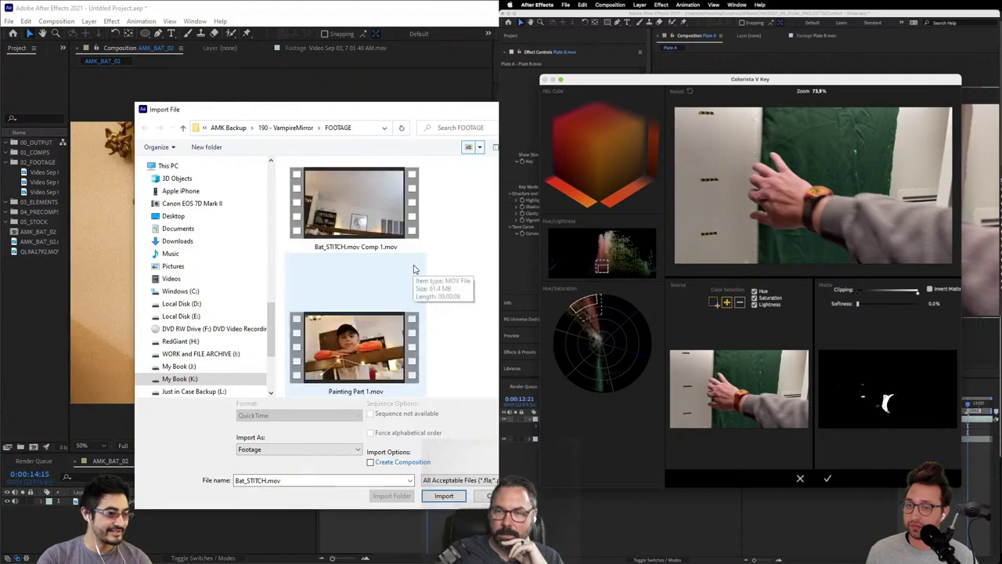
scroll(417, 274, "down", 8)
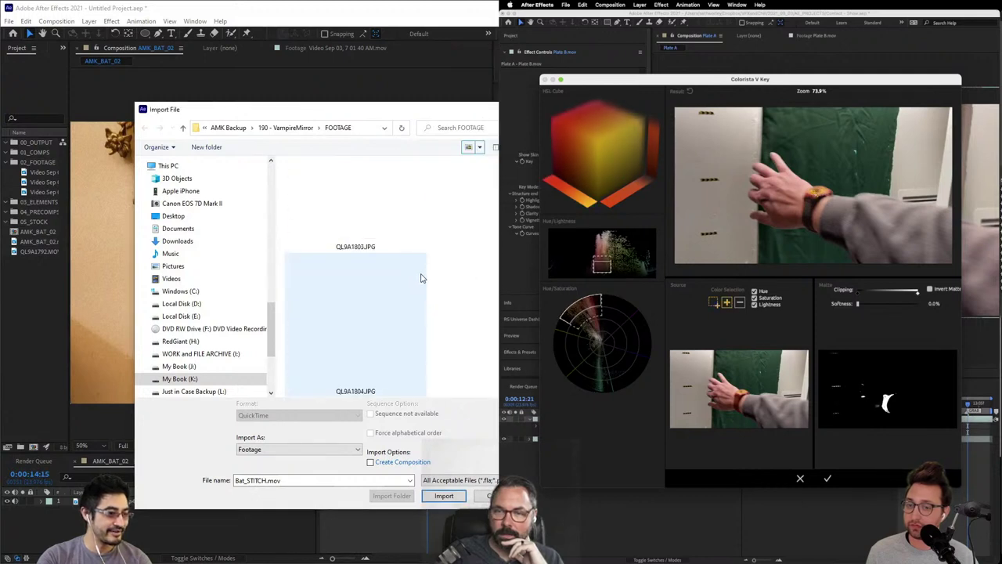
scroll(420, 278, "down", 10)
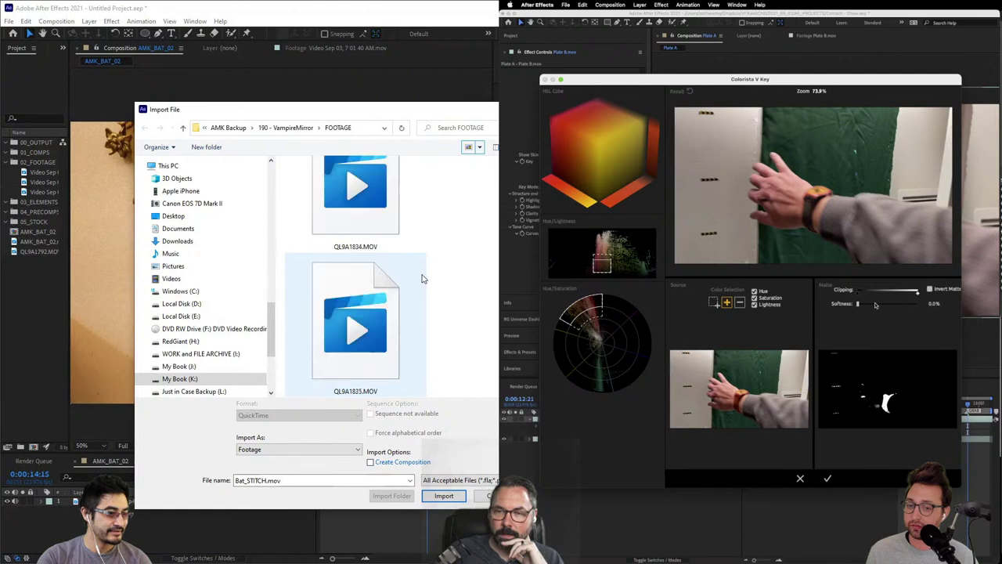
scroll(423, 267, "down", 5)
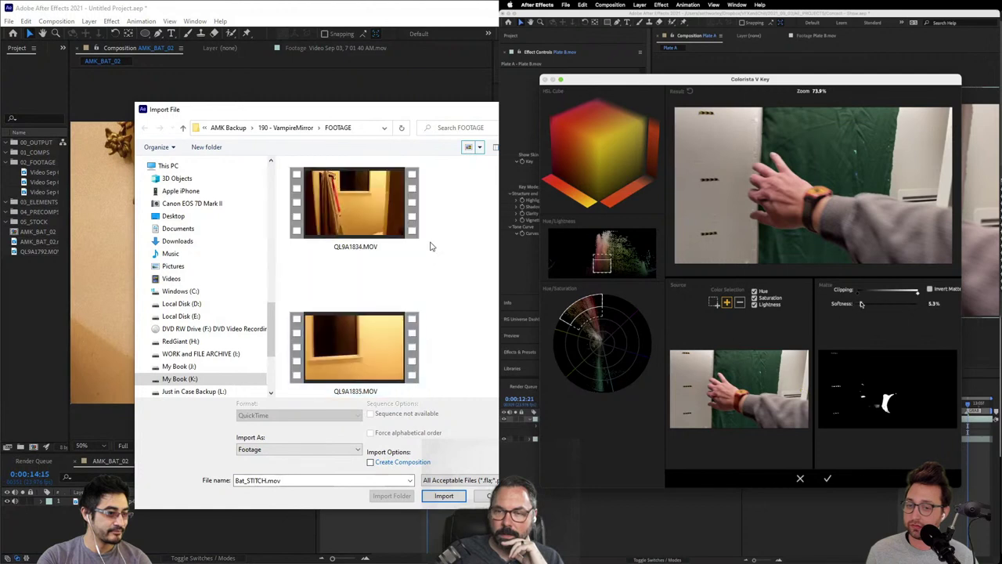
Step: Shrink the file thumbnails in the FOOTAGE folder and import QL9A1785(track).mov as footage
left_click(480, 149)
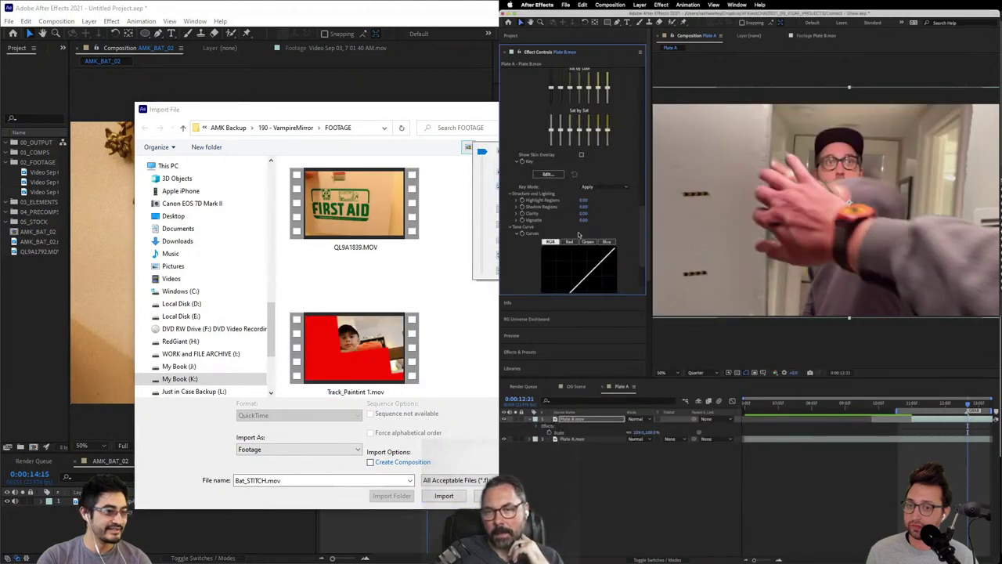
left_click(496, 190)
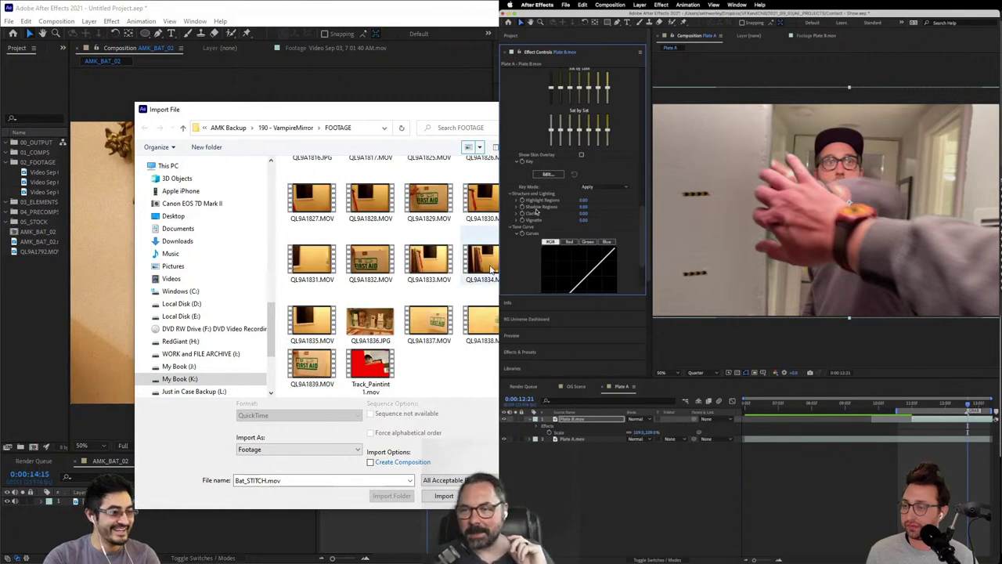
scroll(470, 258, "up", 10)
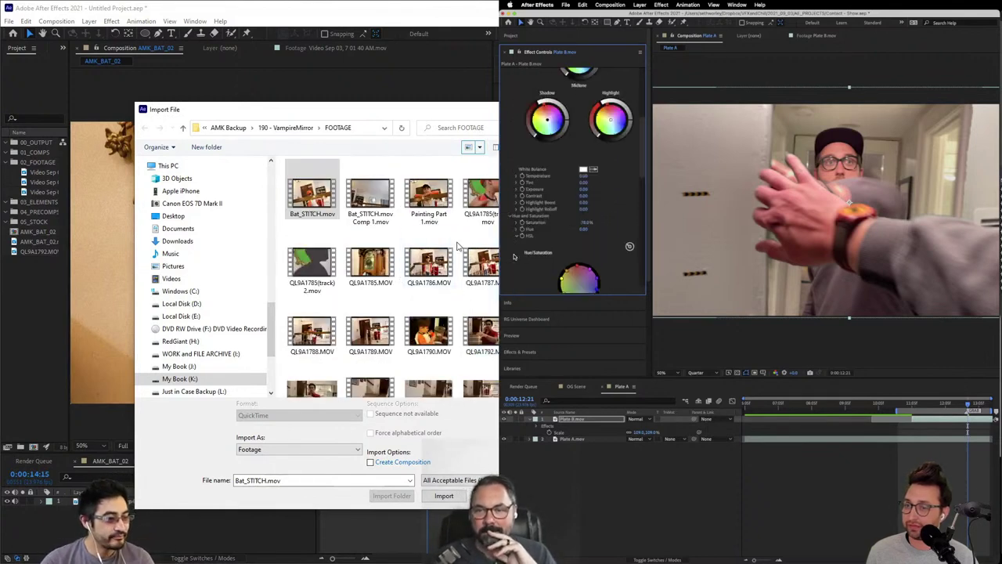
left_click(328, 270)
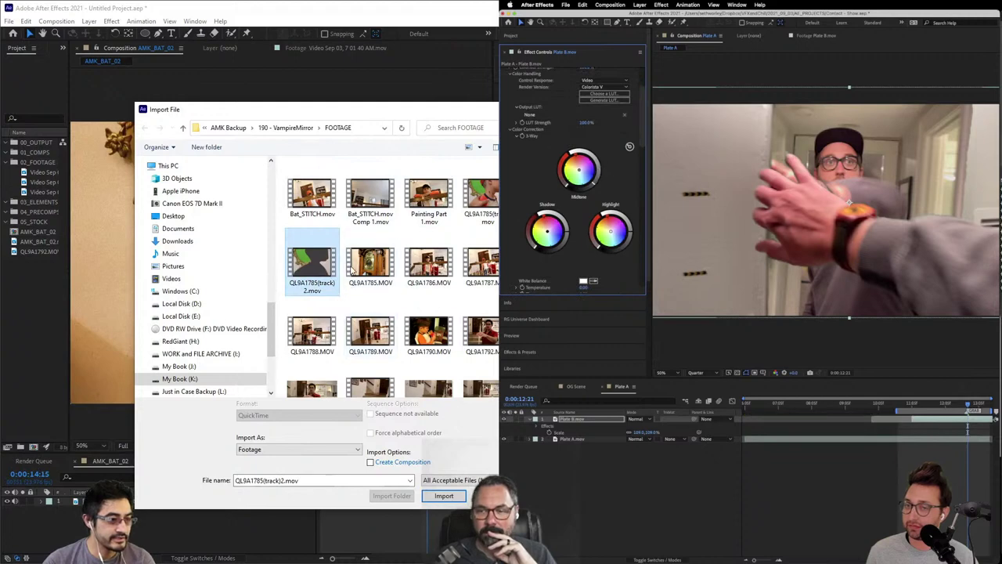
double_click(490, 205)
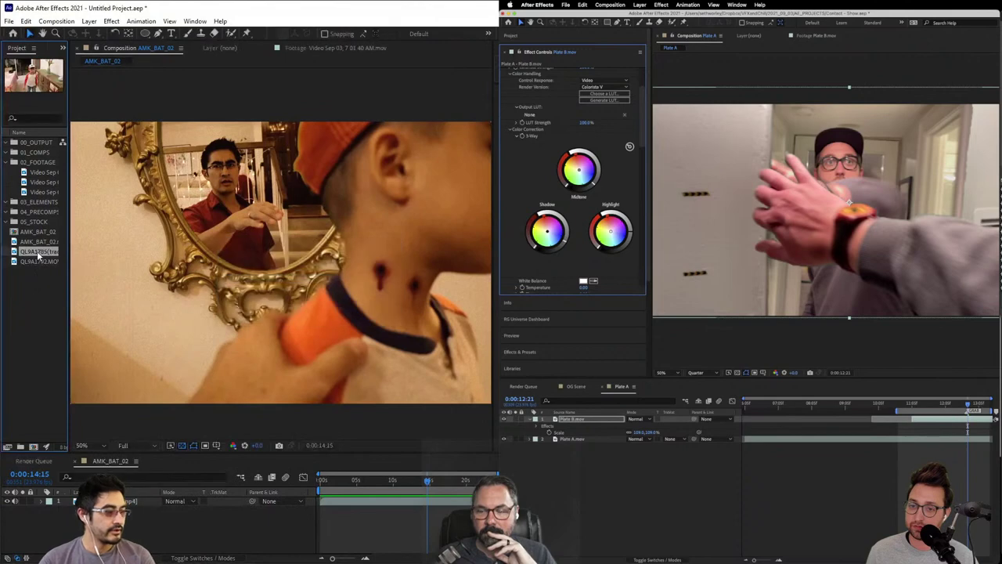
Step: Create a composition from QL9A1785(track).mov and play it from its start at 0:00:12:17
left_click_drag(37, 447, 38, 447)
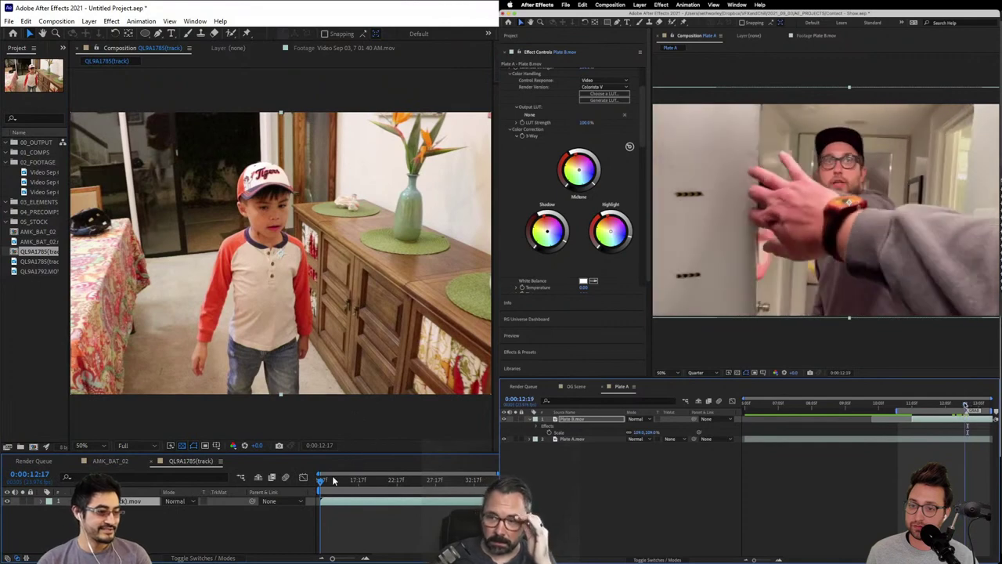
left_click_drag(327, 479, 308, 490)
key("space")
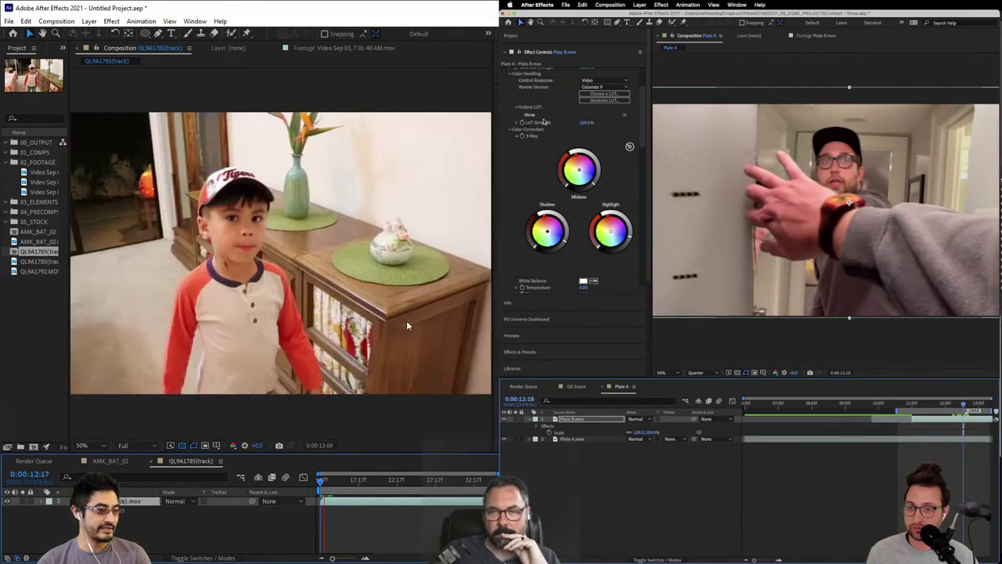
Step: Collapse the Colorista V effect on Plate B.mov and add a second Colorista V effect to the layer
scroll(510, 84, "up", 3)
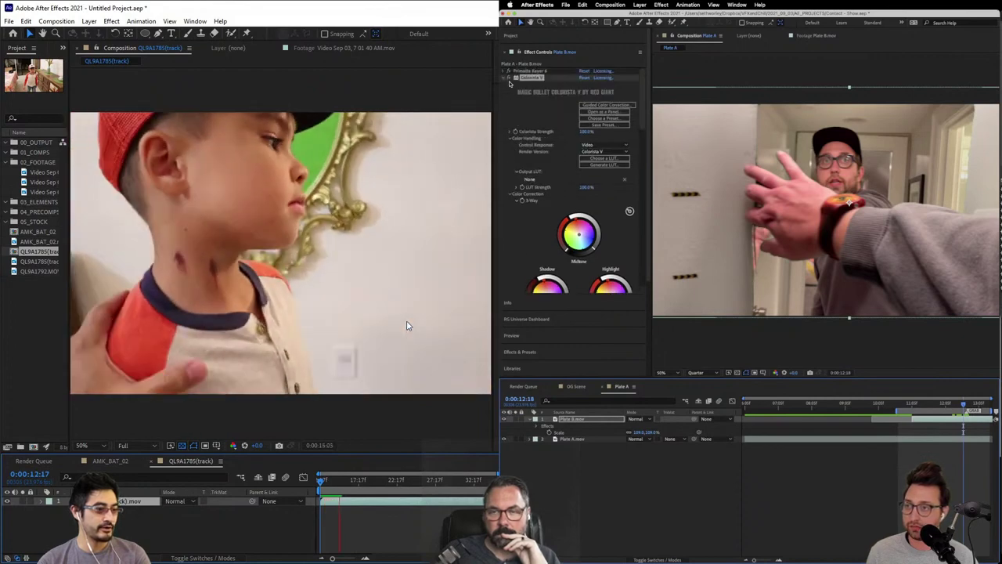
left_click(503, 78)
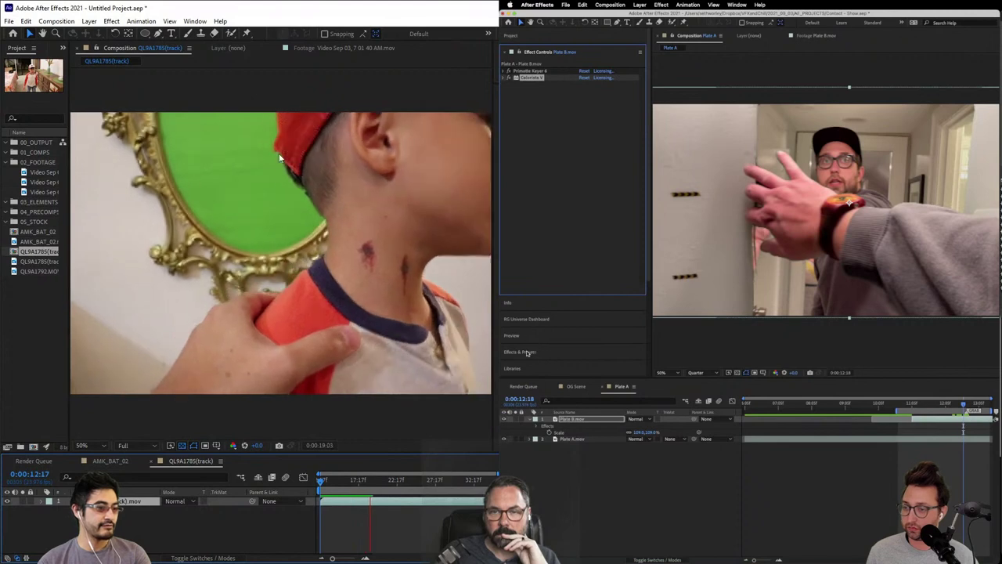
left_click(537, 352)
double_click(516, 232)
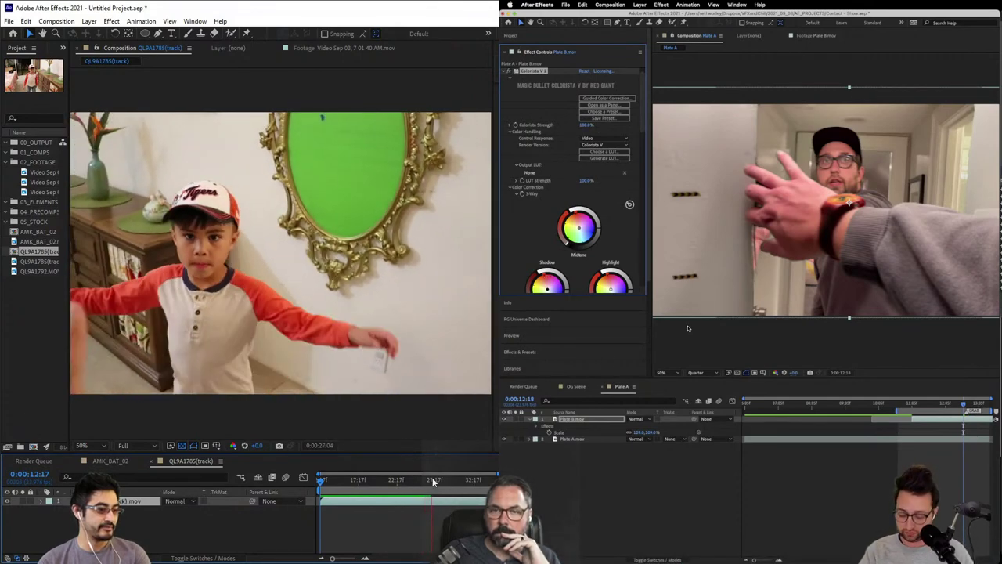
Step: Scrub QL9A1785(track) between 0:00:30:18 and 0:00:17:08 to examine the green-screen mirror, while starting a key in Plate B's second Colorista V
left_click(447, 481)
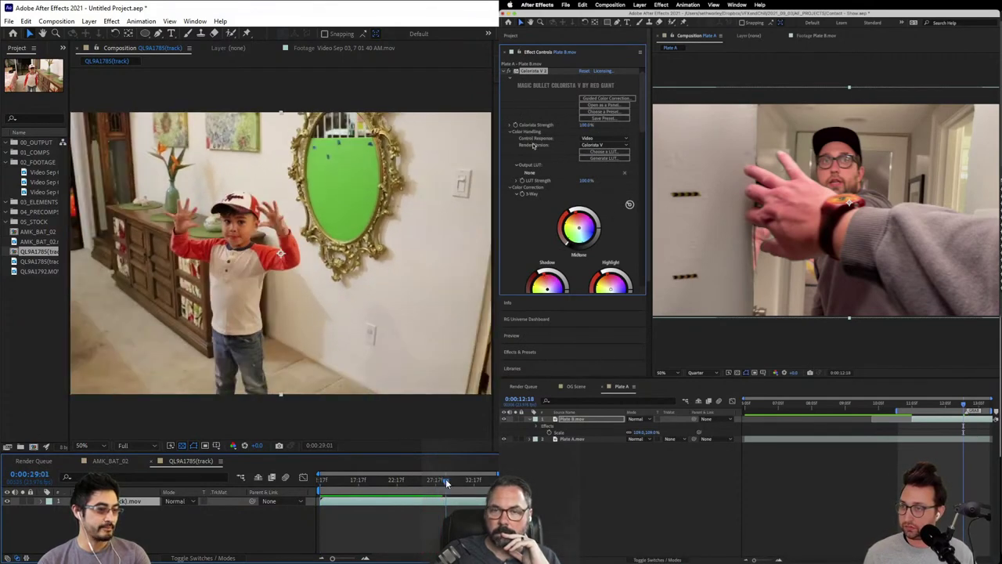
scroll(533, 146, "down", 5)
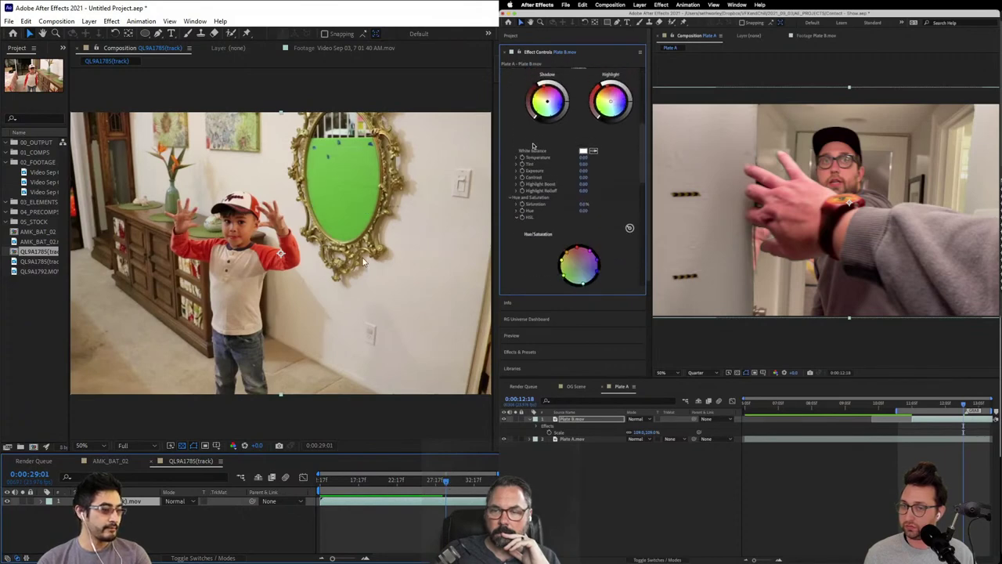
left_click_drag(442, 480, 458, 481)
scroll(559, 197, "down", 8)
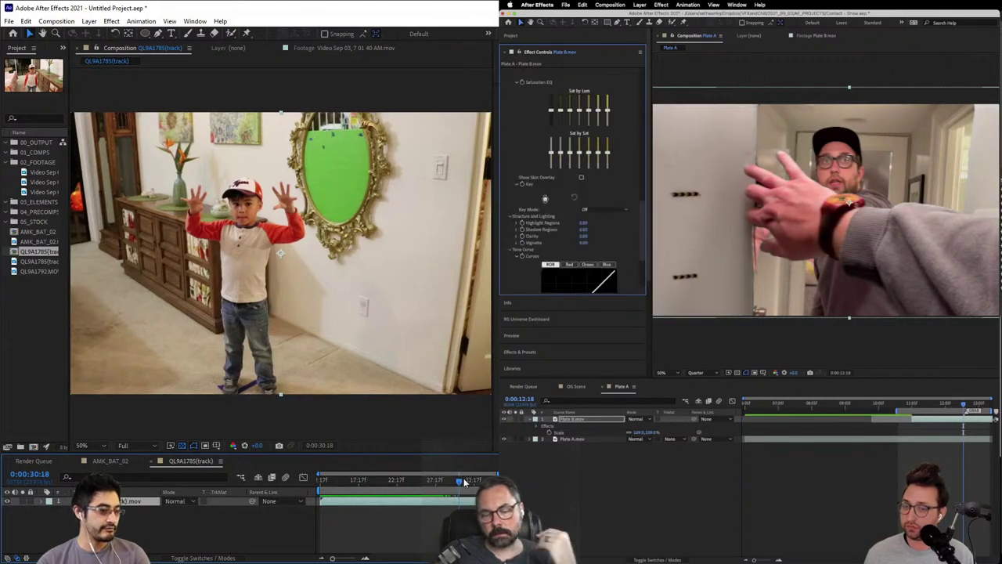
left_click_drag(464, 483, 448, 501)
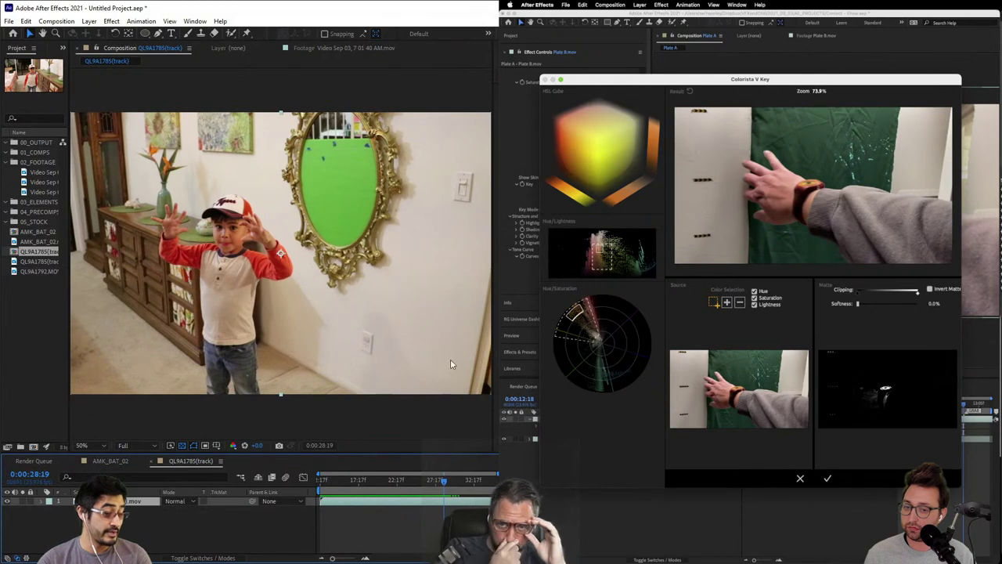
left_click_drag(444, 479, 356, 484)
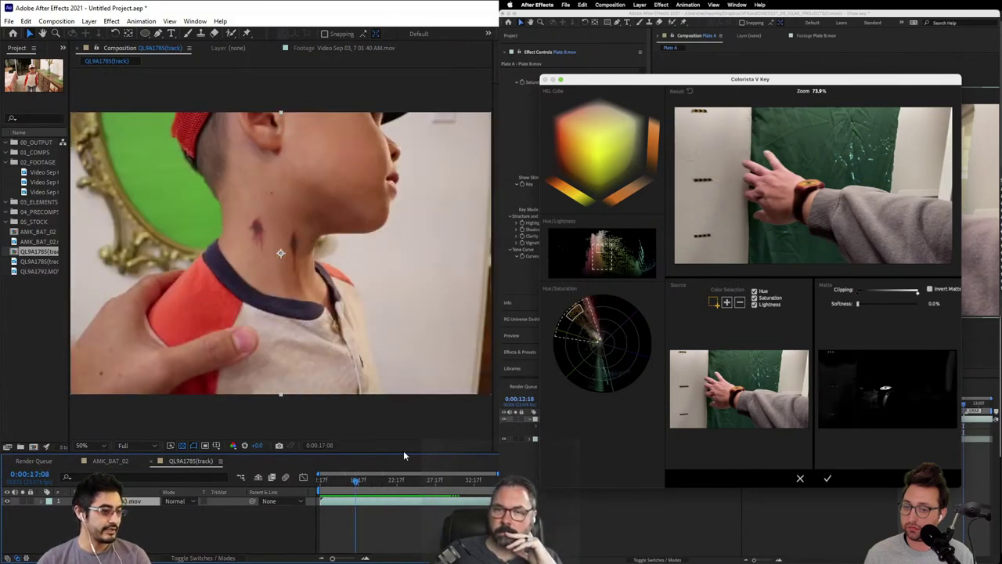
Step: Create a composition from the Video Sep 03, 7 01 40 AM clip, and apply the second Colorista V key with a slightly softened matte
left_click(37, 317)
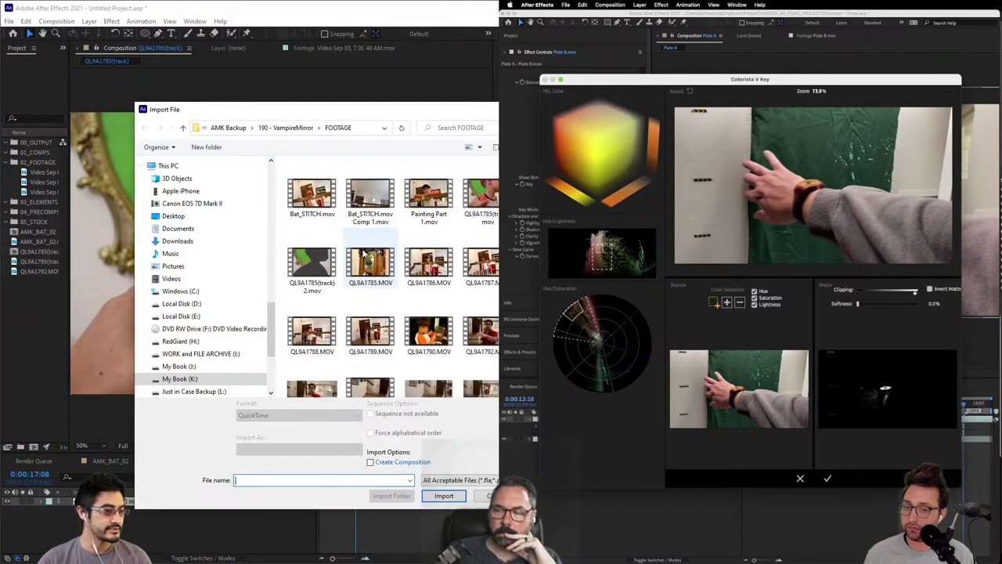
left_click(489, 495)
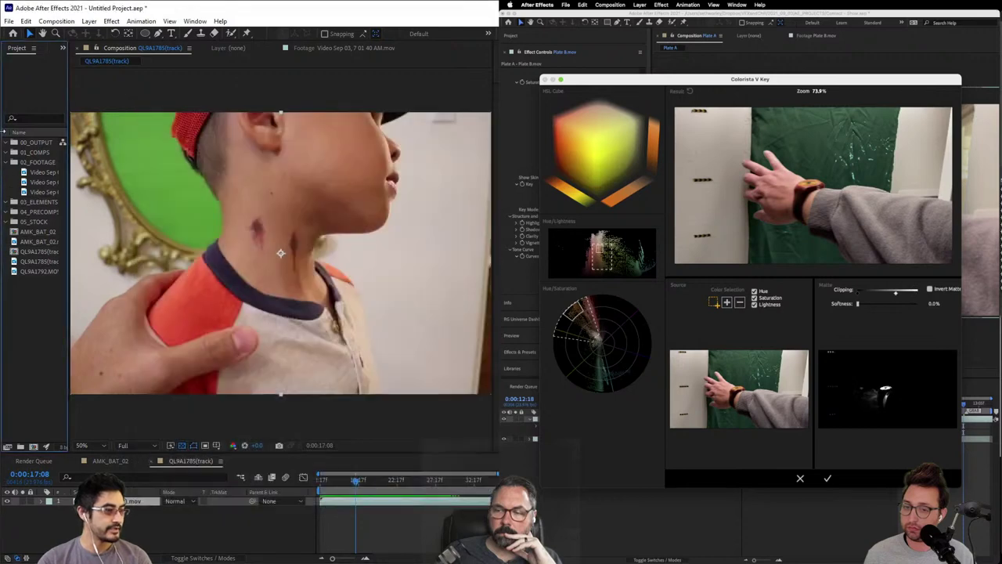
left_click_drag(47, 175, 48, 415)
left_click_drag(858, 304, 876, 306)
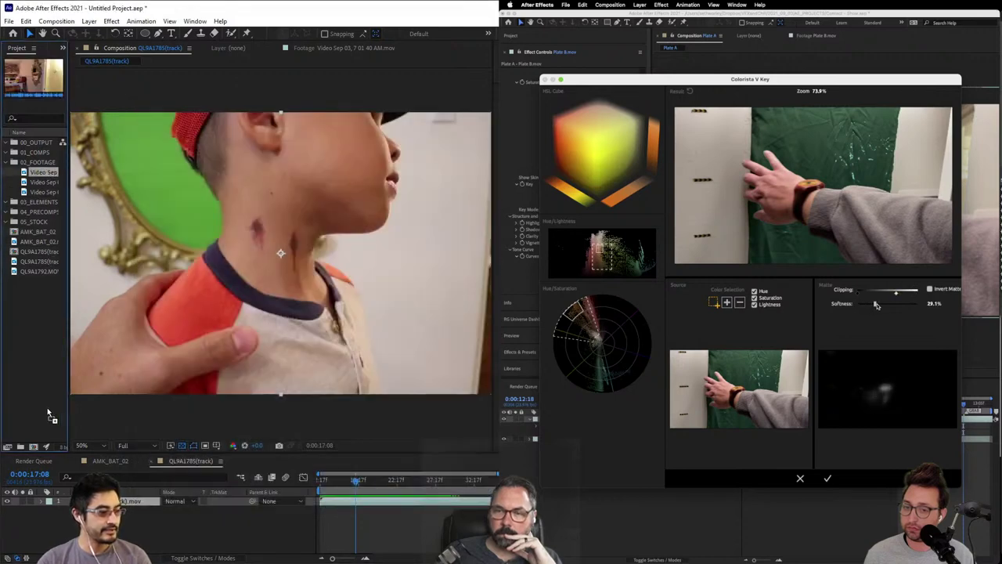
left_click_drag(37, 447, 38, 447)
left_click_drag(868, 305, 861, 304)
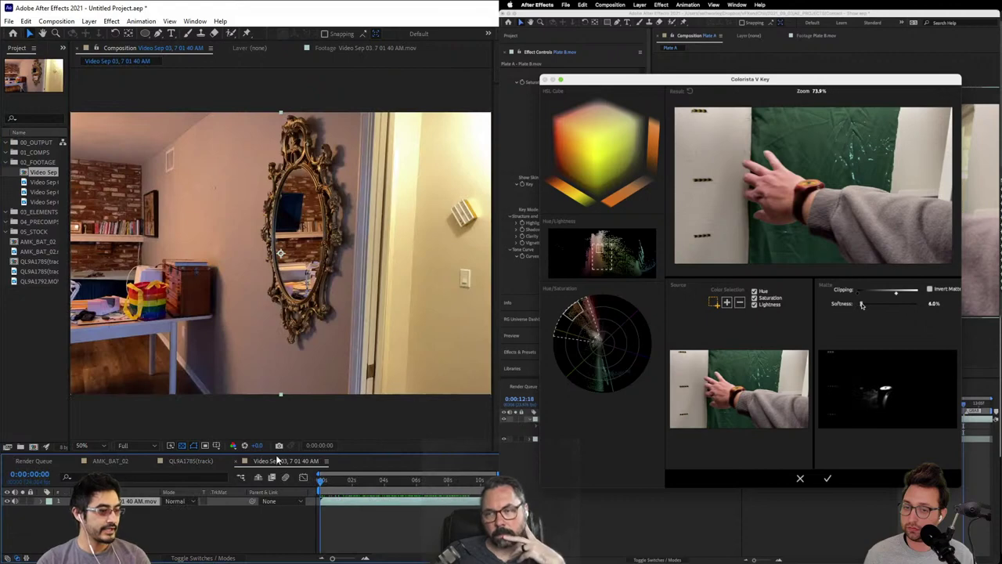
left_click(827, 479)
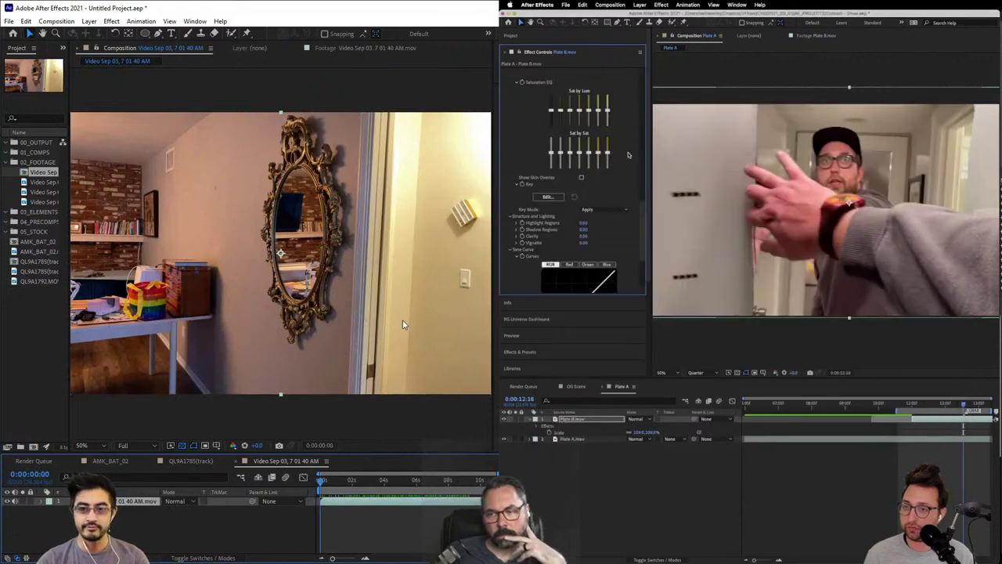
Step: Play the Video Sep 03, 7 01 40 AM composition, and set Plate B's second Colorista V saturation to -54.0%
scroll(518, 184, "up", 5)
key("space")
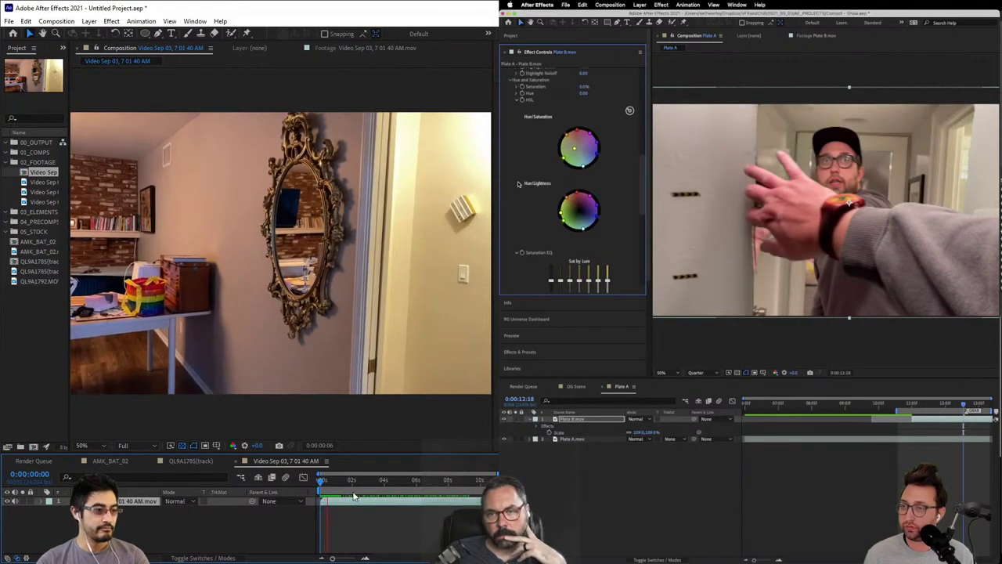
scroll(518, 184, "up", 3)
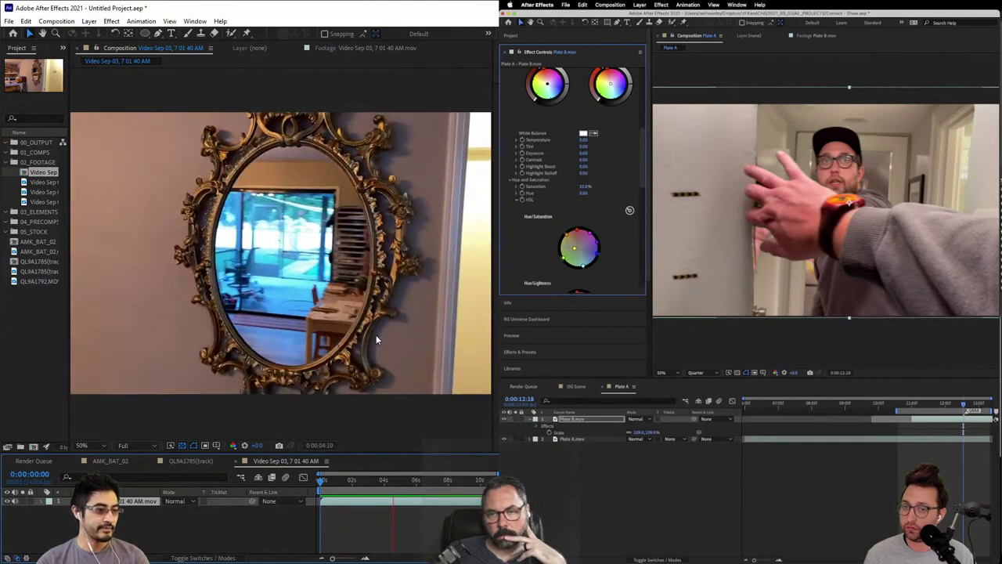
left_click_drag(583, 186, 507, 210)
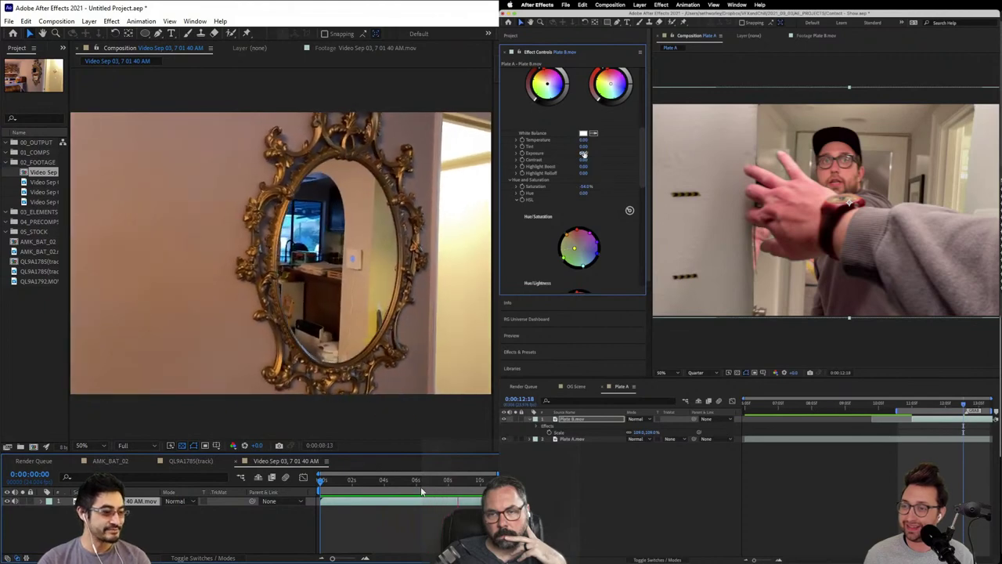
Step: Lower the exposure of Plate B's second Colorista V to about -4.4 while scrubbing the mirror clip back to 0:00:03:07
mouse_move(421, 487)
left_mouse_down()
mouse_move(380, 488)
mouse_move(412, 491)
left_mouse_up()
left_click_drag(583, 153, 540, 153)
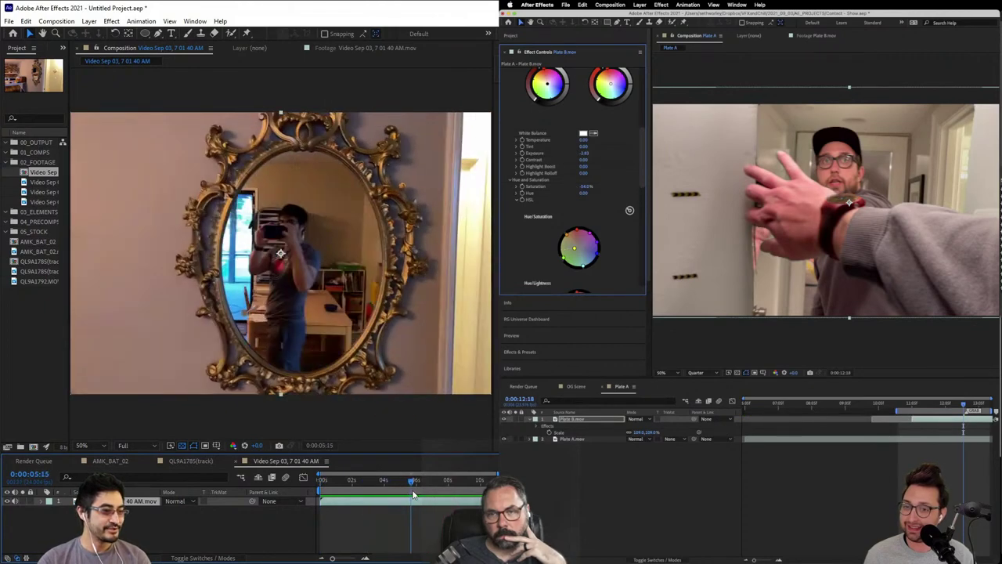
left_click_drag(413, 494, 434, 492)
left_click_drag(540, 153, 509, 153)
left_click_drag(434, 492, 373, 518)
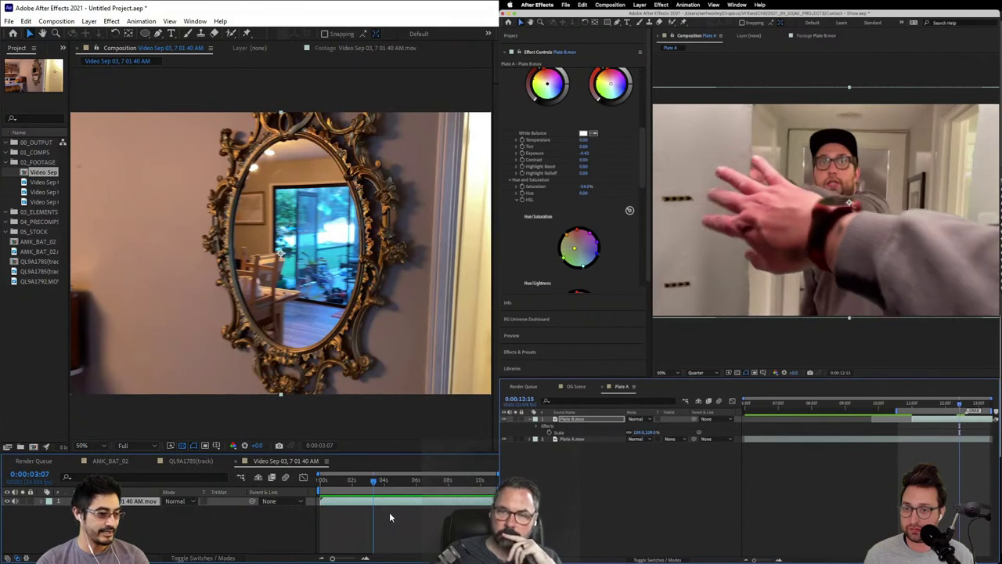
Step: Move the mirror clip to 0:00:05:12 and run Track Camera on its layer
left_click_drag(374, 480, 410, 480)
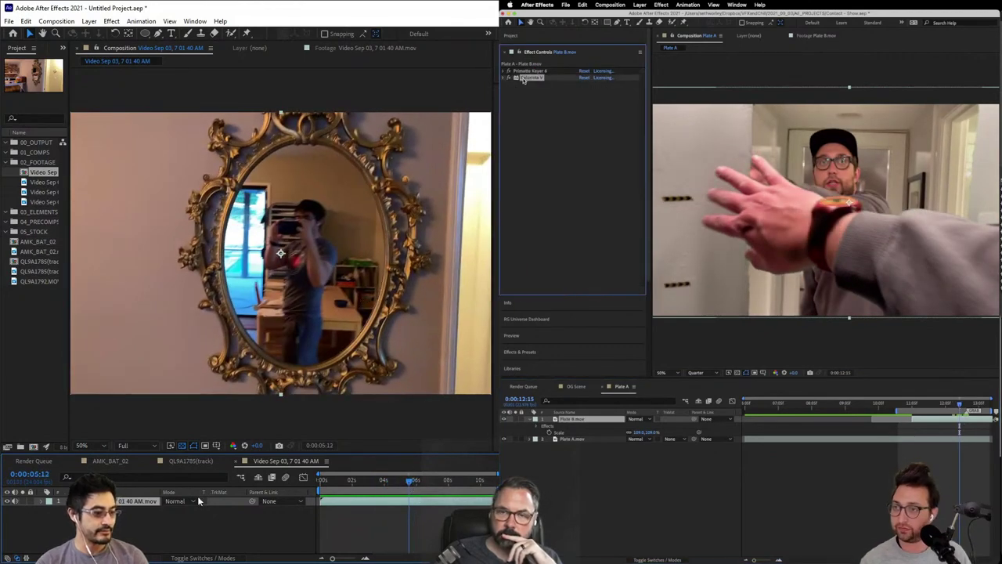
right_click(285, 316)
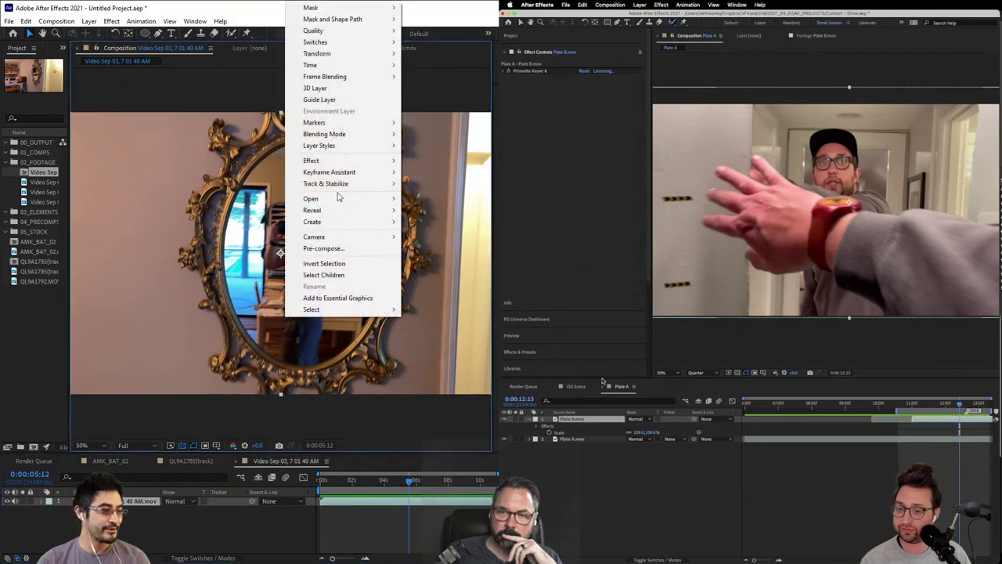
mouse_move(336, 183)
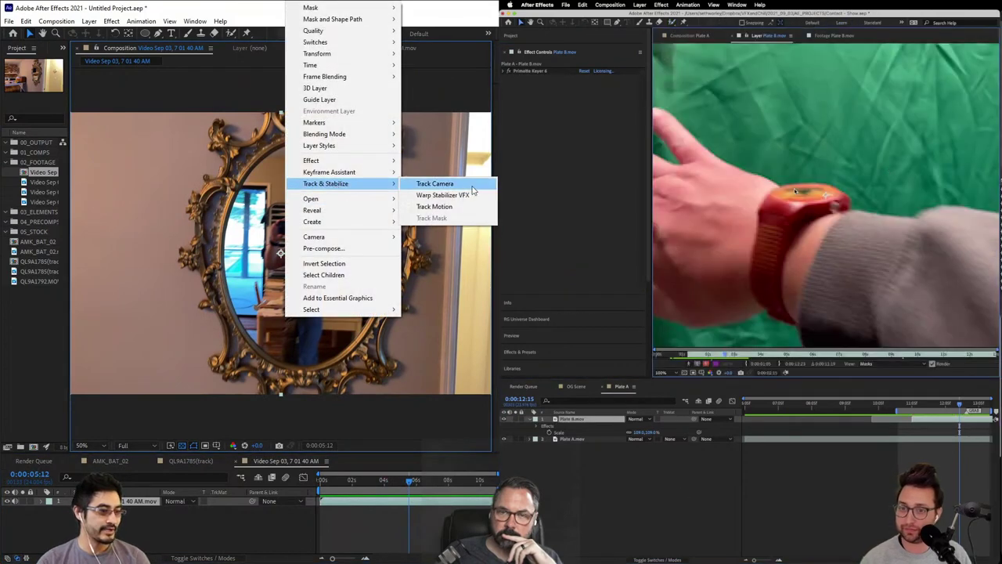
left_click(472, 184)
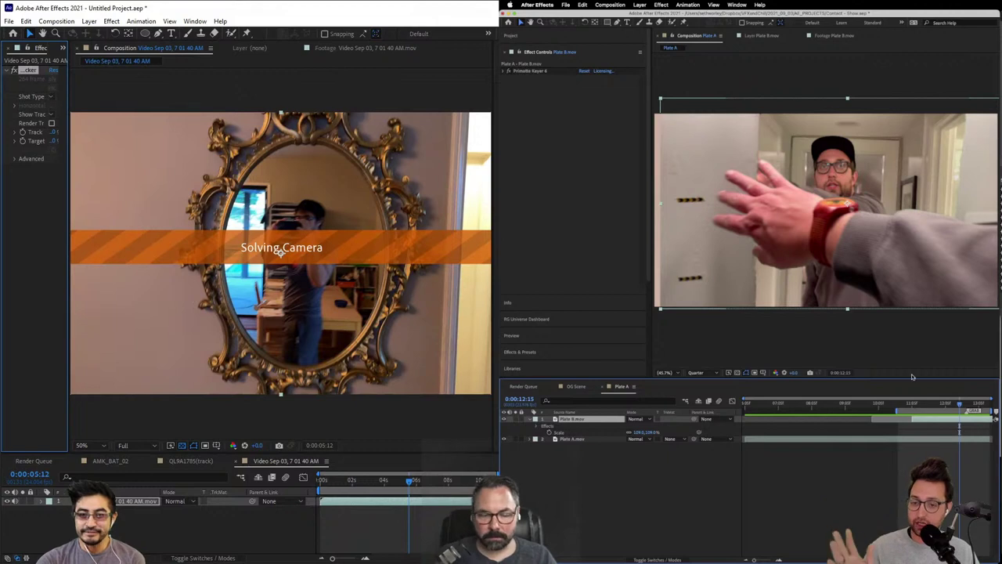
Step: Set Plate A to 0:00:12:16 and bring up the project items in both open projects, widening the mirror project's list
mouse_move(958, 406)
left_mouse_down()
mouse_move(971, 408)
mouse_move(960, 407)
left_mouse_up()
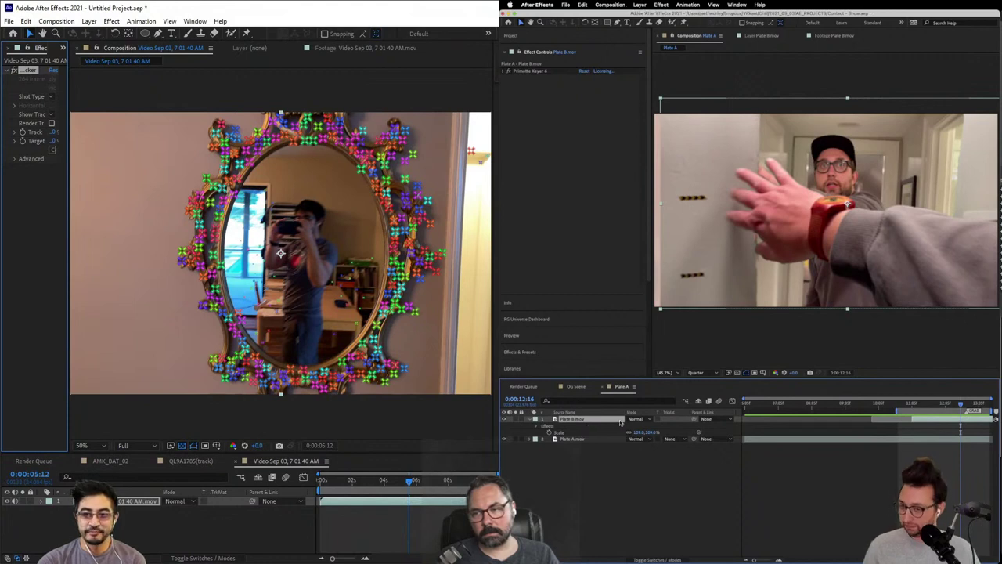
left_click(508, 36)
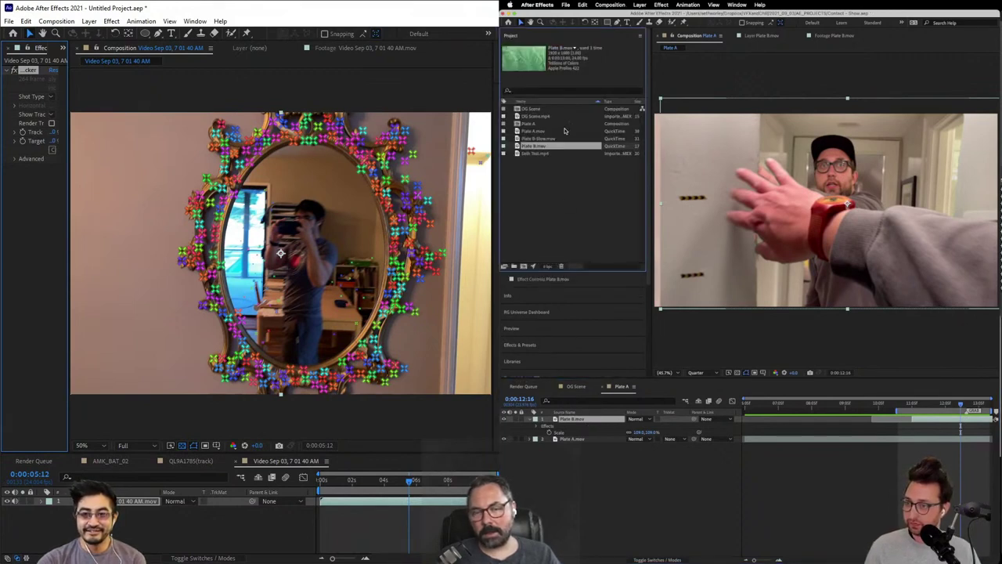
left_click(560, 185)
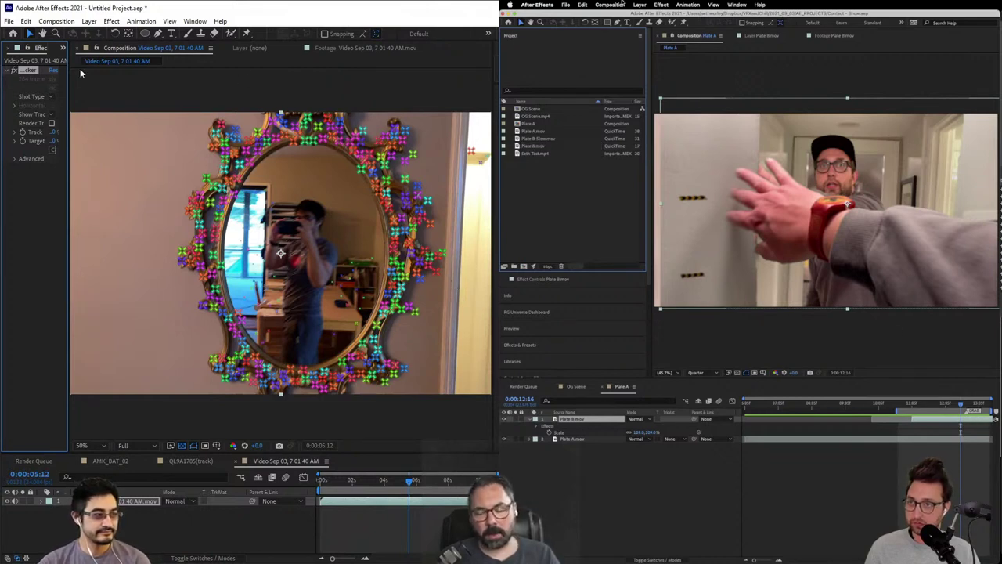
left_click_drag(69, 74, 130, 93)
left_click(661, 4)
left_click(17, 49)
Step: Create a 1600 × 2600 px solid at 50% brightness in Plate A, and browse the FOOTAGE folder for import in the mirror project
mouse_move(639, 5)
mouse_move(670, 16)
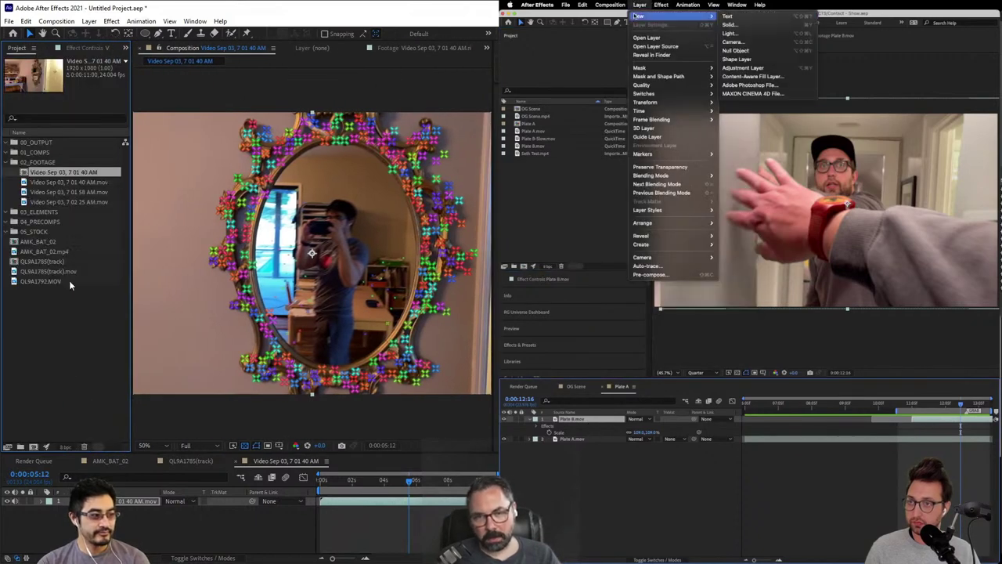
left_click(748, 28)
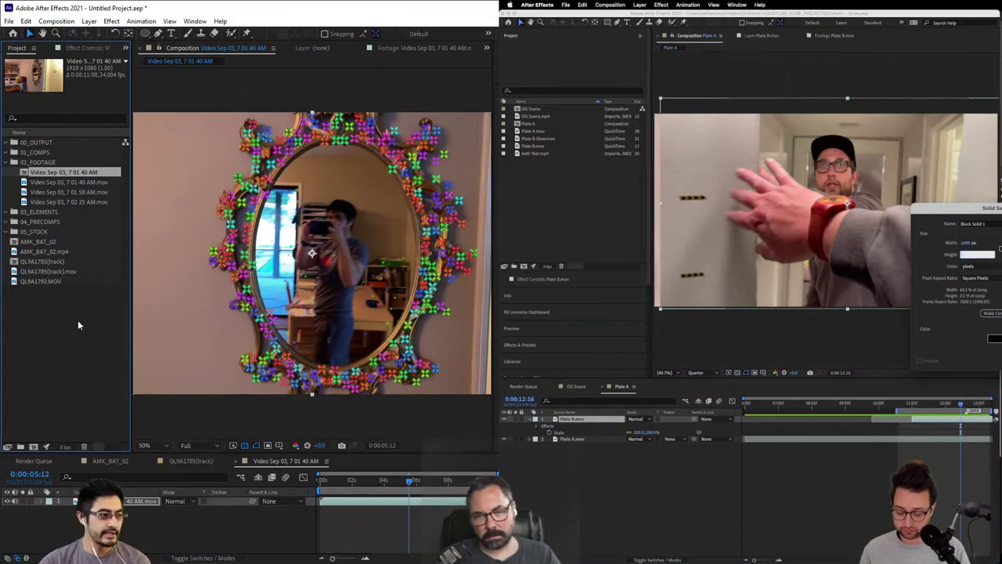
left_click(77, 319)
double_click(81, 303)
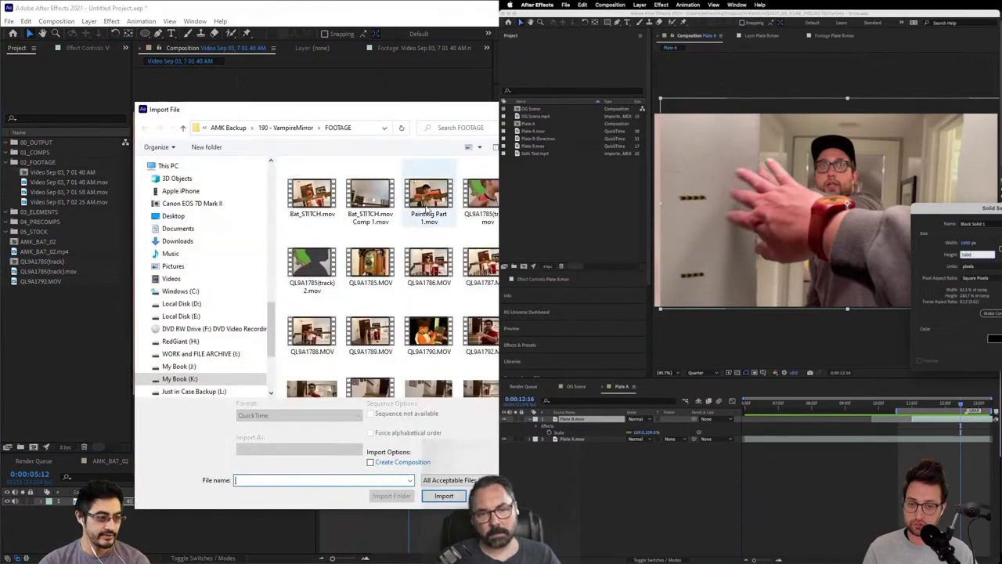
scroll(439, 297, "up", 3)
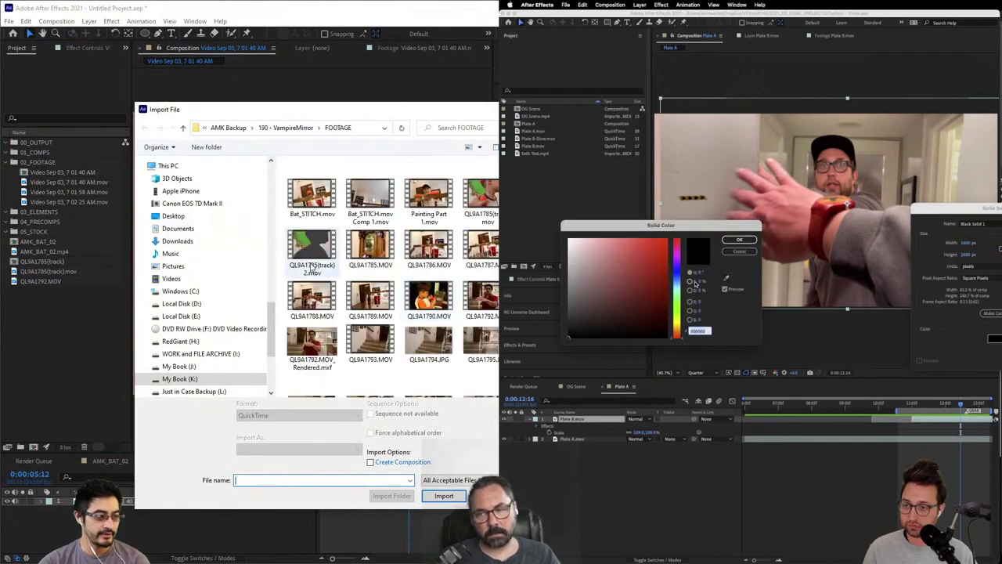
left_click(313, 264)
left_click(690, 290)
left_click(702, 291)
type("50")
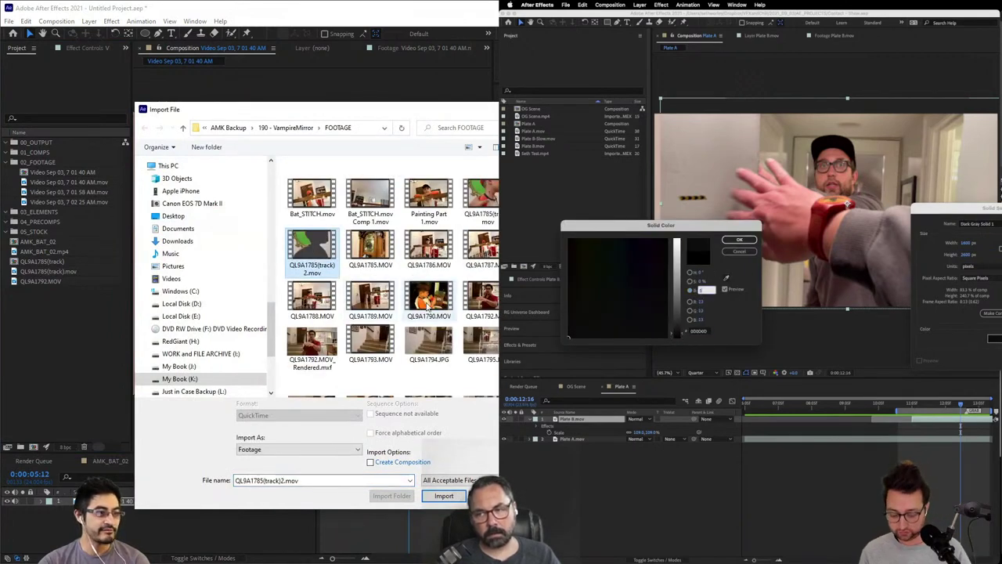
key("Return")
key("Return")
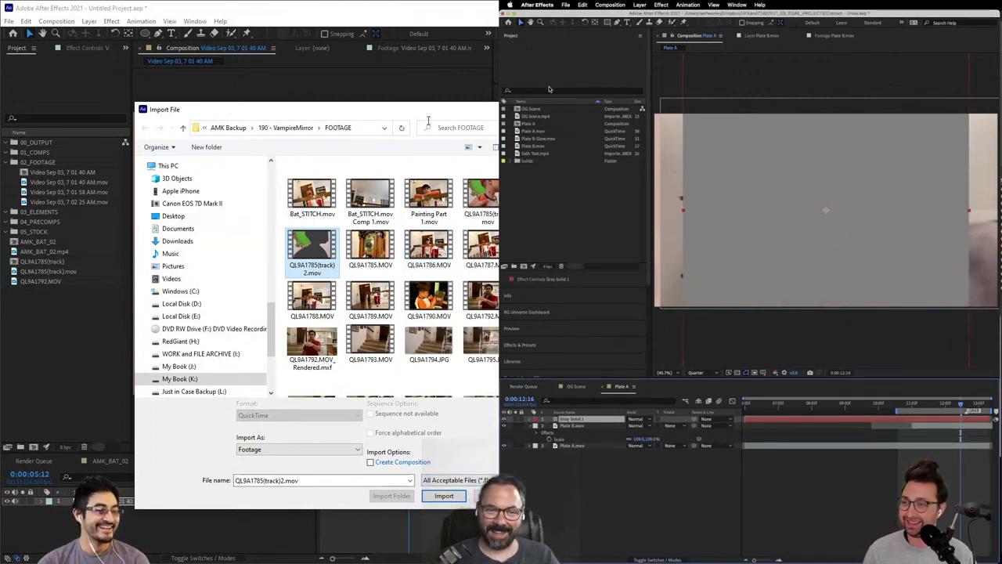
Step: Import QL9A1792.MOV_Rendered.mxf through QL9A1795.JPG into the mirror project, and apply King Pin Tracker to Plate A's gray solid
left_click(523, 344)
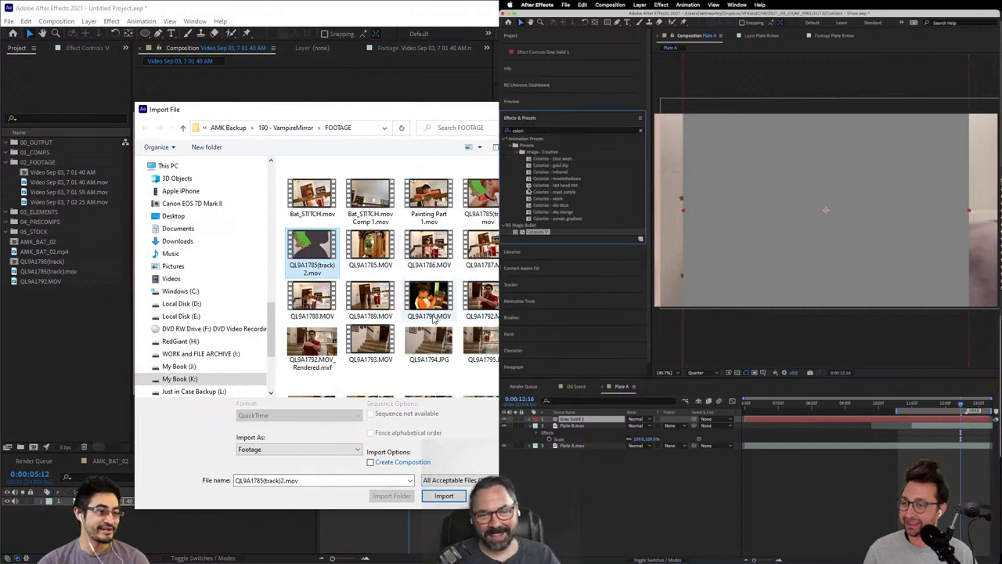
scroll(433, 319, "down", 3)
left_click(323, 202)
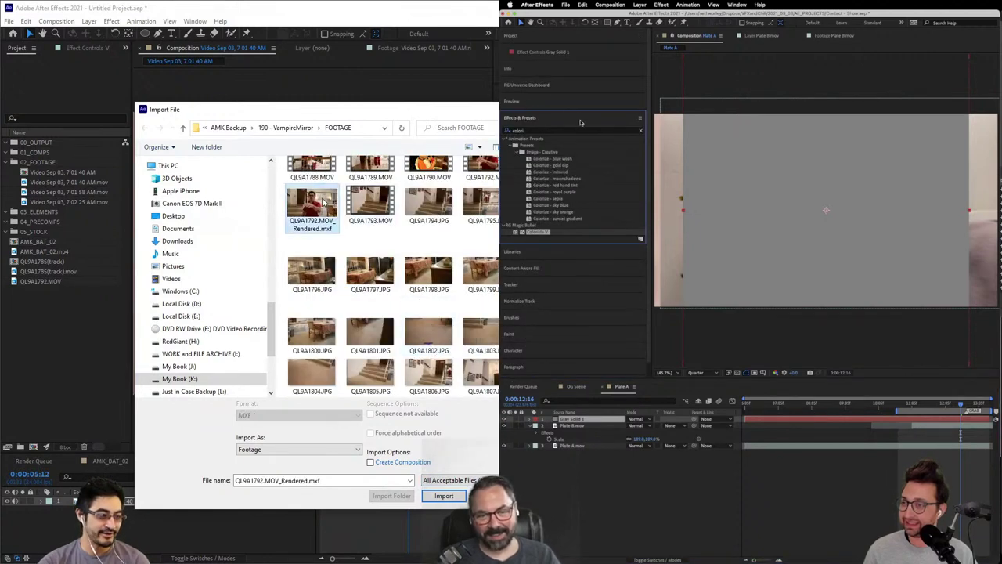
left_click(605, 131)
key("BackSpace")
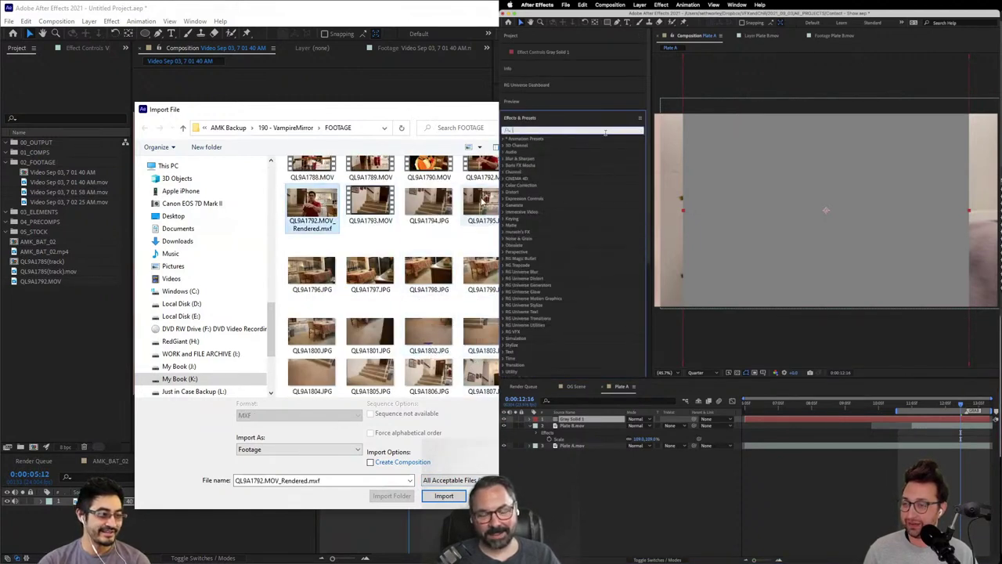
left_click(481, 202, "shift")
type("king")
left_click(453, 495)
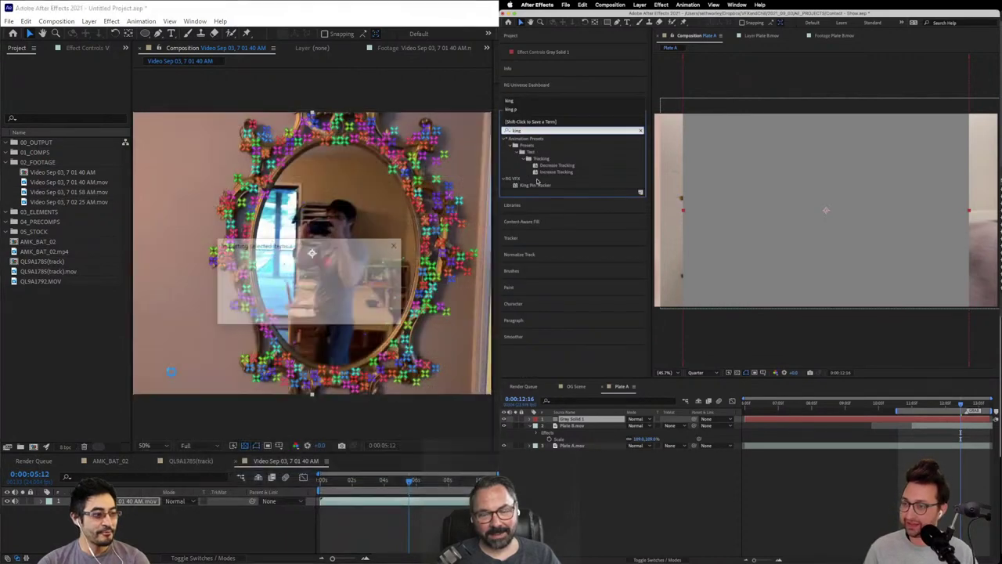
left_click_drag(529, 184, 571, 419)
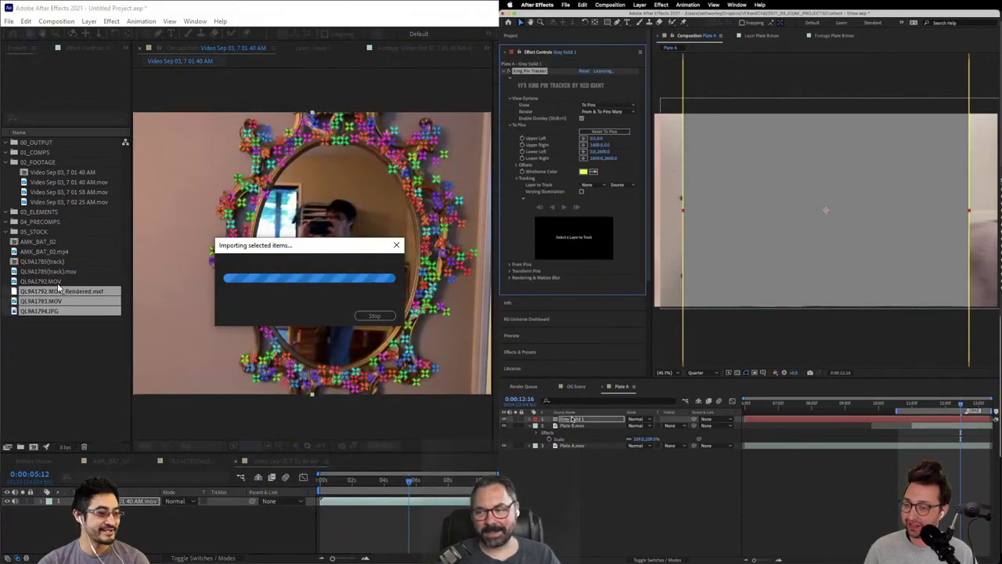
Step: Open QL9A1793.MOV as footage and scrub through the staircase shot, and select the gray solid in Plate A
left_click(53, 302)
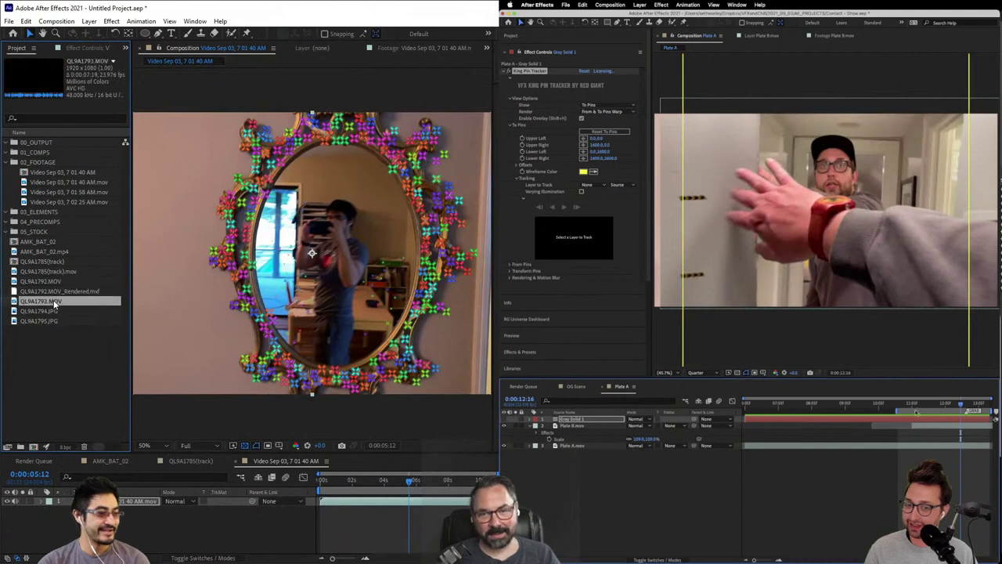
double_click(53, 302)
scroll(276, 322, "down", 4)
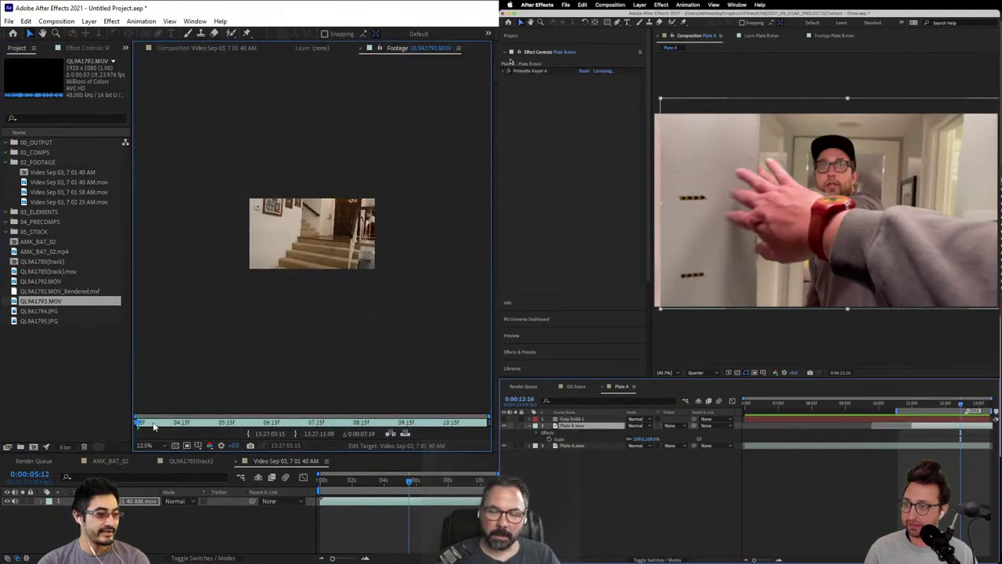
left_click_drag(182, 425, 284, 428)
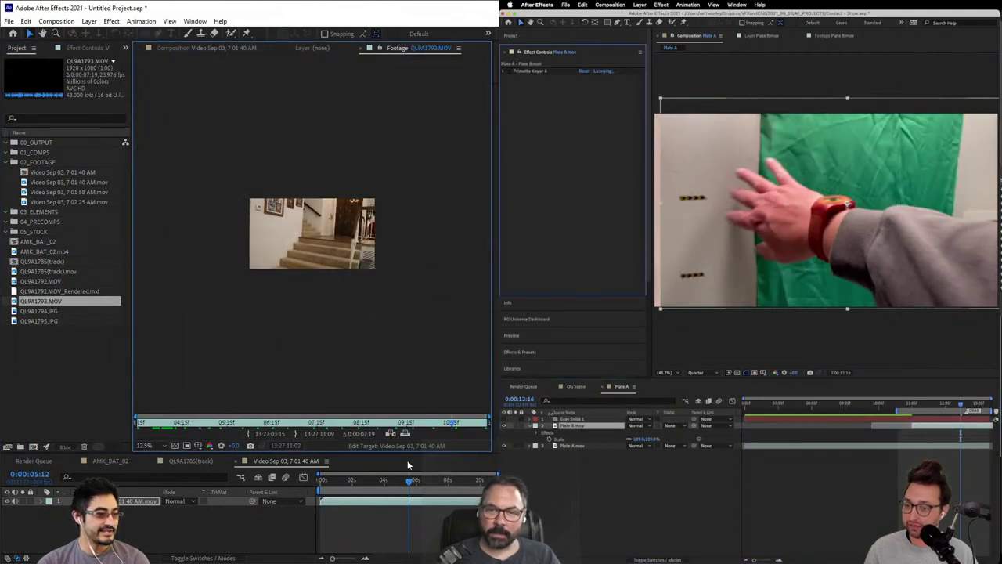
left_click(578, 418)
Step: Open QL9A1792.MOV as footage and scrub through it to examine the reflection performance up close
double_click(49, 281)
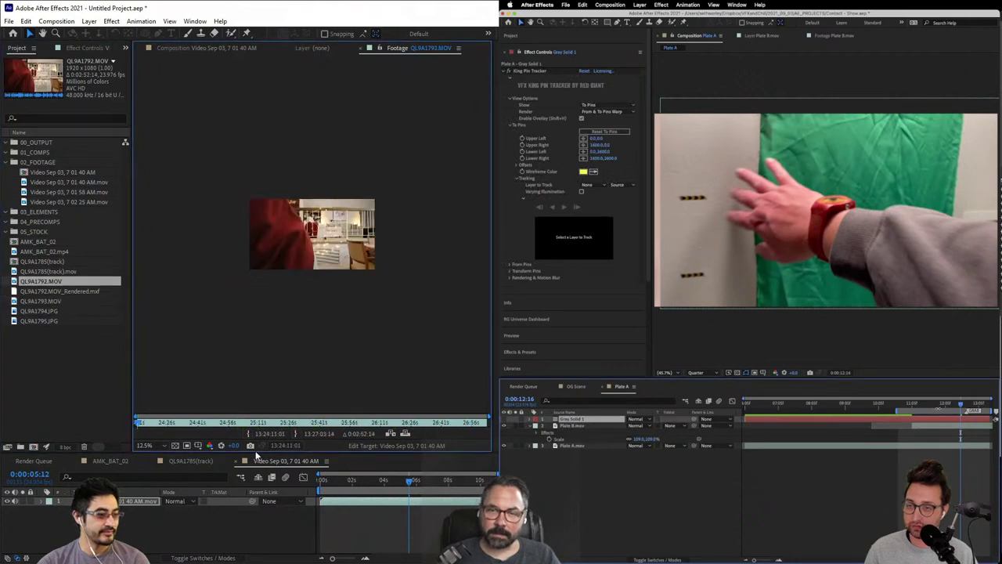
left_click_drag(150, 423, 319, 425)
scroll(315, 288, "up", 4)
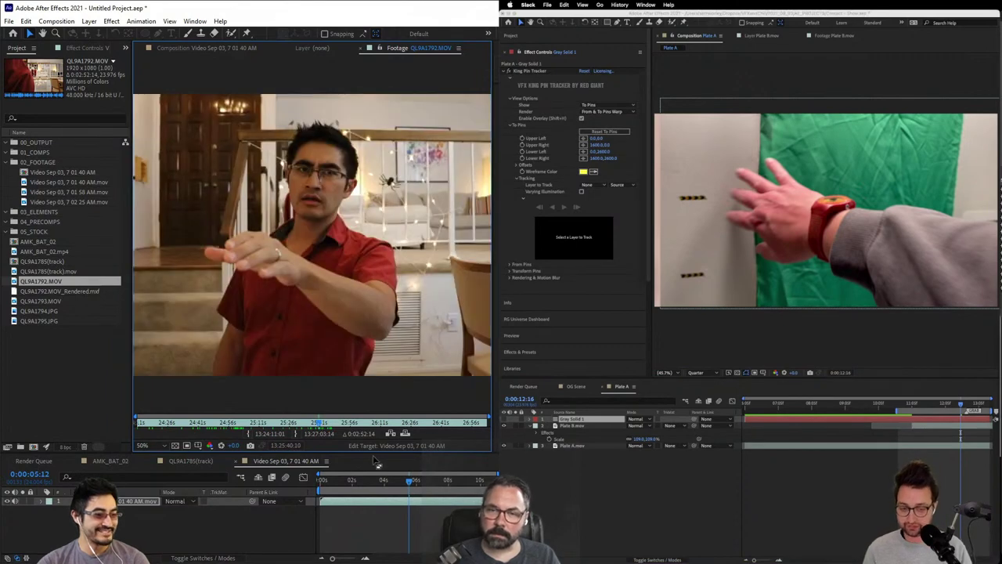
mouse_move(321, 425)
left_mouse_down()
mouse_move(306, 426)
mouse_move(338, 432)
left_mouse_up()
Step: Play and scrub AMK_BAT_02 between 0:00:10:22 and 0:00:19:17 to examine the mirror's frame and its reflection
left_click(104, 462)
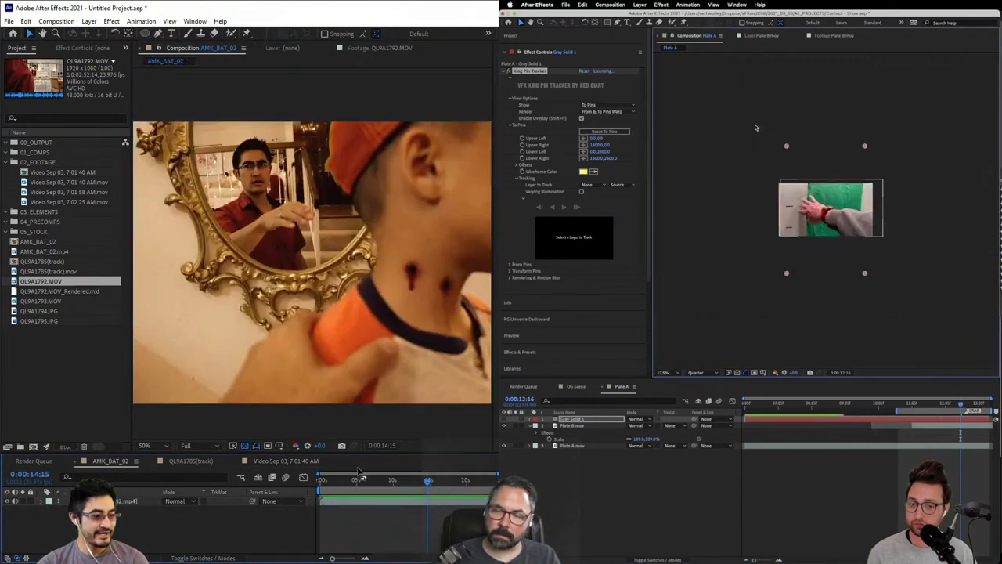
left_click_drag(408, 482, 399, 486)
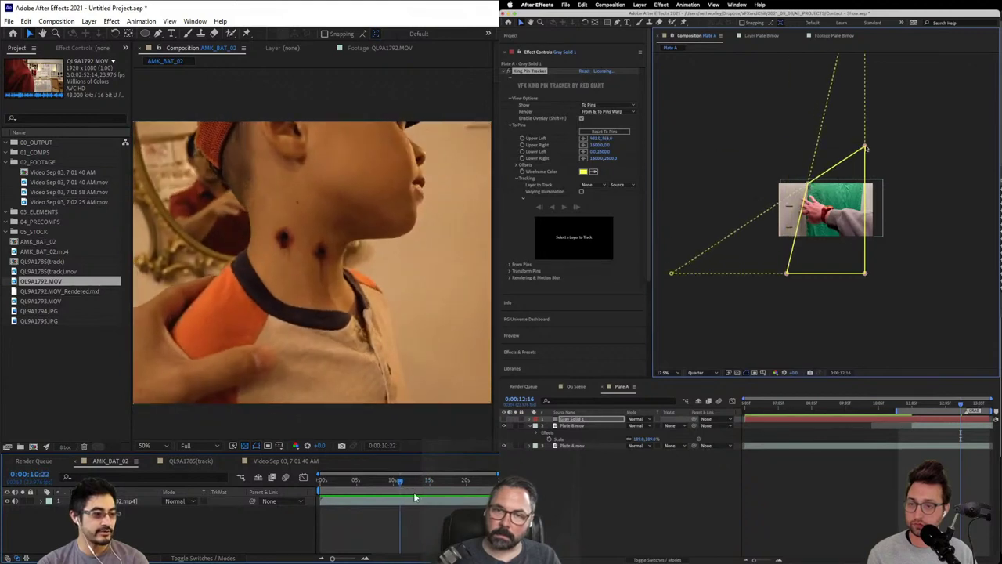
key("space")
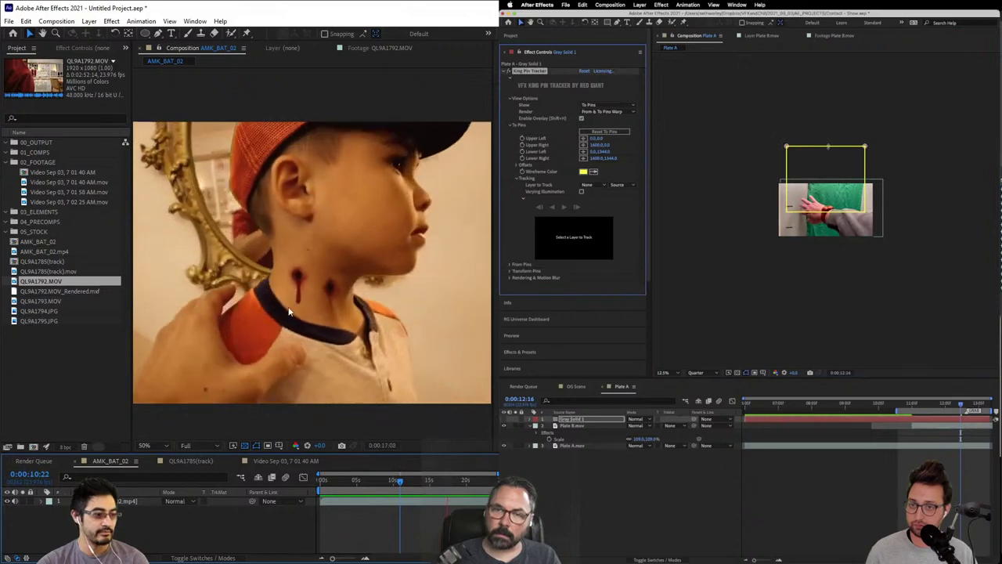
left_click_drag(368, 480, 463, 484)
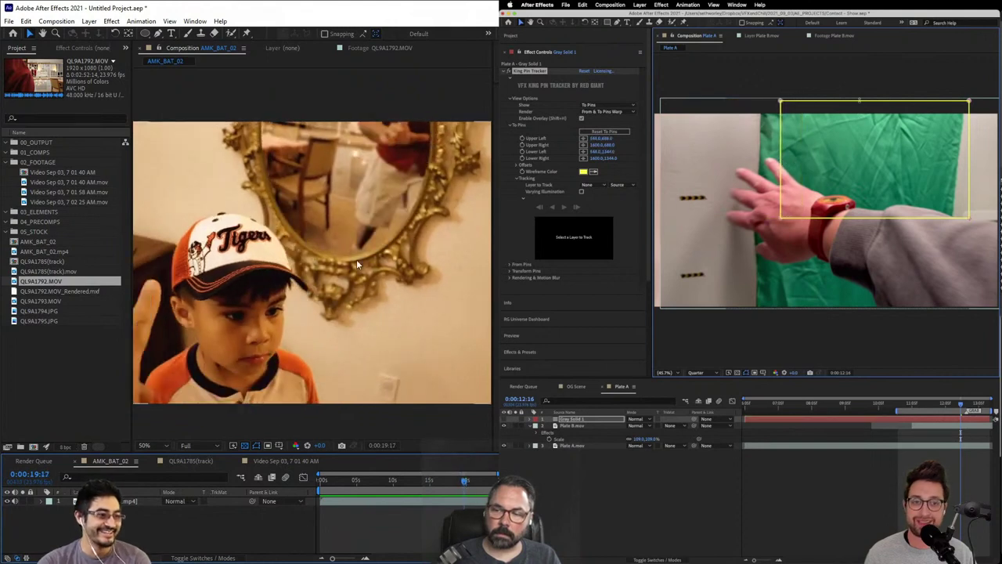
scroll(356, 264, "up", 2)
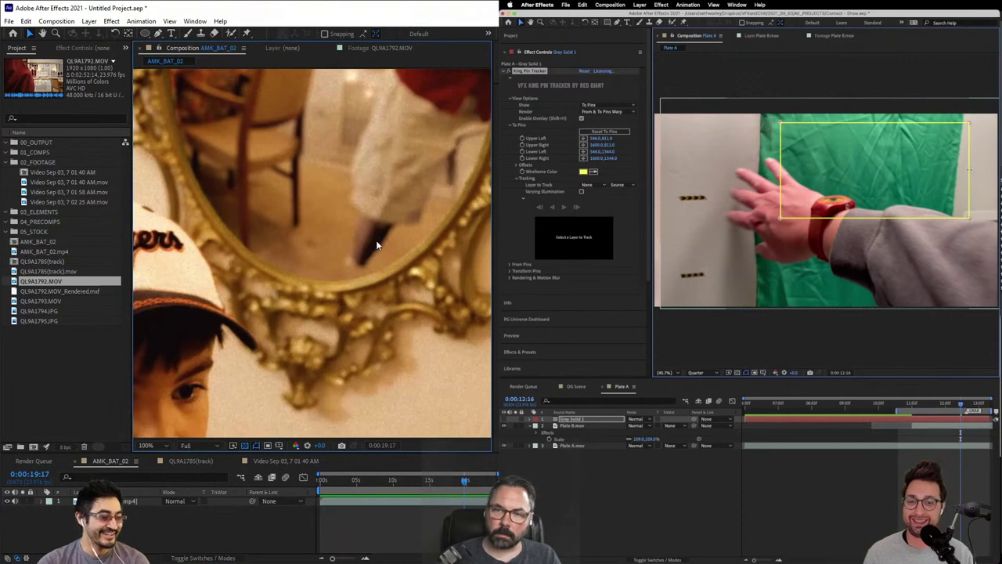
scroll(381, 308, "up", 1)
scroll(381, 310, "down", 3)
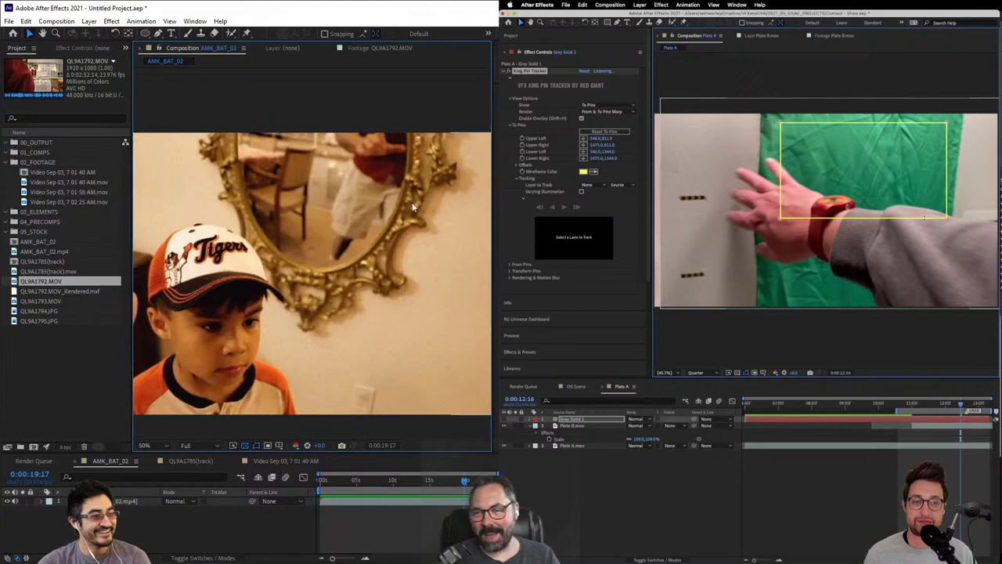
mouse_move(460, 483)
left_mouse_down()
mouse_move(468, 480)
mouse_move(443, 487)
mouse_move(454, 484)
left_mouse_up()
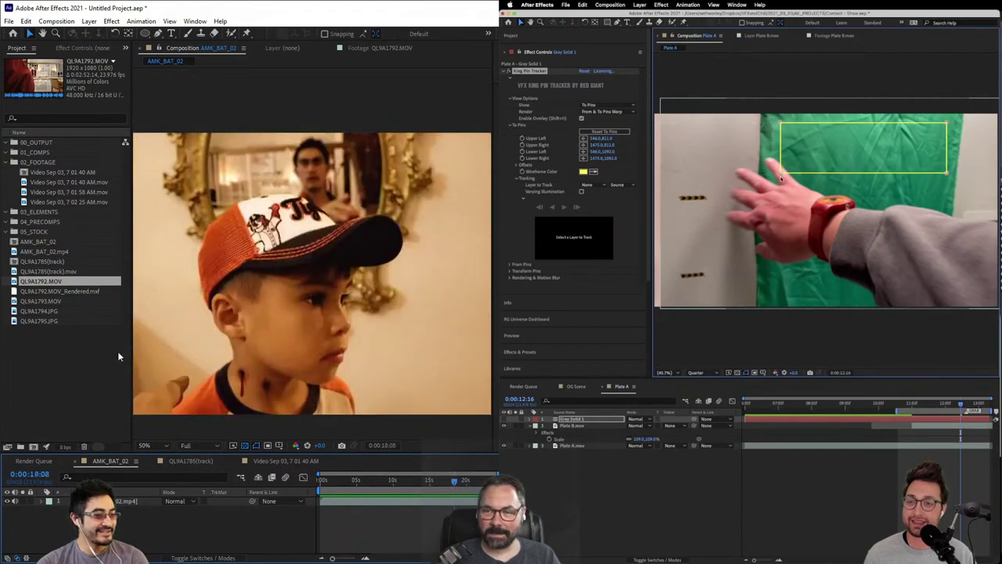
Step: Open QL9A1792.MOV as footage and scrub from the staircase to the raised-finger moment, examining the lower part of the frame
double_click(17, 282)
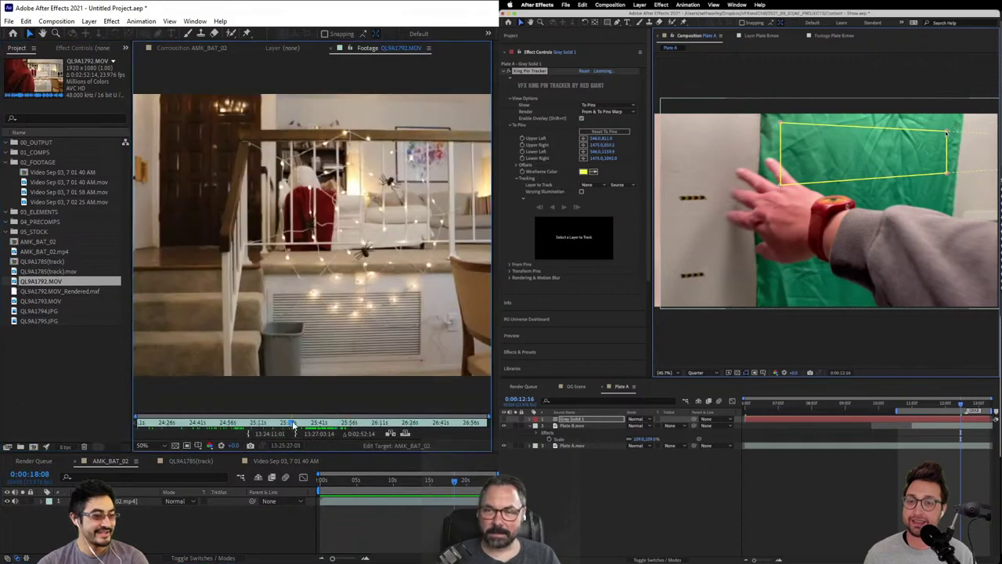
left_click_drag(337, 423, 372, 429)
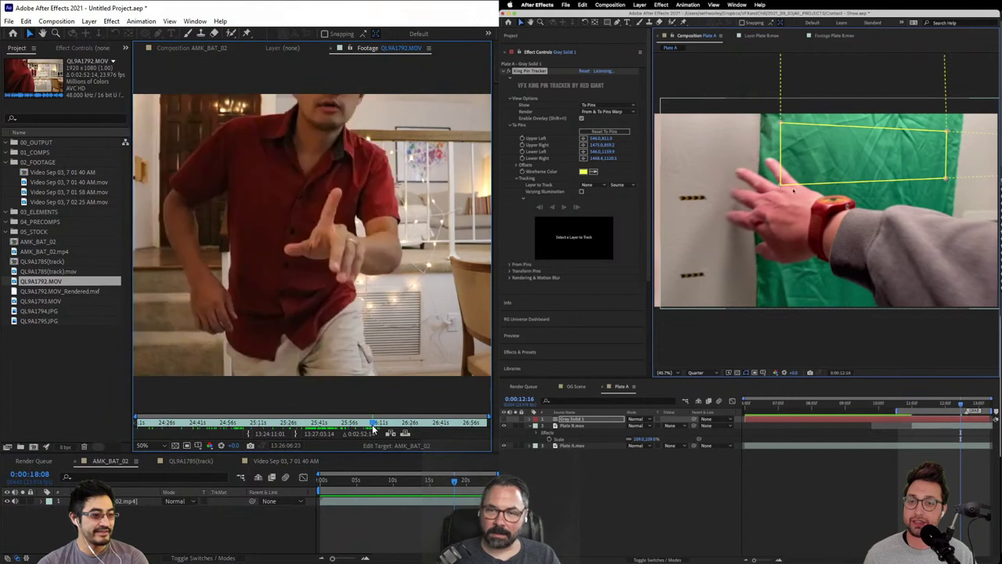
scroll(364, 338, "down", 3)
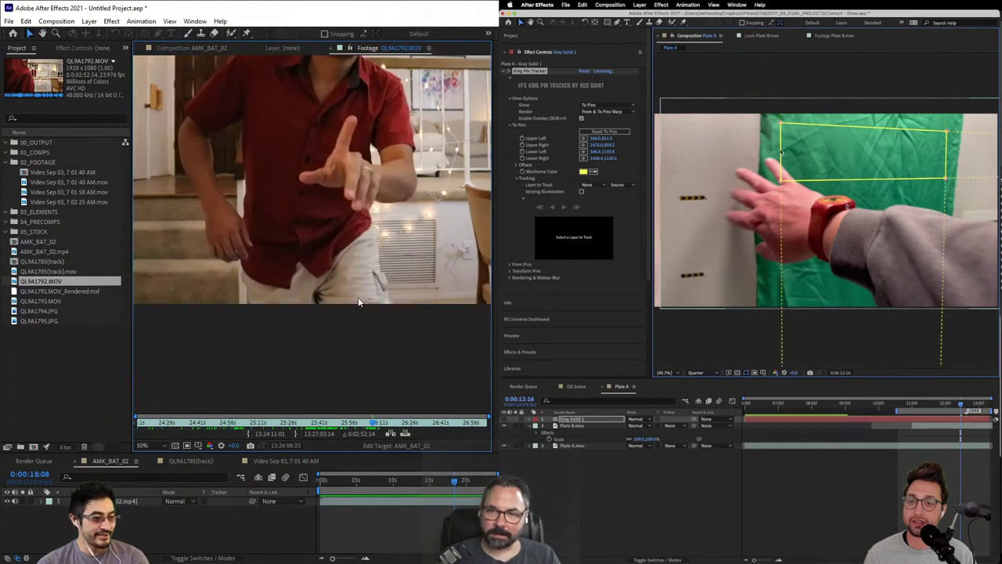
left_click_drag(349, 287, 271, 299)
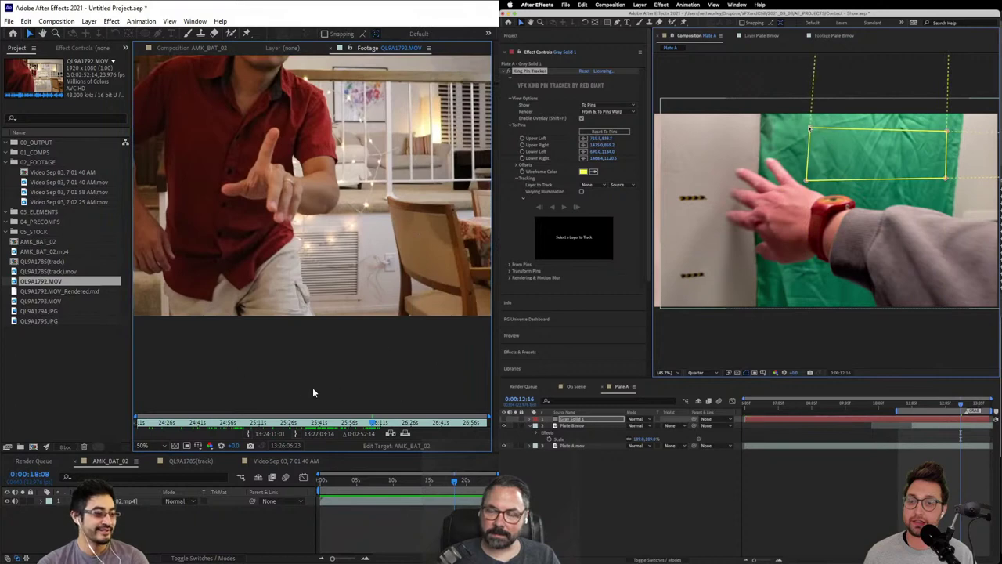
Step: Return to AMK_BAT_02, scrub between 0:00:18:07 and 0:00:19:19, and examine the cap's edge against the mirror reflection up close
left_click(194, 463)
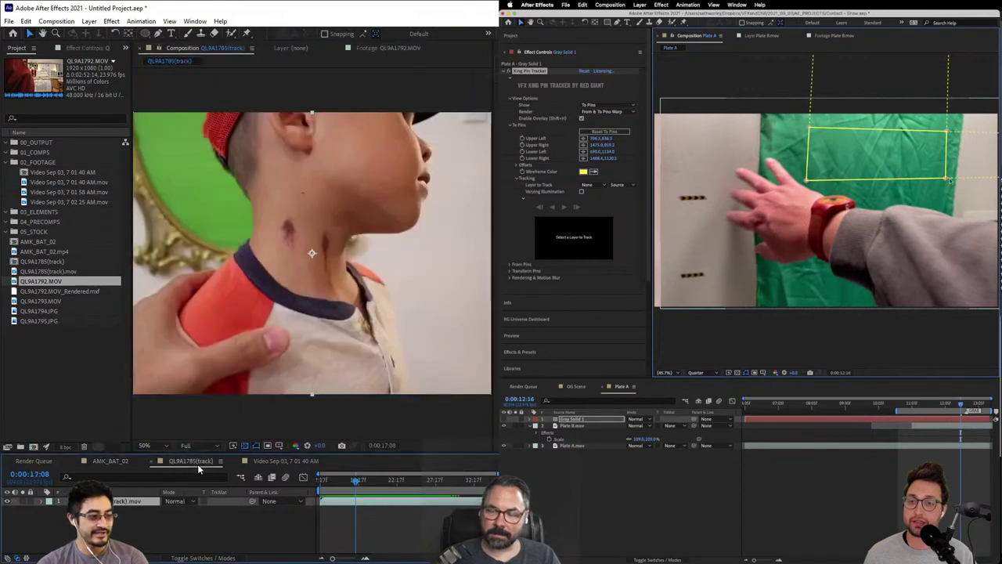
left_click(110, 461)
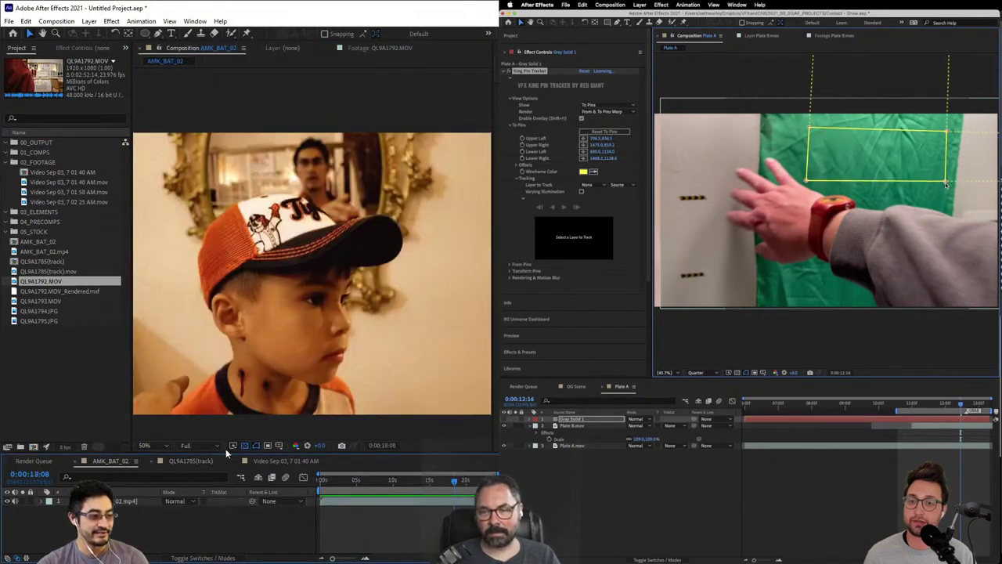
left_click_drag(448, 489, 468, 481)
left_click(464, 482)
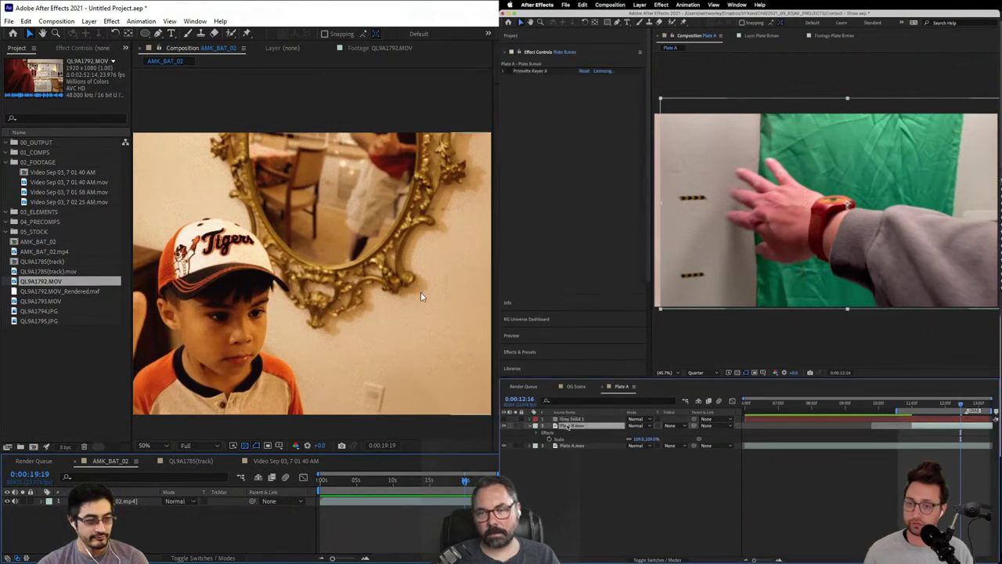
left_click_drag(459, 483, 453, 483)
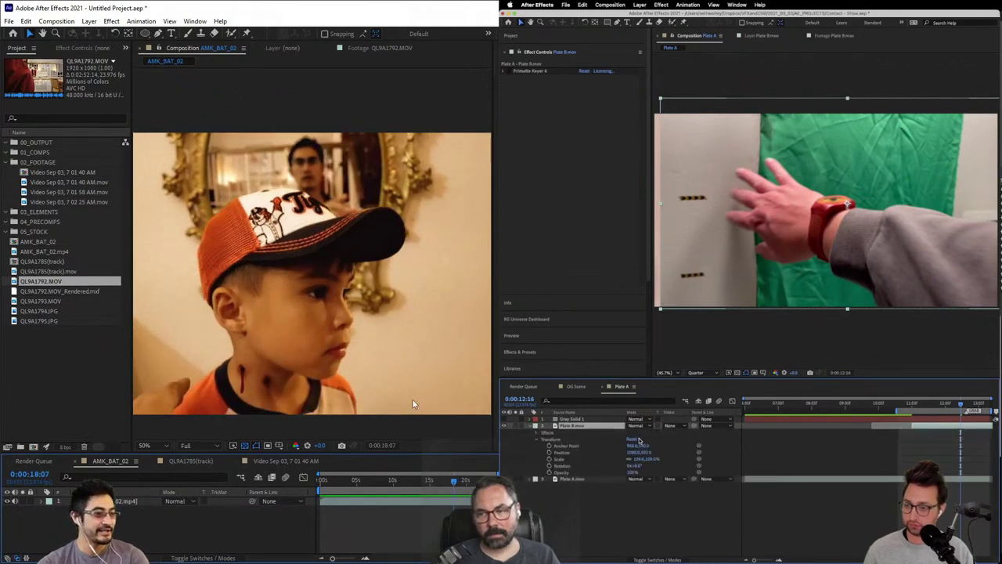
scroll(405, 344, "up", 2)
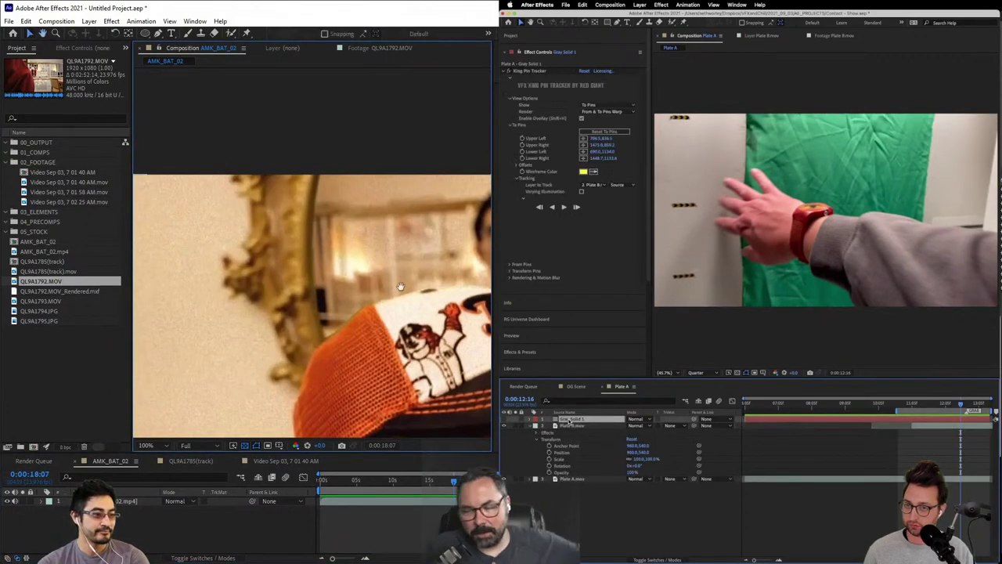
left_click_drag(400, 287, 334, 260)
scroll(317, 238, "up", 2)
scroll(318, 237, "down", 1)
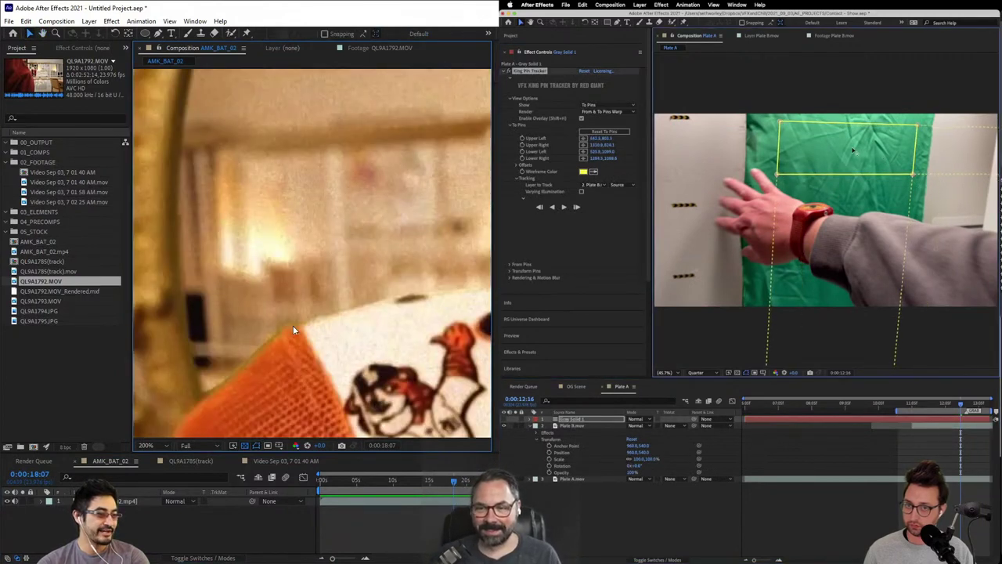
scroll(292, 330, "down", 1)
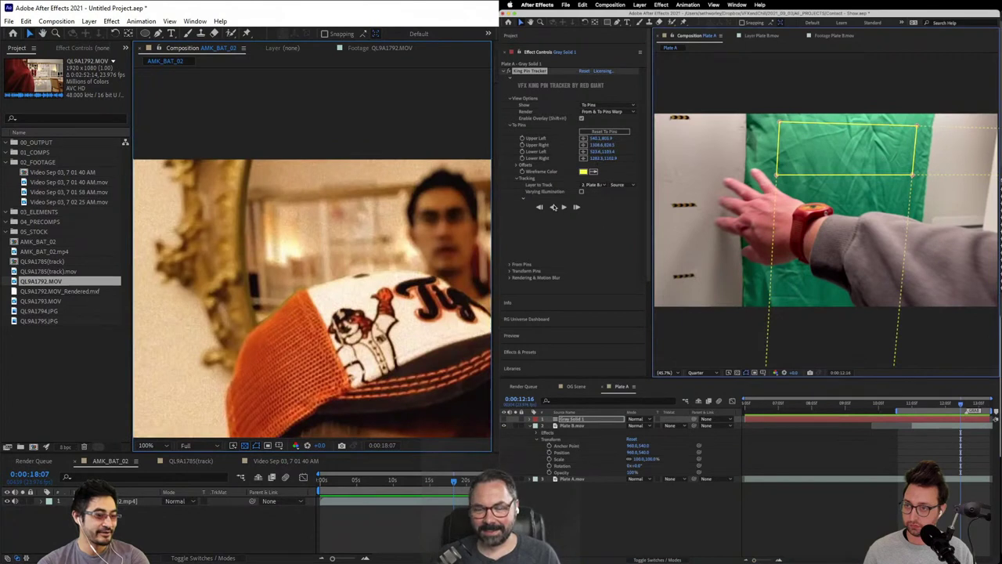
Step: Scrub AMK_BAT_02 from 0:00:18:07 to 0:00:19:15 and examine the chair and reflected figure inside the mirror's lower frame
left_click_drag(453, 482, 455, 487)
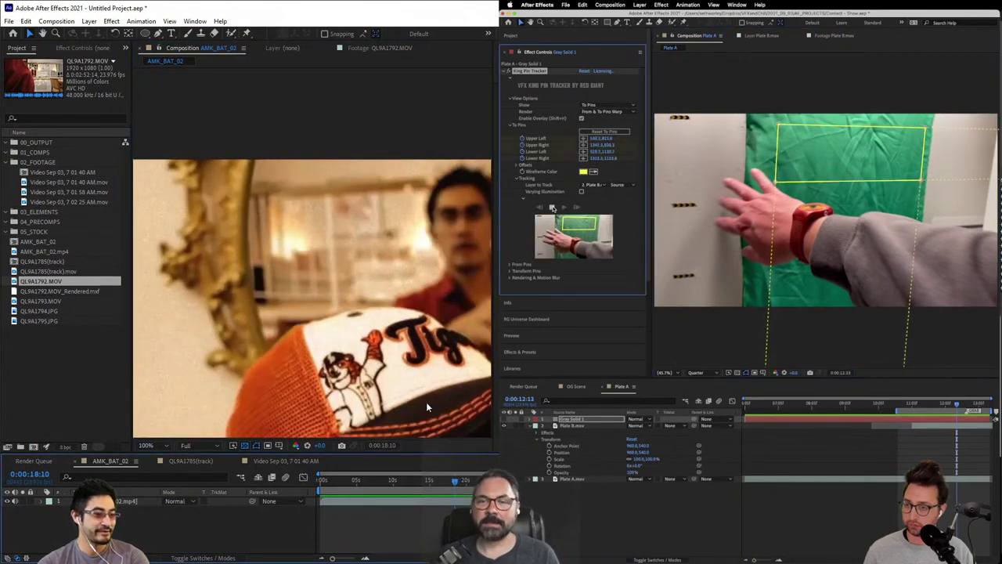
left_click_drag(456, 482, 462, 483)
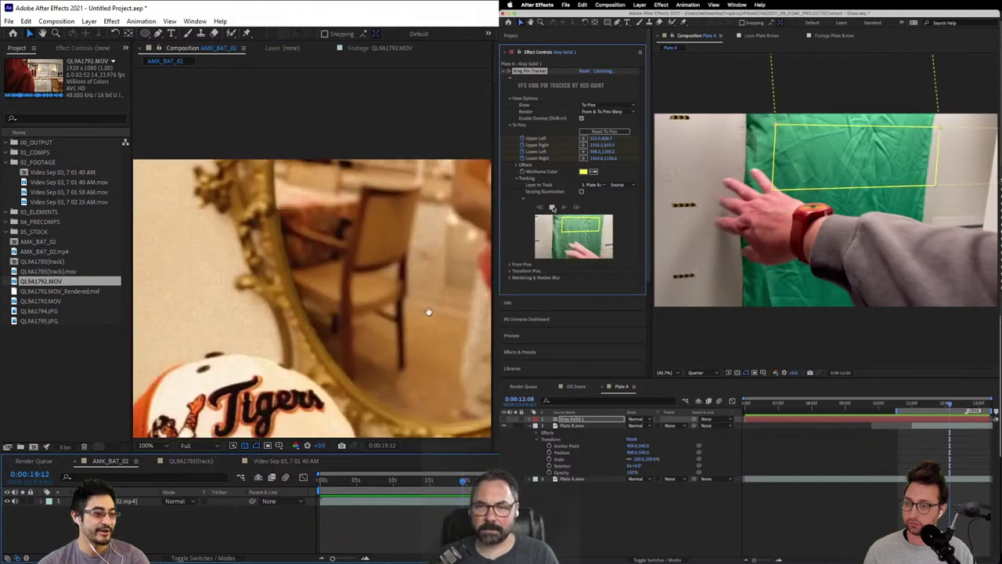
key("h")
left_click_drag(427, 297, 351, 245)
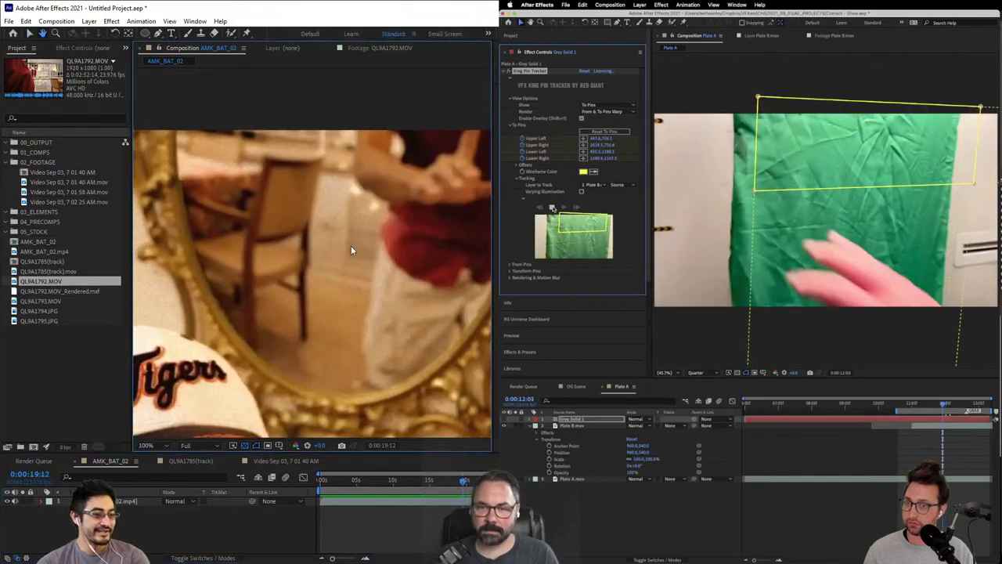
scroll(350, 245, "down", 1)
key("space")
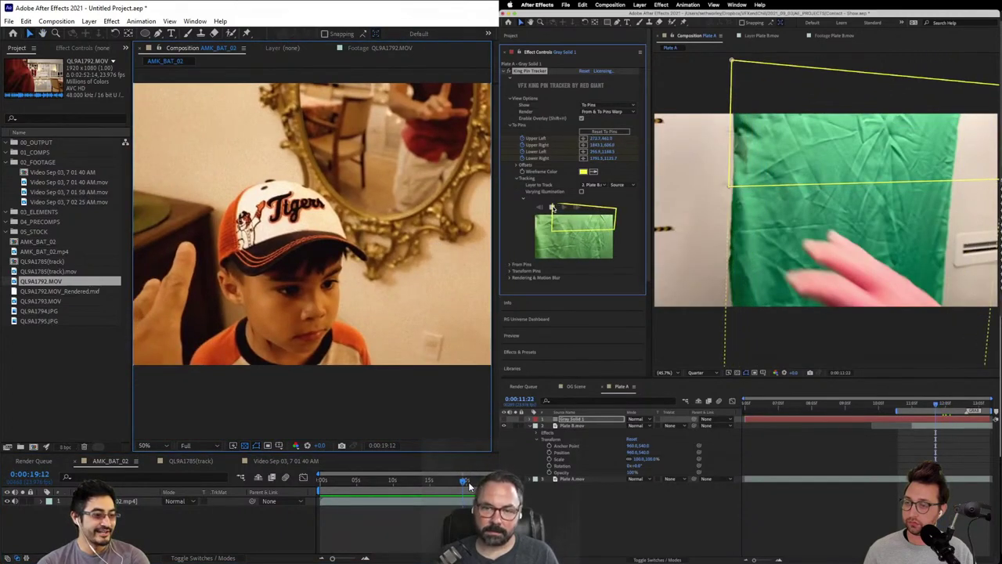
mouse_move(468, 481)
left_mouse_down()
mouse_move(338, 516)
mouse_move(463, 481)
left_mouse_up()
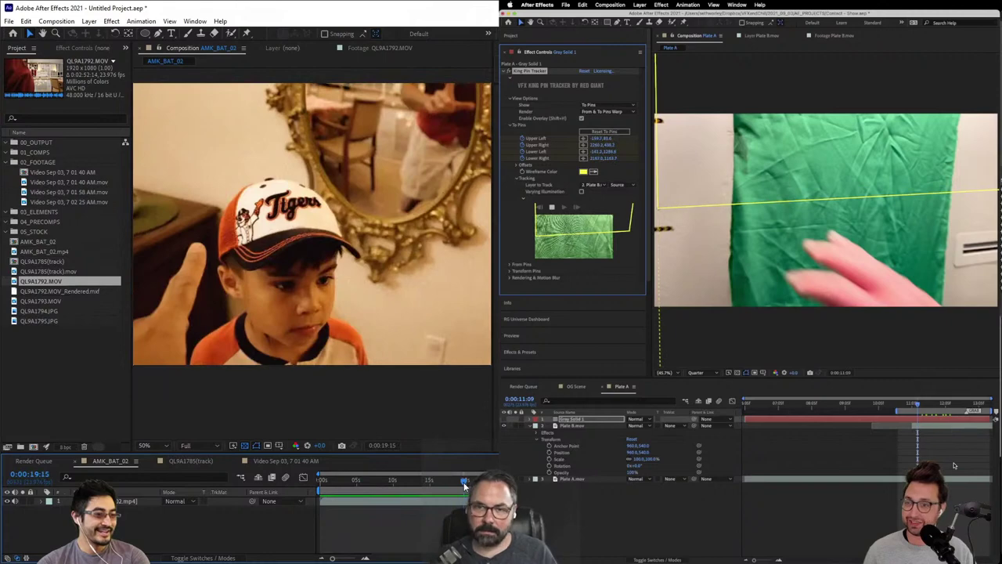
Step: Examine AMK_BAT_02 at 0:00:19:17 and 0:00:19:00, close up and as a whole frame, and select QL9A1785(track).mov in the project
scroll(437, 385, "down", 4)
scroll(400, 352, "up", 2)
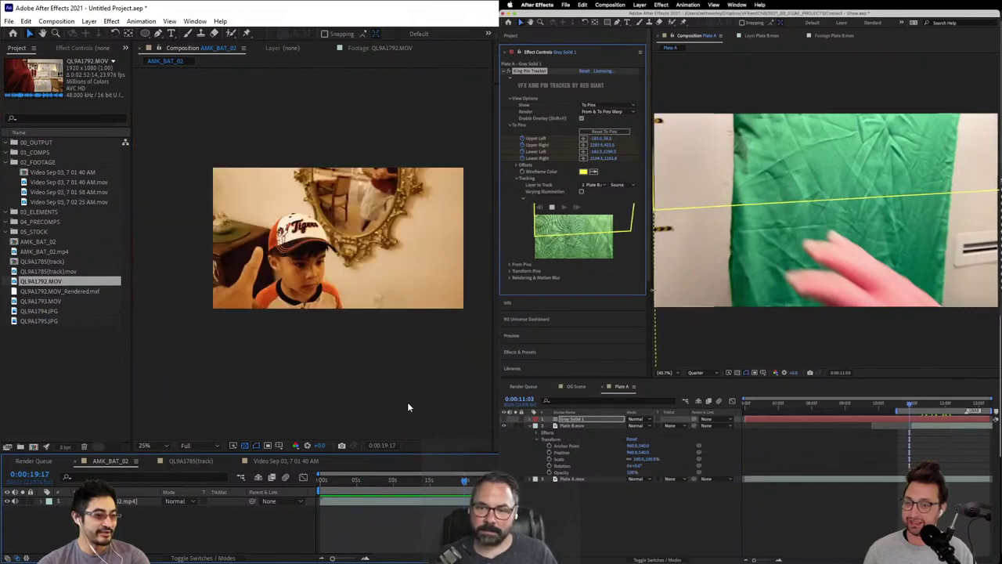
scroll(386, 271, "up", 2)
scroll(369, 222, "up", 1)
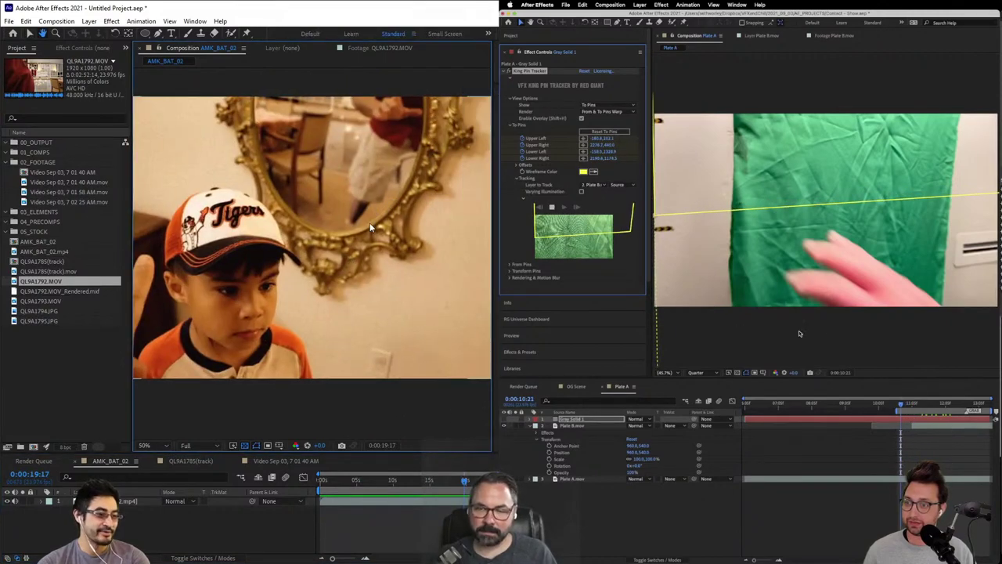
scroll(370, 222, "up", 1)
left_click_drag(408, 188, 363, 208)
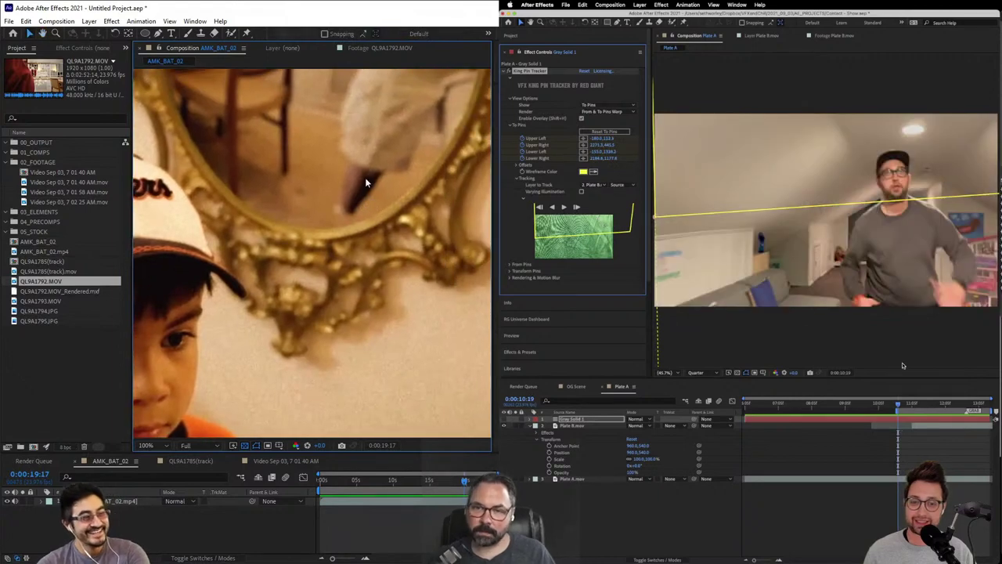
left_click_drag(458, 481, 459, 485)
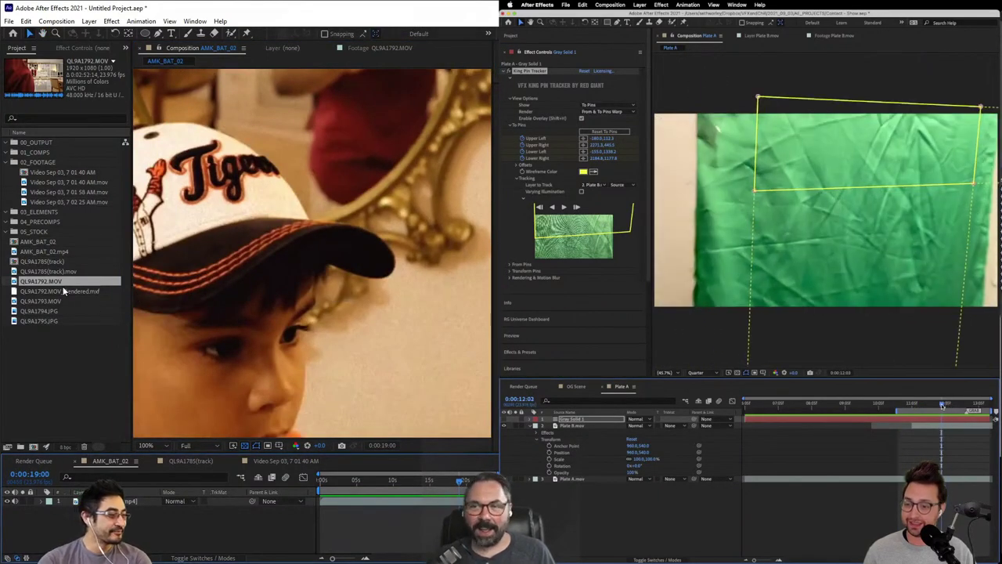
left_click(60, 272)
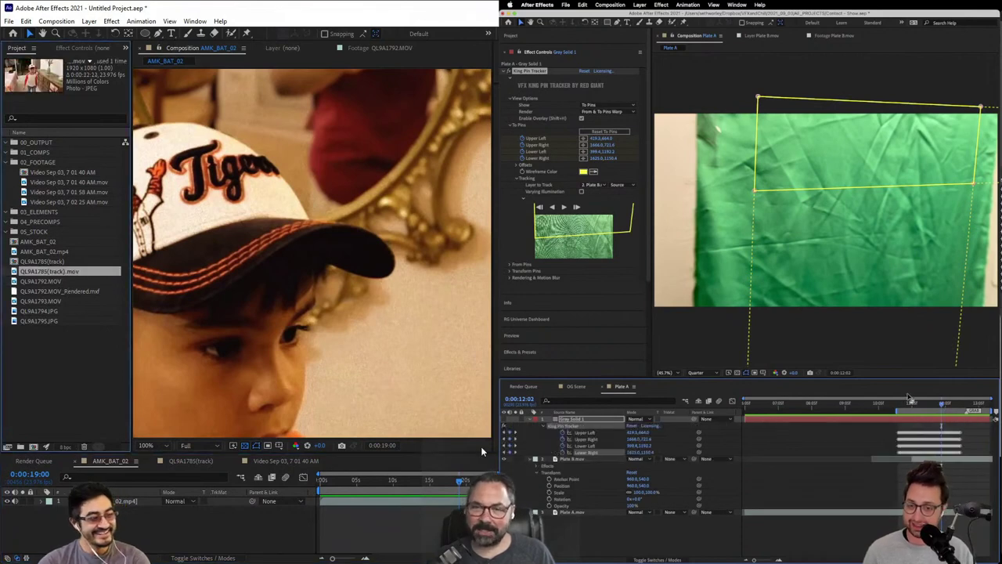
scroll(335, 272, "down", 4)
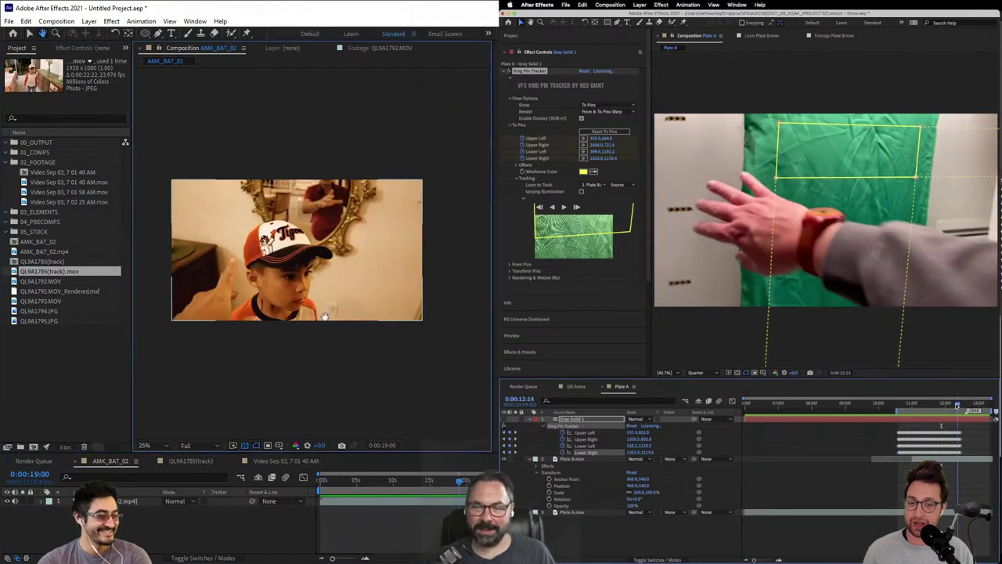
scroll(348, 305, "up", 2)
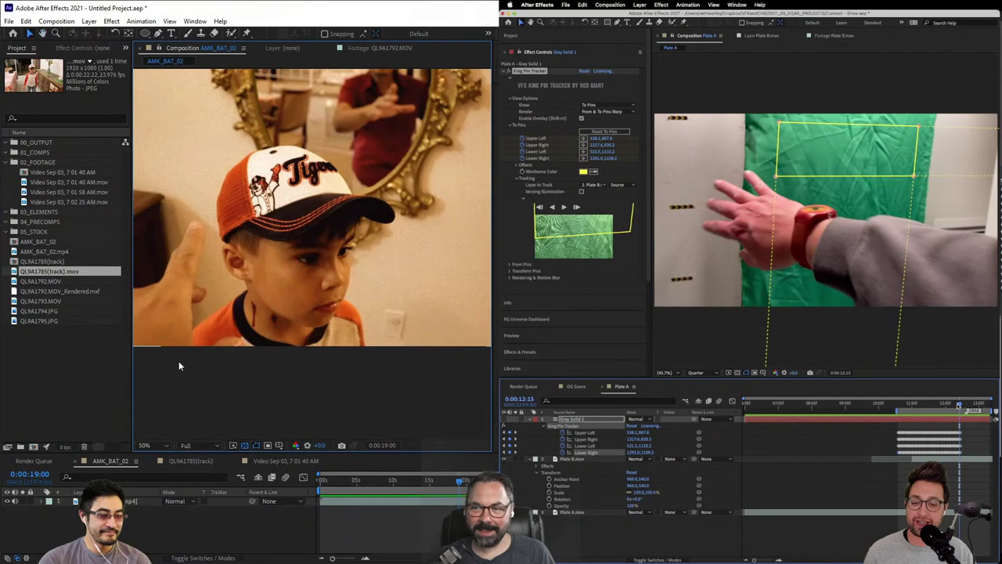
Step: In the Video Sep 03, 7 01 40 AM composition, create a solid and camera from three track points around the mirror's frame
left_click(276, 461)
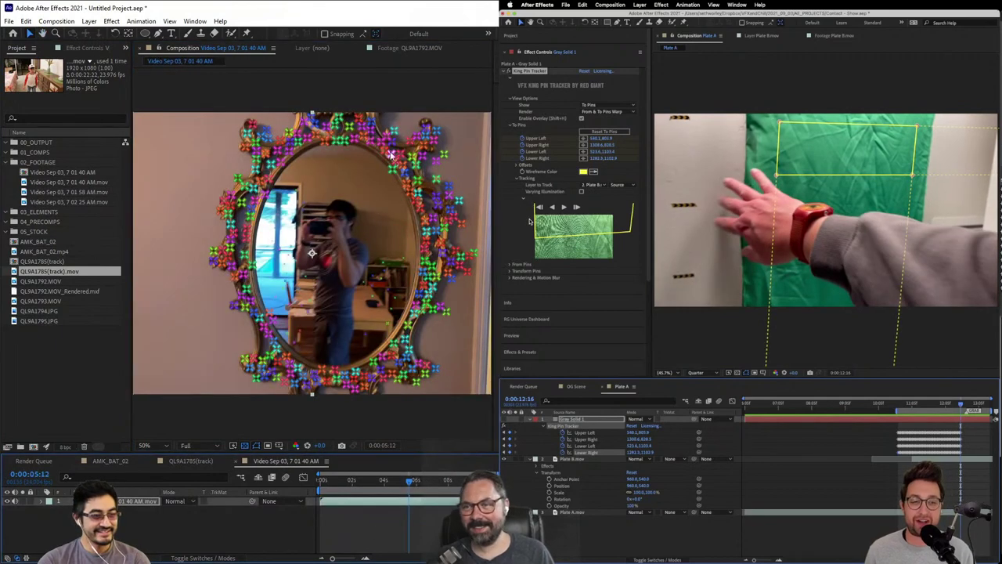
left_click(335, 147)
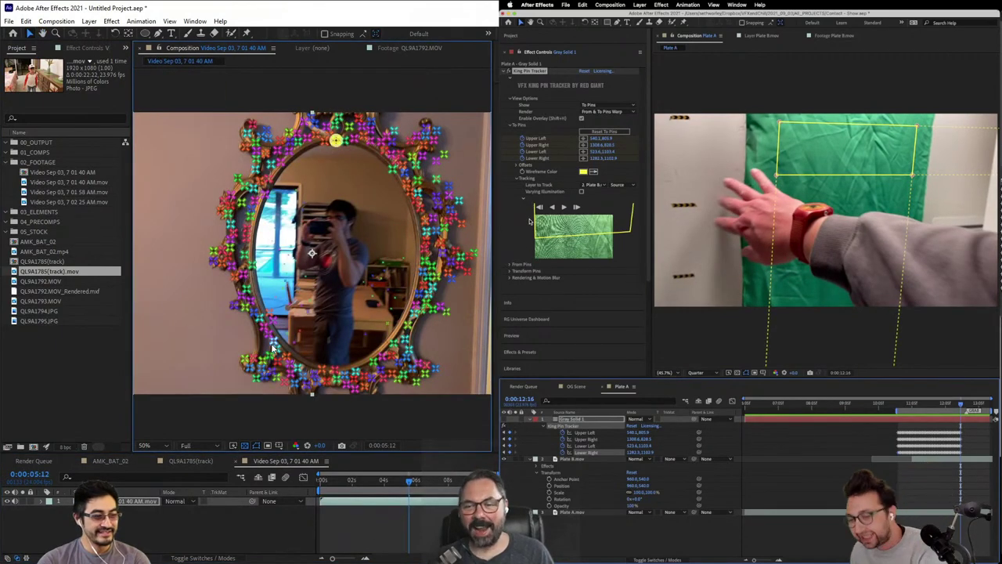
right_click(338, 266)
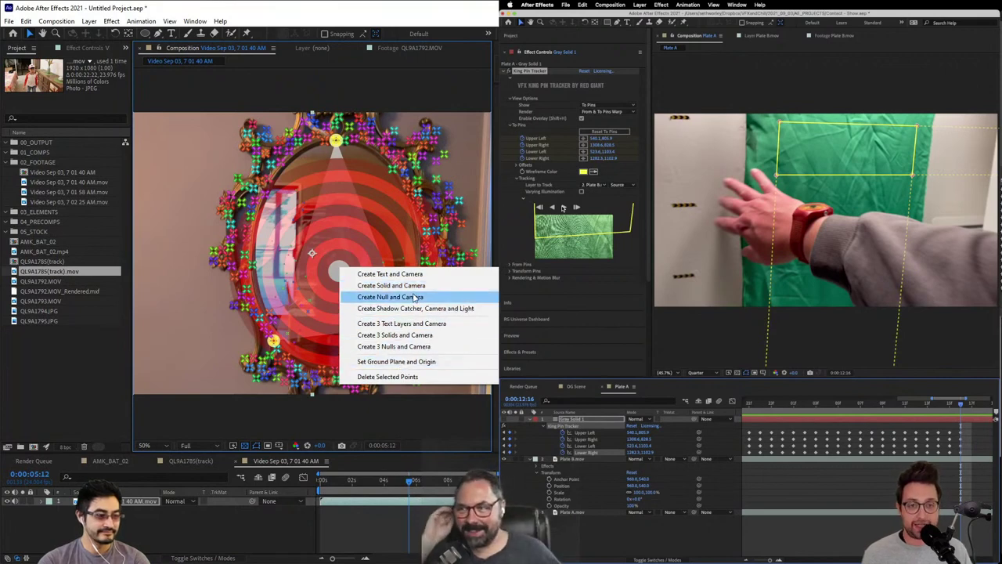
left_click(391, 285)
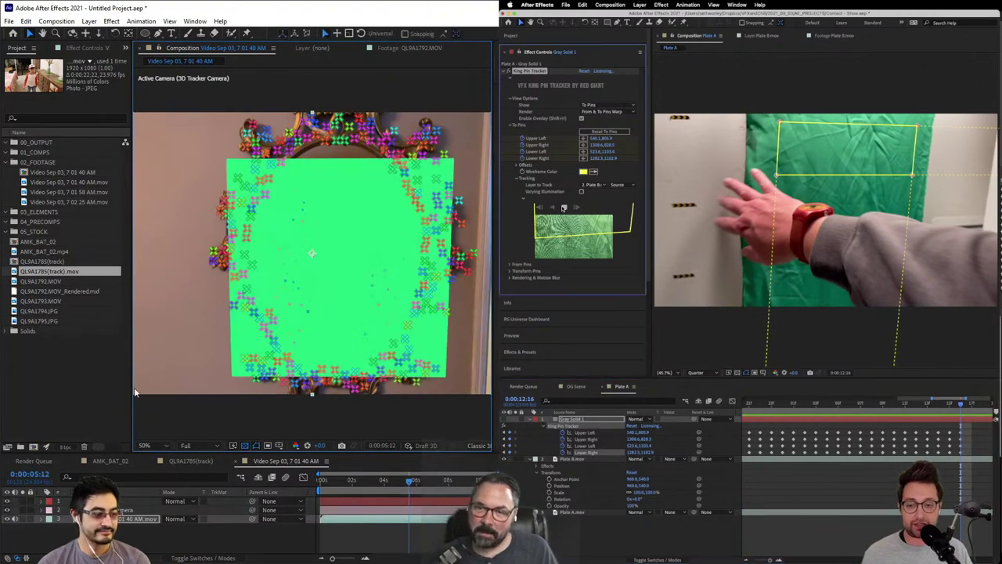
Step: Enlarge the track solid evenly to cover the whole mirror opening, and scrub between 0:00:02:14 and 0:00:05:09 to check its track
left_click(118, 501)
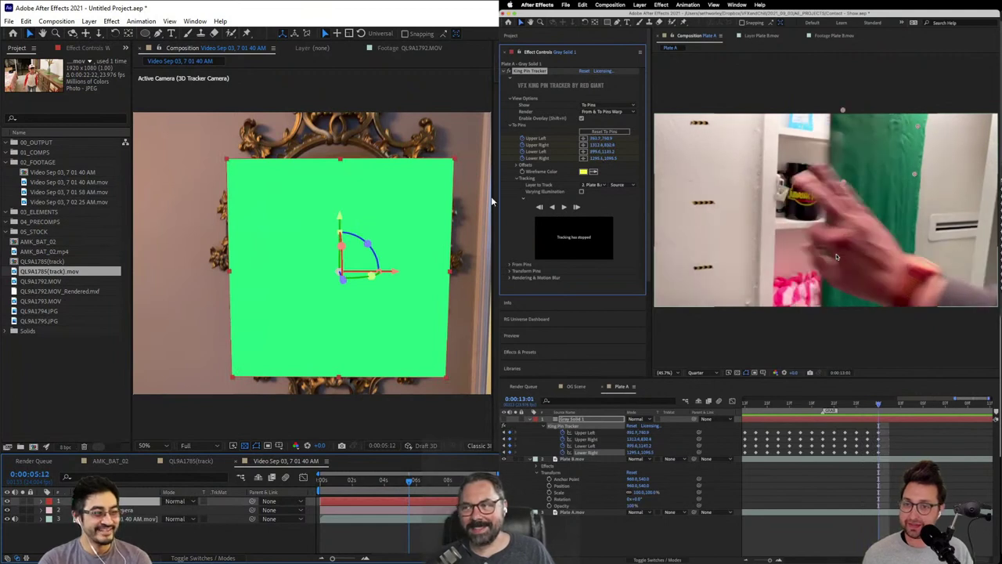
left_click_drag(454, 161, 481, 147)
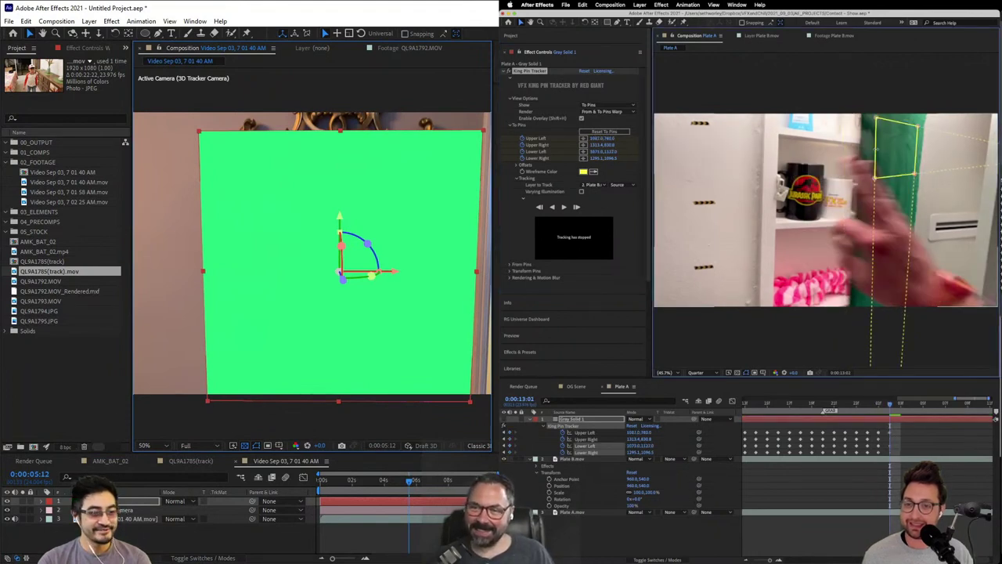
left_click(155, 509)
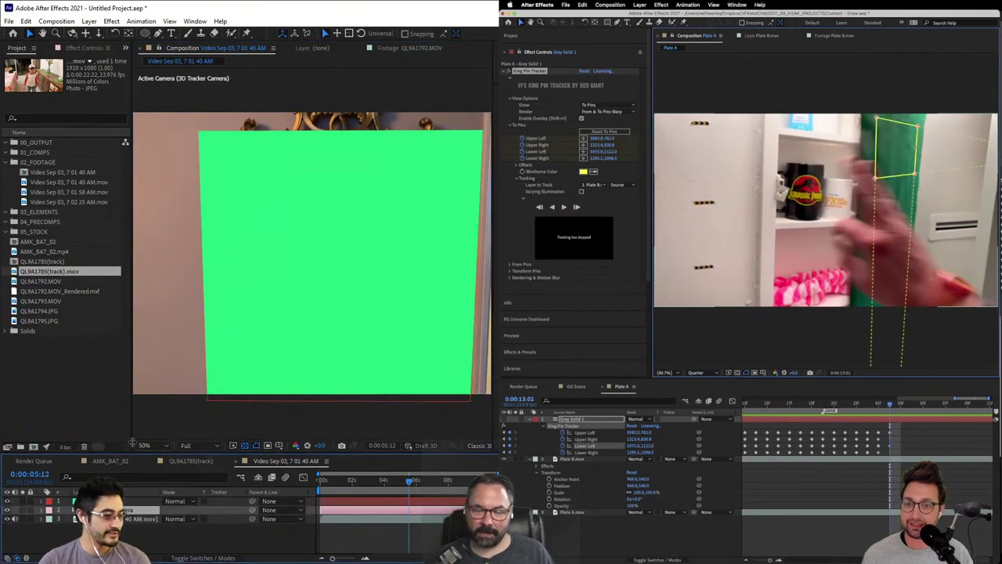
left_click(123, 502)
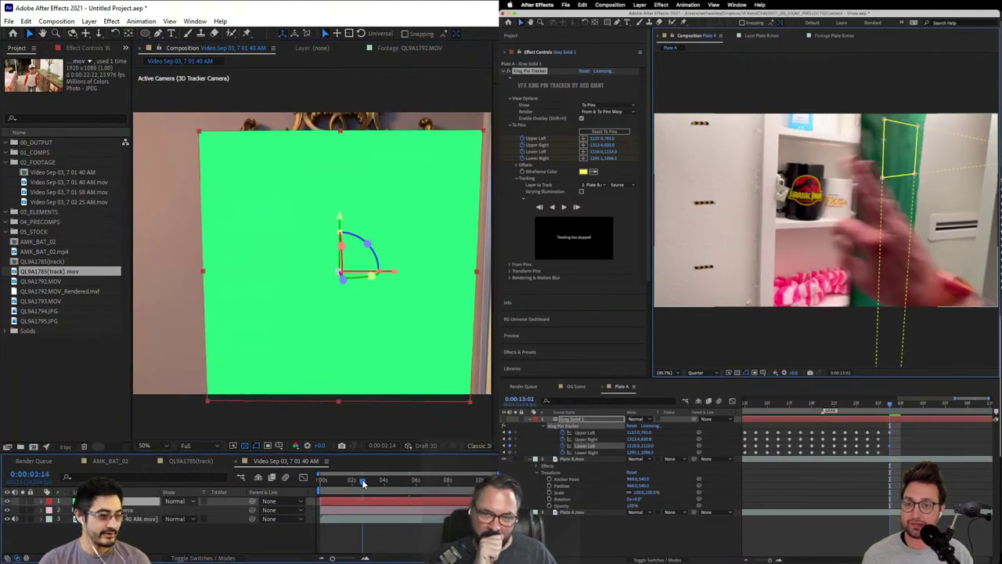
left_click_drag(363, 482, 404, 509)
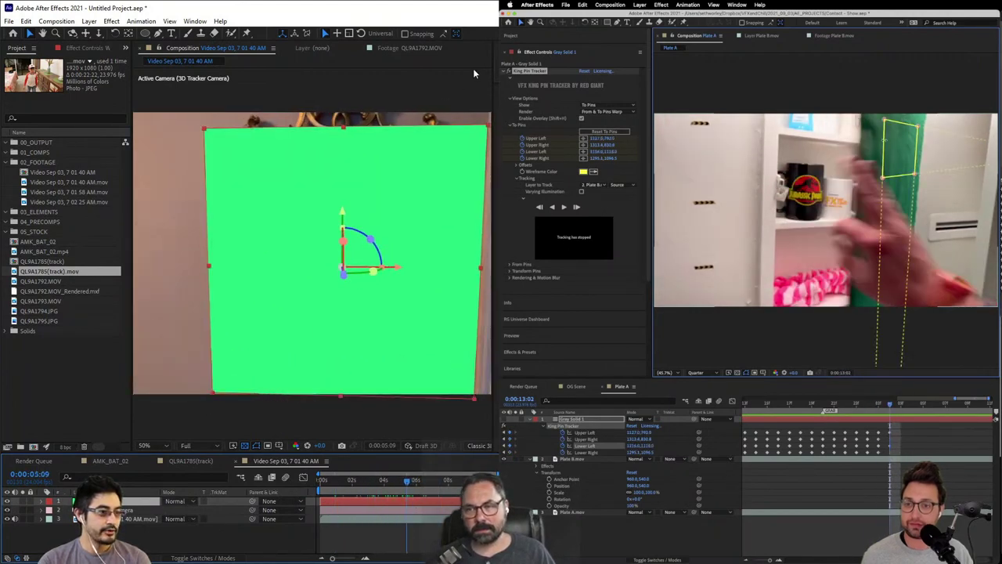
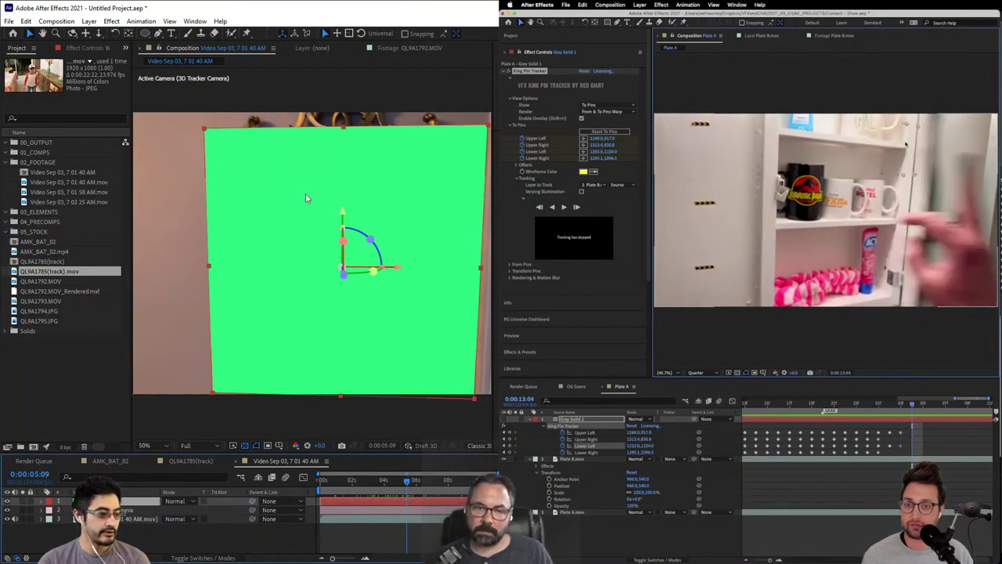
Step: Add a locked layer beneath the mirror footage in the Video Sep 03, 7 01 40 AM composition, and clear the project selection
key("ctrl+z")
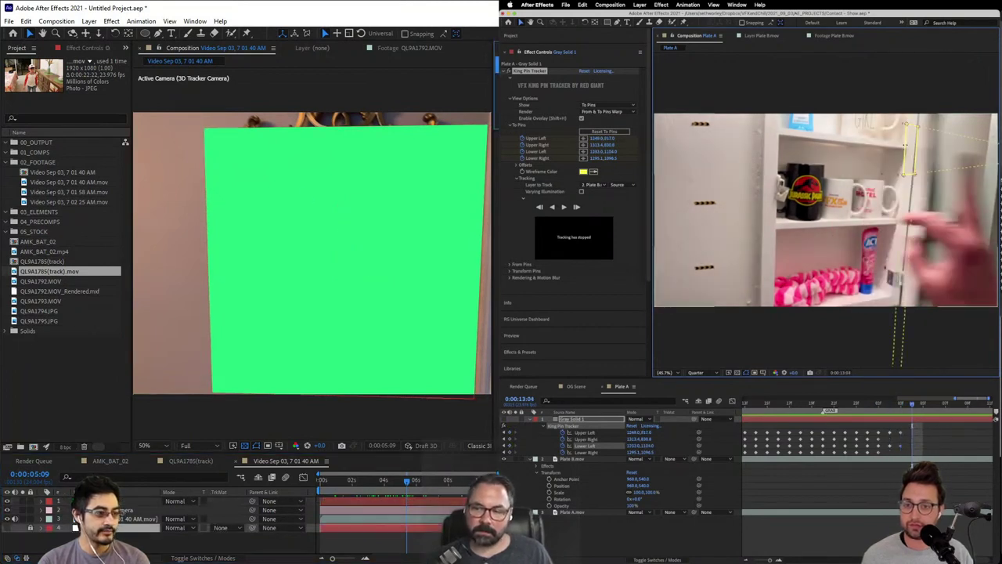
left_click(75, 399)
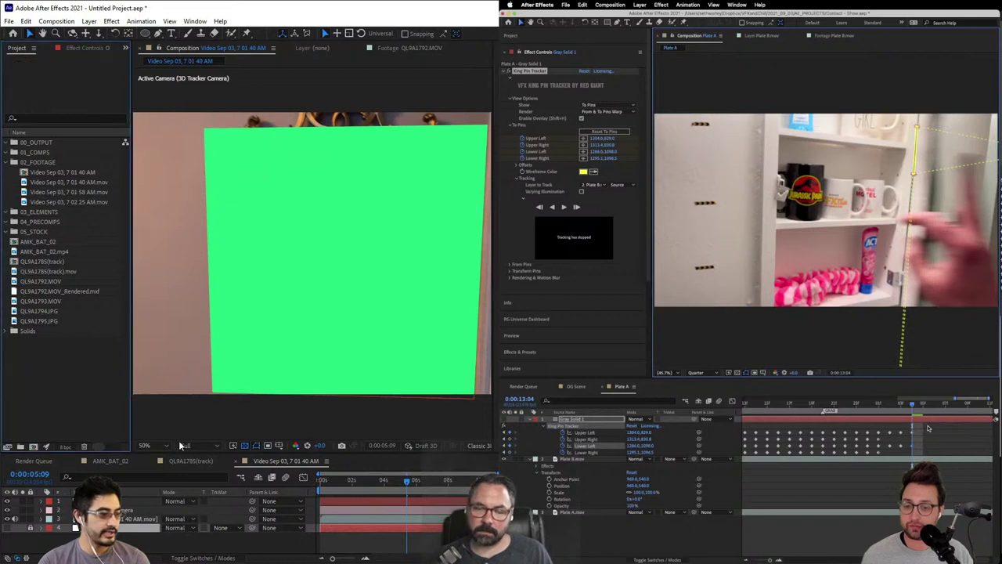
Step: Hide the green WALL solid over the mirror, select the mirror footage layer and go to 0:00:05:19
left_click(350, 213)
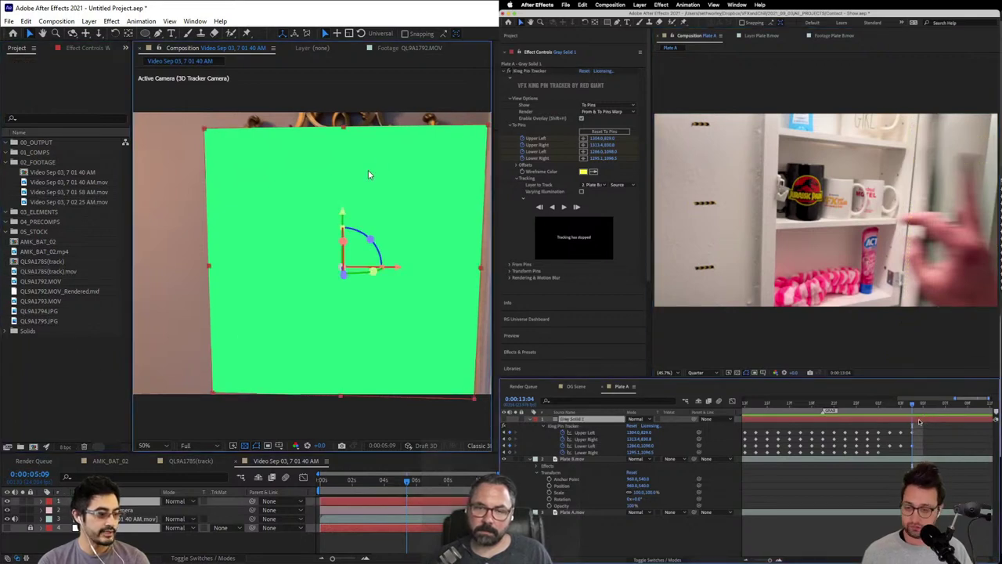
left_click(51, 546)
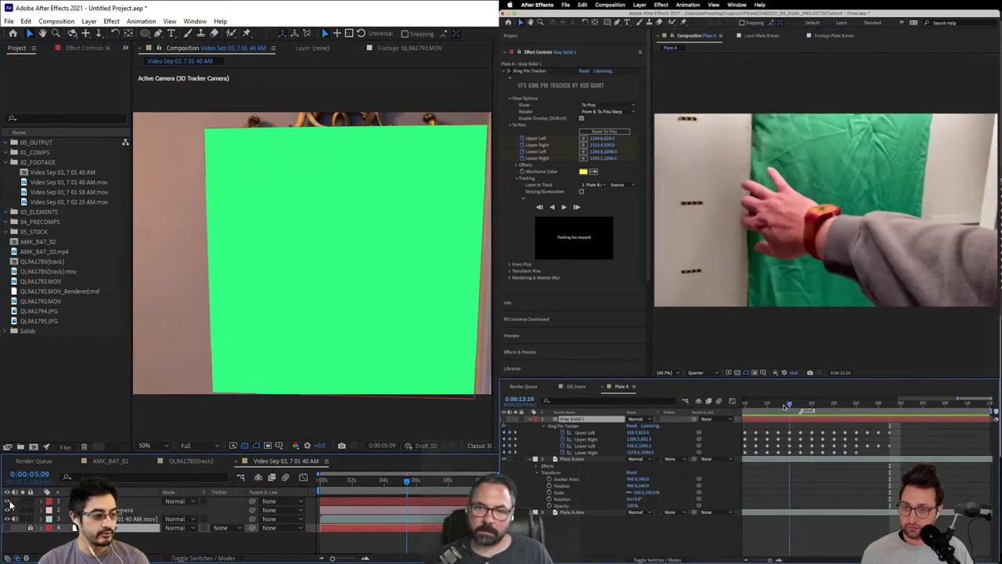
left_click(8, 501)
left_click(117, 519)
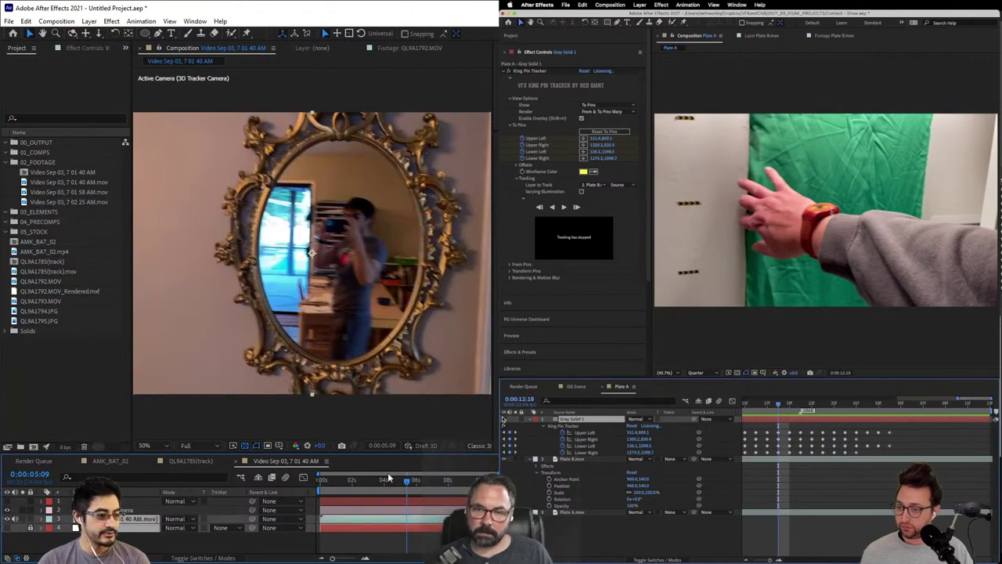
left_click_drag(403, 479, 413, 482)
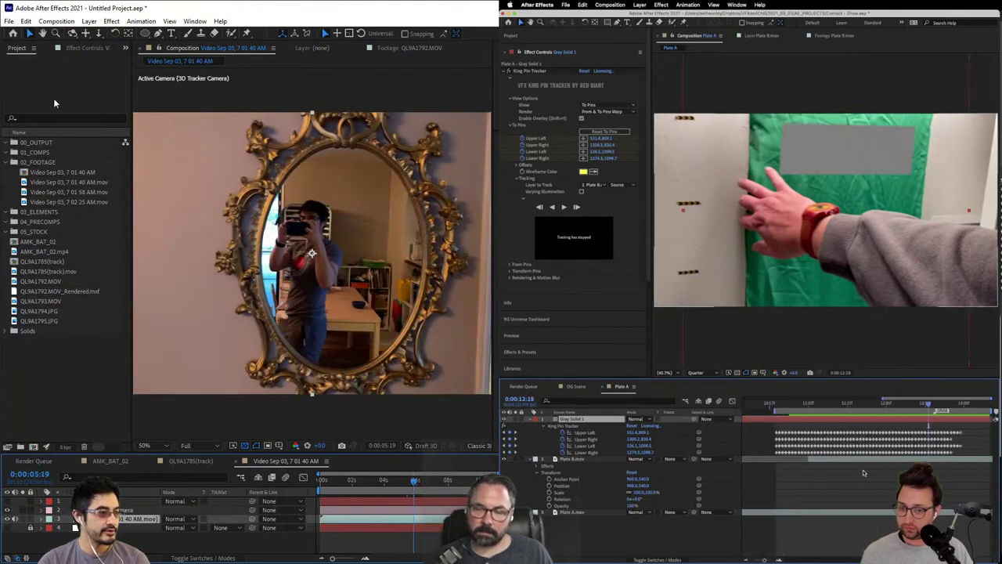
Step: Create a track solid from three 3D Camera Tracker points inside the mirror's reflection, and select the new solid
left_click(81, 47)
left_click(41, 71)
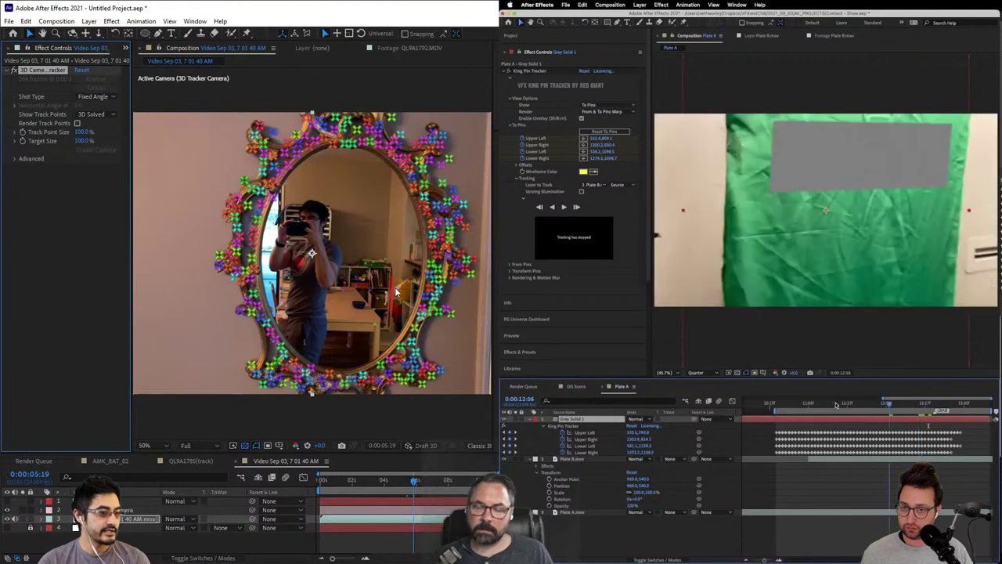
scroll(311, 259, "up", 4)
scroll(417, 350, "down", 1)
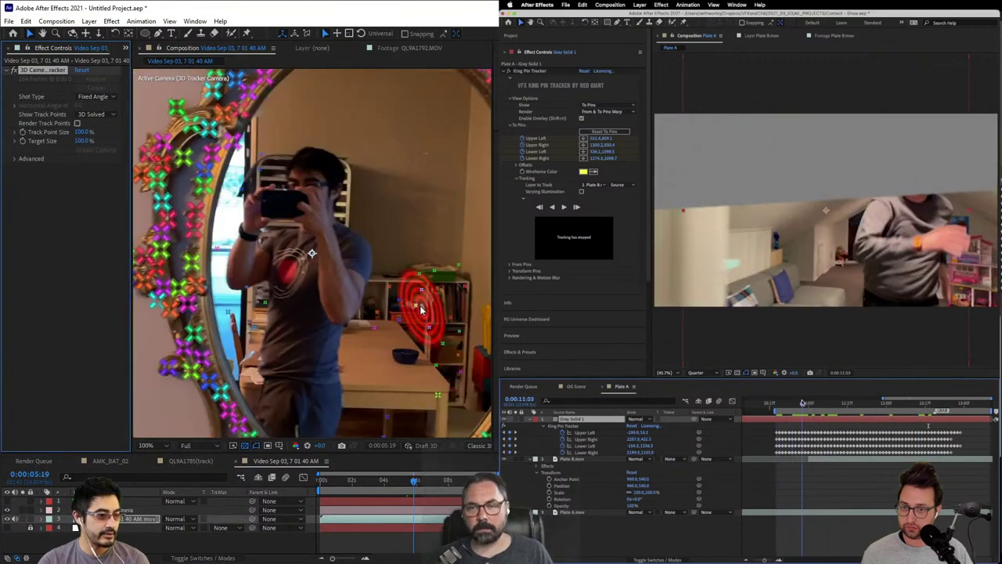
left_click(260, 169)
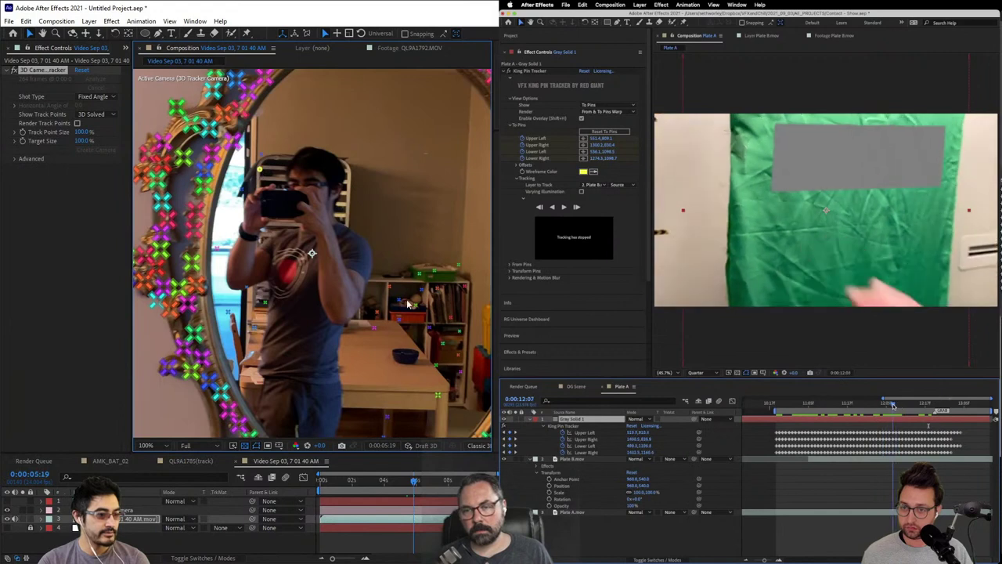
left_click(267, 305, "shift")
right_click(320, 263)
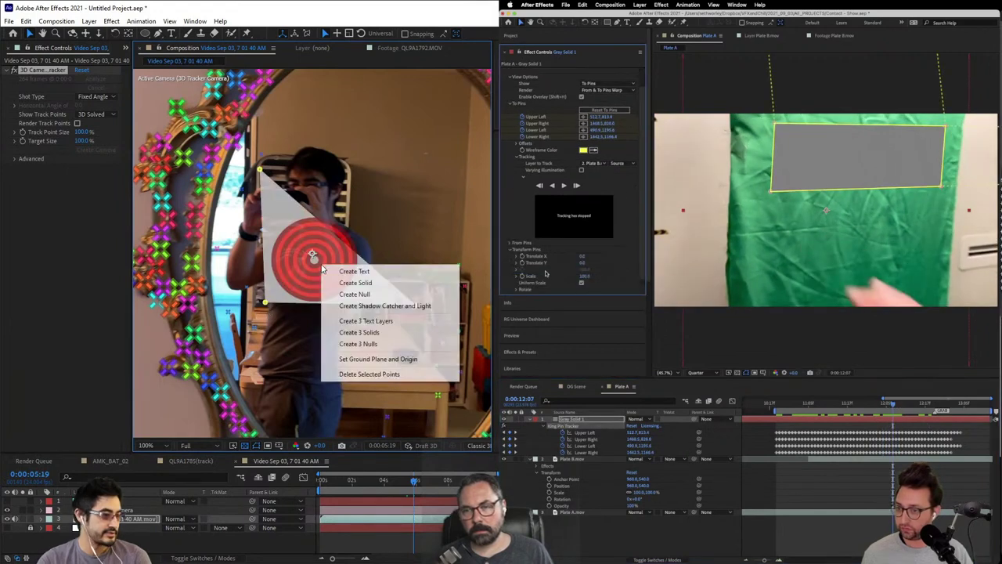
left_click(361, 284)
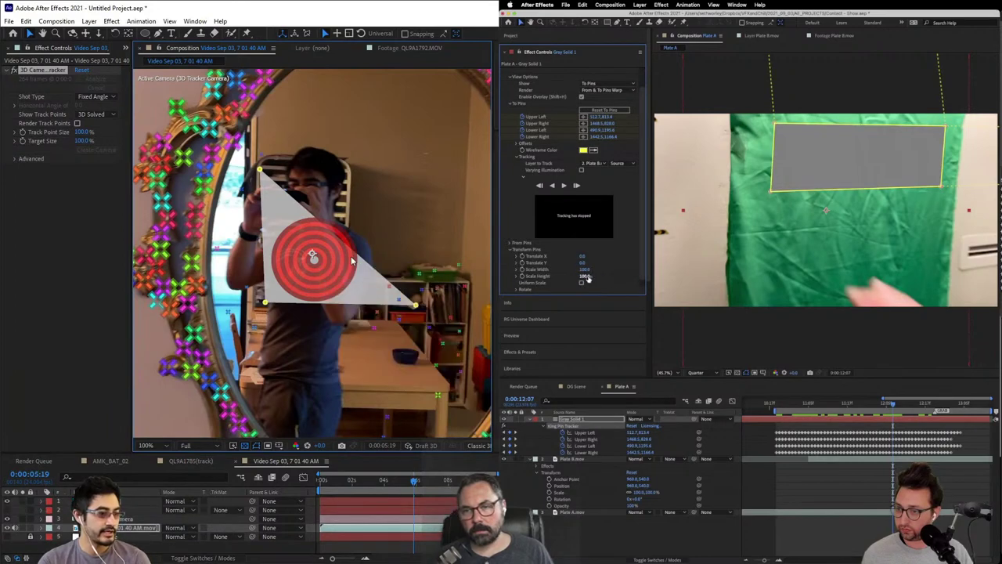
left_click(135, 502)
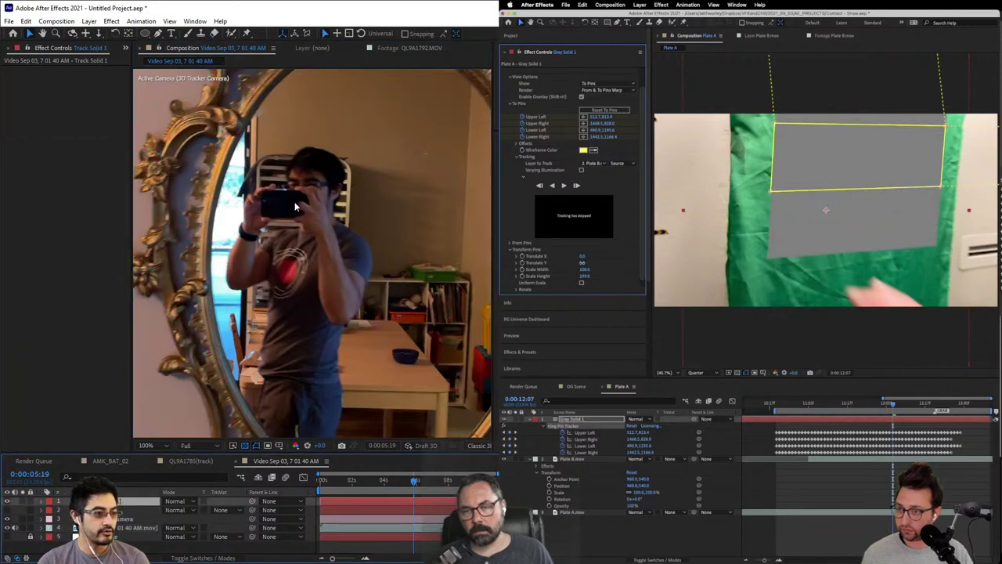
Step: Lower King Pin Tracker's Translate Y to about -79 in Plate A, and play and scrub the mirror composition to check the blue solid's track
left_click_drag(582, 262, 553, 266)
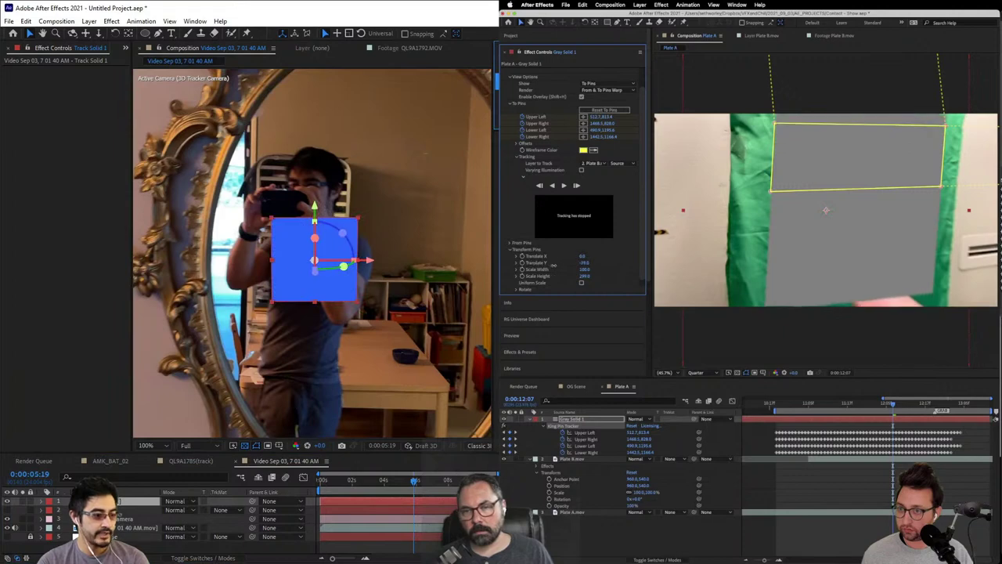
left_click_drag(408, 487, 382, 487)
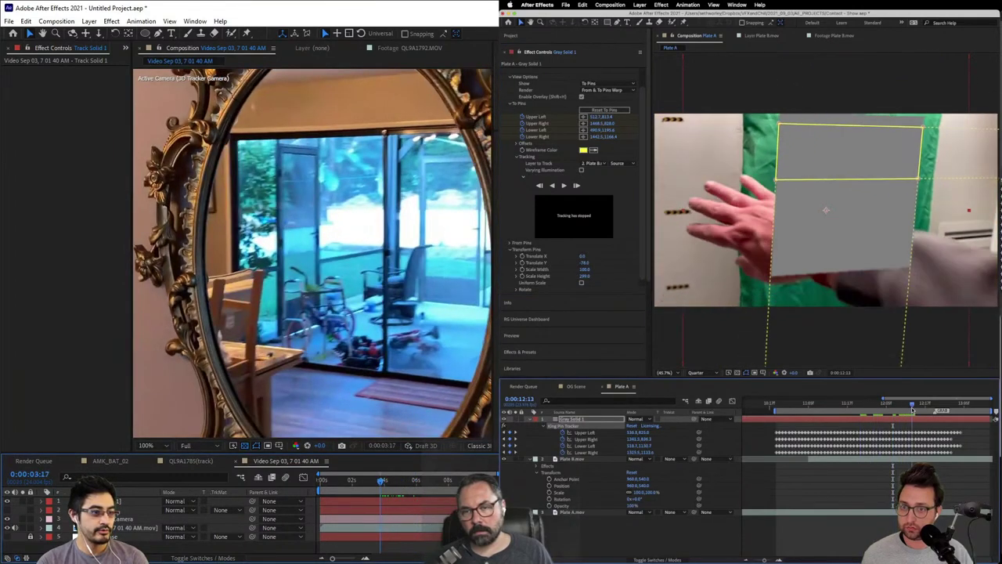
key("space")
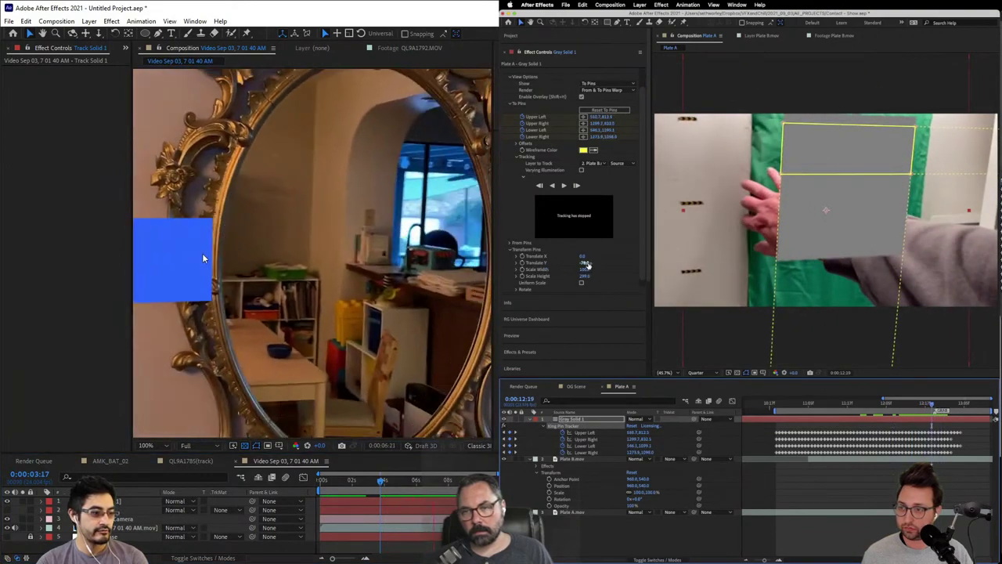
key("space")
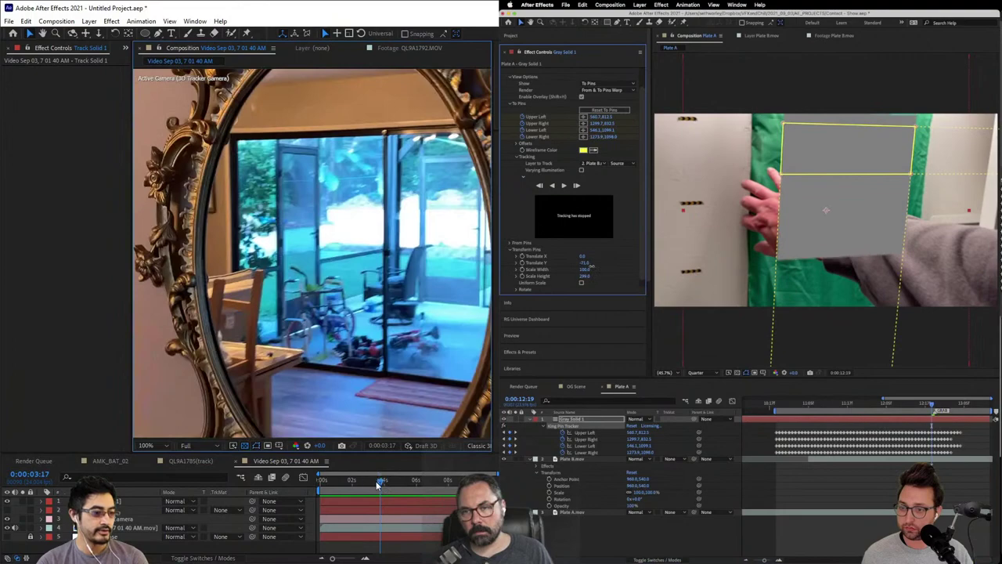
left_click_drag(375, 481, 408, 495)
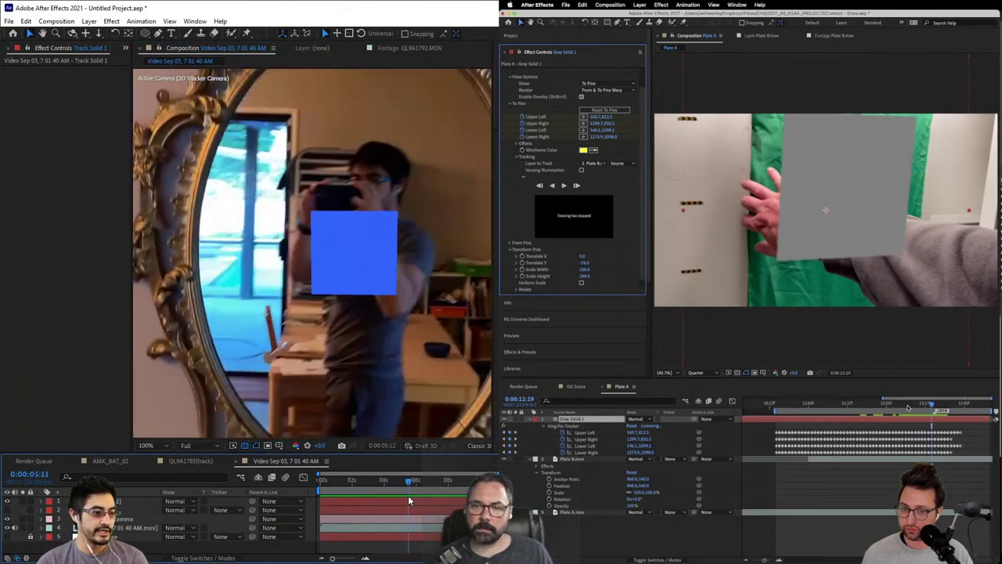
scroll(372, 269, "down", 2)
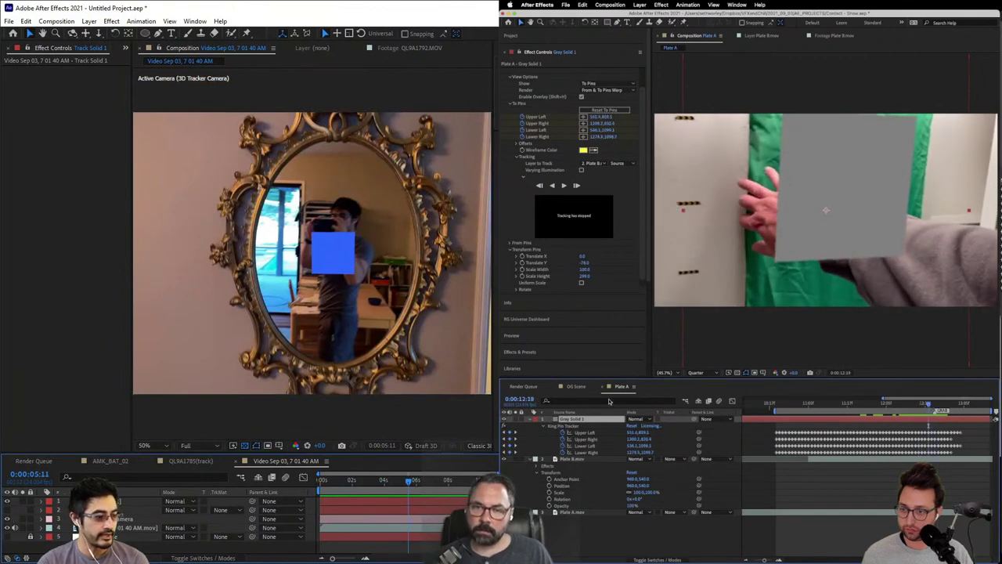
Step: Hide the blue track solid, show and select the green WALL solid, and return to the composition view at 0:00:02:01
double_click(117, 501)
left_click(125, 509)
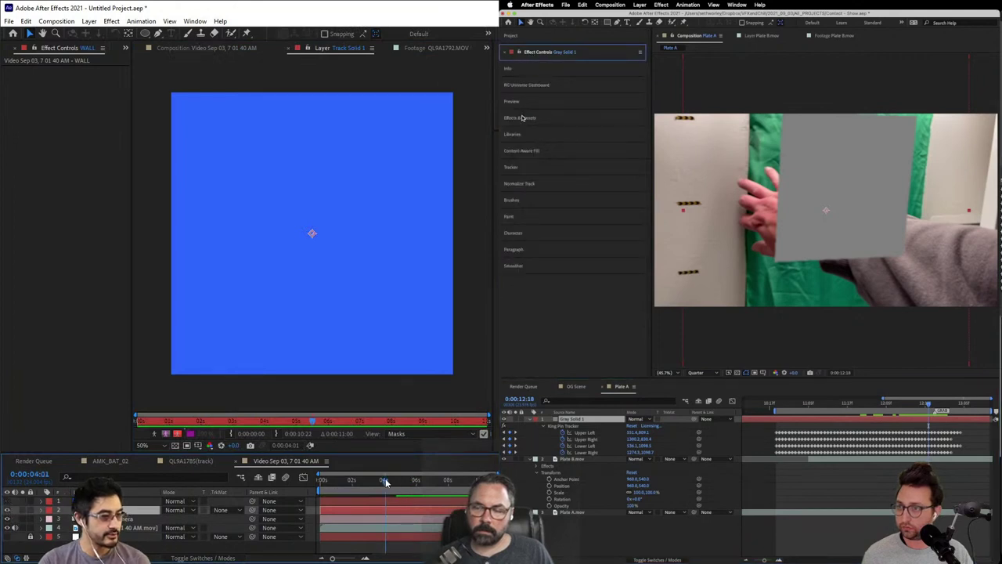
left_click(522, 118)
left_click_drag(385, 482, 353, 480)
left_click(210, 47)
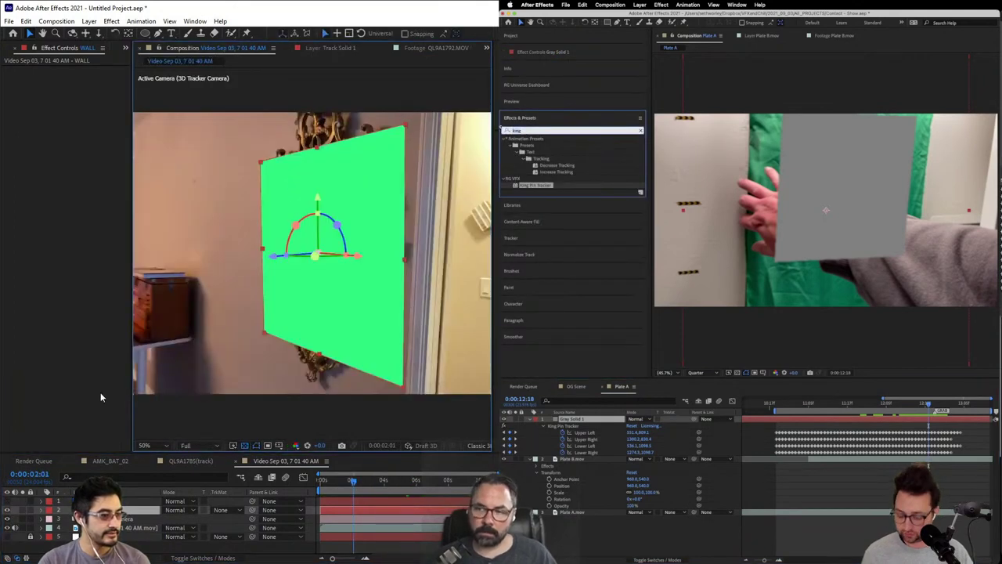
Step: Draw an elliptical mask on the WALL solid over the mirror opening, and apply the Grid effect to Gray Solid 1 in Plate A
left_click(145, 33)
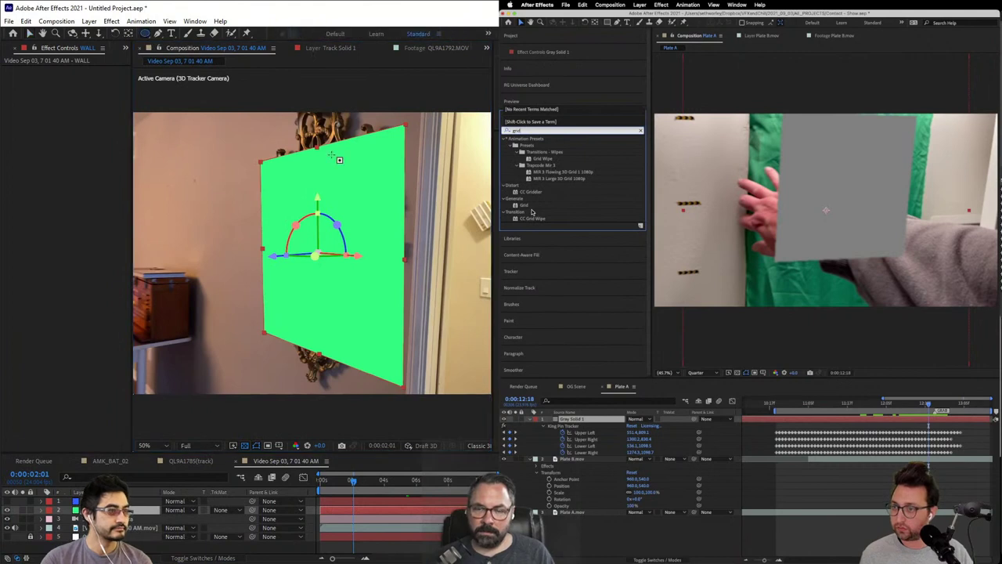
left_click_drag(524, 205, 570, 419)
mouse_move(288, 152)
left_mouse_down()
mouse_move(322, 276)
mouse_move(358, 304)
mouse_move(371, 350)
left_mouse_up()
left_click(293, 250)
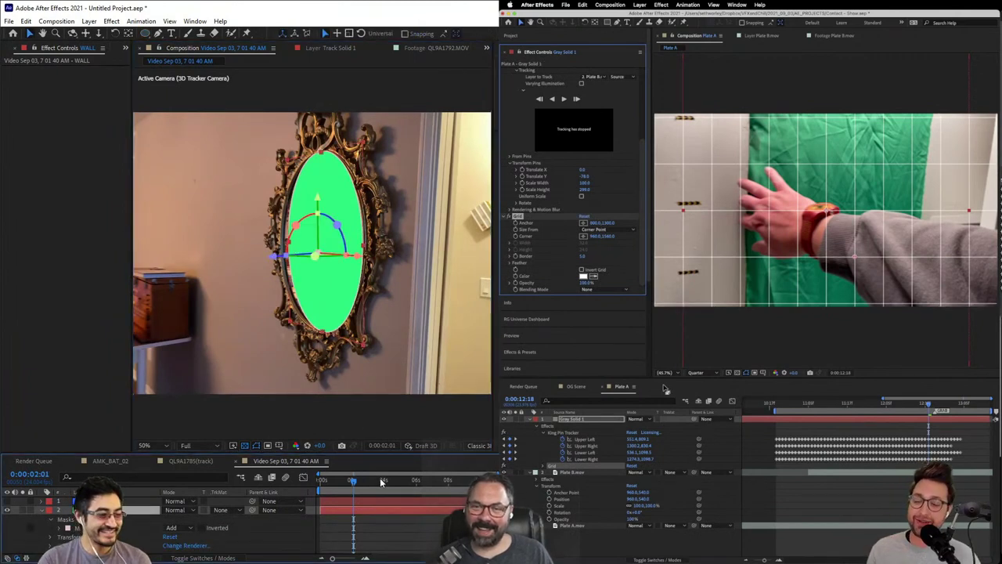
Step: At 0:00:05:10, reshape the WALL solid's elliptical mask on all four sides to fit the mirror's inner rim
left_click(409, 484)
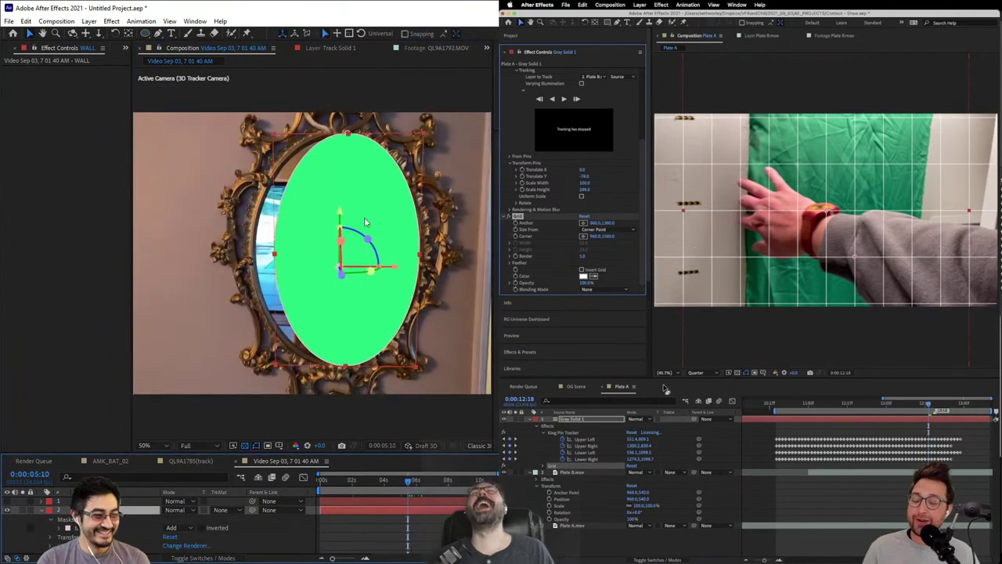
double_click(349, 133)
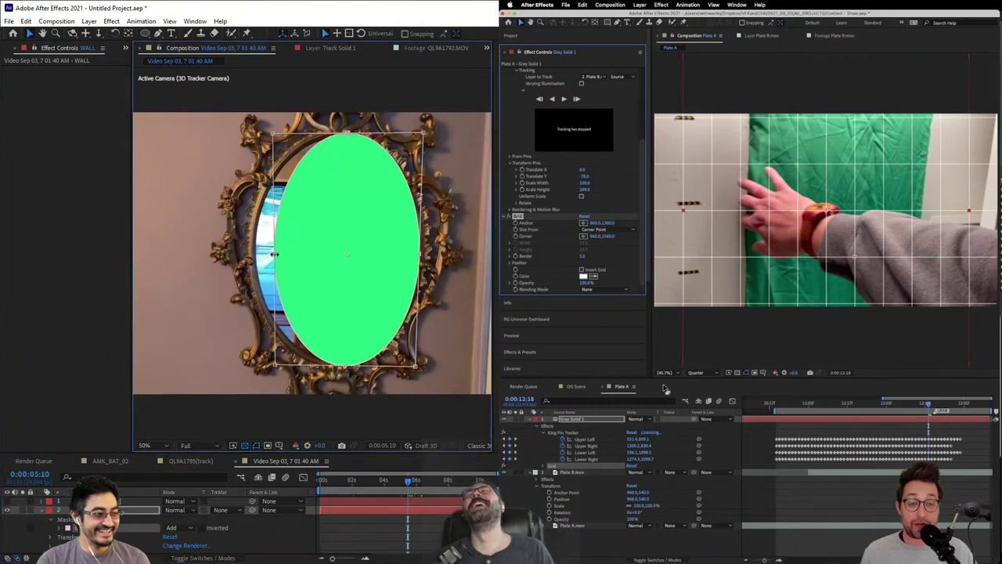
left_click_drag(274, 254, 256, 256)
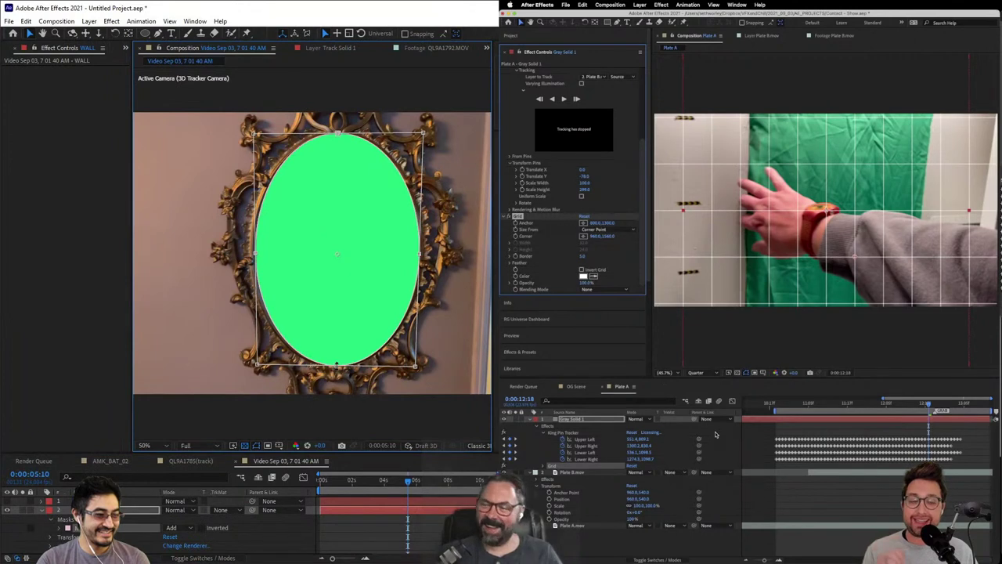
mouse_move(335, 365)
left_mouse_down()
mouse_move(336, 352)
mouse_move(336, 363)
left_mouse_up()
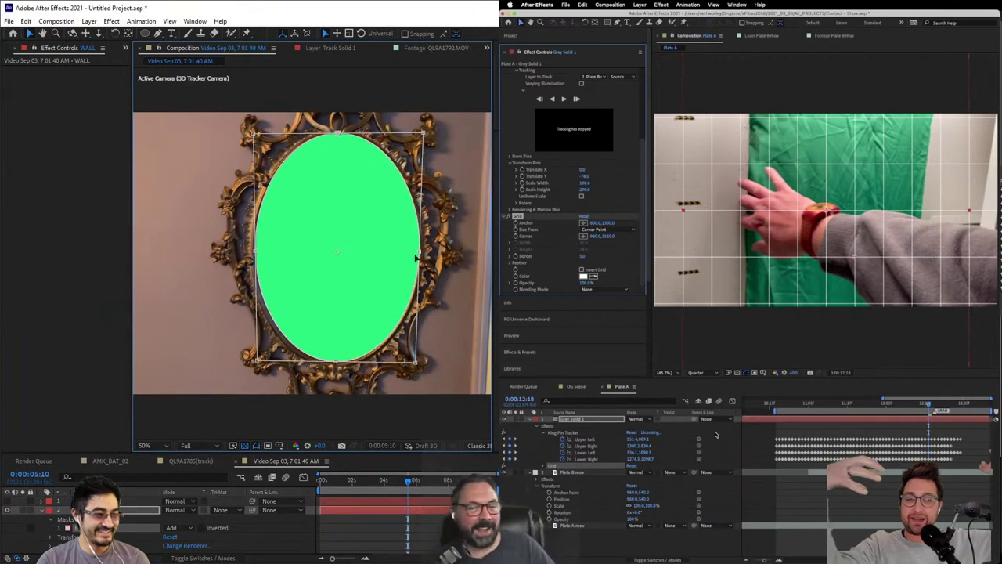
left_click_drag(419, 253, 414, 250)
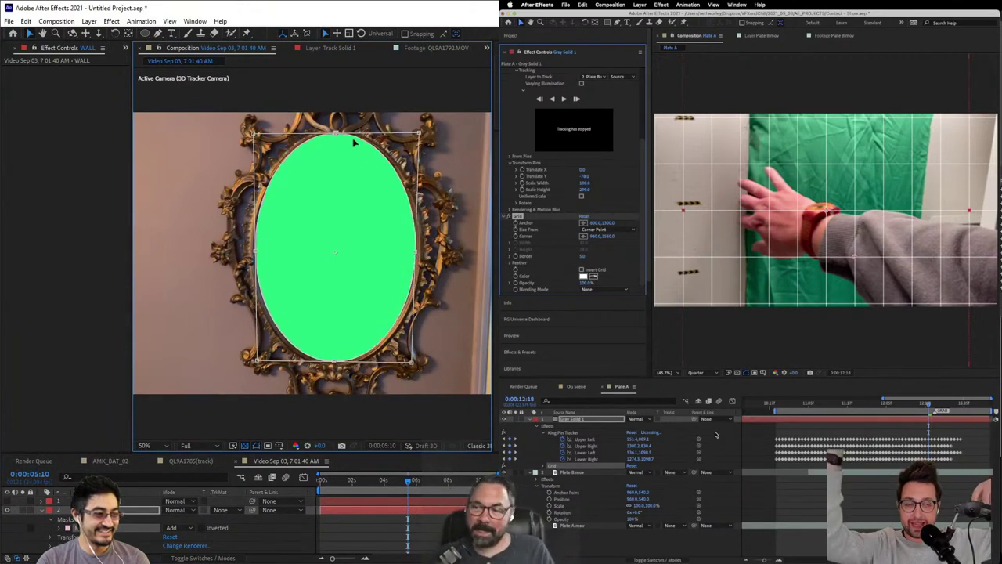
left_click_drag(334, 133, 334, 139)
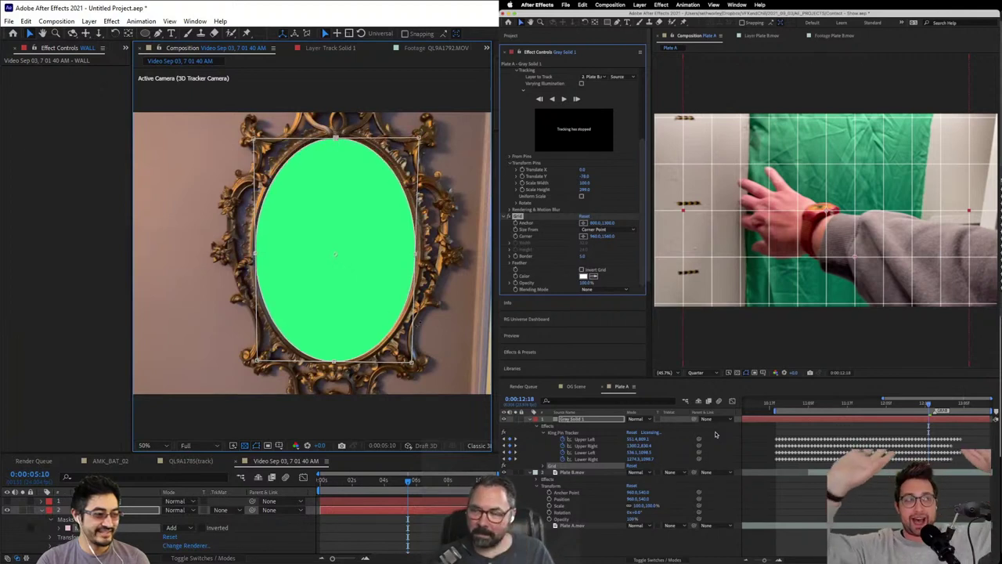
double_click(463, 318)
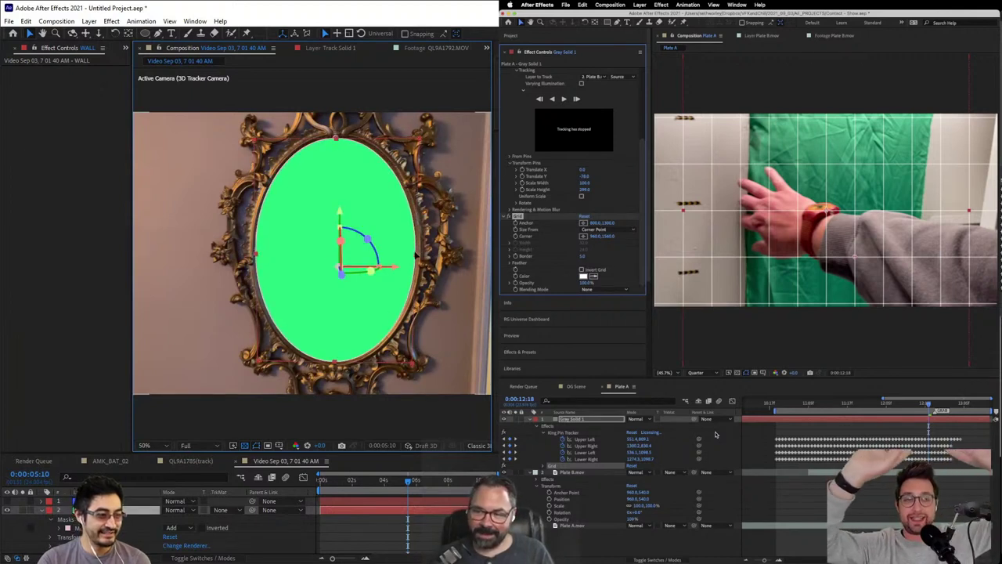
Step: Nudge the right side of the WALL mask outward to meet the mirror's rim, clear the selection and enlarge the timeline area
left_click(416, 254)
key("Right")
key("Right")
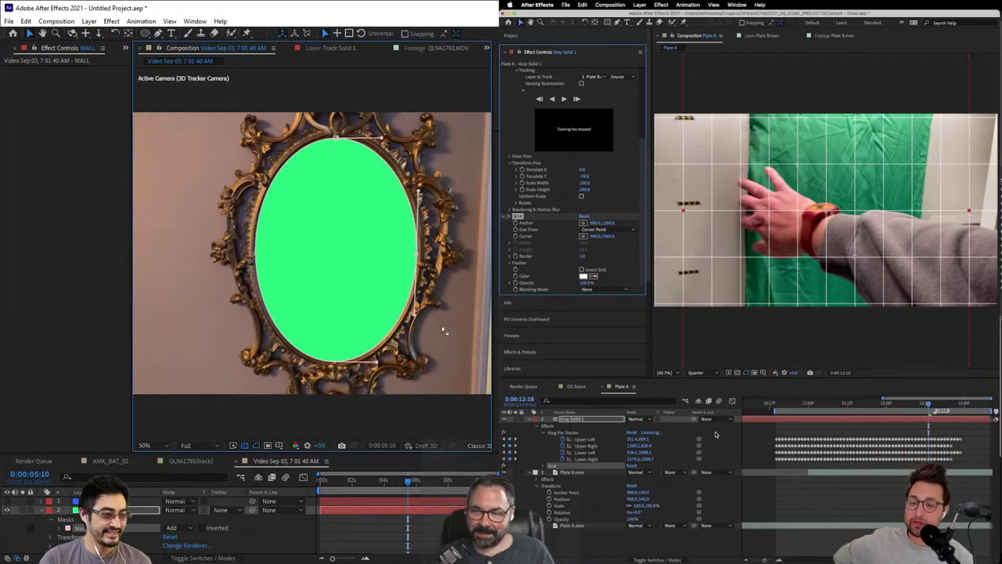
left_click(441, 328)
left_click(342, 373)
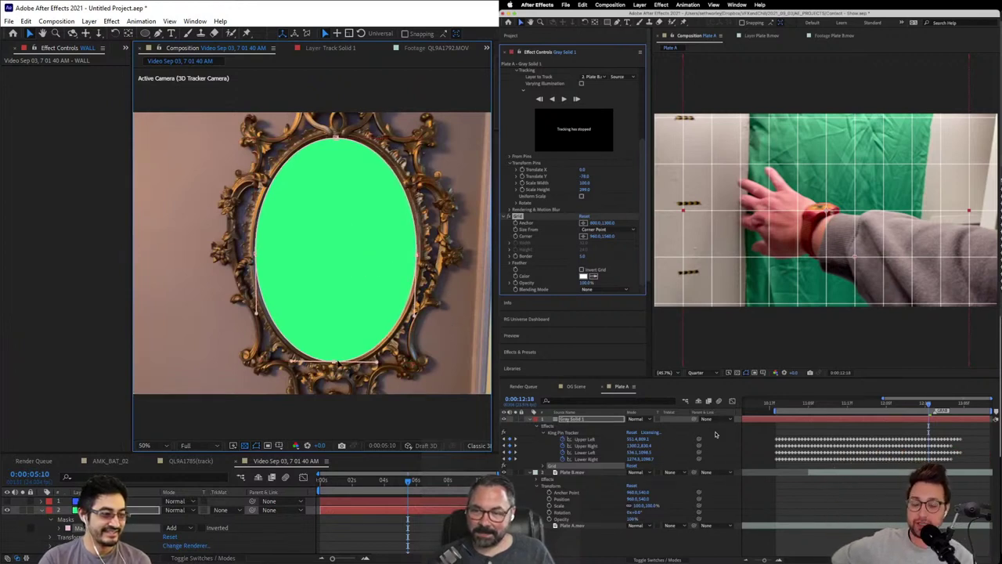
left_click(283, 535)
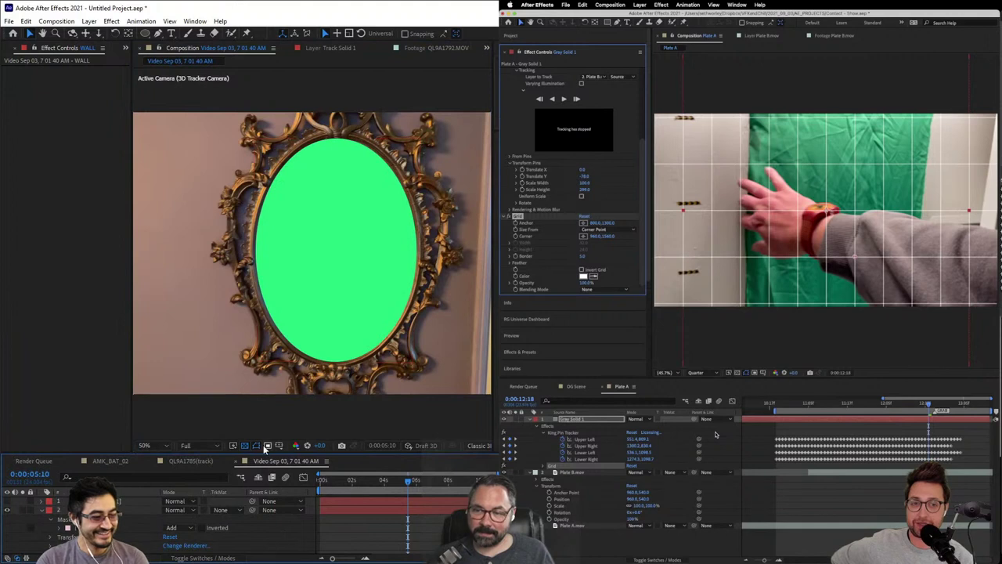
left_click_drag(262, 454, 255, 423)
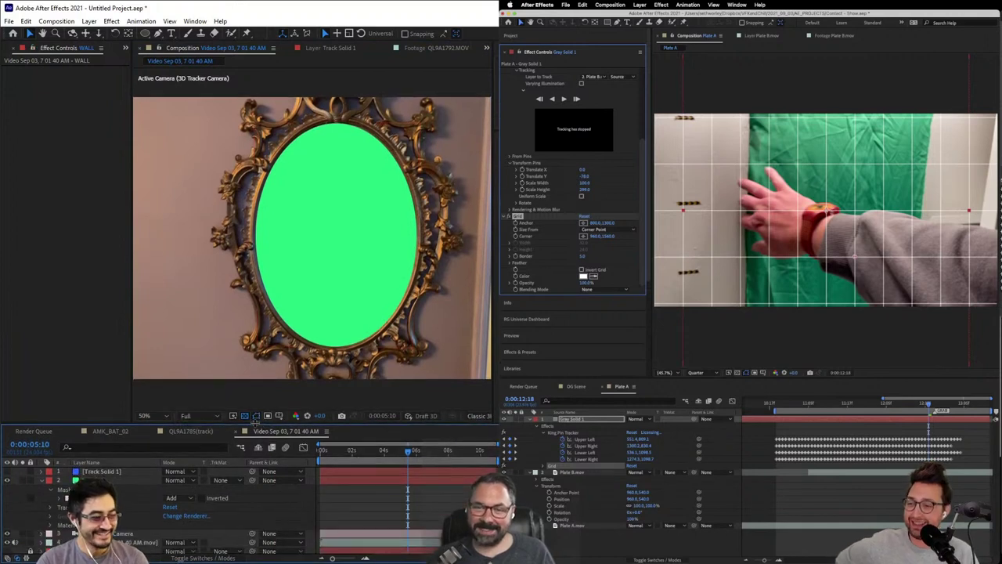
Step: Set the WALL mask's feather to 3 pixels, and move Plate A's time to 0:00:12:19
left_click(125, 480)
key("f")
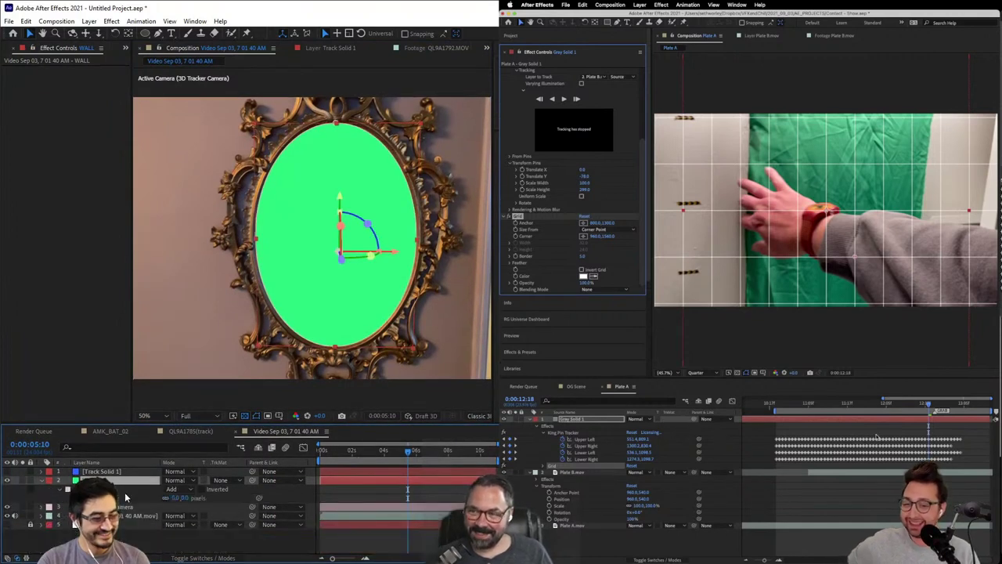
left_click(185, 498)
mouse_move(929, 405)
left_mouse_down()
mouse_move(919, 406)
mouse_move(931, 406)
left_mouse_up()
type("3")
left_click(186, 546)
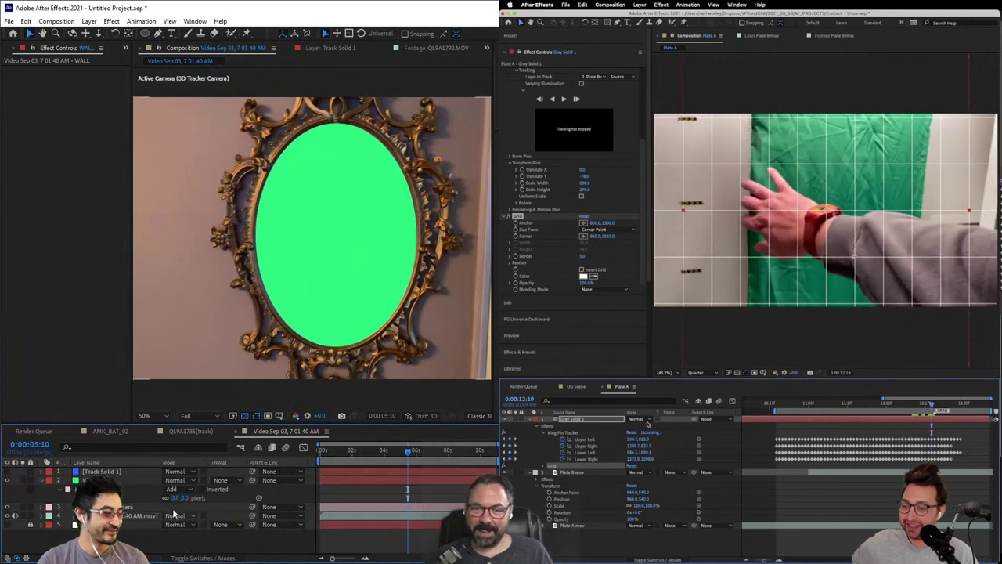
Step: Start keyframing the WALL mask's path at 0:00:05:10 and go to 0:00:01:19, and place Grid above King Pin Tracker on Plate A's gray solid
left_click(110, 480)
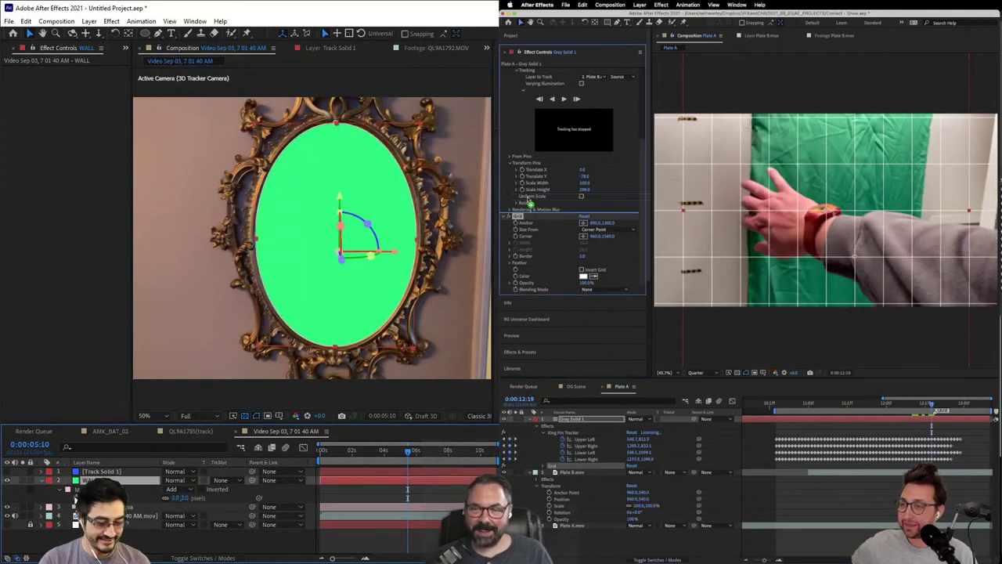
left_click_drag(534, 329, 529, 72)
key("m")
left_click(77, 498)
scroll(530, 72, "up", 3)
left_click_drag(385, 449, 349, 461)
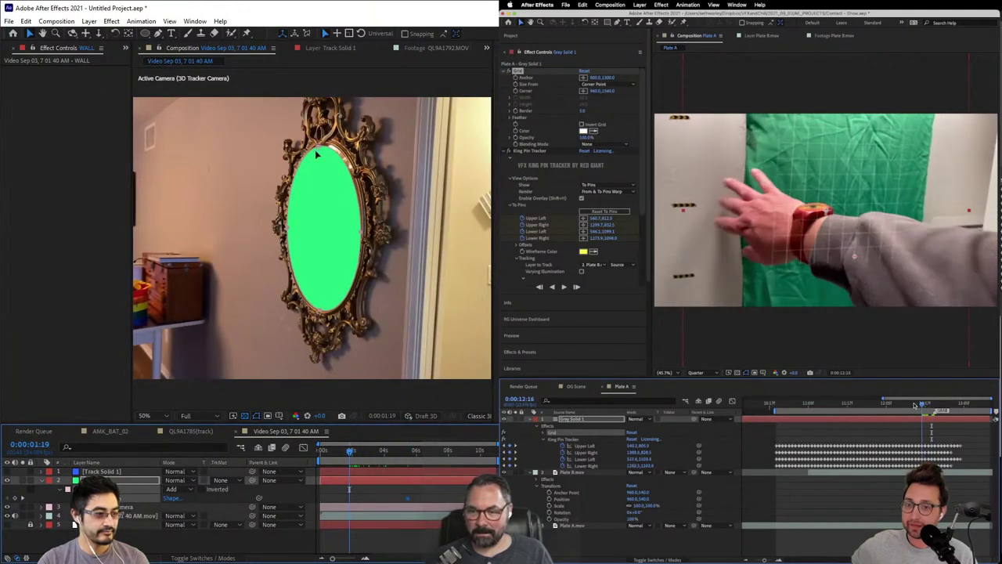
Step: At 0:00:01:19, refit the WALL solid's mask to the mirror's inner rim around the oval
scroll(315, 150, "up", 5)
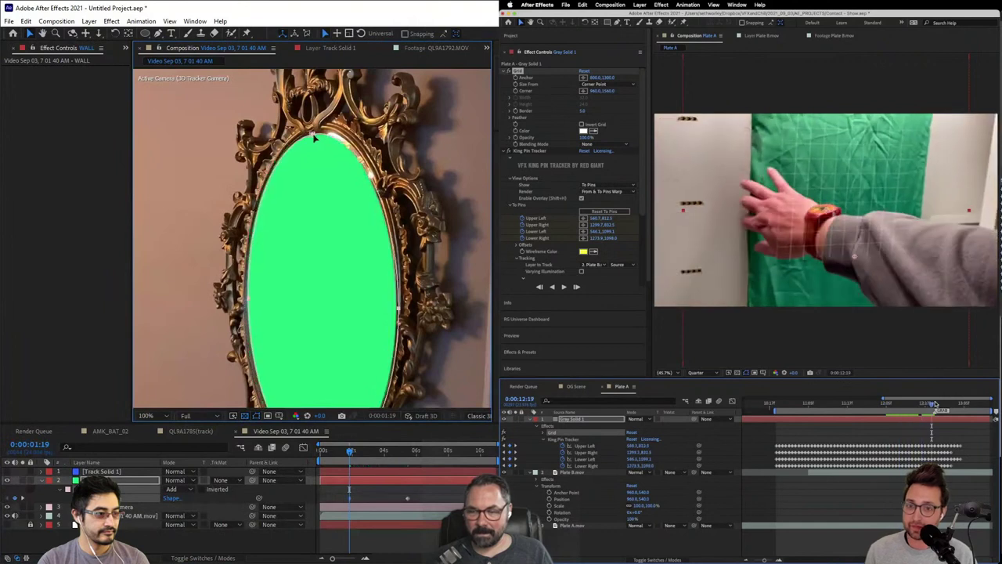
left_click(335, 163)
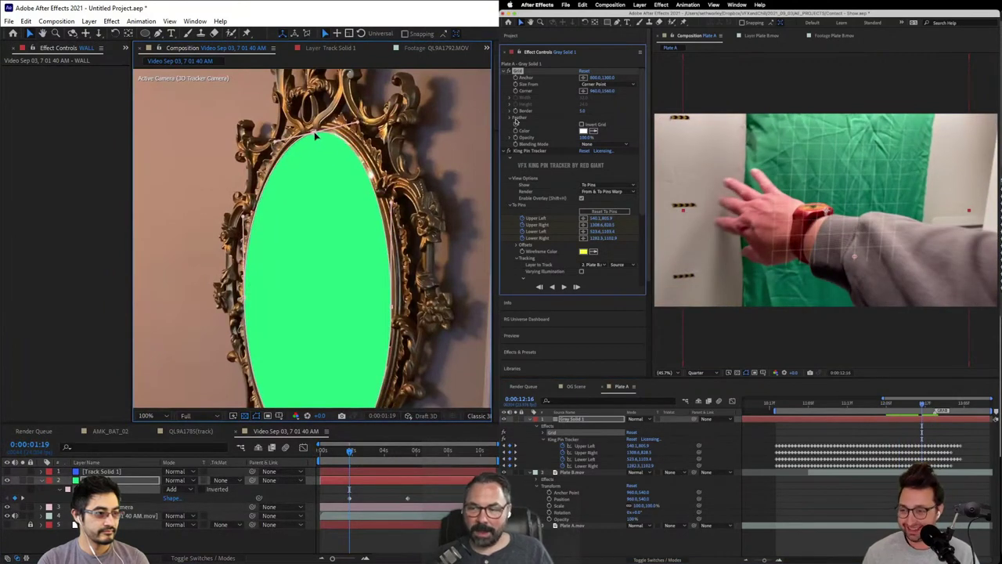
scroll(536, 151, "down", 10)
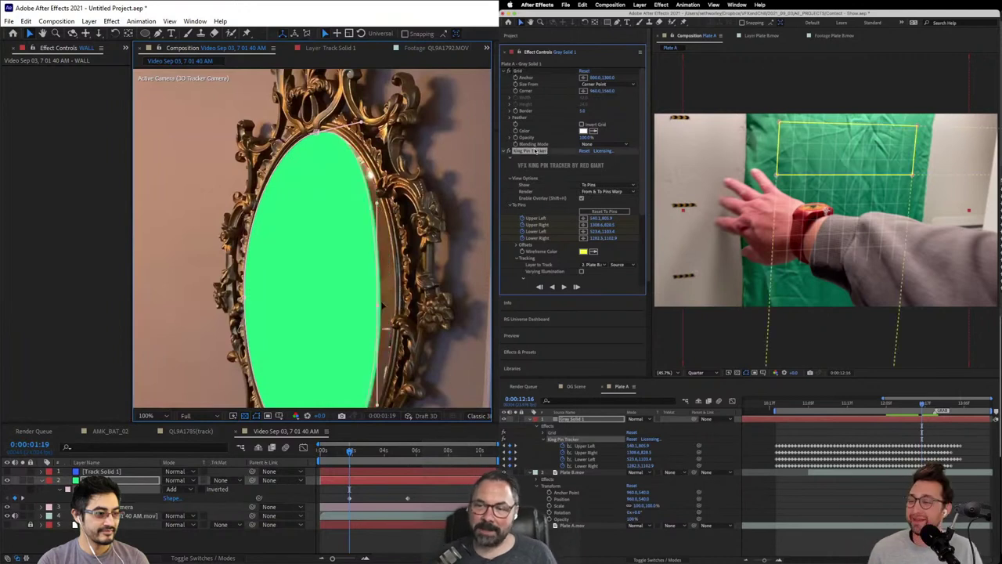
scroll(535, 151, "up", 6)
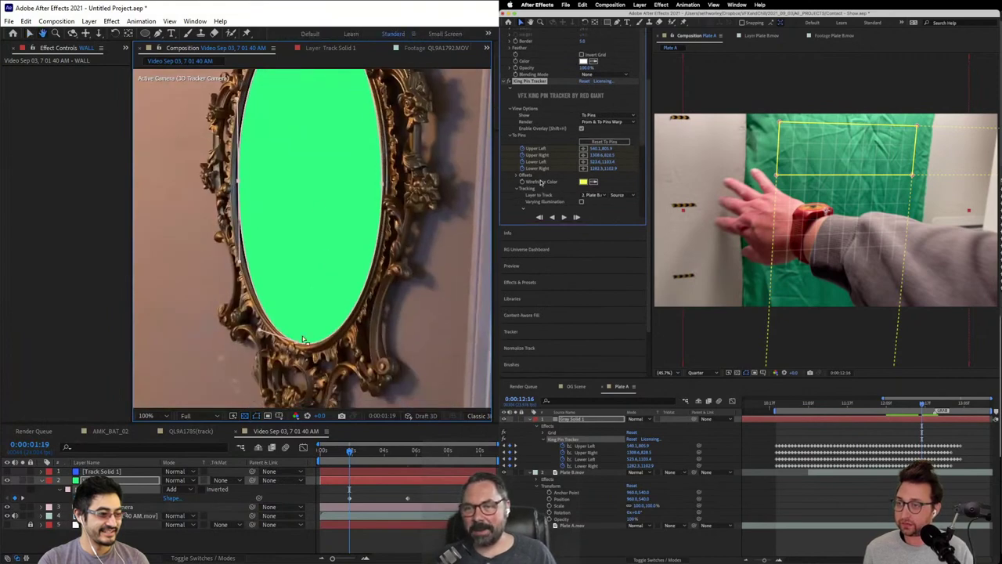
scroll(511, 152, "up", 3)
Step: Compare the grid with King Pin Tracker off and on, and set Plate A's preview resolution to Full
left_click(508, 151)
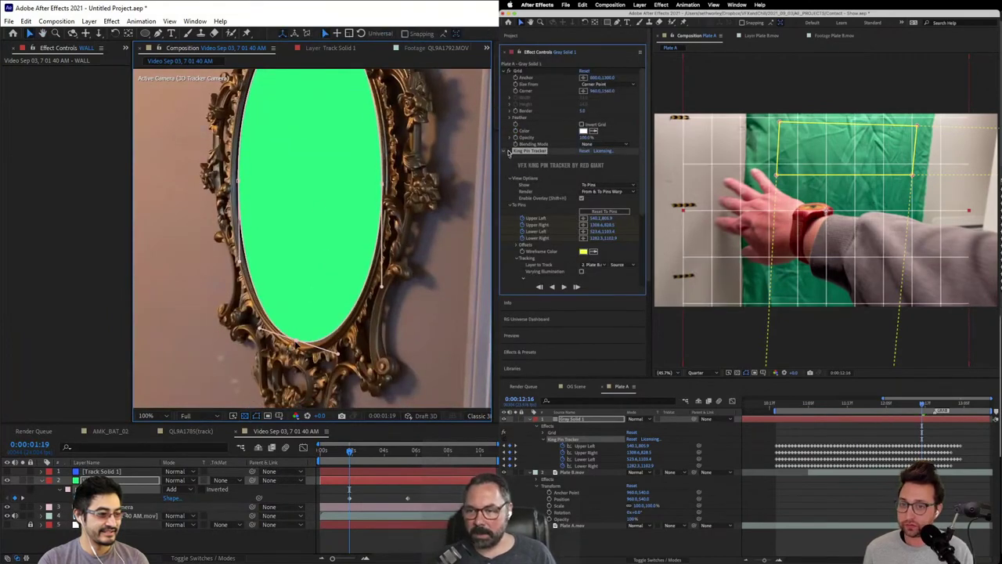
left_click(508, 151)
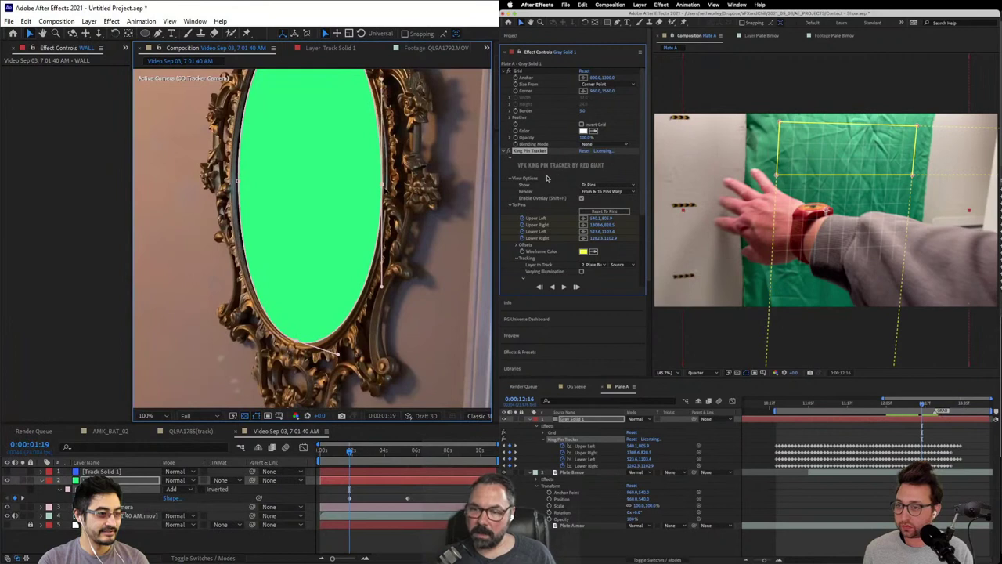
left_click(698, 373)
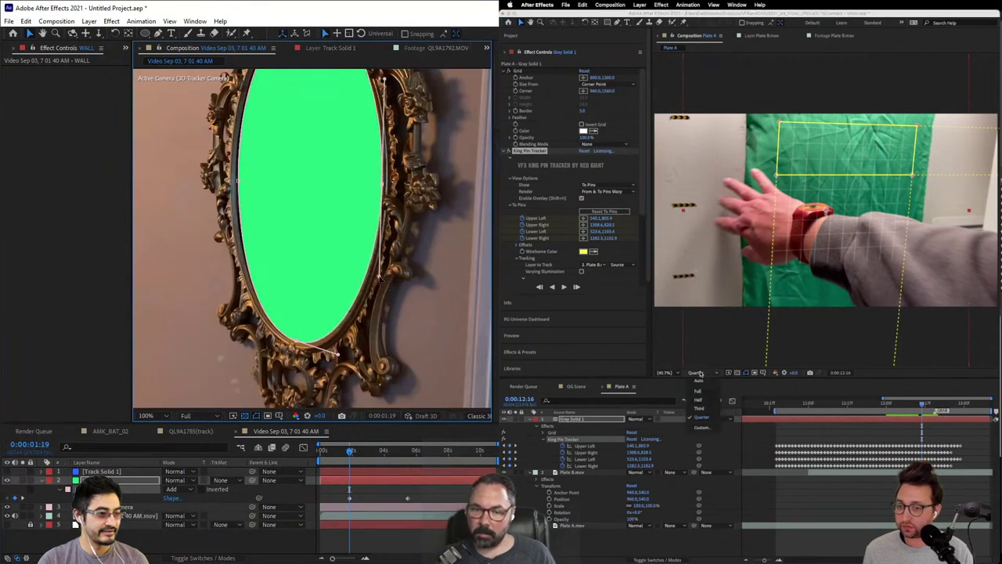
left_click(703, 391)
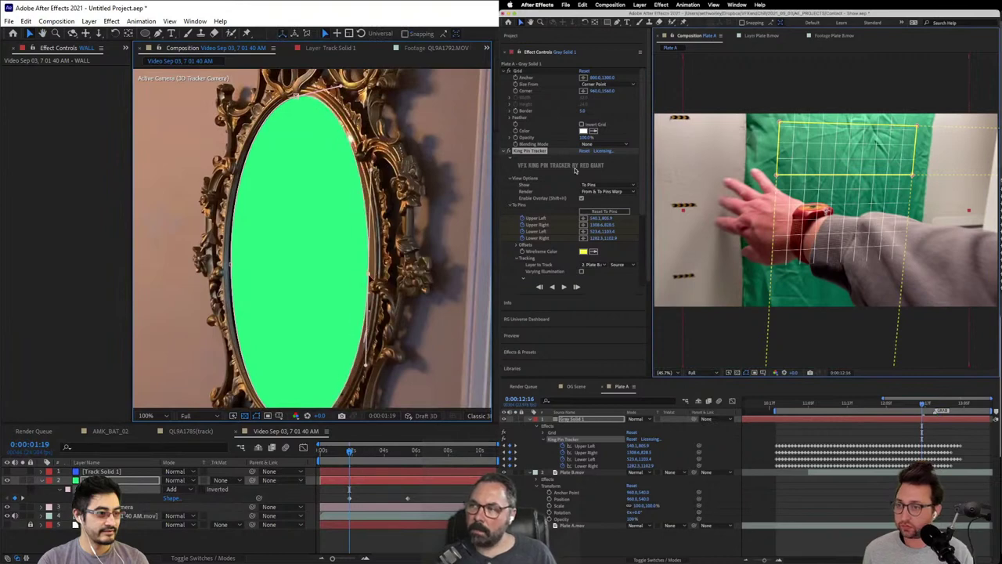
Step: Shift the tracked grid downward on Plate A with King Pin Tracker's Translate Y under Transform Pins
scroll(611, 227, "down", 10)
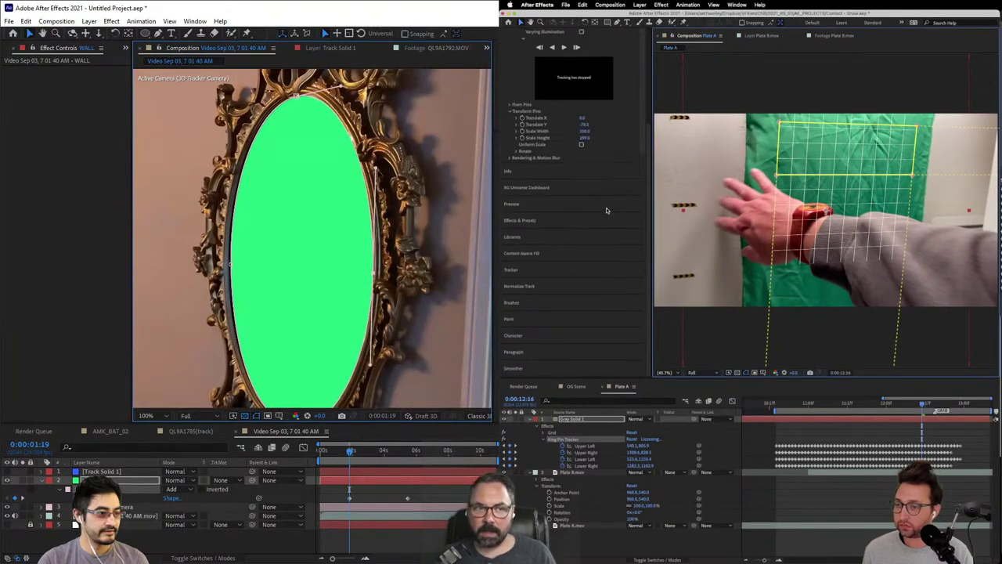
left_click(584, 125)
scroll(354, 252, "down", 1)
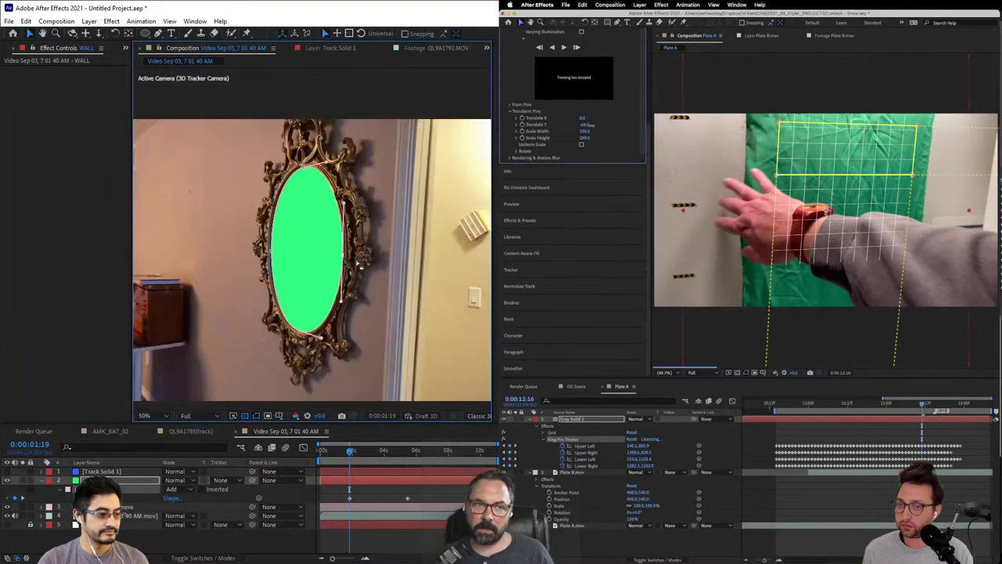
Step: At 0:00:08:05, nudge the WALL mask's top point five steps left and one step up to meet the mirror's rim
left_click(425, 452)
left_click_drag(432, 456, 452, 454)
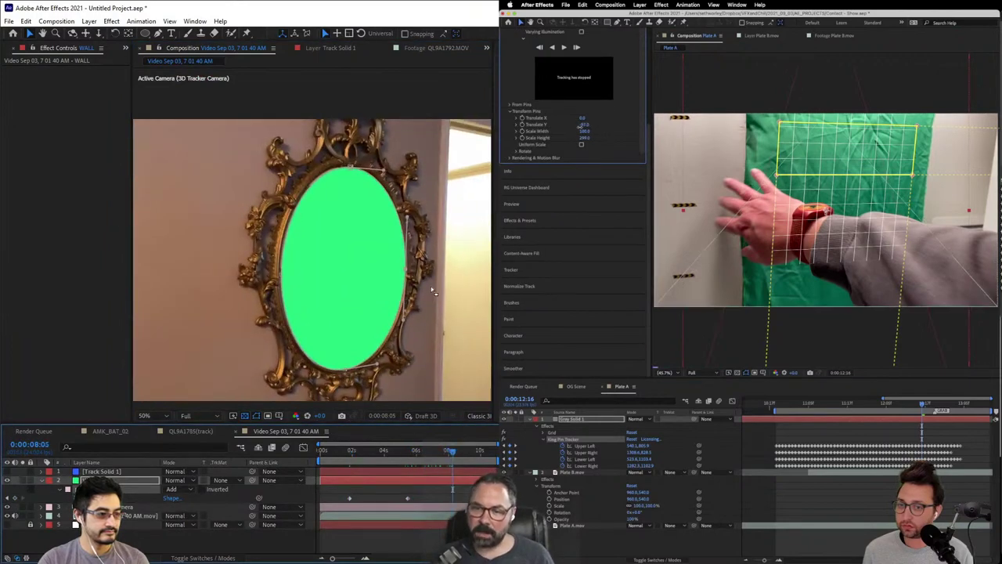
scroll(349, 169, "up", 2)
left_click(729, 373)
left_click_drag(349, 172, 332, 206)
left_click(740, 388)
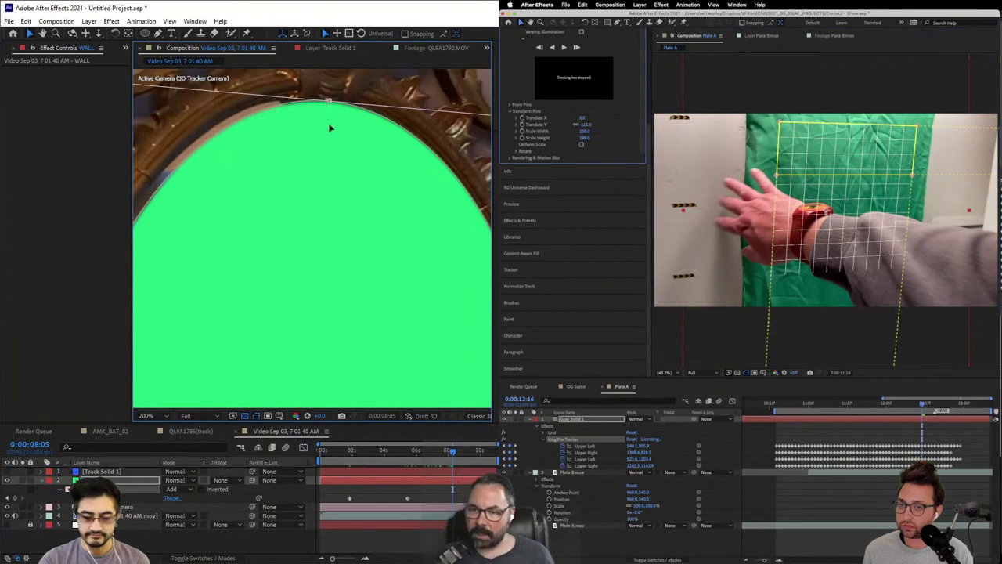
key("Left")
key("Left")
key("Left")
key("Left")
key("Left")
key("Up")
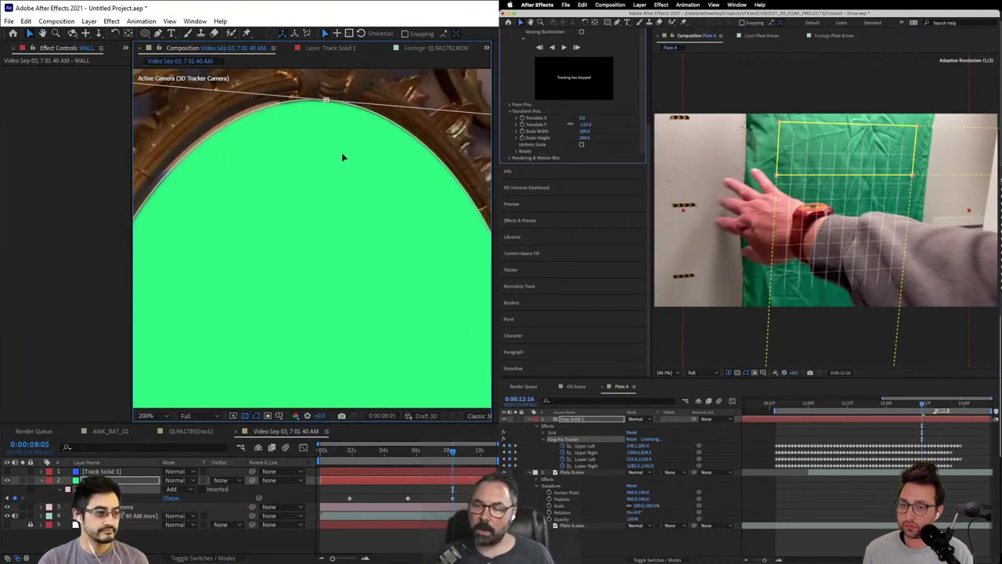
Step: At 0:00:08:05, adjust the WALL mask's bottom point and its curve handle to follow the mirror's lower rim, and collapse the To Pins settings
scroll(344, 185, "down", 2)
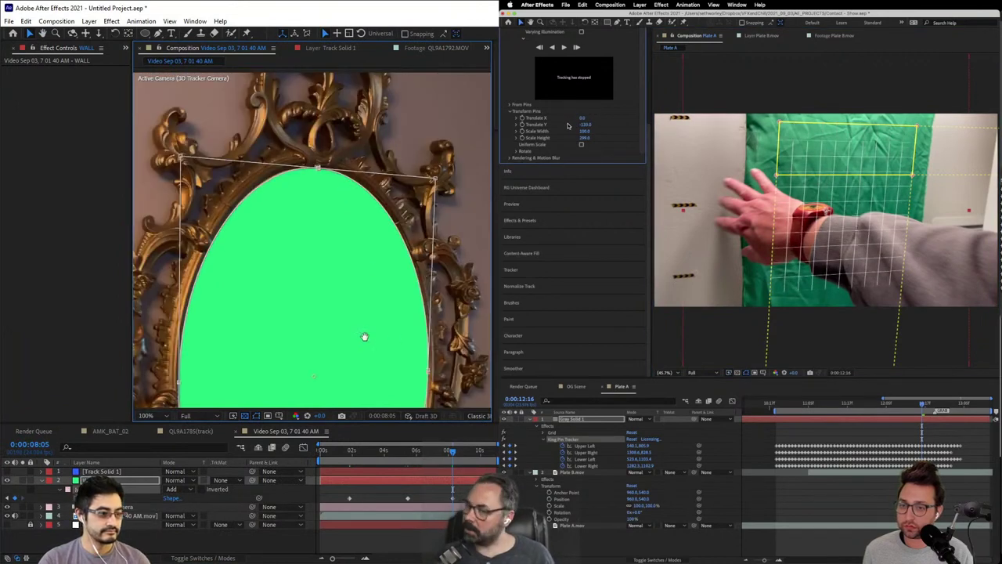
left_click_drag(365, 337, 325, 238)
key("Escape")
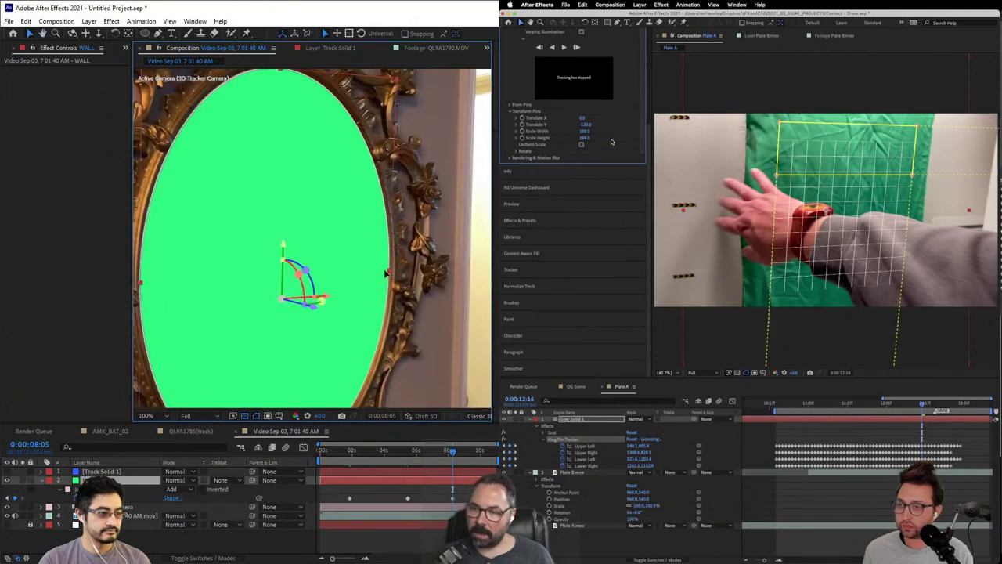
left_click_drag(387, 271, 417, 138)
left_click_drag(301, 335, 296, 337)
scroll(534, 119, "up", 5)
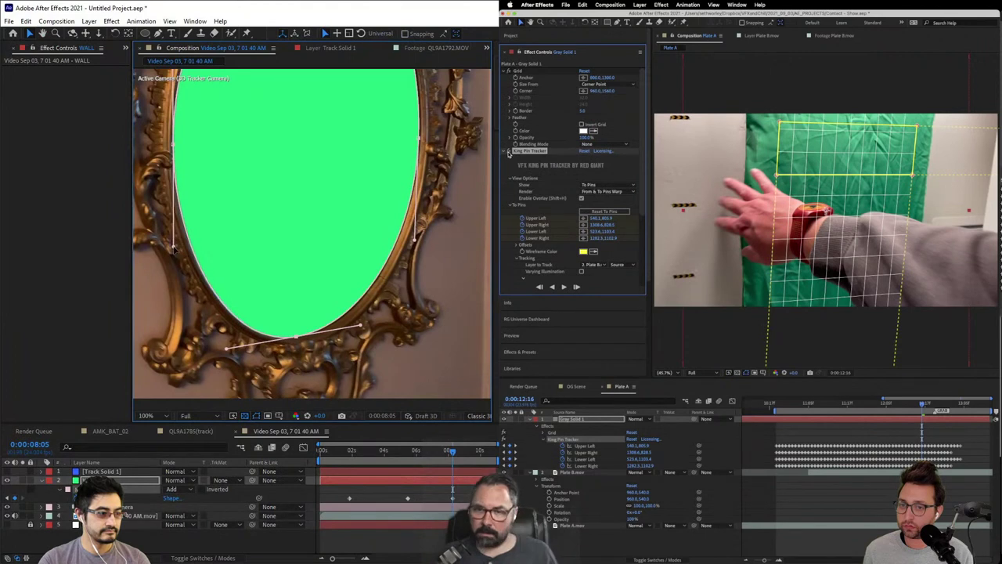
mouse_move(226, 348)
left_mouse_down()
mouse_move(236, 339)
mouse_move(227, 339)
left_mouse_up()
left_click(510, 205)
left_click_drag(296, 338, 294, 334)
Step: Set King Pin Tracker's Scale Height to 452 and increase its Scale Width, and refit the WALL mask's right and top edges at 0:00:10:14
scroll(300, 320, "down", 2)
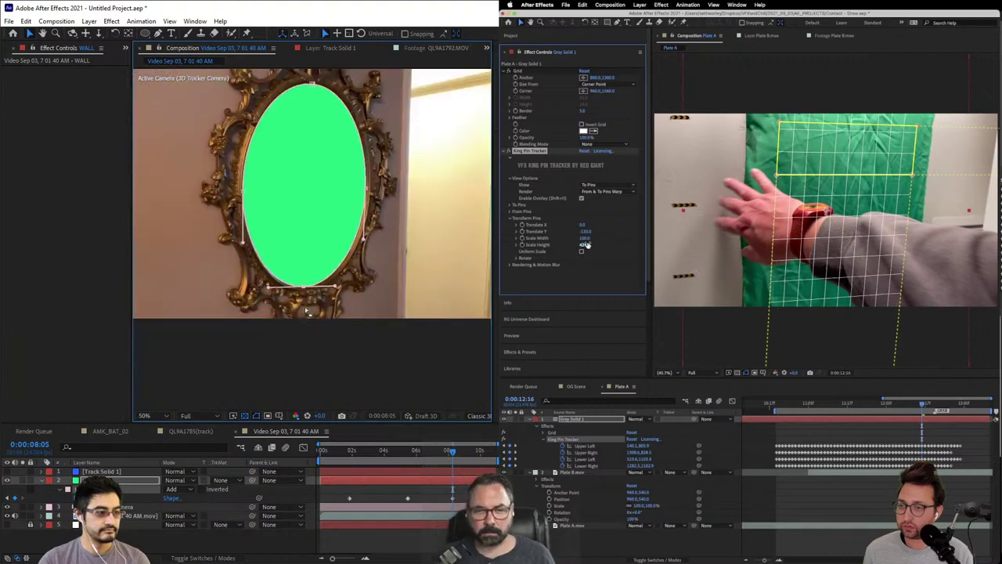
scroll(357, 290, "up", 2)
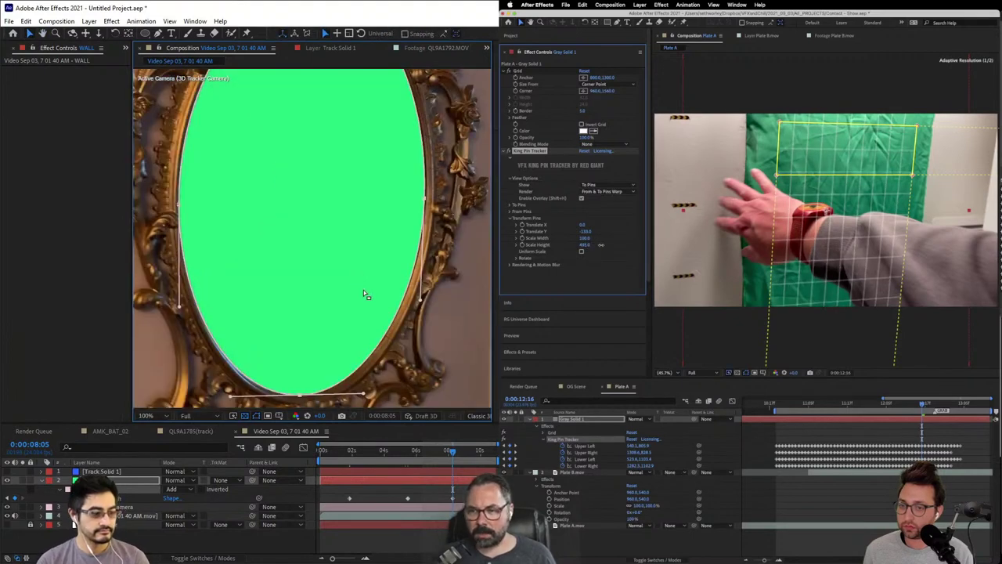
left_click_drag(583, 238, 594, 239)
left_click(489, 451)
left_click_drag(428, 190, 431, 190)
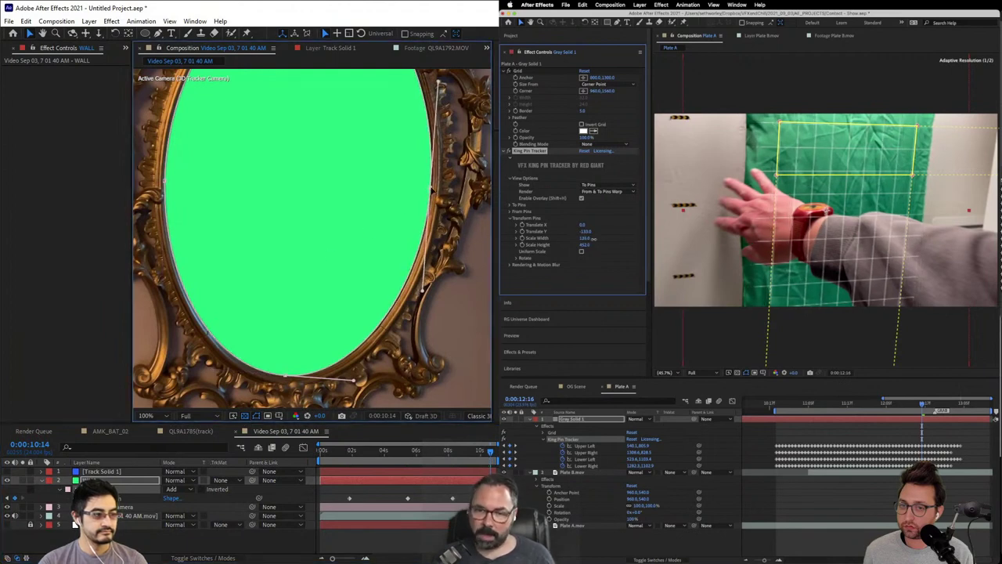
left_click_drag(595, 238, 597, 239)
left_click_drag(313, 172, 297, 230)
left_click_drag(598, 239, 608, 239)
left_click_drag(298, 230, 280, 310)
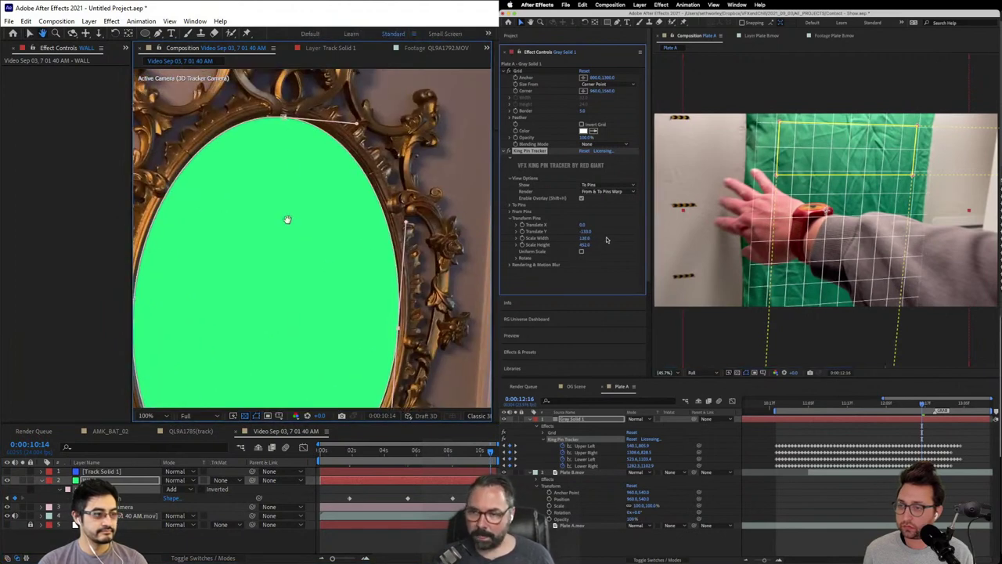
left_click(282, 116)
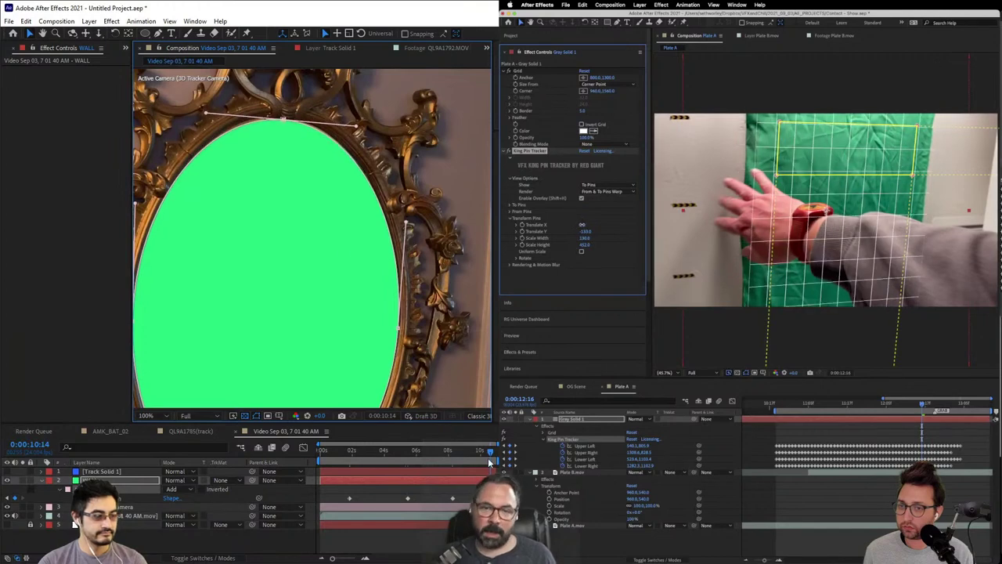
Step: Return to the composition's start, duplicate the mirror video layer and place the copy directly beneath the WALL solid
key("Home")
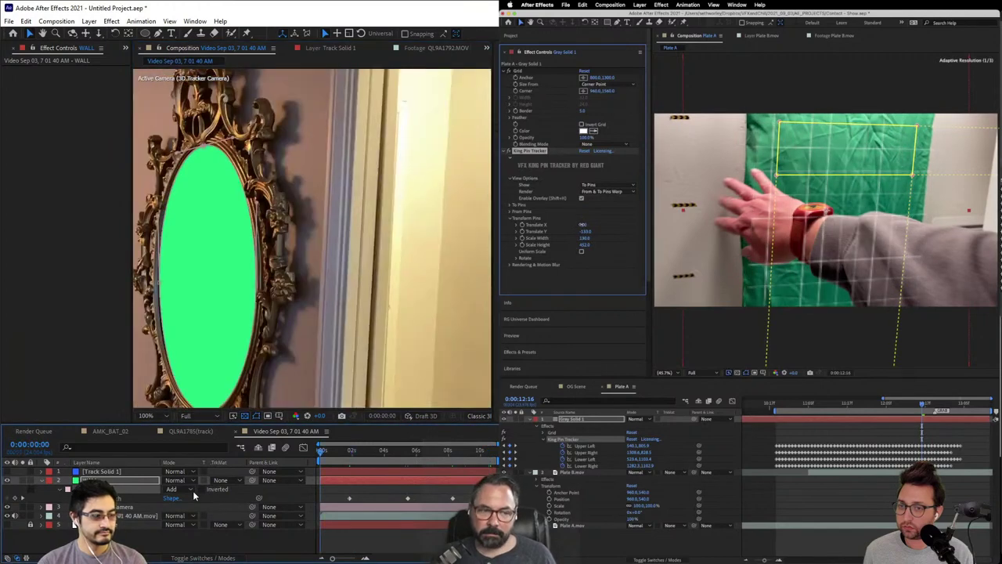
left_click(86, 515)
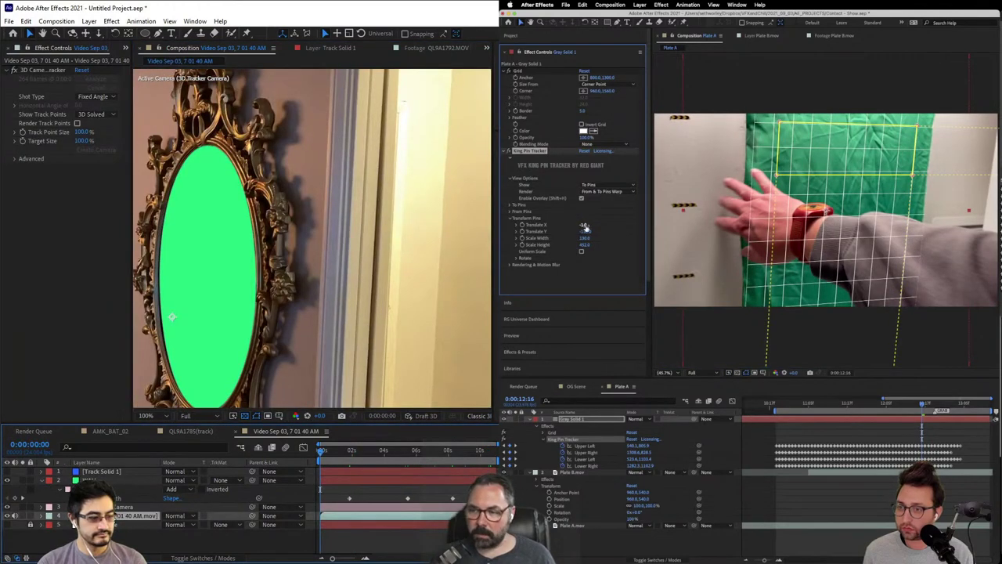
key("ctrl+d")
mouse_move(125, 515)
left_mouse_down()
mouse_move(125, 481)
mouse_move(124, 498)
left_mouse_up()
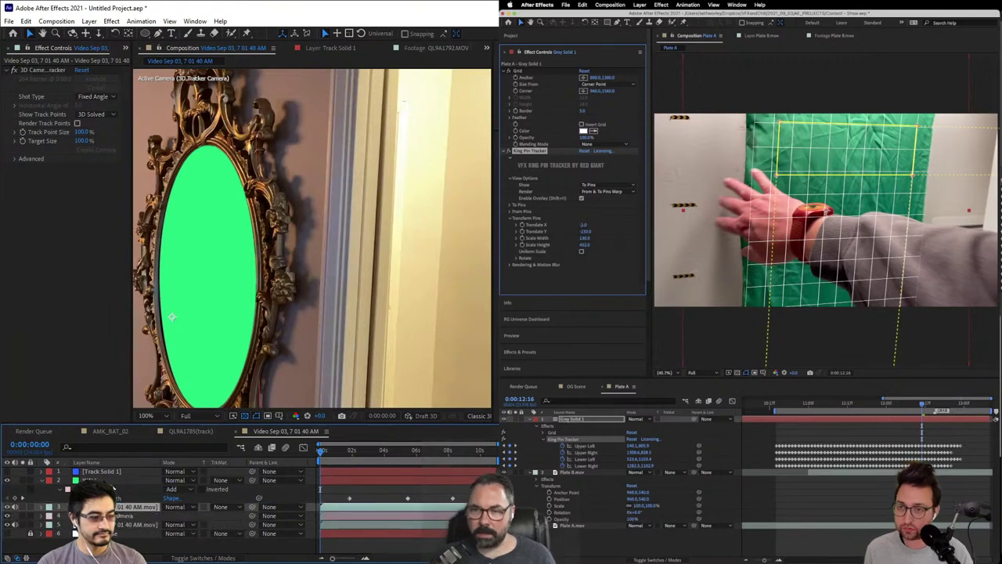
Step: Give the duplicated video an Alpha Inverted track matte from WALL, and set King Pin Tracker's Translate X to -3 on Plate A
left_click(117, 480)
left_click(209, 509)
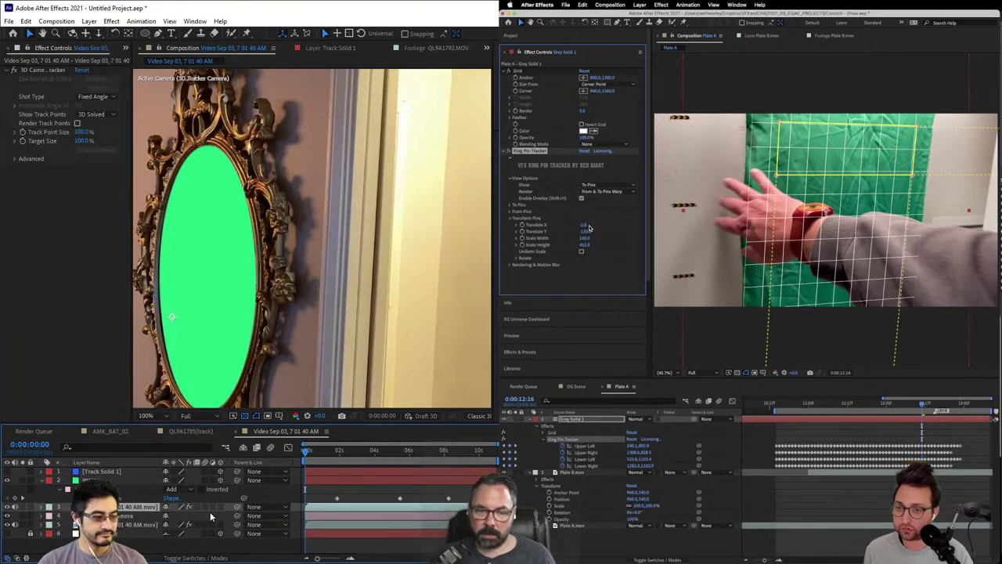
left_click(217, 512)
left_click(251, 475)
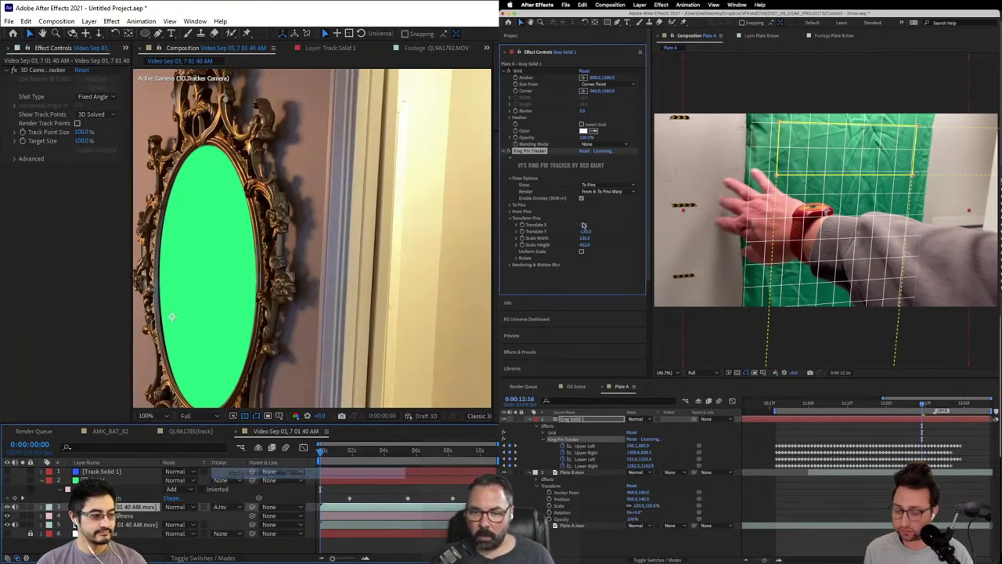
type("-3")
key("Return")
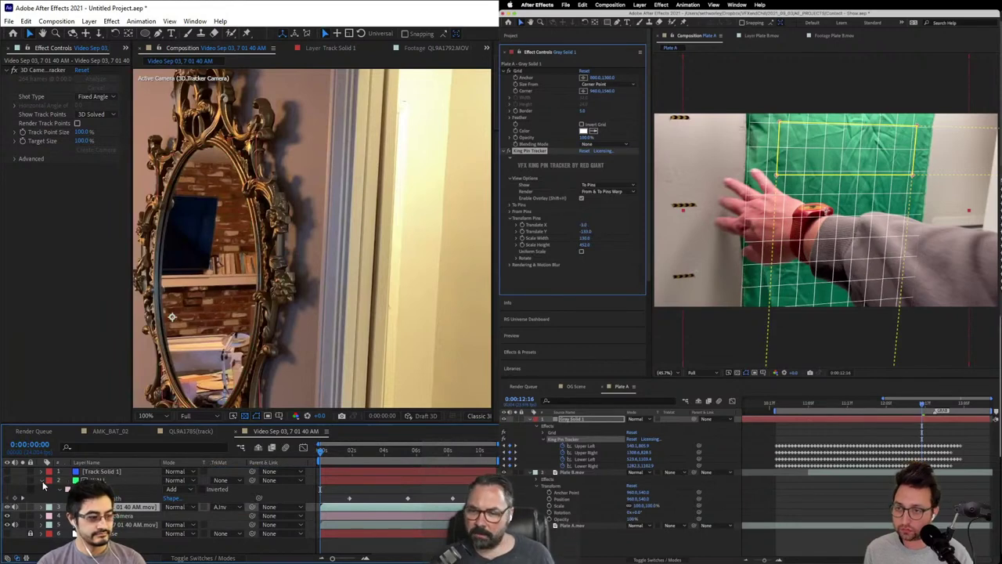
Step: Collapse WALL, move it with its matted video copy above Track Solid 1, and scrub to 0:00:04:02 to check the composite
left_click(43, 484)
left_click(104, 472)
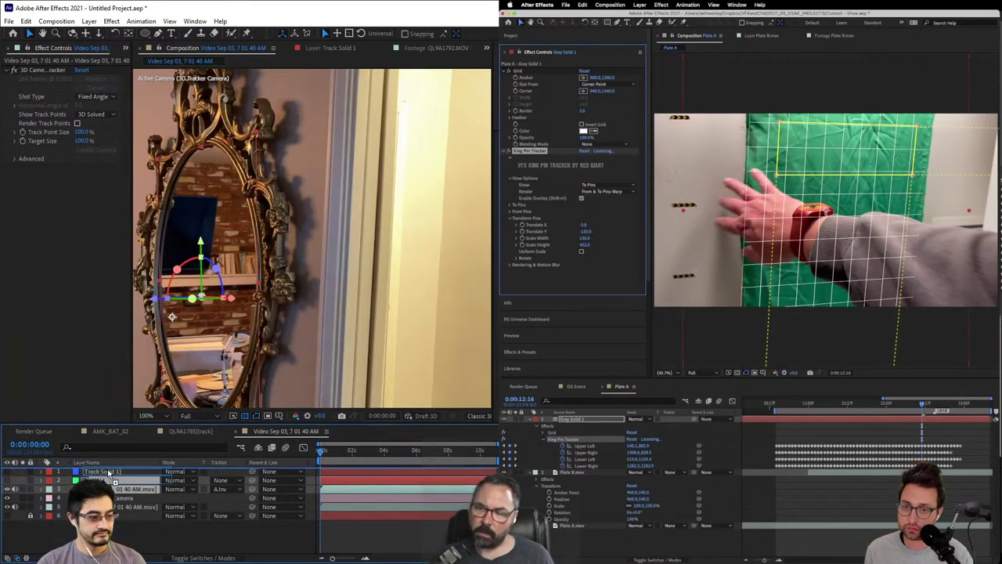
left_click_drag(107, 468, 109, 492)
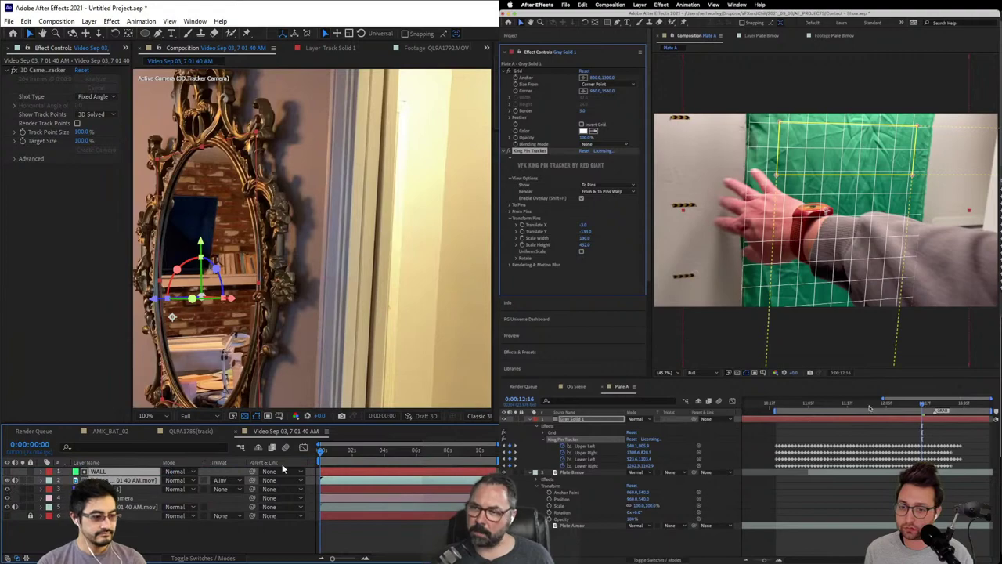
left_click_drag(321, 450, 385, 475)
scroll(378, 320, "down", 2)
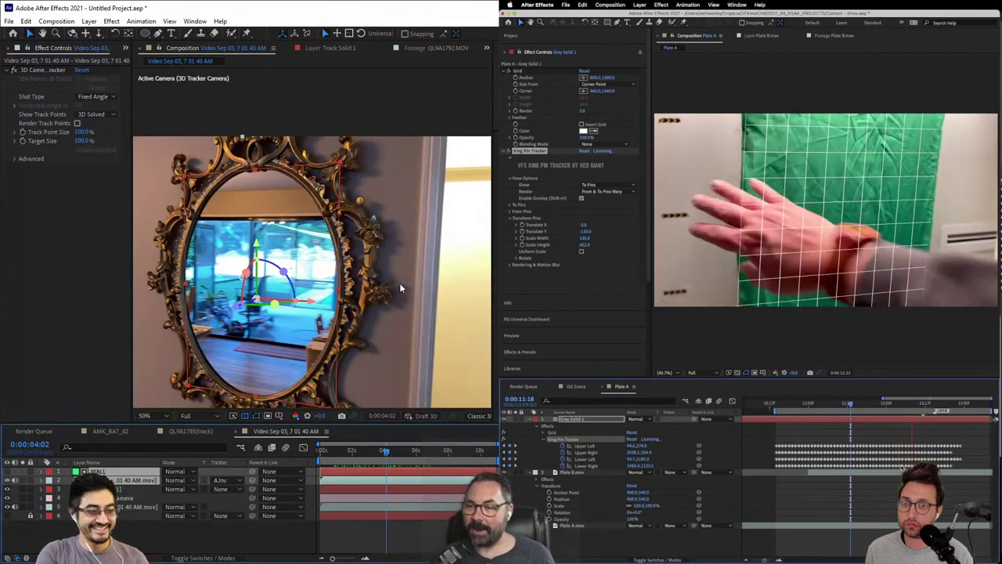
Step: Open the Save As dialog for the untitled project
key("ctrl+s")
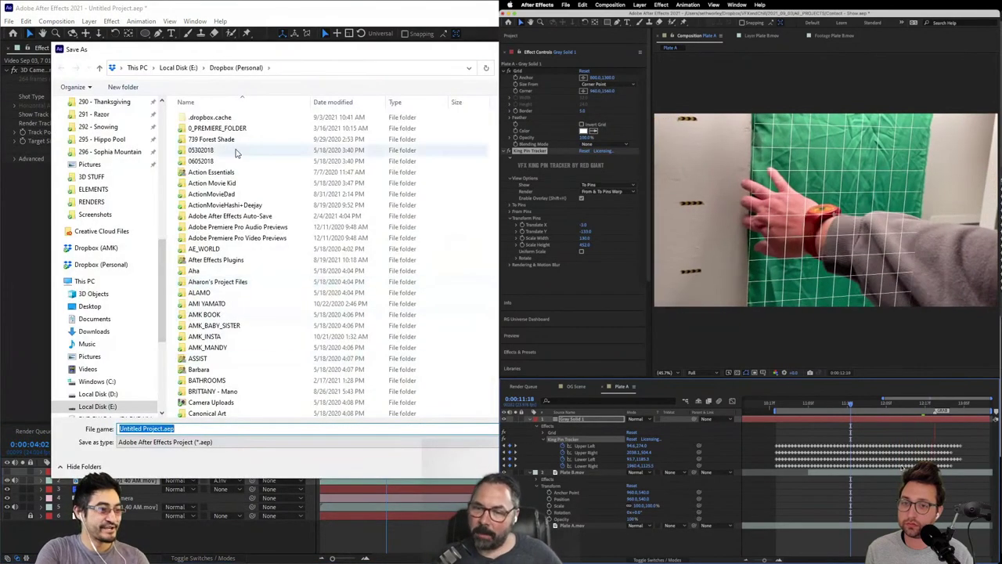
Step: Save the project as Mirror.aep in the AE_PROJECTS folder inside 00 - VFXwithFRIENDS\09-03-21
scroll(110, 258, "up", 10)
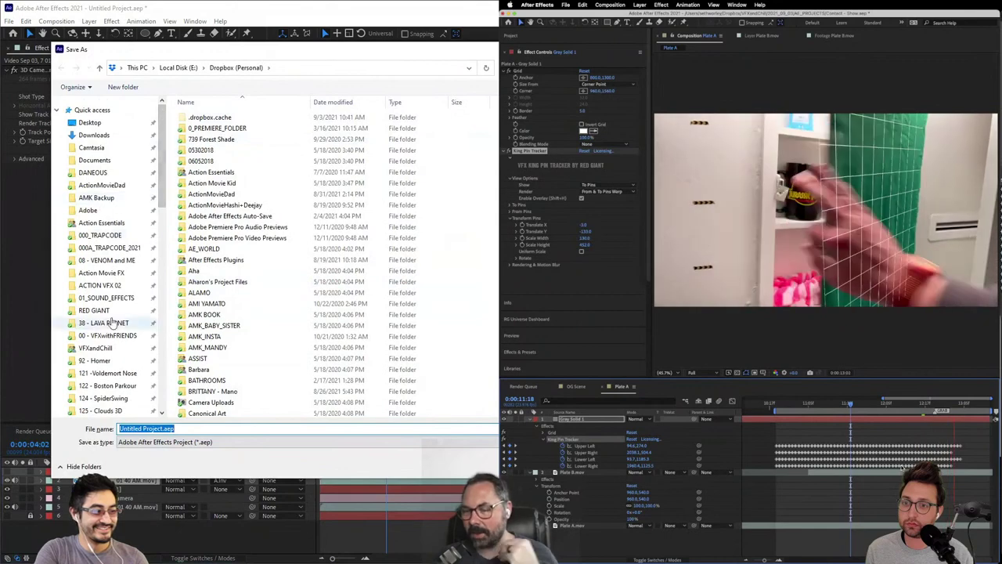
left_click(108, 335)
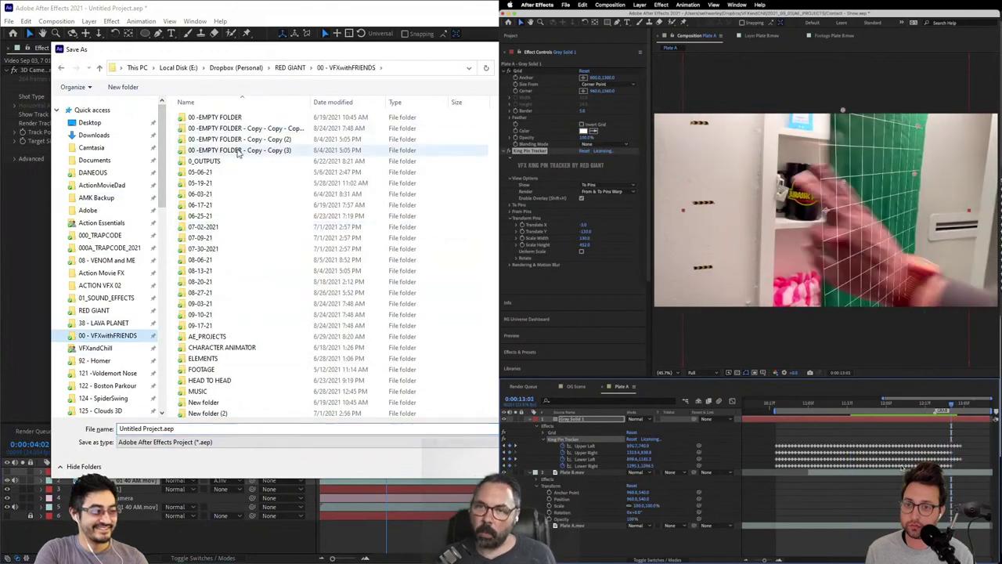
double_click(208, 304)
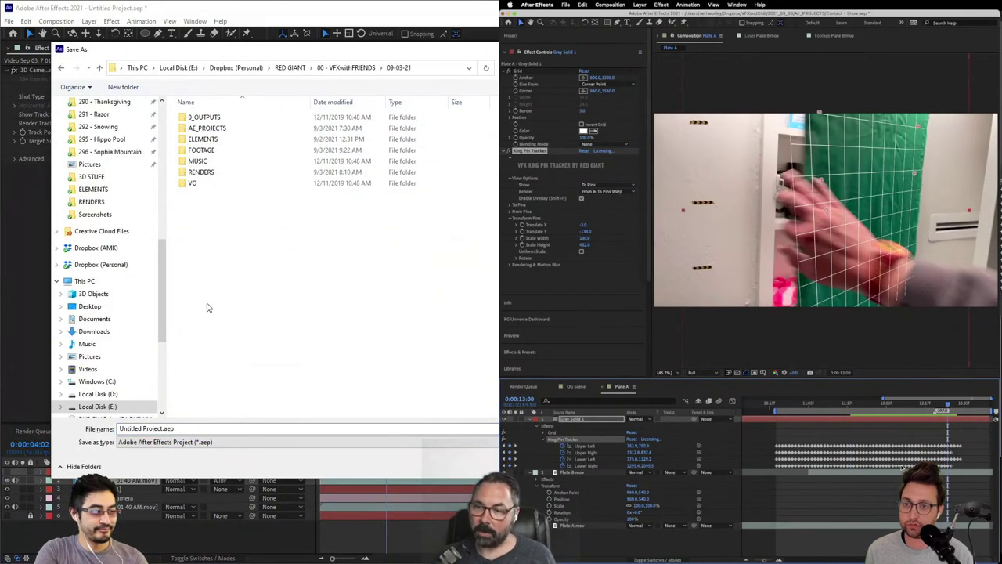
double_click(215, 127)
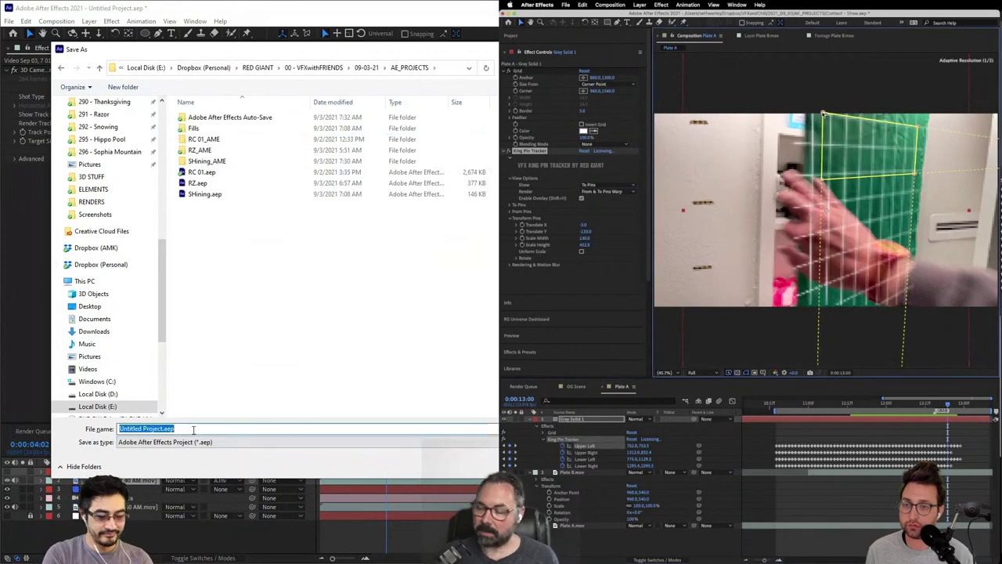
type("Mini")
type("or")
key("Return")
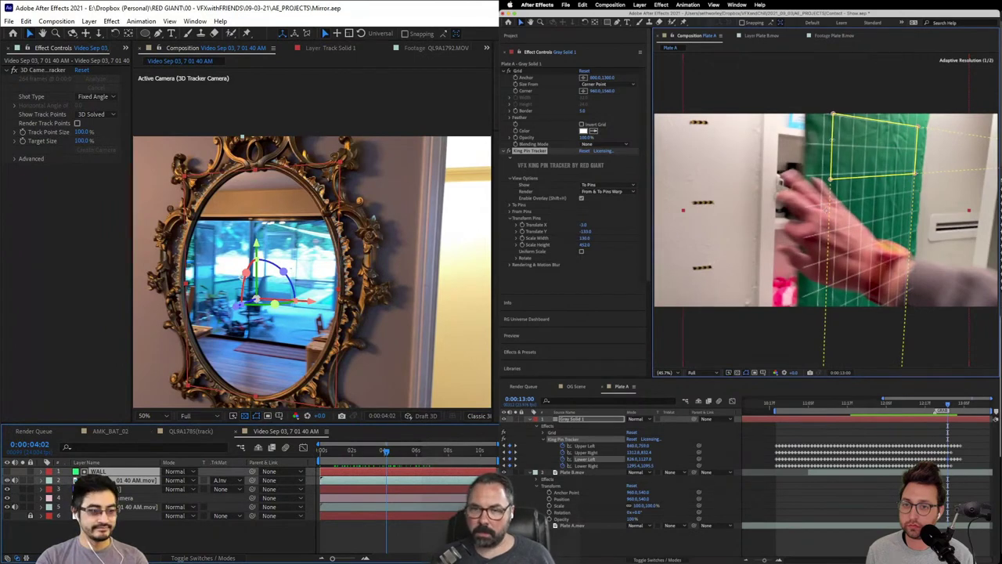
Step: Move the mirror composition's current time to 0:00:05:07
left_click(400, 450)
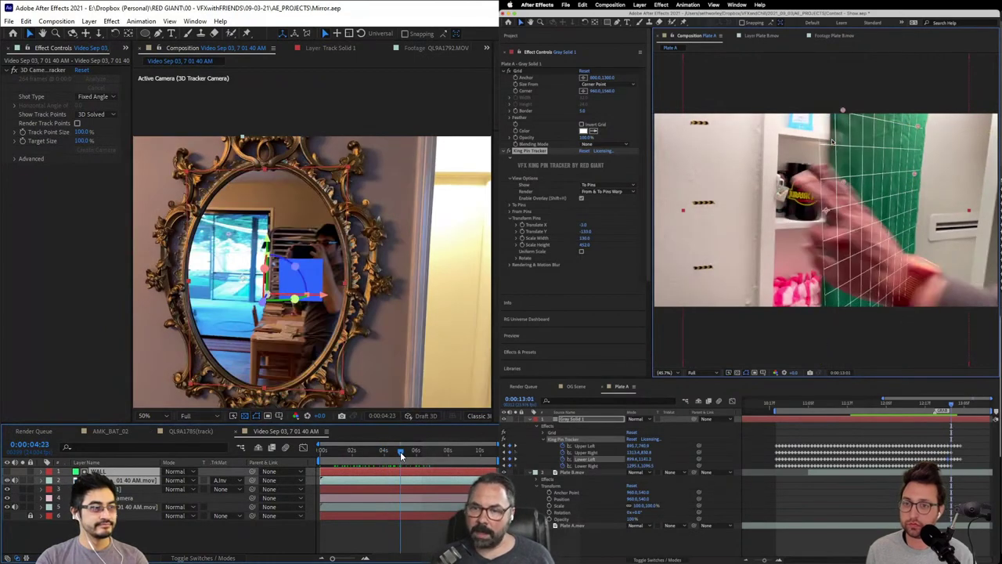
mouse_move(400, 450)
left_mouse_down()
mouse_move(397, 461)
mouse_move(405, 457)
left_mouse_up()
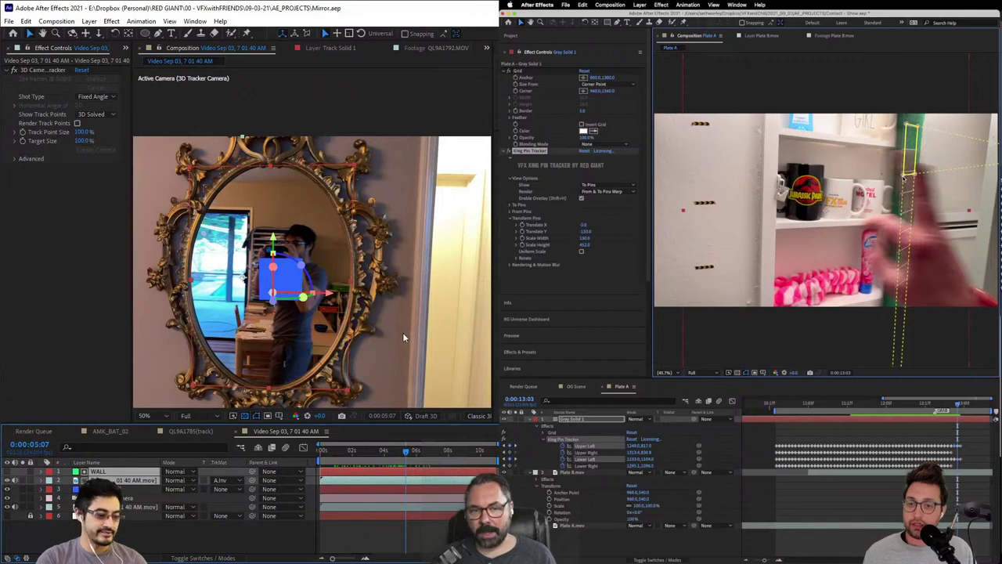
scroll(375, 333, "up", 3)
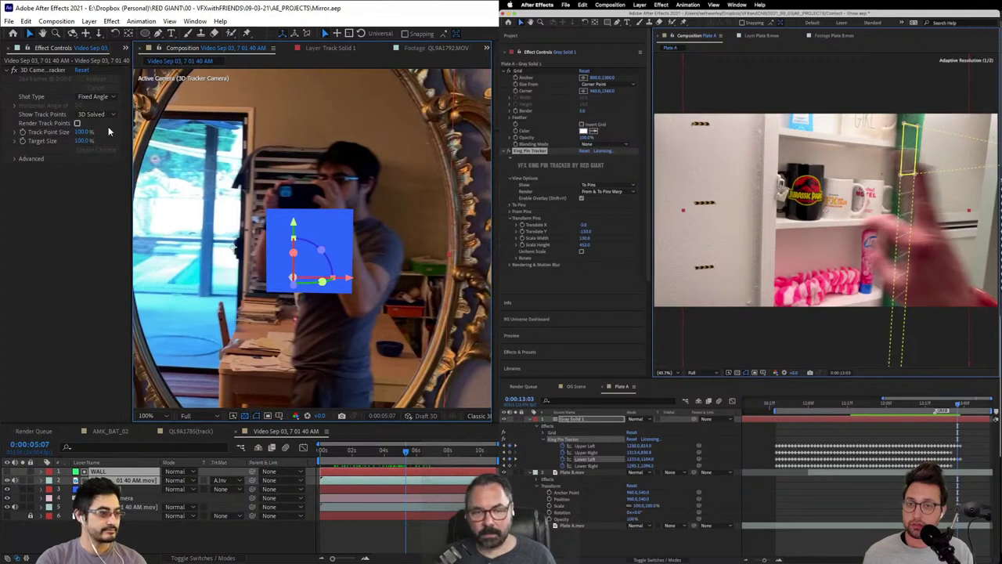
Step: Reduce the project to the Video Sep 03, 7 01 40 AM composition and the items it uses
left_click_drag(132, 130, 157, 131)
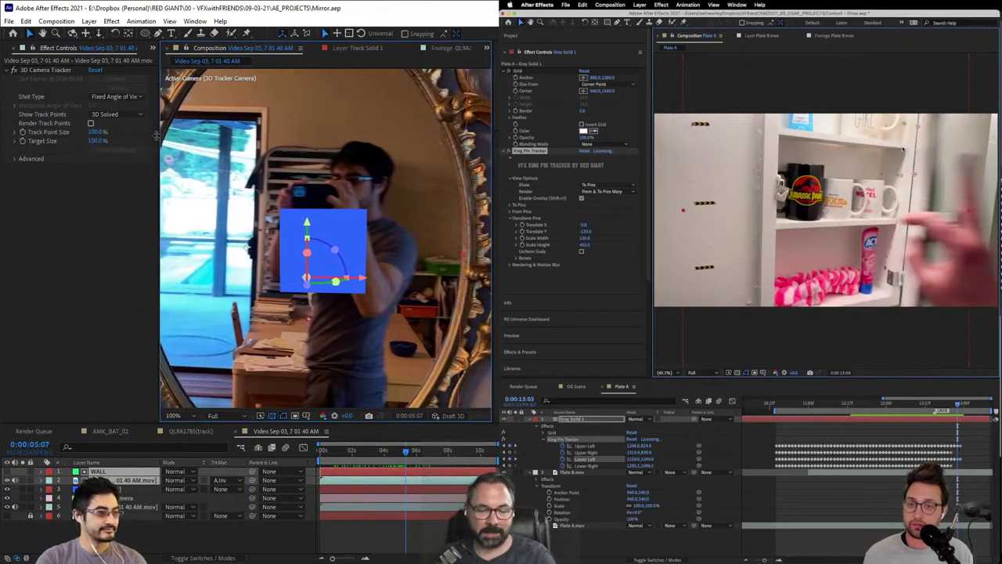
left_click(7, 49)
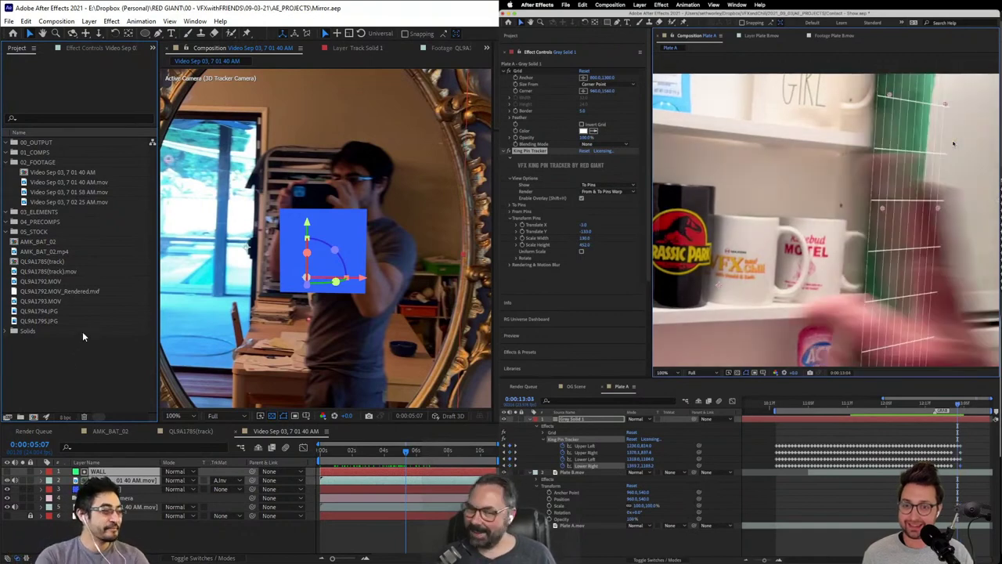
left_click(76, 318)
left_click(72, 302)
key("comma")
key("comma")
left_click(78, 377)
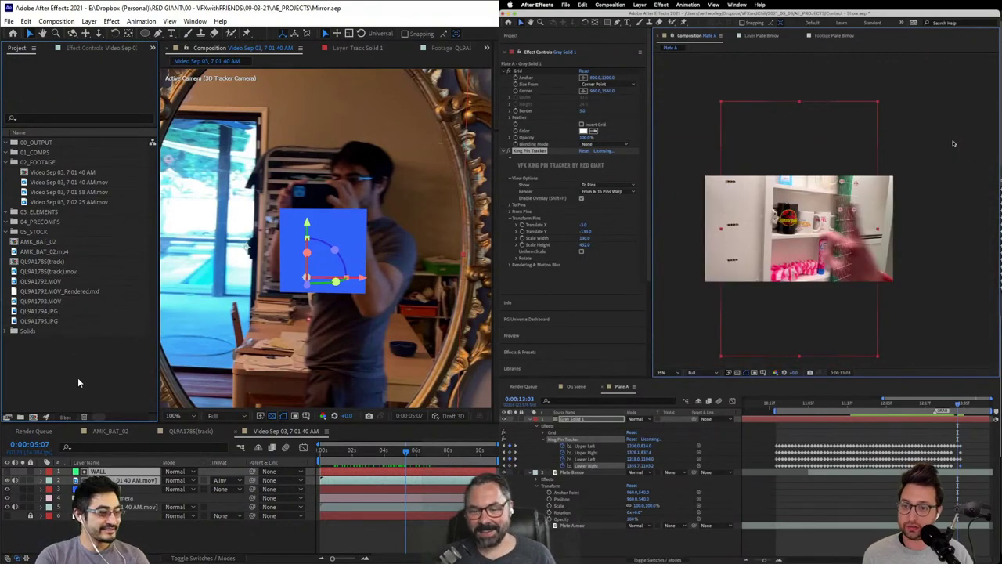
left_click(62, 172)
left_click(9, 20)
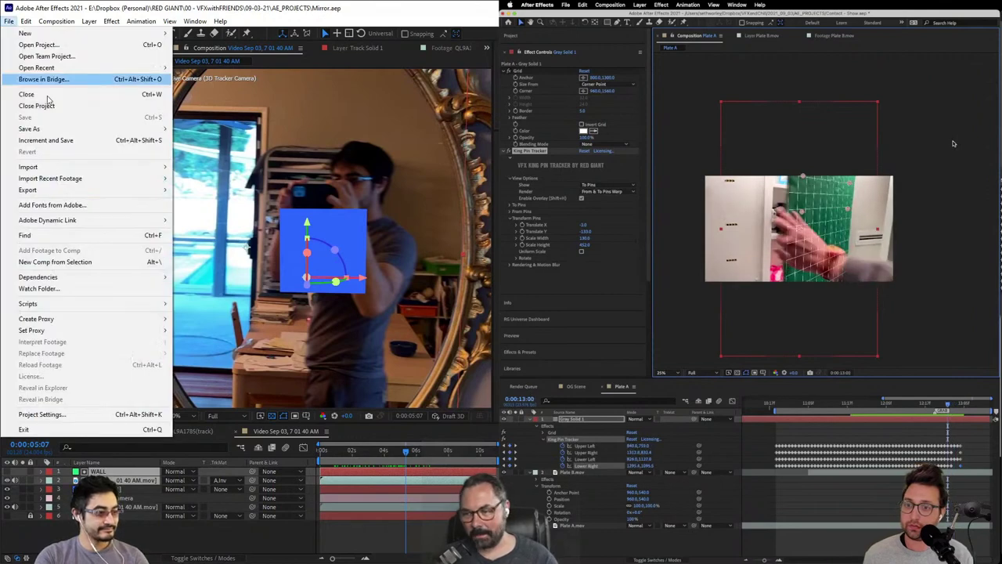
mouse_move(114, 287)
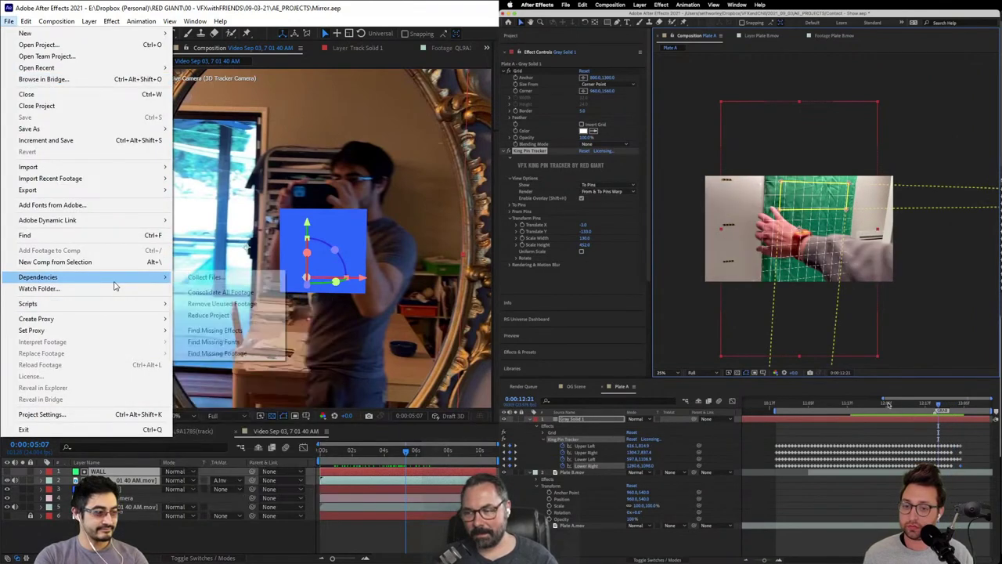
left_click_drag(888, 404, 861, 404)
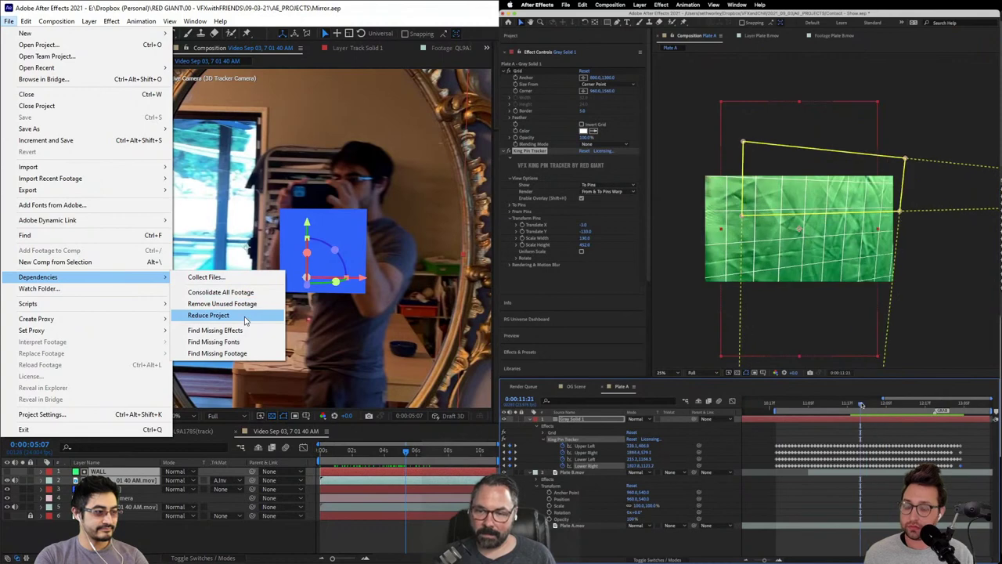
left_click(245, 318)
left_click(410, 311)
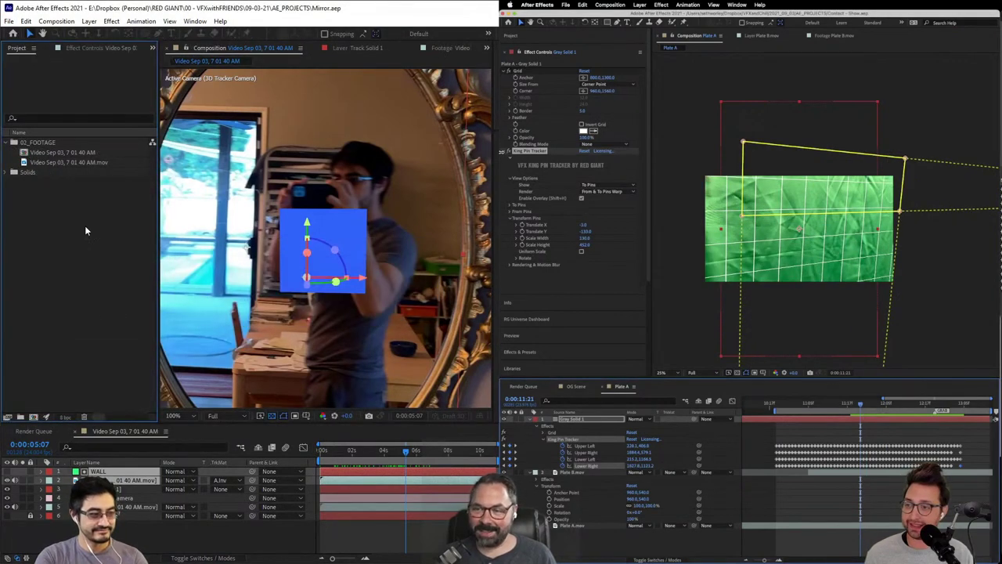
Step: Start importing footage files into the 02_FOOTAGE folder
left_click(57, 145)
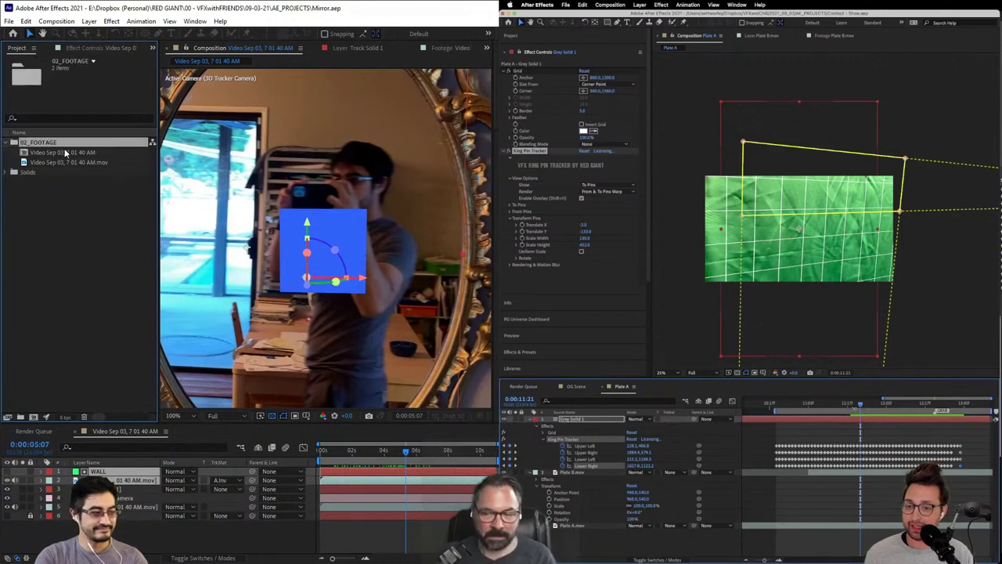
double_click(93, 224)
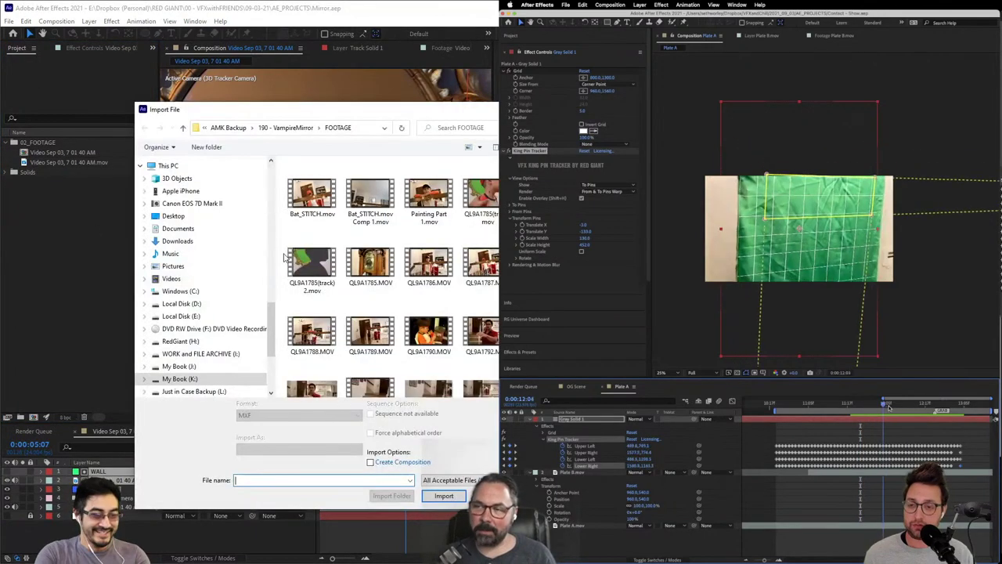
scroll(202, 264, "up", 5)
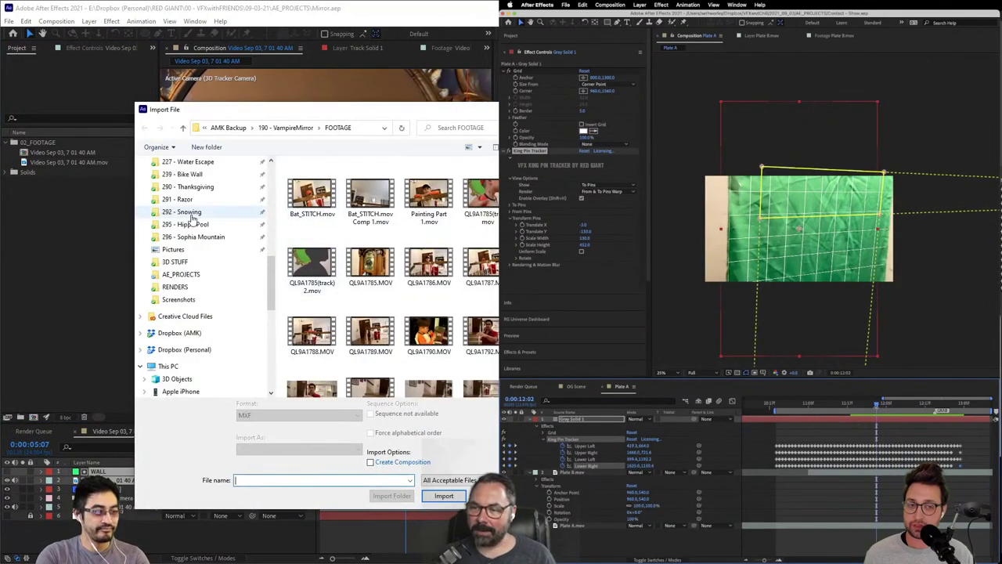
left_click(192, 274)
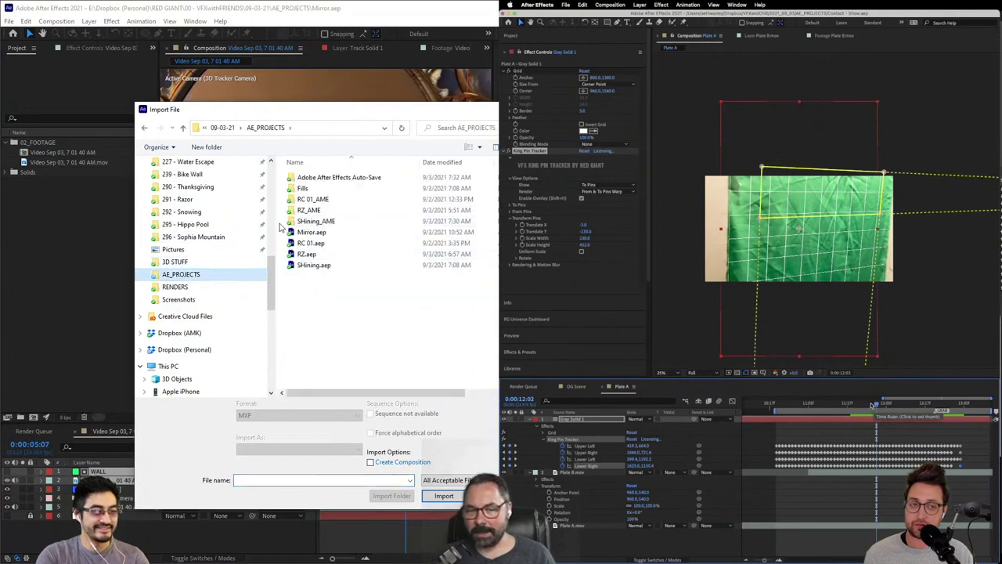
scroll(235, 212, "up", 5)
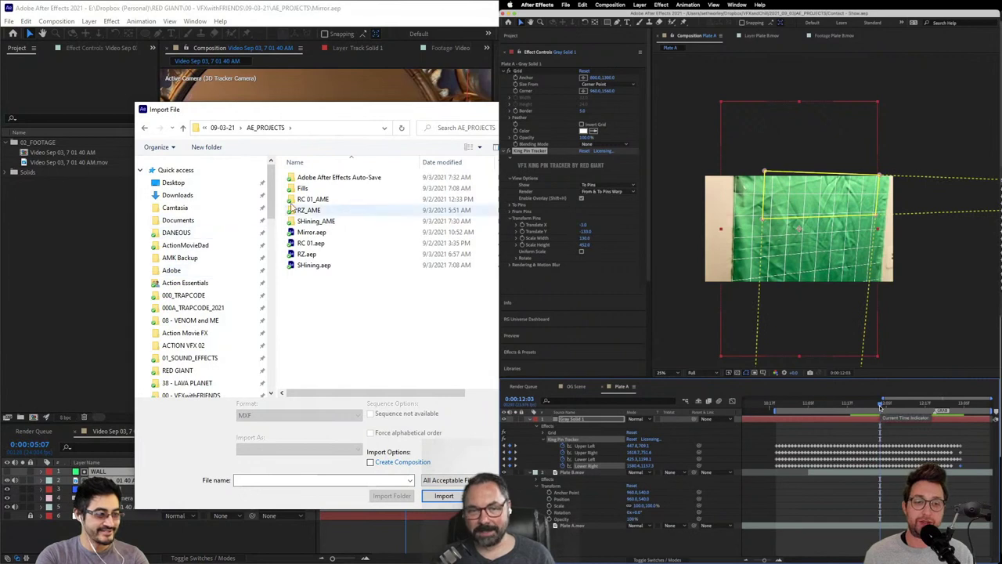
scroll(274, 179, "down", 1)
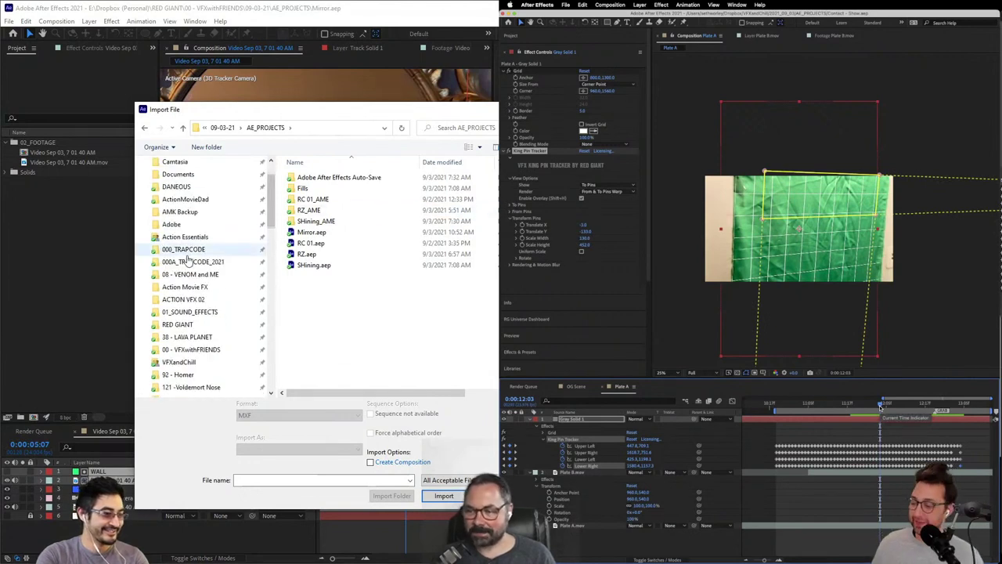
left_click(184, 286)
scroll(238, 248, "down", 1)
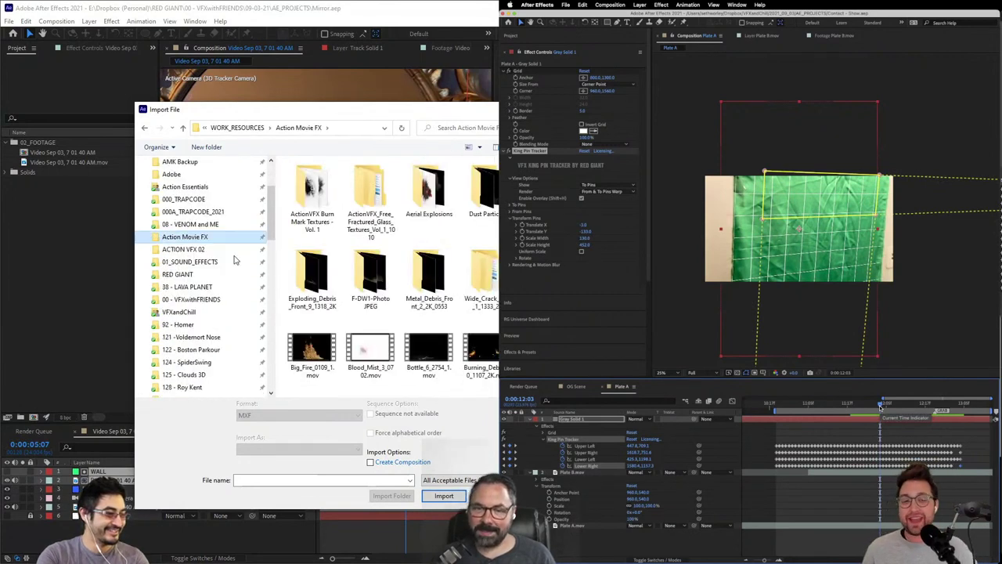
left_click(216, 304)
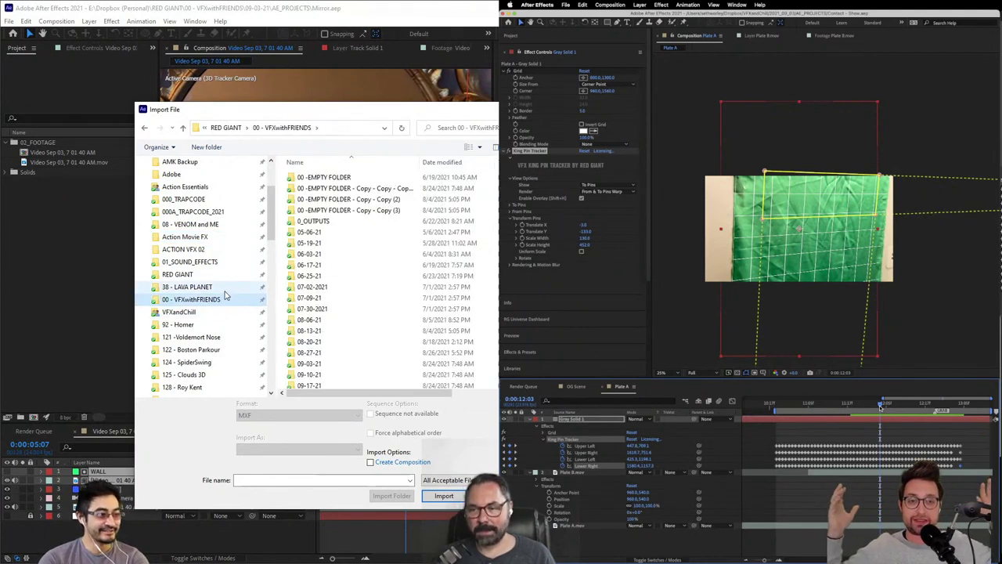
left_click(222, 288)
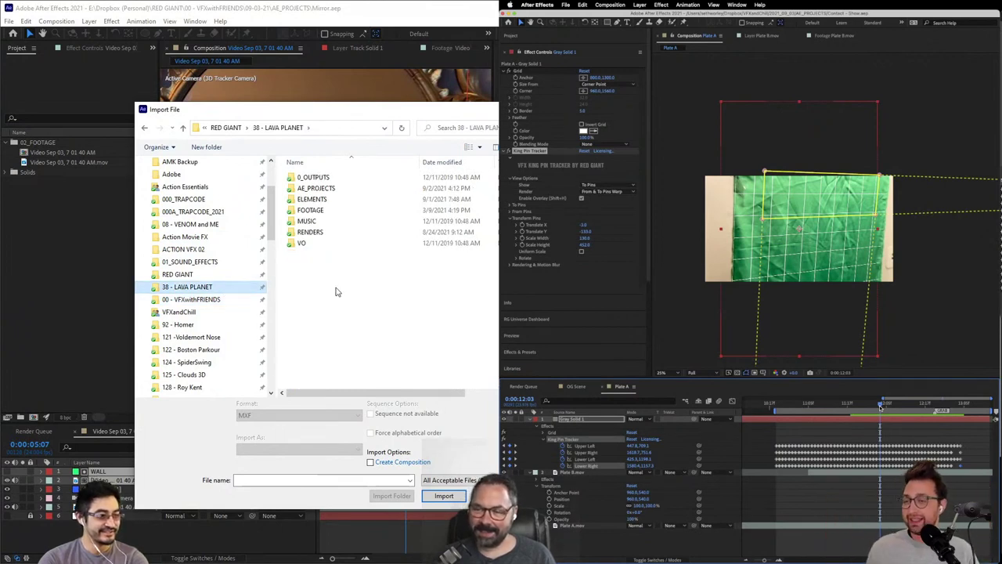
left_click(190, 250)
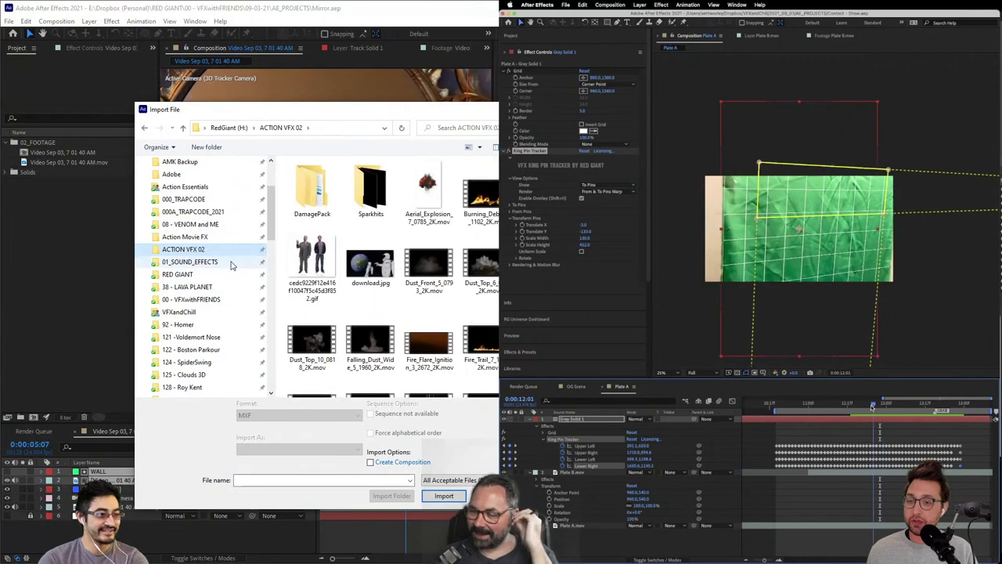
left_click_drag(872, 406, 893, 406)
scroll(373, 270, "down", 5)
scroll(214, 281, "up", 2)
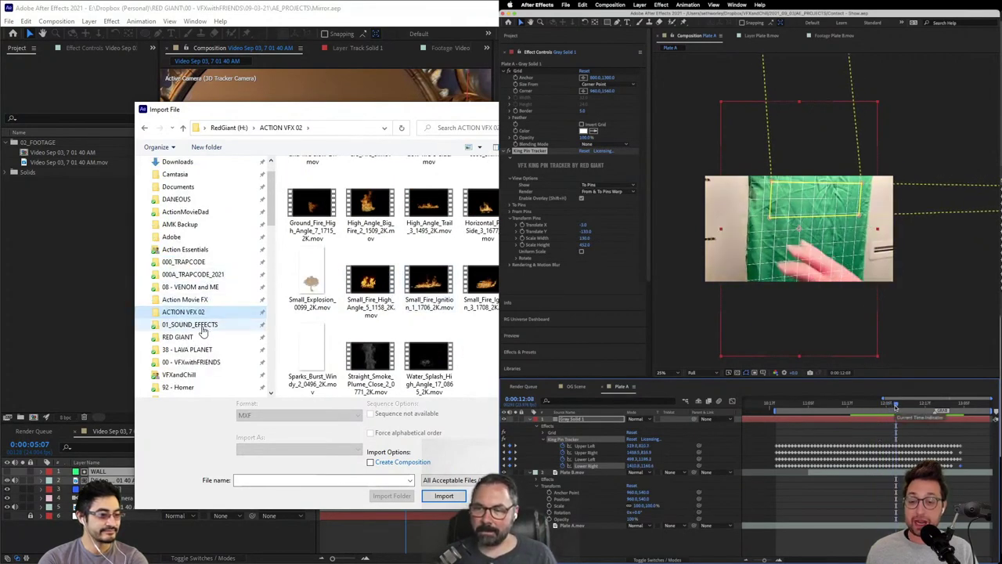
Step: Import Video Sep 03, 7 01 58 AM.mov and Video Sep 03, 7 02 25 AM.mov from the FOOTAGE folder inside 00 - VFXwithFRIENDS\09-03-21
left_click(191, 362)
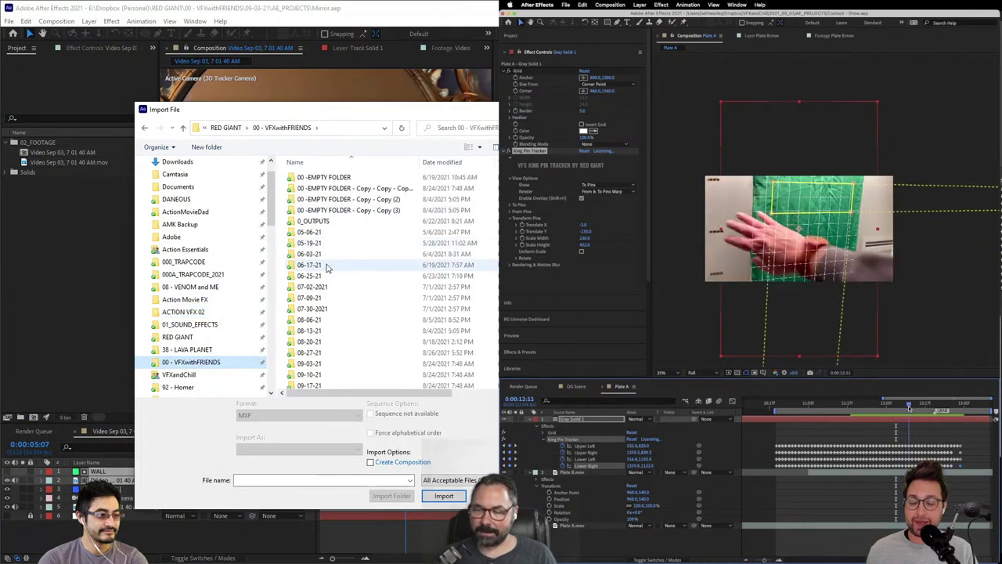
scroll(328, 269, "down", 3)
double_click(329, 278)
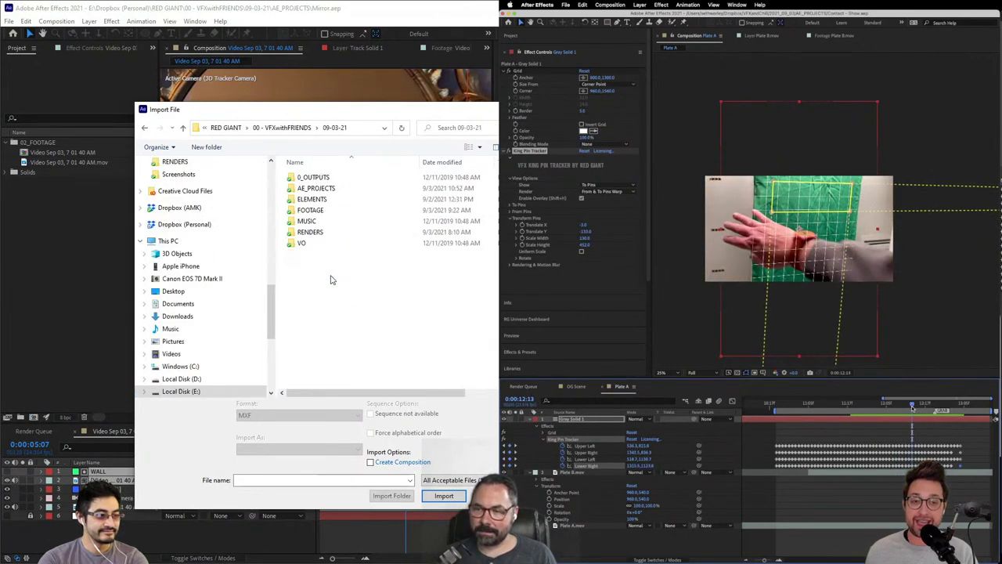
left_click(324, 191)
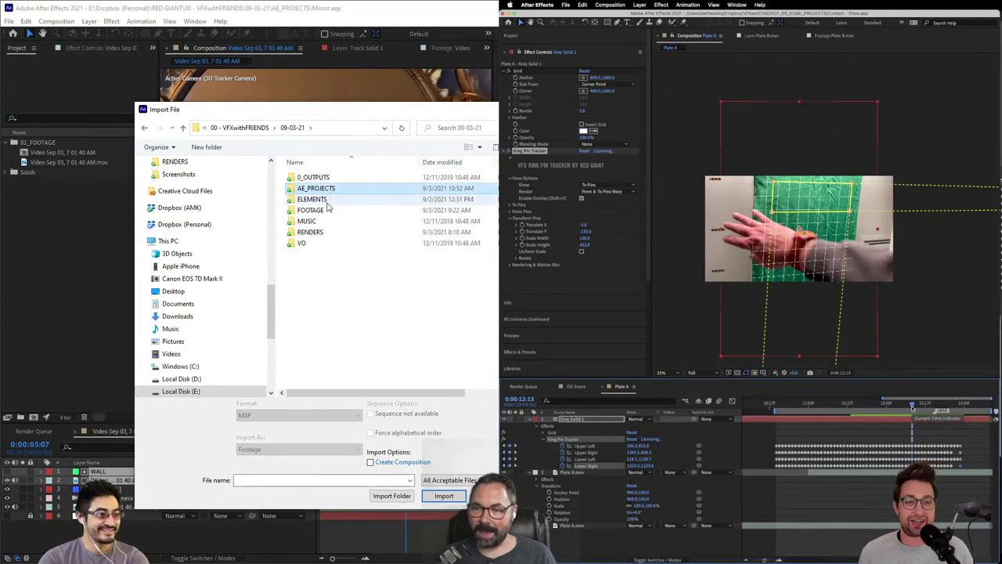
double_click(313, 209)
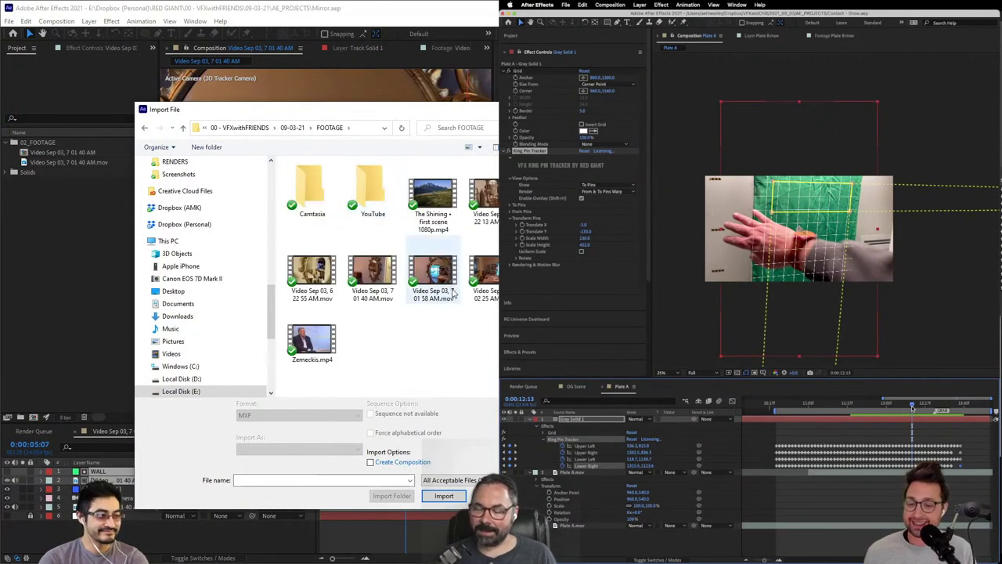
left_click(433, 276)
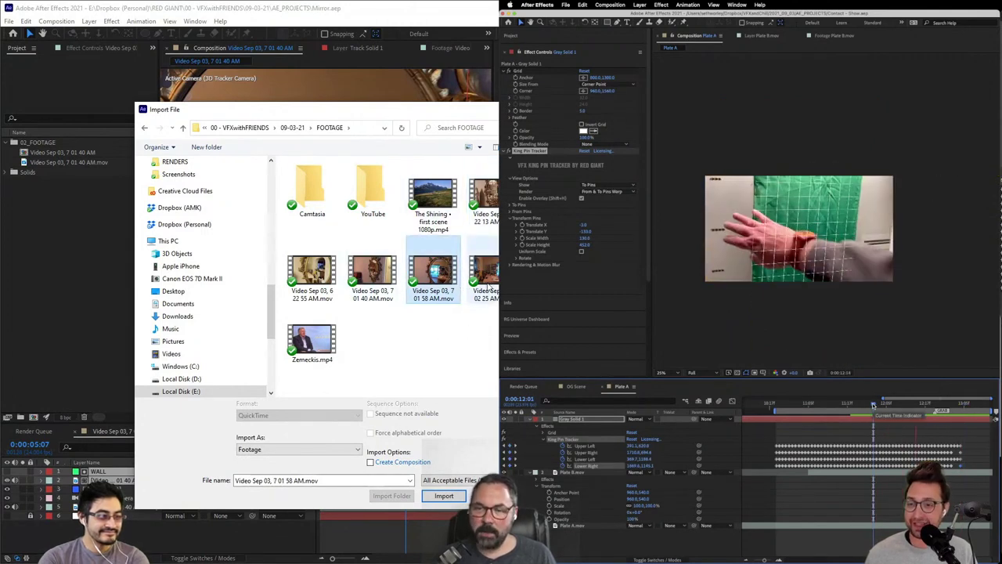
left_click(486, 270, "ctrl")
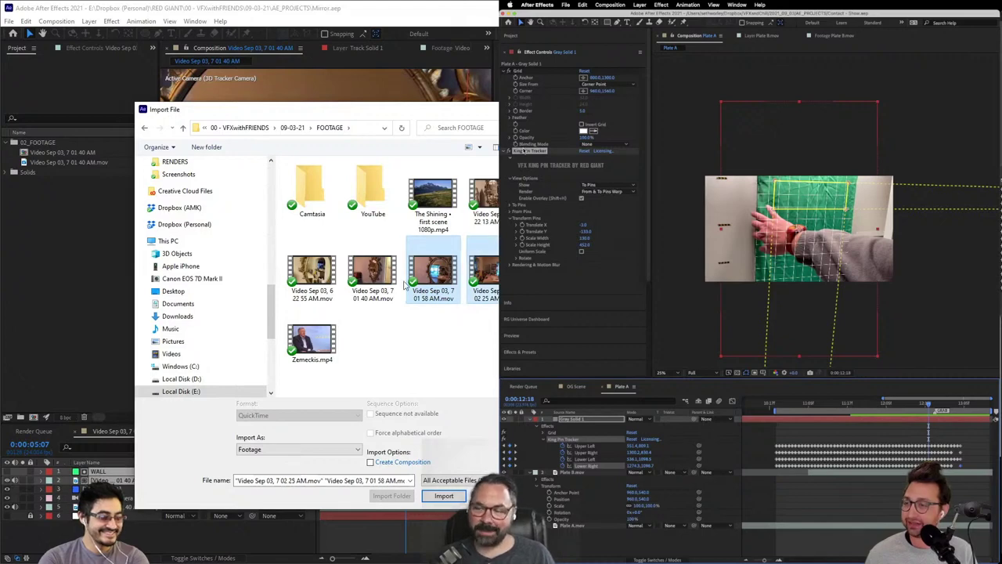
left_click(443, 496)
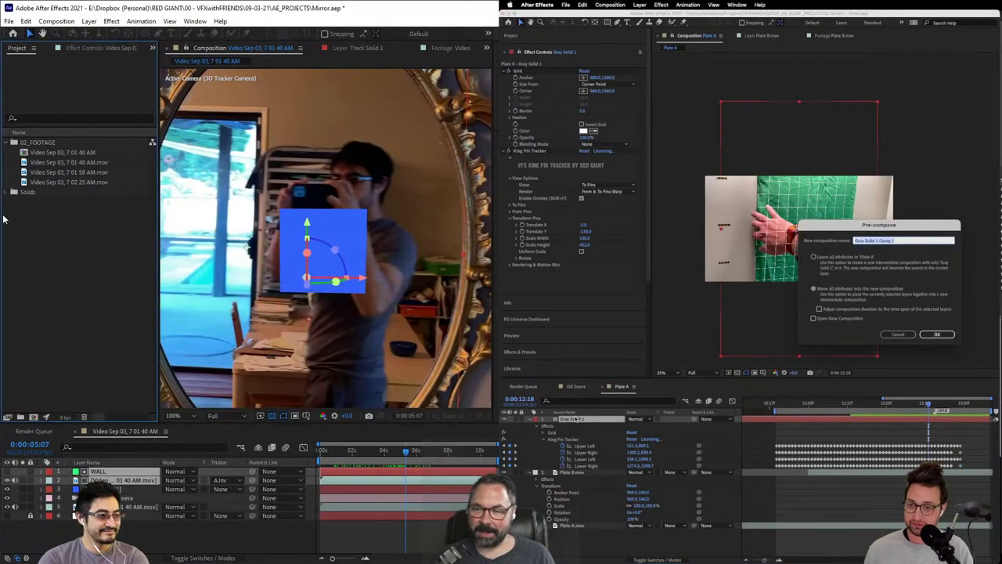
Step: Select the imported Video Sep 03, 7 01 58 AM.mov and hide the inverted-alpha-matted footage layer in the mirror composition
left_click(76, 162)
left_click(76, 171)
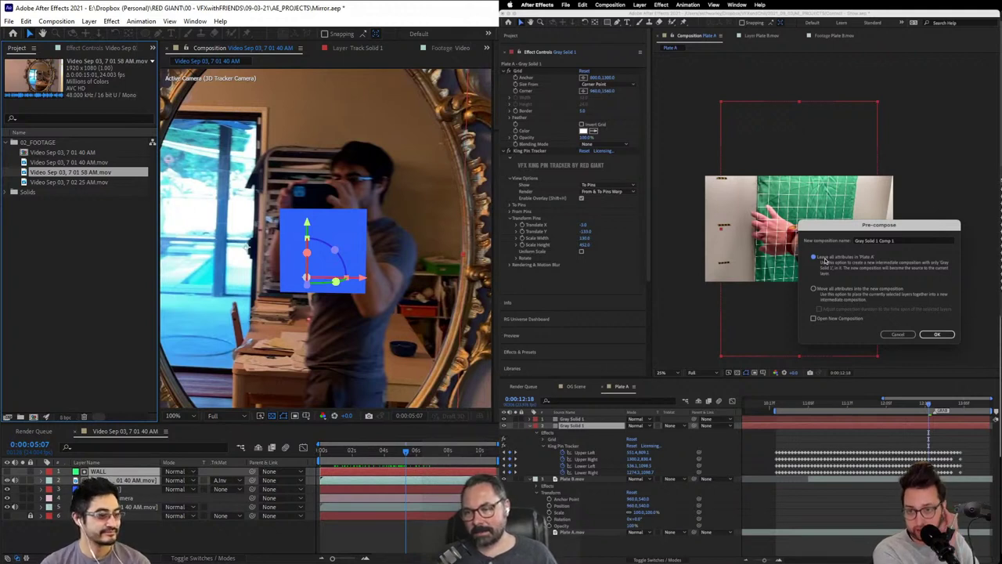
left_click(125, 488)
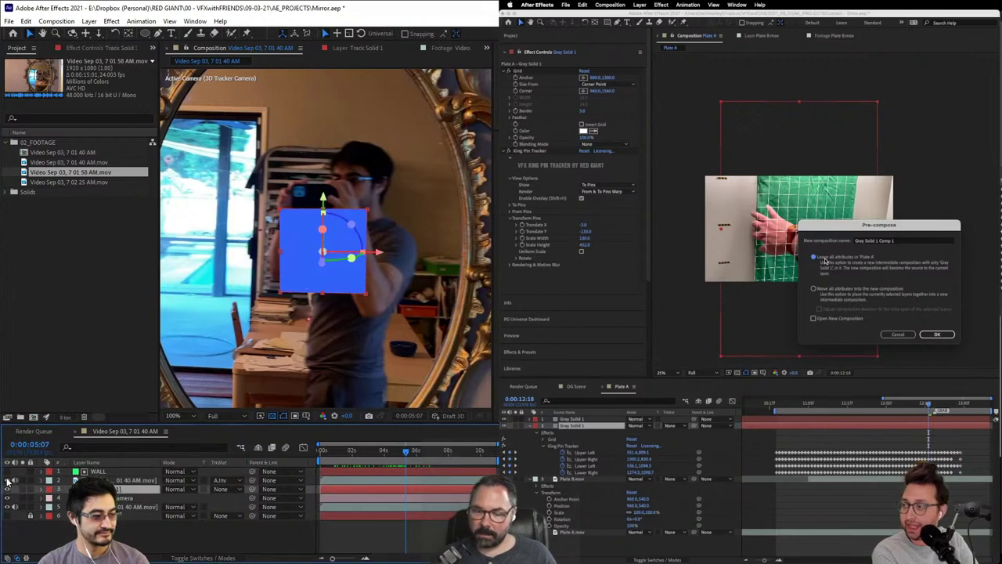
left_click(279, 554)
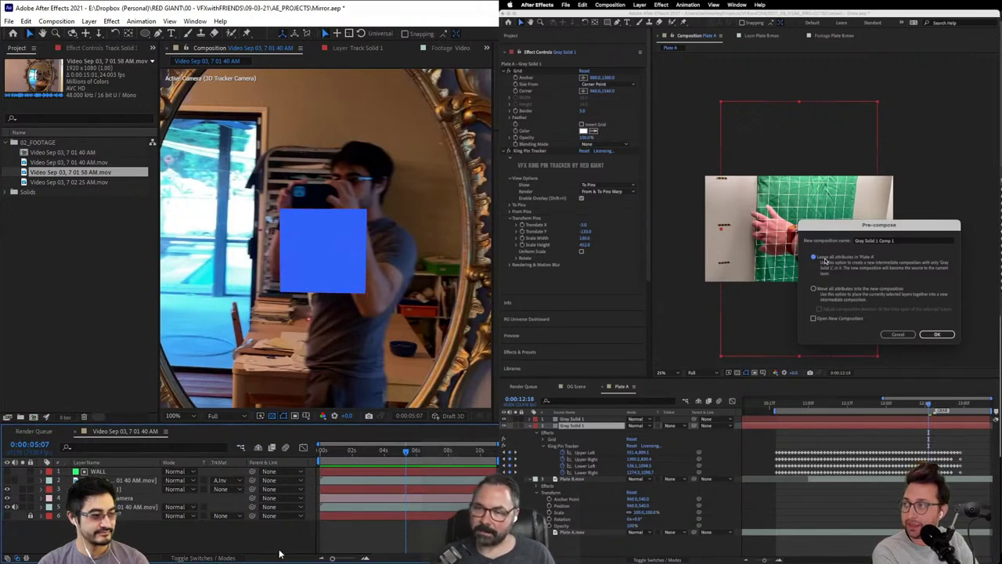
scroll(376, 363, "down", 1)
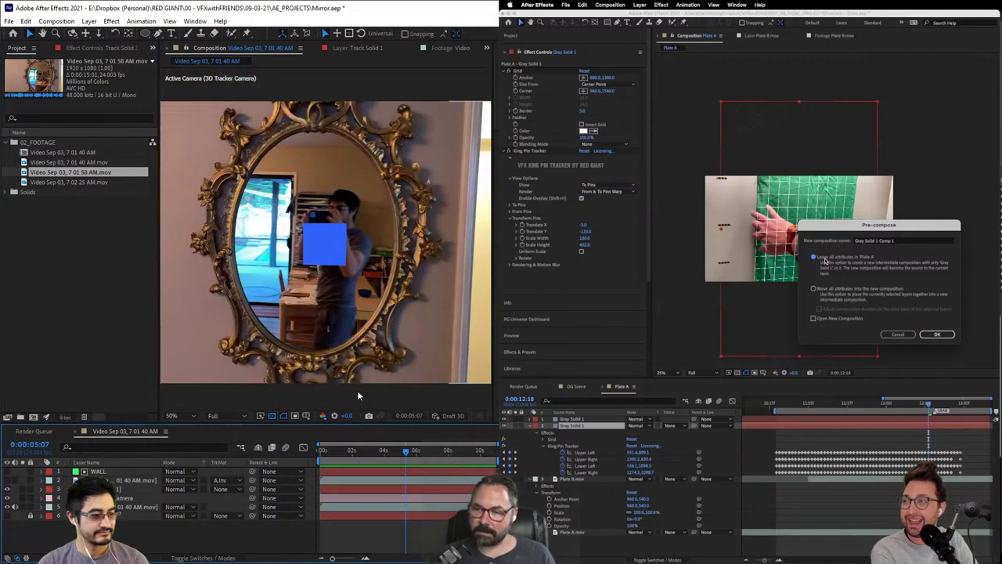
Step: Add a green solid directly above the base 7 01 40 AM footage layer in the mirror composition
left_click(349, 258)
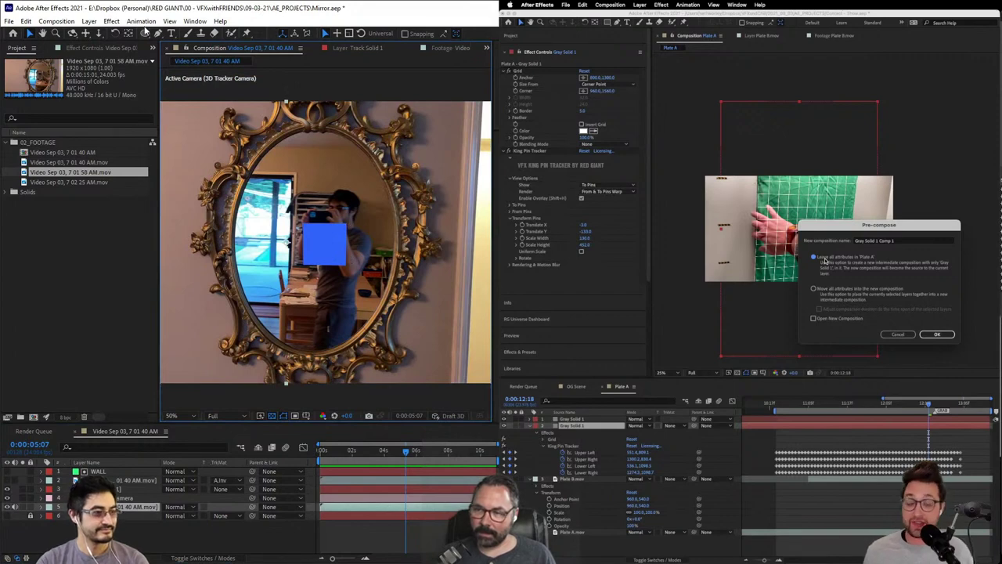
left_click(89, 21)
mouse_move(156, 33)
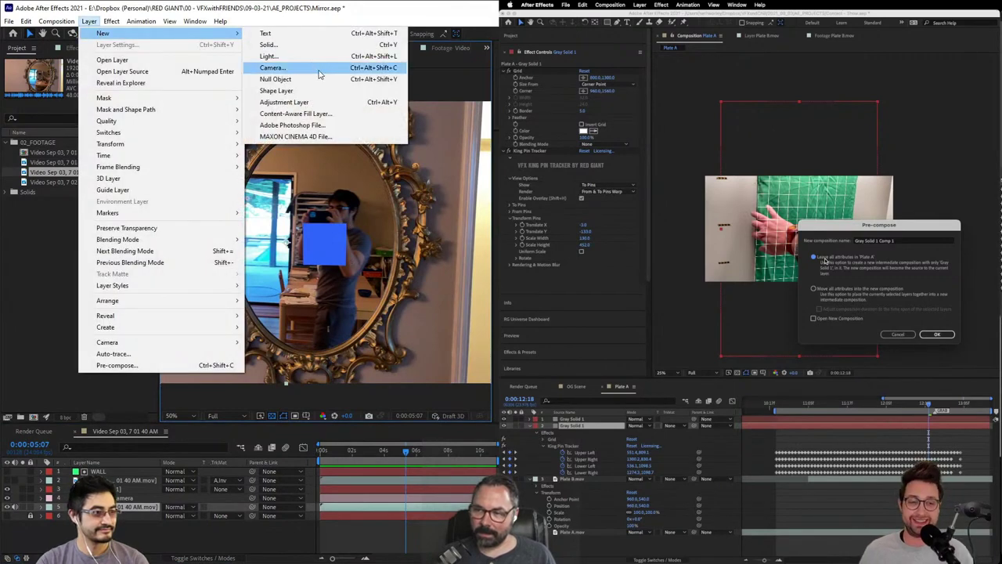
left_click(316, 48)
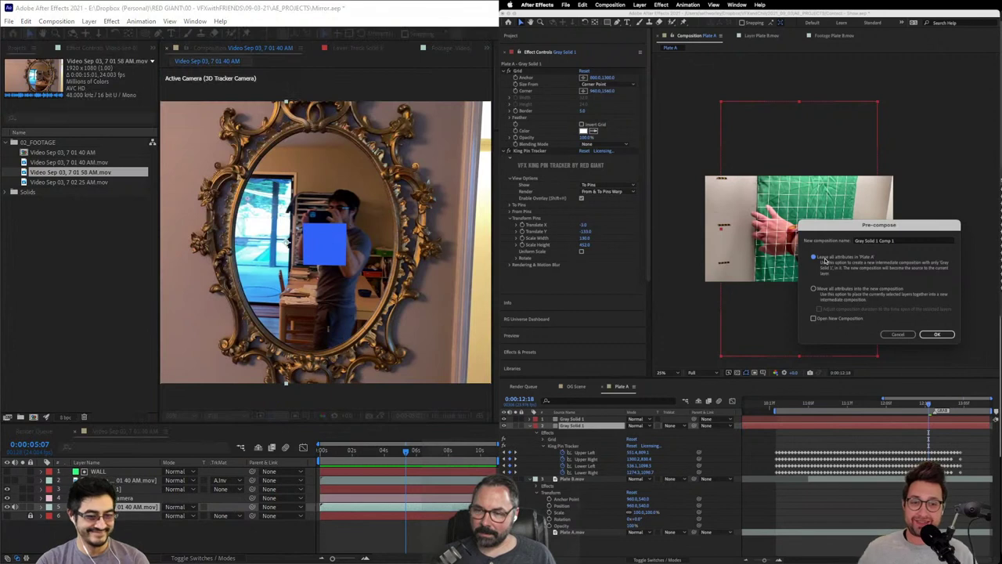
Step: Pre-compose the selected gray solid in Plate A as Displacement Map, leaving all attributes in Plate A
left_click(882, 242)
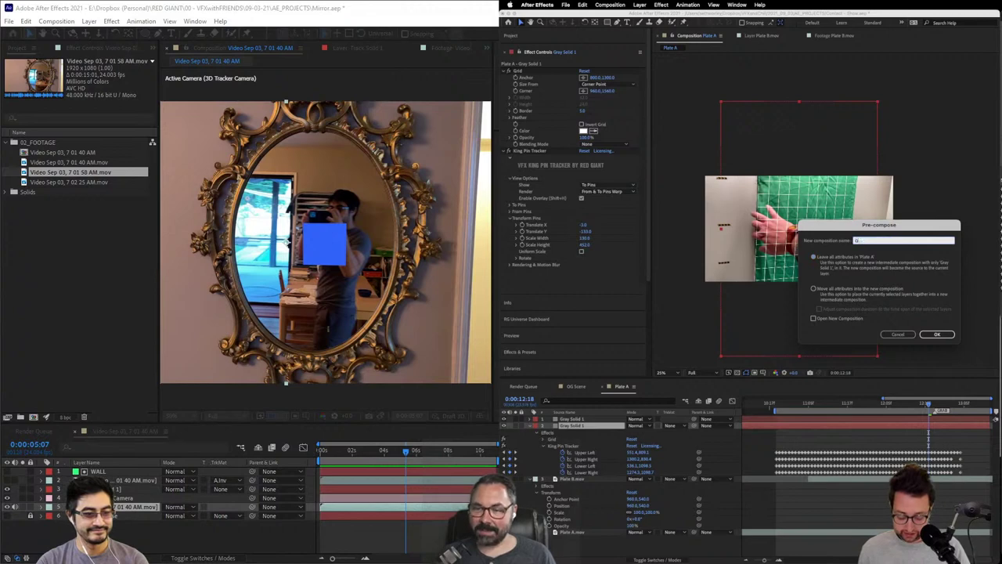
type("Displaceme")
key("Return")
type("nt Map")
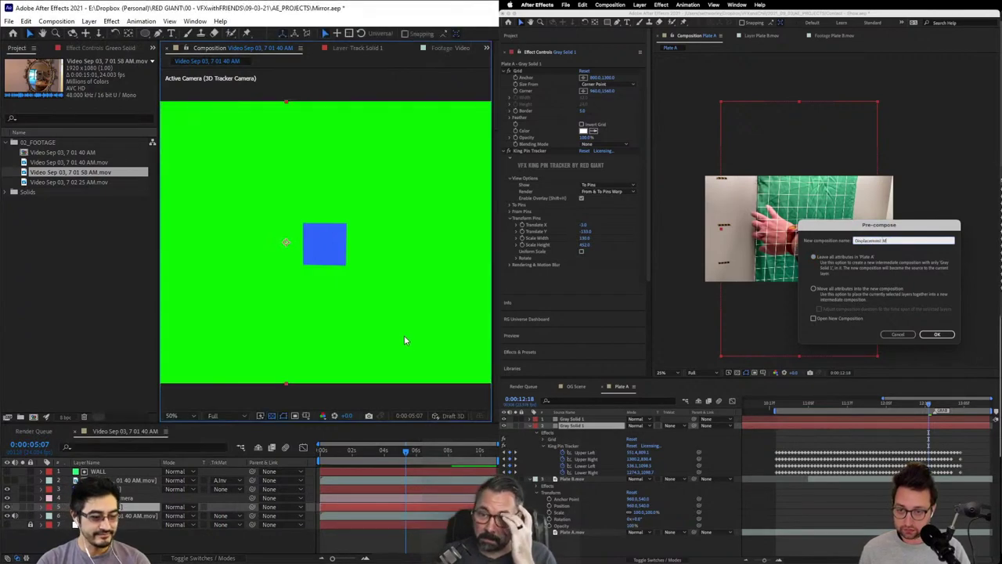
type("t")
key("Return")
Step: Set the green solid's opacity to 69% in the mirror composition, and pre-compose the other gray solid in Plate A as Texture
mouse_move(167, 515)
left_mouse_down()
mouse_move(141, 515)
mouse_move(152, 515)
left_mouse_up()
left_click(566, 420)
key("super+shift+c")
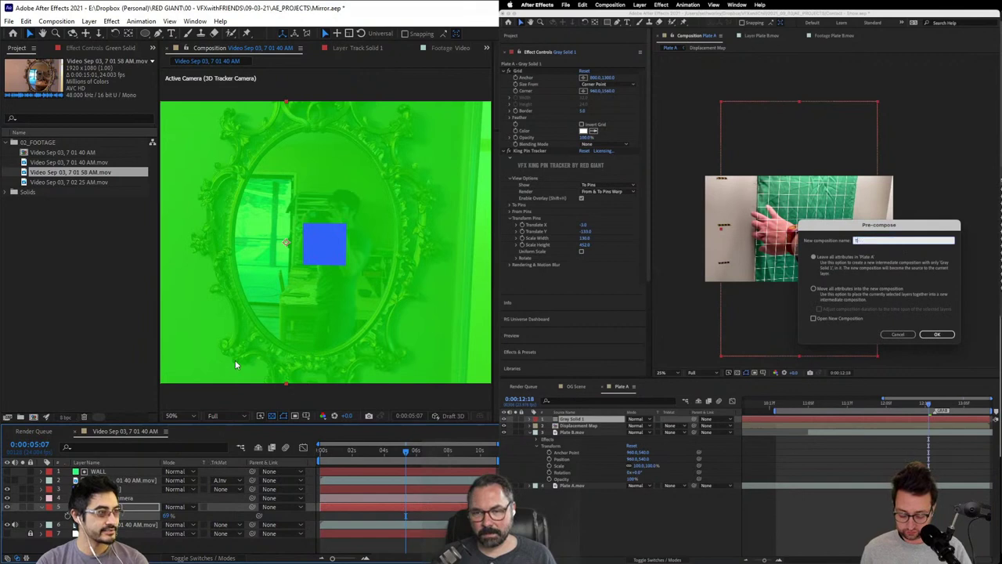
left_click(936, 333)
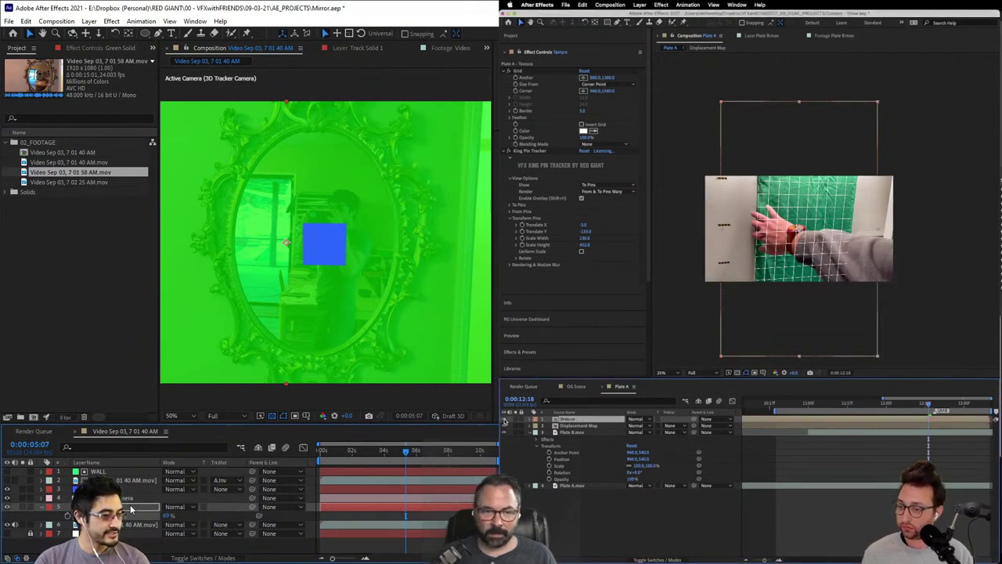
Step: Hide the green solid and move the mirror composition's current time to 0:00:05:13
key("period")
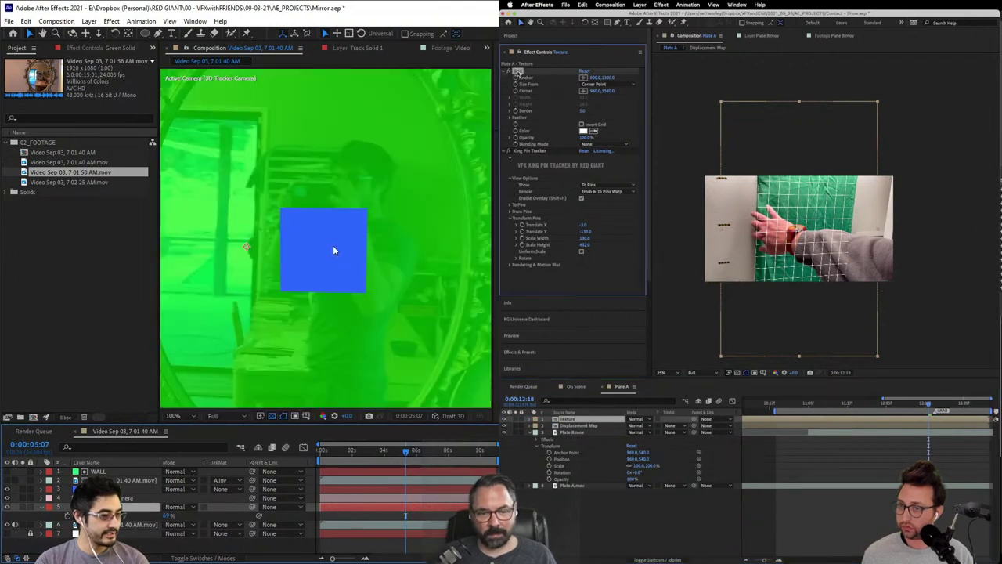
key("comma")
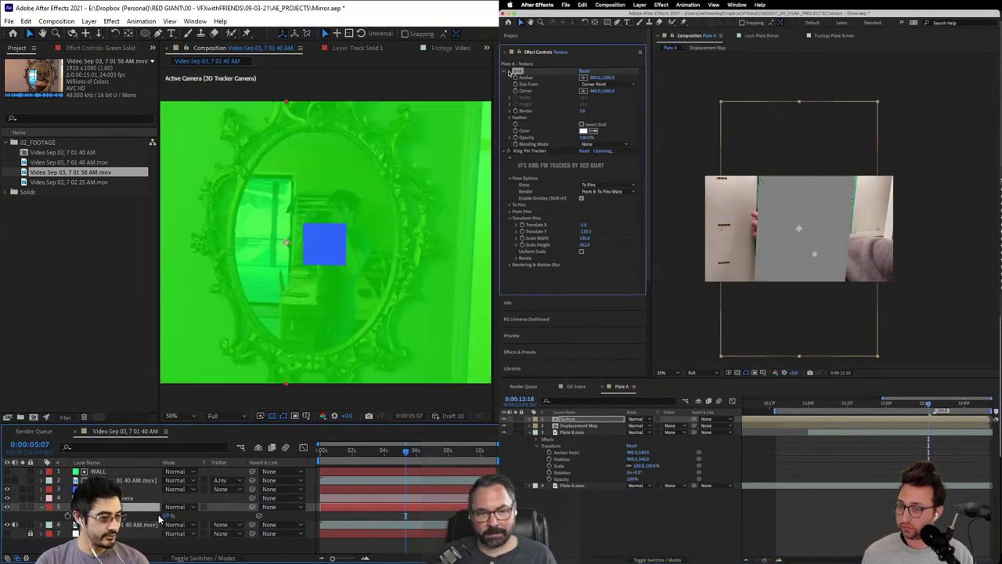
key("period")
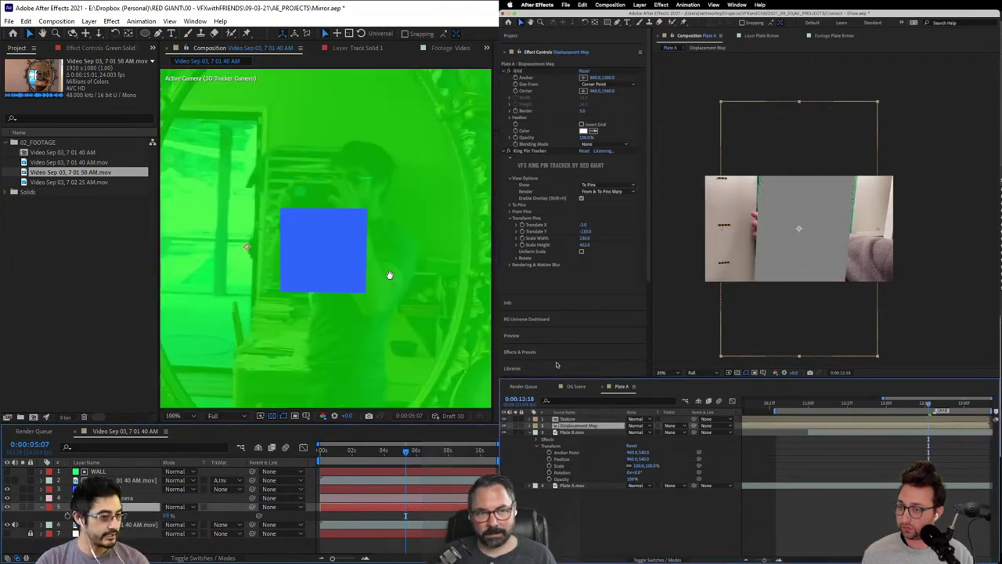
left_click_drag(389, 273, 404, 183)
left_click_drag(405, 455, 393, 461)
key("comma")
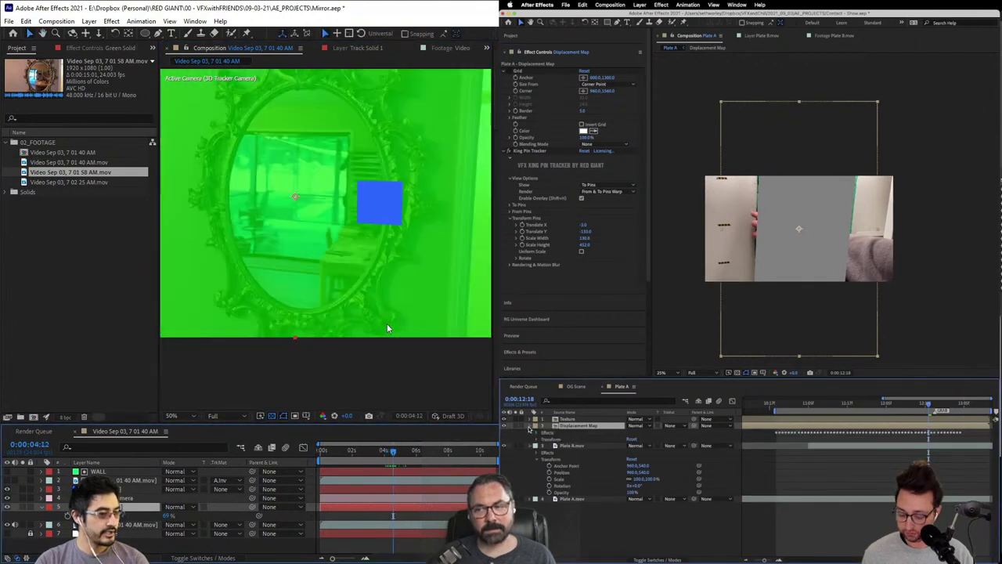
left_click(7, 507)
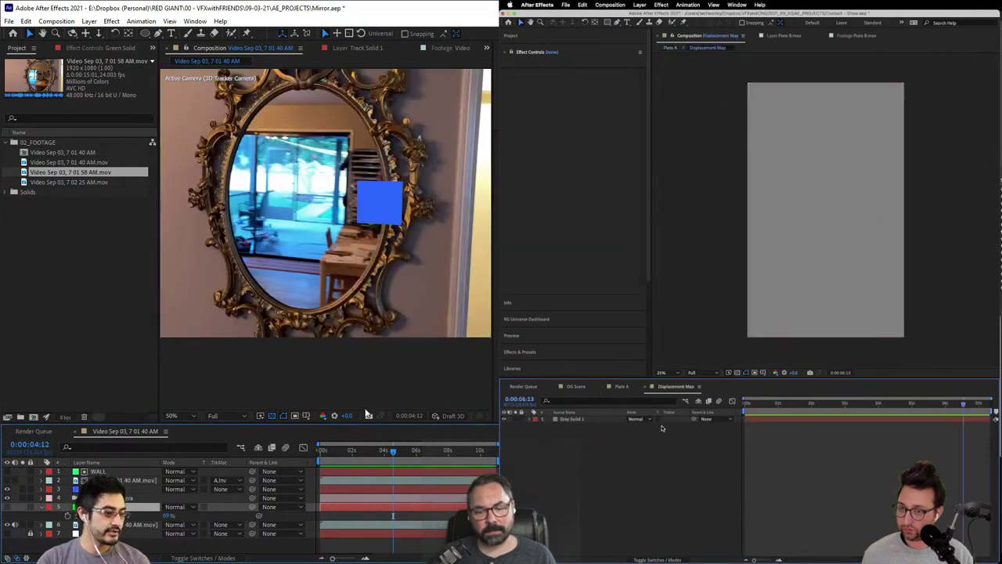
left_click(394, 454)
left_click_drag(393, 454, 408, 476)
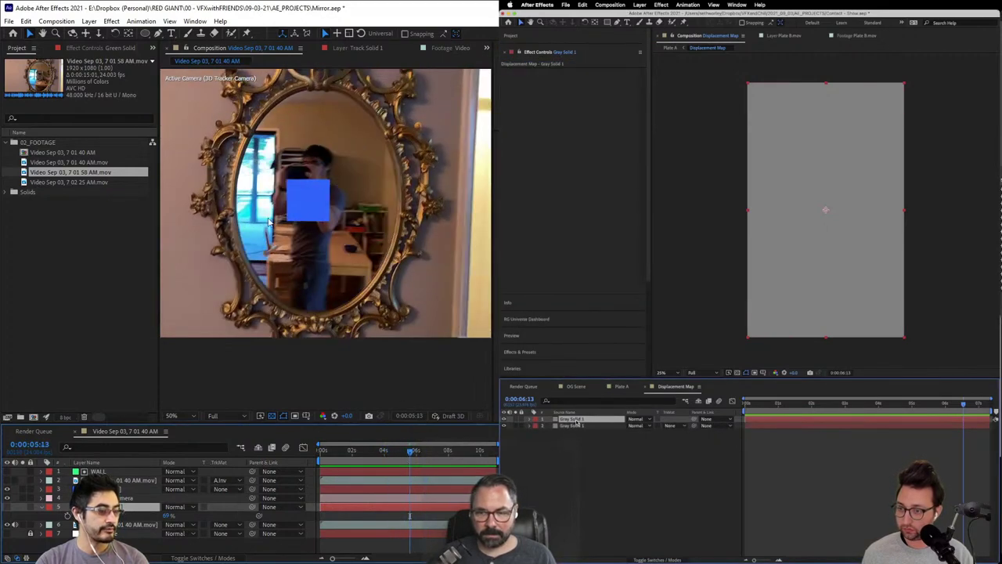
Step: Change the upper gray solid in the Displacement Map composition to white
left_click(641, 5)
left_click(643, 29)
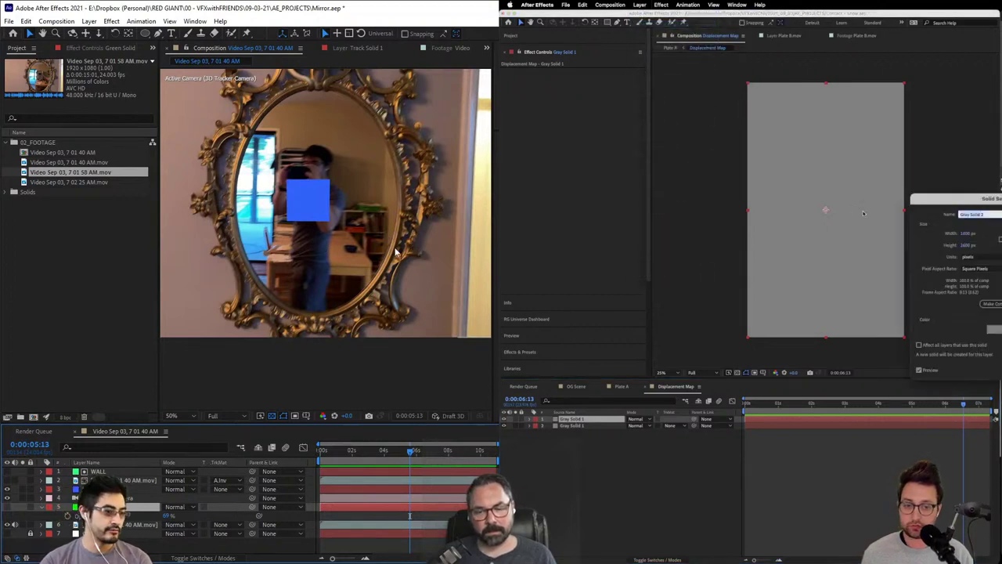
left_click(991, 327)
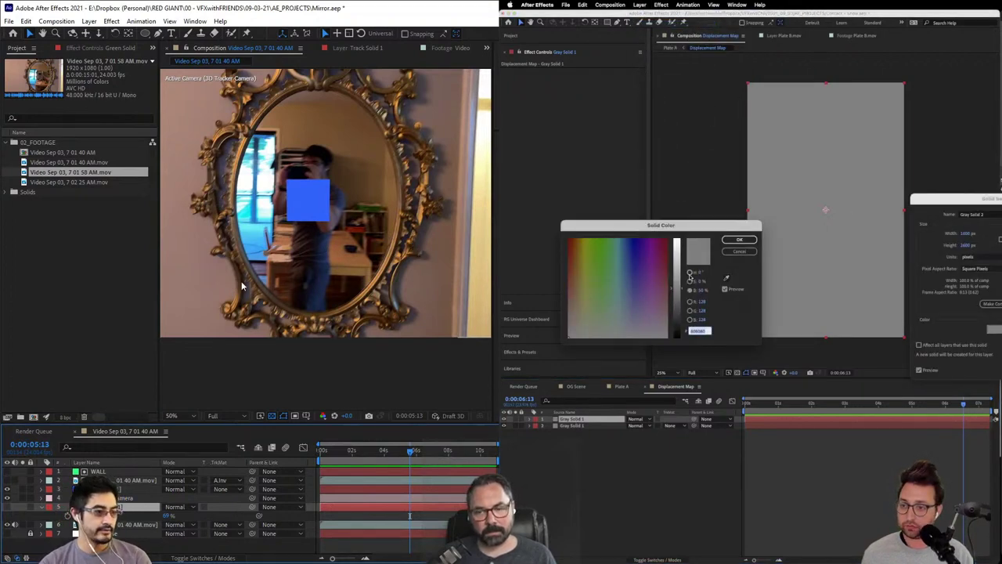
left_click_drag(677, 274, 678, 240)
left_click(727, 239)
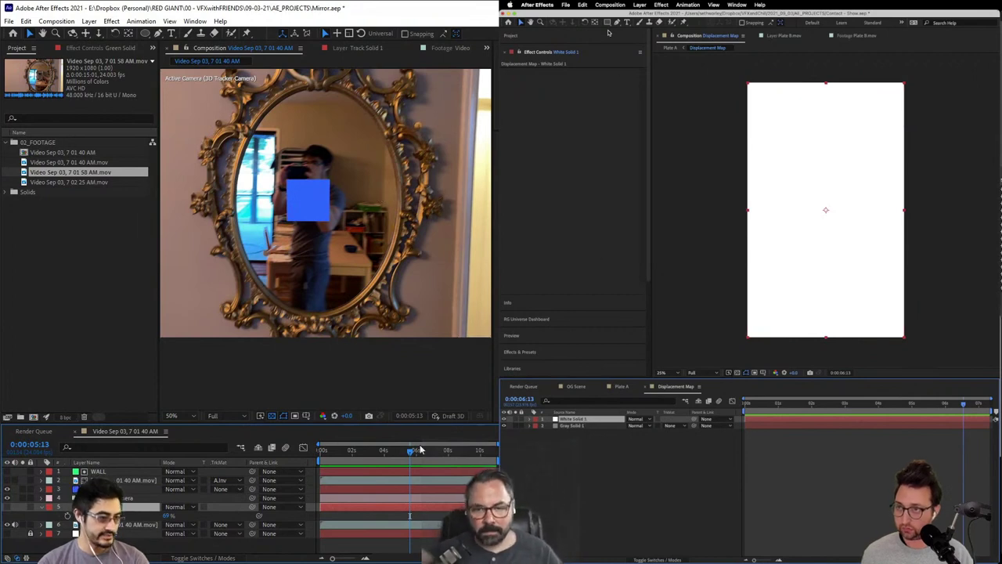
Step: Feather the white solid's mask by 84 pixels in Displacement Map, and move the mirror composition's current time to 0:00:05:08
key("period")
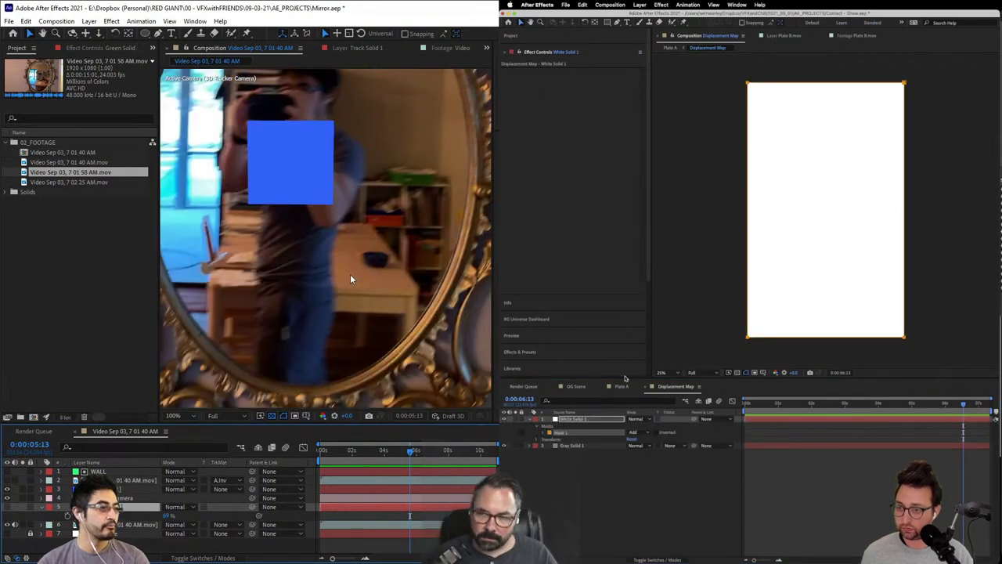
left_click(551, 432)
left_click_drag(402, 451, 394, 456)
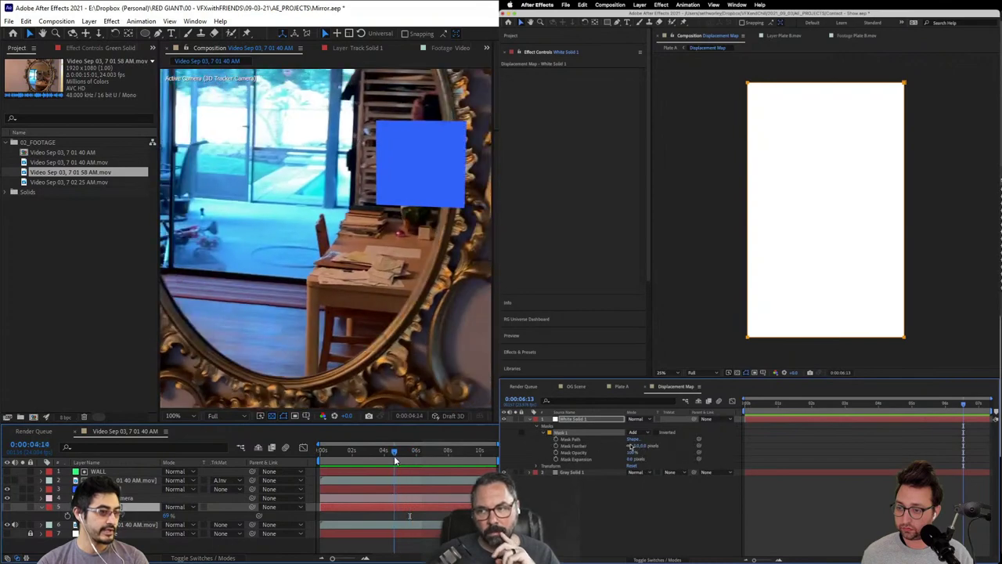
scroll(409, 237, "down", 4)
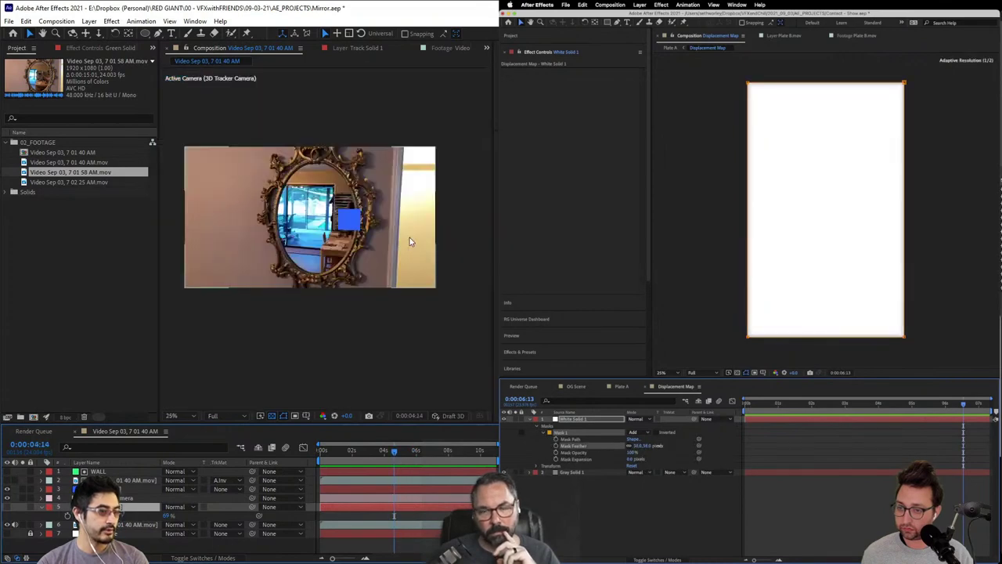
scroll(380, 218, "up", 2)
left_click(396, 452)
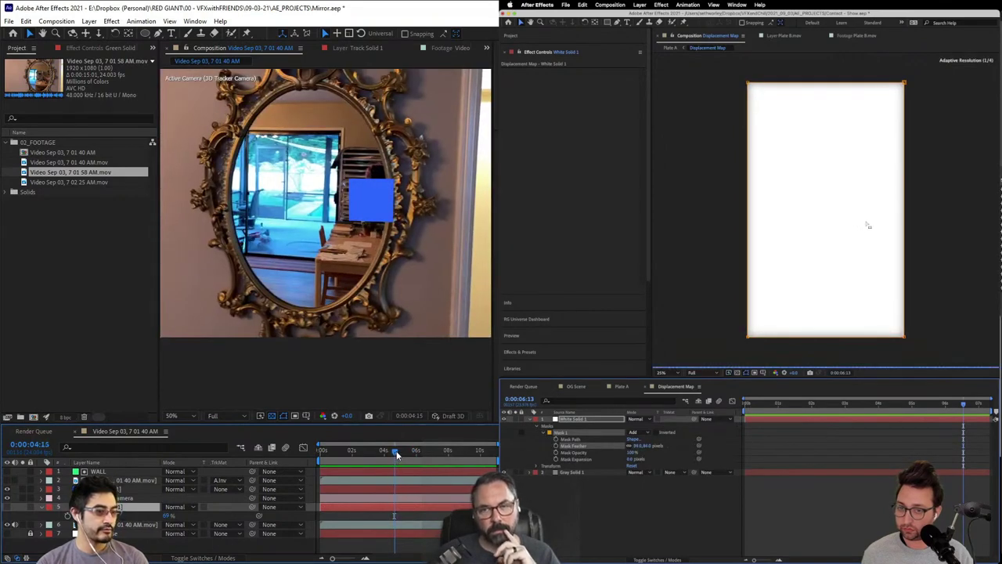
mouse_move(396, 453)
left_mouse_down()
mouse_move(420, 444)
mouse_move(407, 448)
mouse_move(430, 447)
mouse_move(393, 457)
mouse_move(440, 453)
mouse_move(401, 455)
mouse_move(398, 473)
mouse_move(406, 468)
left_mouse_up()
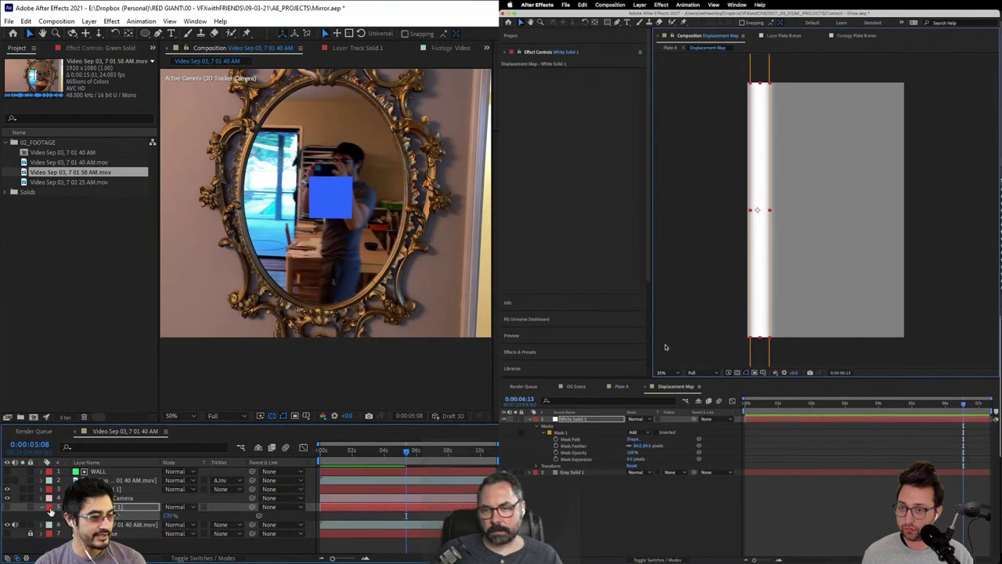
Step: Show the green solid in the mirror composition at 42% opacity, and return to the Plate A composition
left_click(8, 508)
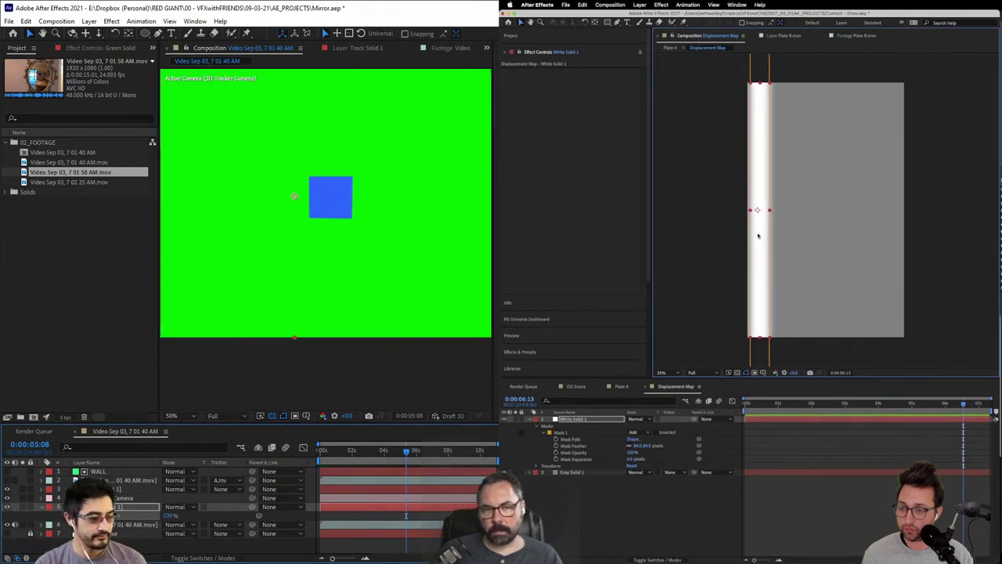
left_click(624, 386)
left_click_drag(167, 516, 155, 516)
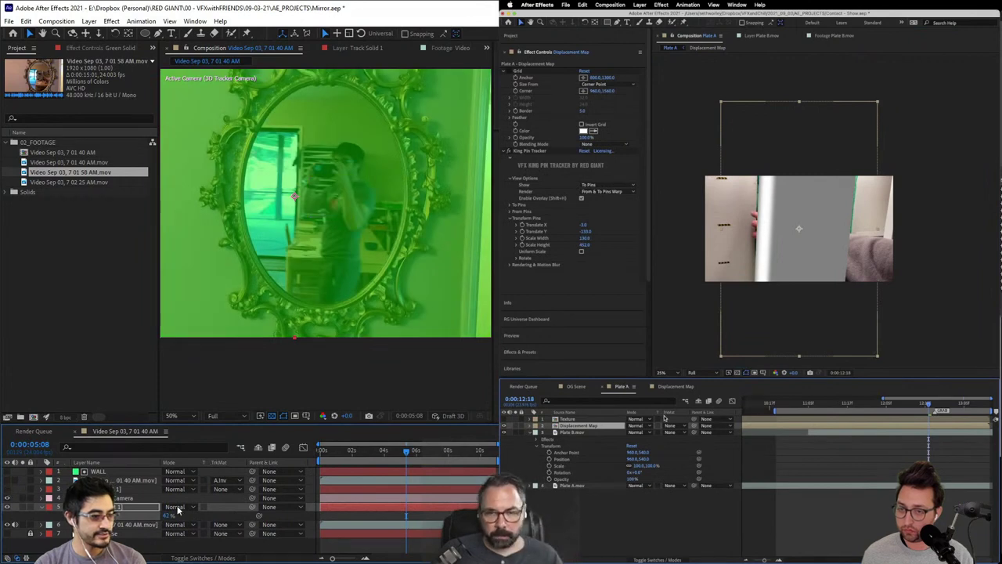
Step: Draw a Pen mask on the green solid around the reflected man, and adjust the white solid's mask feather in Displacement Map
left_click(159, 33)
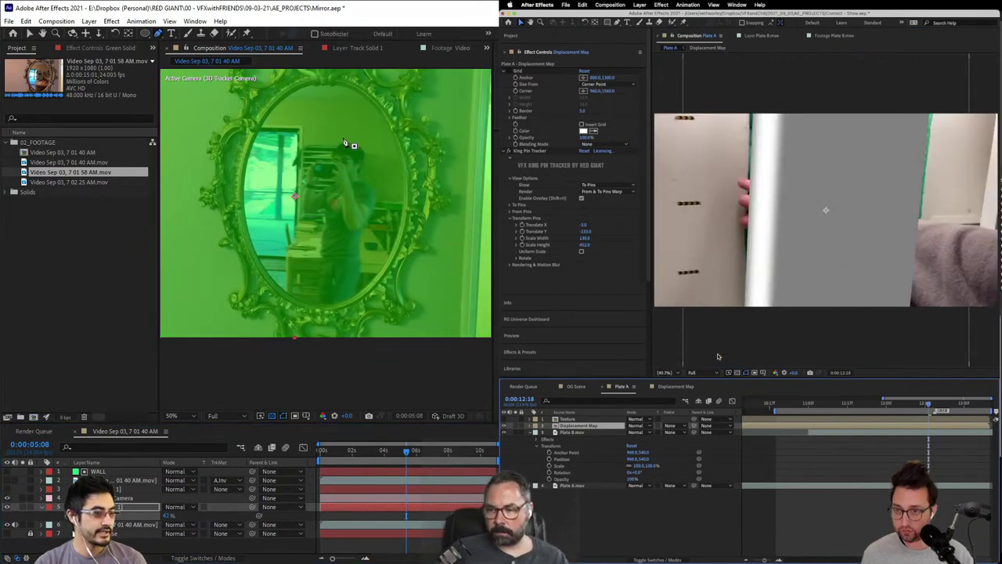
left_click(344, 139)
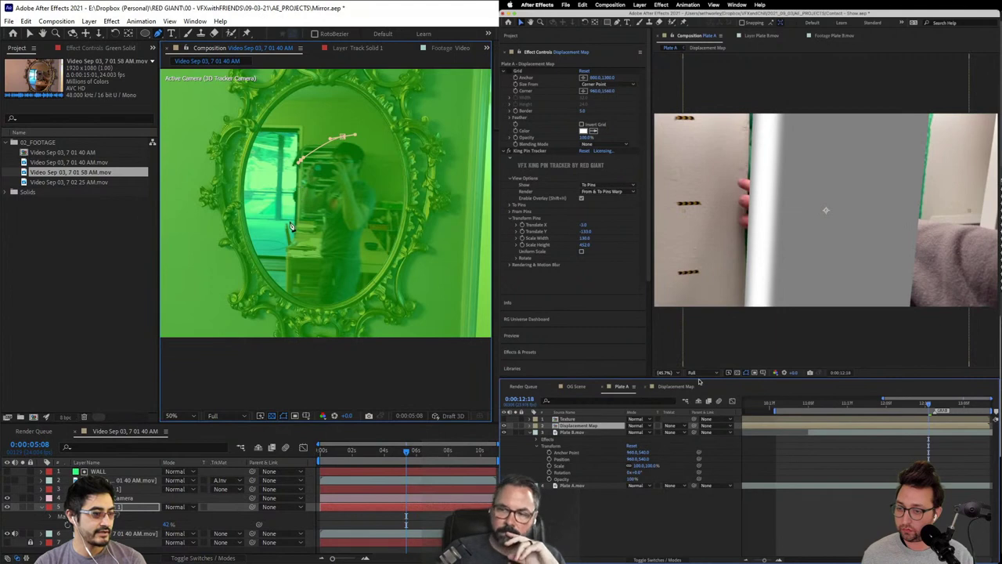
left_click(671, 387)
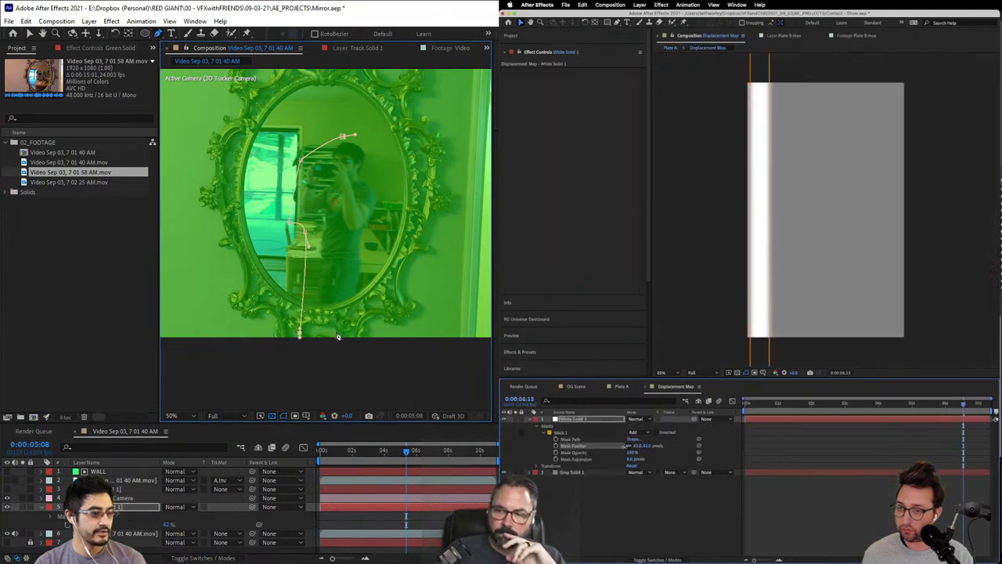
left_click(621, 387)
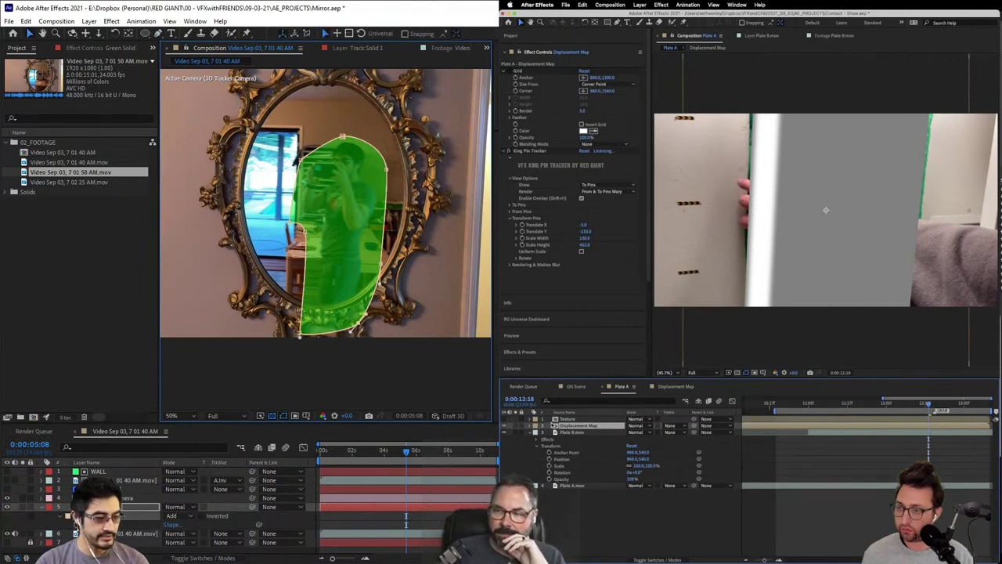
Step: Add an adjustment layer above Plate B in Plate A, and shift the green solid's mask toward the mirror at 0:00:04:14
left_click_drag(402, 452, 392, 448)
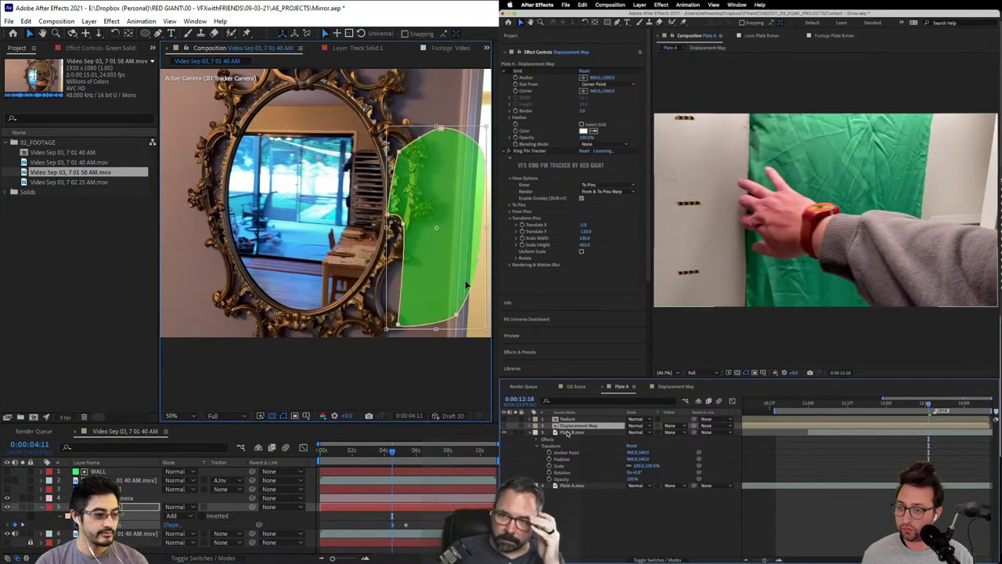
left_click(576, 432)
left_click(396, 452)
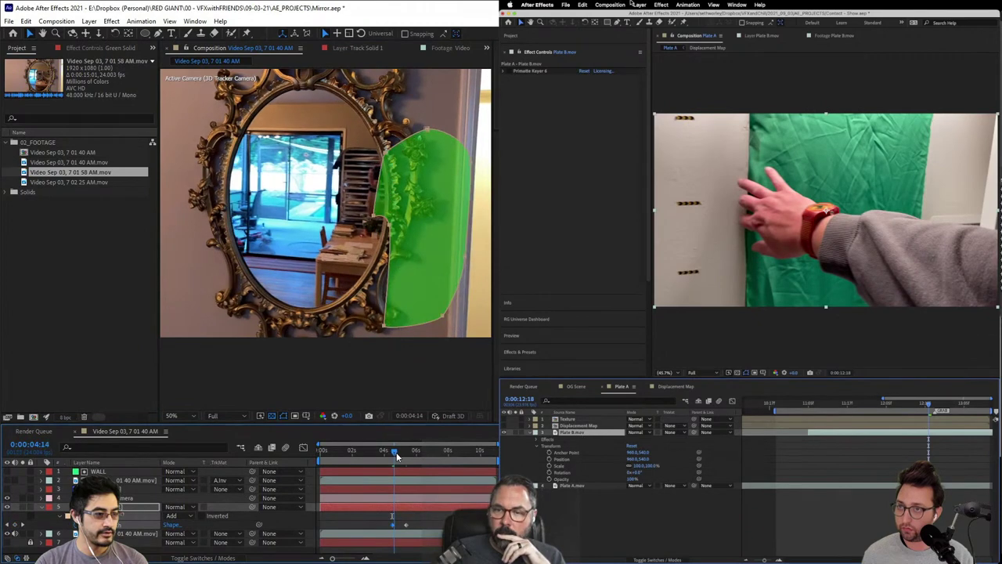
left_click(639, 5)
mouse_move(638, 16)
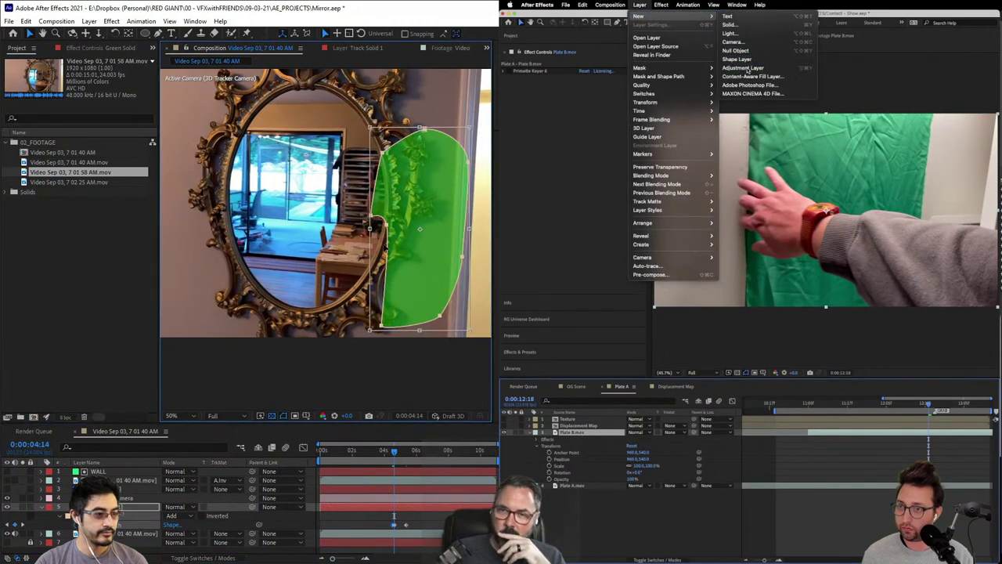
left_click(742, 67)
left_click_drag(372, 263, 373, 262)
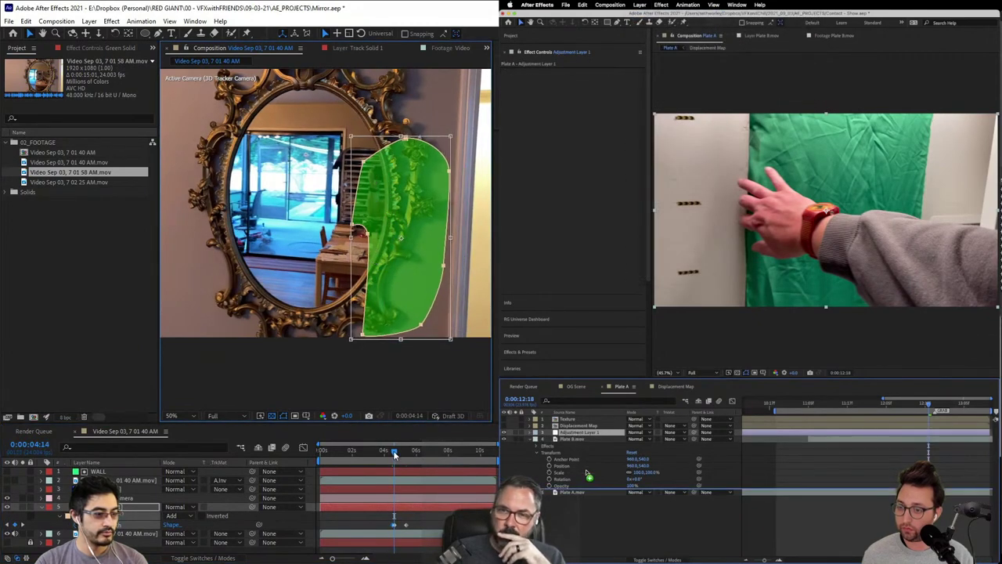
Step: Name the adjustment layer Bevel Displace beneath Plate B, and move the green mask over the reflected man at 0:00:05:15
left_click_drag(394, 454, 413, 452)
type("Bevel Displace")
double_click(307, 235)
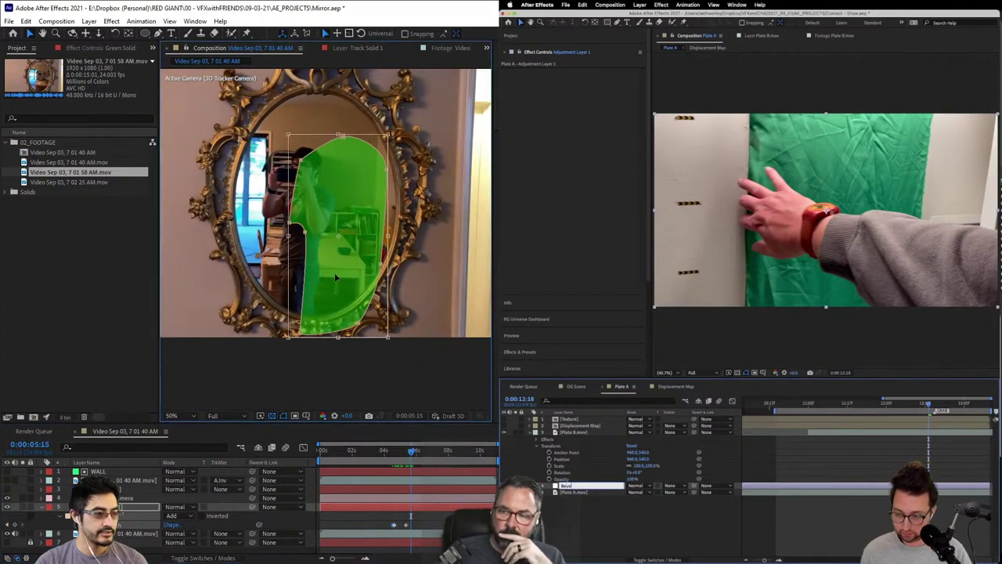
left_click_drag(335, 273, 295, 274)
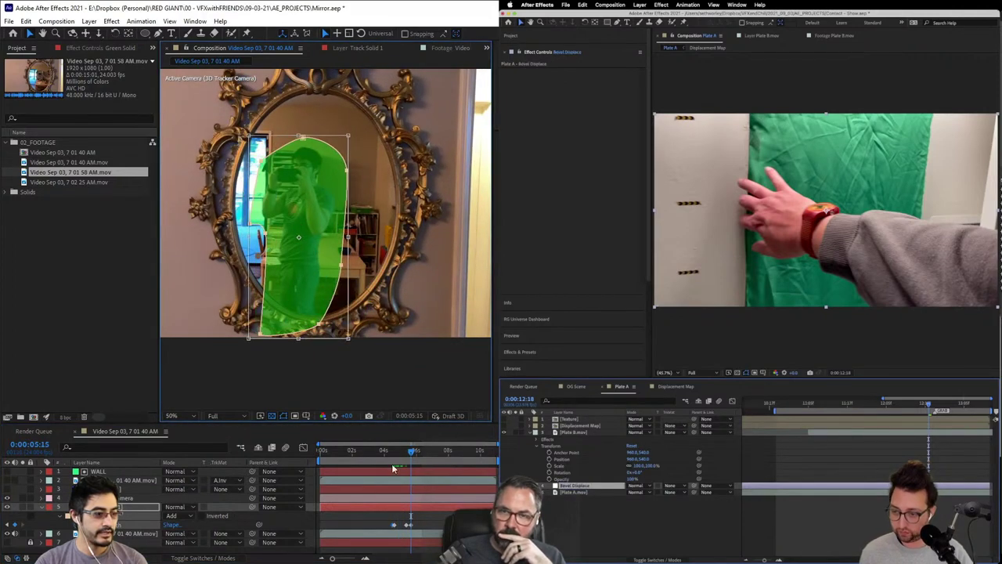
Step: Apply the Displacement Map effect to Bevel Displace, and shift the green mask toward the mirror frame's left side at 0:00:06:08
left_click_drag(411, 452, 422, 454)
double_click(332, 292)
key("ctrl+space")
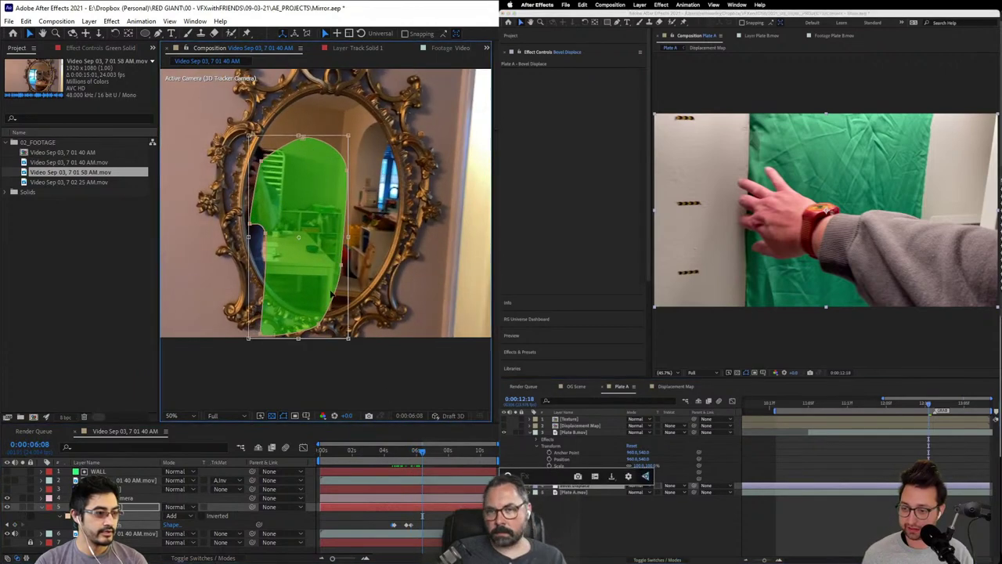
left_click_drag(331, 294, 269, 295)
type("displa")
key("Return")
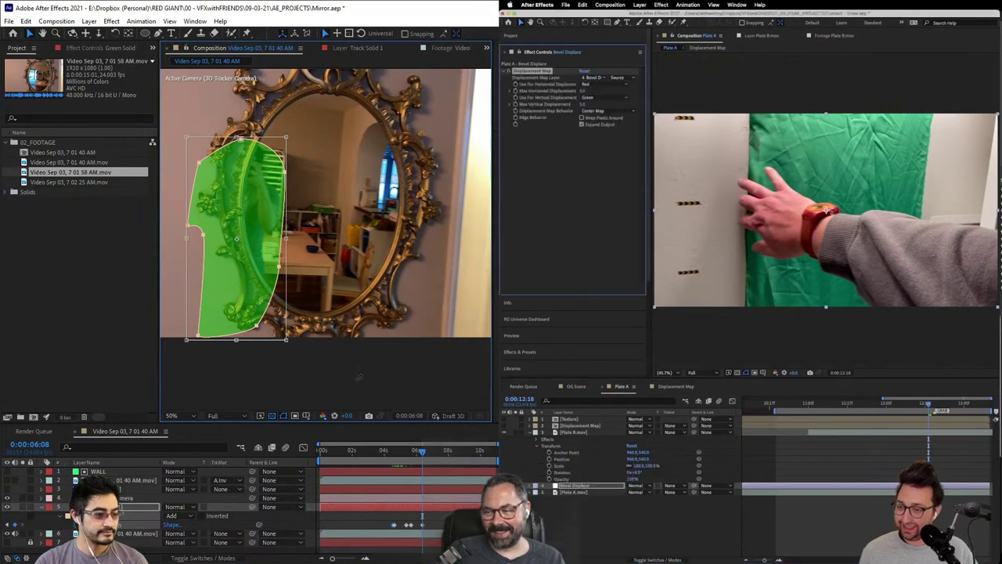
Step: Hide Plate B in Plate A, and move the green mask farther off the mirror glass at 0:00:06:21
left_click_drag(419, 454, 429, 449)
left_click(504, 432)
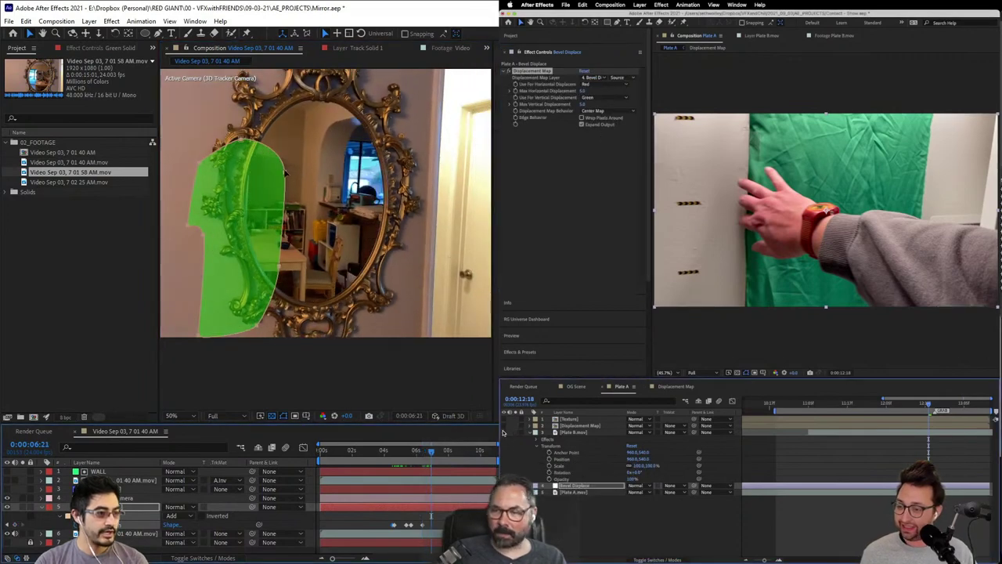
left_click_drag(271, 172, 249, 171)
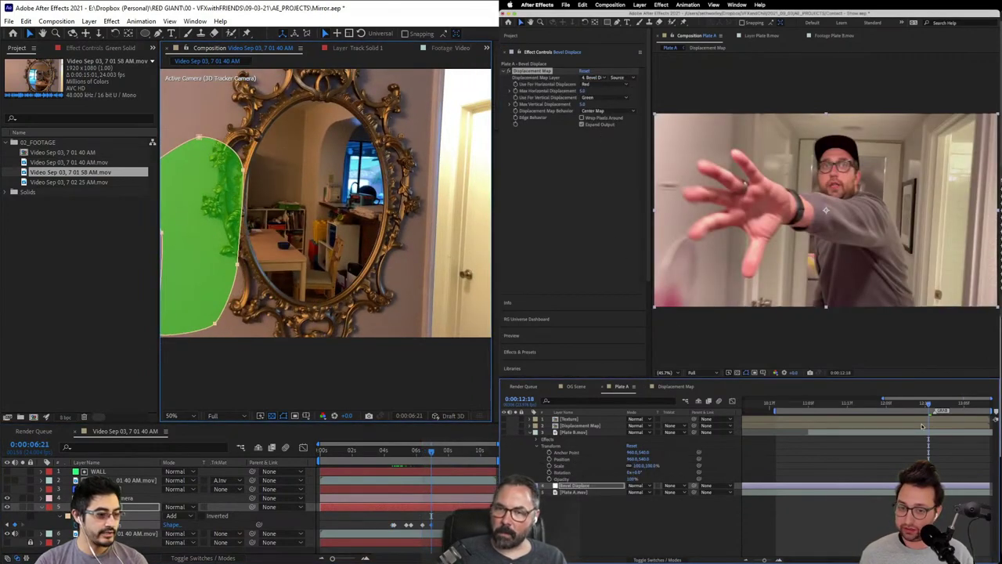
Step: Enable the Primatte Keyer effect on Plate B, and check the green mask over the man at 0:00:05:11
left_click_drag(432, 450, 411, 454)
scroll(361, 264, "up", 2)
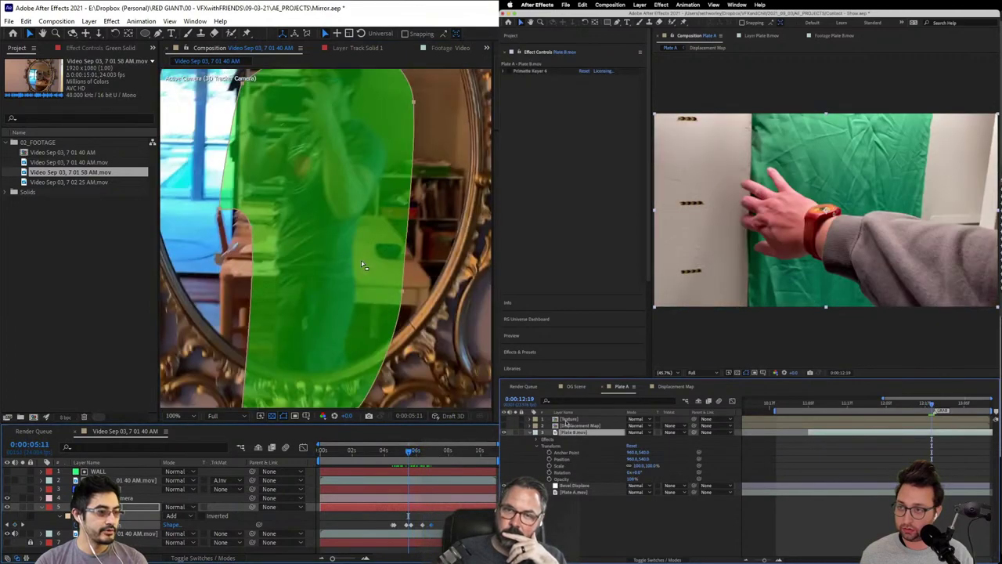
left_click(508, 71)
left_click_drag(359, 193, 331, 214)
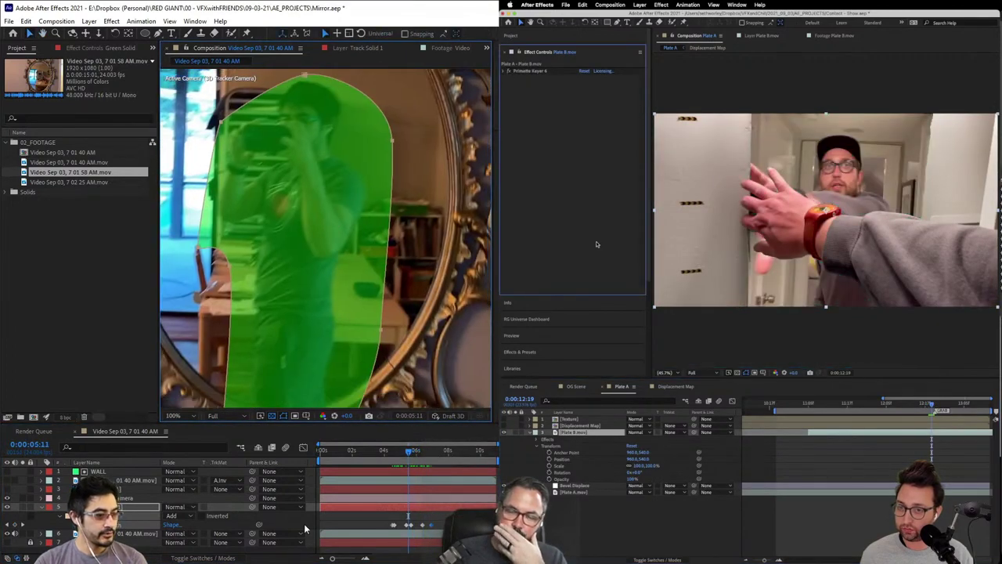
Step: Hide the green solid in the mirror composition, and set Bevel Displace's displacement map layer to Displacement Map
left_click(575, 486)
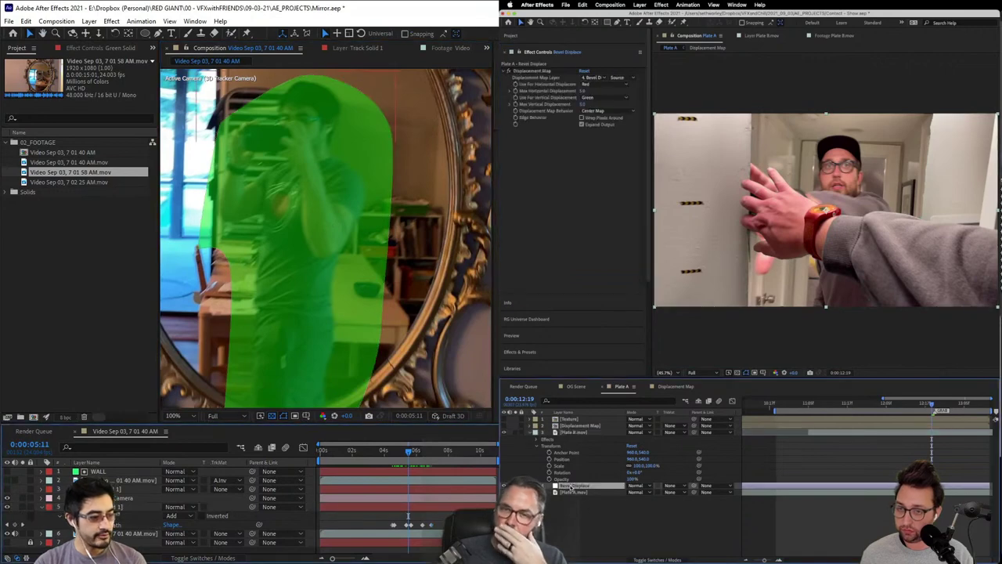
left_click(7, 507)
left_click(592, 78)
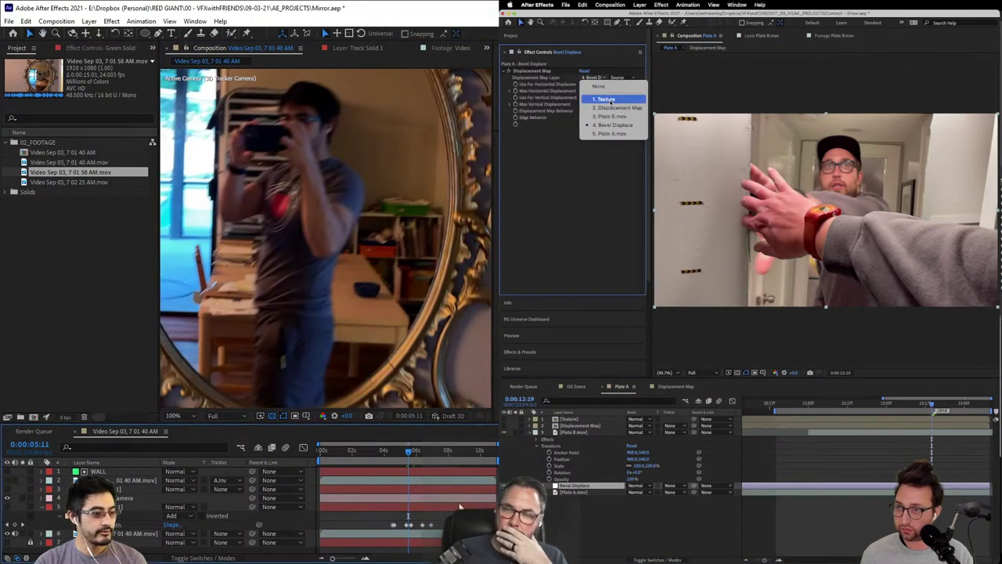
left_click(607, 107)
Step: Set Bevel Displace to displace horizontally by Luminance with a maximum of 75 and vertical displacement off, and scrub the mirror shot to 0:00:05:09
left_click_drag(407, 453, 394, 459)
left_click(593, 98)
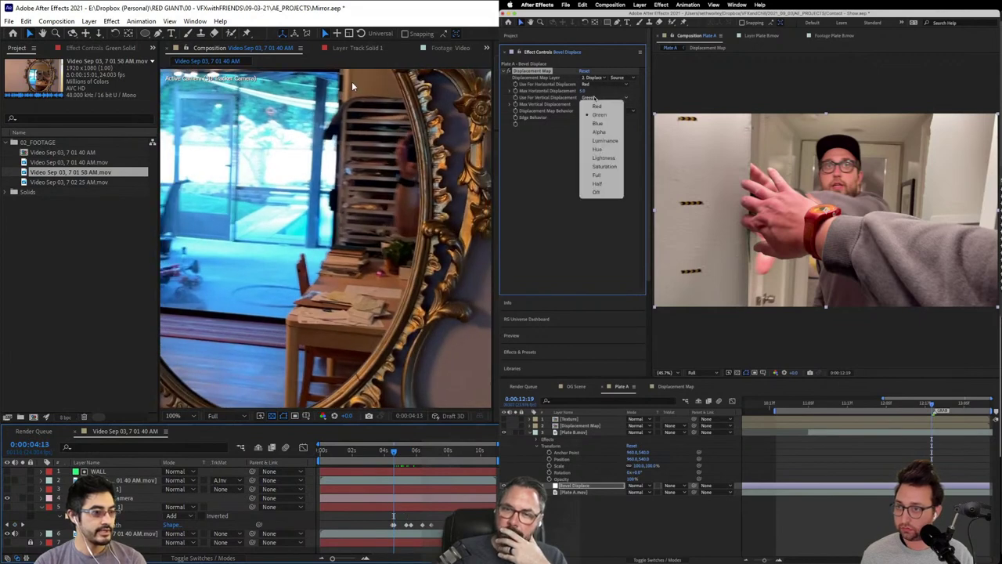
left_click(571, 109)
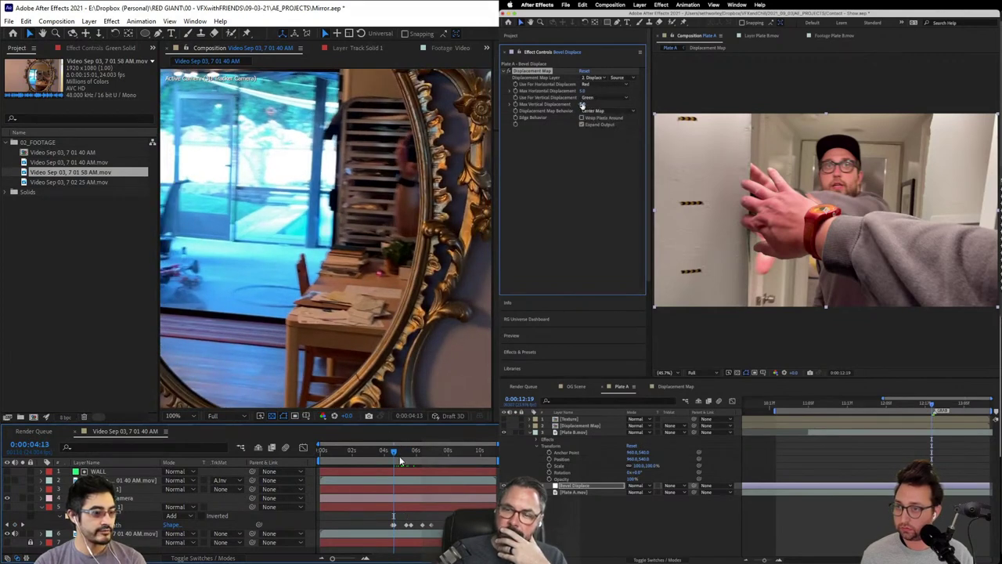
left_click(592, 98)
left_click_drag(395, 452, 422, 451)
left_click(598, 194)
left_click(587, 85)
left_click(602, 127)
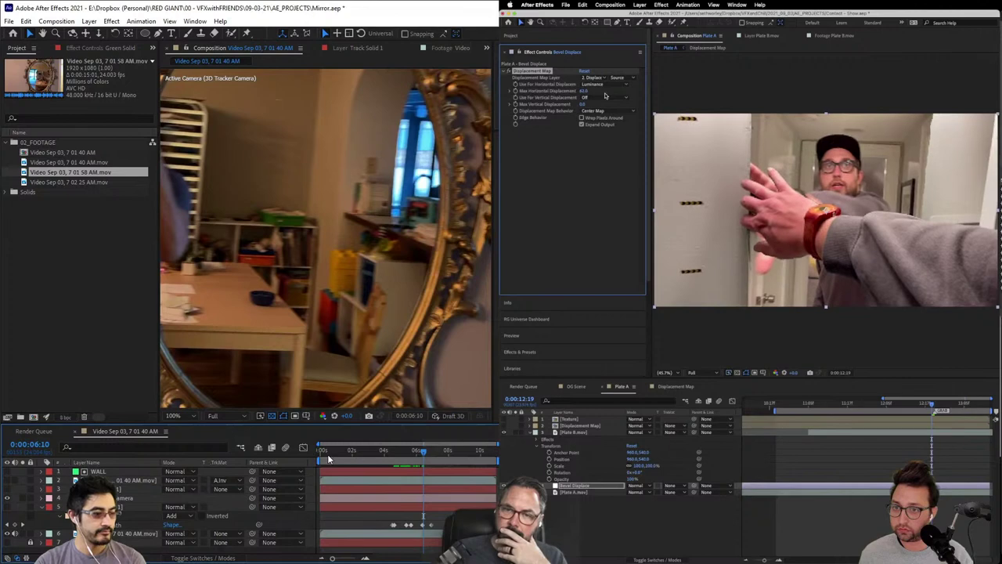
mouse_move(426, 456)
left_mouse_down()
mouse_move(402, 457)
mouse_move(411, 466)
left_mouse_up()
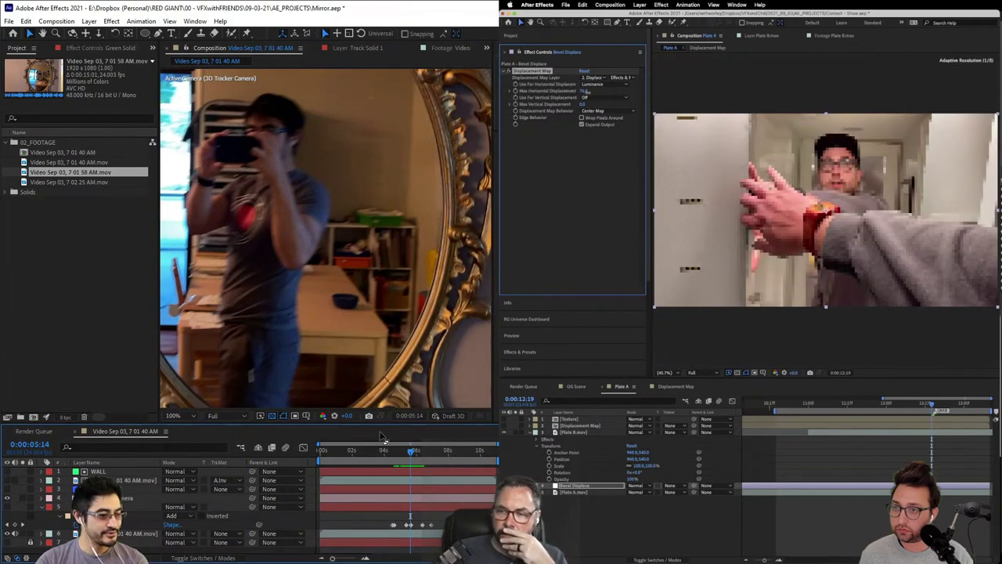
mouse_move(404, 453)
left_mouse_down()
mouse_move(390, 456)
mouse_move(408, 456)
mouse_move(407, 466)
left_mouse_up()
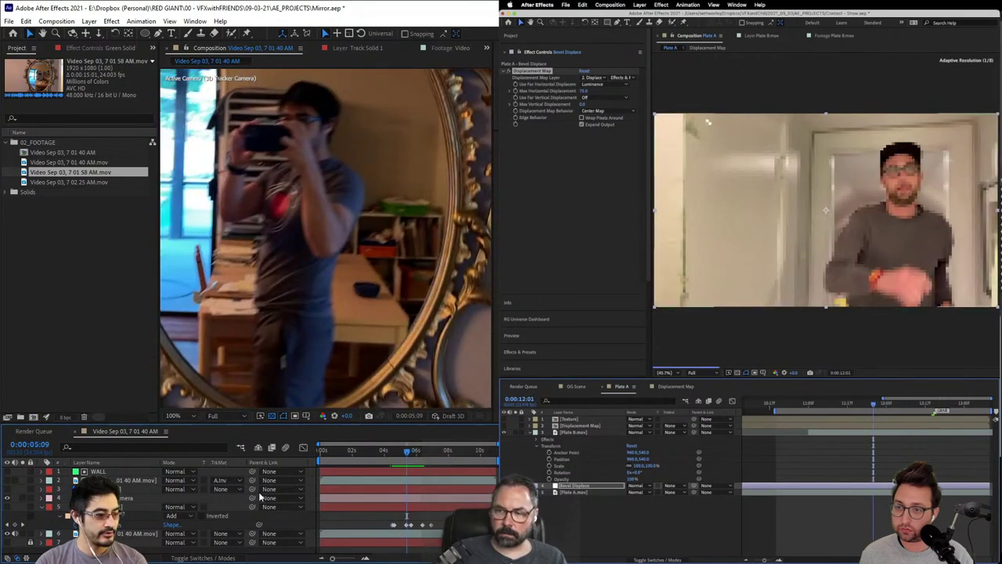
Step: Reveal the green solid's opacity, show the upper mirror footage layer, and leave the green solid selected
left_click(130, 510)
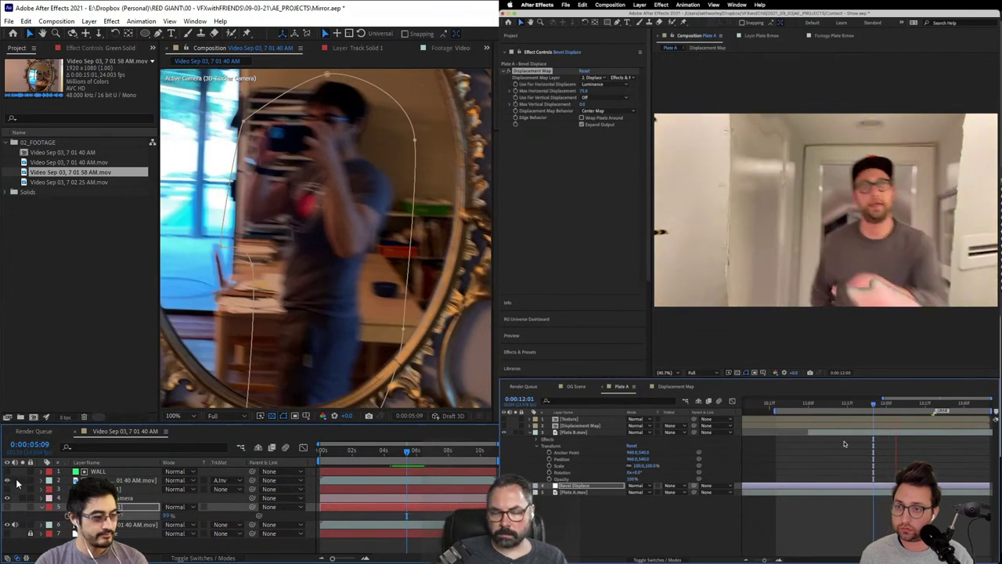
scroll(405, 288, "down", 2)
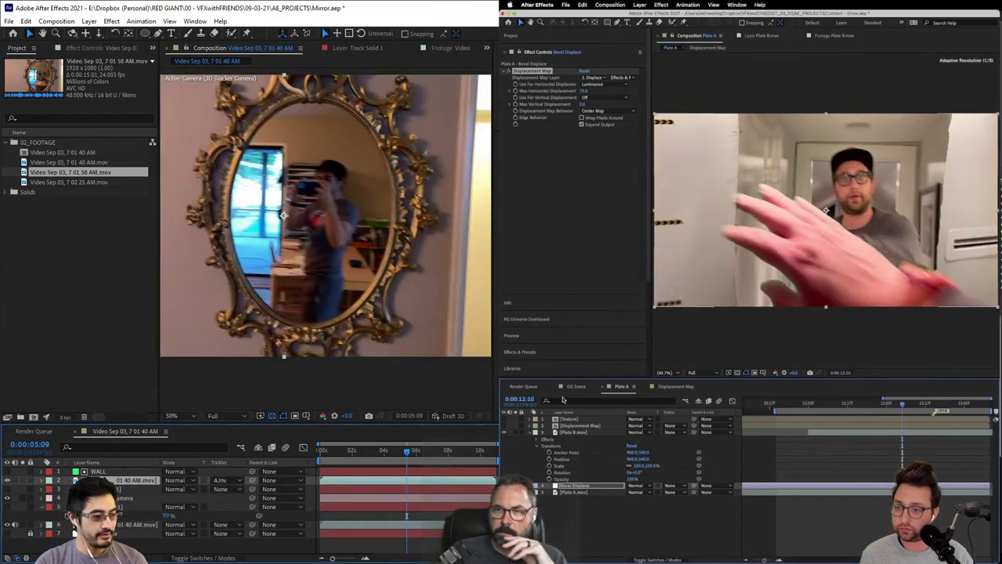
left_click(137, 507)
Step: Narrow the white solid's mask in the Displacement Map composition, and return to Plate A
double_click(594, 425)
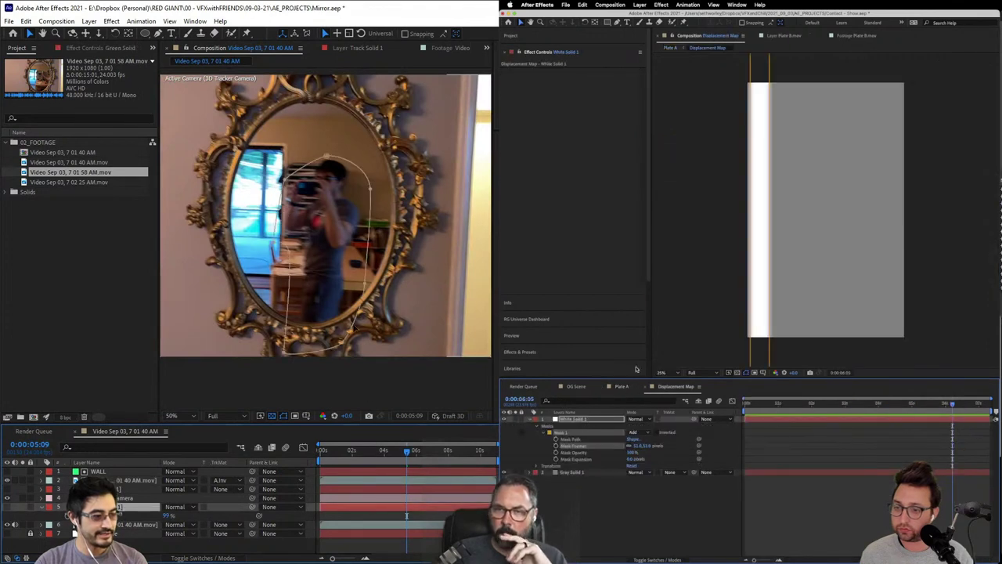
left_click_drag(771, 223, 763, 222)
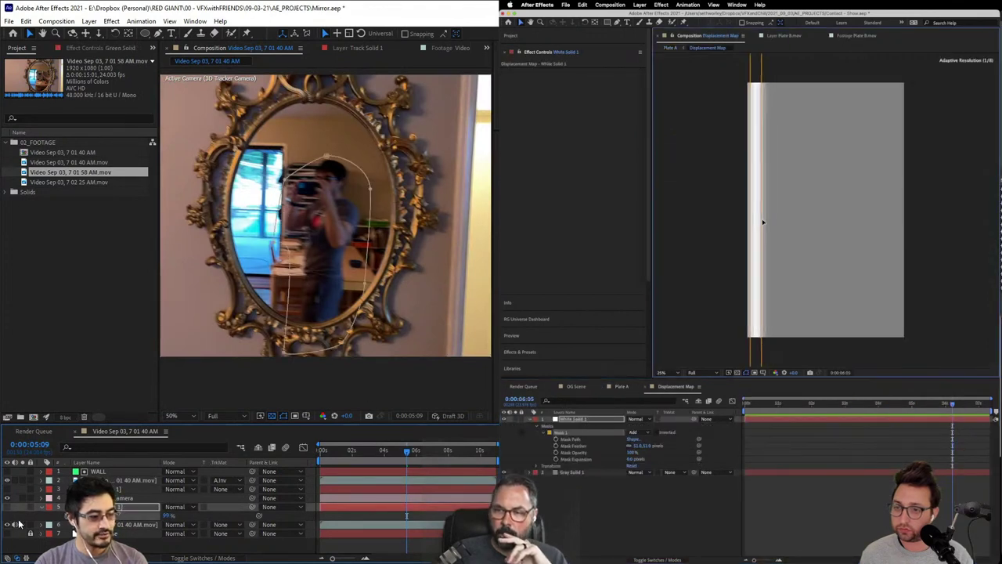
left_click(621, 386)
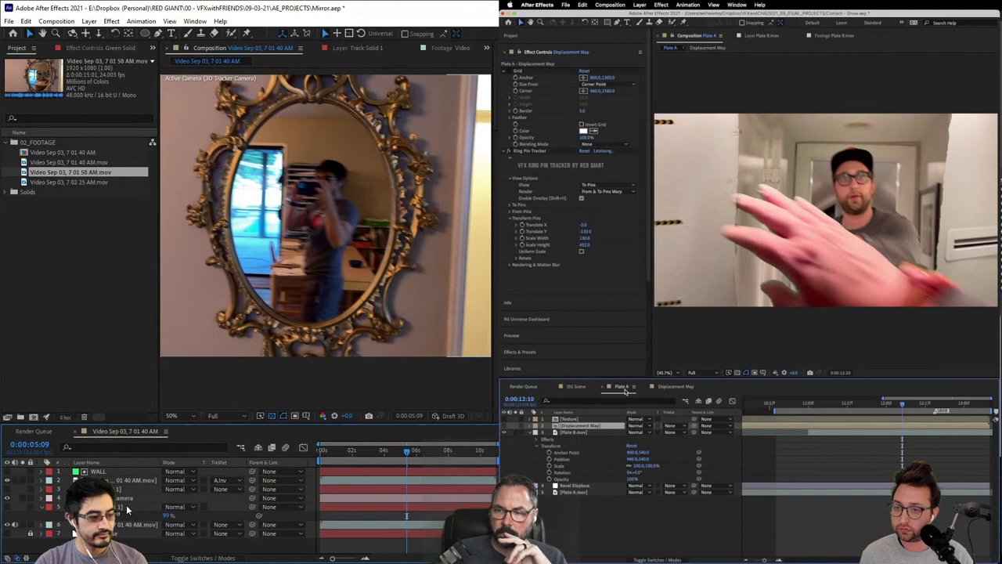
Step: Show the green solid at 100% opacity with Silhouette Luma blending, and reduce the white solid's mask feather in Displacement Map
left_click(9, 507)
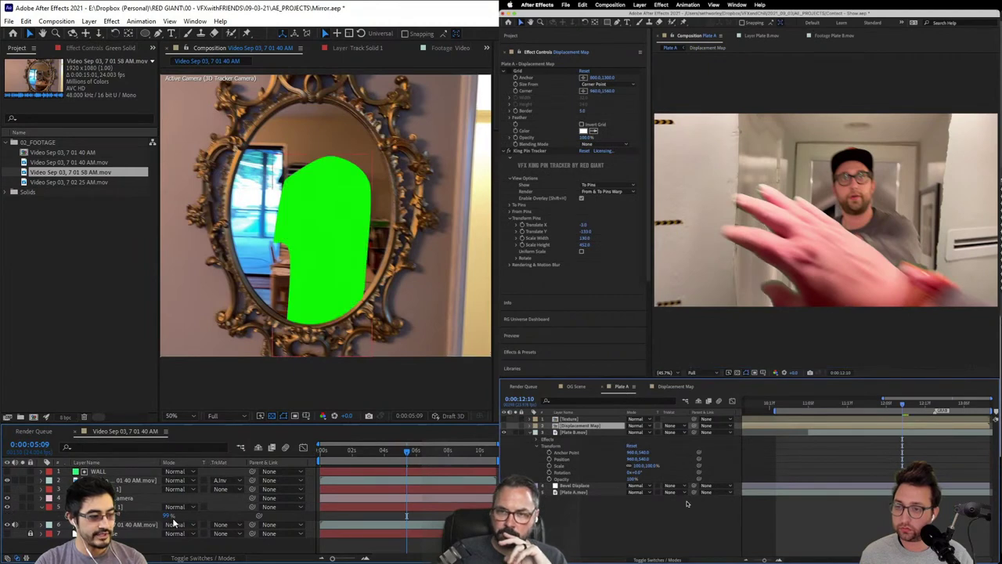
left_click(675, 386)
left_click(189, 506)
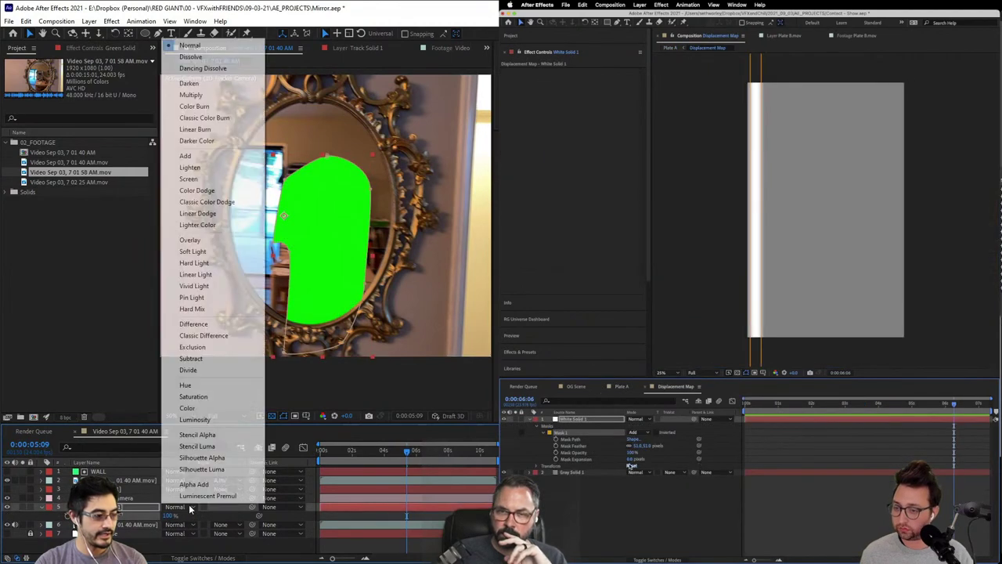
left_click(228, 471)
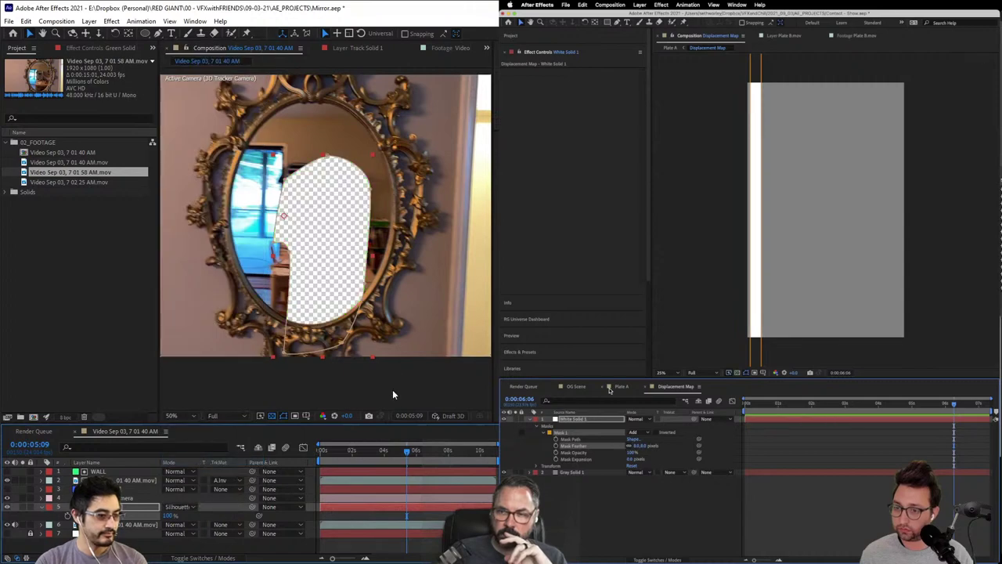
left_click(619, 386)
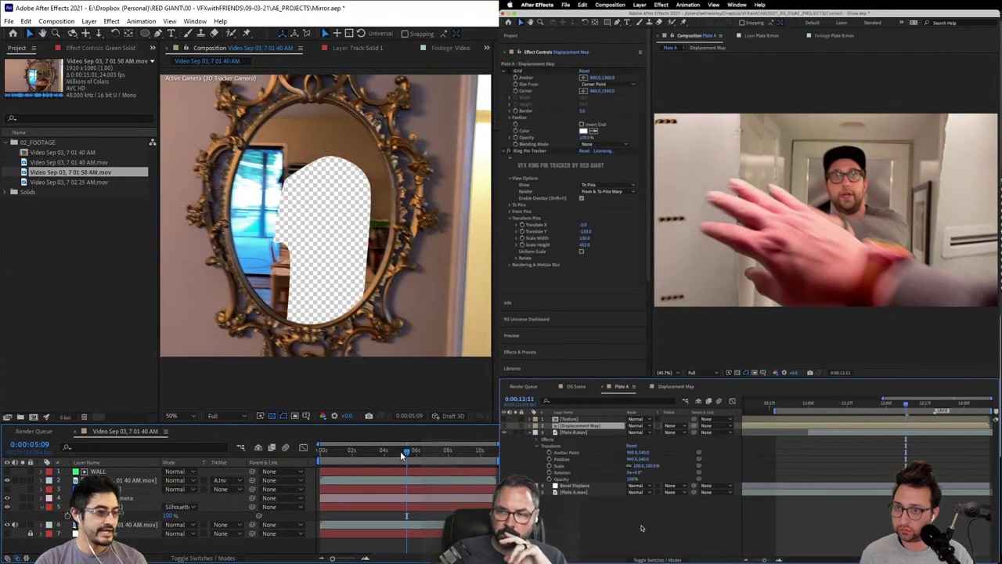
Step: Extend the white solid's mask past the left edge of the Displacement Map canvas, and move the mirror composition to 0:00:05:12
mouse_move(402, 454)
left_mouse_down()
mouse_move(382, 453)
mouse_move(403, 453)
left_mouse_up()
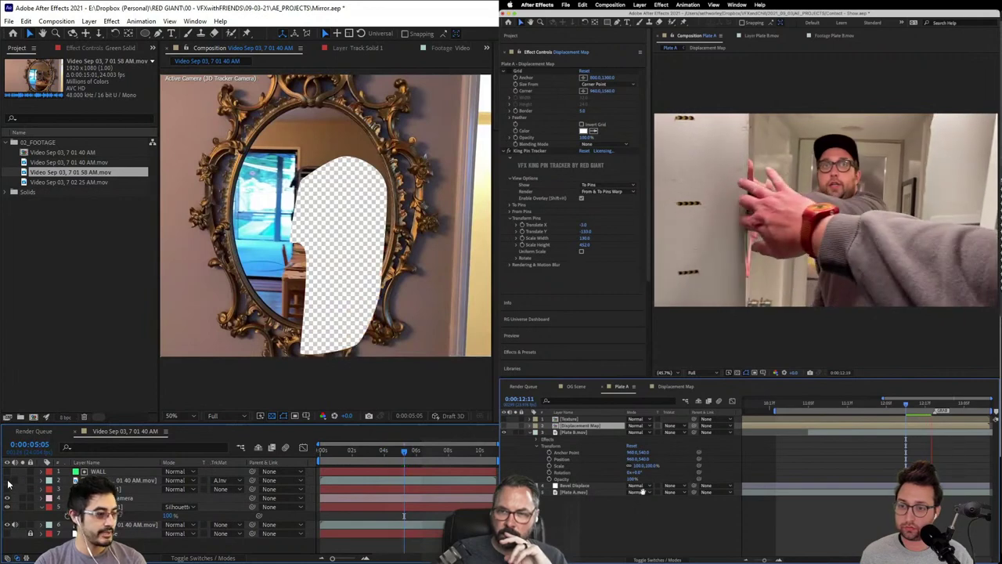
left_click(680, 386)
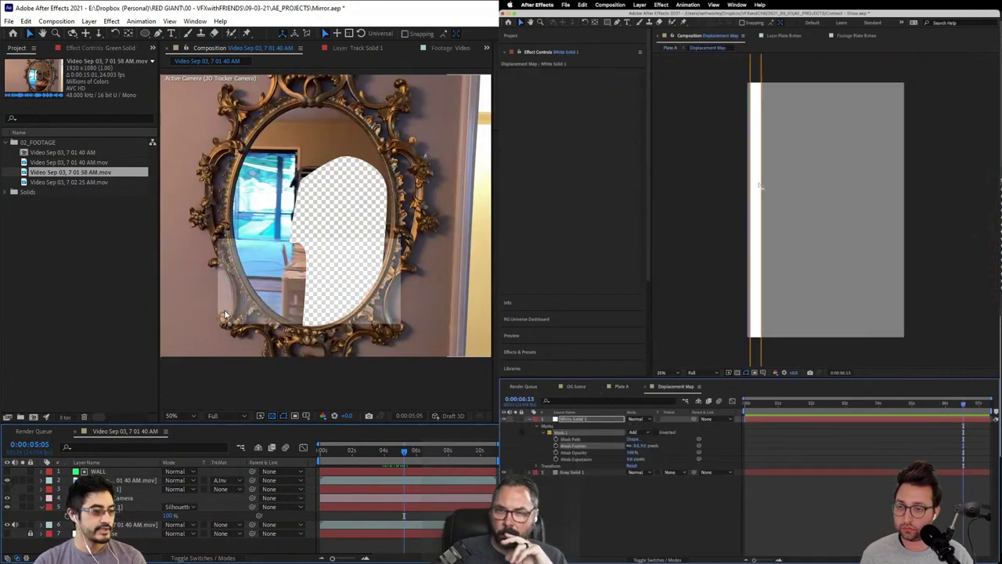
left_click(751, 187)
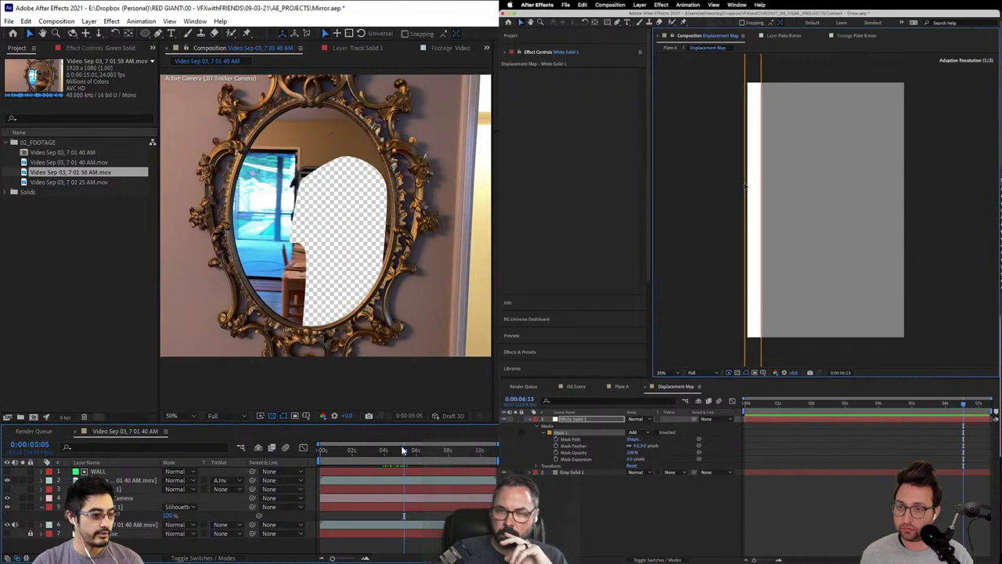
left_click(622, 385)
mouse_move(402, 451)
left_mouse_down()
mouse_move(416, 451)
mouse_move(398, 459)
mouse_move(408, 457)
left_mouse_up()
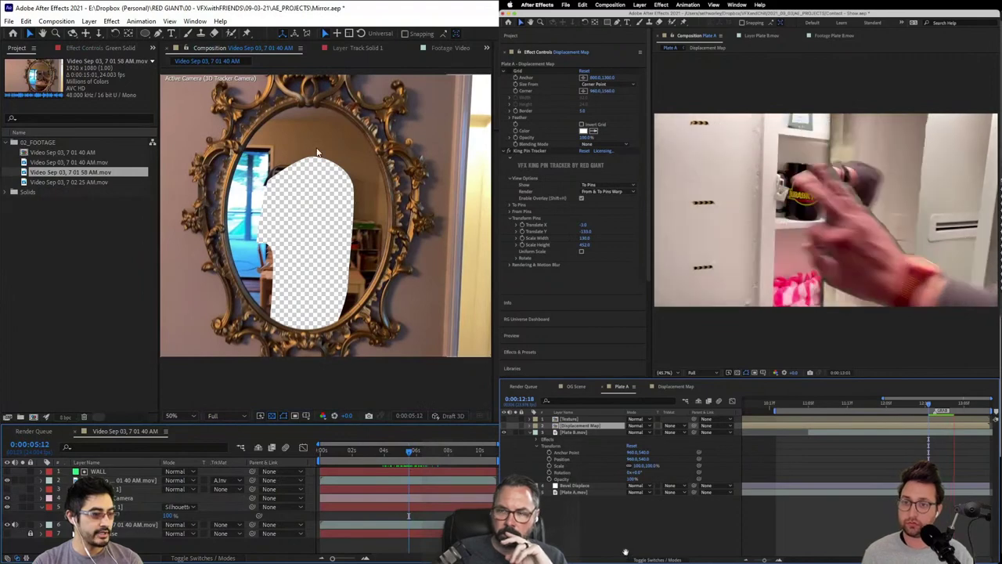
Step: Add Video Sep 03, 7 02 25 AM.mov above the WALL layer in the mirror composition, starting at about 5 seconds
left_click(75, 182)
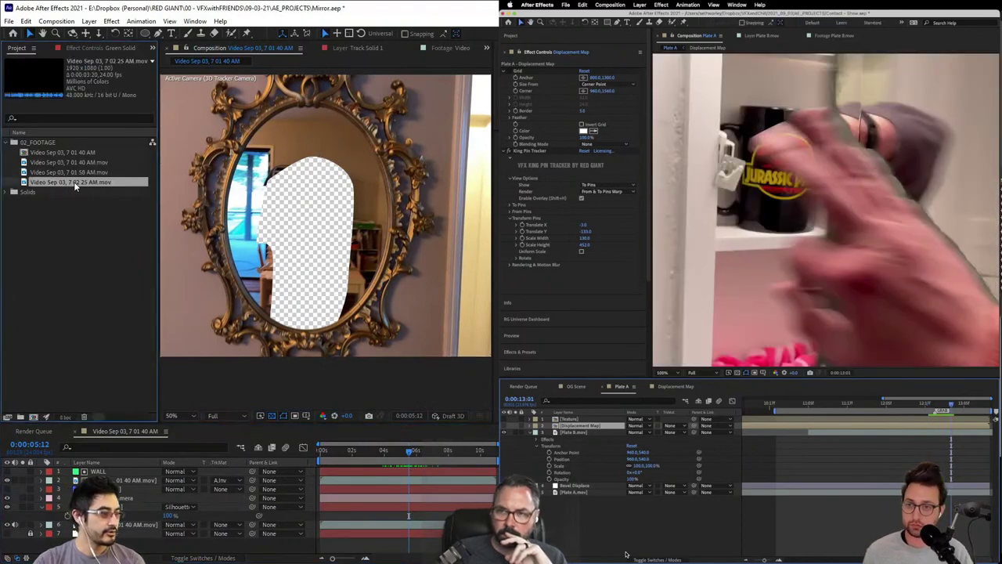
left_click(76, 164)
left_click(669, 387)
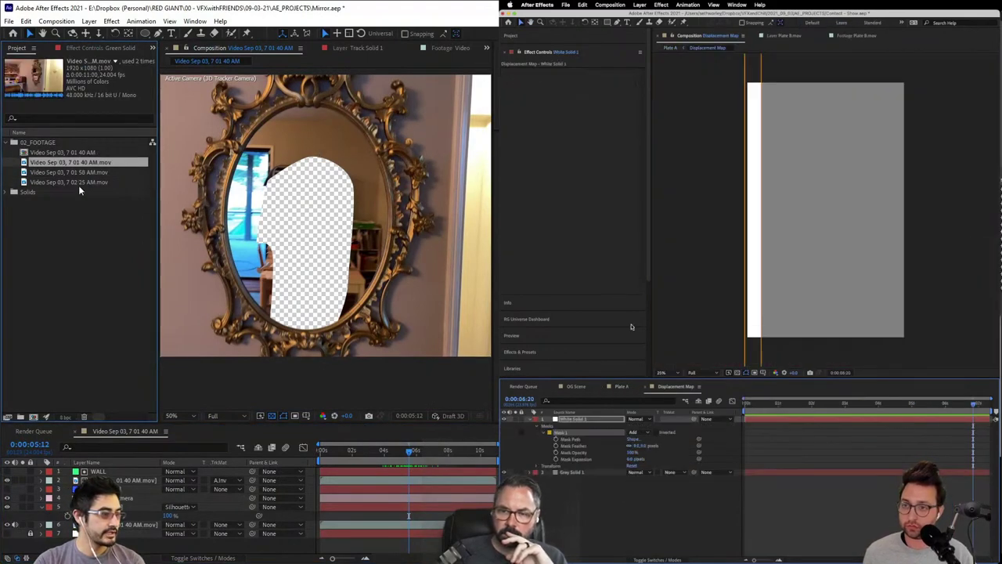
left_click(76, 182)
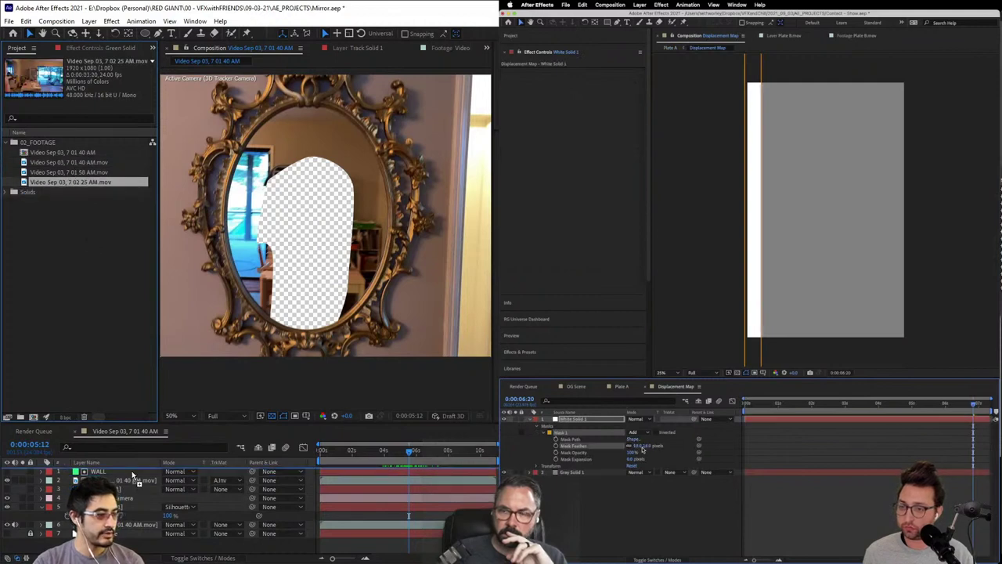
left_click(620, 386)
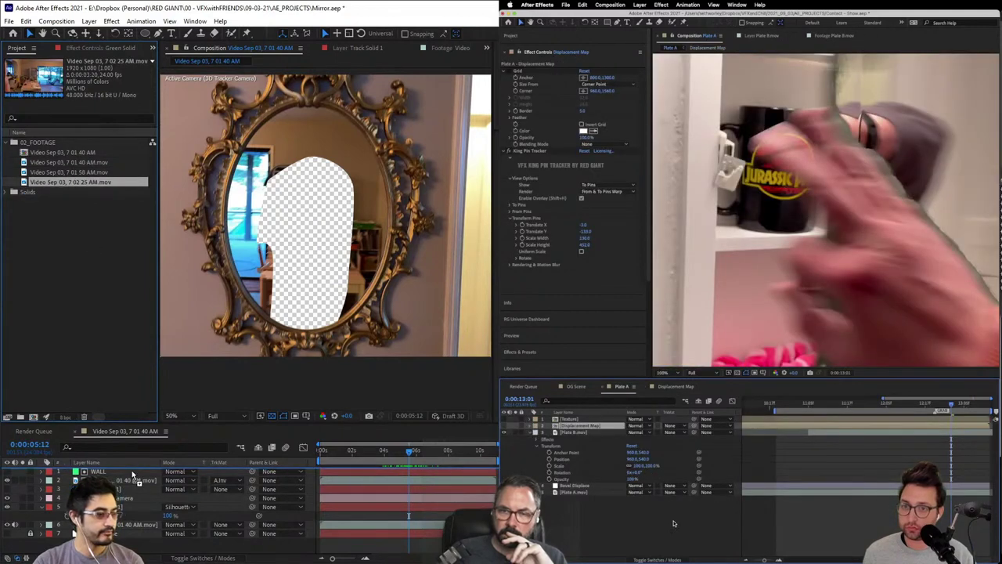
left_click_drag(133, 475, 134, 472)
left_click_drag(338, 475, 436, 490)
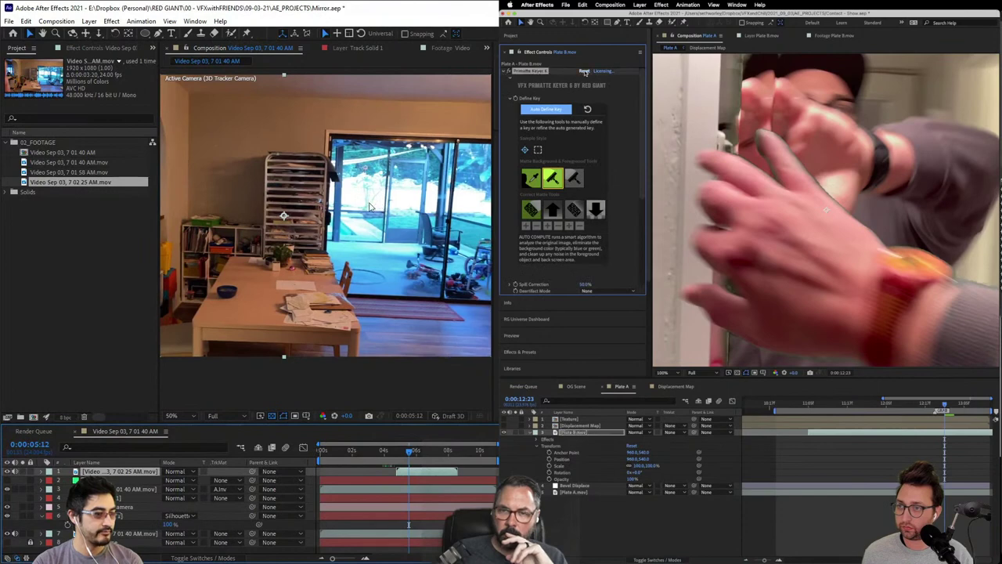
Step: Move the 7 02 25 AM footage layer outside the canvas, below its lower-left corner
key("comma")
left_click_drag(391, 244, 215, 298)
left_click_drag(413, 330, 242, 407)
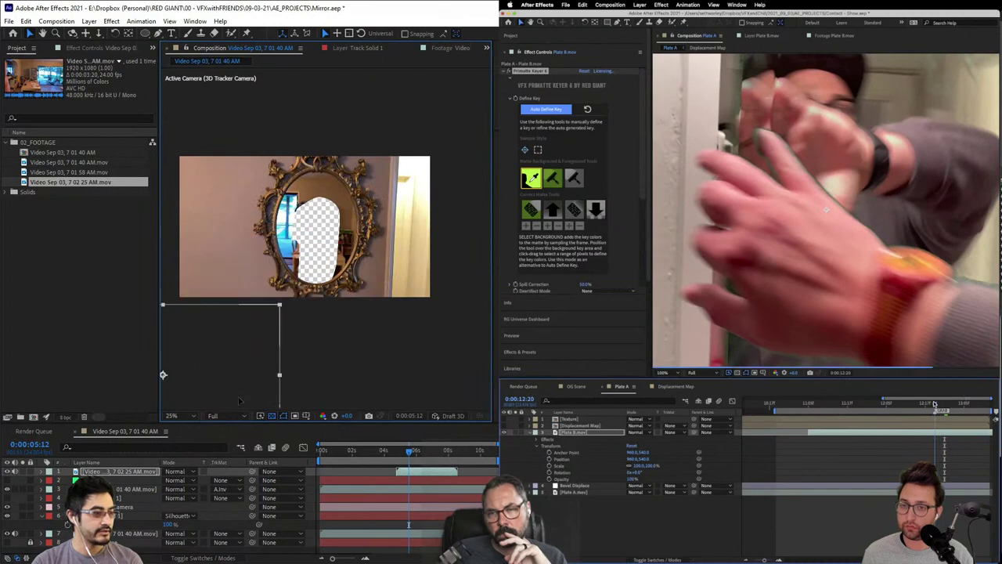
Step: Place Video Sep 03, 7 01 58 AM.mov centred in the mirror composition as the top layer
left_click_drag(89, 172, 392, 235)
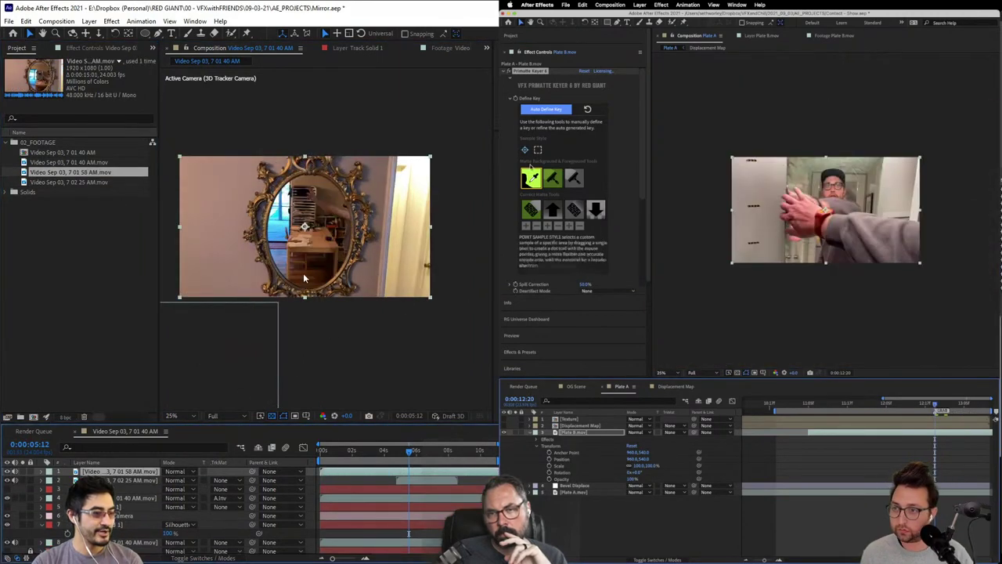
key("period")
key("period")
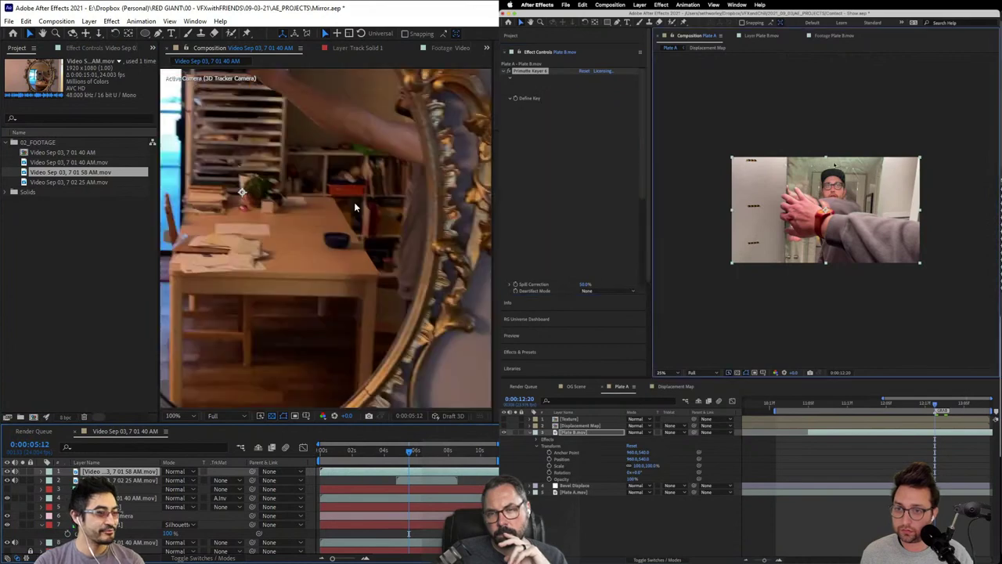
key("comma")
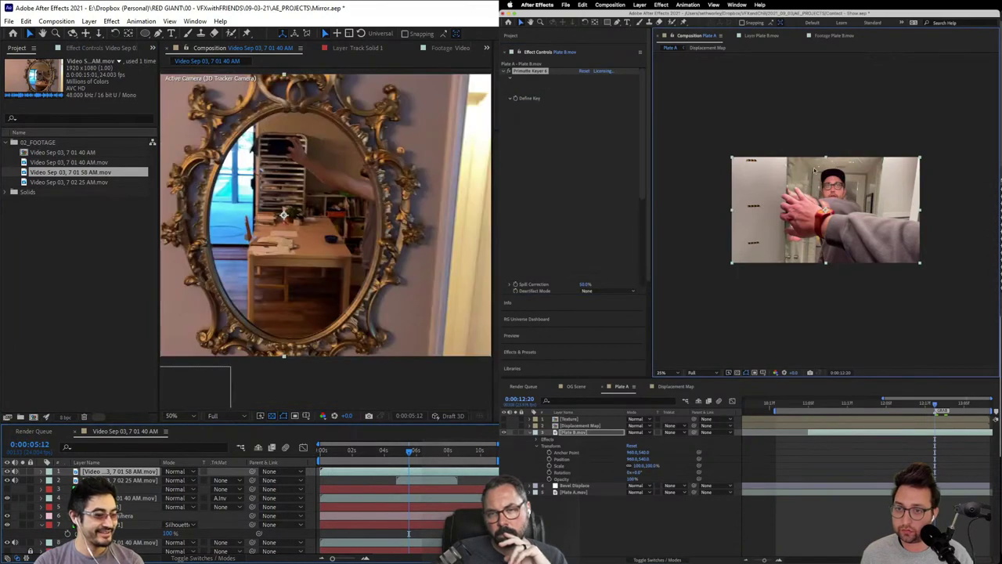
Step: Export the mirror composition's frame at 0:00:04:11 as a TIFF into the RENDERS folder
left_click_drag(414, 452, 419, 478)
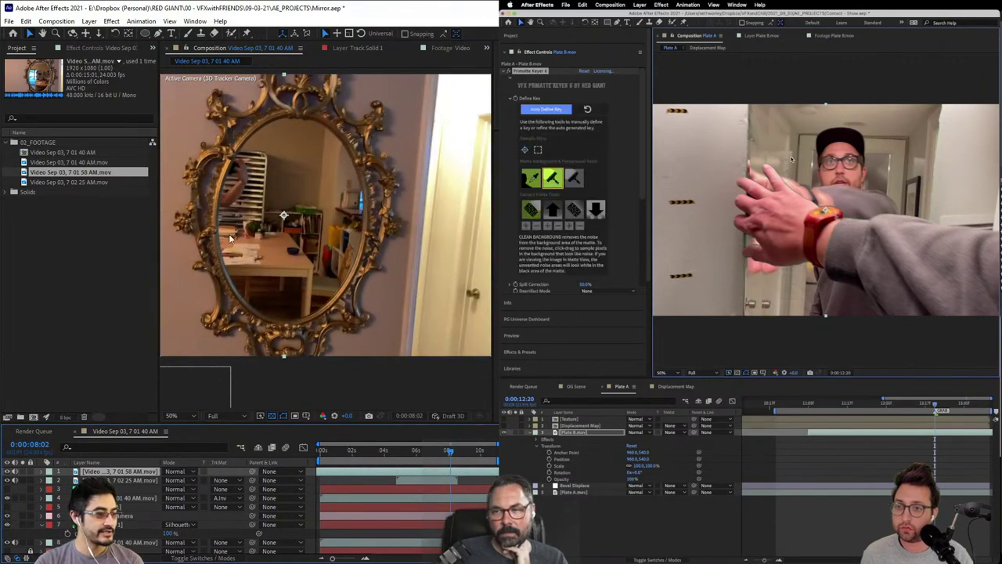
left_click_drag(444, 450, 393, 471)
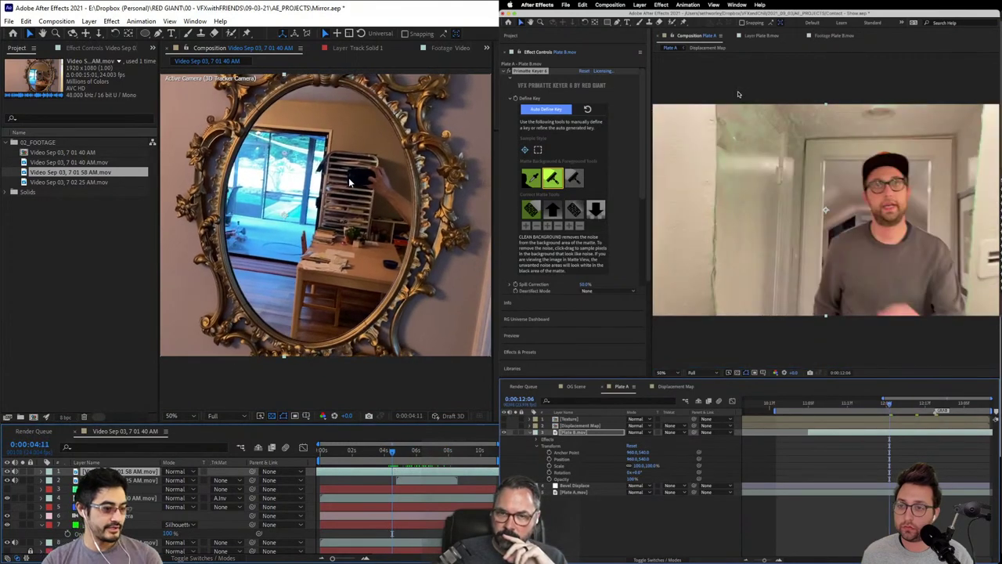
key("ctrl+alt+s")
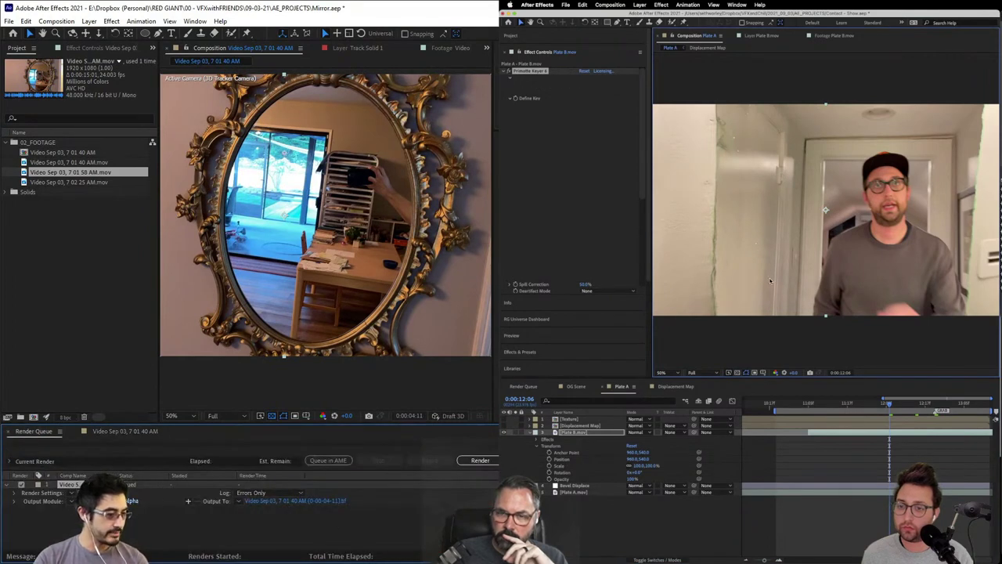
left_click(312, 487)
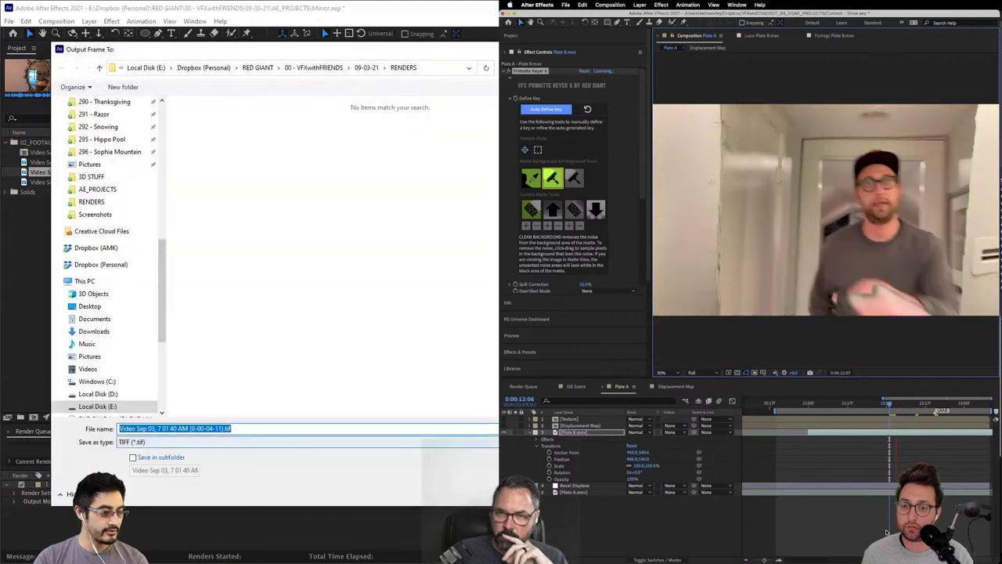
key("Return")
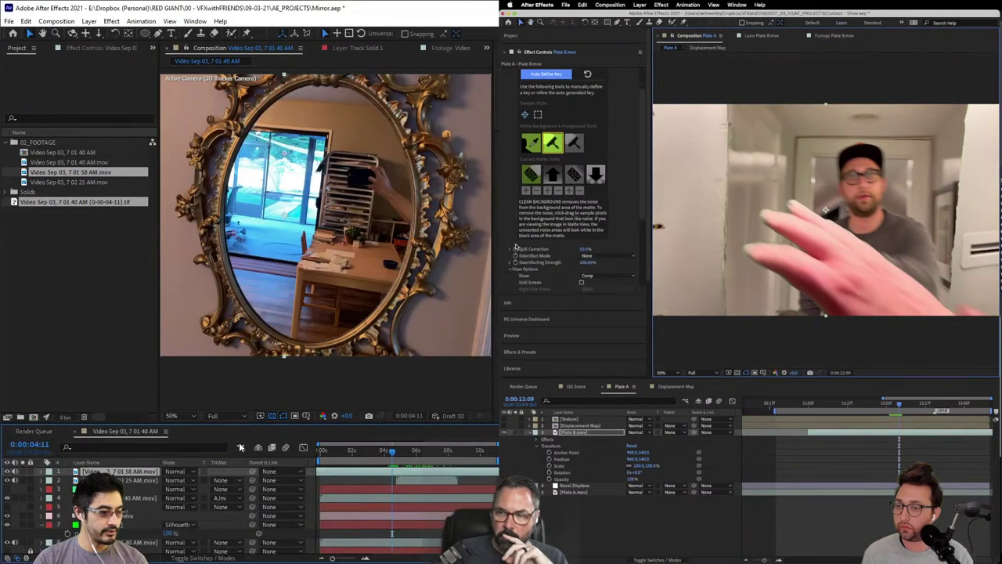
Step: Render a second TIFF still from the mirror composition at 0:00:08:11
left_click(417, 462)
left_click_drag(425, 462, 458, 462)
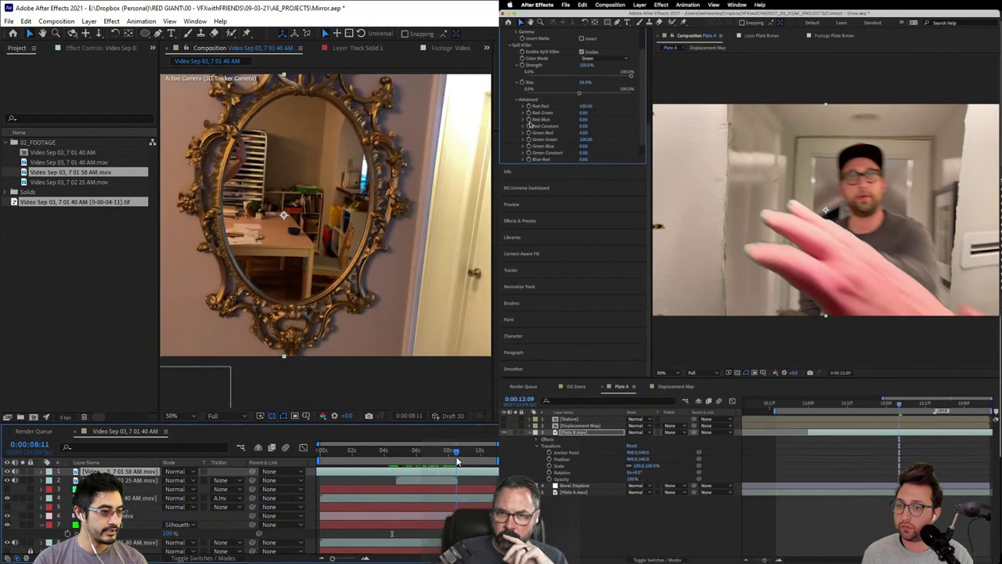
left_click(40, 431)
left_click(142, 434)
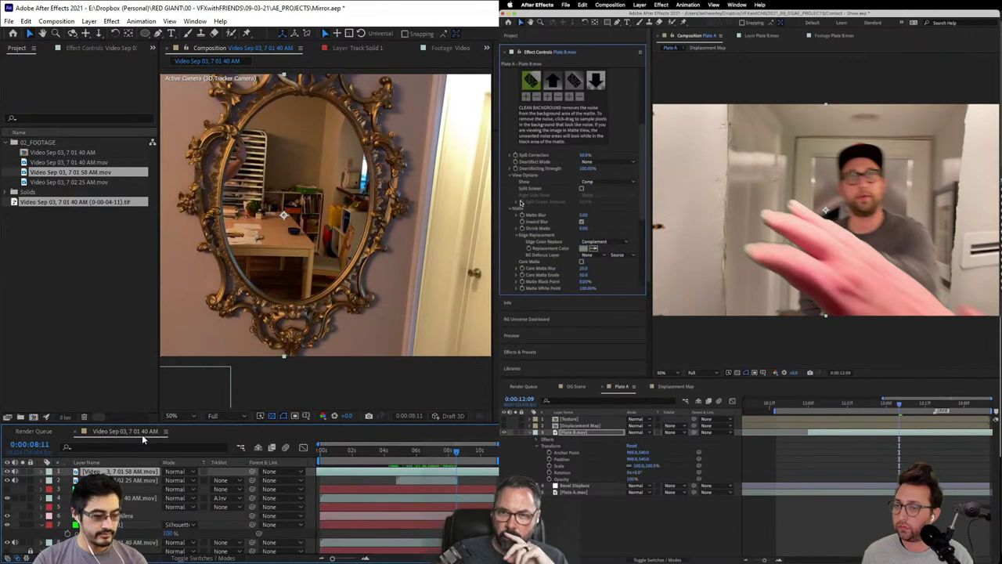
key("ctrl+m")
left_click(479, 459)
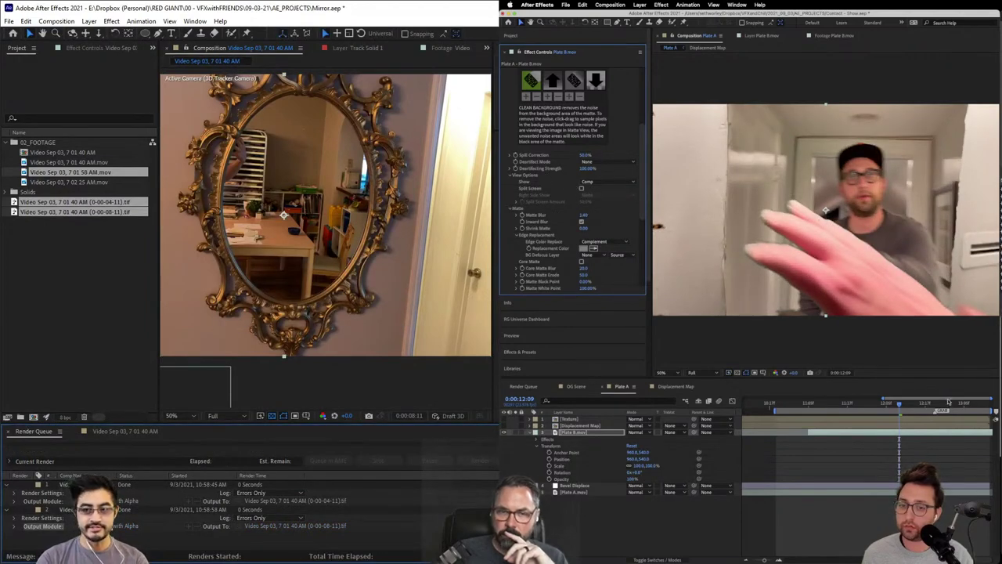
Step: Switch the mirror project to Photoshop, and inspect the keyed hands in Plate A up close at 0:00:12:23
left_click_drag(881, 406, 908, 405)
key("alt+Tab")
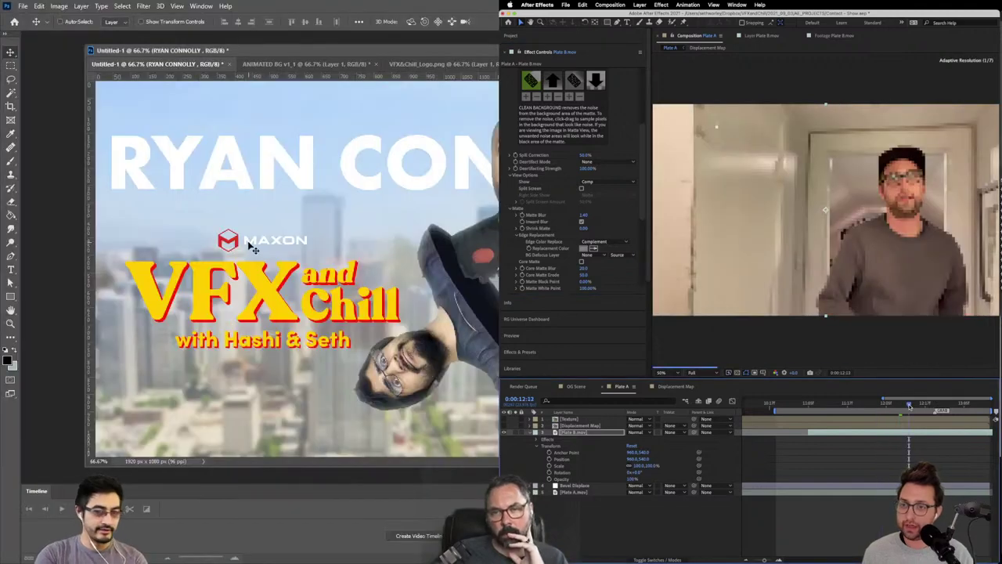
left_click(923, 403)
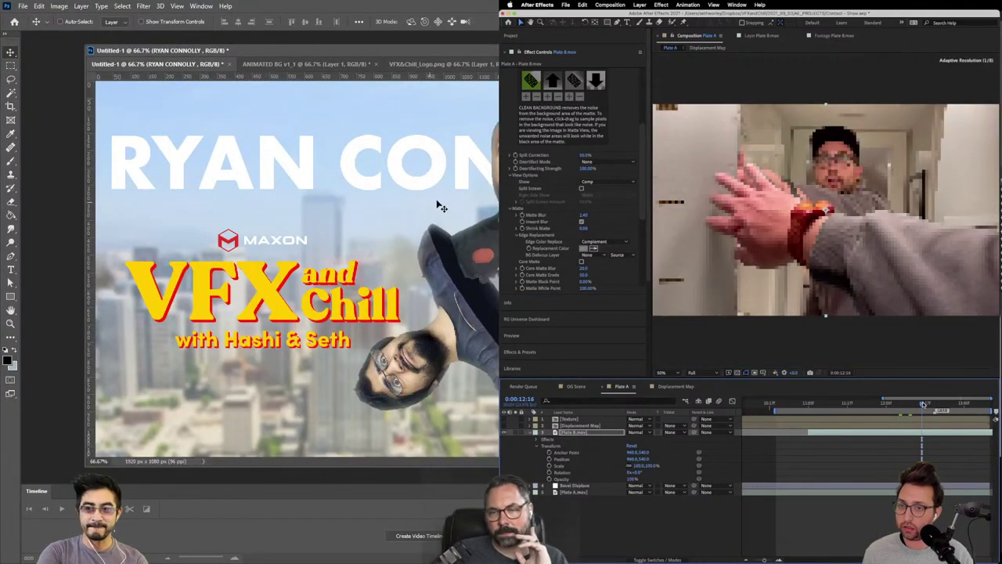
left_click_drag(926, 404, 945, 406)
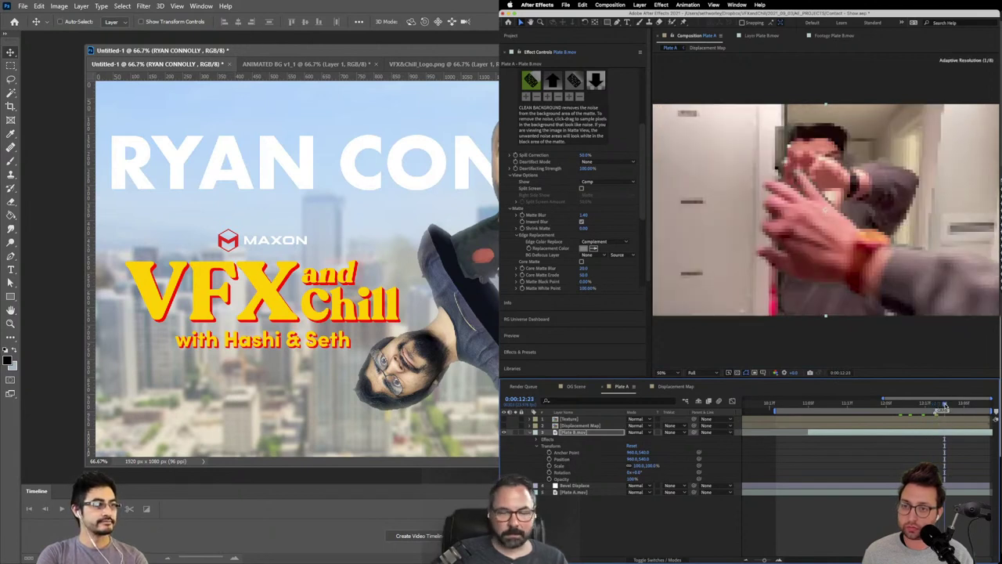
key("period")
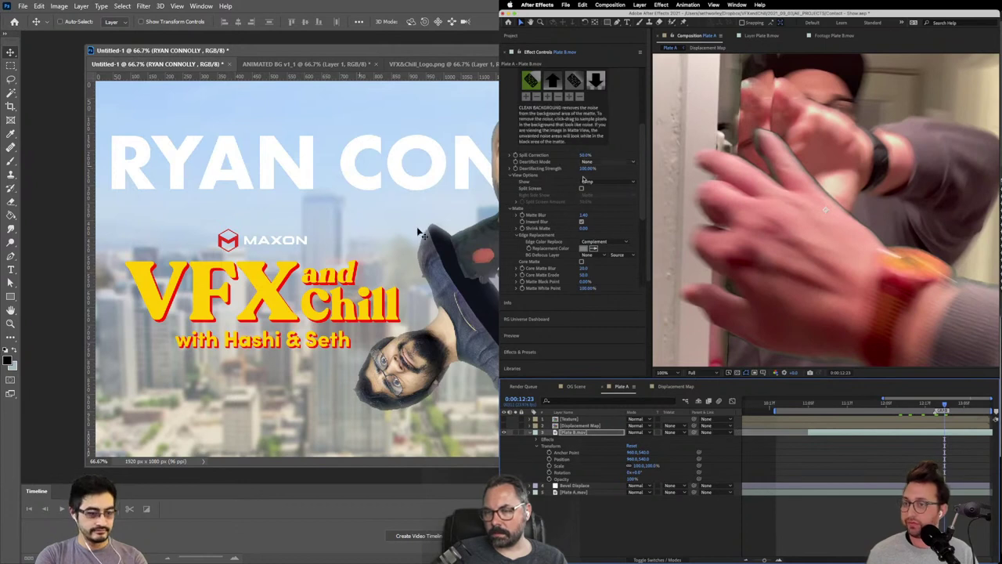
Step: Try a Shrink Matte of 2.00 on Plate B's key, and check the hands at 0:00:12:09 and 0:00:12:12
left_click(588, 228)
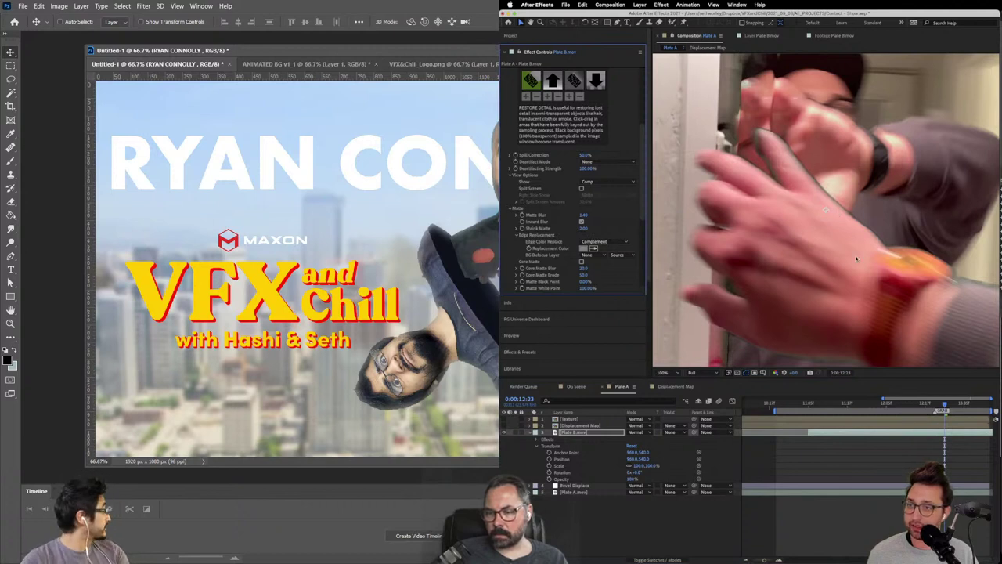
scroll(562, 232, "up", 5)
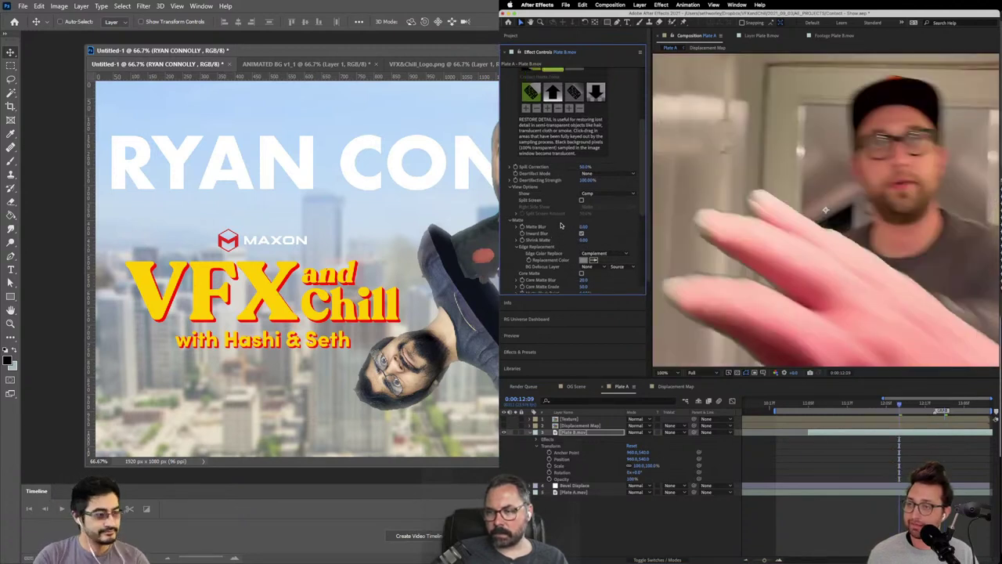
left_click(898, 406)
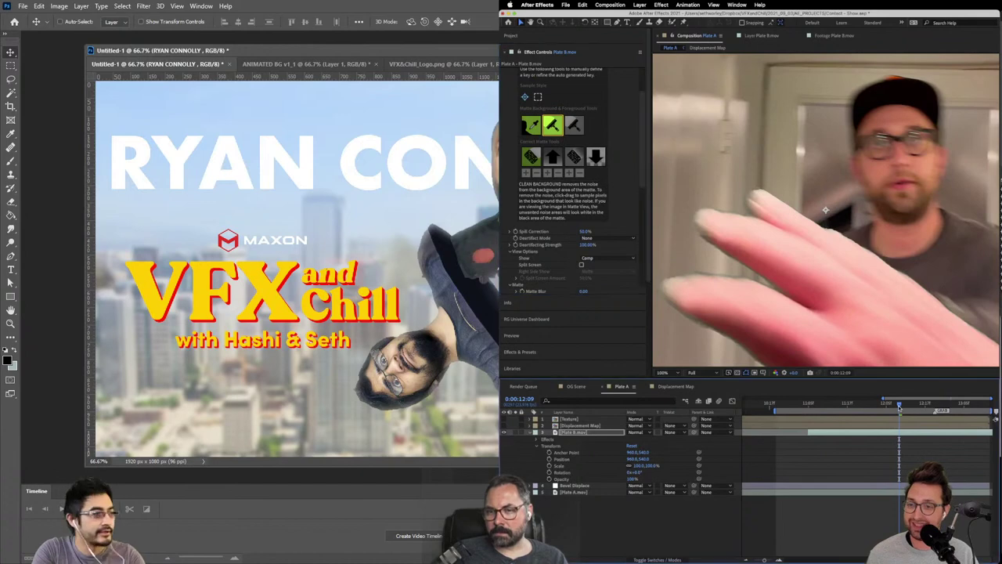
left_click(908, 407)
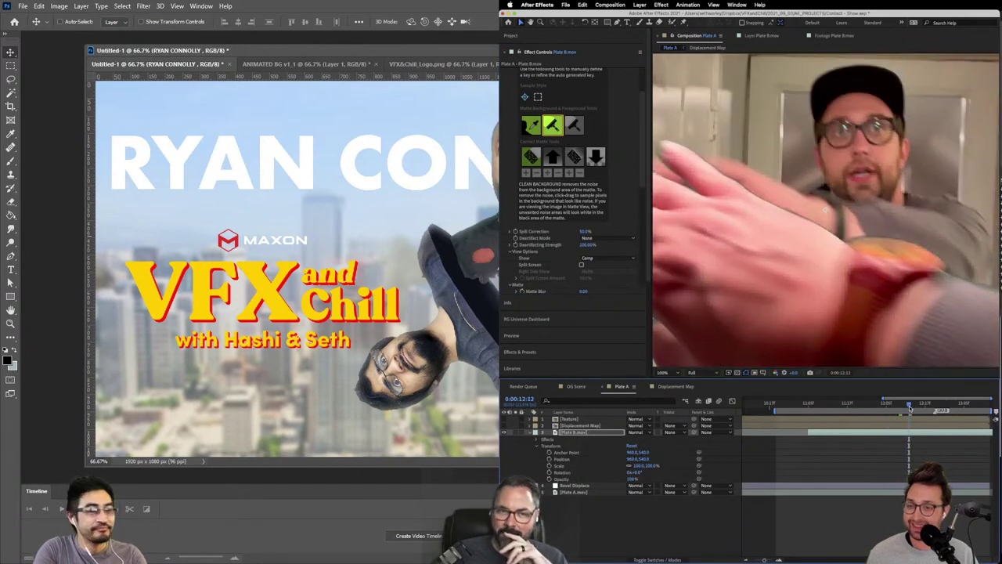
Step: Open both exported mirror stills, 0-00-04-11 and 0-00-08-11, from the RENDERS folder in Photoshop
left_click_drag(372, 48, 315, 42)
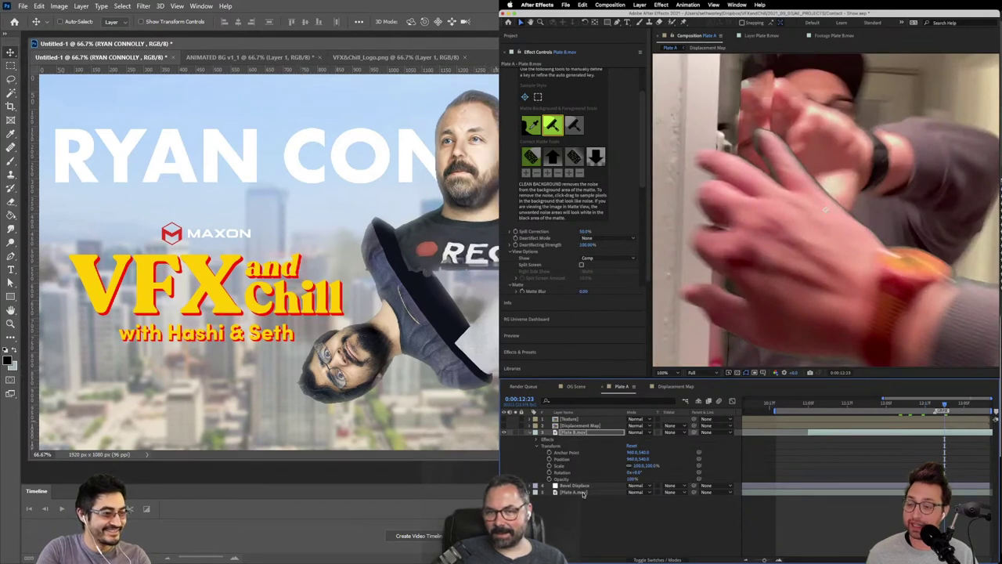
left_click(25, 6)
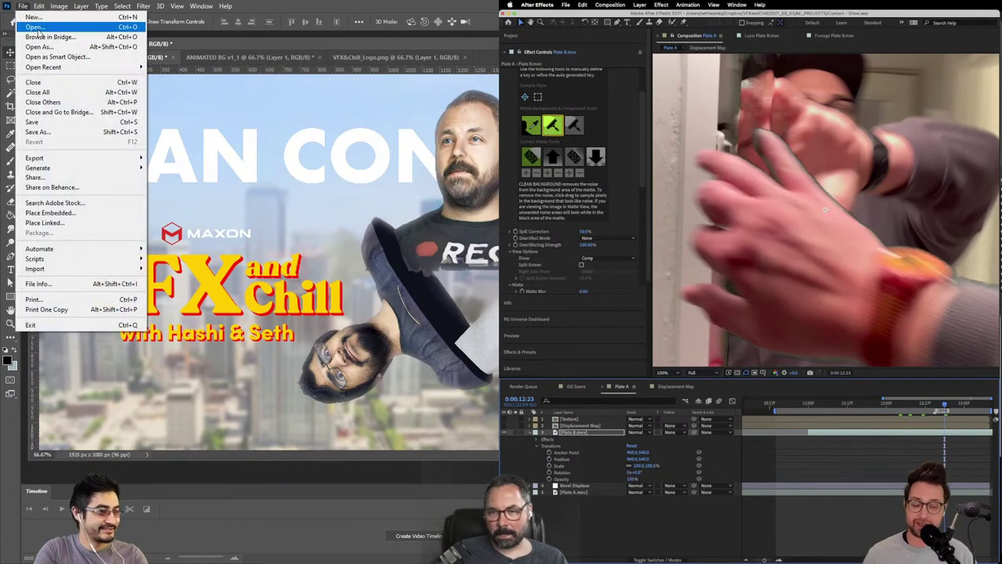
left_click(36, 28)
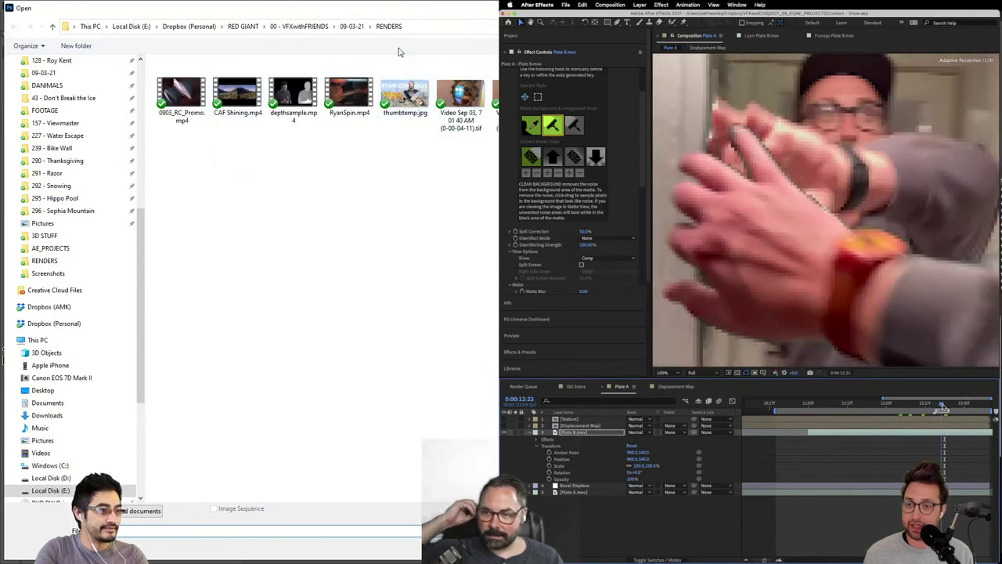
left_click(351, 26)
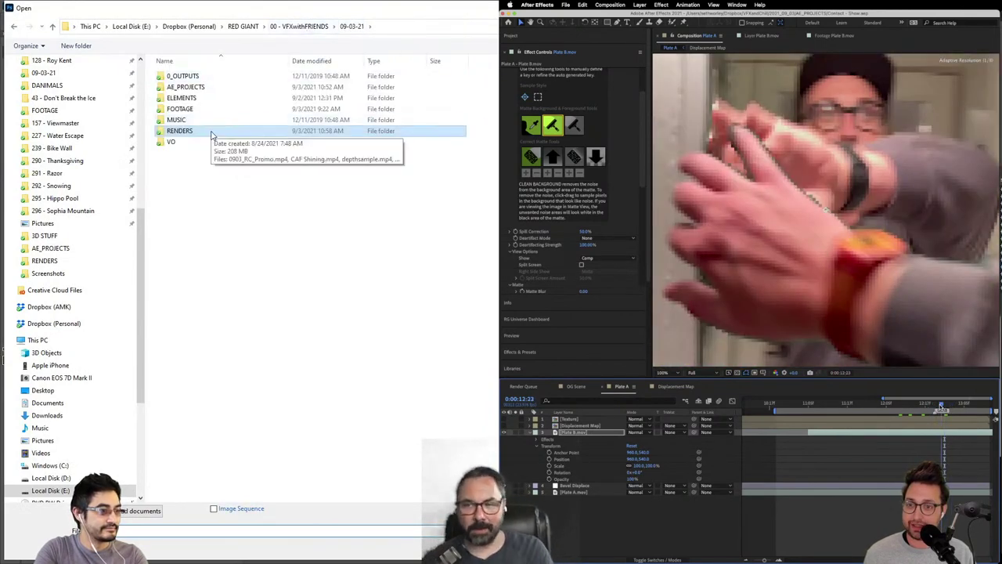
double_click(212, 131)
left_click_drag(475, 189, 498, 63)
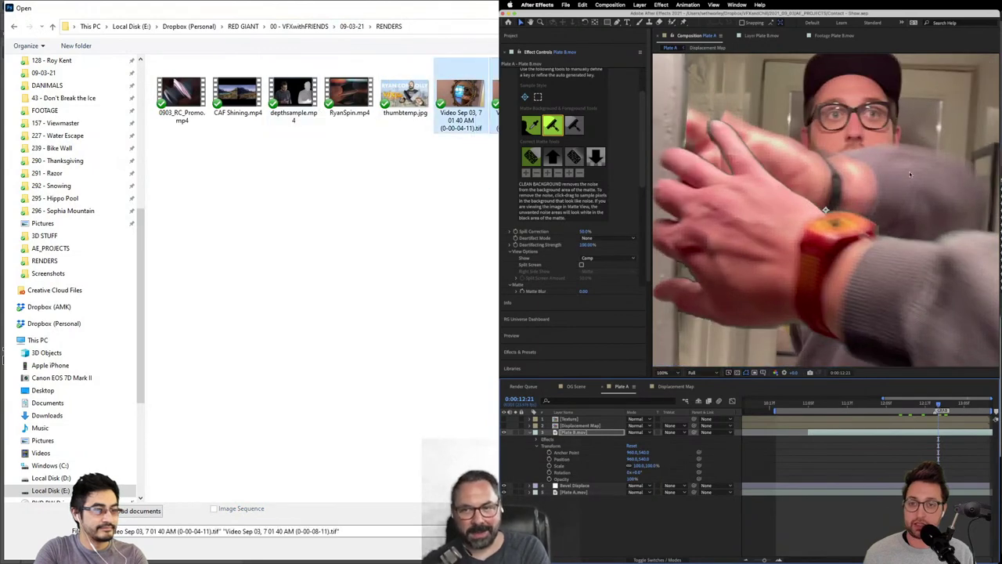
key("Return")
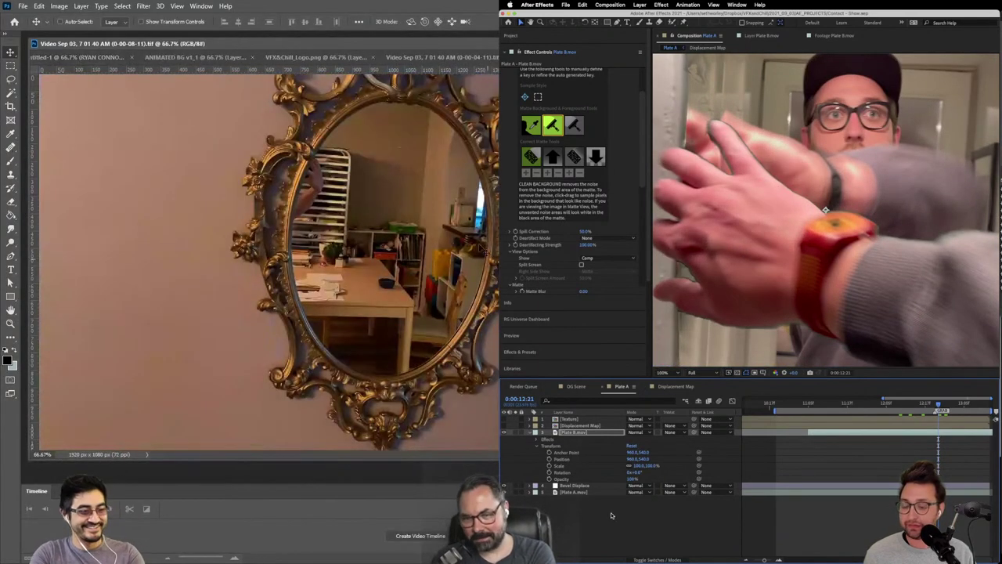
Step: Crop the 0-00-08-11 still to a rectangular marquee around the mirror, about 622 x 869 px, and float it in its own window
left_click(611, 514)
left_click(8, 69)
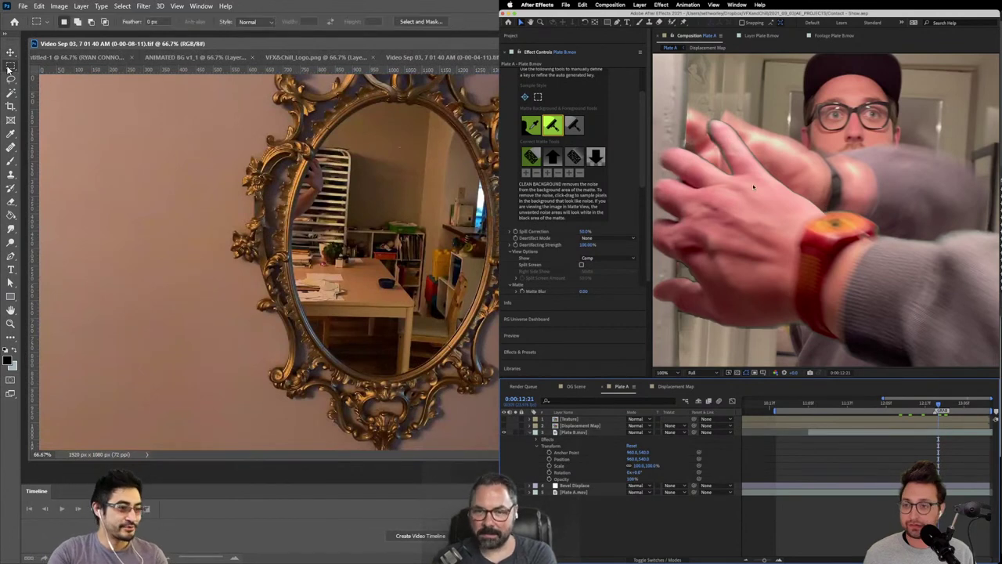
left_click_drag(283, 90, 494, 390)
key("Page_Down")
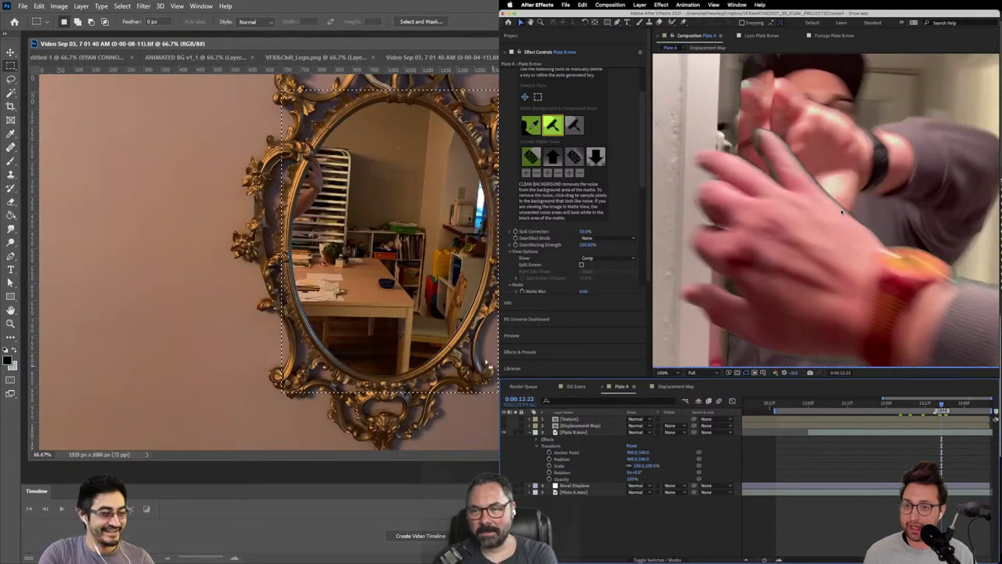
left_click(59, 5)
left_click(87, 117)
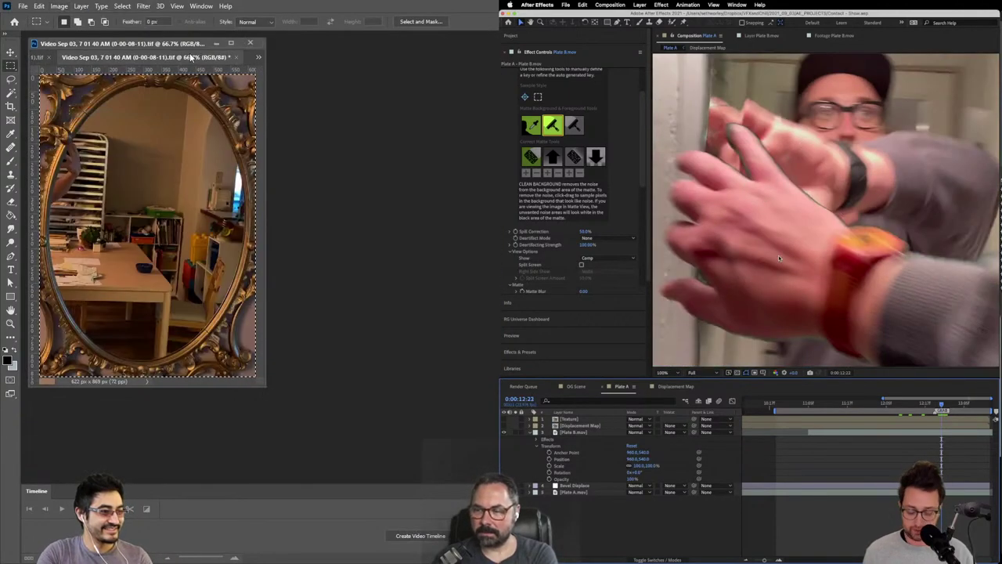
left_click_drag(192, 57, 168, 148)
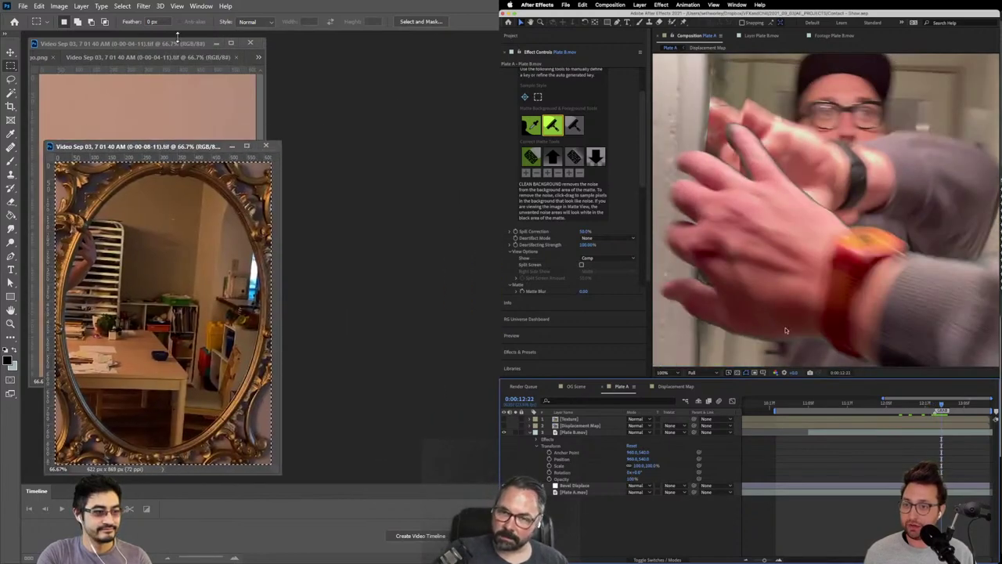
Step: Select the mirror in the 0-00-04-11 still with a rectangular marquee, and clean background noise near the fingertips in Plate B's key
left_click(177, 37)
key("ctrl+minus")
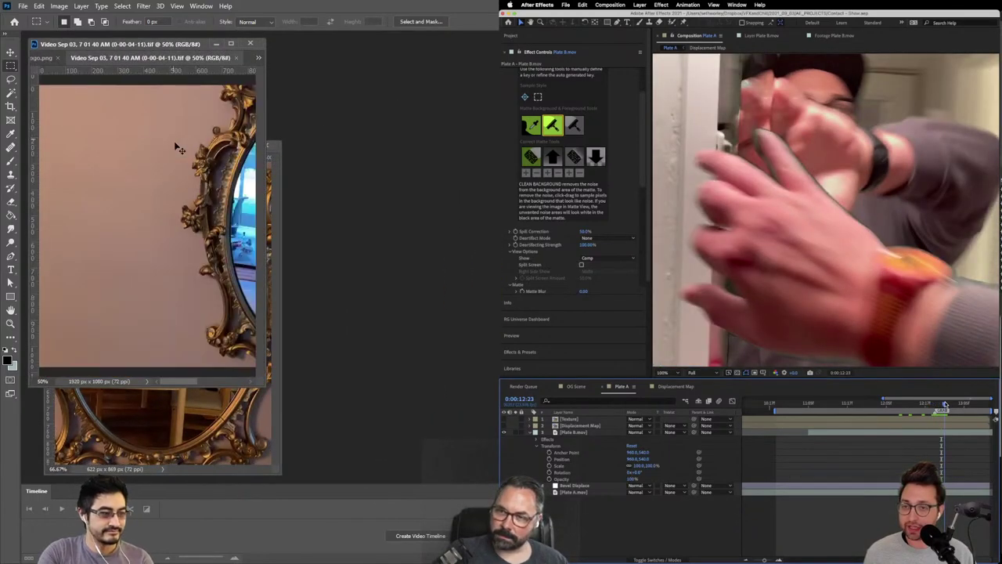
key("ctrl+minus")
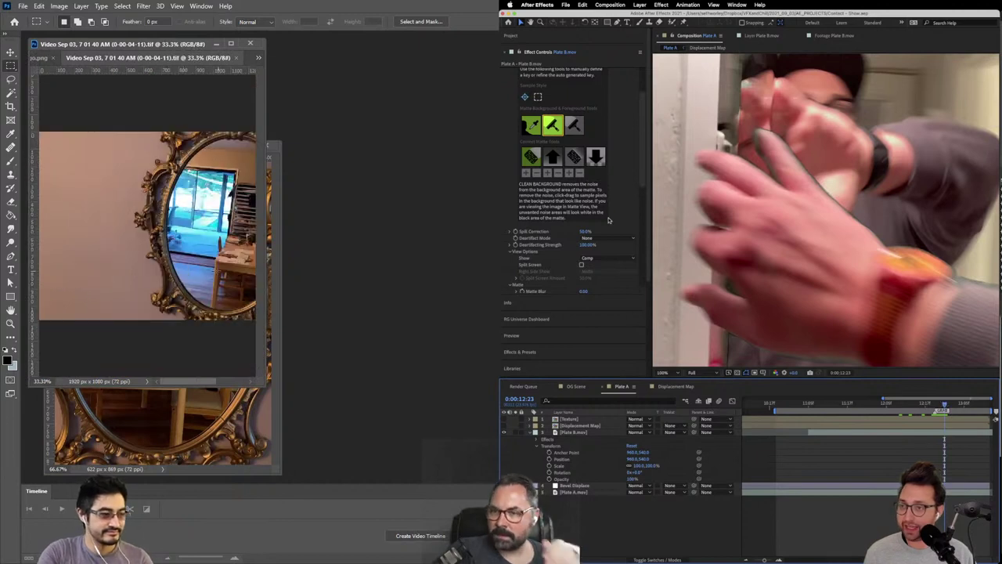
left_click_drag(239, 262, 152, 220)
left_click(553, 126)
left_click(758, 77)
mouse_move(205, 136)
left_mouse_down()
mouse_move(86, 291)
mouse_move(83, 313)
left_mouse_up()
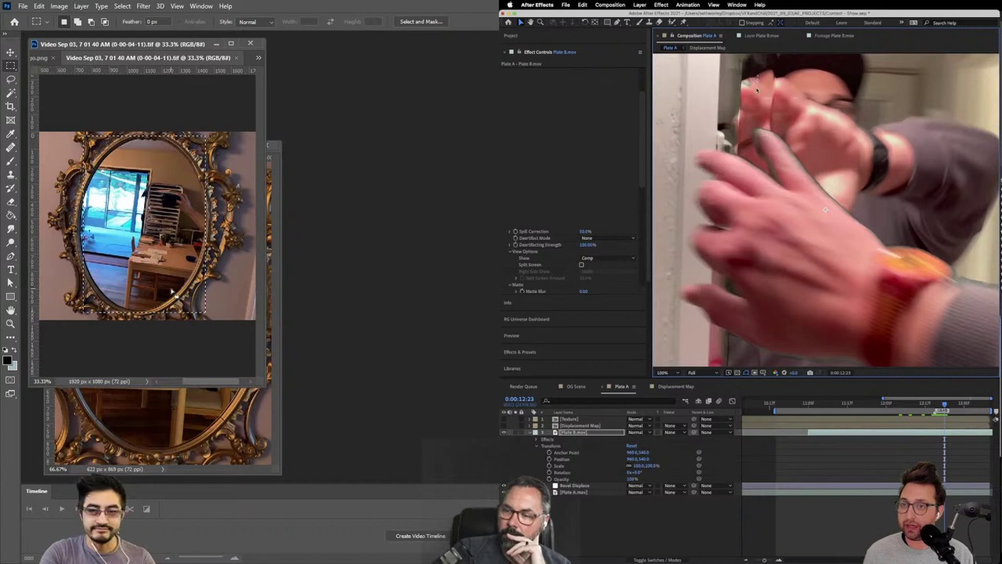
Step: Examine Plate B's key in Plate A from 0:00:12:20 to 0:00:13:01, up close and in the full frame
left_click_drag(945, 403, 935, 409)
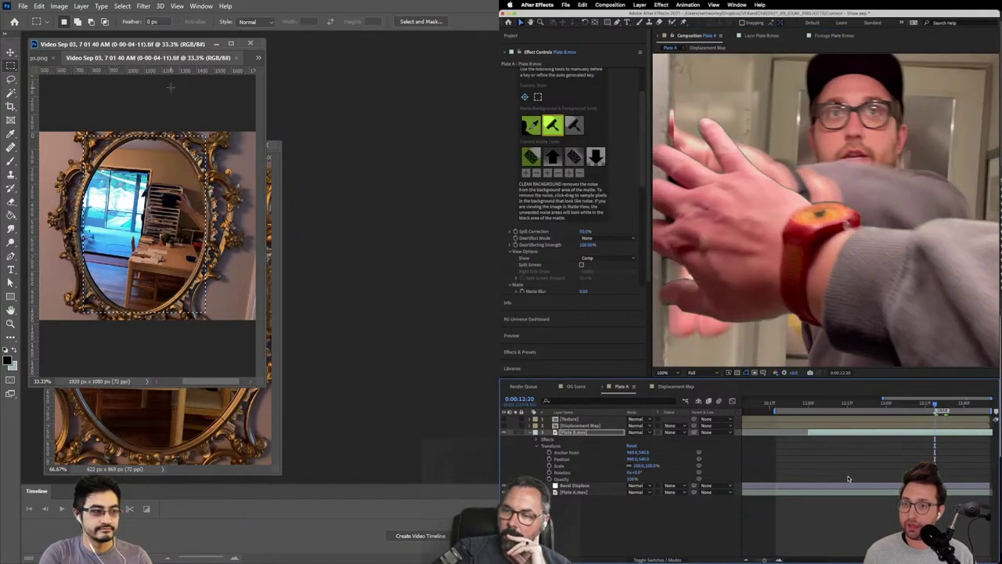
key("Page_Down")
key("Page_Down")
key("Page_Down")
key("Page_Down")
key("Page_Down")
key("comma")
key("comma")
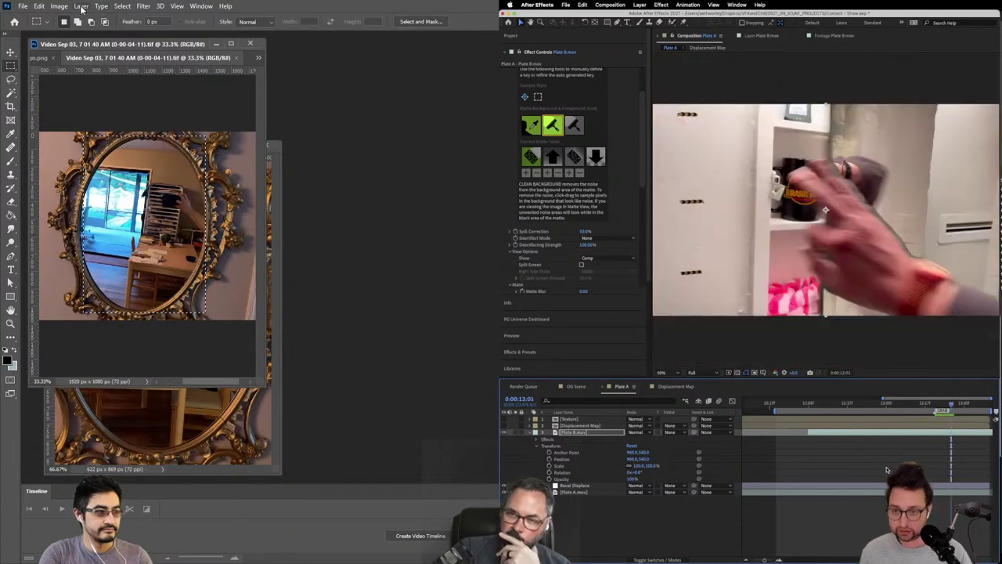
left_click(107, 113)
key("period")
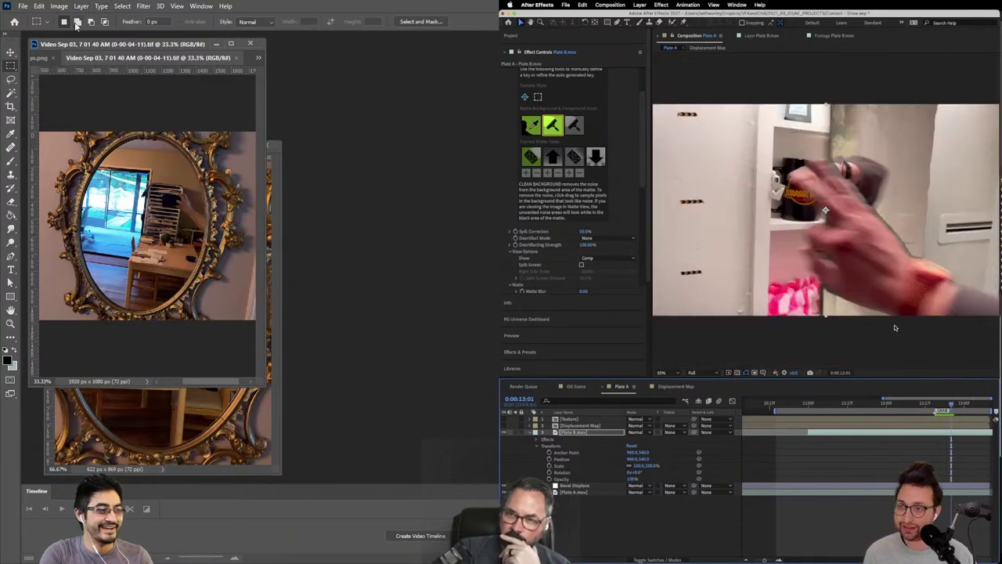
Step: Clean background noise above the hand at 0:00:13:01, and place an elliptical marquee around the mirror glass in the 0-00-04-11 still
left_click(48, 25)
left_click_drag(896, 107, 849, 124)
left_click(35, 26)
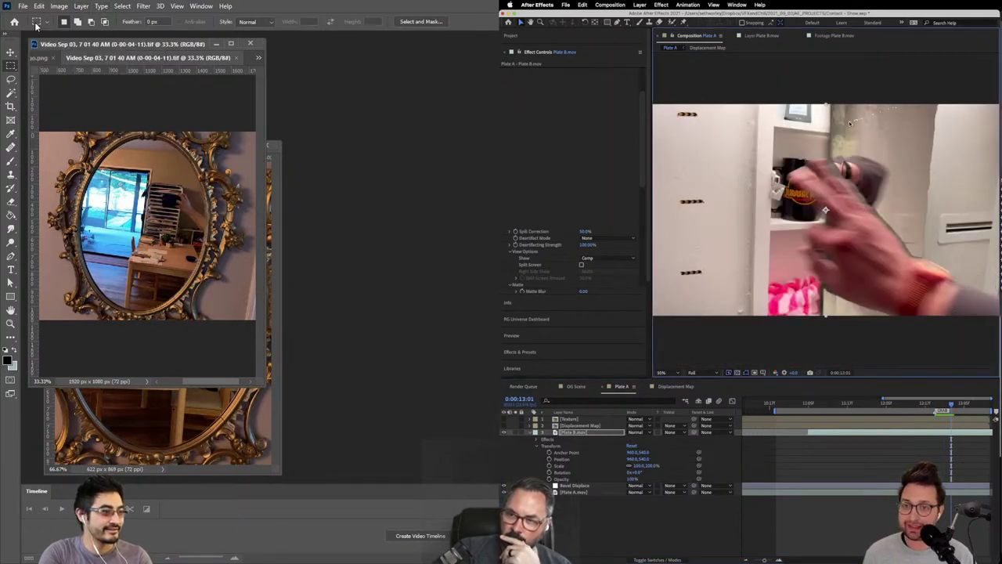
left_click(35, 25)
left_click(47, 23)
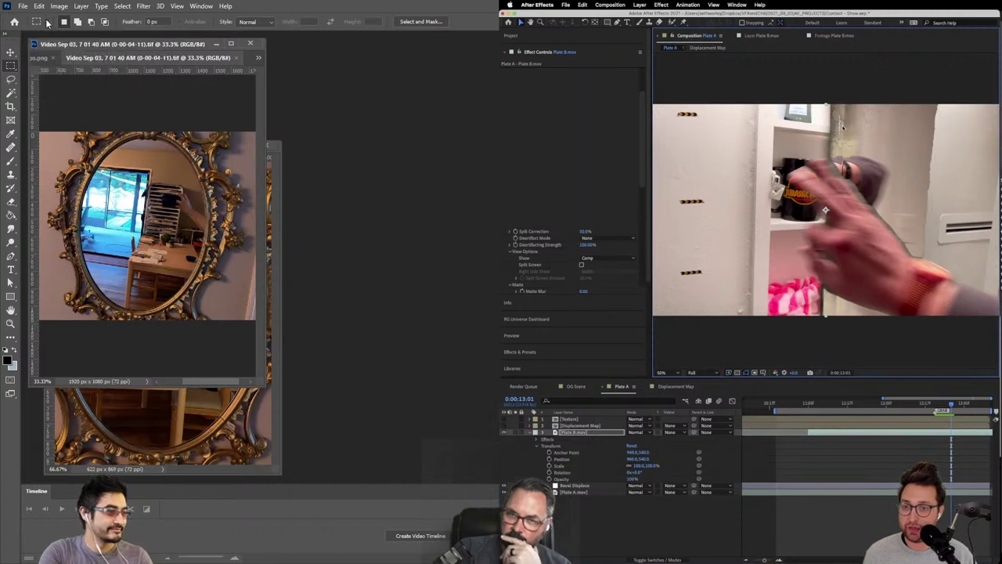
left_click(10, 68)
left_click(48, 76)
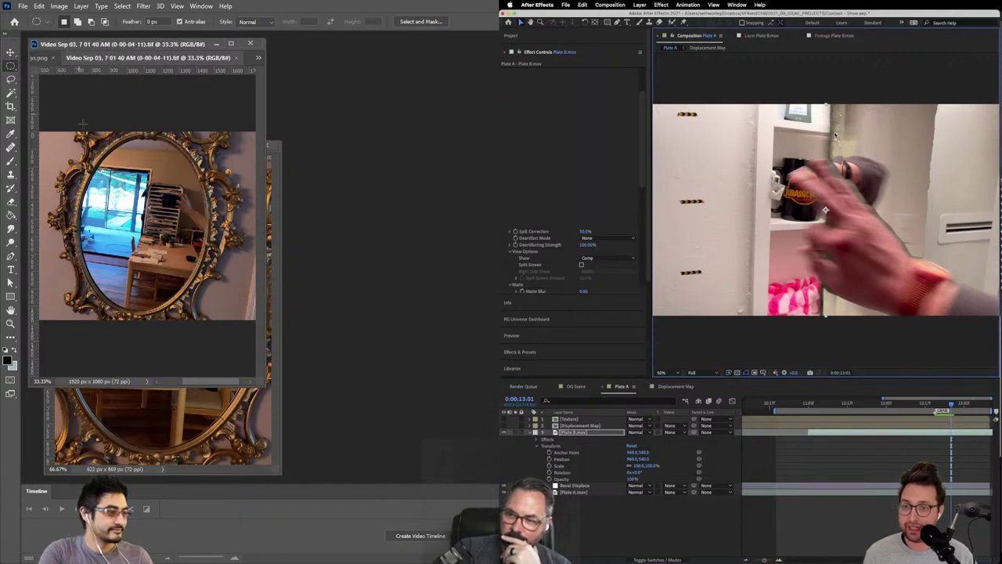
mouse_move(80, 118)
left_mouse_down()
mouse_move(186, 291)
mouse_move(202, 299)
mouse_move(208, 278)
left_mouse_up()
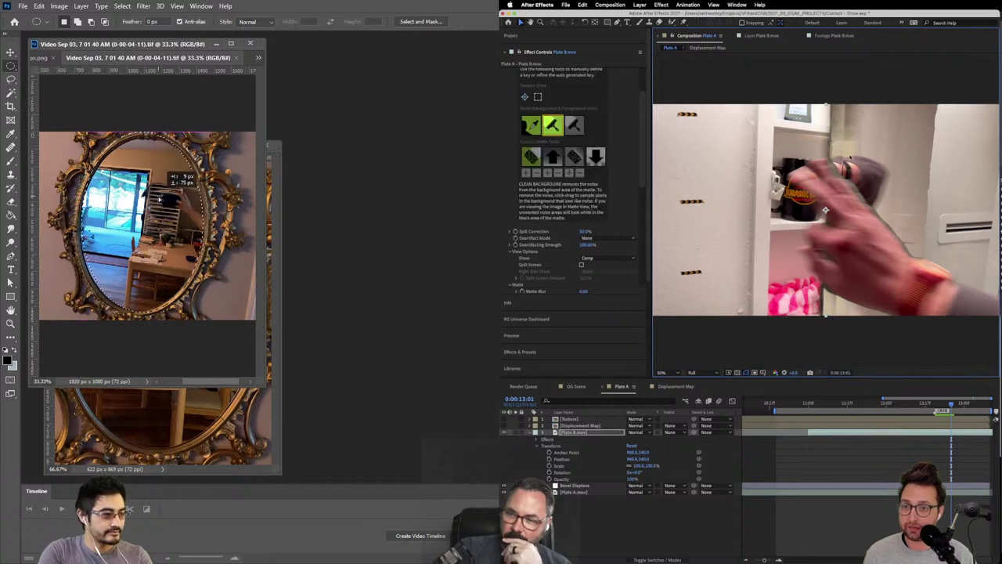
Step: Check the keyed hands up close at 0:00:13:00 in Plate A
key("period")
key("Page_Up")
key("Page_Up")
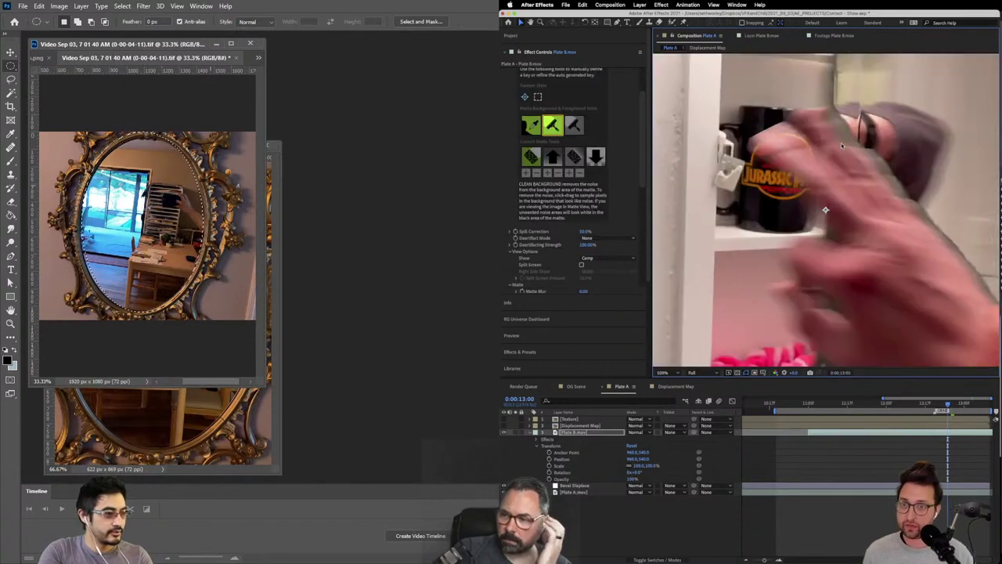
key("Page_Down")
Step: Crop the 0-00-04-11 still to a rectangular marquee around the mirror, about 756 x 1049 px, and view OG Scene around 0:01:45:17
left_click(11, 79)
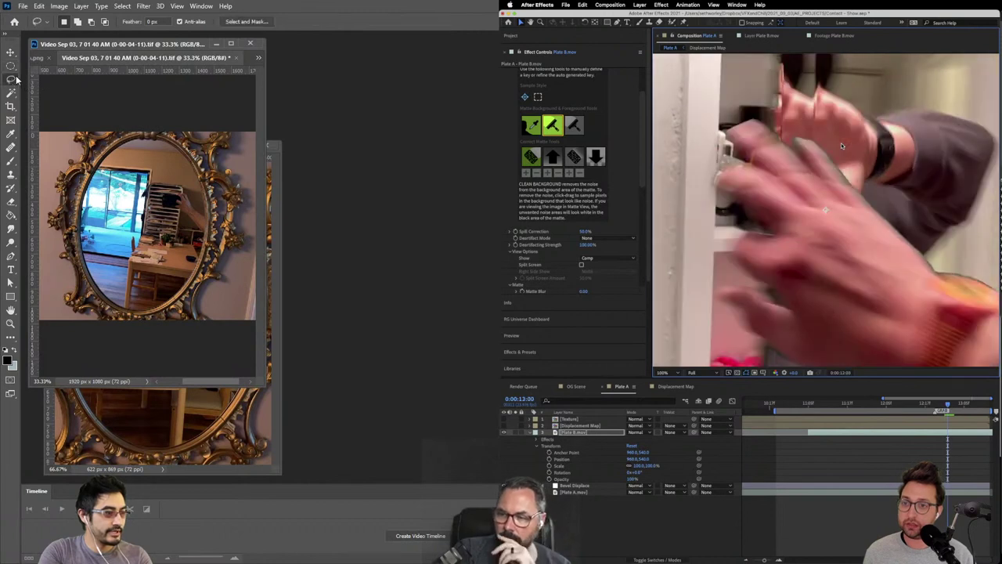
left_click(12, 67)
left_click(42, 70)
left_click(576, 387)
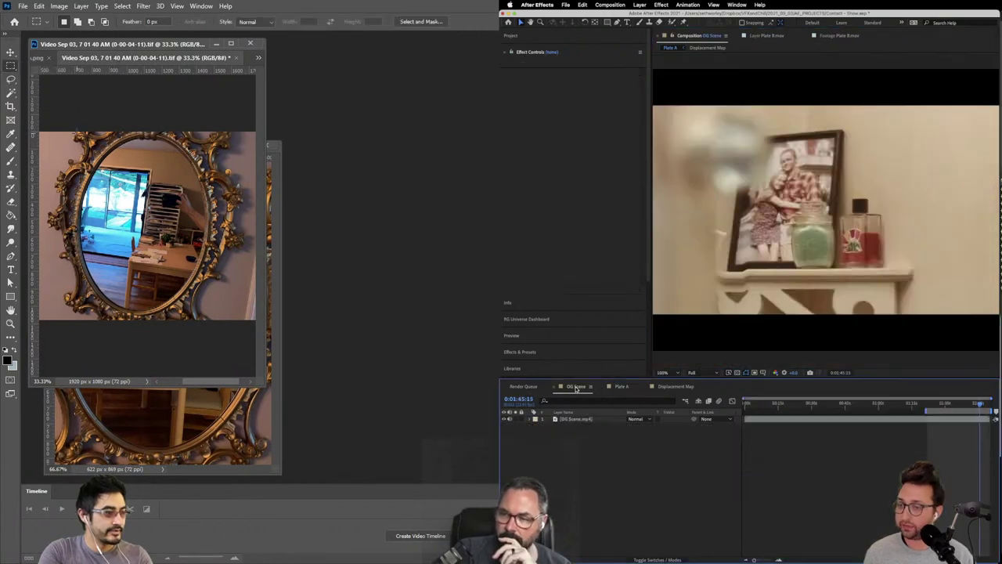
left_click_drag(77, 134, 209, 317)
key("Page_Down")
key("Page_Down")
key("Page_Down")
left_click(59, 6)
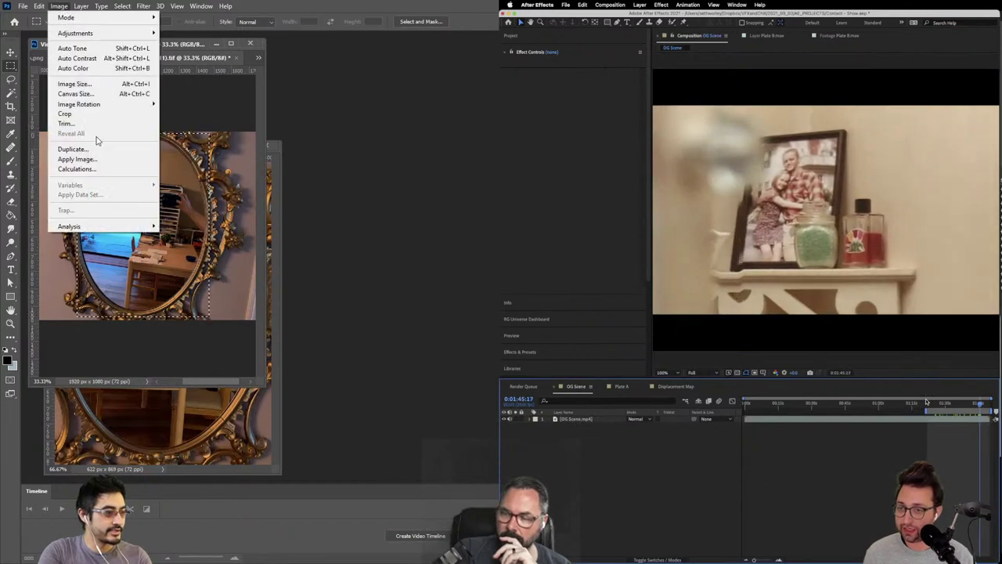
left_click(97, 114)
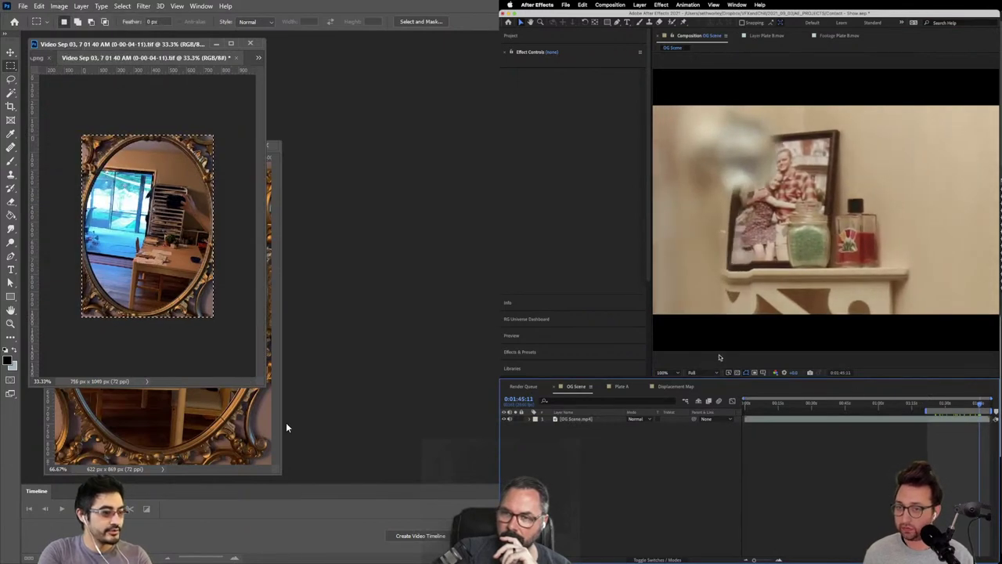
Step: Review the Displacement Map and OG Scene compositions, and bring the 0-00-08-11 still's window forward
left_click(254, 439)
left_click(670, 386)
left_click(150, 67)
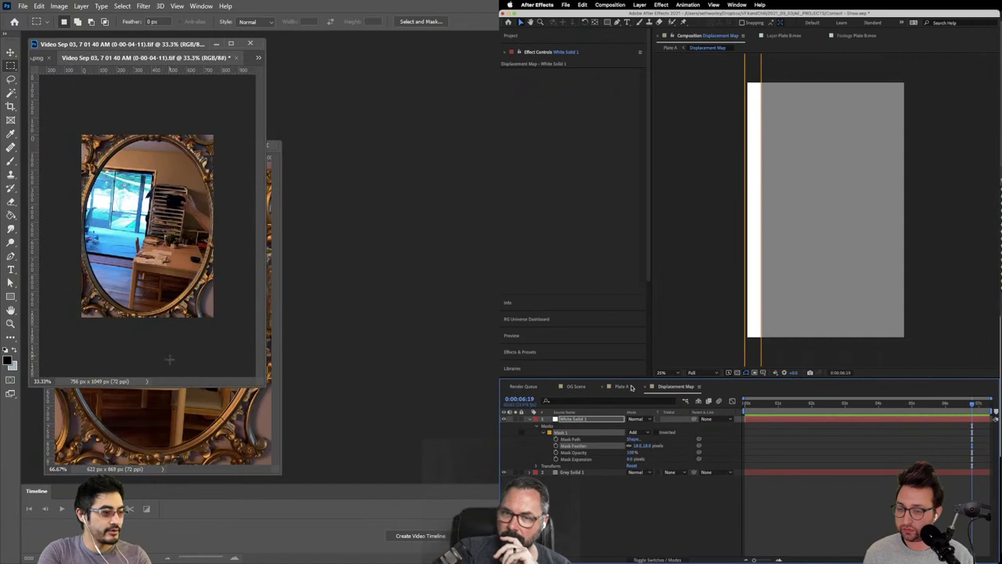
left_click(579, 387)
left_click(181, 412)
left_click(621, 387)
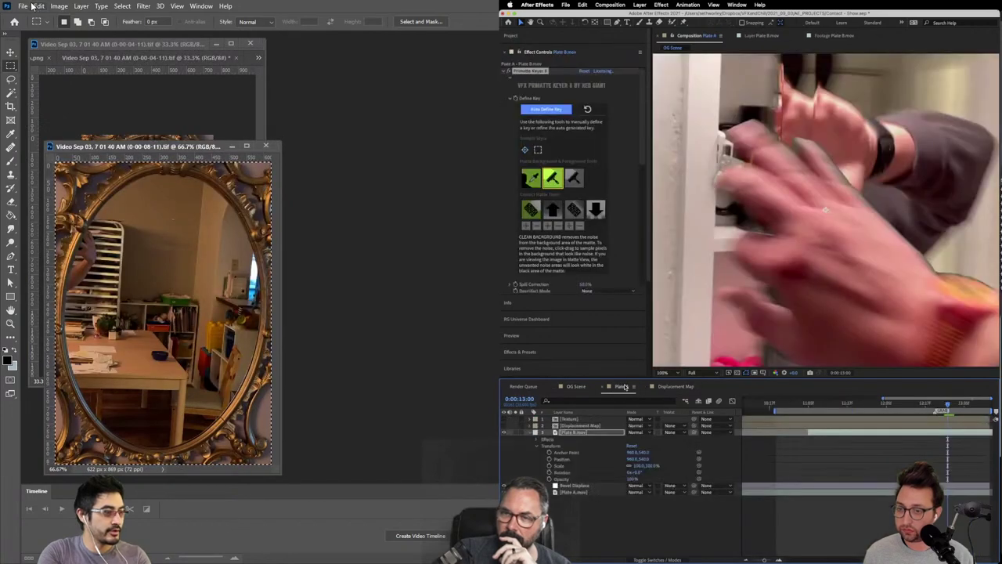
Step: Try to add the open files as source images for a Photomerge
left_click(23, 6)
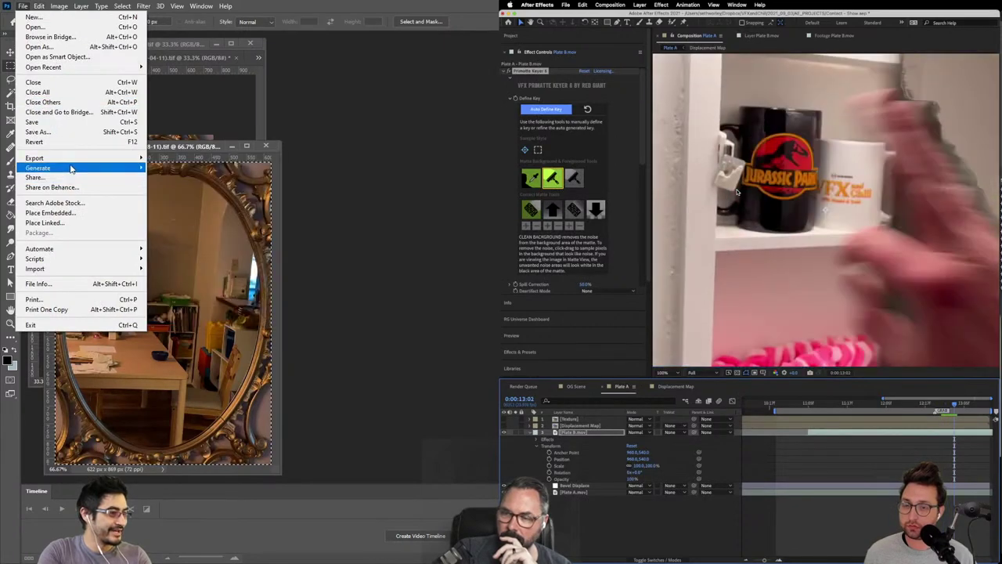
mouse_move(73, 248)
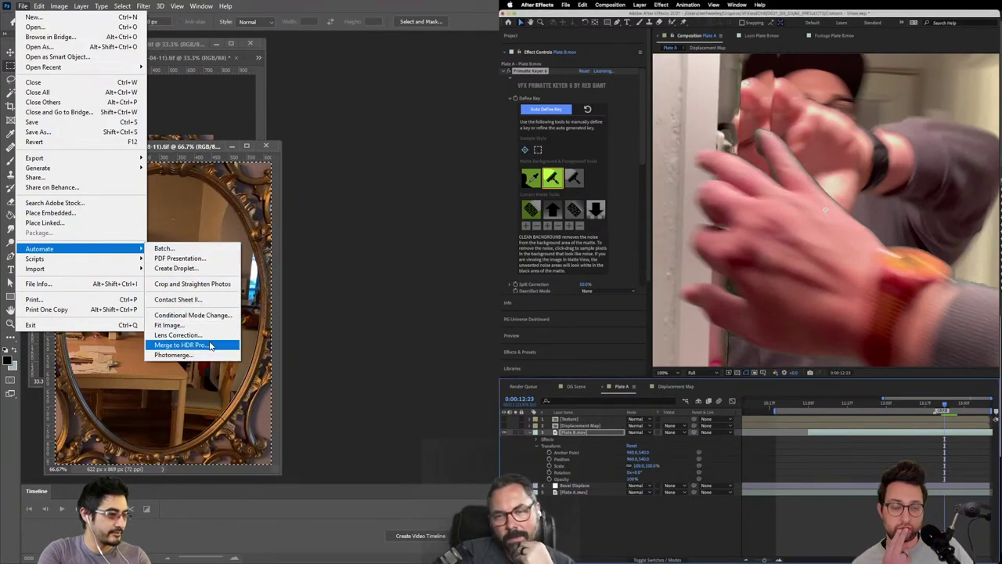
left_click(180, 345)
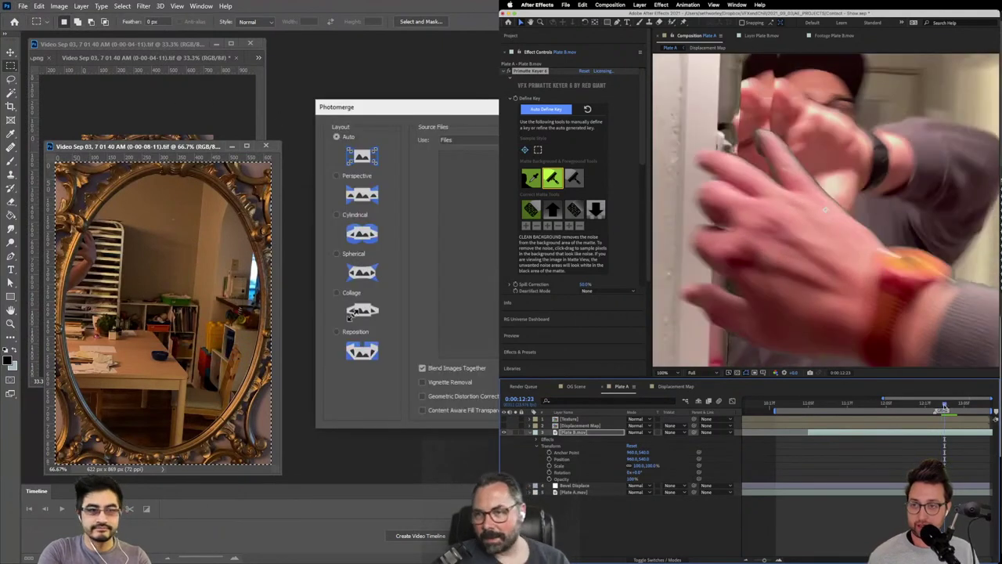
left_click_drag(579, 116, 305, 124)
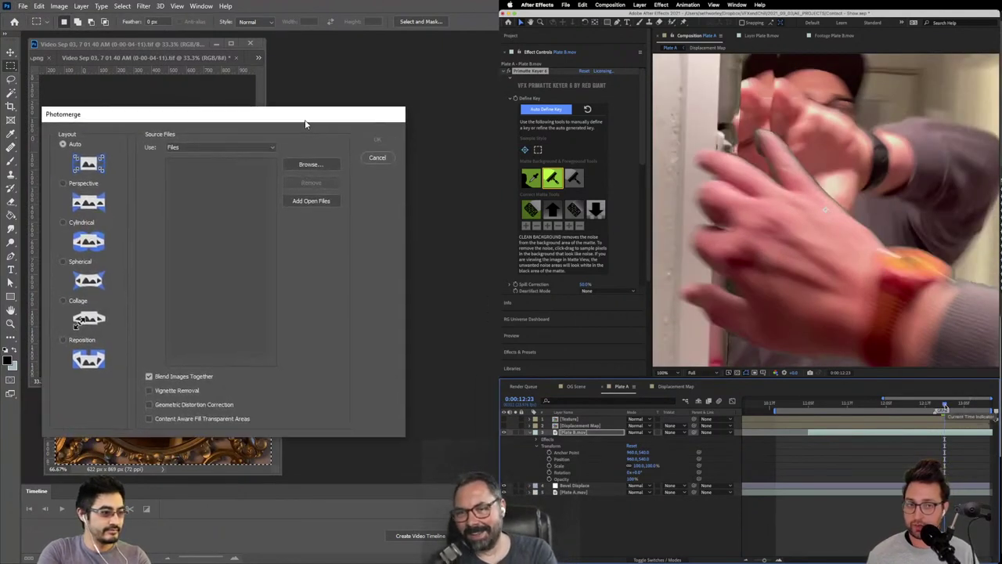
left_click(312, 202)
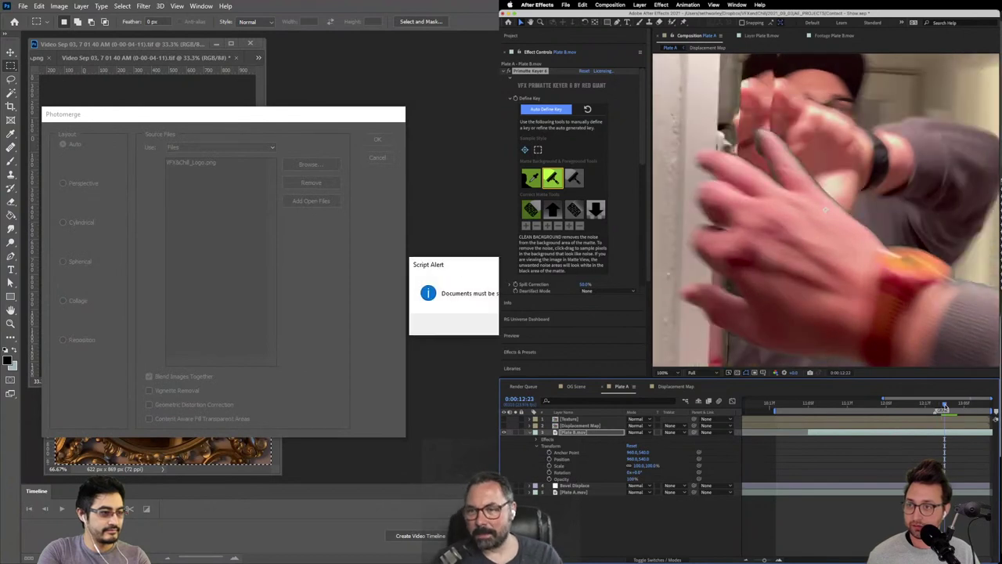
key("Return")
left_click(377, 157)
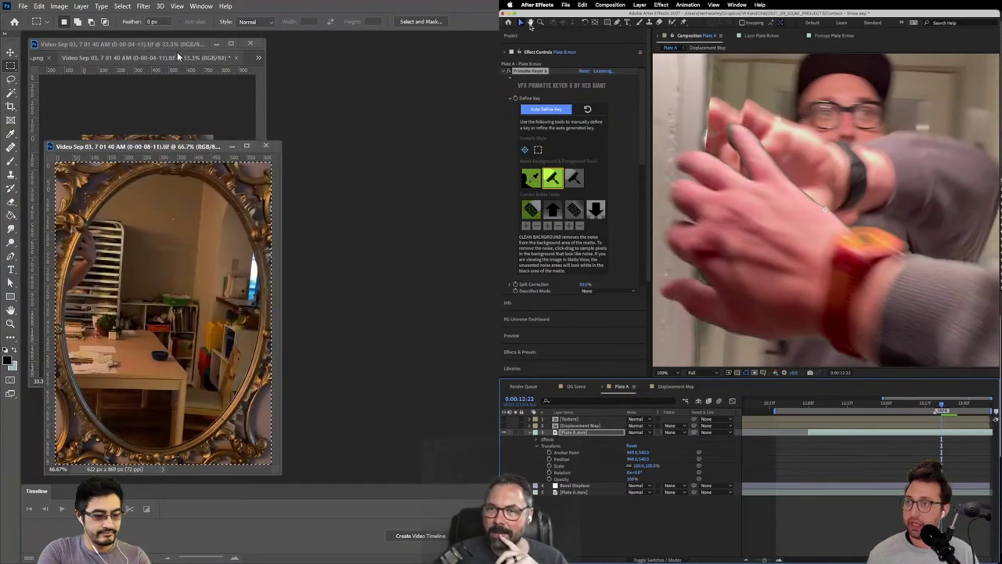
Step: Save both cropped mirror stills, and select the Bevel Displace layer in Plate A
left_click(177, 51)
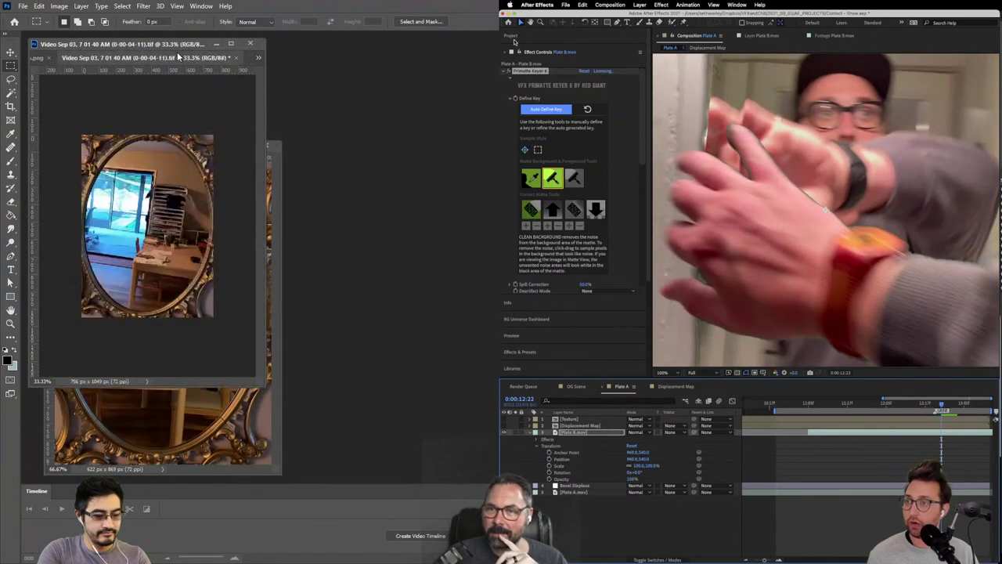
left_click(190, 403)
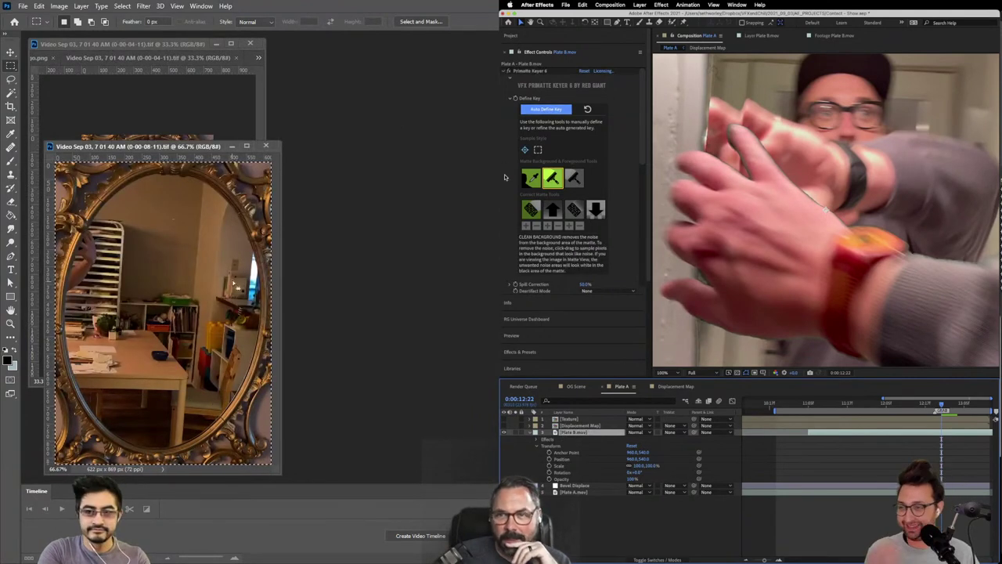
left_click(575, 485)
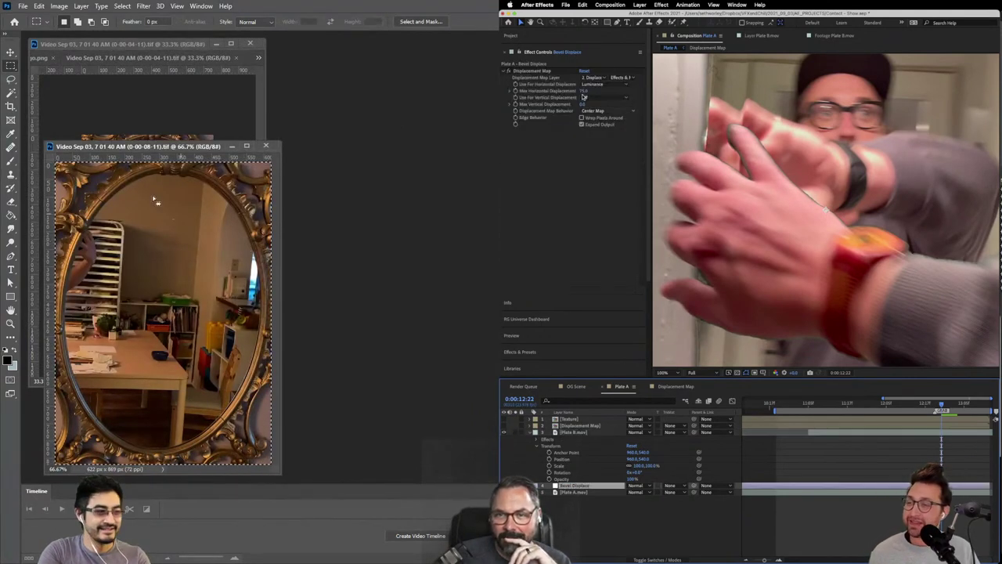
left_click_drag(104, 146, 82, 121)
Step: Inspect the shelf's mirrored edge up close in OG Scene at 0:01:45:11, and look over both cropped stills
left_click(576, 386)
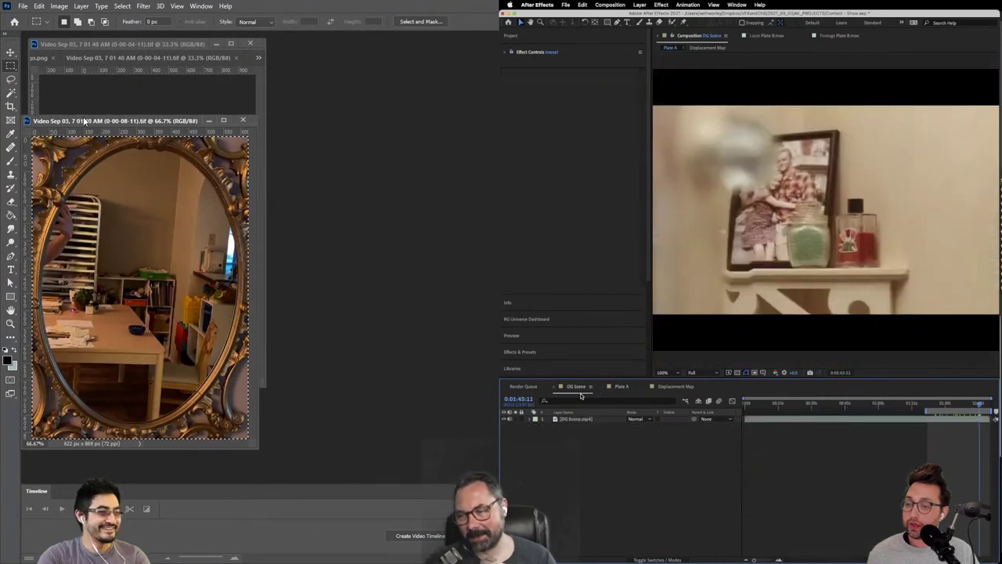
left_click(63, 52)
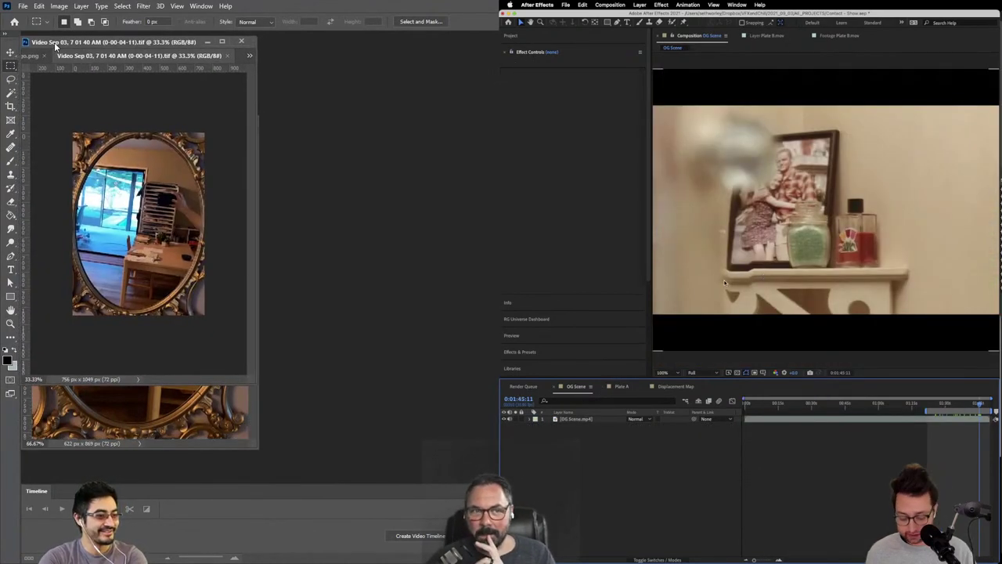
left_click(166, 428)
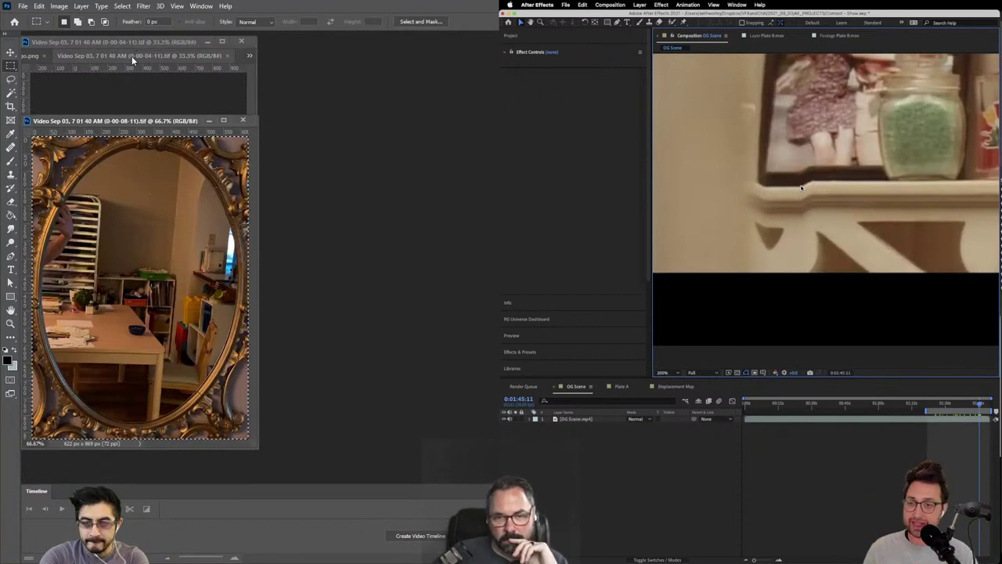
Step: Set Bevel Displace to 0.0 horizontal displacement, with Luminance driving a maximum vertical displacement of -25.0
left_click(621, 387)
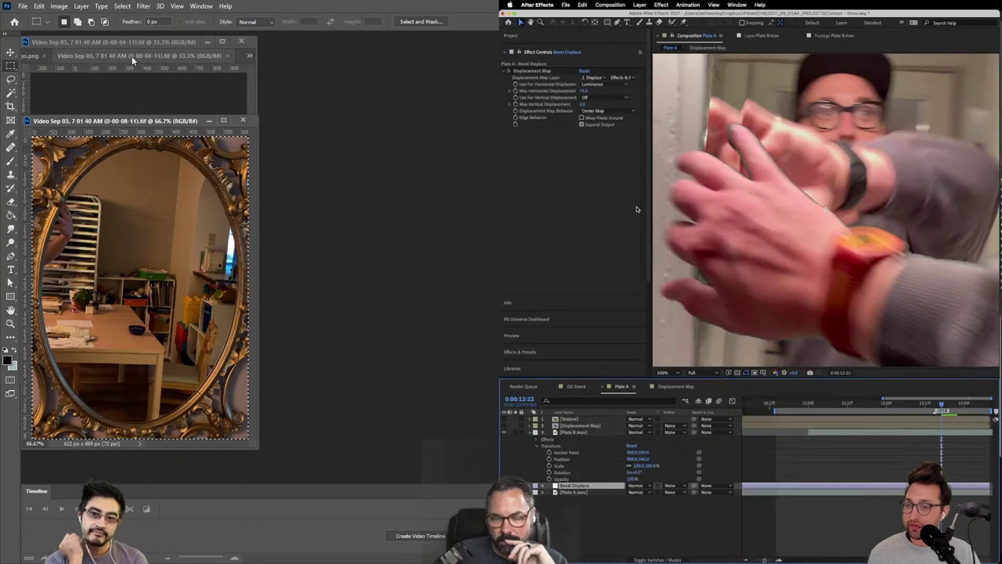
left_click(586, 91)
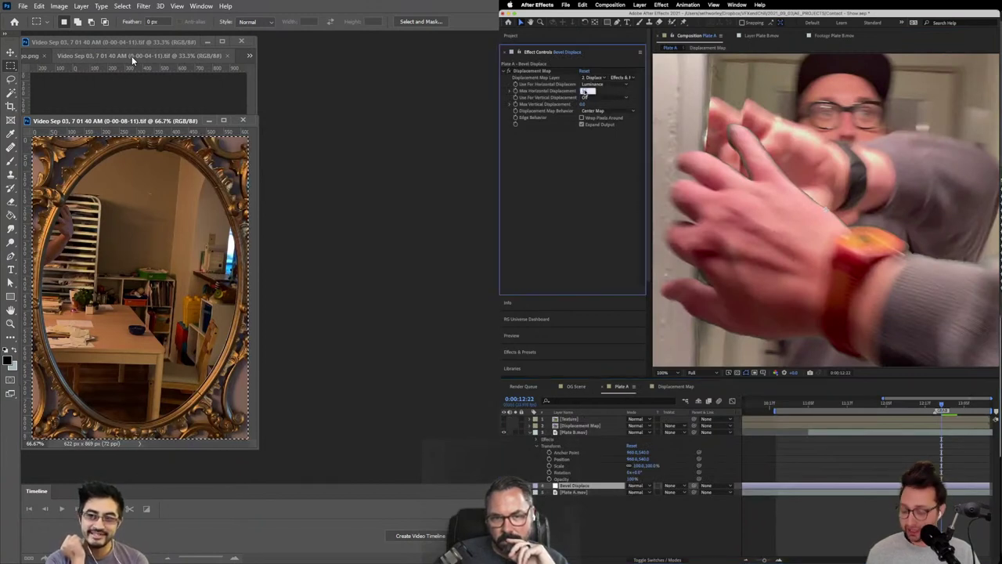
left_click(585, 97)
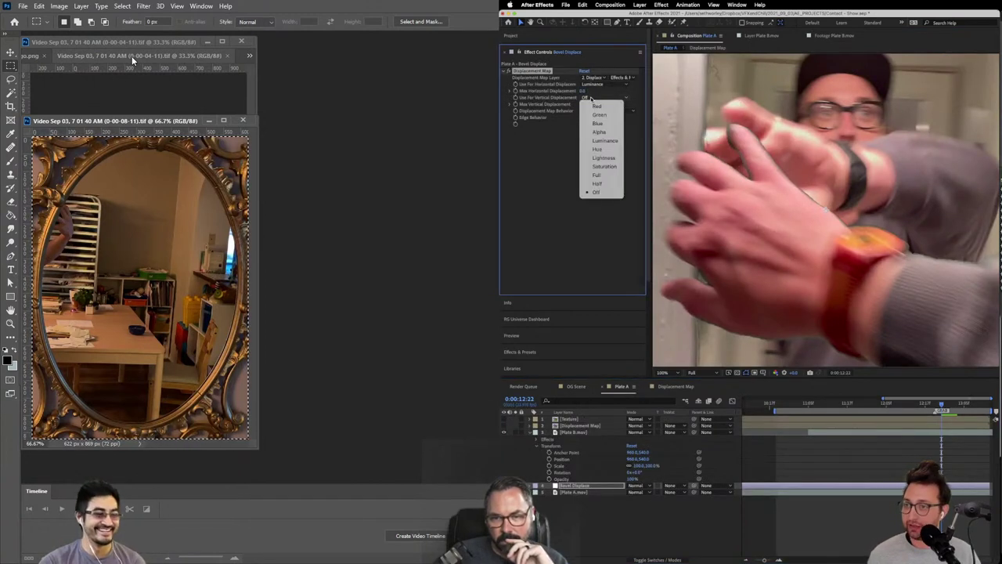
left_click(605, 140)
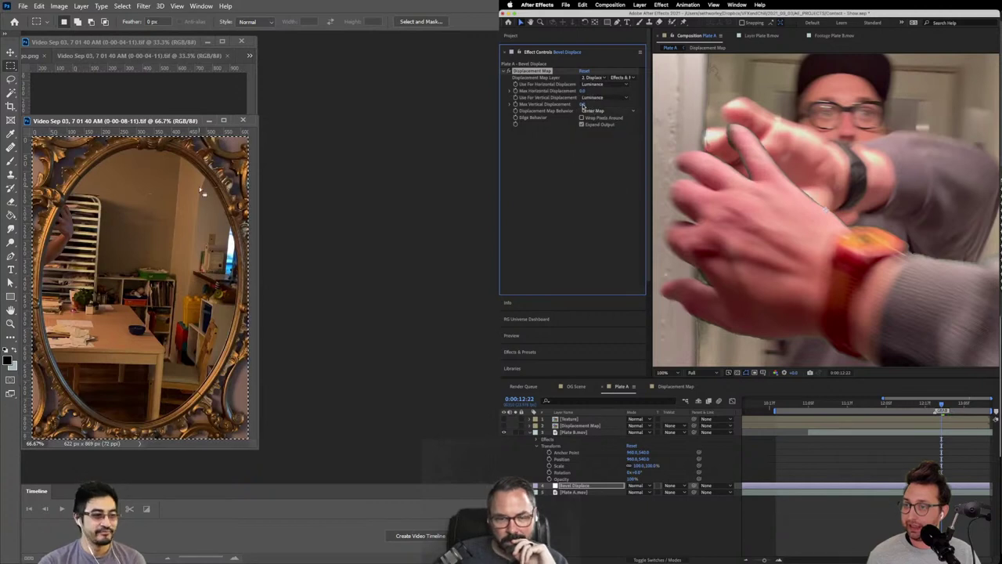
left_click_drag(262, 282, 298, 283)
Step: Try to Photomerge the two cropped mirror stills with the Auto layout and image blending, excluding VFX&Chill_Logo.png from the source files
left_click(22, 6)
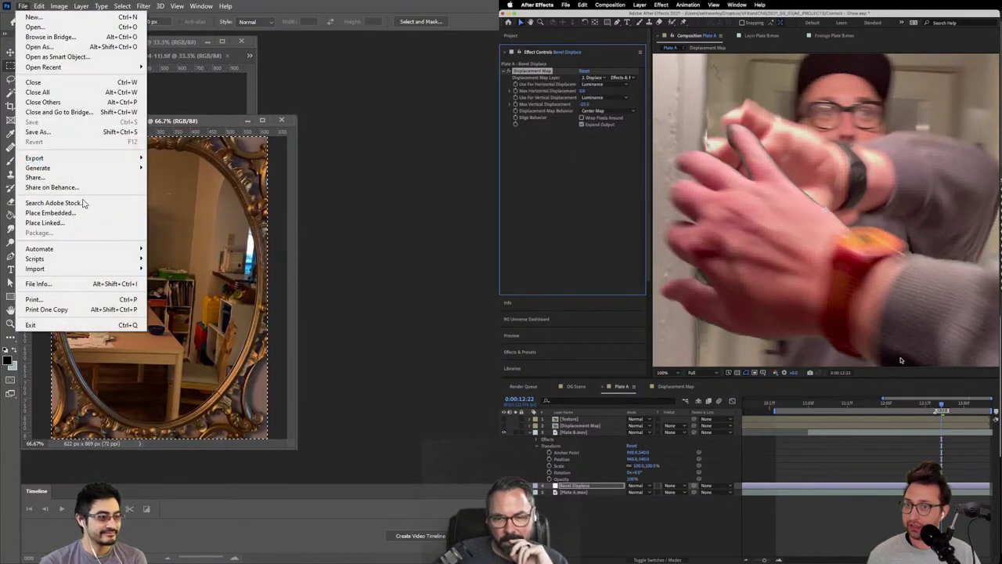
mouse_move(94, 248)
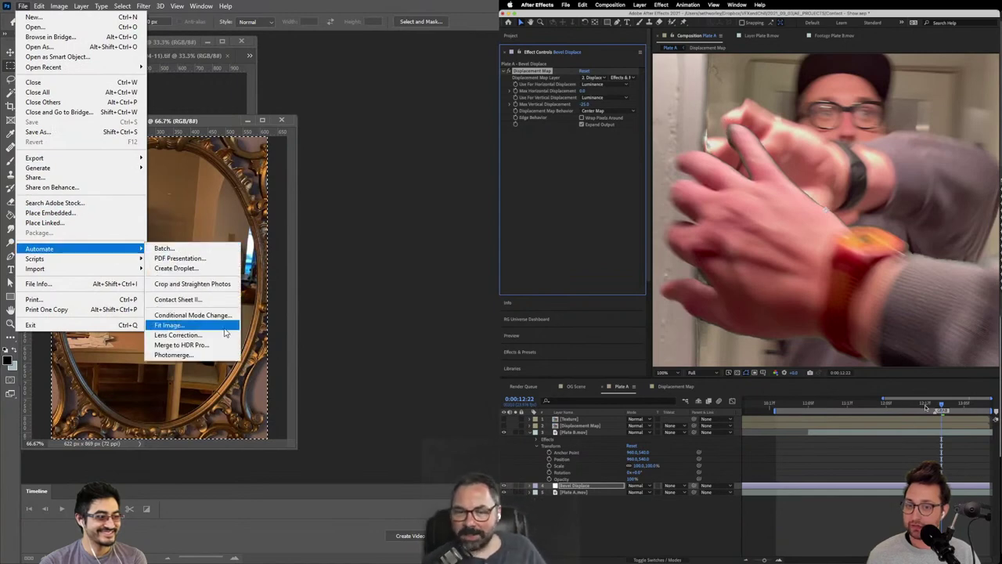
left_click(184, 355)
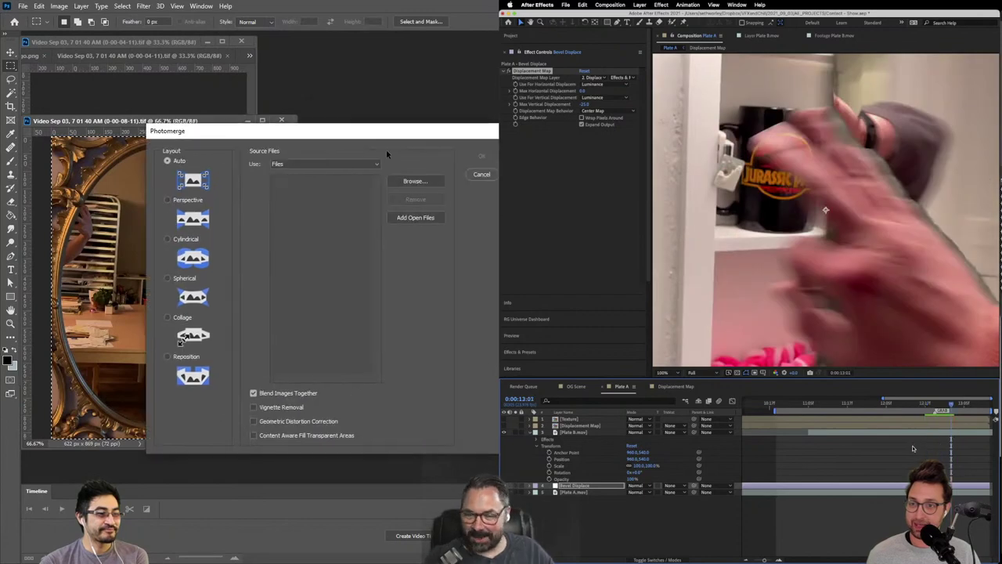
left_click(432, 217)
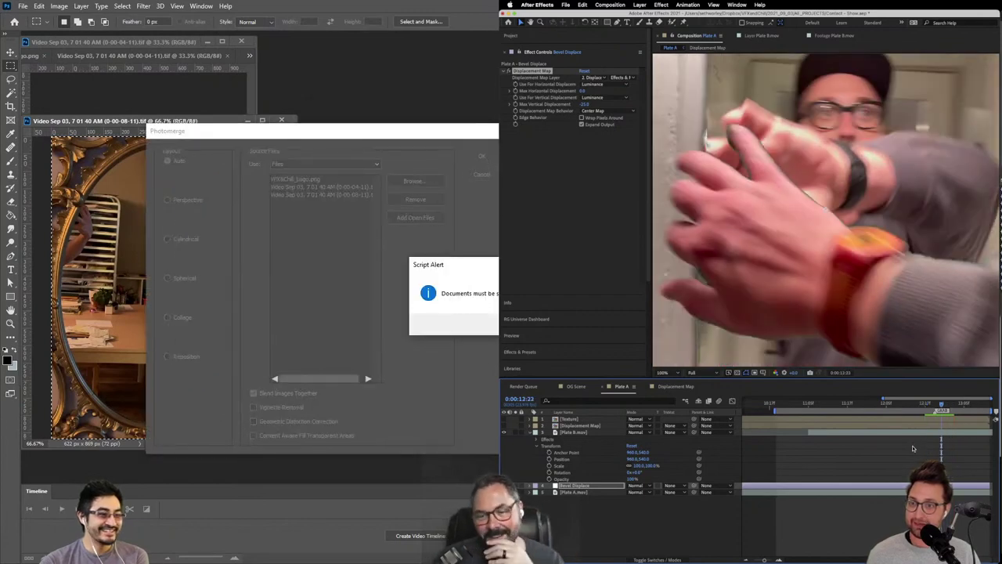
left_click(332, 180)
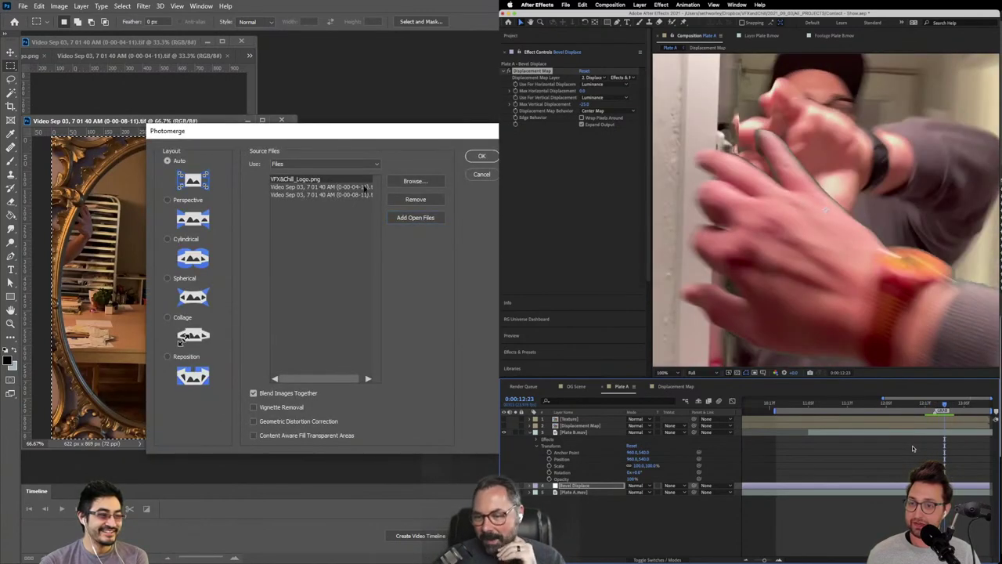
left_click(401, 205)
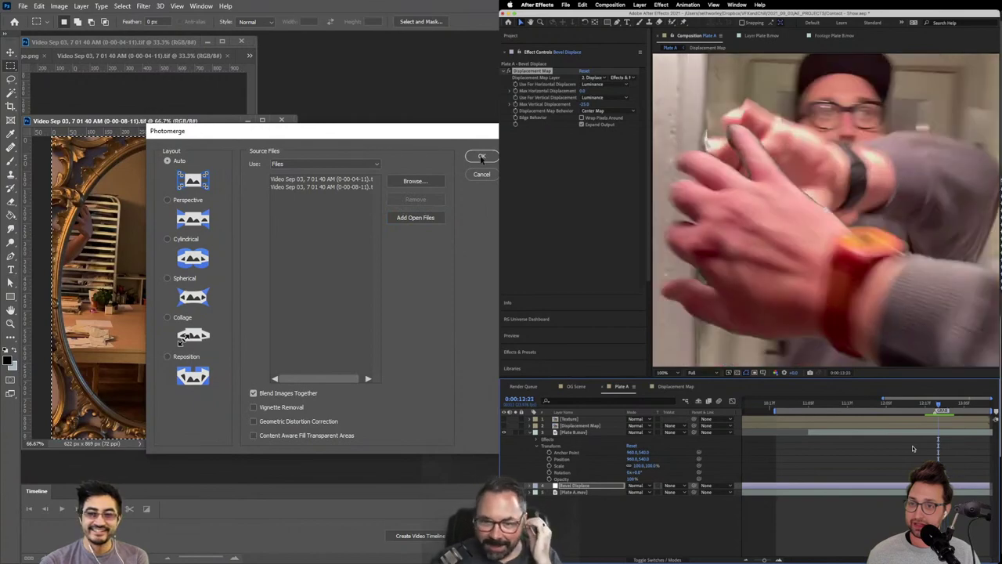
left_click(482, 157)
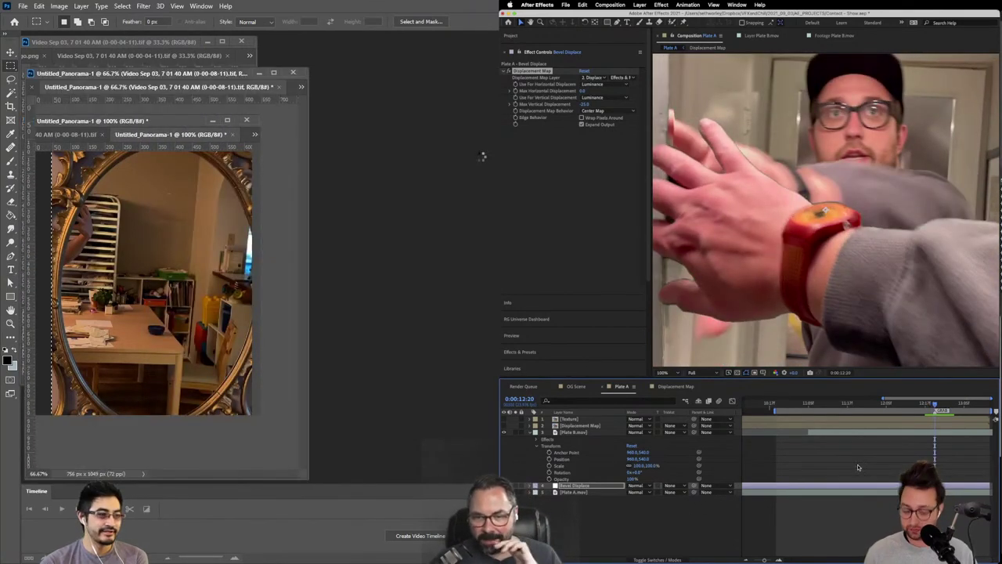
Step: Discard the merged Untitled_Panorama-1 without saving, and preview the hand contact in Plate A at 0:00:12:09
key("comma")
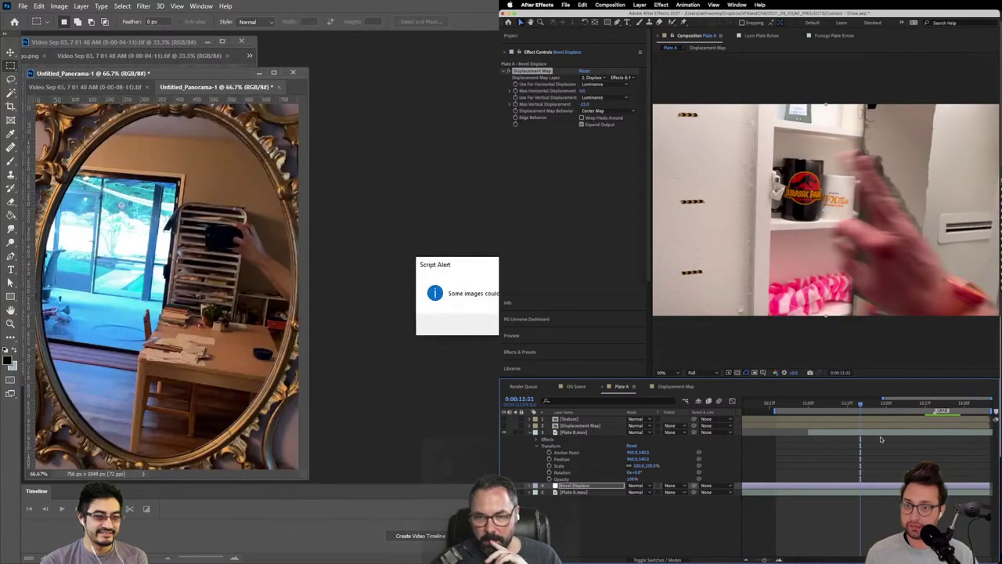
key("Return")
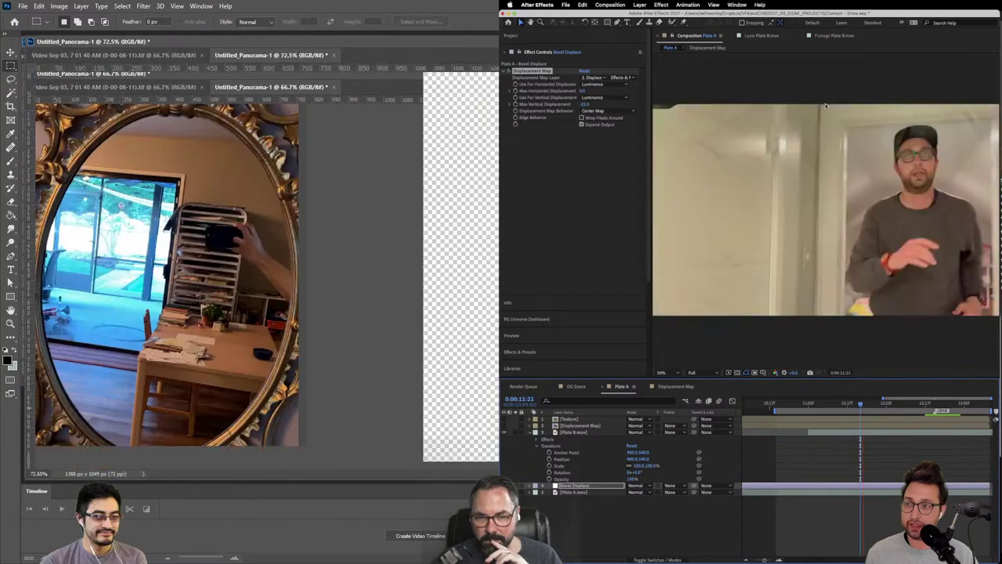
left_click(898, 408)
left_click(334, 54)
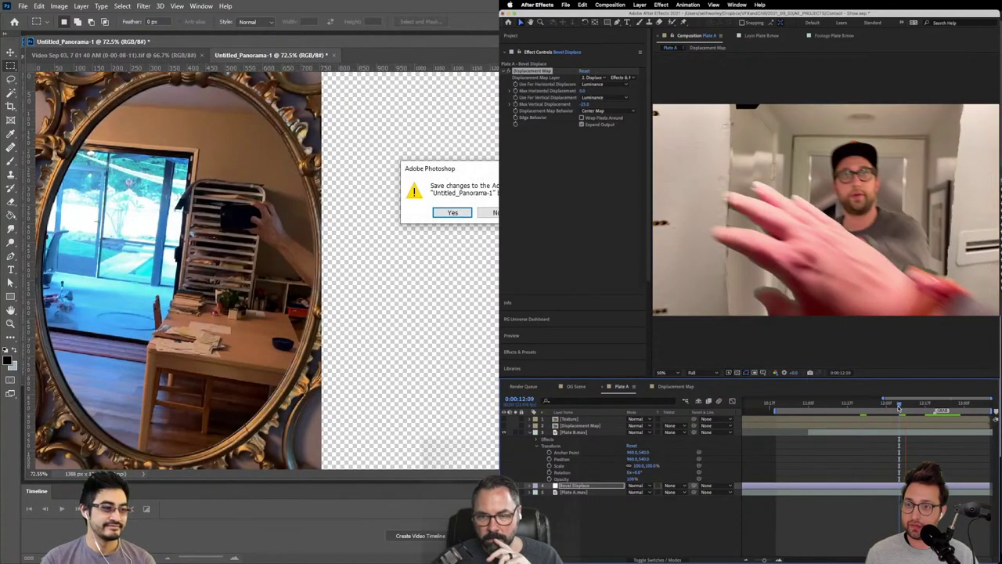
left_click(495, 212)
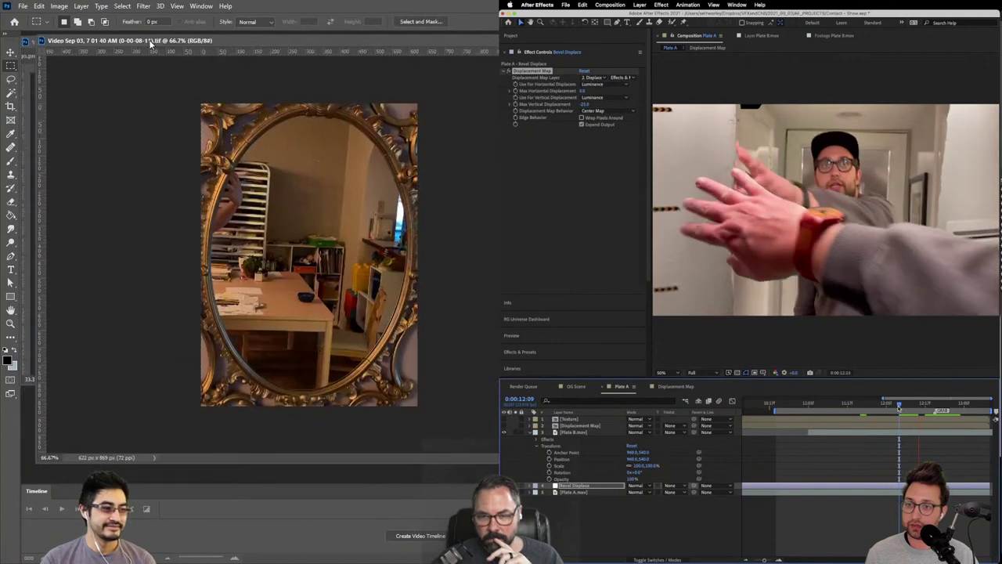
Step: Place the two cropped mirror stills side by side for comparison, and check Plate A around 0:00:13:01
left_click_drag(151, 44, 370, 49)
mouse_move(946, 407)
left_mouse_down()
mouse_move(926, 404)
mouse_move(956, 404)
left_mouse_up()
left_click(161, 56)
key("ctrl+plus")
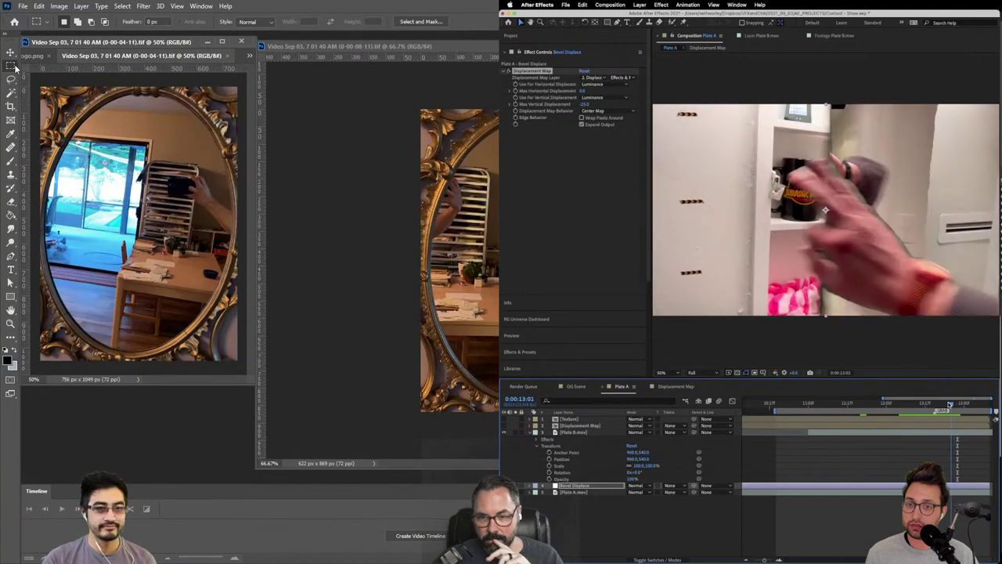
Step: Enable motion blur on the Plate B.mov layer in Plate A, and switch from Photoshop to the Mirror project in After Effects
left_click(574, 433)
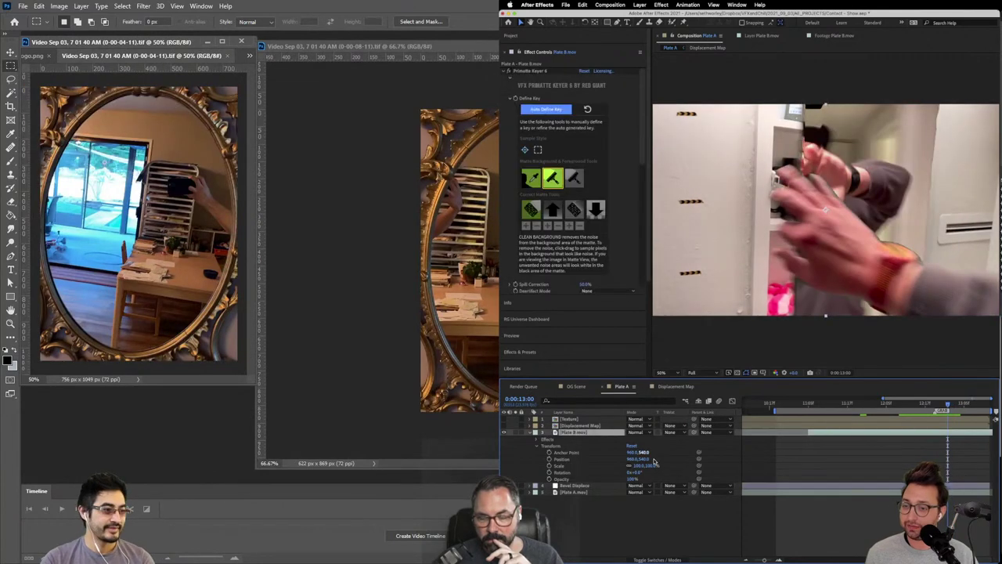
key("alt+Tab")
left_click(87, 292)
left_click(658, 432)
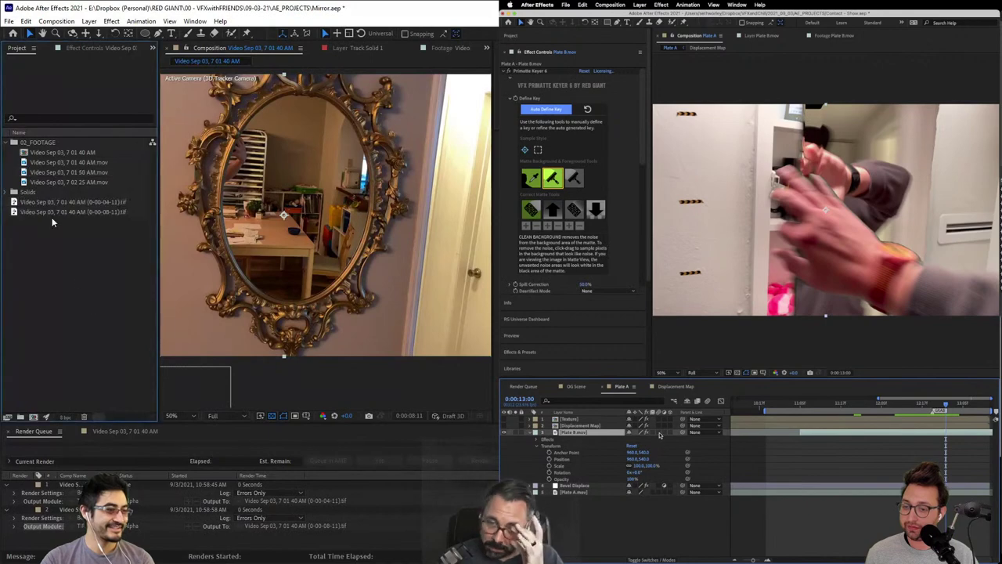
Step: Review the exported stills and the source clips in the Mirror project, with the mirror composition at 0:00:06:10
left_click(55, 202)
left_click(61, 211)
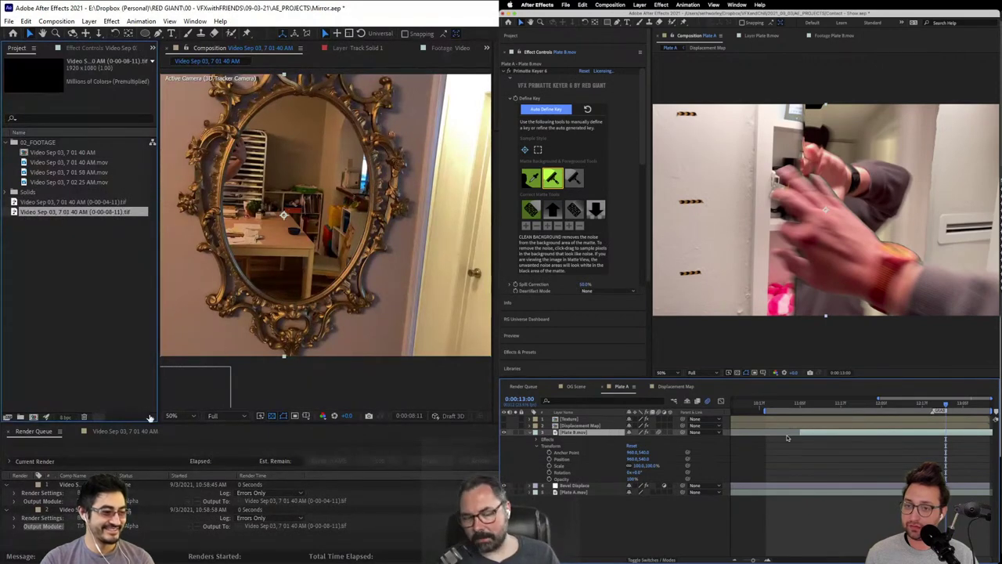
left_click(125, 431)
left_click_drag(437, 452, 424, 461)
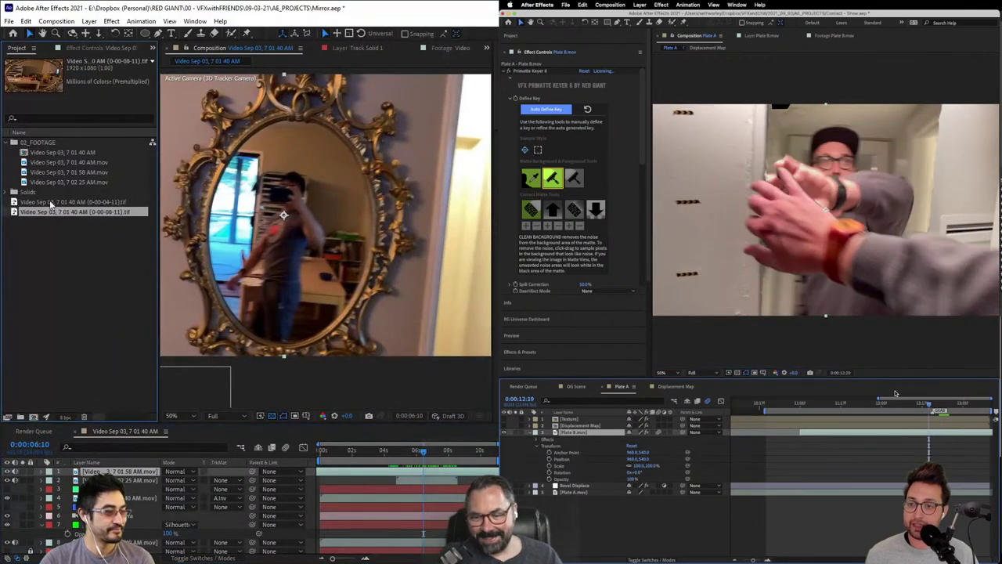
left_click(64, 174)
left_click(68, 184)
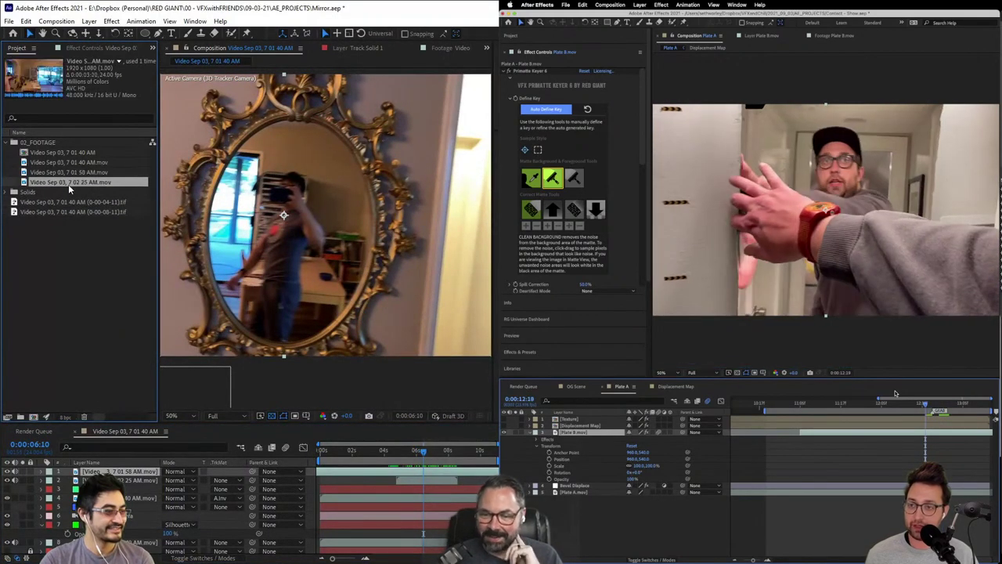
left_click(53, 171)
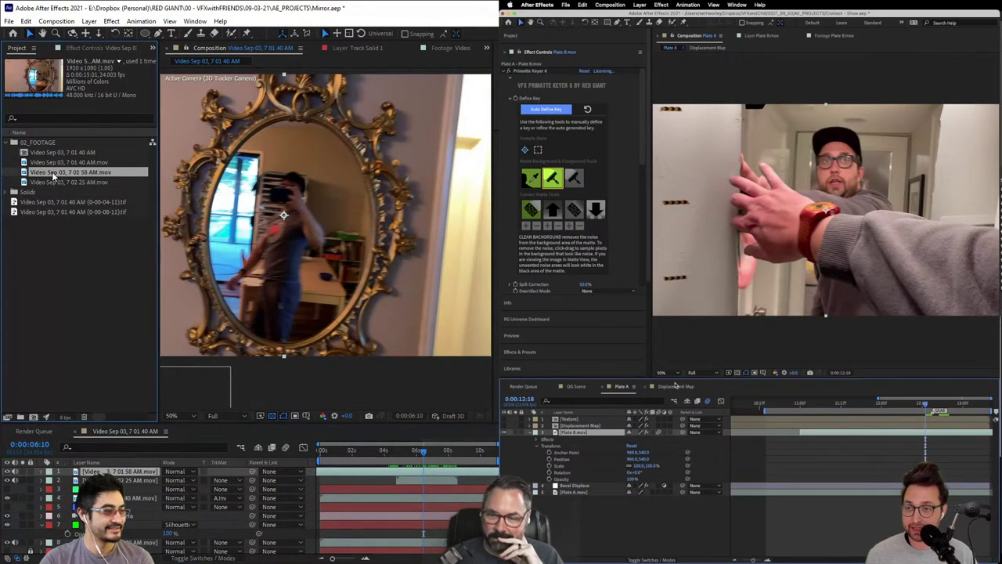
Step: Remove the newly added duplicate of the 02 25 AM clip, and move its existing layer to the top of the mirror composition
left_click_drag(51, 179, 262, 228)
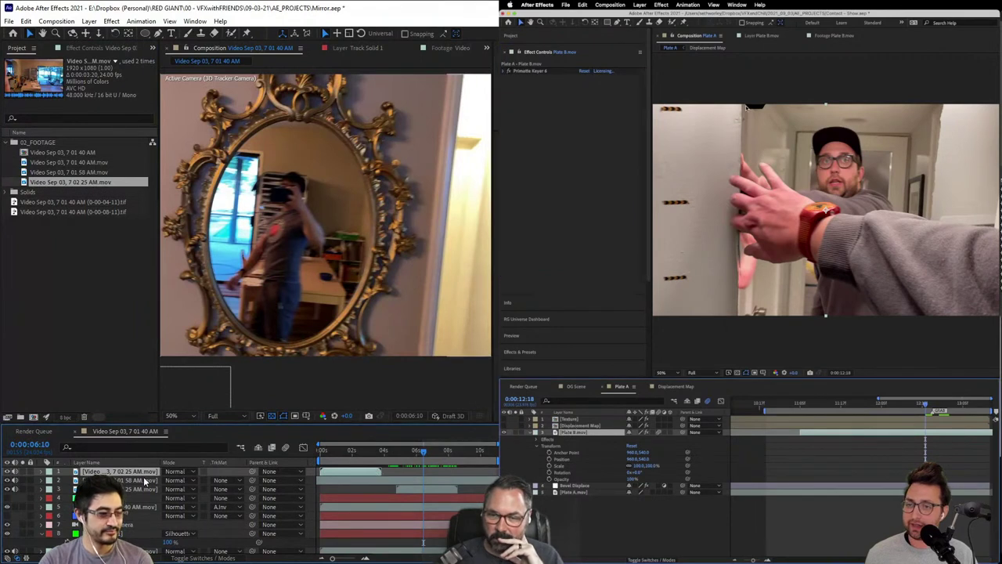
key("Delete")
left_click_drag(140, 481, 144, 473)
Step: Turn on Wrap Pixels Around for the Bevel Displace displacement map, and check the following frames of Plate A
left_click(576, 485)
left_click(581, 117)
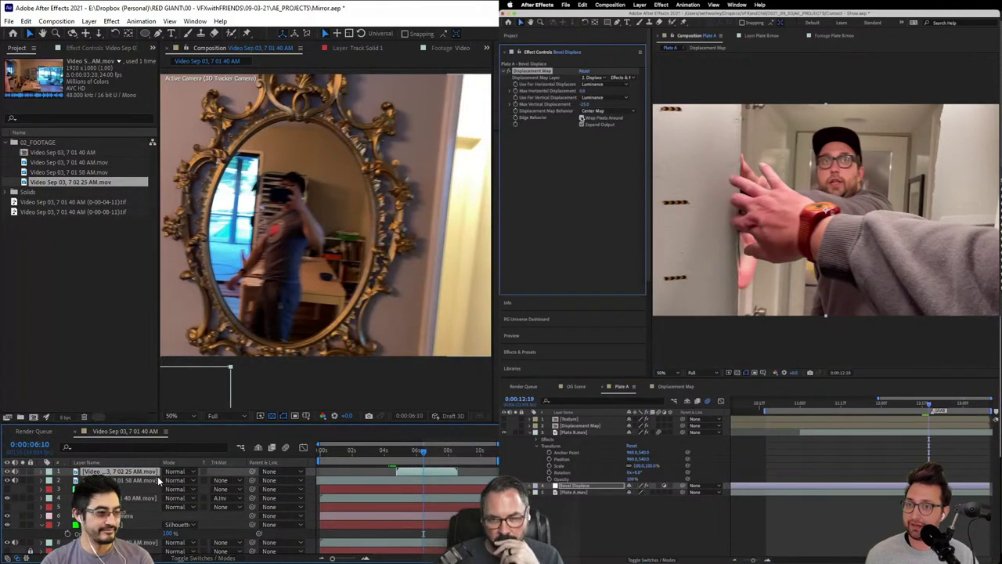
key("Page_Down")
key("Page_Down")
key("Page_Down")
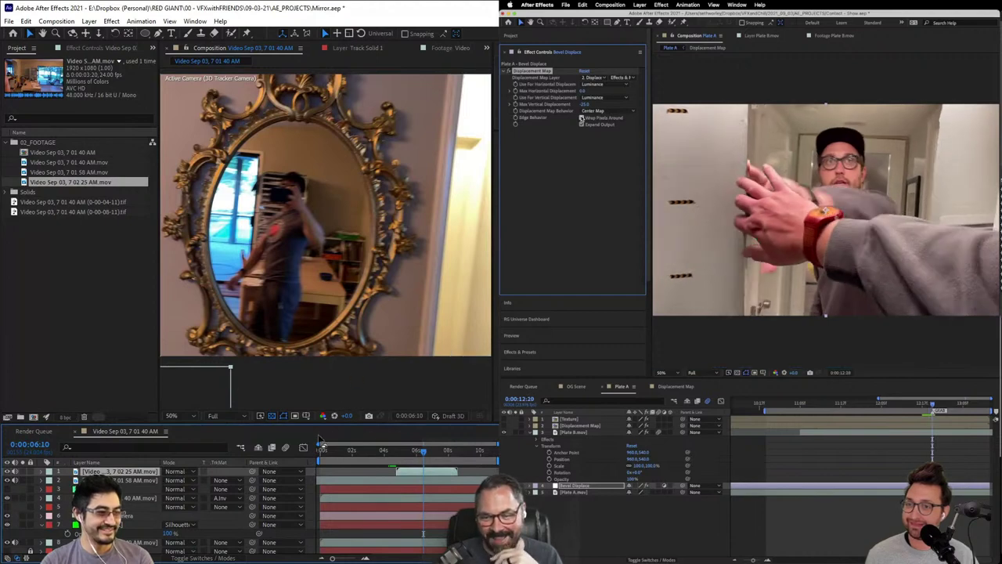
Step: Move the 02 25 AM room clip into frame over the mirror, and view Plate A at 0:00:12:17
left_click_drag(198, 387, 389, 180)
key("Page_Down")
left_click(922, 403)
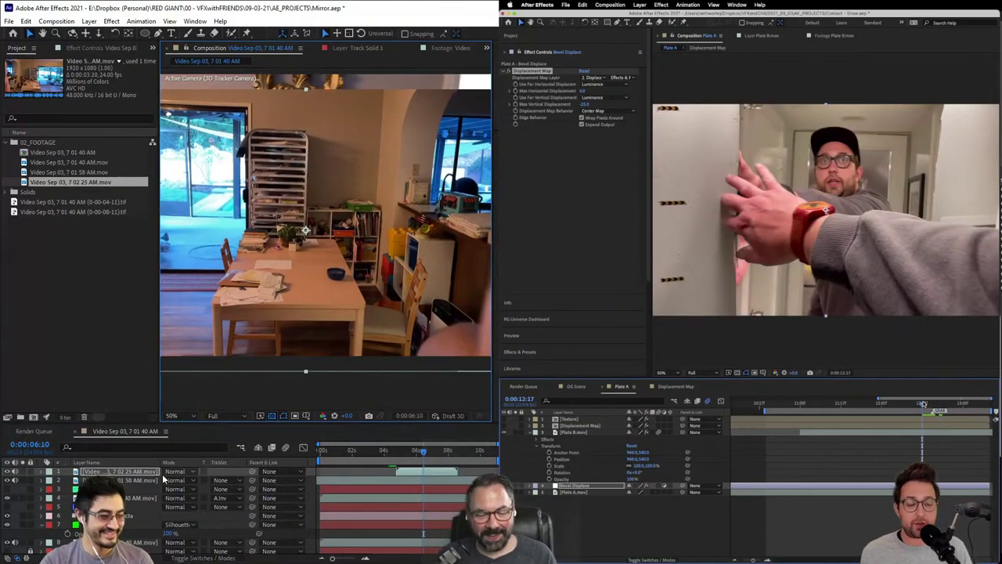
Step: Reveal the position and rotation properties of the Track Solid layer beneath the mirror clips
left_click(125, 507)
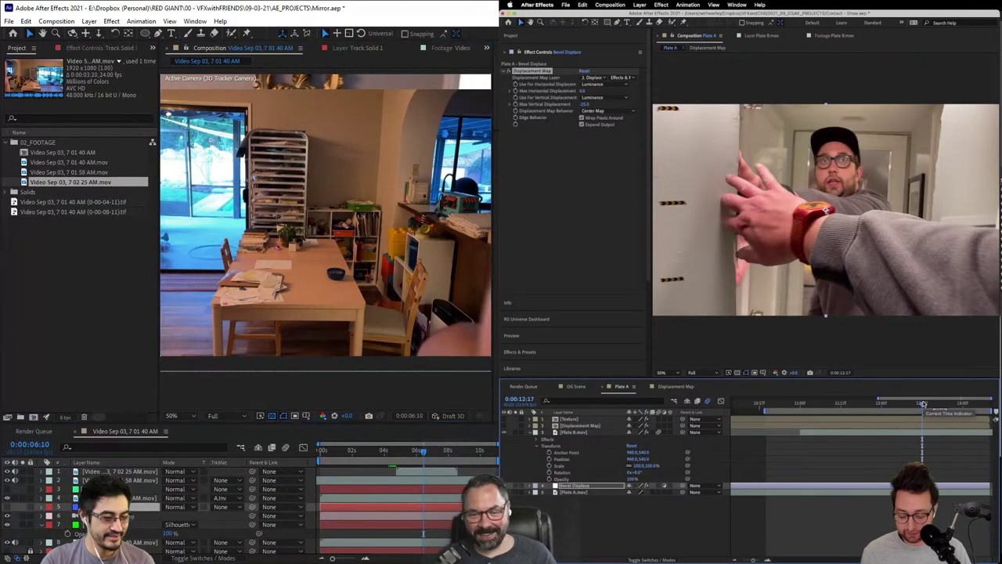
key("p")
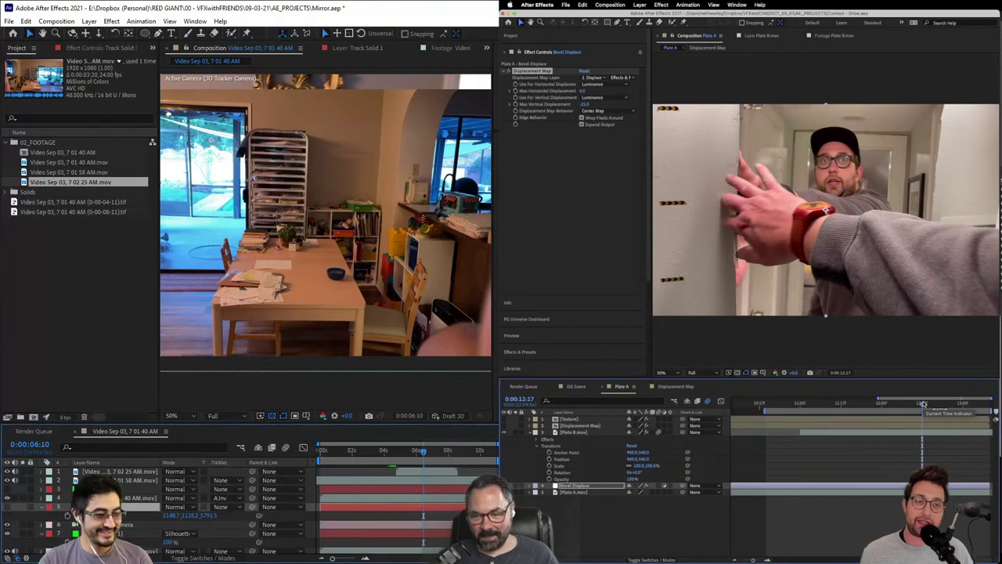
key("shift+r")
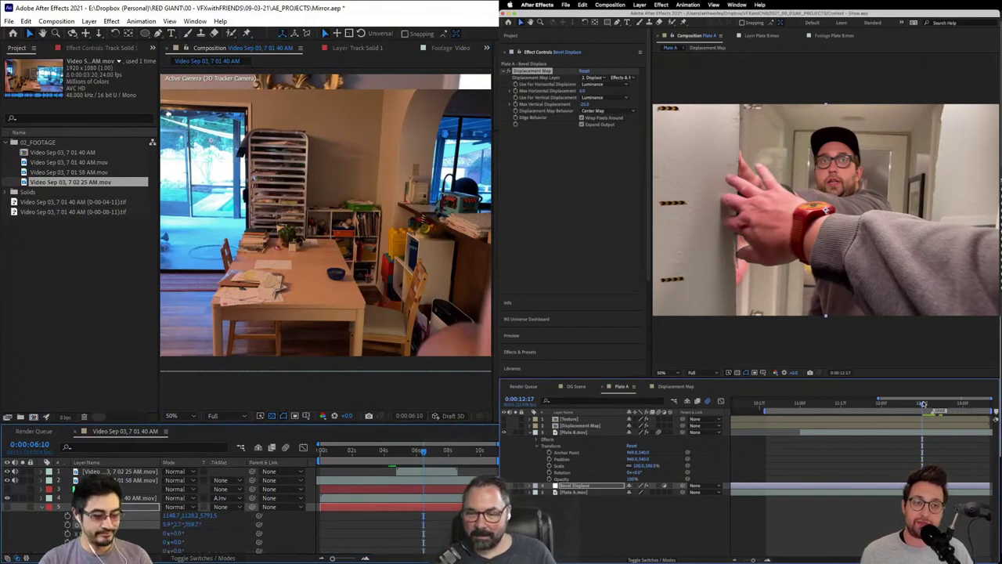
Step: Freeze the 02 25 AM room clip at 0:00:06:10 and make it a 3D layer
left_click(114, 474)
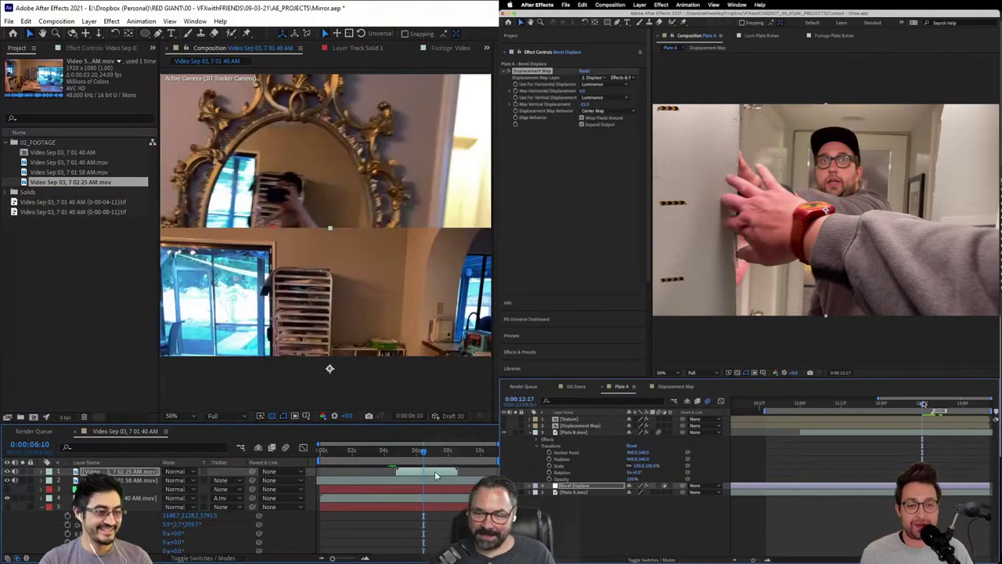
right_click(432, 469)
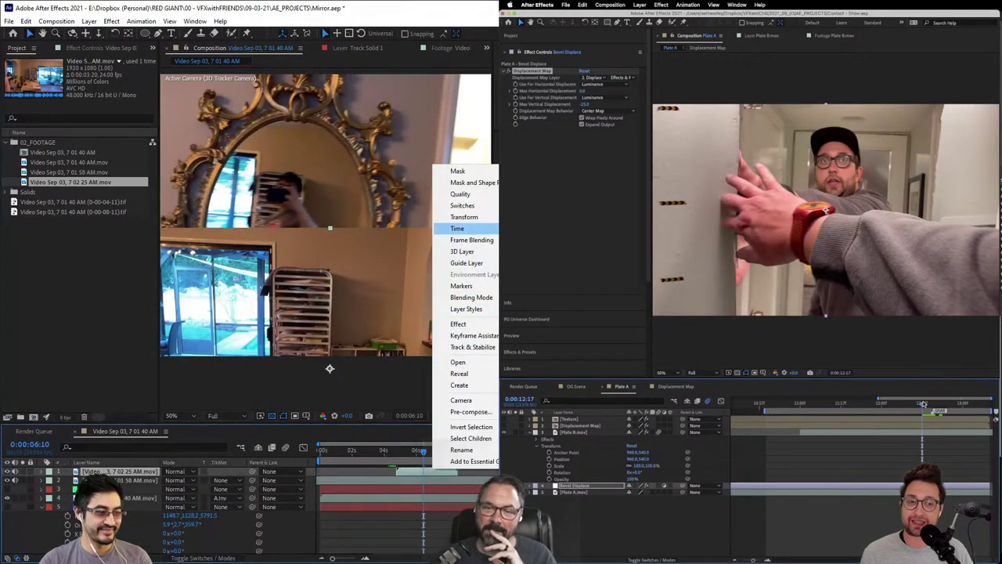
left_click(493, 229)
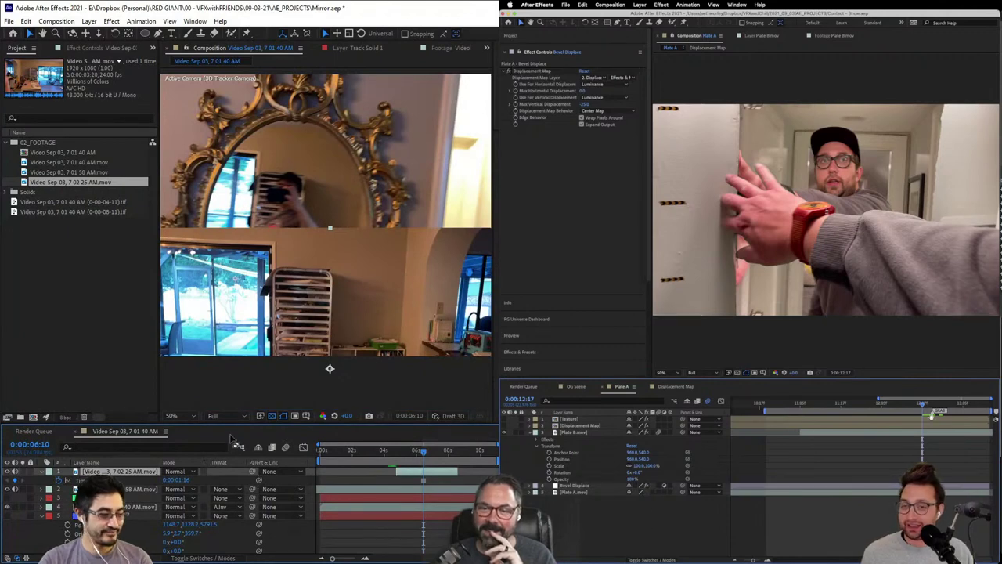
key("F4")
left_click(219, 470)
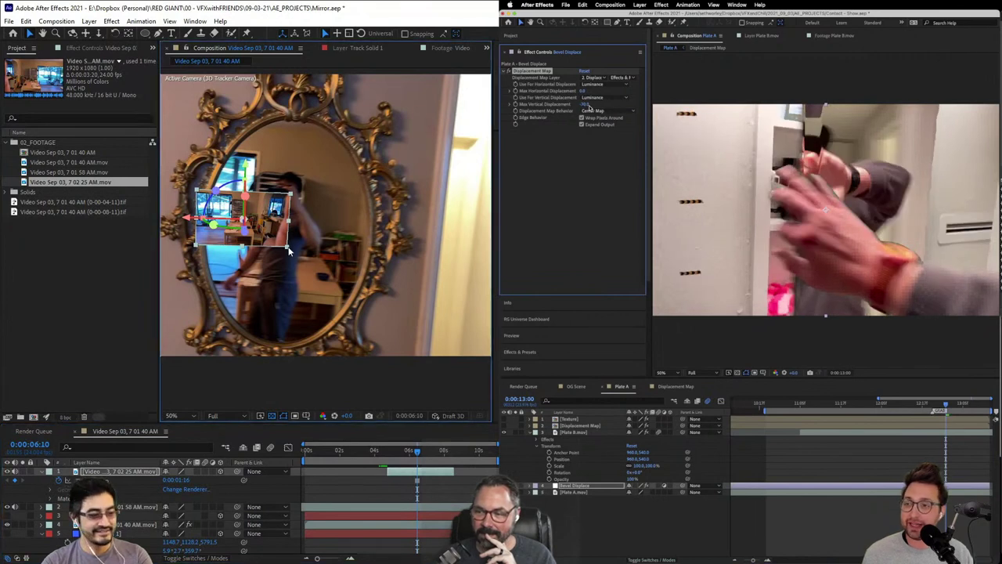
left_click(47, 472)
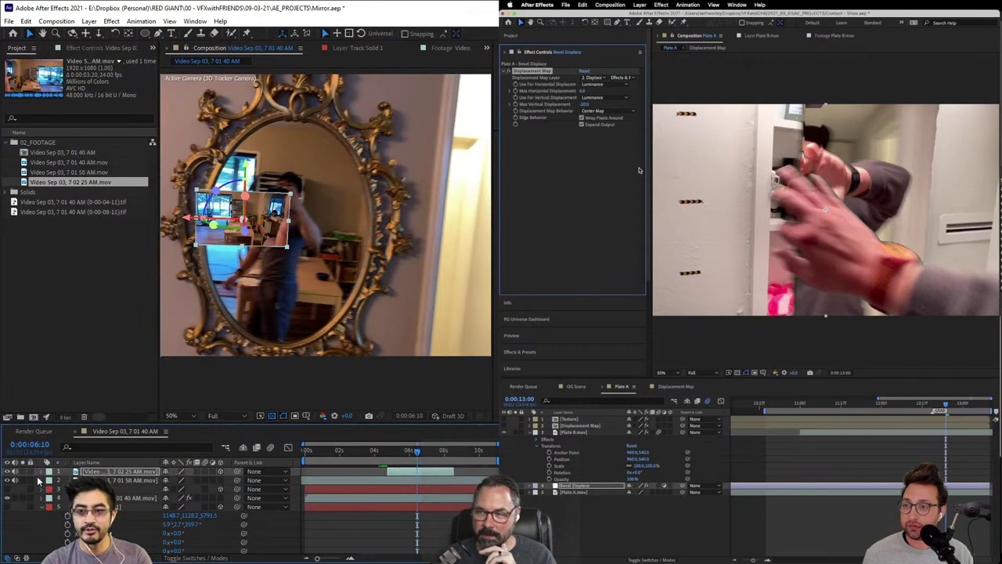
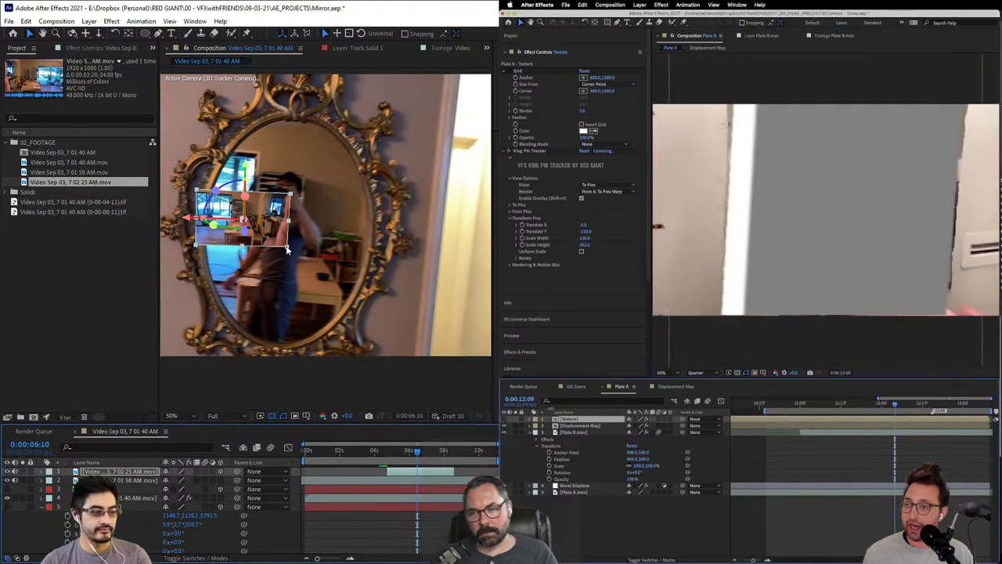
Step: Enlarge the 3D room clip to 85% scale so it covers the mirror
left_click_drag(287, 249, 282, 345)
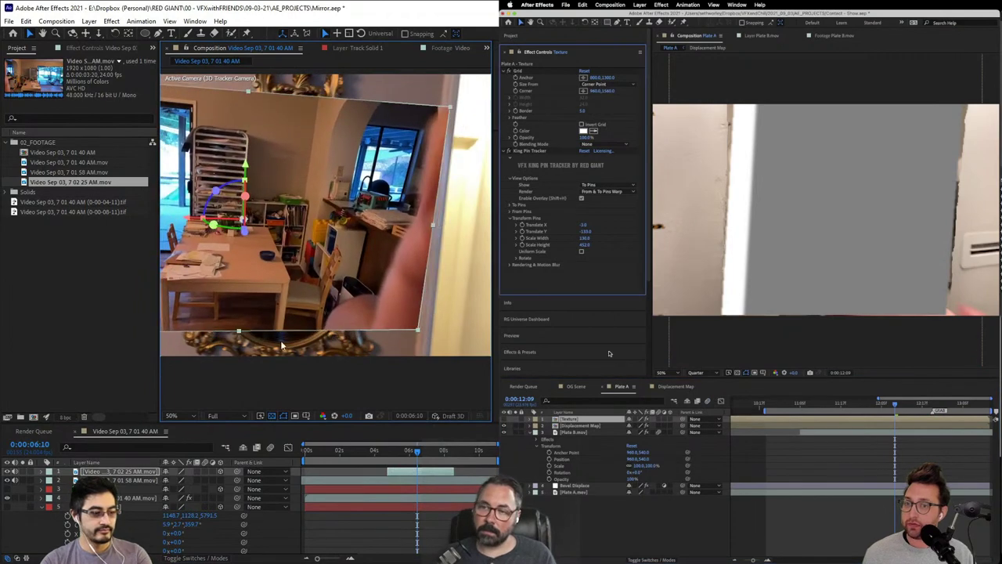
key("s")
left_click_drag(167, 479, 162, 480)
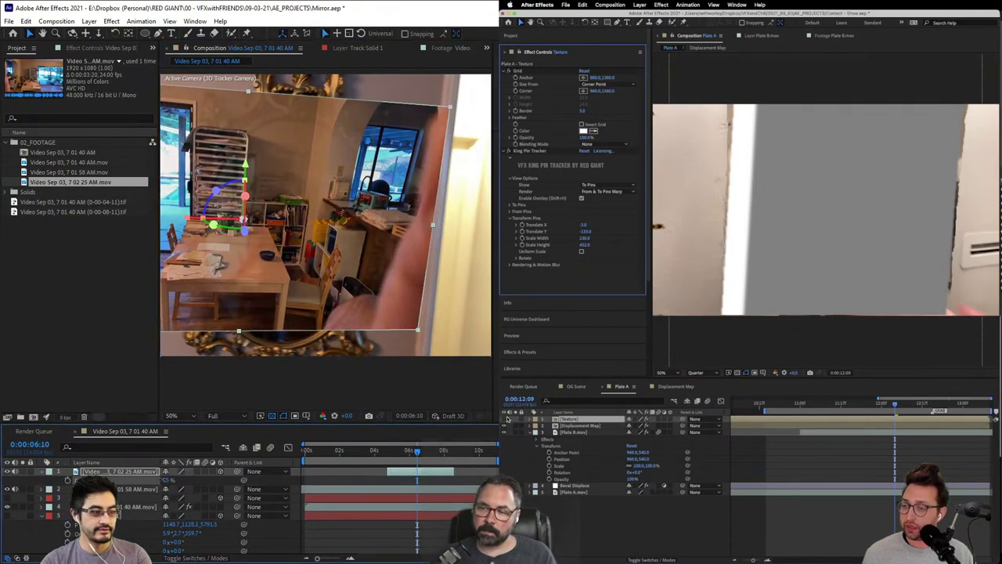
Step: Show and solo the Texture grid layer in Plate A, and move the 3D room clip down and right over the mirror
left_click(505, 419)
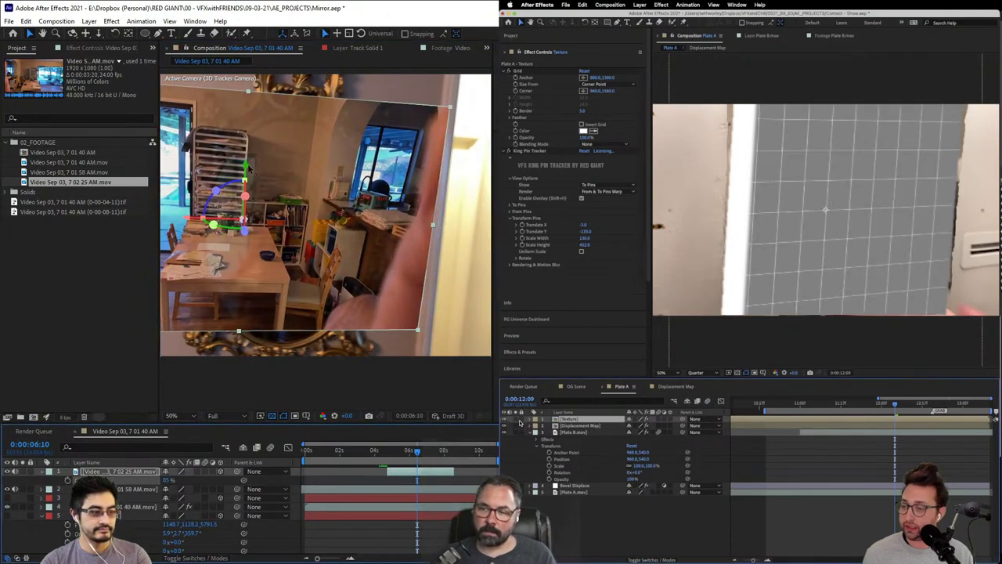
left_click_drag(245, 166, 232, 360)
left_click(515, 419)
left_click(515, 419)
left_click(891, 403)
left_click_drag(193, 255, 491, 318)
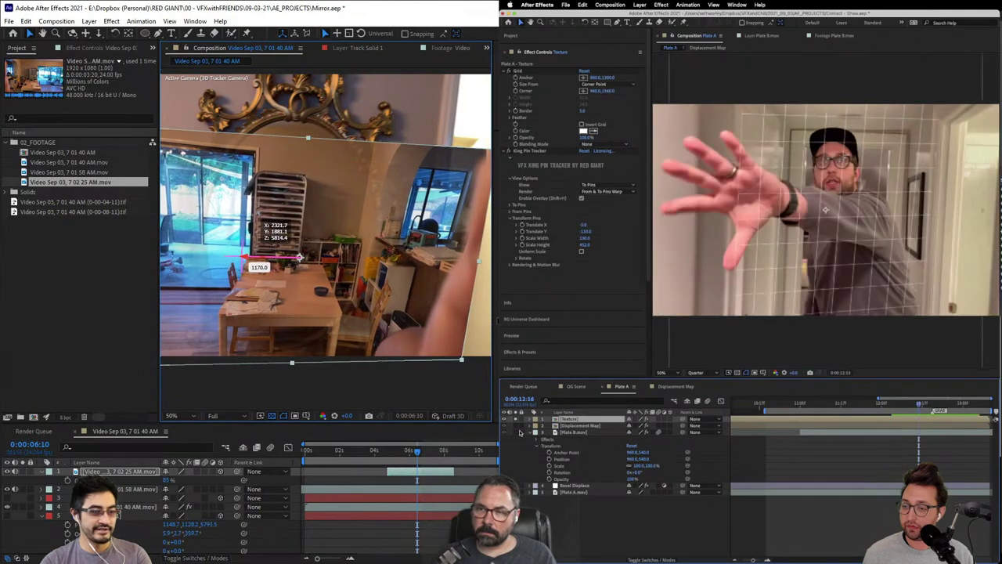
Step: Compare the mirror shot with the 02 25 AM room clip hidden and shown
left_click(8, 472)
left_click(8, 472)
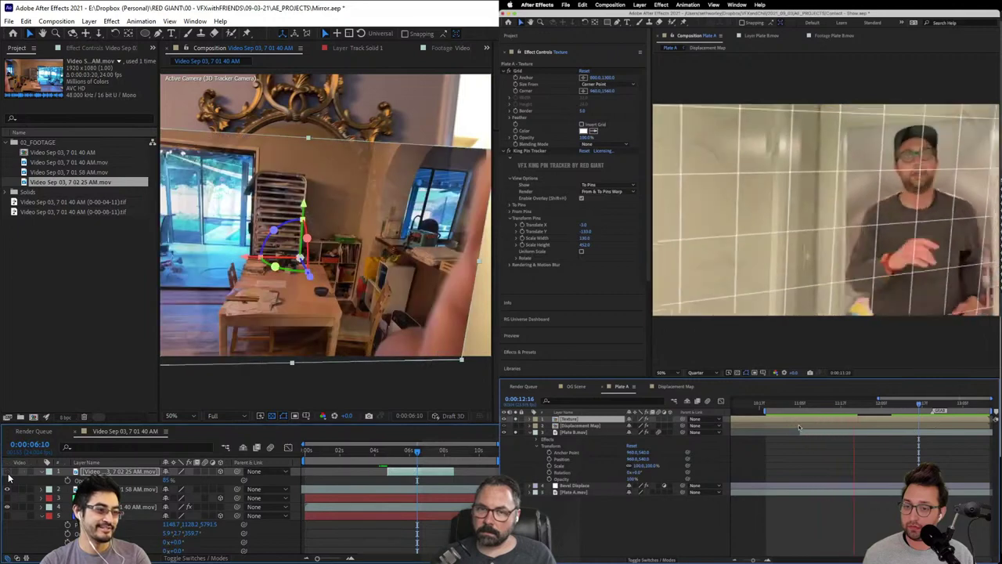
left_click(7, 472)
left_click(7, 472)
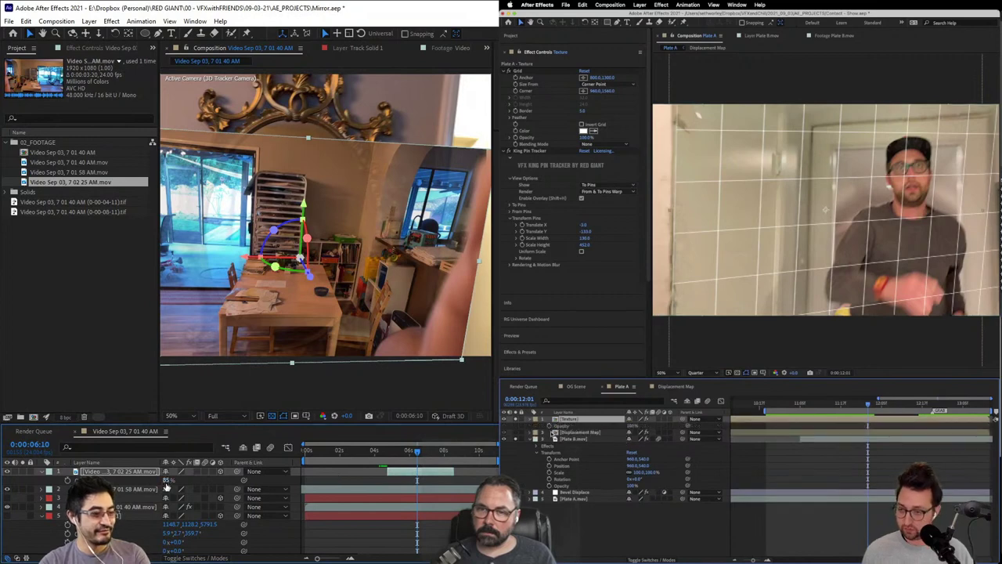
Step: Move the 02 25 AM room clip beneath the 01 40 AM mirror layer and select the 01 58 AM layer
left_click(41, 471)
left_click_drag(120, 472, 131, 502)
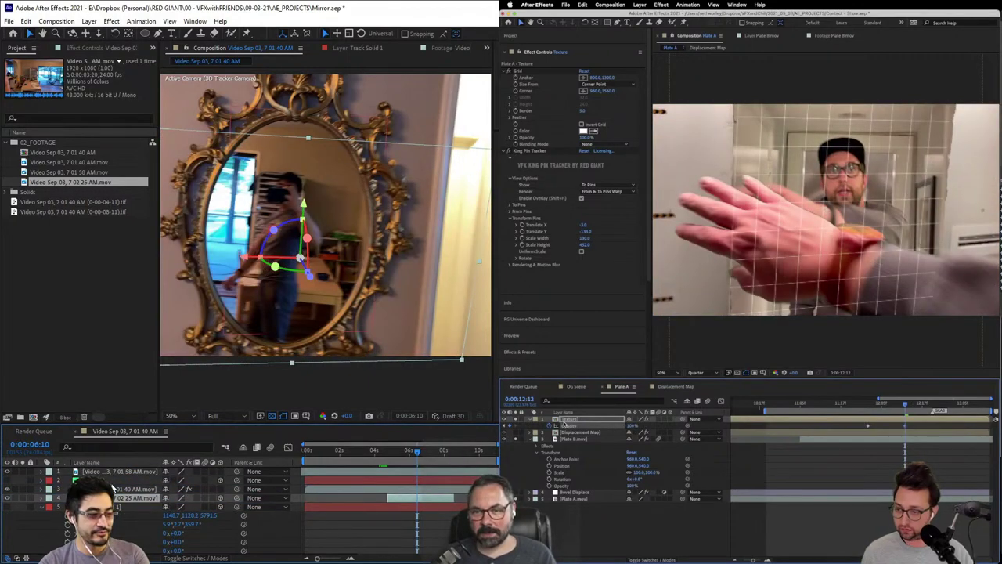
left_click(115, 472)
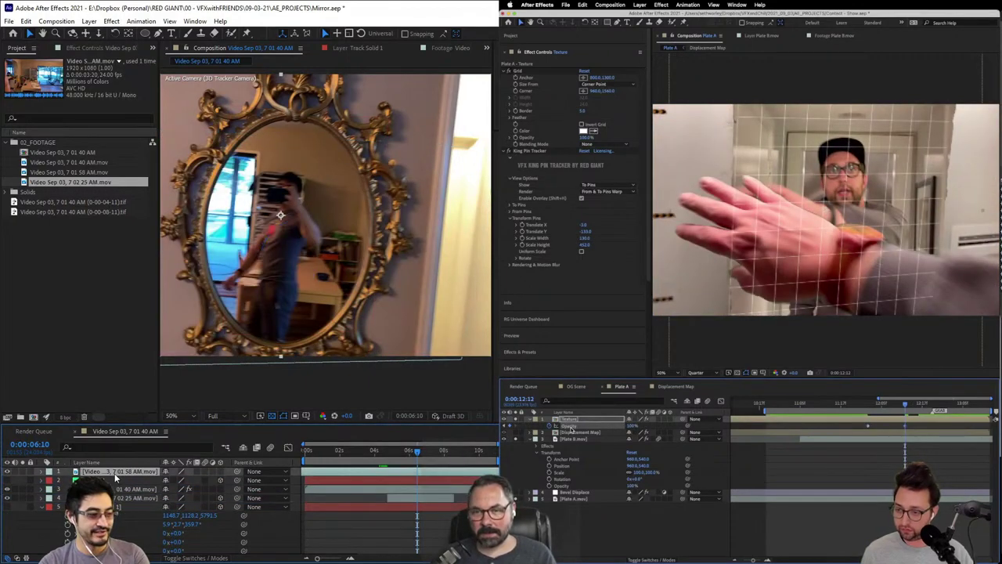
Step: Go to the Texture layer's opacity keyframe at 0:00:12:01 in Plate A and reveal the Displacement Map layer's opacity
left_click(504, 426)
left_click(570, 432)
key("t")
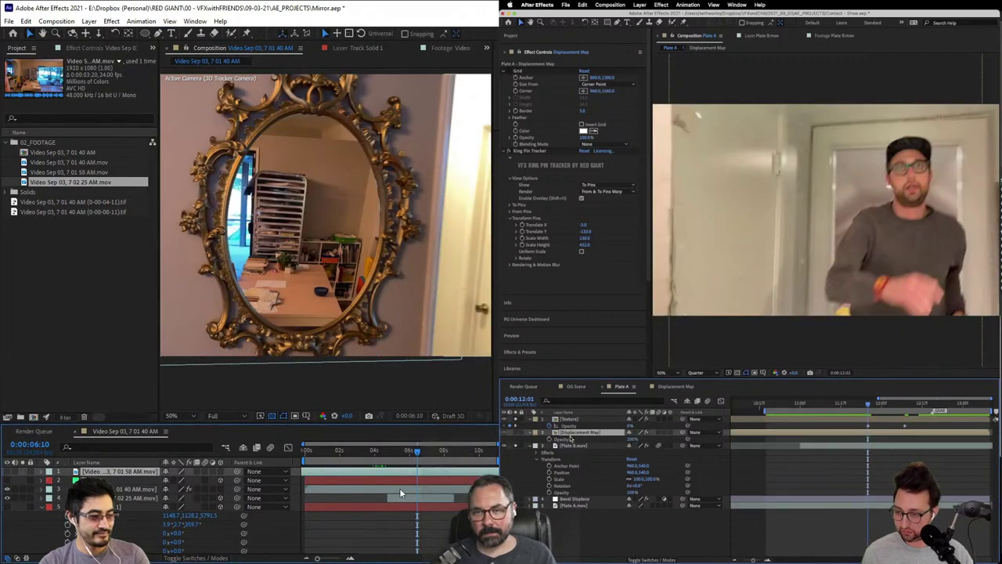
Step: Lower the 02 25 AM room clip's opacity to 49% and view the mirror close up at 0:00:05:13
left_click(400, 489)
left_click(127, 497)
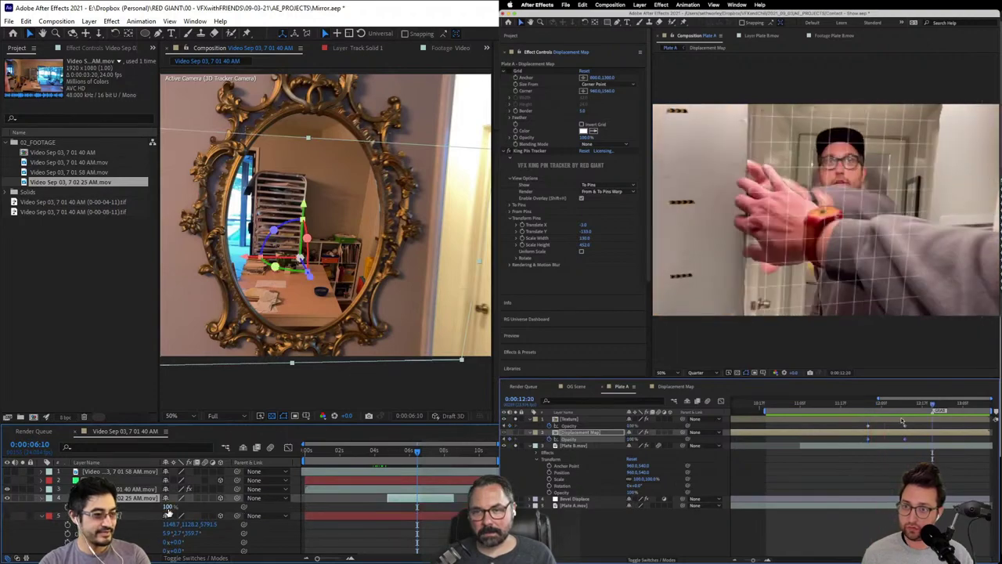
left_click_drag(167, 508, 142, 514)
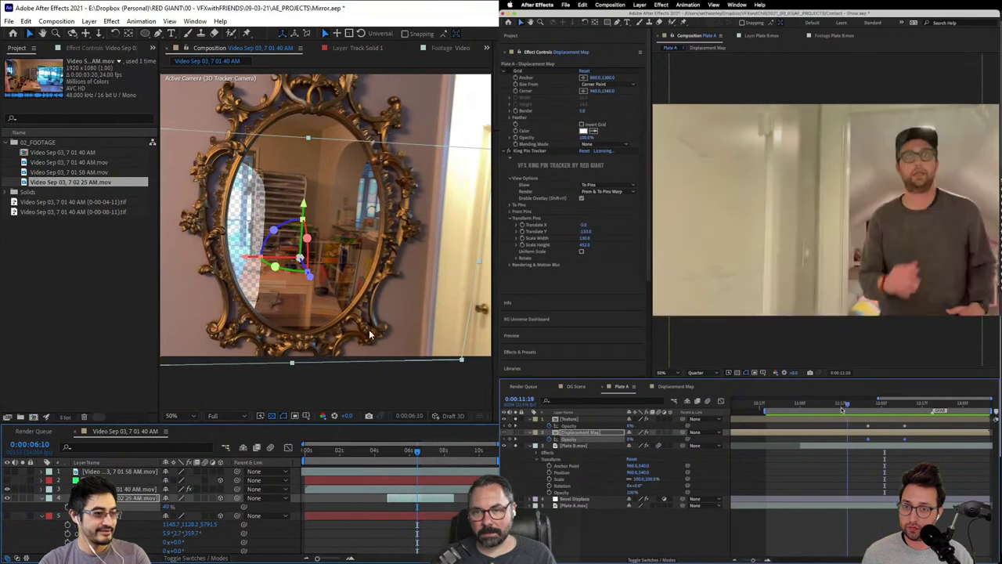
key("period")
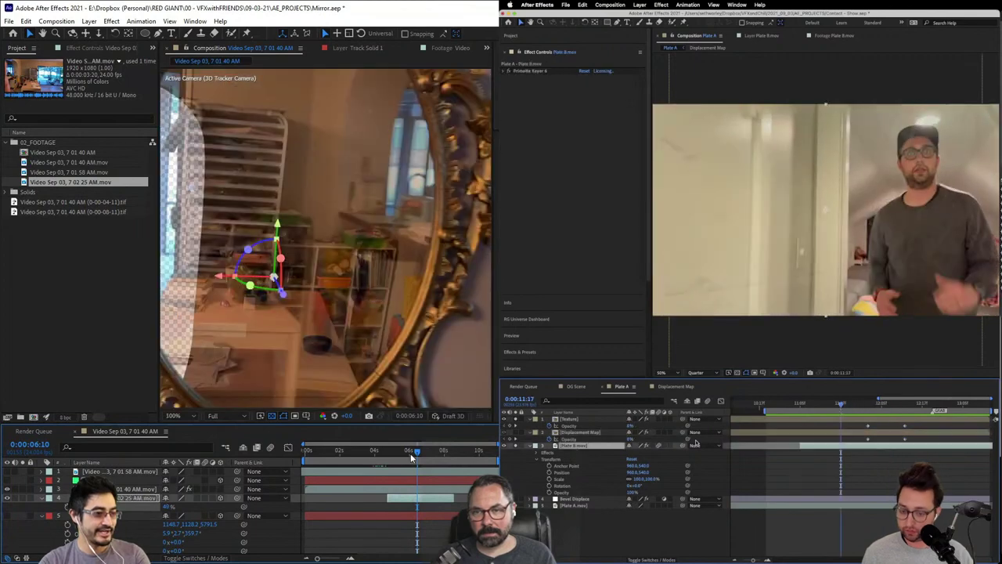
left_click_drag(415, 459, 394, 462)
left_click(402, 463)
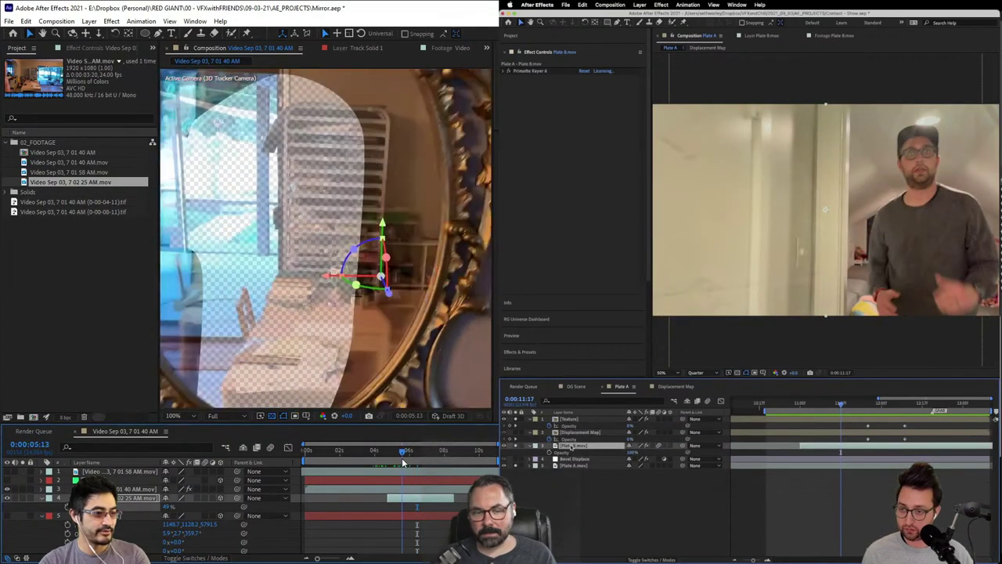
Step: Align the semi-transparent room clip with the mirror reflection by moving it left and up and rotating it
left_click_drag(317, 279, 255, 279)
mouse_move(286, 317)
left_mouse_down()
mouse_move(290, 336)
mouse_move(273, 331)
mouse_move(287, 328)
mouse_move(290, 300)
left_mouse_up()
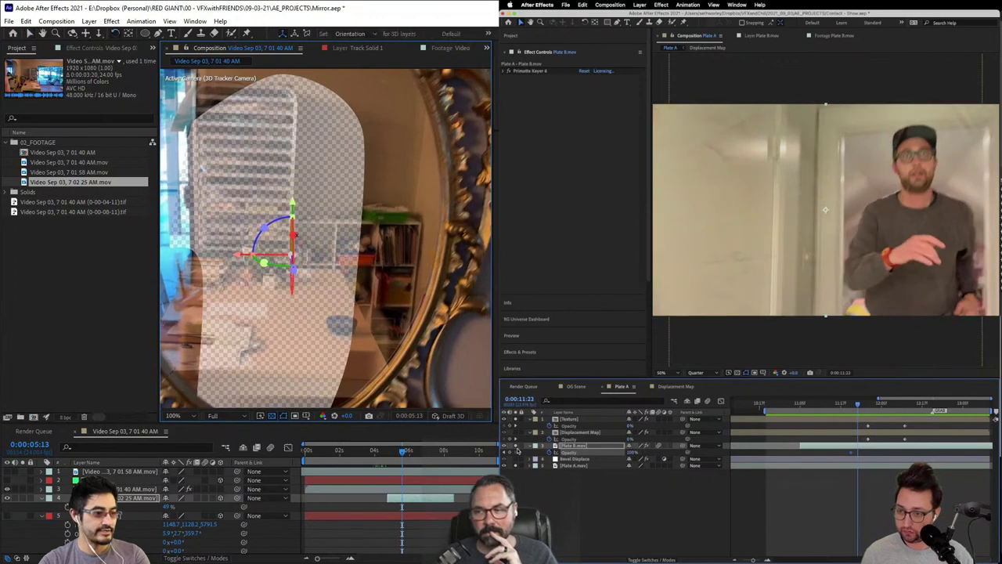
left_click_drag(293, 233, 291, 251)
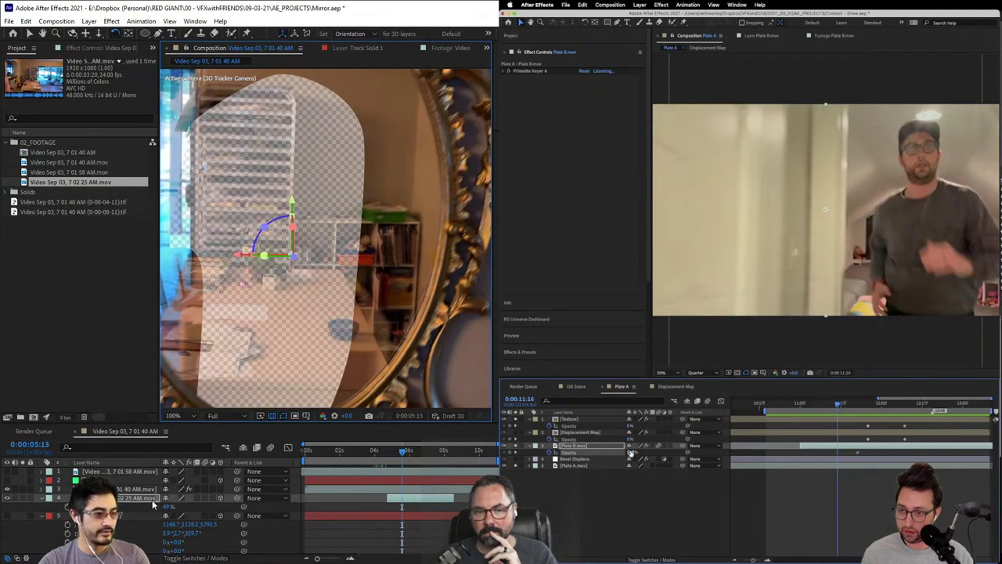
Step: Restore the room clip's opacity to 100% and check its placement in the mirror at 0:00:05:01
left_click_drag(167, 506, 313, 478)
scroll(317, 329, "down", 1)
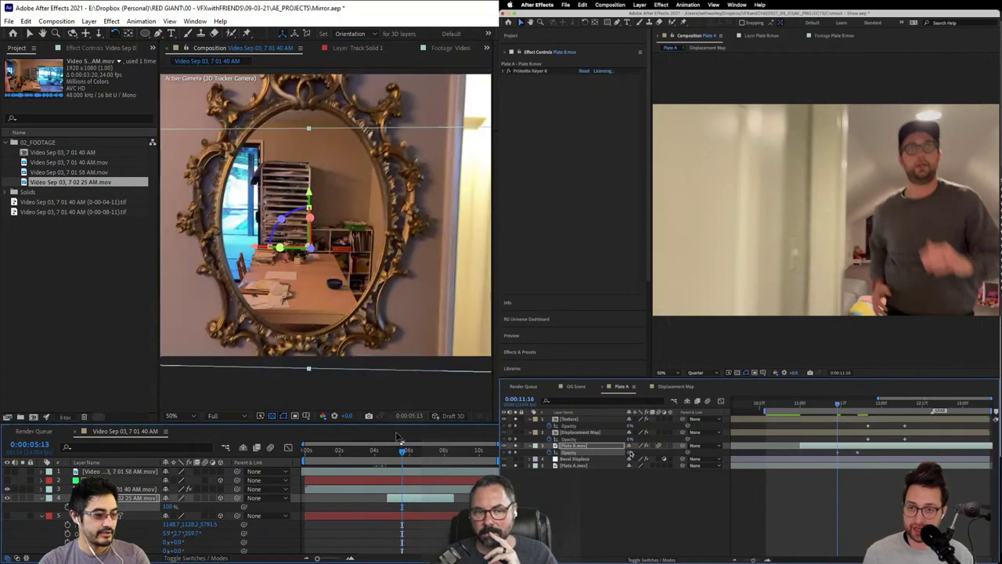
mouse_move(402, 452)
left_mouse_down()
mouse_move(385, 457)
mouse_move(443, 450)
mouse_move(349, 459)
mouse_move(450, 444)
mouse_move(367, 457)
mouse_move(393, 451)
left_mouse_up()
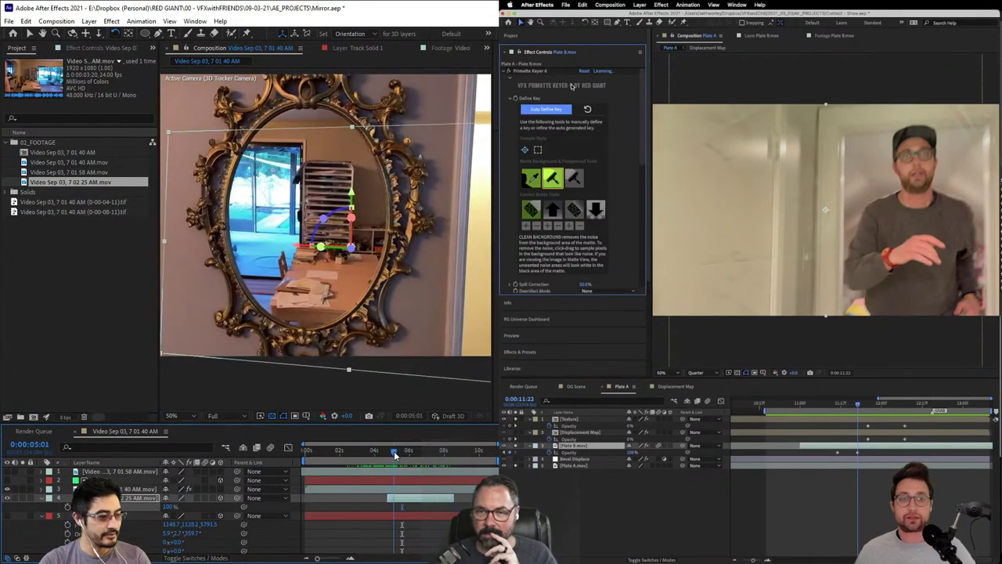
Step: Draw a closed Pen mask on the 02 25 AM room clip around the shelf and table, extending below the mirror frame
left_click(42, 516)
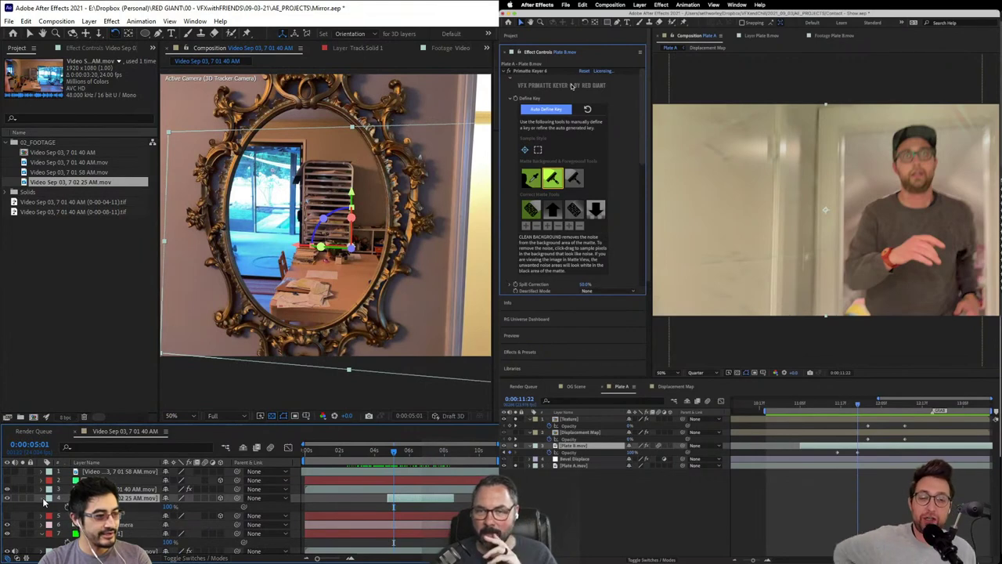
left_click(42, 498)
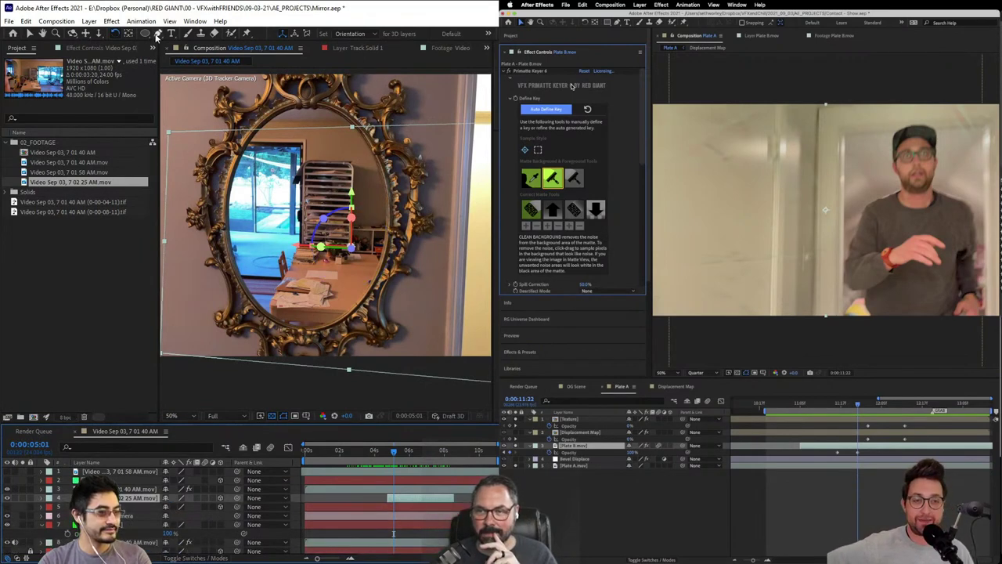
left_click(157, 34)
left_click(365, 153)
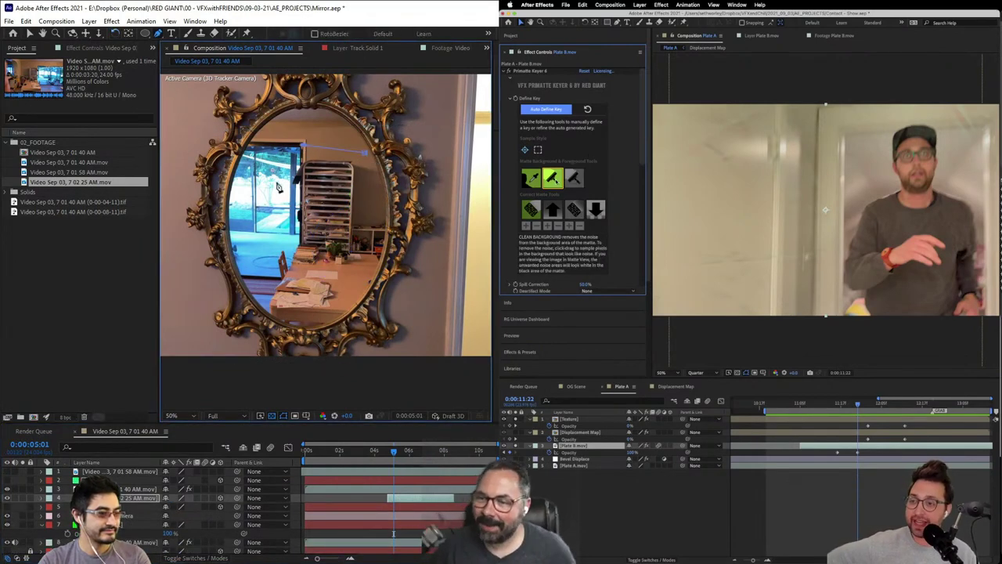
left_click(275, 251)
left_click(778, 130)
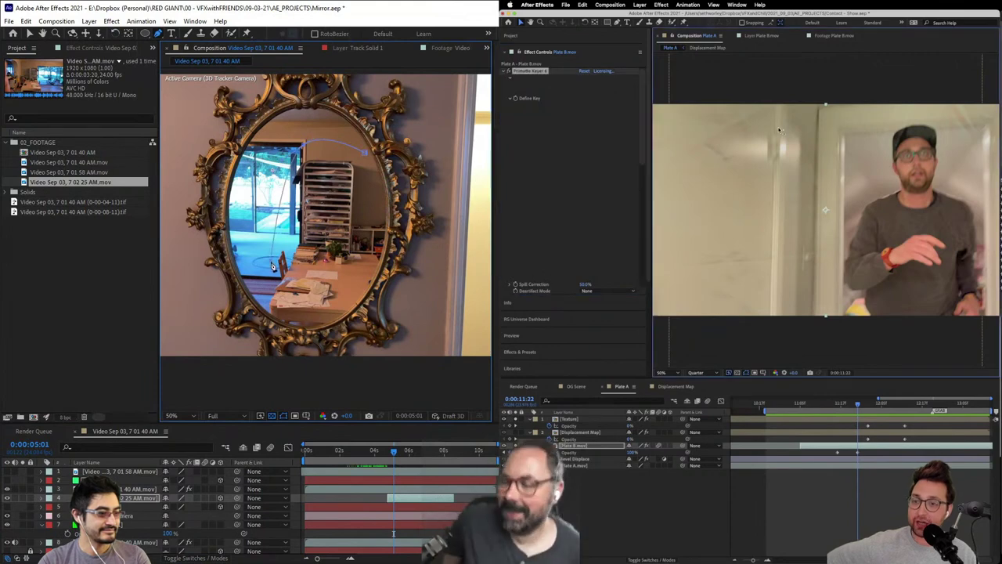
left_click(268, 332)
left_click_drag(351, 354, 353, 318)
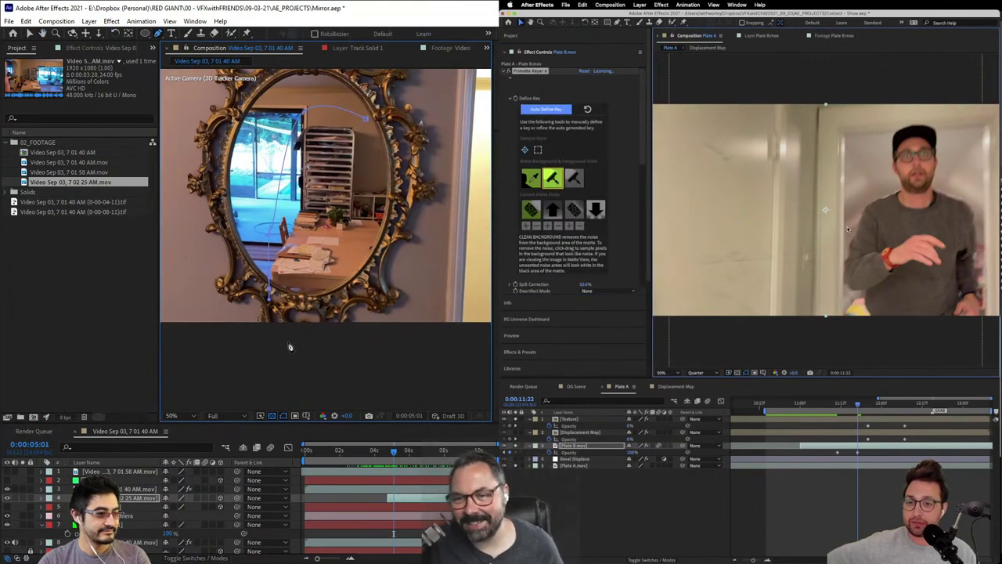
left_click_drag(285, 359, 300, 358)
left_click_drag(414, 191, 405, 153)
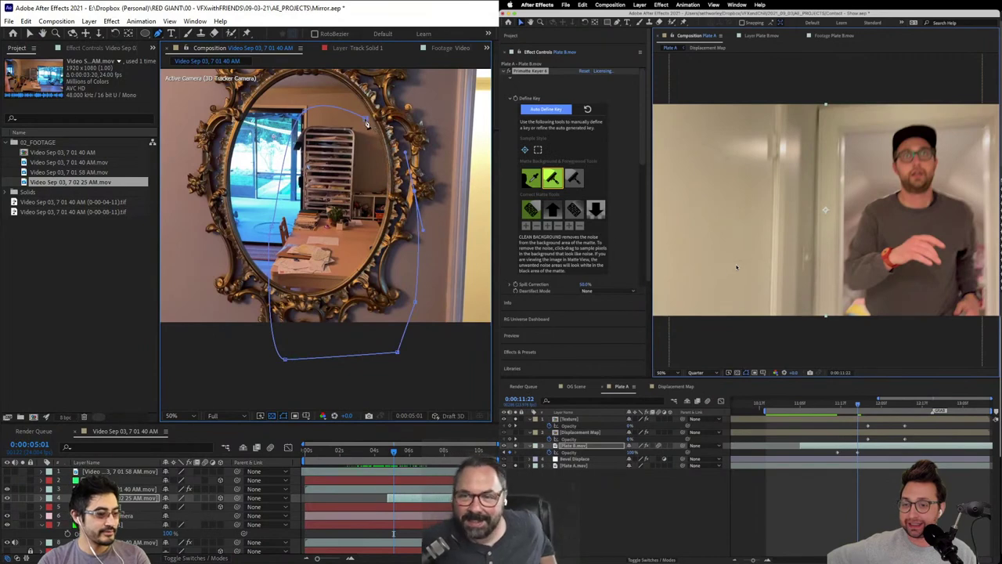
left_click_drag(366, 121, 405, 143)
Step: Move the blue Track Solid up beneath the 01 58 AM layer, and preview Plate A around 0:00:12:08
left_click_drag(859, 405, 887, 407)
left_click(120, 506)
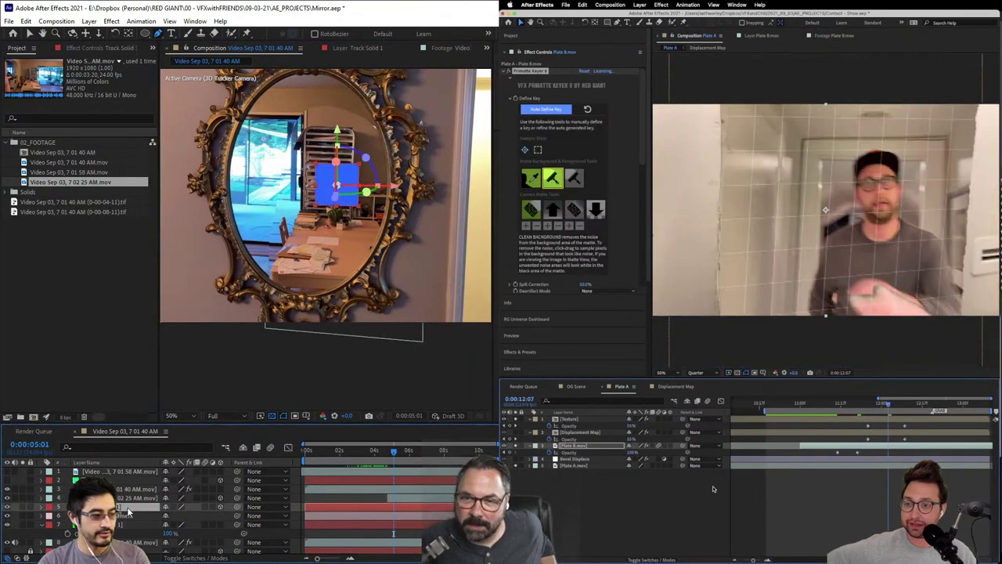
key("space")
left_click_drag(132, 490, 129, 476)
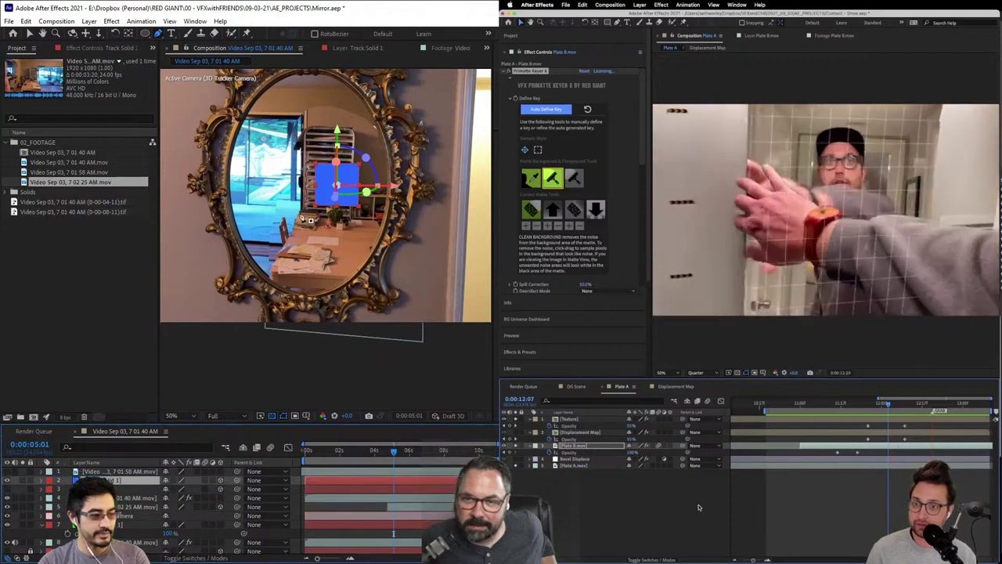
key("space")
left_click(891, 405)
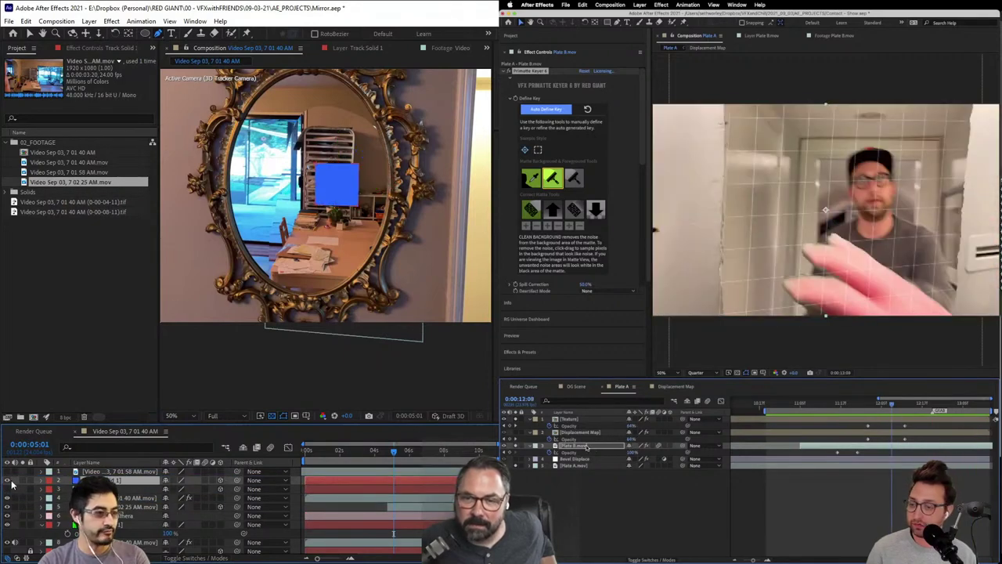
Step: Turn off soloing of the Plate A layers and hide the Texture and Displacement Map layers
left_click(515, 465)
left_click(515, 446)
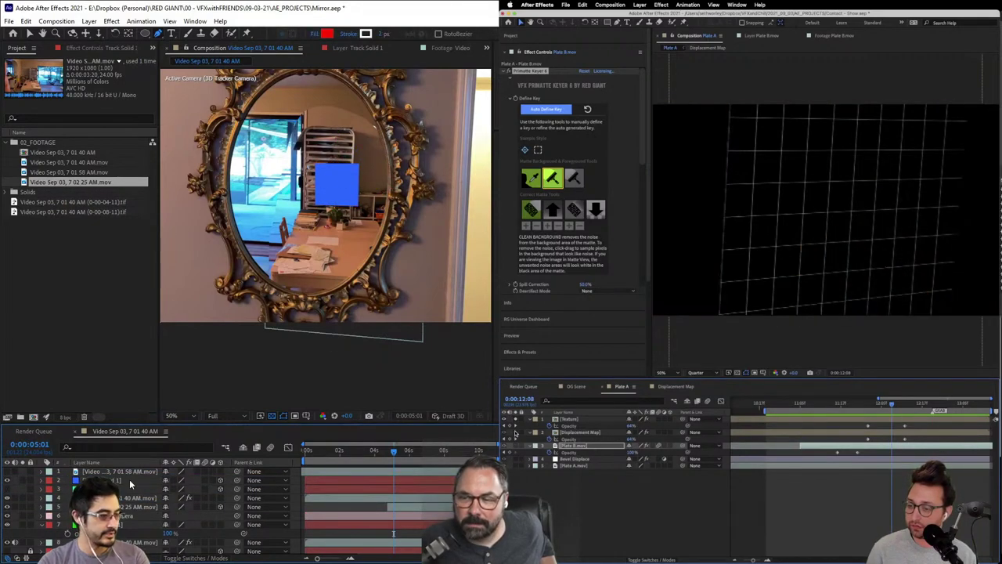
left_click(514, 419)
left_click(505, 418)
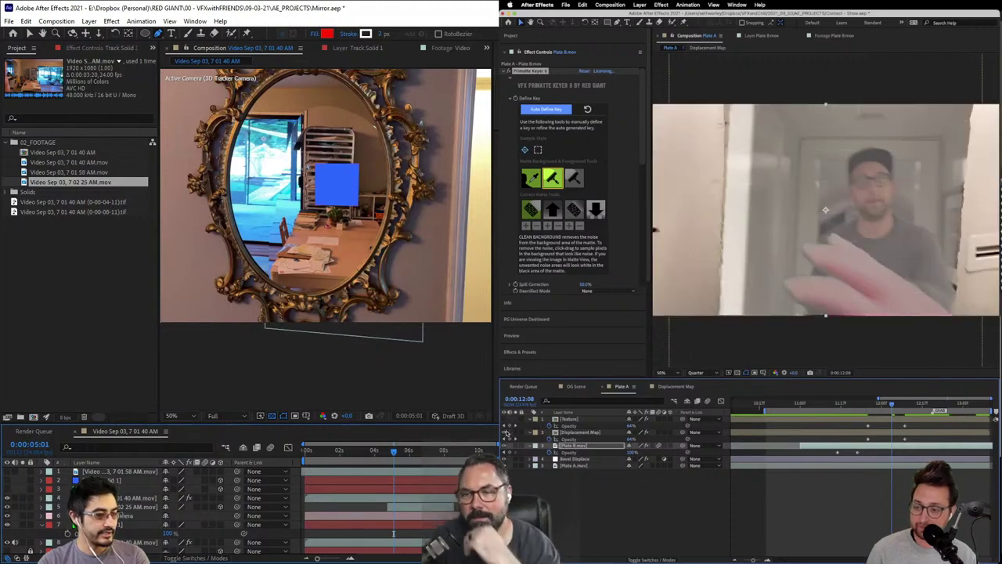
left_click(505, 432)
Step: Feather the 02 25 AM room clip's mask by 64 pixels, and preview Plate A from 0:00:12:02
left_click(124, 507)
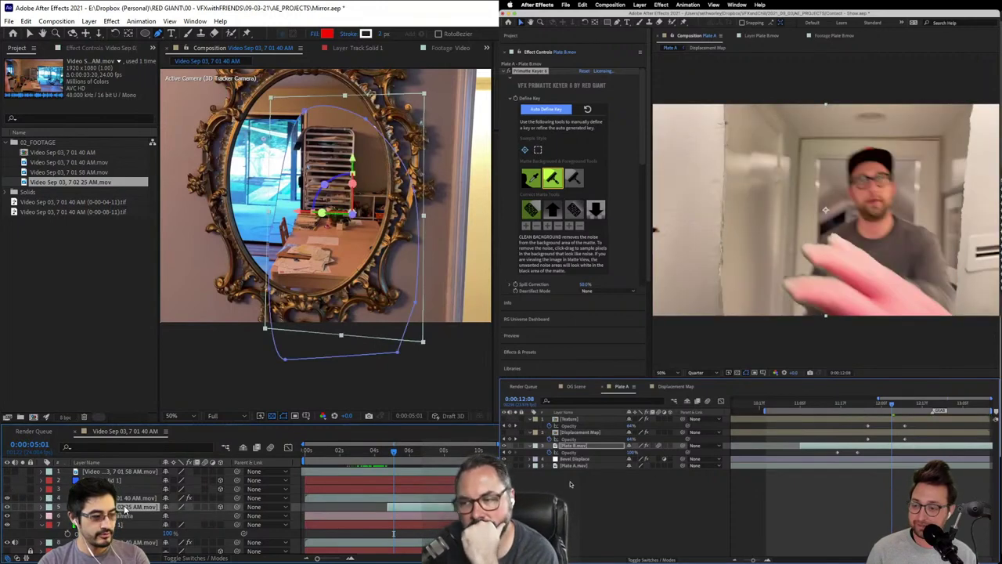
key("f")
key("space")
left_click_drag(180, 525, 205, 524)
left_click(871, 402)
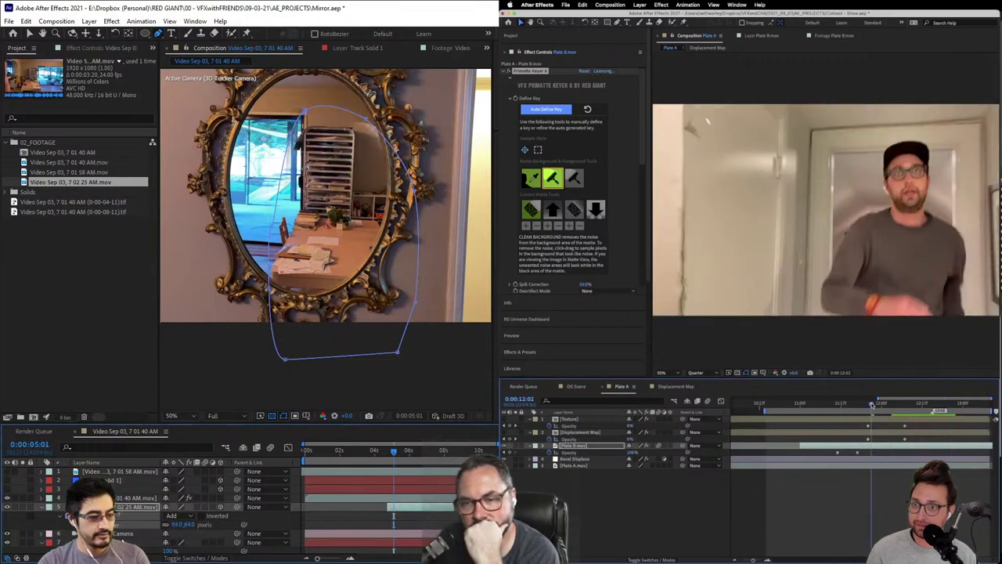
key("space")
Step: Raise the top point of the Green Solid's mask inside the mirror, and move Plate A to 0:00:13:03
left_click(125, 541)
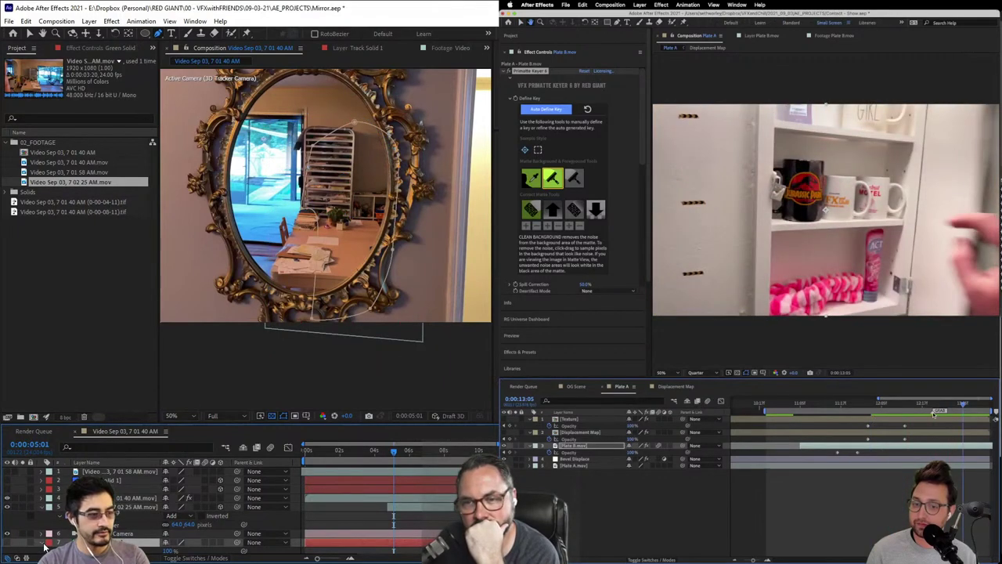
left_click(42, 542)
mouse_move(944, 408)
left_mouse_down()
mouse_move(922, 407)
mouse_move(952, 410)
left_mouse_up()
key("v")
left_click_drag(355, 123, 355, 113)
left_click_drag(952, 410, 955, 410)
left_click_drag(354, 114, 354, 103)
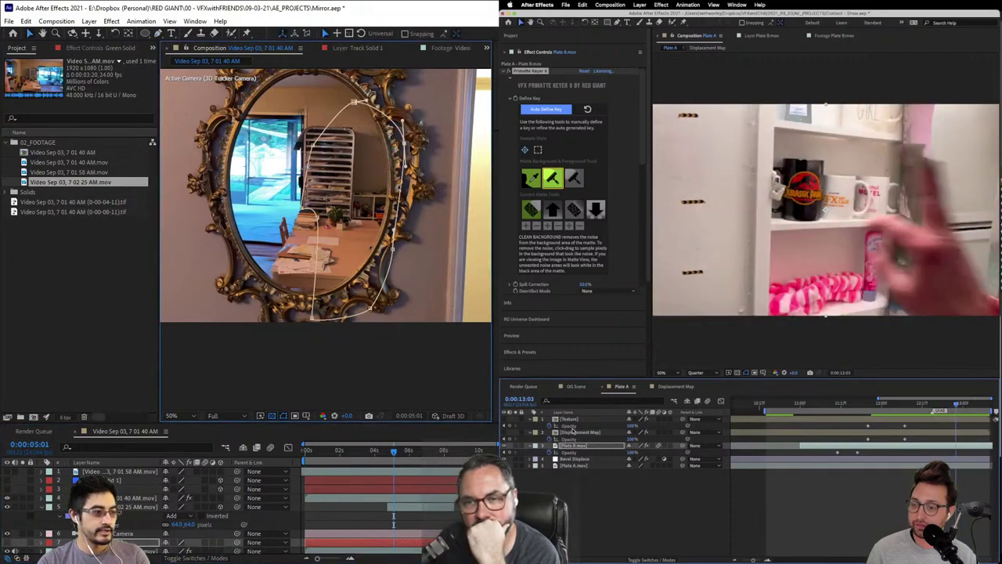
Step: Split the Plate B layer at 0:00:13:04 and turn off Primatte Keyer 6 on its later part
left_click(574, 432)
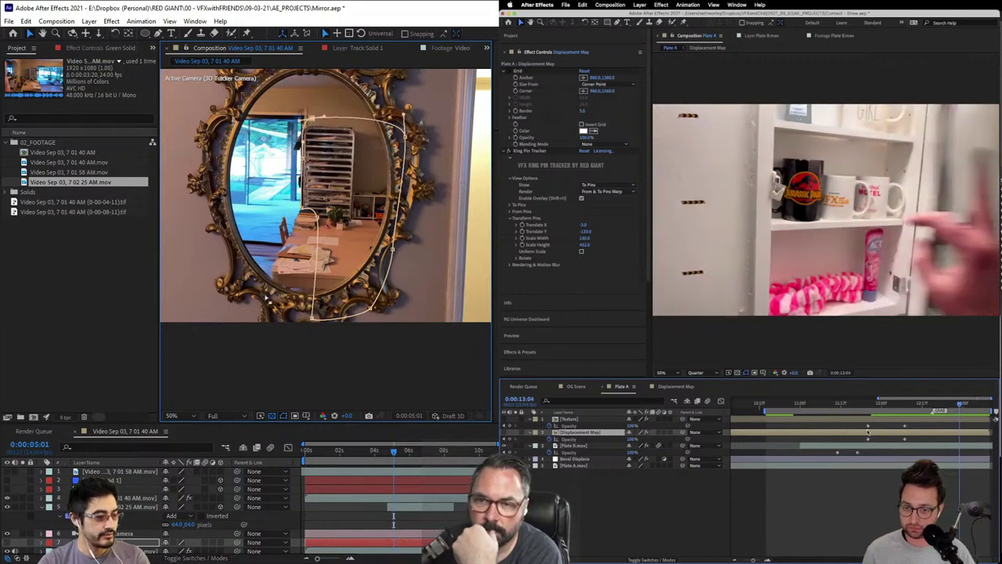
left_click(894, 447)
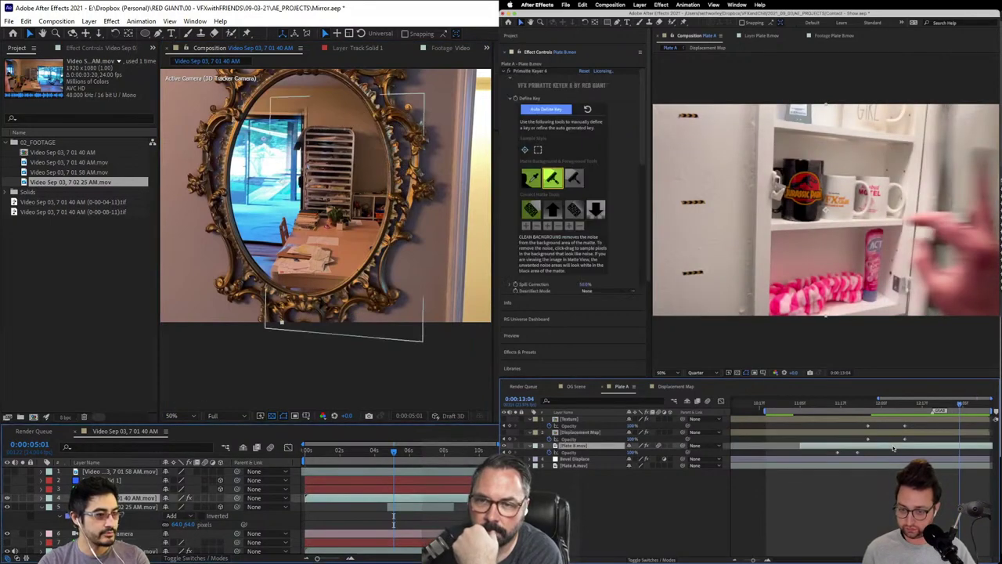
left_click(320, 230)
key("super+shift+d")
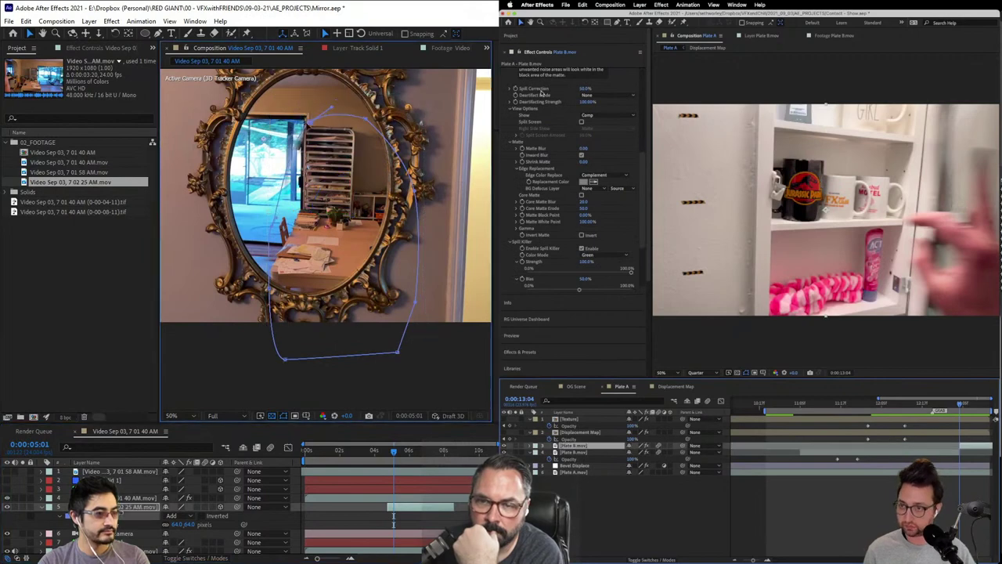
scroll(540, 94, "up", 5)
left_click(509, 72)
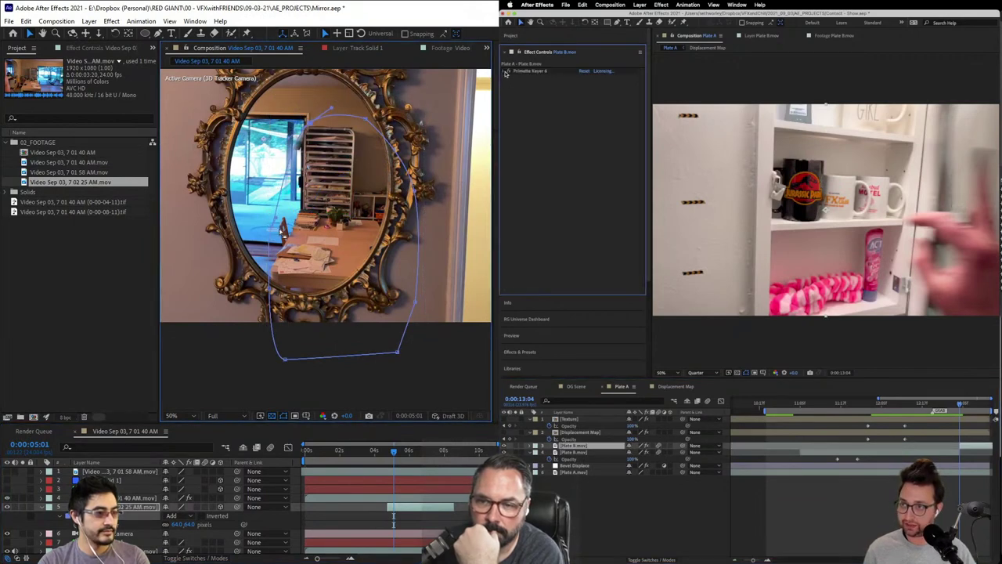
Step: Adjust the left edge of the 02 25 AM room clip's mask and select Plate B's earlier keyed part at 0:00:13:03
left_click(268, 231)
left_click(269, 231)
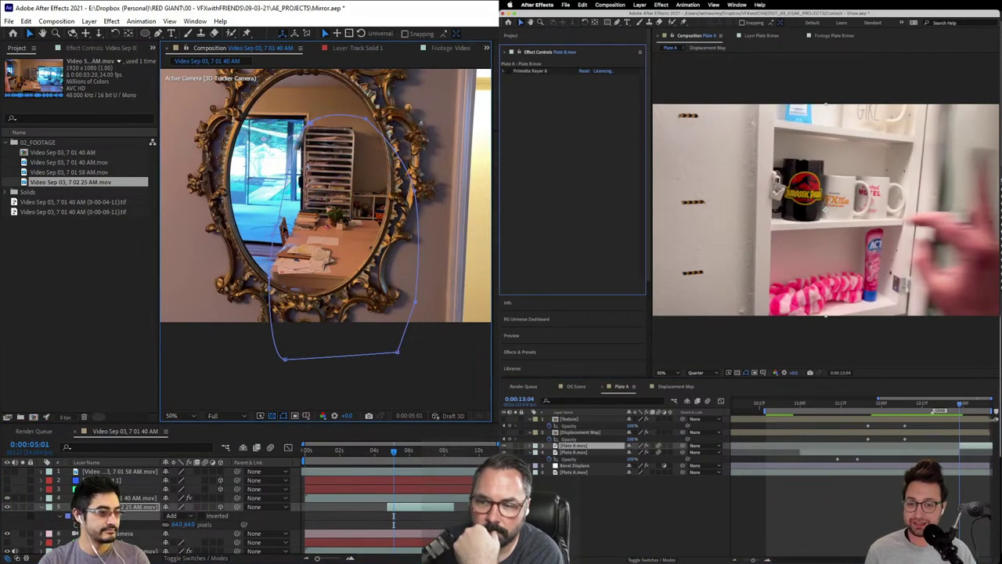
left_click(574, 447)
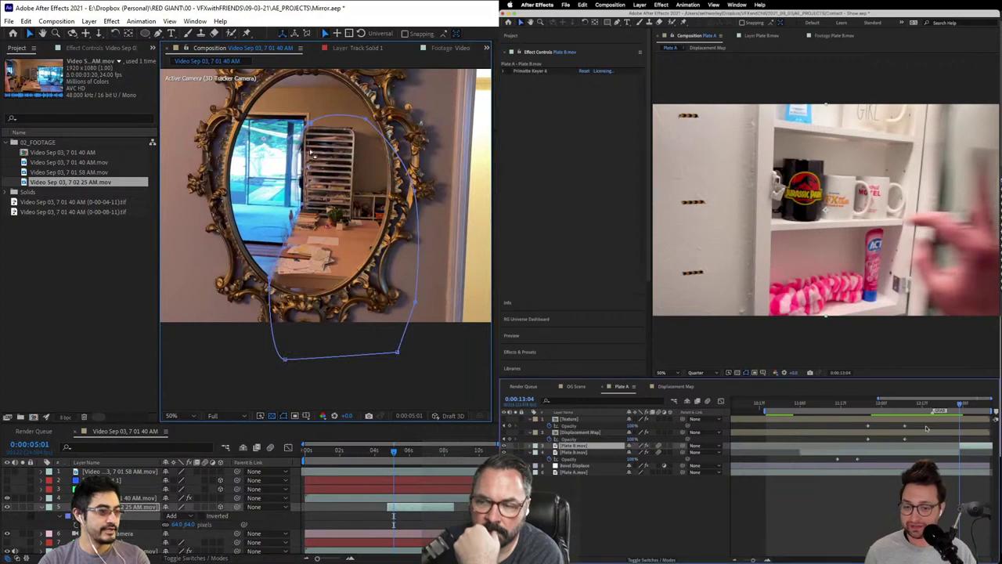
left_click(581, 433)
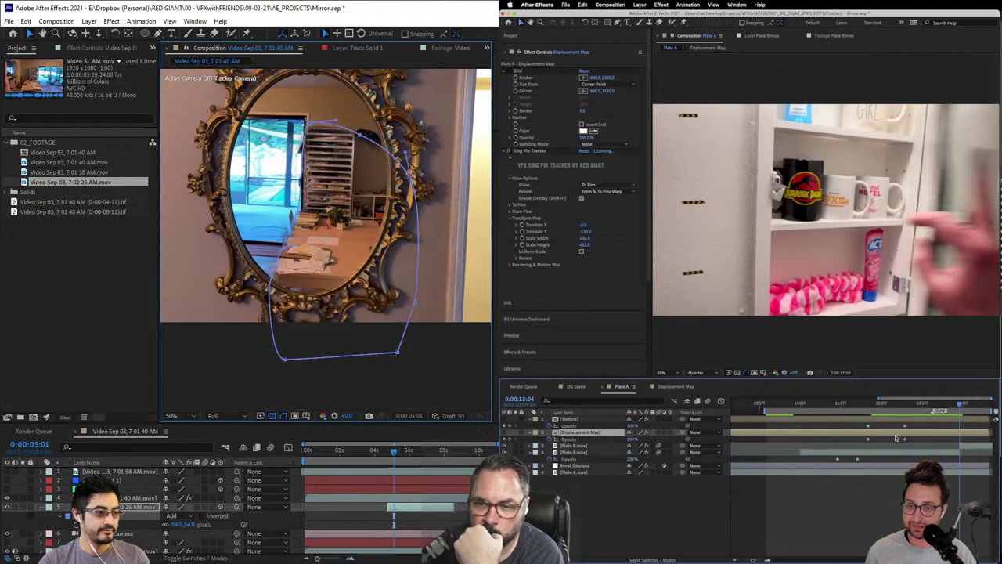
left_click(961, 449)
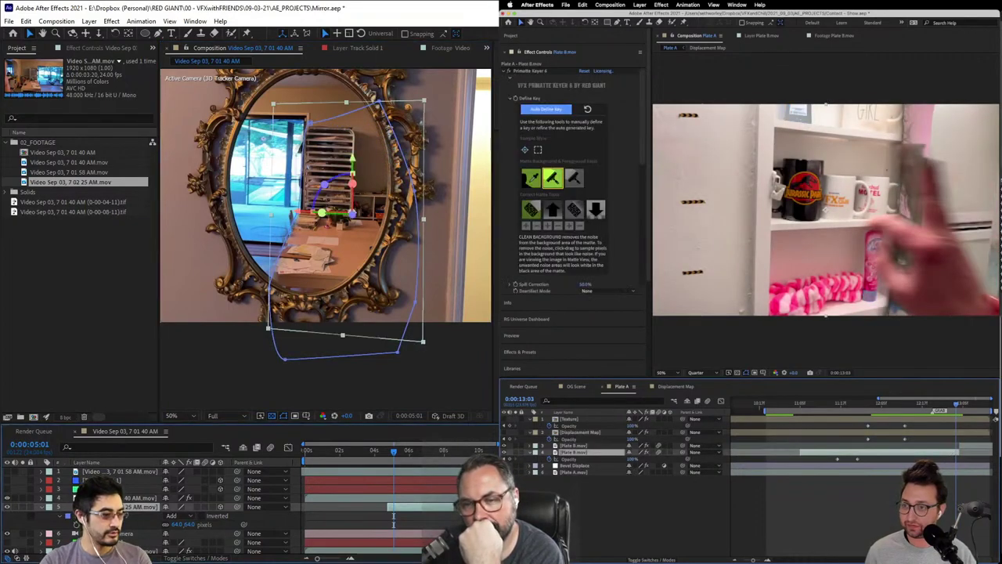
Step: Try the Difference blending mode on the 02 25 AM room clip to compare its alignment with the mirror plate
right_click(129, 508)
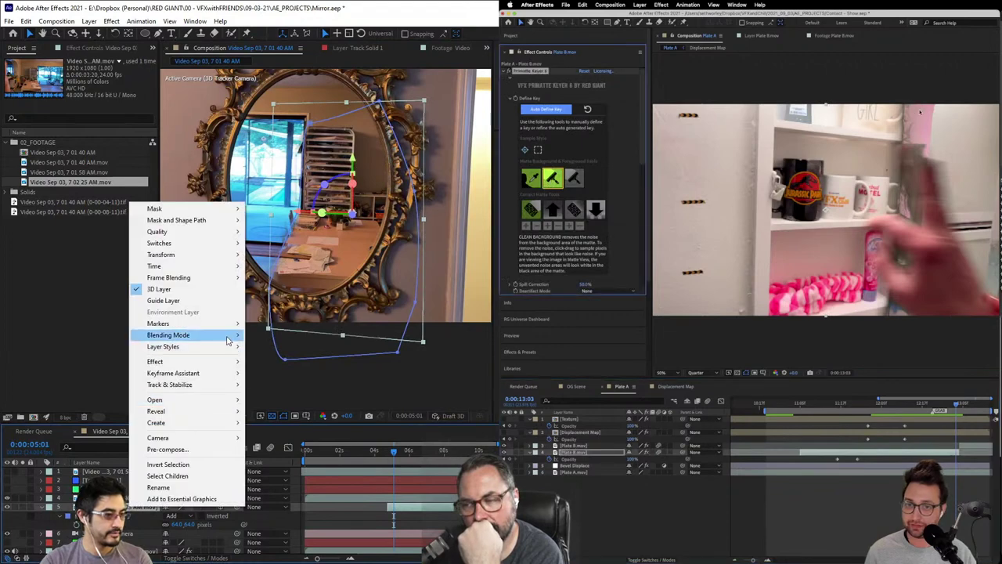
mouse_move(227, 339)
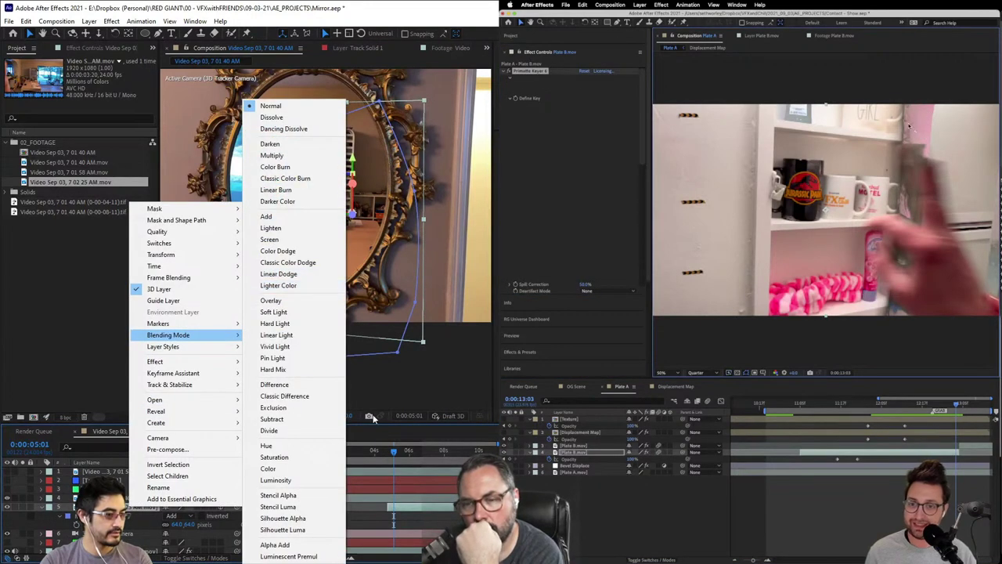
left_click(311, 387)
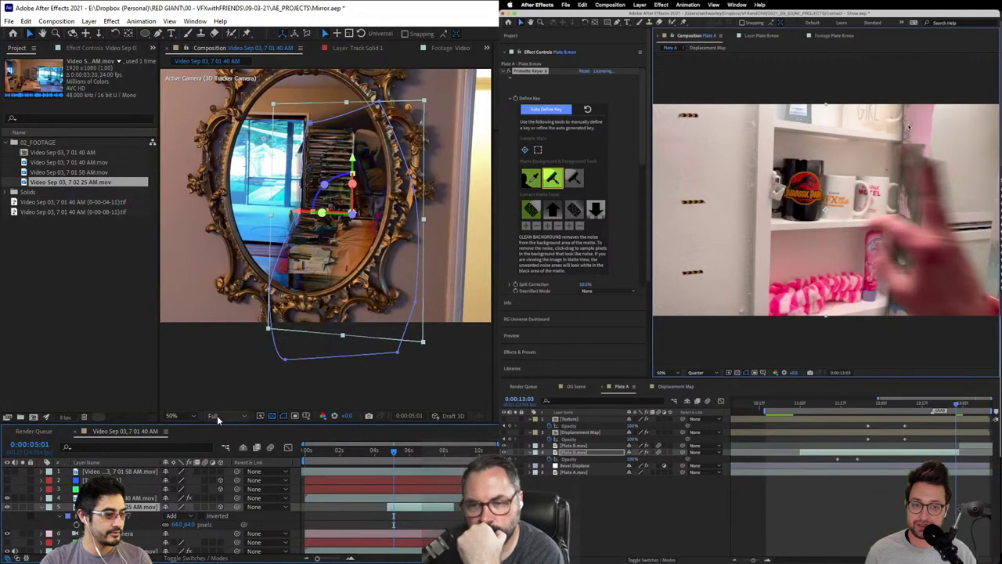
right_click(122, 497)
right_click(112, 507)
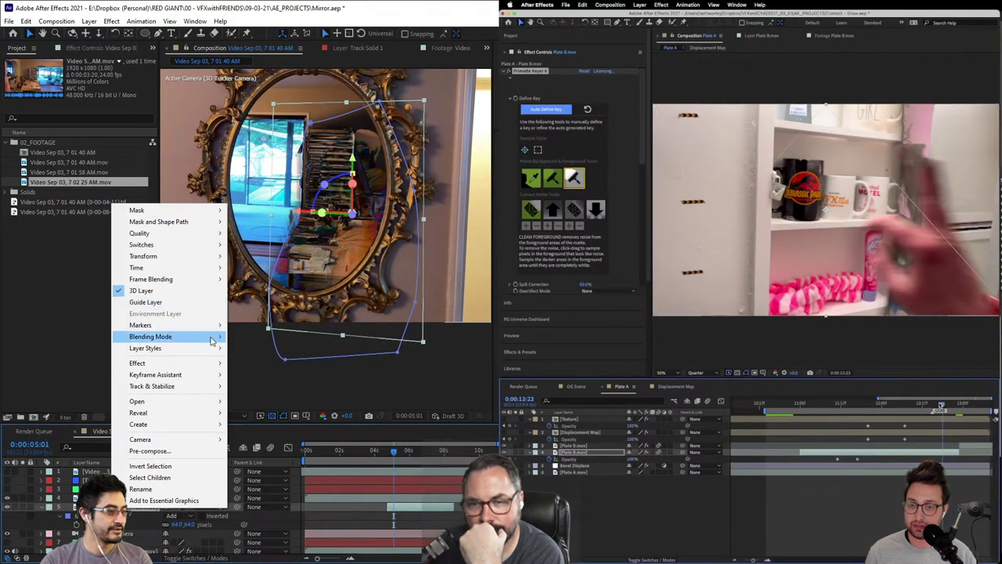
mouse_move(142, 338)
left_click(60, 337)
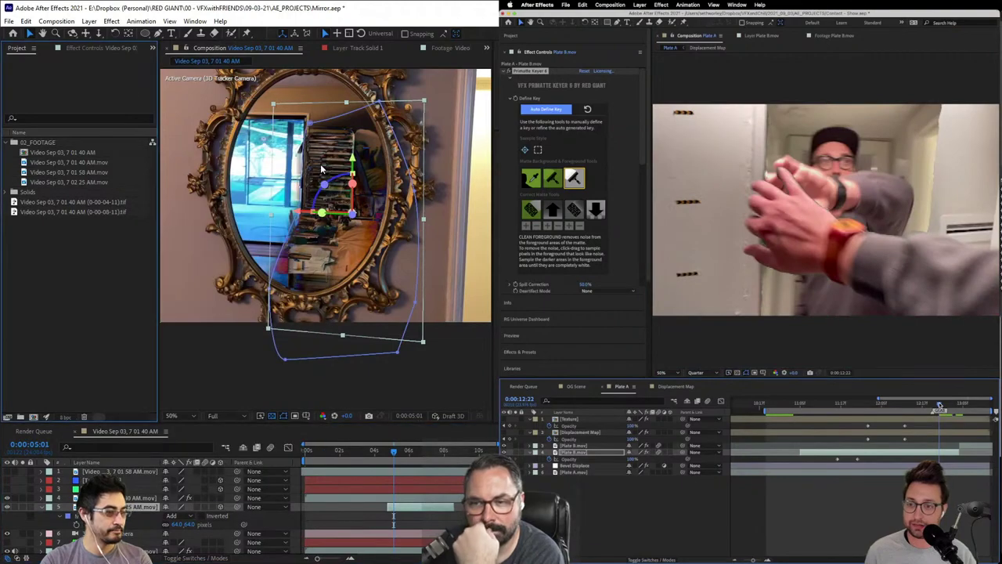
Step: Reshape the left side of the 02 25 AM room clip's mask so it extends past the mirror frame's left edge at 0:00:05:05
scroll(360, 199, "up", 1)
left_click_drag(410, 230, 396, 319)
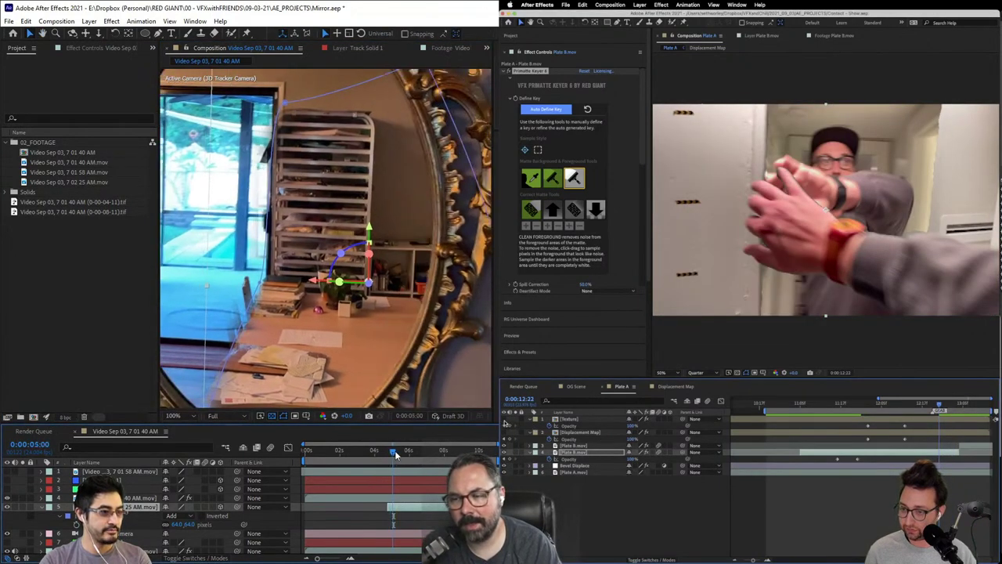
mouse_move(395, 450)
left_mouse_down()
mouse_move(410, 451)
mouse_move(396, 454)
left_mouse_up()
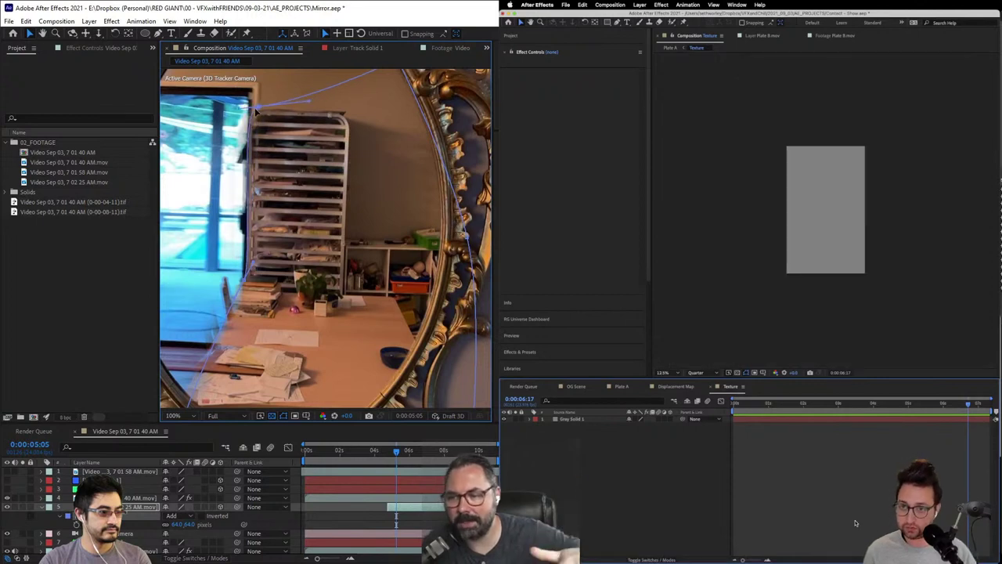
left_click(220, 344)
left_click_drag(240, 285, 247, 117)
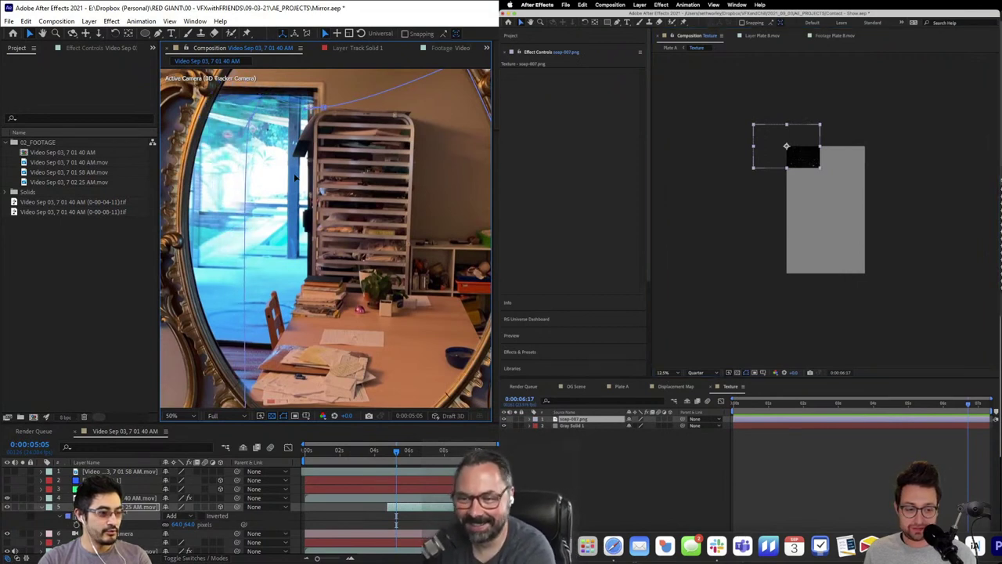
scroll(294, 178, "down", 1)
left_click_drag(292, 353, 227, 312)
key("super+z")
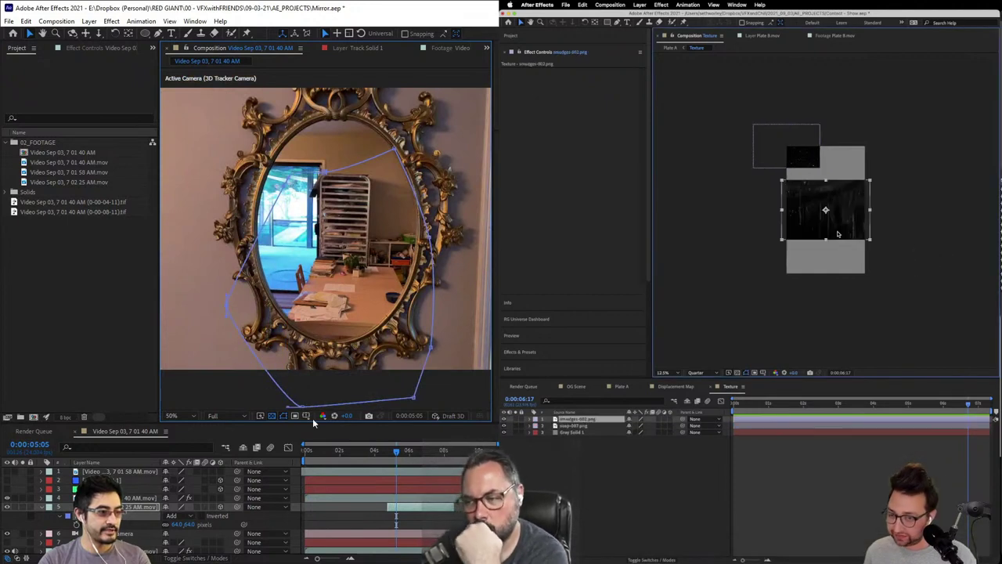
left_click_drag(286, 179, 245, 187)
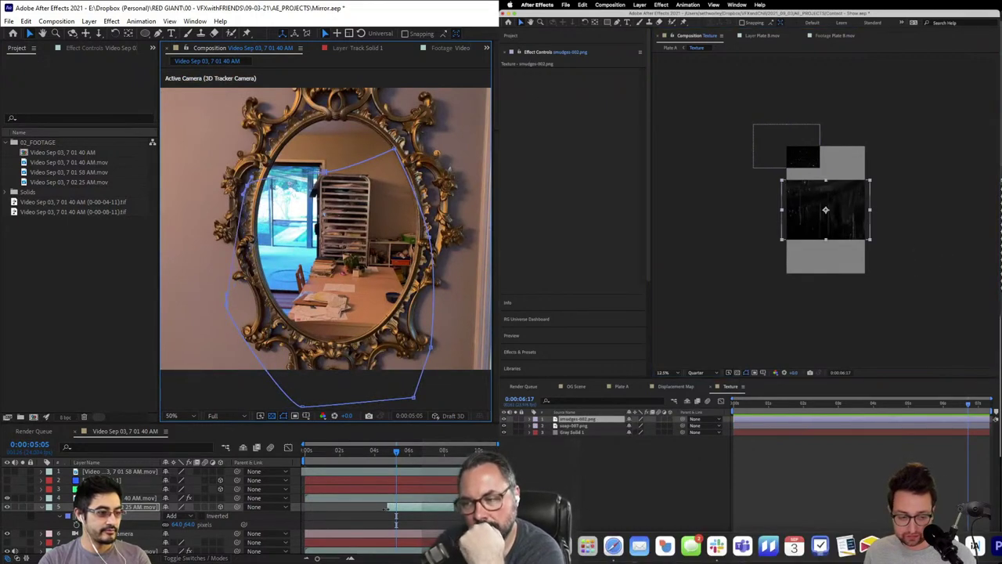
Step: Extend the 02 25 AM room clip back to the composition start and place smudges-001.png in the Texture composition
left_click_drag(394, 458, 391, 459)
left_click_drag(967, 314, 830, 245)
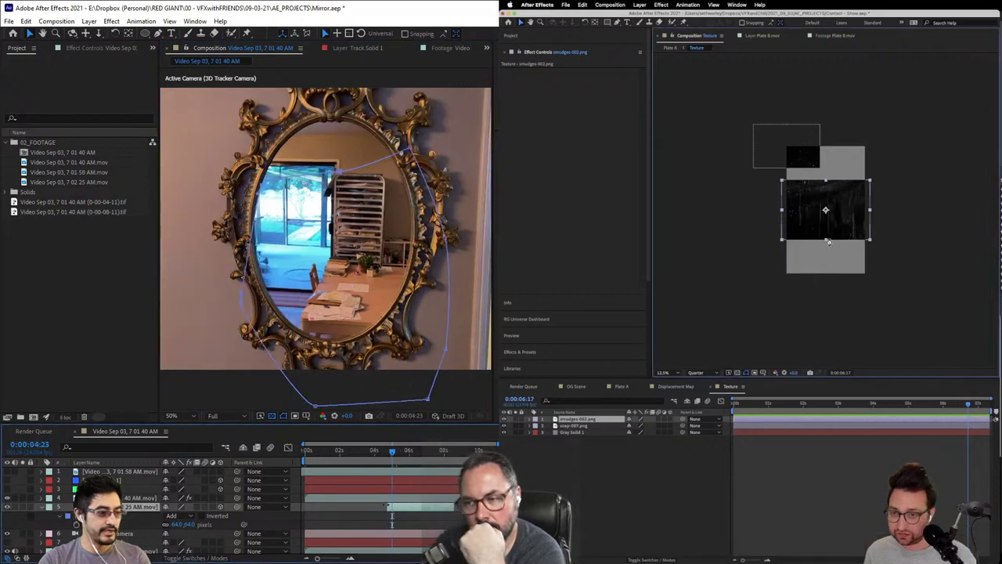
left_click_drag(387, 506, 303, 507)
left_click_drag(385, 461, 373, 455)
key("period")
key("period")
left_click_drag(325, 307, 342, 300)
Step: Scale smudges-001.png to 147% and preview the mirror composition from its start
key("s")
left_click_drag(636, 426, 656, 427)
left_click_drag(373, 450, 278, 466)
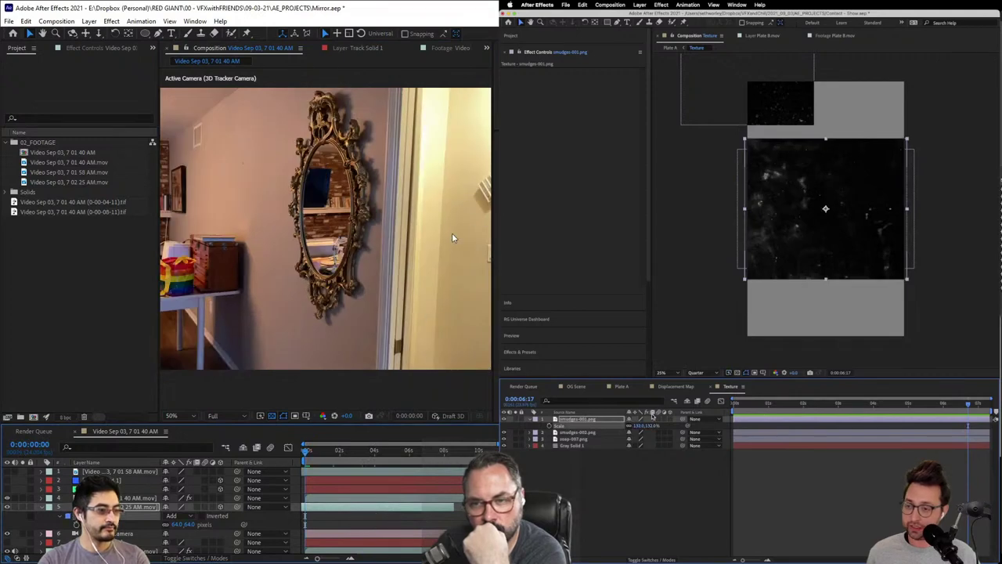
key("space")
left_click_drag(640, 426, 652, 425)
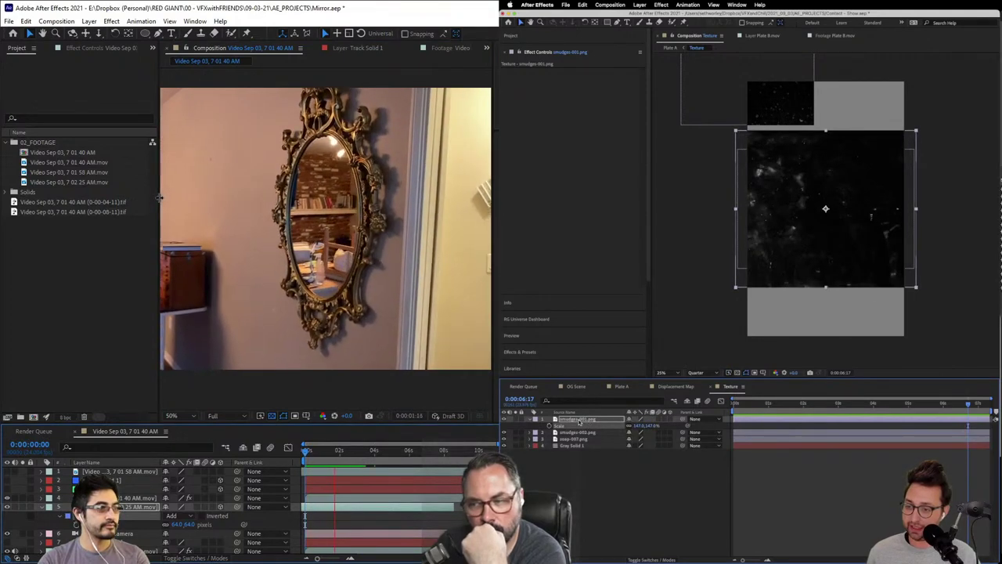
left_click_drag(159, 197, 117, 197)
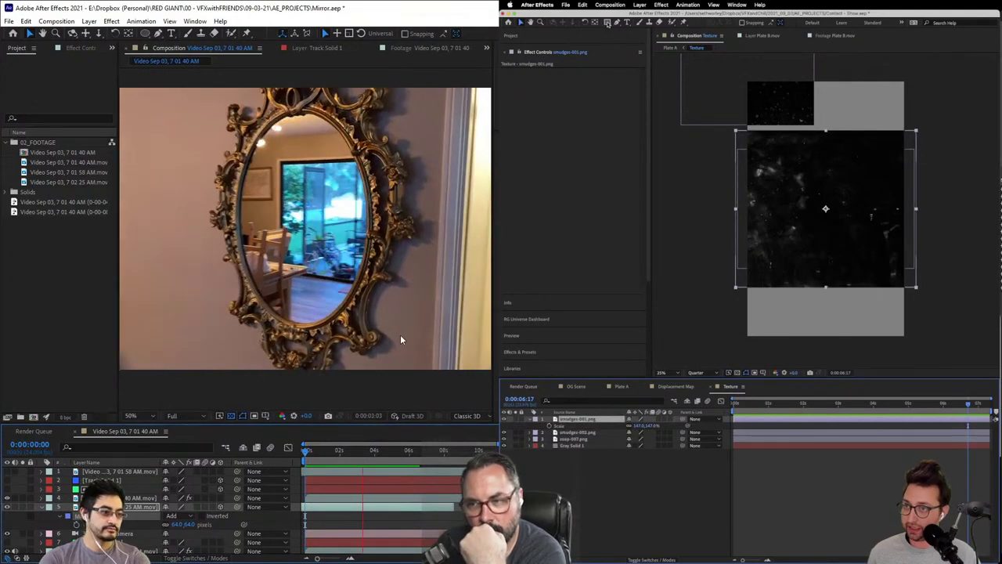
Step: Add a rectangular mask covering smudges-001.png and widen it horizontally beyond the Texture frame
double_click(607, 22)
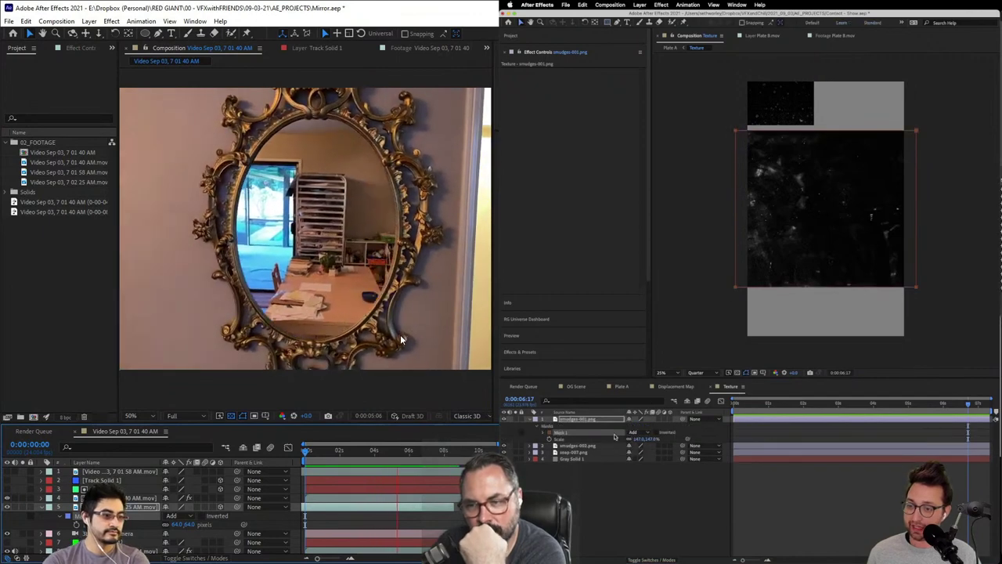
left_click(541, 433)
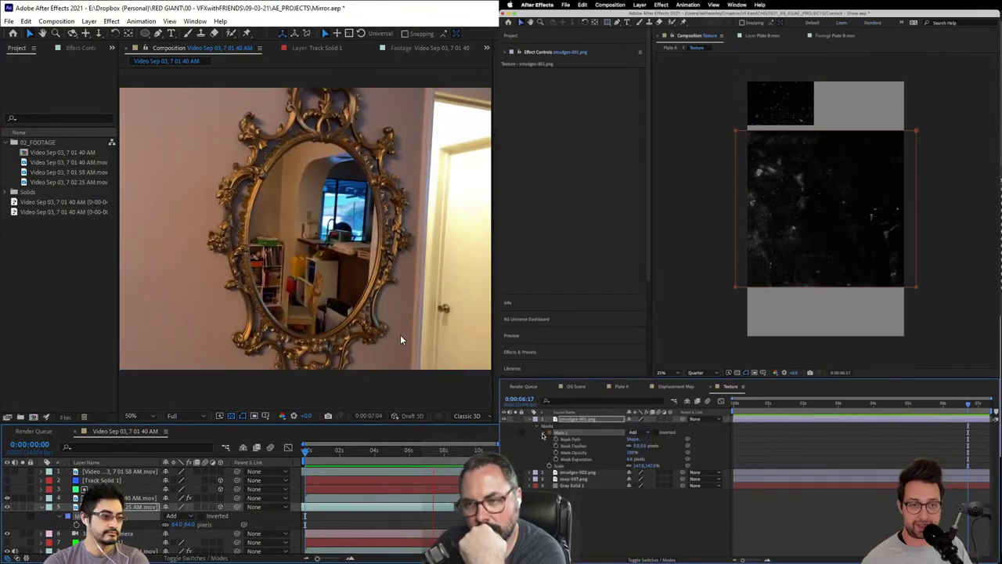
key("space")
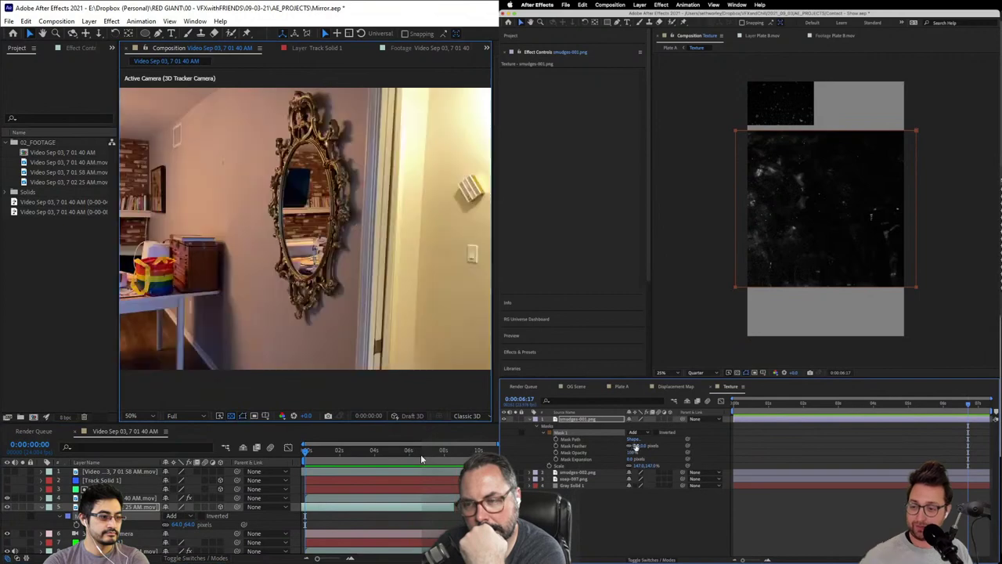
left_click_drag(421, 458, 371, 456)
key("space")
left_click_drag(856, 204, 940, 204)
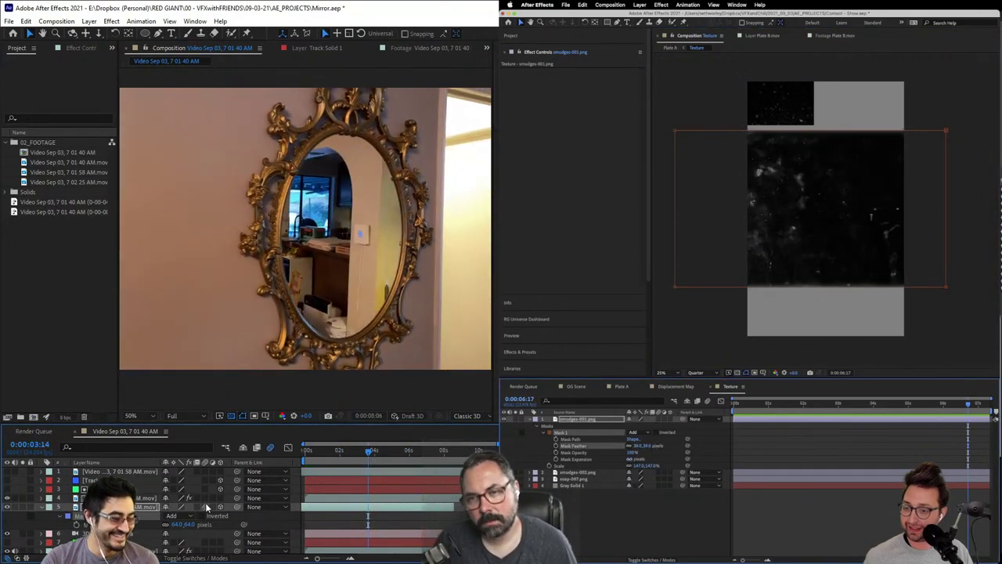
Step: Feather the smudges-001.png mask by 59 pixels, set its expansion to -59 pixels, and move the mirror composition to 0:00:04:05
mouse_move(366, 450)
left_mouse_down()
mouse_move(391, 449)
mouse_move(379, 454)
left_mouse_up()
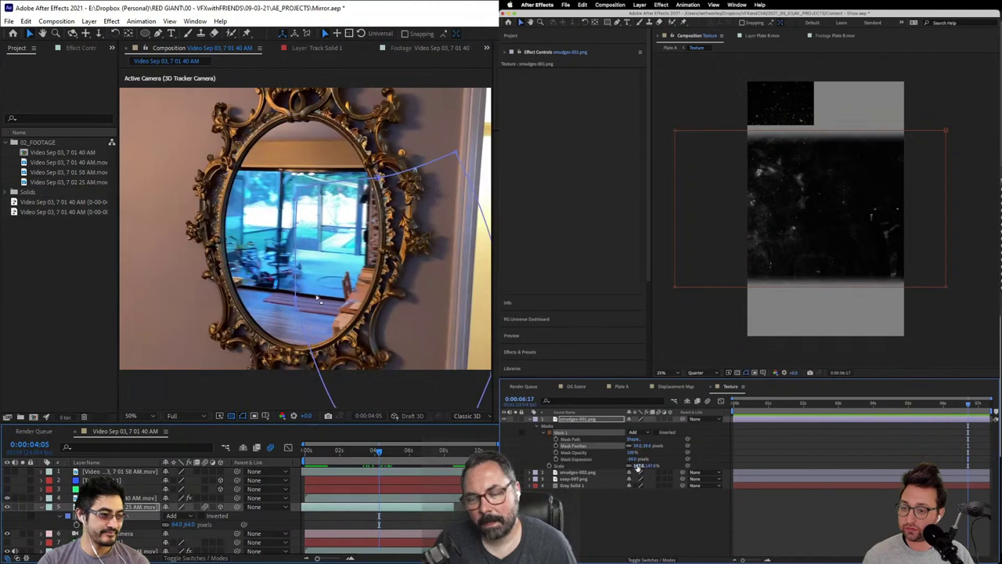
scroll(323, 295, "up", 1)
scroll(323, 295, "down", 1)
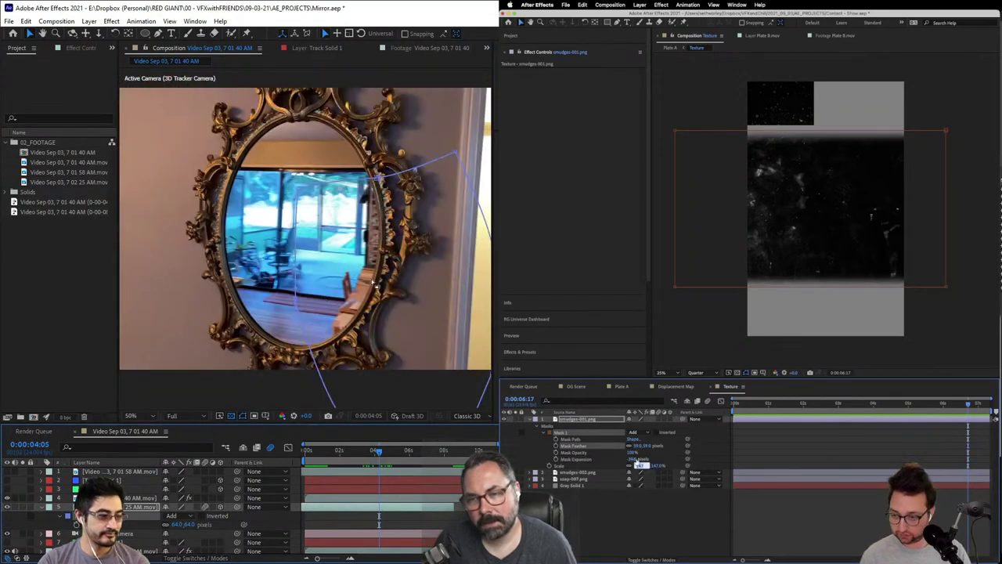
key("Return")
left_click(633, 459)
Step: Set the 02 25 AM room clip's blending mode to Difference and inspect its alignment near the mirror's lower edge
right_click(123, 510)
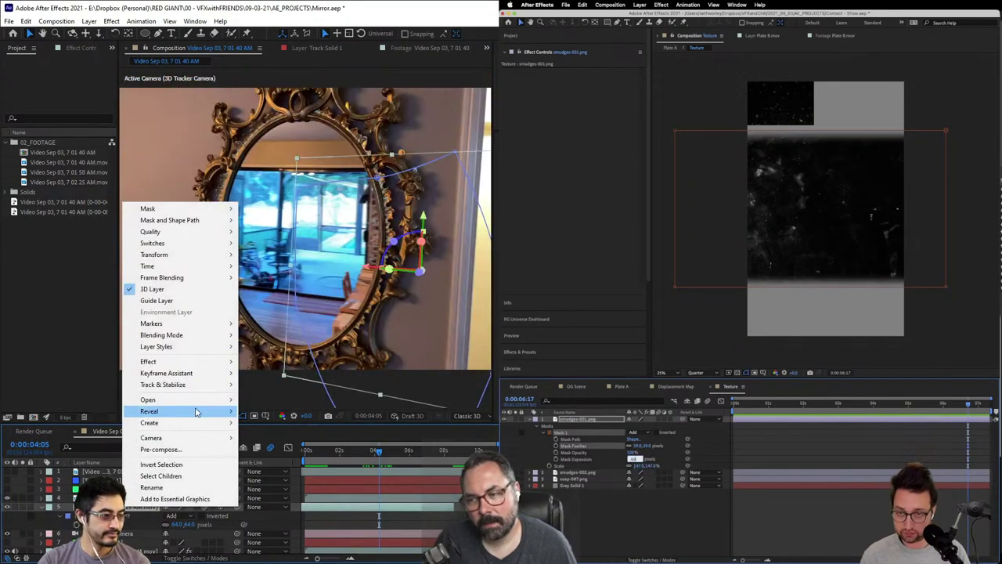
mouse_move(208, 342)
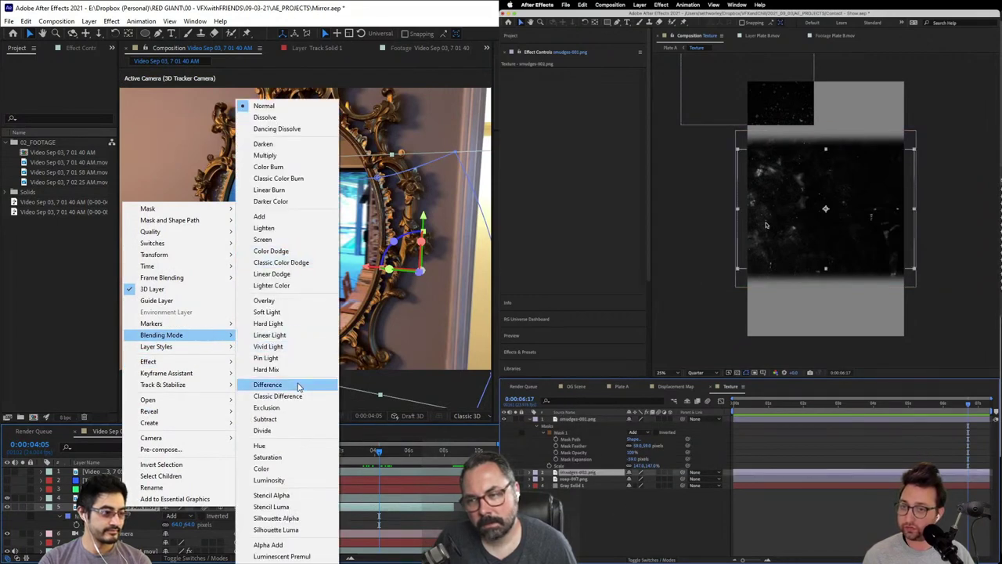
left_click(270, 385)
scroll(355, 307, "up", 1)
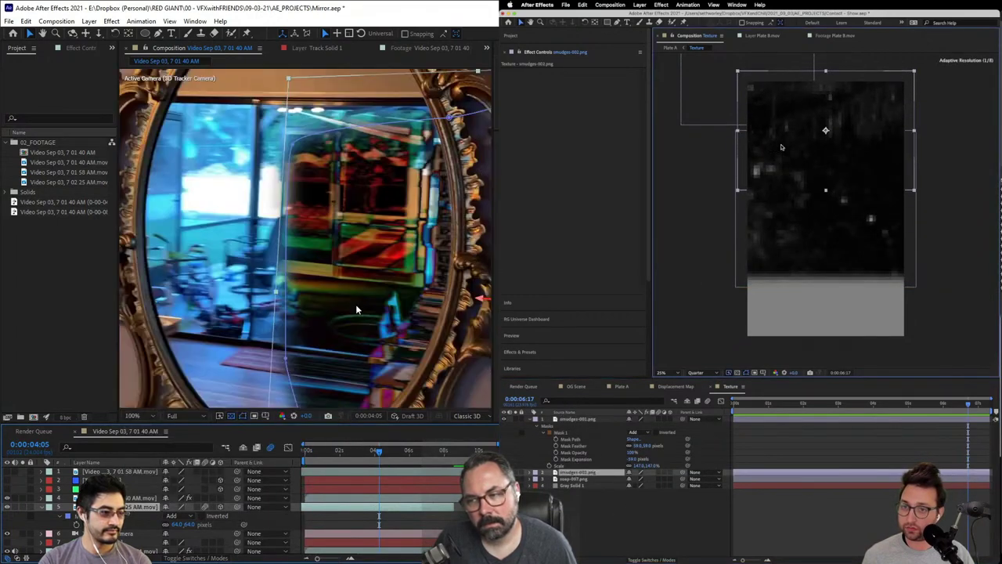
left_click_drag(412, 317, 293, 252)
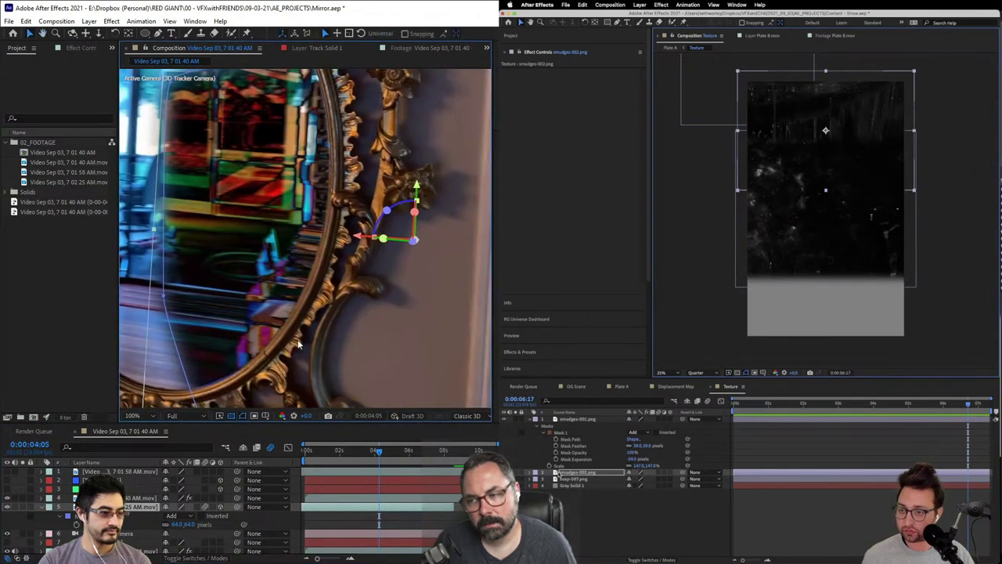
mouse_move(230, 284)
left_mouse_down()
mouse_move(309, 300)
mouse_move(279, 359)
mouse_move(306, 259)
mouse_move(346, 200)
mouse_move(347, 224)
left_mouse_up()
scroll(306, 259, "up", 1)
Step: Add a feathered, contracted rectangular mask to smudges-002.png and toggle the 02 25 AM room clip's visibility to compare it
double_click(607, 23)
left_click(542, 485)
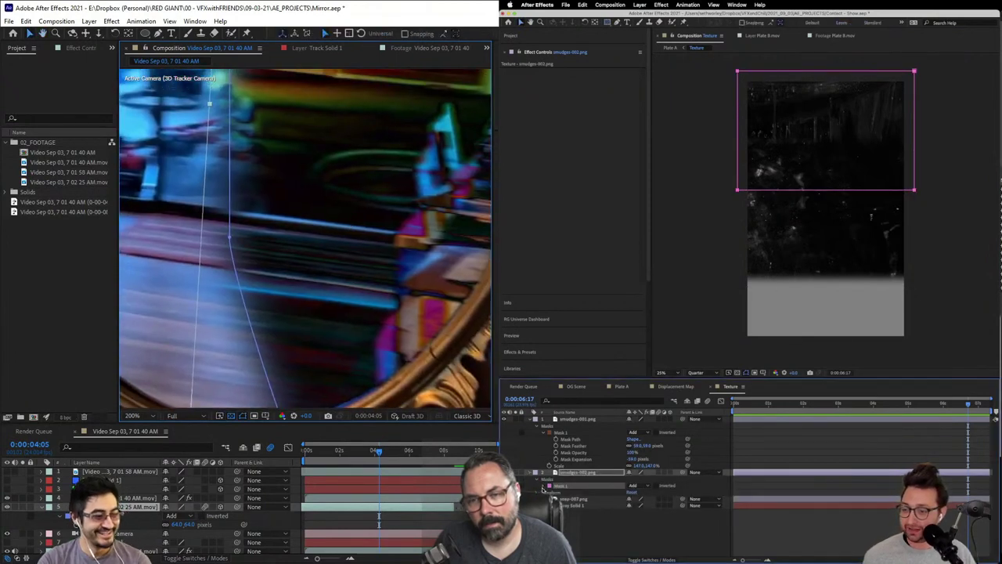
left_click(8, 508)
left_click(8, 507)
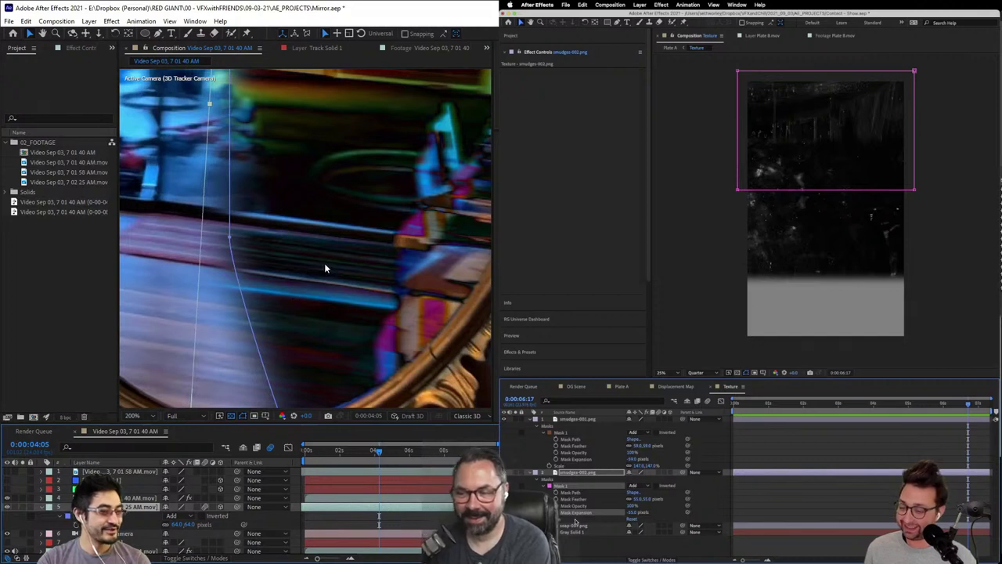
Step: Scale soap-007.png to 144% and place it over the lower part of the Texture frame
right_click(370, 242)
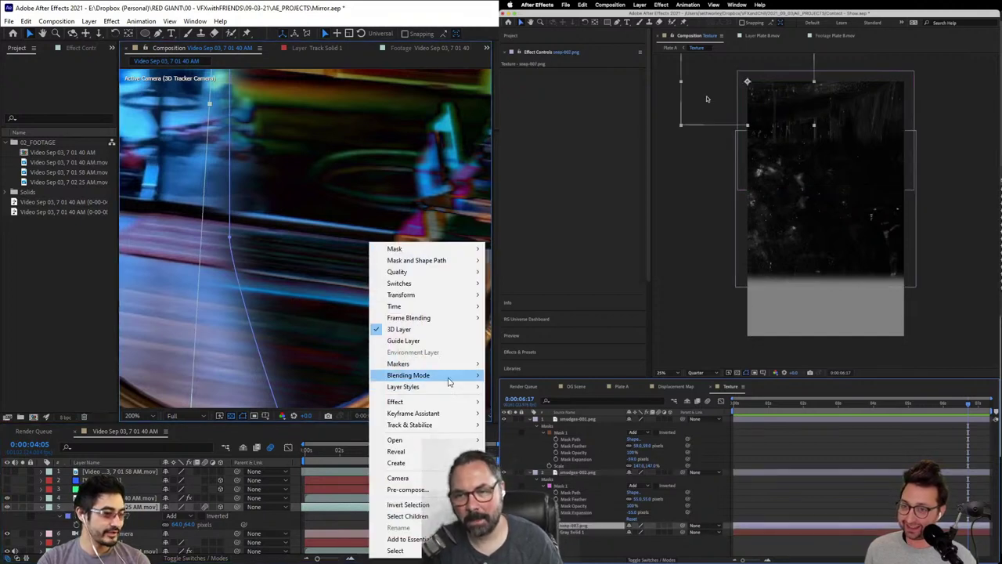
mouse_move(450, 381)
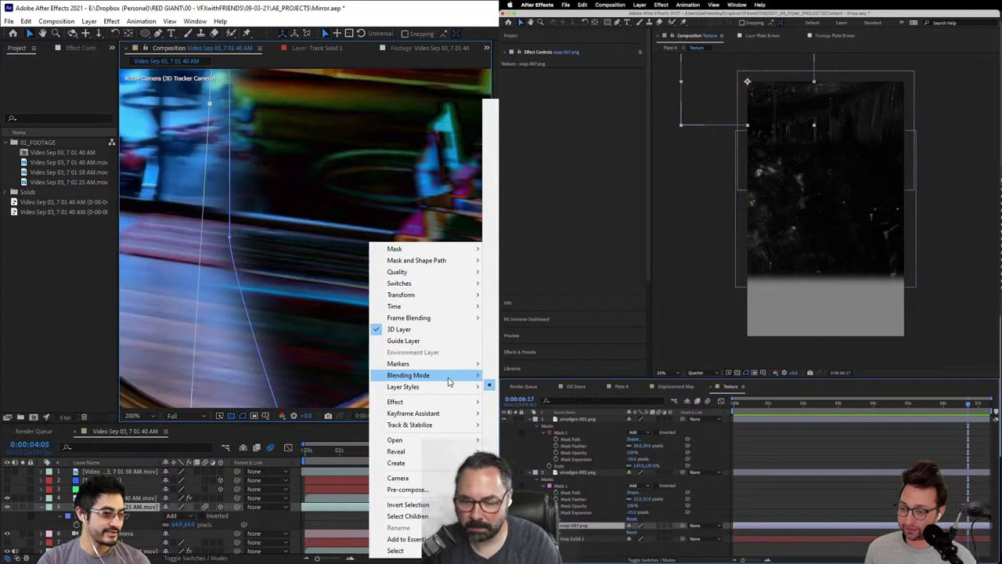
left_click(630, 533)
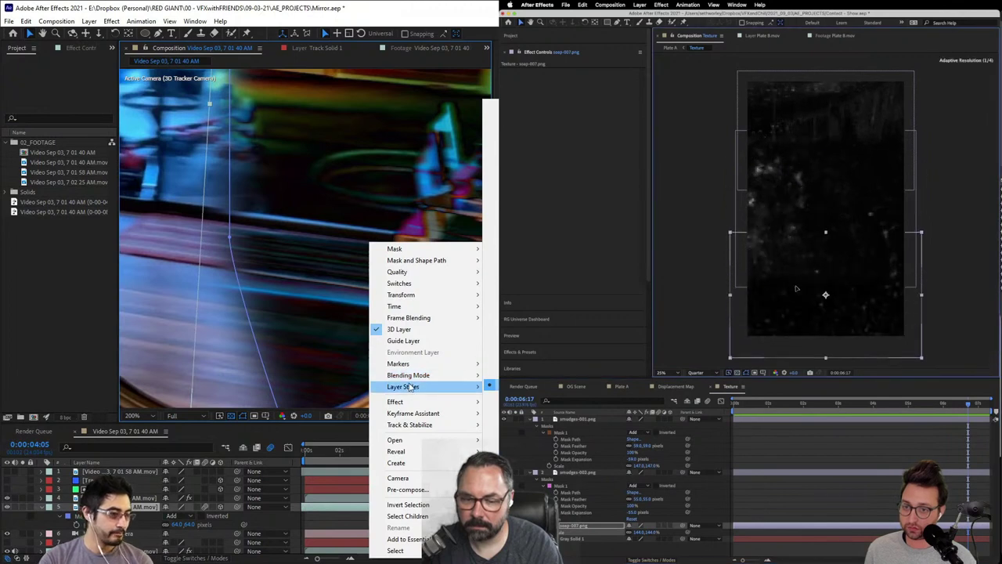
left_click(299, 297)
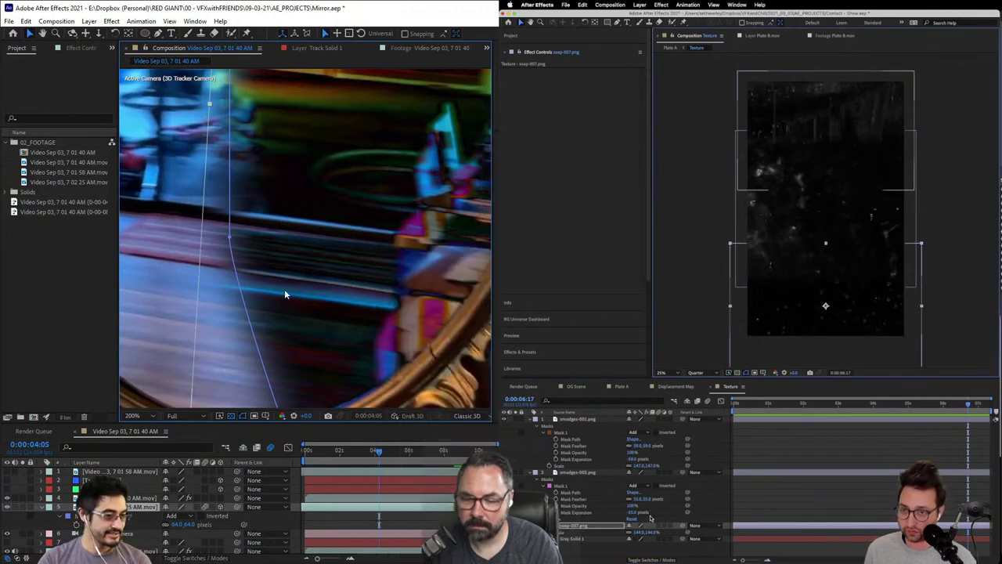
Step: Return the 02 25 AM room clip's blending mode to Normal and reshape its mask across the upper part of the mirror
right_click(378, 297)
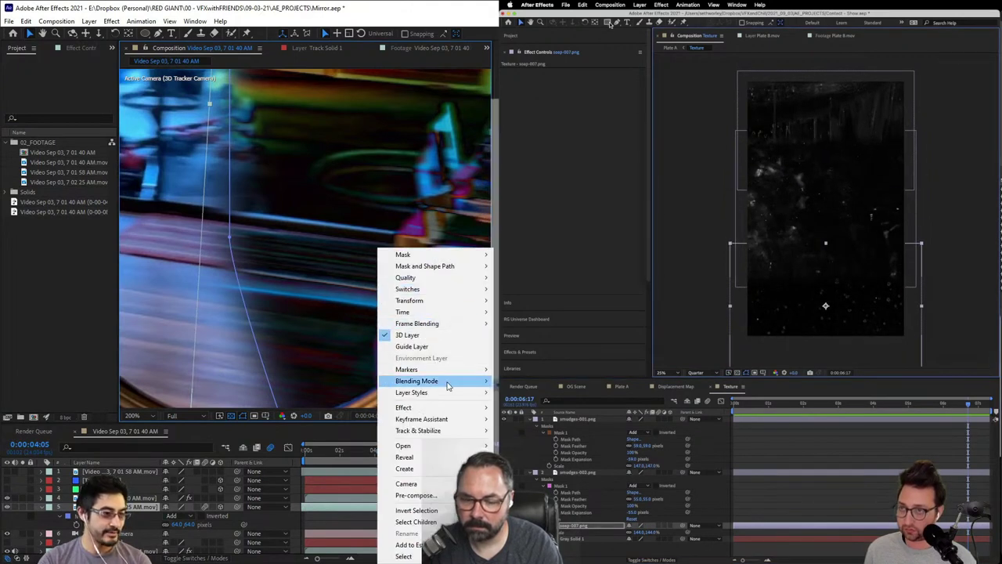
left_click(495, 105)
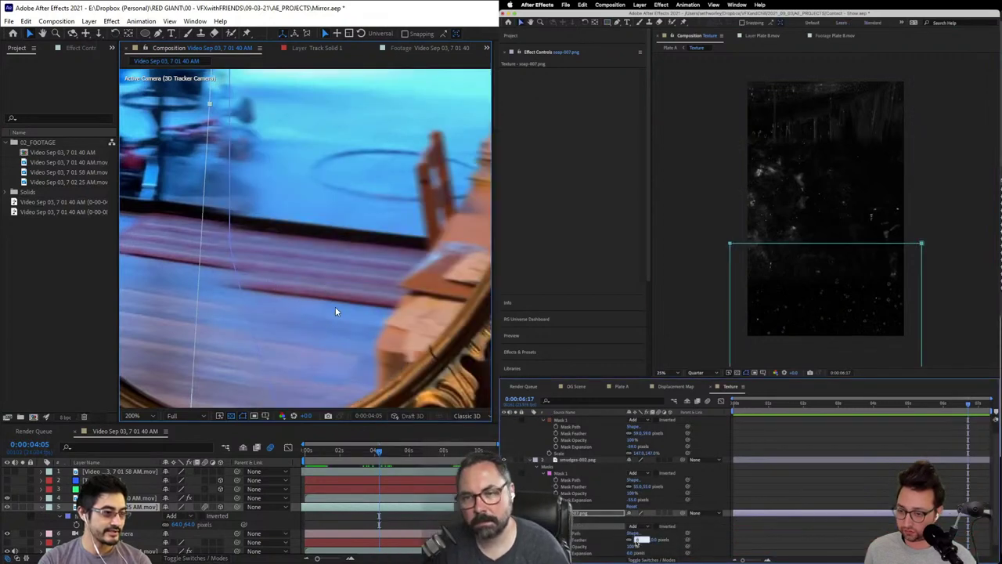
scroll(341, 303, "down", 1)
left_click_drag(337, 240, 312, 340)
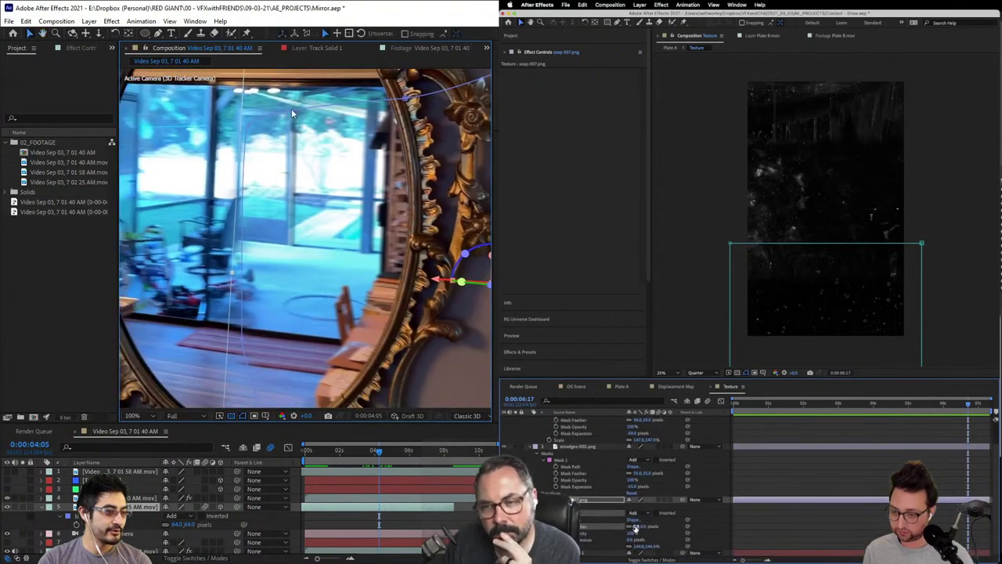
left_click_drag(302, 108, 296, 104)
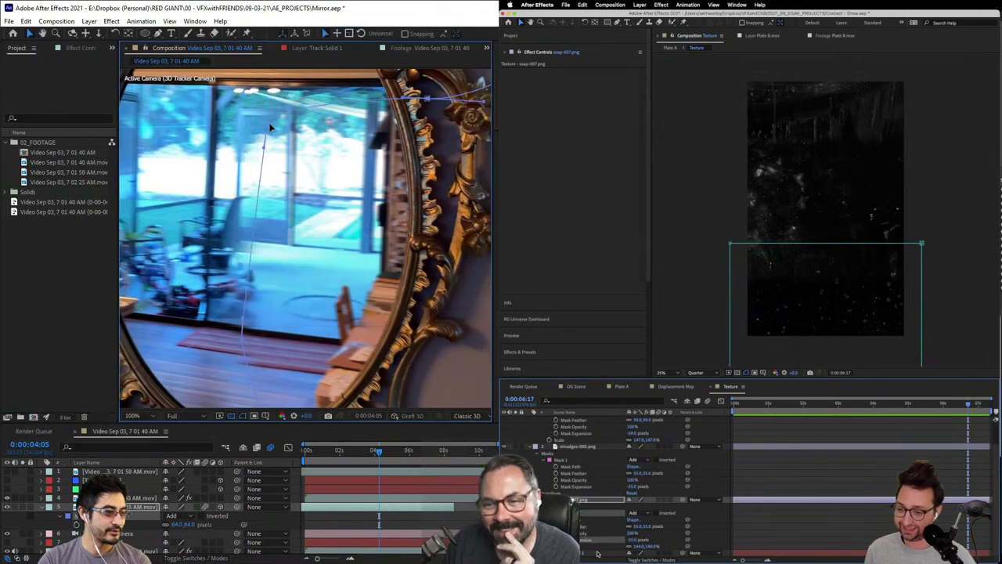
Step: Create a black solid in the Texture composition and apply Mesh Warp to the 02 25 AM room clip in the mirror composition
left_click(640, 5)
left_click(645, 28)
key("space")
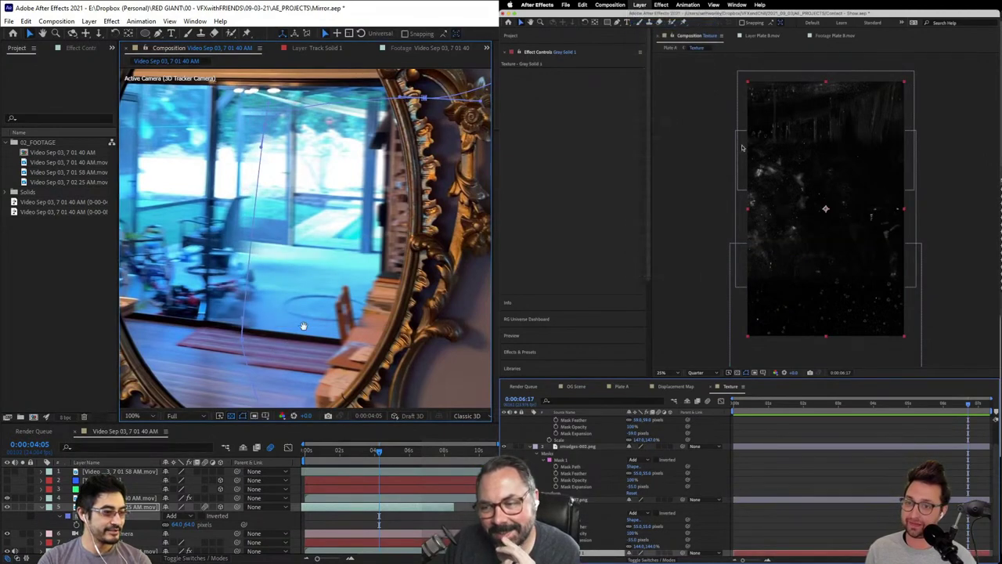
left_click_drag(304, 326, 297, 267)
key("ctrl+space")
left_click(993, 330)
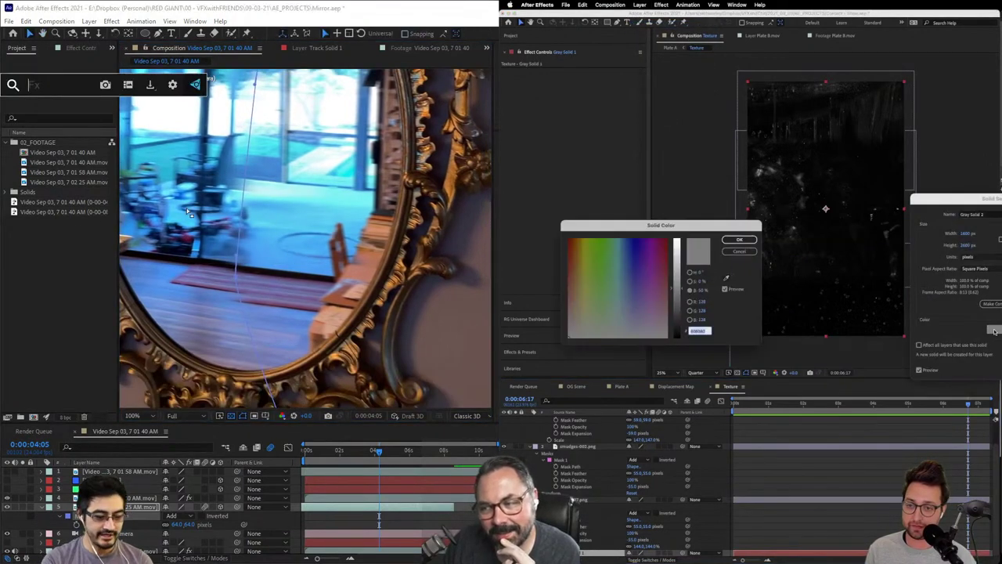
type("me")
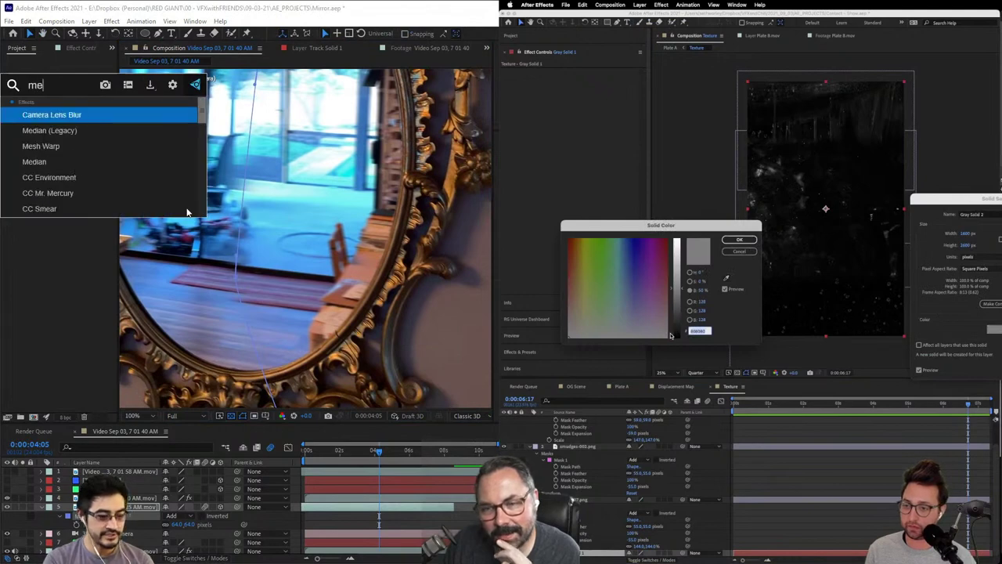
type("sh")
left_click(677, 336)
key("Return")
key("Return")
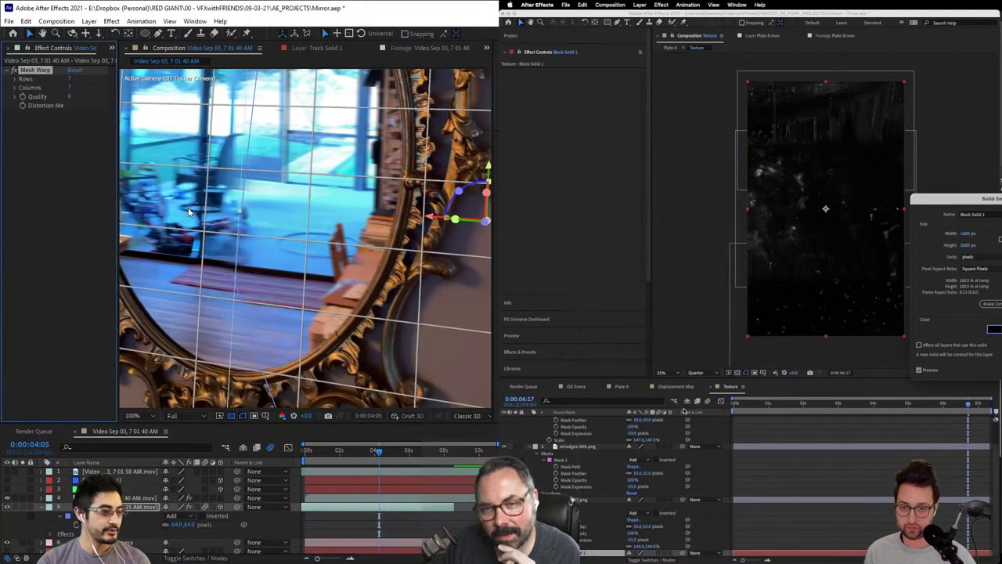
Step: Warp the mesh around the reflected rug, and set smudges-001.png, smudges-002.png and soap-007.png to Screen blending in the Texture composition
left_click(200, 296)
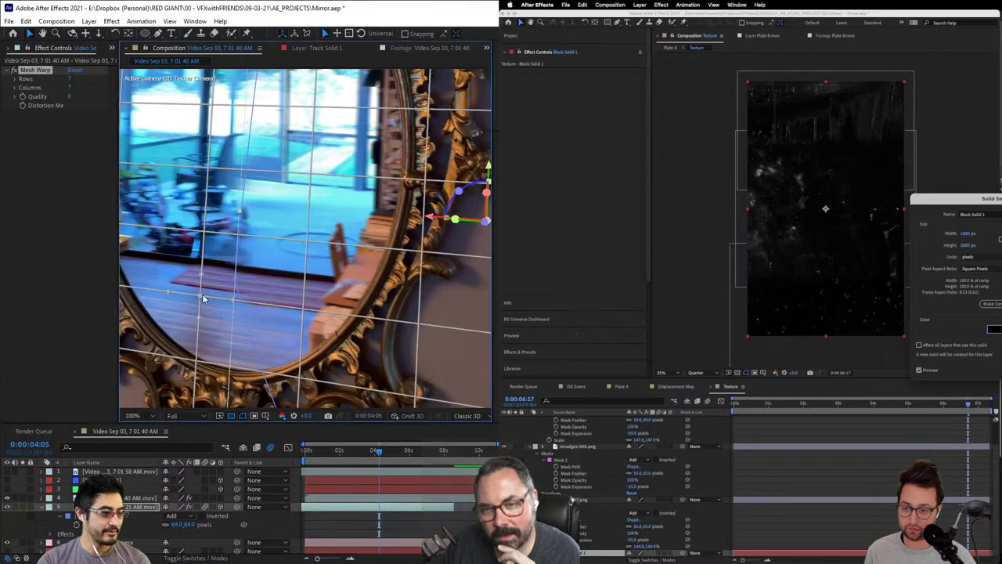
left_click_drag(200, 296, 199, 286)
left_click(567, 423)
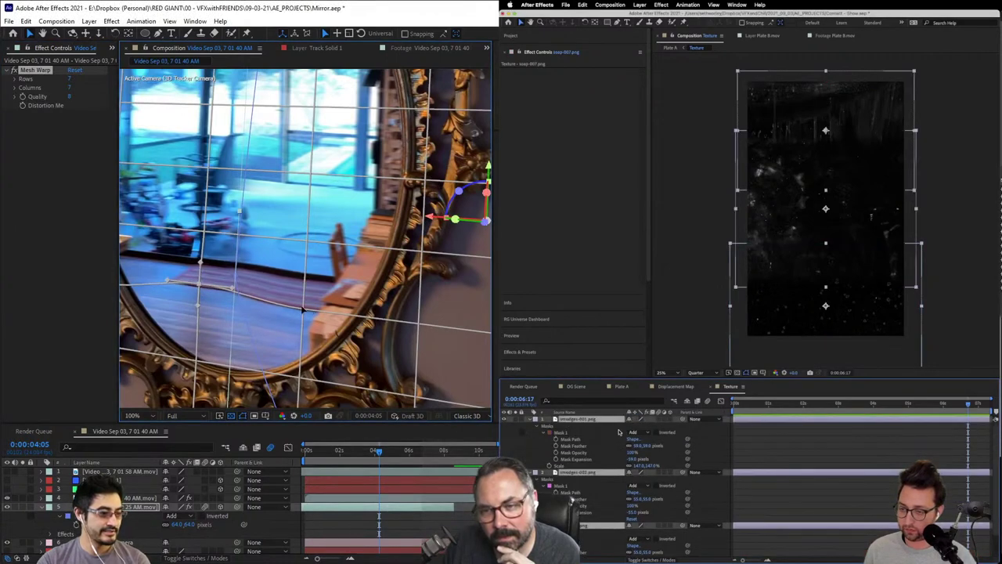
left_click_drag(306, 310, 305, 304)
left_click(643, 560)
left_click(640, 418)
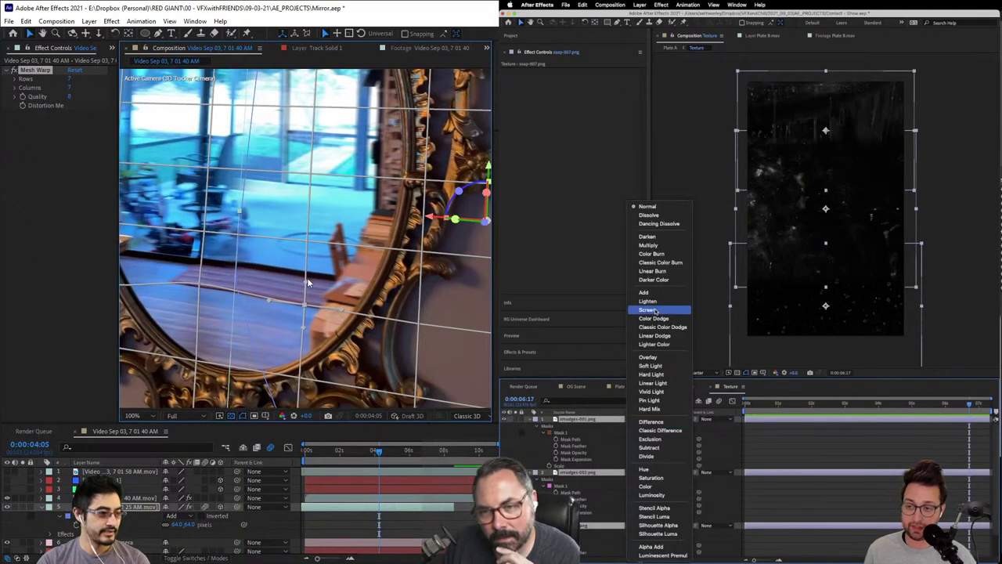
left_click(660, 312)
left_click_drag(307, 280, 305, 274)
left_click(529, 419)
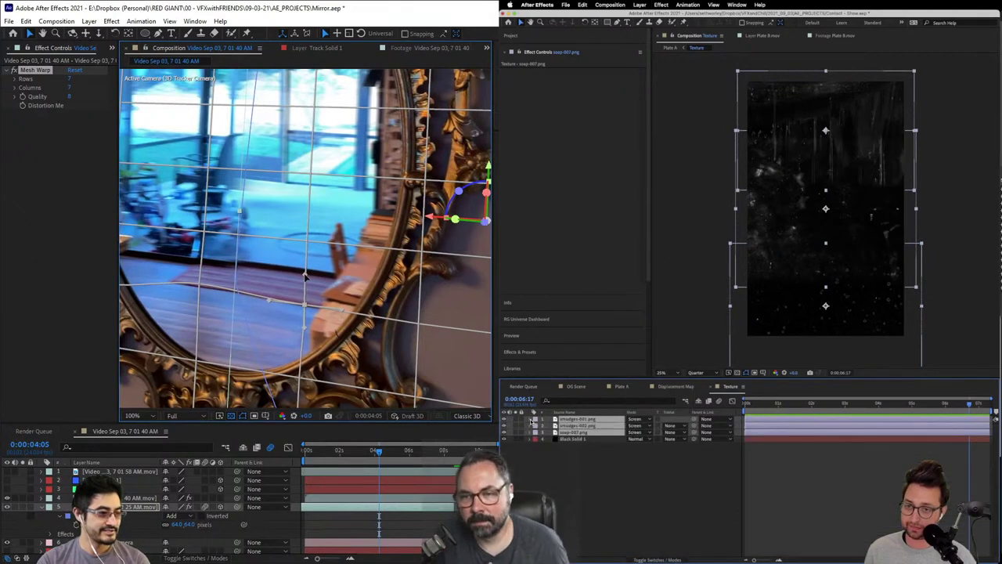
left_click(595, 486)
Step: Replace the 02 25 AM room clip's Mesh Warp with Liquify, and set the Texture layer in Plate A to Screen blending
left_click(238, 240)
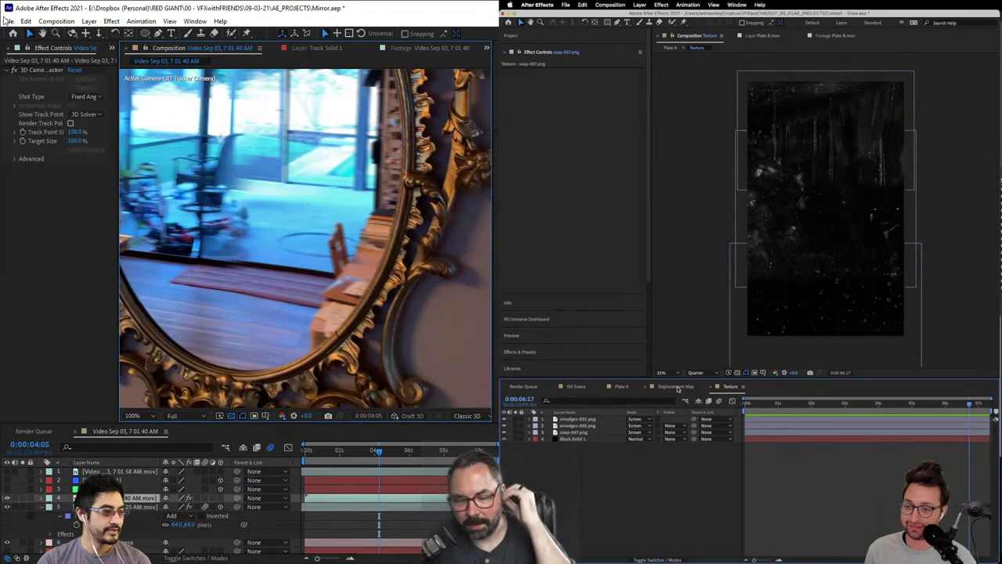
left_click(676, 386)
left_click(133, 506)
left_click(622, 387)
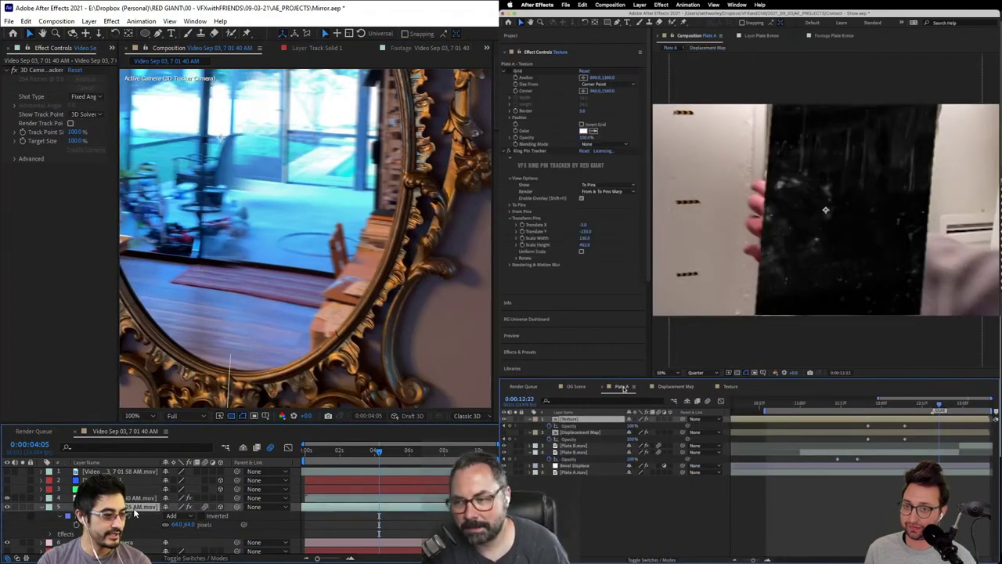
key("Delete")
left_click(633, 559)
key("ctrl+space")
left_click(649, 419)
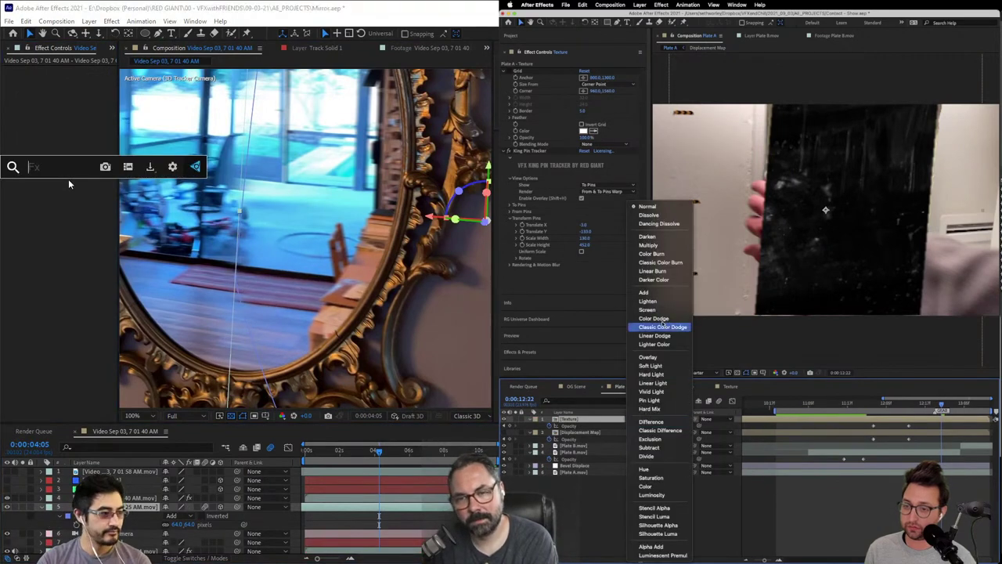
type("li")
left_click(91, 255)
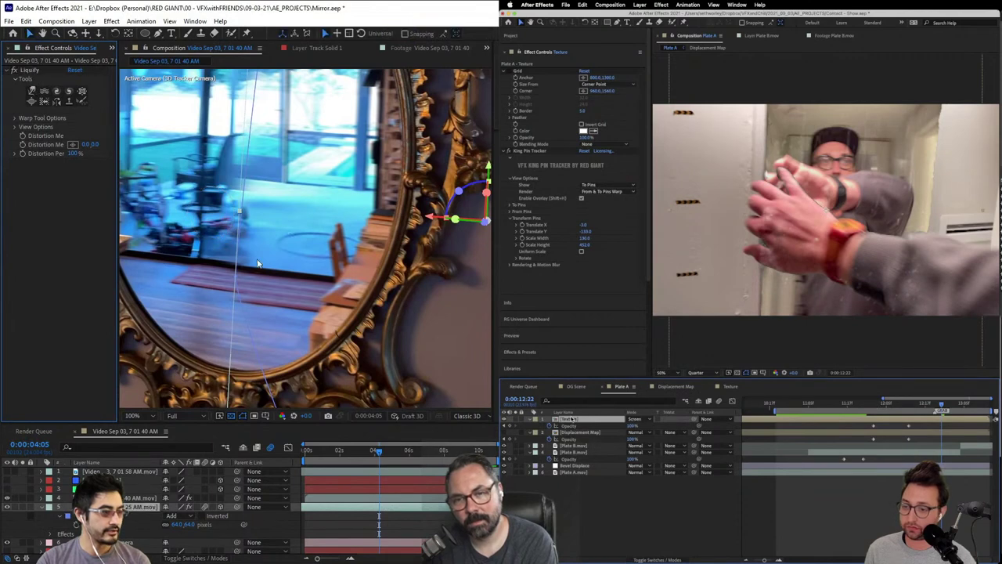
Step: Move the Texture layer beneath the Plate B.mov layers in Plate A and preview the cabinet reveal
scroll(297, 245, "down", 1)
left_click_drag(575, 424, 588, 459)
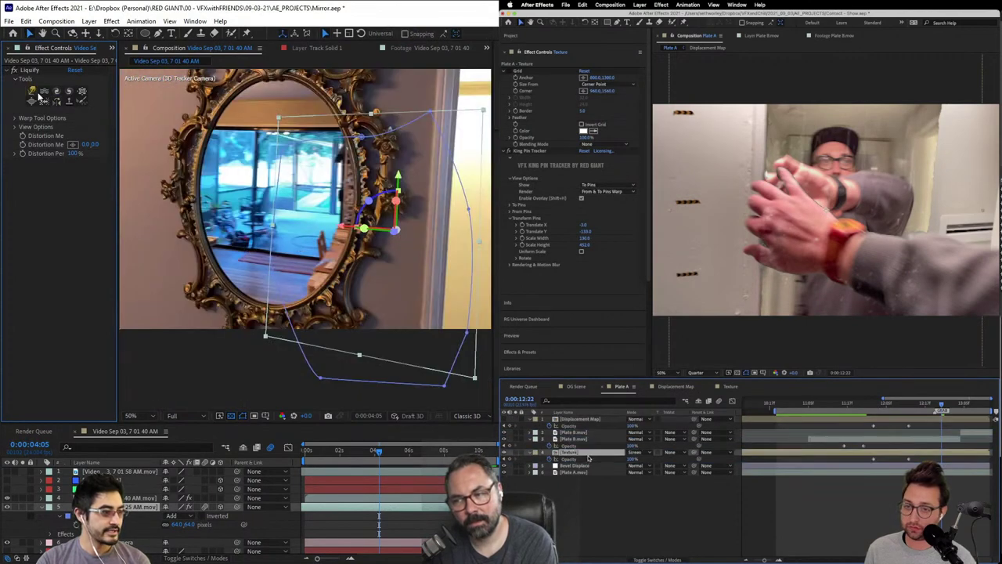
left_click(853, 404)
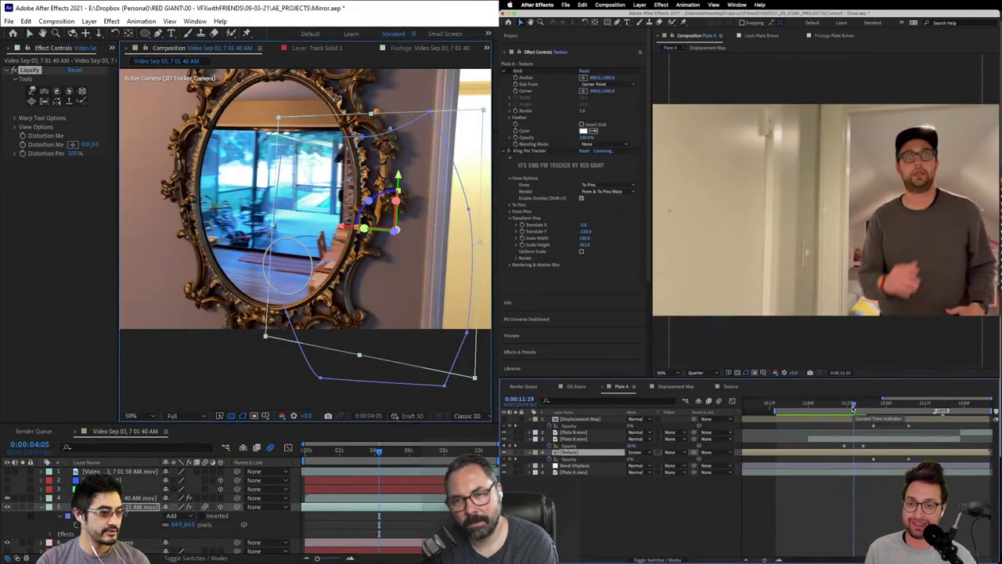
key("space")
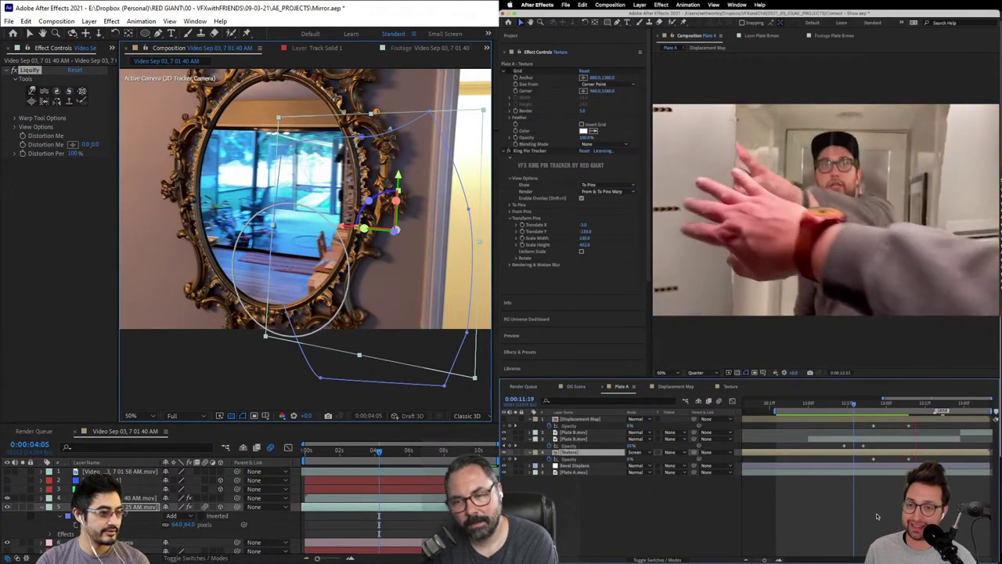
left_click(855, 404)
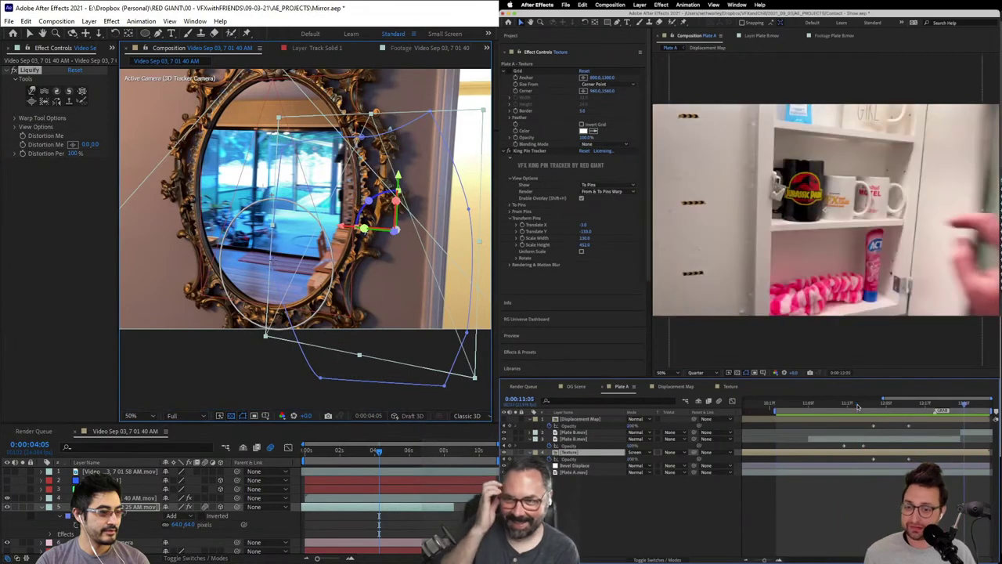
key("space")
mouse_move(857, 404)
left_mouse_down()
mouse_move(883, 404)
mouse_move(874, 406)
left_mouse_up()
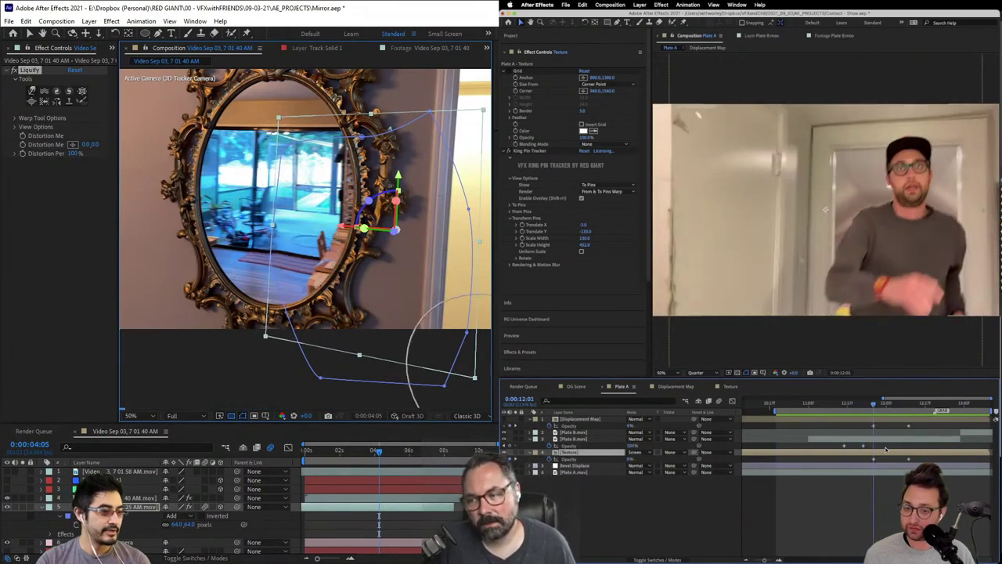
Step: Shift the Texture layer's opacity keyframes earlier in Plate A and replay the fade-in
left_click_drag(874, 461, 853, 461)
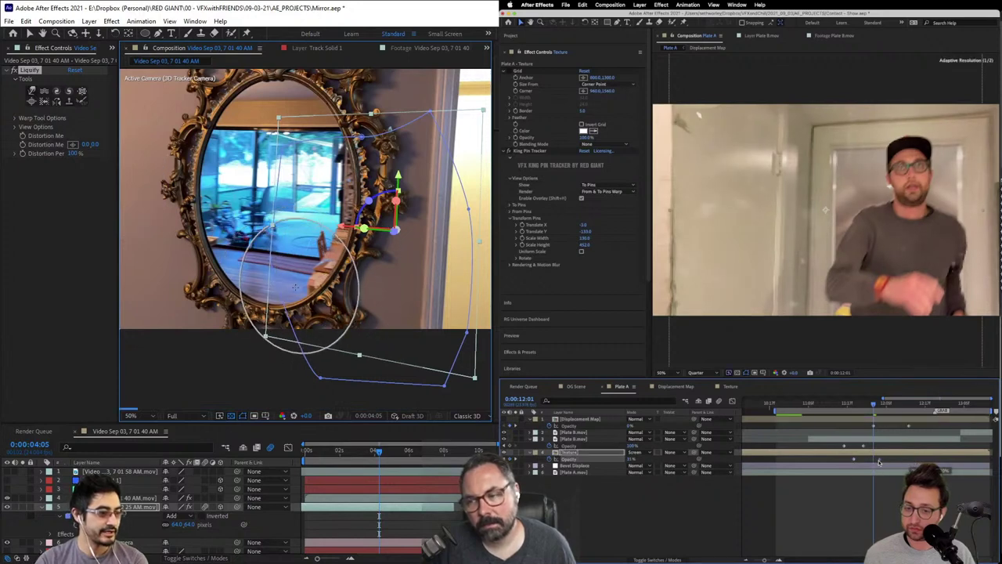
key("space")
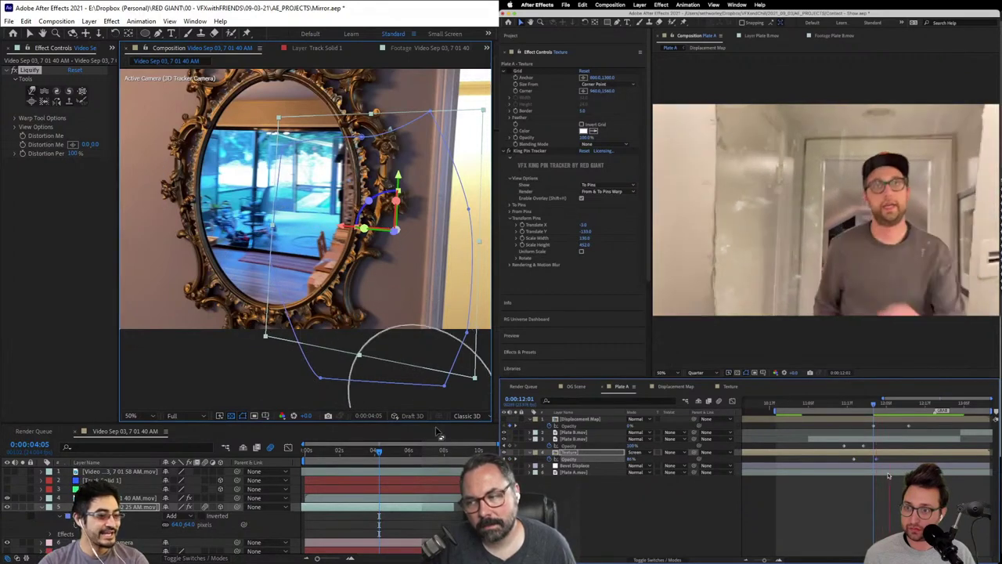
left_click(429, 517)
left_click(837, 406)
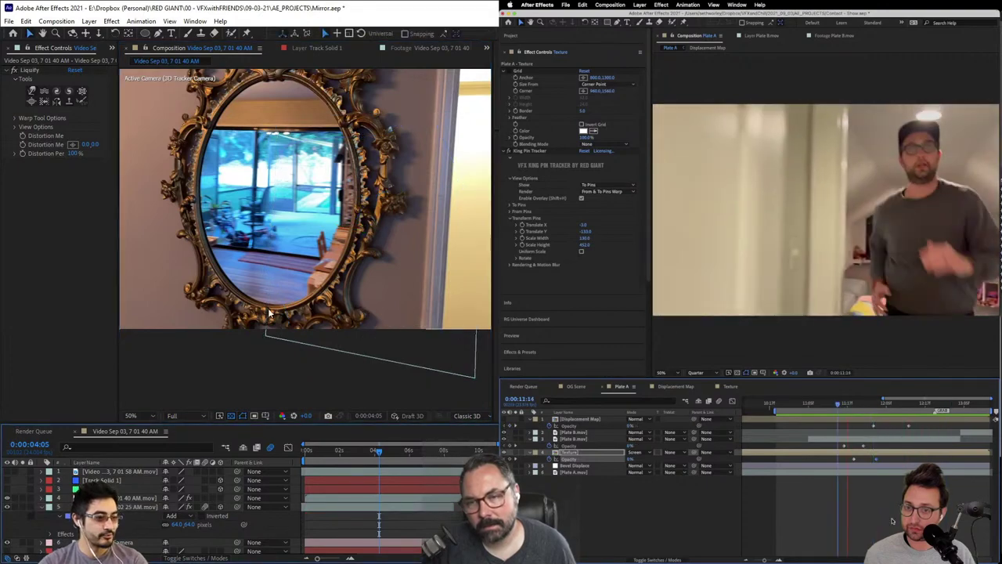
Step: Preview the mirror composition from 0:00:03:10 and add a mask path keyframe to the 02 25 AM room clip at 0:00:04:11
left_click_drag(380, 453, 363, 467)
key("space")
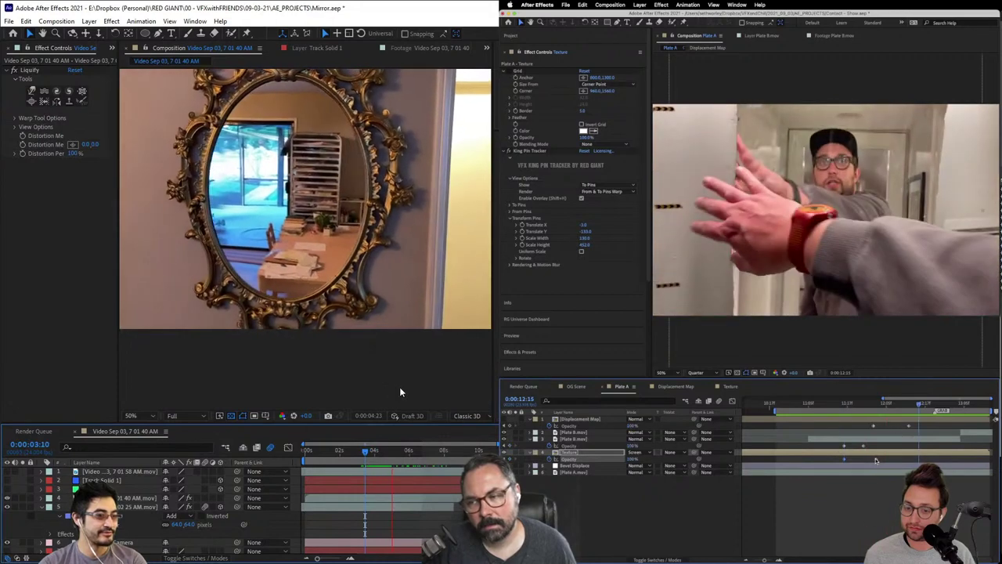
key("space")
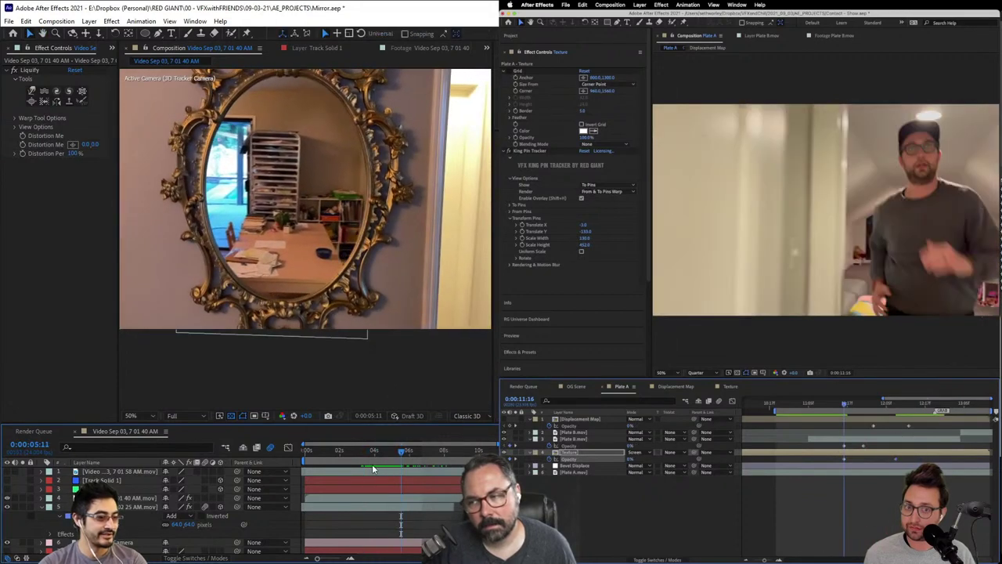
mouse_move(382, 455)
left_mouse_down()
mouse_move(367, 454)
mouse_move(391, 450)
mouse_move(383, 454)
left_mouse_up()
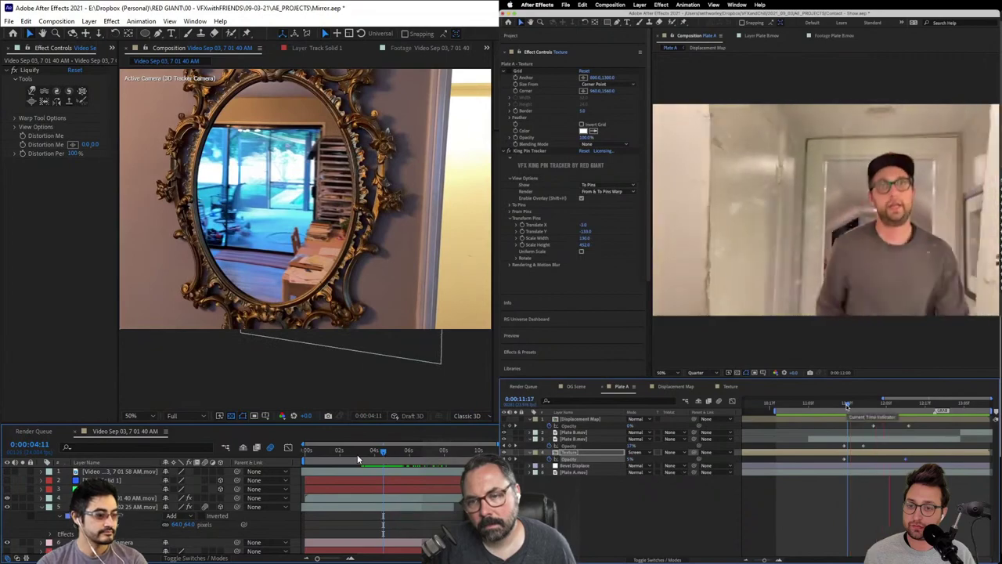
left_click(148, 506)
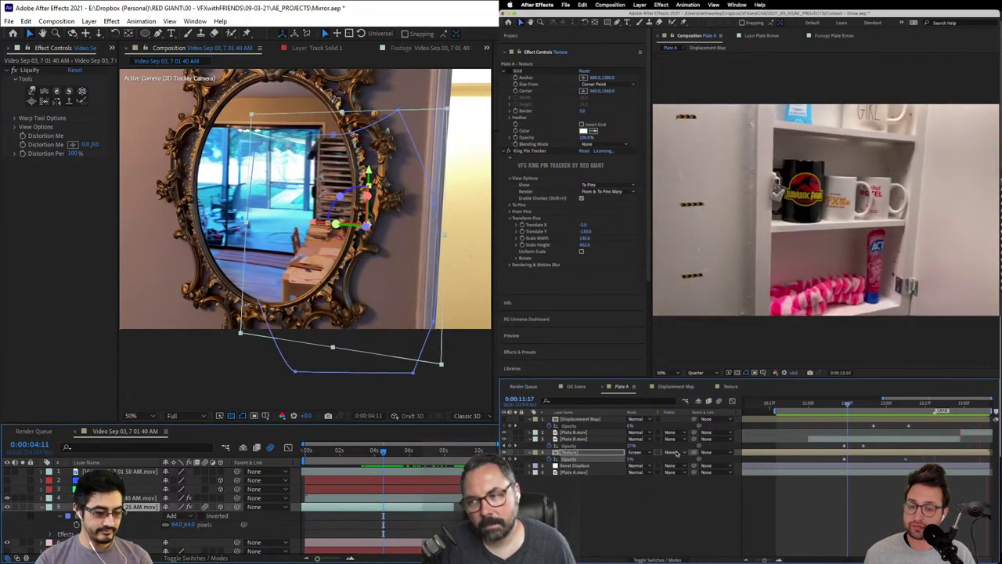
key("alt+shift+m")
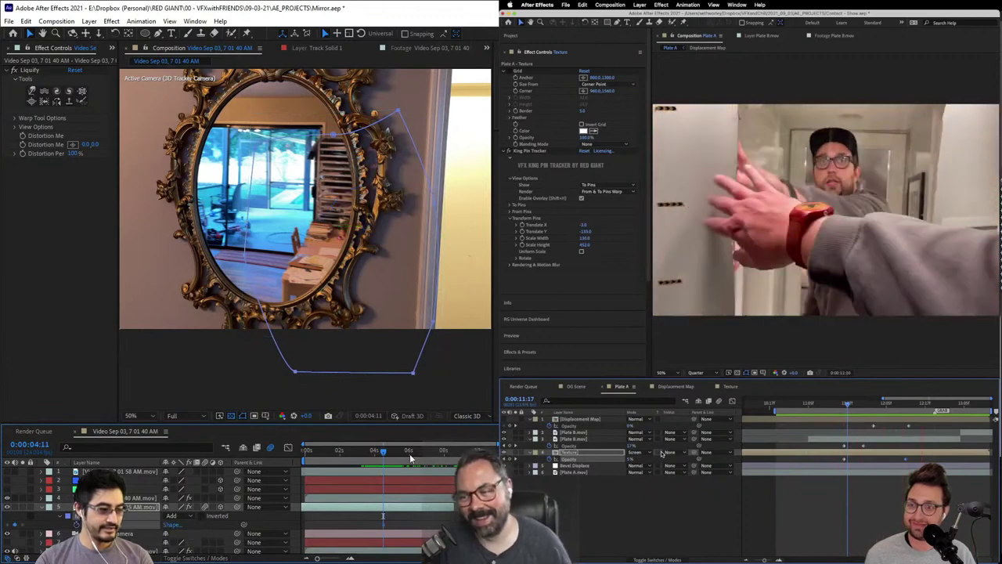
Step: At 0:00:05:13, pull the 02 25 AM room clip's mask inward along the mirror's left edge
left_click(403, 454)
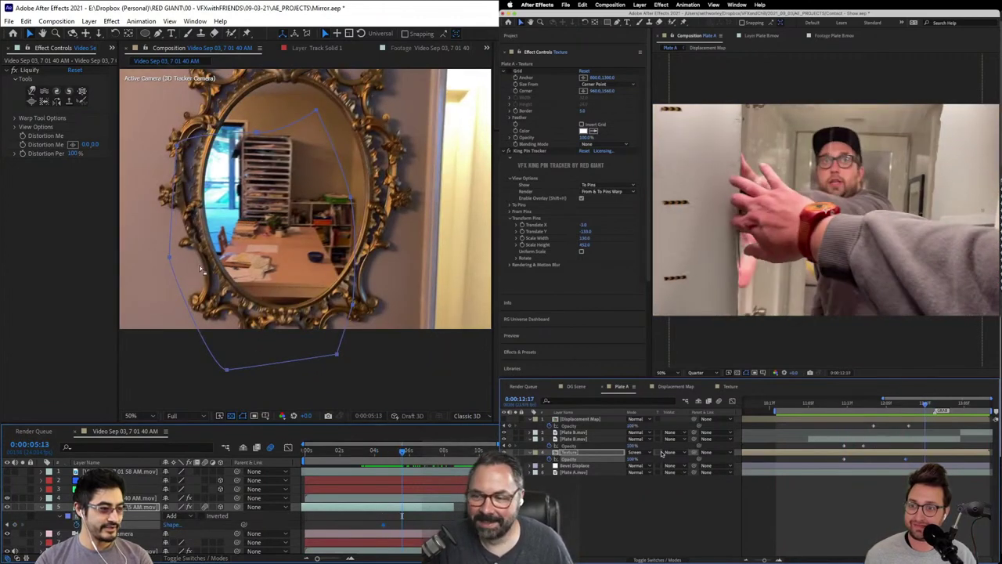
left_click_drag(172, 260, 223, 261)
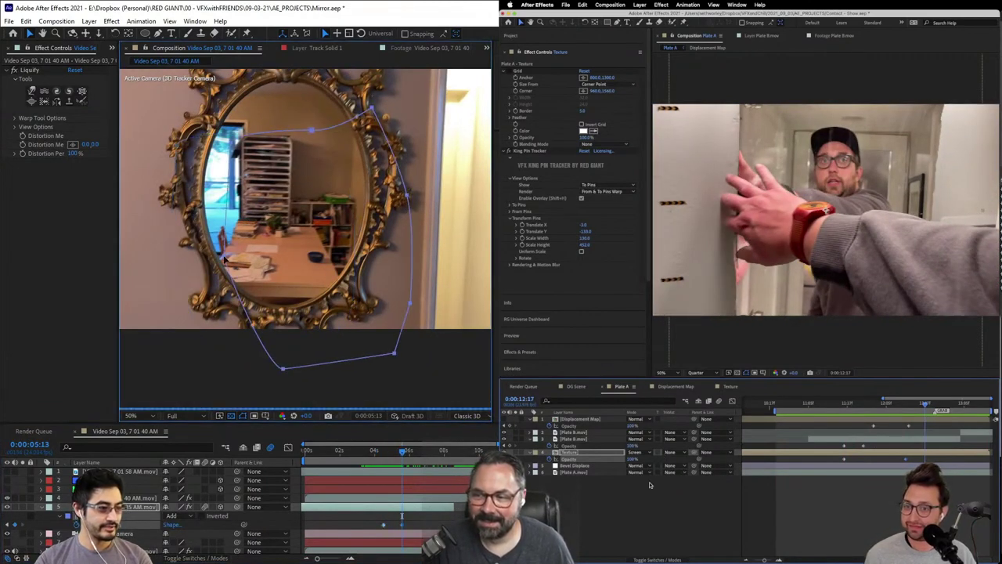
key("ctrl+z")
left_click(173, 260)
Step: Select the Plate A.mov layer in Plate A, return the mirror composition to 0:00:00:00 and save Mirror.aep
left_click(574, 473)
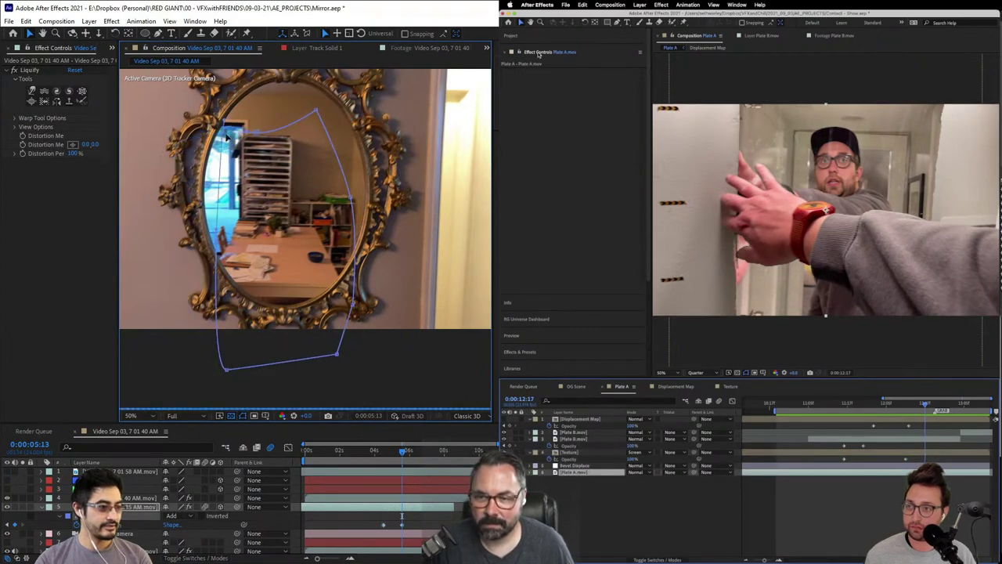
left_click(538, 54)
double_click(531, 52)
left_click_drag(402, 453, 303, 468)
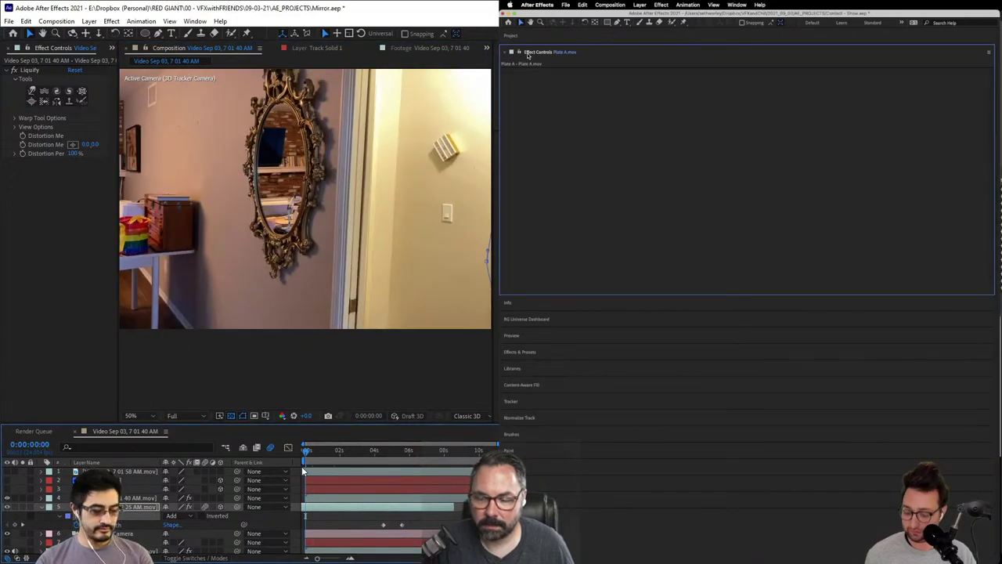
key("grave")
key("ctrl+s")
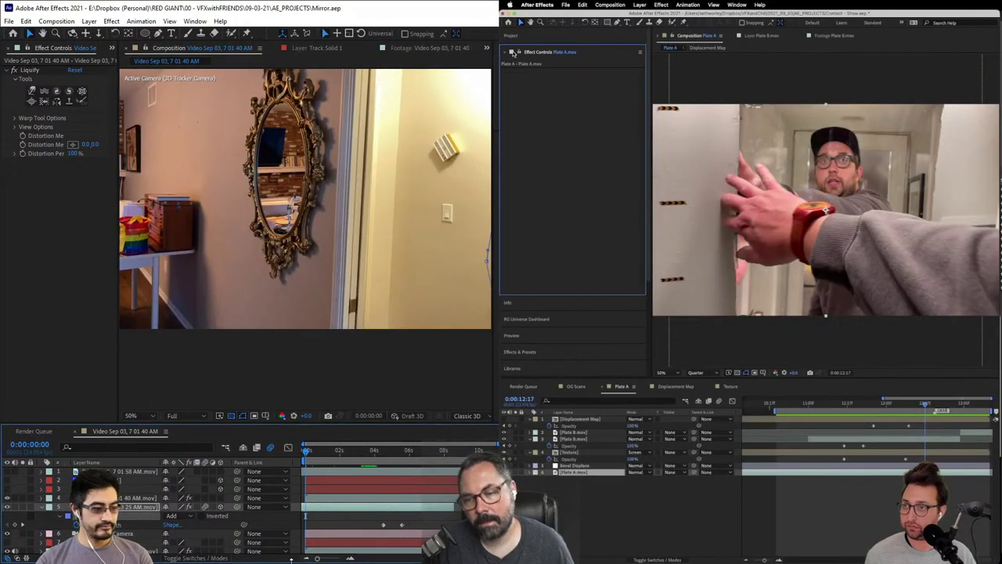
Step: Search the effects for "repe" and apply CC RepeTile to the Plate A.mov layer
left_click(526, 350)
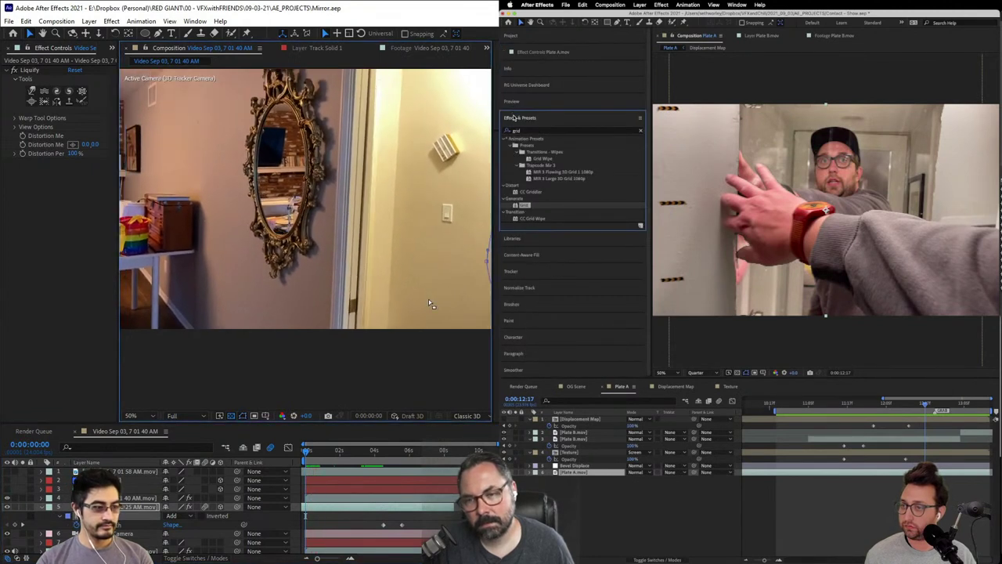
left_click_drag(515, 118, 539, 87)
left_click(531, 69)
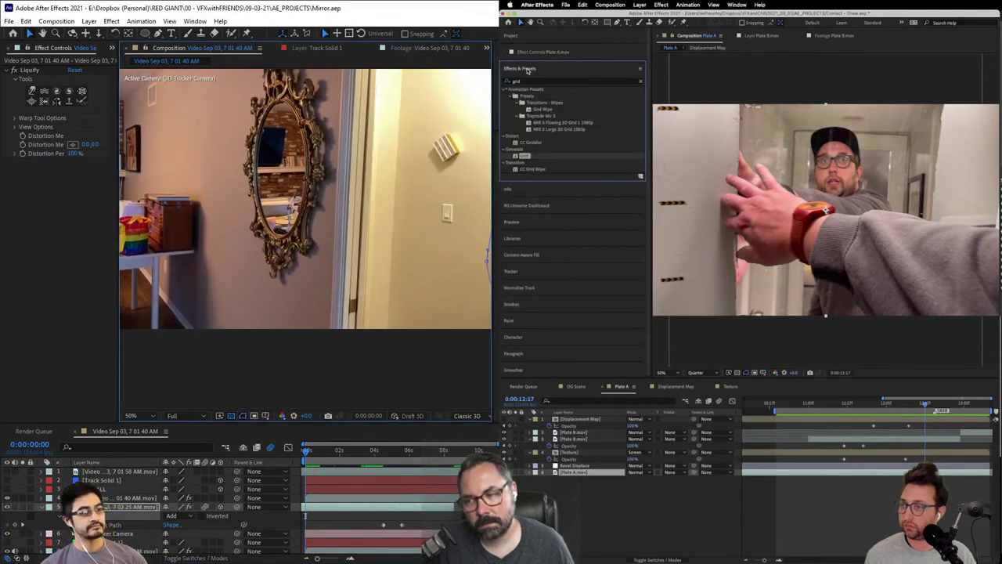
type("repe")
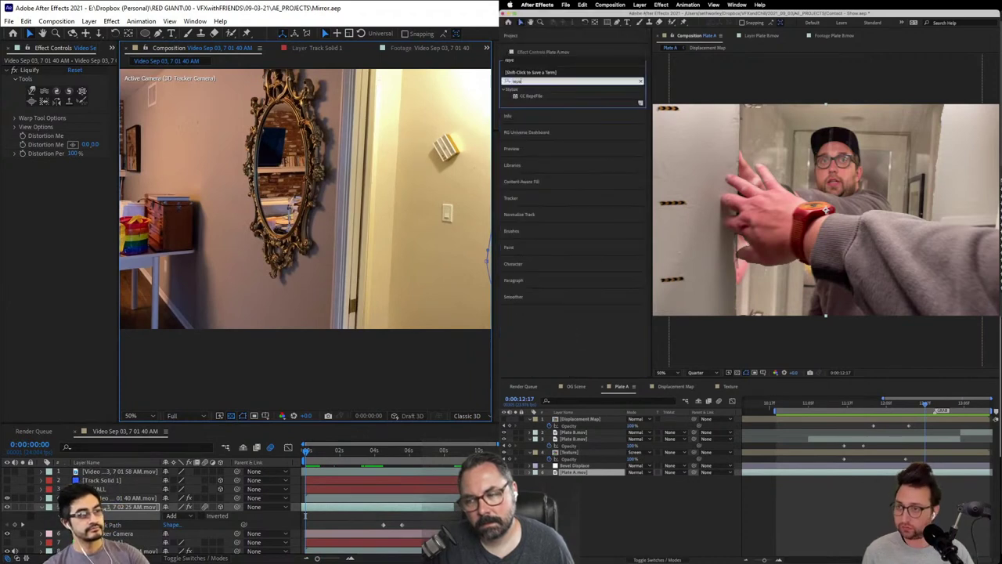
left_click_drag(522, 95, 572, 473)
Step: Set CC RepeTile's tiling to Unfold and Expand Up to 222 on Plate A.mov
left_click(617, 104)
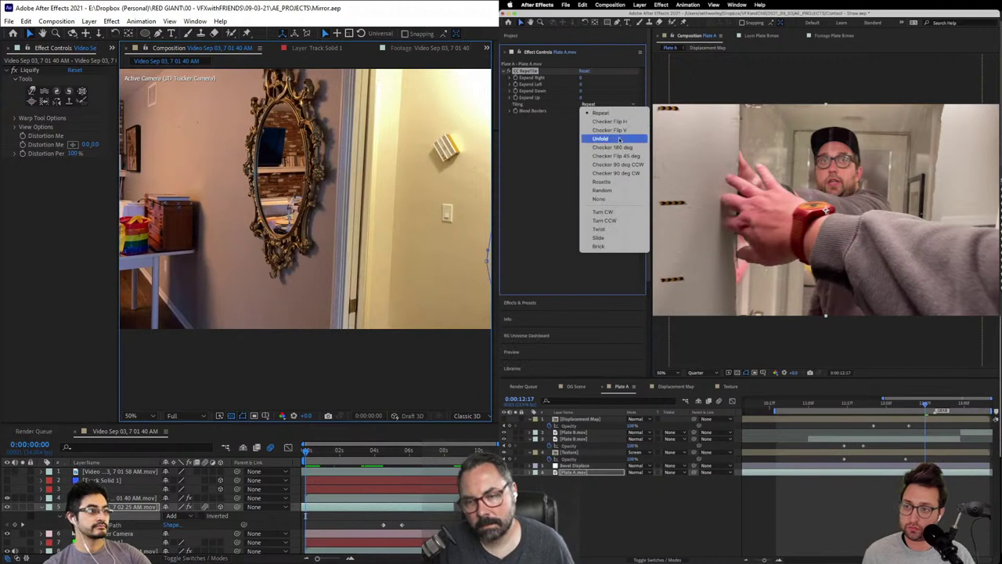
left_click(619, 139)
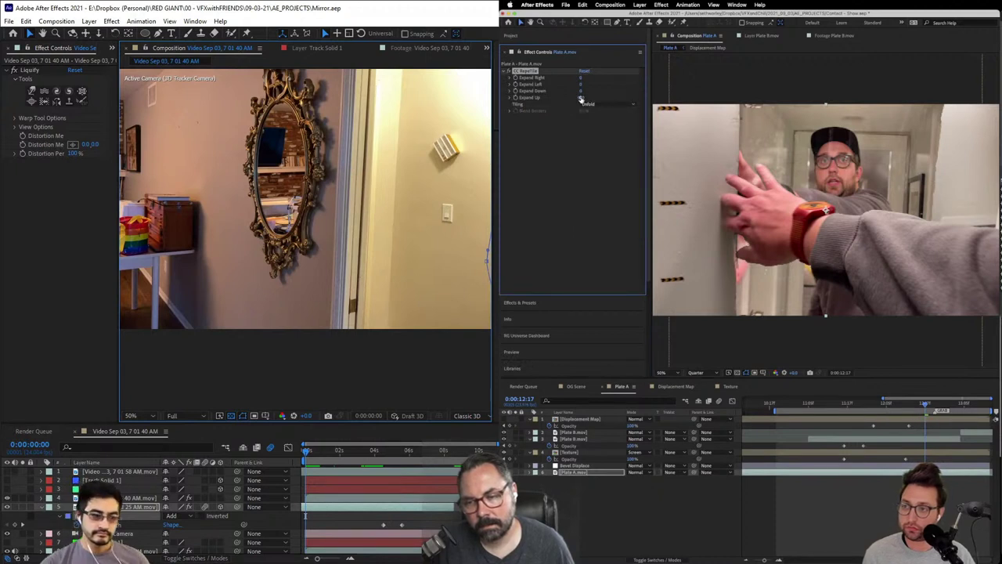
left_click_drag(625, 95, 663, 95)
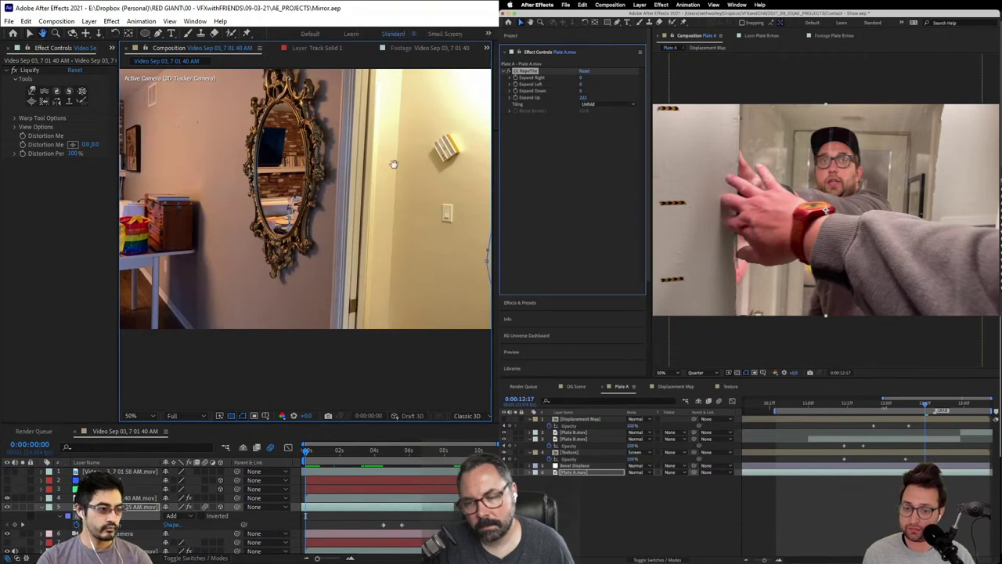
Step: Review the cabinet reveal in Plate A and scrub the mirror composition to 0:00:03:23 and back to the start
left_click_drag(393, 164, 389, 214)
left_click(879, 404)
left_click_drag(335, 461, 374, 473)
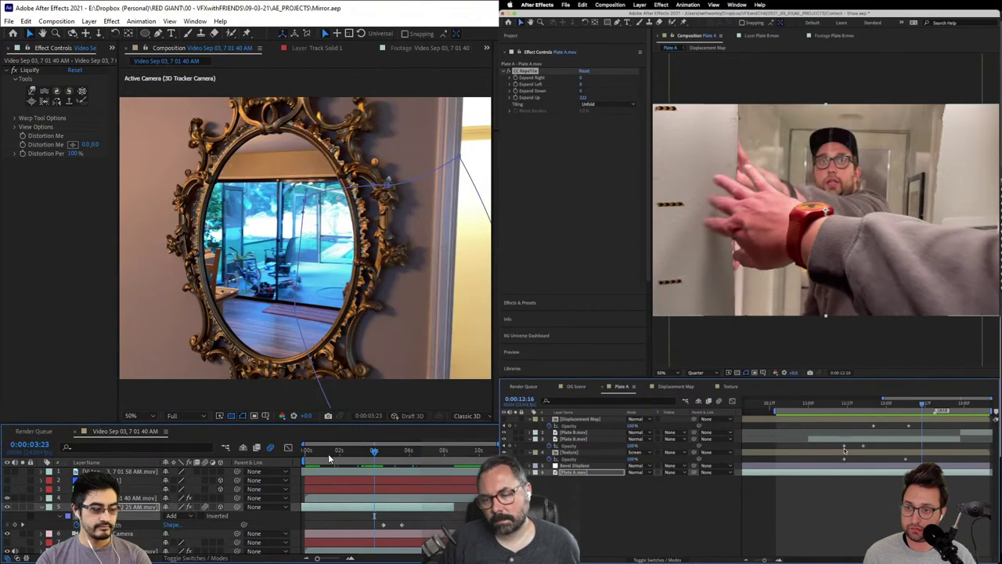
left_click(308, 446)
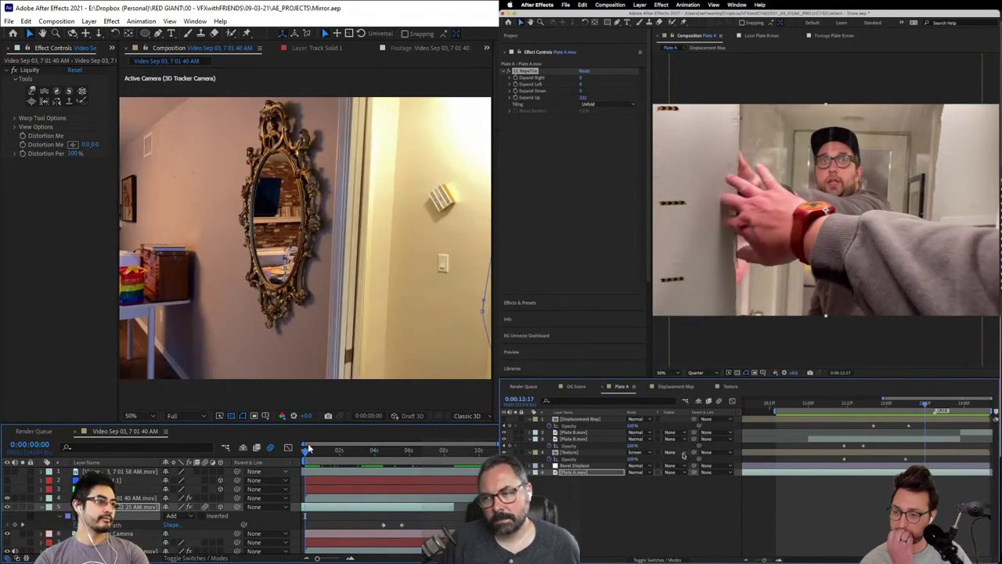
Step: Scale the Plate A.mov layer down to 84% and reposition its reflection within the bathroom mirror at frame 0:00:12:17
left_click(597, 421)
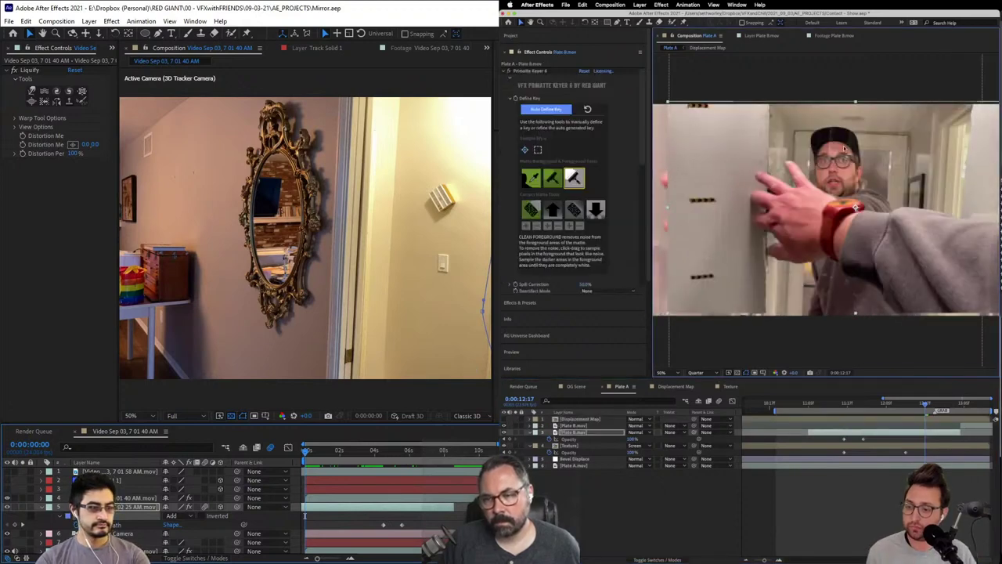
key("space")
left_click(574, 418)
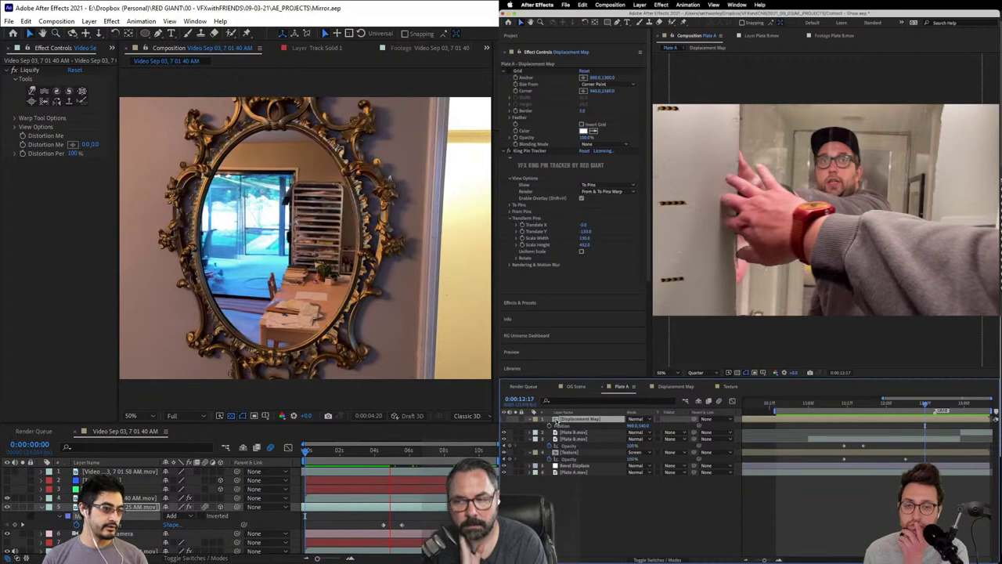
left_click(576, 472)
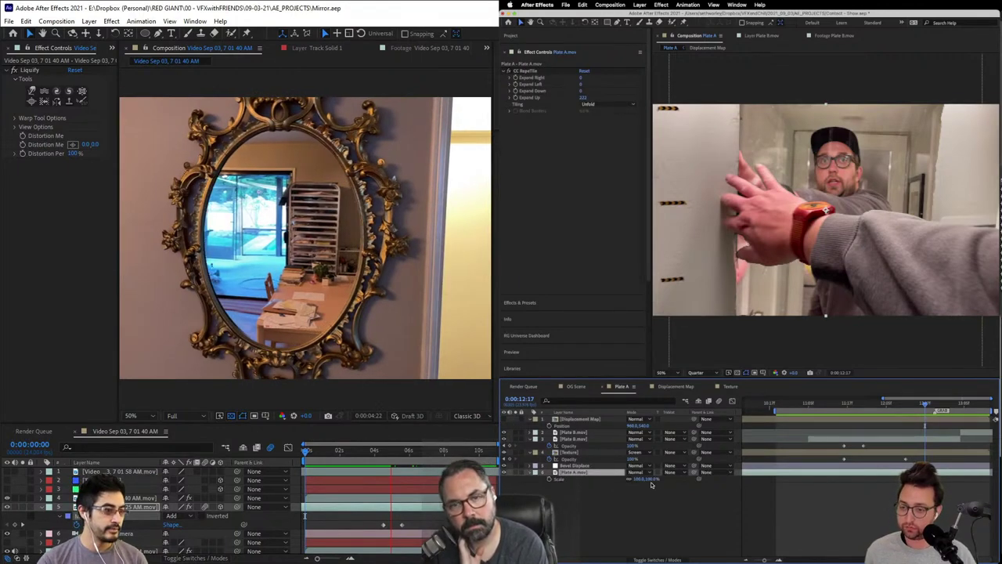
left_click_drag(640, 478, 634, 480)
key("space")
left_click(333, 455)
left_click_drag(340, 457, 367, 490)
left_click(739, 382)
left_click_drag(834, 155, 840, 165)
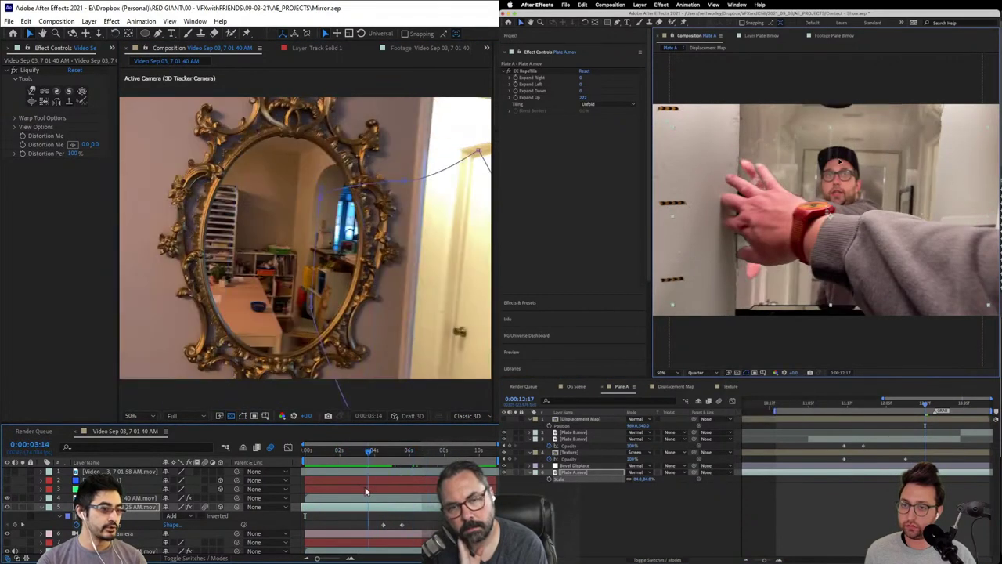
Step: Extend the out point of the Video Sep 03, 7 02 25 AM.mov layer by about one second in the mirror composition
mouse_move(367, 490)
left_mouse_down()
mouse_move(342, 499)
mouse_move(424, 483)
mouse_move(357, 503)
left_mouse_up()
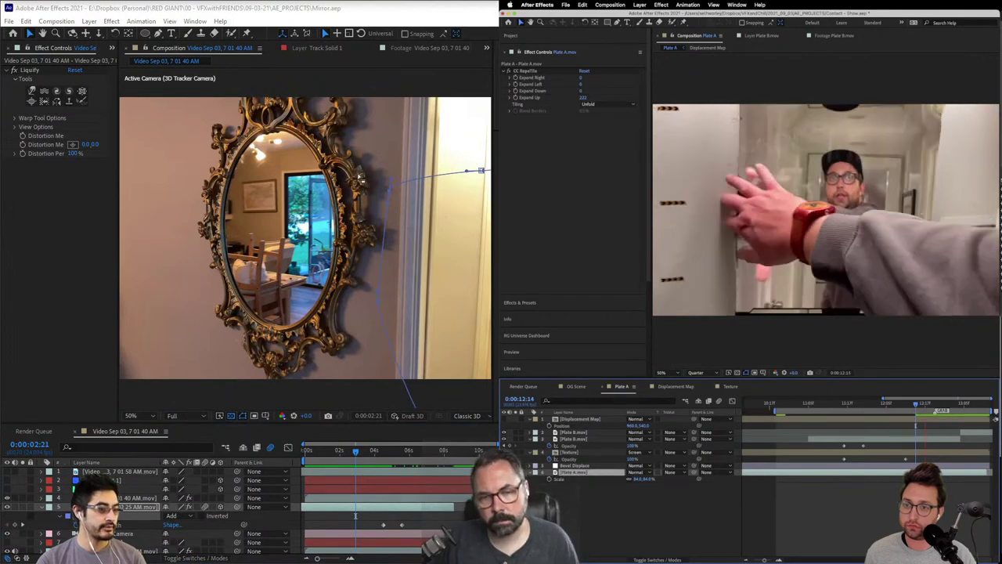
left_click(375, 453)
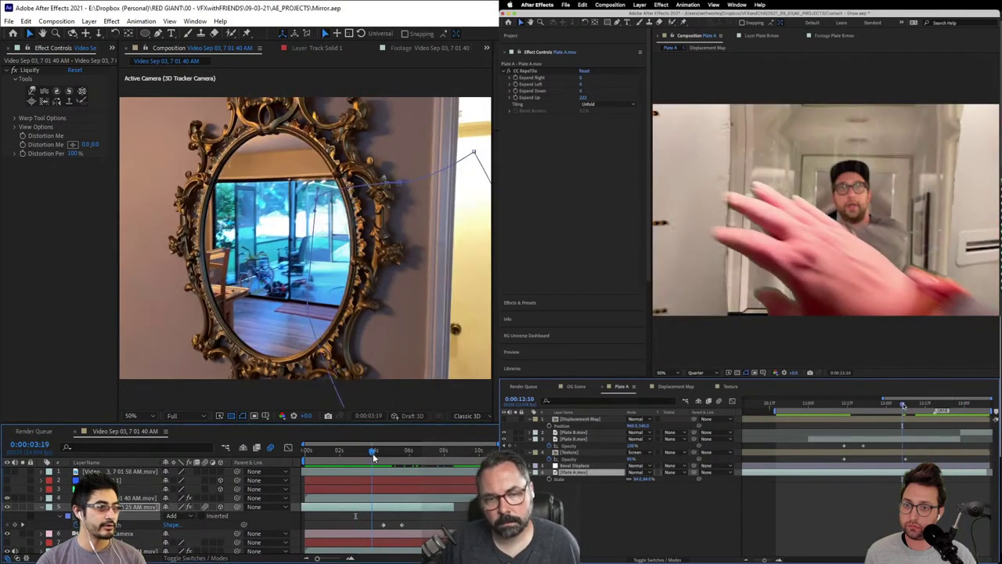
left_click_drag(375, 453, 437, 452)
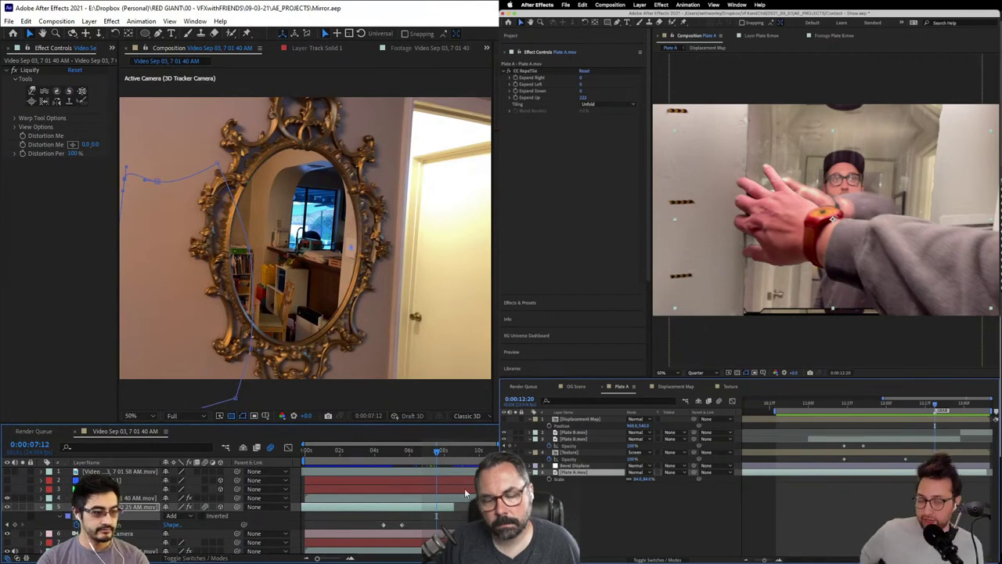
left_click_drag(451, 507, 470, 507)
left_click_drag(460, 456, 406, 475)
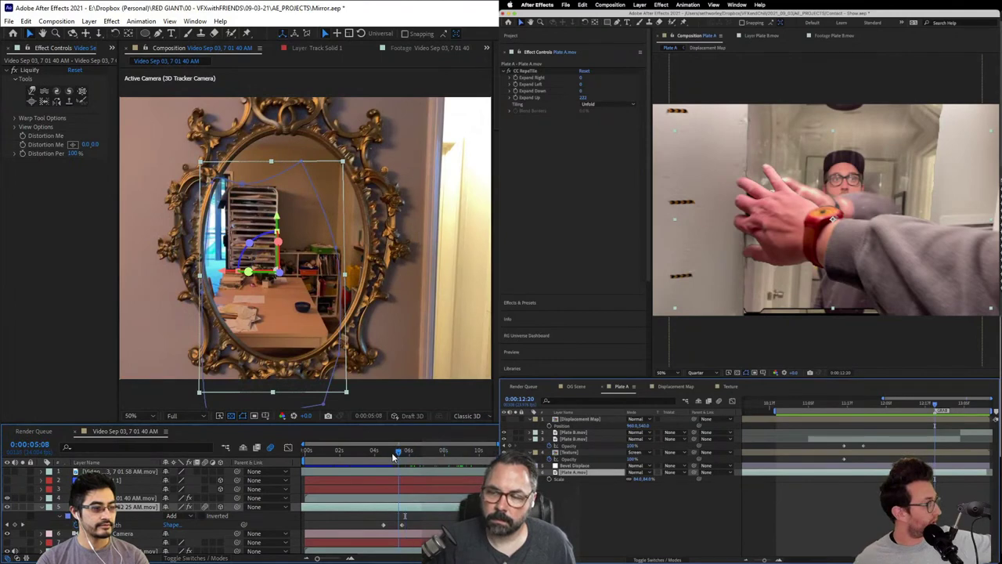
left_click_drag(394, 457, 390, 458)
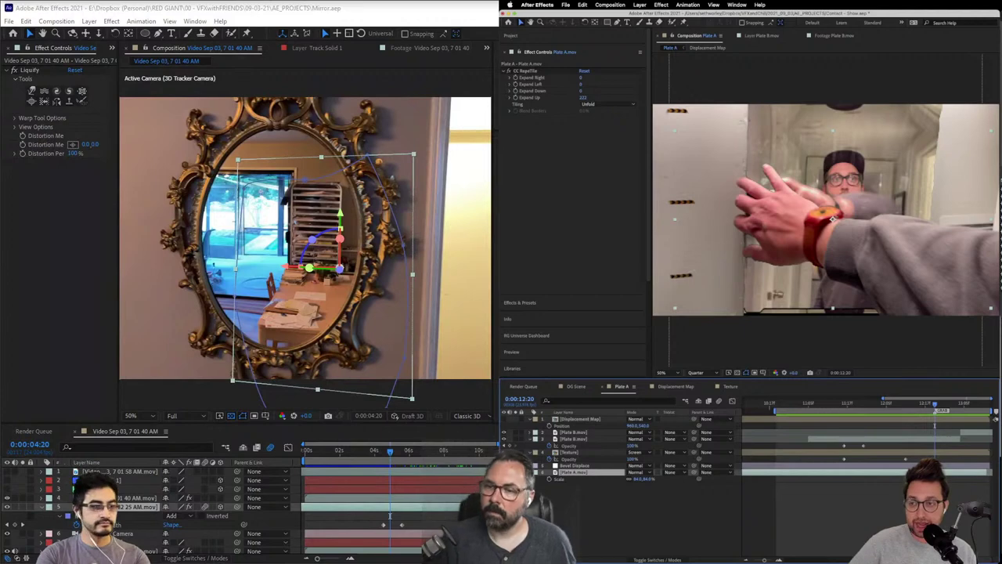
key("alt+Tab")
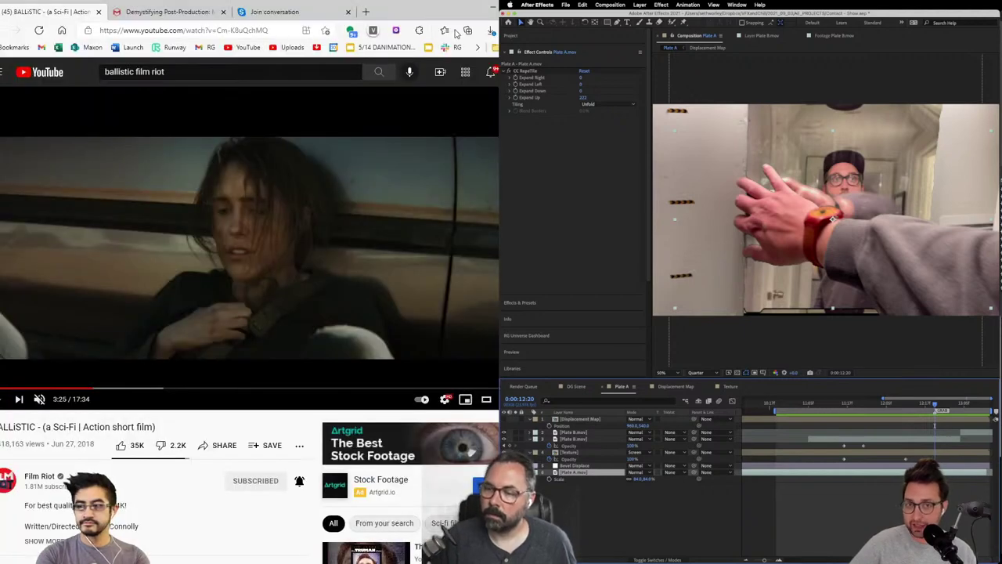
key("alt+Tab")
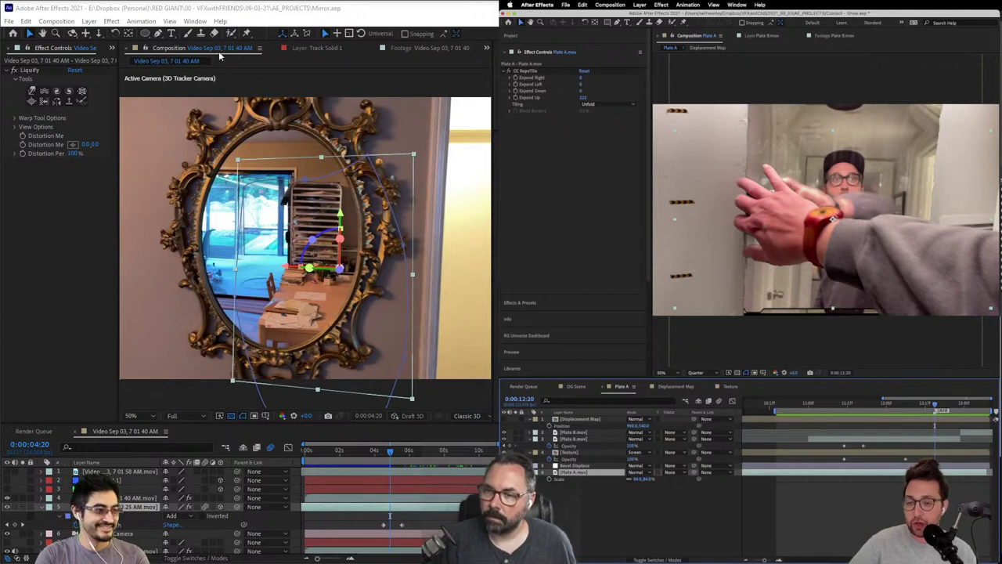
Step: Widen the Effect Controls area beside the mirror composition and show the project's footage items there
left_click(42, 81)
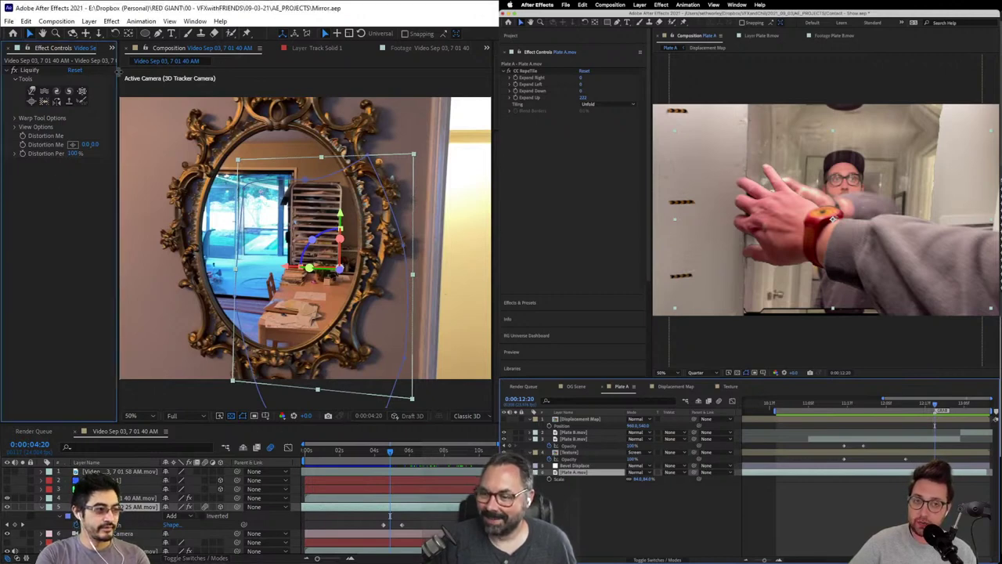
left_click_drag(117, 74, 255, 75)
left_click(19, 49)
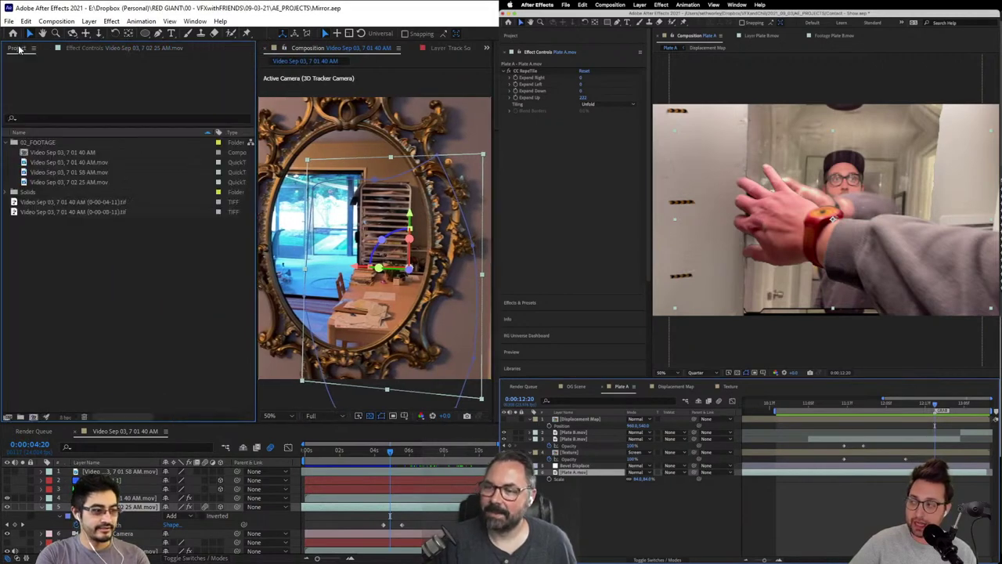
double_click(153, 338)
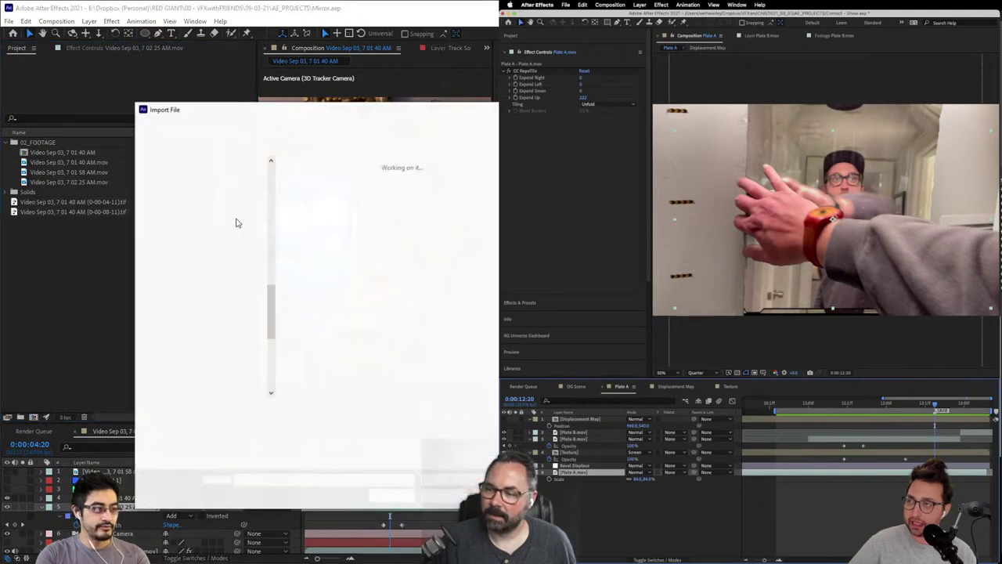
scroll(270, 185, "up", 6)
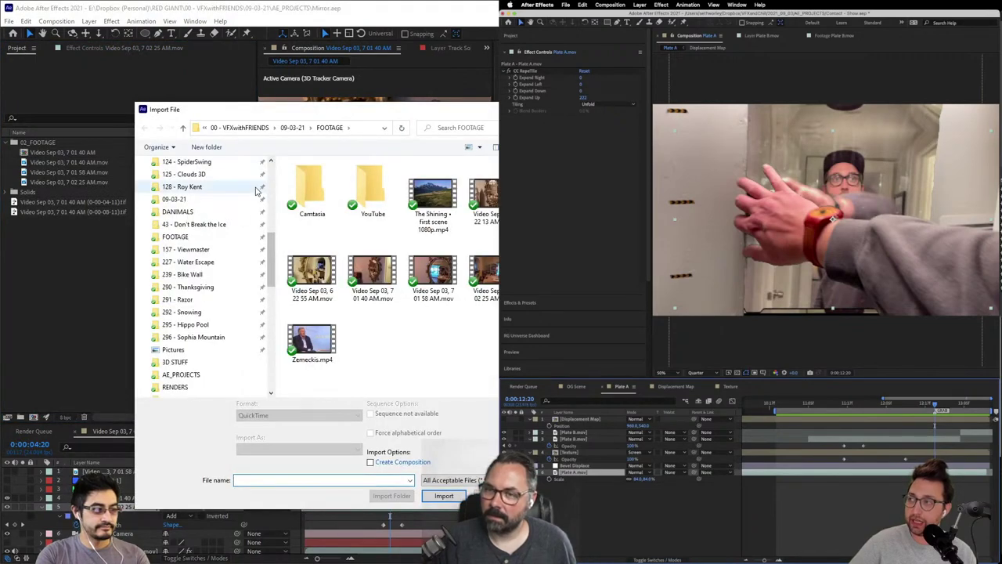
scroll(201, 292, "up", 2)
scroll(269, 168, "up", 5)
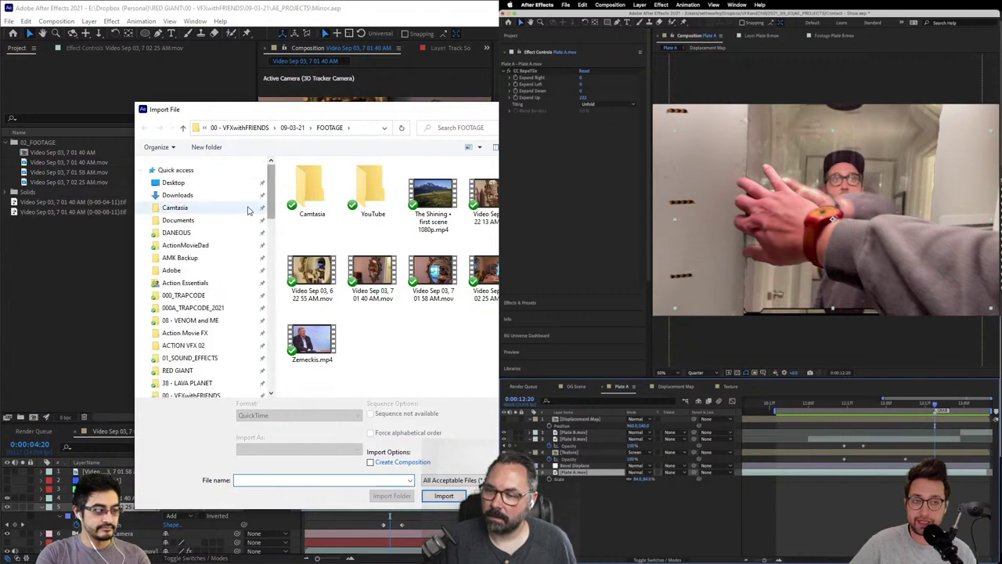
left_click(188, 294)
left_click(221, 300)
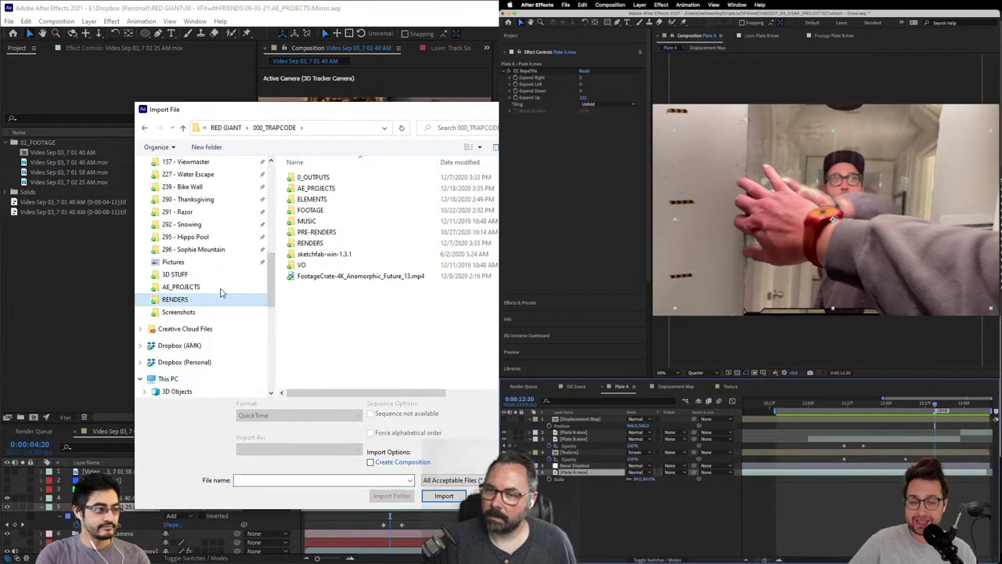
scroll(221, 292, "up", 2)
left_click_drag(258, 113, 550, 146)
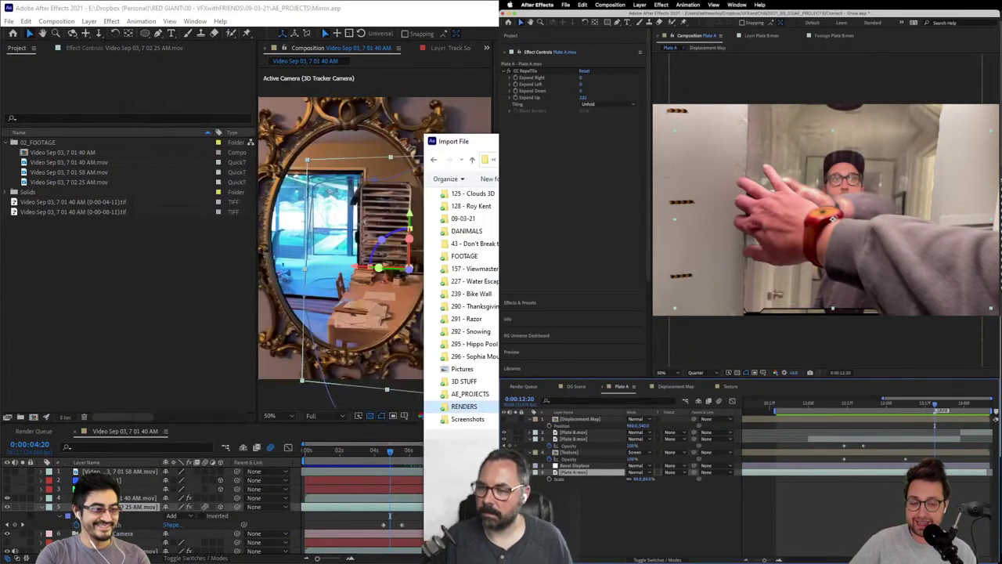
scroll(470, 306, "up", 3)
scroll(468, 301, "up", 2)
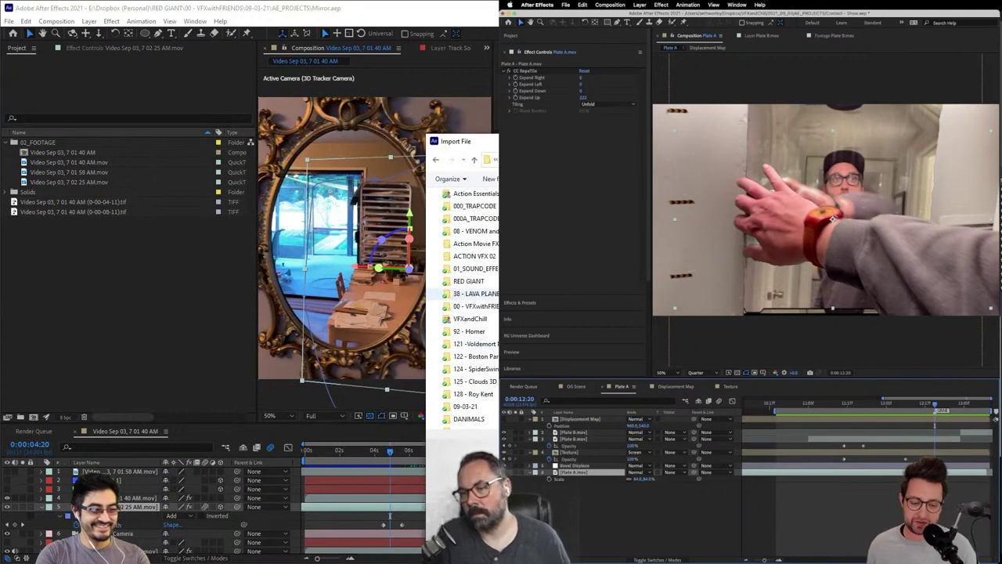
scroll(468, 305, "down", 10)
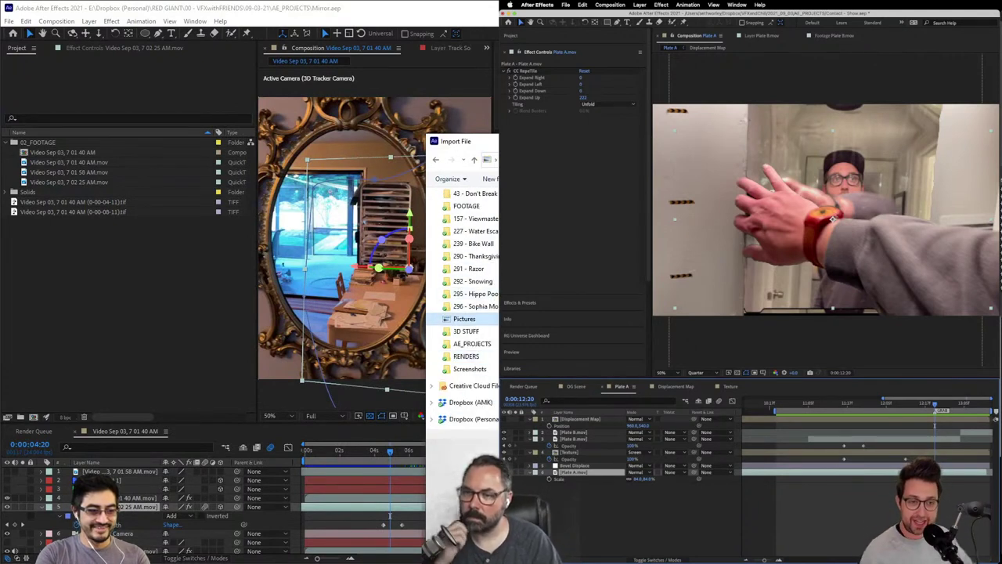
key("Escape")
Step: Return the mirror composition to its first frame and import the James_Help_Self.mp4 clip into its project
left_click_drag(394, 462, 291, 460)
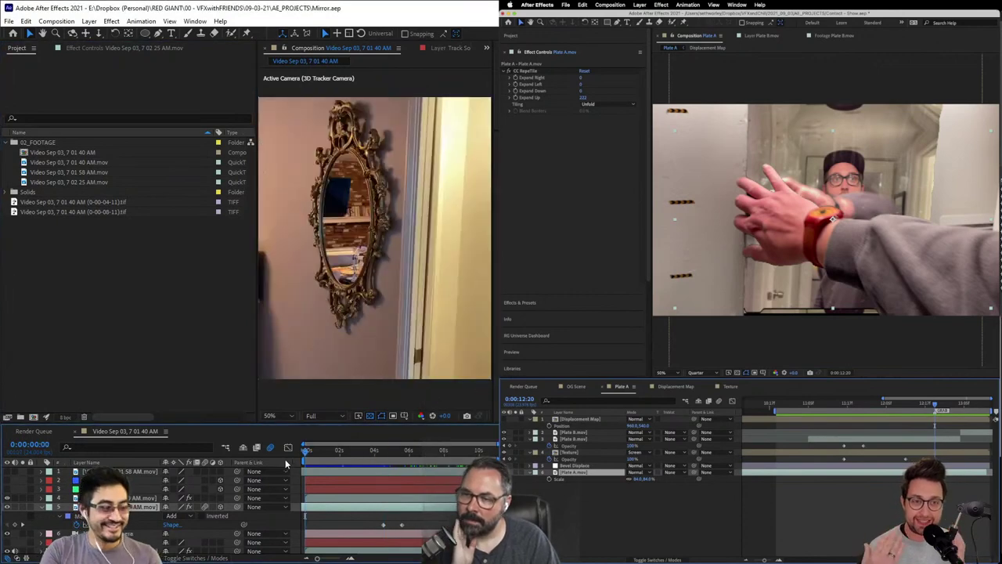
left_click(136, 269)
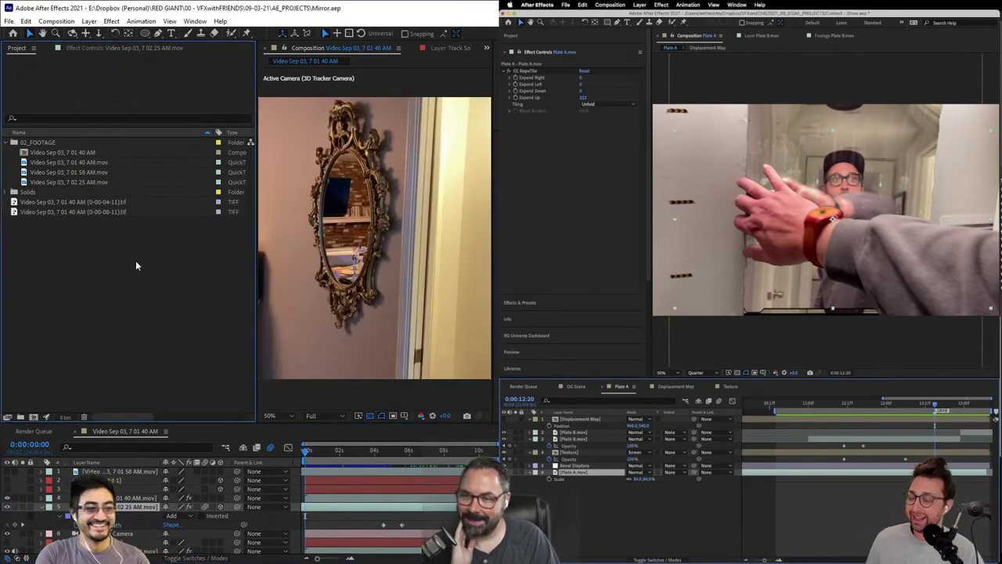
double_click(141, 265)
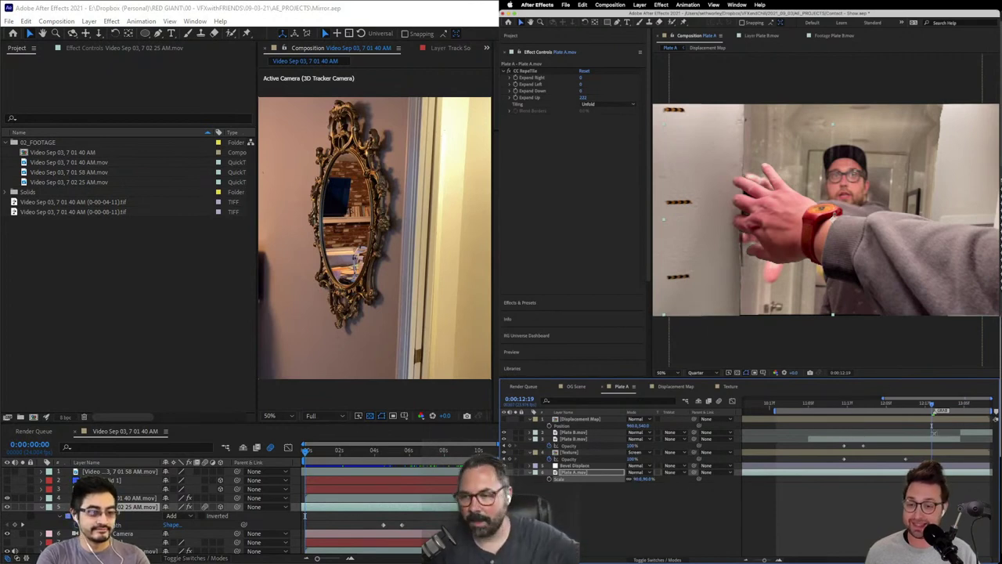
Step: Set the Plate A.mov layer's scale to 90%, matching the reflection to the frames around 0:00:12:19
left_click_drag(925, 406, 871, 408)
key("space")
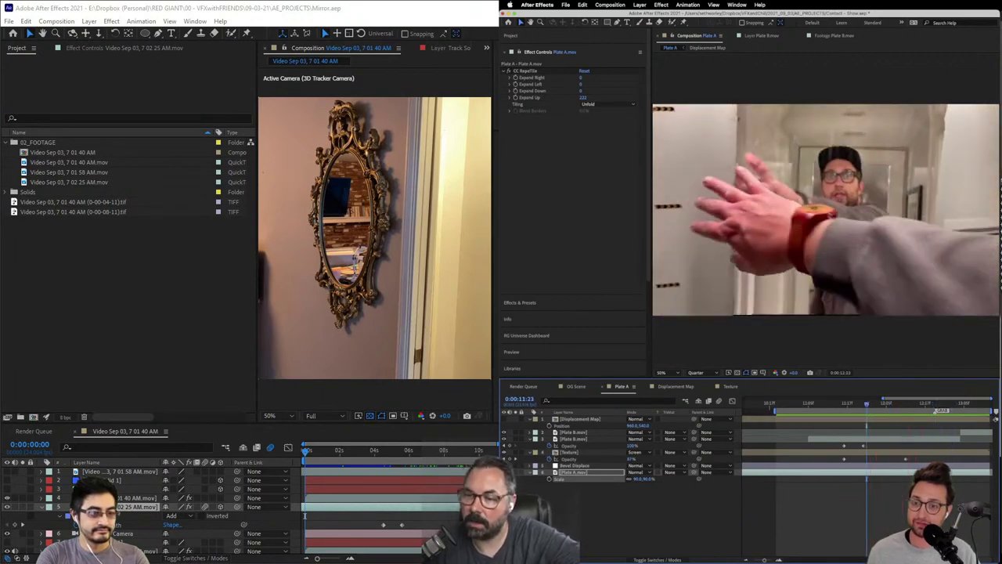
left_click(934, 405)
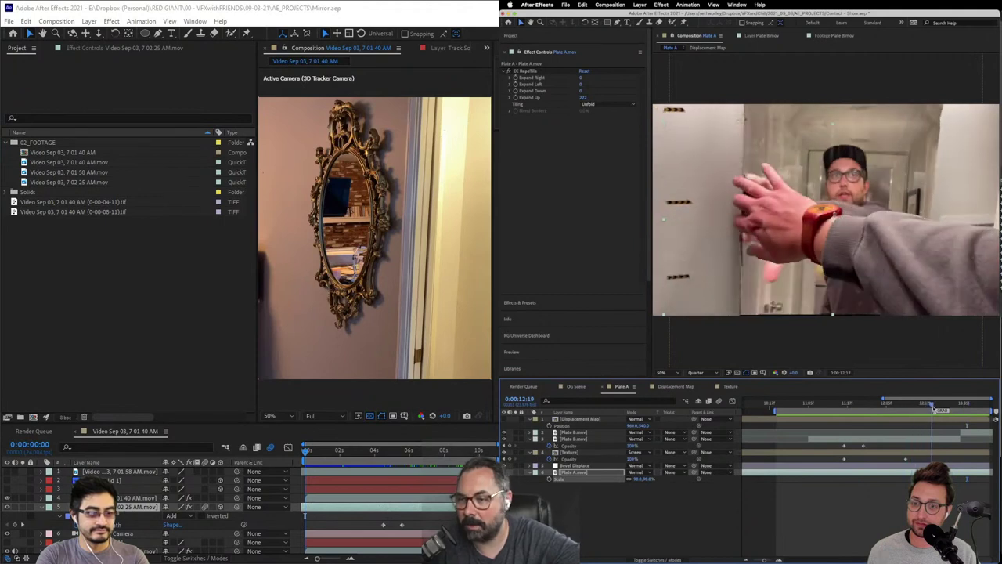
left_click_drag(934, 408, 927, 407)
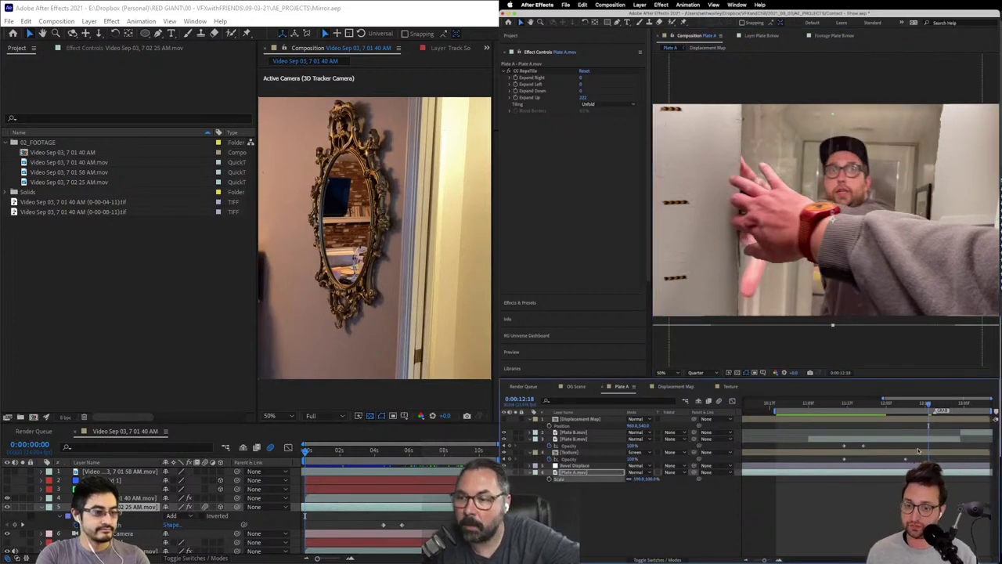
key("Page_Up")
key("Page_Up")
key("Page_Up")
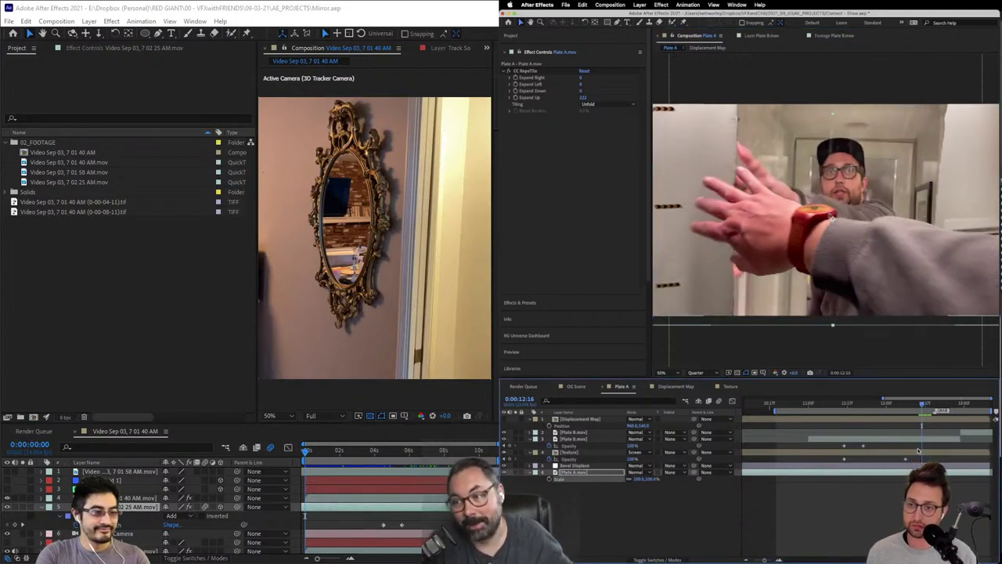
key("Page_Down")
key("Page_Down")
key("Page_Down")
key("Page_Down")
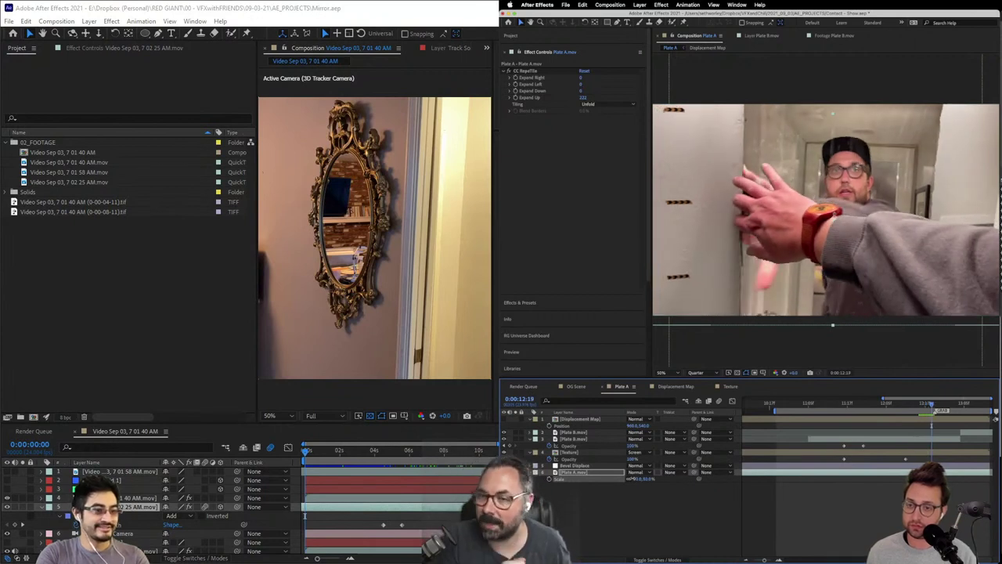
left_click_drag(631, 479, 630, 478)
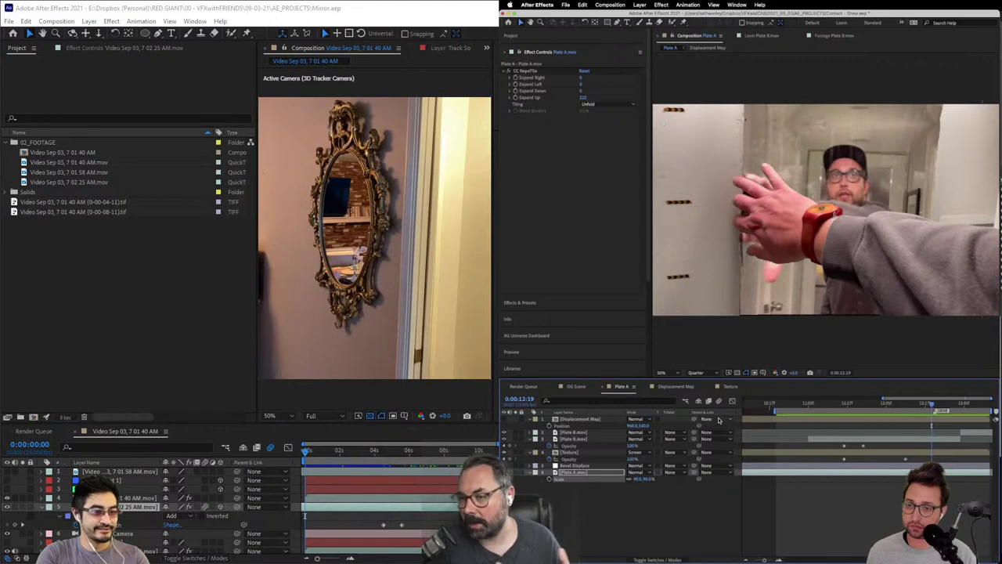
Step: Keyframe the Plate A.mov layer's position from 0:00:12:20 to 0:00:12:23, shifting the reflection left to follow the opening cabinet door
key("space")
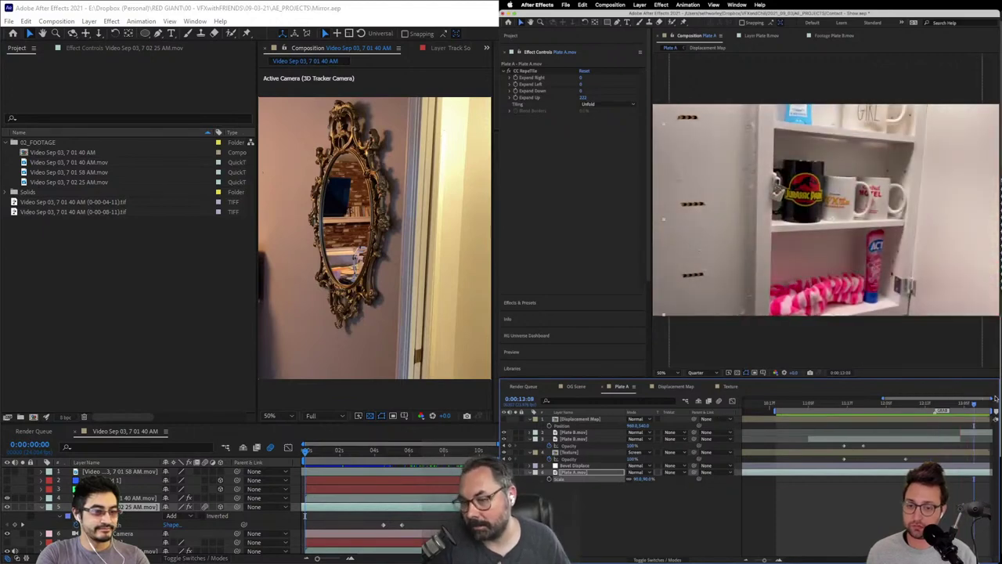
left_click_drag(974, 404, 929, 410)
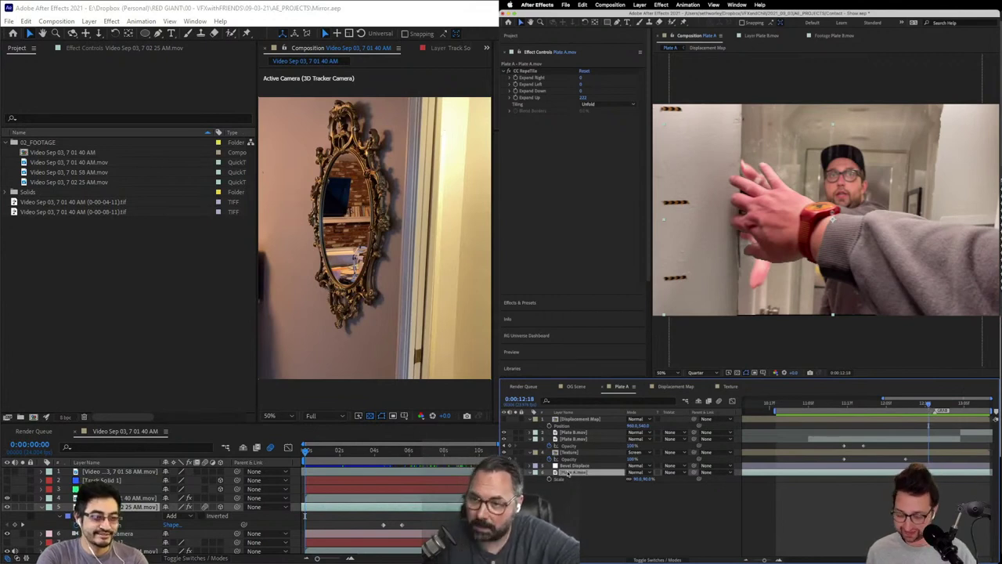
key("Page_Down")
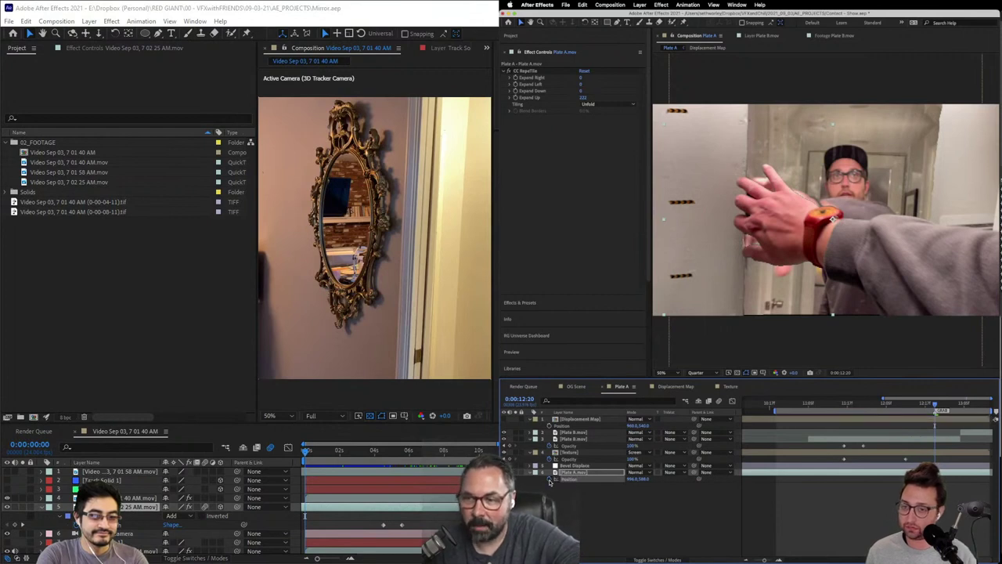
key("Page_Down")
key("Page_Down")
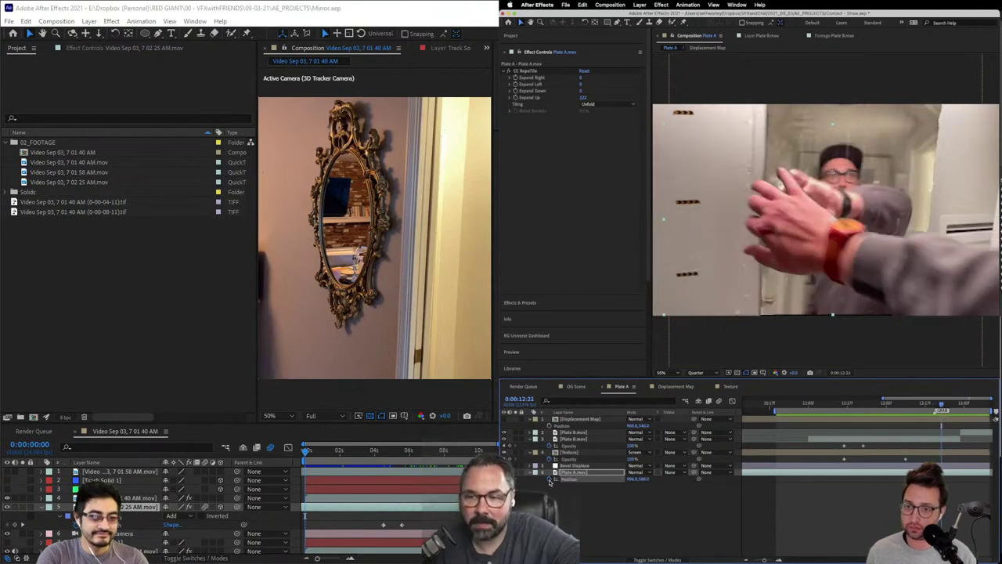
key("Page_Down")
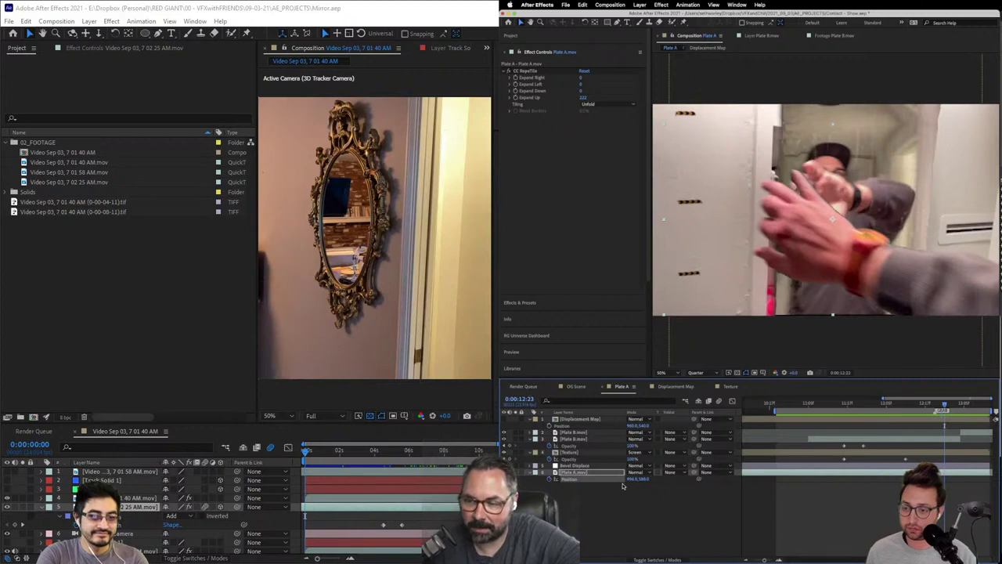
left_click_drag(629, 477, 592, 477)
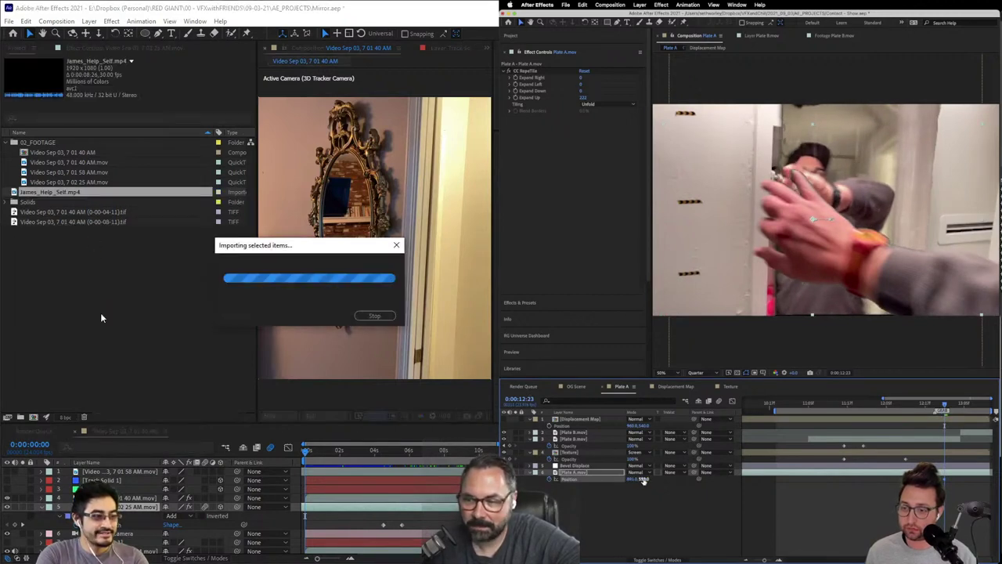
Step: Widen the mirror composition's viewer and compare frame 0:00:05:16 with the Video Sep 03, 7 02 25 AM.mov layer hidden and shown
left_click_drag(258, 220, 148, 226)
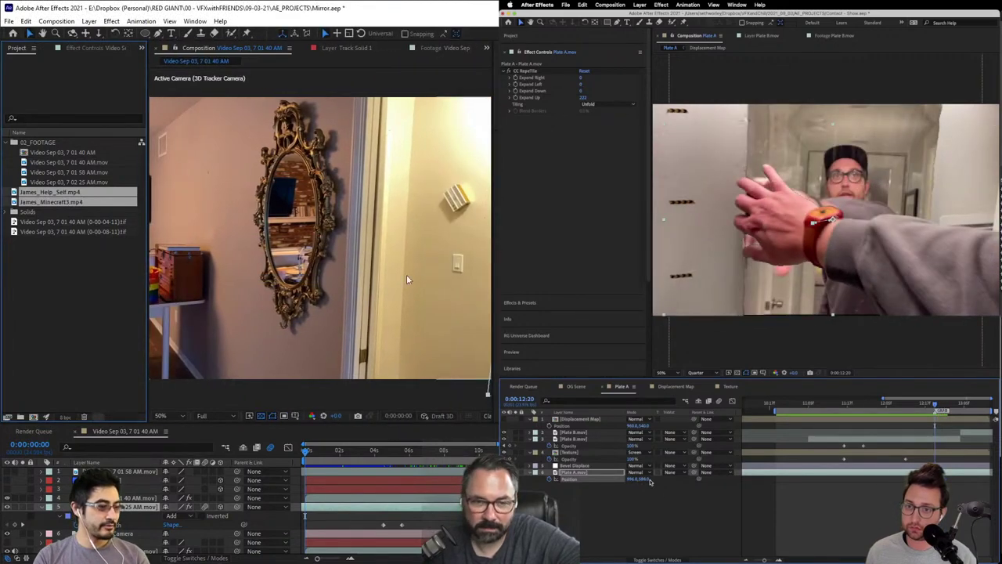
left_click_drag(329, 448, 423, 462)
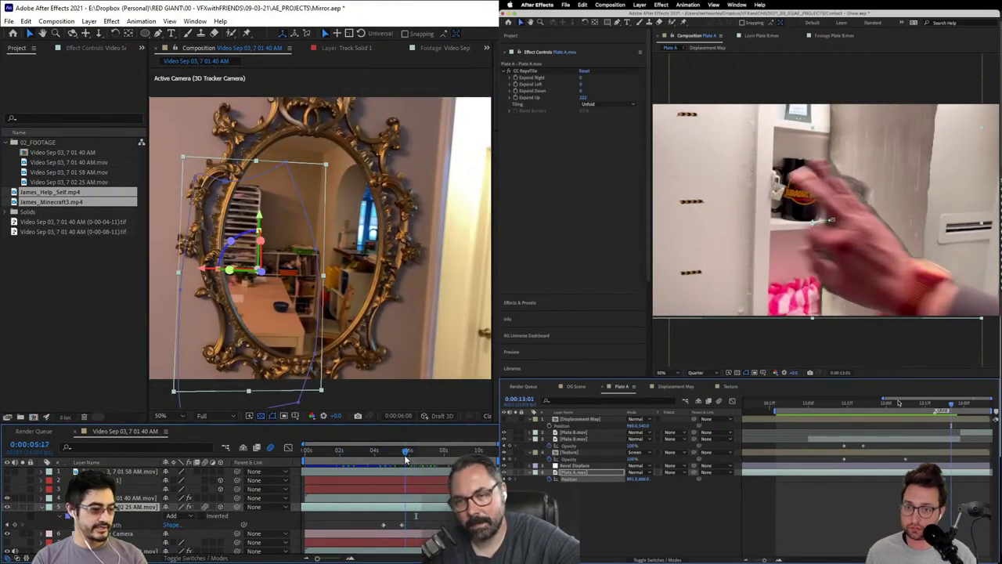
left_click_drag(406, 459, 404, 460)
left_click_drag(908, 403, 897, 405)
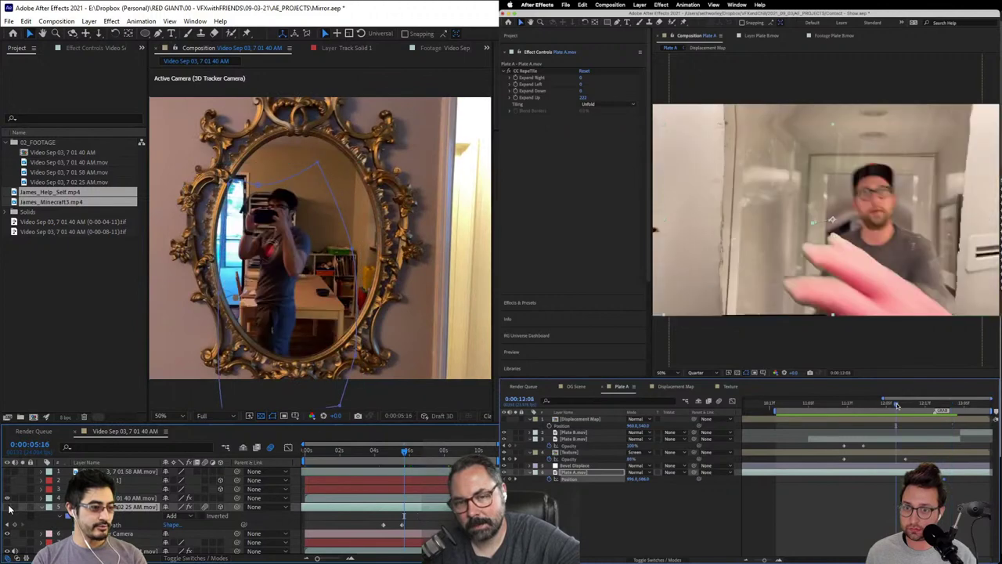
left_click(8, 507)
key("space")
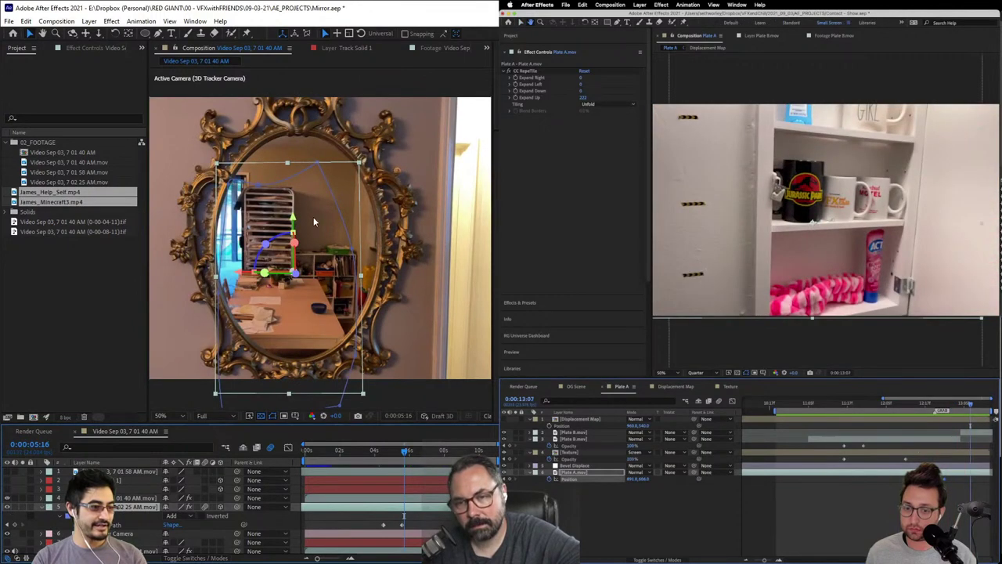
Step: Play back the cabinet door's reflection from about 0:00:12:13 and review the mirror composition between 0:00:05:04 and 0:00:02:23
left_click_drag(295, 223, 300, 235)
left_click(912, 403)
key("space")
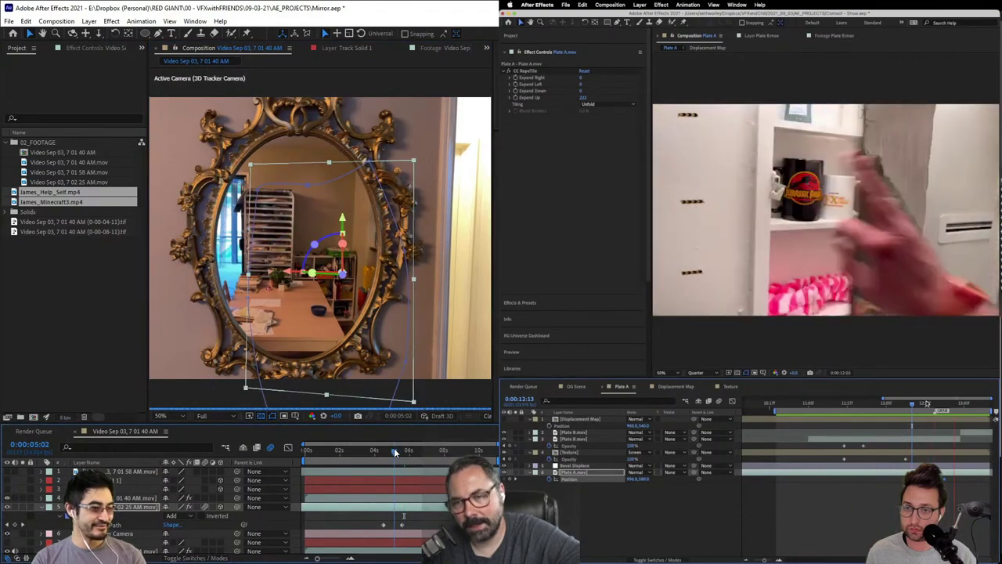
left_click(394, 450)
mouse_move(394, 450)
left_mouse_down()
mouse_move(354, 458)
mouse_move(438, 455)
mouse_move(396, 458)
left_mouse_up()
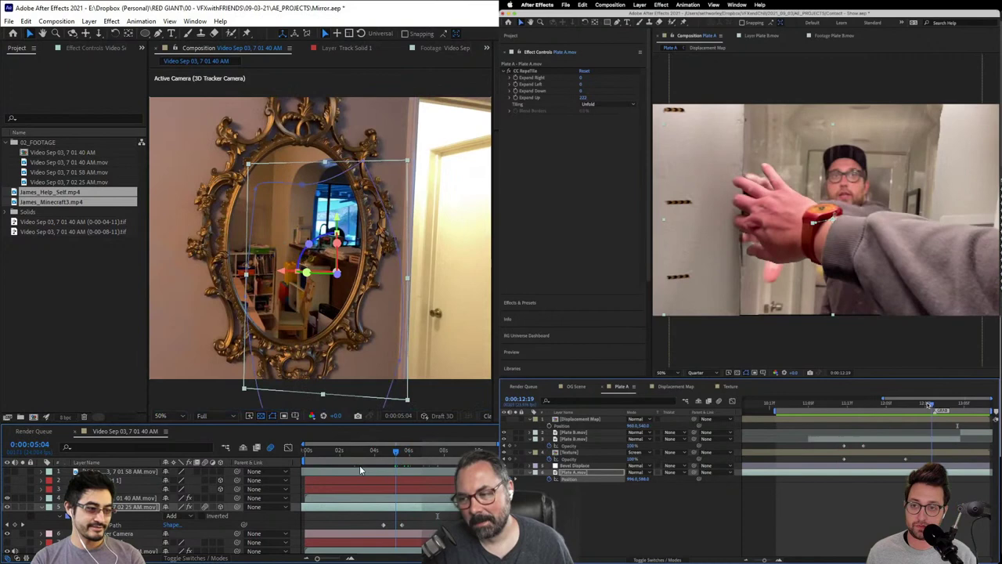
left_click(359, 462)
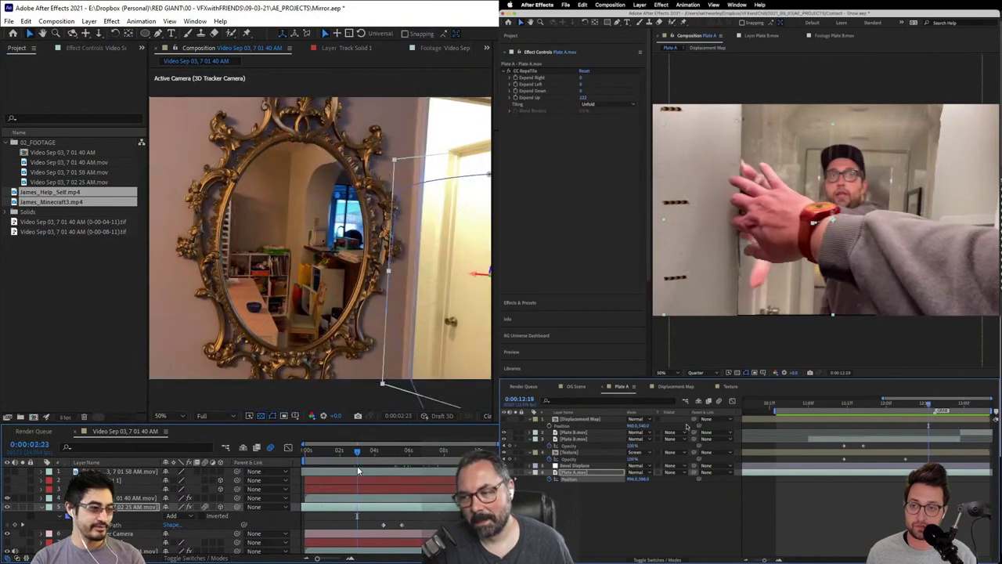
Step: Open the OG Scene composition, fit the whole frame in the viewer, and review the shot around 0:01:26
left_click(584, 454)
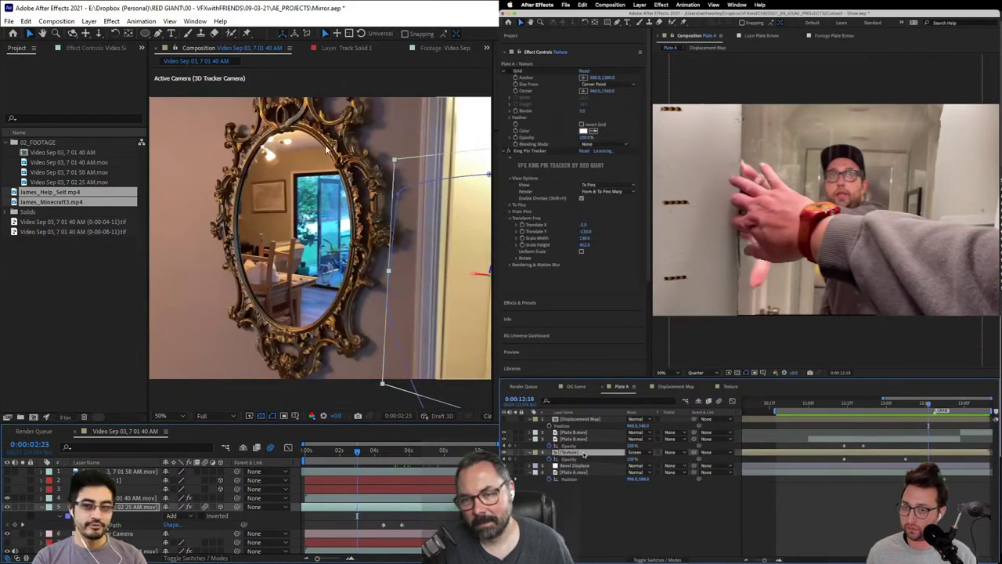
left_click(73, 282)
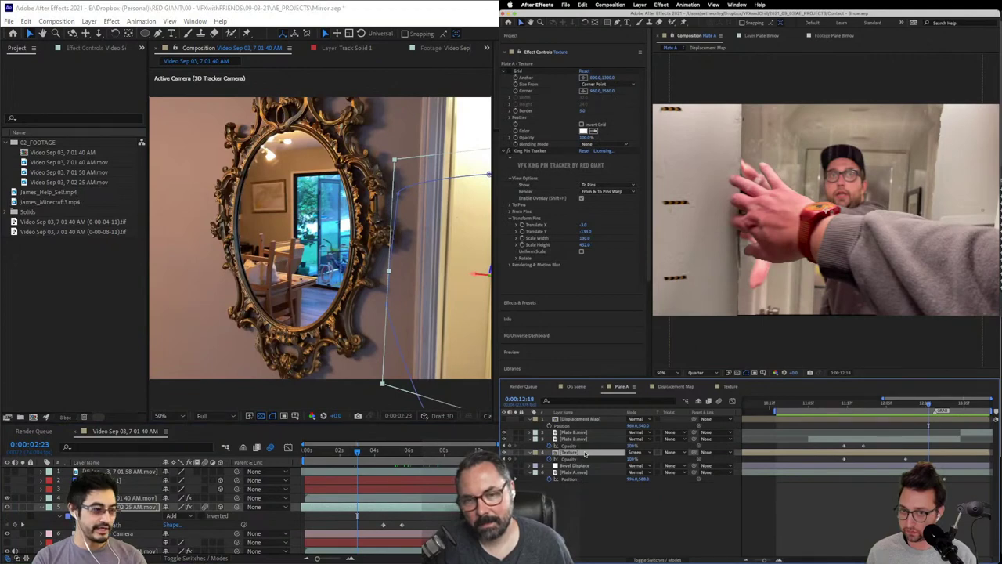
left_click(577, 386)
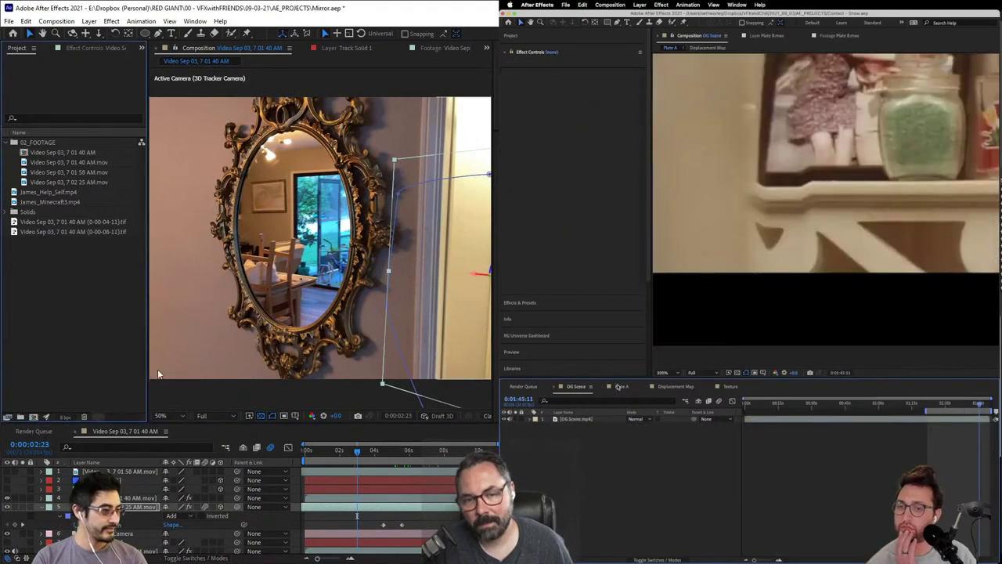
key("shift+/")
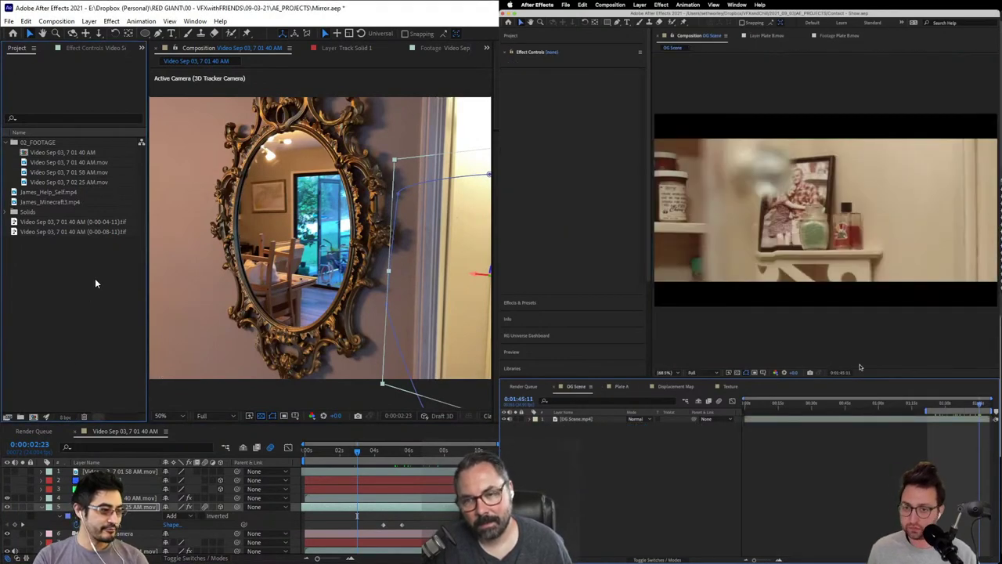
left_click_drag(947, 405, 939, 405)
Step: Open the James_Help_Self.mp4 footage for viewing and enlarge its viewer so the full frame fits
left_click(57, 202)
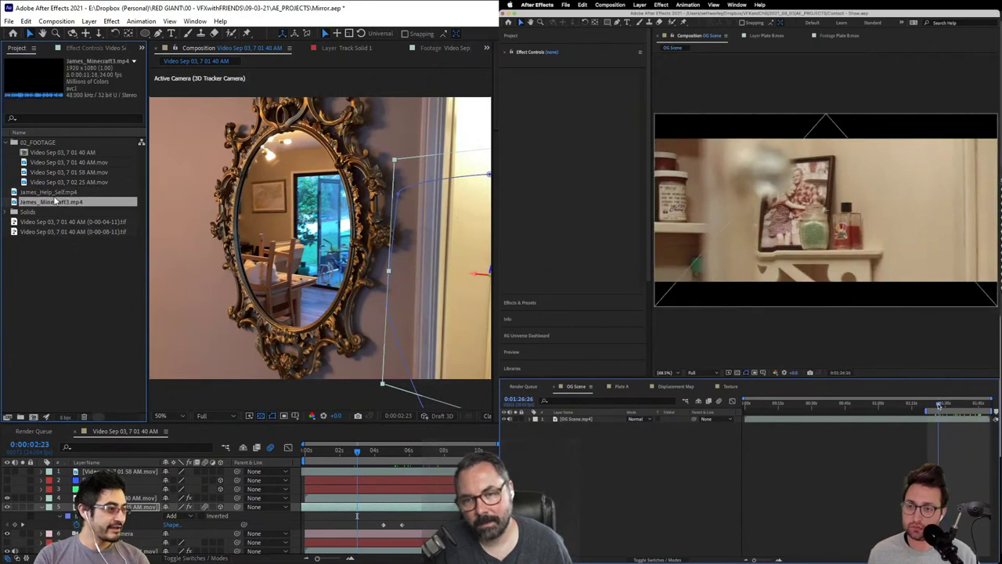
left_click(49, 192)
left_click(64, 202)
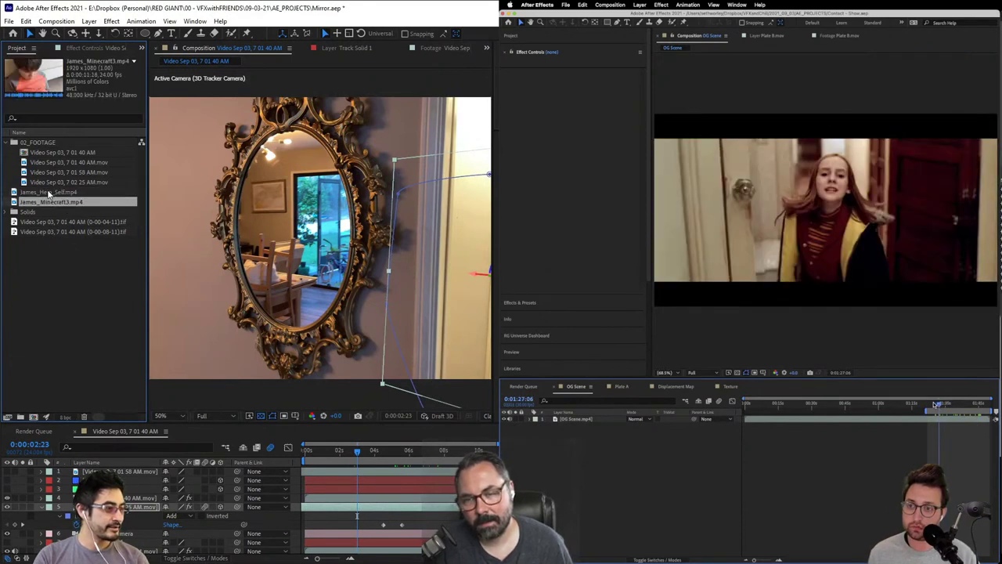
double_click(52, 193)
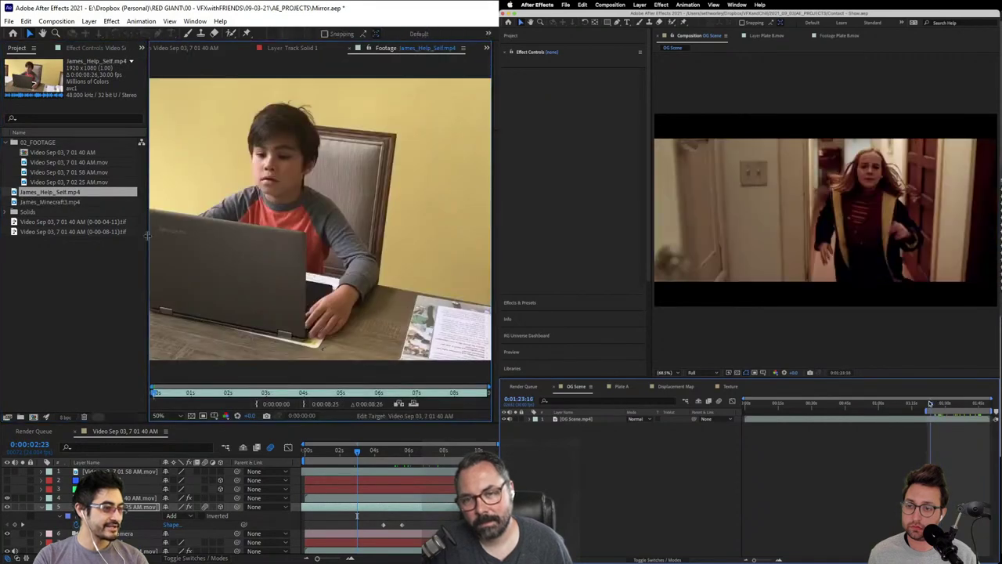
left_click_drag(151, 240, 50, 241)
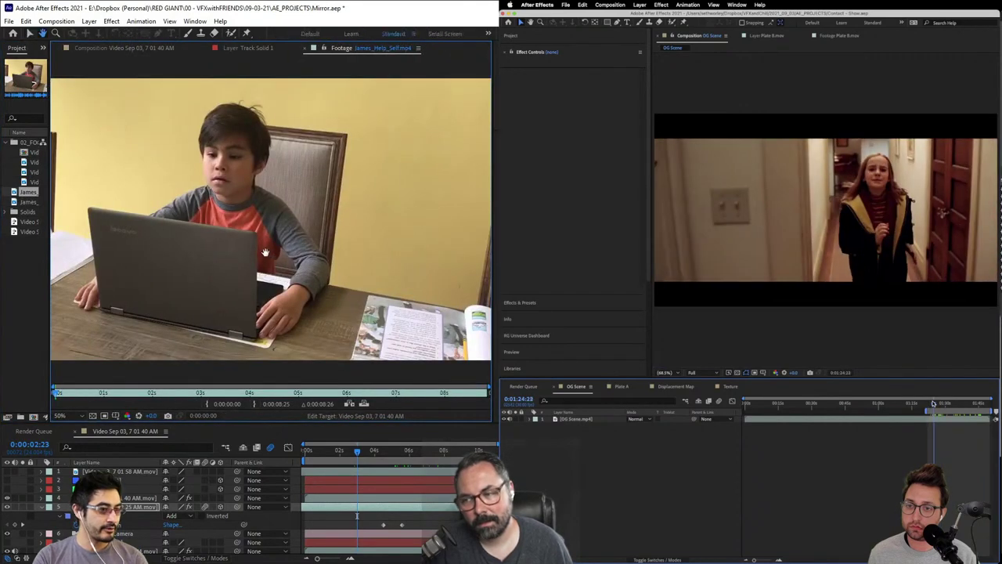
left_click_drag(263, 253, 299, 256)
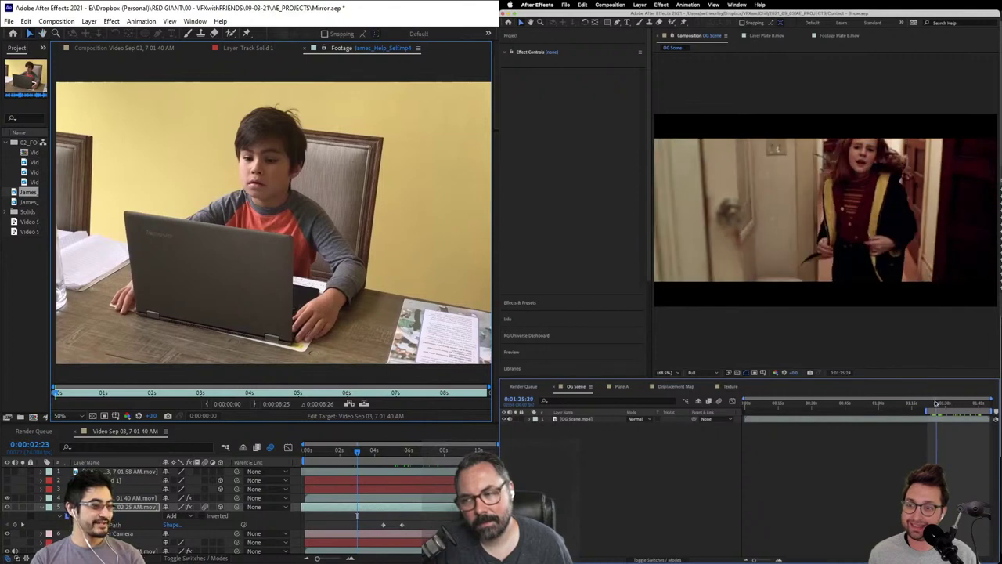
Step: Reveal the Plate A composition among the project items and rename it as MAIN COMP
left_click(732, 387)
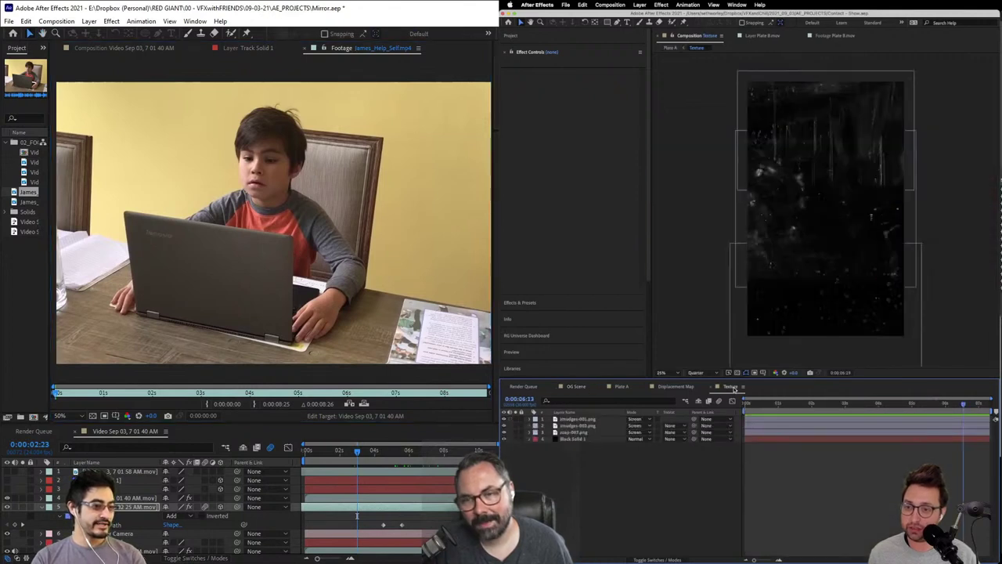
left_click(619, 387)
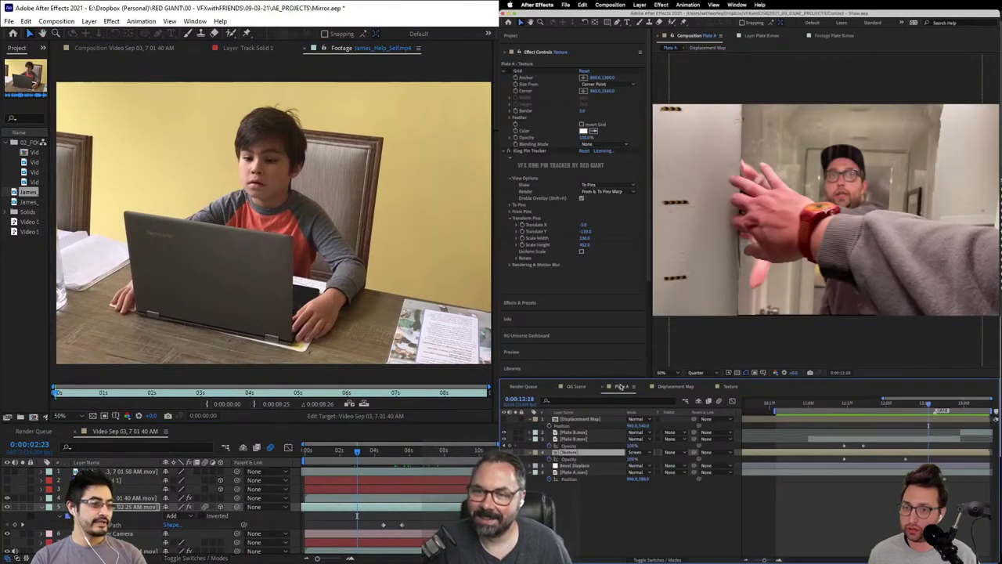
left_click(634, 387)
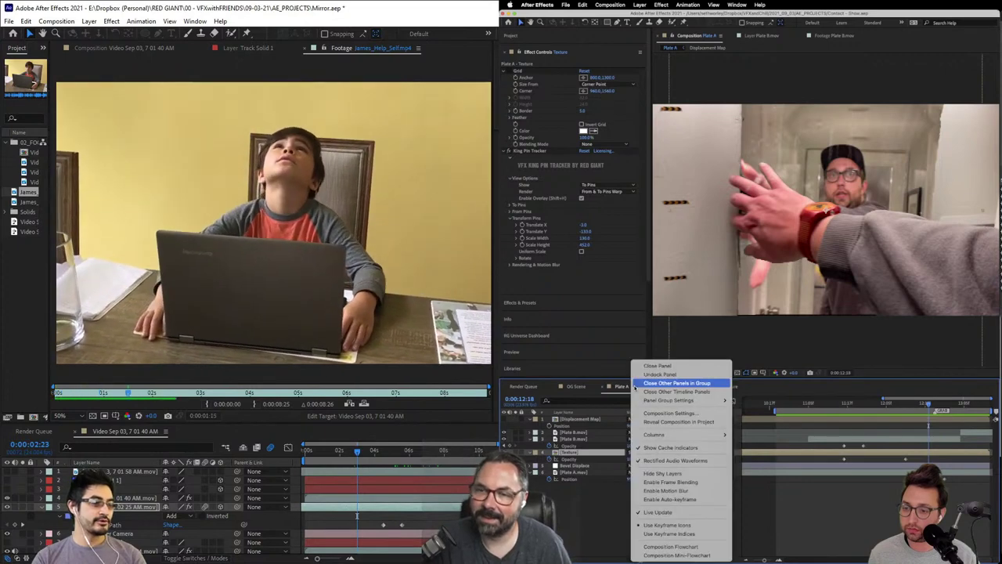
left_click(668, 423)
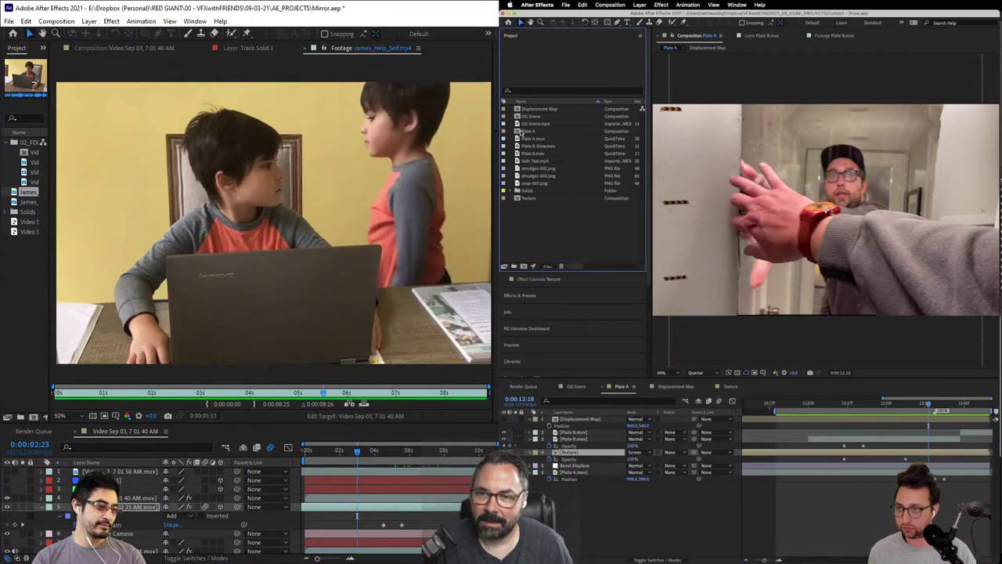
left_click(519, 132)
type("MAI")
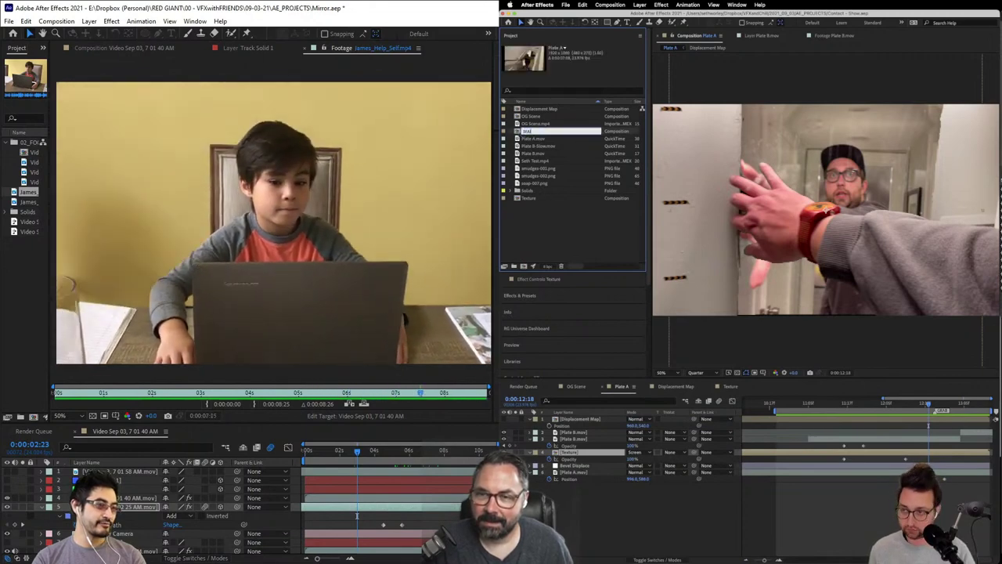
type("N COMP")
key("Return")
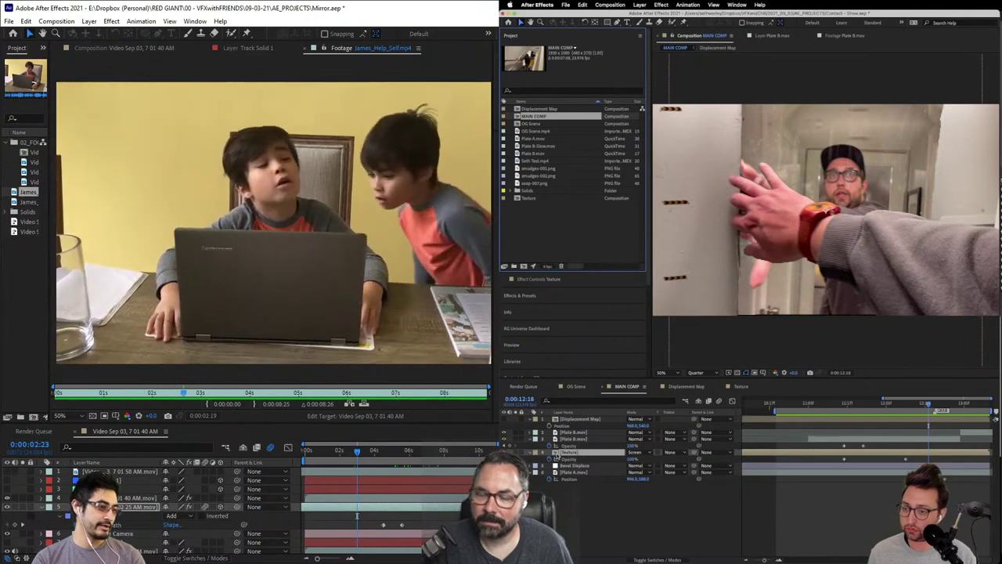
Step: Collapse the displayed properties of the Displacement Map and lower Plate B.mov layers in MAIN COMP, and select the Plate A.mov layer
left_click(530, 438)
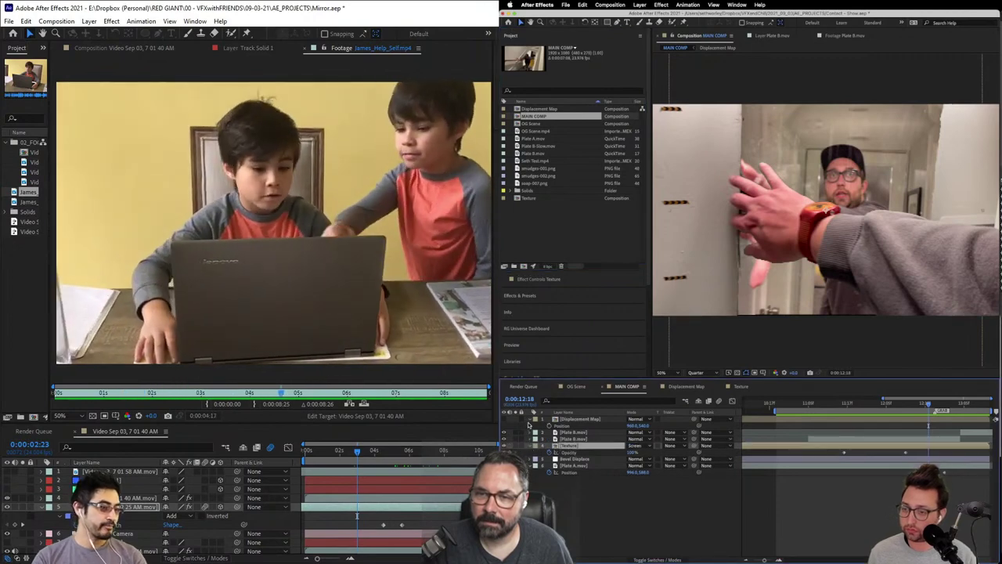
left_click(530, 419)
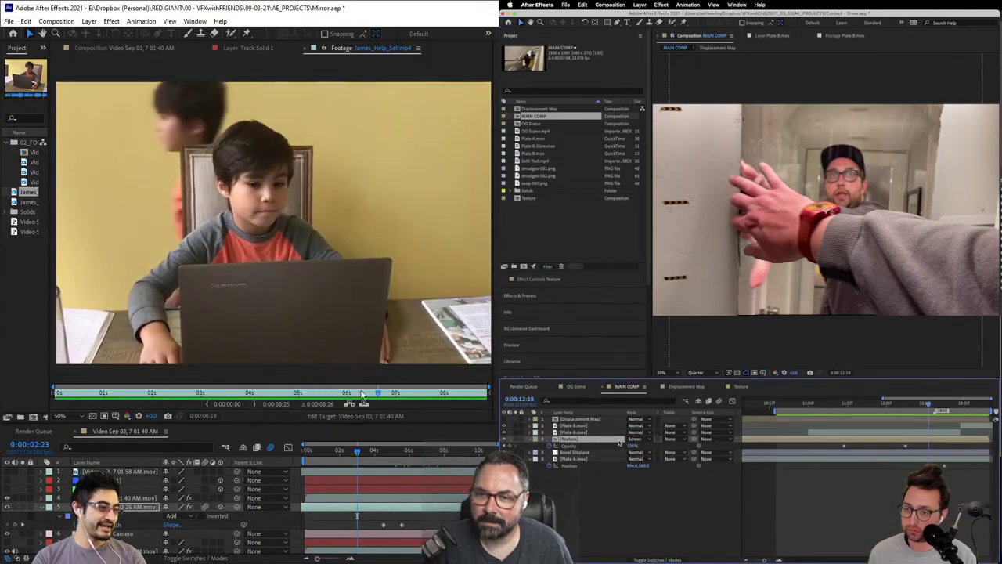
left_click_drag(361, 394, 213, 411)
left_click(571, 459)
Step: Open the James_Minecraft3.mp4 footage, enlarge it in the viewer and play it back
double_click(26, 202)
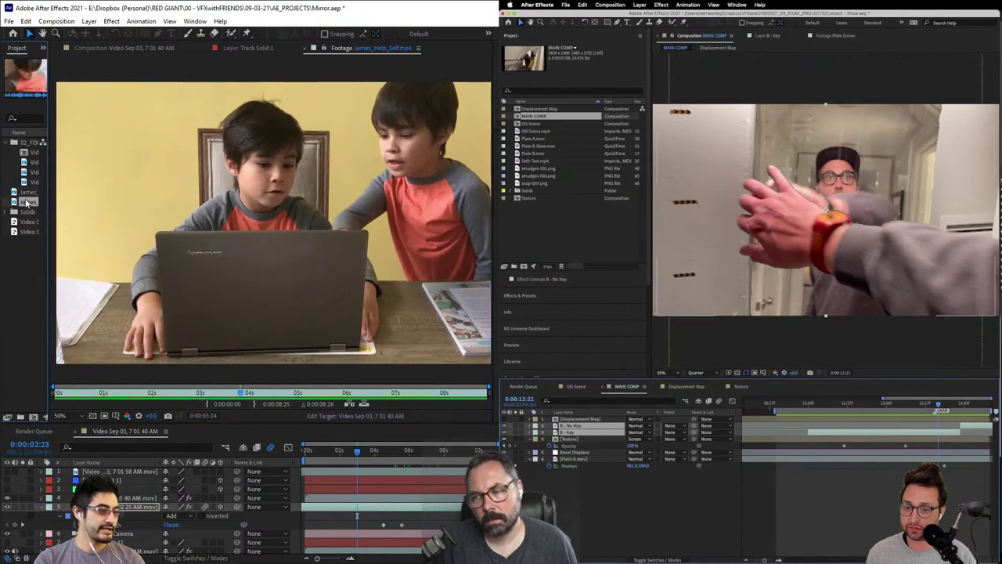
scroll(342, 225, "down", 1)
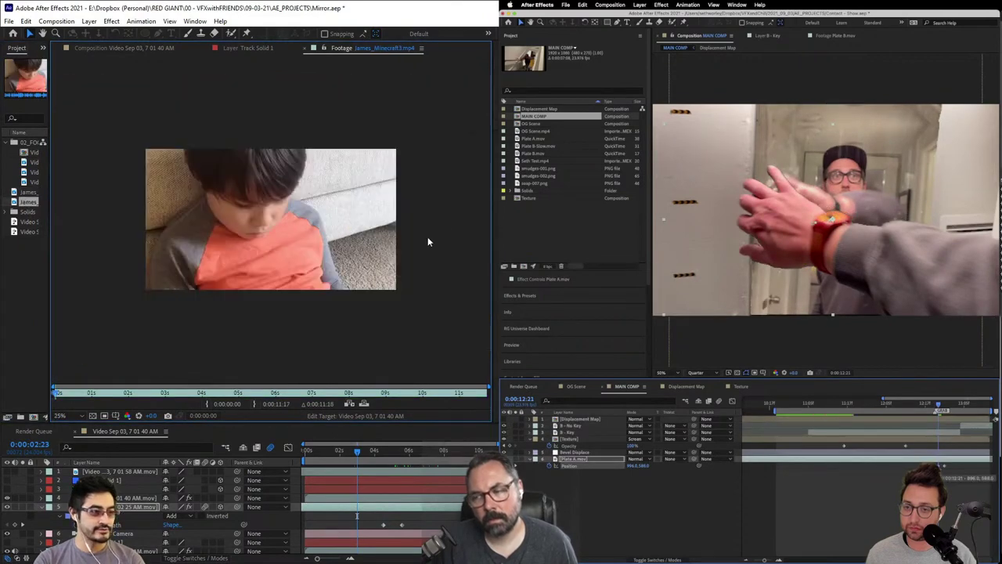
scroll(427, 242, "up", 2)
key("space")
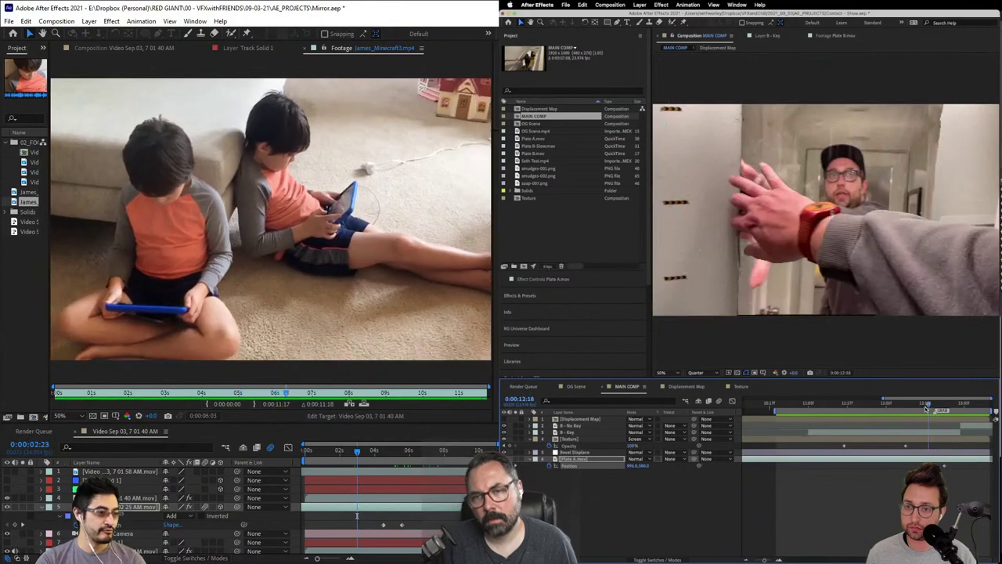
Step: Save the project with MAIN COMP at 0:00:12:22 and show the Plate A.mov layer's effect controls
mouse_move(926, 407)
left_mouse_down()
mouse_move(818, 406)
mouse_move(944, 408)
left_mouse_up()
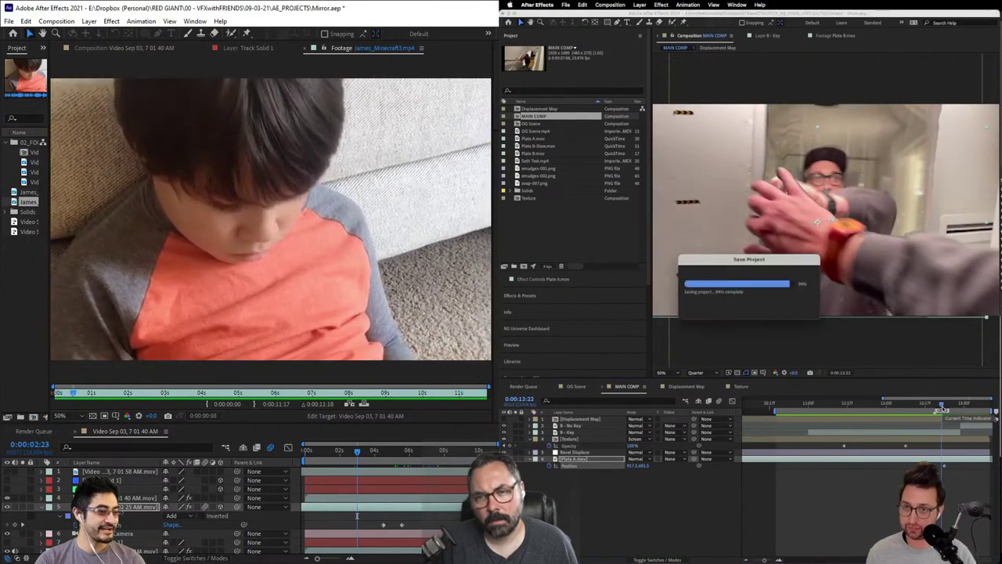
left_click_drag(186, 396, 380, 415)
left_click(547, 280)
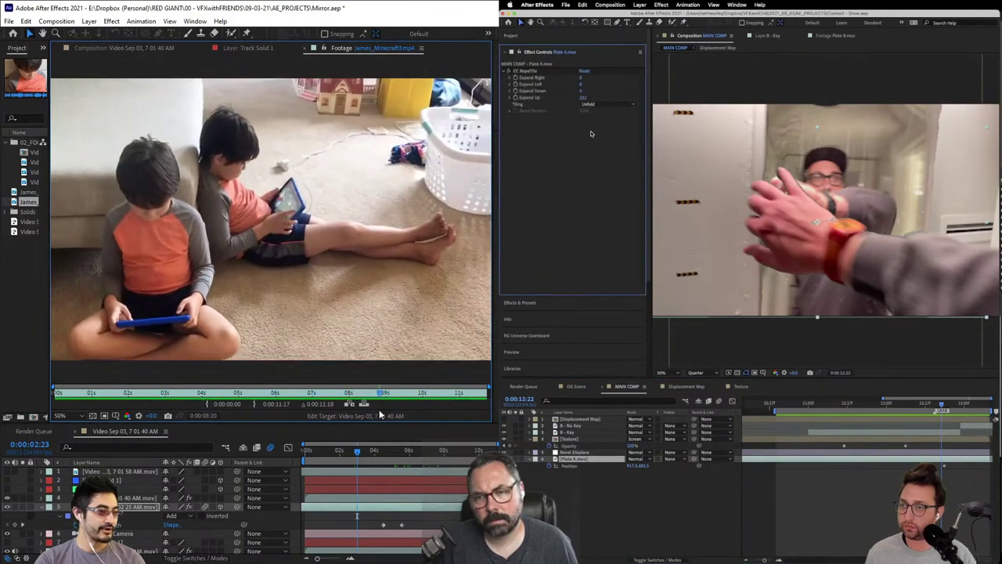
Step: Set the tiling mode of the CC RepeTile effect on the Plate A.mov layer to Slide
left_click(614, 104)
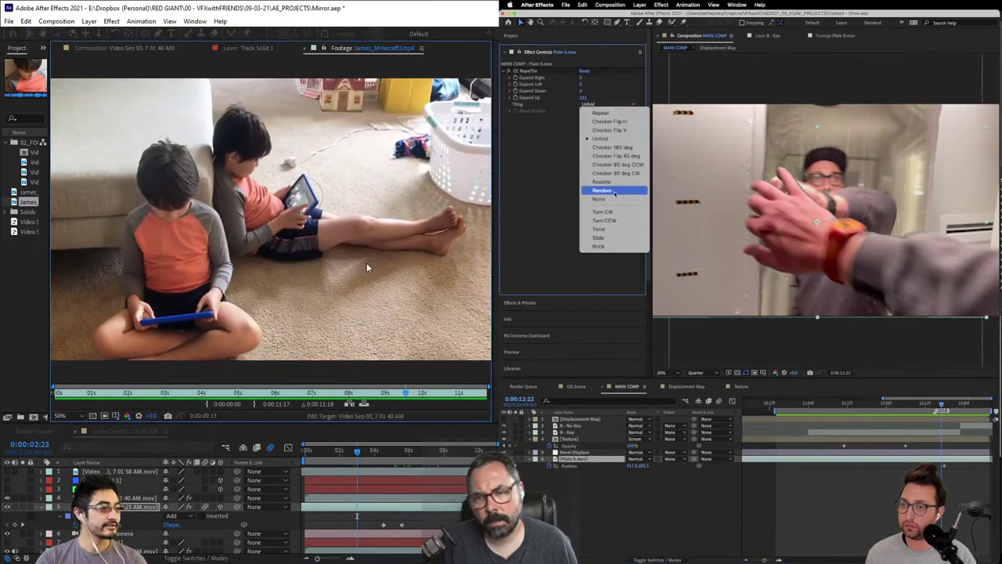
left_click(607, 238)
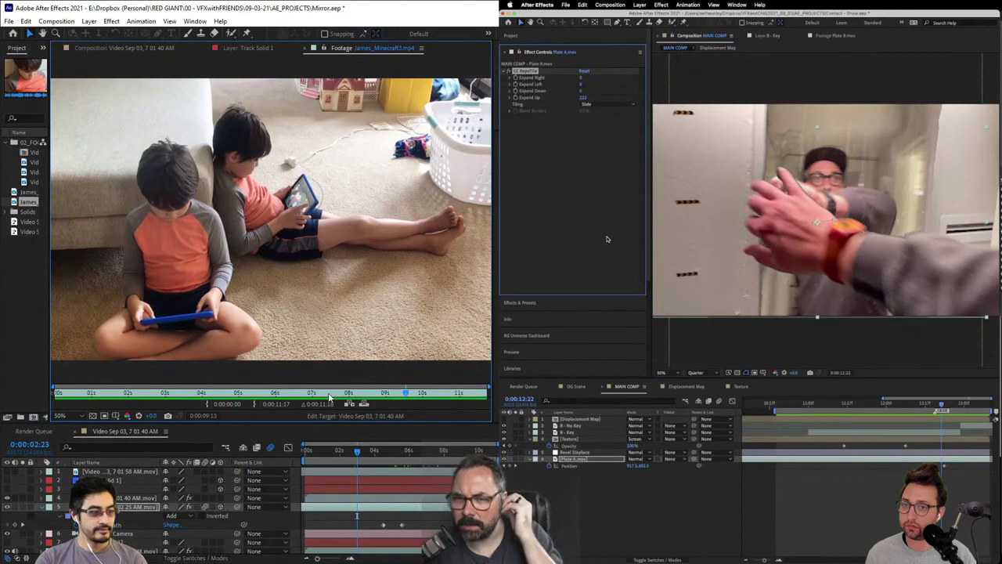
Step: Scrub the James_Minecraft3.mp4 footage back to about 0:00:05:11 to examine the overlap between the two boys
mouse_move(329, 398)
left_mouse_down()
mouse_move(147, 405)
mouse_move(321, 373)
mouse_move(490, 375)
mouse_move(472, 414)
mouse_move(399, 424)
mouse_move(246, 419)
mouse_move(298, 398)
mouse_move(382, 396)
mouse_move(324, 415)
left_mouse_up()
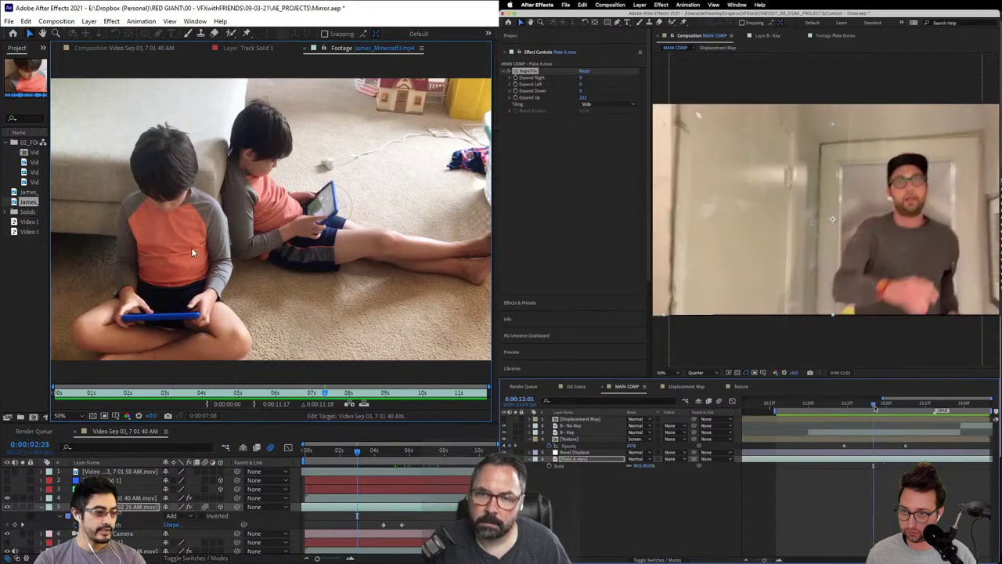
left_click_drag(325, 402, 258, 414)
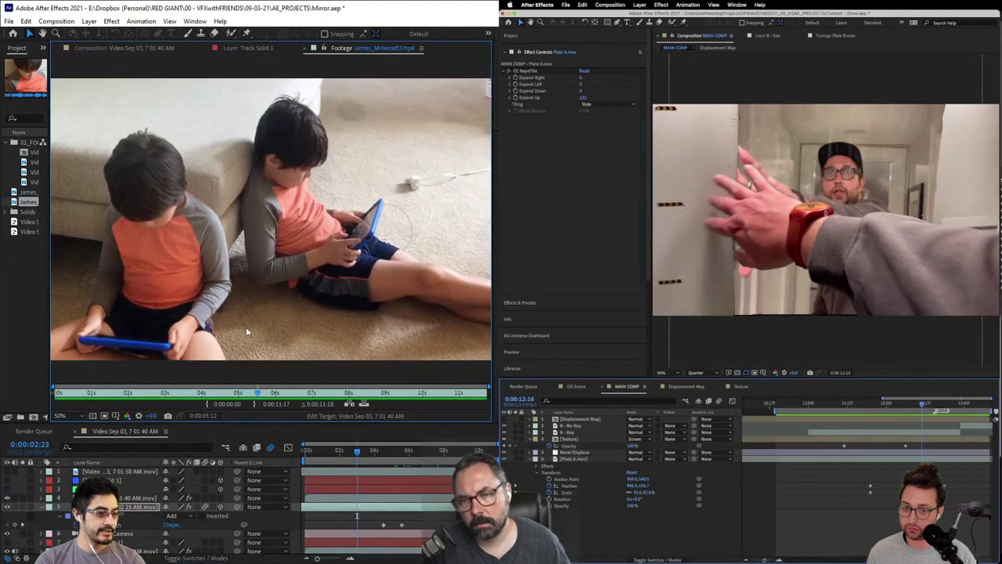
mouse_move(263, 397)
left_mouse_down()
mouse_move(219, 400)
mouse_move(256, 399)
left_mouse_up()
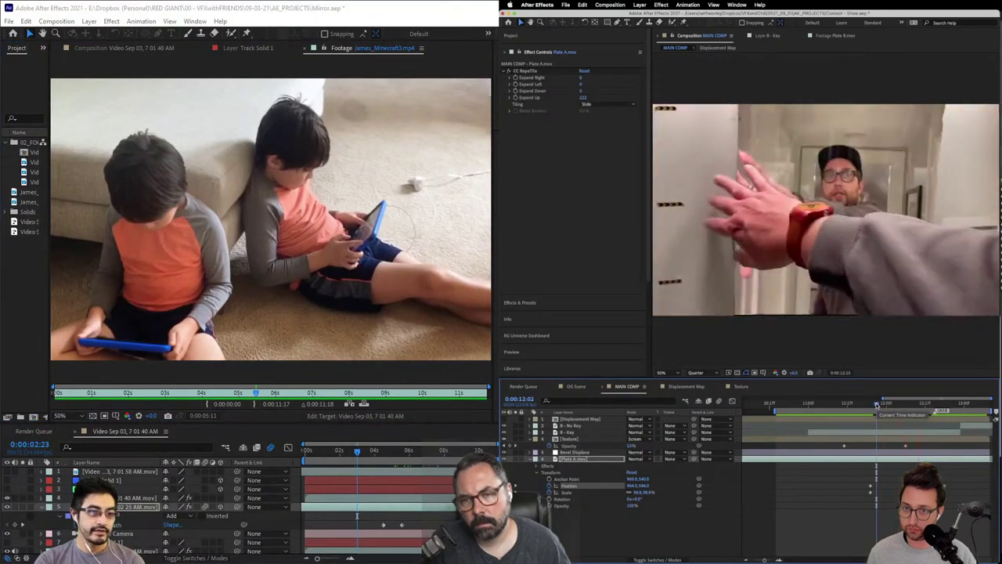
Step: Adjust the Plate A.mov layer's Scale around 0:00:12:16 in MAIN COMP to match the cabinet door
left_click_drag(898, 405, 932, 409)
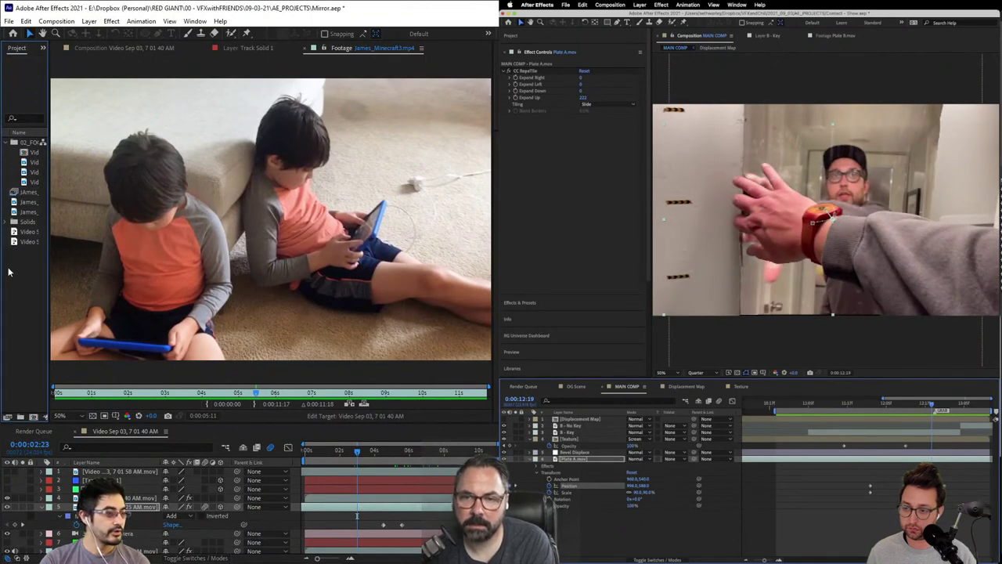
left_click_drag(930, 409, 922, 408)
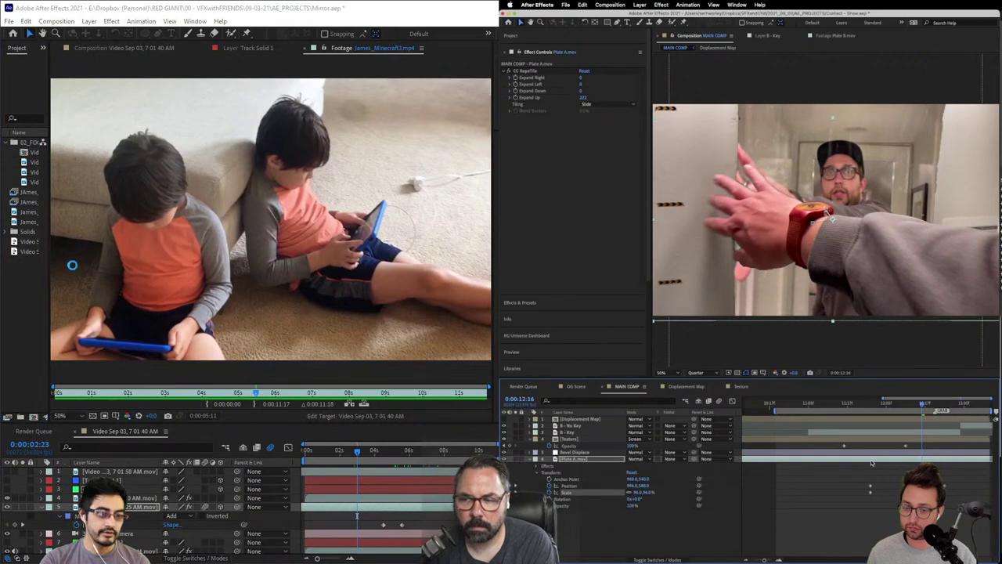
key("Page_Down")
key("Page_Up")
key("Page_Up")
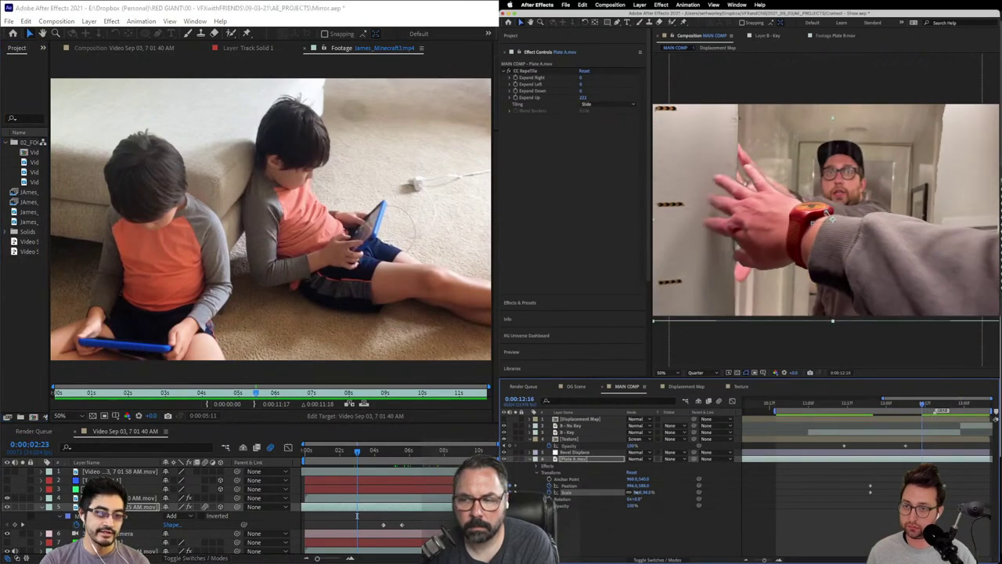
left_click_drag(636, 491, 631, 492)
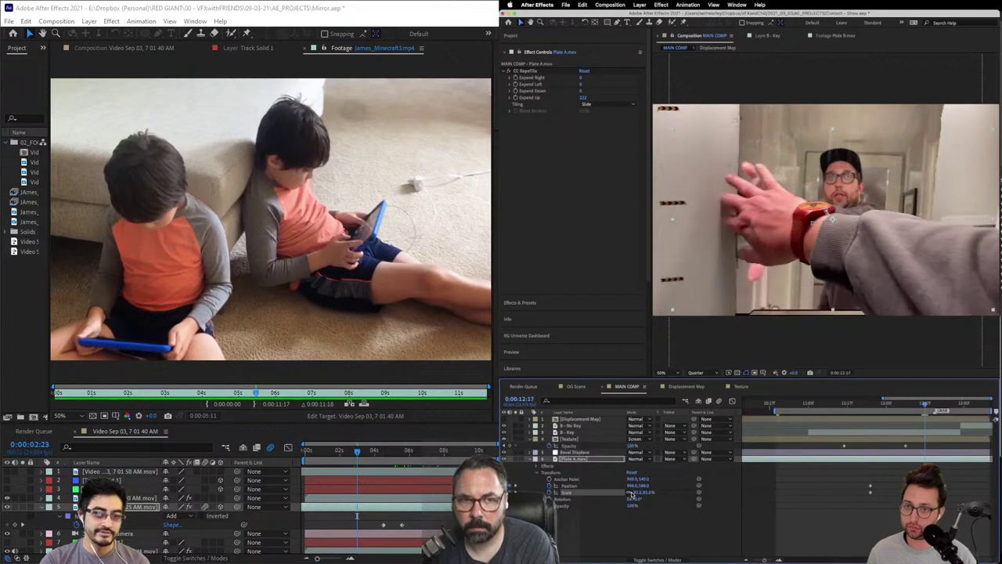
Step: Step through MAIN COMP frame by frame around 0:00:12:18 to check the reflection against the door, and return to 0:00:12:00
key("Page_Down")
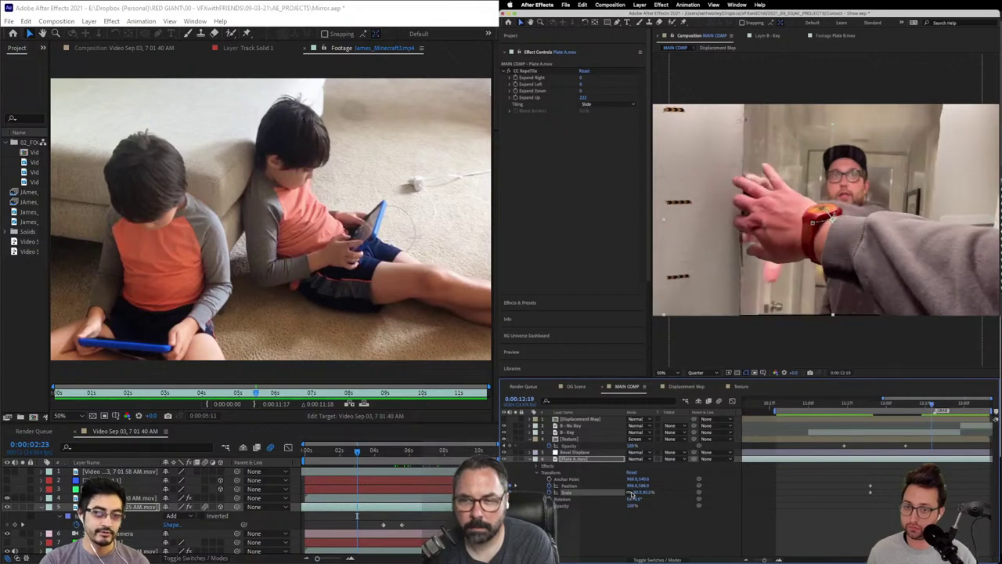
key("Page_Up")
key("Page_Up")
key("Page_Up")
key("Page_Down")
key("Page_Down")
key("Page_Down")
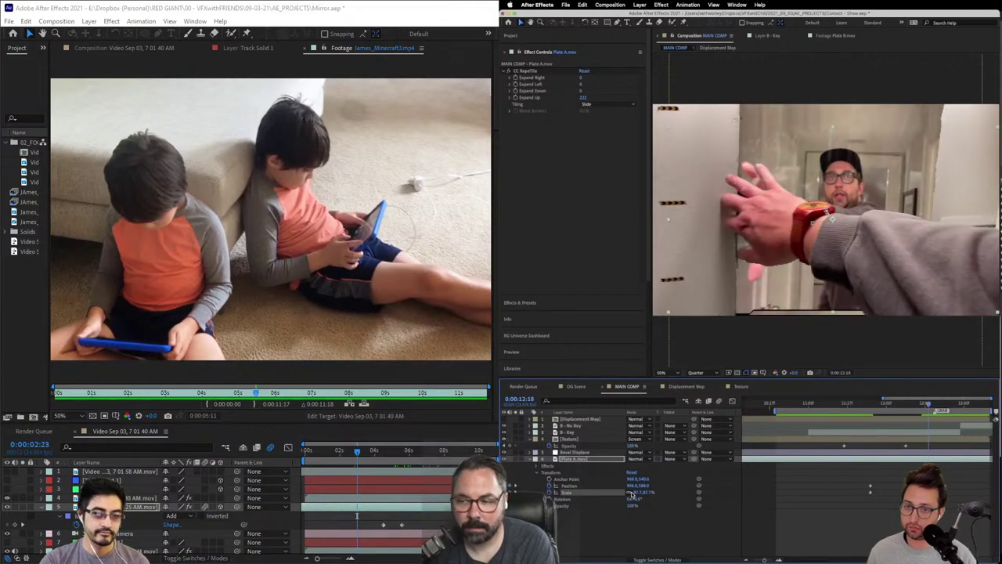
left_click(871, 403)
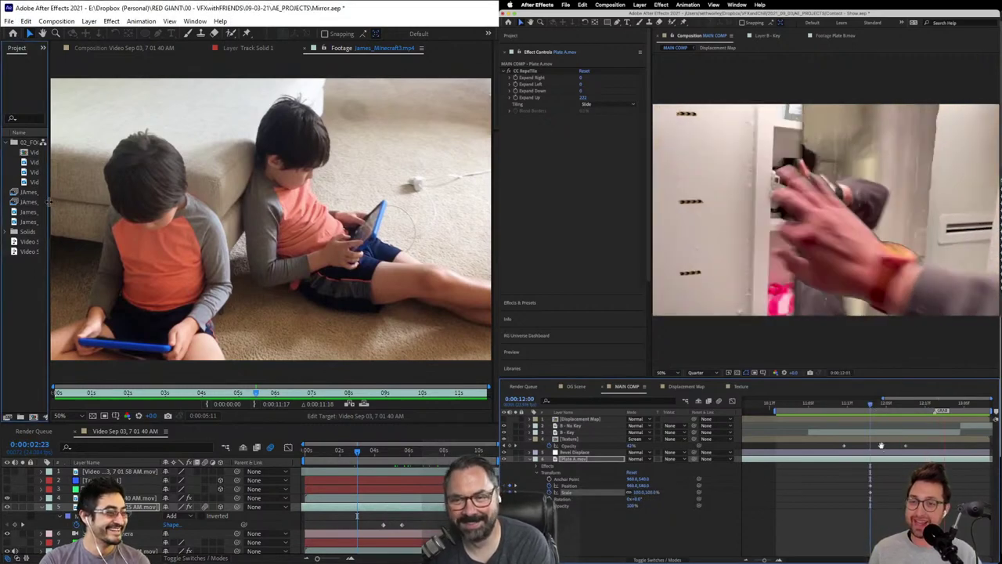
Step: Open the first JAmes_[000-425].png sequence from the project items in the viewer and scrub it to 0:00:13:11
left_click_drag(47, 196, 144, 202)
left_click(48, 194)
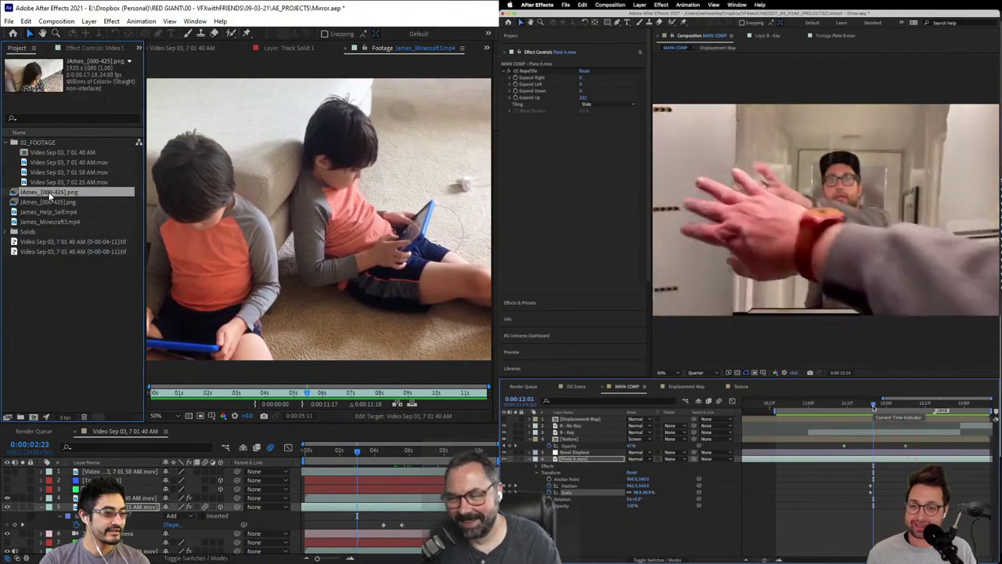
double_click(49, 193)
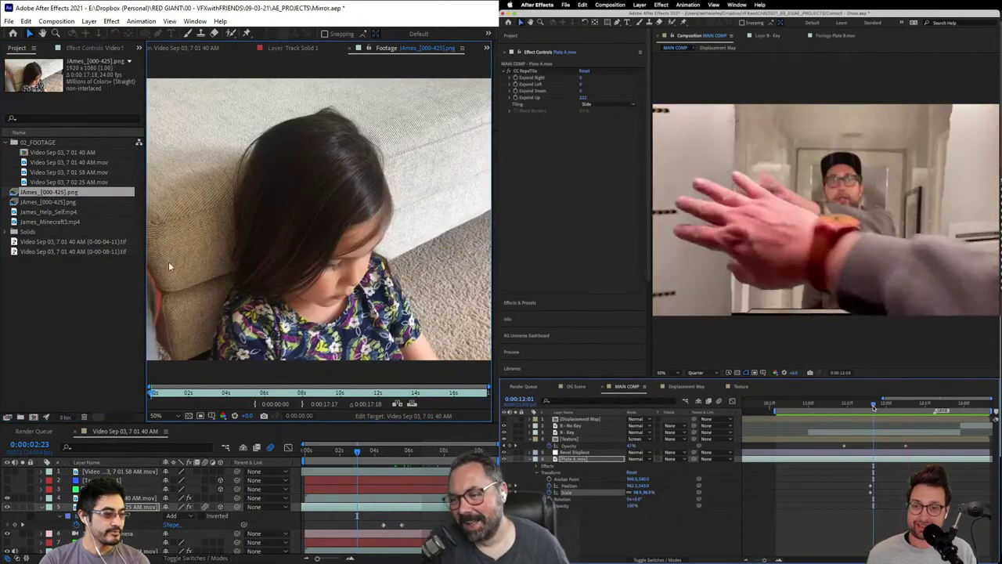
left_click_drag(147, 253, 80, 313)
left_click_drag(94, 391, 81, 389)
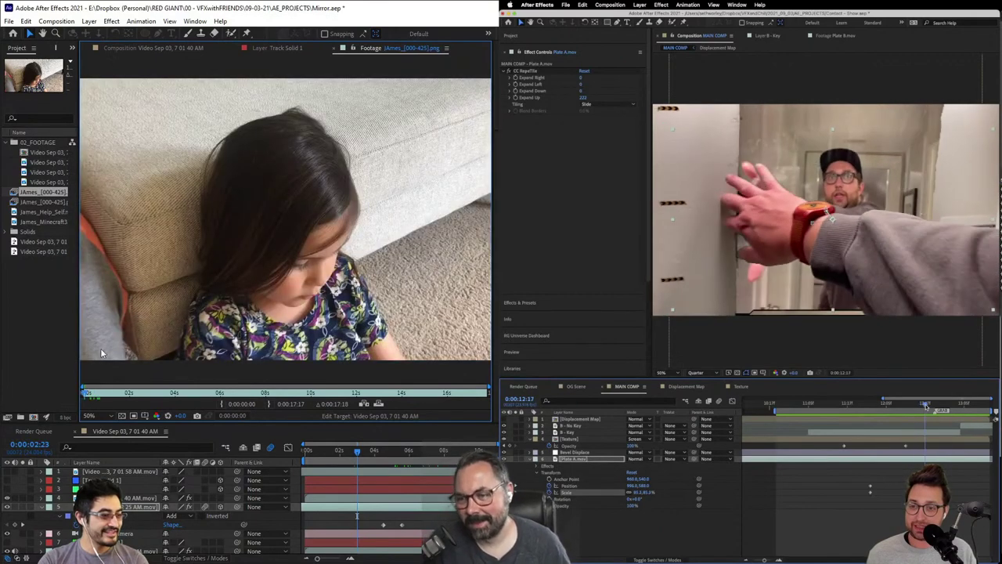
left_click_drag(88, 395, 88, 447)
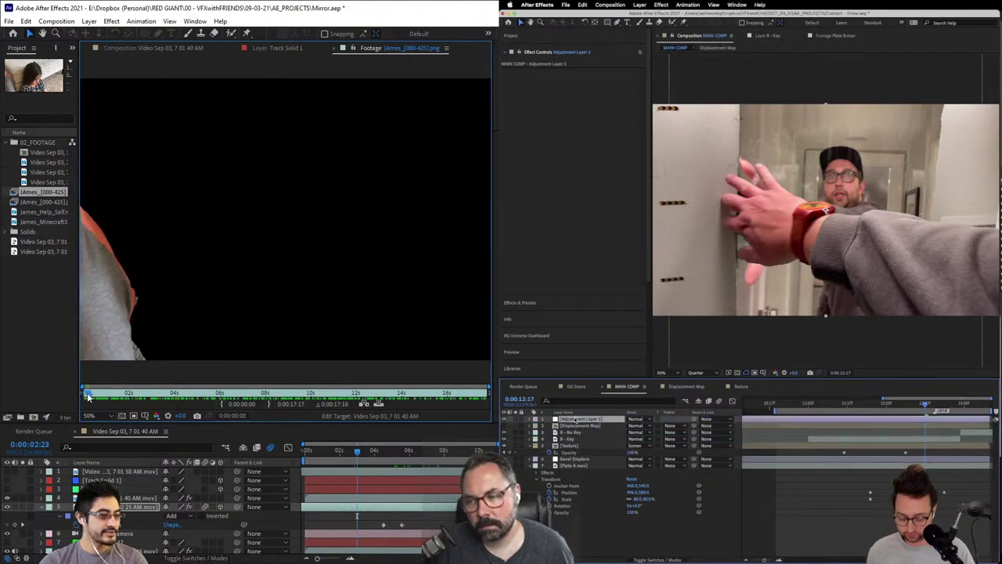
left_click_drag(88, 393, 51, 399)
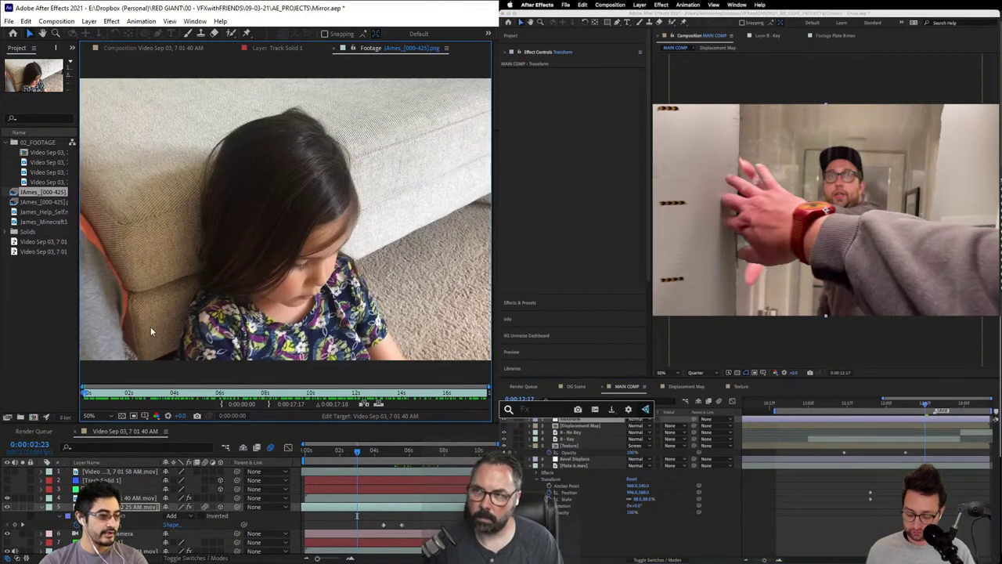
left_click_drag(84, 399, 391, 415)
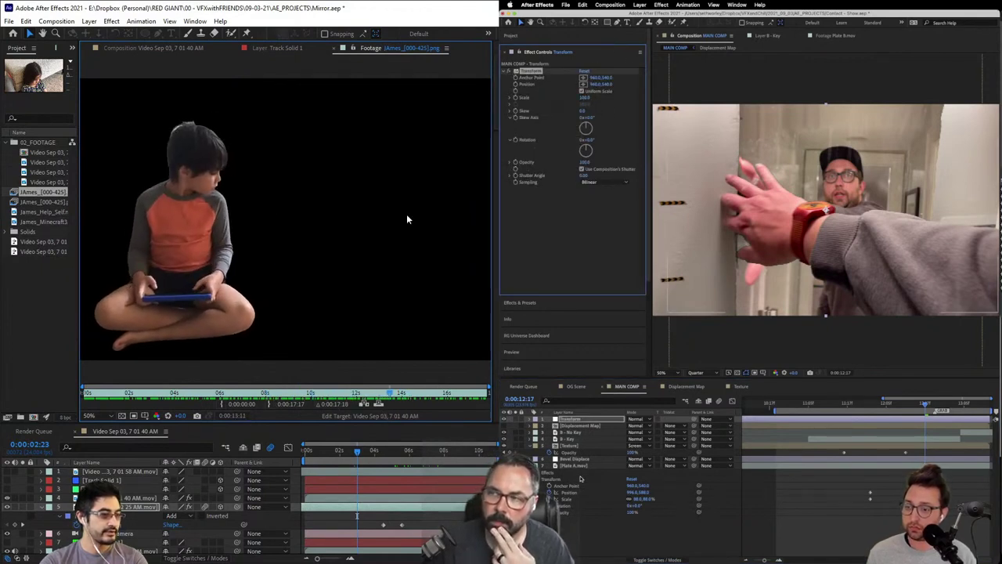
Step: Raise the Transform layer's effect scale to 123 in MAIN COMP, and create a composition from the James_Minecraft3.mp4 footage in the mirror project
left_click(568, 466)
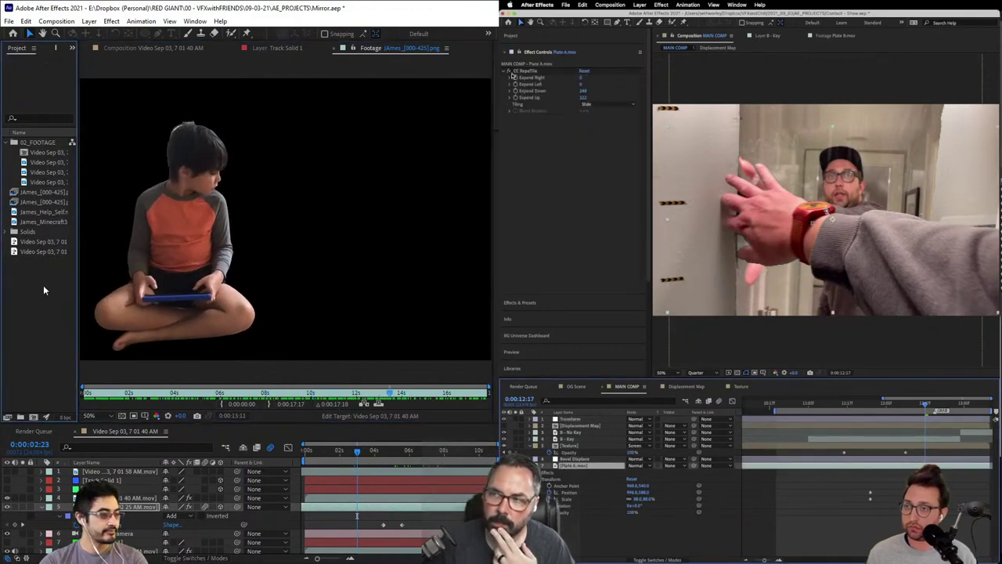
left_click(576, 421)
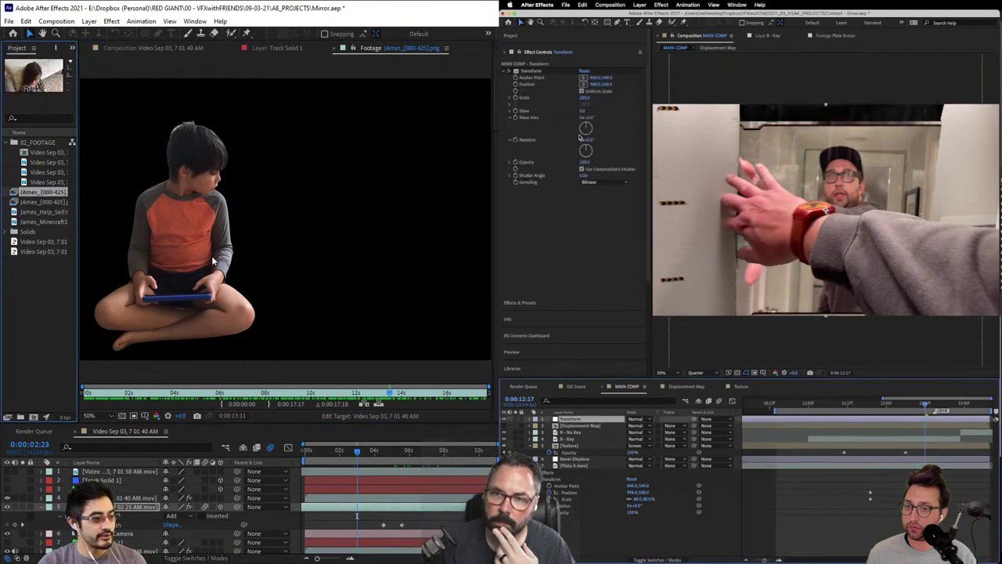
left_click(35, 224)
left_click_drag(583, 97, 588, 100)
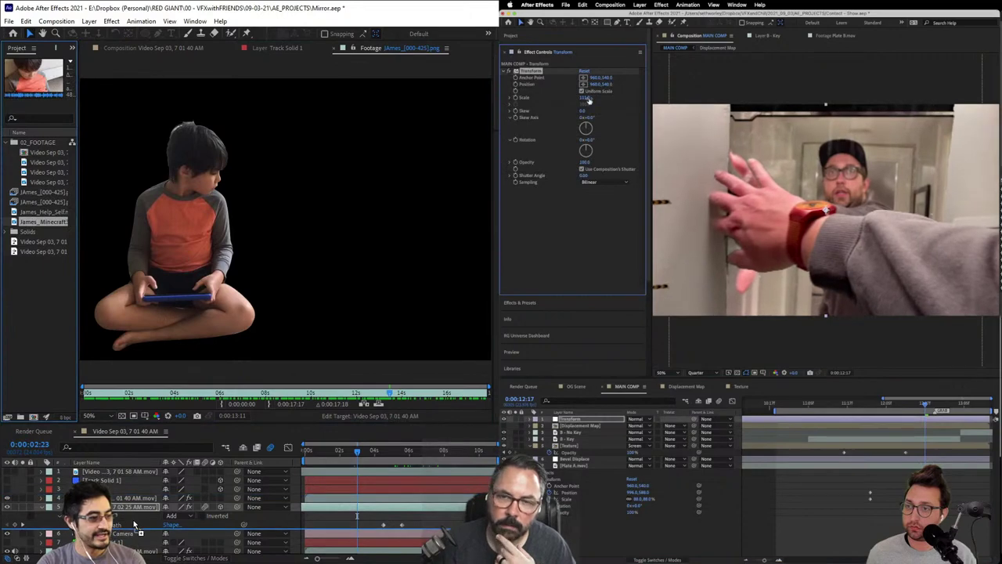
left_click_drag(47, 220, 33, 417)
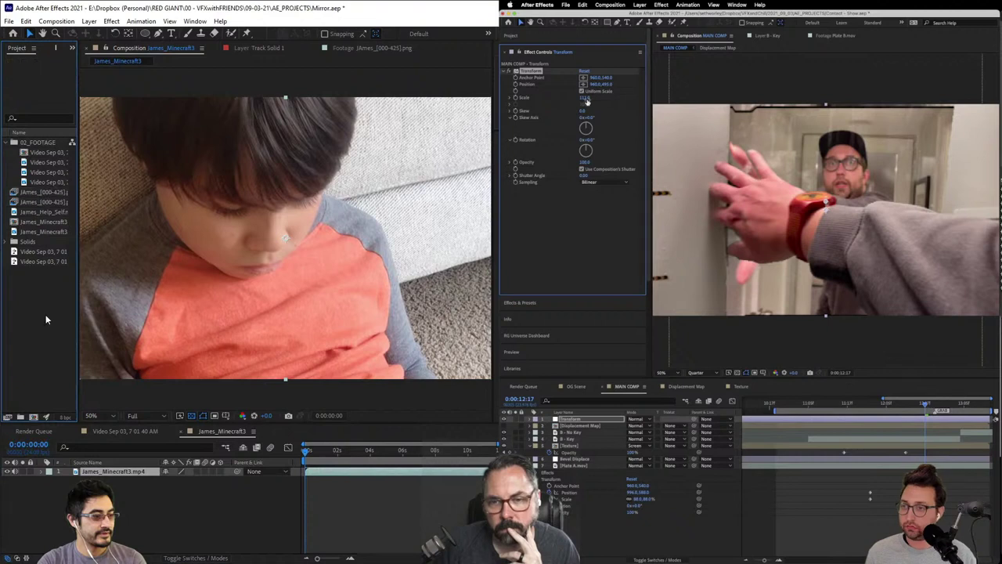
left_click_drag(584, 97, 590, 98)
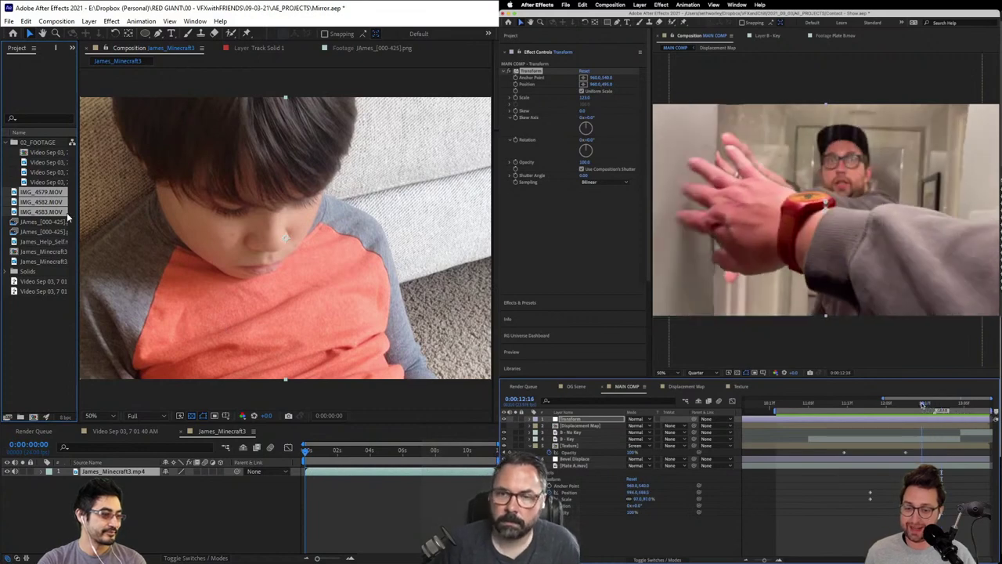
Step: Open the IMG_4579.MOV, IMG_4582.MOV and IMG_4583.MOV footage in turn, scrubbing IMG_4579.MOV and IMG_4582.MOV to review the source takes
double_click(42, 194)
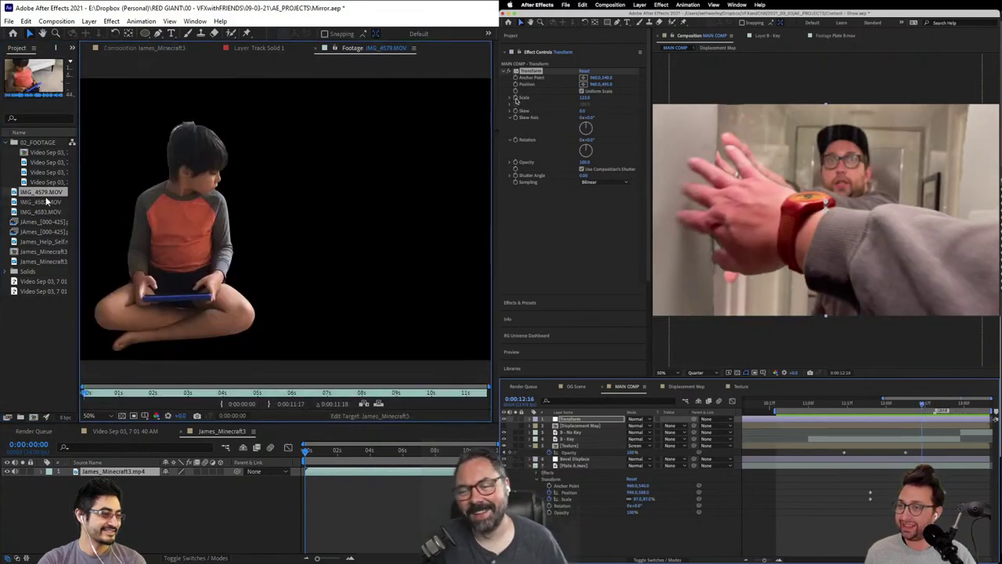
left_click_drag(114, 389, 255, 387)
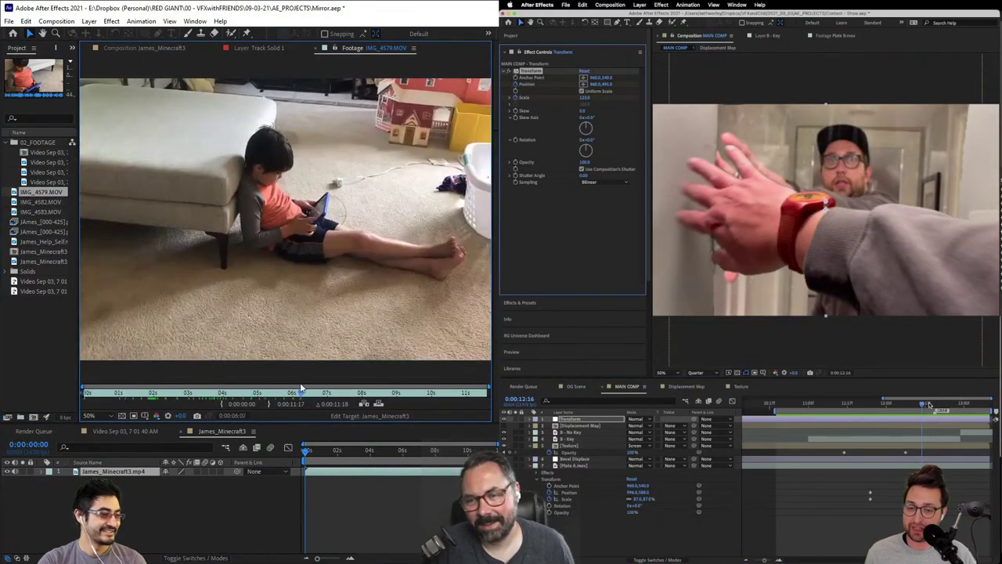
double_click(39, 203)
left_click_drag(88, 393, 356, 472)
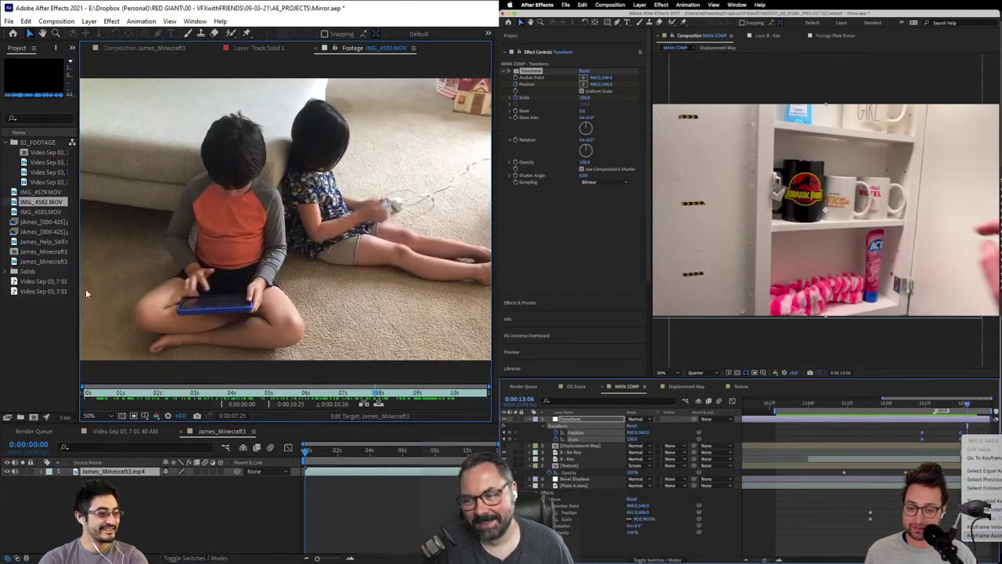
double_click(39, 212)
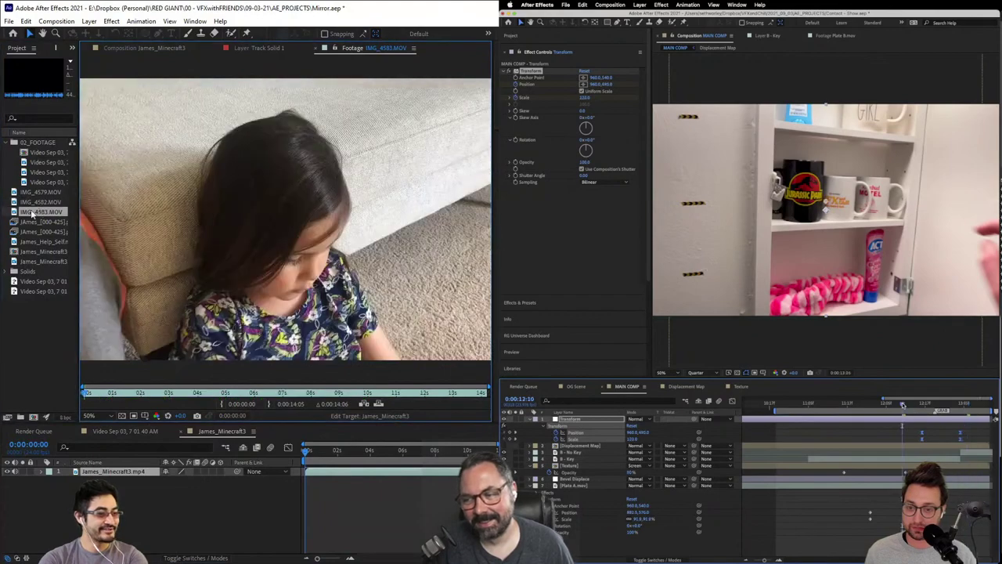
double_click(39, 191)
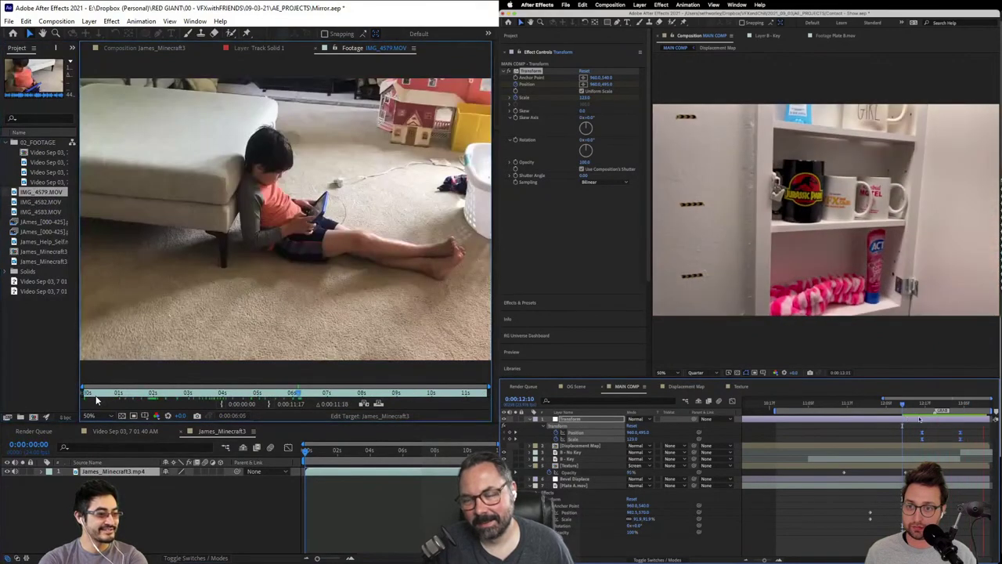
left_click_drag(101, 393, 332, 414)
Step: Add the second JAmes_[000-425].png sequence above James_Minecraft3.mp4 in the James_Minecraft3 composition and scrub to 0:00:10:10
left_click(35, 232)
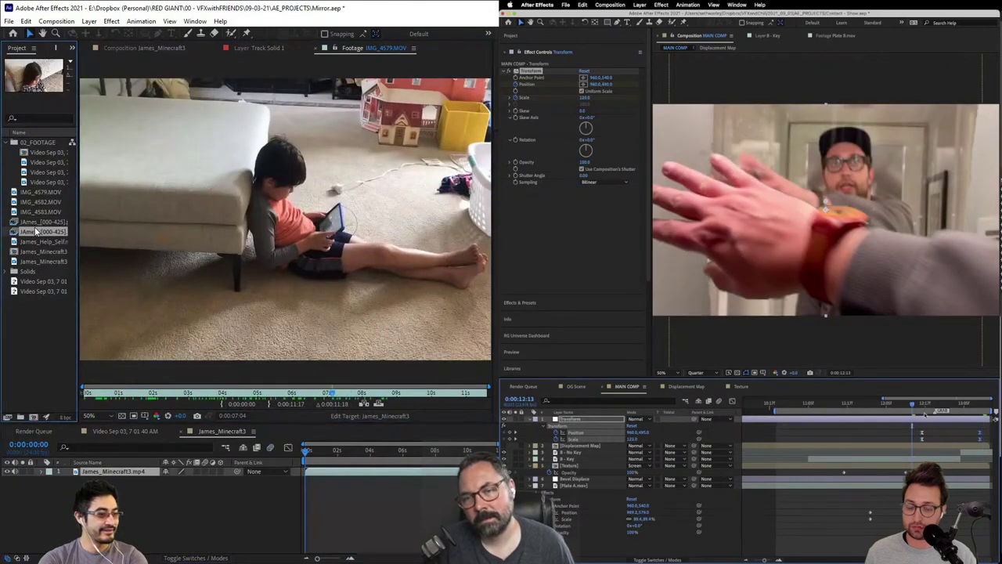
left_click(41, 223)
left_click_drag(40, 233, 133, 479)
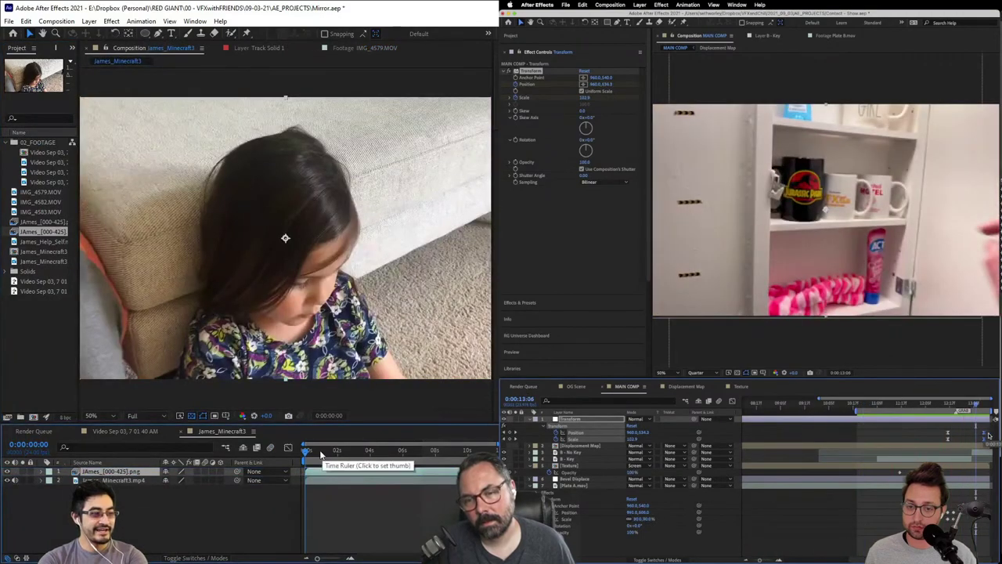
left_click_drag(317, 452, 475, 450)
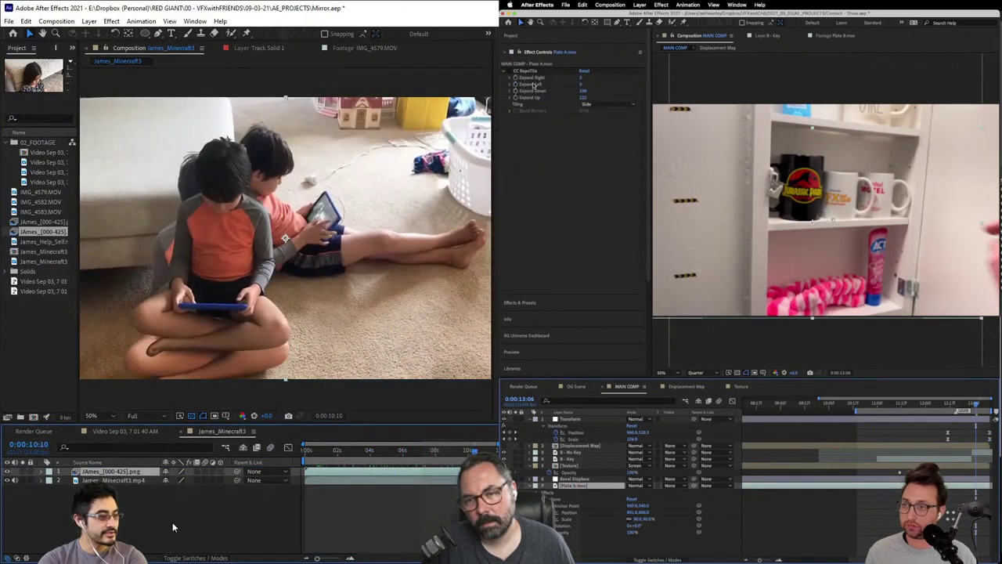
Step: Replace the James_Minecraft3.mp4 layer with IMG_4579.MOV beneath the PNG sequence, and play the composition from the start
left_click(142, 481)
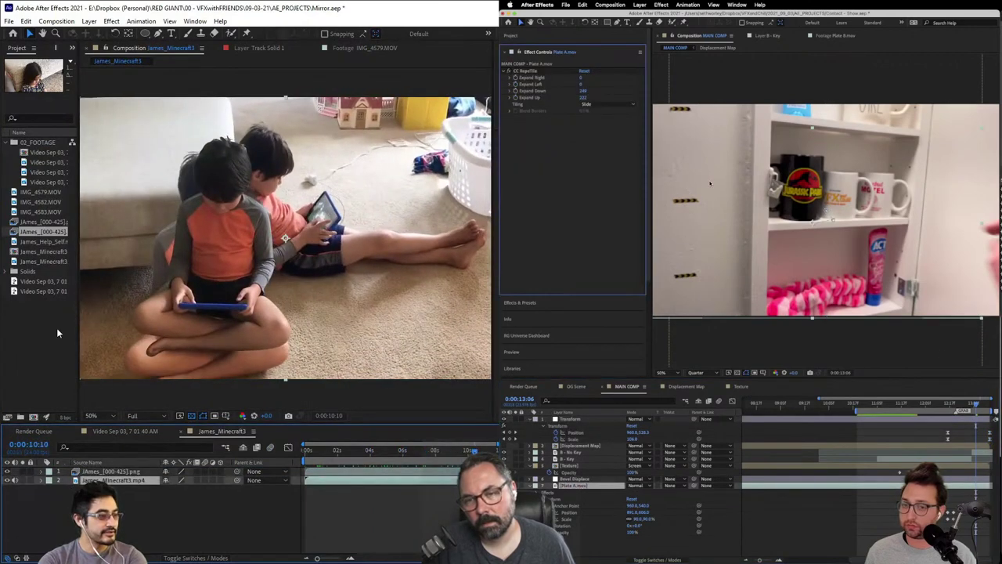
left_click(40, 191)
left_click_drag(45, 199, 124, 487)
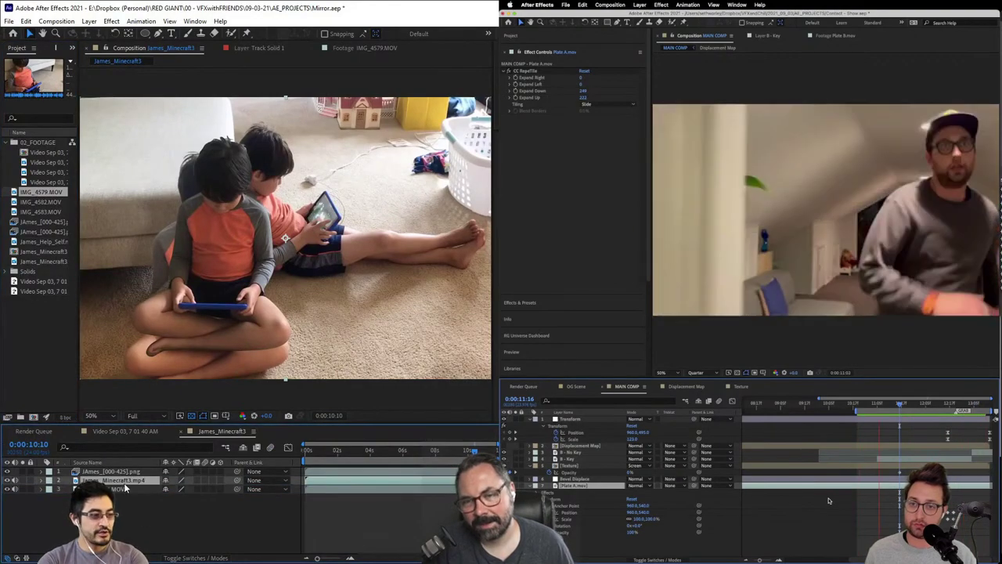
key("Delete")
left_click_drag(467, 451, 294, 462)
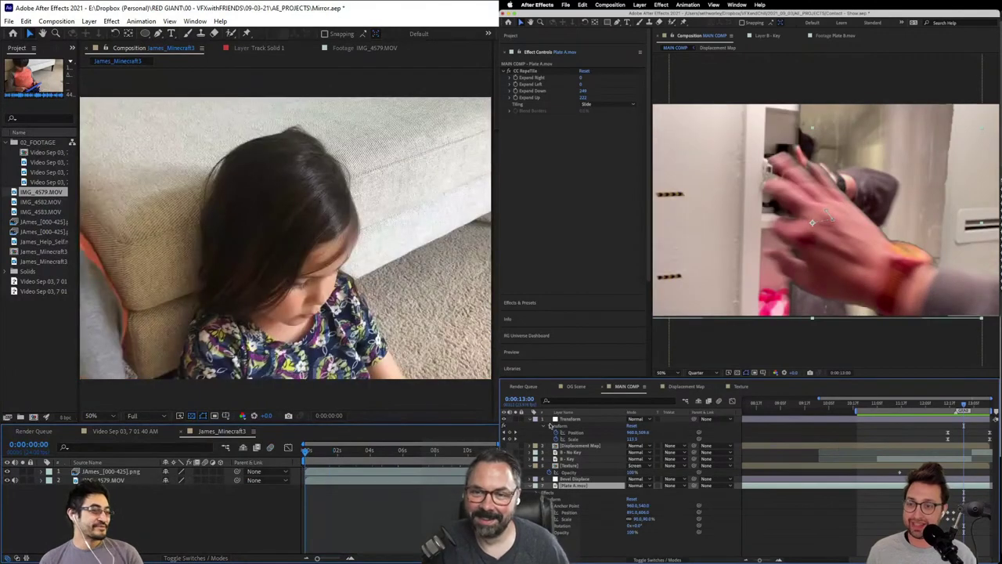
key("space")
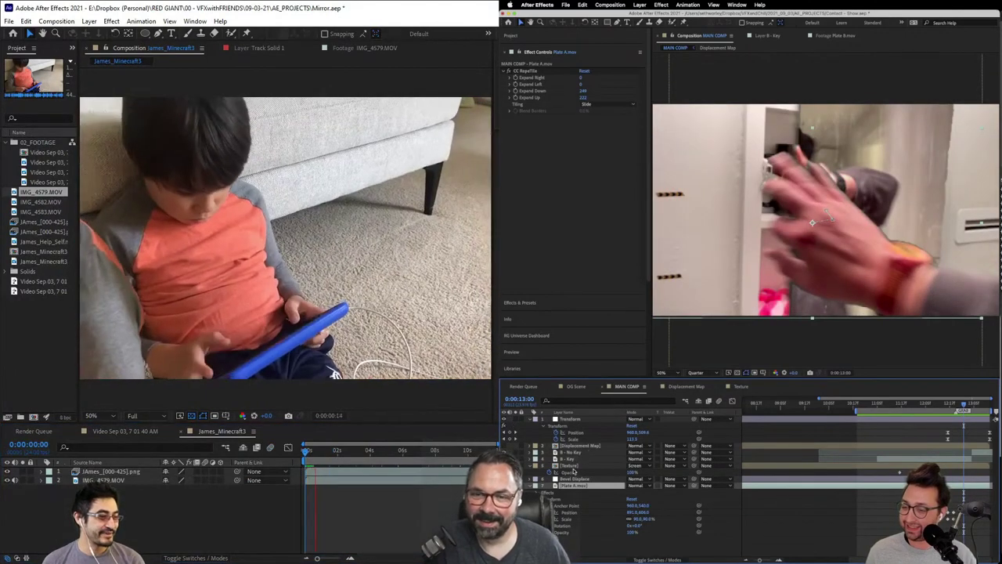
Step: Duplicate the Displacement Map layer in MAIN COMP and try moving the copy further down the layer stack, near B - Key
left_click(587, 464)
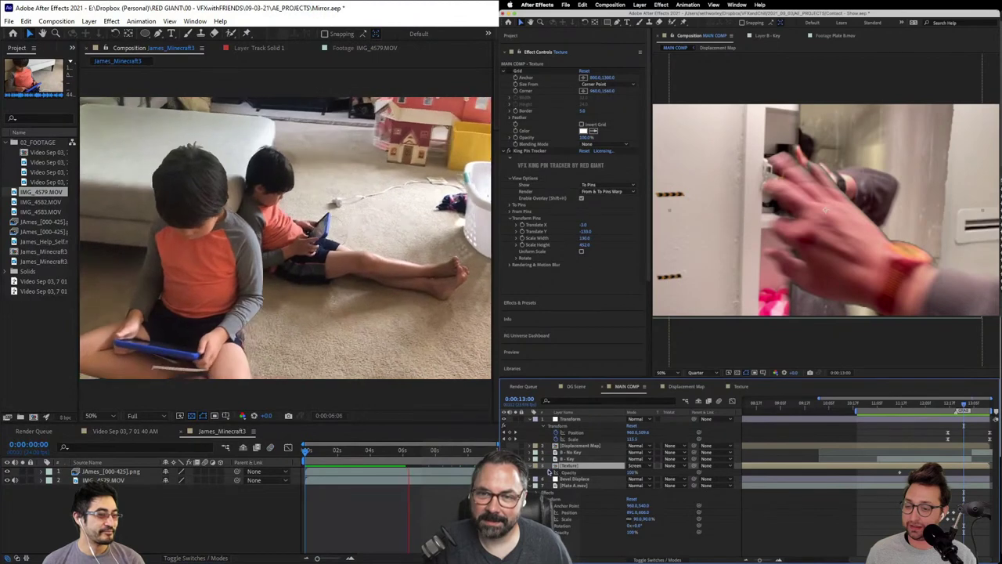
left_click(555, 446)
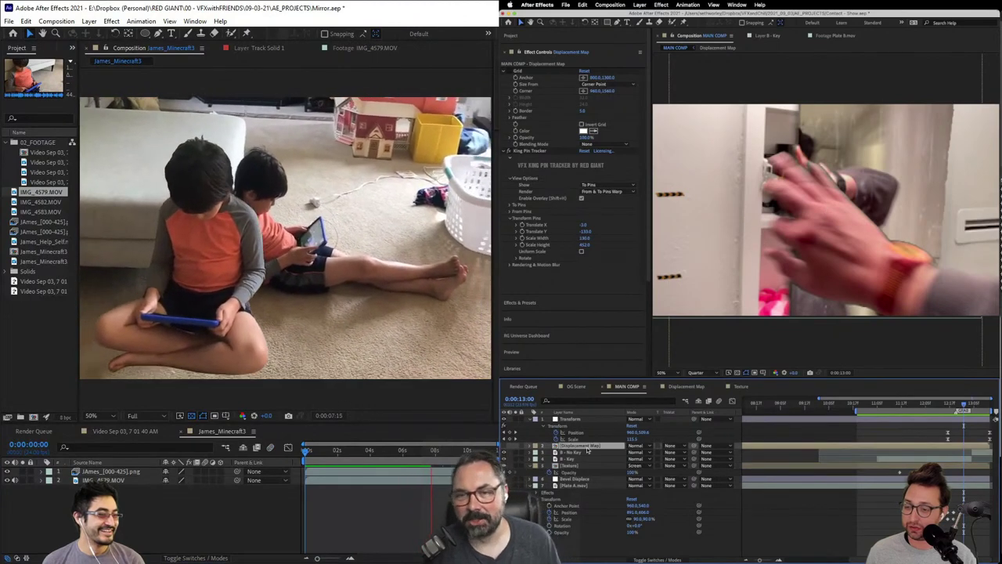
key("super+d")
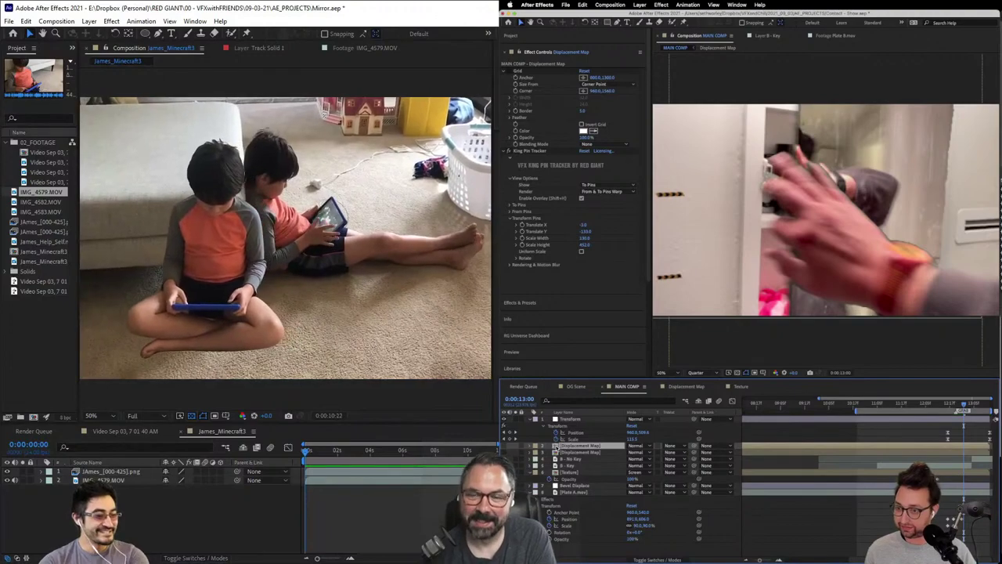
left_click_drag(556, 446, 572, 469)
Step: At 0:00:07:10, scale the JAmes_[000-425].png layer to 85% and move the cut-out boy down beside the seated boy
left_click(333, 480)
left_click_drag(323, 452, 427, 449)
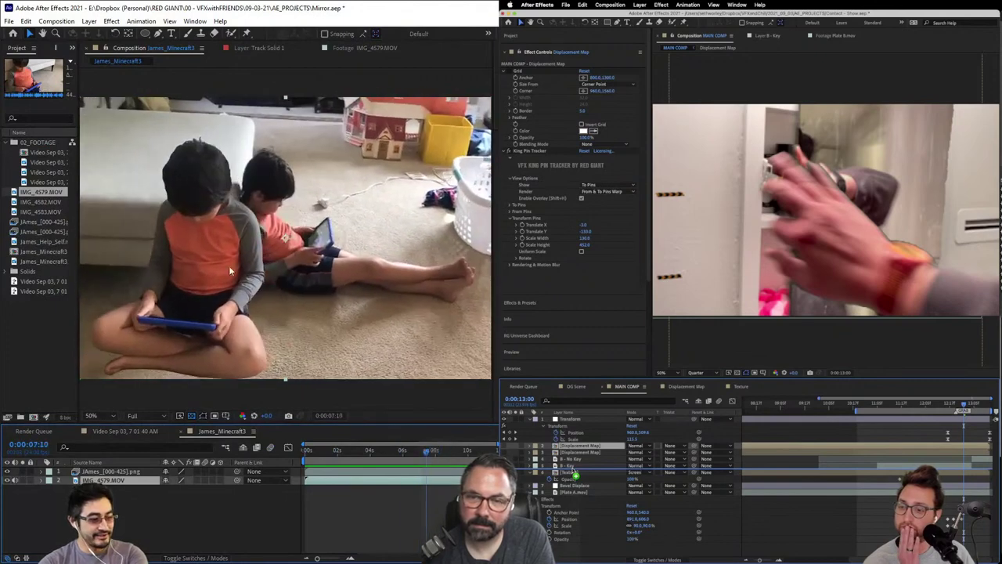
left_click(125, 472)
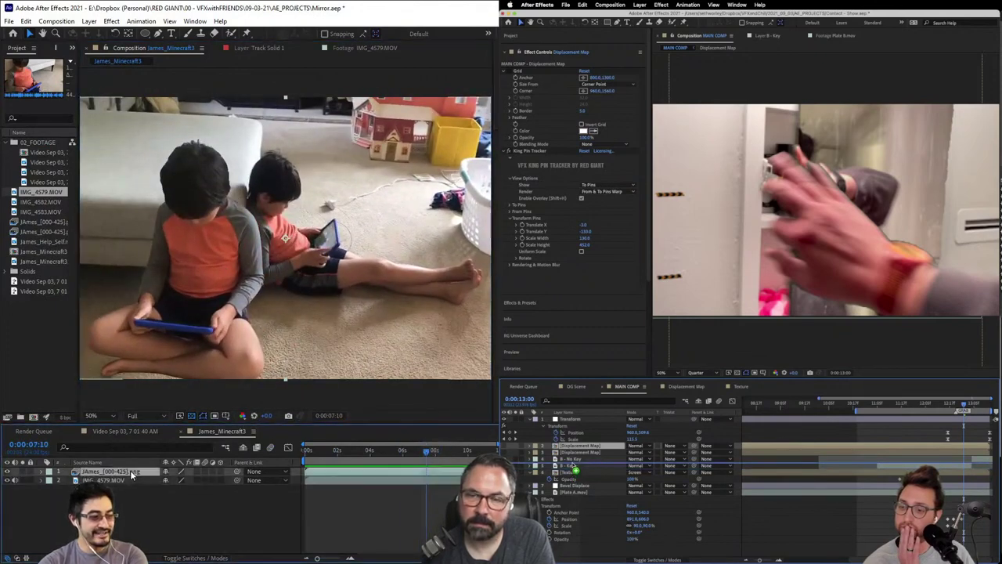
key("s")
left_click_drag(186, 481, 172, 479)
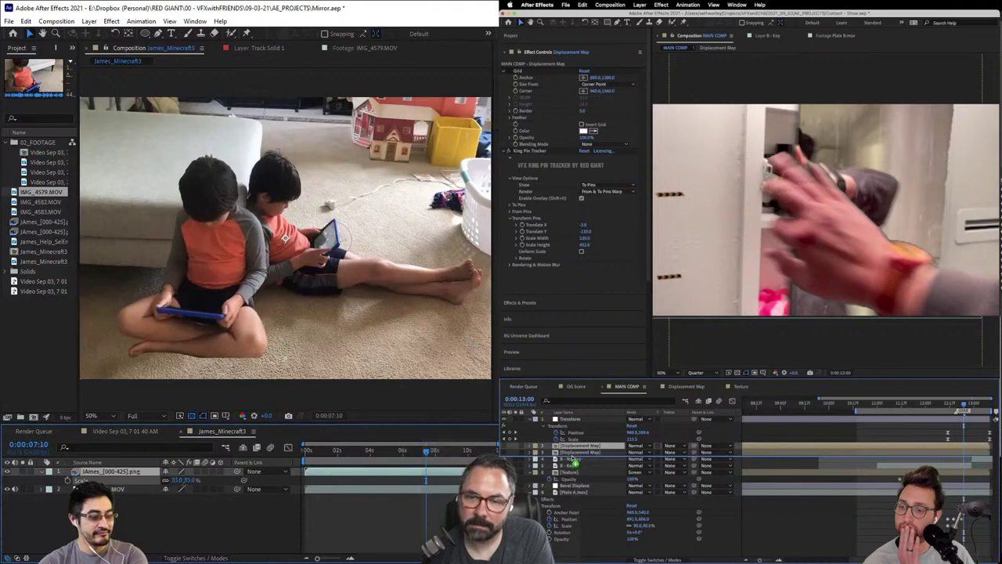
left_click_drag(241, 325, 219, 336)
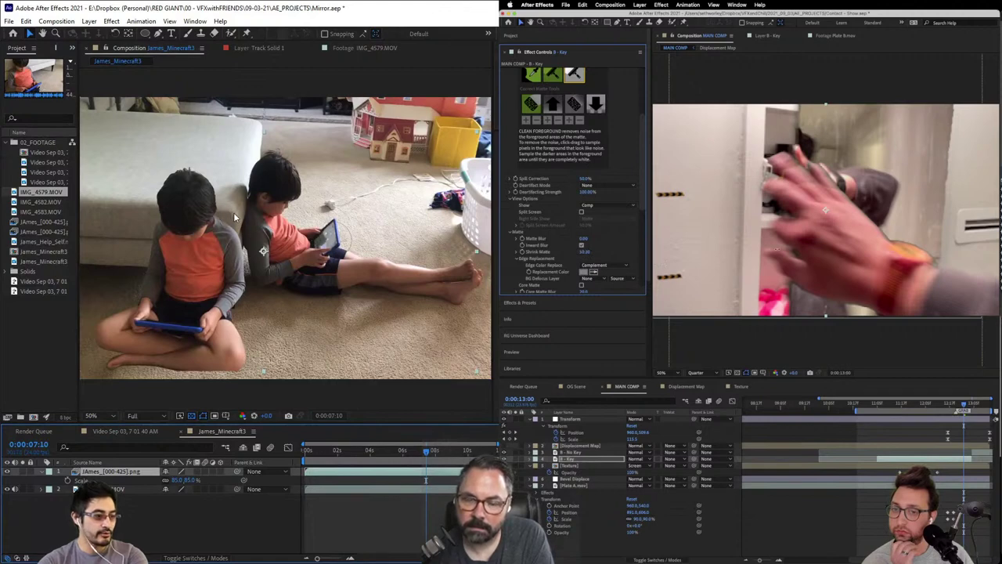
Step: Review the clone shot at 0:00:05:11 and 0:00:03:07, and reposition the JAmes_[000-425].png layer beside the couch at 0:00:11:13
left_click_drag(417, 457, 394, 456)
left_click_drag(194, 311, 169, 284)
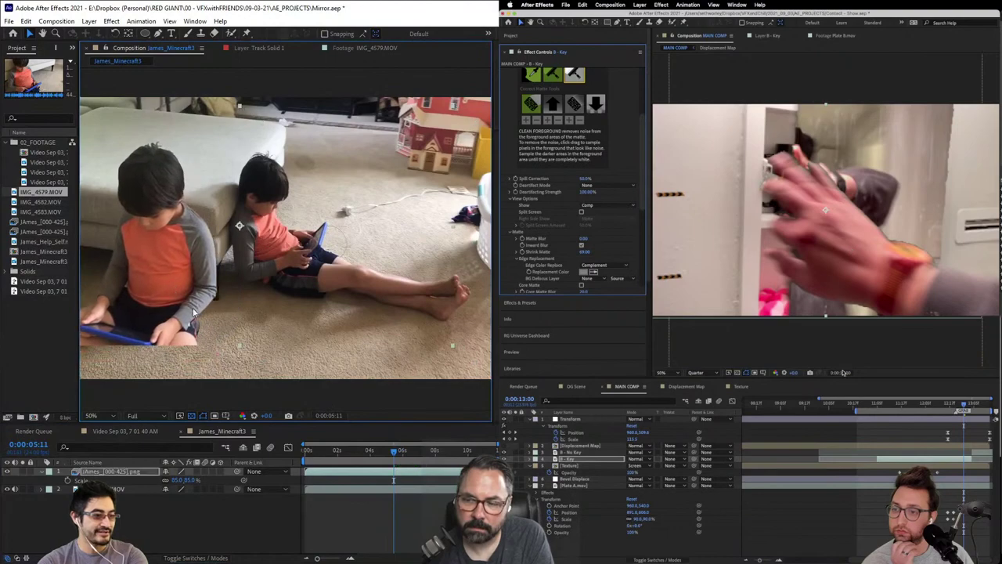
left_click(359, 451)
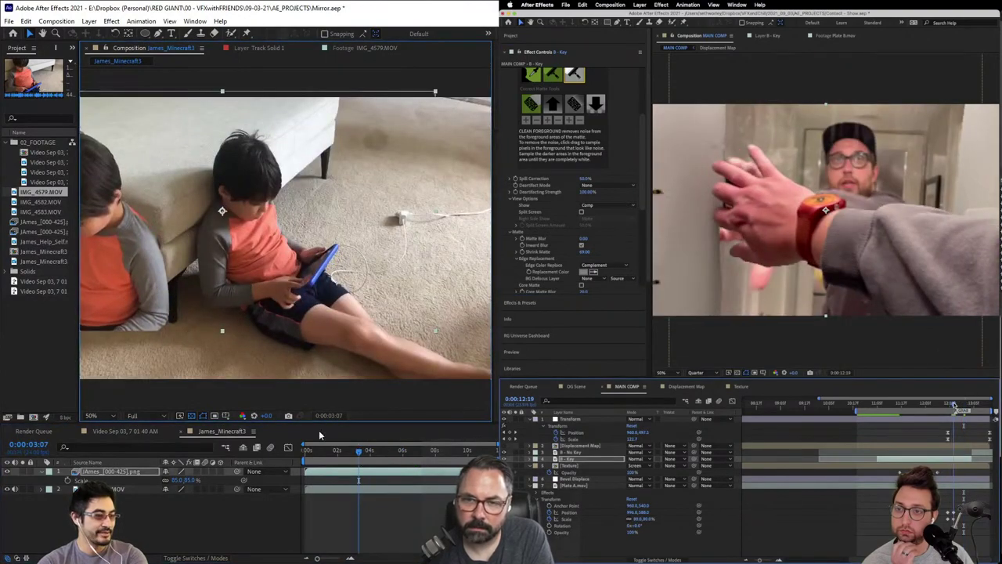
key("space")
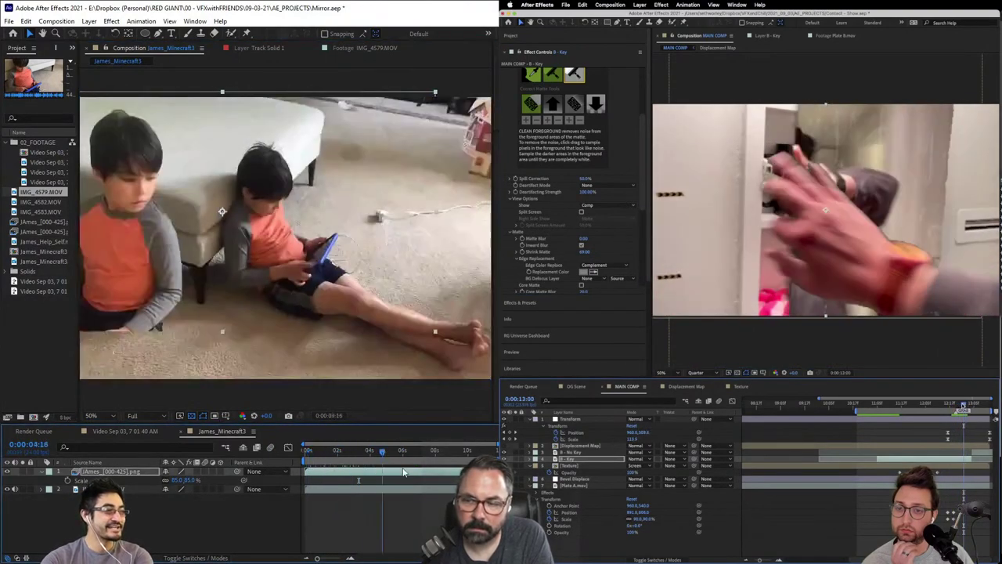
left_click_drag(404, 472, 492, 472)
left_click_drag(163, 187, 205, 234)
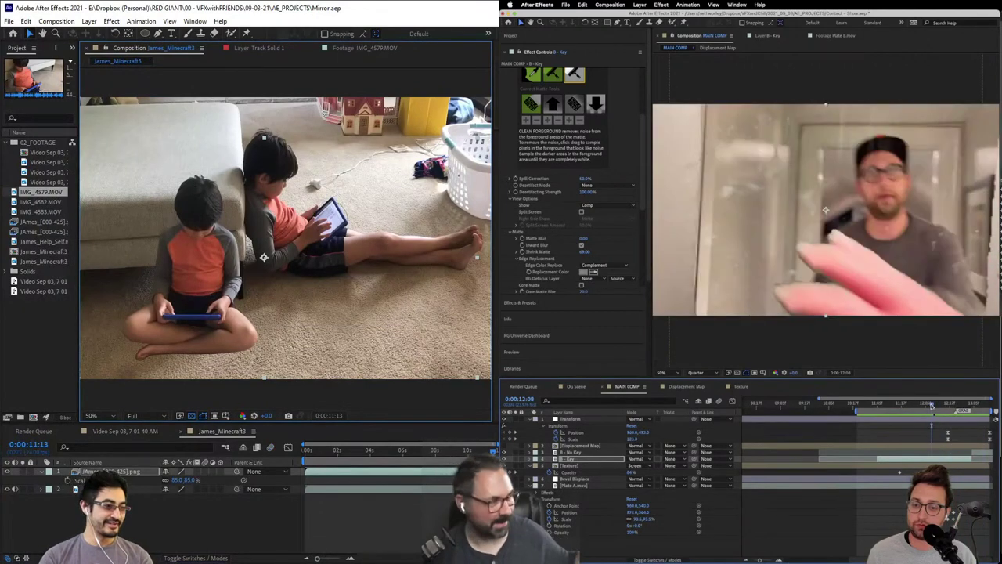
Step: Examine how Plate A.mov lines up with the cabinet door around 0:00:12:19 in MAIN COMP, and play back from 0:00:12:12
left_click_drag(932, 405, 955, 408)
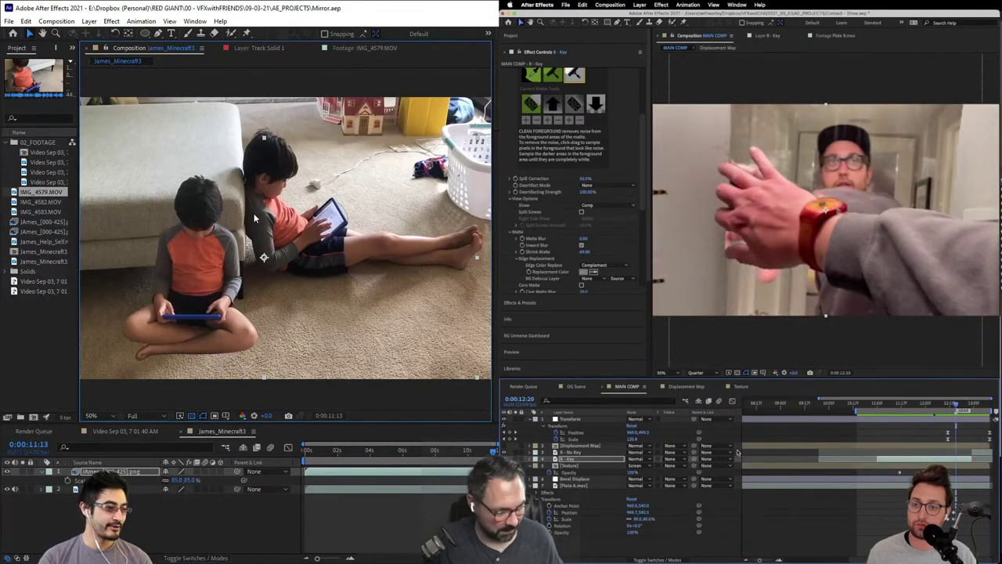
left_click(576, 486)
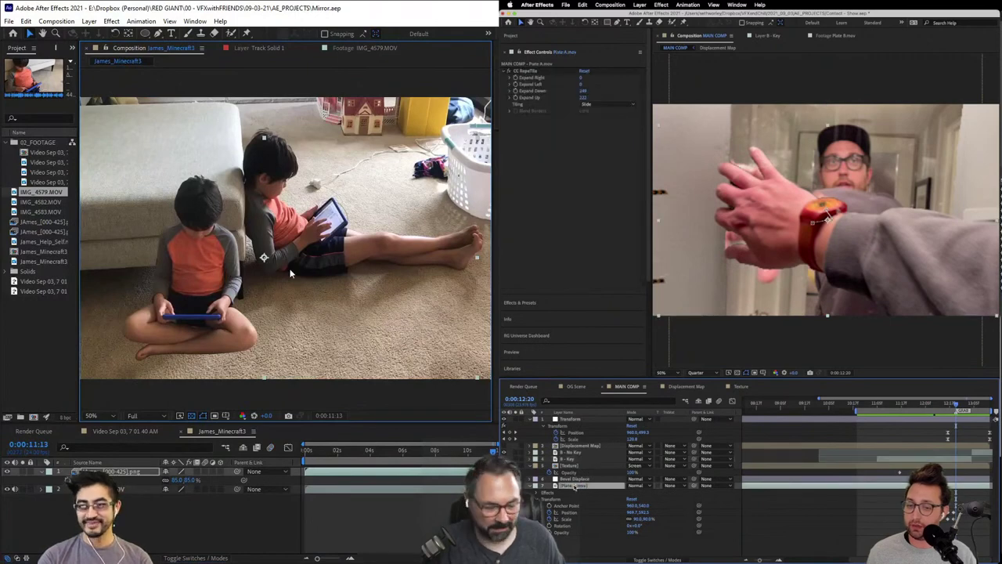
key("Page_Up")
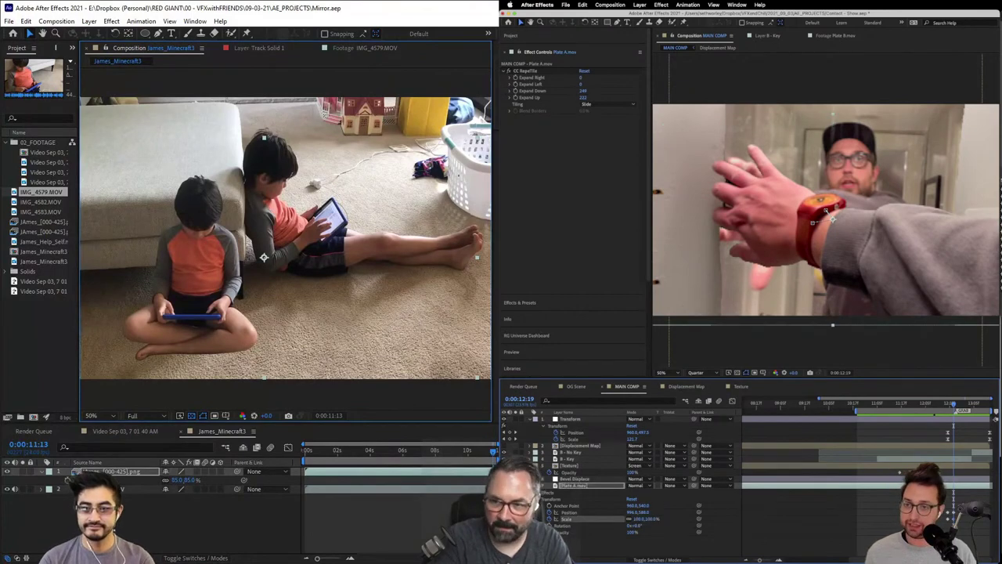
left_click(939, 405)
key("space")
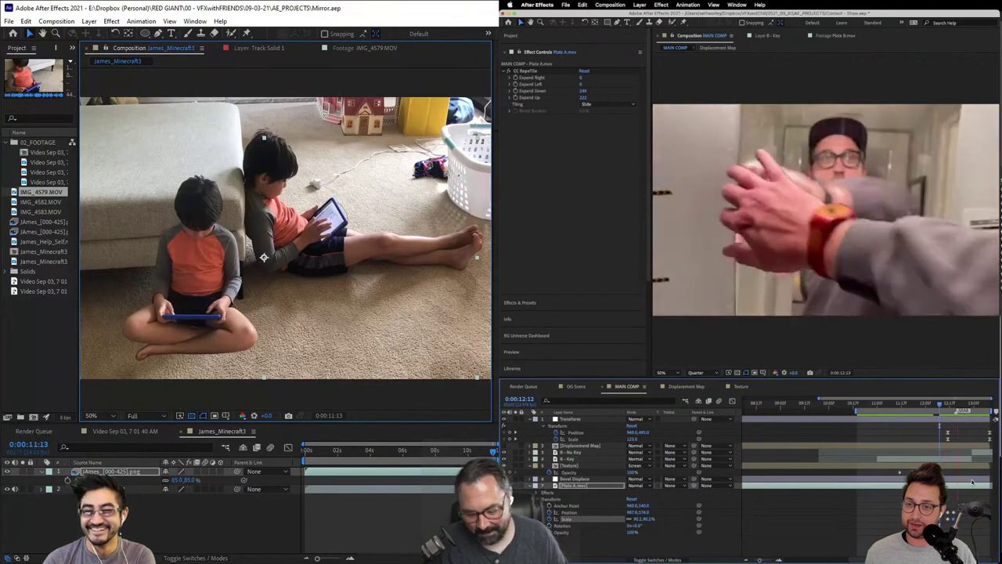
Step: Remove the Position and Scale keyframes from the Transform layer's effect, reset the effect, and review the shot up to 0:00:13:01
left_click(928, 404)
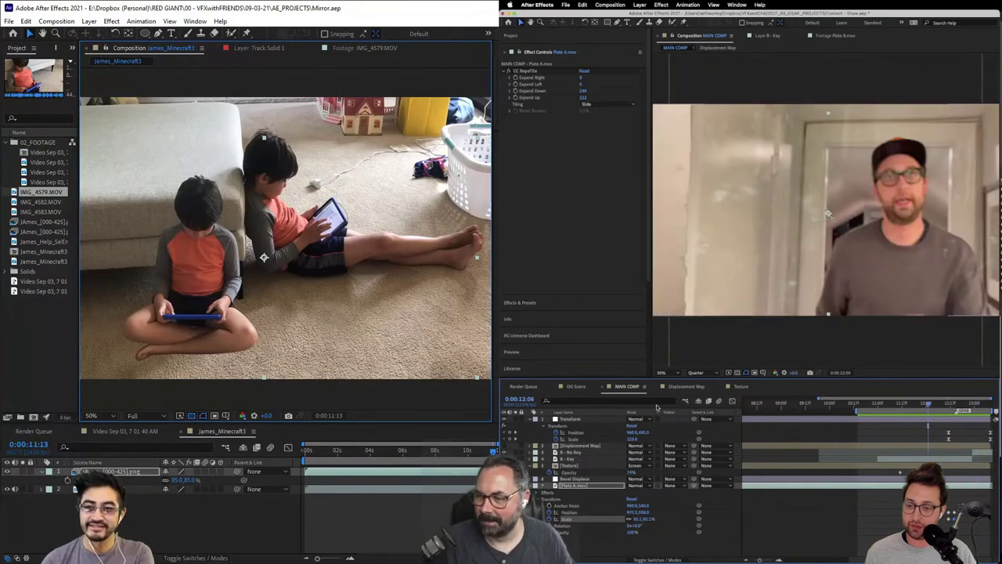
left_click(555, 432)
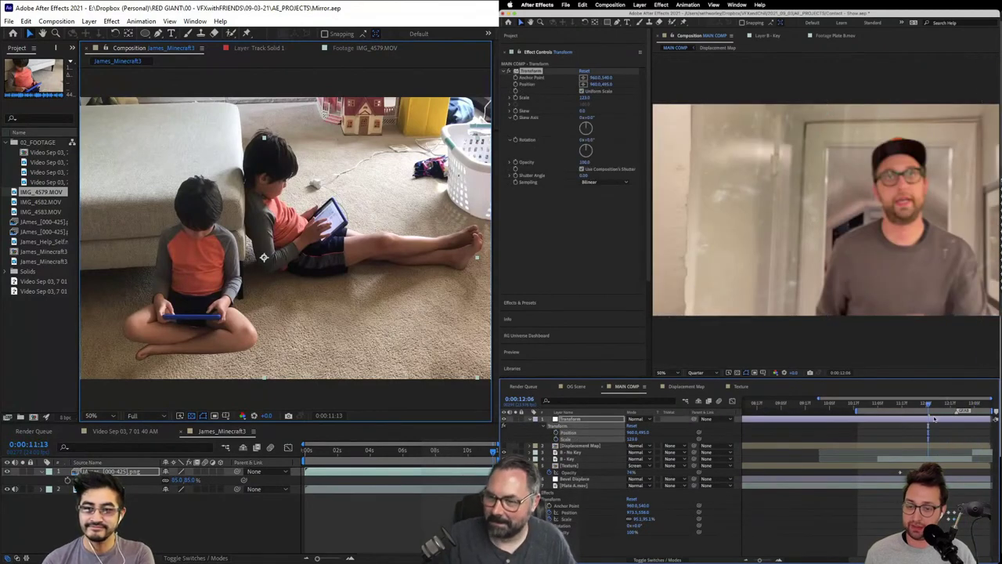
key("space")
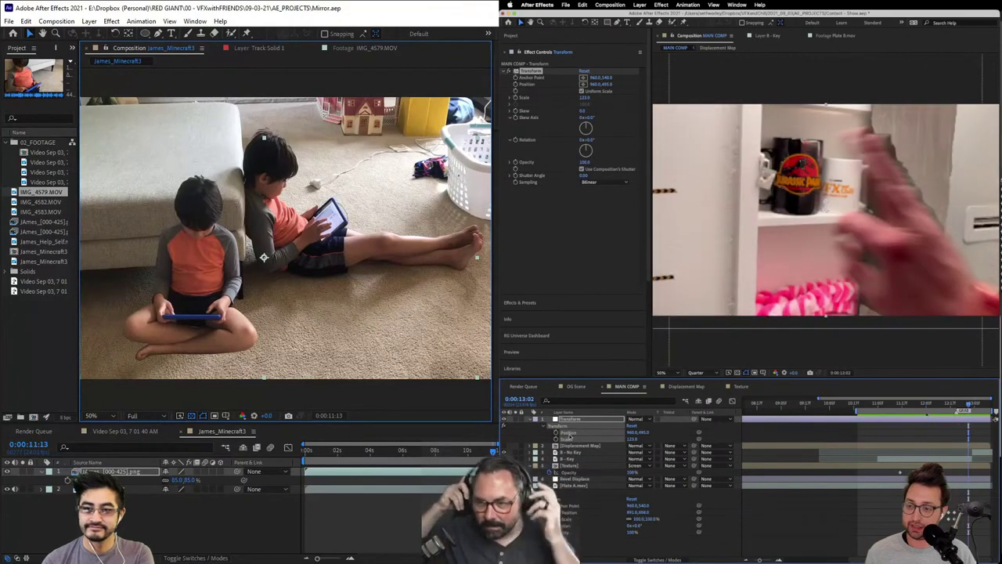
left_click(570, 420)
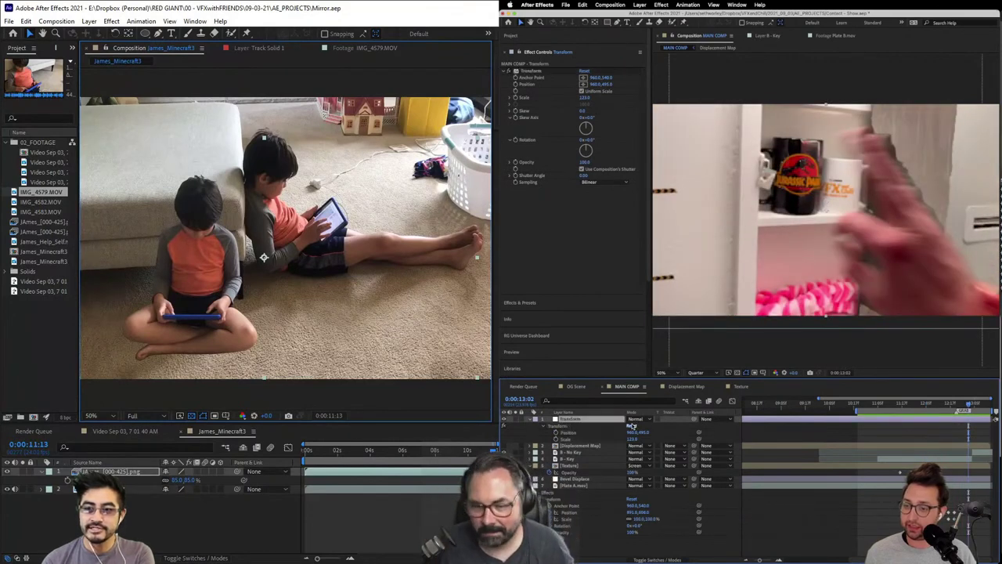
left_click(632, 425)
left_click(946, 405)
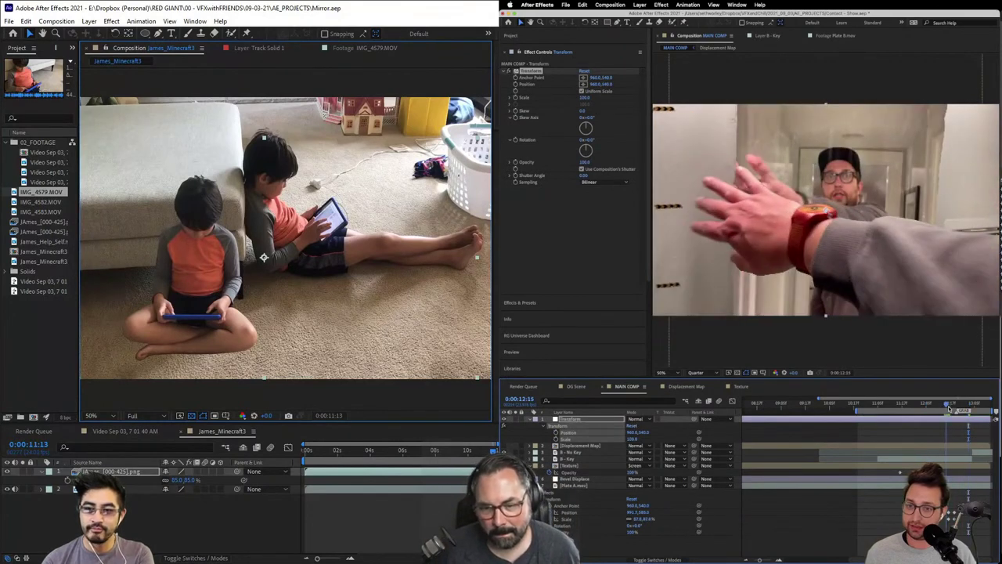
left_click_drag(947, 407, 966, 407)
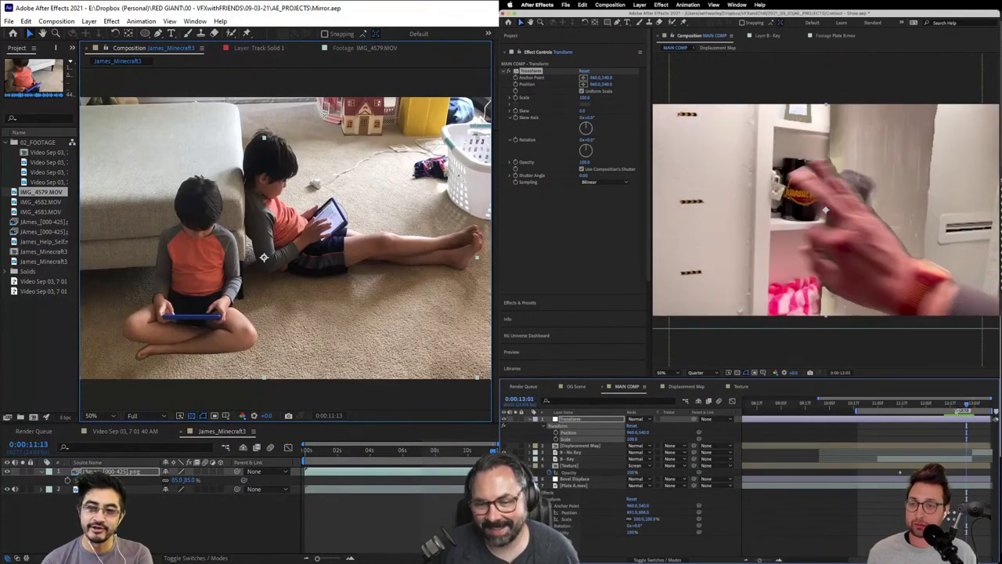
Step: Clean the foreground of the B - Key layer's Primatte Keyer matte by sampling the picture in the cabinet's upper shelf
left_click(576, 461)
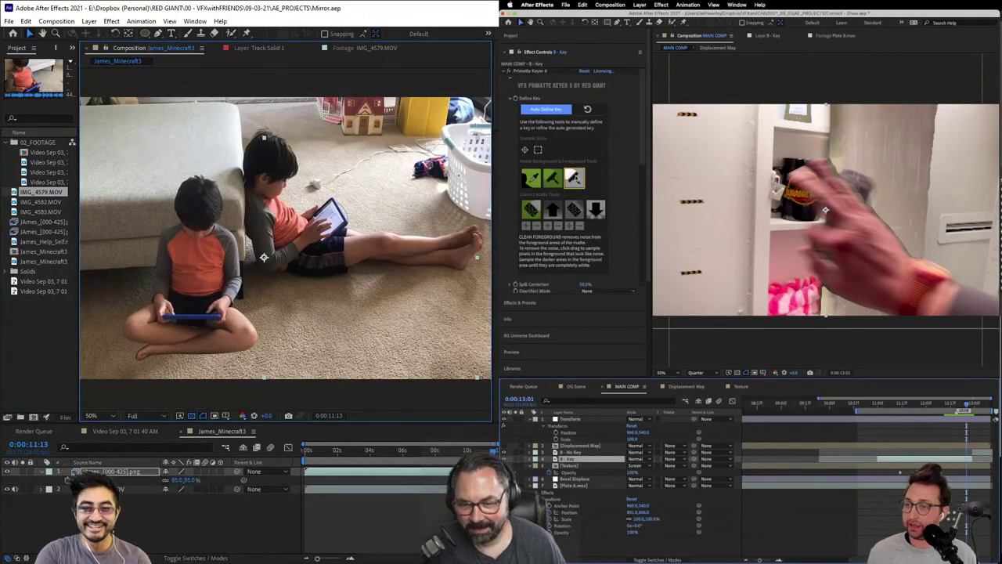
left_click(574, 177)
left_click(787, 120)
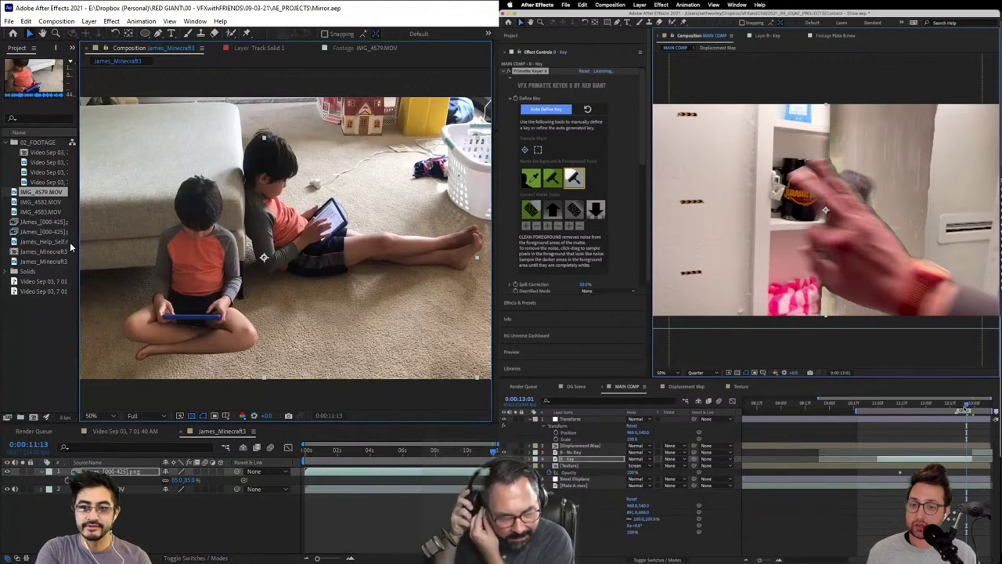
Step: Set the MAIN COMP preview resolution to Full and close the Mirror.aep project
left_click(9, 21)
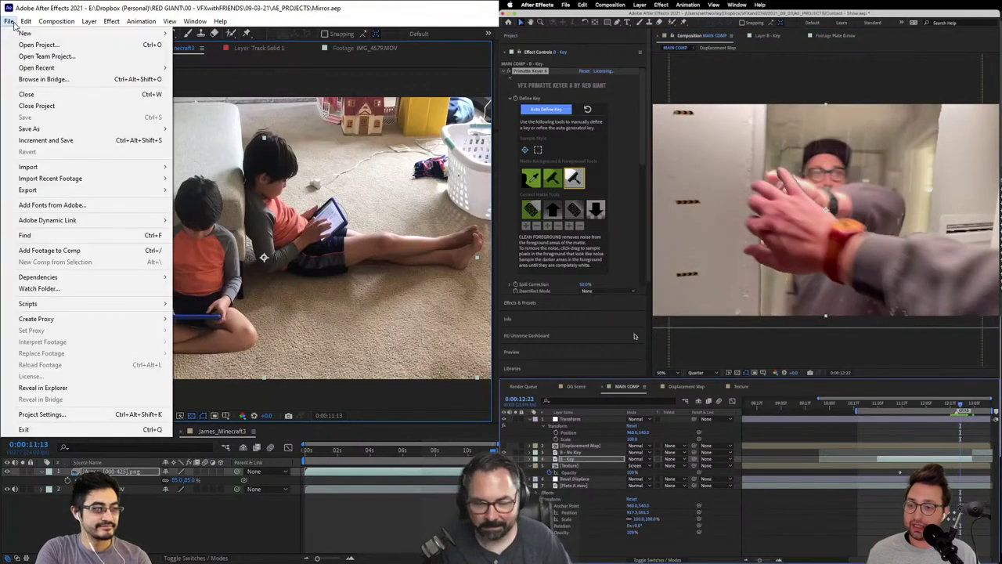
left_click(694, 373)
left_click(697, 388)
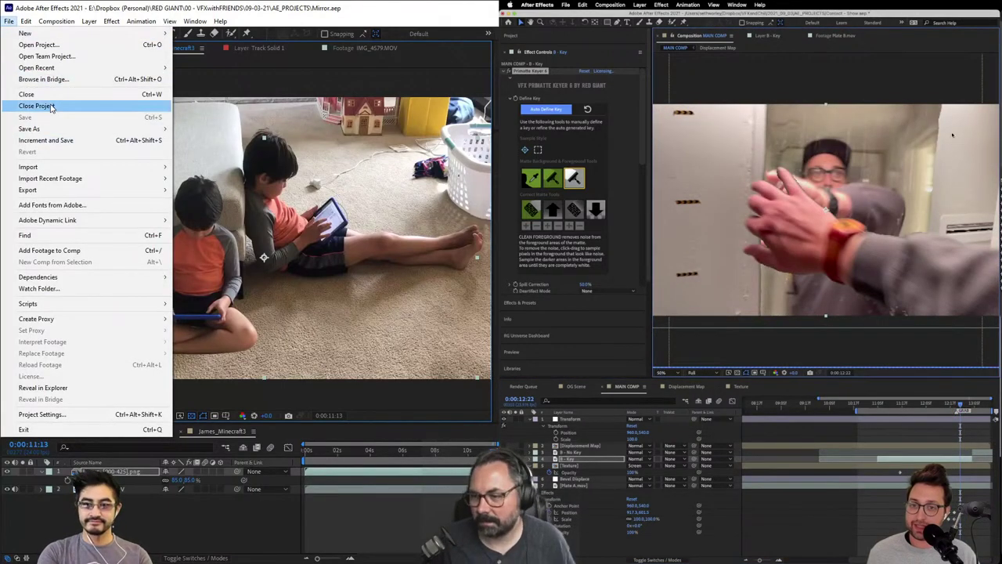
left_click(38, 106)
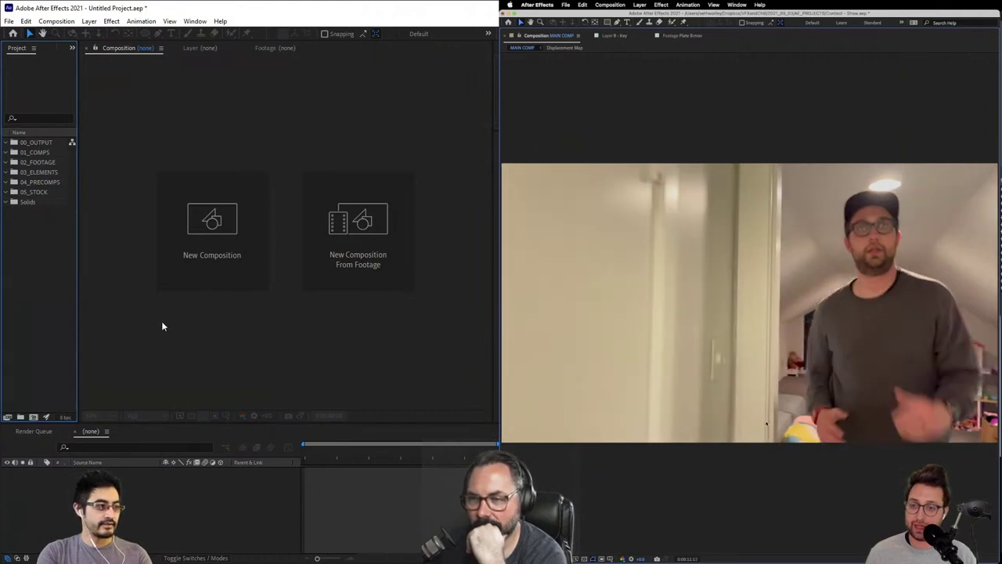
Step: Open the recent project Roy Kent4.aep without saving the untitled project, and move to 0:00:02:07 in the V5 composition
left_click(10, 21)
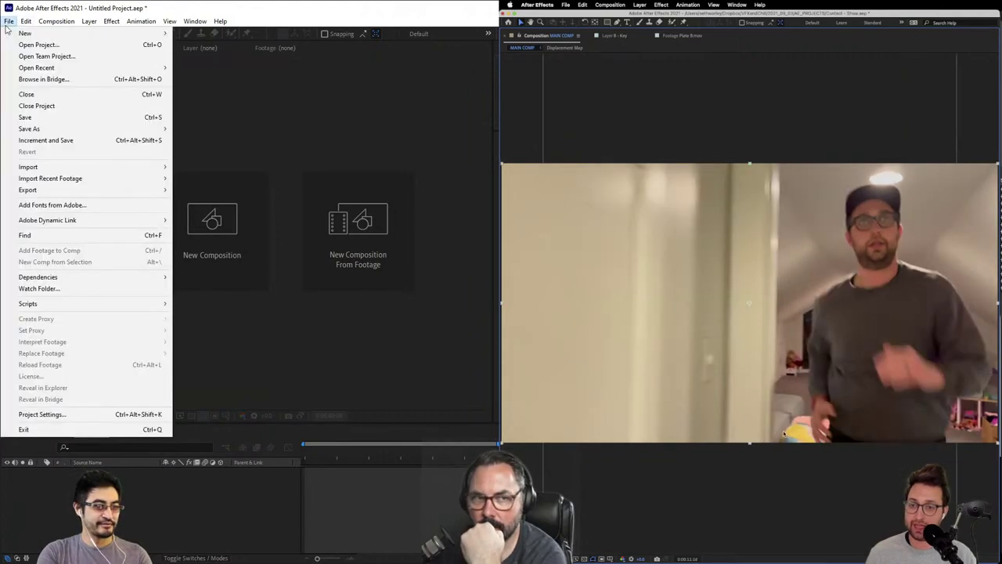
mouse_move(39, 69)
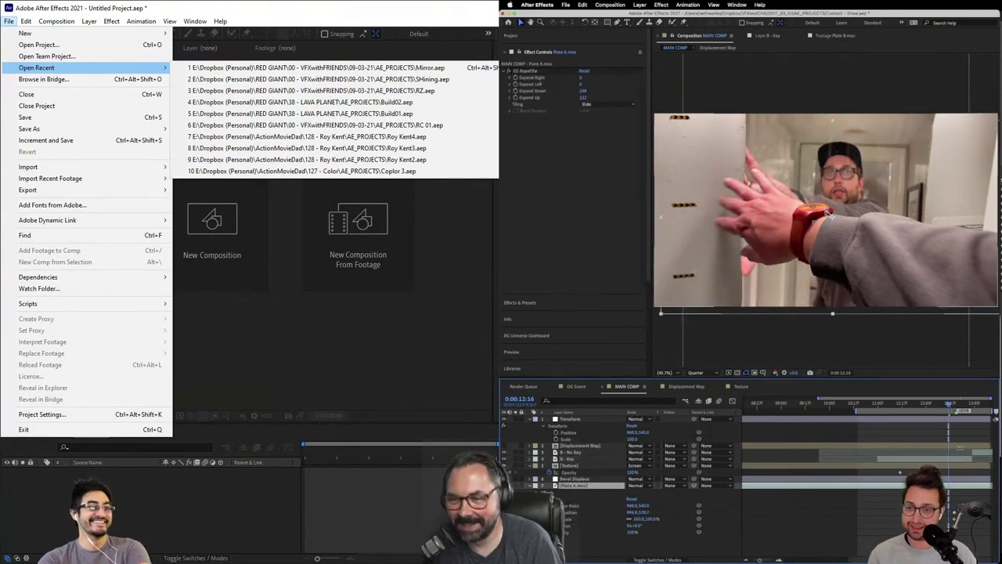
key("space")
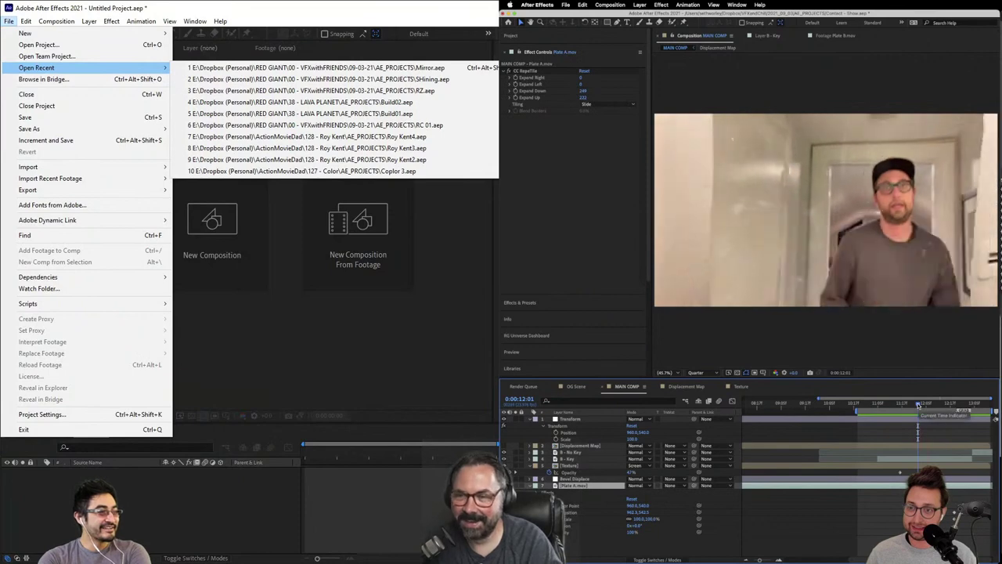
mouse_move(195, 22)
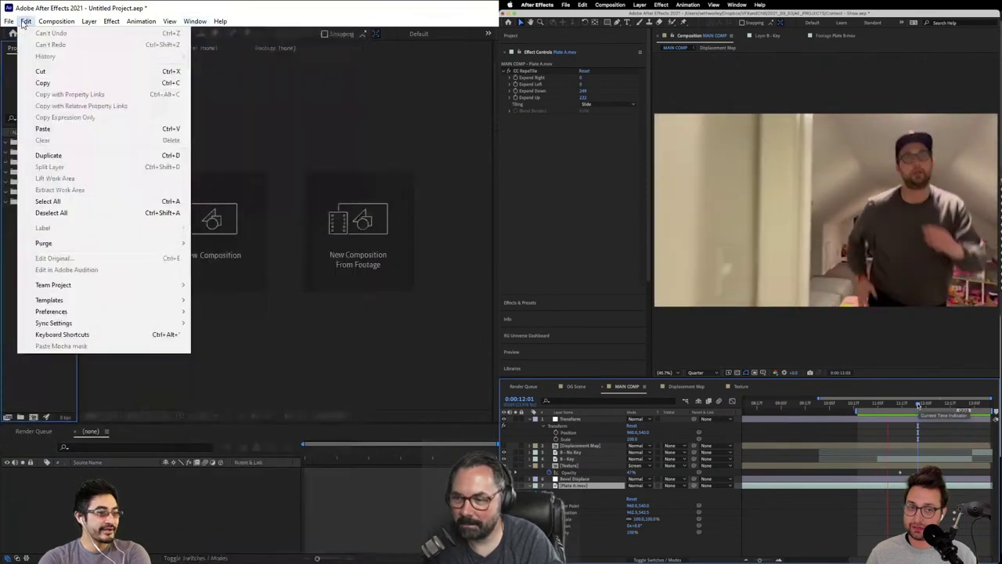
mouse_move(9, 21)
key("space")
mouse_move(36, 68)
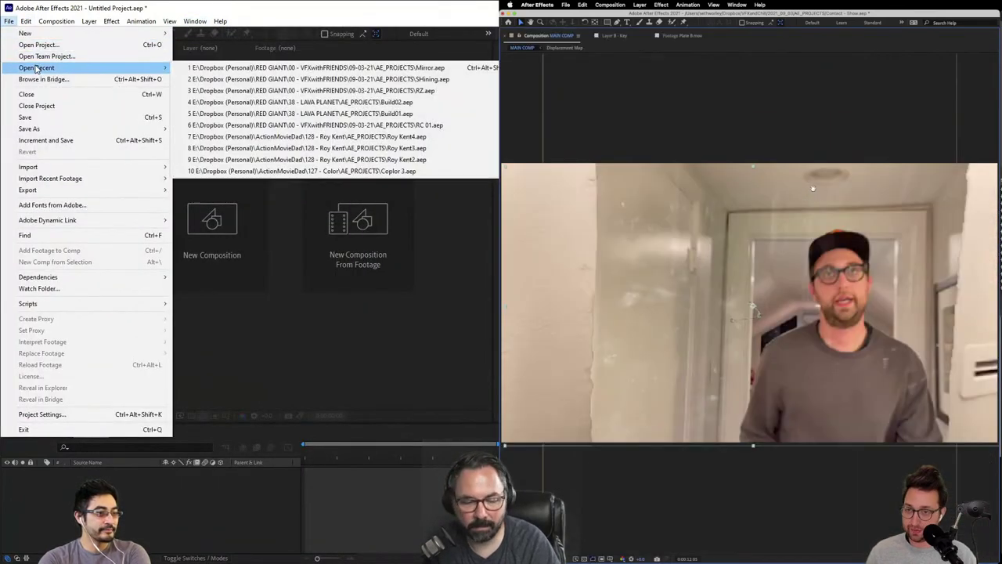
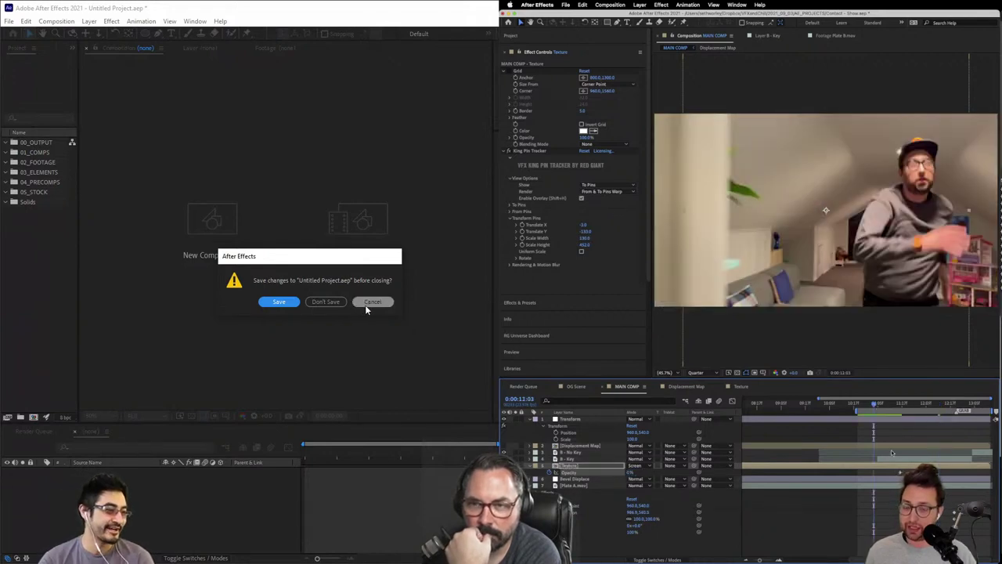
left_click_drag(331, 258, 350, 205)
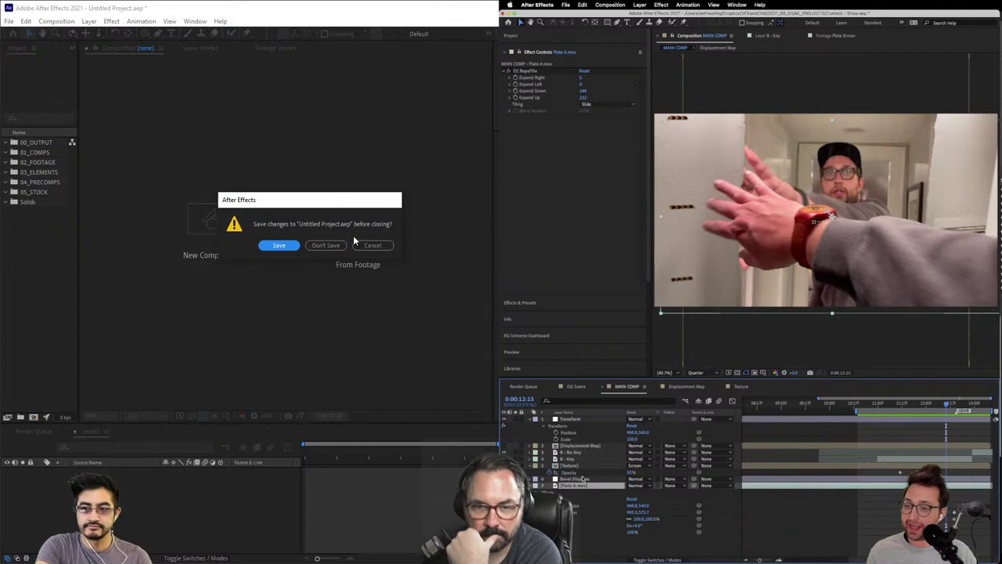
left_click(317, 244)
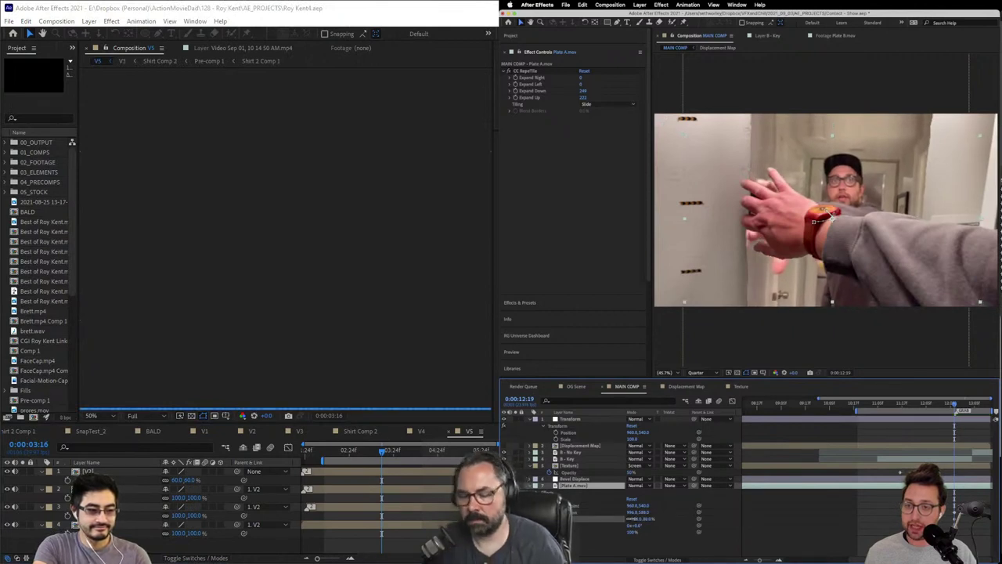
left_click(325, 452)
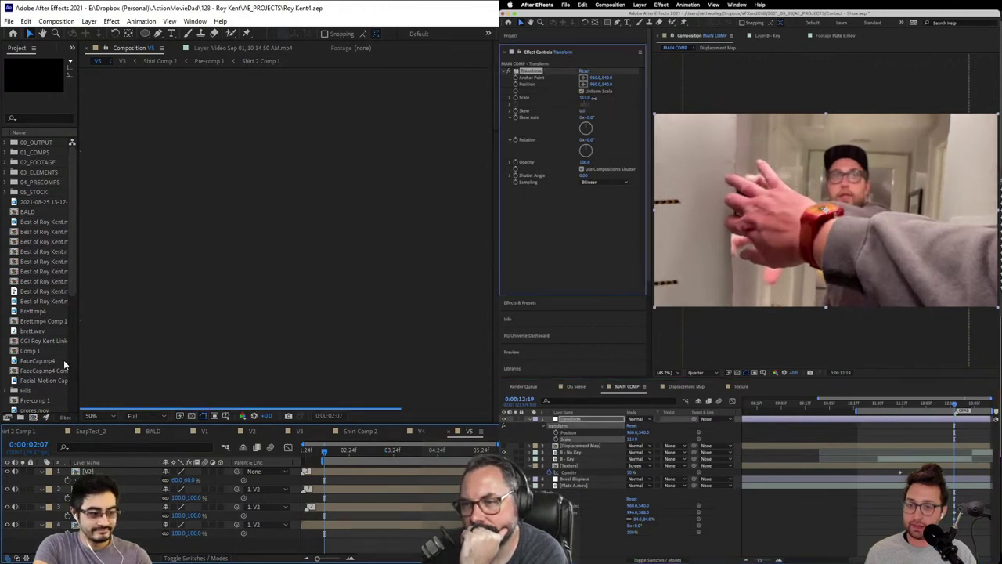
Step: Play back the MAIN COMP mirror shot from 0:00:12:00 and return to 0:00:12:19
left_click(33, 352)
scroll(34, 349, "down", 5)
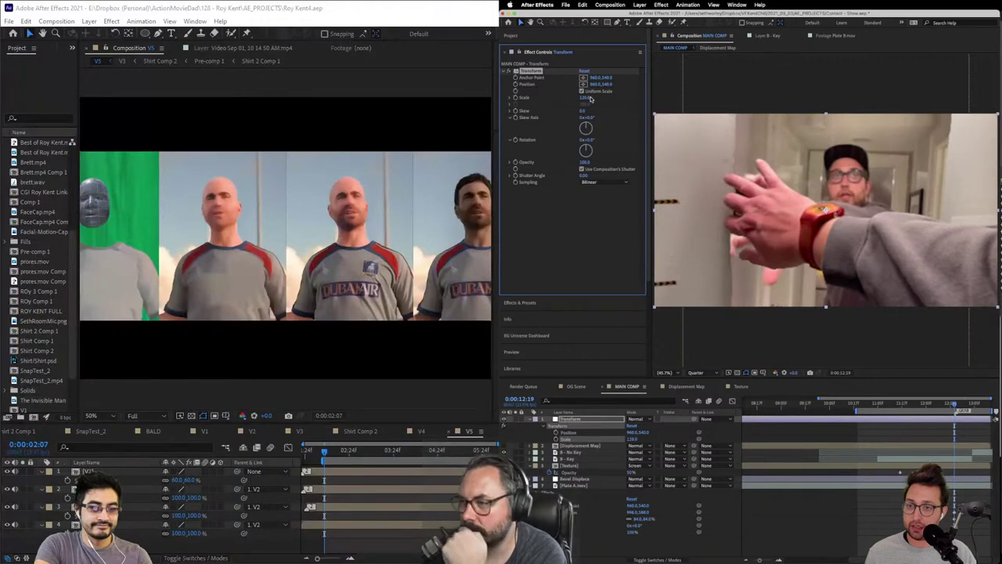
left_click_drag(937, 408, 916, 406)
key("space")
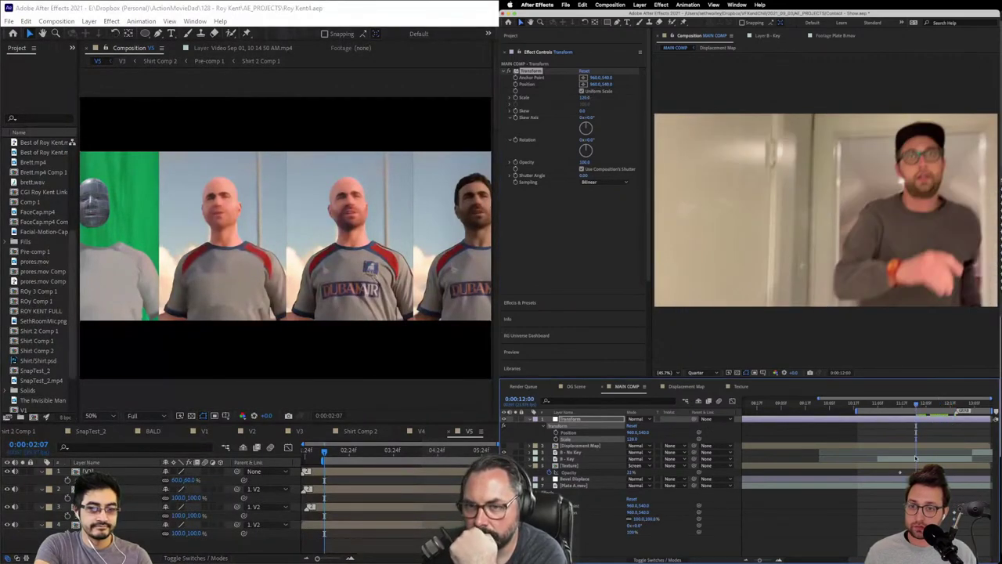
key("space")
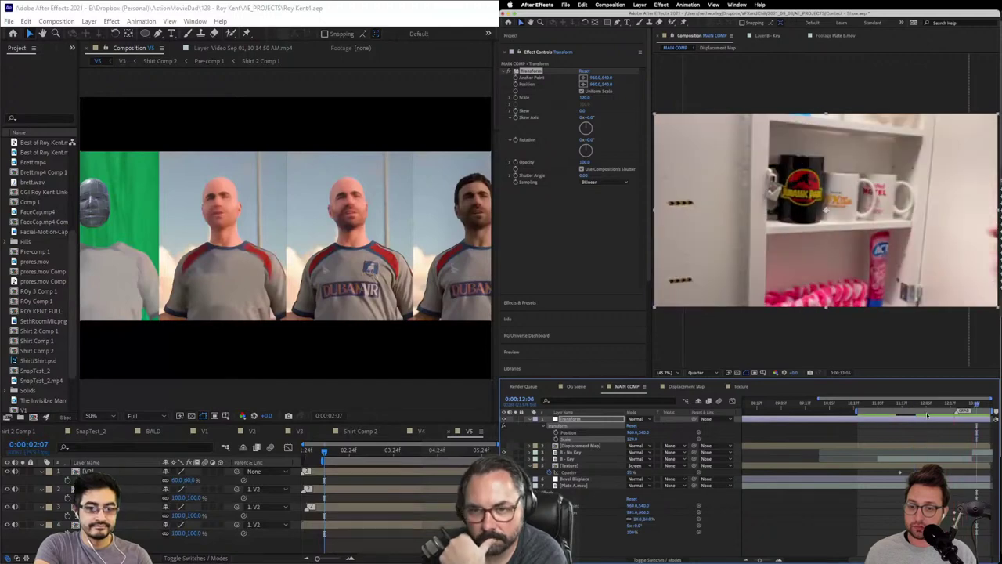
left_click_drag(925, 407, 955, 410)
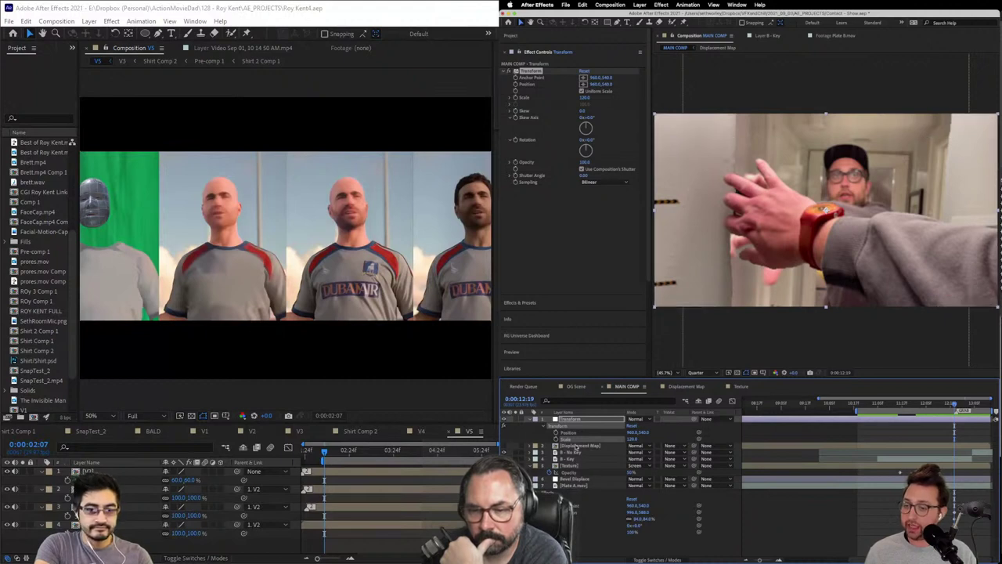
Step: Duplicate the Displacement Map layer in MAIN COMP and place the copy beneath the B - Key layer
left_click(576, 446)
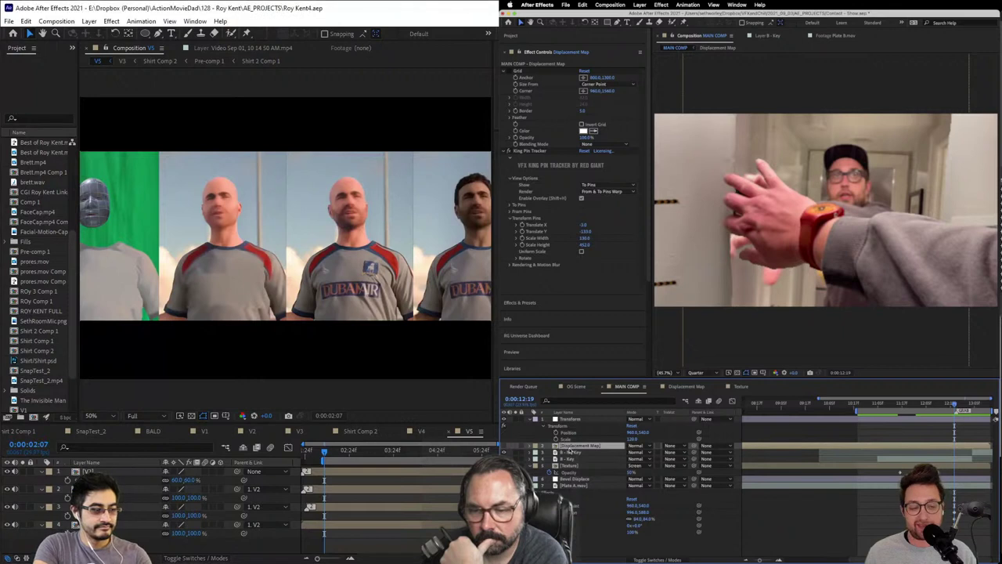
key("super+d")
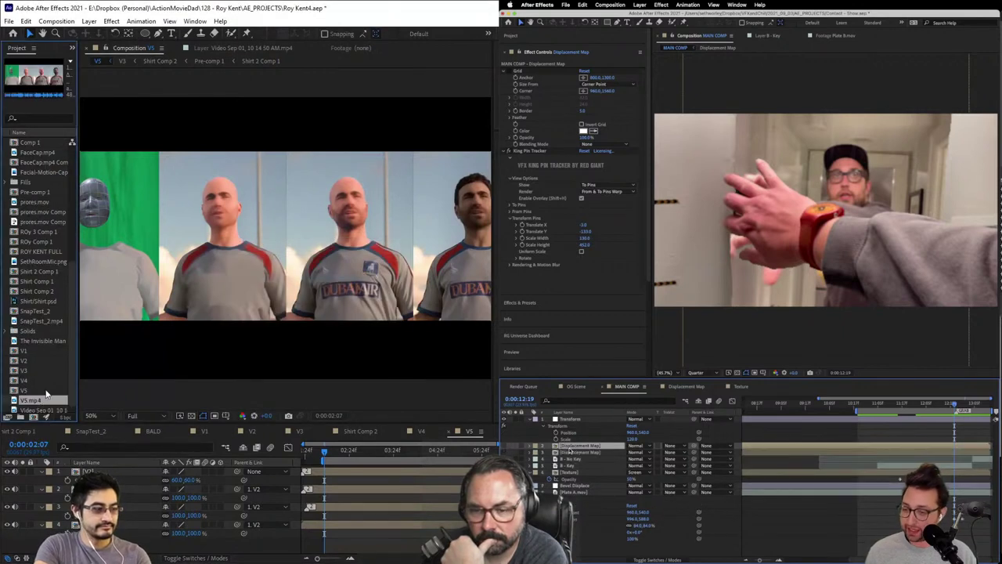
scroll(44, 388, "down", 1)
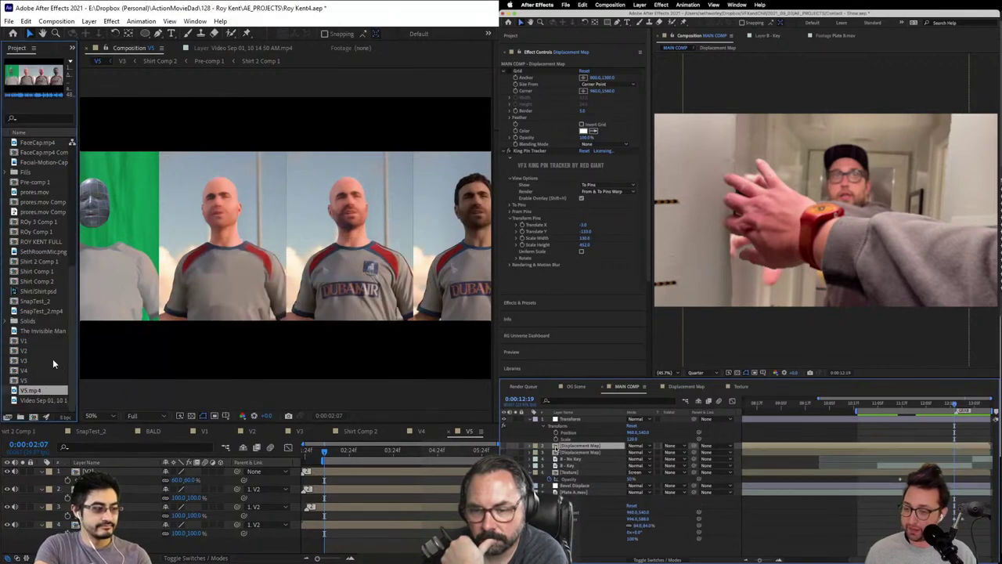
left_click(50, 400)
double_click(49, 391)
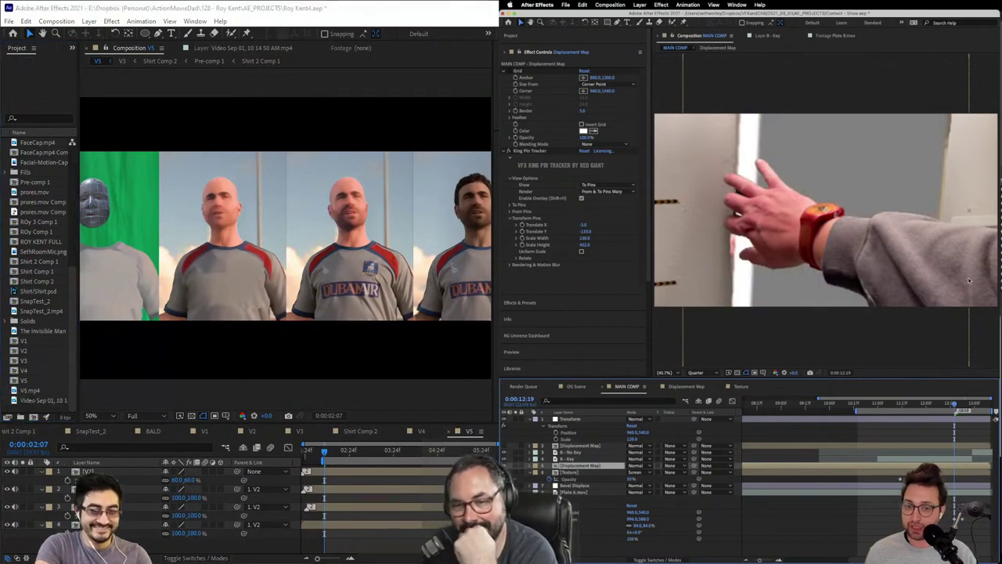
Step: Find the Fill effect and apply it to the Displacement Map copy beneath the B - Key layer
left_click(533, 52)
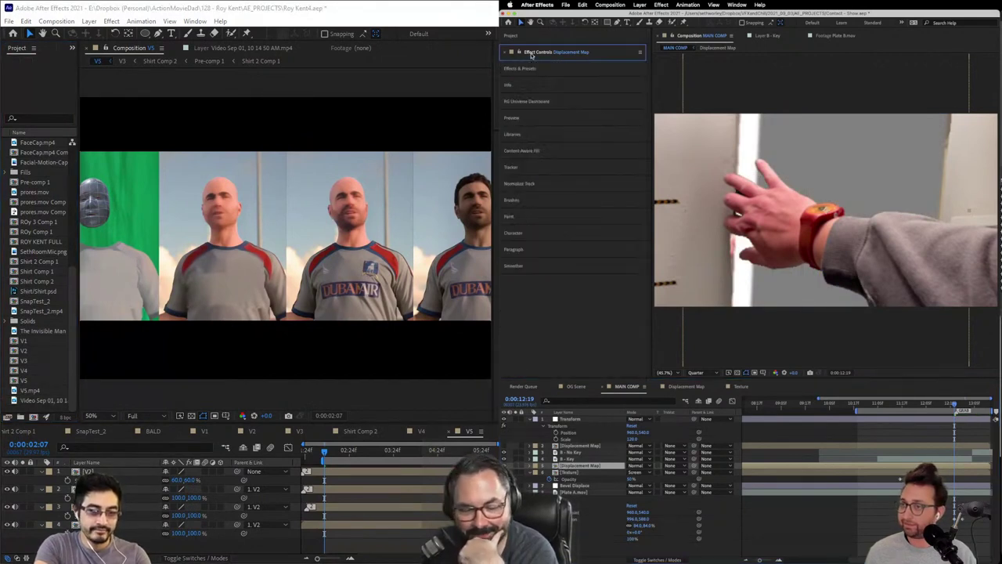
left_click(520, 70)
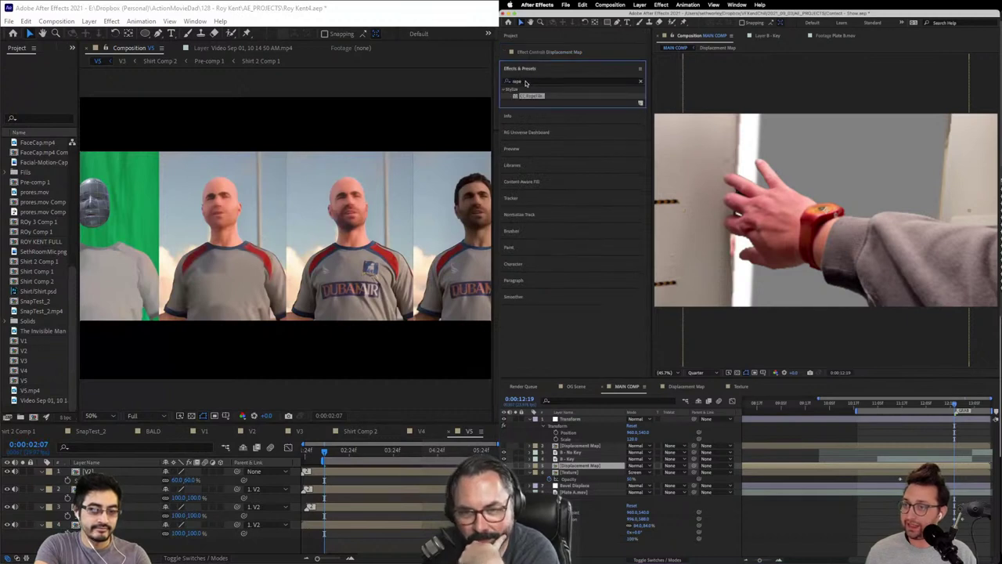
left_click(525, 82)
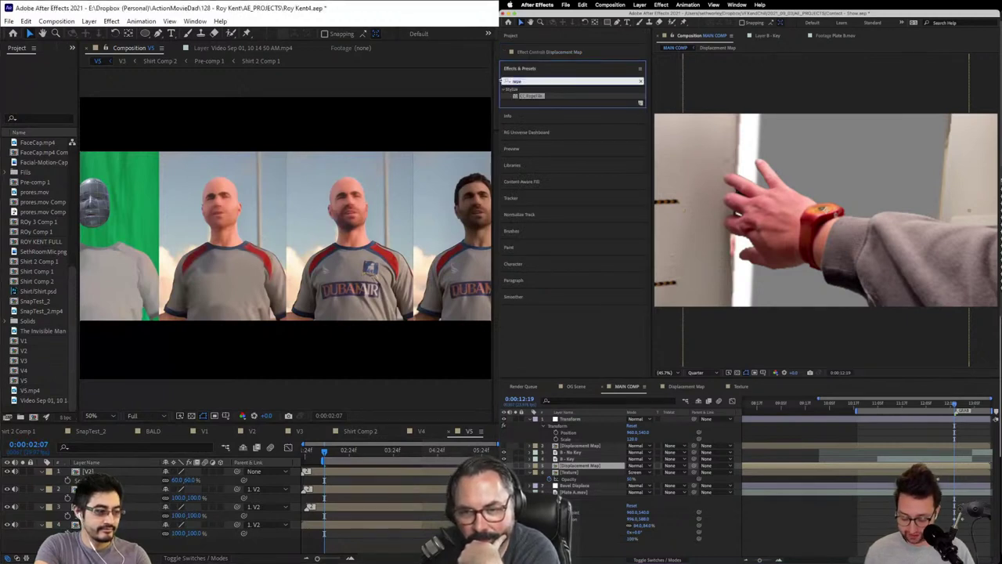
type("fill")
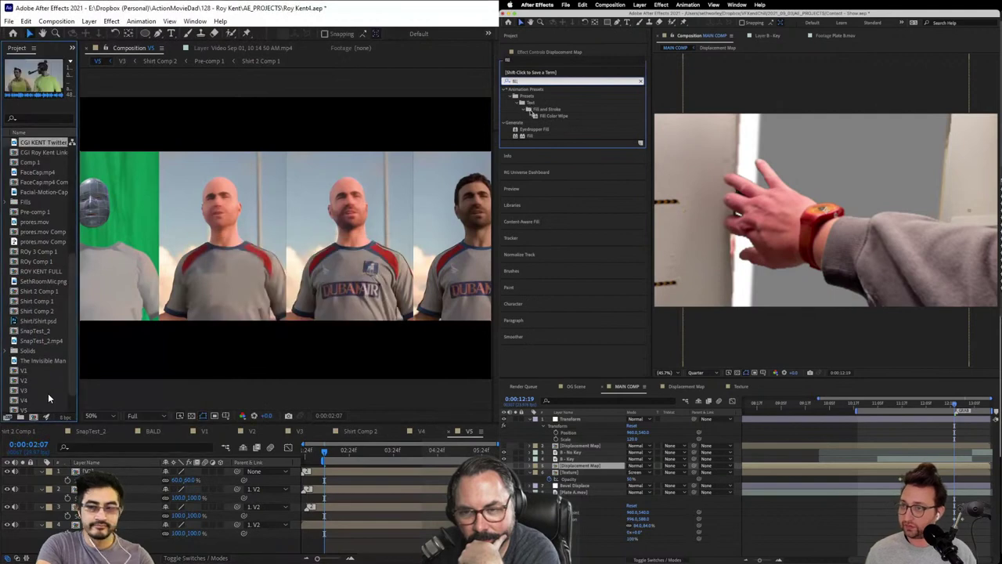
left_click(530, 136)
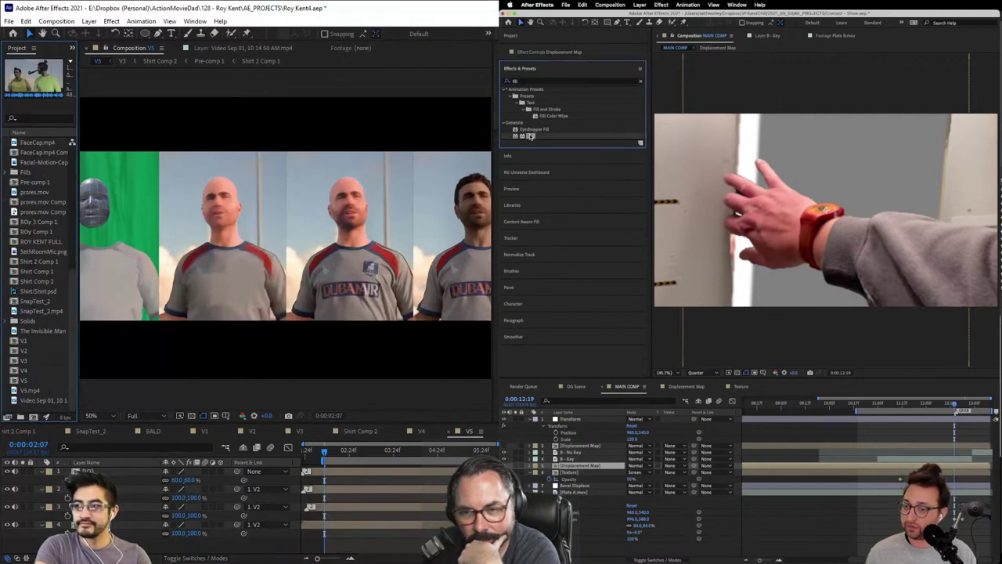
left_click_drag(560, 479, 567, 465)
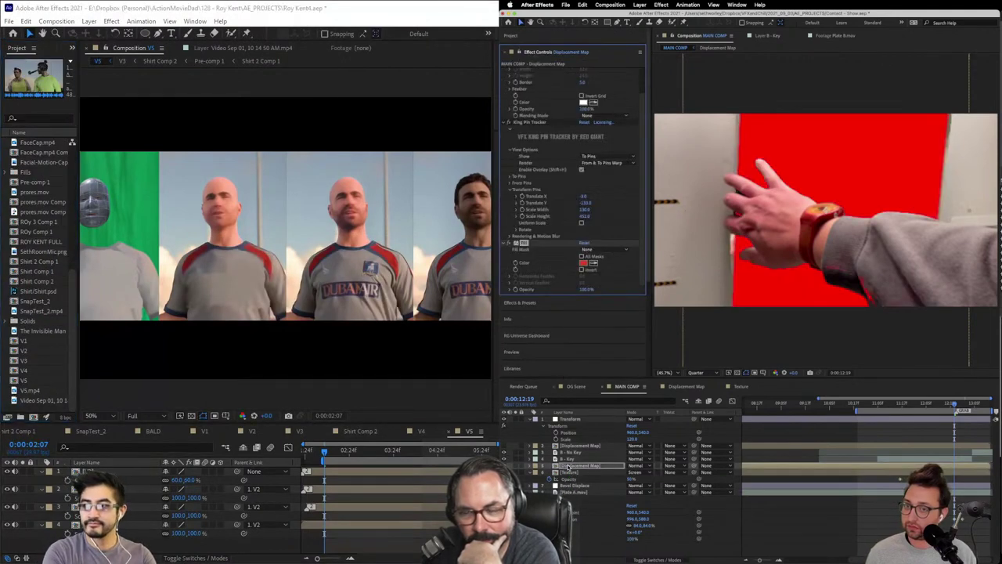
Step: Set the Fill color to grey with 0% saturation and 50% brightness, and move the filled layer beneath the Texture layer
left_click(583, 264)
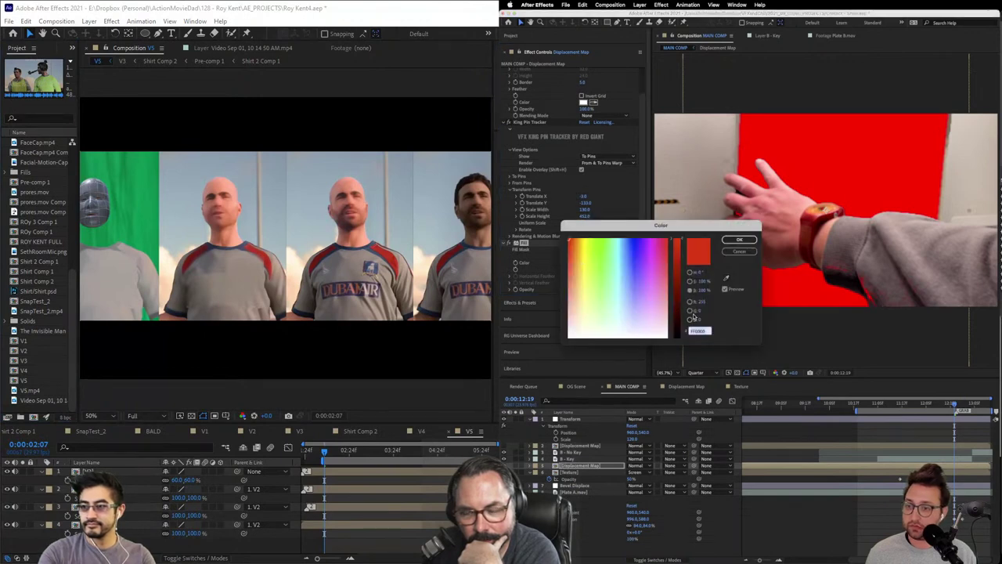
left_click(690, 281)
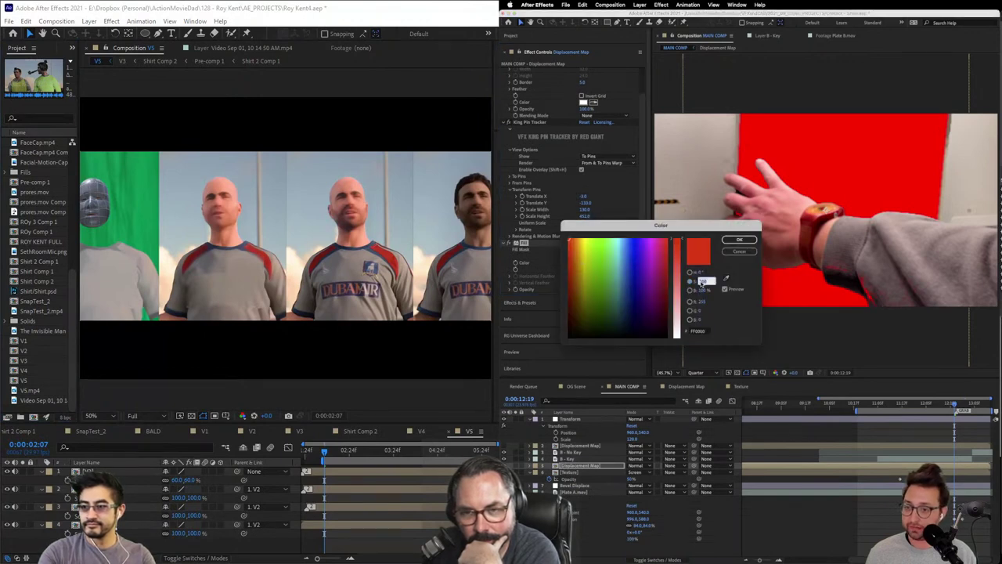
type("0")
key("Return")
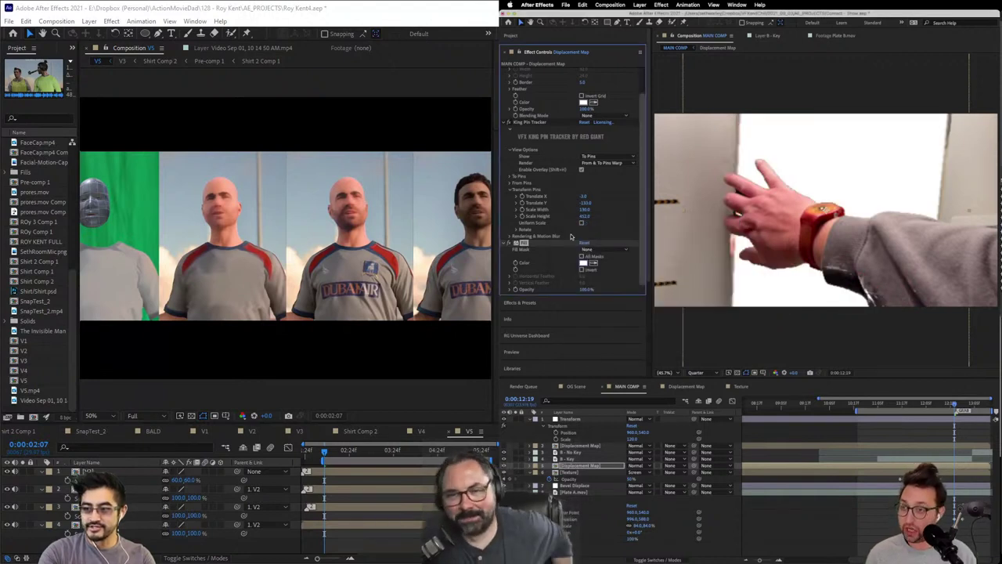
left_click(581, 264)
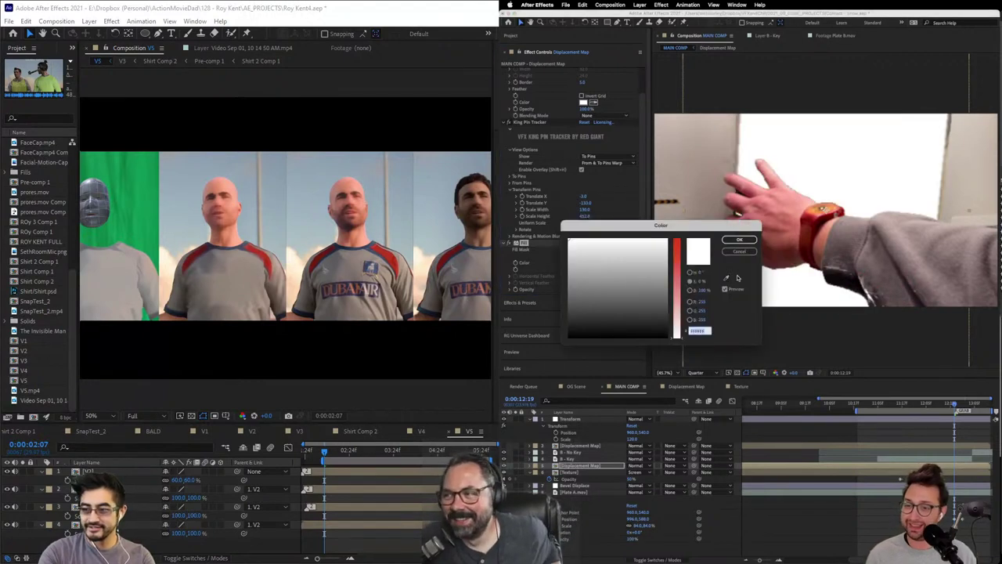
left_click(691, 290)
left_click(703, 291)
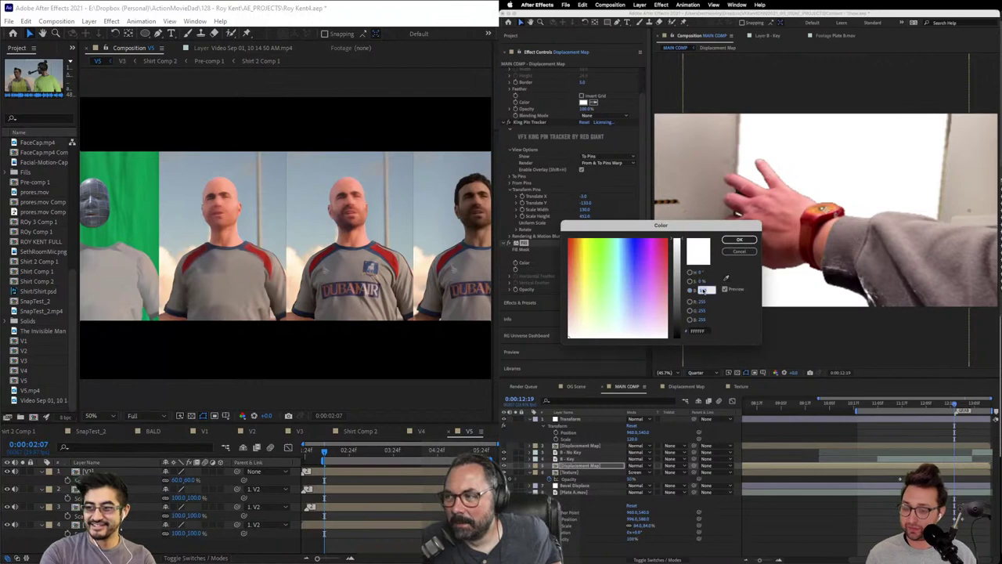
type("50")
key("Return")
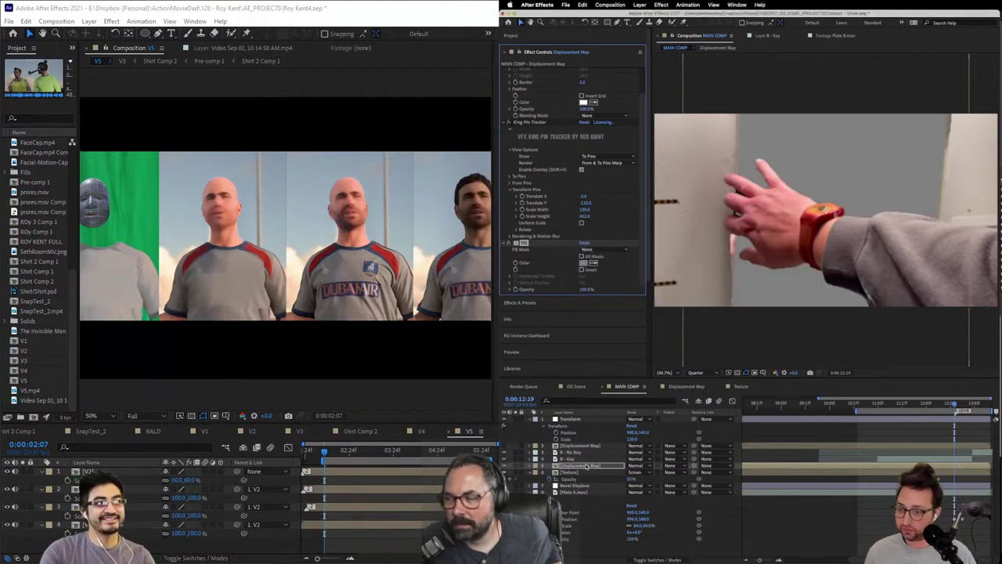
left_click_drag(635, 466, 636, 476)
Step: Try the Multiply, Overlay and Soft Light blending modes on the grey Displacement Map layer, and set it back to Normal
left_click(637, 478)
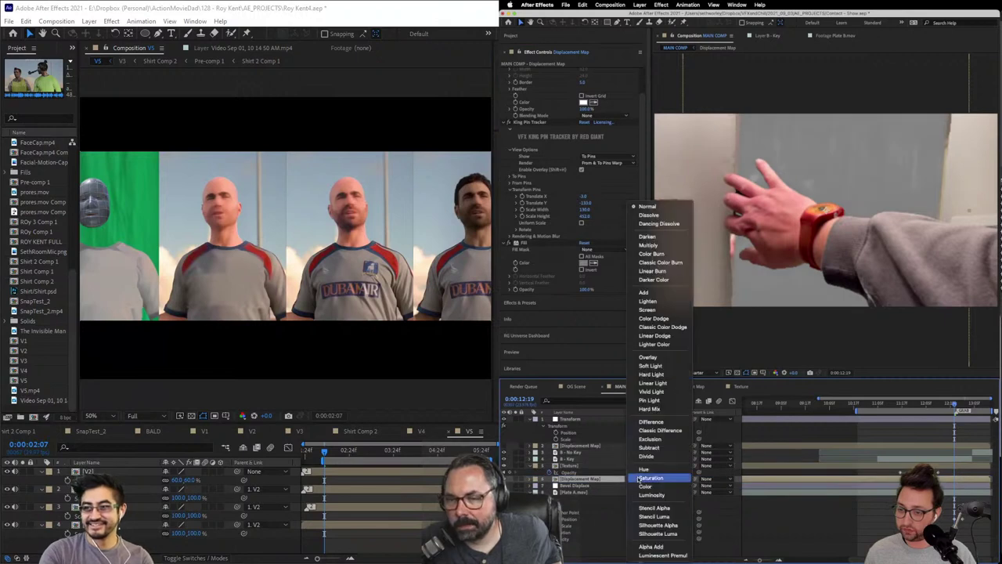
left_click(661, 246)
left_click(646, 478)
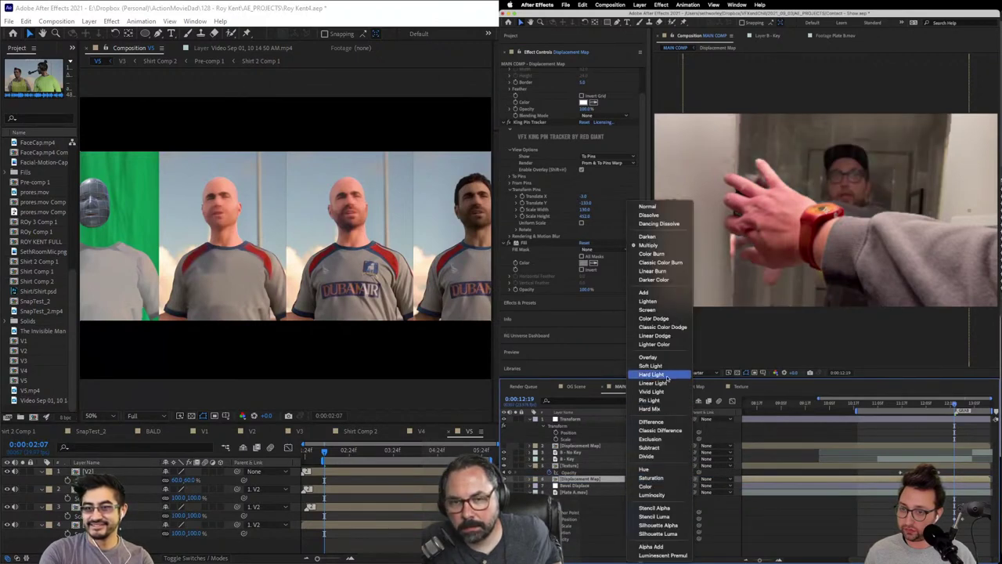
left_click(658, 357)
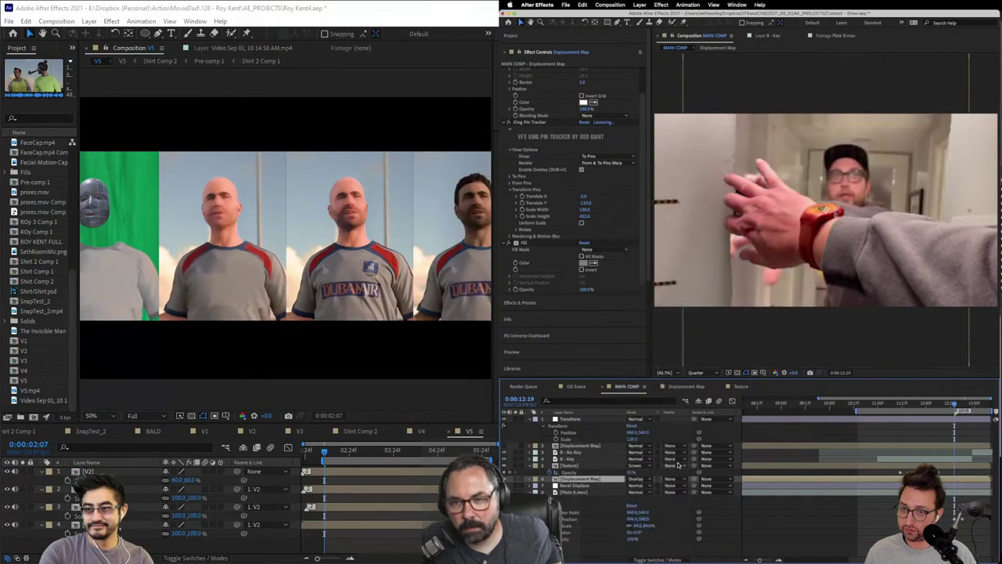
left_click(639, 479)
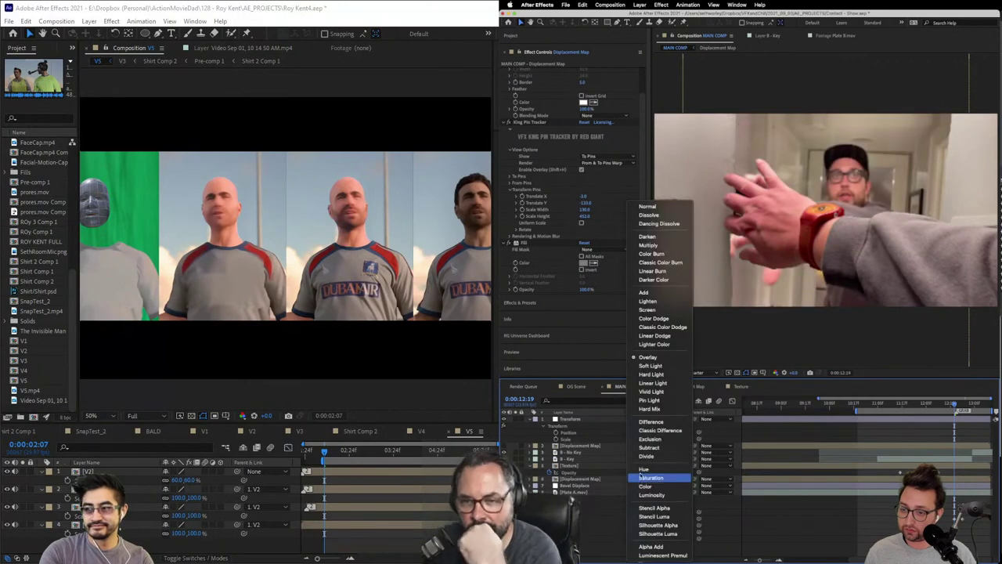
left_click(649, 366)
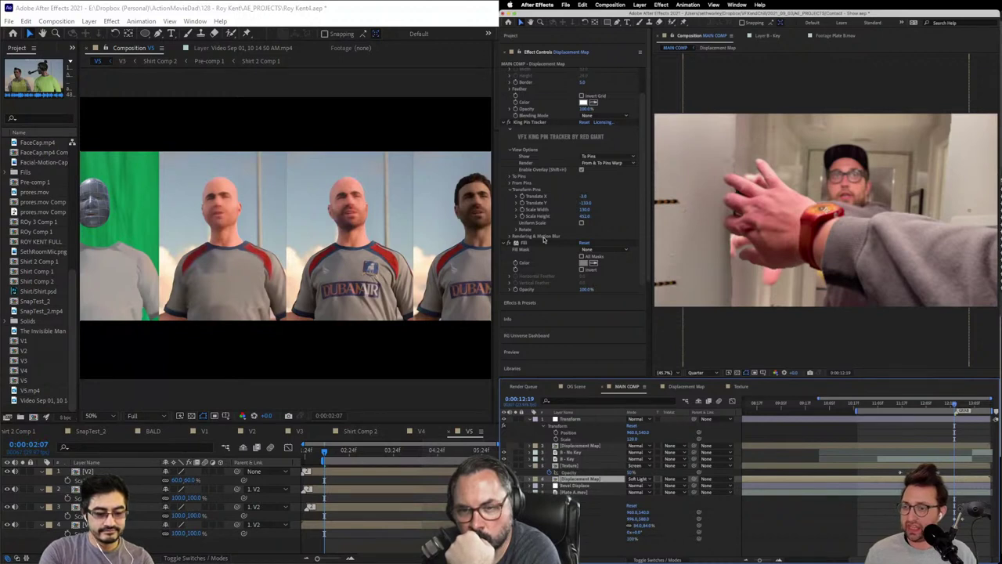
scroll(571, 196, "down", 5)
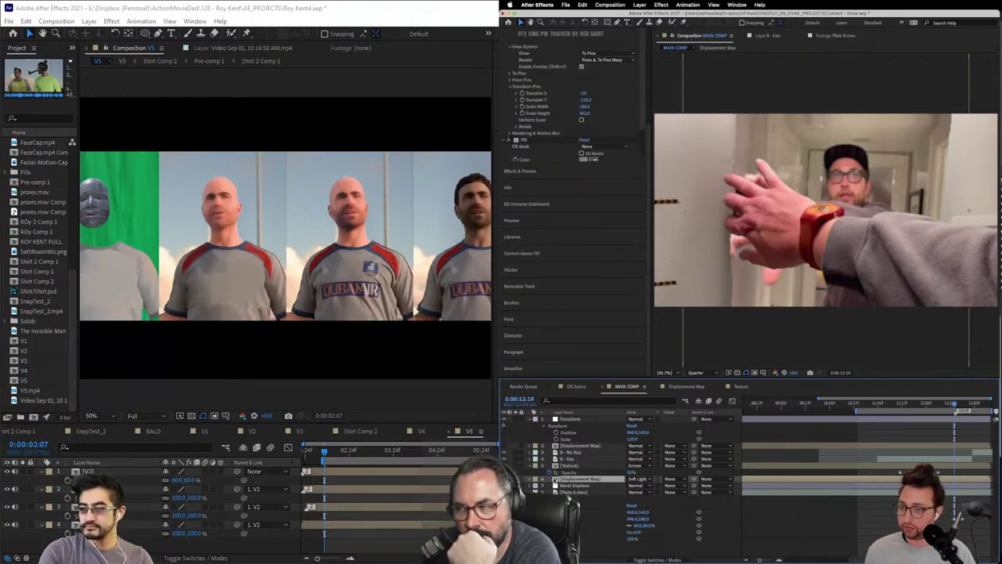
left_click(638, 478)
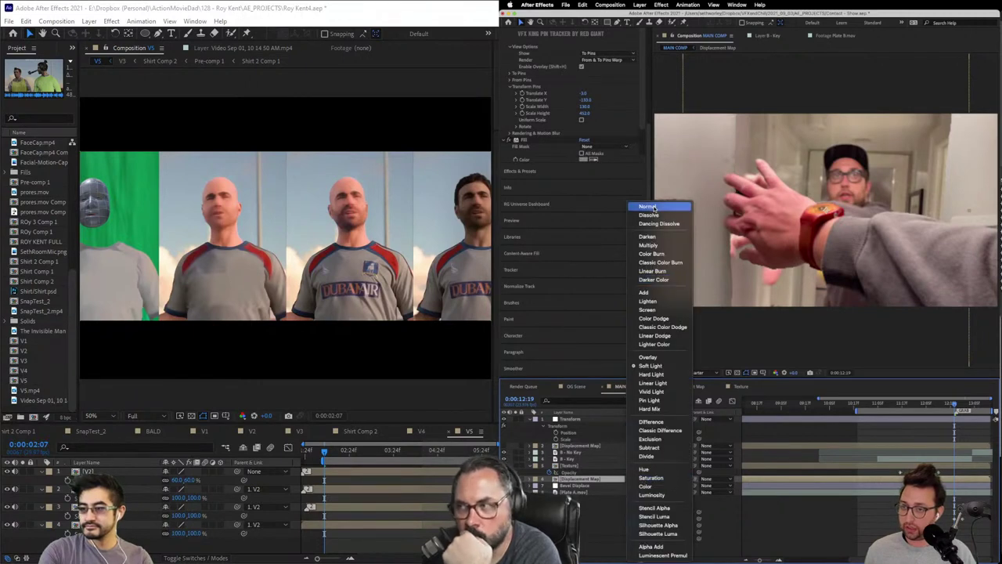
left_click(648, 206)
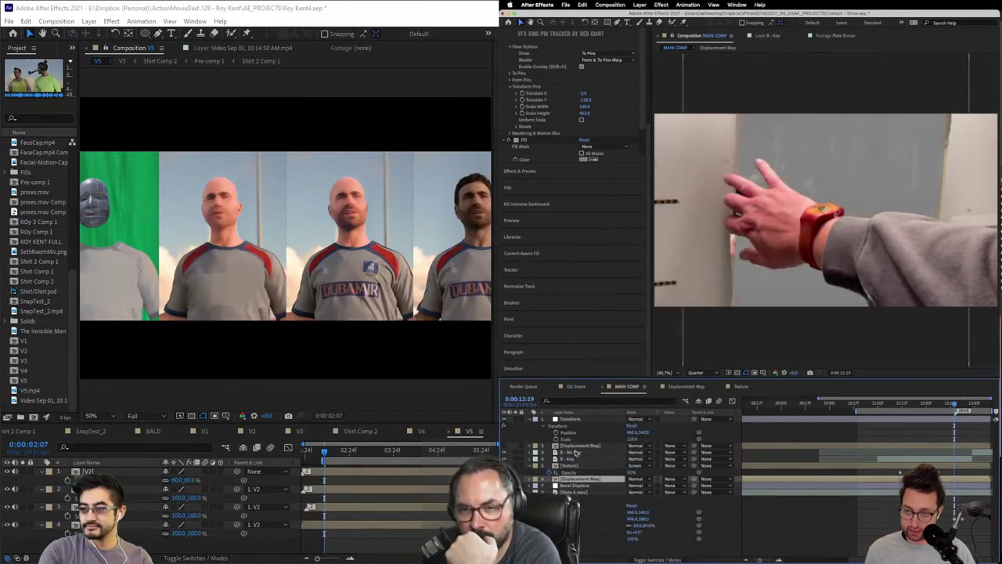
Step: Pre-compose the grey Displacement Map layer, moving all attributes into the new composition, and show the layer switches
key("super+shift+c")
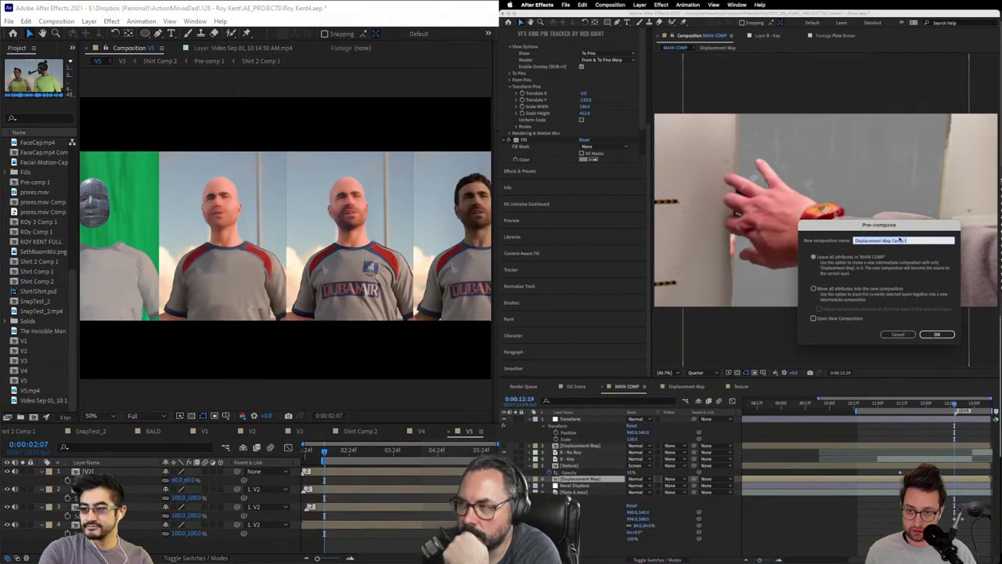
left_click(819, 289)
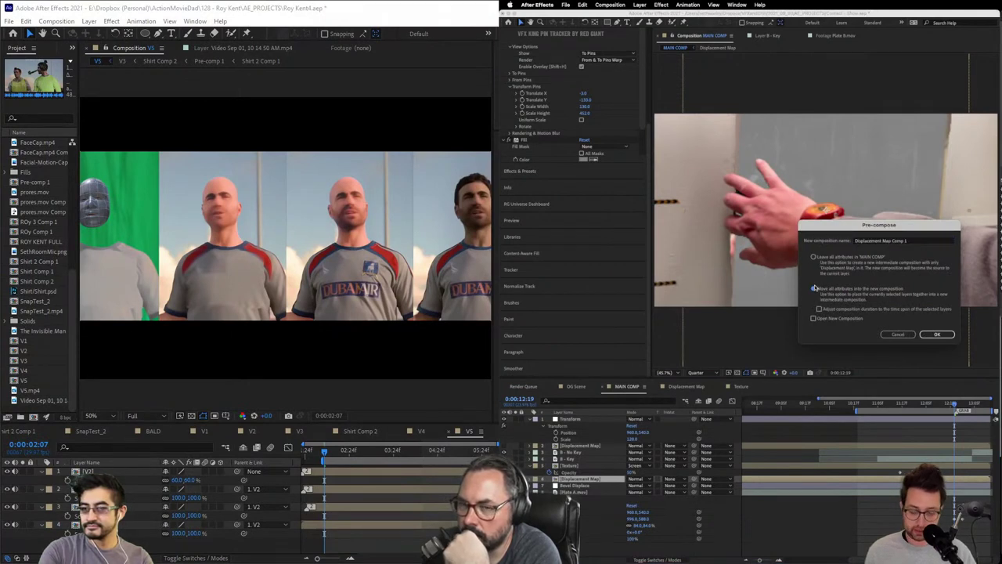
key("Return")
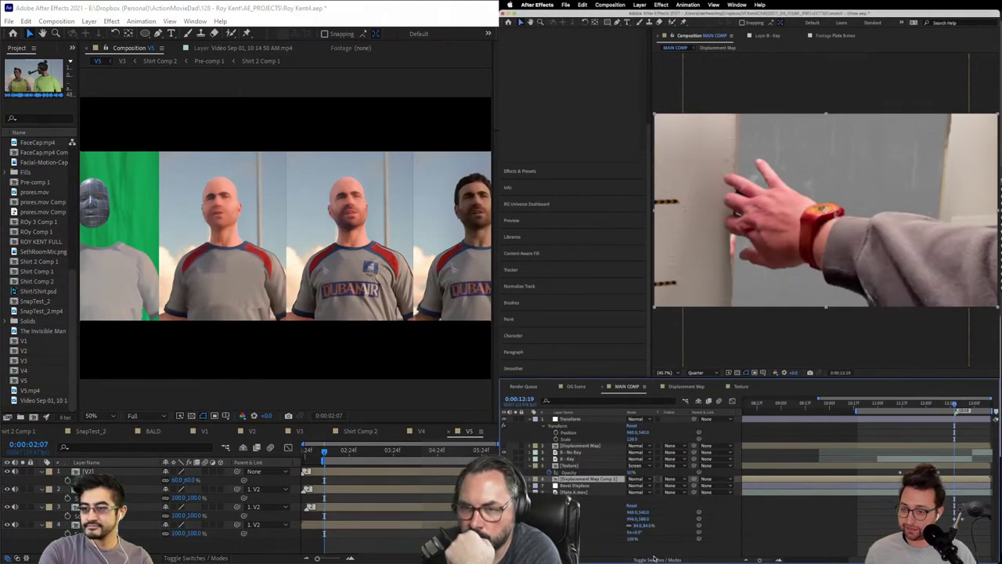
key("F4")
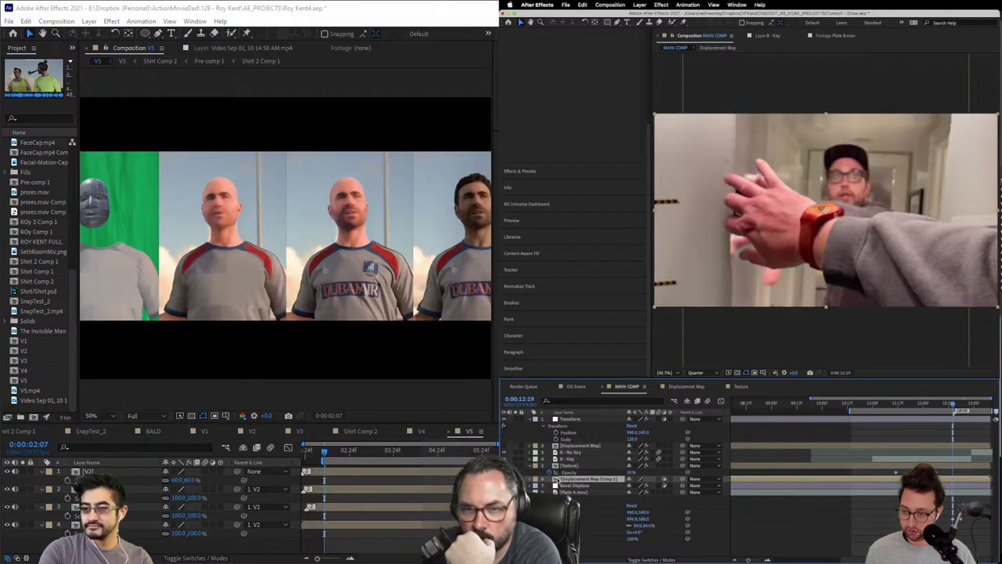
key("ctrl+space")
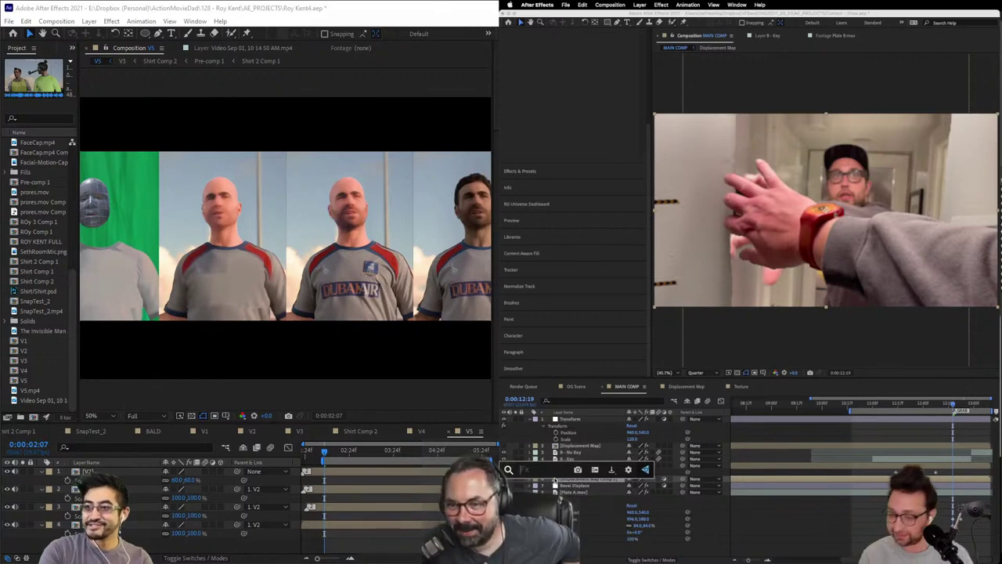
left_click(570, 492)
left_click(557, 478)
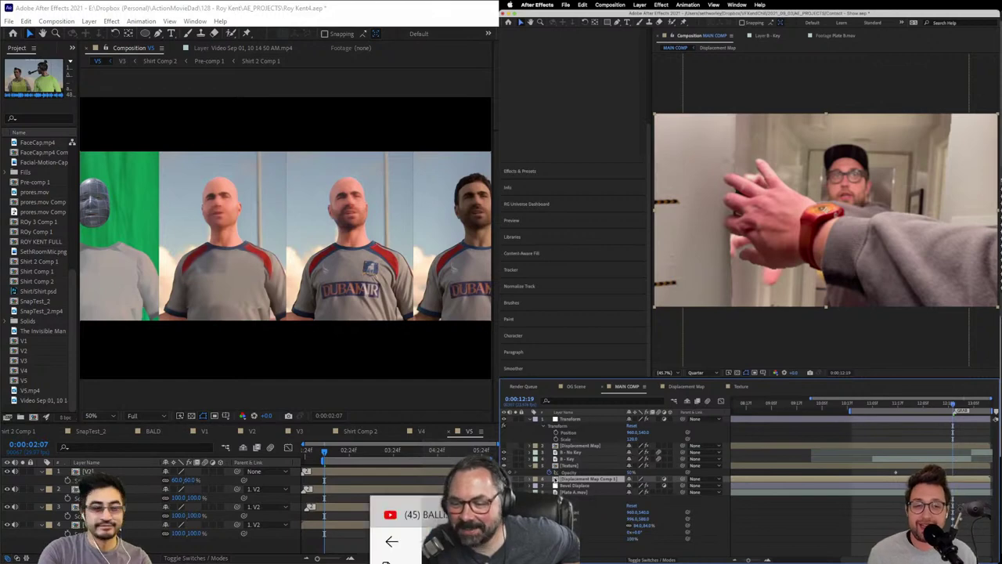
Step: Switch to the browser window showing the Apple TV tweet about the Roy Kent CGI post
left_click_drag(633, 526, 460, 24)
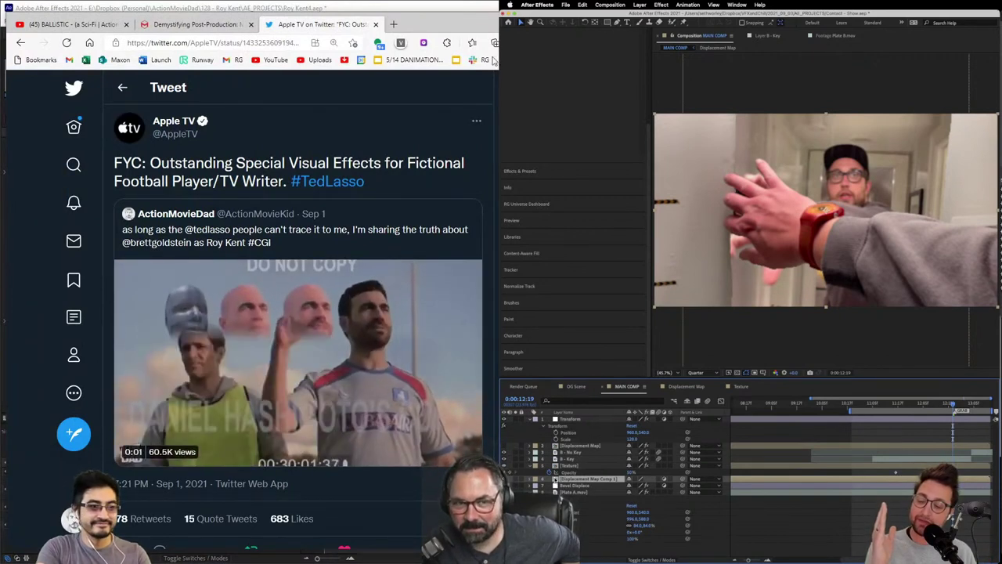
Step: Reposition the browser window and look over the Apple TV tweet, its engagement and the first reply
left_click_drag(473, 29, 470, 15)
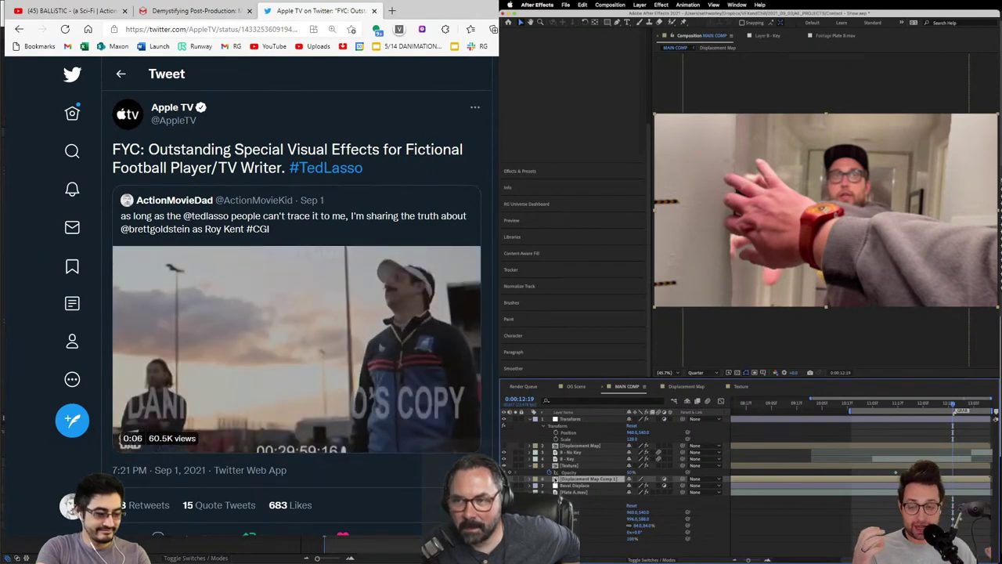
scroll(297, 302, "down", 1)
scroll(297, 302, "down", 2)
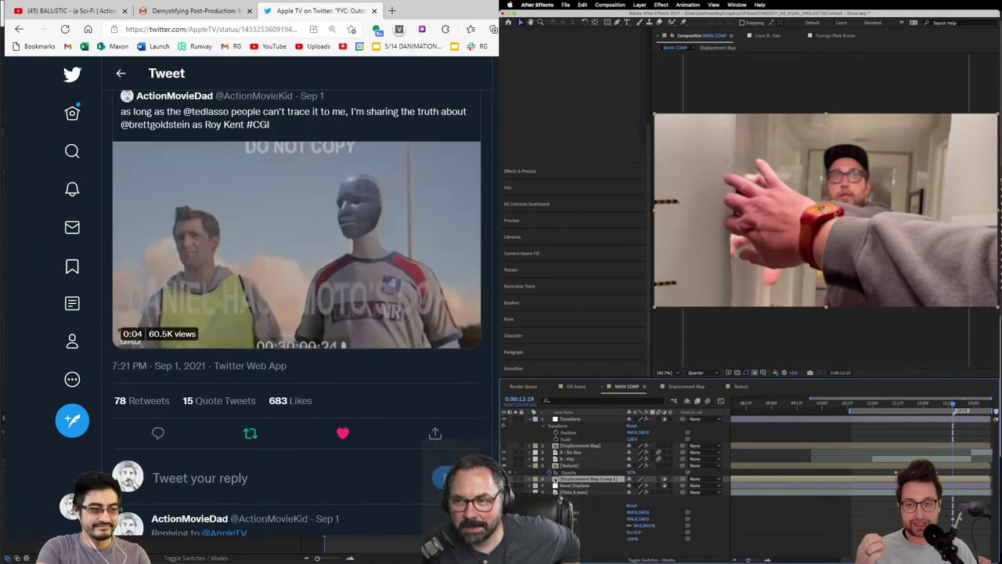
scroll(296, 301, "up", 2)
scroll(296, 301, "up", 1)
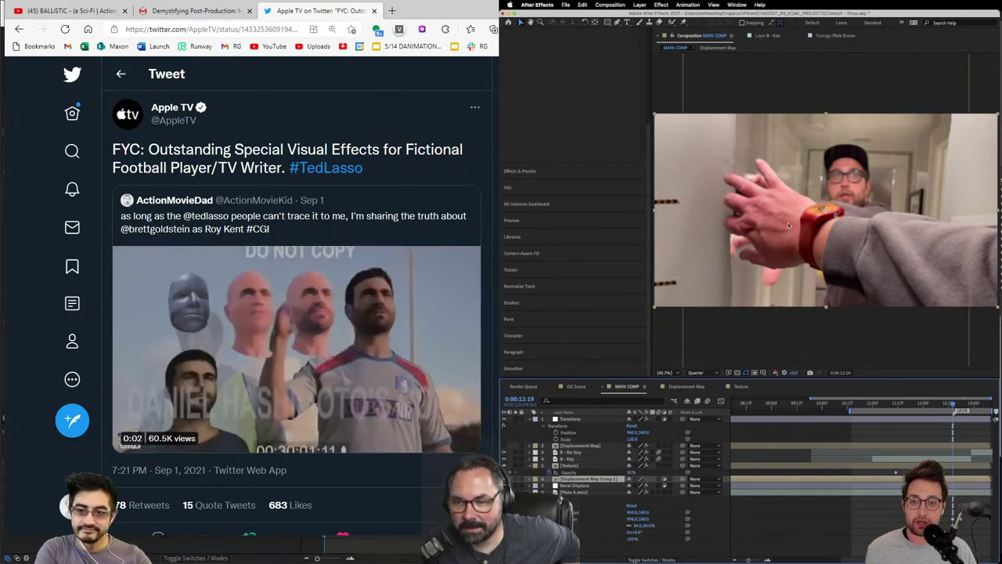
Step: Solo the B - Key layer in MAIN COMP to inspect the keyed foreground, and turn the solo back off
left_click(556, 460)
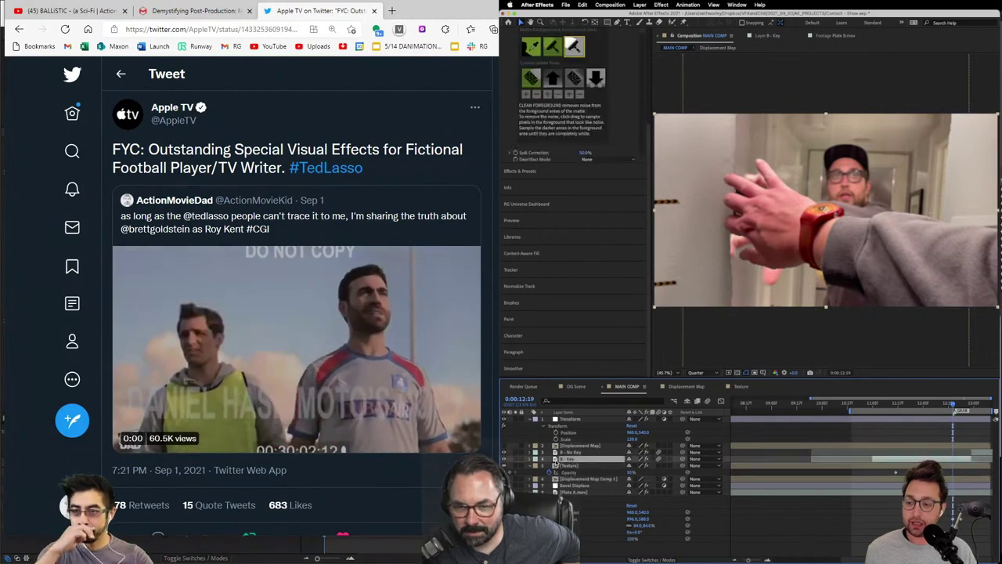
left_click(514, 459)
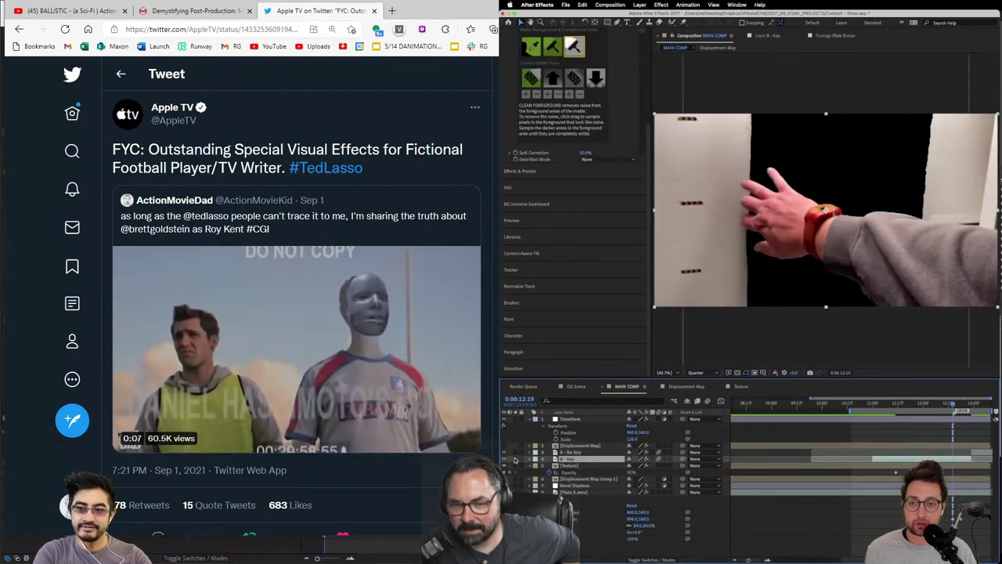
left_click(515, 460)
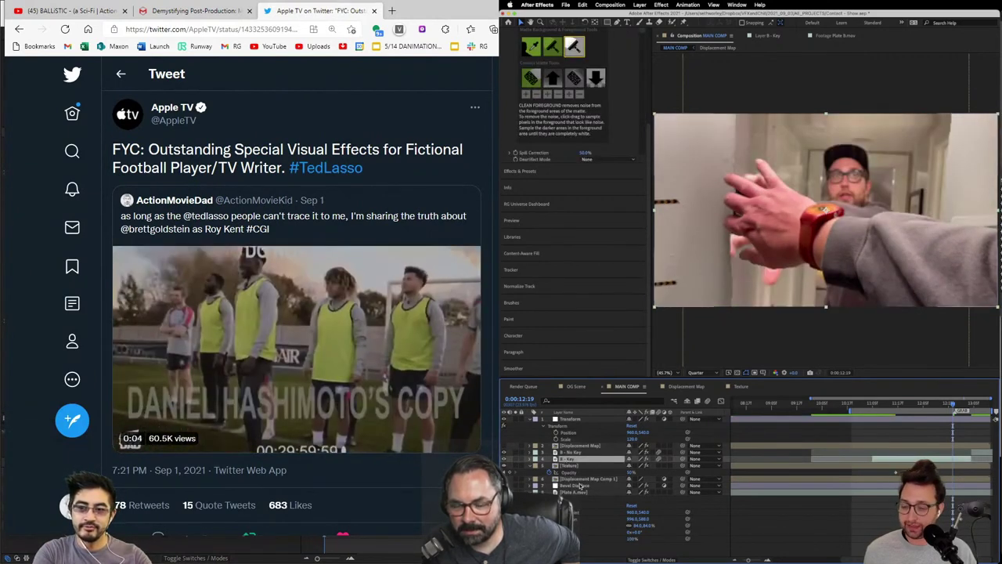
Step: Delete the grey Displacement Map Comp 1 layer beneath the Texture layer
left_click(580, 486)
left_click(568, 467)
left_click(566, 479)
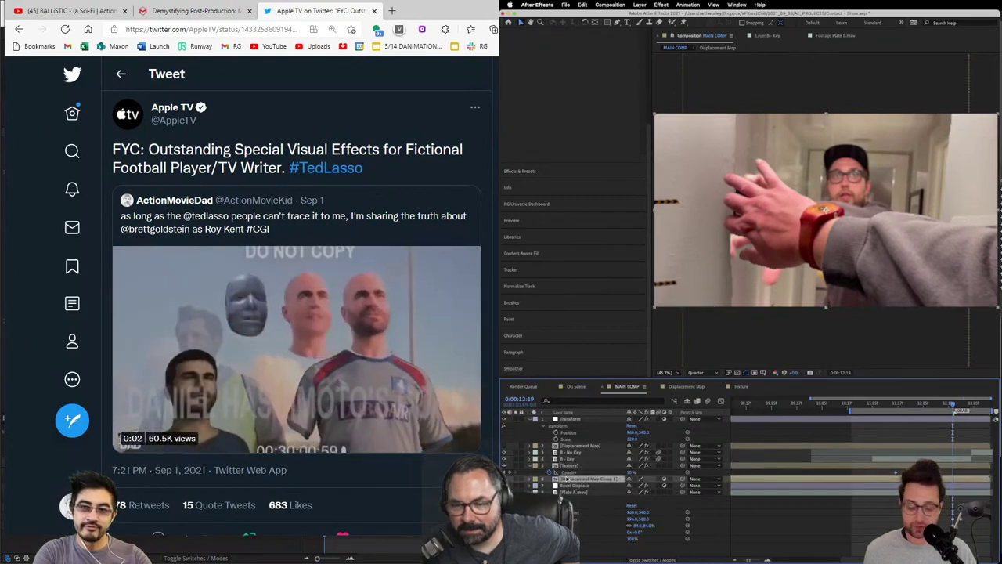
key("Delete")
Step: Add a new adjustment layer and place it directly above the Bevel Displace layer
left_click(639, 4)
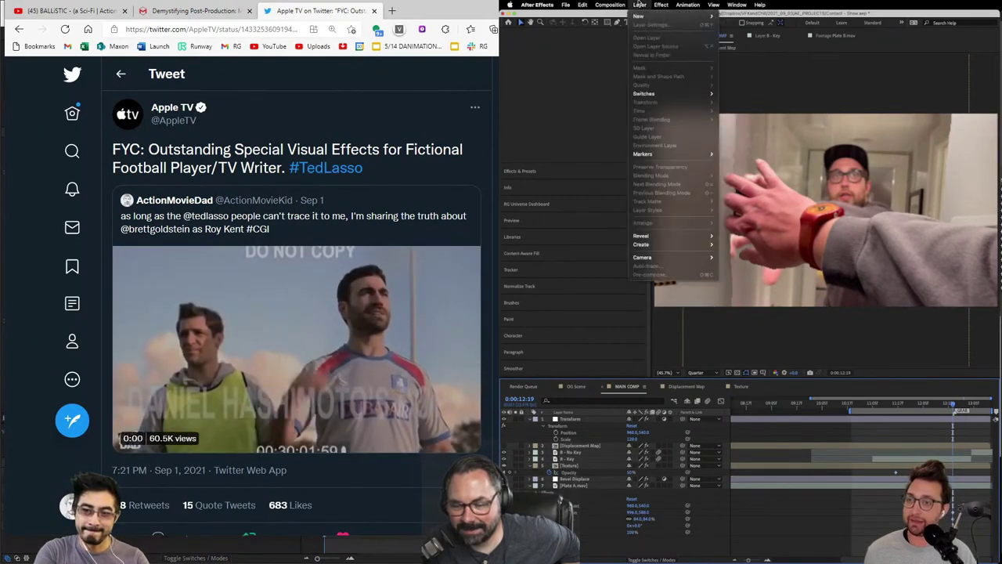
mouse_move(639, 16)
left_click(727, 70)
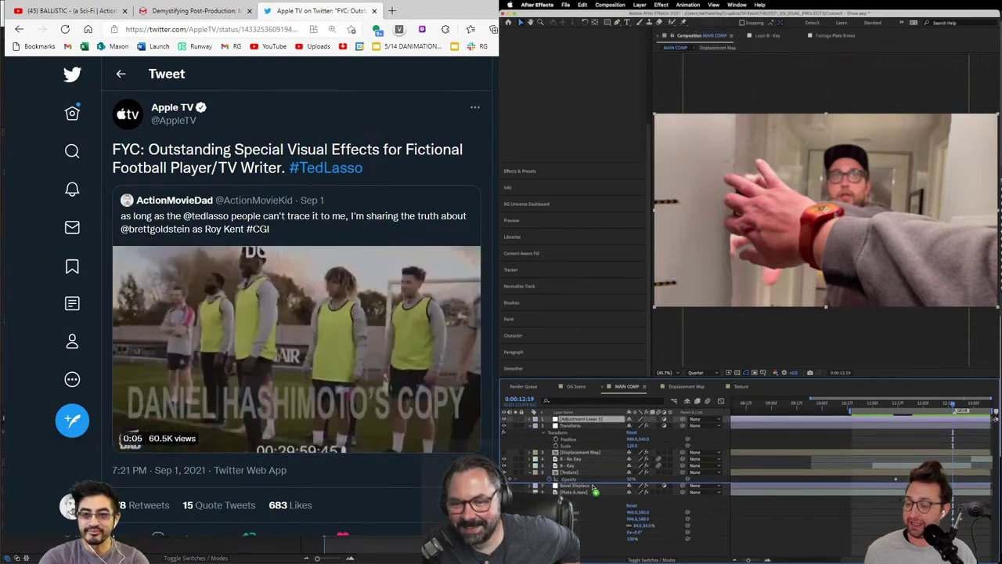
left_click_drag(593, 488, 592, 485)
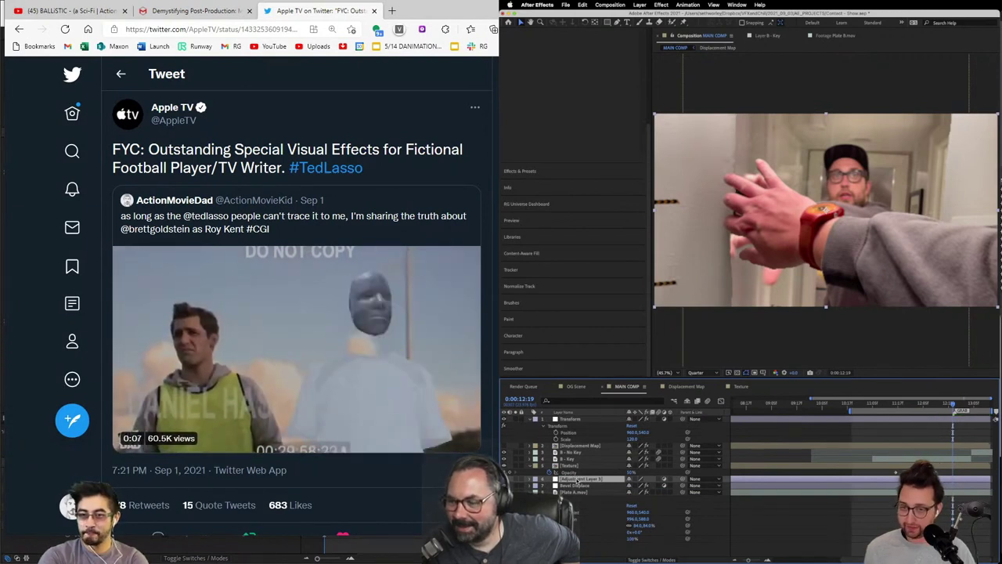
Step: Apply the Curves effect to the new adjustment layer and slightly raise the black point of its RGB curve
key("ctrl+space")
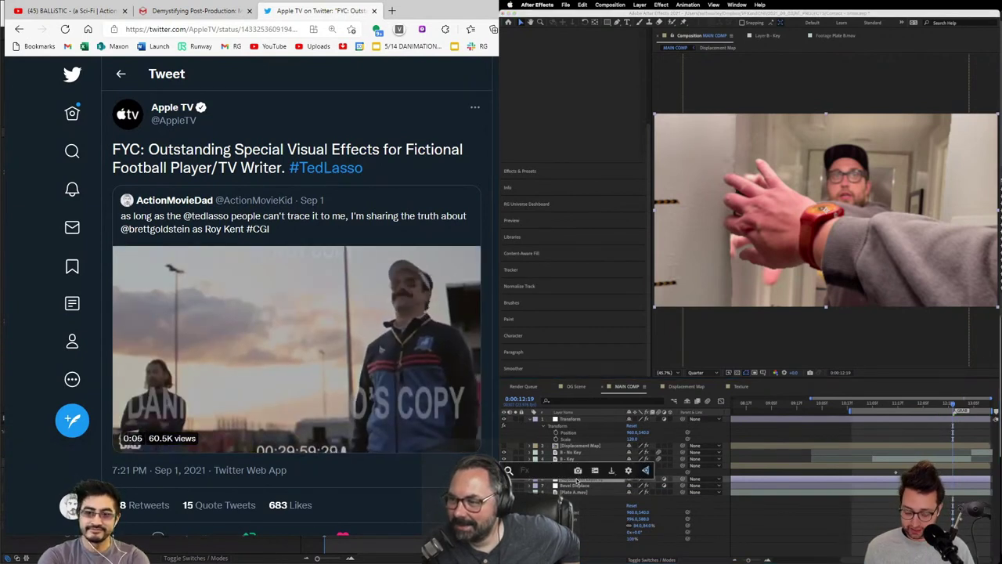
type("lev")
key("BackSpace")
key("BackSpace")
key("BackSpace")
type("curv")
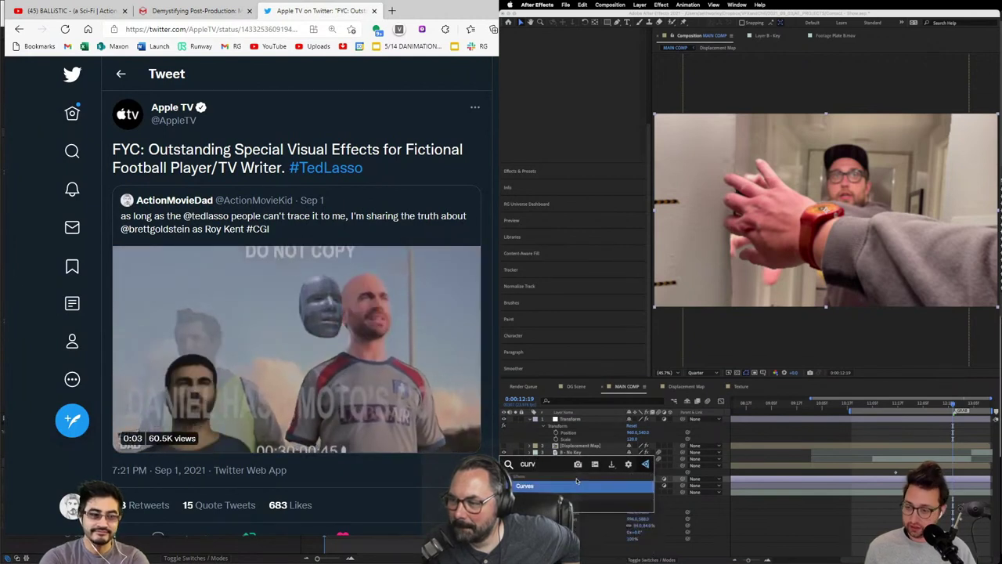
key("Return")
scroll(564, 74, "up", 4)
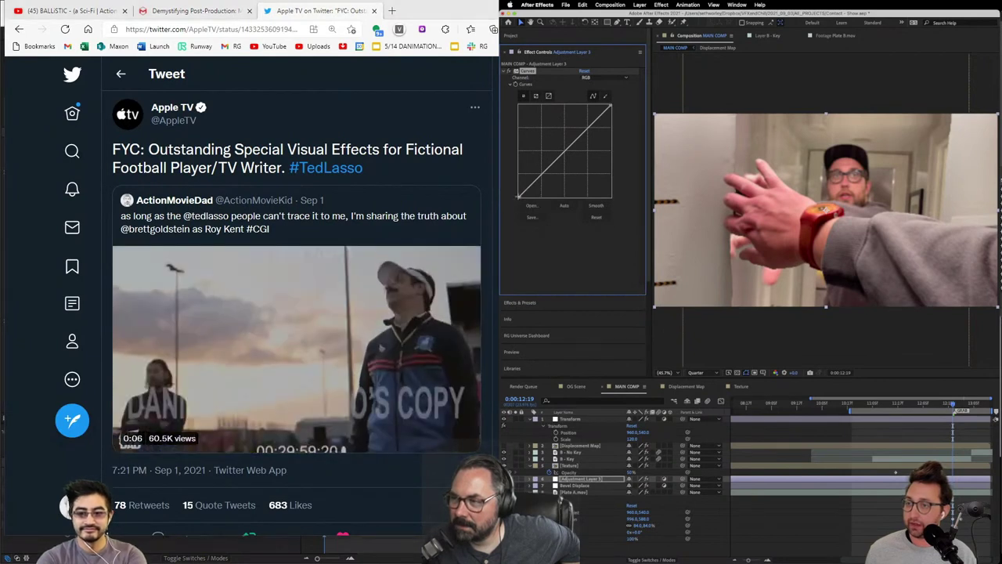
left_click_drag(518, 196, 518, 187)
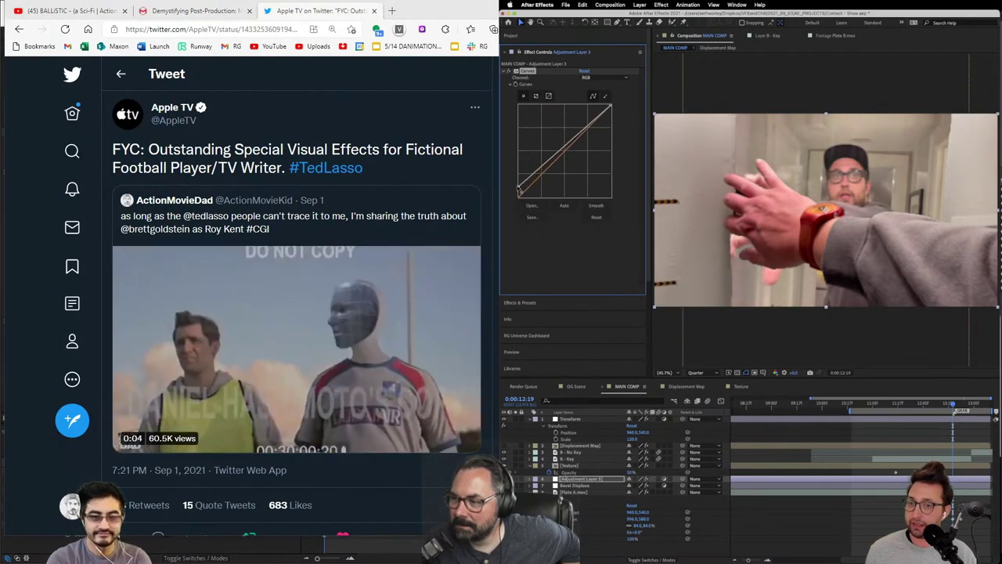
Step: Keyframe the Curves adjustment layer's opacity from 0% at 0:00:11:20 to 100% at 0:00:12:10
left_click(909, 405)
mouse_move(906, 404)
left_mouse_down()
mouse_move(937, 406)
mouse_move(904, 405)
left_mouse_up()
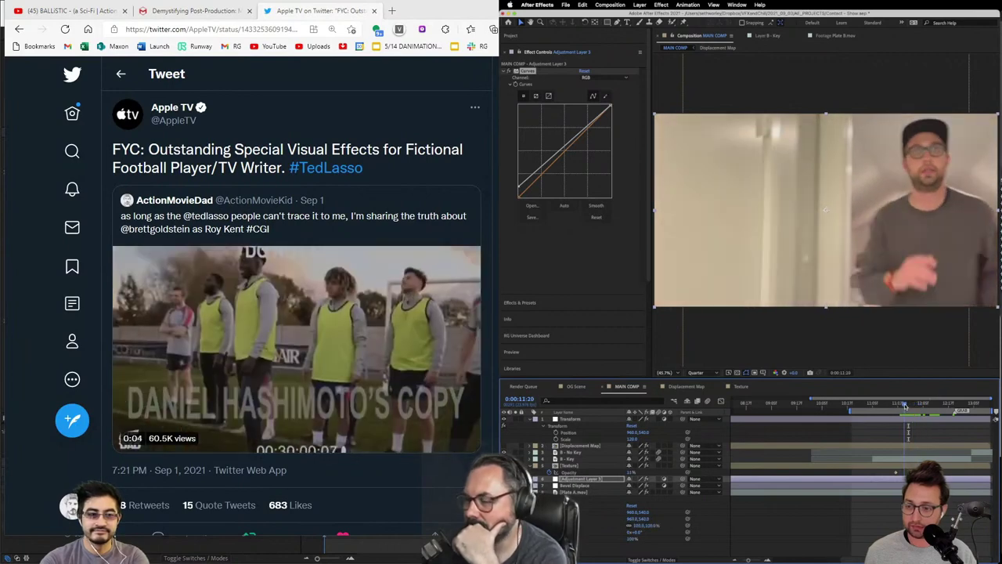
left_click(589, 479)
key("t")
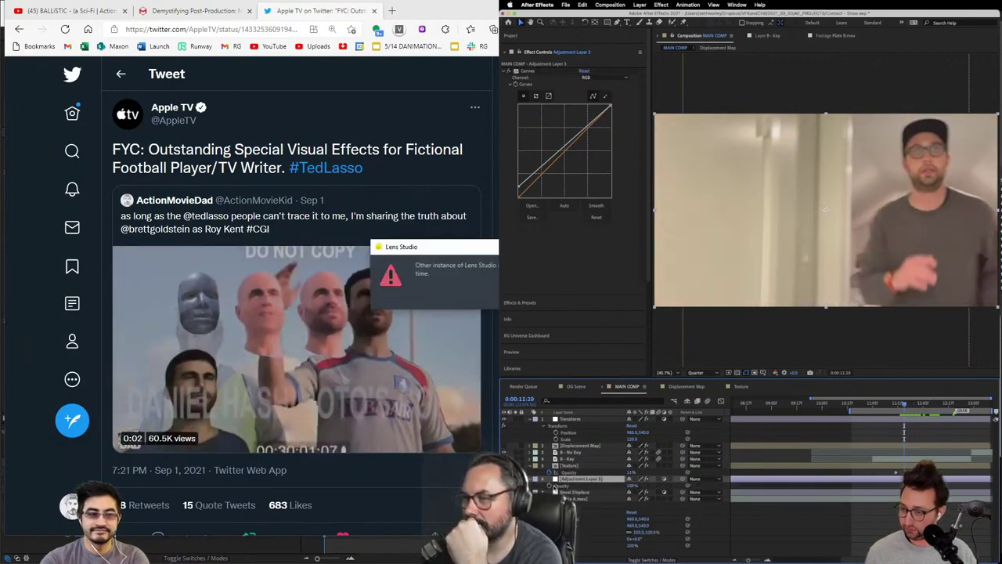
left_click(632, 486)
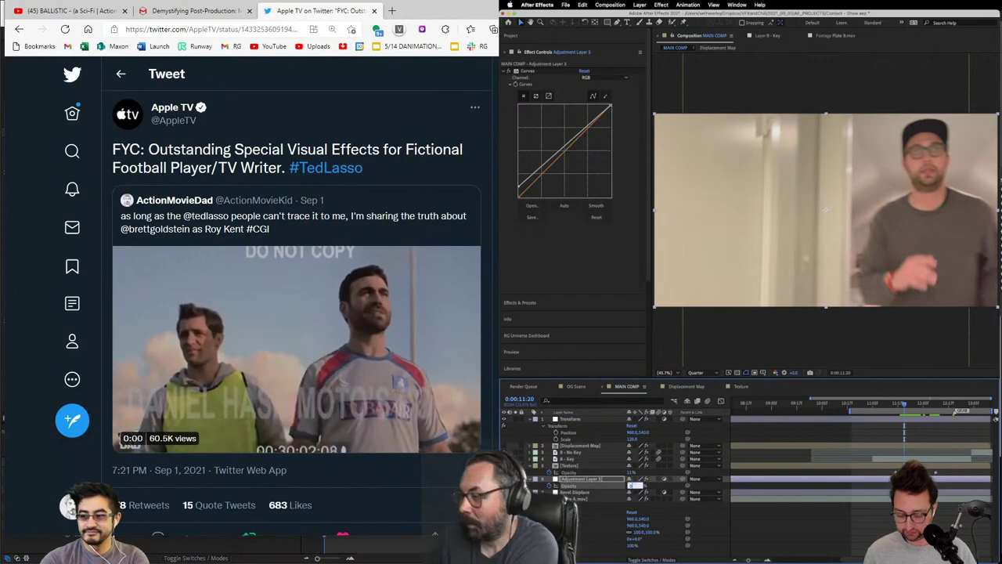
key("alt+Tab")
key("Page_Down")
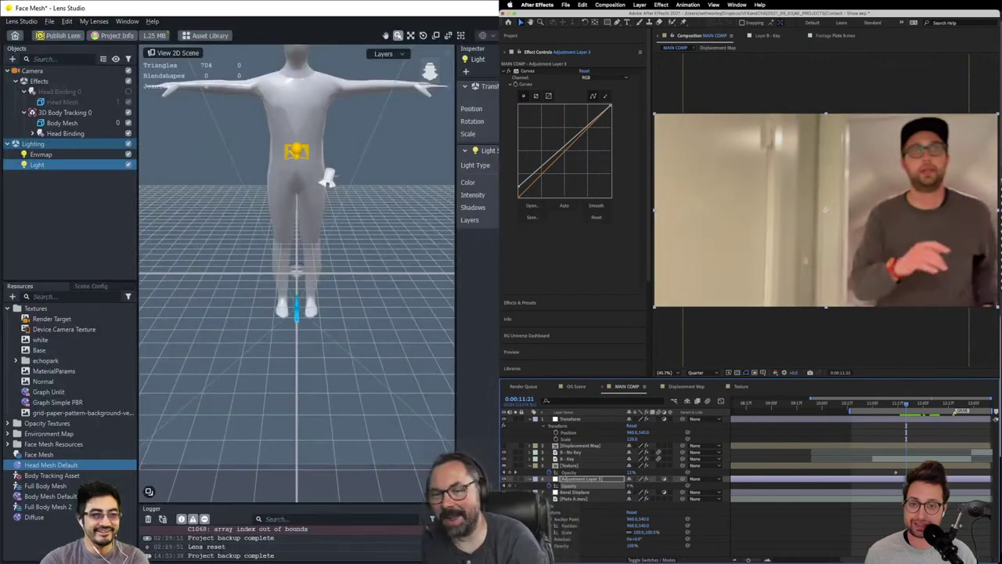
key("Page_Down")
key("Page_Down")
key("Page_Down")
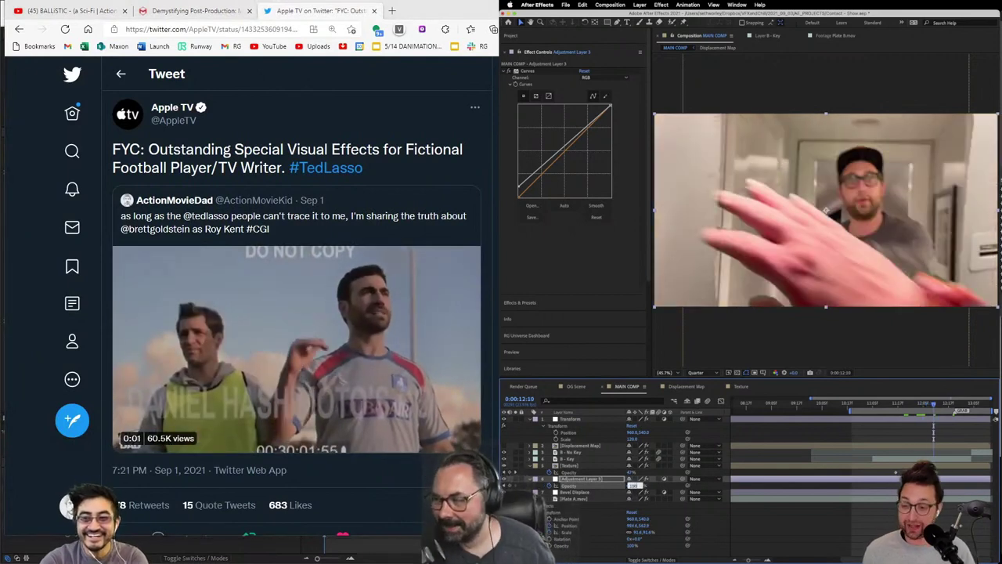
Step: Play and scrub the shot from 0:00:11:16 to 0:00:12:19 to check the fade-in of the lifted blacks
left_click(896, 408)
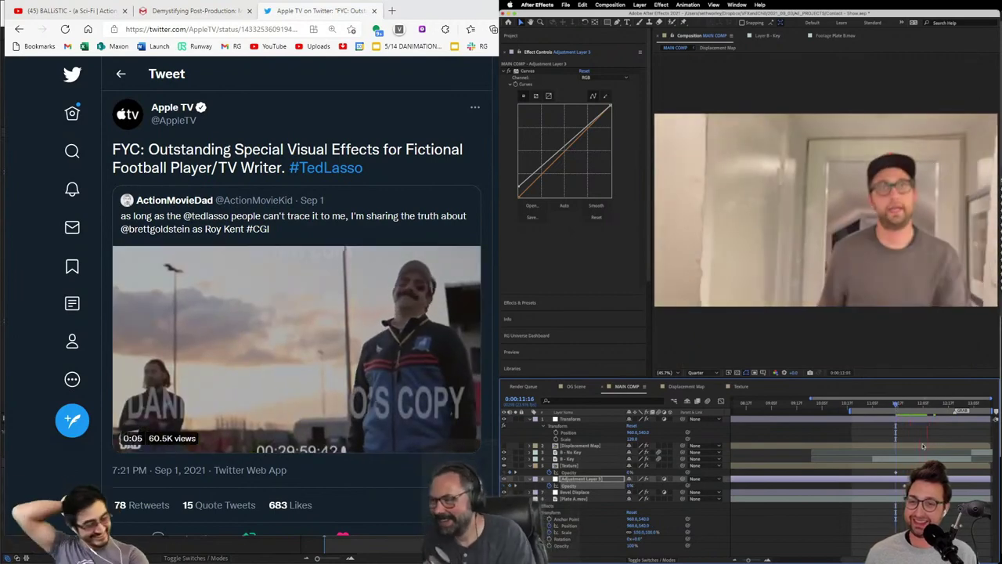
key("space")
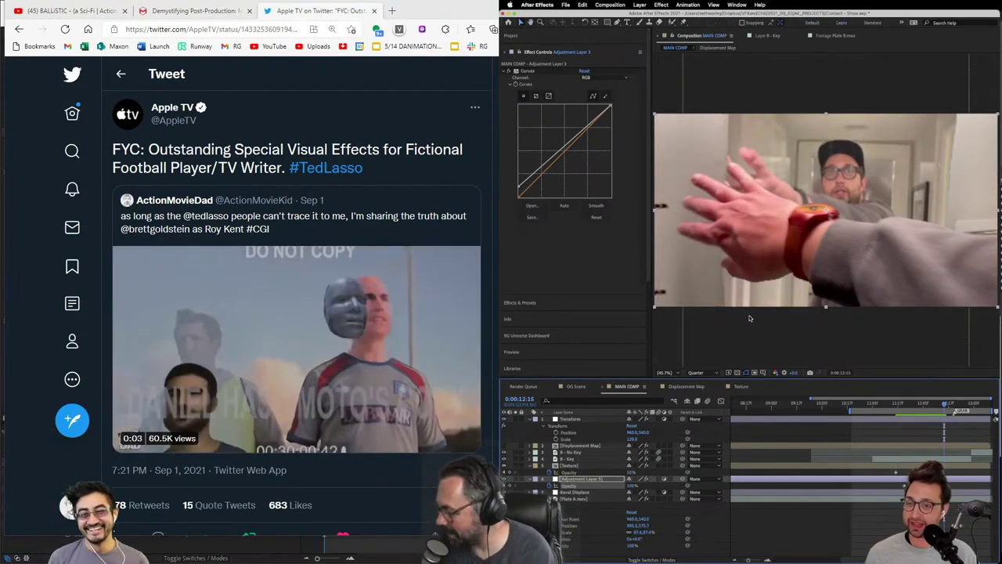
left_click(940, 404)
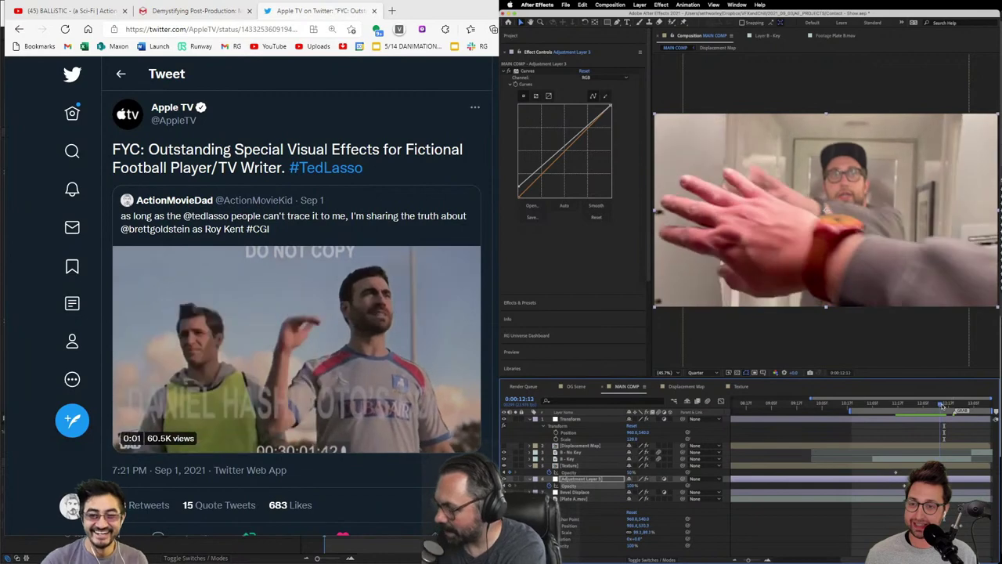
mouse_move(941, 406)
left_mouse_down()
mouse_move(961, 406)
mouse_move(938, 407)
mouse_move(951, 405)
left_mouse_up()
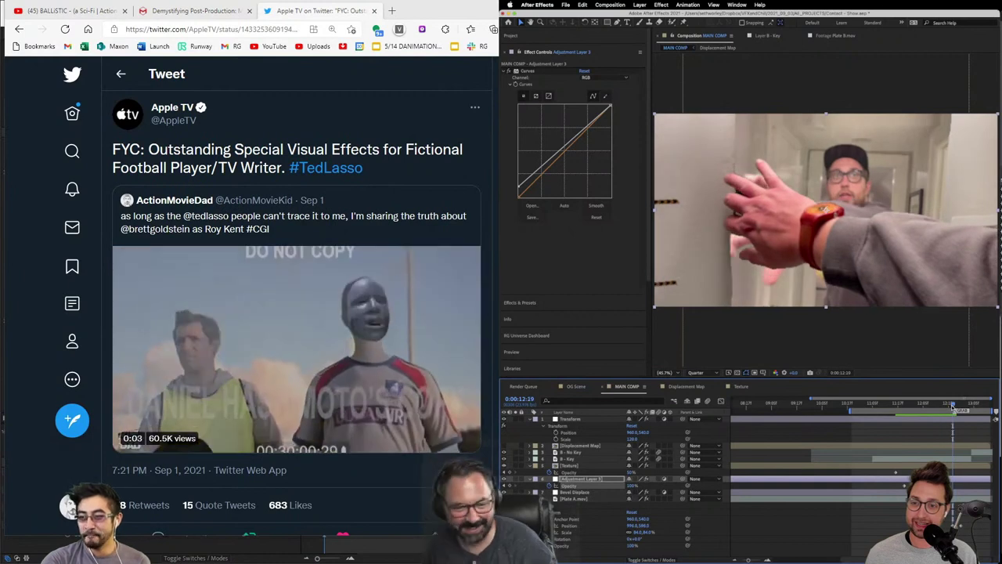
Step: Try holding Plate A.mov at 100% scale by removing its scale animation at 0:00:12:00, and preview it
left_click(582, 498)
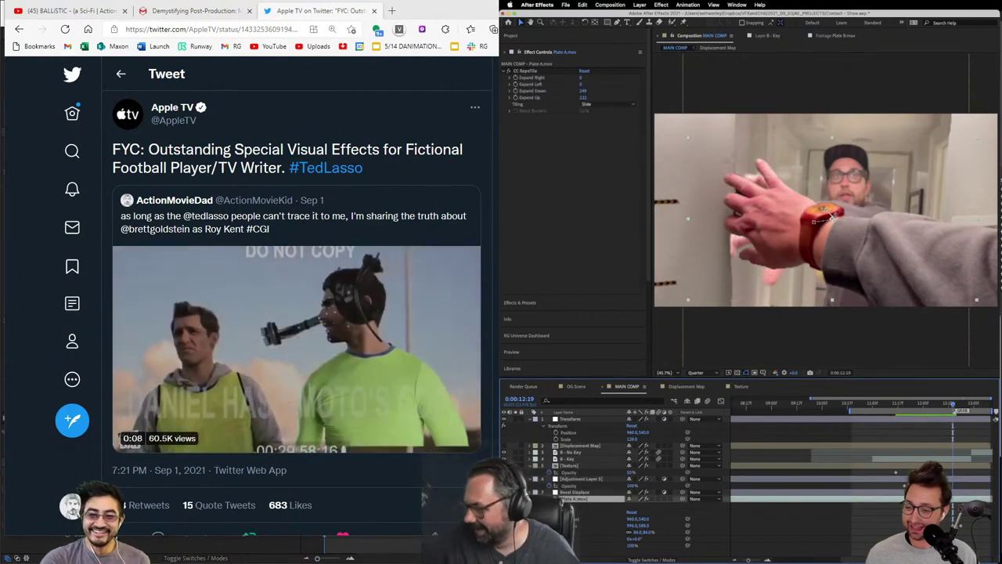
key("shift+Page_Up")
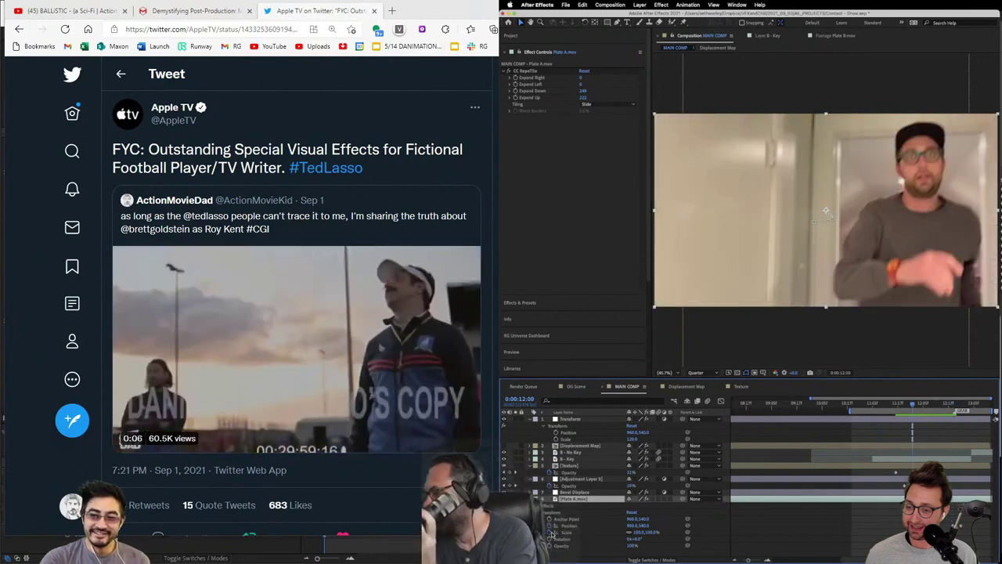
left_click(549, 532)
key("space")
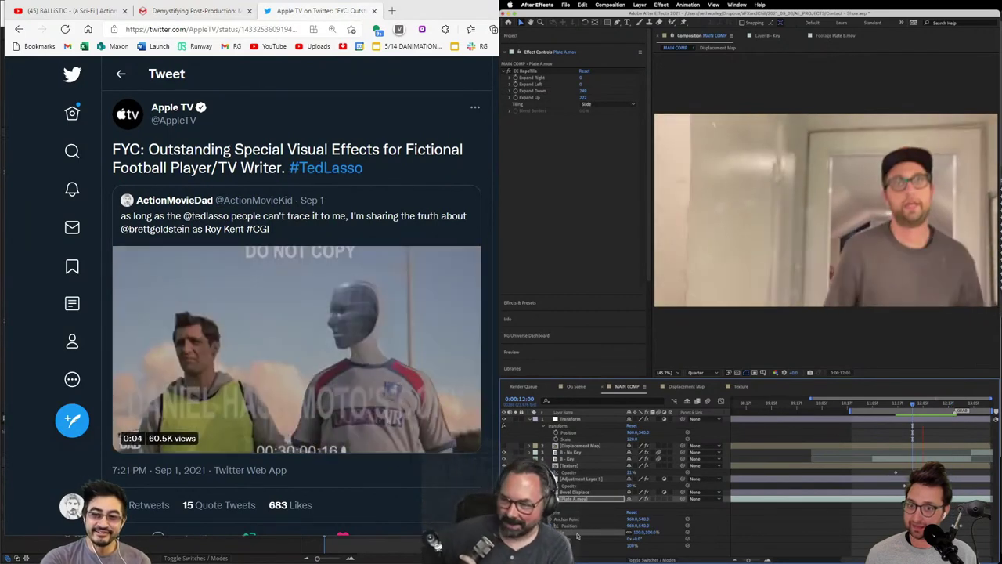
key("space")
Step: Hold the Plate A.mov layer's scale at 84% throughout the shot and preview it from 0:00:12:00
left_click(574, 499)
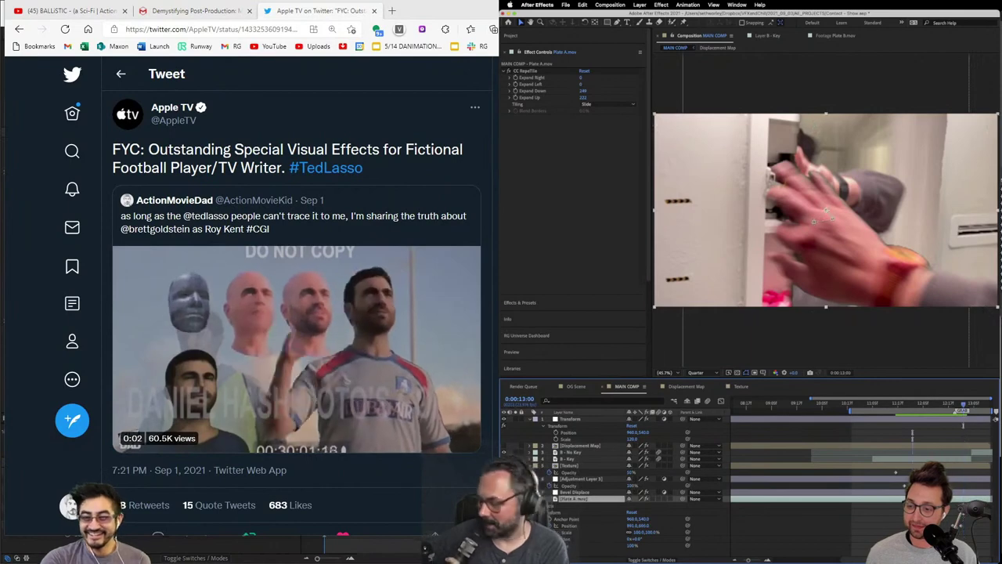
key("space")
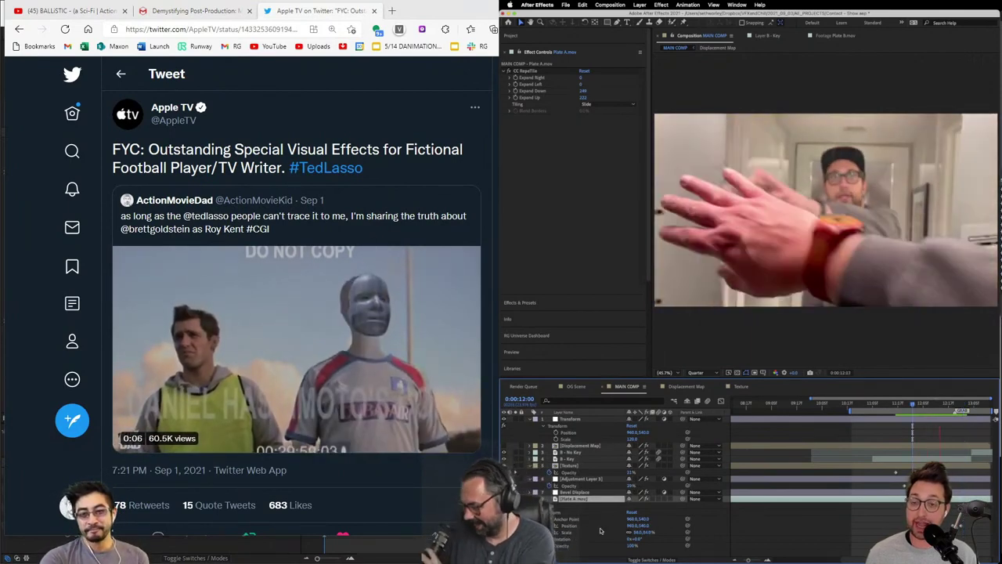
key("space")
key("space")
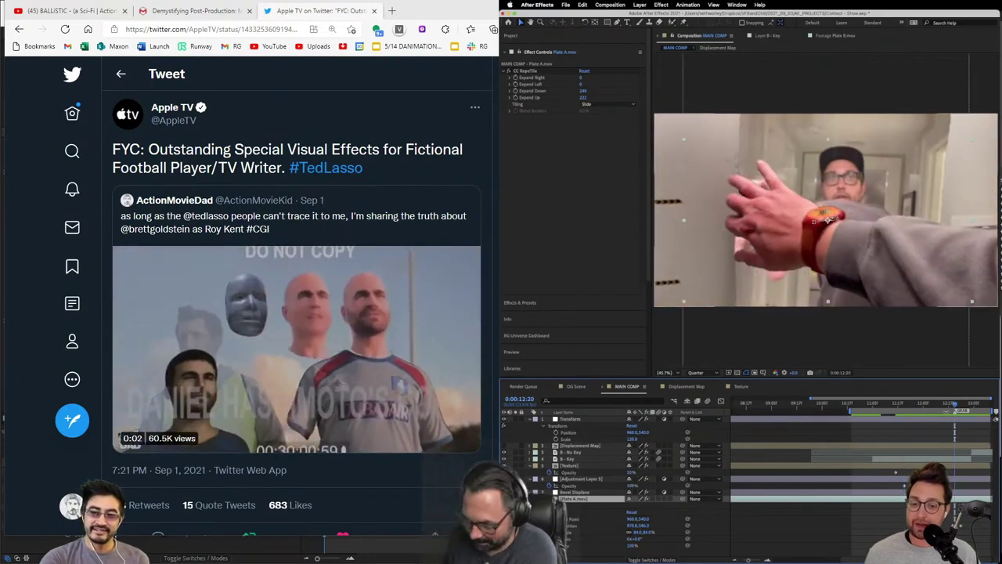
Step: Scrub and replay the shot around 0:00:11:22 to 0:00:13:02 to review the constant-scale reflection
left_click(943, 406)
left_click_drag(944, 406, 908, 405)
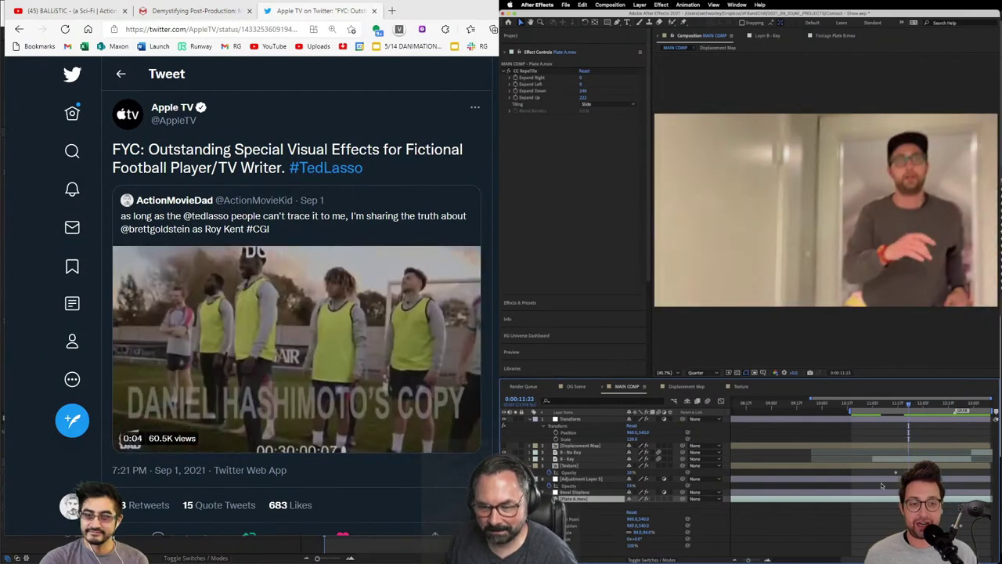
key("space")
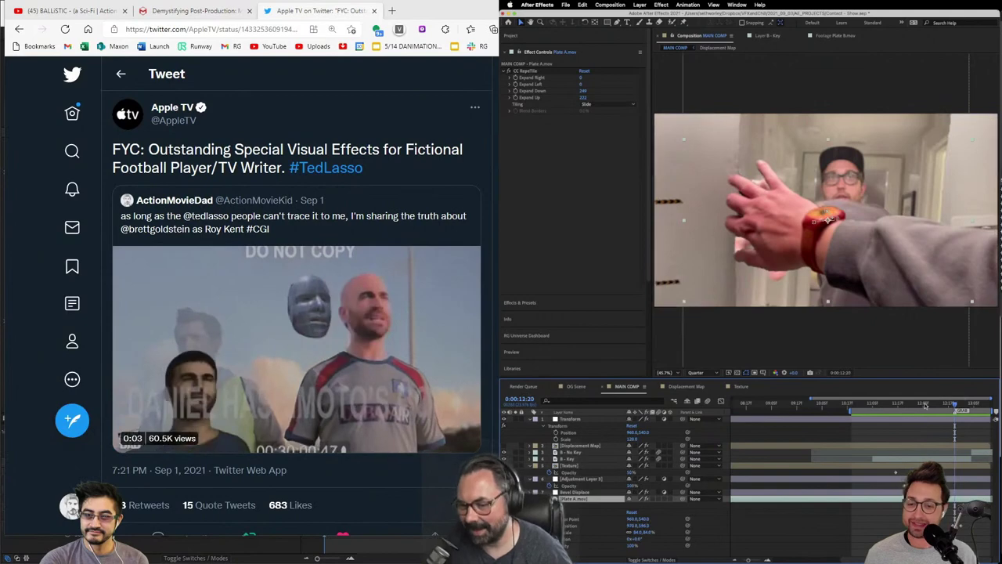
mouse_move(925, 405)
left_mouse_down()
mouse_move(954, 405)
mouse_move(927, 404)
left_mouse_up()
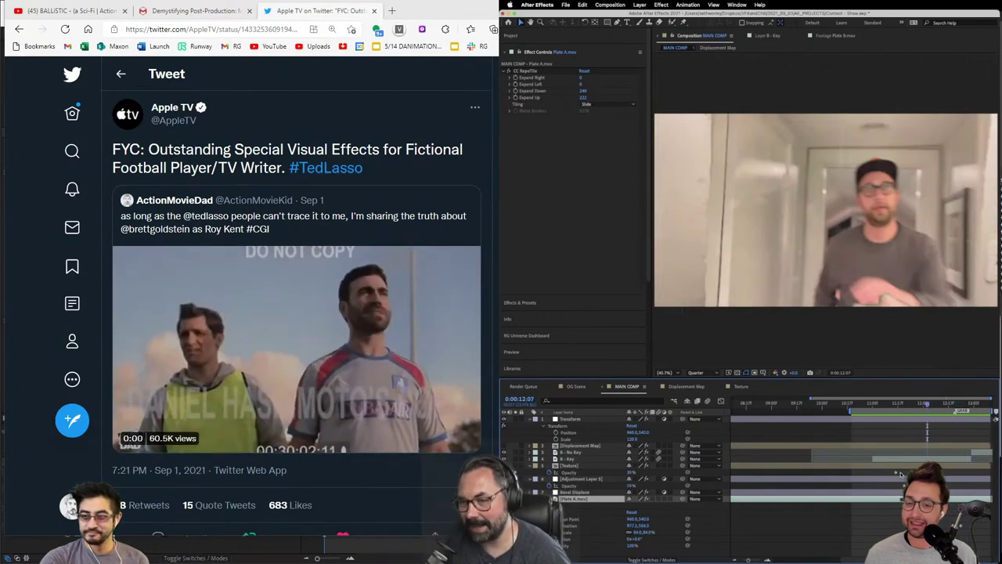
key("space")
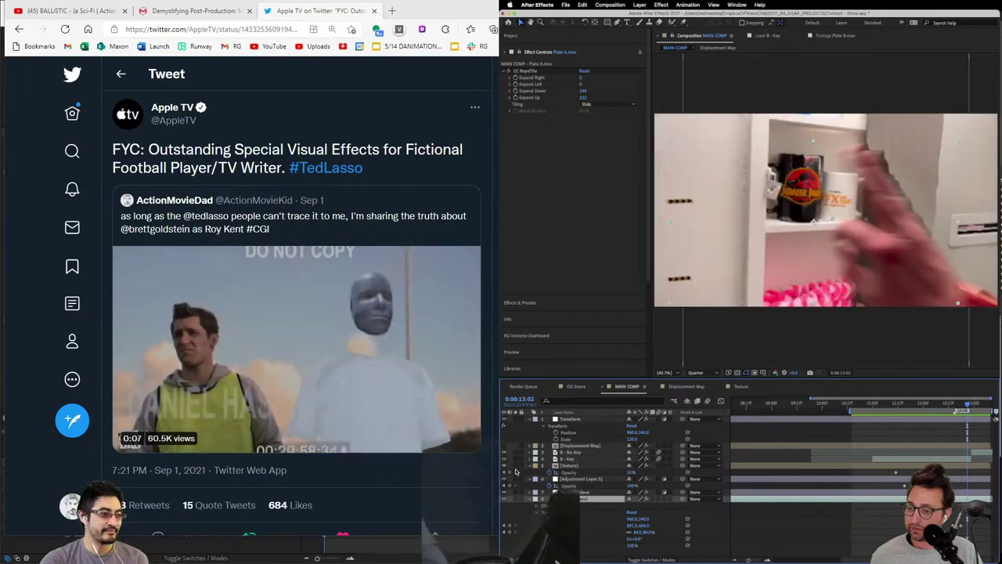
scroll(297, 313, "down", 2)
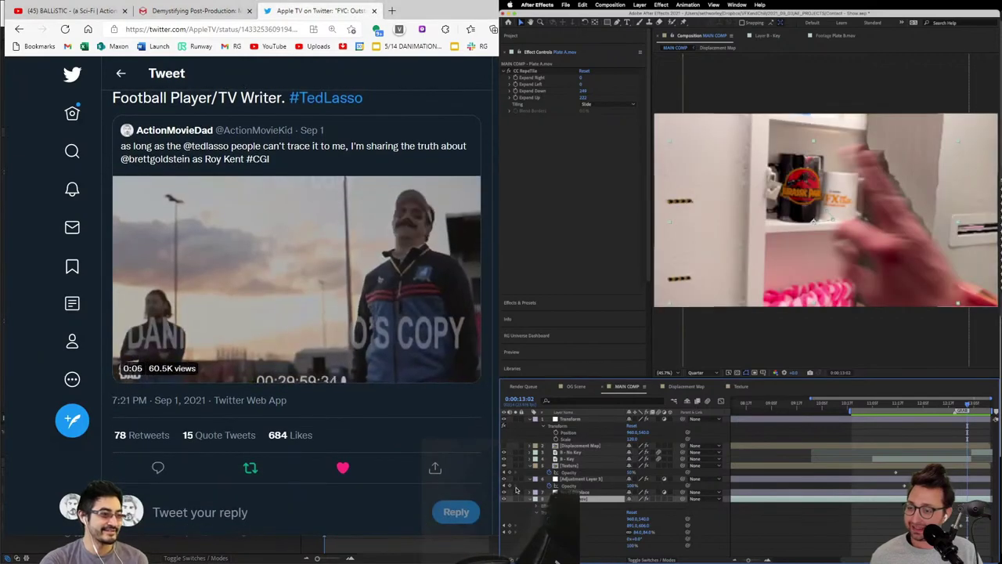
scroll(297, 313, "up", 1)
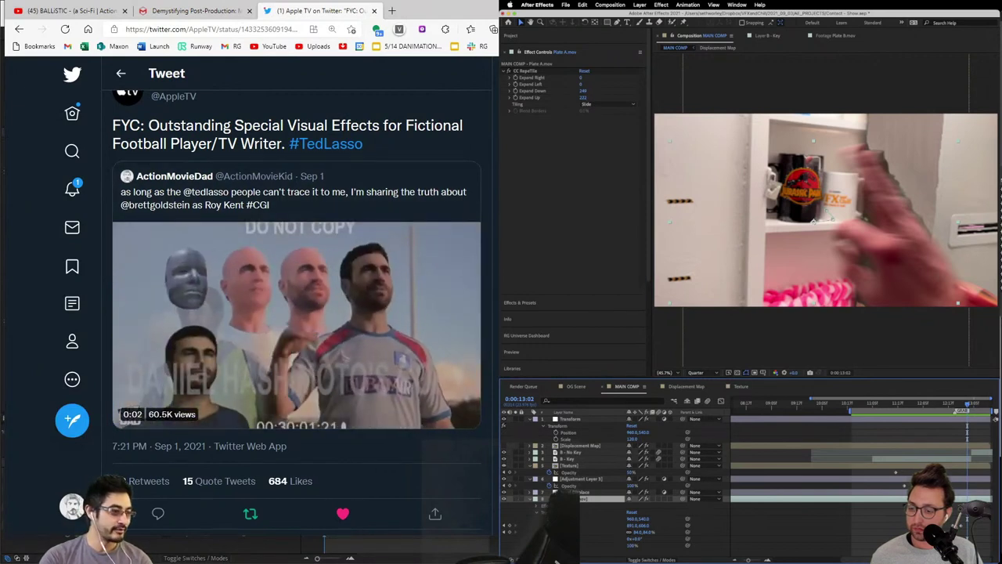
Step: Select the B - Key layer in MAIN COMP and examine its Primatte Keyer 6 key
scroll(251, 319, "down", 1)
left_click(569, 459)
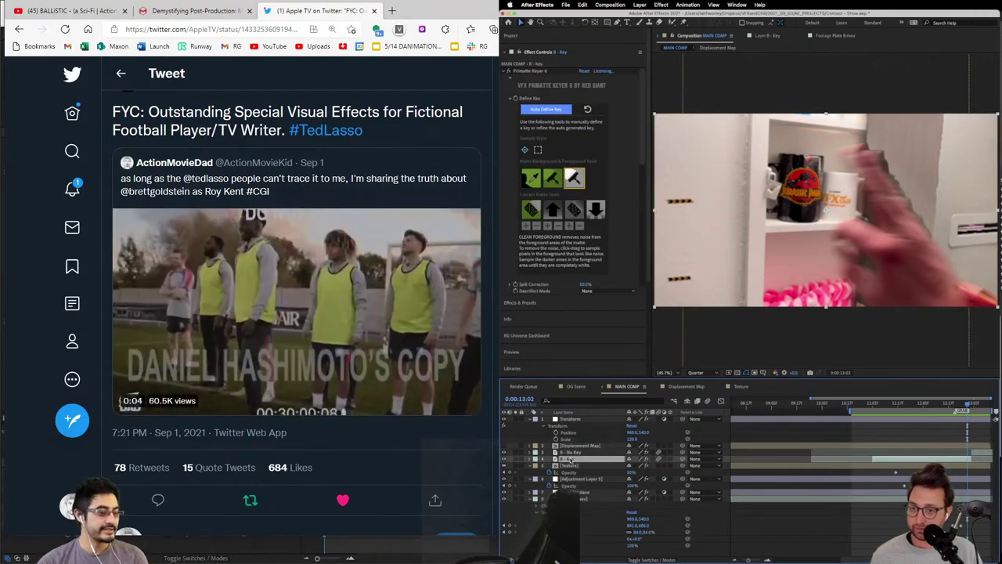
left_click(572, 180)
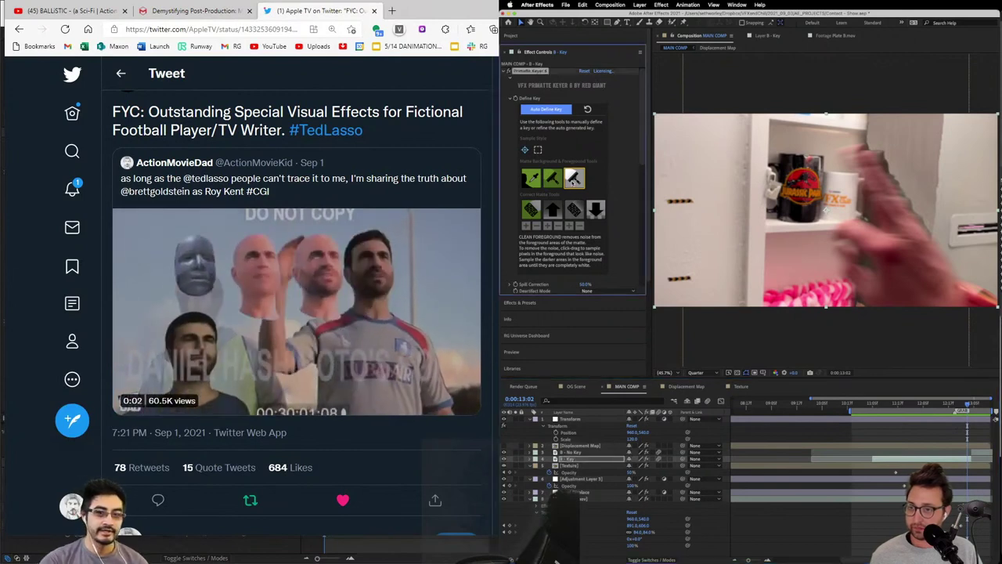
left_click(801, 160)
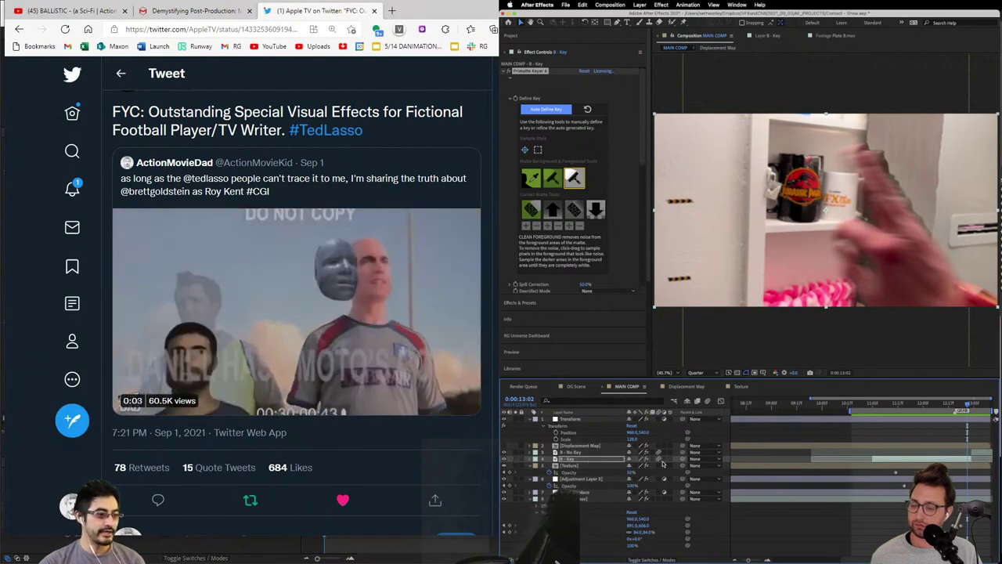
left_click(509, 70)
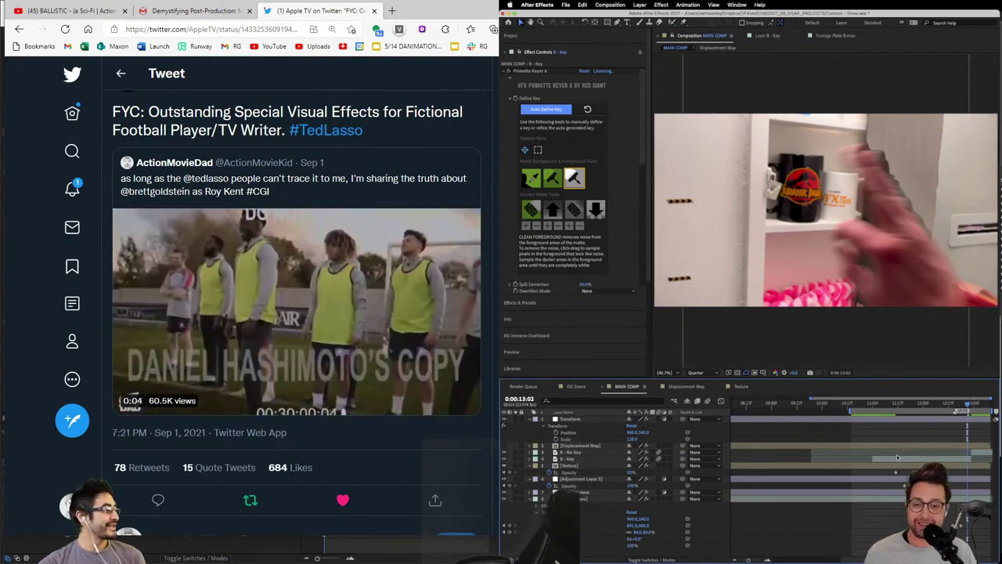
Step: Scrub and replay the shot between 0:00:11:06 and 0:00:12:20 to review the keyed hand over the reflection
left_click(947, 405)
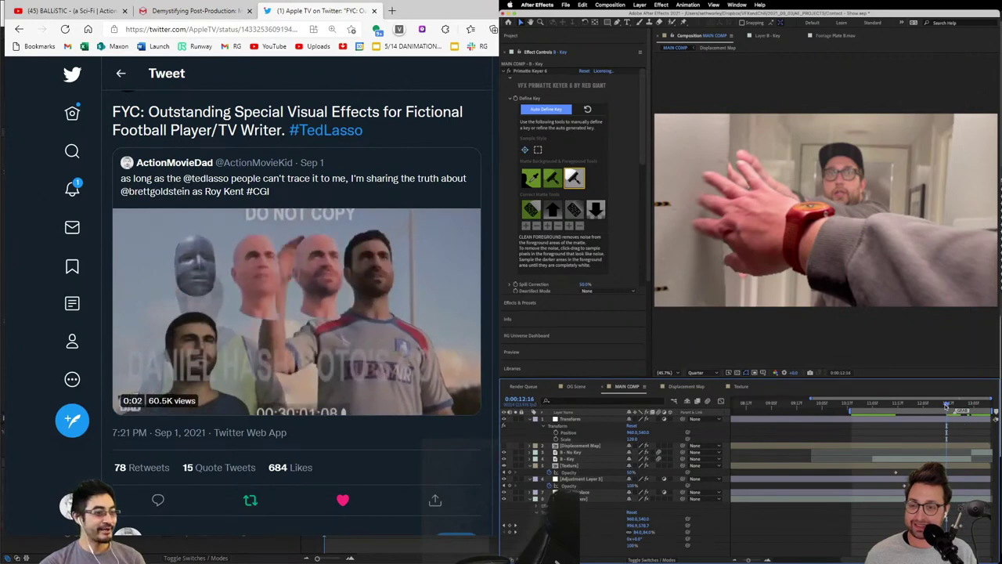
key("space")
left_click(898, 406)
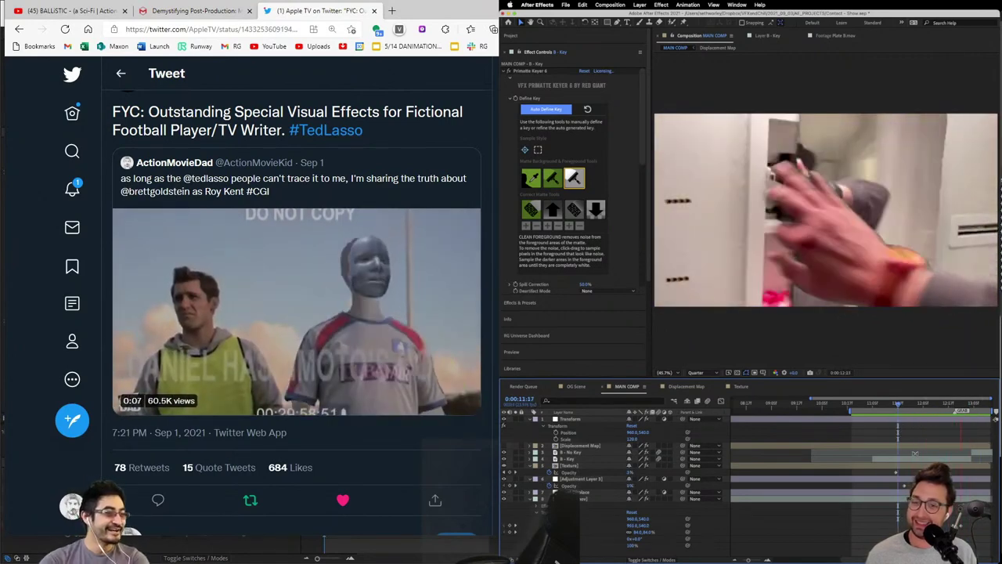
left_click(876, 404)
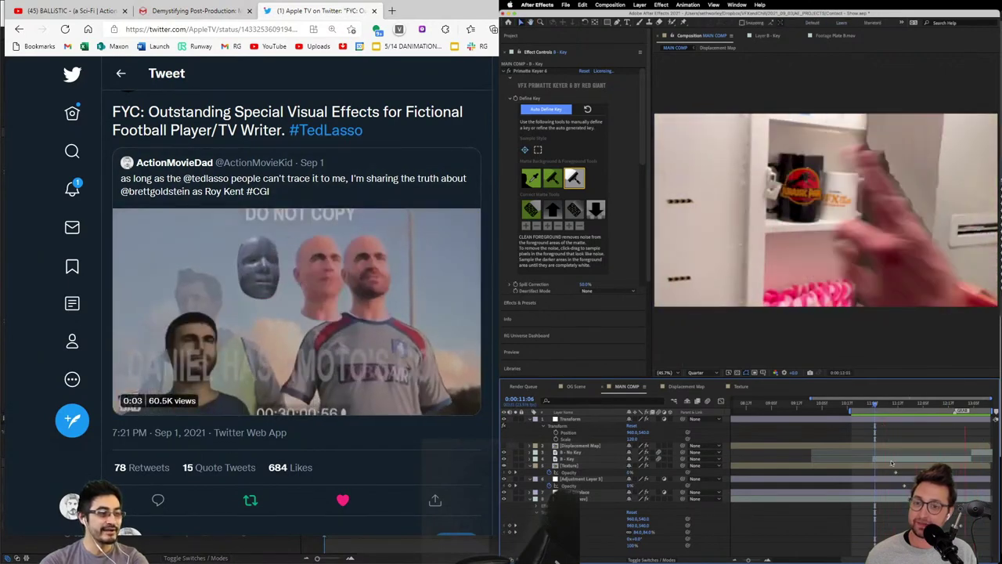
key("space")
left_click(915, 406)
left_click(949, 406)
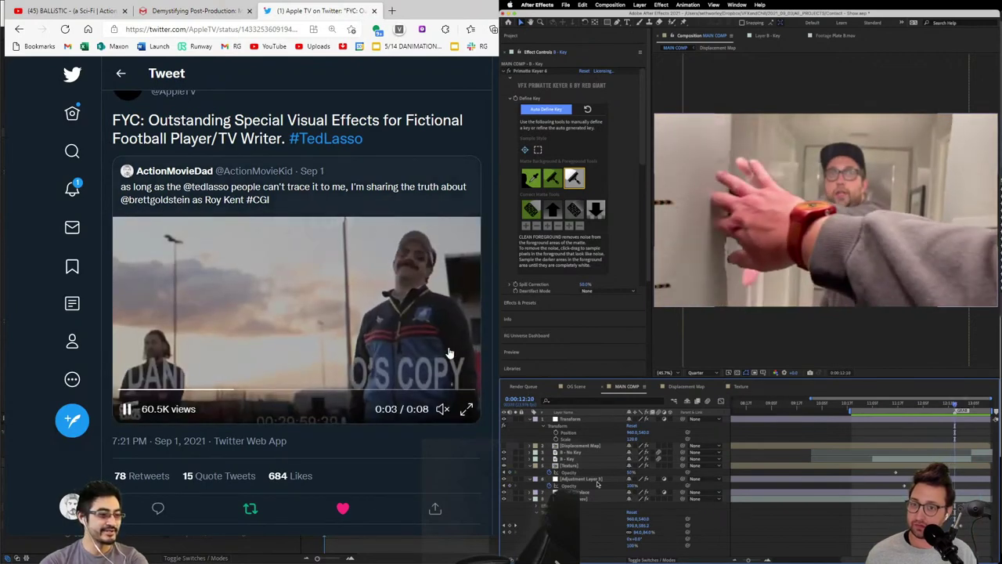
Step: Apply a Fast Box Blur effect to the Texture layer in MAIN COMP
scroll(451, 352, "down", 1)
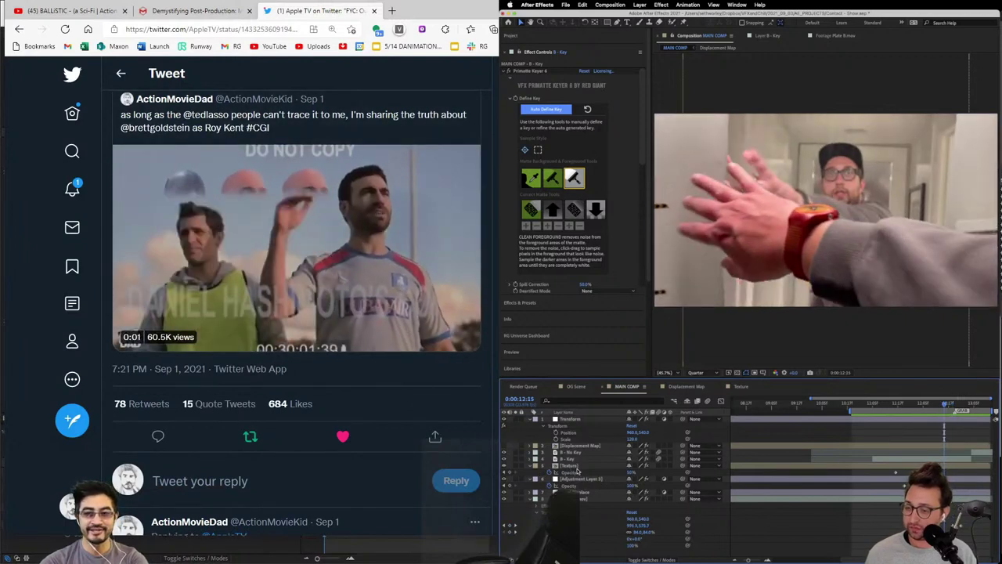
left_click(570, 465)
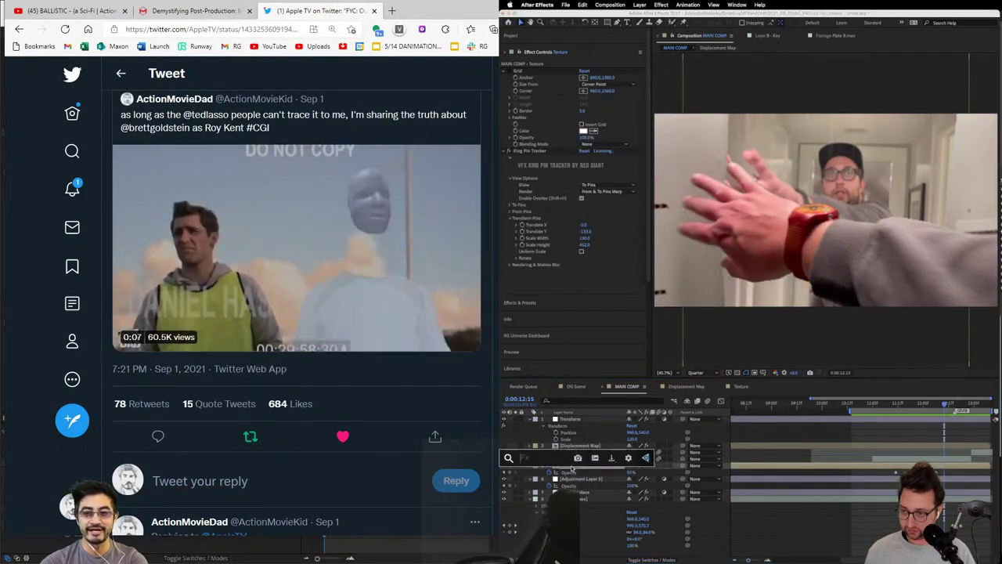
key("ctrl+v")
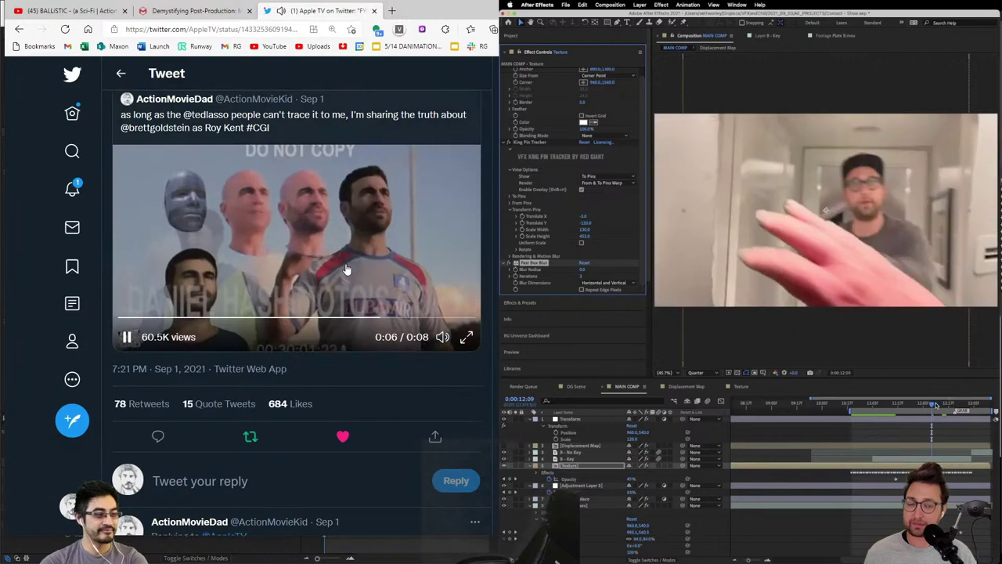
Step: Scrub and replay the tweet's Roy Kent CGI video from the start, pausing it at 0:06
left_click(121, 319)
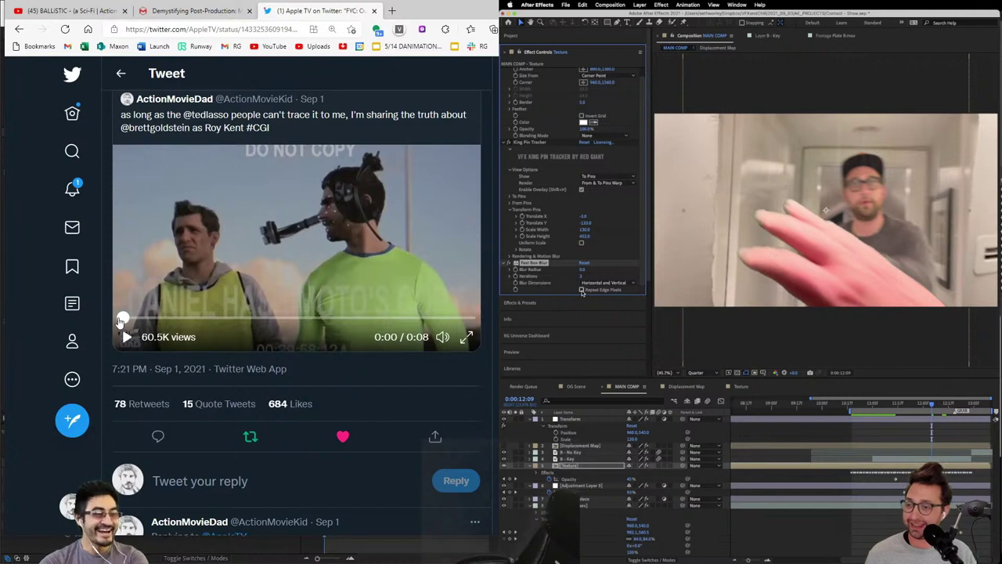
left_click_drag(121, 321, 291, 282)
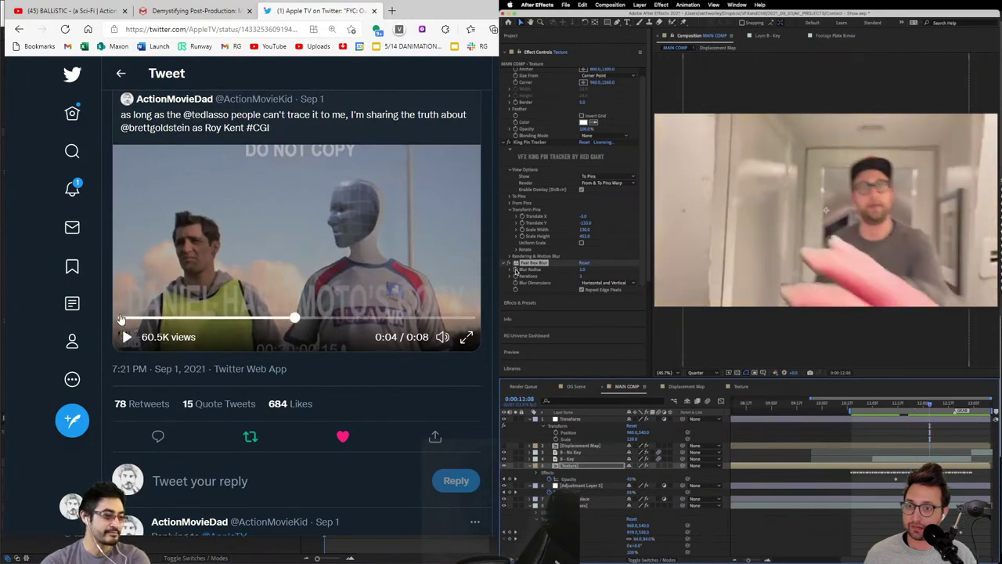
left_click(121, 317)
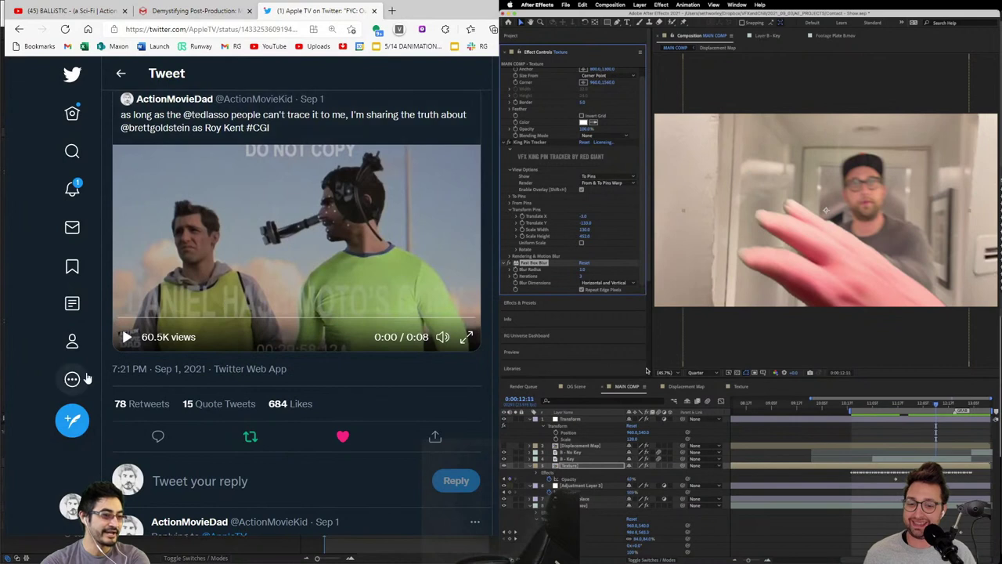
left_click(127, 336)
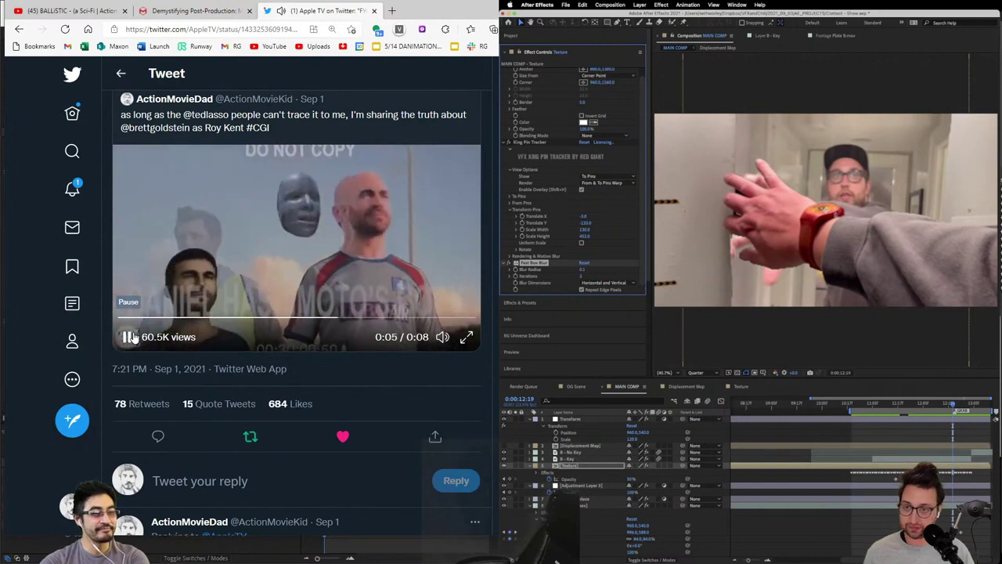
left_click(130, 336)
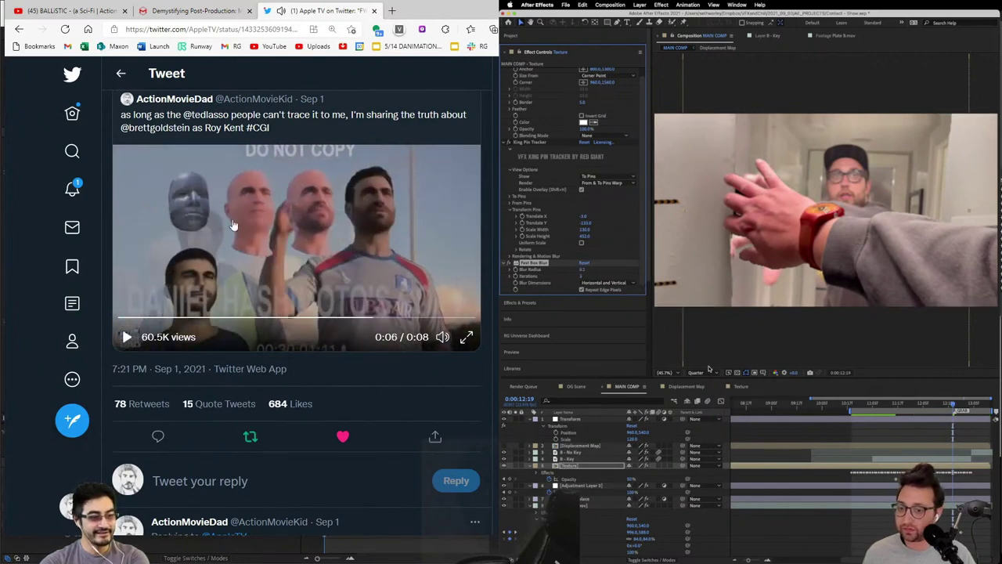
Step: Set the MAIN COMP preview resolution to Full and preview the shot from 0:00:12:01
left_click(705, 373)
left_click(709, 389)
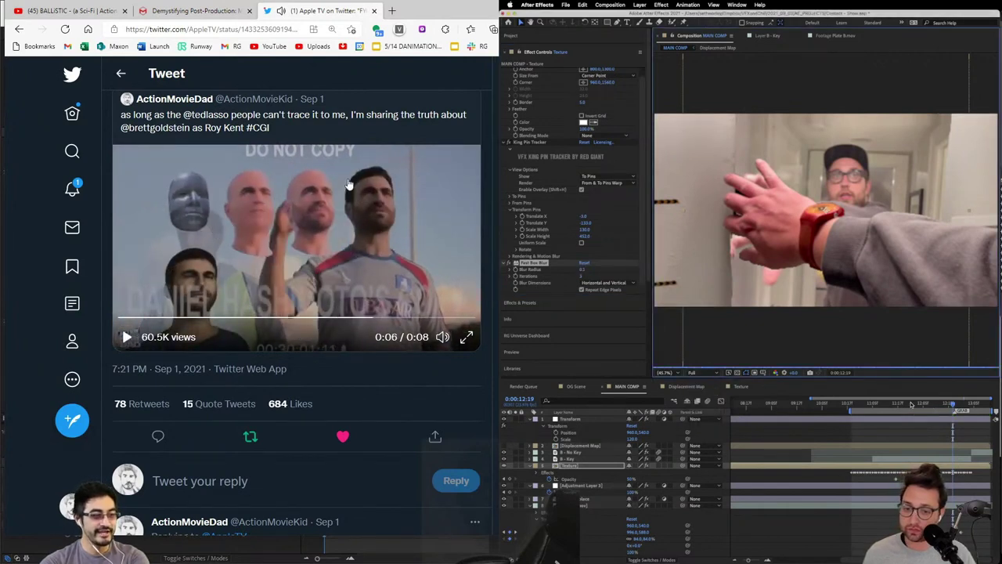
left_click(914, 404)
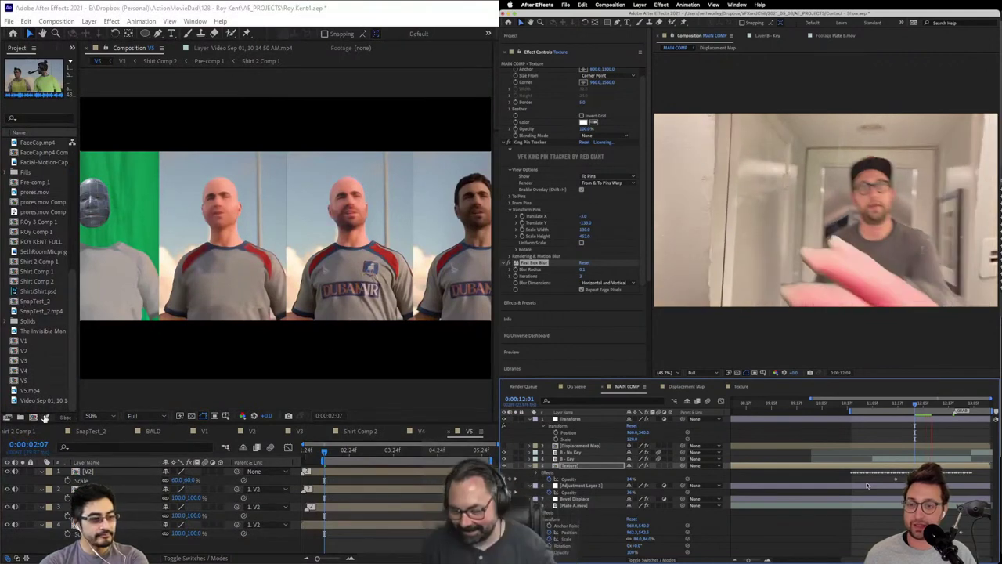
Step: Open the V5.mp4 footage in the Roy Kent4 project, widen its viewer, and play the clip
double_click(55, 389)
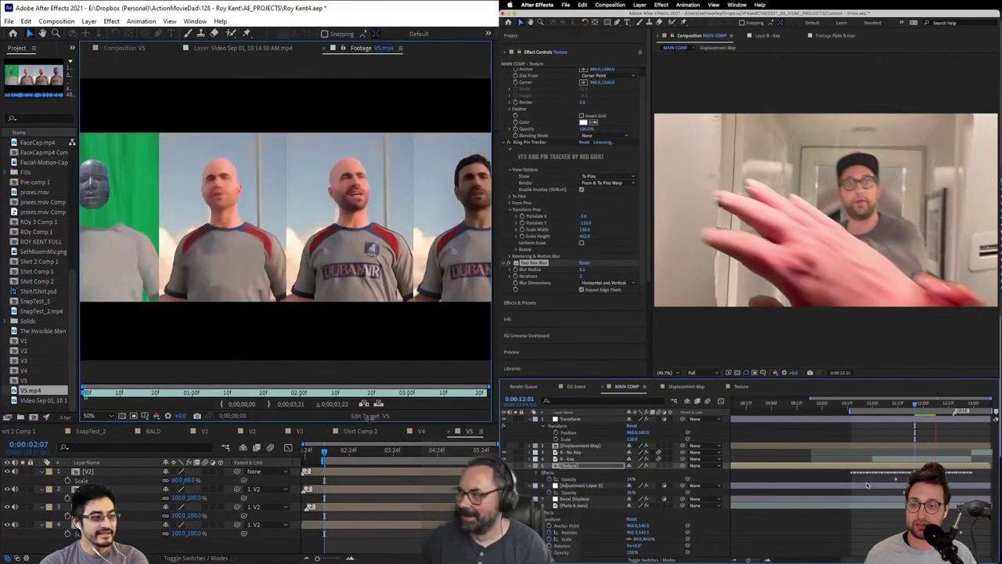
key("space")
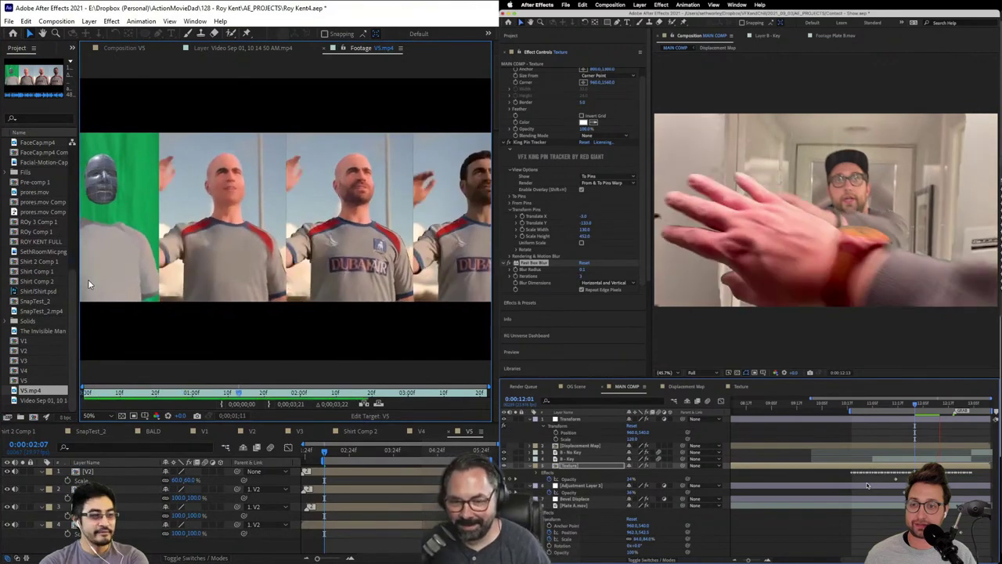
left_click_drag(79, 284, 29, 286)
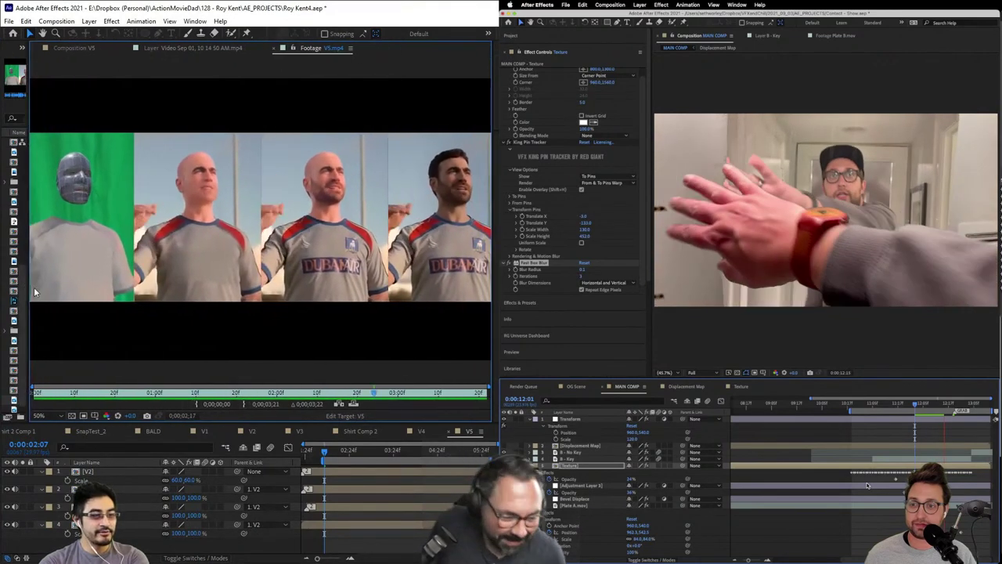
left_click_drag(493, 247, 500, 249)
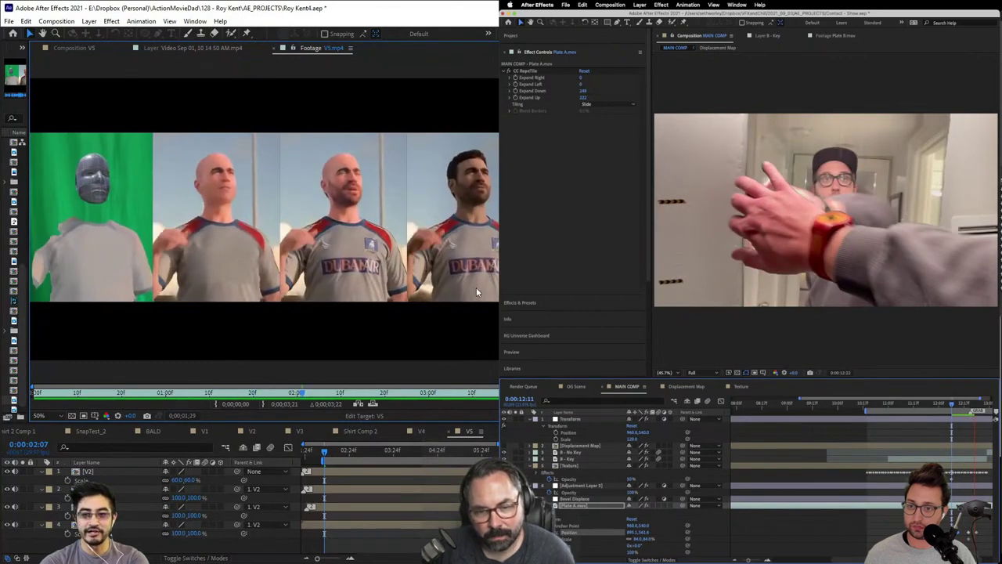
key("space")
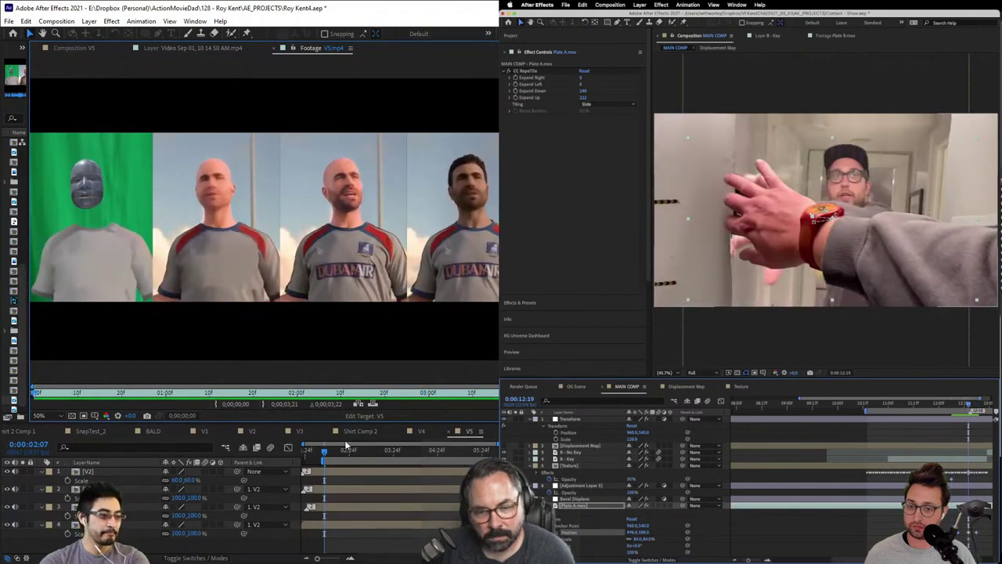
Step: Scrub the V5 composition from 0:00:02:25 to 0:00:03:09 to compare the four side-by-side character stages
left_click(392, 450)
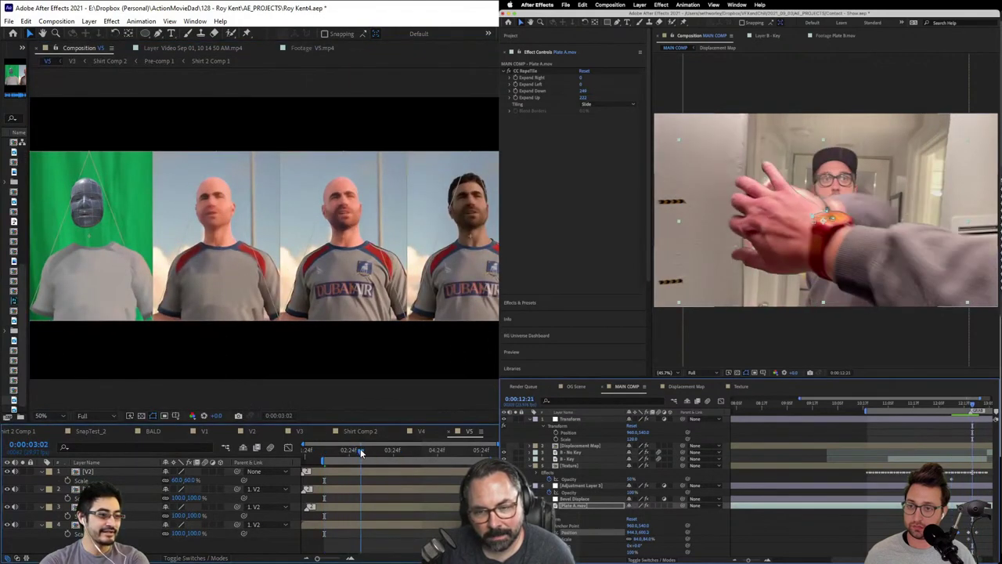
left_click(350, 452)
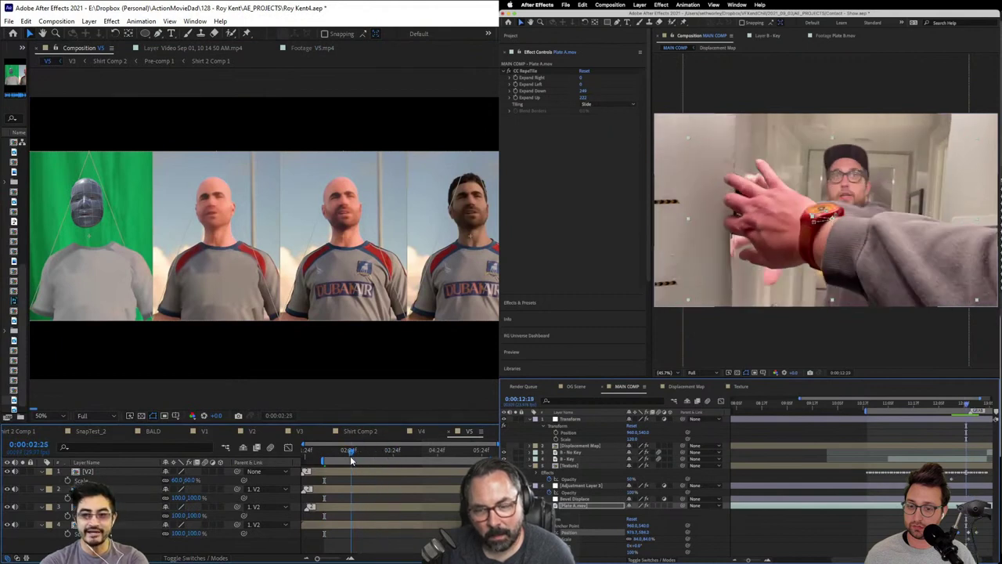
left_click_drag(361, 460, 372, 460)
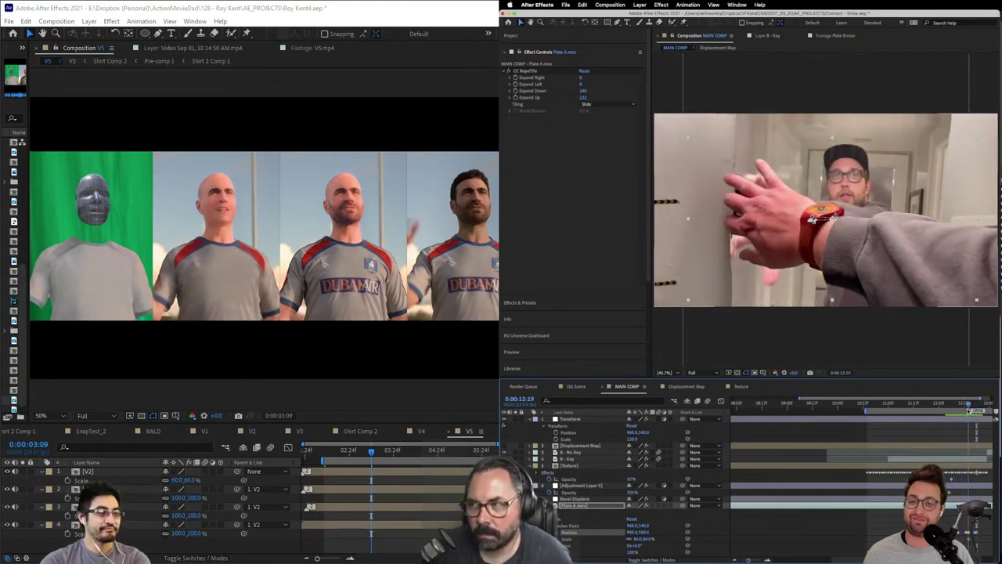
Step: Switch to the Face Mesh project in Lens Studio, enlarge its window, and float the SnapTest_2 preview over the 3D scene
left_click_drag(498, 4, 370, 26)
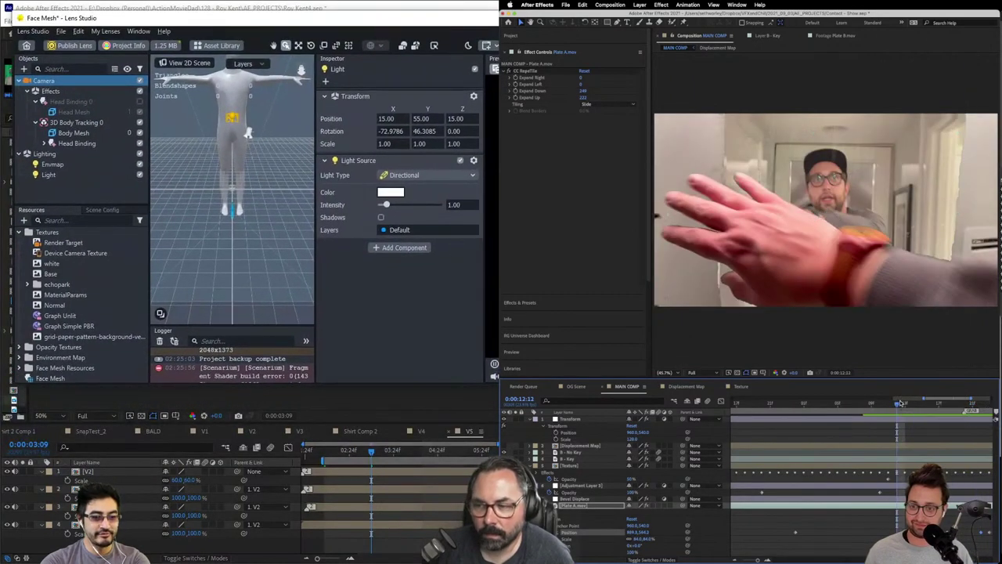
left_click_drag(901, 406, 819, 409)
mouse_move(371, 517)
left_mouse_down()
mouse_move(371, 548)
mouse_move(371, 535)
left_mouse_up()
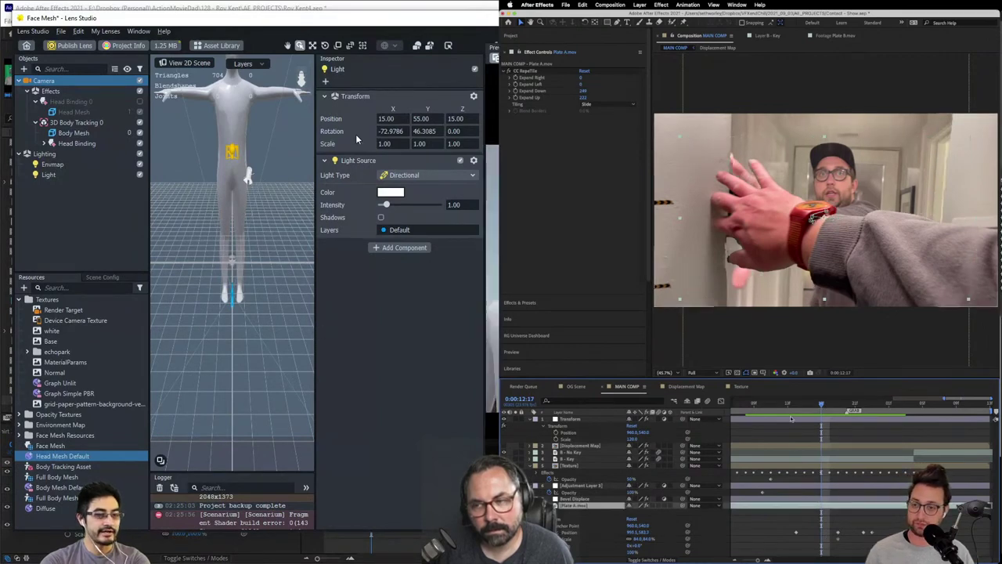
left_click_drag(356, 135, 98, 52)
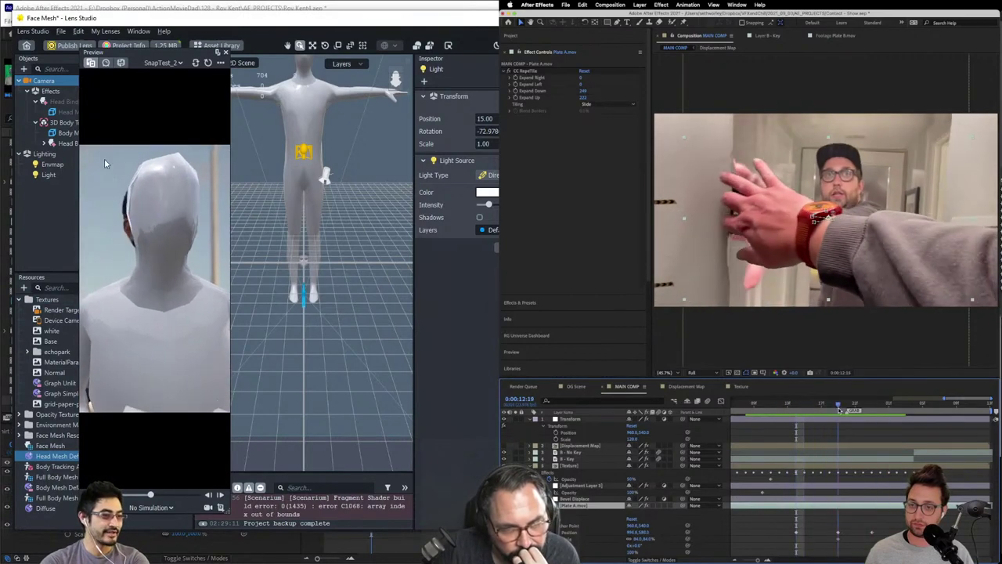
left_click(162, 63)
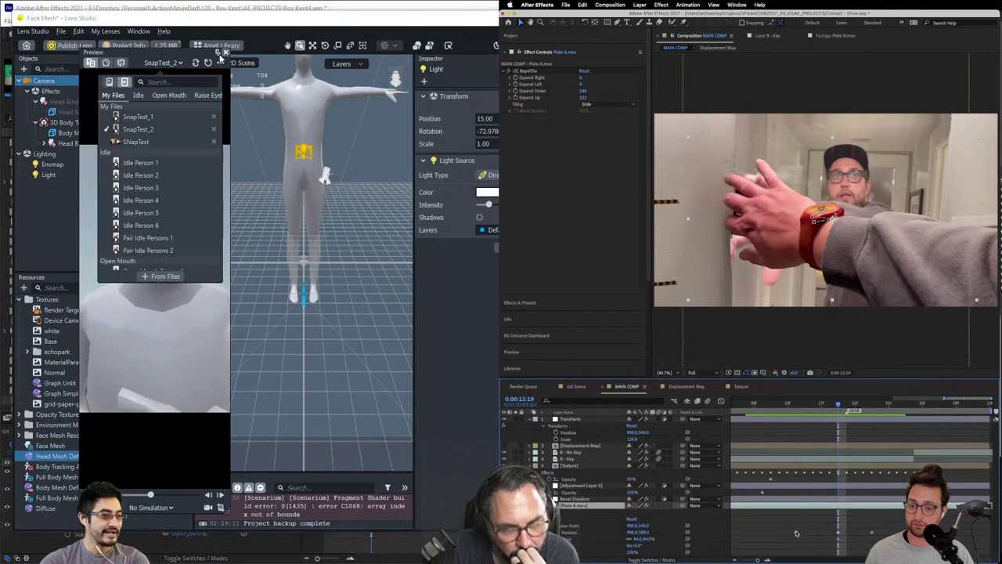
left_click(160, 61)
left_click_drag(194, 56, 346, 124)
Step: Preview MAIN COMP from 0:00:12:10, and examine the 3D Body Tracking 0 objects in Lens Studio, collapsing Head Binding 0
left_click(762, 404)
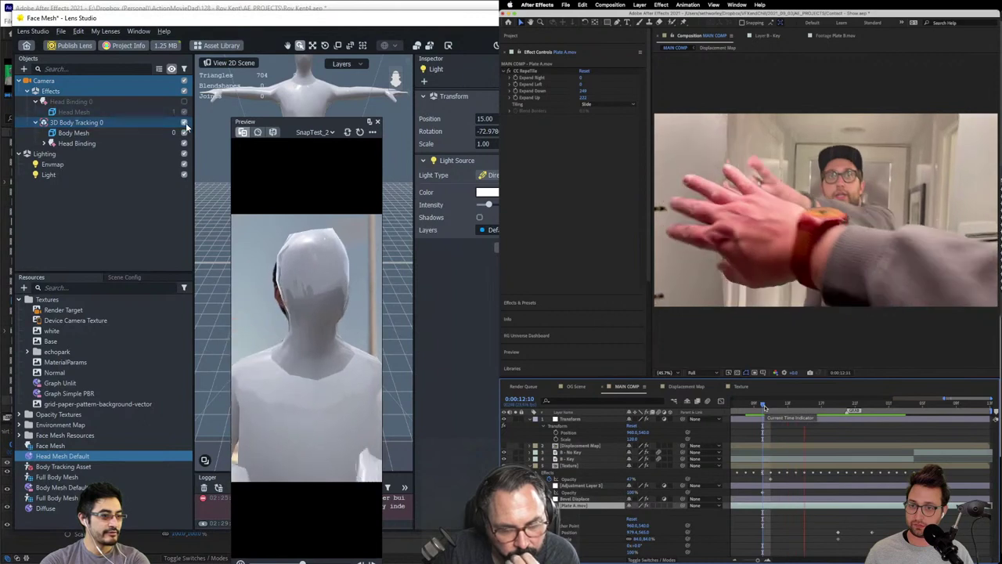
key("space")
left_click(186, 123)
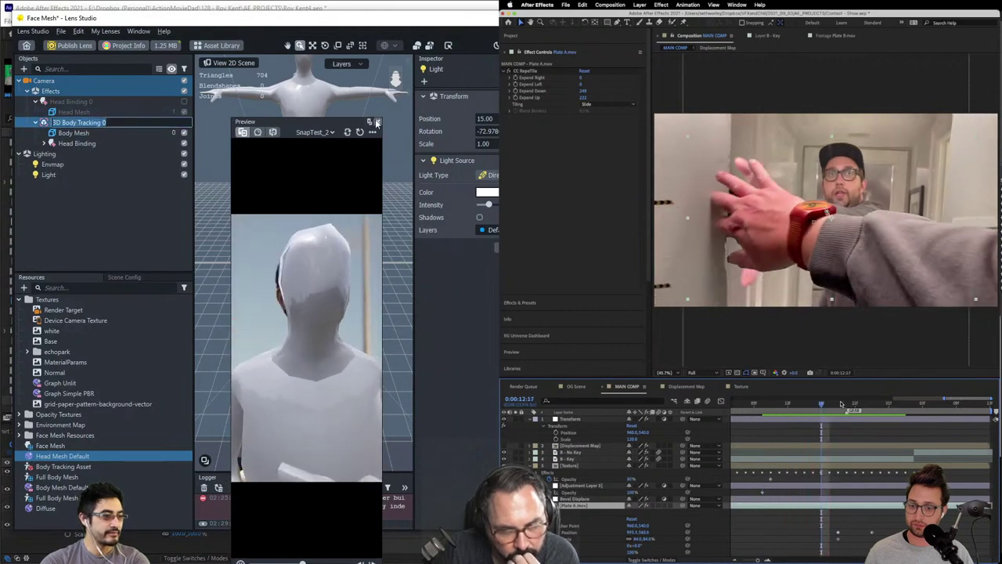
left_click(147, 131)
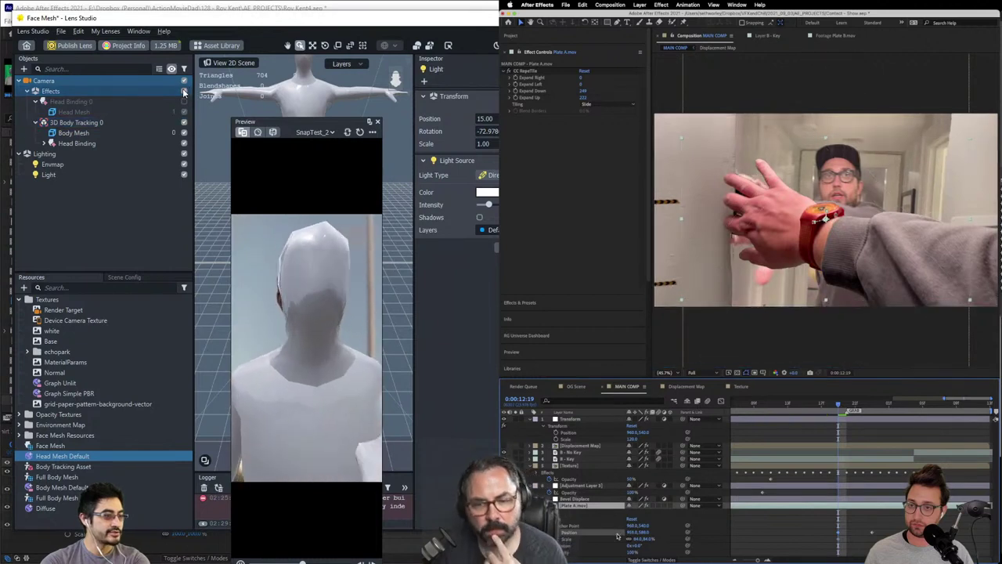
left_click(97, 103)
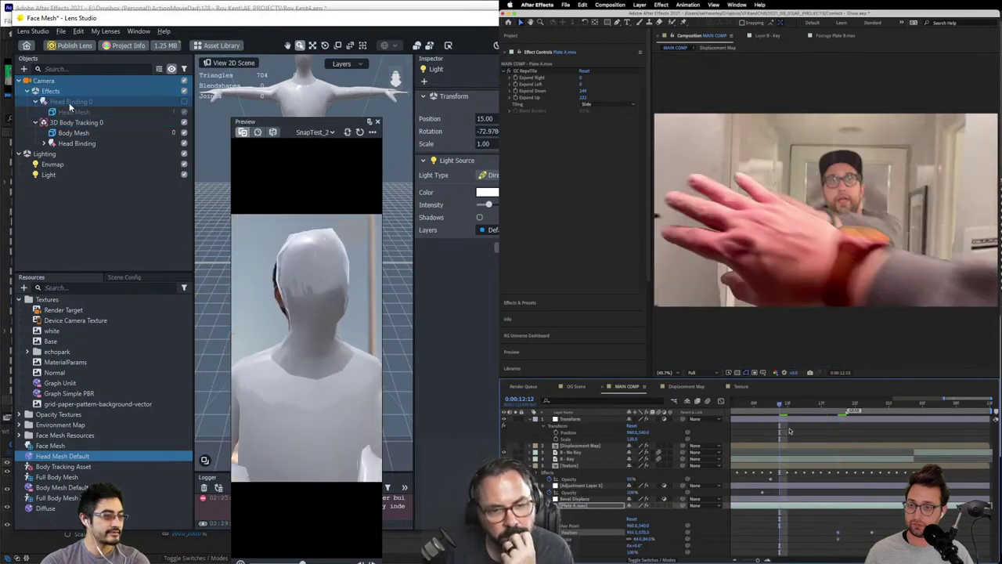
left_click(70, 103)
left_click(35, 101)
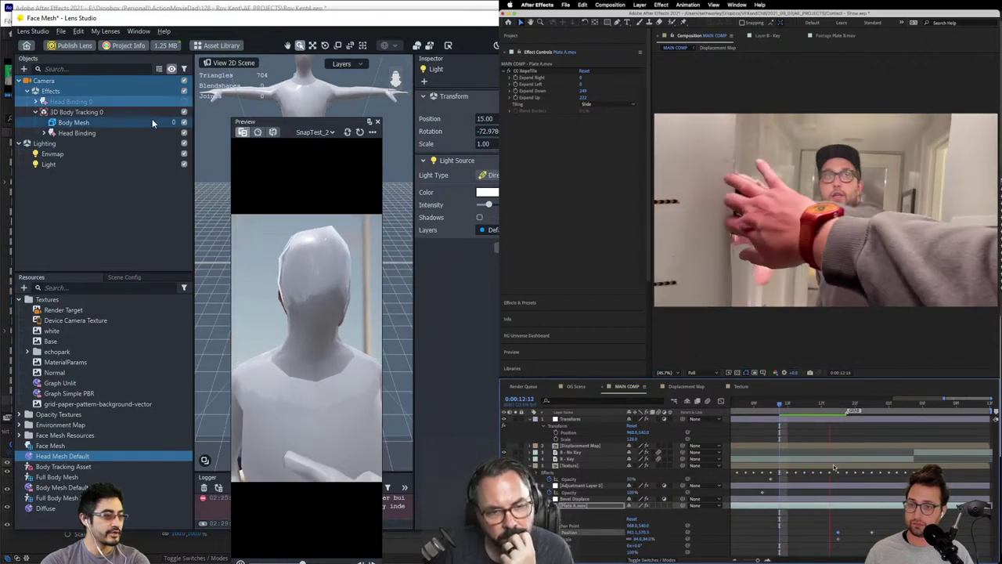
Step: Collapse the 3D Body Tracking 0 object, select the Render Target texture, and close the floating SnapTest_2 preview
left_click(36, 112)
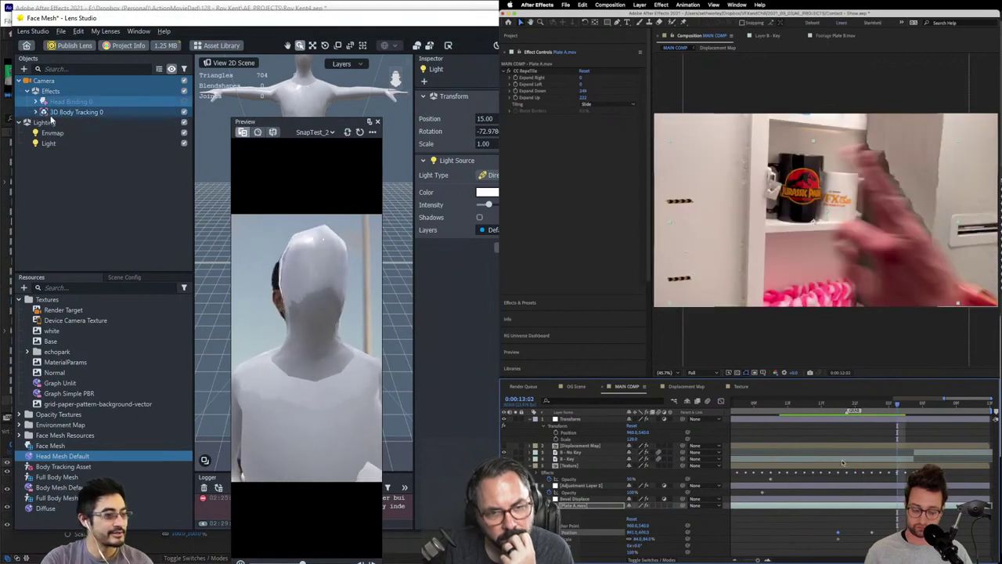
left_click(145, 308)
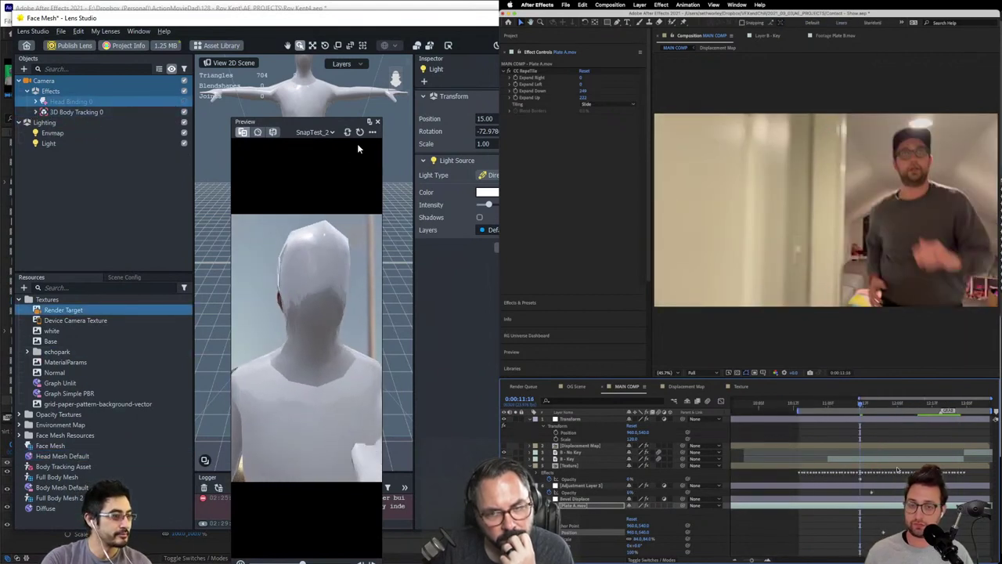
left_click(377, 122)
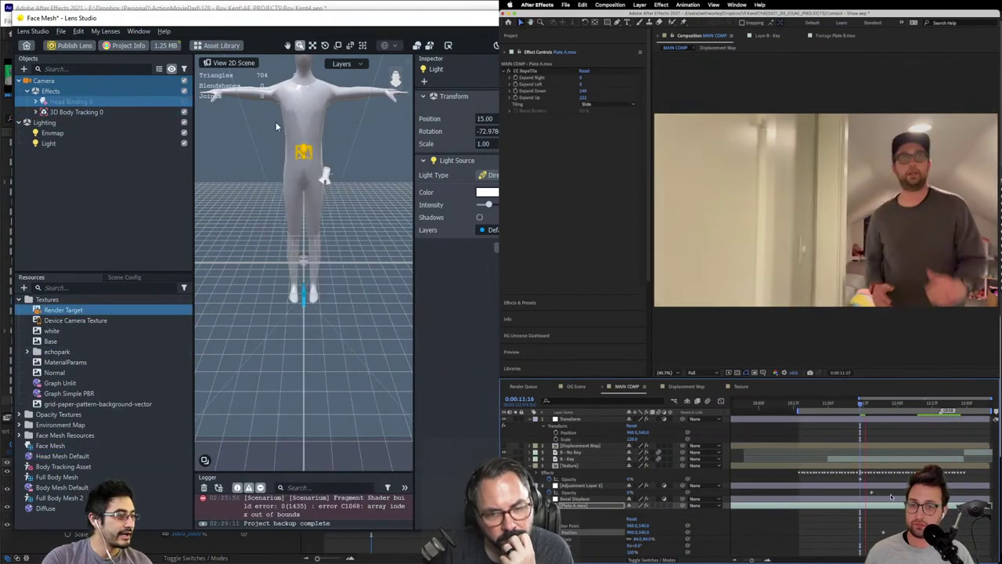
Step: Examine the Body Mesh and Head Binding objects under 3D Body Tracking 0, and return to the Roy Kent4 project in After Effects
left_click(30, 33)
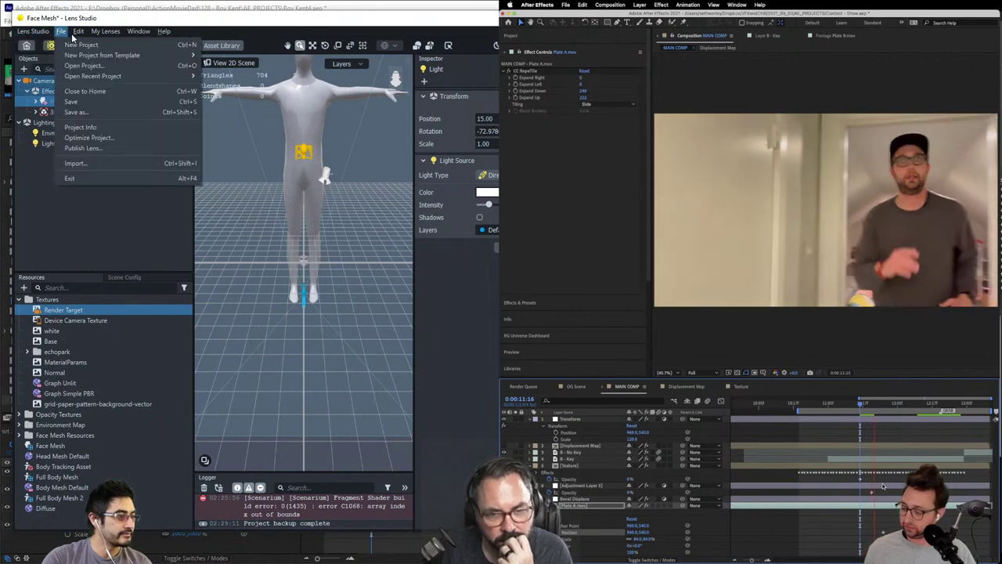
left_click(47, 97)
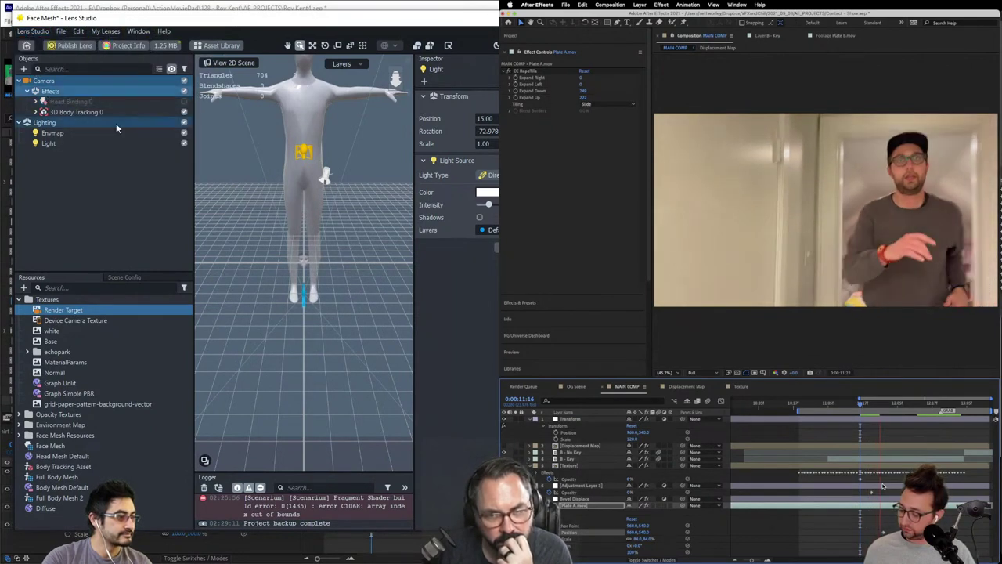
left_click(184, 112)
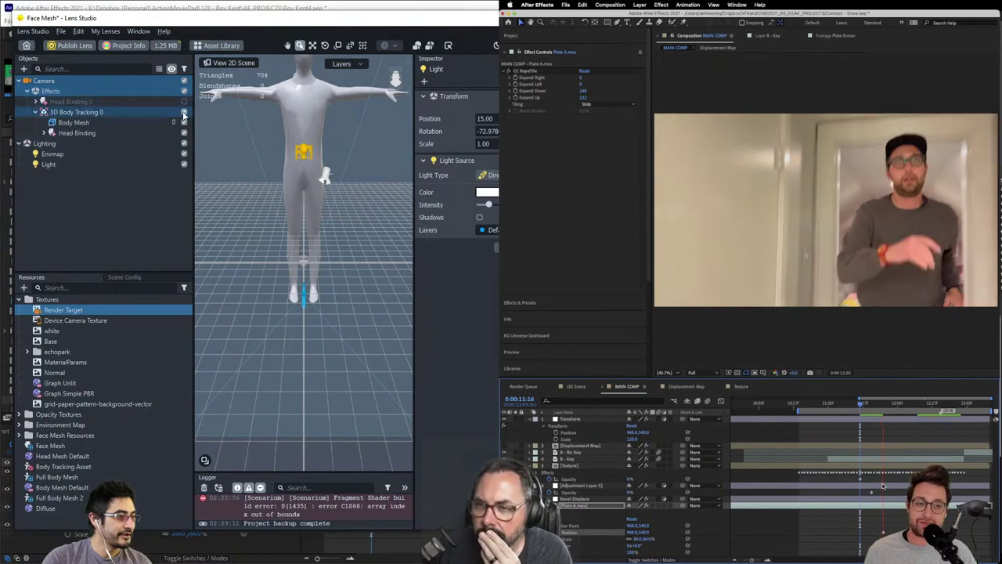
left_click(185, 122)
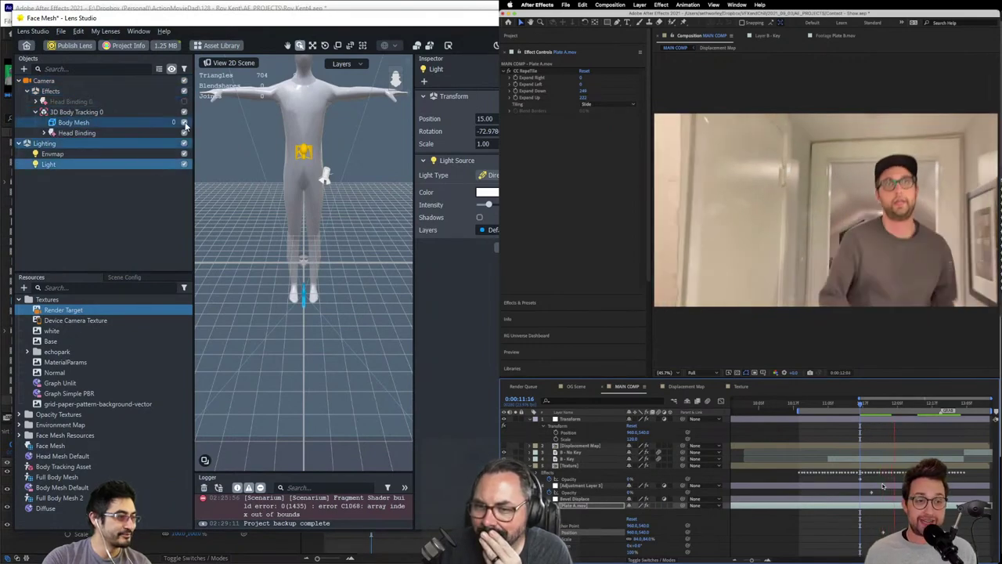
left_click(184, 111)
double_click(182, 101)
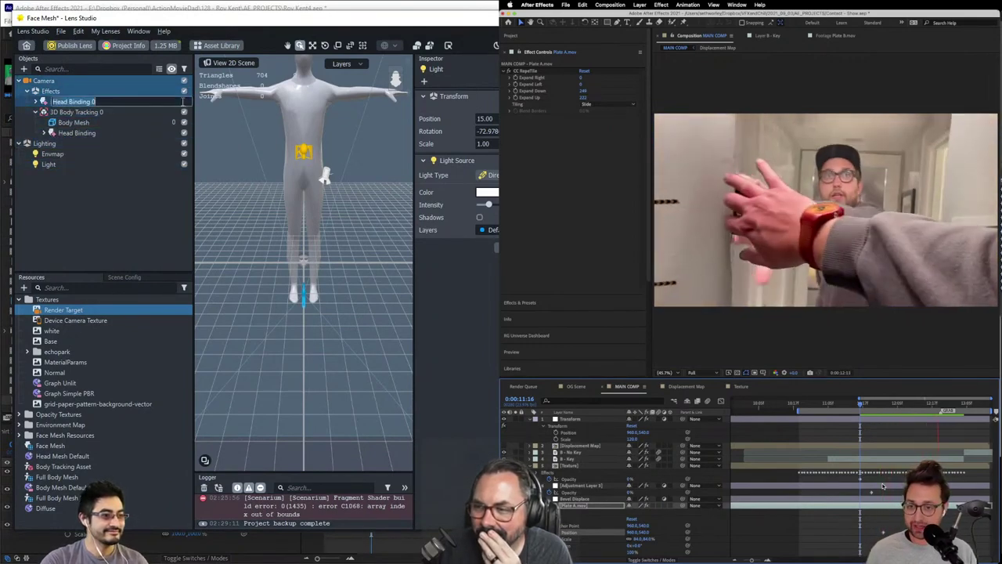
left_click_drag(335, 25, 830, 274)
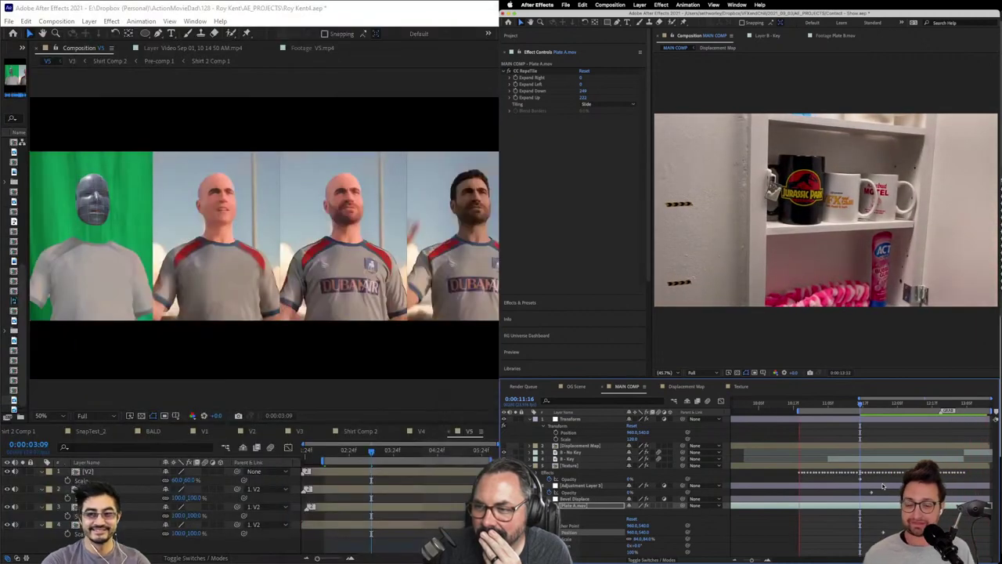
Step: Replay MAIN COMP from 0:00:11:17, and magnify the V5 composition to 100% on the green-screen head mesh stage
left_click(862, 403)
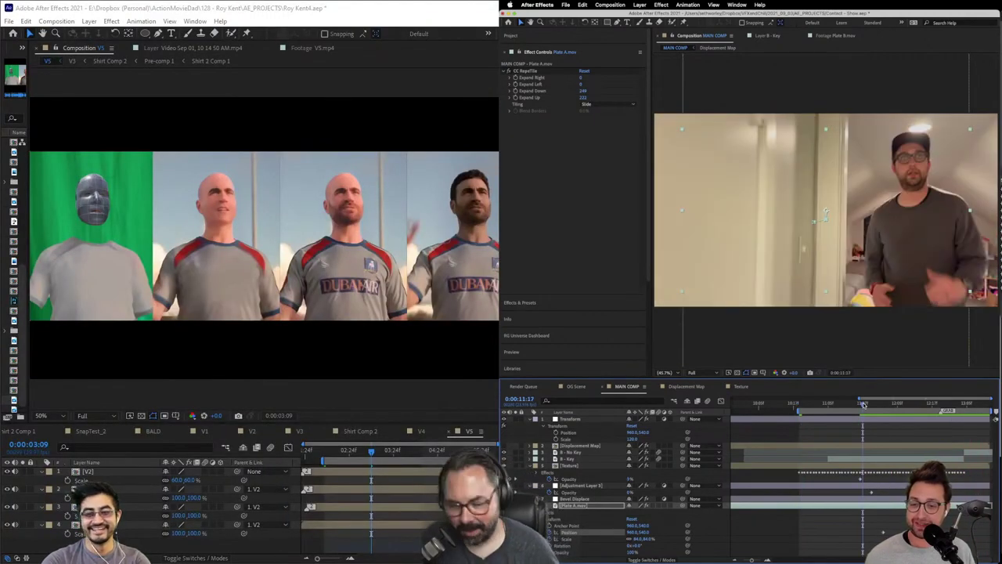
key("space")
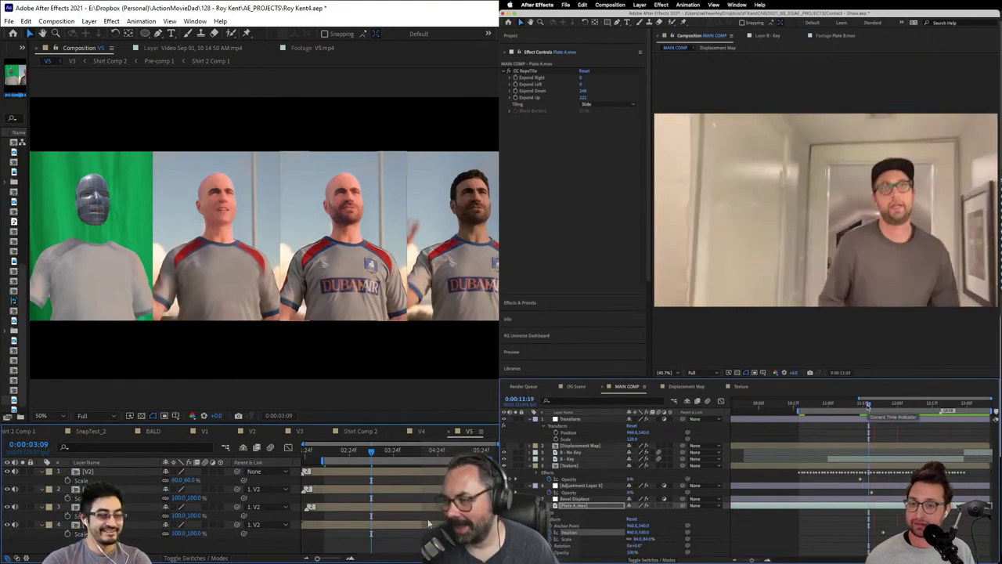
left_click_drag(866, 403, 980, 407)
scroll(158, 205, "up", 1)
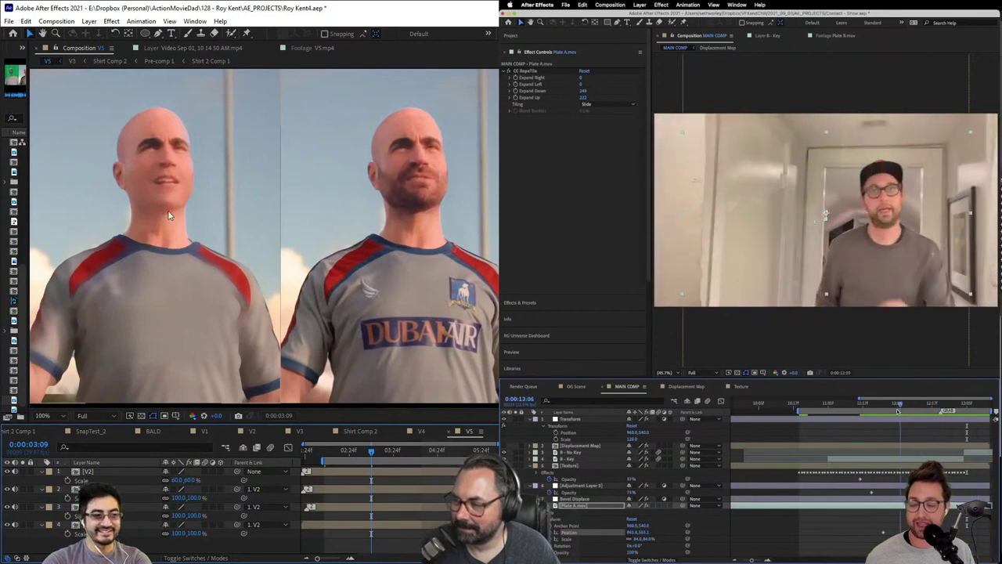
left_click_drag(167, 210, 460, 254)
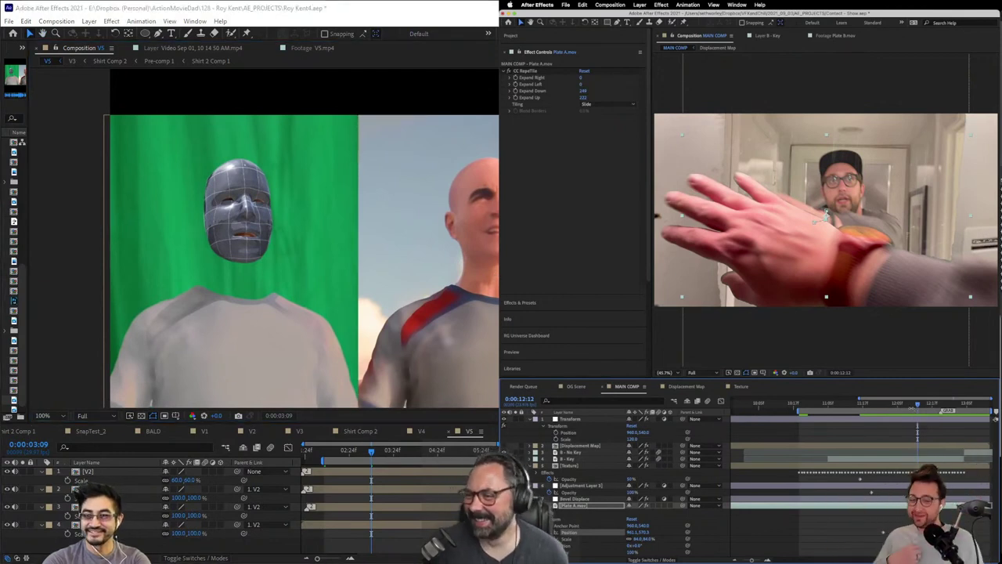
Step: Scrub MAIN COMP between 0:00:12:08 and 0:00:12:12, and replay the cabinet shot from 0:00:11:17 and 0:00:11:19
left_click(906, 406)
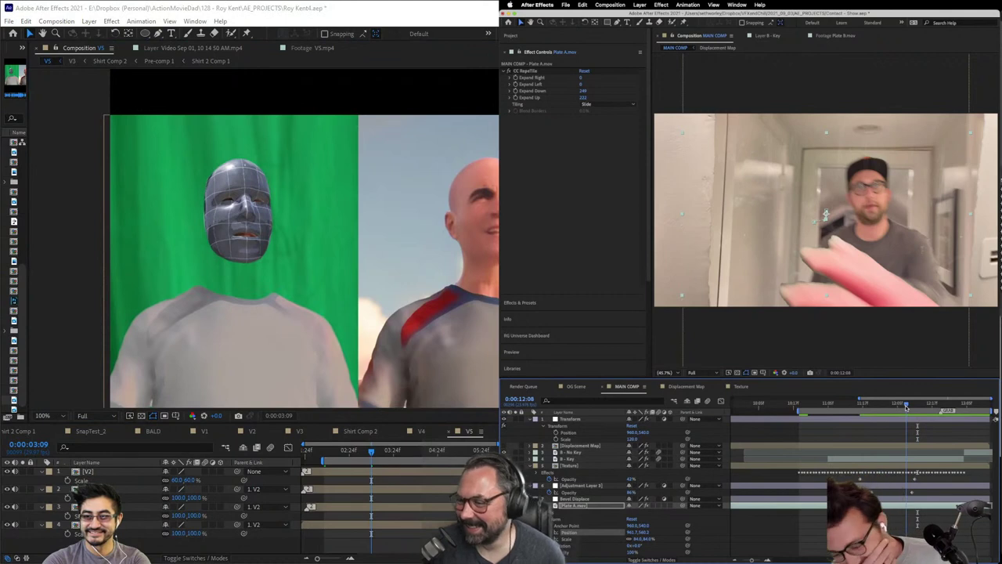
mouse_move(906, 406)
left_mouse_down()
mouse_move(938, 405)
mouse_move(918, 404)
left_mouse_up()
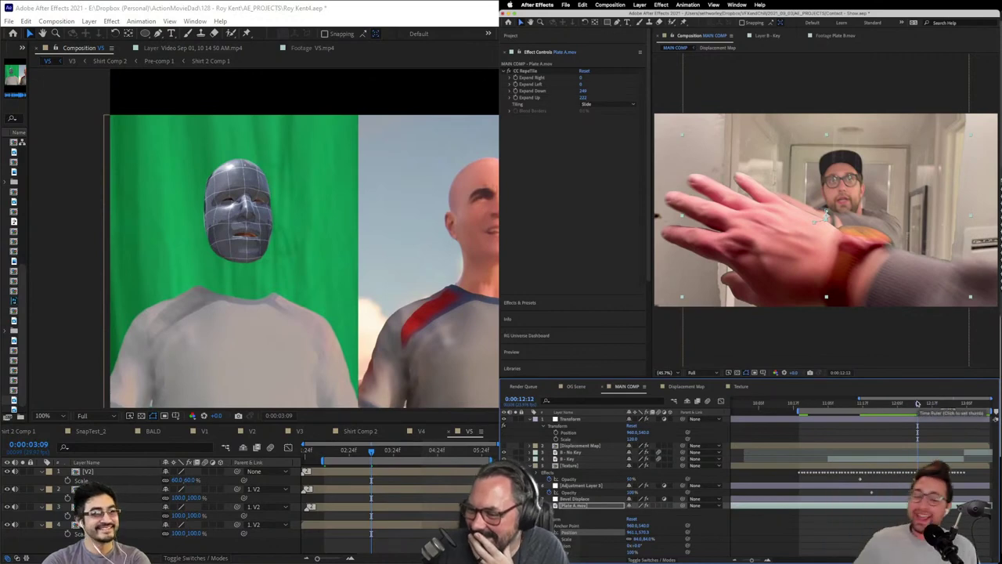
left_click_drag(917, 404, 862, 406)
key("space")
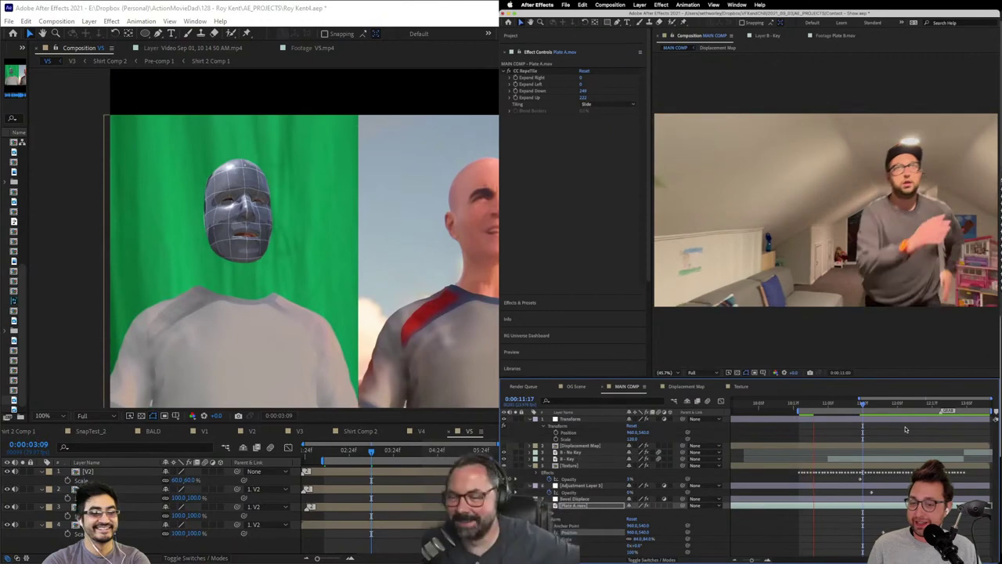
left_click(868, 402)
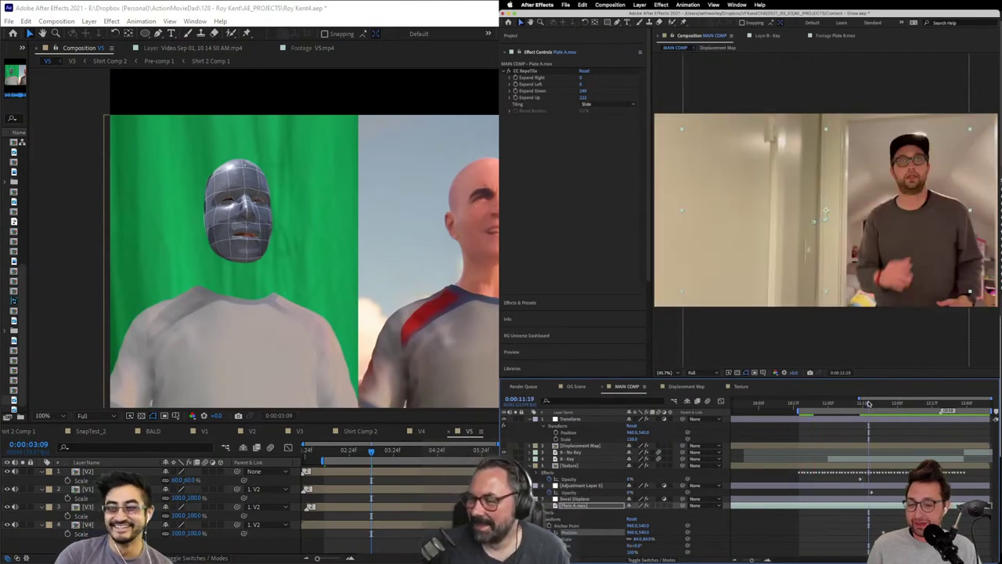
key("space")
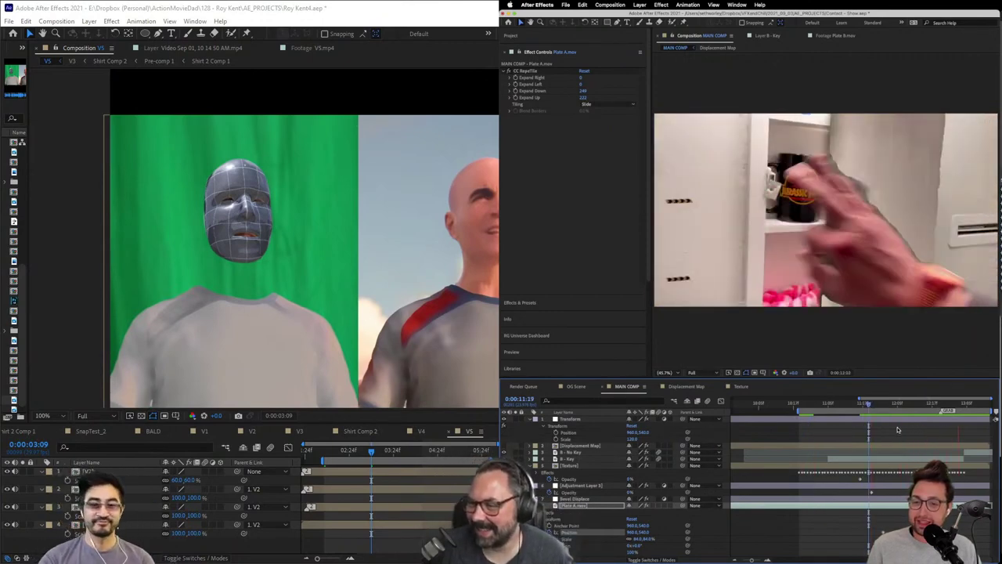
left_click(918, 403)
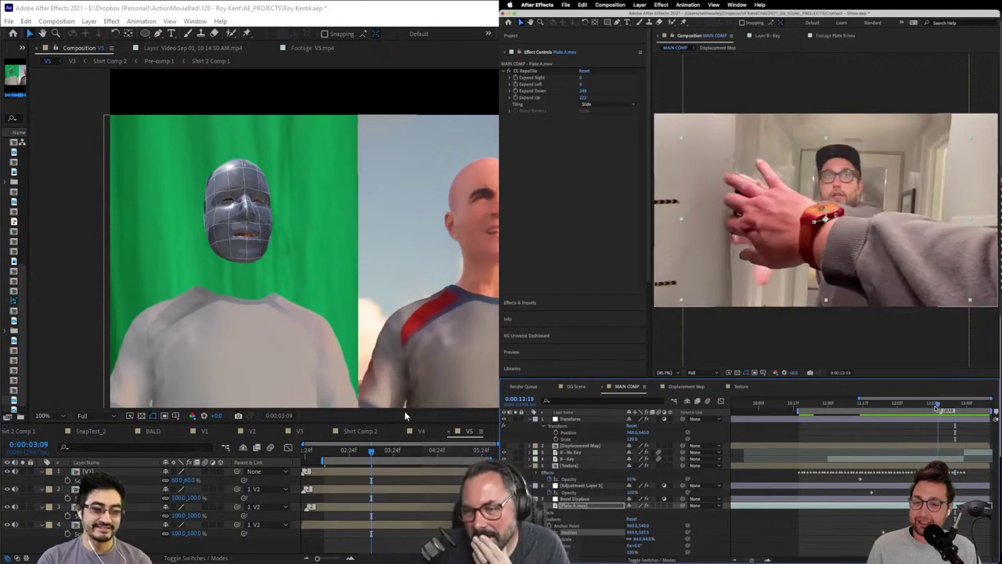
Step: Save the MAIN COMP project, collapse the Plate A.mov layer's properties, and set the V5 composition's time to 0:00:02:21
key("super+s")
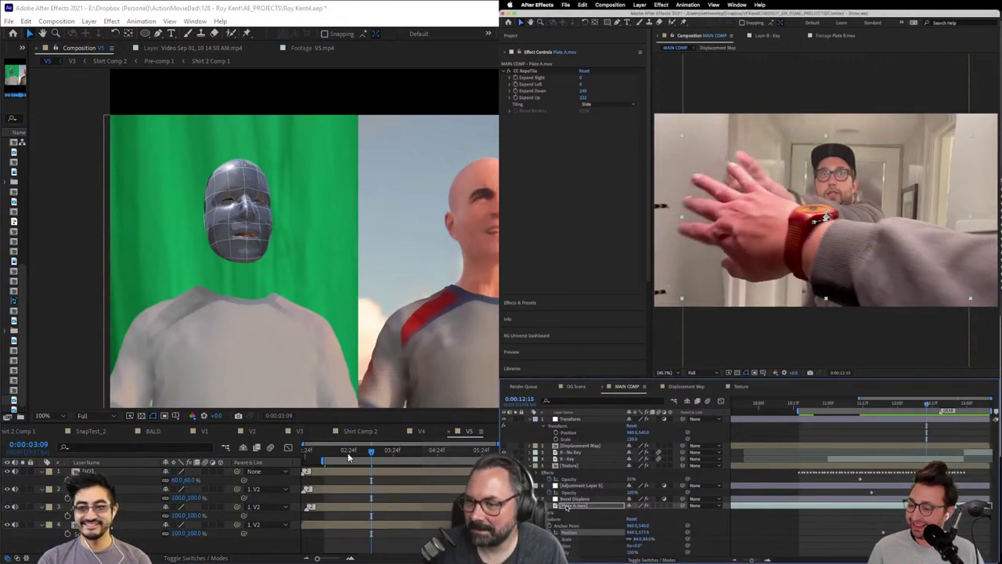
left_click(578, 506)
key("u")
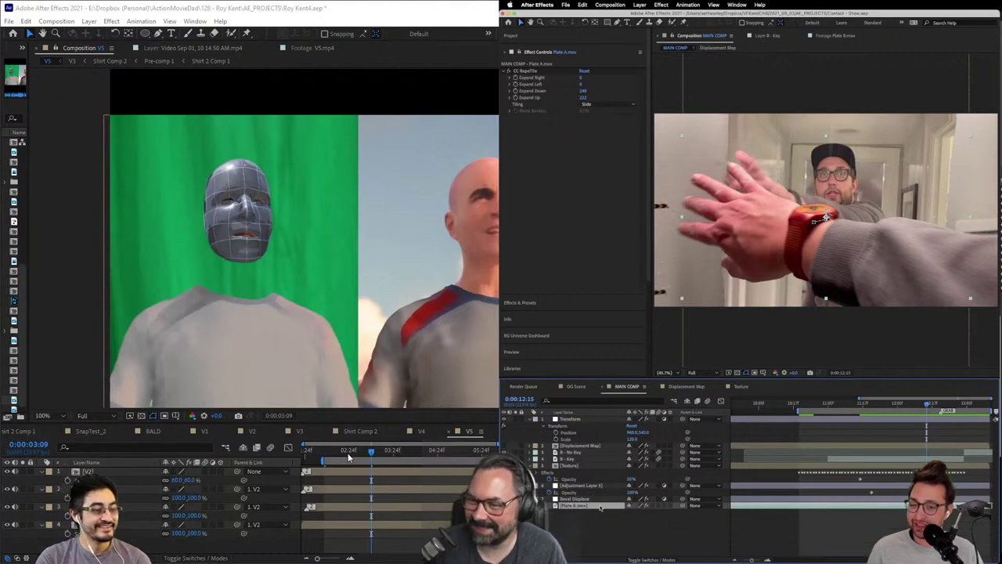
left_click(344, 454)
Step: Duplicate the B - No Key layer in MAIN COMP, place the copy above Displacement Map, and rename it Watch
left_click(574, 460)
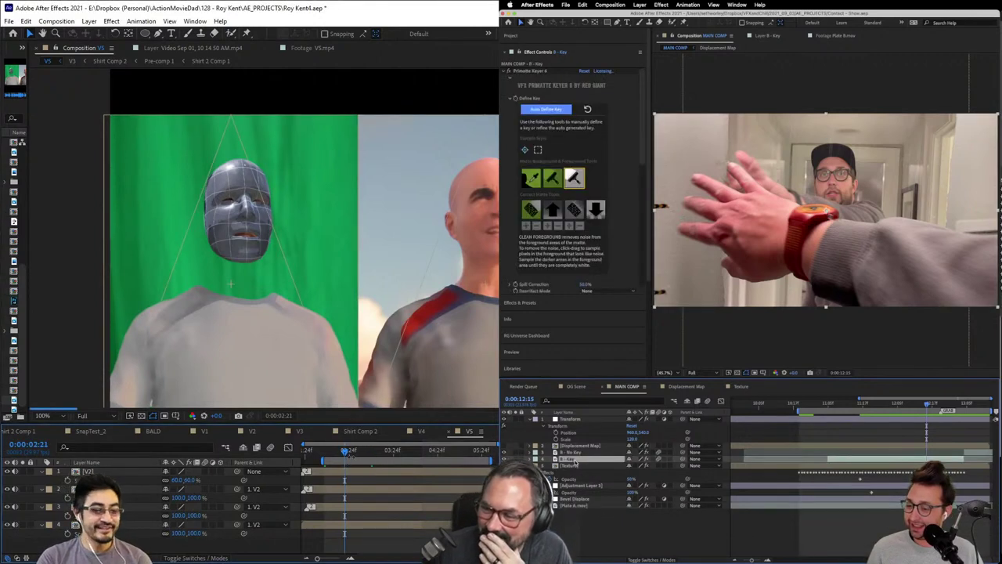
left_click(574, 453)
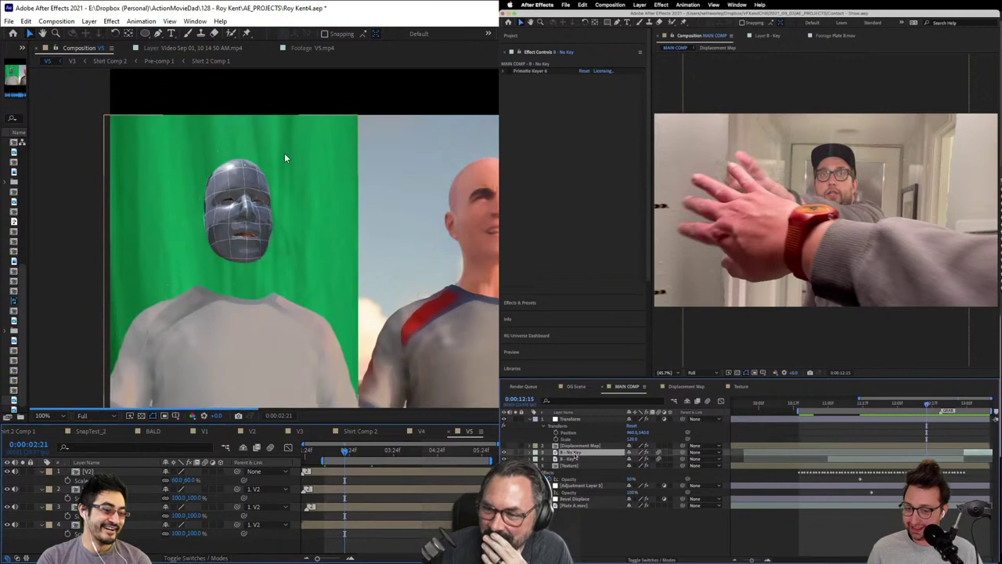
key("ctrl+d")
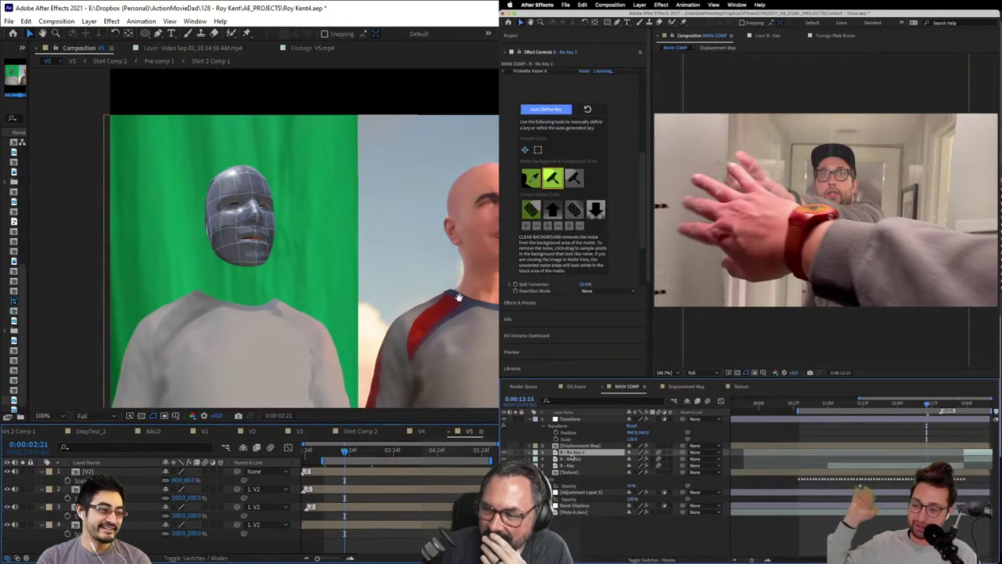
left_click_drag(447, 298, 234, 275)
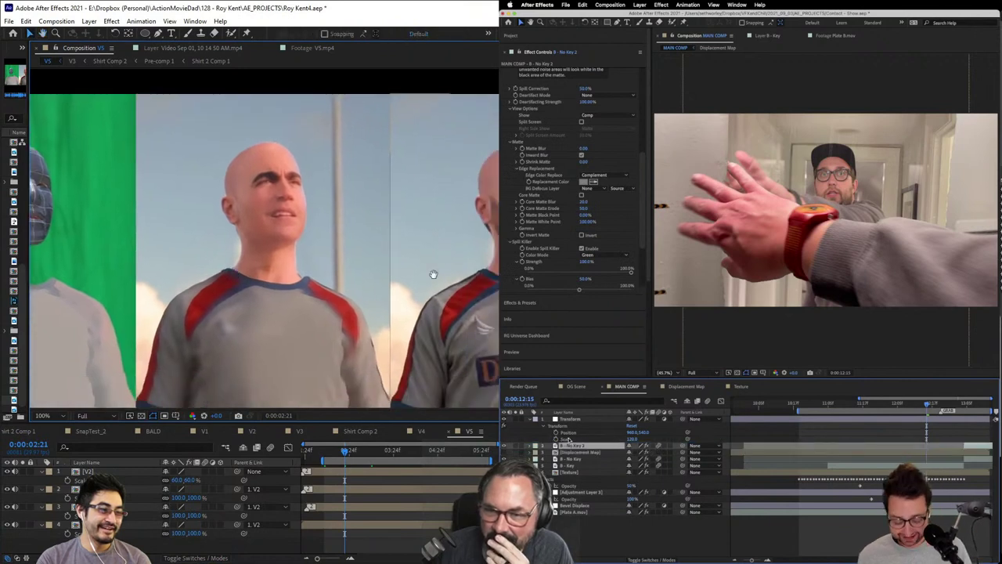
left_click_drag(432, 274, 210, 284)
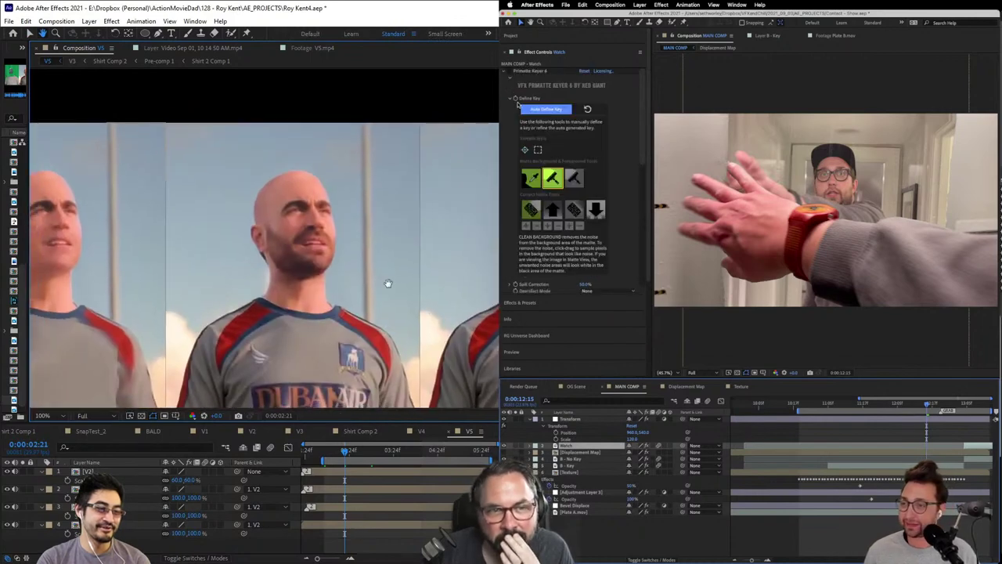
left_click_drag(388, 284, 126, 298)
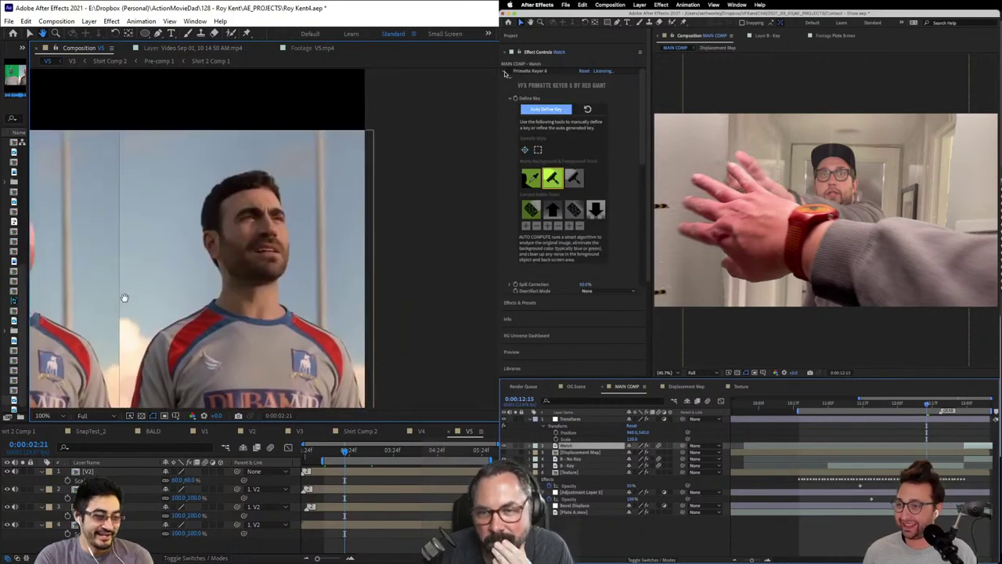
Step: Remove the Primatte Keyer 6 effect from the Watch layer
left_click(508, 72)
left_click(526, 72)
left_click_drag(233, 263, 423, 256)
key("Delete")
Step: Extend the Watch layer's start earlier in MAIN COMP so that the unkeyed hand footage covers 0:00:12:15
left_click_drag(239, 307, 393, 313)
left_click_drag(334, 312, 392, 292)
left_click_drag(265, 304, 325, 312)
left_click_drag(375, 343, 400, 339)
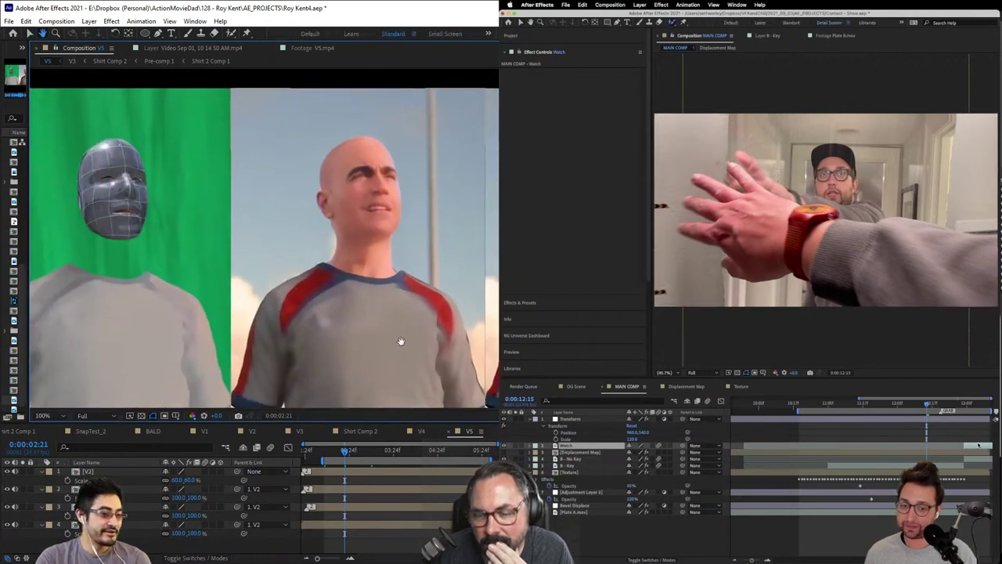
left_click_drag(180, 317, 311, 297)
left_click_drag(963, 446, 898, 446)
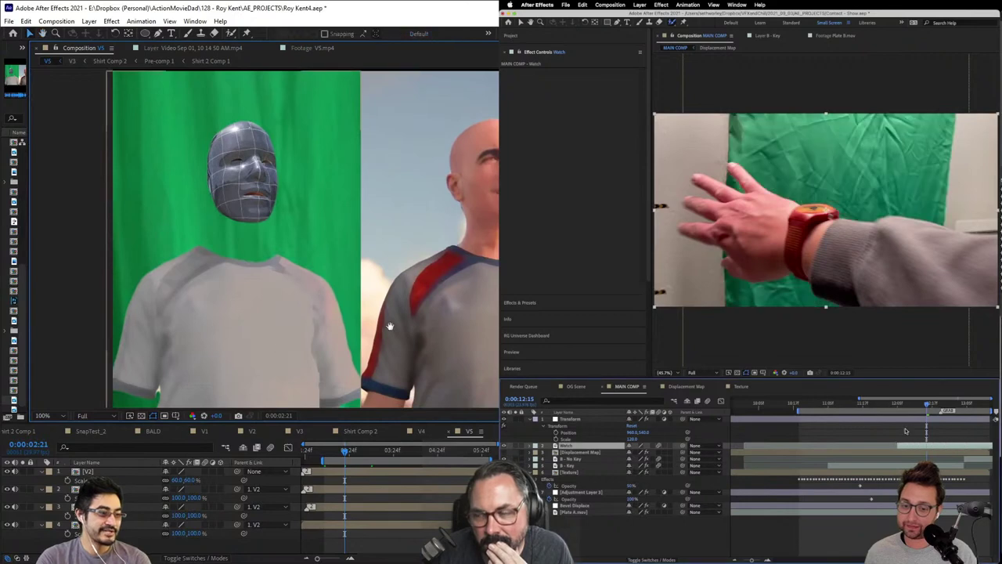
Step: Scrub MAIN COMP around 0:00:12:10 to find where the hand enters in the Watch layer, and compare the character stages in V5
left_click_drag(390, 326, 13, 344)
left_click_drag(315, 363, 230, 364)
left_click_drag(926, 407, 918, 407)
left_click_drag(230, 363, 59, 356)
left_click_drag(918, 407, 908, 407)
left_click_drag(321, 348, 300, 351)
left_click_drag(908, 407, 913, 407)
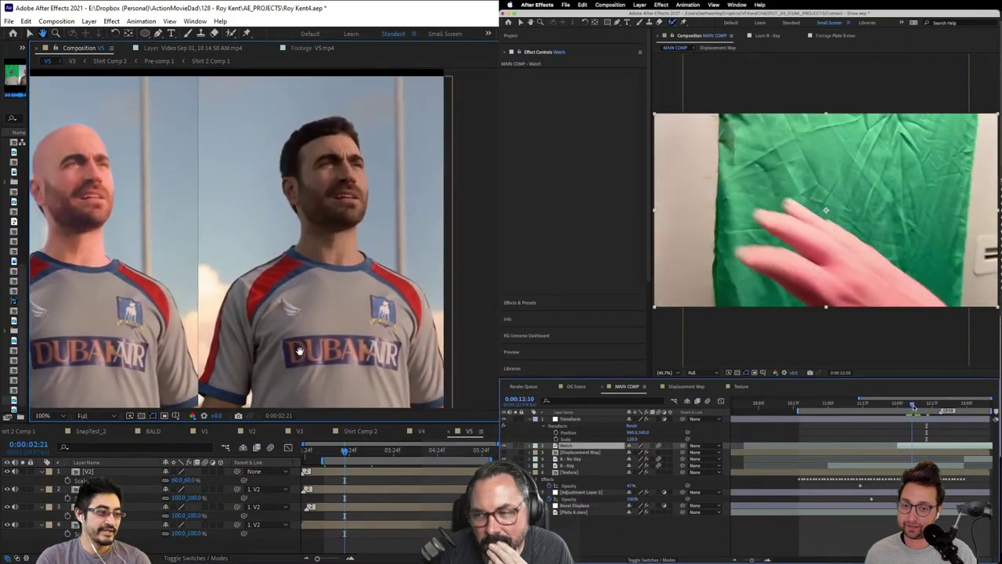
left_click_drag(300, 351, 443, 329)
left_click_drag(913, 407, 923, 407)
left_click_drag(161, 266, 244, 265)
left_click_drag(924, 407, 926, 407)
left_click_drag(243, 264, 495, 266)
left_click_drag(926, 407, 919, 407)
left_click_drag(269, 298, 274, 299)
left_click_drag(919, 407, 912, 408)
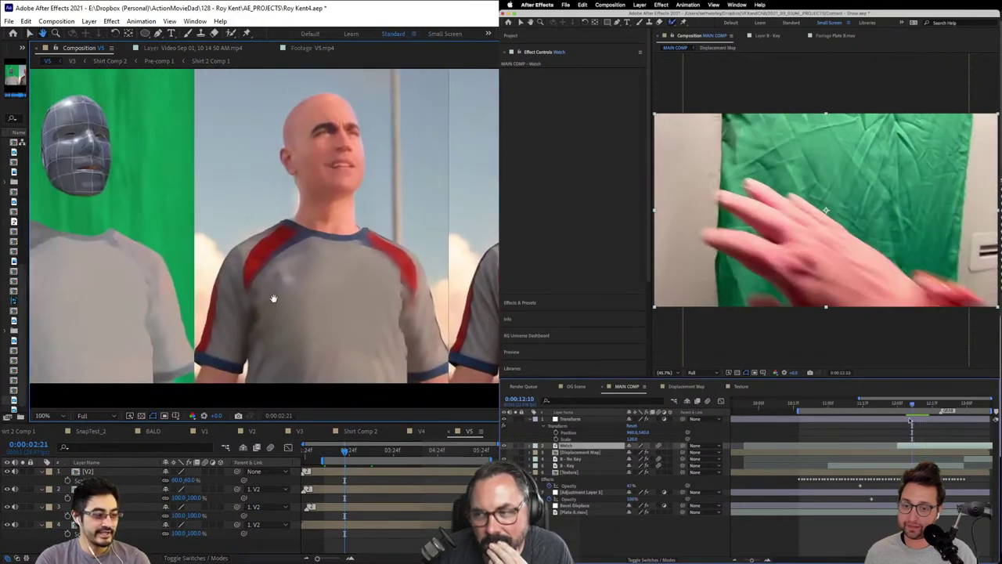
left_click_drag(273, 298, 322, 302)
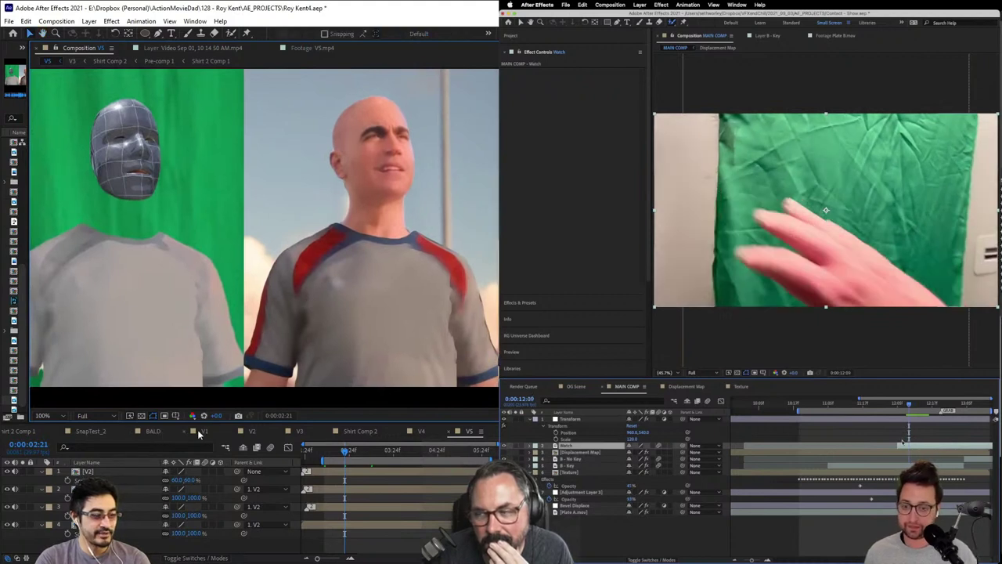
Step: Open the V1 composition, enlarge its timeline to examine the layers, and magnify the green-screen head mesh to 50%
left_click(25, 431)
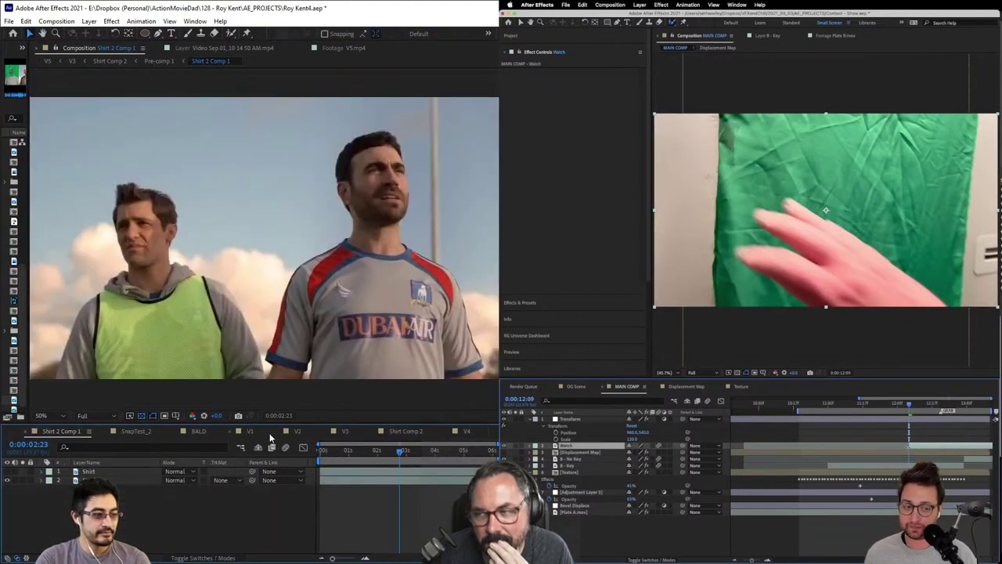
left_click(251, 431)
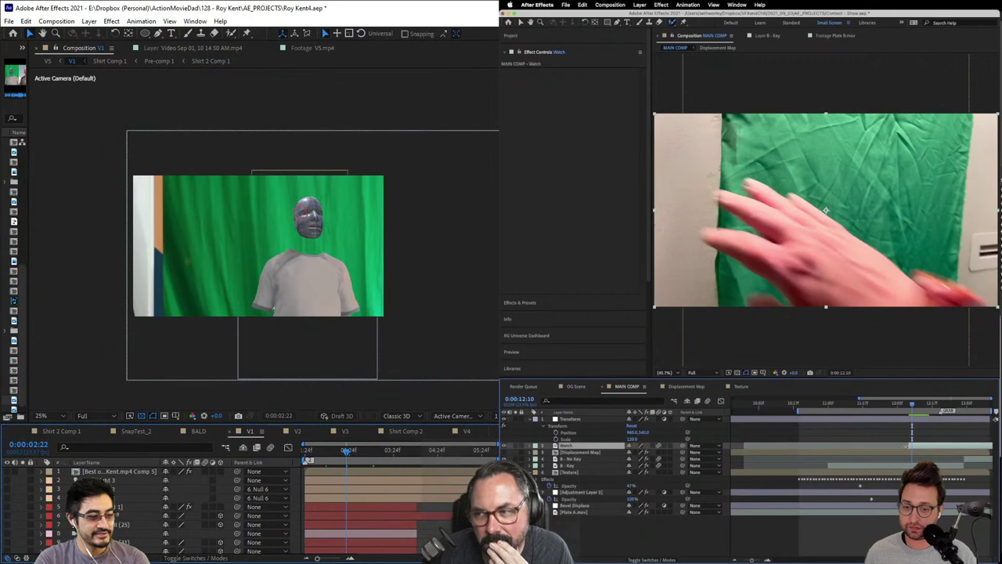
scroll(345, 532, "down", 5)
left_click_drag(122, 423, 122, 328)
key("space")
left_click_drag(312, 220, 251, 255)
scroll(274, 282, "up", 2)
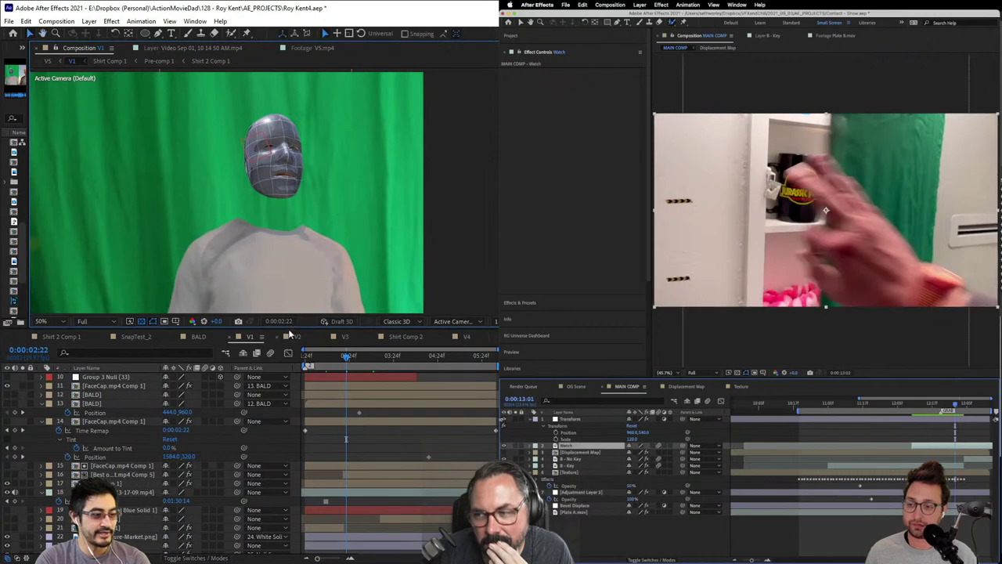
Step: Inspect the FaceCap.mp4 Comp 1 head mesh in V1 at 100%, toggle its visibility, and return the view to 50%
left_click_drag(290, 335, 290, 448)
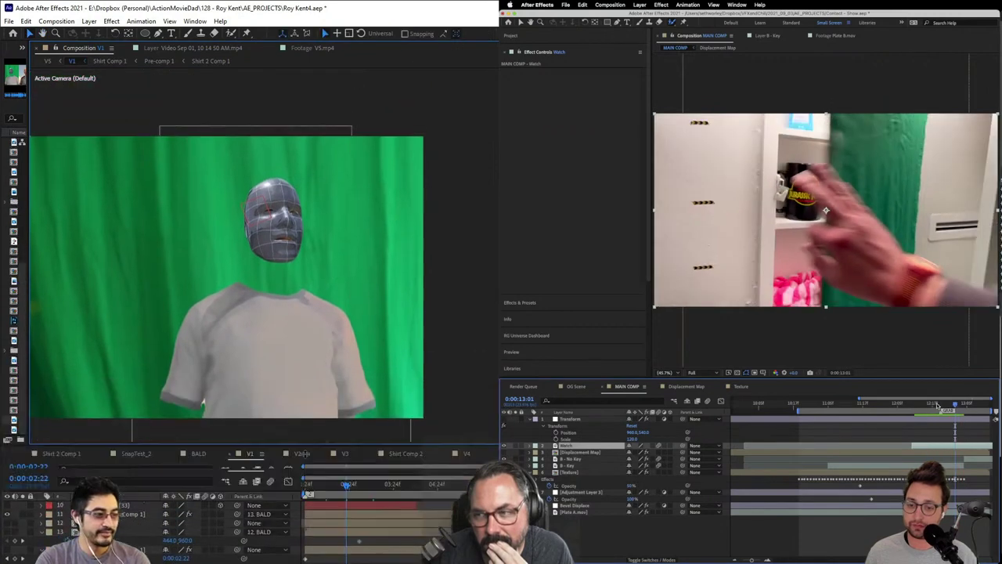
scroll(321, 295, "up", 2)
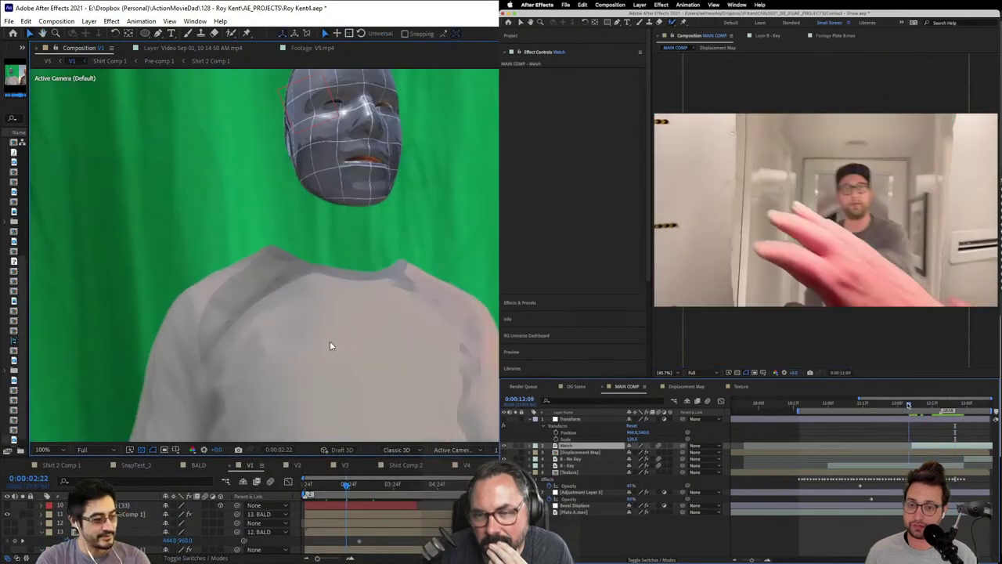
left_click_drag(122, 457, 122, 396)
left_click(121, 454)
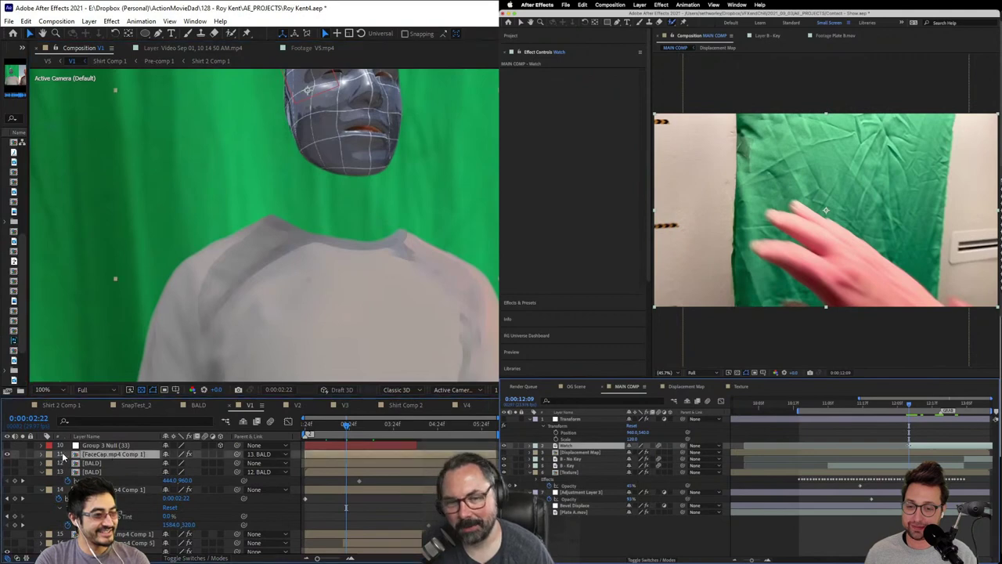
key("h")
left_click_drag(303, 227, 282, 318)
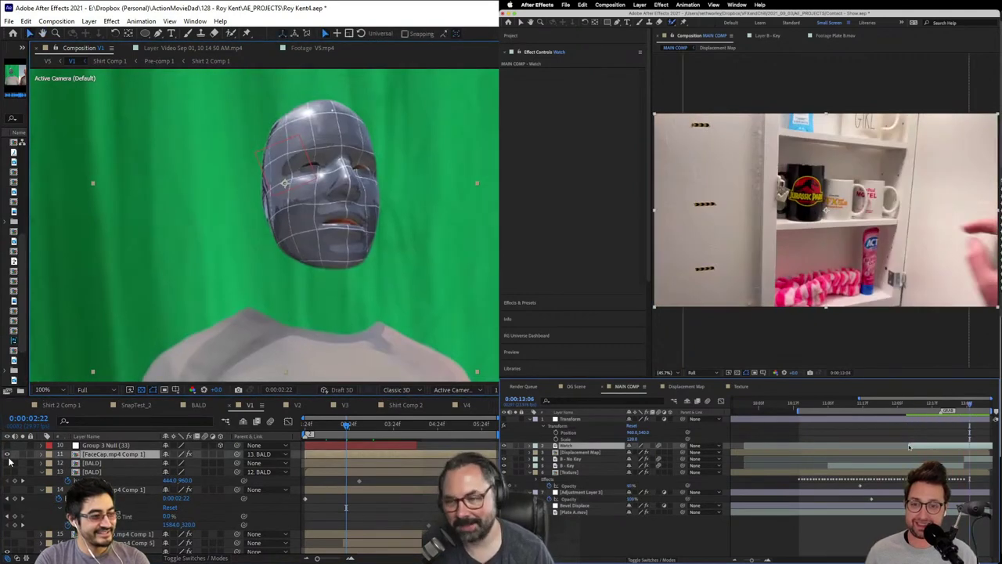
left_click(8, 454)
left_click(7, 454)
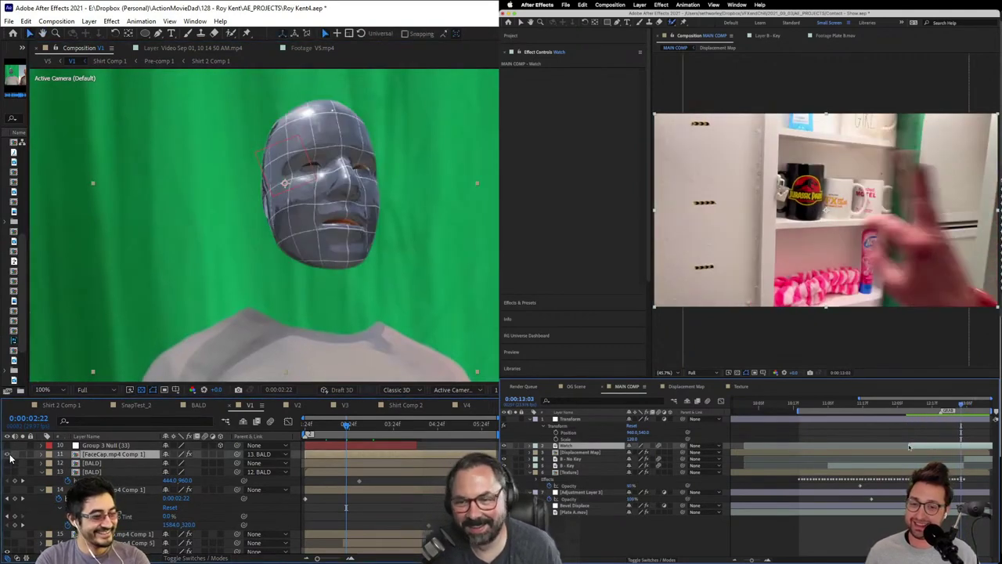
scroll(375, 286, "down", 2)
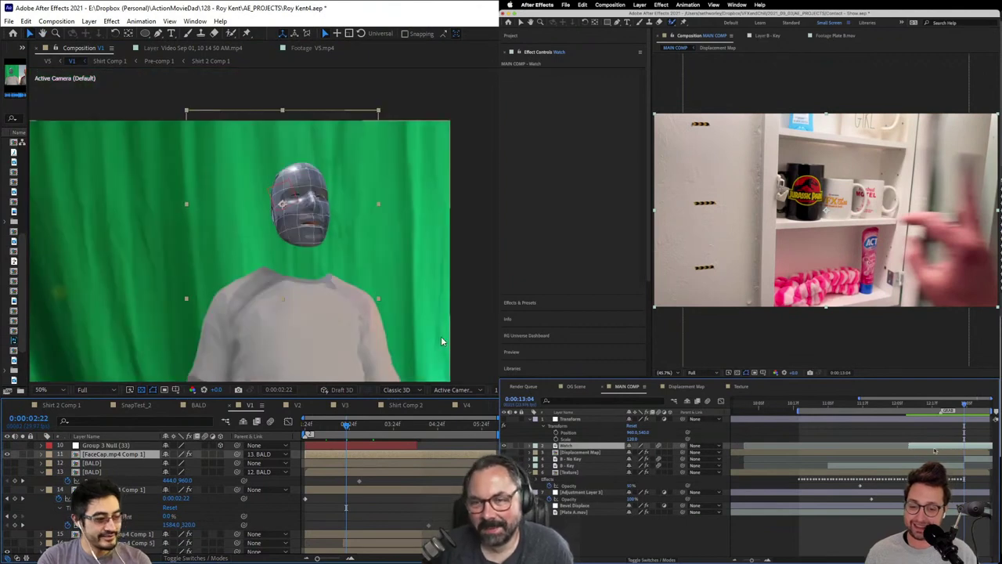
left_click_drag(353, 274, 379, 228)
Step: Split the Watch layer at 0:00:13:04 in MAIN COMP, delete the part after it, and select the remaining Watch clip
key("super+shift+d")
key("Delete")
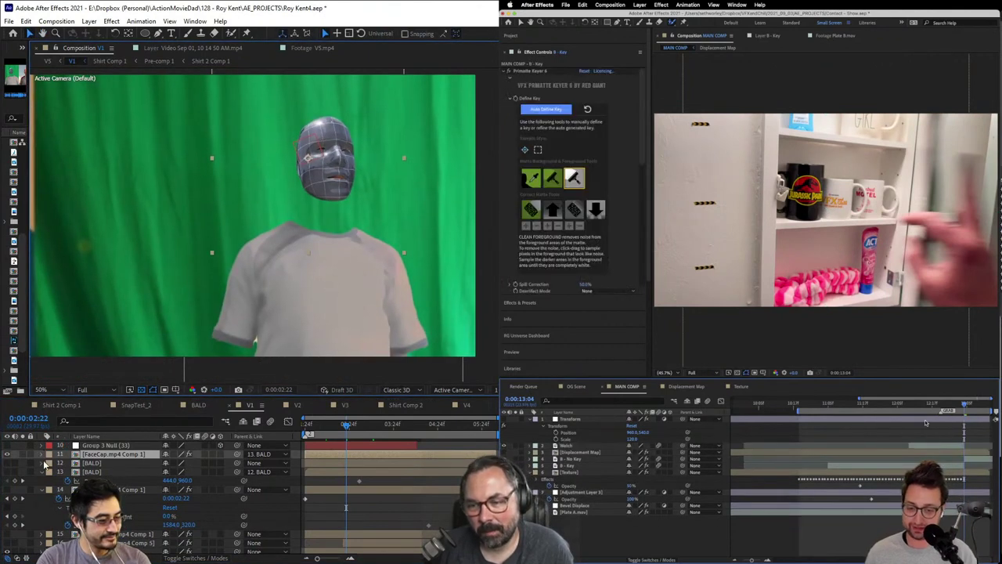
left_click(926, 405)
left_click(42, 472)
left_click(938, 446)
Step: Collapse the properties of FaceCap.mp4 Comp 1 (layer 14) in V1 and move MAIN COMP's time to 0:00:12:09
left_click(46, 482)
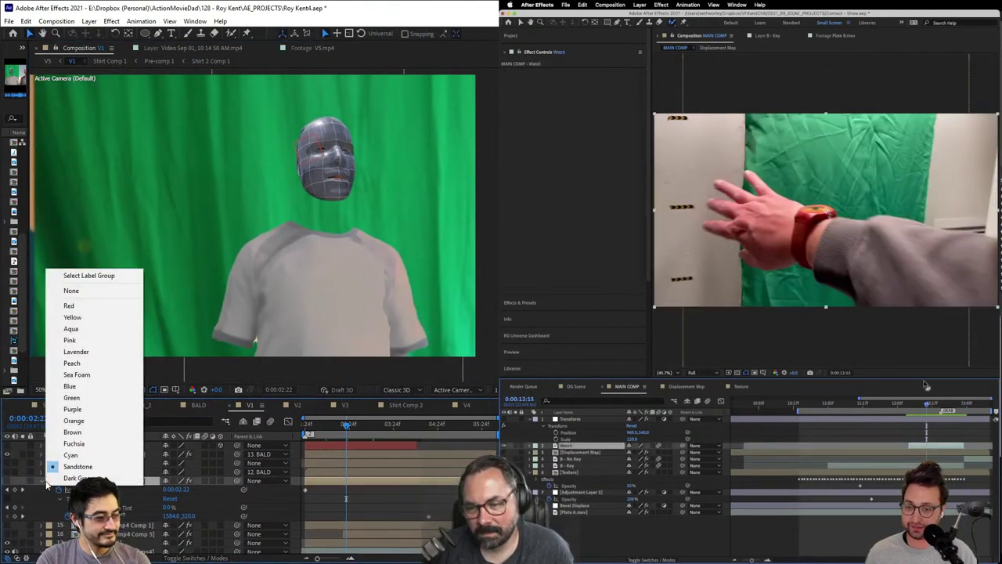
left_click(43, 481)
left_click(42, 481)
scroll(42, 480, "down", 2)
left_click(909, 404)
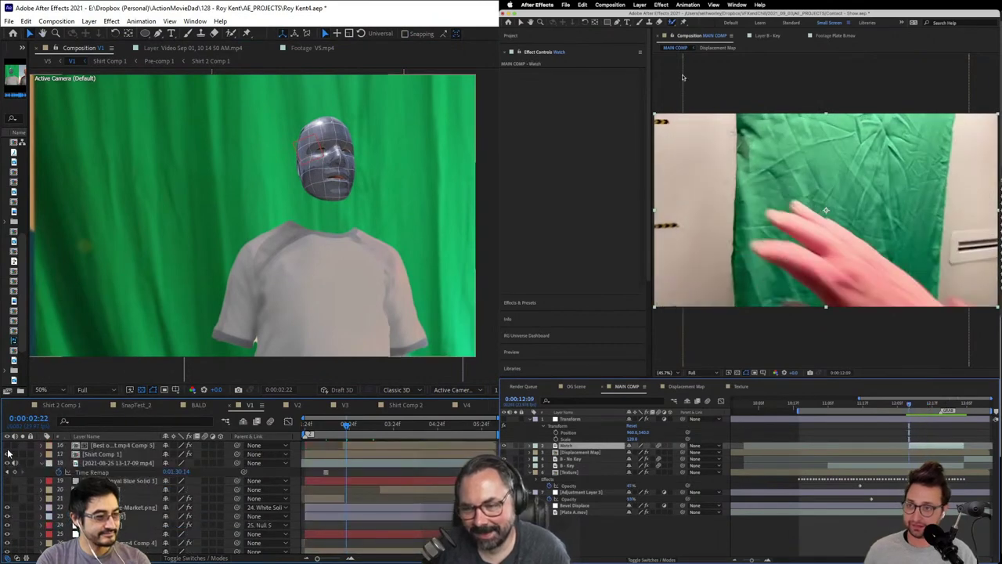
scroll(9, 451, "up", 3)
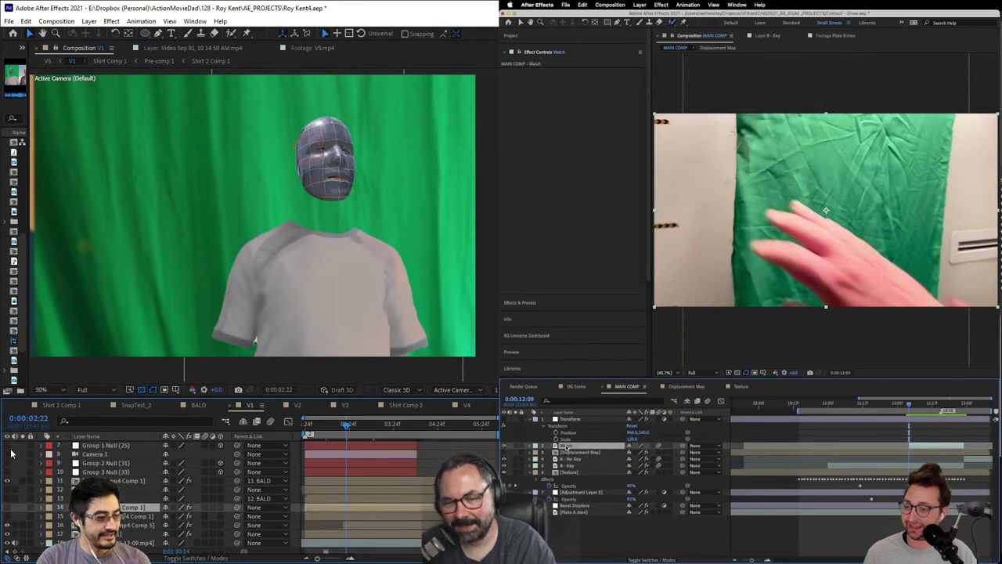
scroll(24, 475, "down", 3)
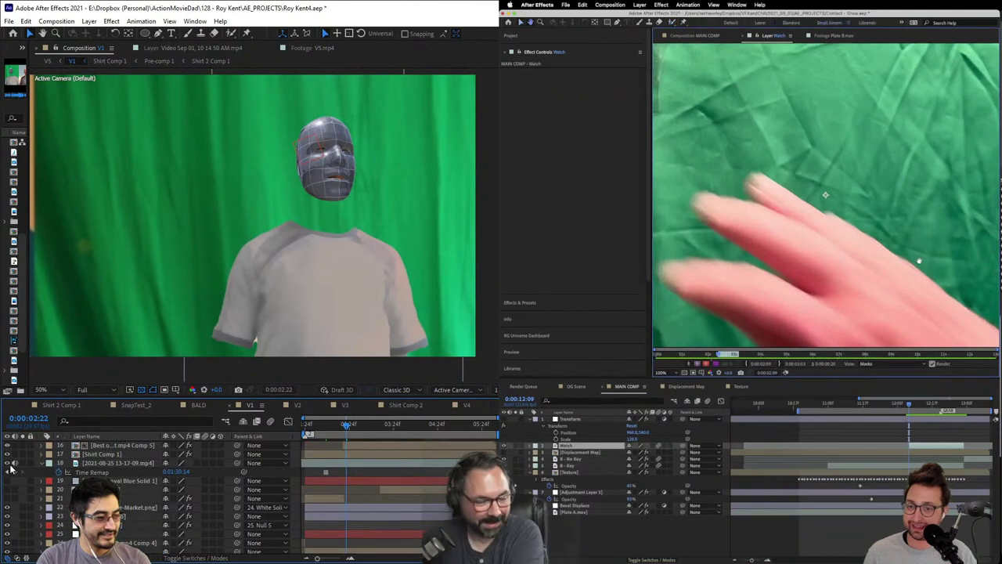
left_click(9, 466)
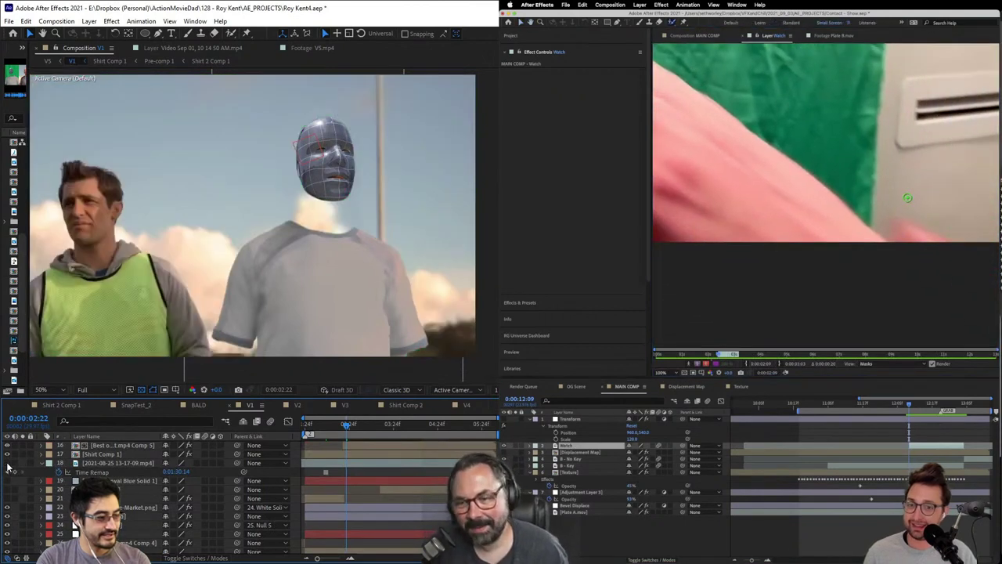
scroll(9, 466, "up", 1)
left_click(125, 490)
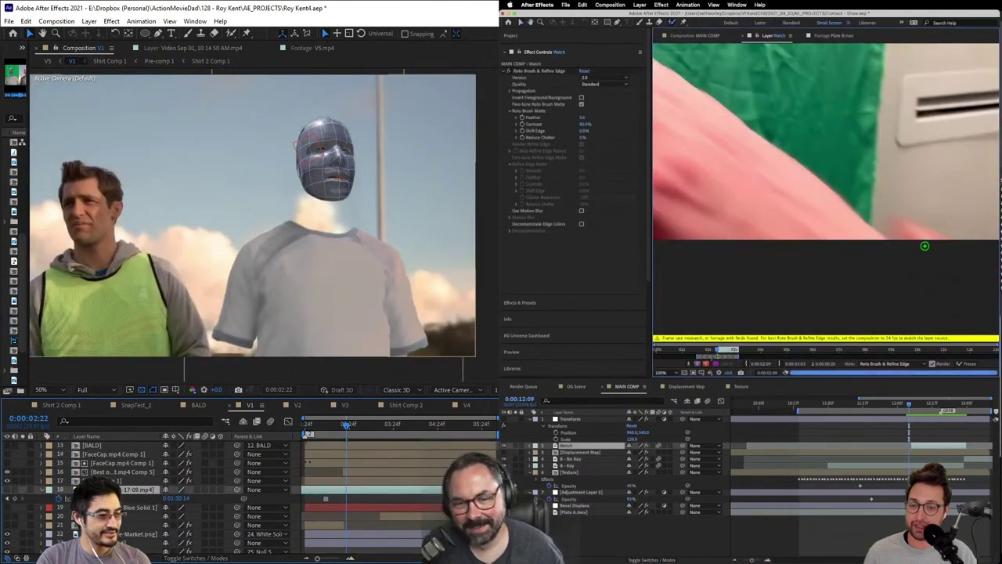
left_click_drag(365, 424, 396, 424)
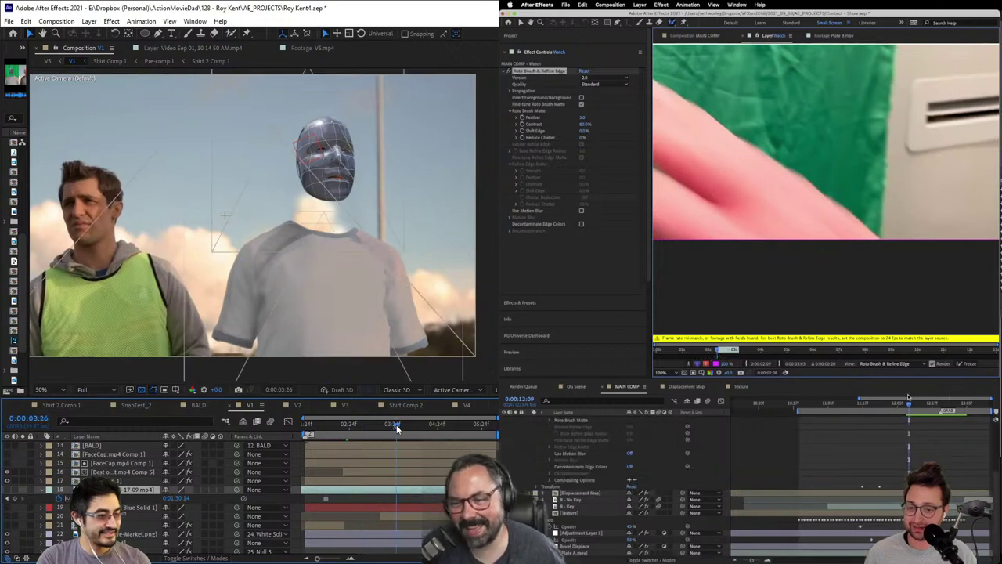
Step: Look through V1's layer stack, from the lower precomps up to the spot lights, and scrub back to 0:00:03:11
scroll(141, 501, "down", 3)
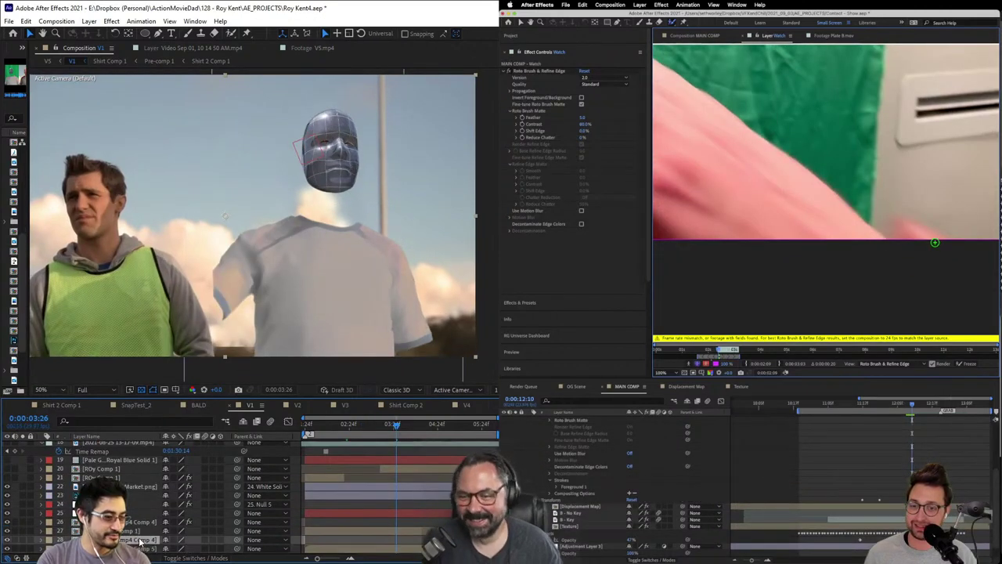
scroll(145, 526, "up", 5)
scroll(148, 532, "down", 5)
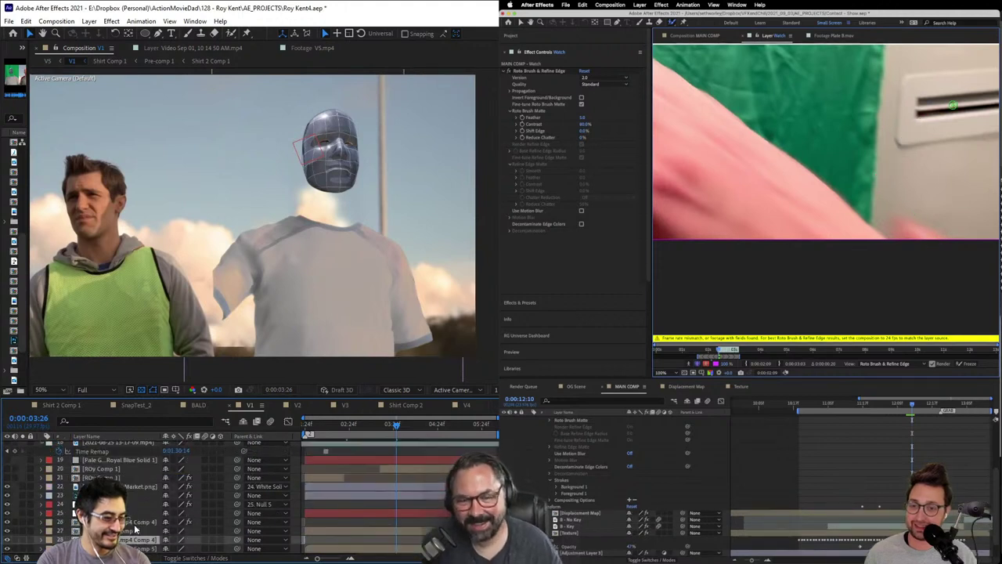
left_click(136, 542)
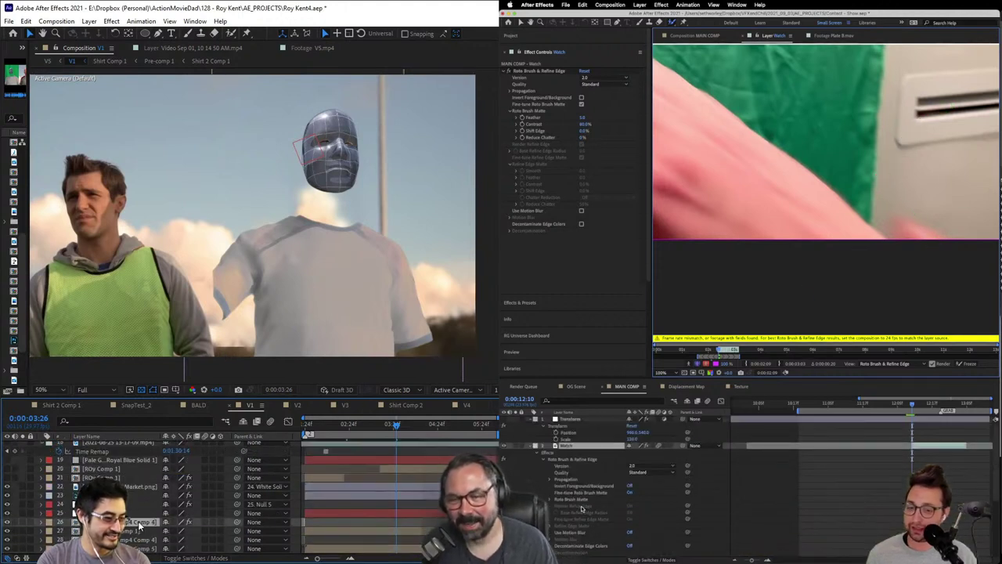
scroll(139, 532, "up", 10)
left_click(137, 455)
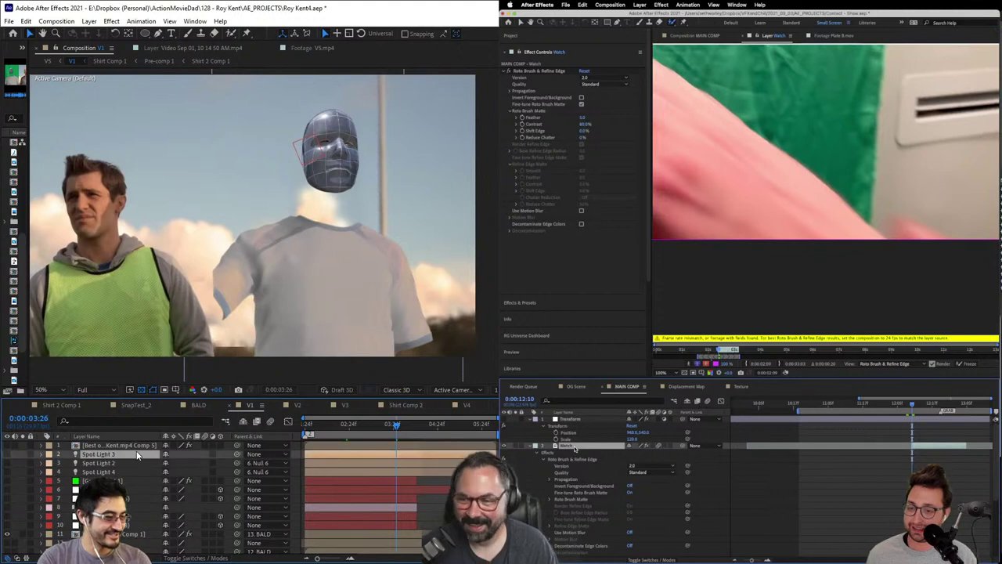
left_click(114, 445)
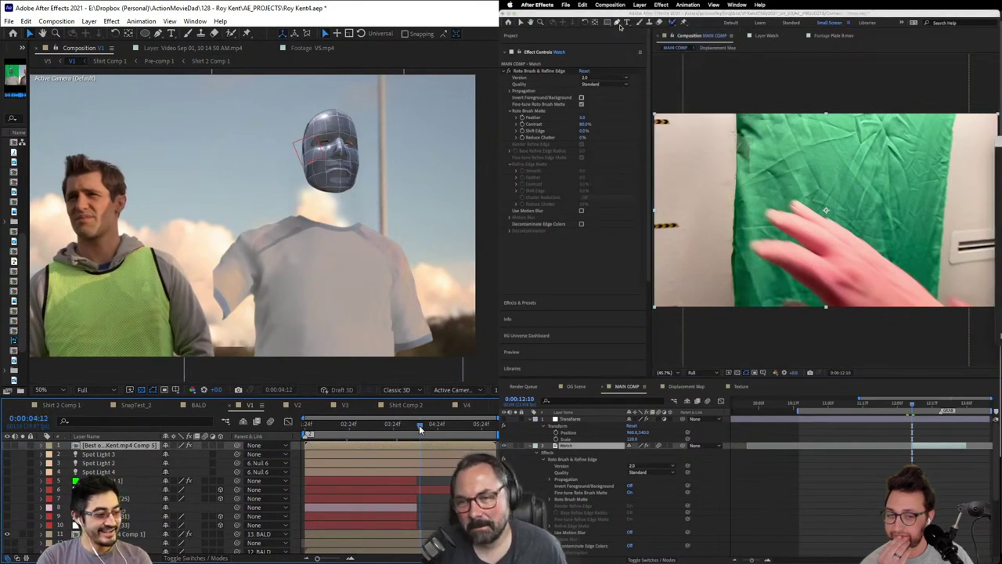
left_click_drag(420, 429, 375, 429)
scroll(221, 490, "down", 1)
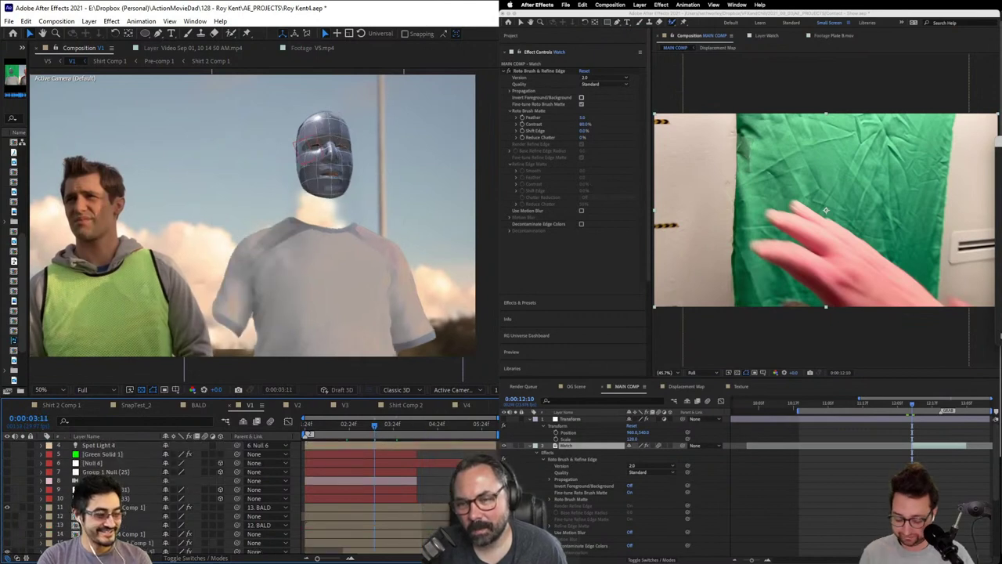
Step: Show the BALD layers in V1 and spread the bald heads and the FaceCap mesh out side by side, away from the character
left_click(7, 525)
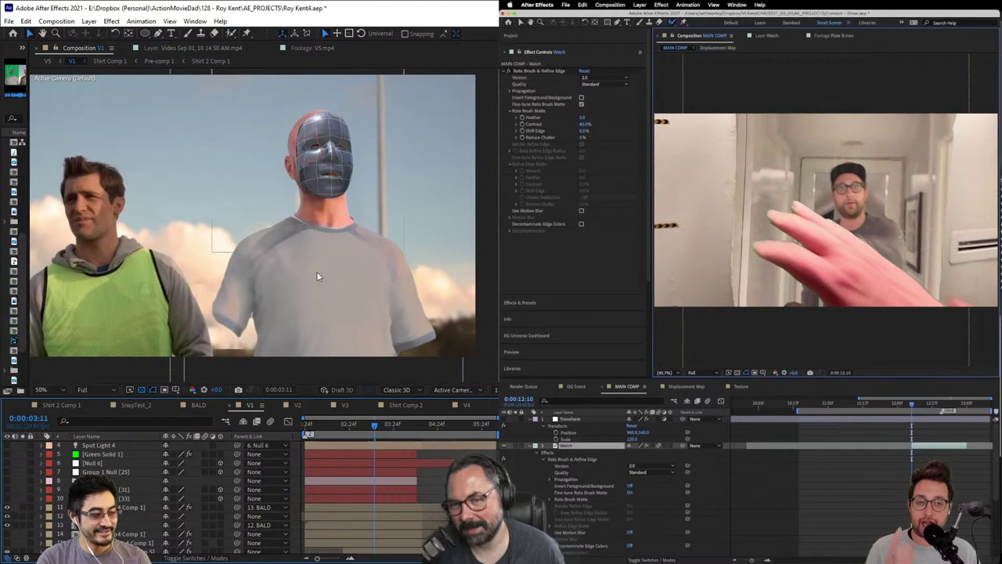
left_click_drag(345, 194, 175, 229)
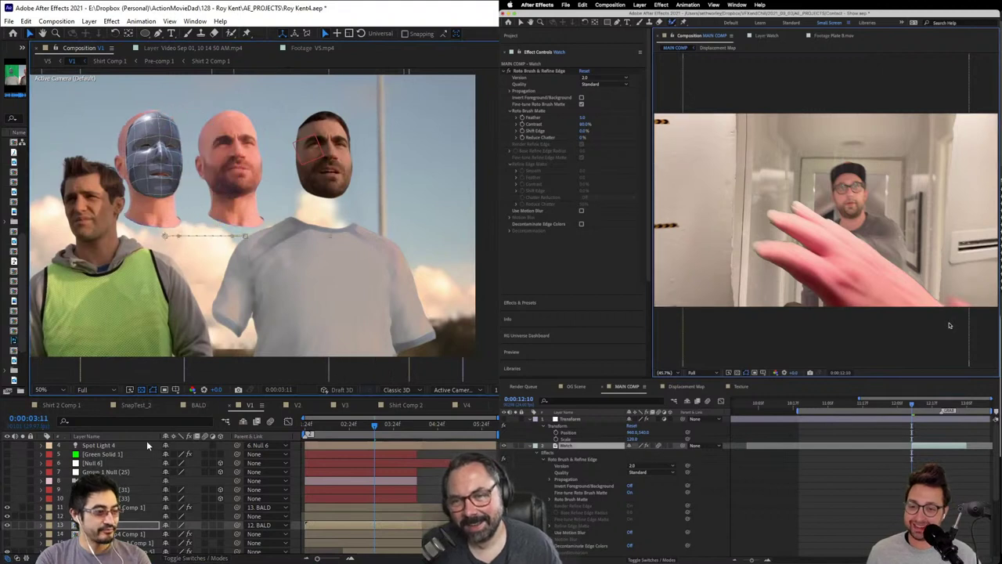
left_click(143, 507)
left_click_drag(168, 176, 75, 176)
Step: Open the Watch layer and paint over the wristwatch with the Roto Brush, and reframe V1 around the spread-out heads
double_click(557, 444)
left_click_drag(907, 225, 923, 238)
mouse_move(209, 241)
left_mouse_down()
mouse_move(246, 233)
mouse_move(266, 257)
left_mouse_up()
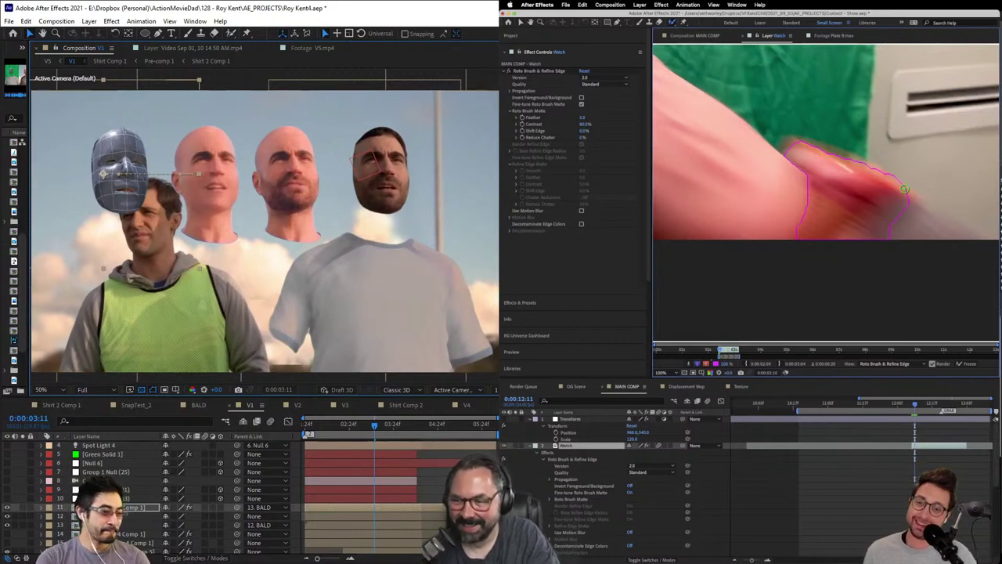
Step: Check the separated heads in V1 at 0:00:03:18 and 0:00:03:07, and save the Roy Kent4 project
left_click(382, 427)
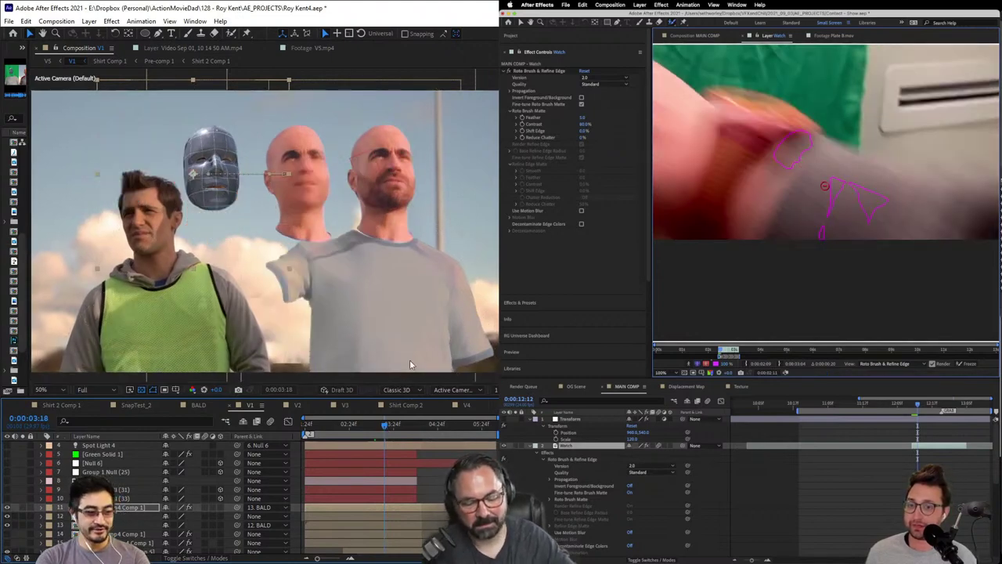
left_click(368, 427)
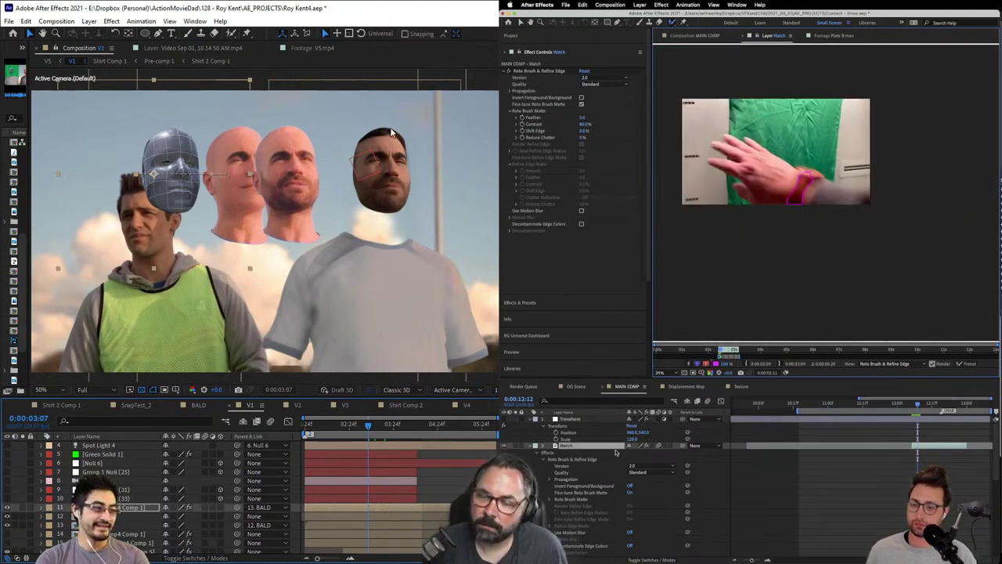
key("ctrl+s")
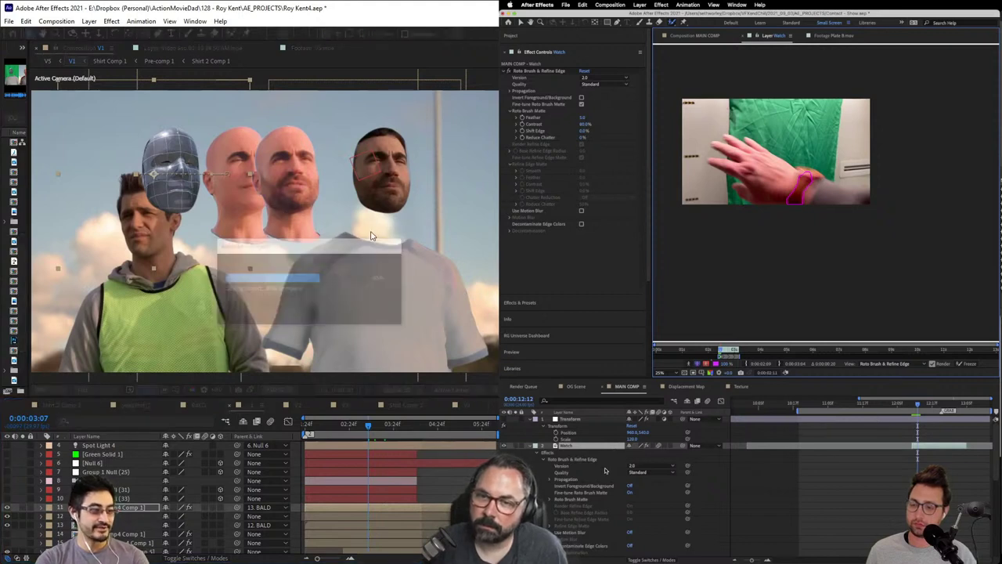
Step: Scrub V1 between 0:00:06:00 and 0:00:03:02 to compare the face mesh, bald head and bearded head stages
left_click(403, 430)
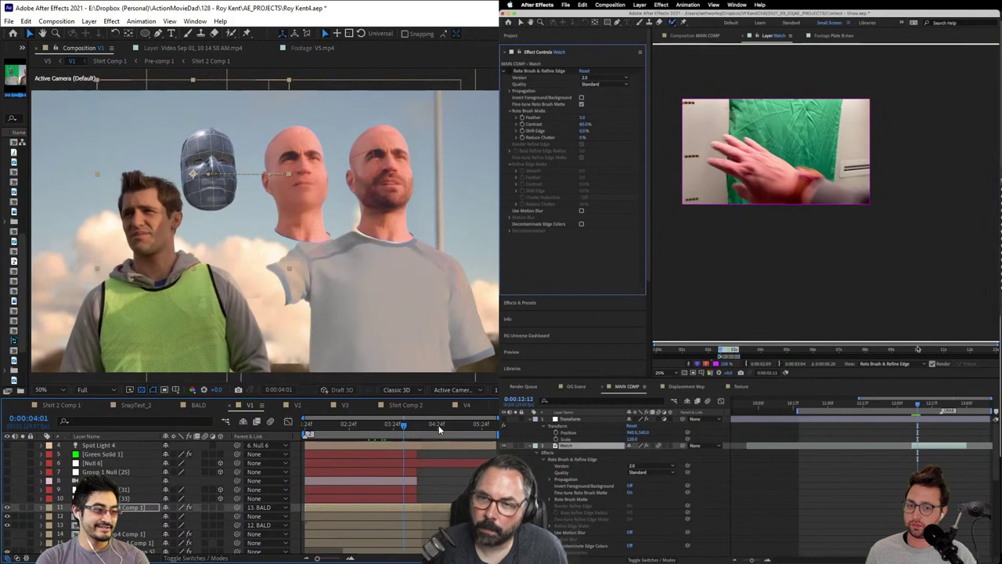
left_click(460, 426)
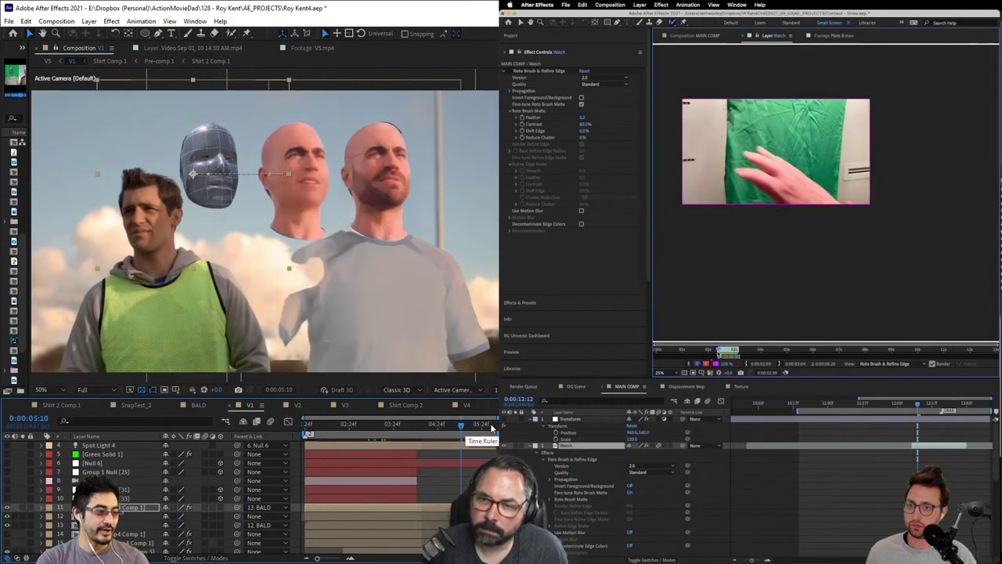
left_click(484, 426)
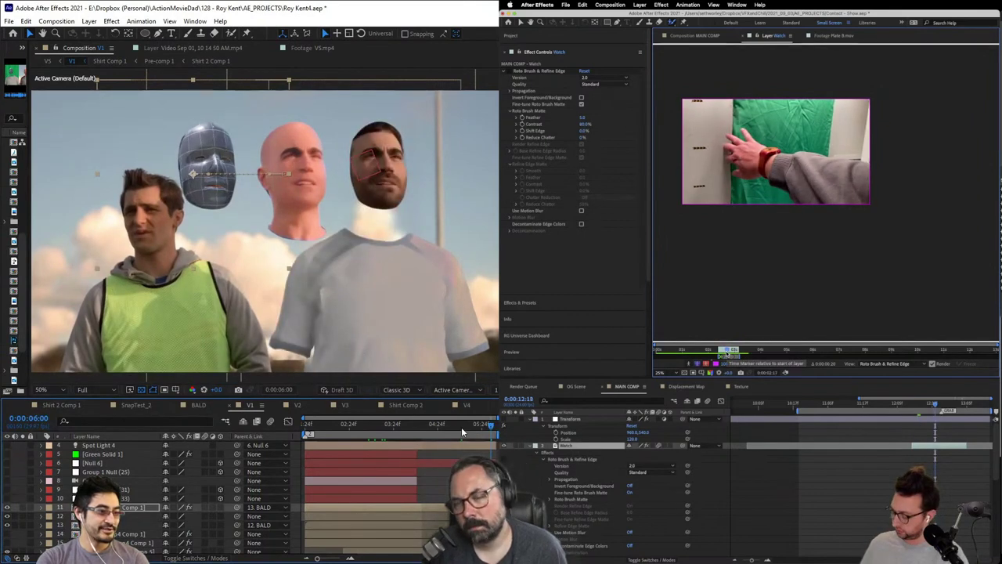
left_click(453, 425)
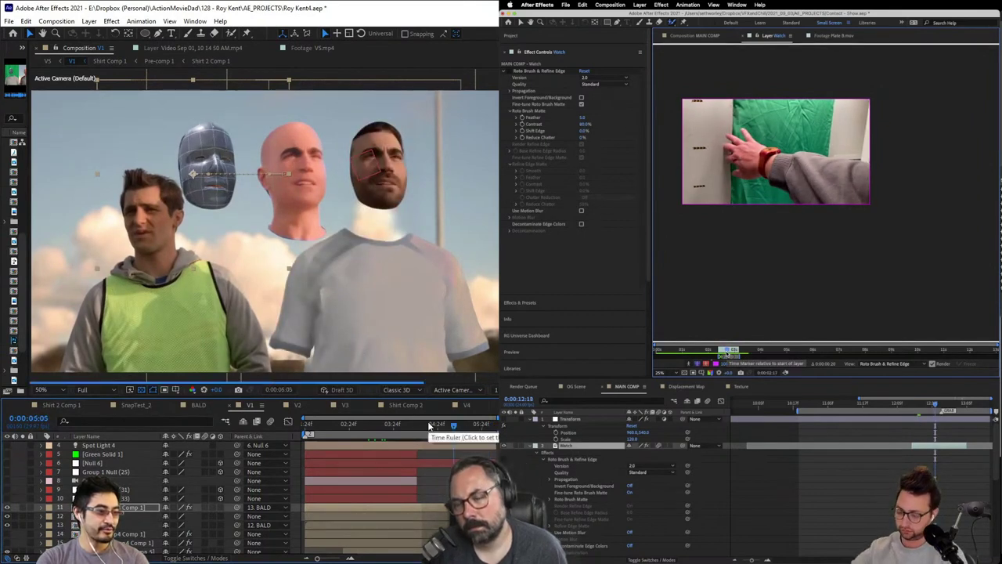
left_click(432, 425)
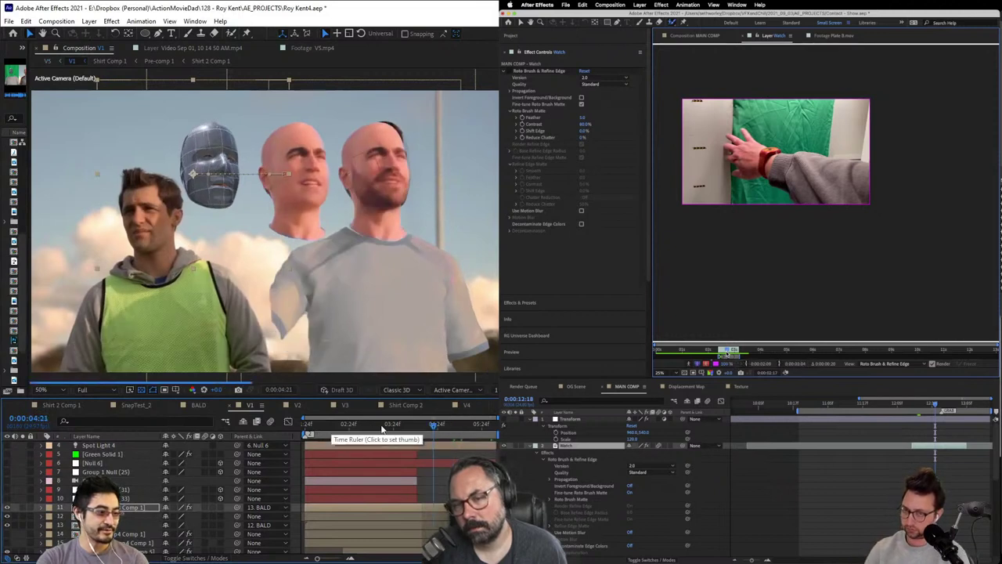
left_click(382, 425)
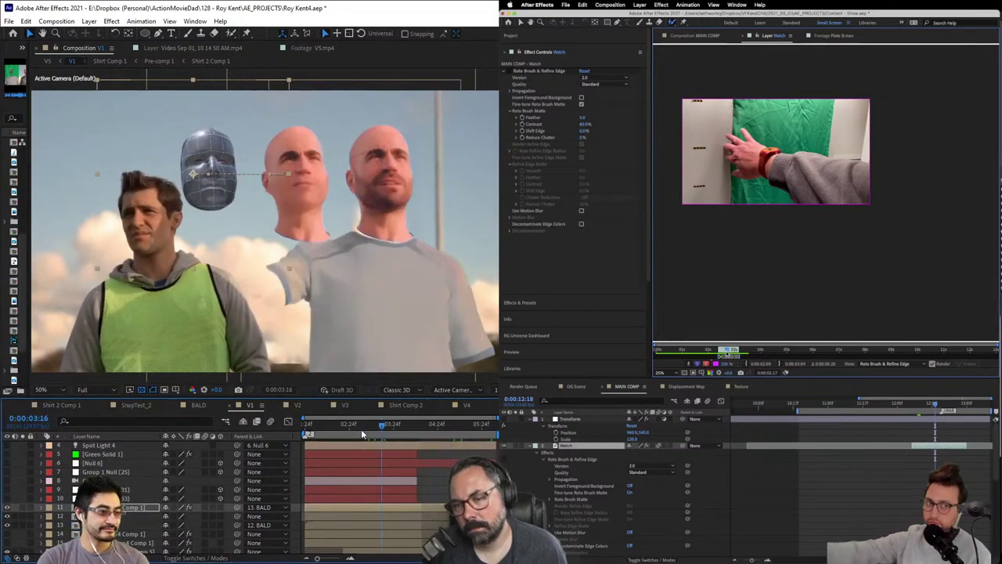
left_click(361, 429)
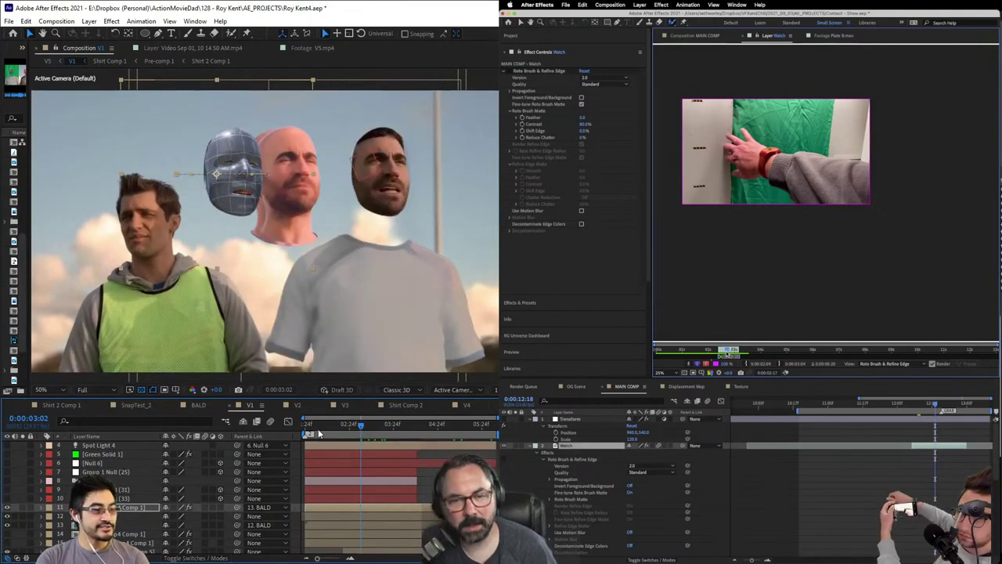
Step: Examine the V1 composition at 0:00:01:24 and the other open compositions back to FaceCap.mp4 Comp 1
left_click_drag(318, 431, 283, 443)
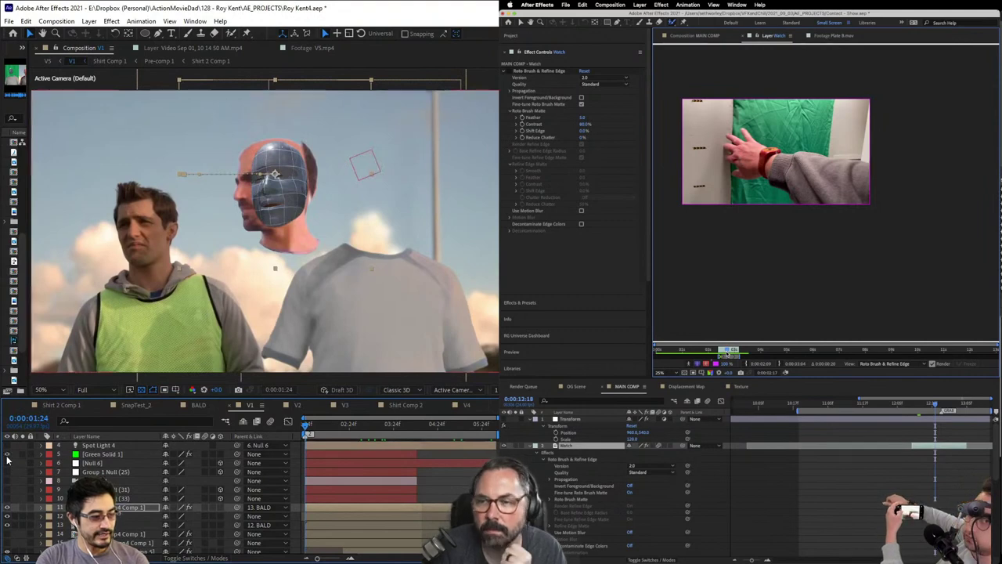
scroll(94, 485, "down", 5)
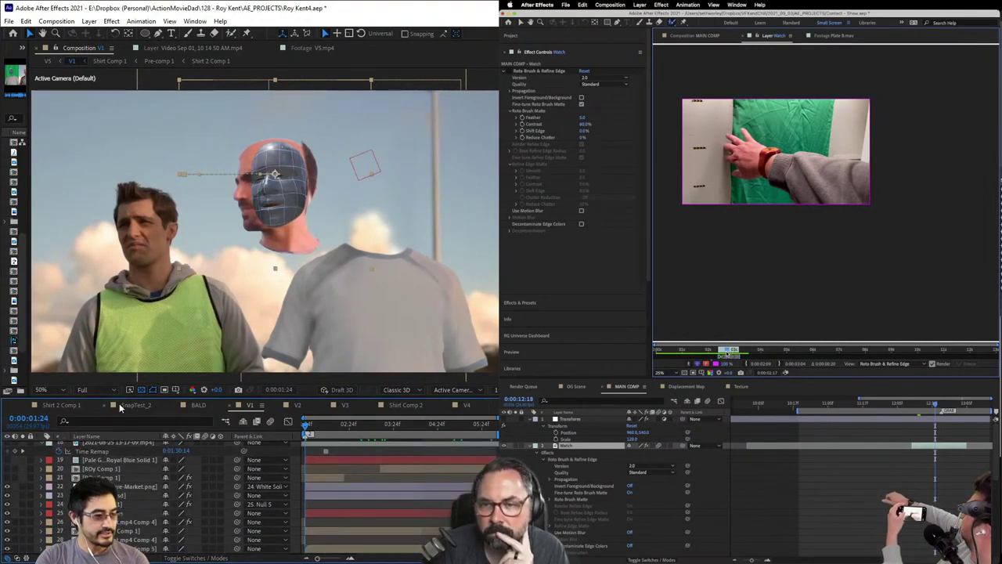
left_click(63, 404)
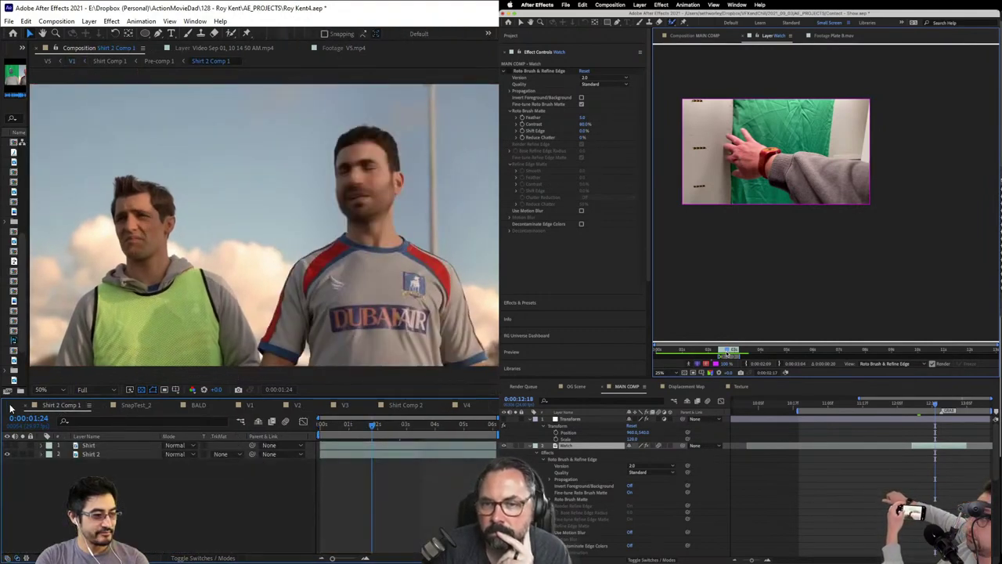
left_click(11, 408)
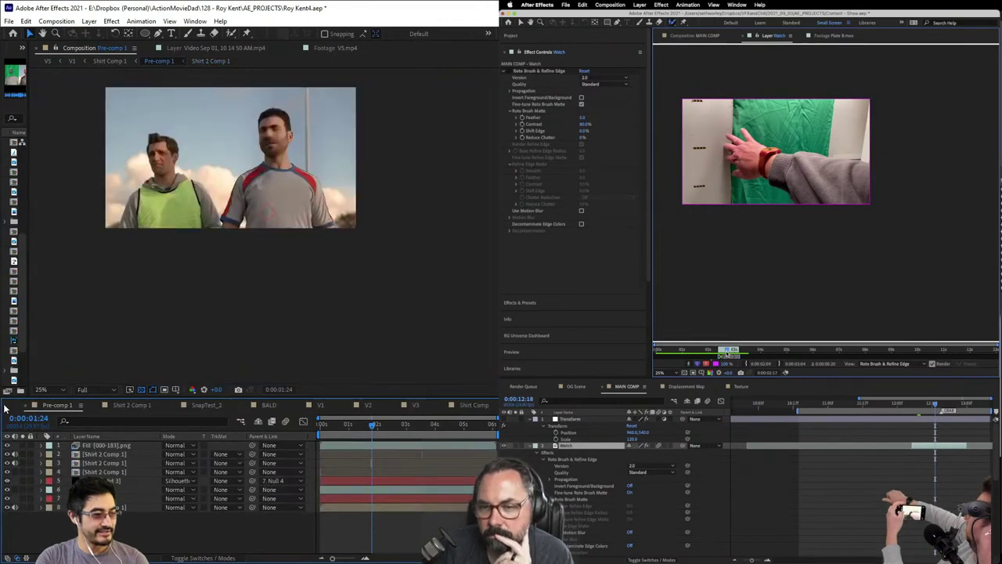
key("ctrl+alt+shift+Up")
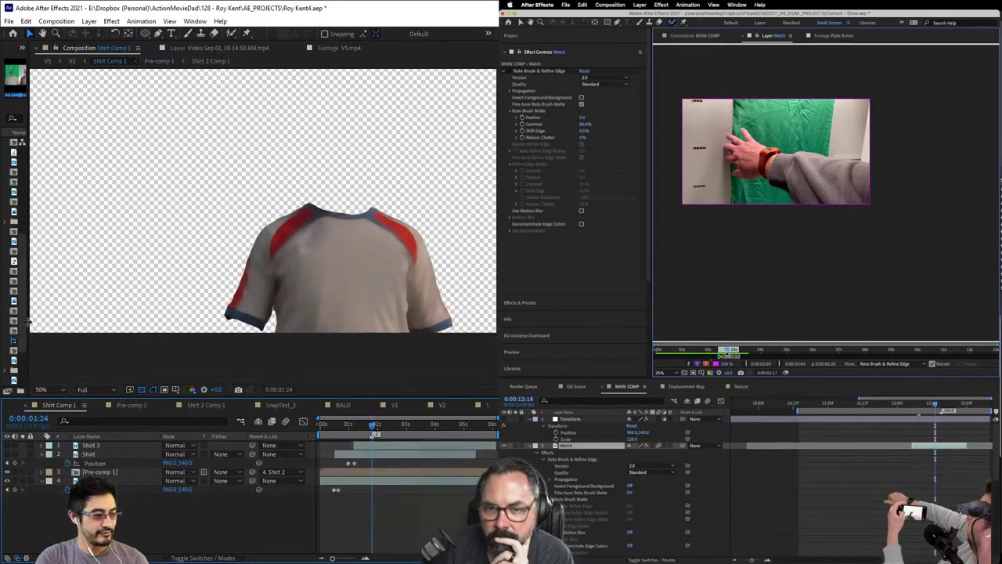
left_click_drag(28, 321, 126, 320)
key("ctrl+alt+shift+Up")
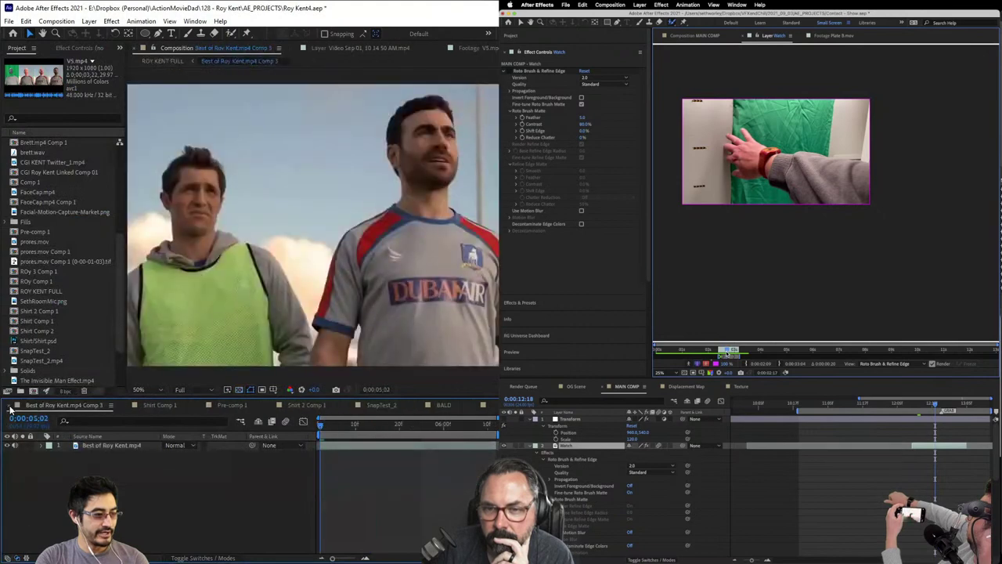
key("ctrl+alt+shift+Up")
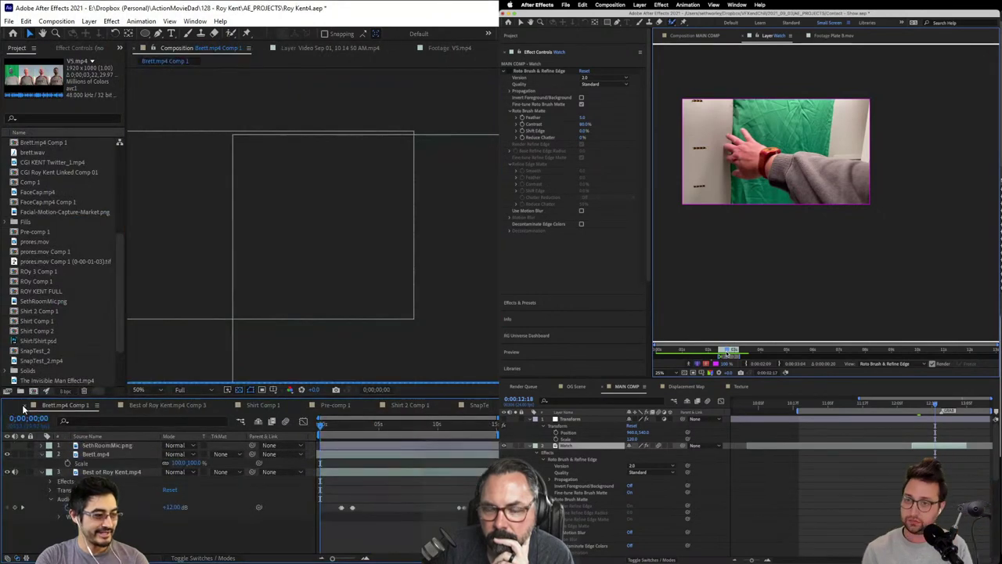
key("ctrl+alt+shift+Up")
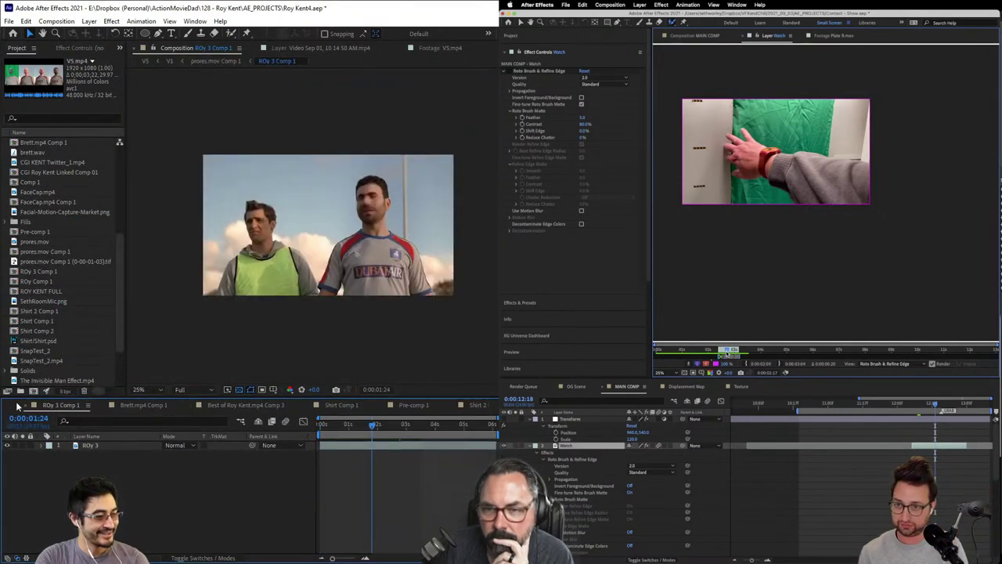
key("ctrl+alt+shift+Up")
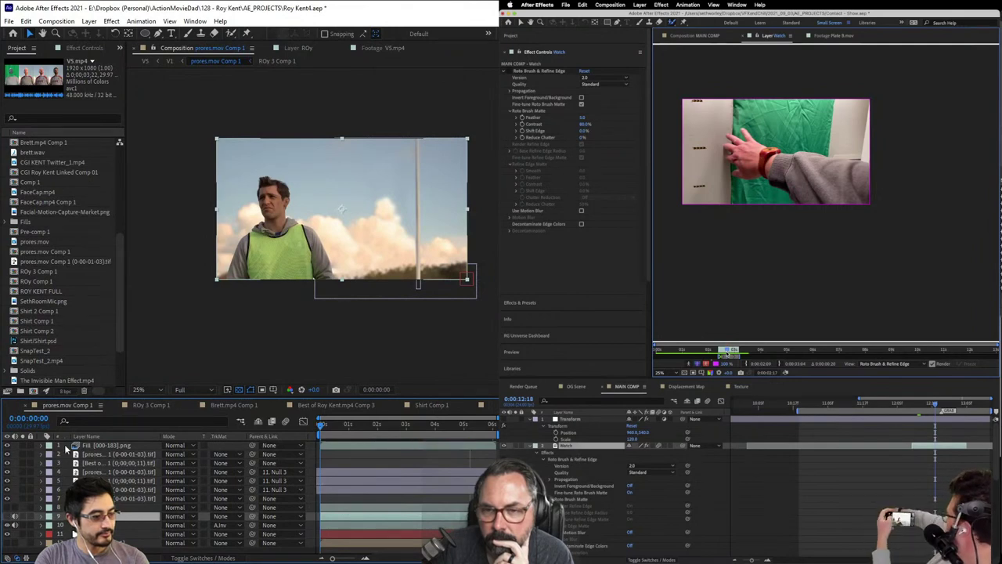
left_click(6, 409)
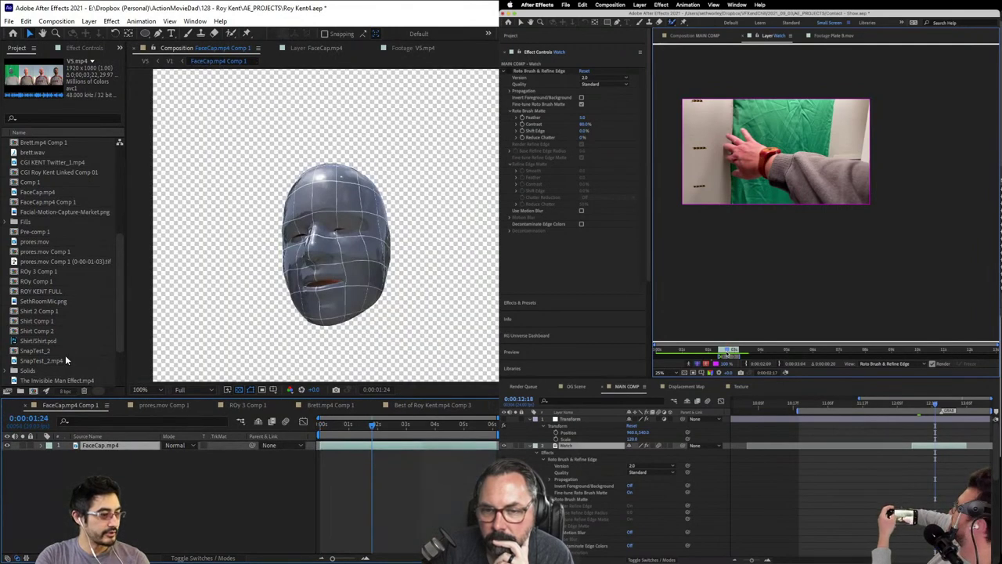
Step: Look through the project's footage items and preview the SnapTest_2.mp4 clip
scroll(59, 360, "down", 3)
left_click(55, 292)
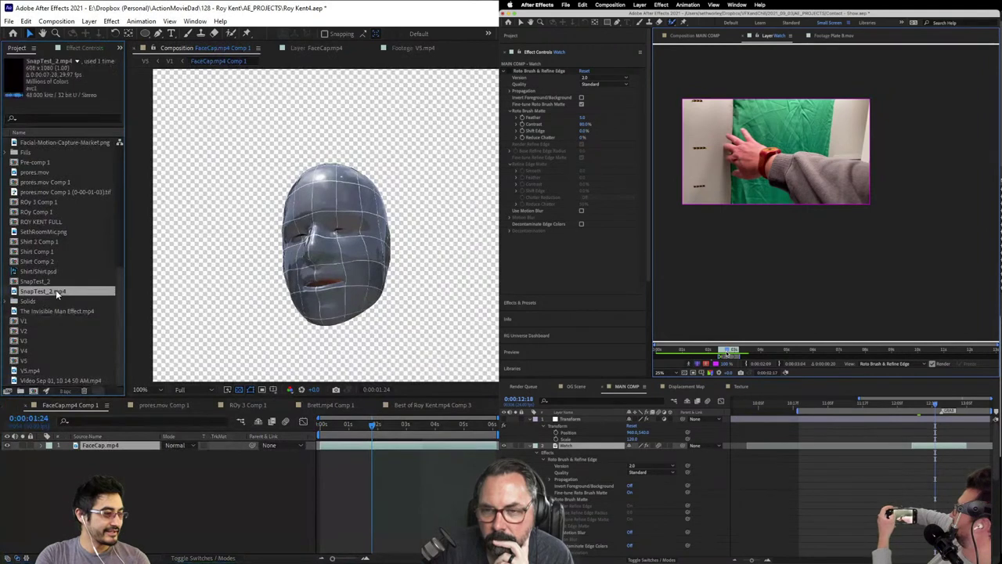
left_click(40, 371)
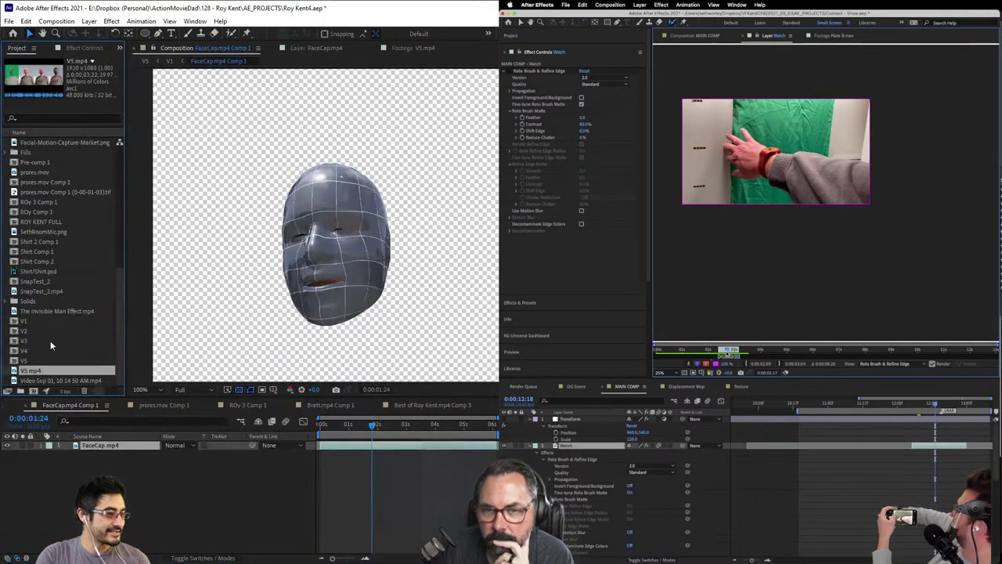
scroll(57, 308, "up", 3)
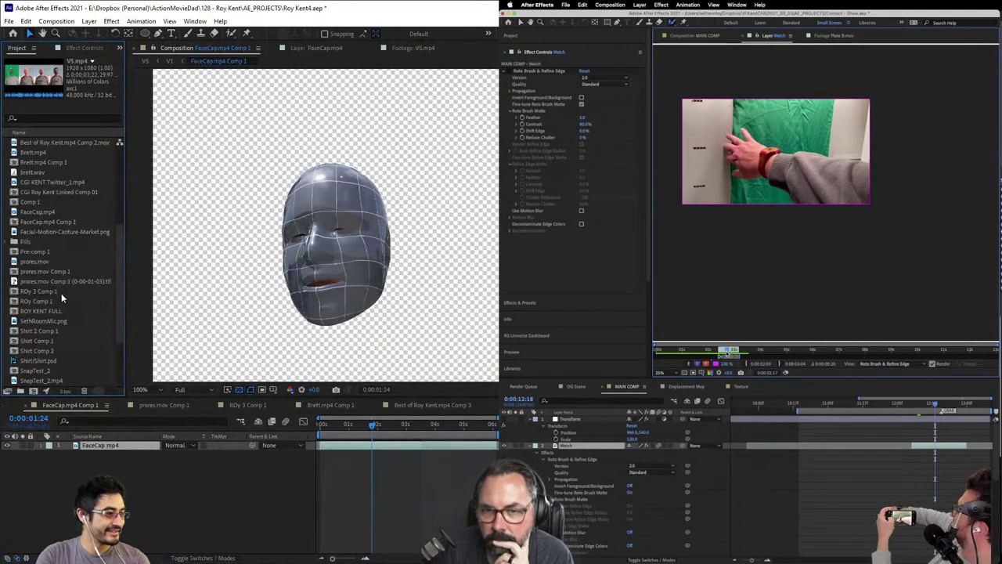
scroll(55, 235, "up", 3)
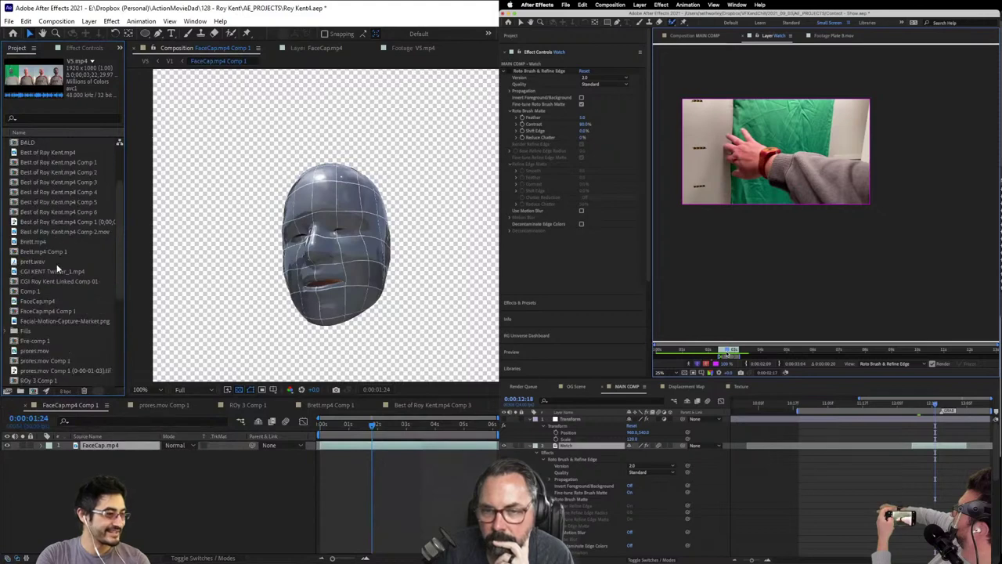
left_click(59, 232)
scroll(58, 234, "down", 4)
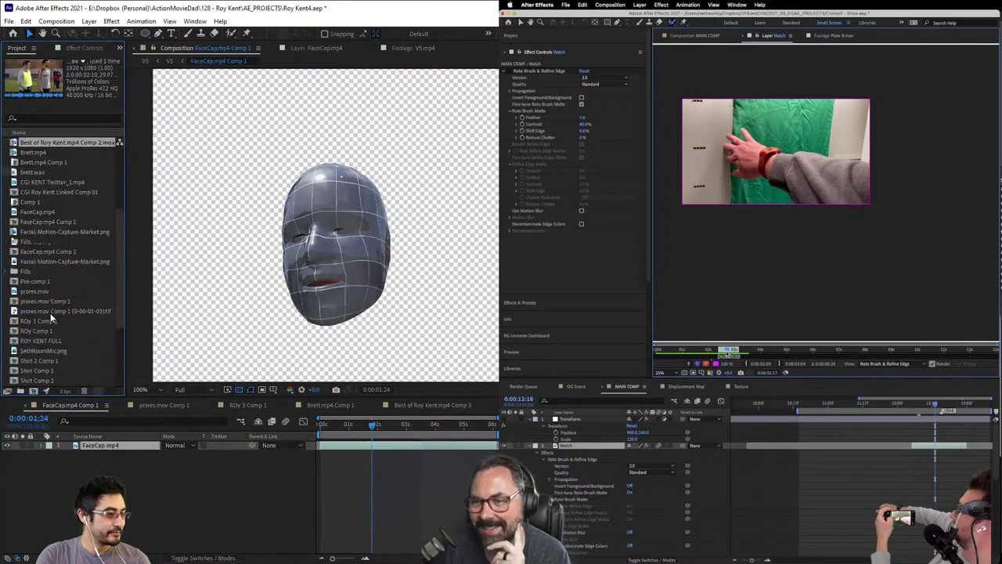
left_click(53, 291)
scroll(61, 317, "down", 2)
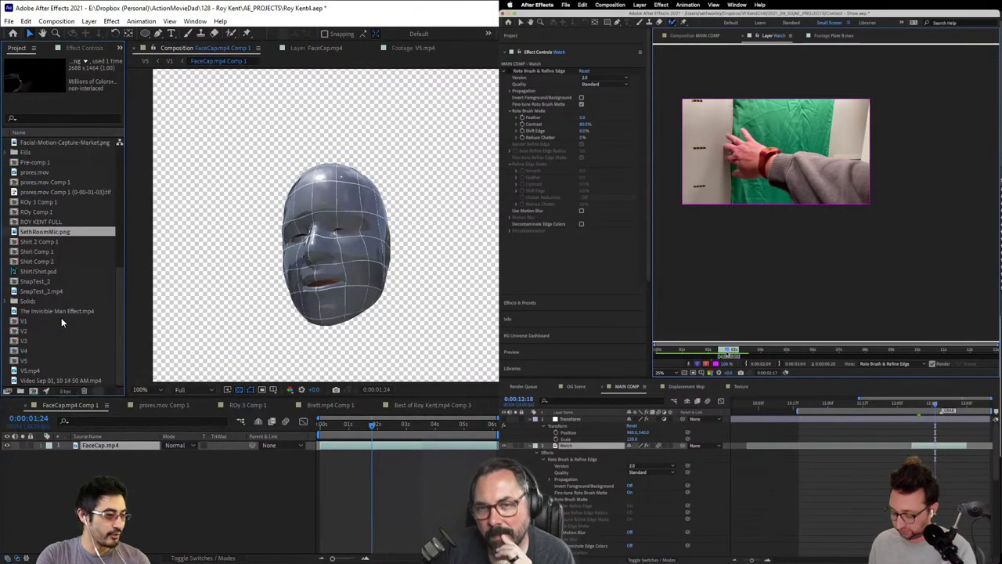
double_click(44, 291)
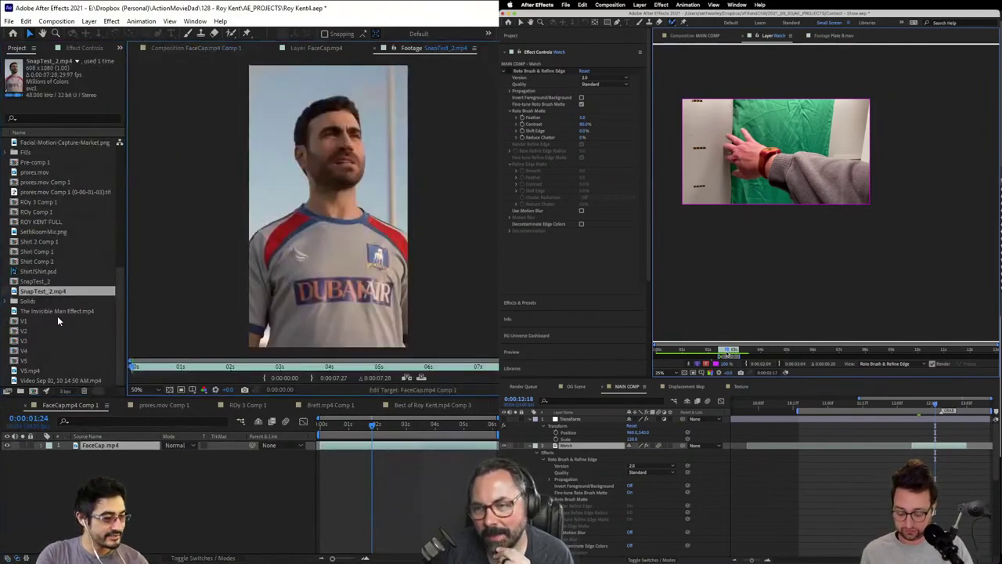
Step: Import Comp 1_2.mp4 into the project and create a new composition from it
left_click(60, 322)
double_click(61, 322)
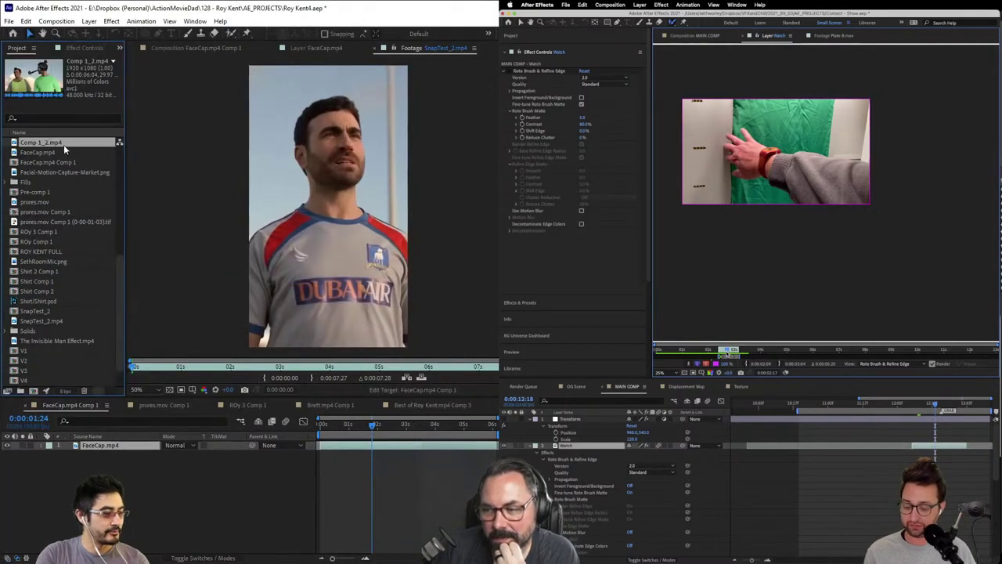
left_click_drag(63, 144, 37, 390)
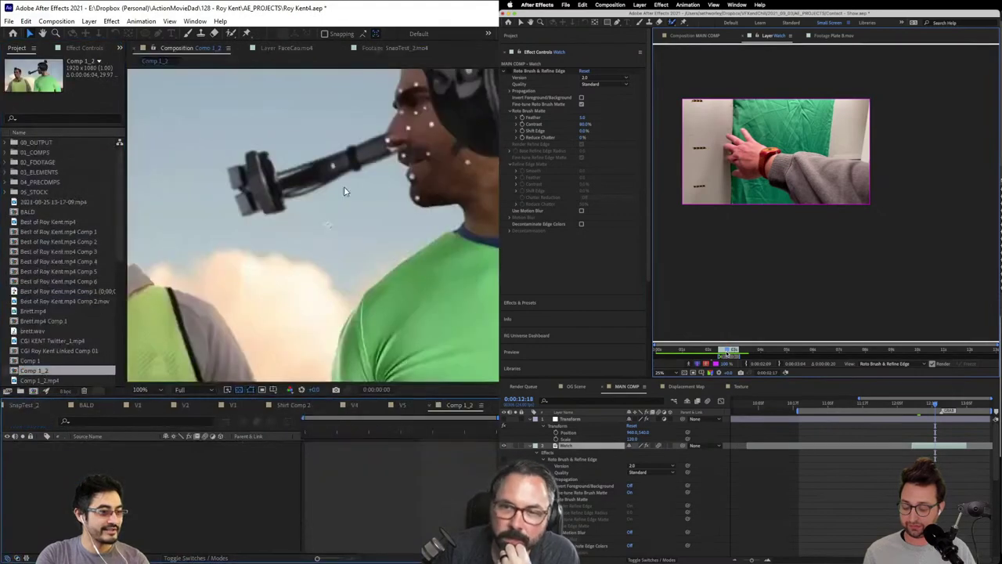
scroll(419, 274, "down", 1)
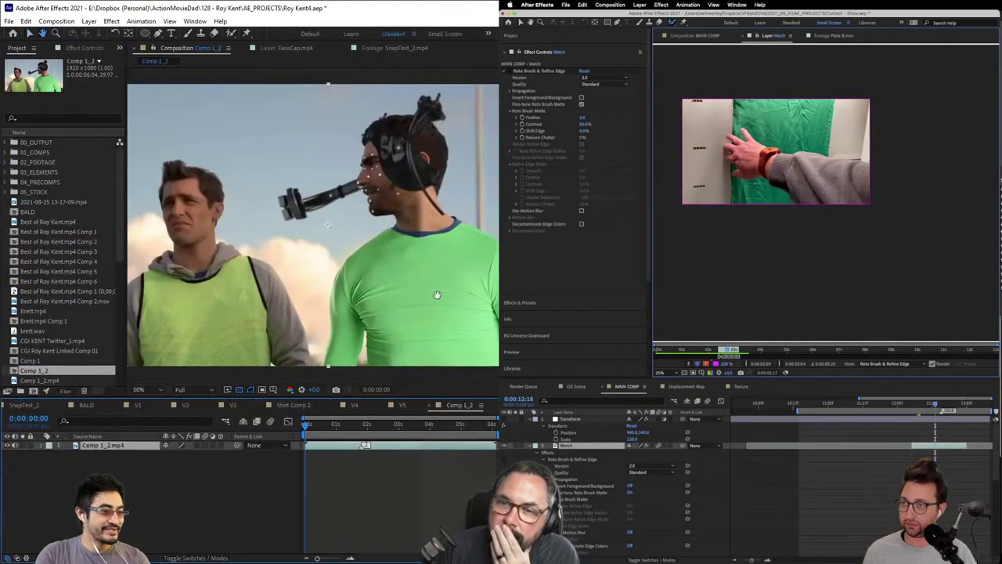
left_click_drag(420, 297, 353, 292)
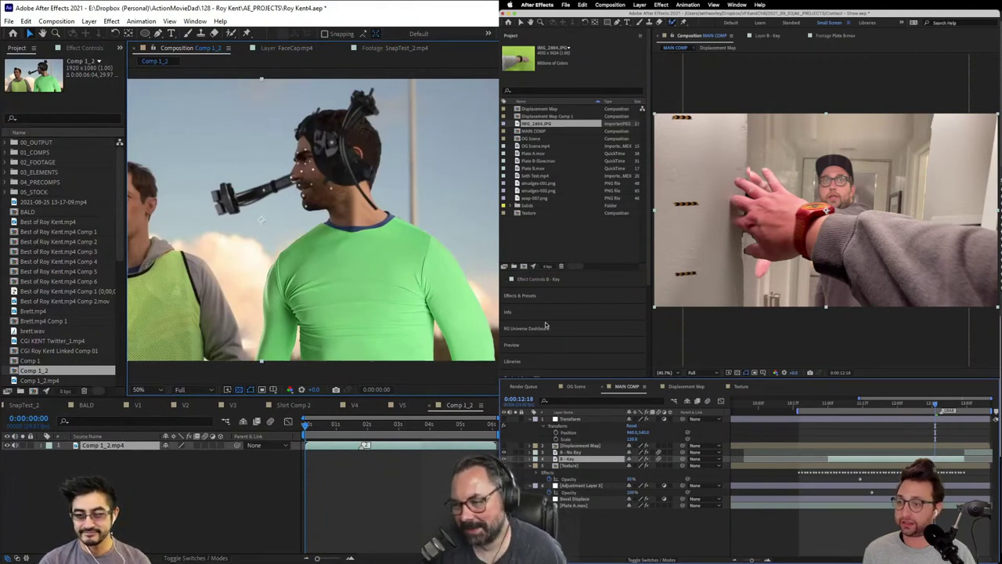
Step: Switch to the Both.c4d scene in Cinema 4D, and in After Effects track the watch backward on the B - Key layer
key("alt+Tab")
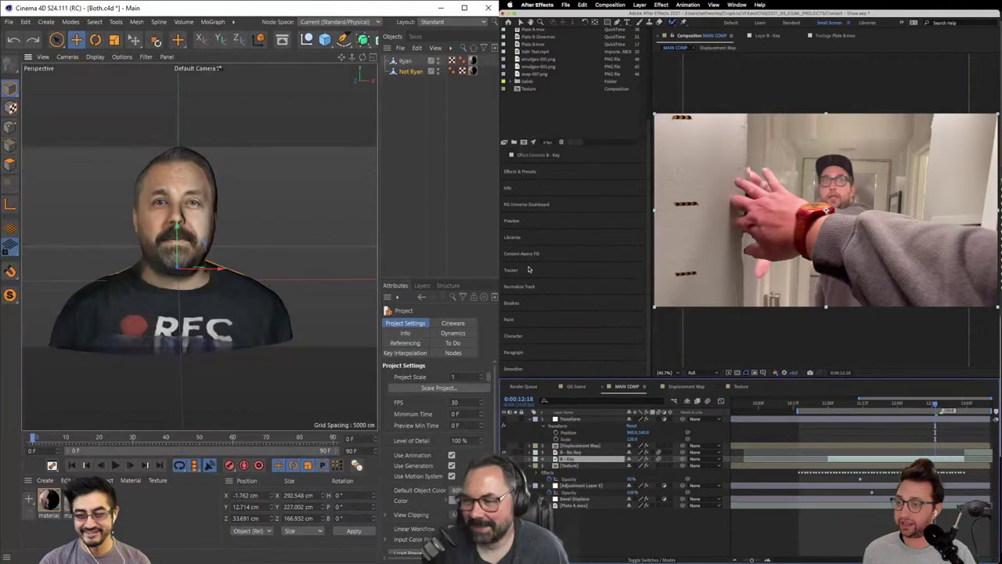
left_click(527, 270)
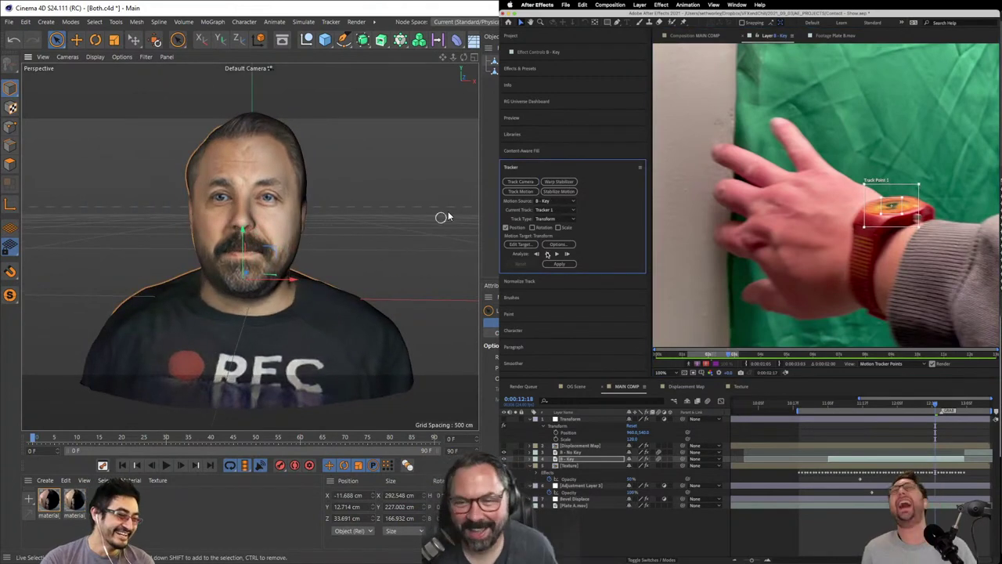
left_click(547, 255)
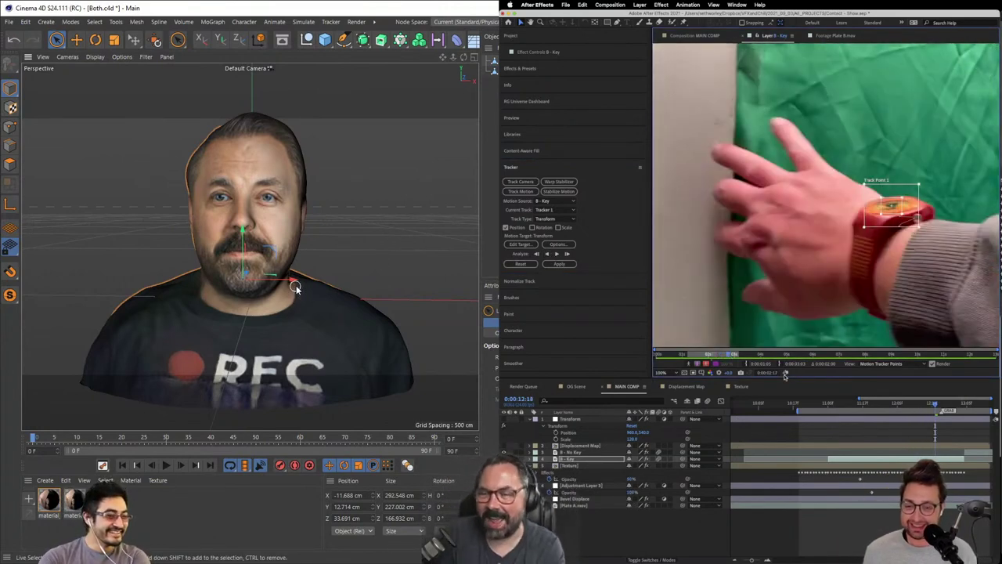
Step: Slide the selected bust to about 114 cm on X, and refit Track Point 1's larger search region around the watch at 0:00:12:14
left_click_drag(295, 280, 305, 365)
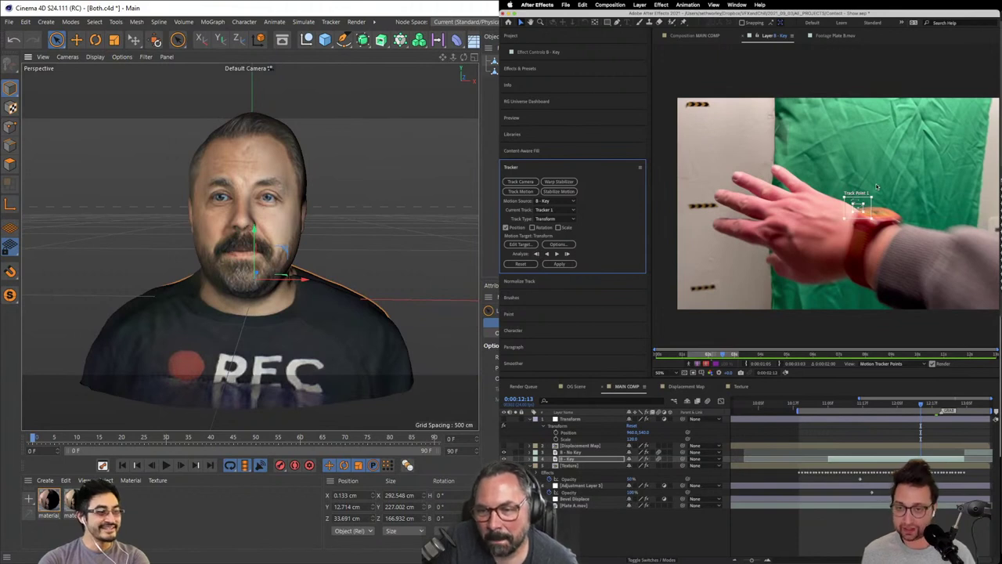
scroll(877, 185, "up", 2)
key("Page_Down")
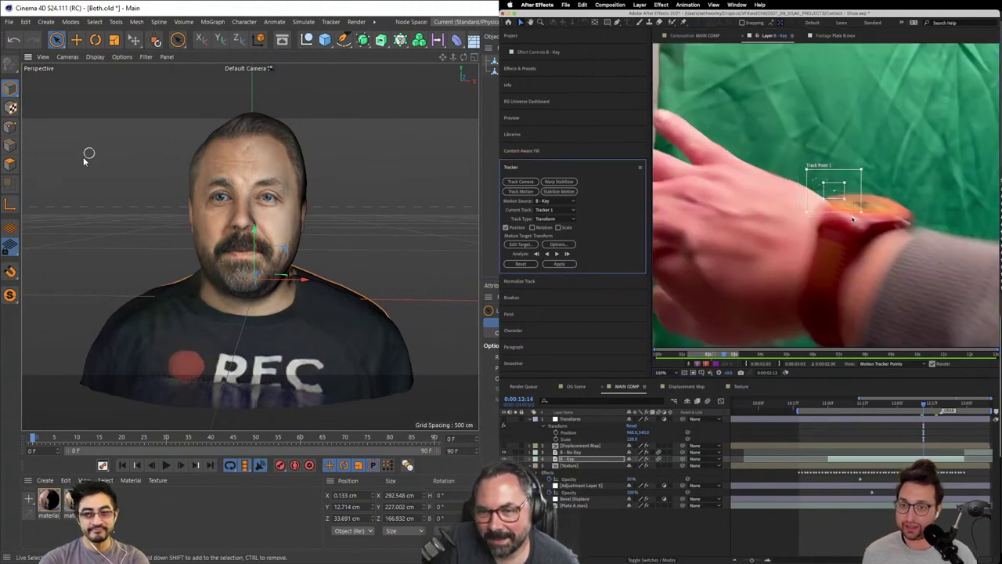
left_click_drag(862, 212, 886, 238)
left_click_drag(305, 279, 418, 282)
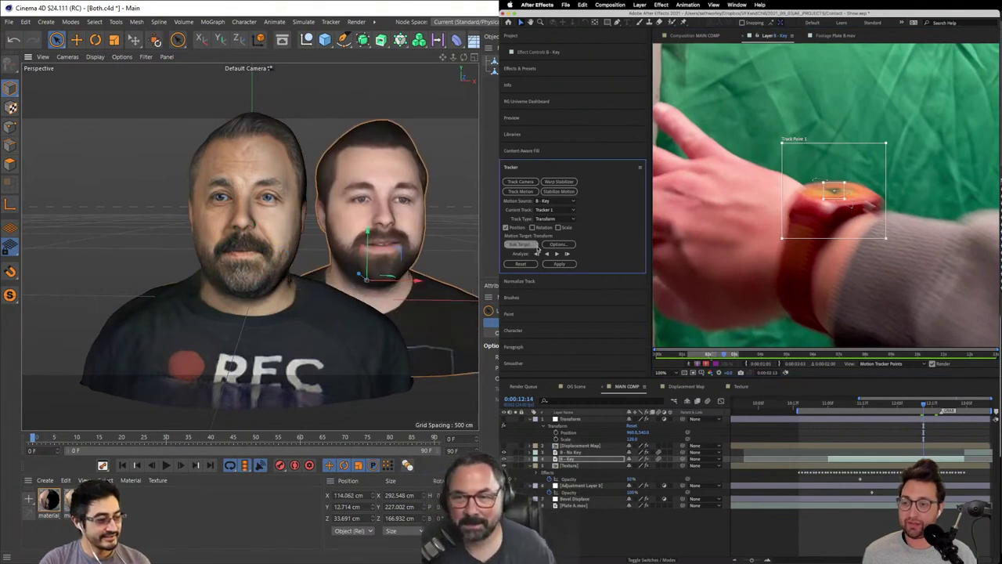
Step: Track the watch backward frame by frame to 0:00:12:11, realigning Track Point 1 on the watch face where it drifts
left_click(73, 499)
left_click(538, 254)
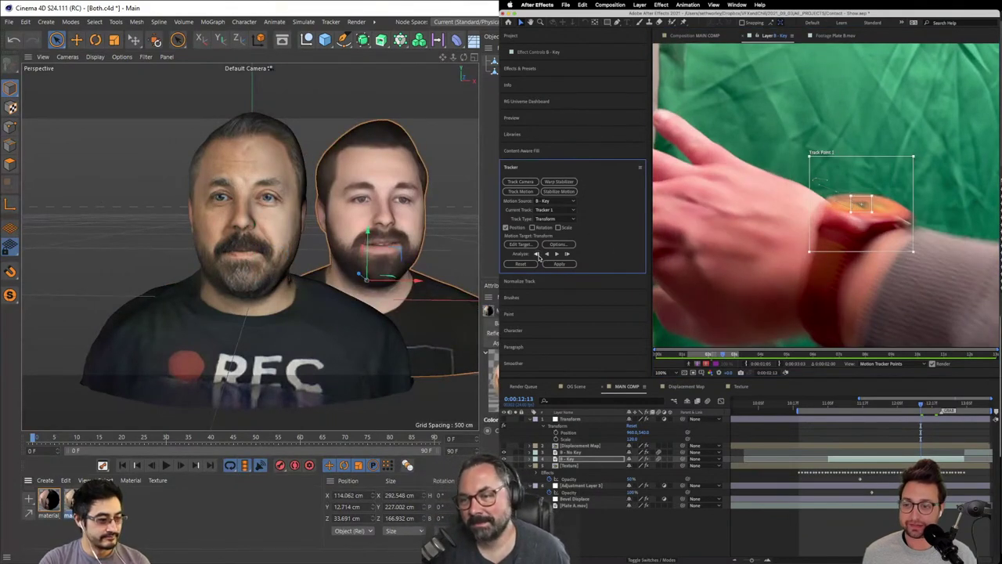
left_click(537, 255)
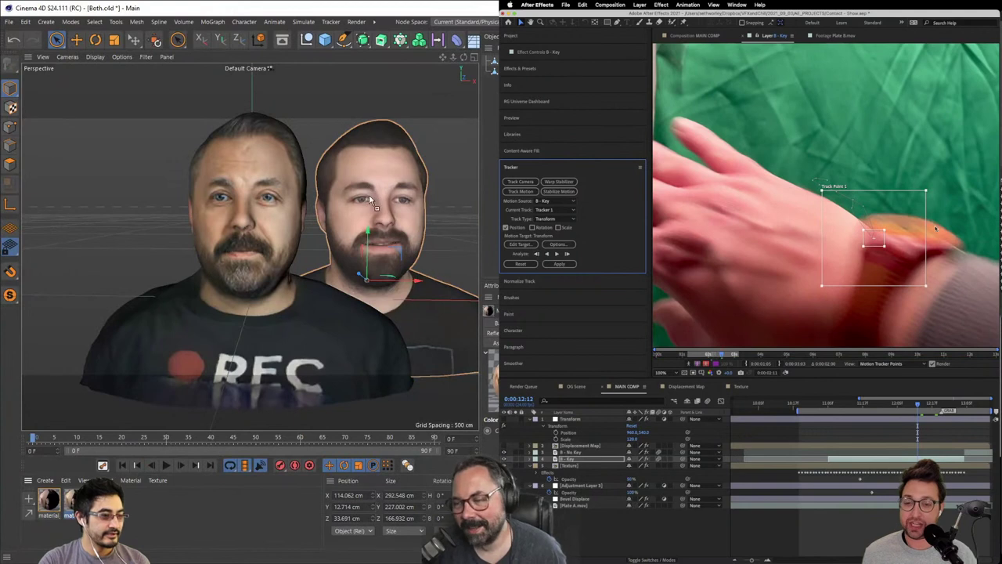
left_click_drag(871, 244, 902, 231)
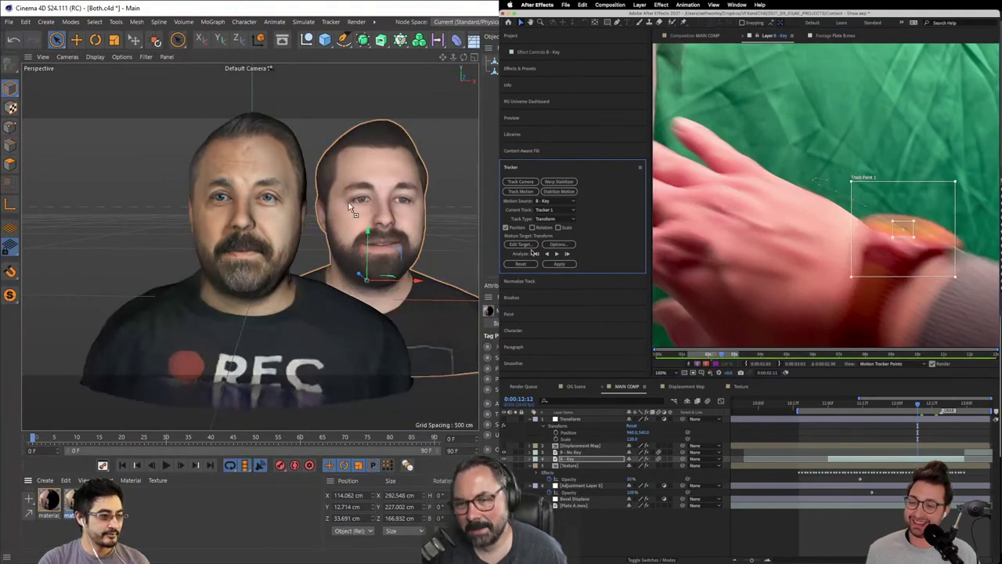
left_click(538, 254)
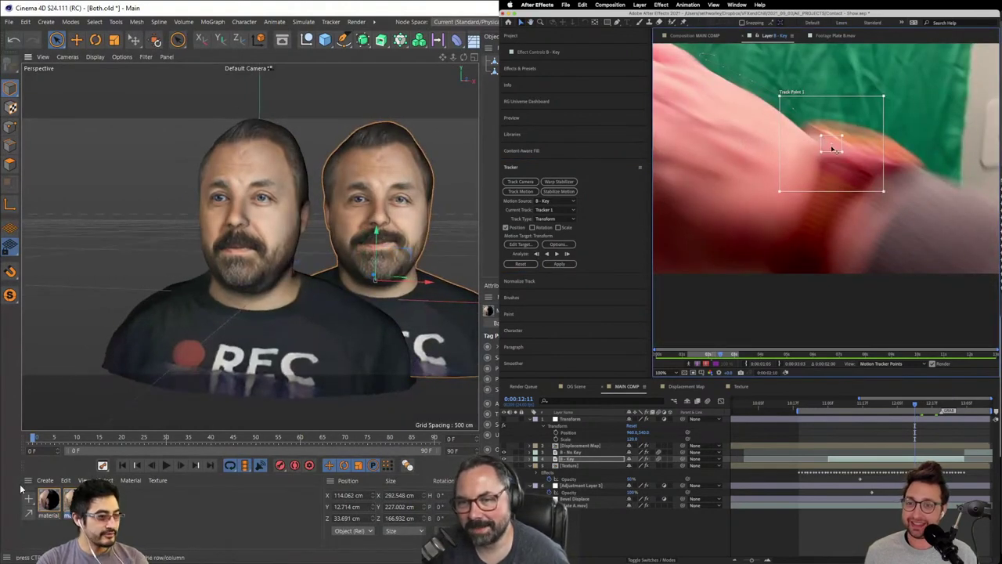
left_click_drag(833, 150, 856, 145)
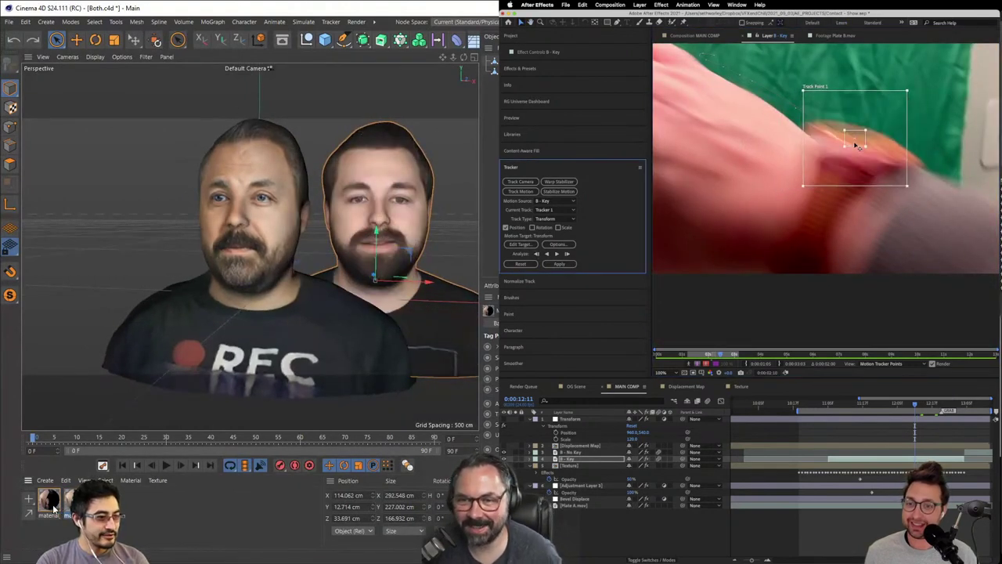
Step: Track the watch one frame back to 0:00:12:10 and realign Track Point 1 on the motion-blurred watch
left_click(537, 255)
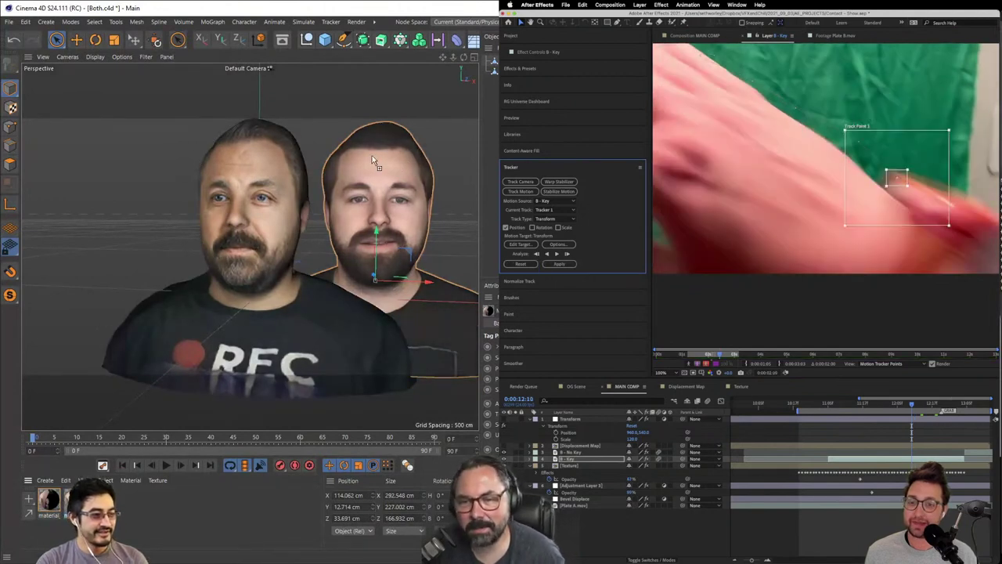
left_click_drag(902, 186, 836, 110)
scroll(382, 312, "up", 3)
left_click_drag(393, 293, 367, 356)
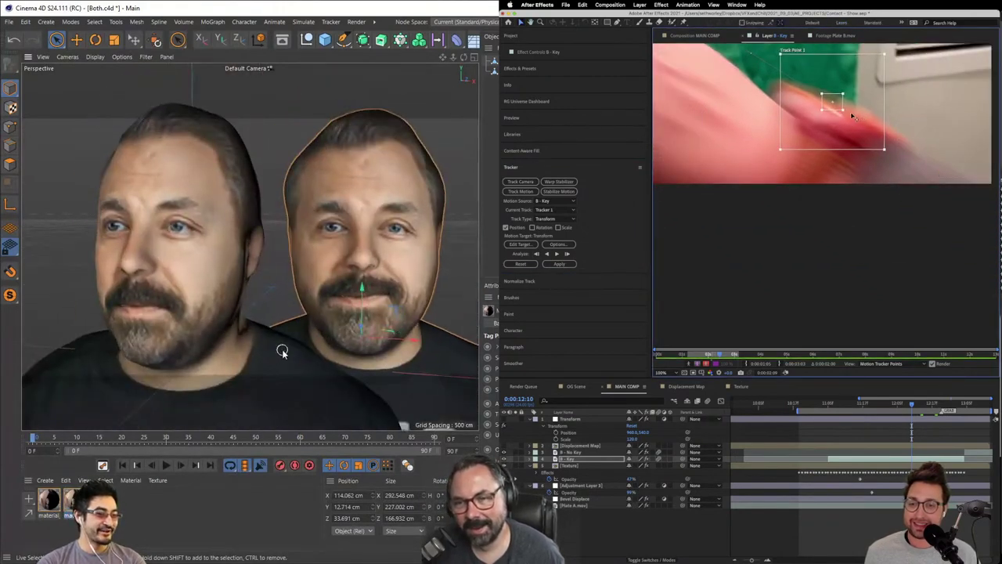
scroll(286, 350, "down", 4)
left_click_drag(829, 110, 839, 114)
left_click_drag(327, 347, 352, 345)
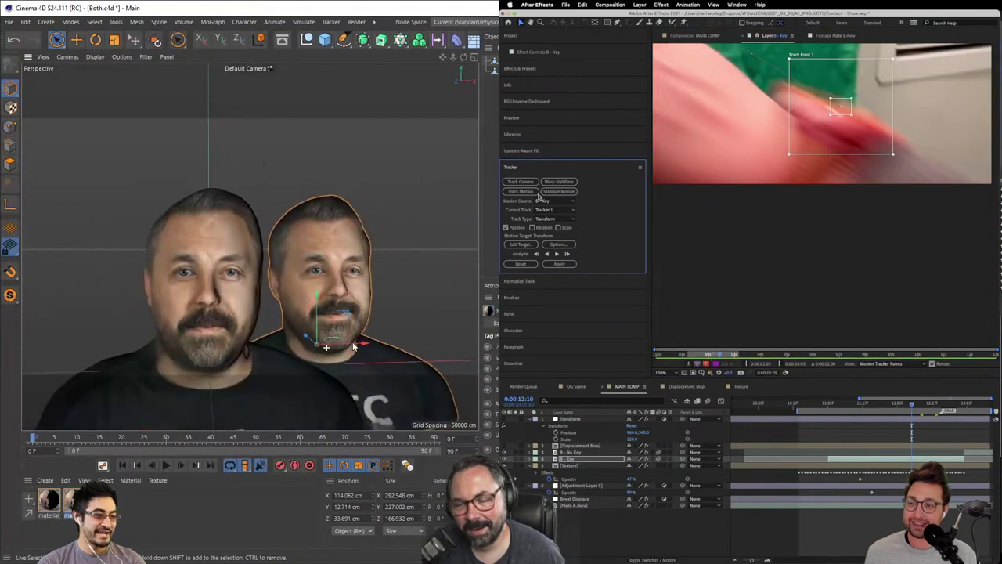
Step: Track the watch one frame back to 0:00:12:09 and move Track Point 1 onto it at the frame's lower edge
scroll(353, 345, "up", 2)
scroll(344, 270, "up", 3)
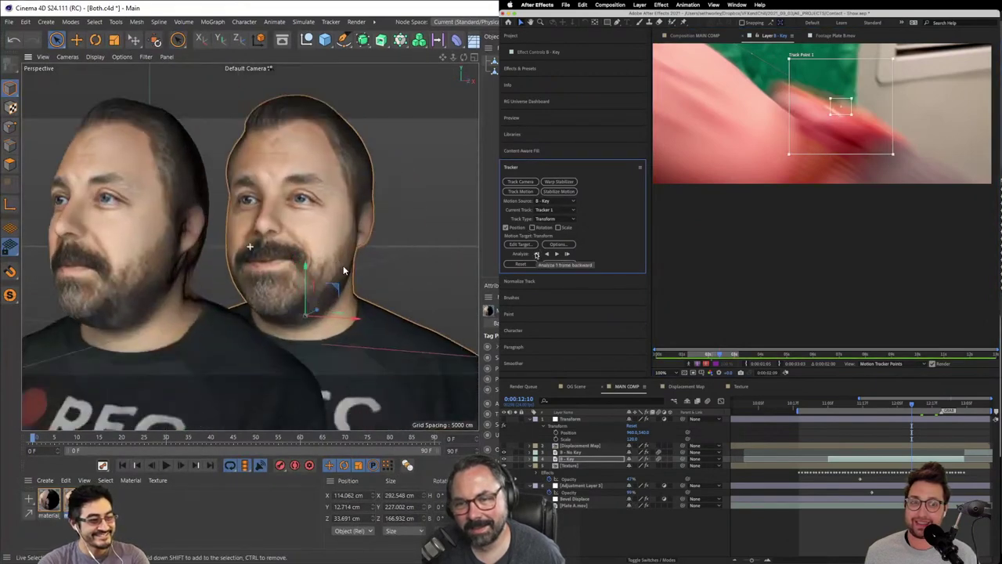
left_click_drag(344, 270, 373, 284)
left_click(537, 254)
scroll(337, 272, "down", 2)
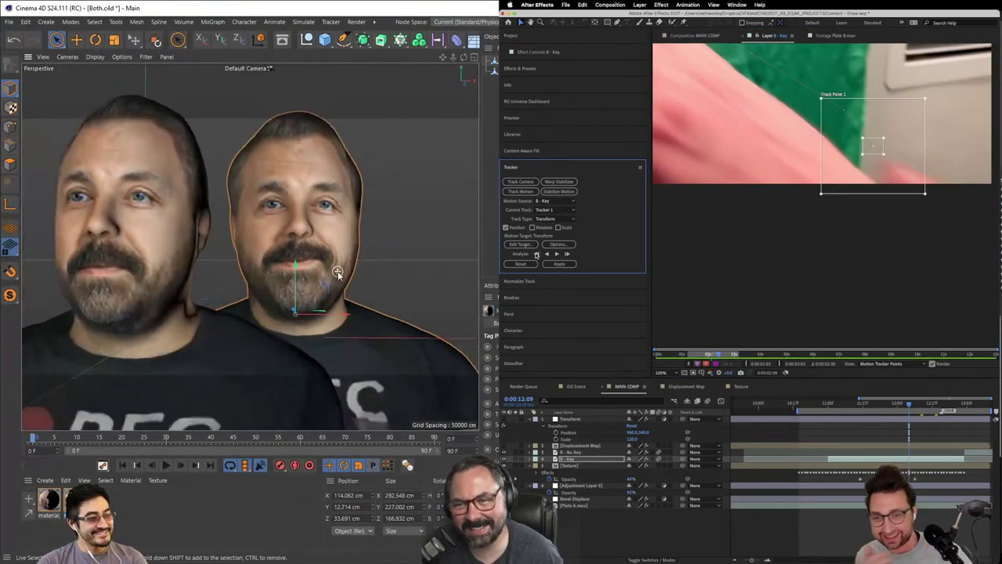
scroll(342, 273, "down", 2)
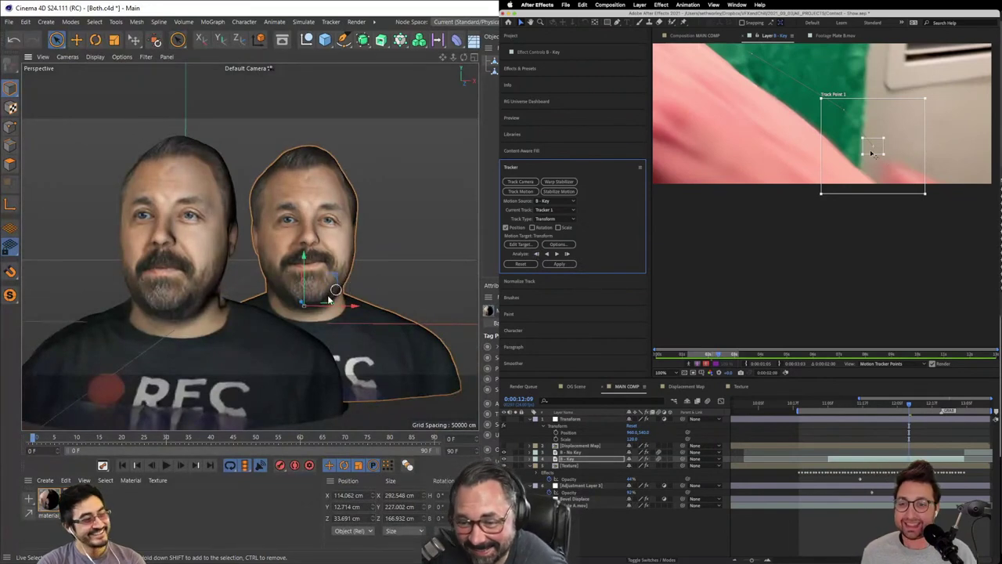
left_click(10, 22)
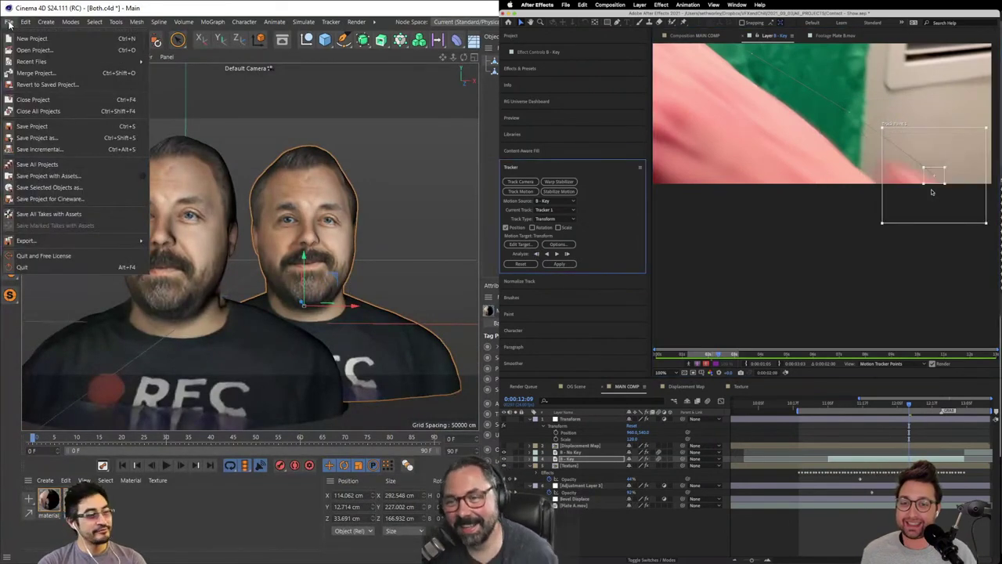
Step: Track the watch forward on the B - Key layer to 0:00:12:22
key("Page_Down")
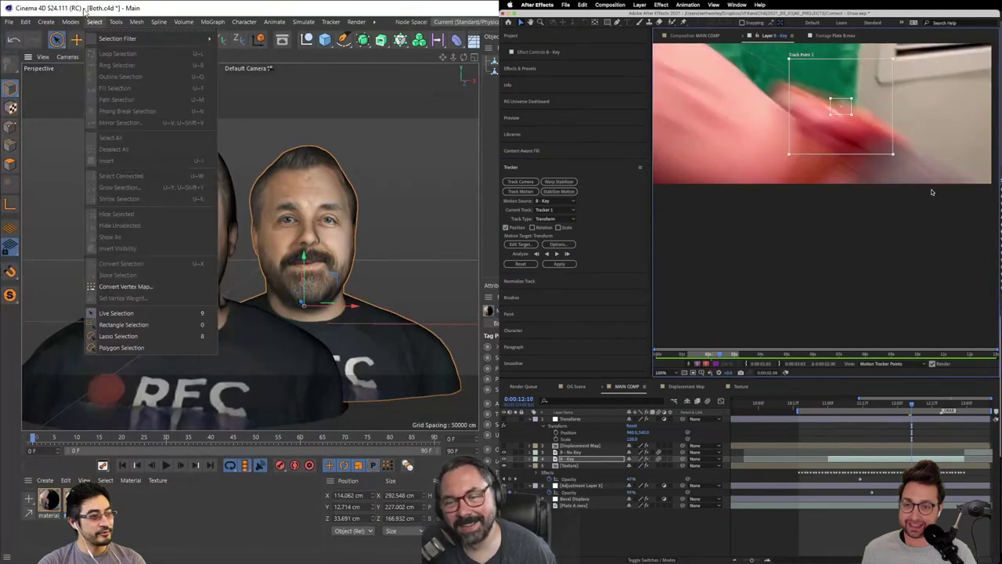
left_click(81, 11)
key("comma")
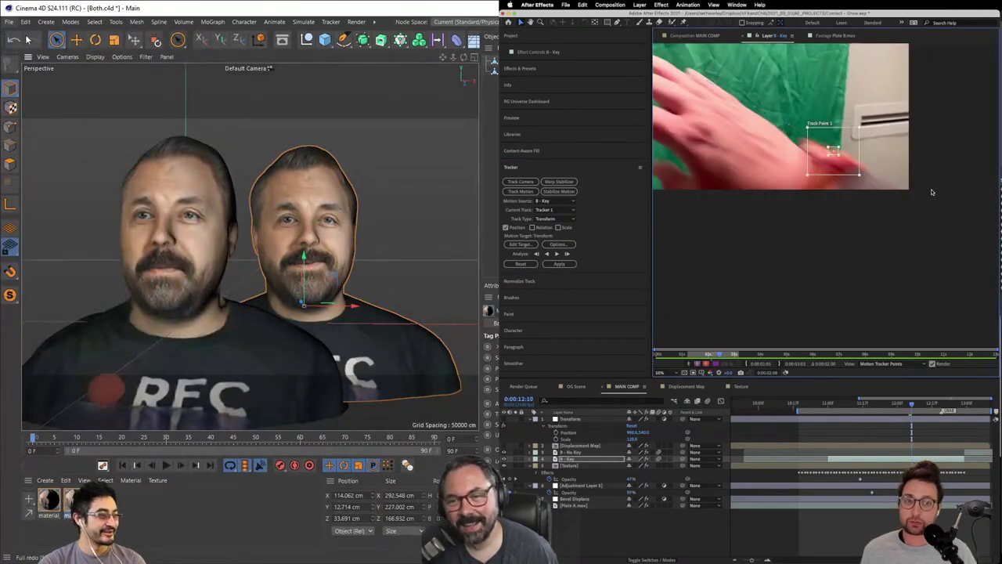
left_click(10, 21)
mouse_move(47, 63)
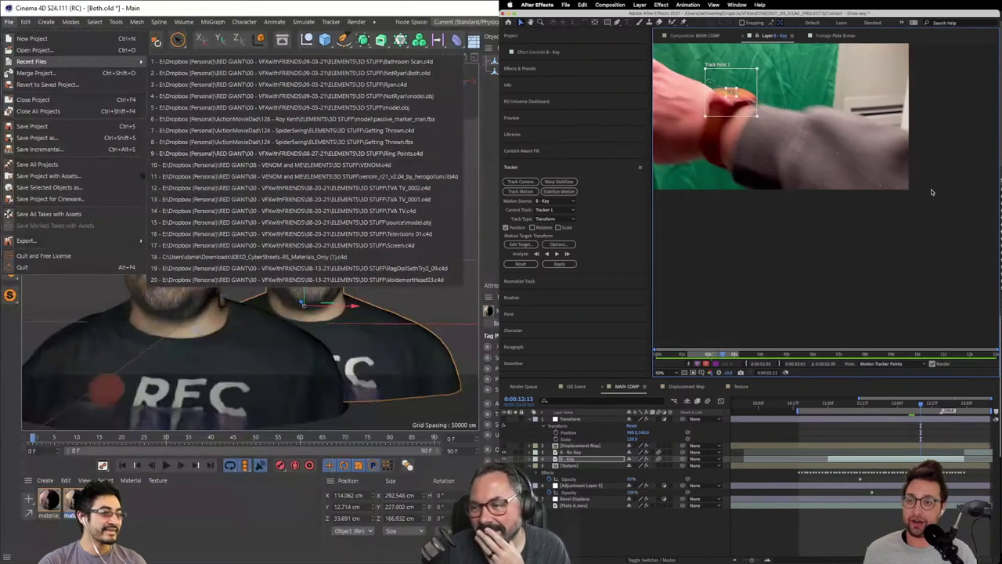
left_click(556, 254)
key("Escape")
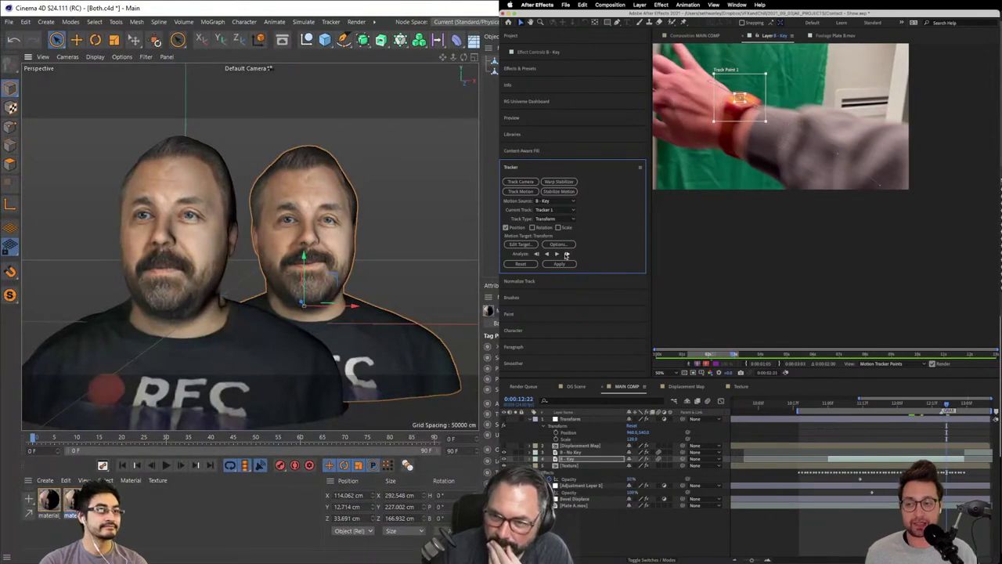
Step: Track one frame forward to 0:00:12:23, then realign Track Point 1 on the watch and enlarge its feature region
left_click(566, 255)
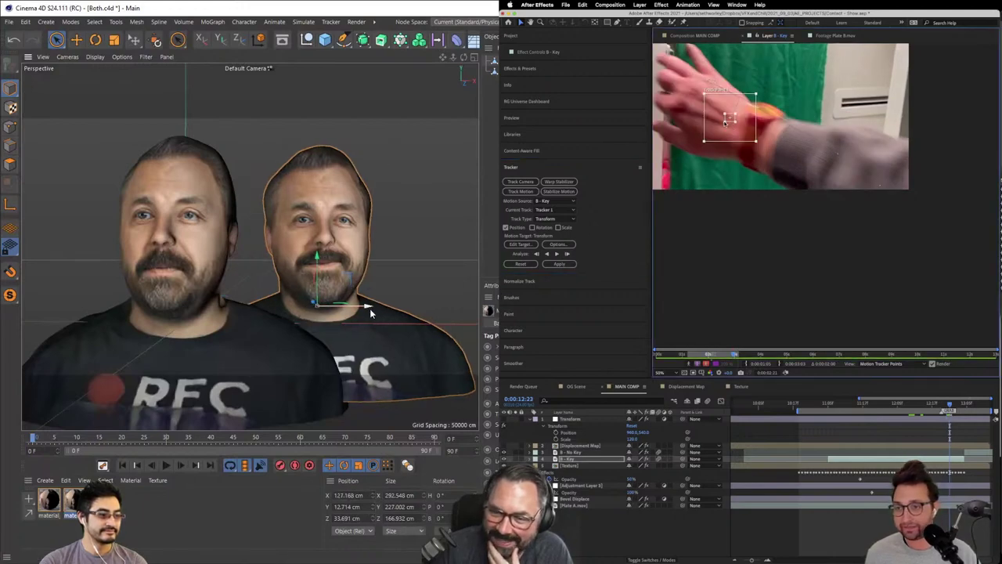
scroll(360, 323, "up", 5)
left_click_drag(721, 127, 763, 117)
scroll(368, 278, "down", 8)
scroll(382, 240, "up", 3)
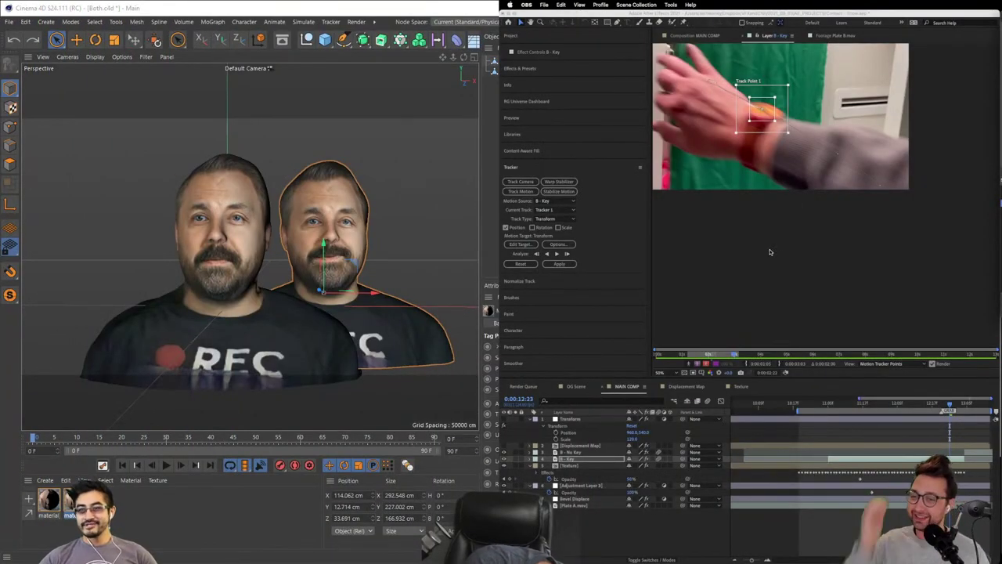
left_click(770, 252)
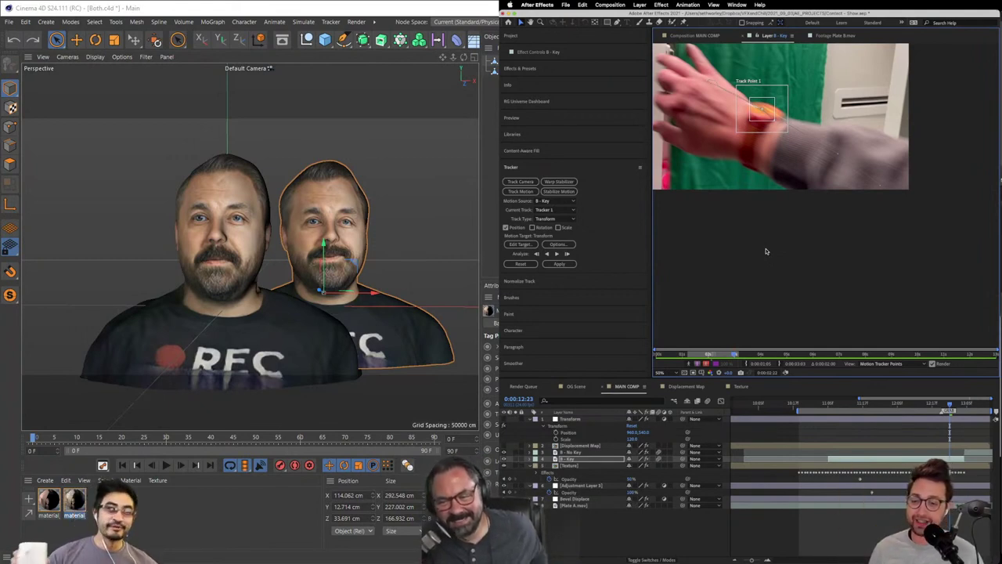
Step: Try to track the watch forward one frame at a time from 0:00:12:23
left_click(566, 254)
left_click(567, 255)
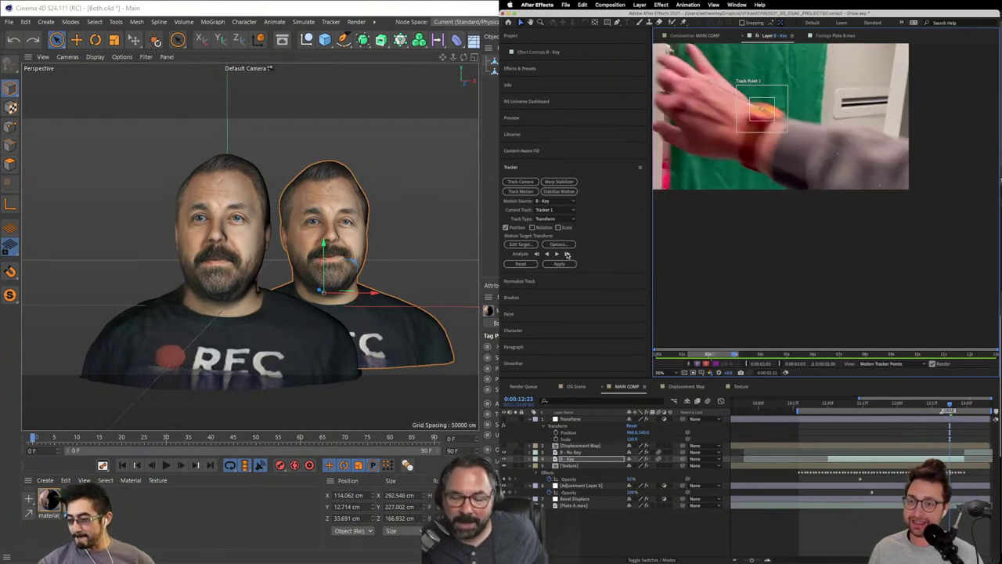
left_click(567, 254)
left_click(566, 255)
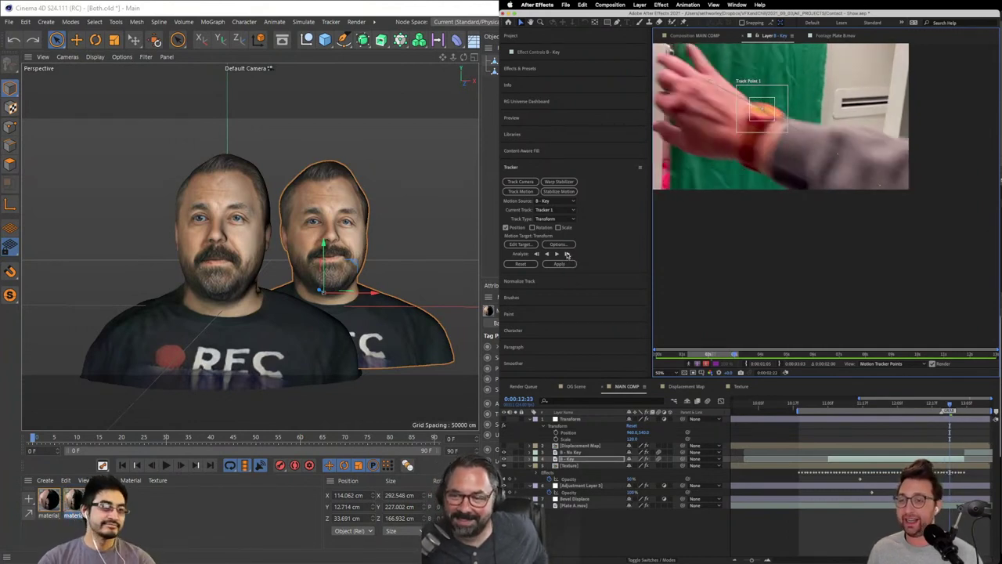
left_click(566, 254)
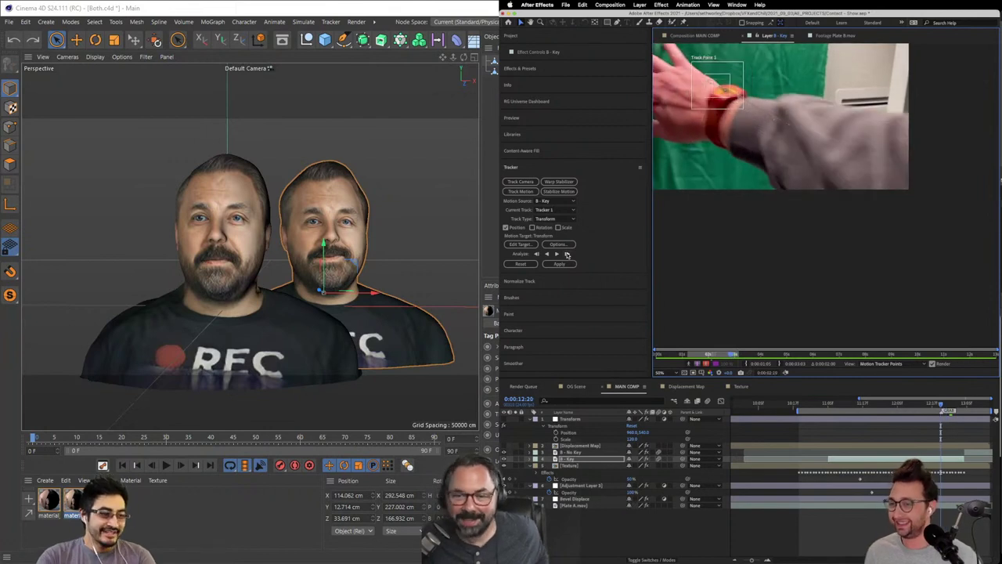
left_click(567, 254)
left_click(566, 254)
left_click(567, 255)
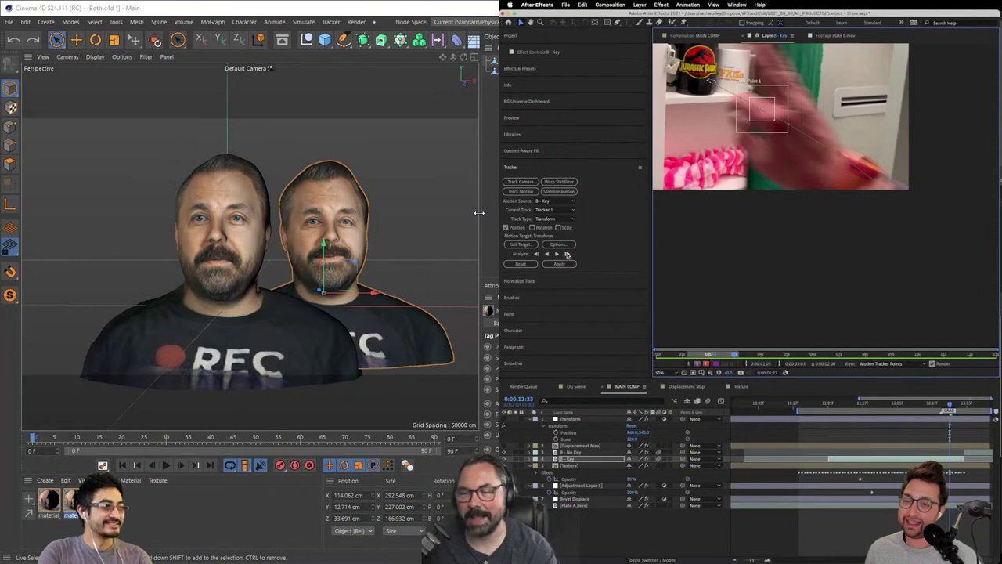
left_click(566, 254)
left_click(567, 254)
Step: Compare the neighbouring frames and realign Track Point 1 on the watch at 0:00:13:00
key("Page_Down")
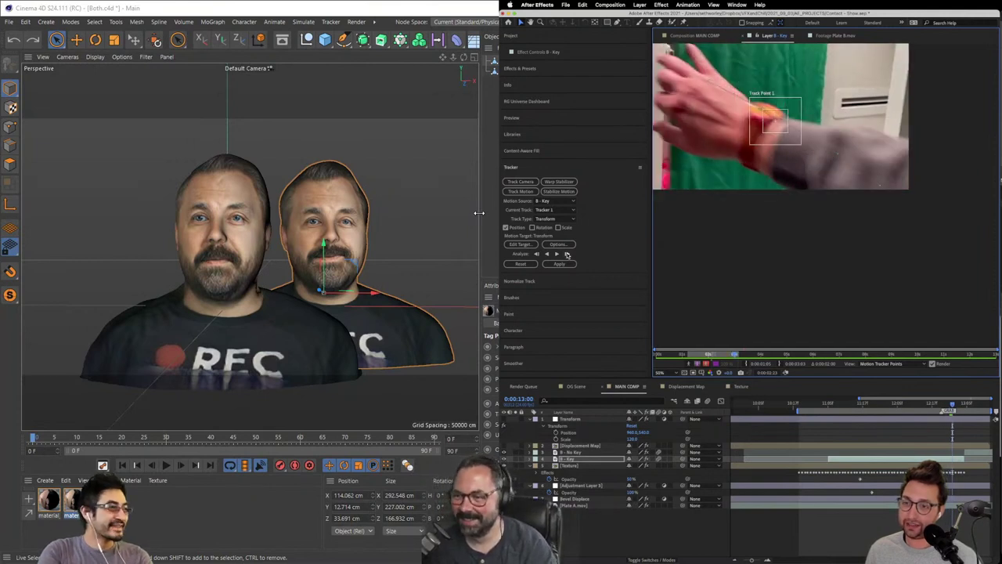
key("Page_Down")
key("Page_Up")
key("Page_Up")
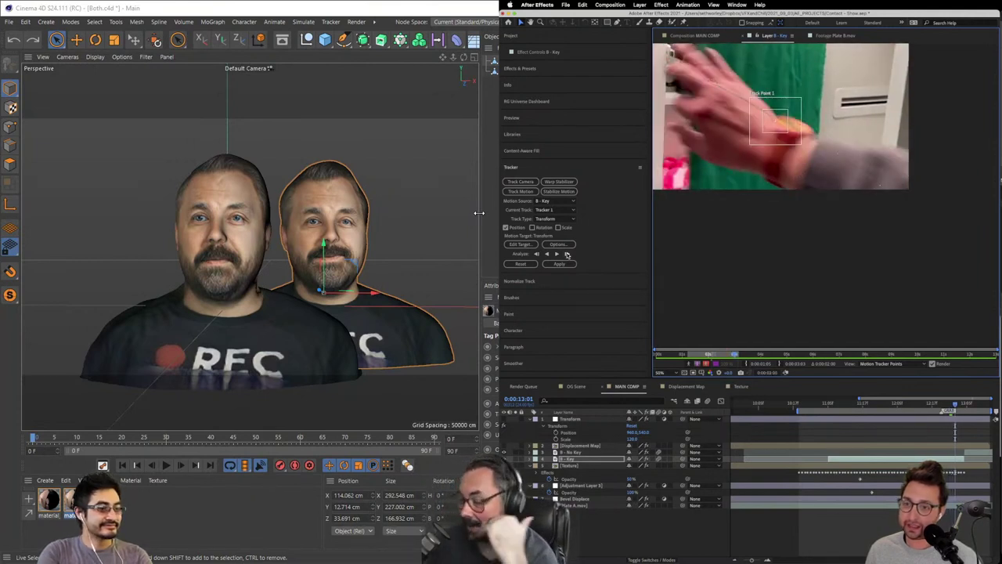
key("Page_Down")
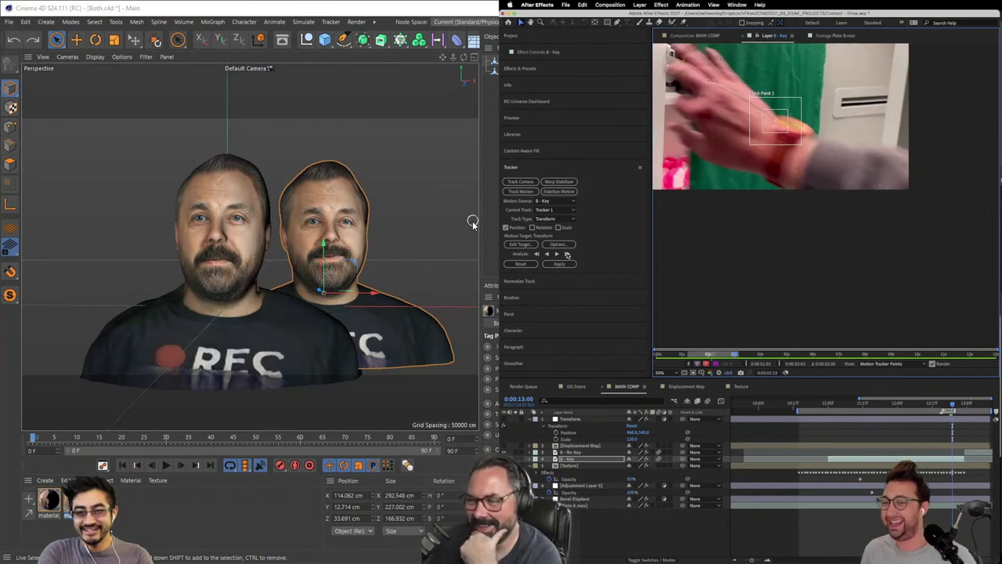
left_click(334, 225)
left_click_drag(773, 129, 787, 130)
left_click(25, 21)
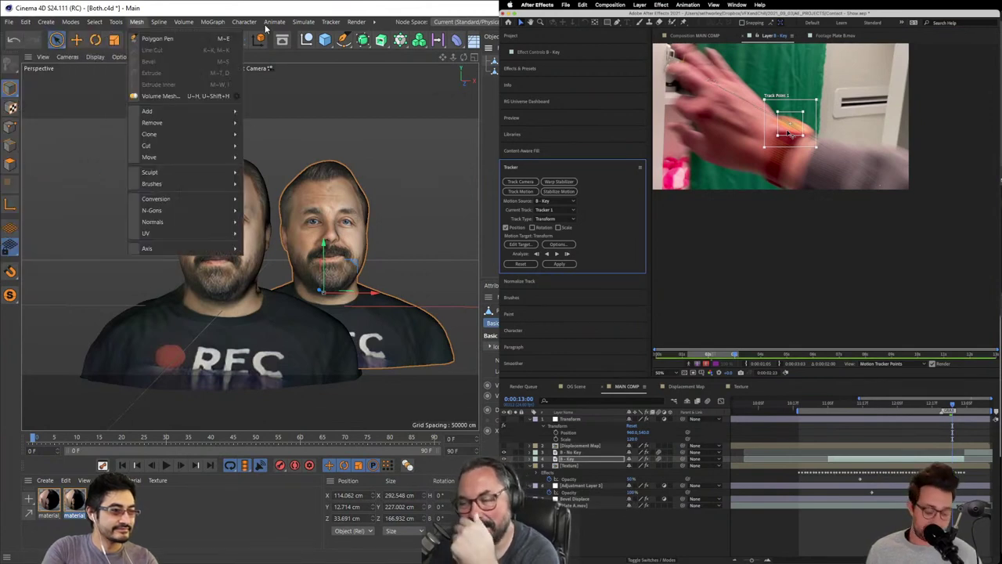
mouse_move(356, 22)
left_click(788, 132)
Step: Move Track Point 1 onto the watch at 0:00:13:01, and switch the rear bust to the other man's texture in Cinema 4D
key("Page_Down")
left_click(387, 41)
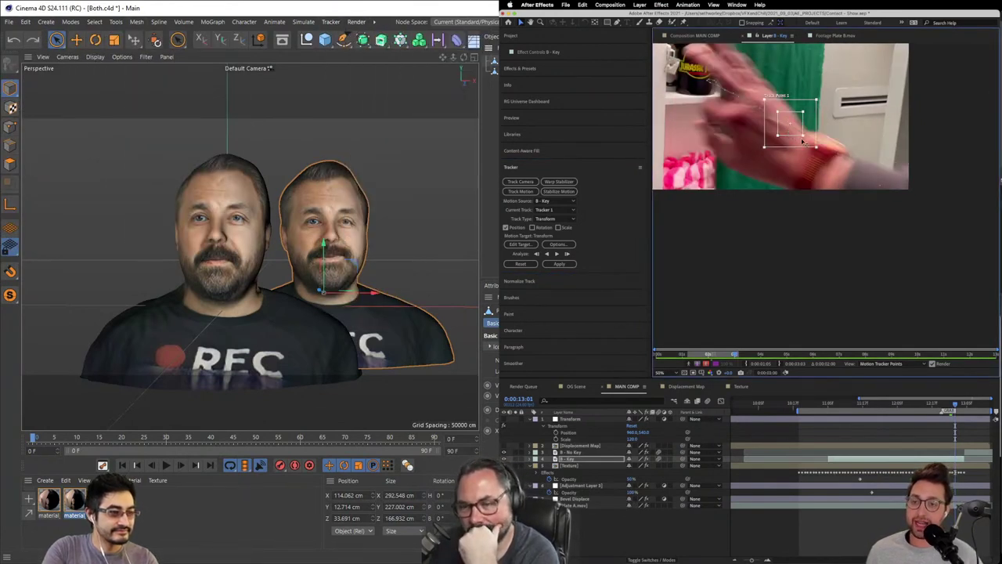
left_click_drag(803, 141, 822, 150)
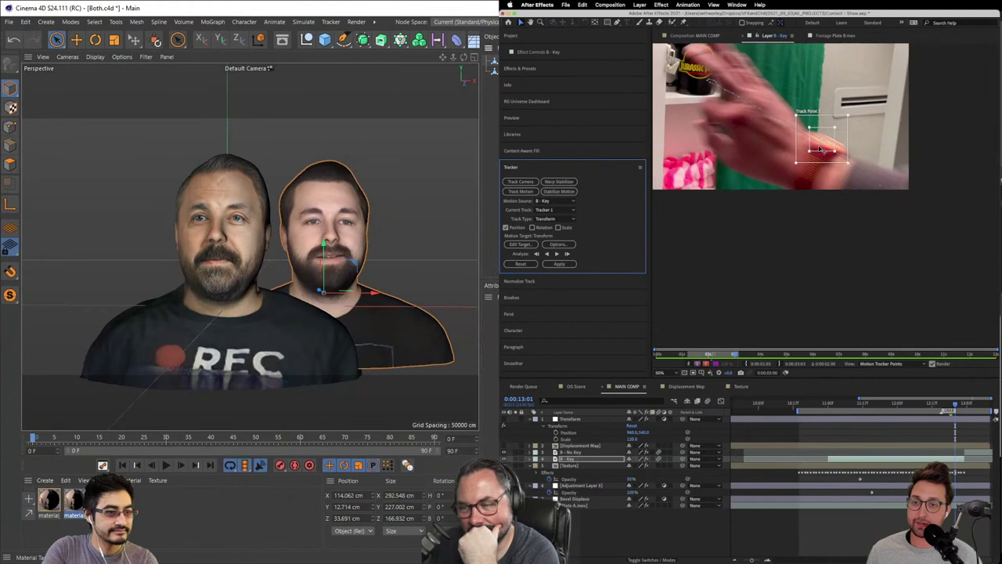
left_click(820, 147)
Step: Advance through 0:00:13:02 and 0:00:13:03, moving Track Point 1 onto the blurred watch in each frame
key("Page_Down")
left_click_drag(820, 149, 863, 169)
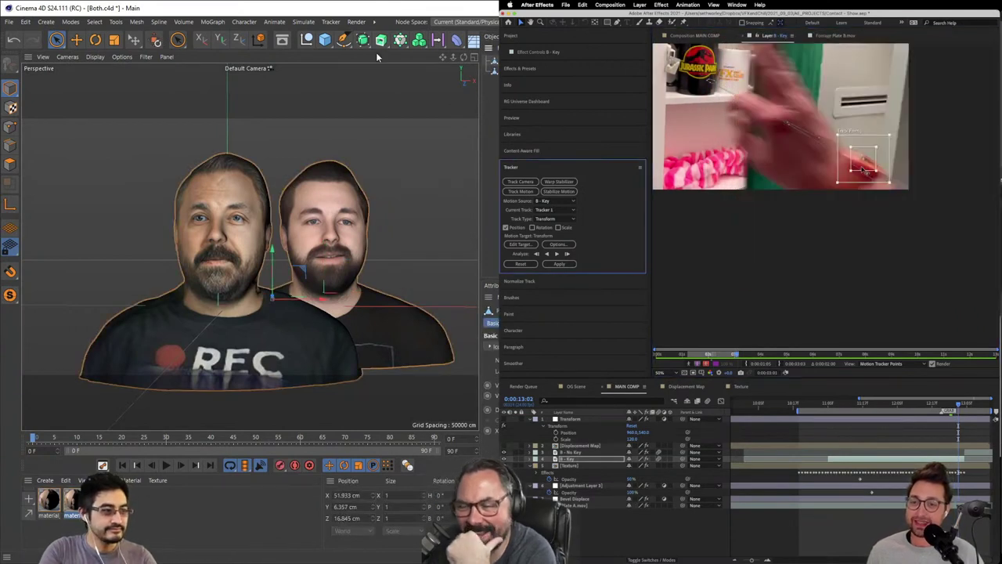
left_click(329, 22)
key("Page_Down")
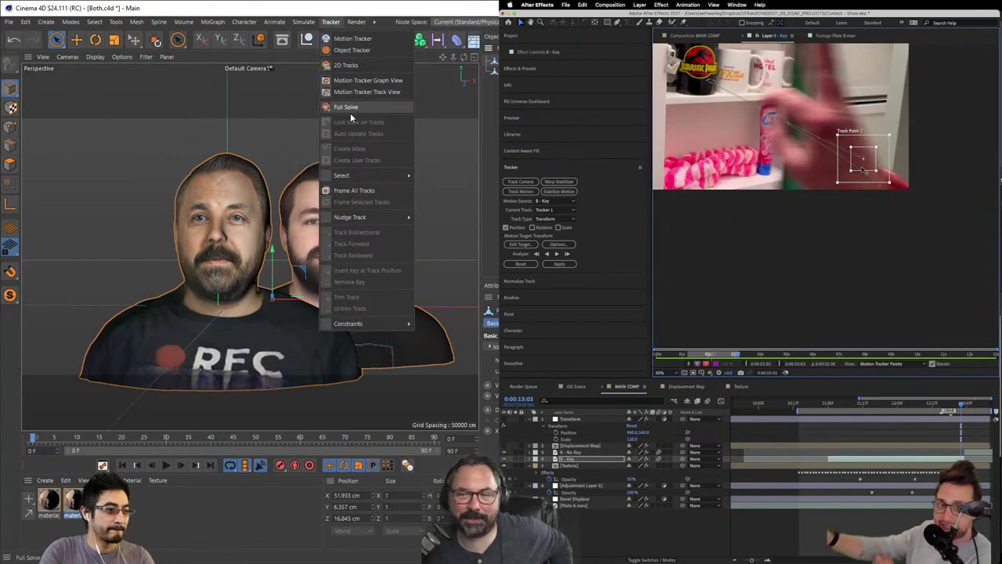
mouse_move(353, 26)
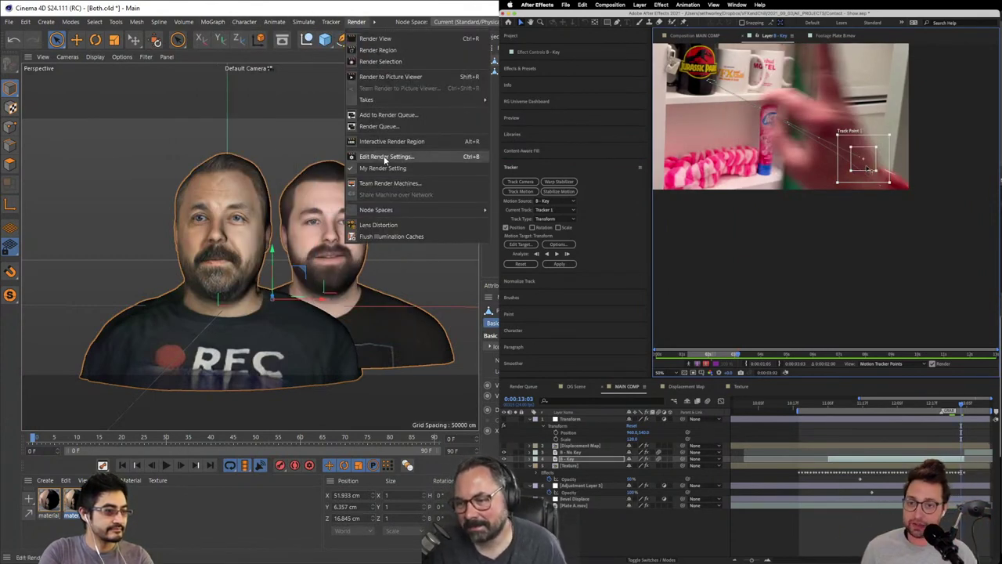
left_click_drag(863, 169, 901, 185)
Step: Switch to the Bathroom Scan.c4d scene in Cinema 4D, and advance the B - Key layer to 0:00:13:04 in After Effects
mouse_move(375, 23)
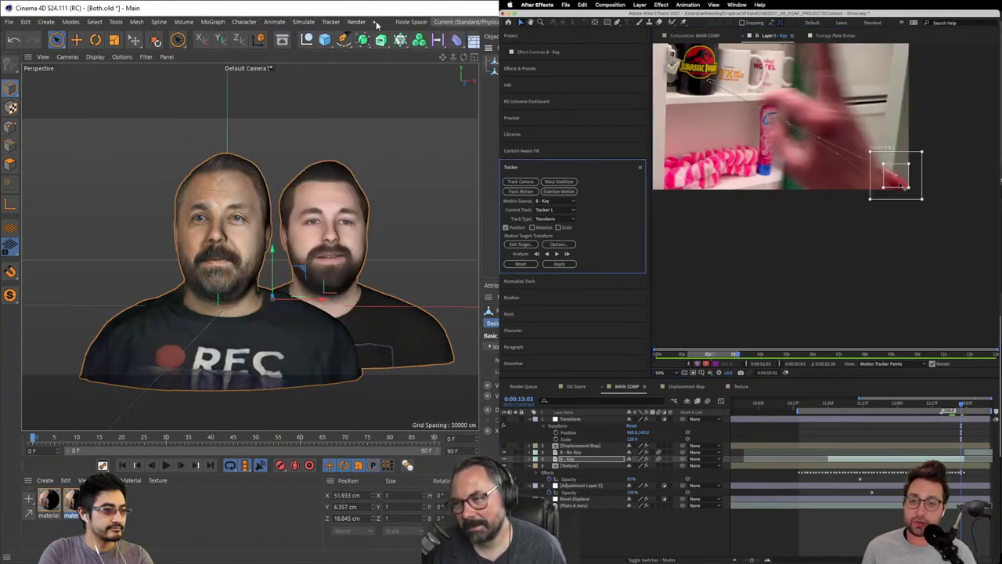
mouse_move(381, 52)
key("Page_Down")
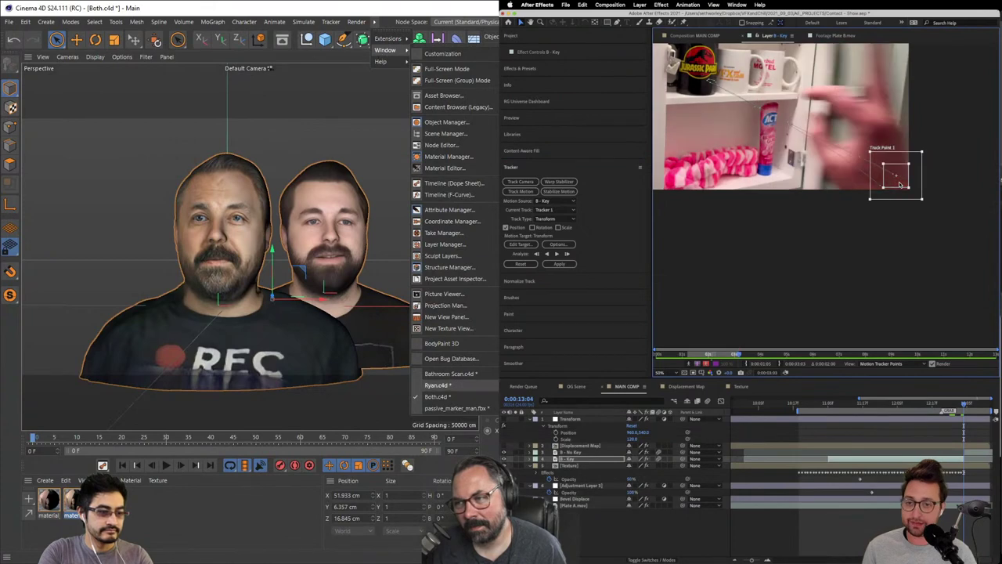
left_click(488, 374)
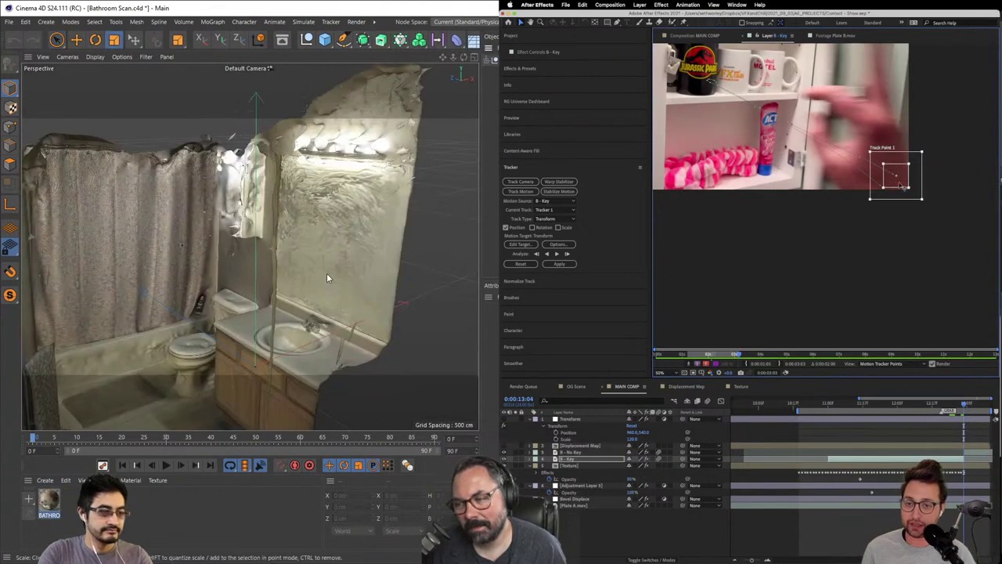
scroll(342, 258, "up", 5)
left_click_drag(332, 286, 274, 255)
Step: Shrink Track Point 1's feature region and place it over the watch in the frame's lower corner at 0:00:13:04
left_click_drag(908, 188, 905, 183)
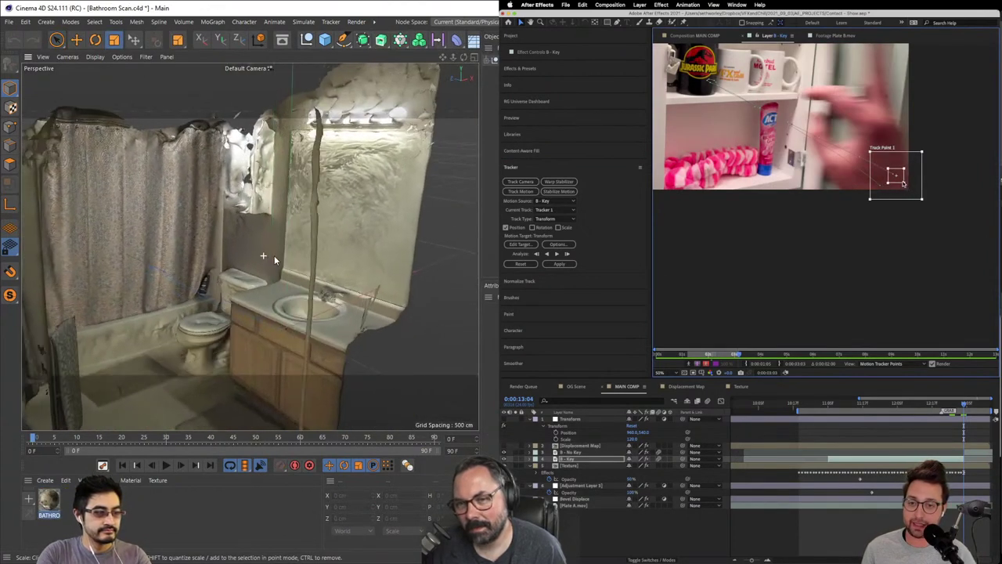
left_click_drag(274, 255, 320, 270)
left_click_drag(905, 183, 899, 180)
left_click_drag(320, 270, 349, 212)
Step: Add a new null object layer to MAIN COMP in After Effects, and undo the last changes in the bathroom scan scene
left_click(489, 62)
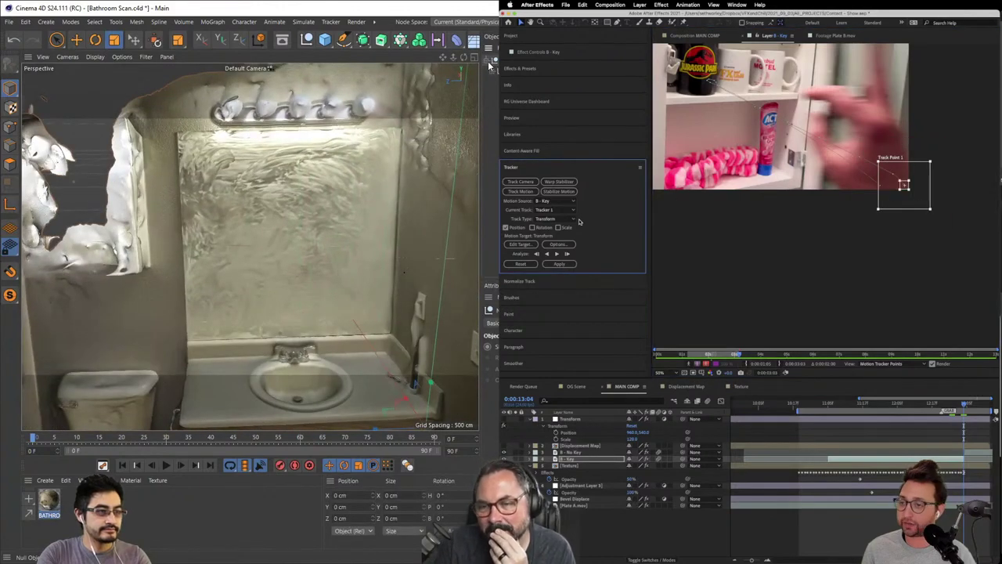
left_click(639, 4)
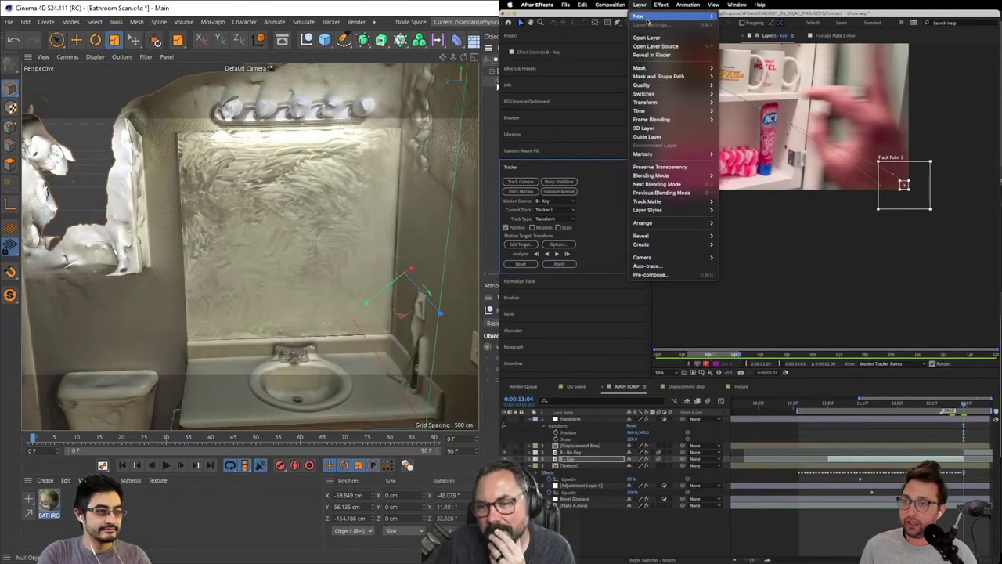
mouse_move(649, 16)
left_click(736, 51)
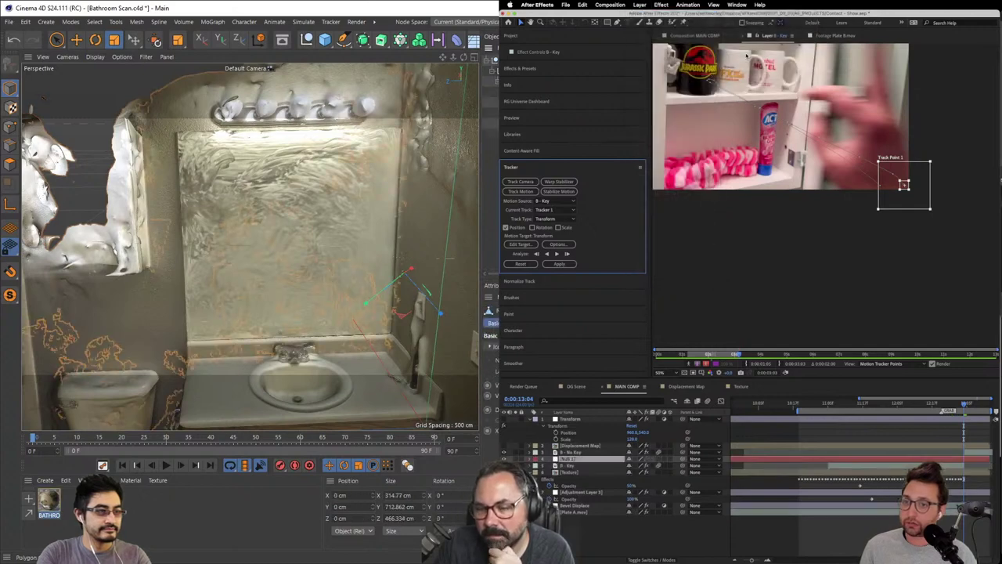
key("ctrl+z")
key("ctrl+z")
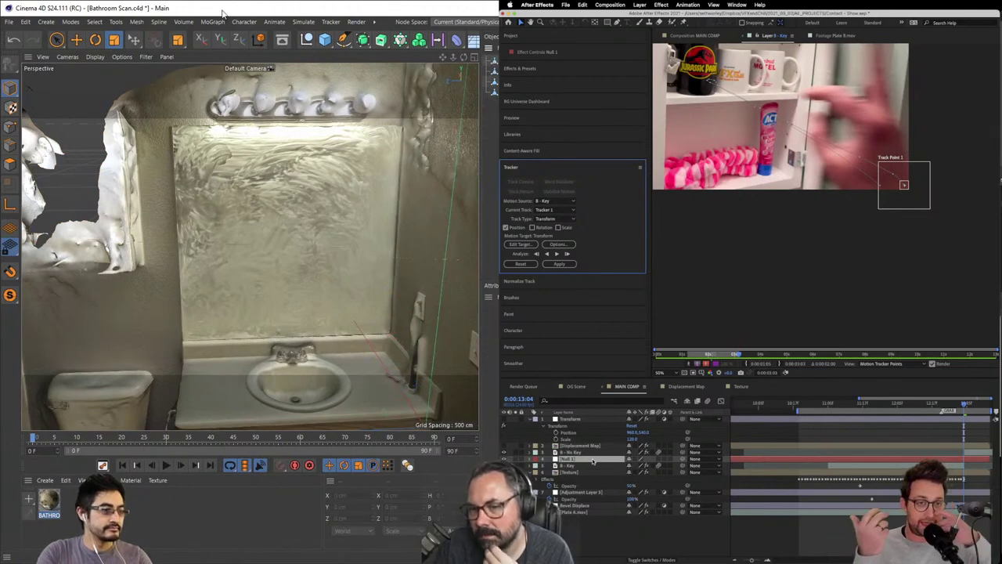
Step: Nest the selected bathroom scan pieces under the top null object in Cinema 4D and select that null
left_click(315, 24)
left_click(372, 22)
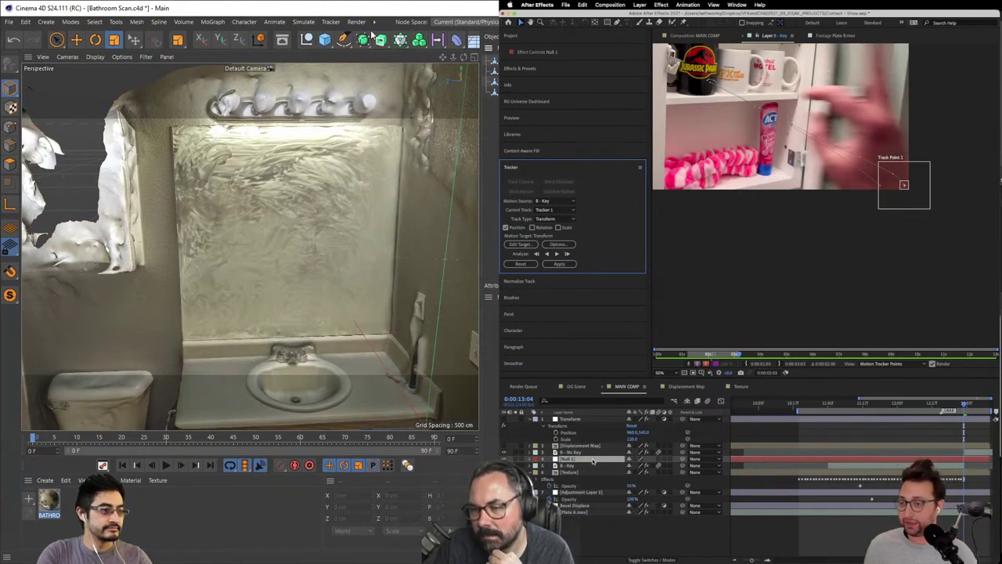
left_click_drag(370, 40, 482, 112)
left_click(493, 71)
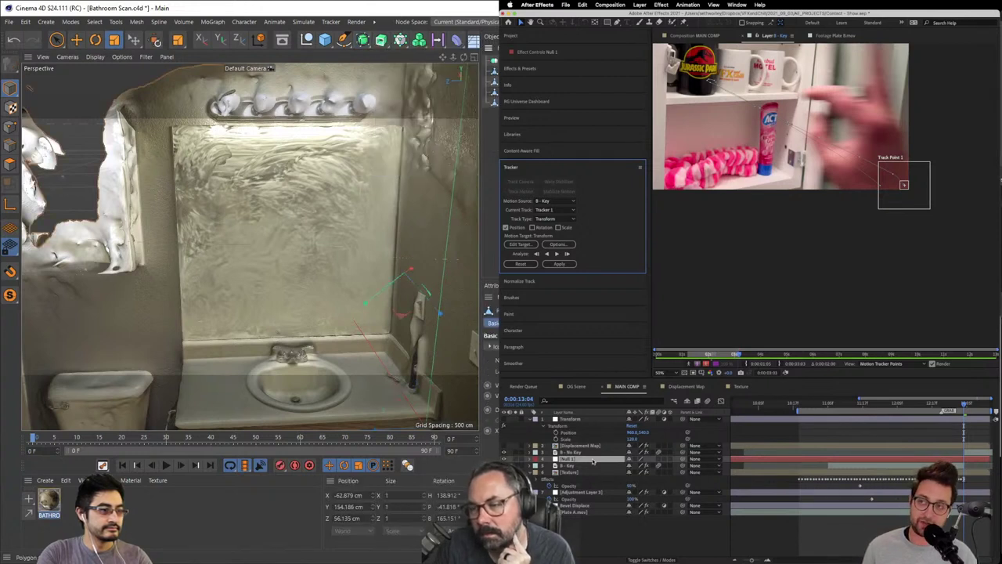
left_click_drag(494, 71, 493, 60)
left_click(493, 60)
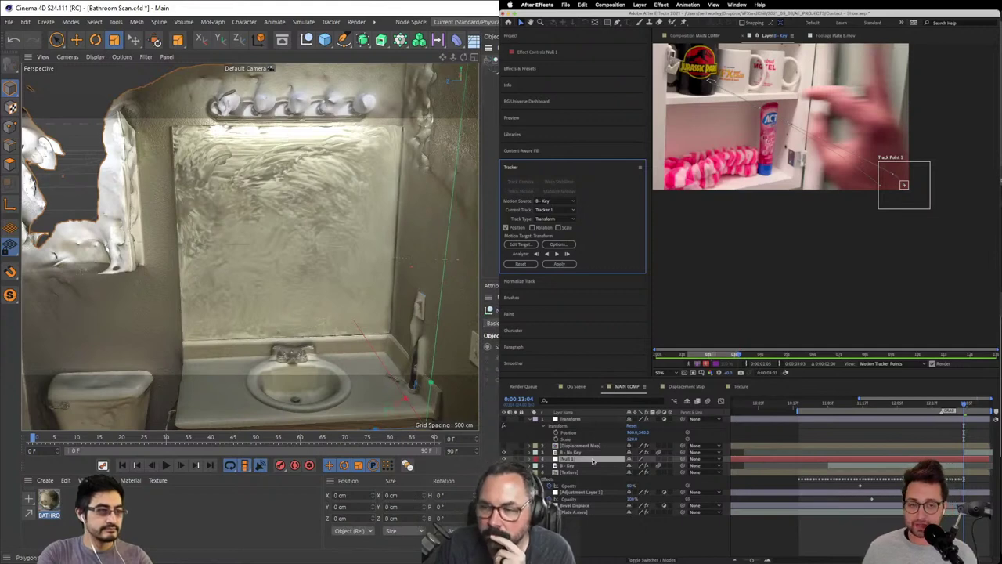
Step: Select the bathroom scan mesh, and delete the points covering the mirror with a rectangle selection in point mode
left_click(493, 72)
left_click(12, 128)
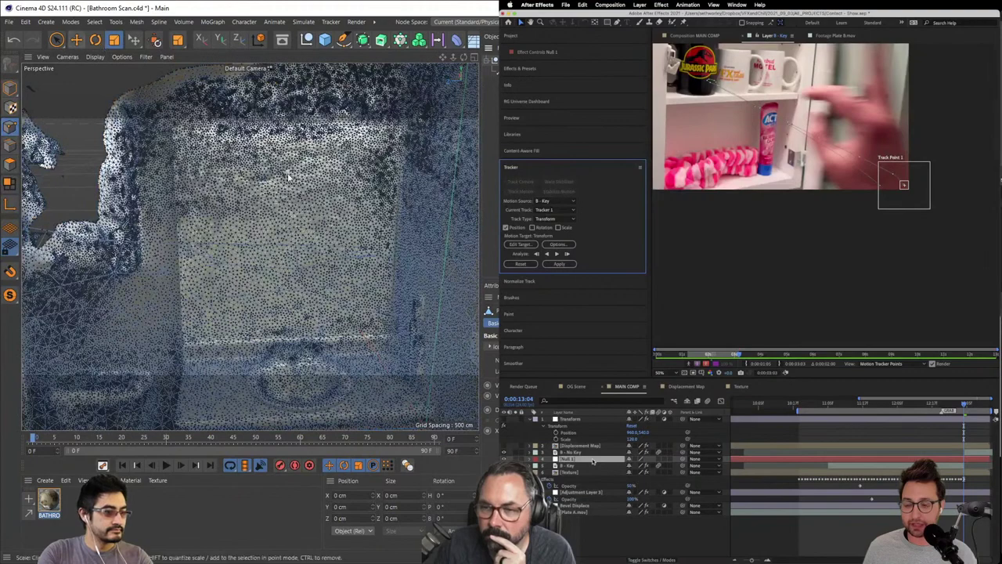
left_click_drag(298, 248, 242, 186)
scroll(246, 210, "up", 5)
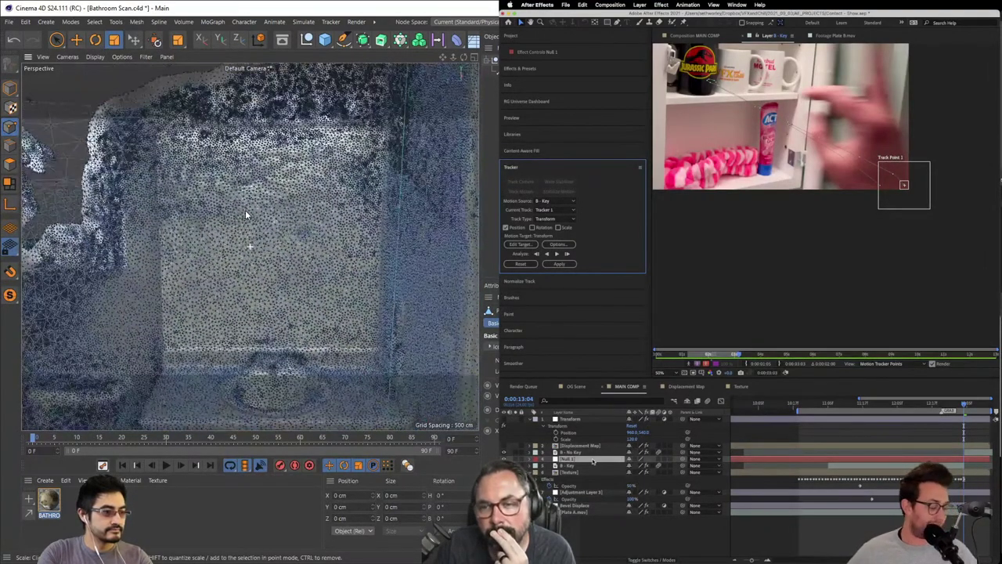
scroll(245, 206, "up", 5)
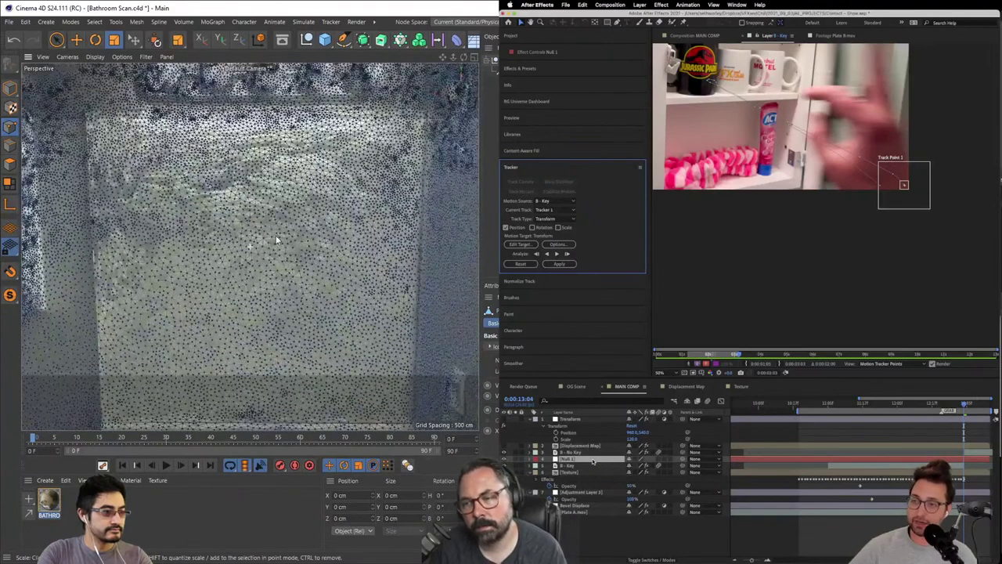
mouse_move(272, 243)
left_mouse_down()
mouse_move(269, 231)
mouse_move(266, 239)
left_mouse_up()
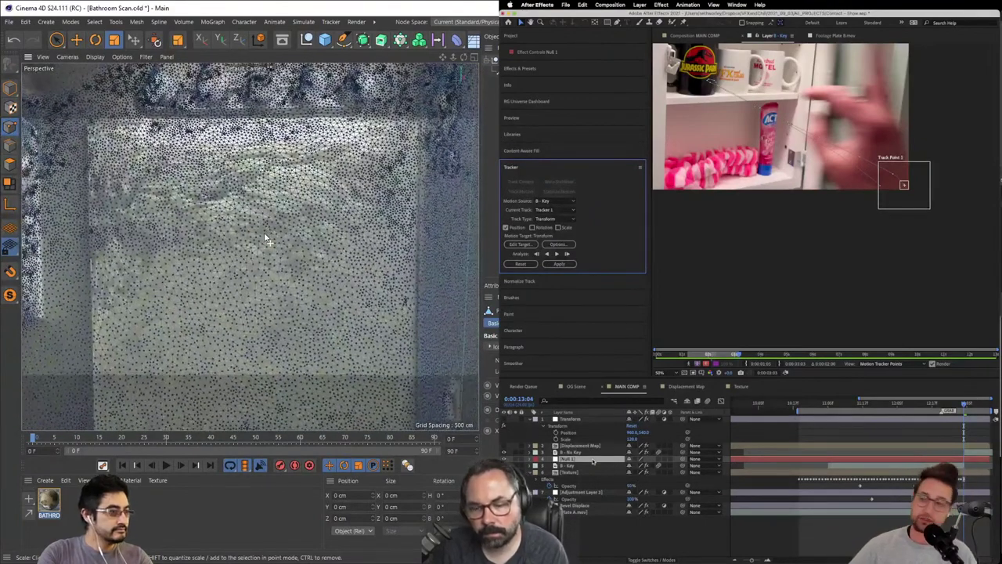
left_click(65, 45)
left_click(92, 64)
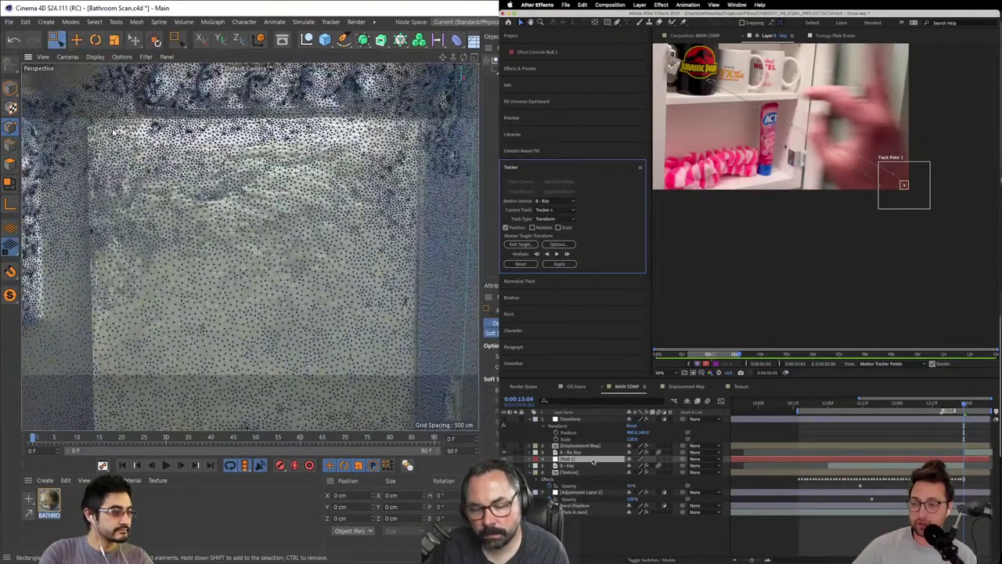
left_click_drag(94, 127, 414, 421)
key("Delete")
Step: Undo and repeat the deletion of the mirror points, including the leftover points inside the mirror opening
scroll(366, 310, "down", 2)
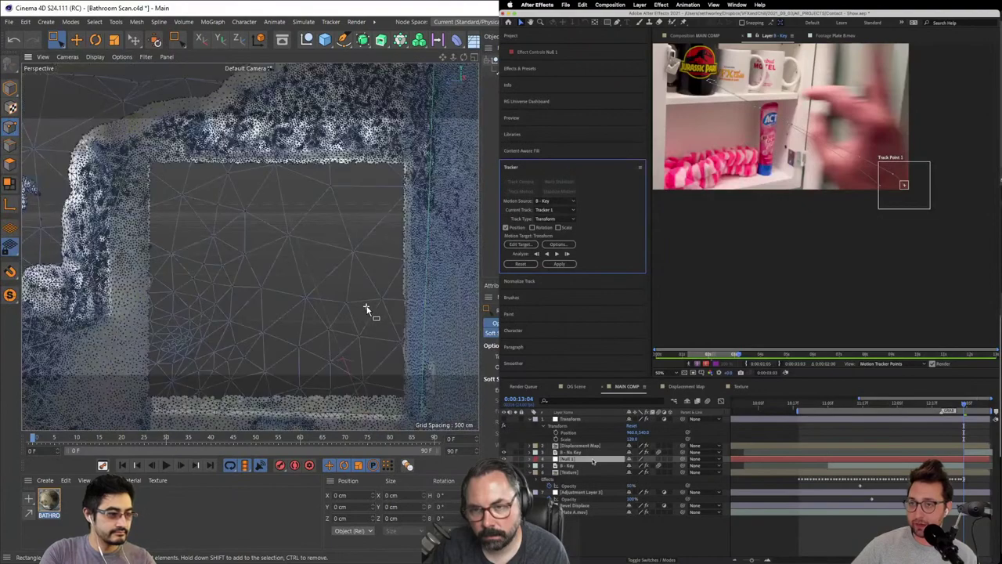
left_click_drag(356, 303, 355, 234)
key("ctrl+z")
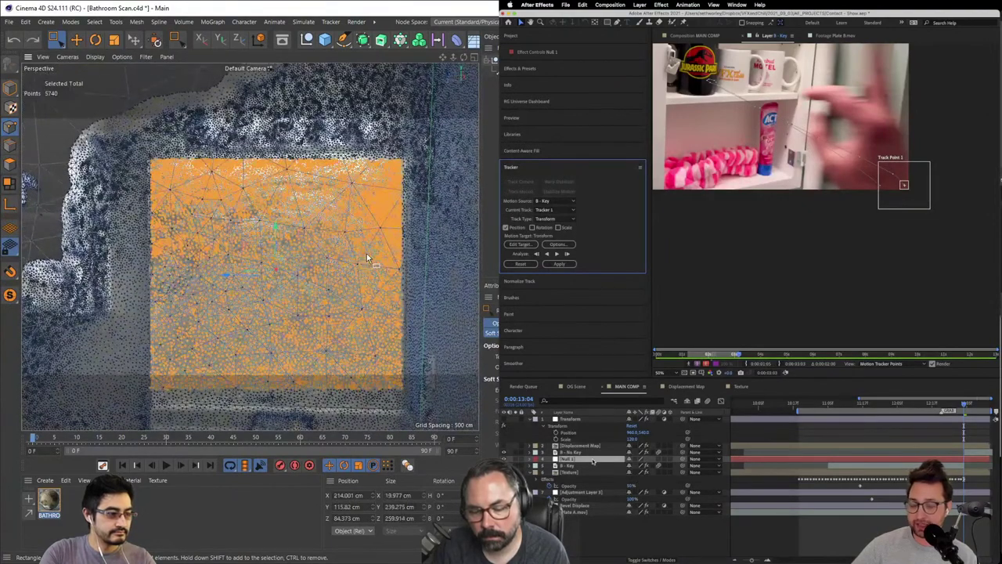
key("Delete")
left_click_drag(383, 262, 127, 380)
key("Delete")
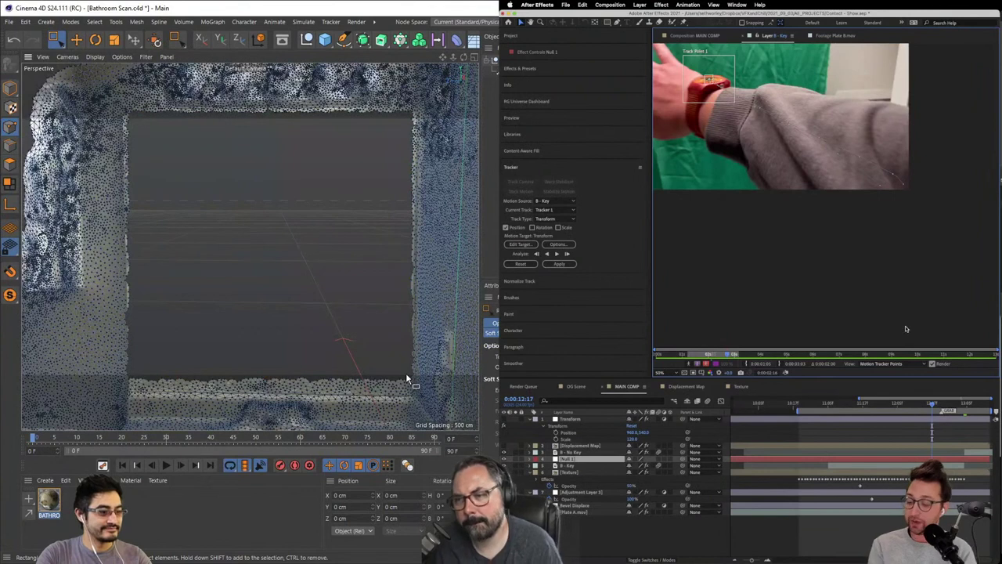
Step: Delete the strip of points along the lower edge of the mirror opening, and clear the selection
left_click_drag(407, 374, 132, 394)
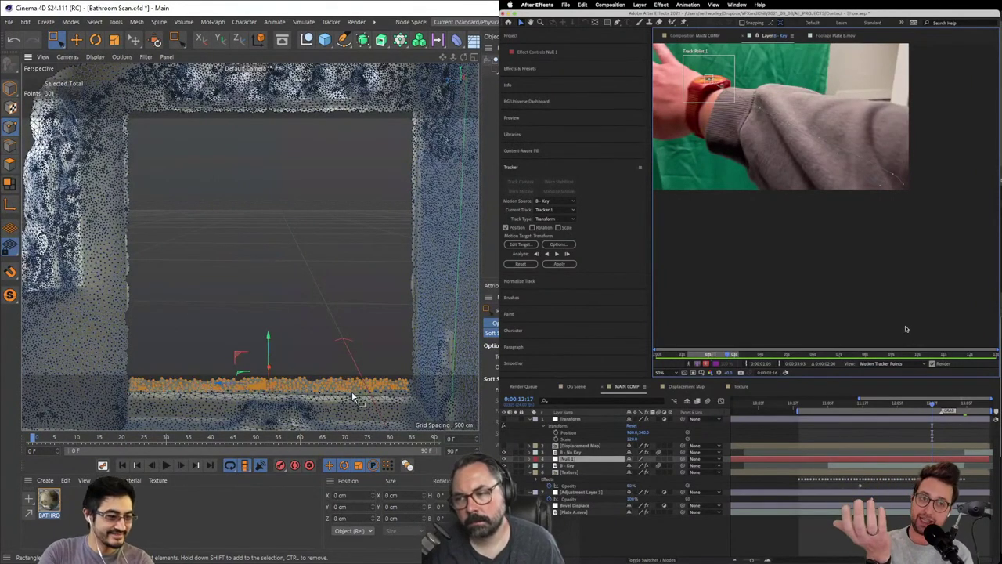
key("Delete")
left_click(318, 284)
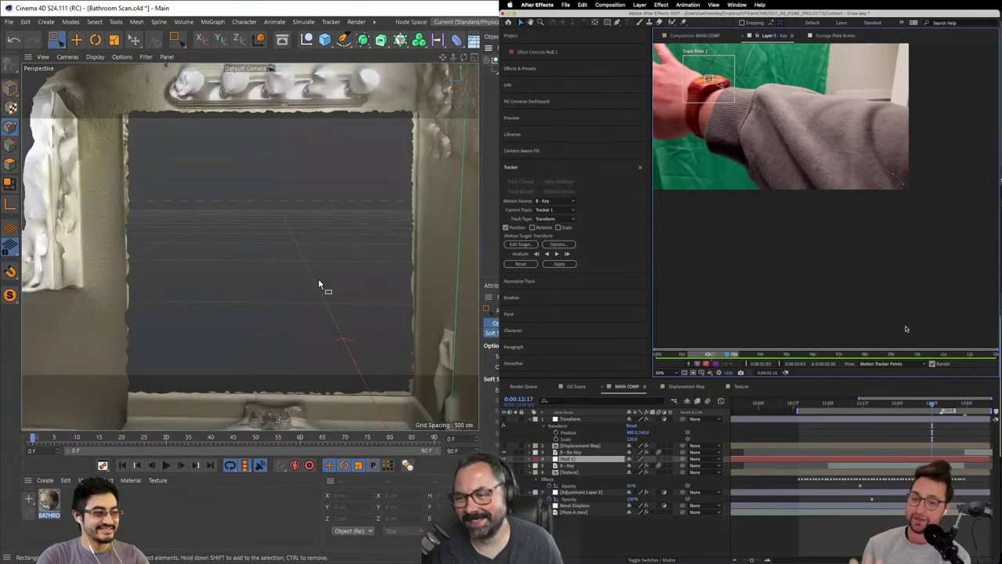
scroll(357, 329, "up", 2)
scroll(348, 336, "down", 3)
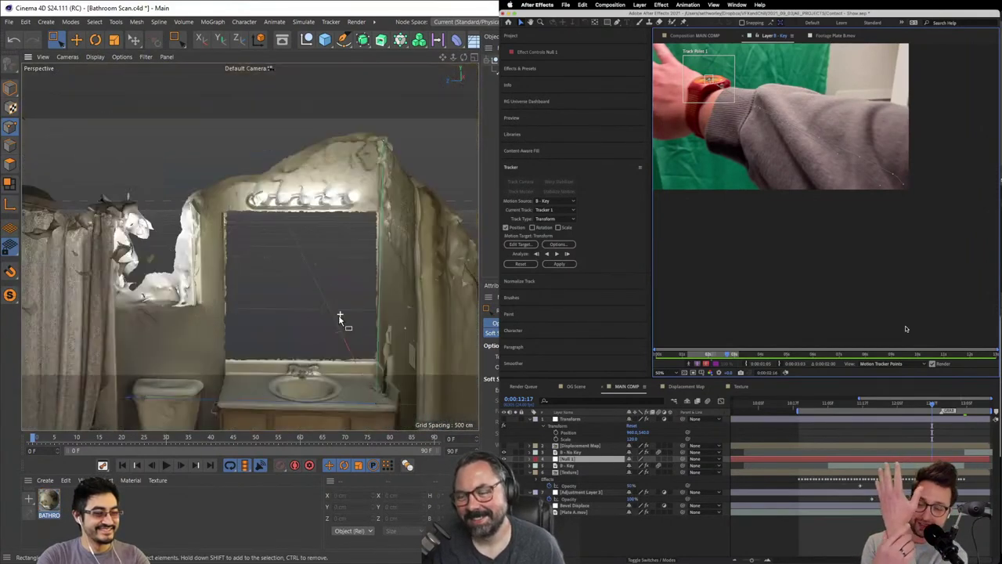
left_click_drag(342, 324, 399, 269)
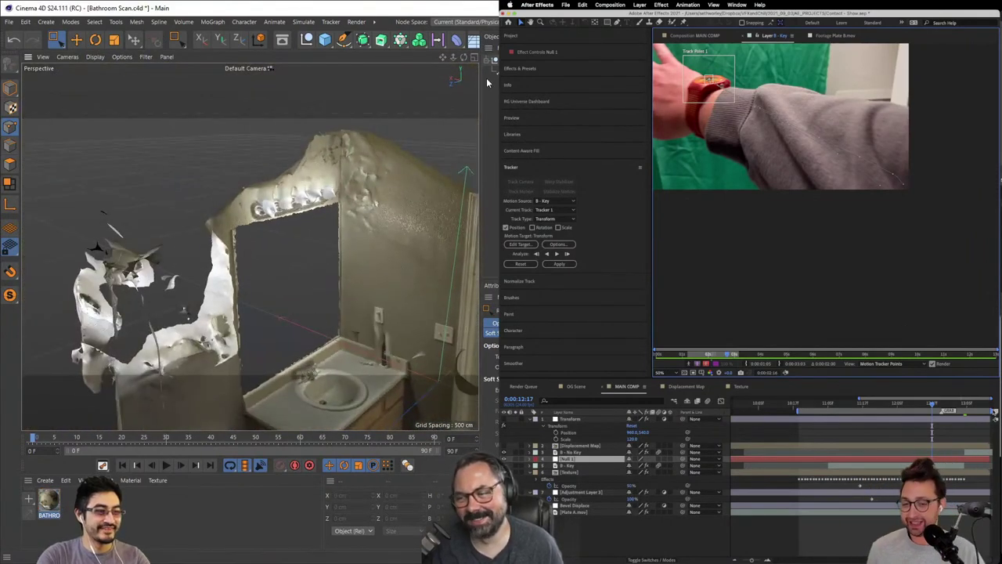
key("Return")
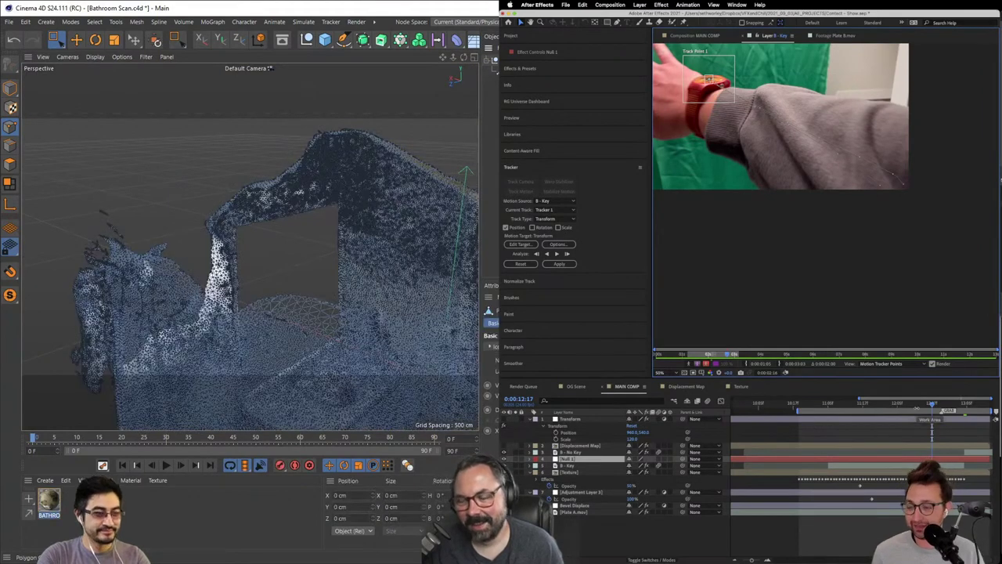
key("ctrl+z")
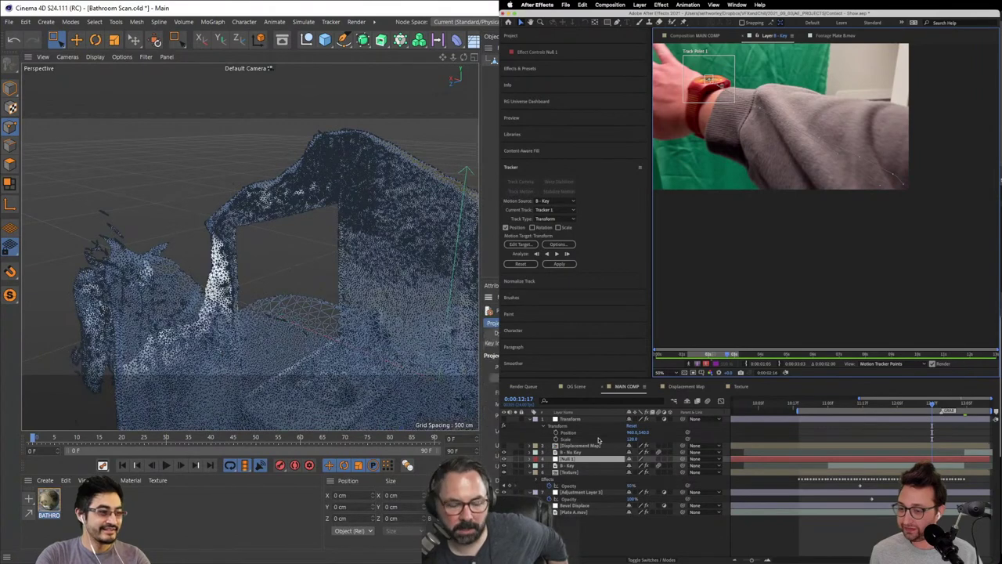
Step: In After Effects, apply the watch track to Null 1 as motion target and check its keyframed position at 0:00:12:10
left_click(521, 244)
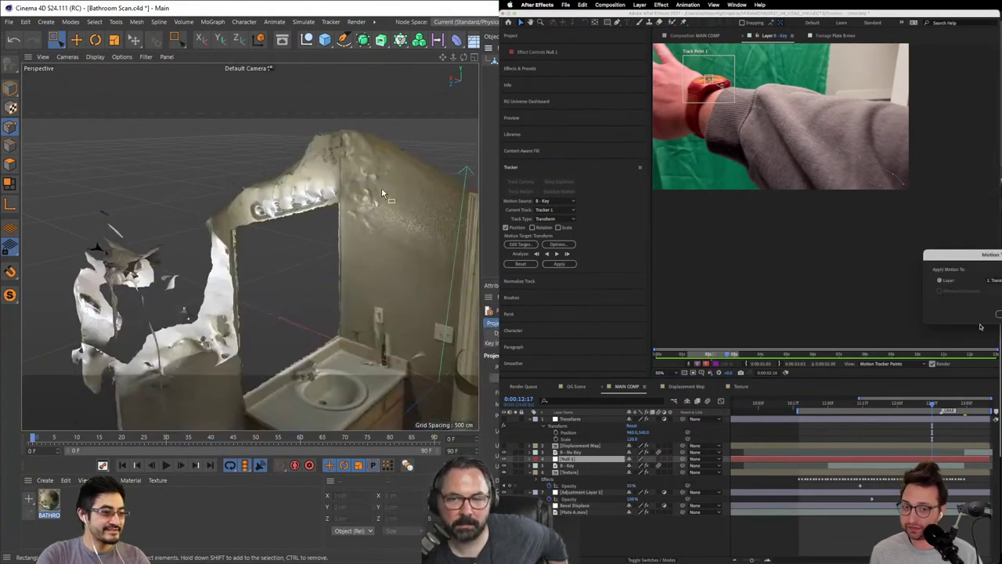
left_click_drag(423, 317, 362, 286)
left_click(994, 280)
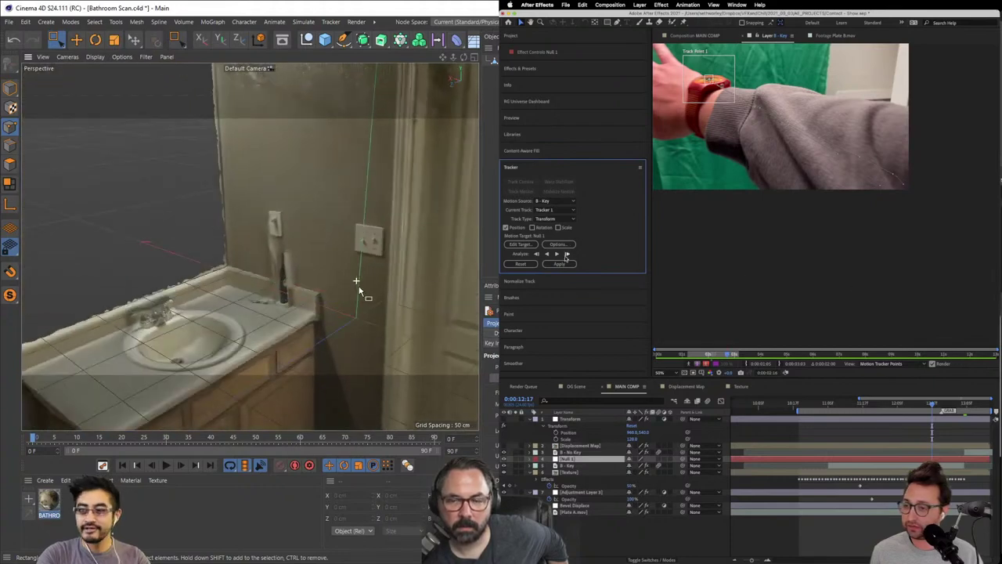
left_click(559, 263)
key("Return")
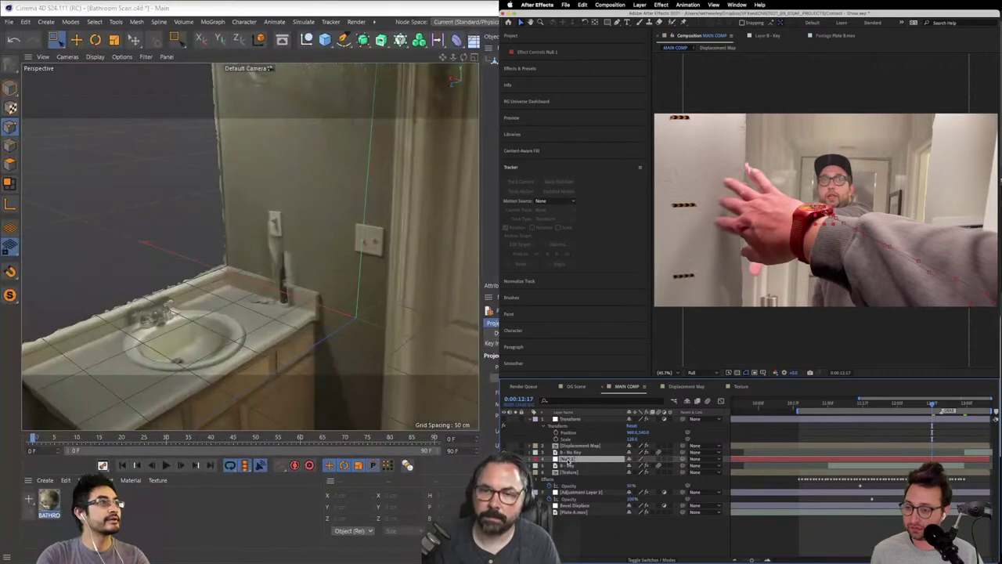
key("u")
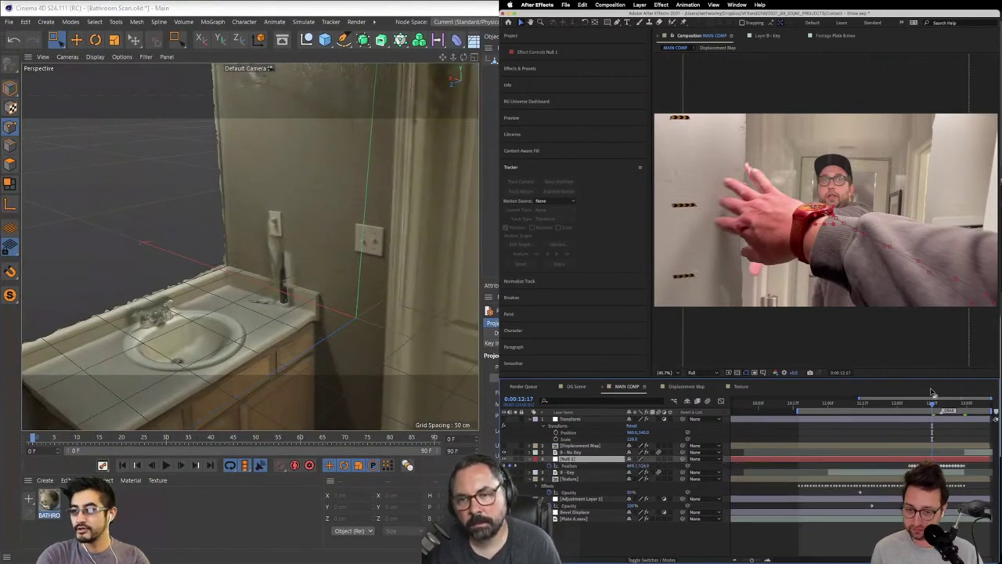
left_click_drag(926, 403, 911, 403)
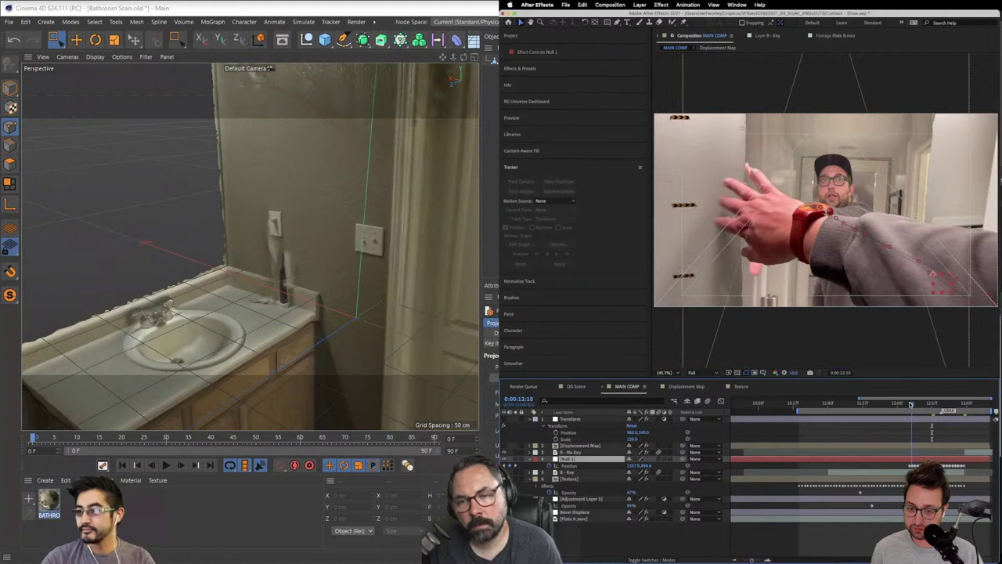
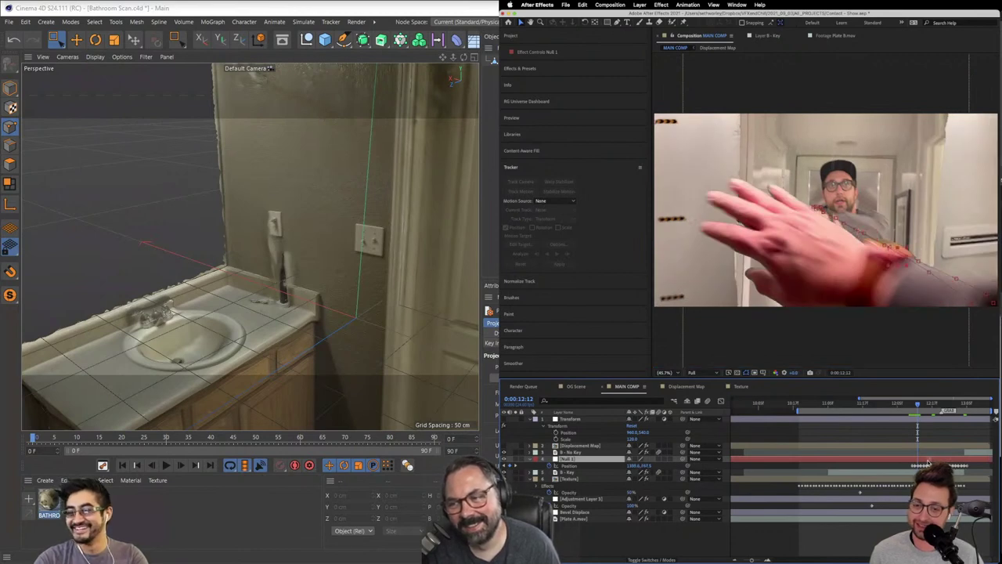
Step: Check the Bathroom 3d scanned page on Sketchfab, and return to Cinema 4D to view the whole scan
mouse_move(348, 0)
left_mouse_down()
mouse_move(327, 0)
mouse_move(349, 37)
left_mouse_up()
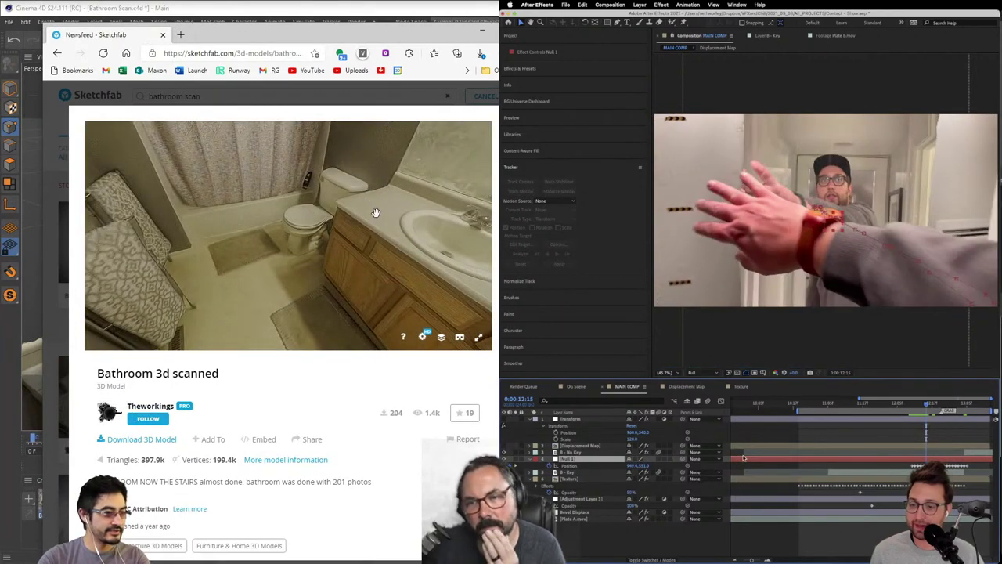
left_click(483, 34)
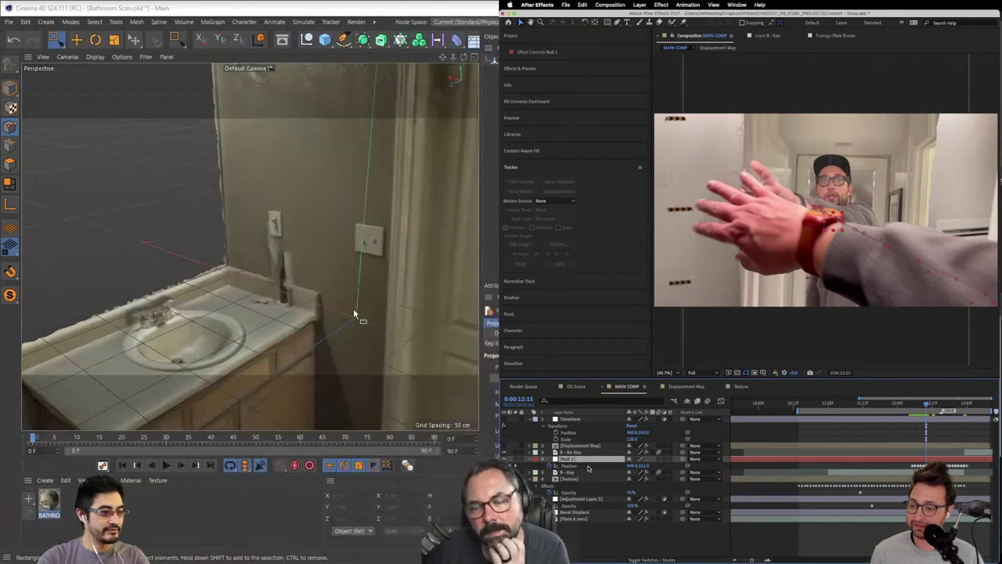
scroll(356, 312, "down", 6)
left_click_drag(359, 310, 178, 146)
scroll(322, 313, "up", 2)
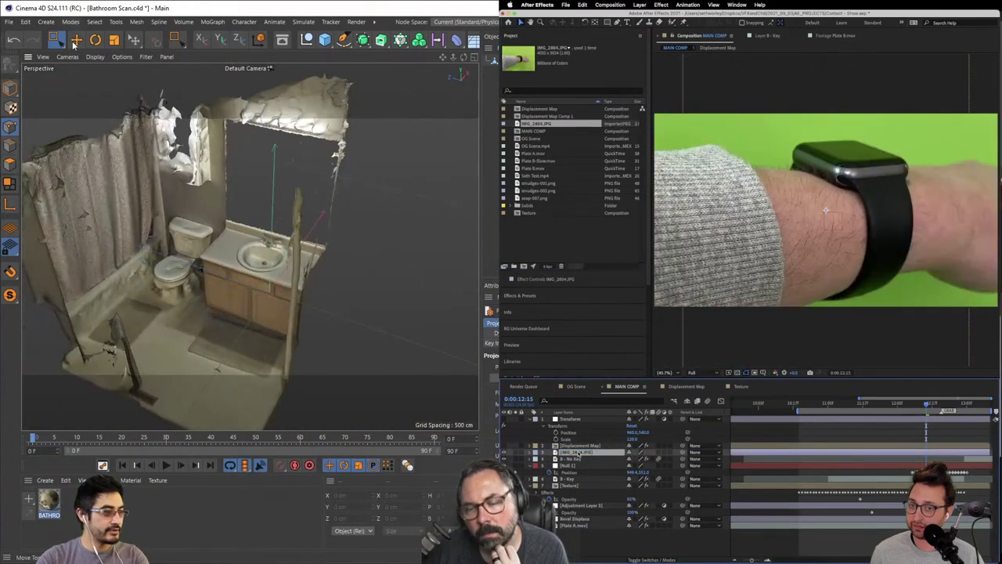
Step: Turn off backface culling in the Cinema 4D viewport and look through the mesh commands
left_click(94, 57)
mouse_move(122, 57)
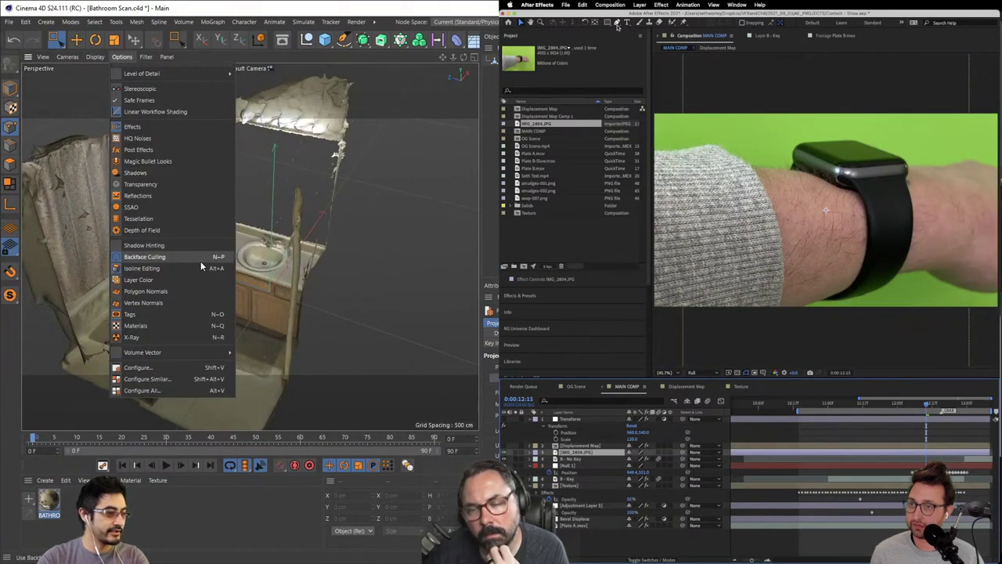
left_click(200, 261)
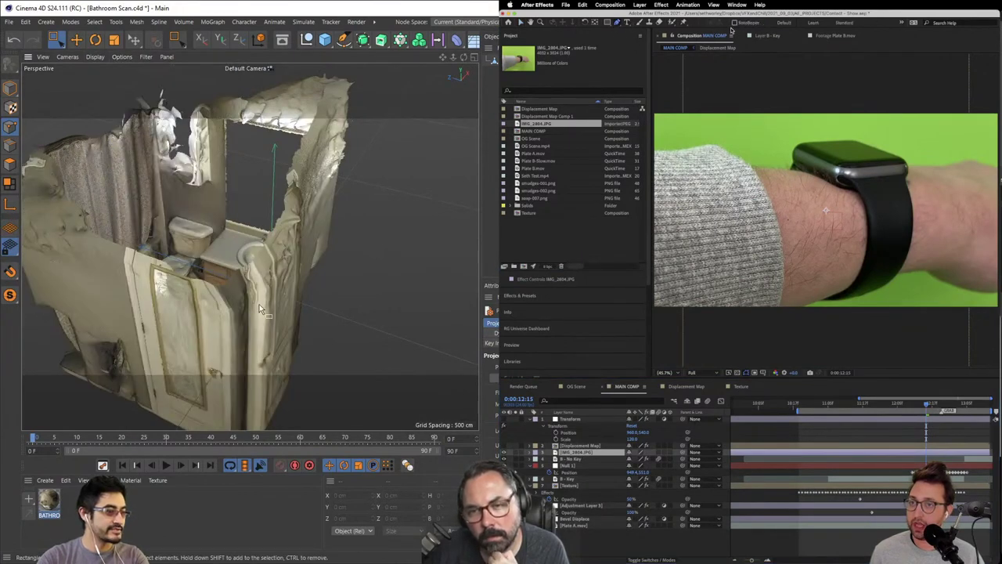
left_click(136, 21)
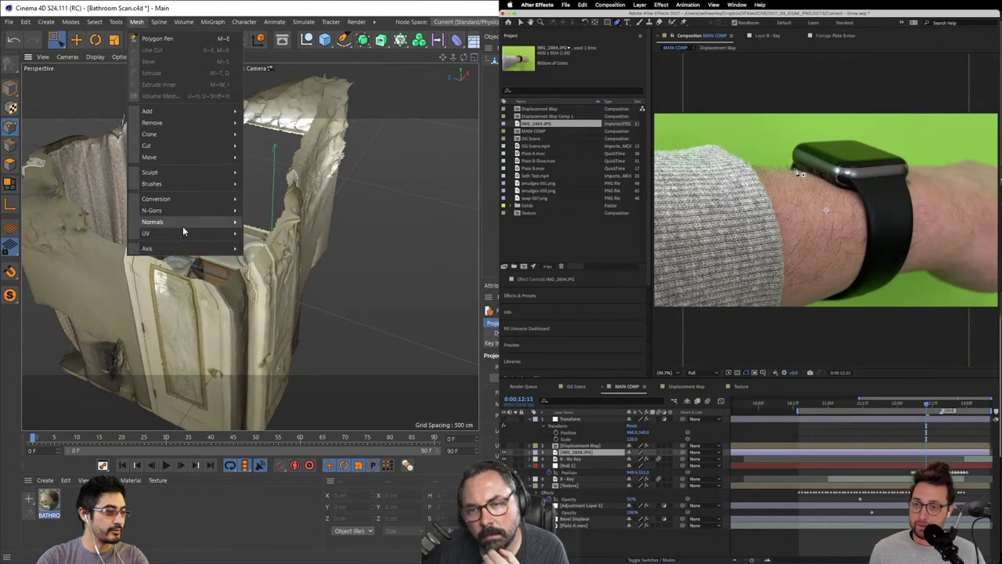
mouse_move(189, 193)
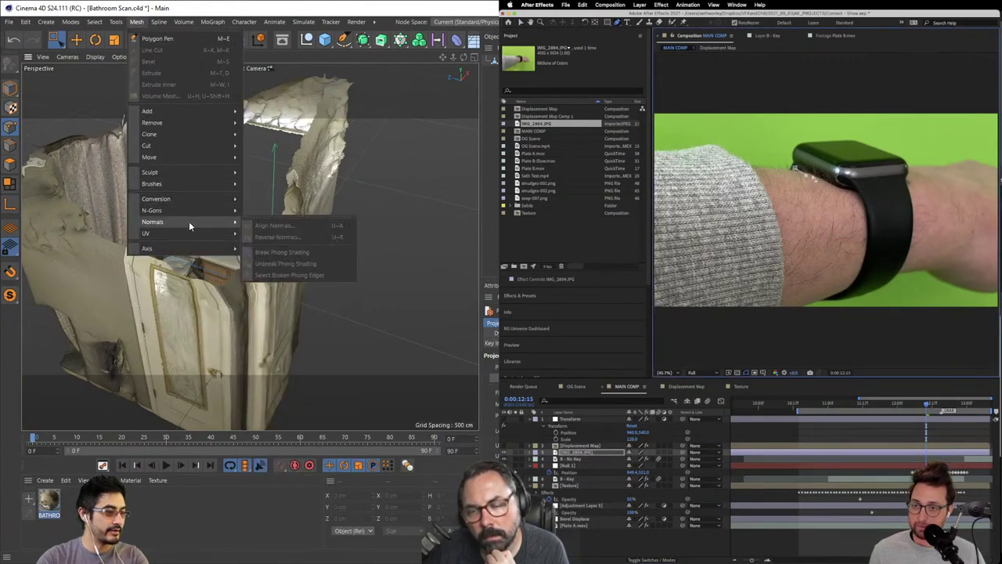
mouse_move(218, 199)
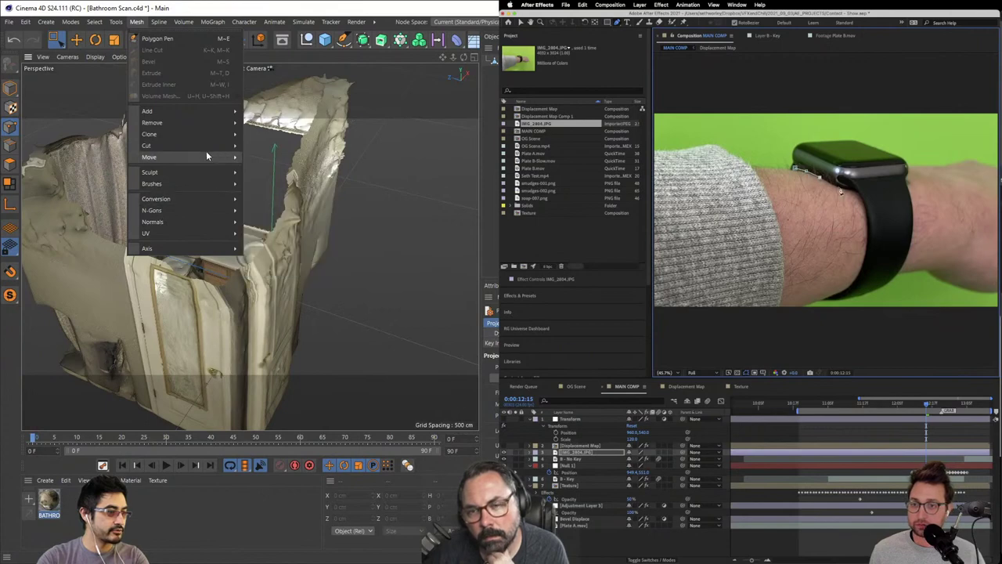
mouse_move(203, 146)
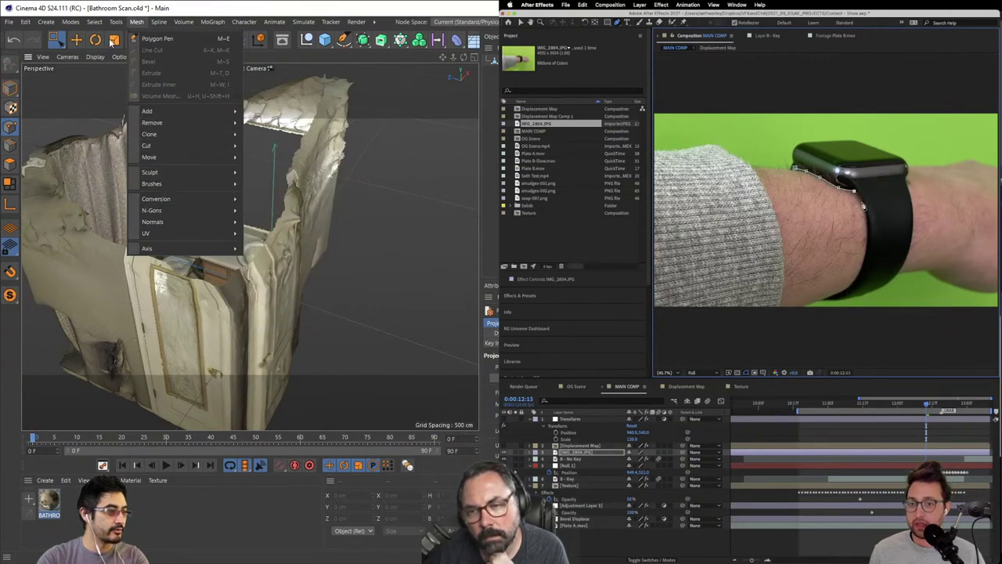
Step: Trace mask points along the watch band's inner edge in the After Effects photo layer, and re-enable backface culling in Cinema 4D
left_click(862, 201)
left_click(116, 22)
left_click(865, 229)
left_click(95, 58)
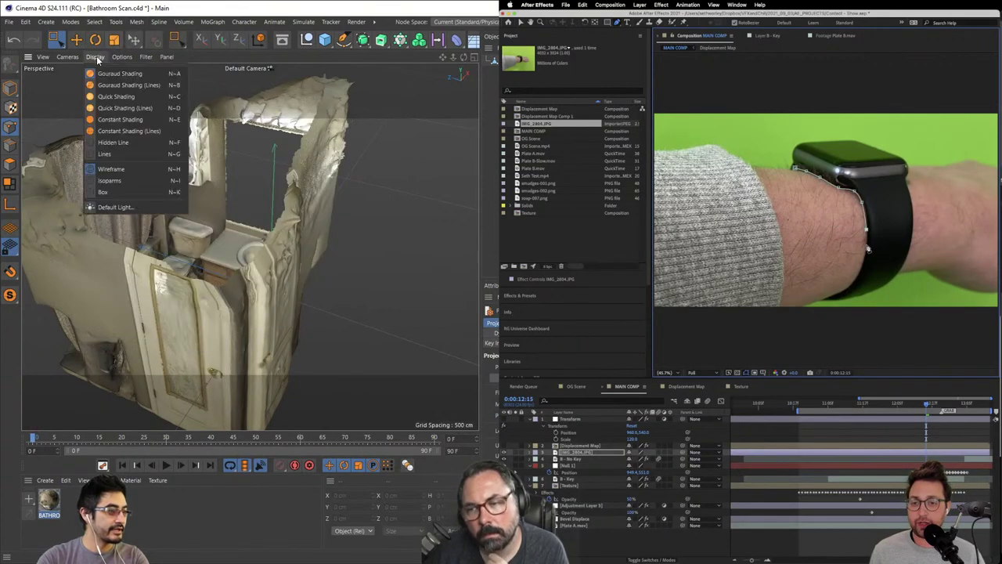
left_click(866, 250)
mouse_move(119, 59)
left_click(862, 267)
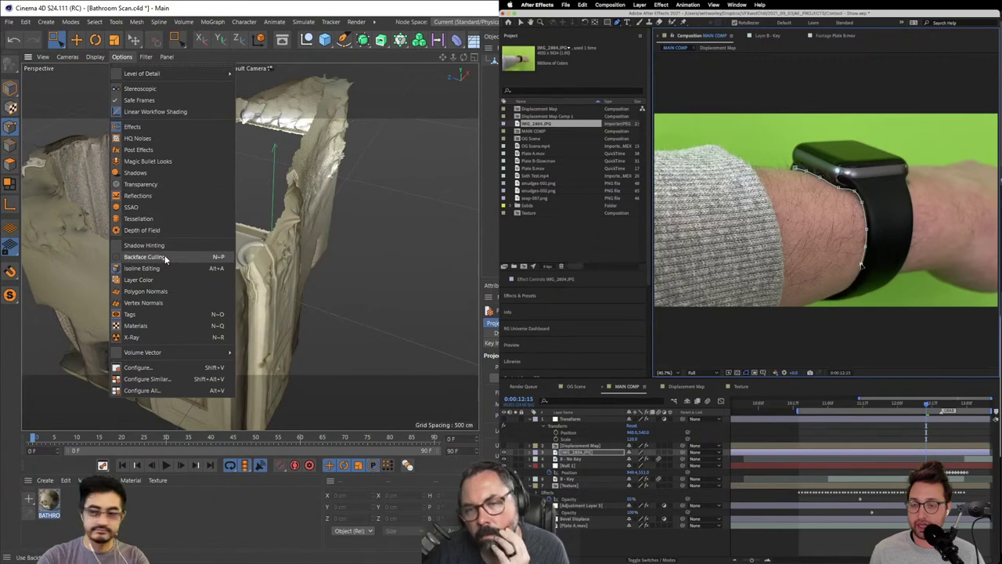
left_click(165, 255)
Step: Inspect the mirror opening and vanity from inside the scan with the mesh lines shown, and return to plain shading
scroll(258, 234, "up", 3)
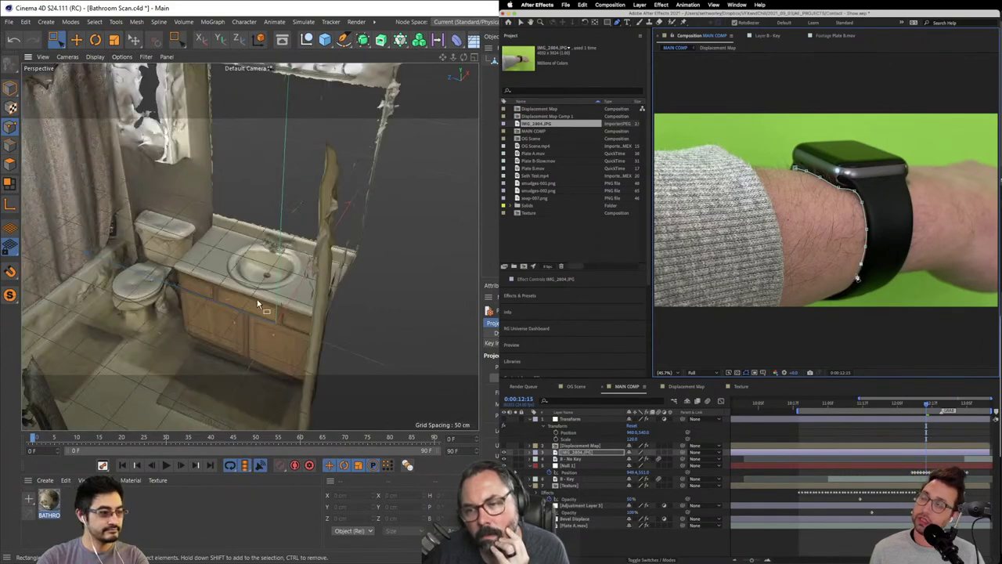
left_click_drag(256, 299, 364, 315)
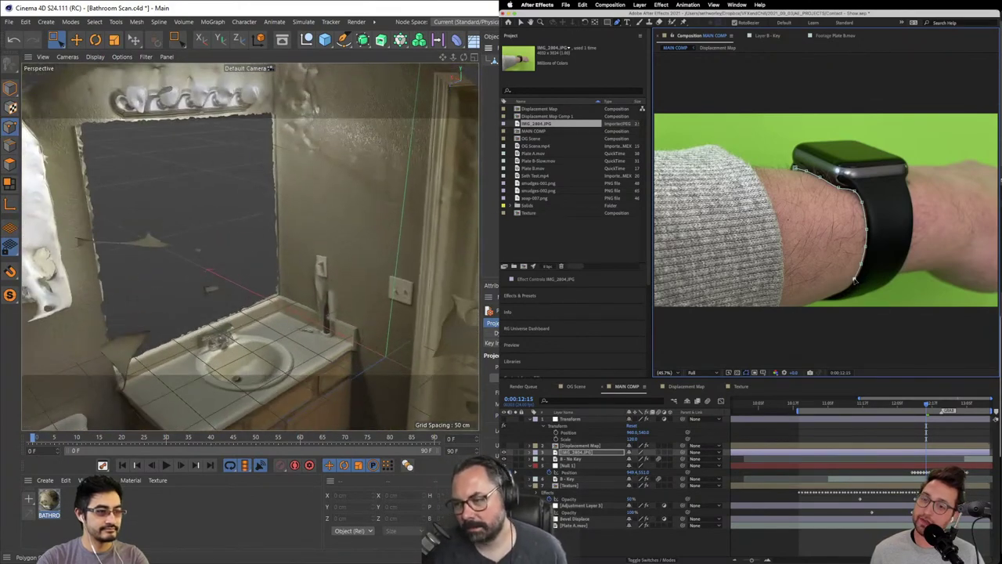
key("n")
key("b")
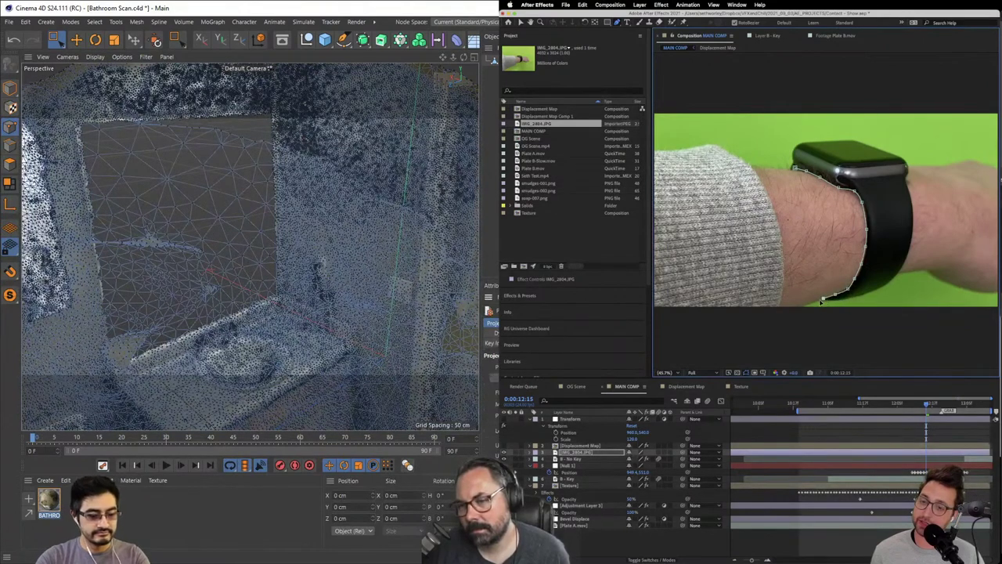
key("n")
key("a")
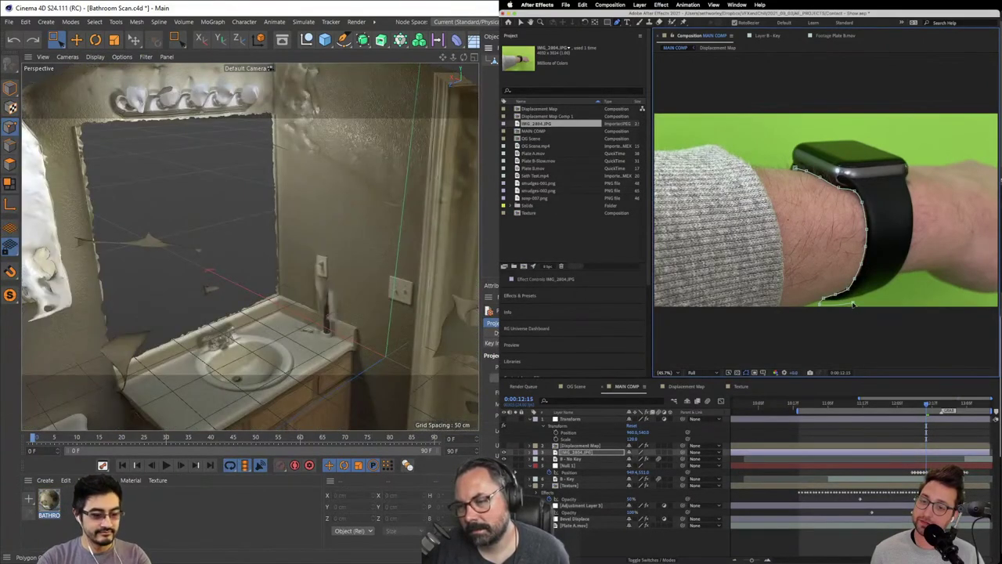
Step: Trace mask points loosely around the watch band's outer edge in After Effects, and view the scan's mesh from outside in Cinema 4D
key("ctrl+y")
left_click(890, 289)
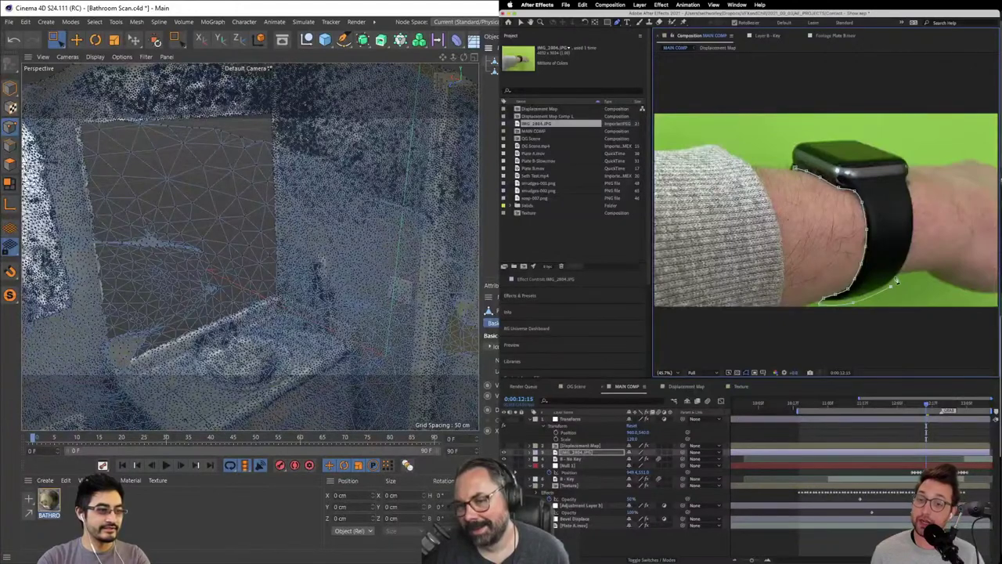
left_click(914, 222)
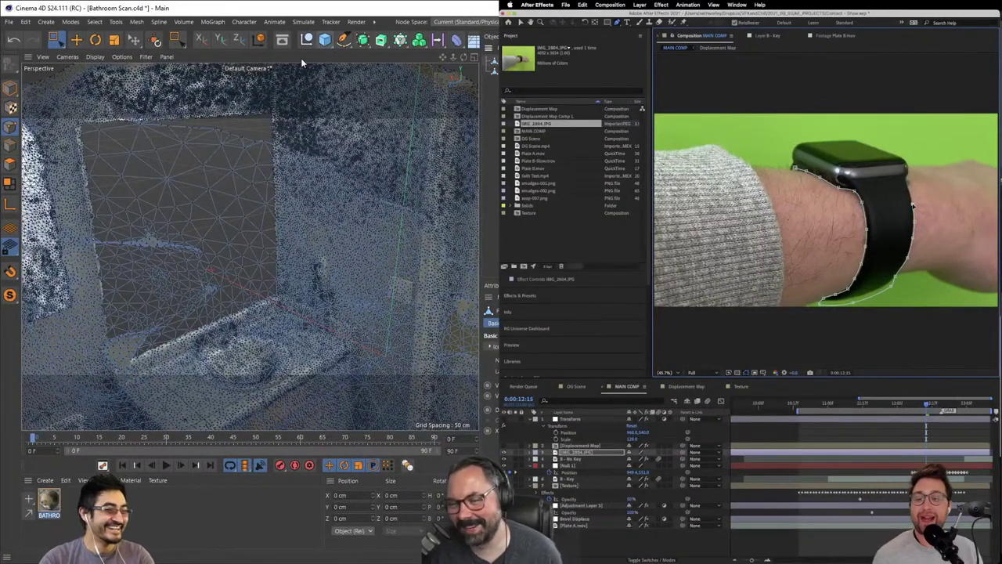
left_click(908, 191)
scroll(307, 150, "down", 5)
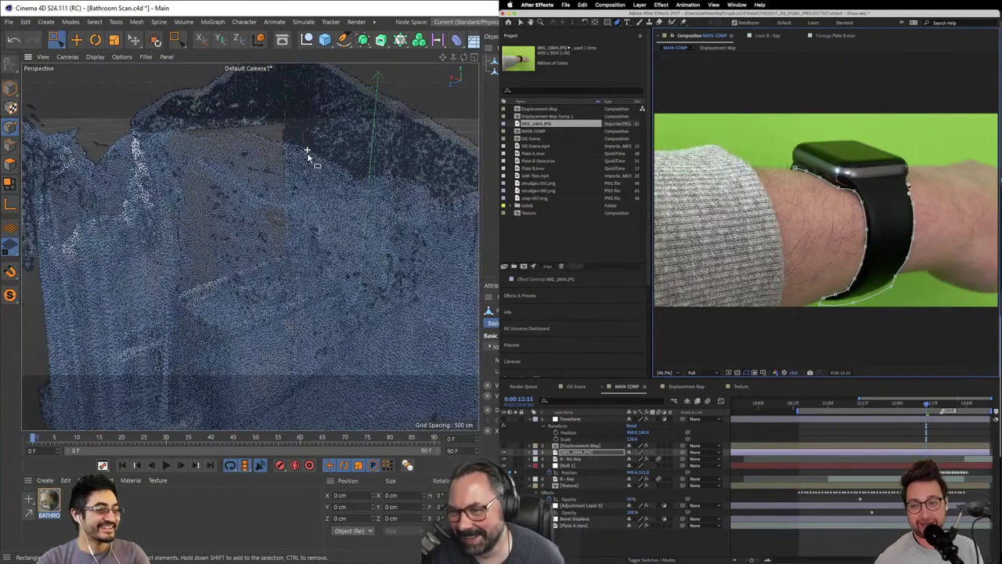
left_click(907, 180)
left_click_drag(307, 150, 368, 331)
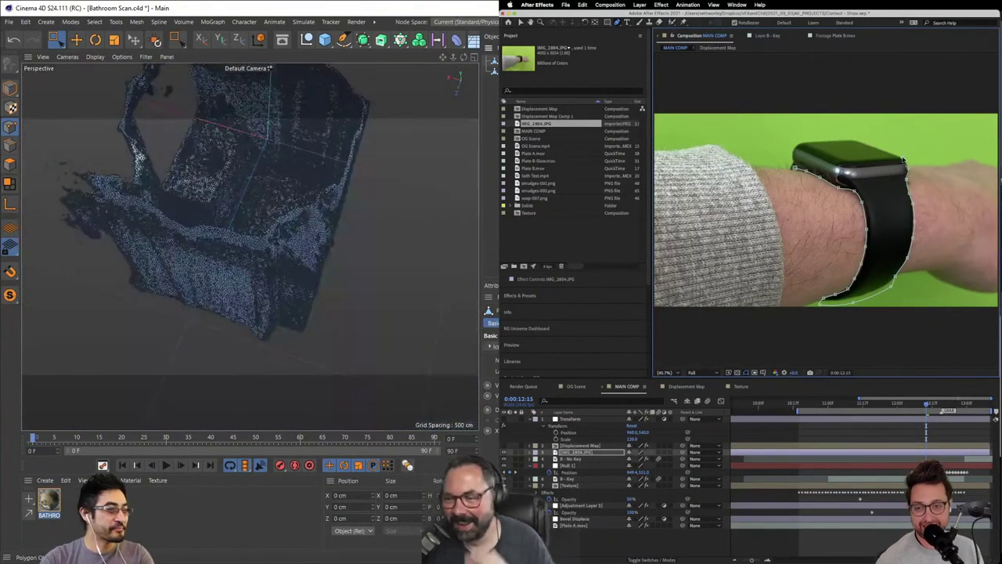
Step: Prepare the whole bathroom scan for scaling in Cinema 4D's model mode, and close the loose mask around the watch in After Effects
left_click(112, 40)
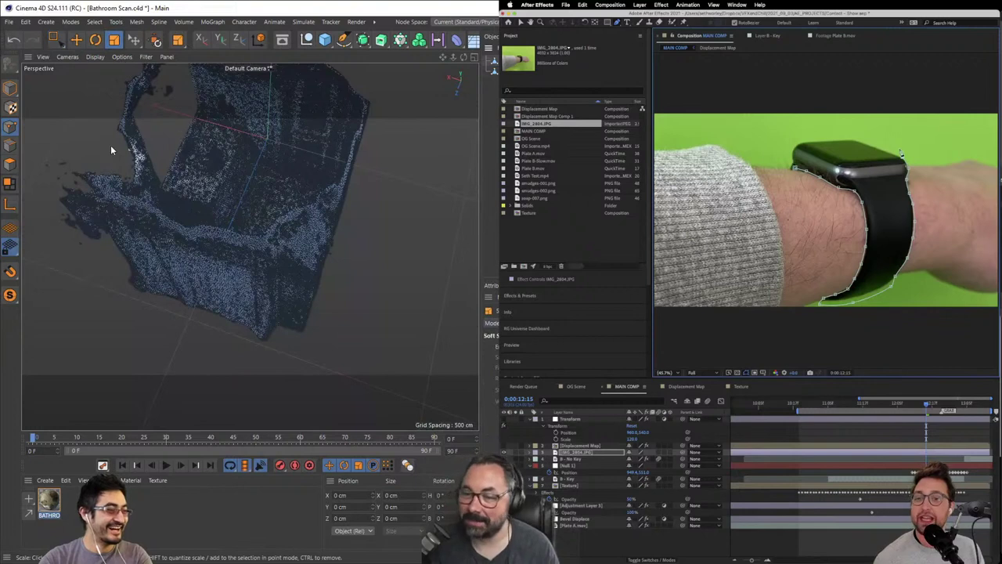
left_click(12, 90)
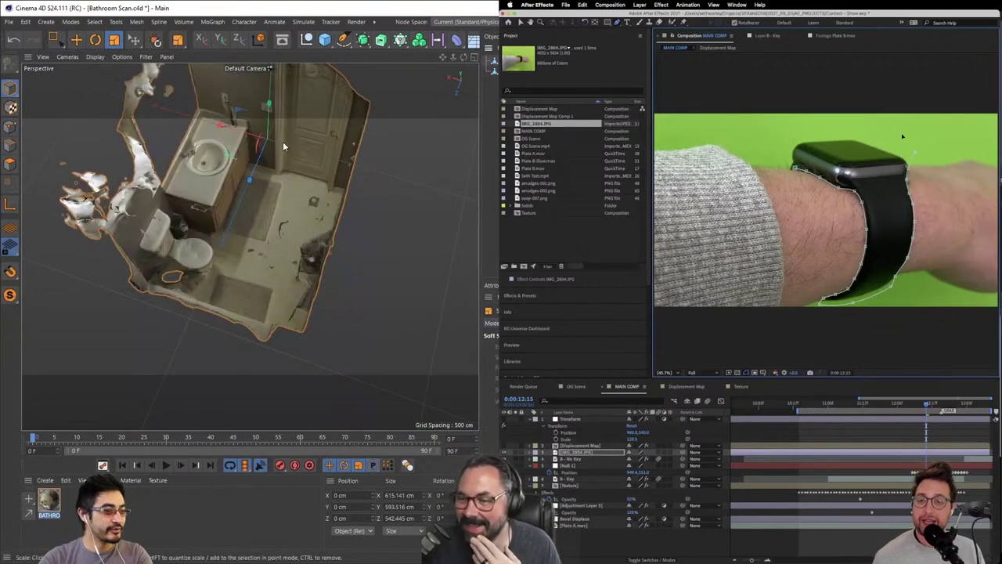
left_click_drag(334, 213, 325, 193)
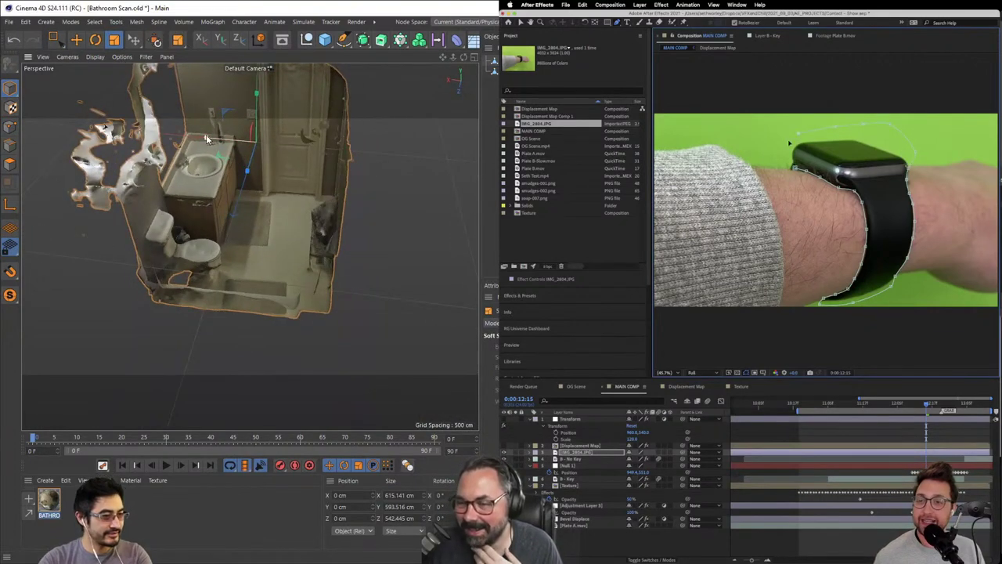
mouse_move(206, 141)
left_mouse_down()
mouse_move(284, 147)
mouse_move(201, 148)
left_mouse_up()
left_click(794, 169)
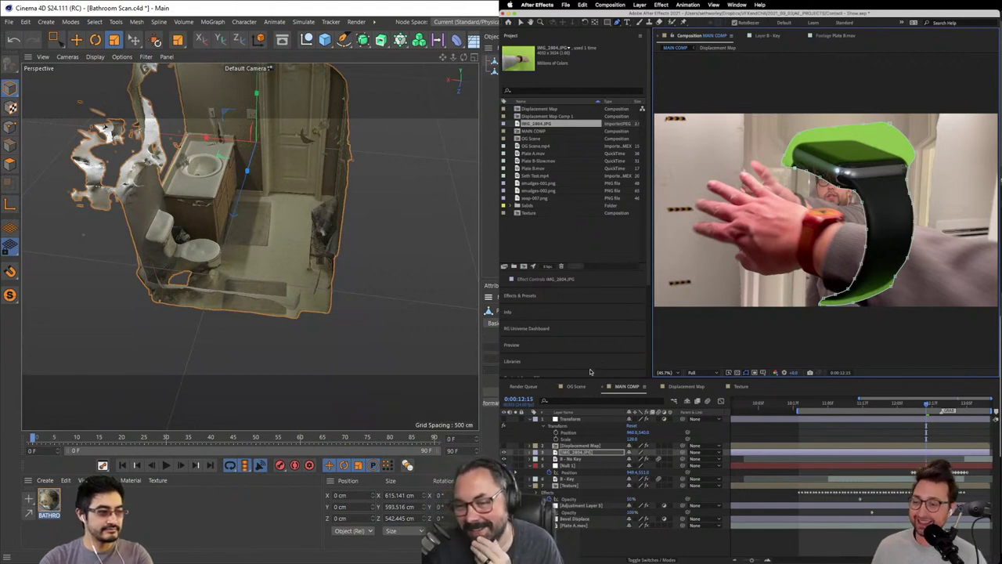
Step: Mirror a copy of the bathroom scan, offset it to X 410.822 cm, and search the After Effects effects for "key"
left_click(522, 295)
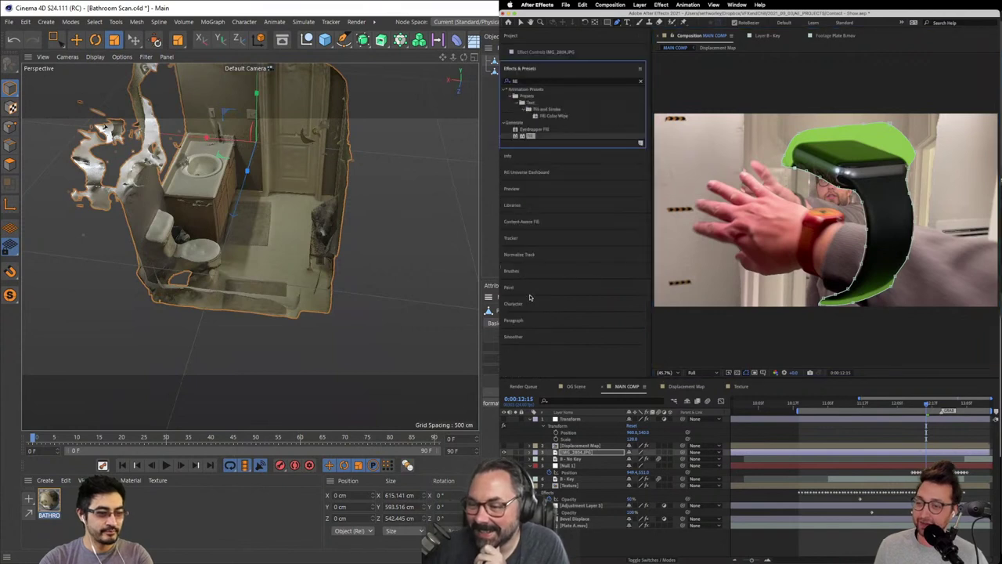
left_click(531, 53)
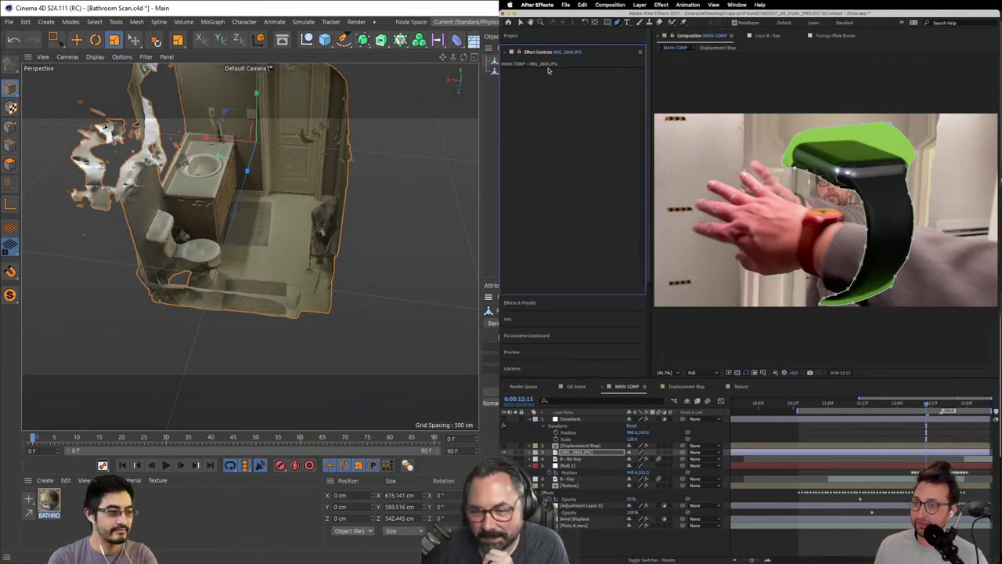
left_click(570, 302)
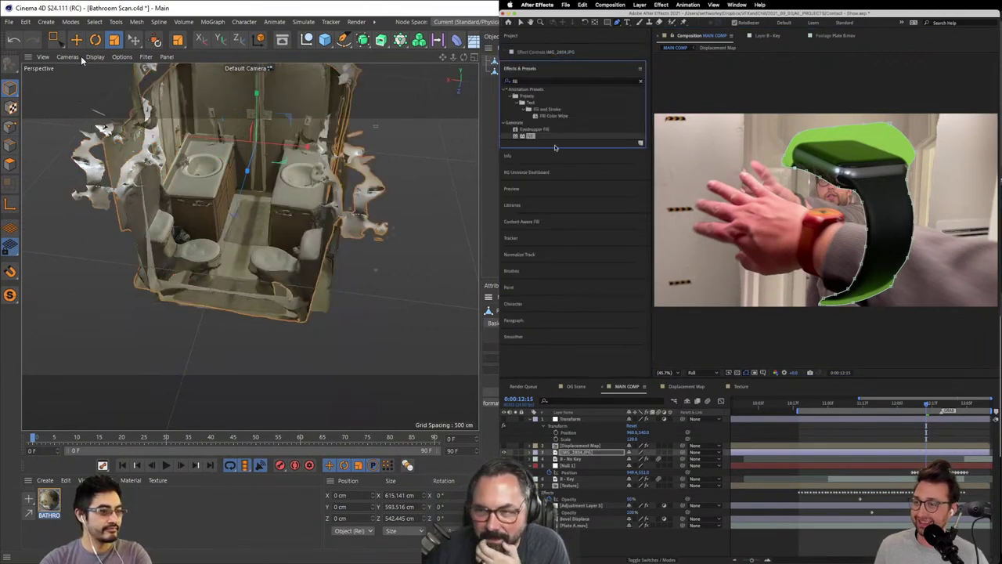
left_click(75, 45)
left_click(523, 81)
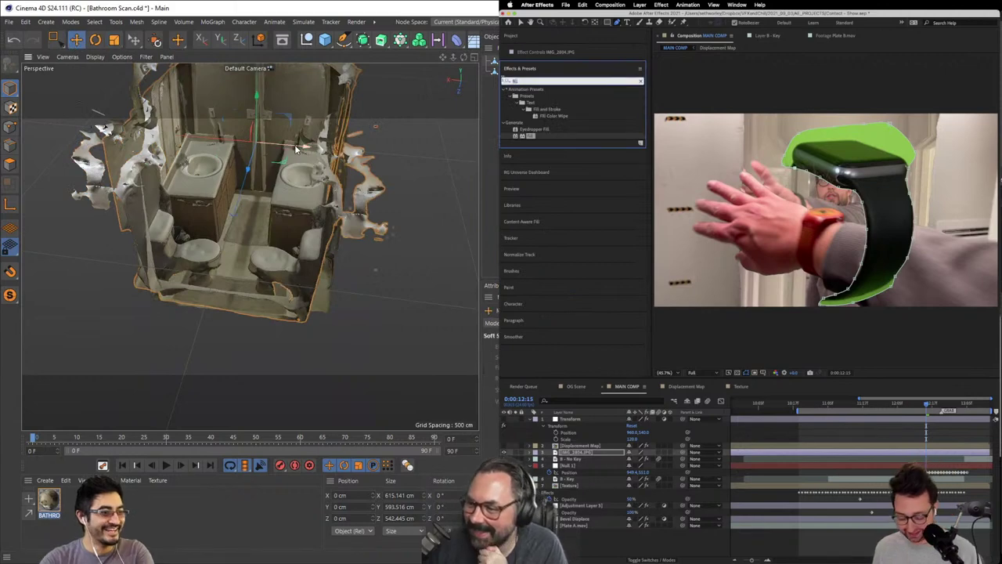
type("ke")
left_click_drag(308, 146, 143, 222)
type("key")
Step: Try to apply Primatte Keyer 6 to the watch photo layer in After Effects, and inspect the mirrored vanity in Cinema 4D
left_click_drag(524, 229, 578, 469)
left_click_drag(241, 202, 238, 196)
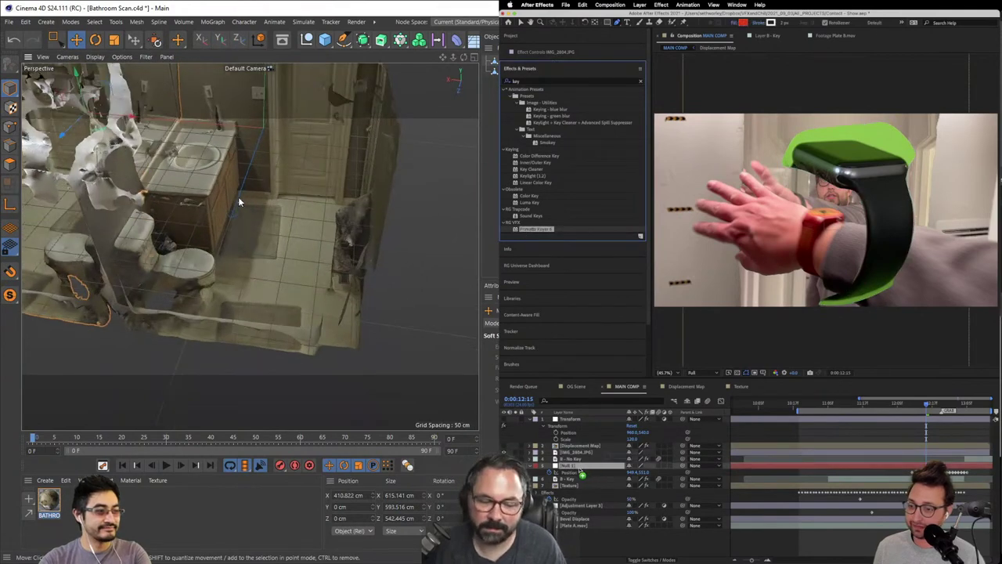
left_click_drag(578, 470, 573, 456)
left_click_drag(238, 197, 229, 167)
scroll(229, 170, "up", 5)
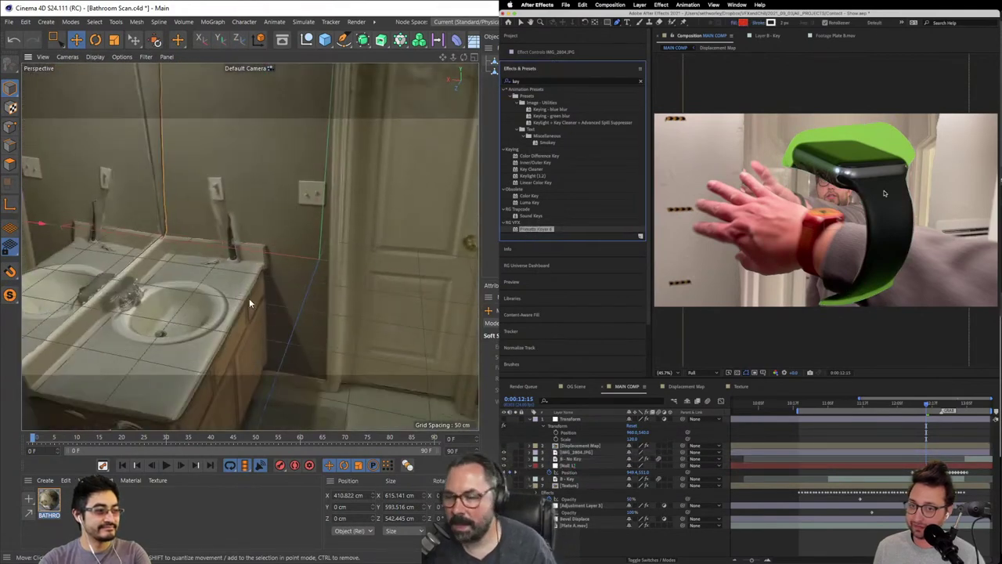
left_click_drag(249, 303, 363, 260)
left_click(574, 459)
left_click(575, 451)
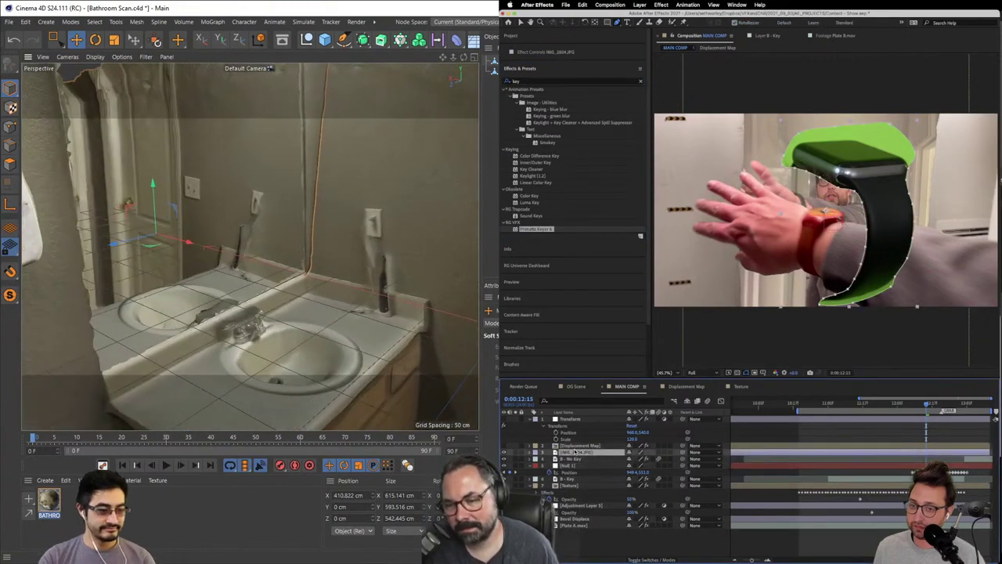
Step: Bring the two textured head-and-shoulders models into the bathroom scene, and undo the After Effects watch mask back to the band's inner edge
key("ctrl+shift+a")
key("ctrl+s")
key("super+z")
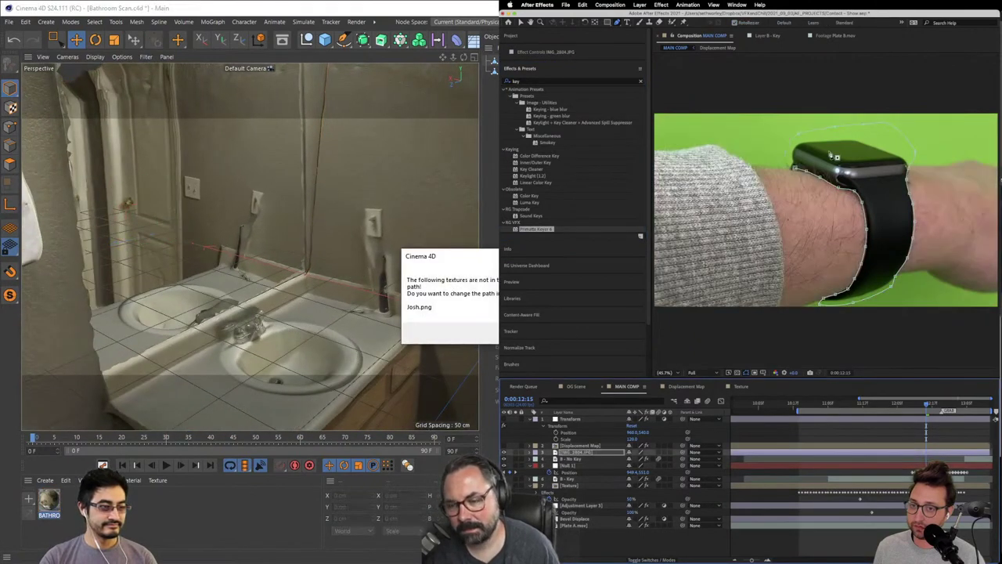
key("super+z")
key("Return")
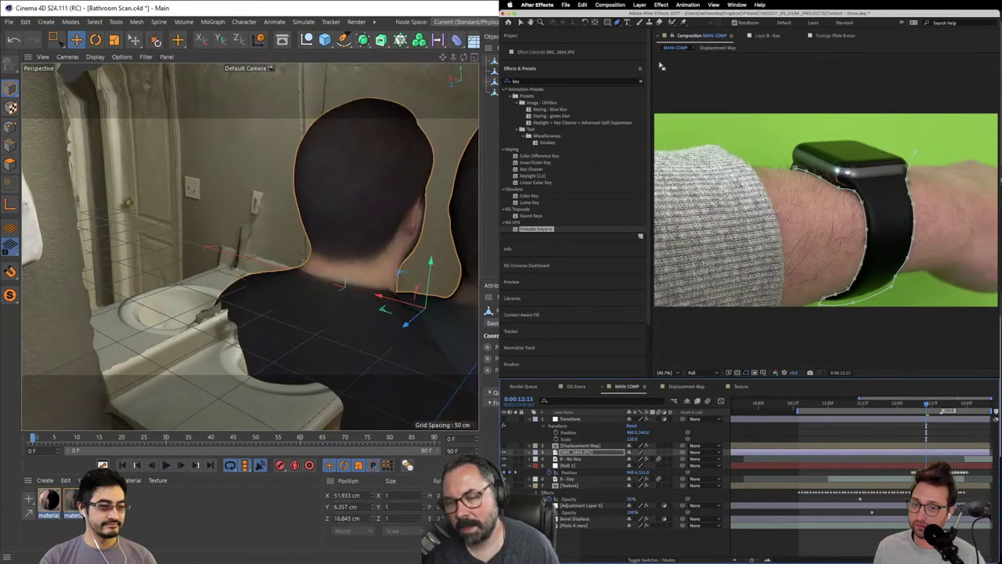
key("super+z")
key("super+z")
key("super+z")
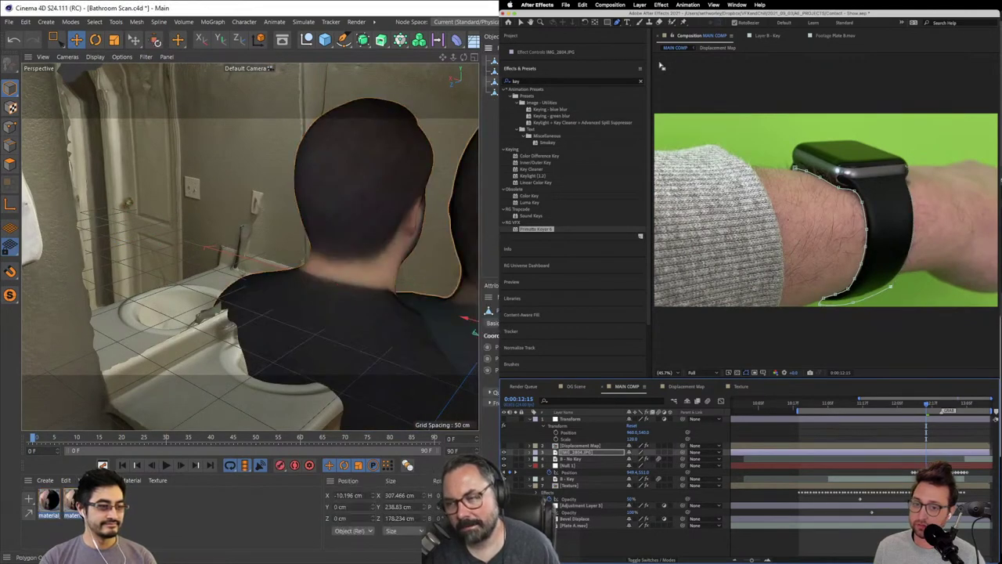
scroll(408, 274, "down", 3)
key("super+z")
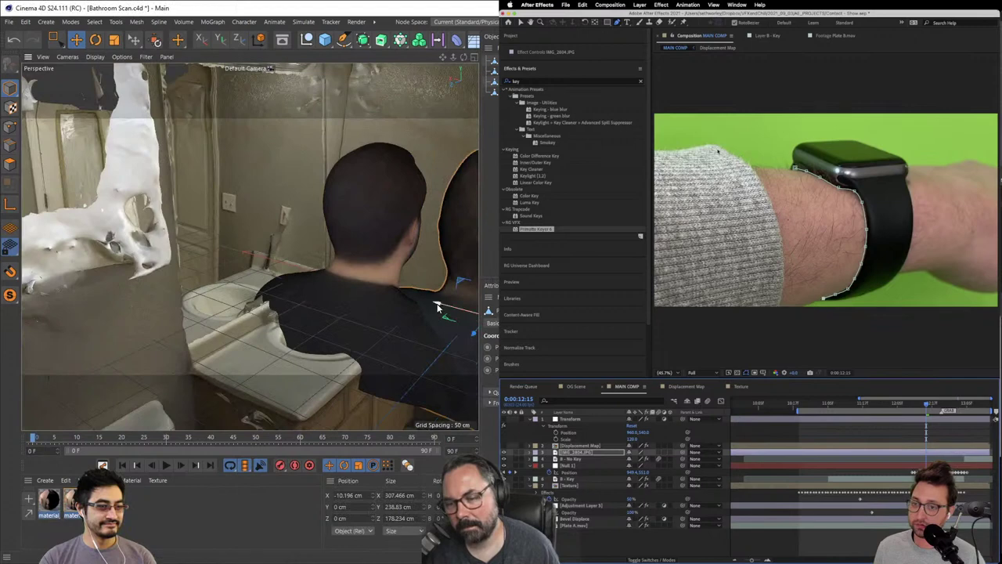
Step: Move one head-and-shoulders model into the mirrored room at X 465.961 cm and the other to X 29.792 cm
left_click_drag(449, 303, 155, 245)
scroll(823, 209, "up", 1)
left_click(374, 248)
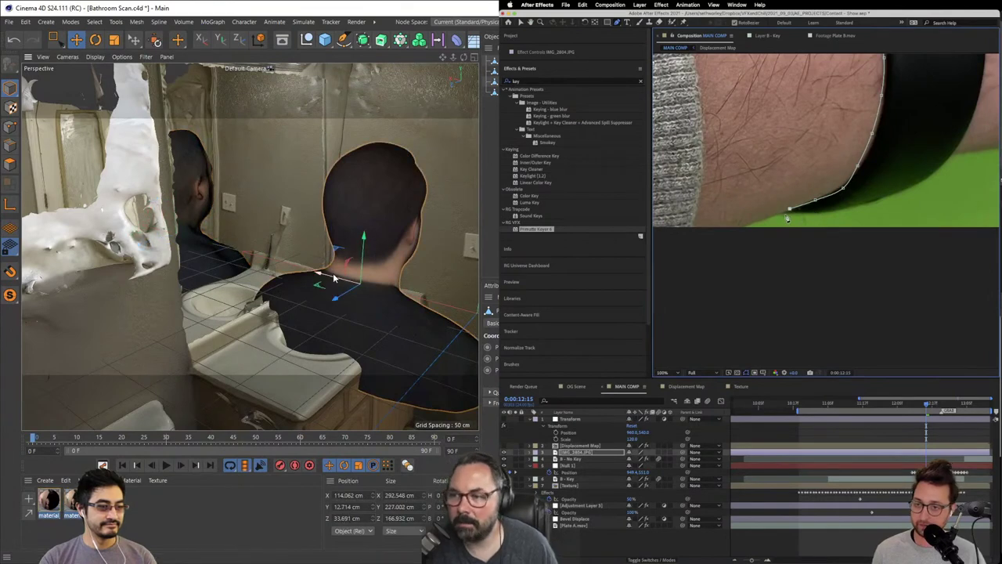
left_click_drag(337, 278, 404, 313)
left_click(805, 212)
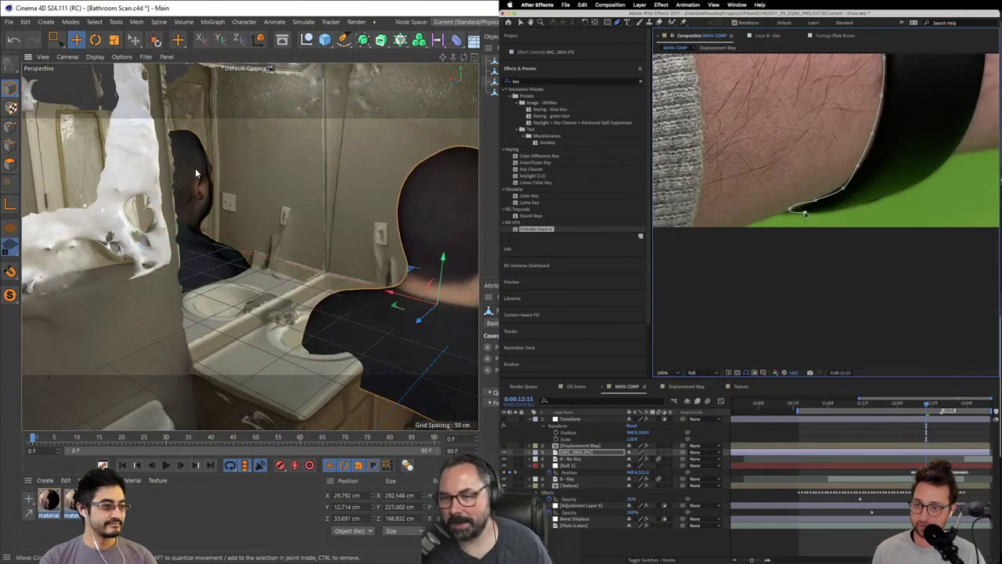
Step: Rotate both head-and-shoulders models, giving the one in the mirrored room a heading of -90°
left_click(96, 40)
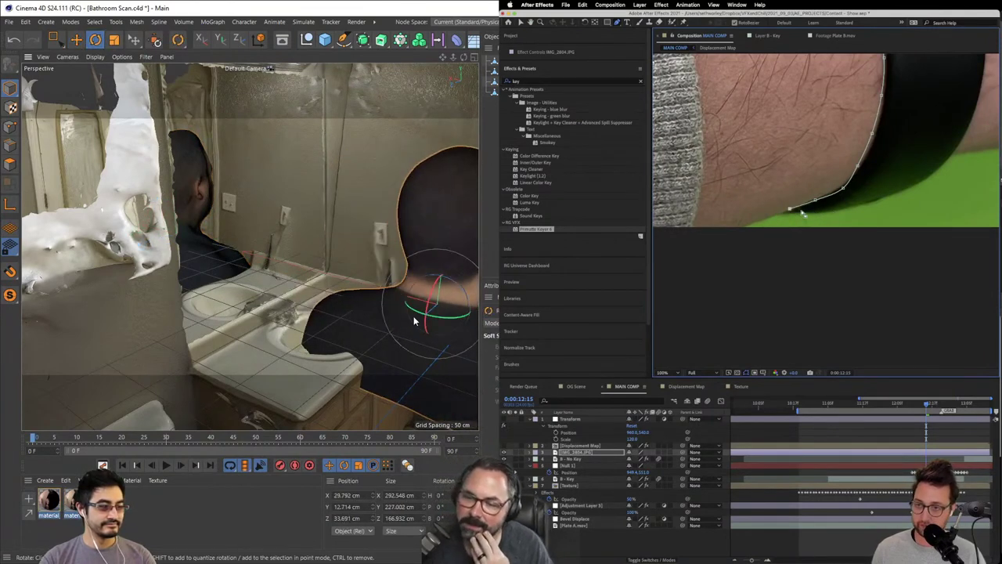
left_click_drag(414, 320, 407, 299)
left_click(435, 98)
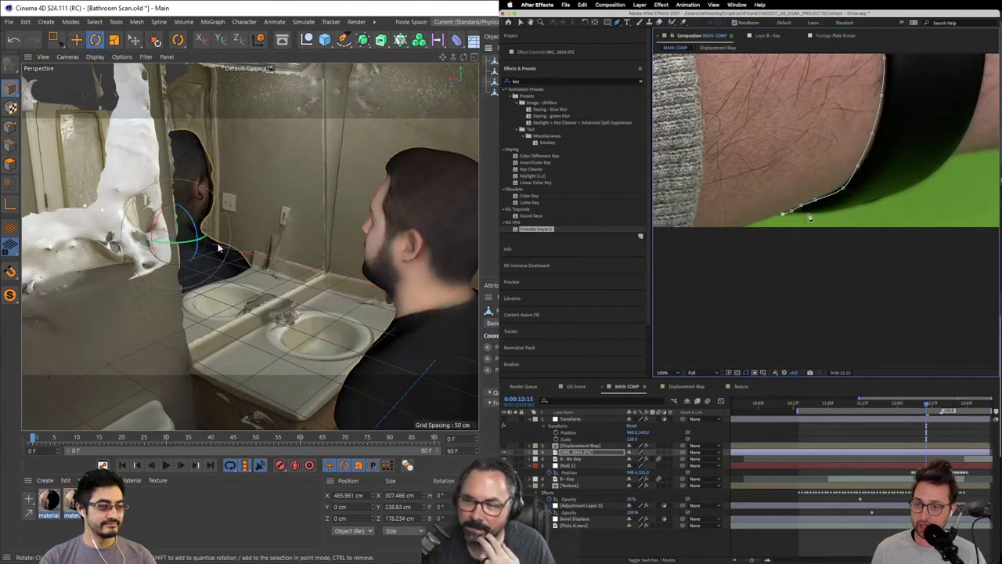
left_click_drag(219, 248, 78, 269)
Step: Retrace the After Effects mask tightly along the band's outer edge and around the watch face, closing it, and check the Cinema 4D mirror view
left_click_drag(383, 333, 227, 349)
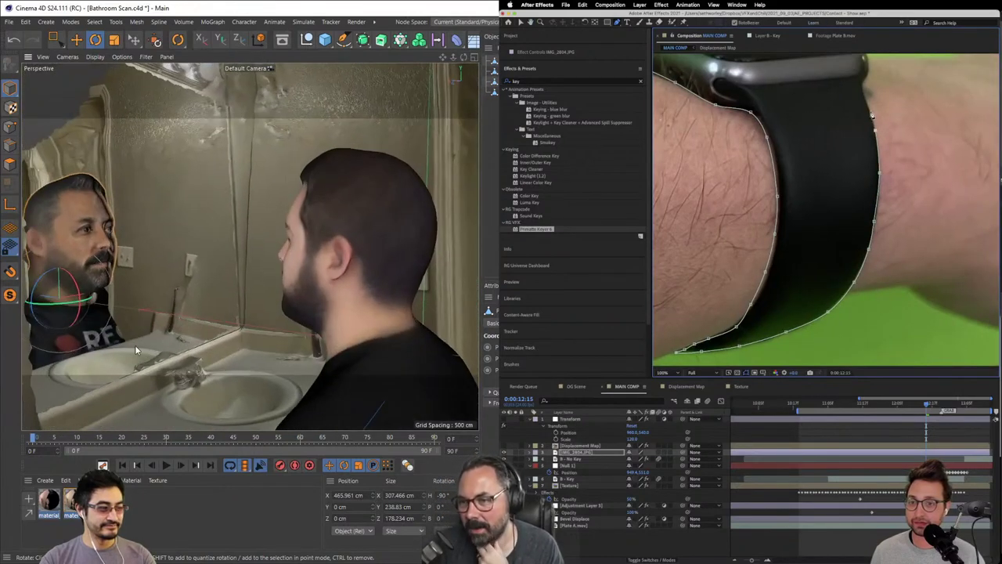
left_click(870, 111)
left_click(864, 91)
left_click_drag(249, 247, 364, 320)
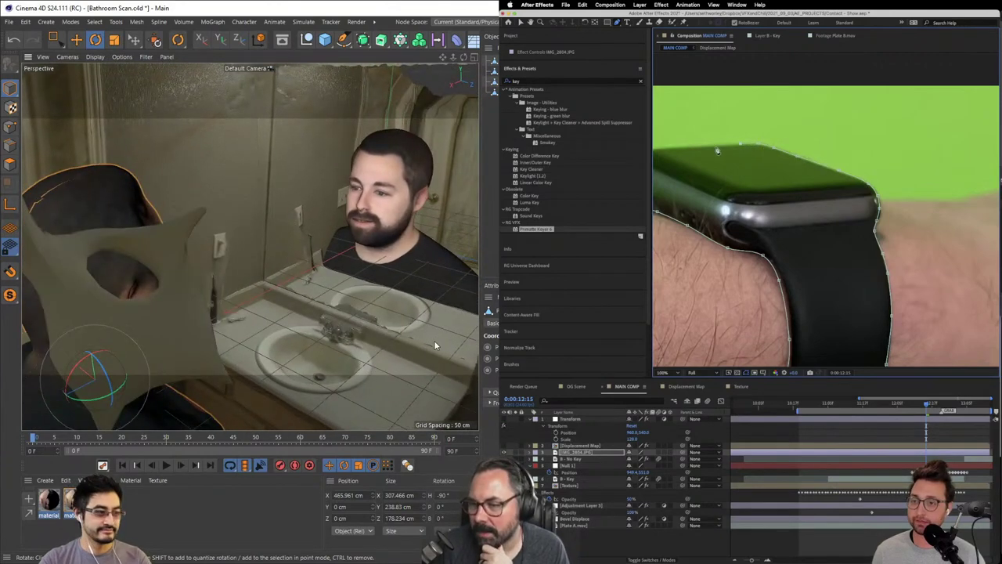
left_click_drag(398, 341, 371, 300)
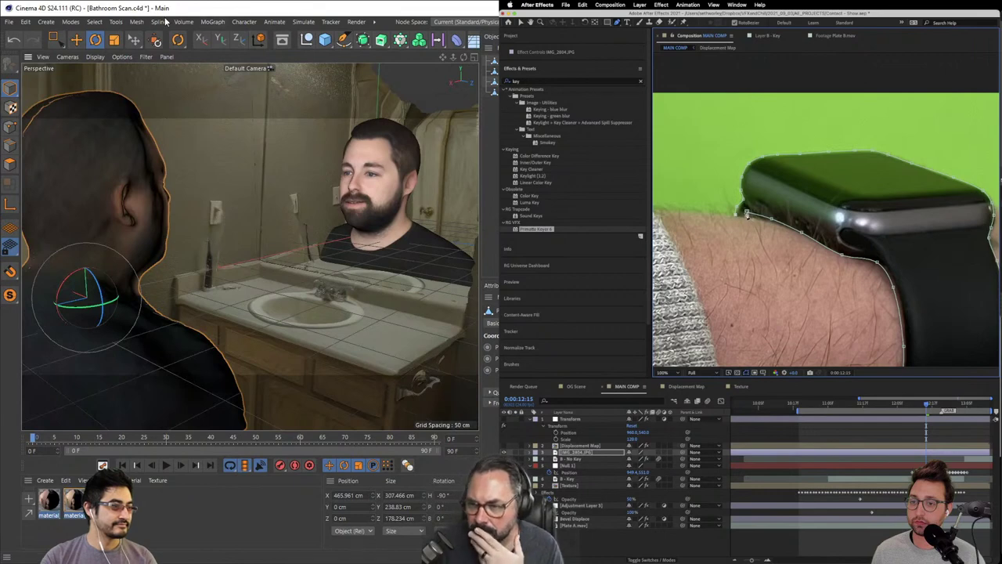
left_click(8, 21)
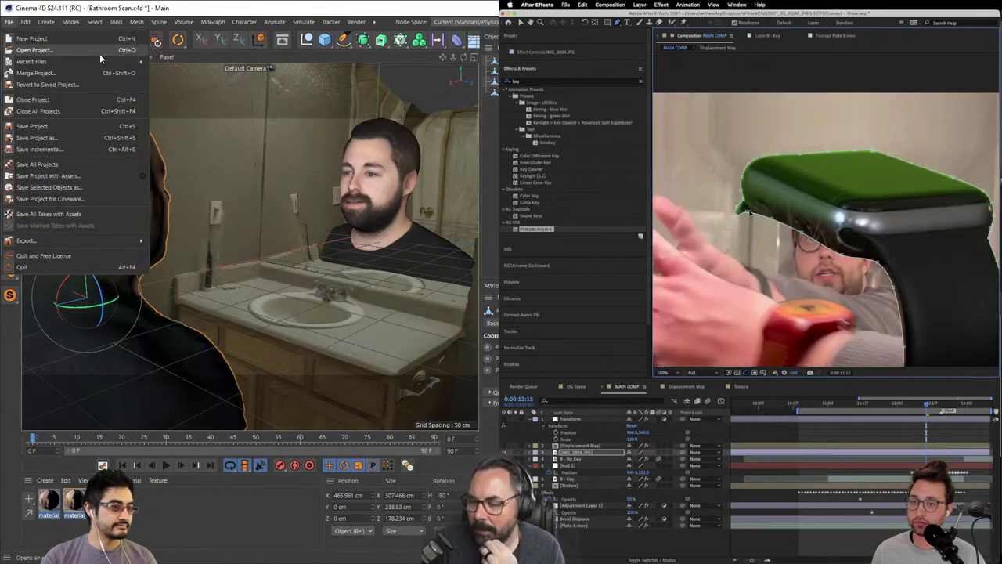
left_click(403, 8)
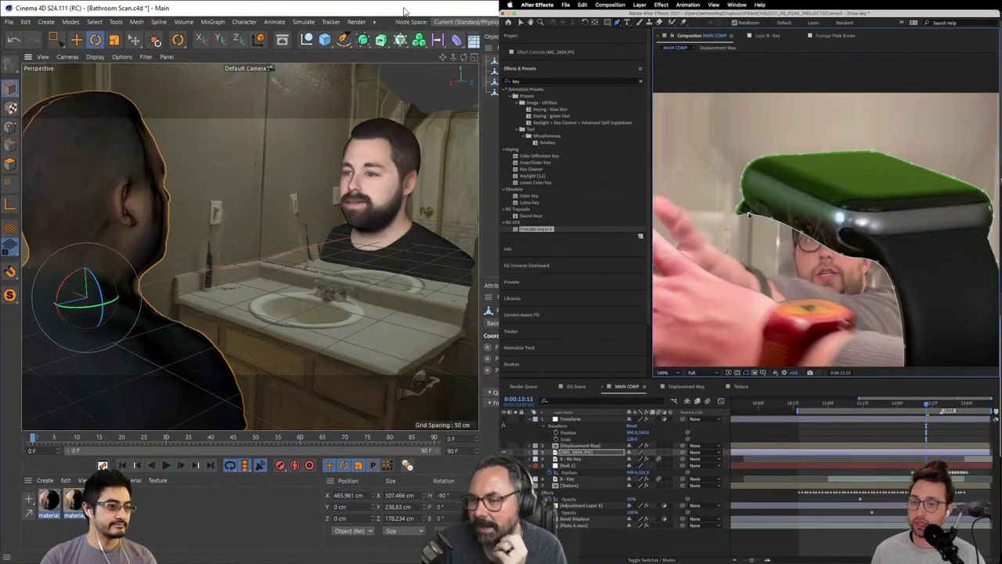
scroll(749, 215, "down", 3)
Step: Apply Colorista V to the masked watch photo layer in After Effects, and clear the selection in Cinema 4D
key("ctrl+shift+a")
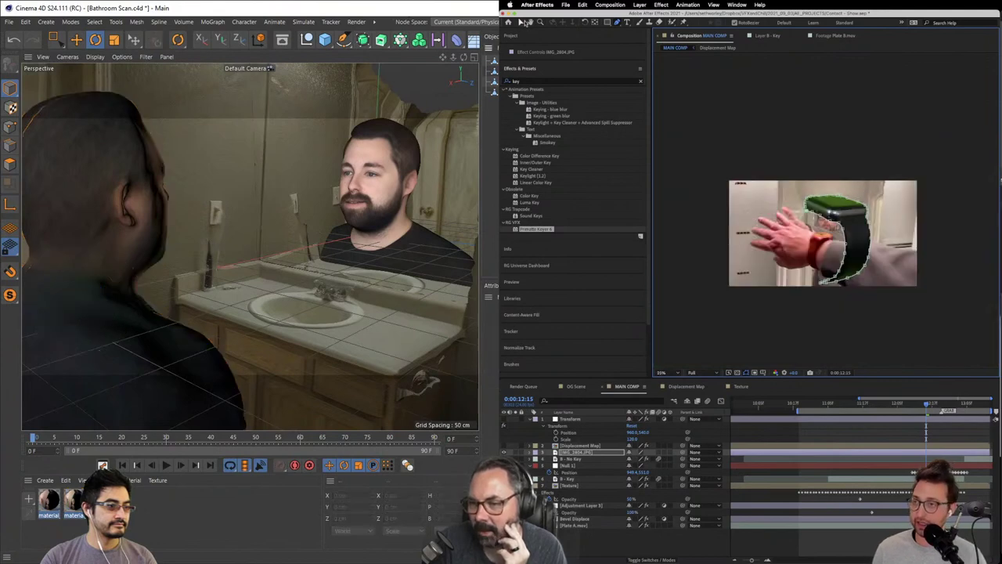
left_click(521, 23)
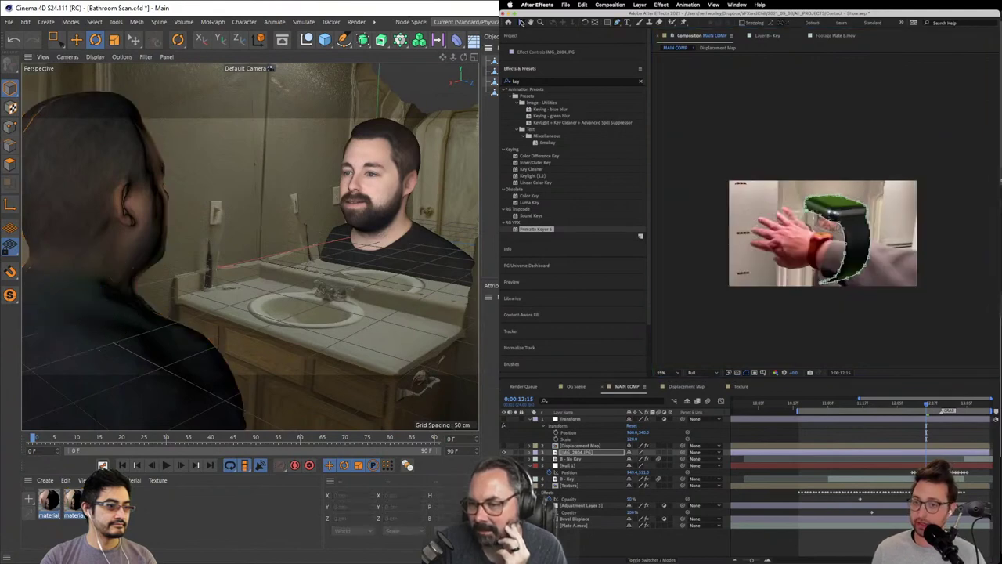
left_click(9, 21)
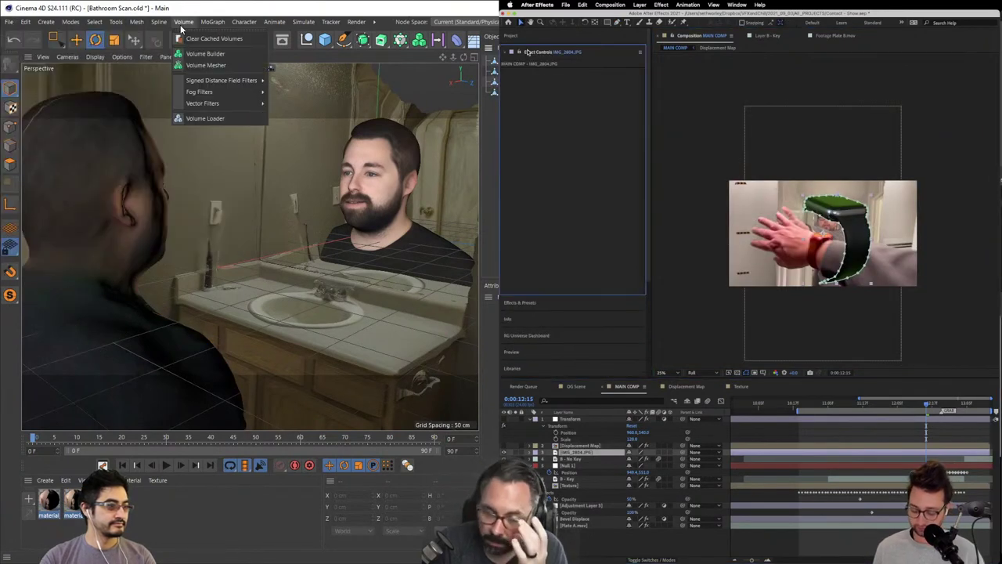
mouse_move(88, 26)
type("colori")
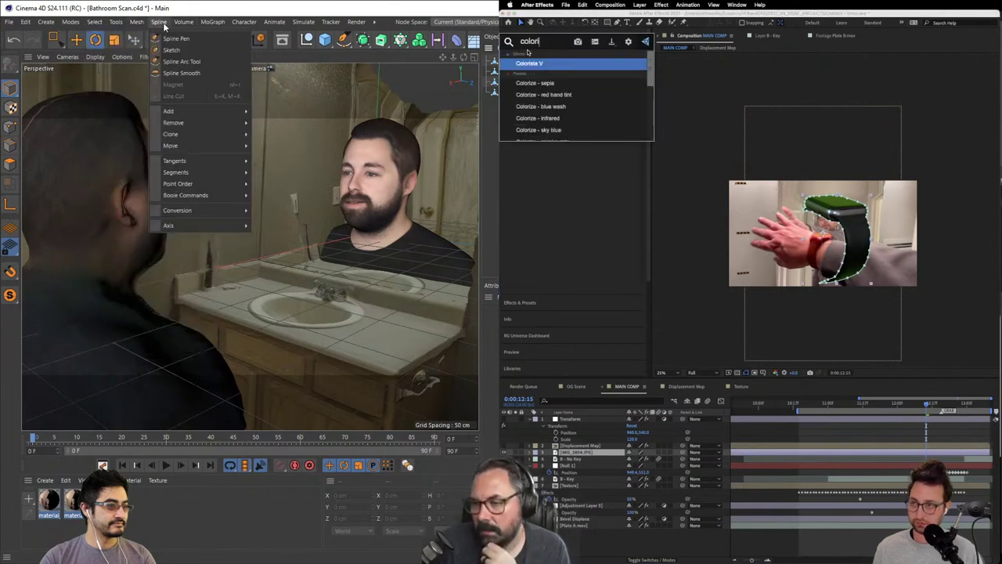
key("Return")
Step: Add a null object to the Cinema 4D scene, and bring Colorista V's HSL colour wheels into view in After Effects
mouse_move(43, 26)
scroll(510, 273, "down", 5)
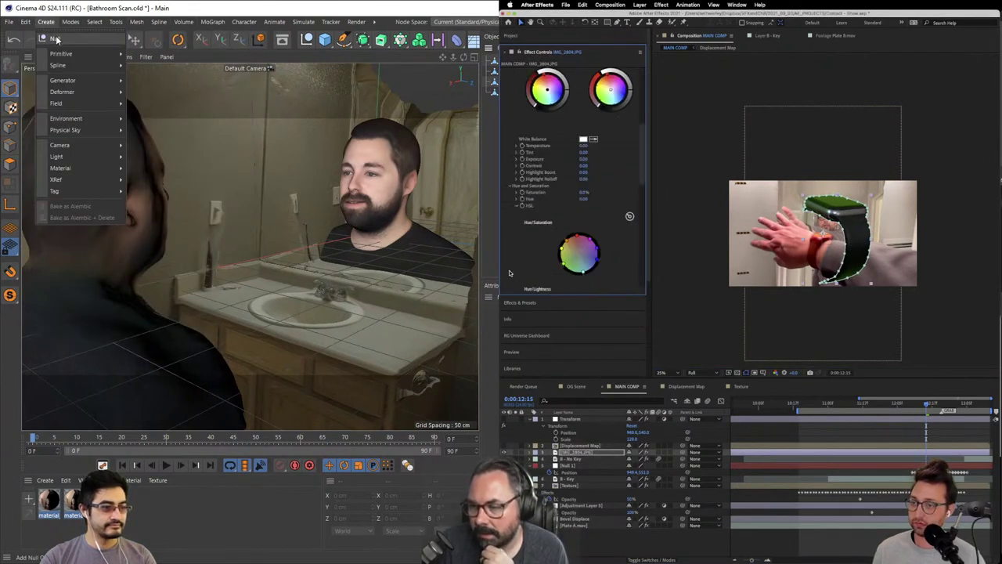
left_click(53, 38)
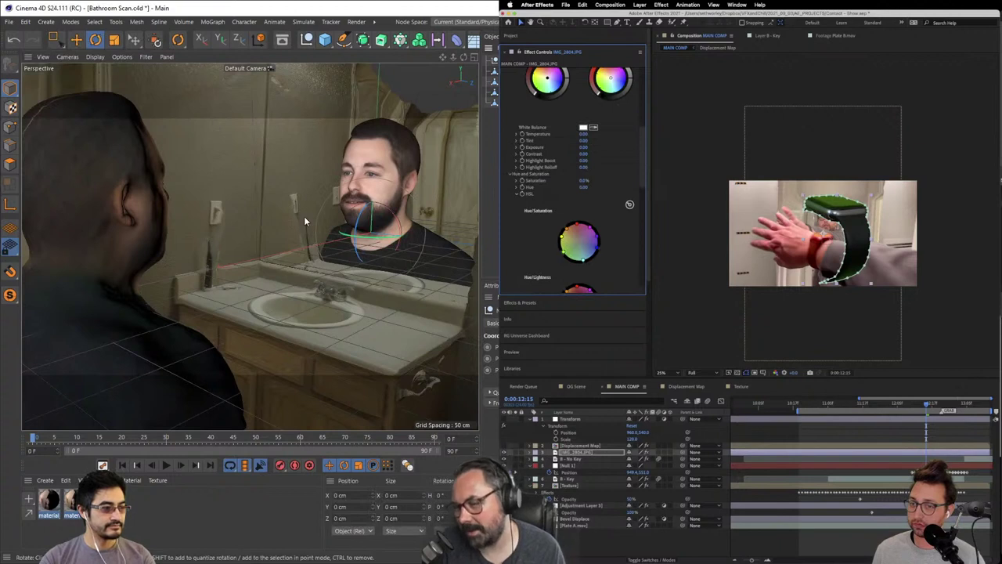
left_click(76, 58)
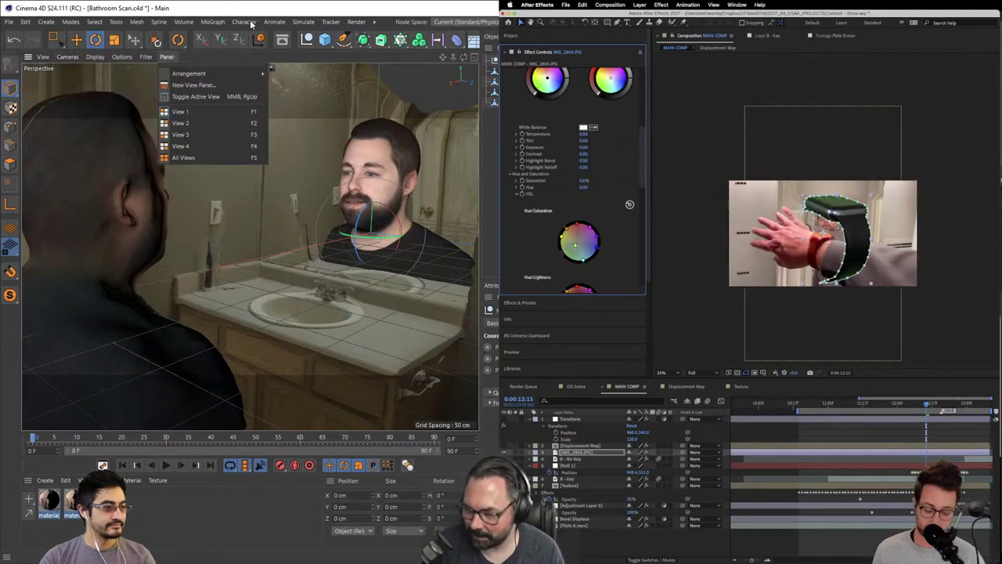
Step: Select the watch photo layer in After Effects, bring its Colorista V HSL wheels into view, and choose the default camera in Cinema 4D
left_click(163, 30)
left_click(96, 22)
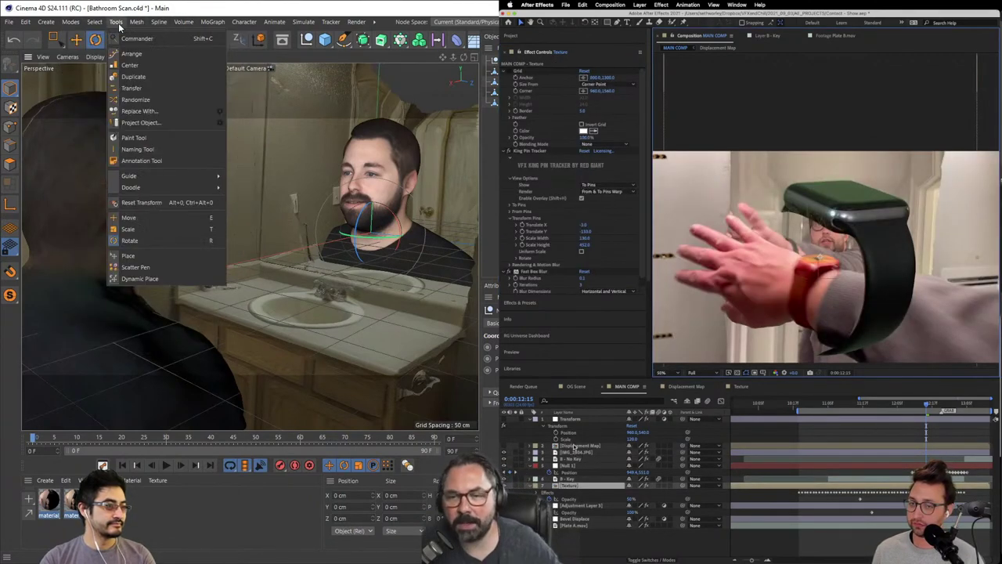
left_click(578, 446)
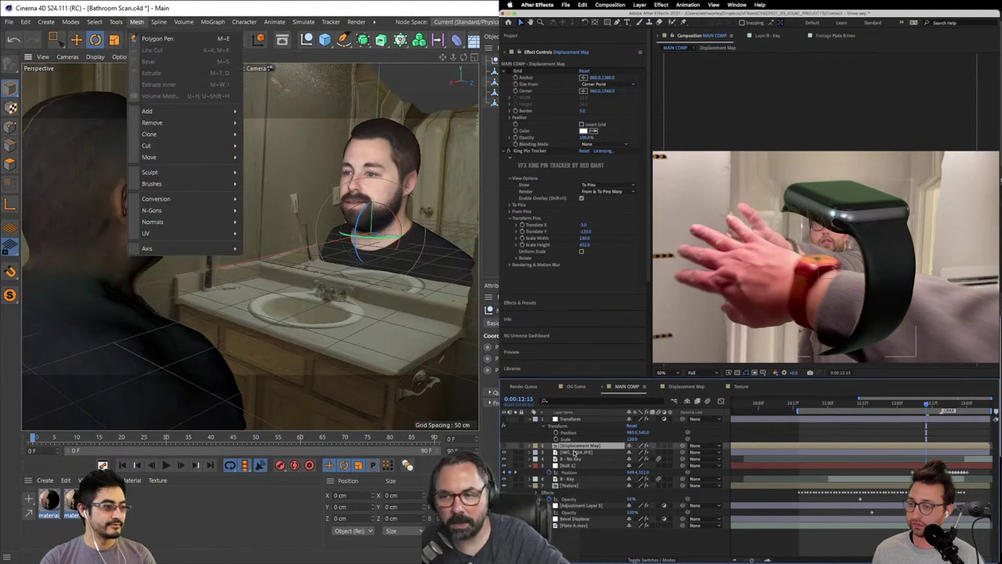
left_click(576, 452)
left_click(63, 64)
left_click(69, 57)
mouse_move(80, 75)
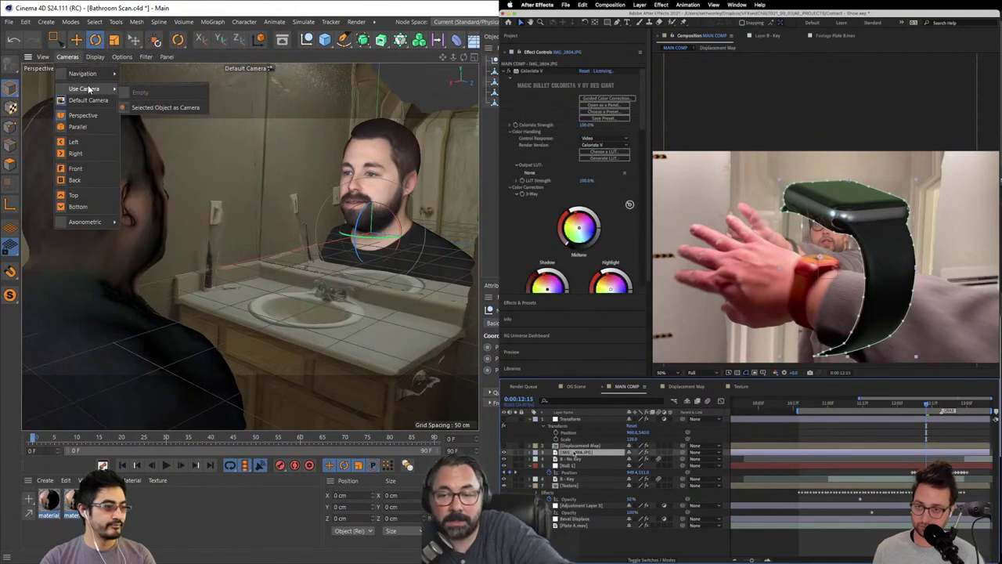
scroll(516, 241, "down", 5)
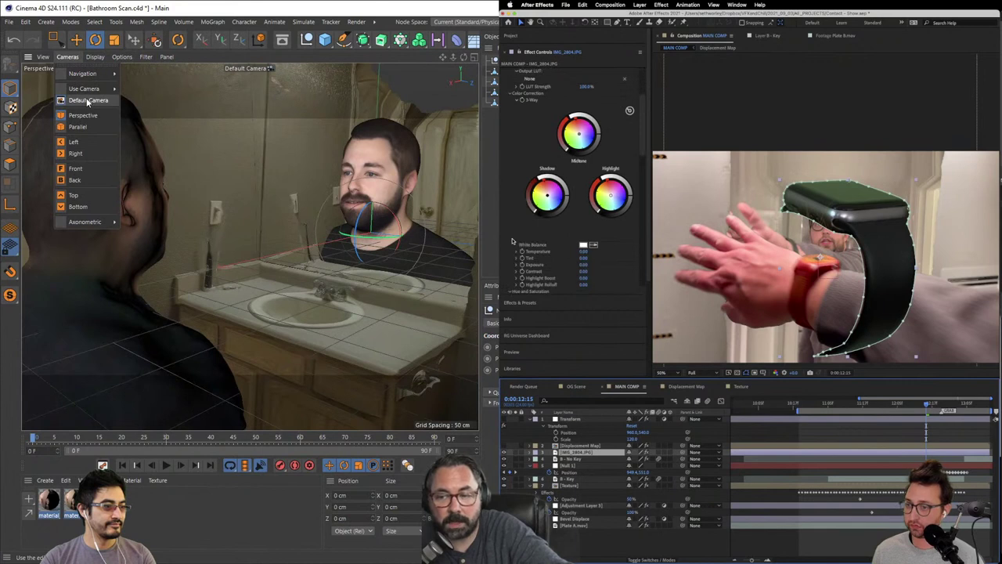
left_click(83, 99)
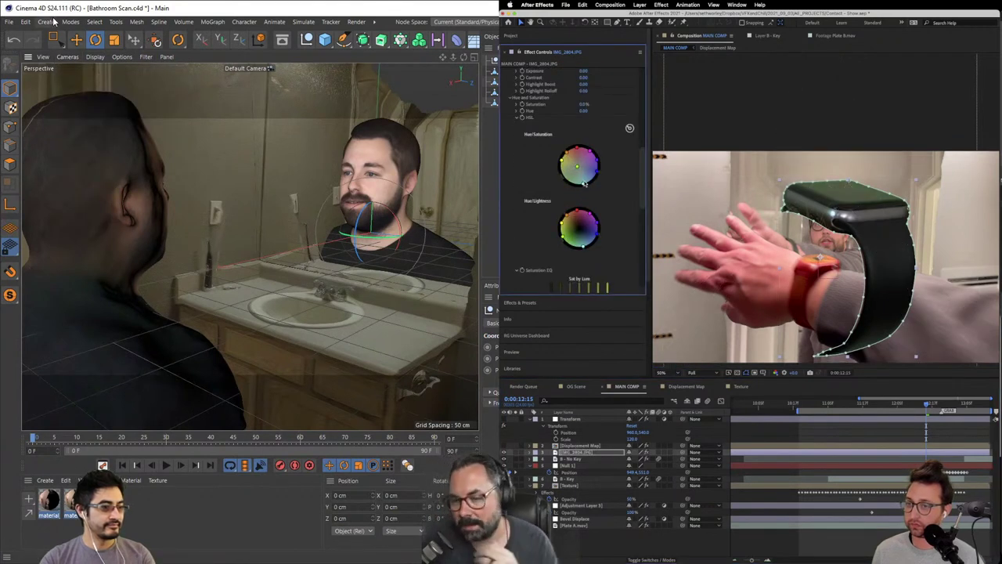
Step: Add a camera to the Cinema 4D bathroom scene from the current view
left_click(94, 21)
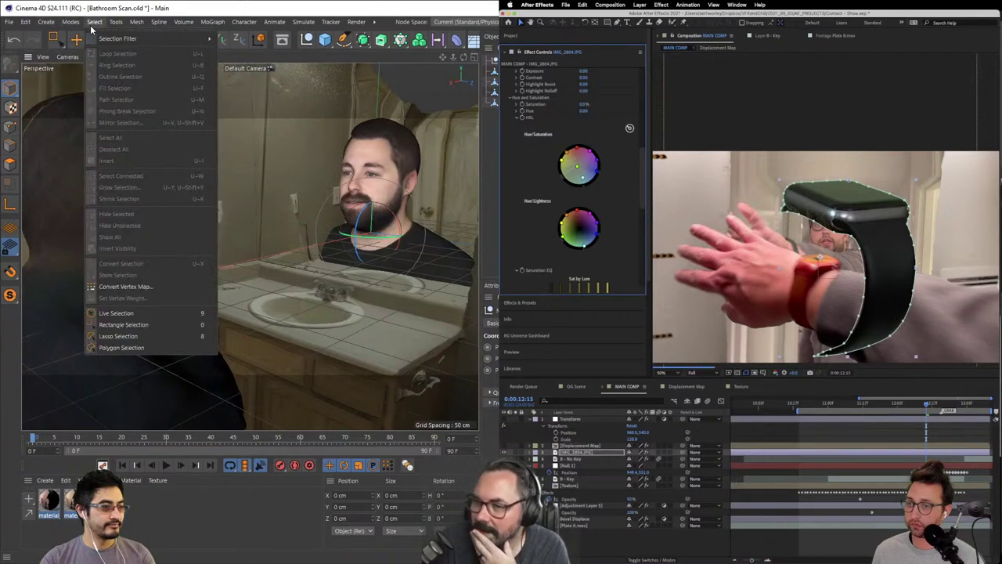
mouse_move(165, 21)
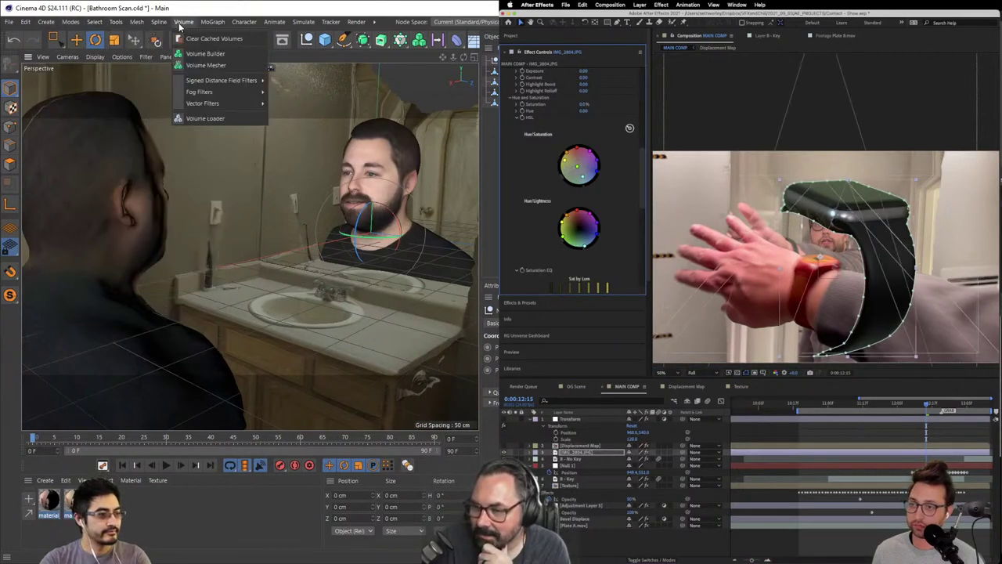
mouse_move(376, 26)
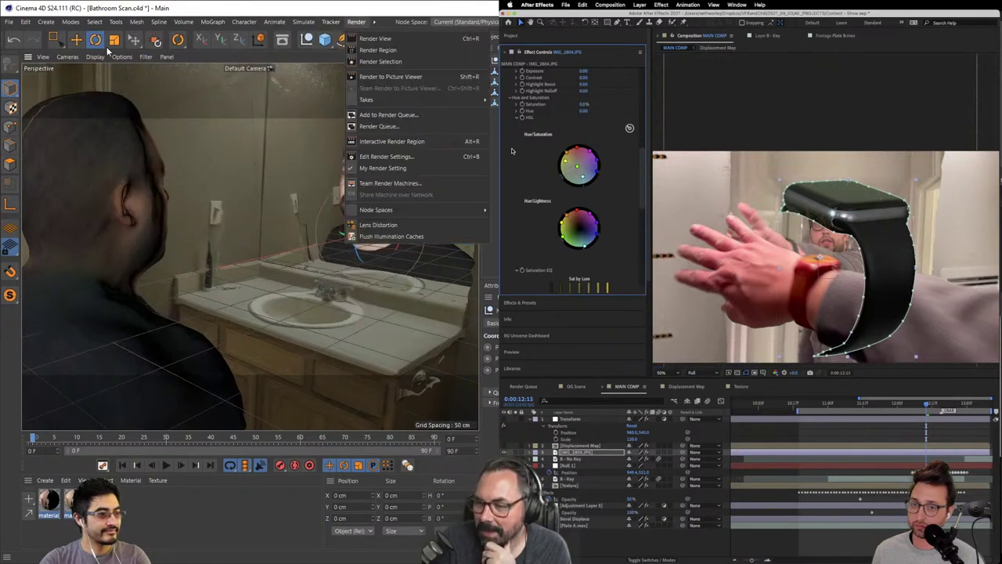
mouse_move(3, 21)
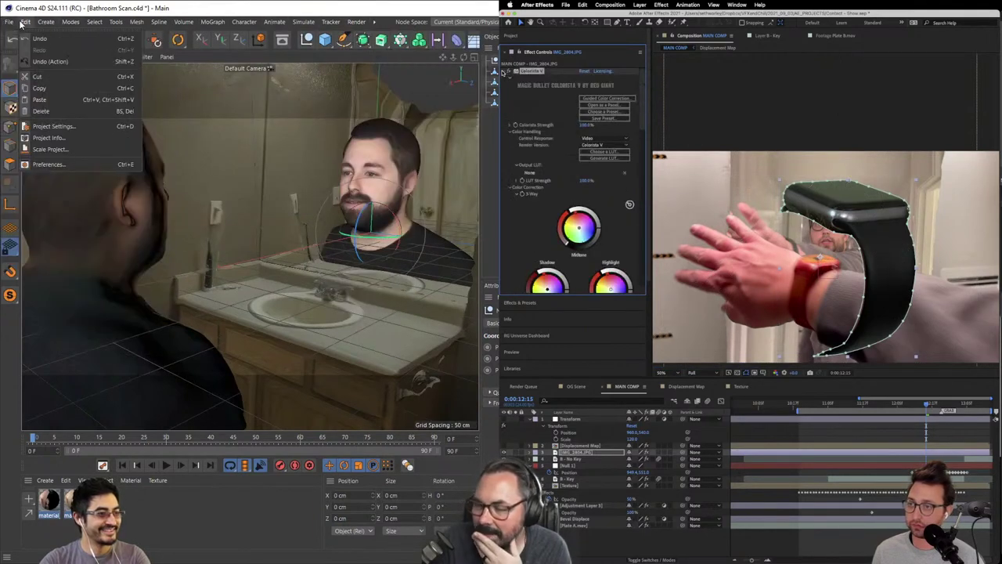
mouse_move(44, 24)
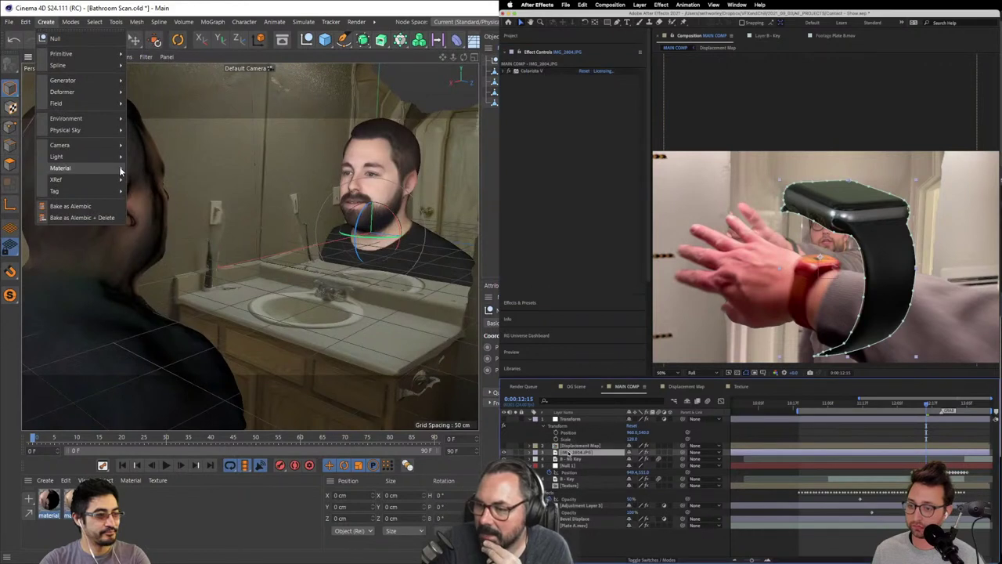
left_click(142, 149)
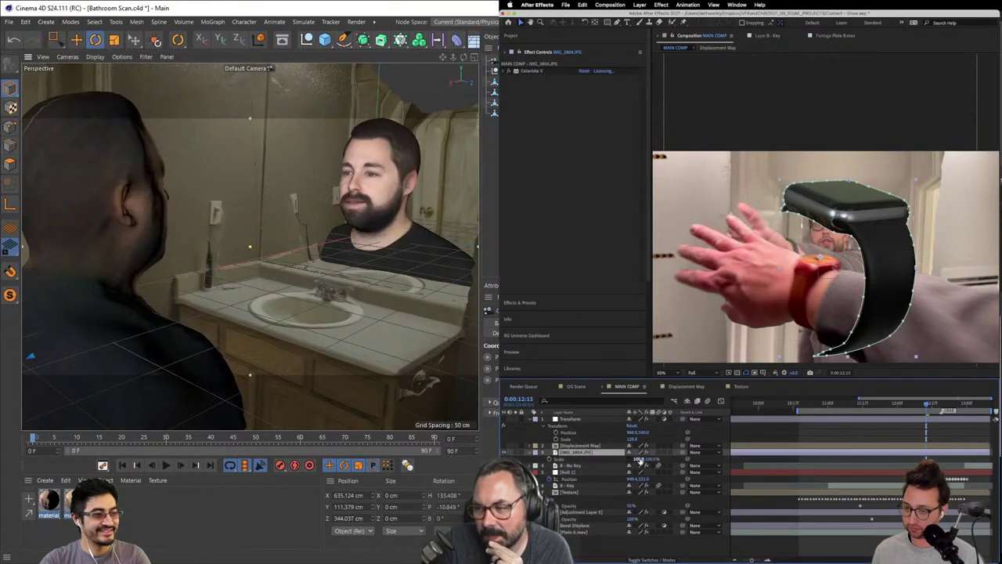
Step: Flip the watch photo horizontally with a -100% scale in After Effects, and shrink and place it over the real watch on the wrist
type("-100")
key("Return")
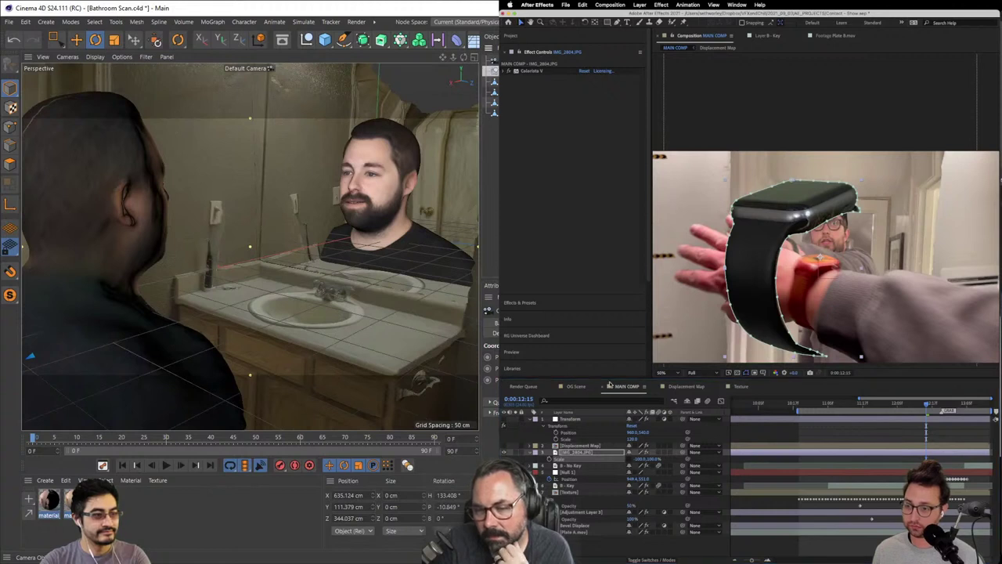
left_click(630, 460)
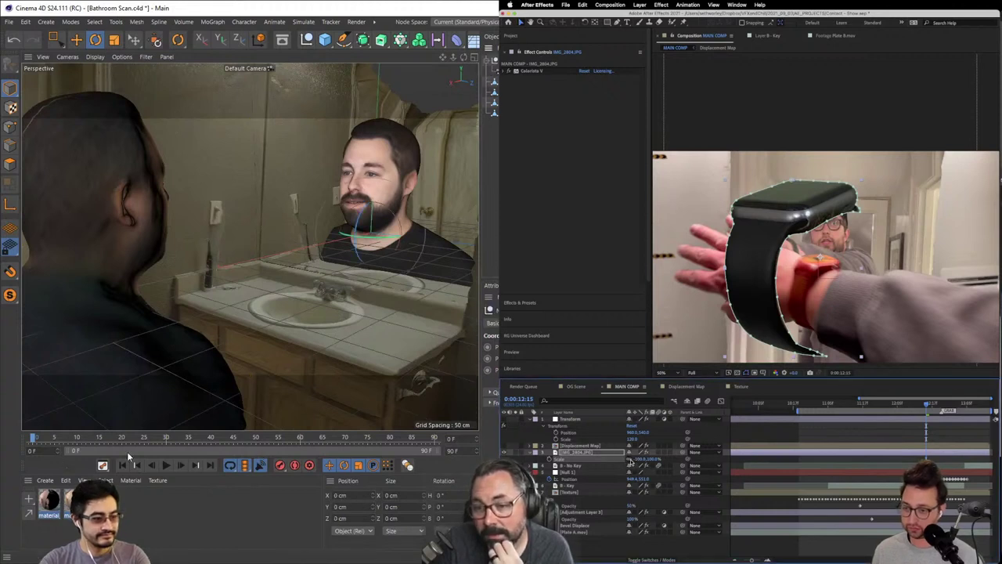
left_click_drag(641, 459, 658, 461)
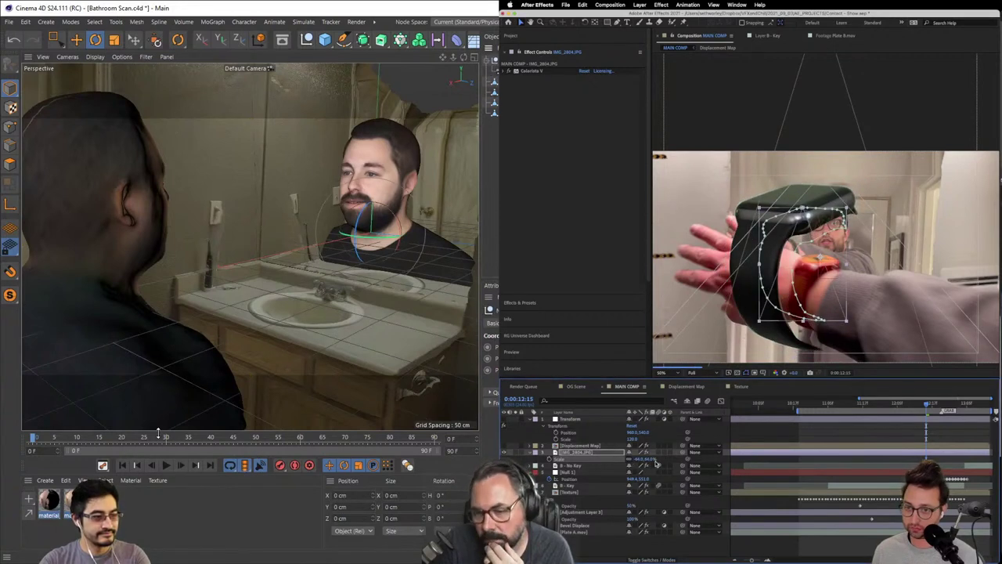
left_click_drag(800, 227, 809, 269)
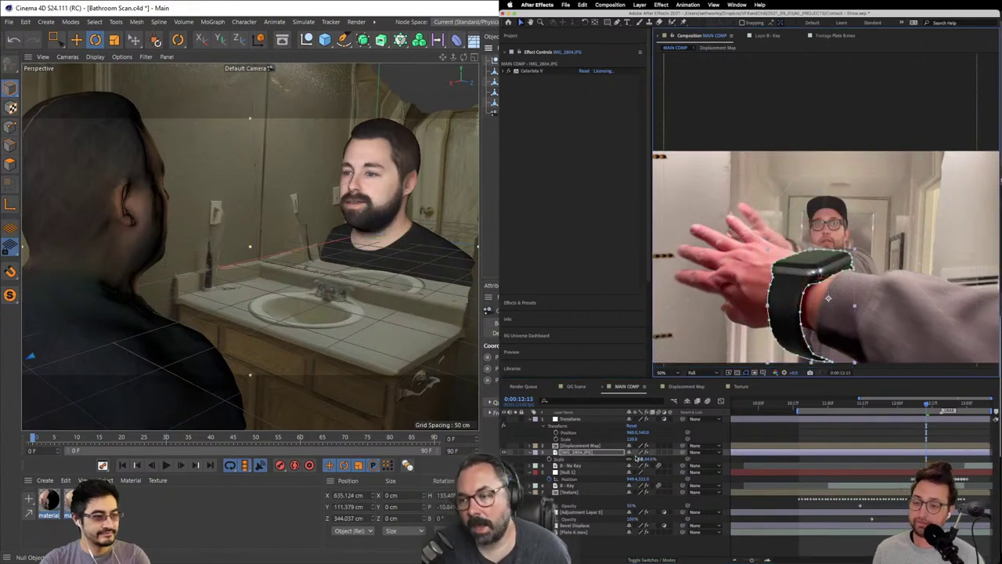
left_click_drag(649, 459, 641, 458)
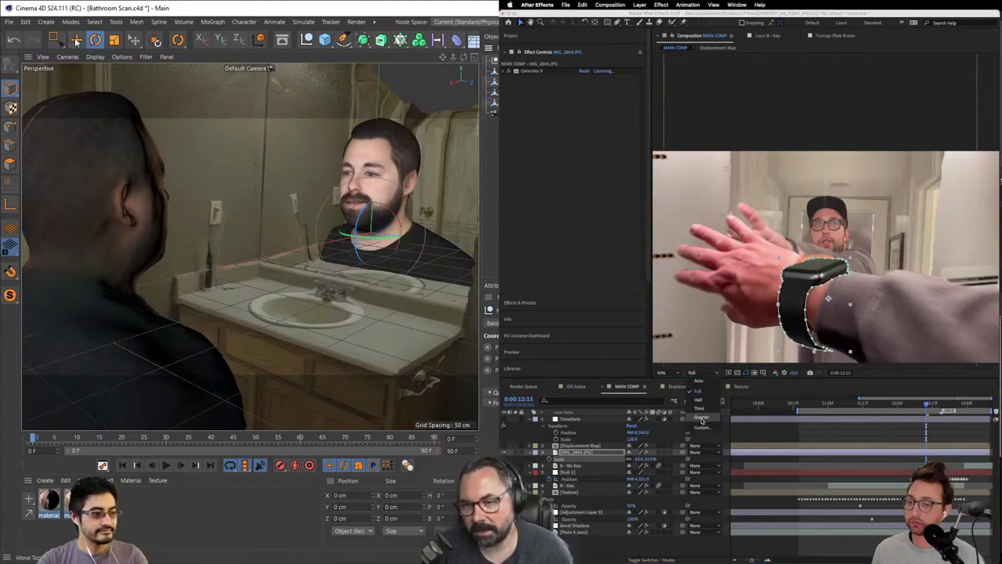
Step: Move the Cinema 4D null to about X 303 cm, Z 145 cm beside the sink, and nudge the After Effects watch onto the wrist
key("e")
key("period")
left_click_drag(362, 240, 238, 303)
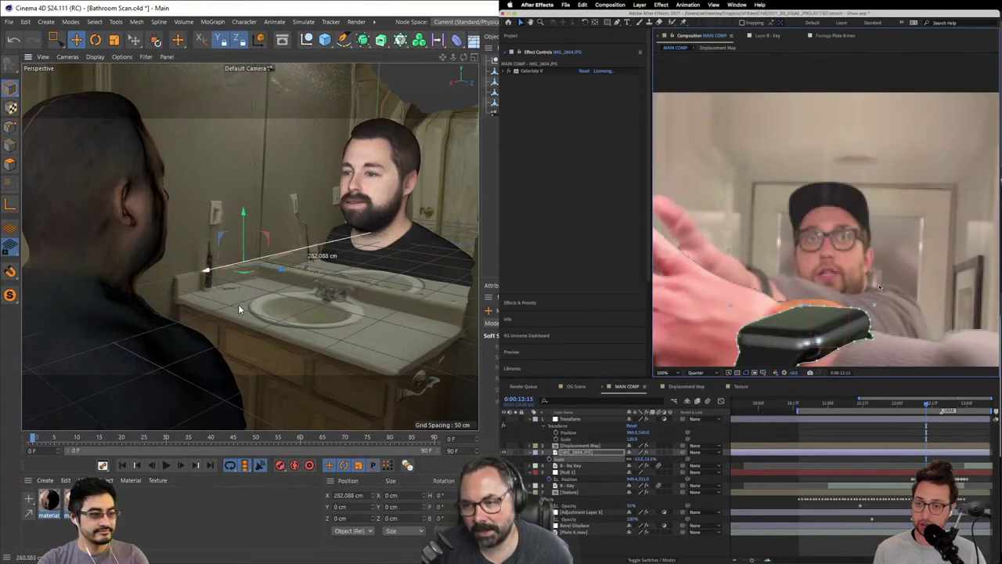
left_click_drag(288, 269, 302, 282)
left_click_drag(740, 224, 739, 113)
left_click_drag(302, 280, 404, 321)
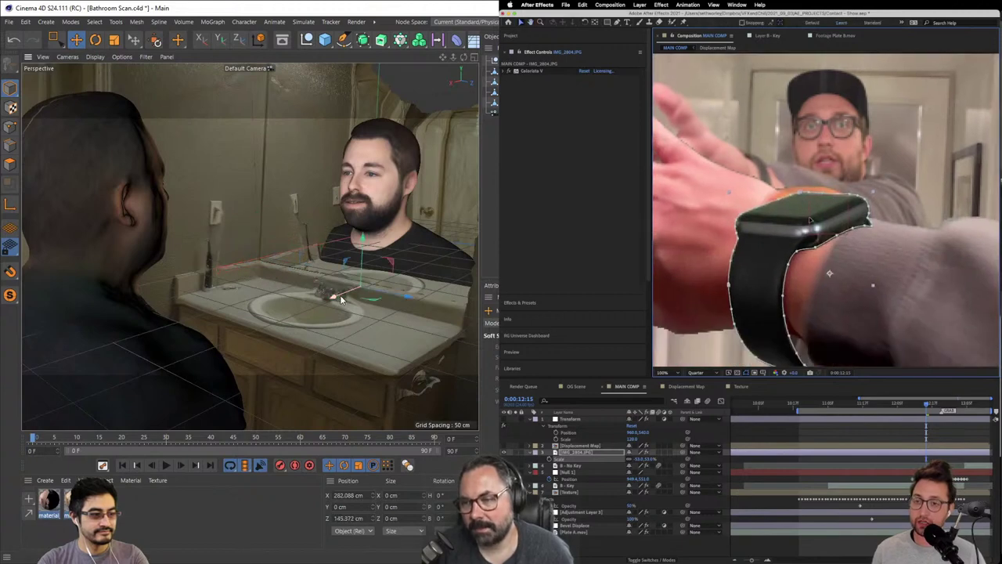
left_click_drag(339, 299, 316, 308)
left_click_drag(810, 223, 807, 206)
left_click_drag(316, 308, 328, 306)
left_click_drag(807, 206, 806, 202)
left_click_drag(328, 304, 328, 304)
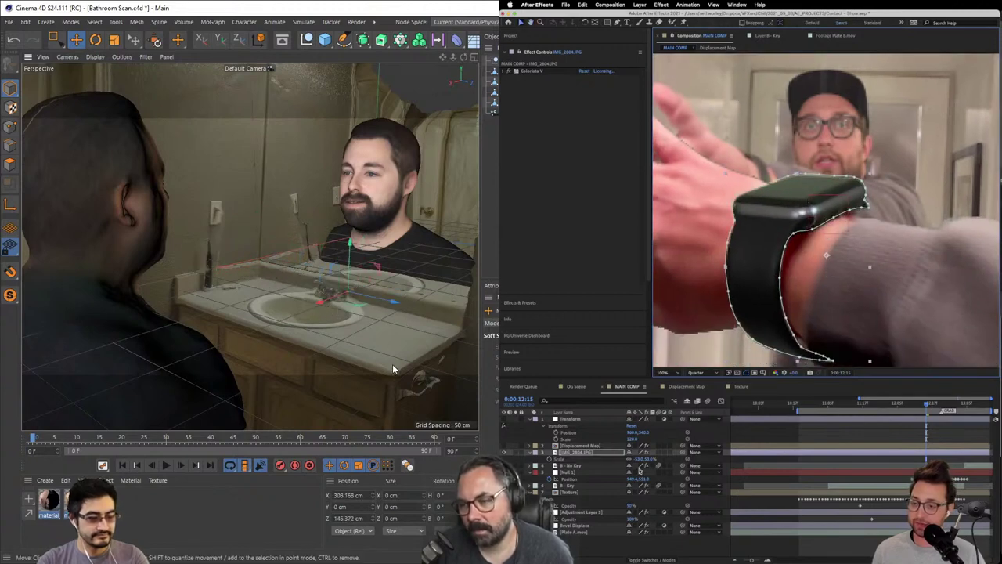
Step: Place the Cinema 4D null at X 204 cm, Z 78 cm along the mirror, and fit the After Effects watch to the wrist at -44% scale
left_click_drag(406, 361, 435, 277)
left_click_drag(647, 459, 641, 459)
left_click_drag(369, 350, 445, 409)
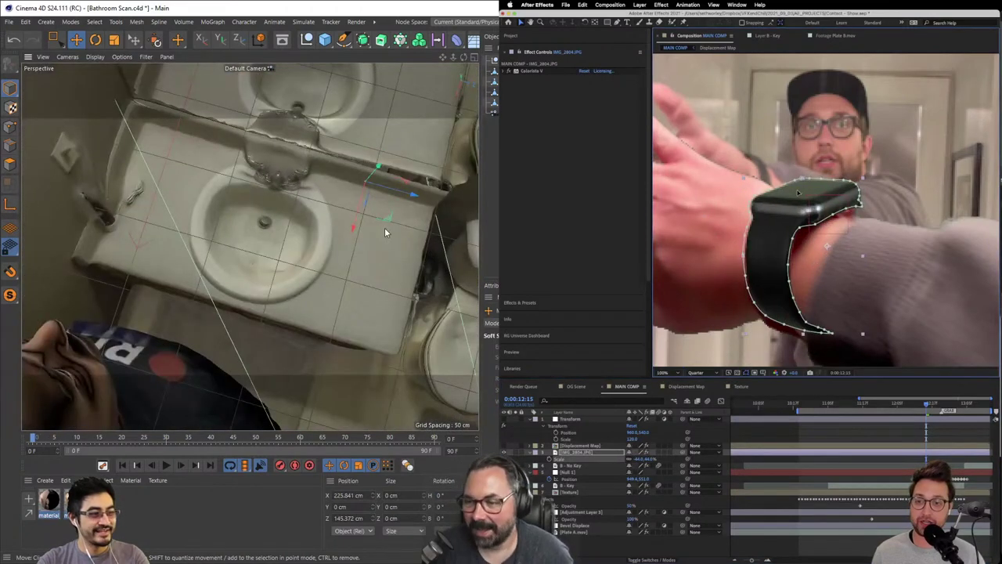
left_click_drag(797, 192, 795, 197)
left_click_drag(352, 227, 360, 200)
left_click_drag(796, 197, 793, 200)
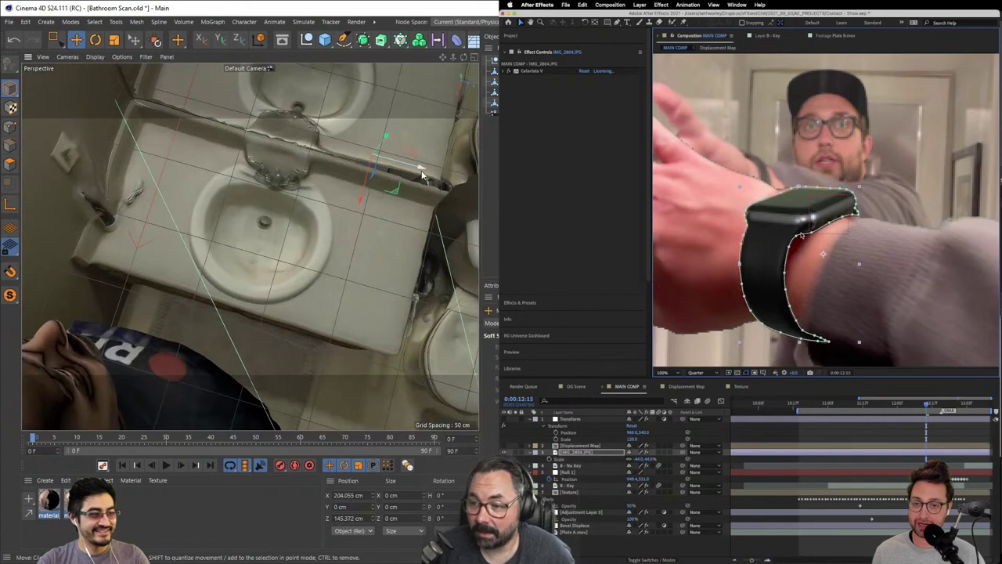
left_click_drag(421, 173, 335, 156)
mouse_move(391, 305)
left_mouse_down()
mouse_move(344, 232)
mouse_move(409, 226)
mouse_move(353, 287)
mouse_move(371, 297)
mouse_move(384, 289)
left_mouse_up()
Step: Parent the watch photo layer to Null 1 in After Effects, and scrub through the shot to check that it follows the wrist
left_click(717, 430)
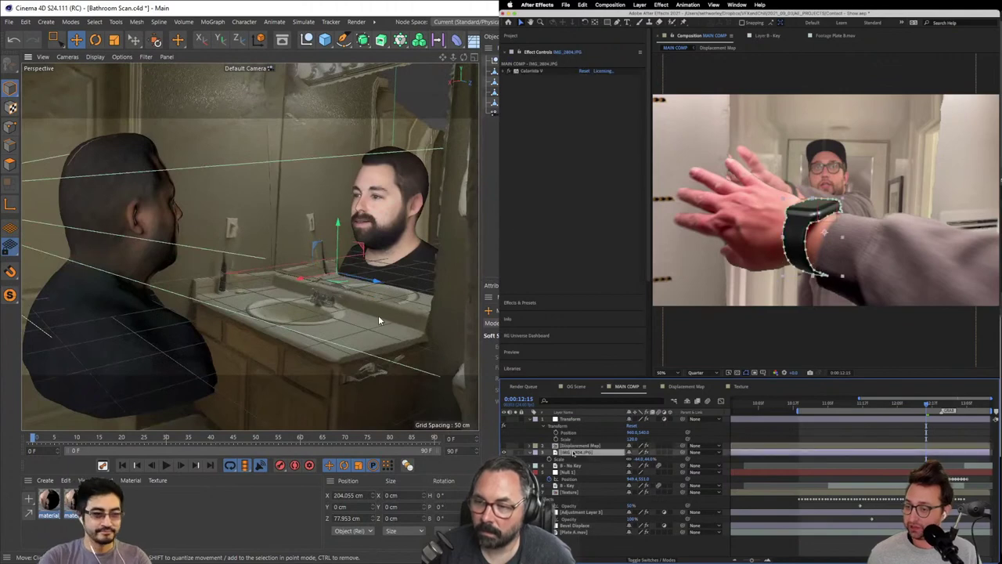
left_click_drag(366, 329, 375, 347)
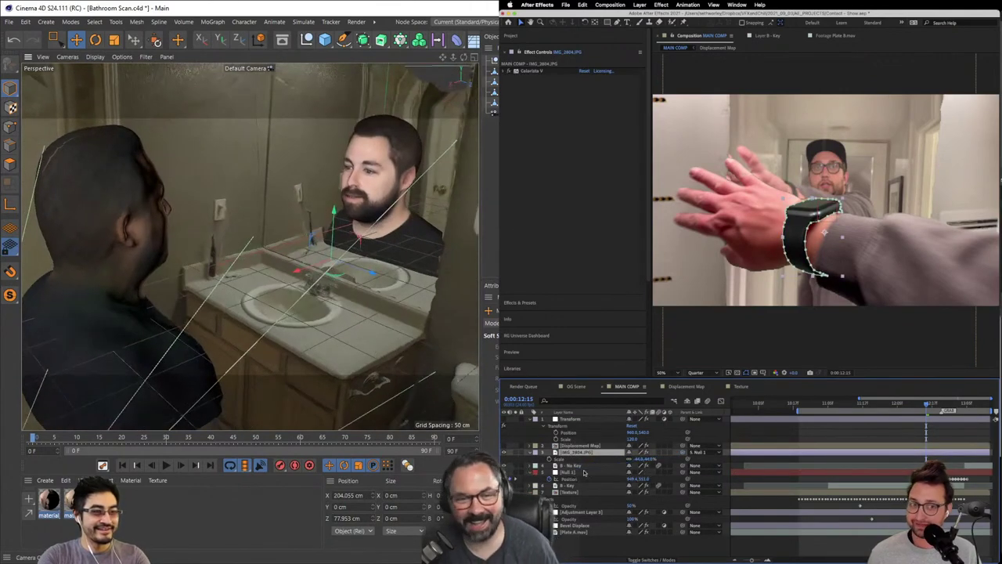
left_click(900, 406)
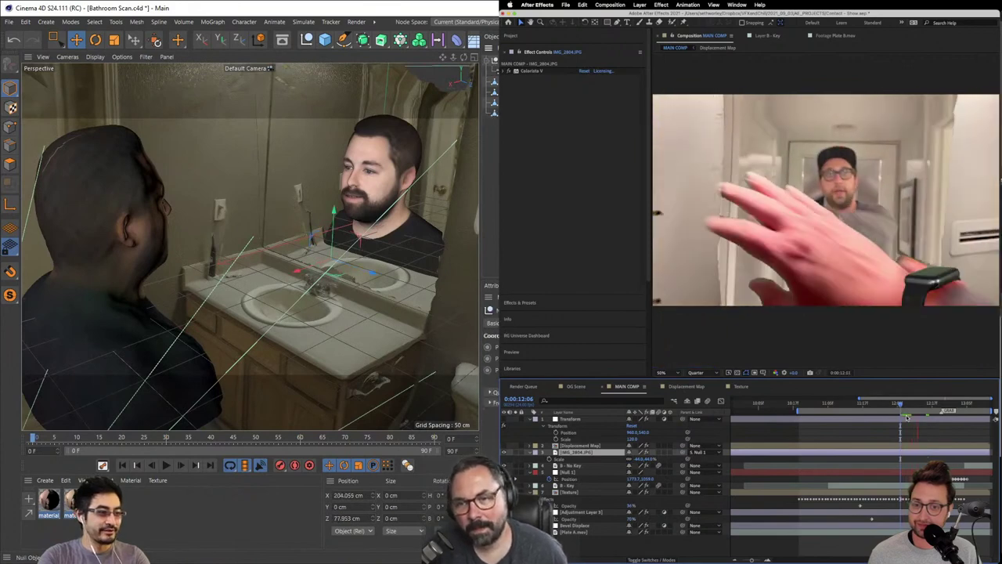
left_click_drag(906, 417, 941, 405)
Step: Examine the watch's alignment with the wrist around 0:00:12:20 in After Effects, and inspect the Cinema 4D mirror reflection from several angles
left_click(359, 318)
left_click_drag(358, 317, 290, 295)
left_click_drag(941, 405, 946, 406)
left_click_drag(290, 295, 314, 300)
left_click_drag(947, 406, 939, 404)
left_click_drag(315, 298, 298, 293)
left_click_drag(939, 404, 946, 405)
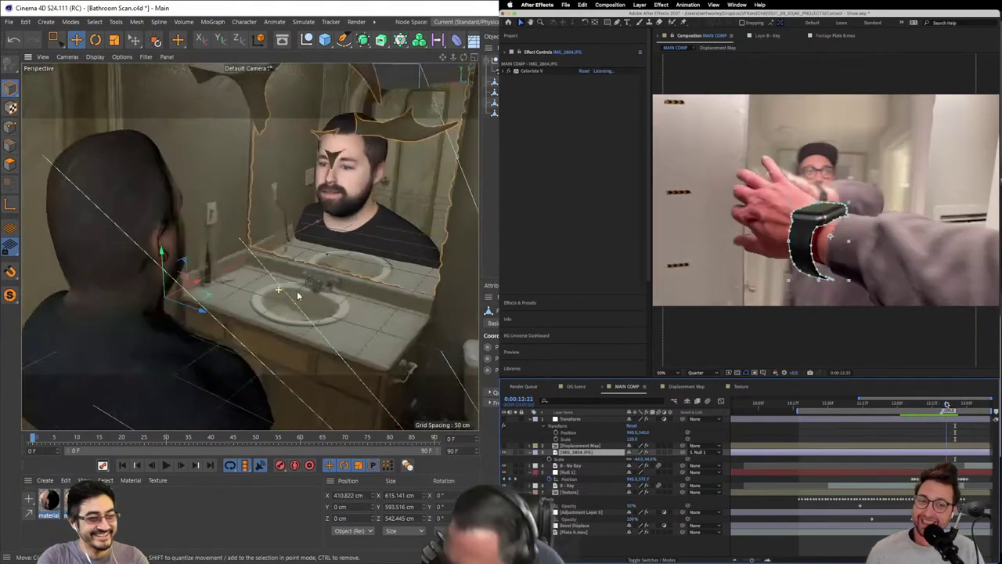
left_click_drag(298, 293, 230, 284)
left_click_drag(946, 405, 948, 405)
left_click_drag(230, 284, 277, 289)
left_click_drag(948, 405, 944, 405)
left_click_drag(277, 289, 110, 258)
left_click_drag(945, 405, 942, 405)
left_click_drag(110, 261, 88, 260)
left_click_drag(943, 404, 941, 404)
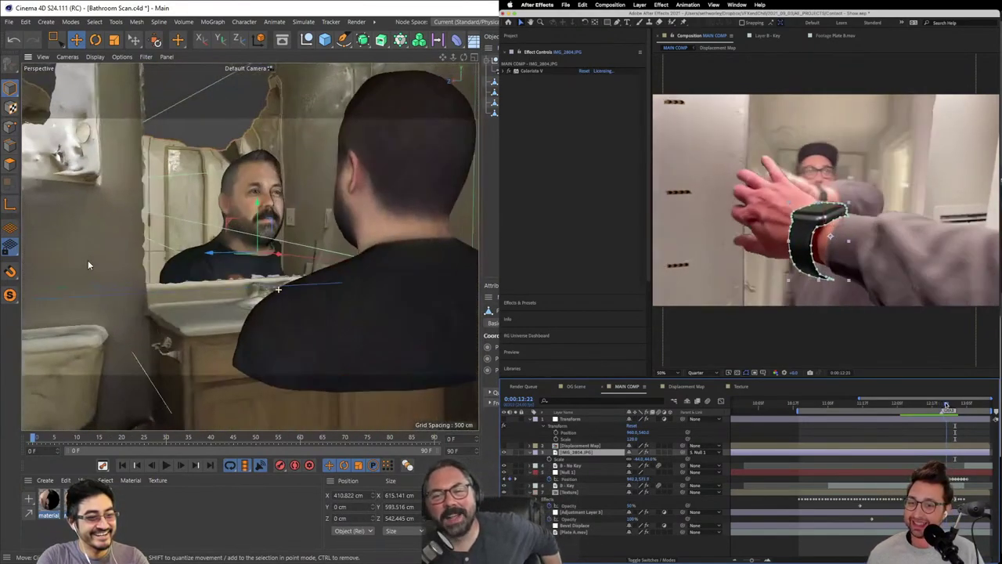
left_click_drag(88, 260, 67, 269)
left_click_drag(941, 405, 941, 404)
left_click_drag(68, 269, 54, 279)
left_click_drag(940, 405, 940, 405)
left_click_drag(53, 279, 65, 289)
left_click_drag(940, 404, 940, 404)
left_click_drag(64, 289, 76, 288)
left_click_drag(939, 404, 941, 404)
Step: Slide the mirrored figure to Z 85.717 cm in Cinema 4D, and start keyframing the watch layer's scale and rotation at 0:00:12:20 in After Effects
left_click(305, 169)
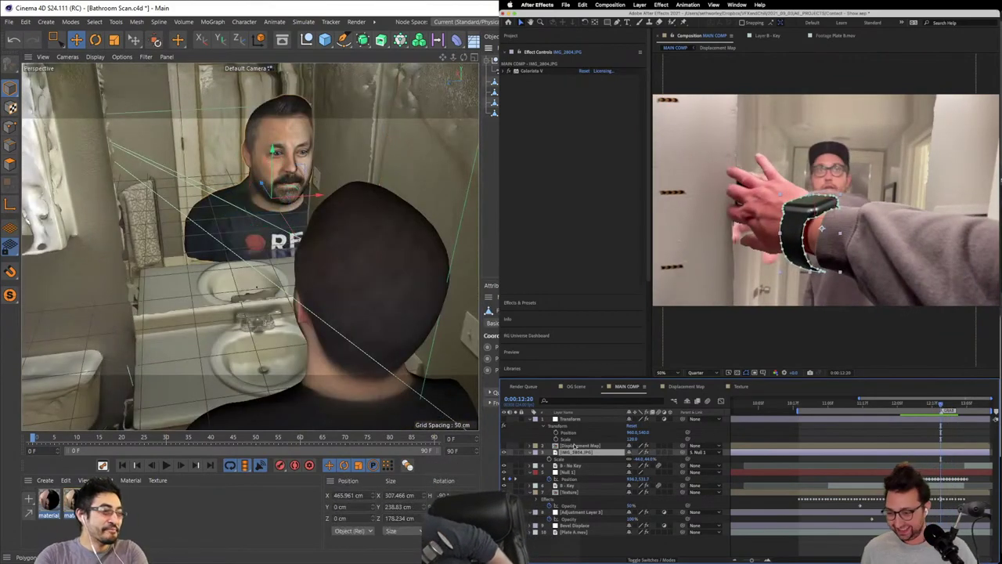
left_click_drag(308, 201, 258, 213)
left_click(529, 452)
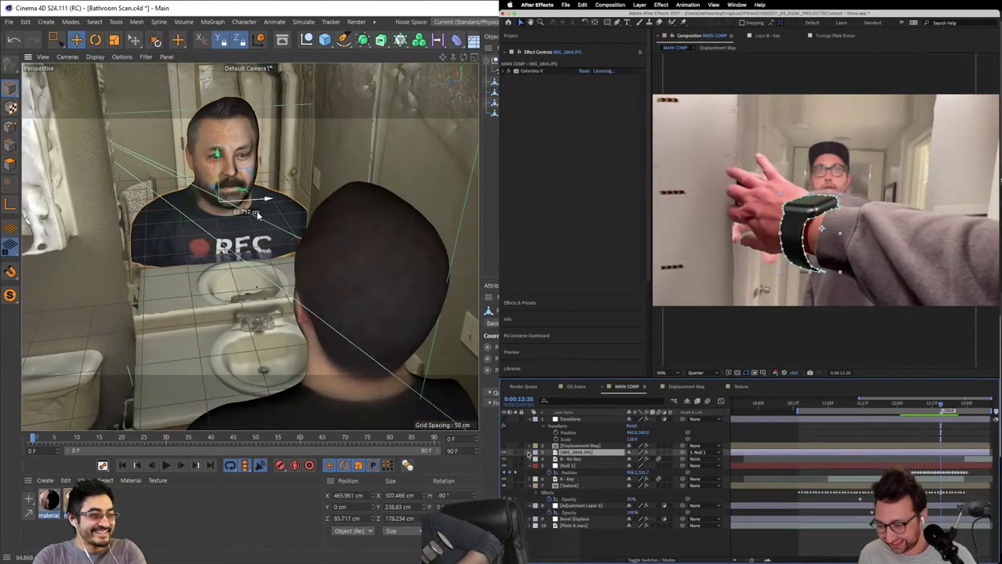
left_click(529, 452)
left_click(457, 201)
left_click(549, 491)
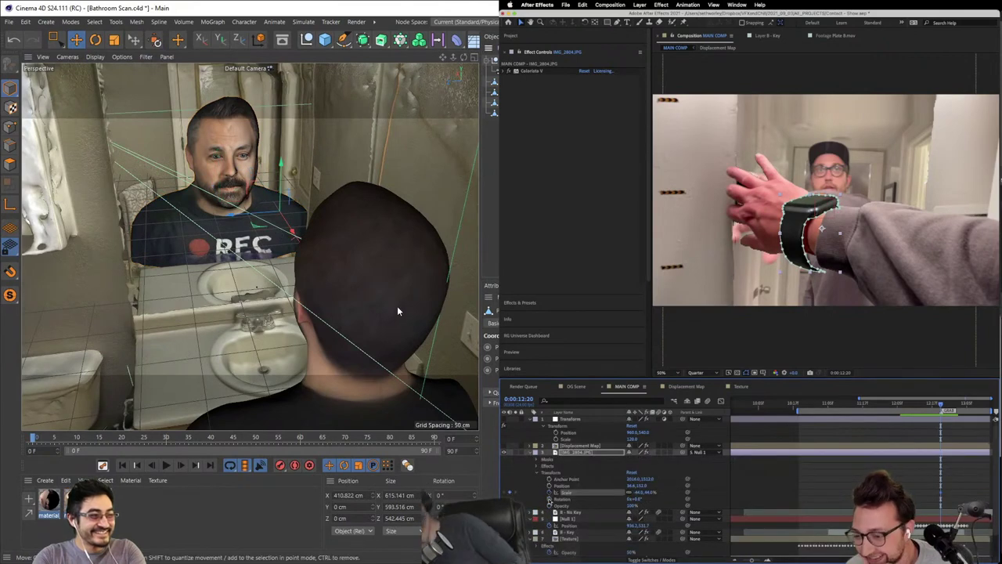
left_click(549, 499)
Step: Slide the foreground figure to Z 75.41 cm in Cinema 4D, and refit the watch photo's keyframed scale at 0:00:12:15 in After Effects
left_click(421, 223)
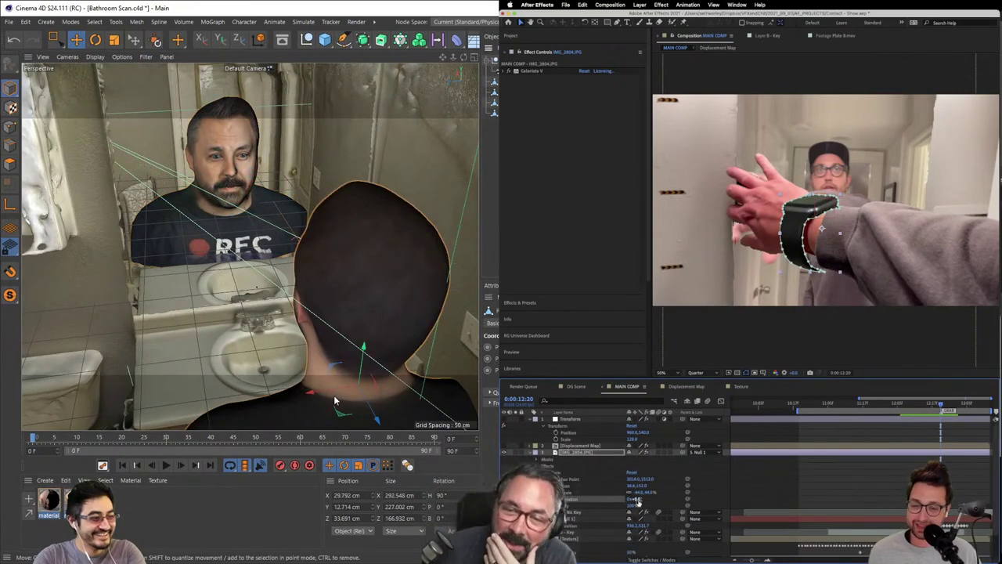
left_click_drag(310, 389, 298, 393)
key("Page_Up")
left_click_drag(261, 405, 496, 346)
left_click_drag(631, 492, 636, 492)
left_click_drag(235, 375, 185, 308)
key("Page_Down")
key("Page_Down")
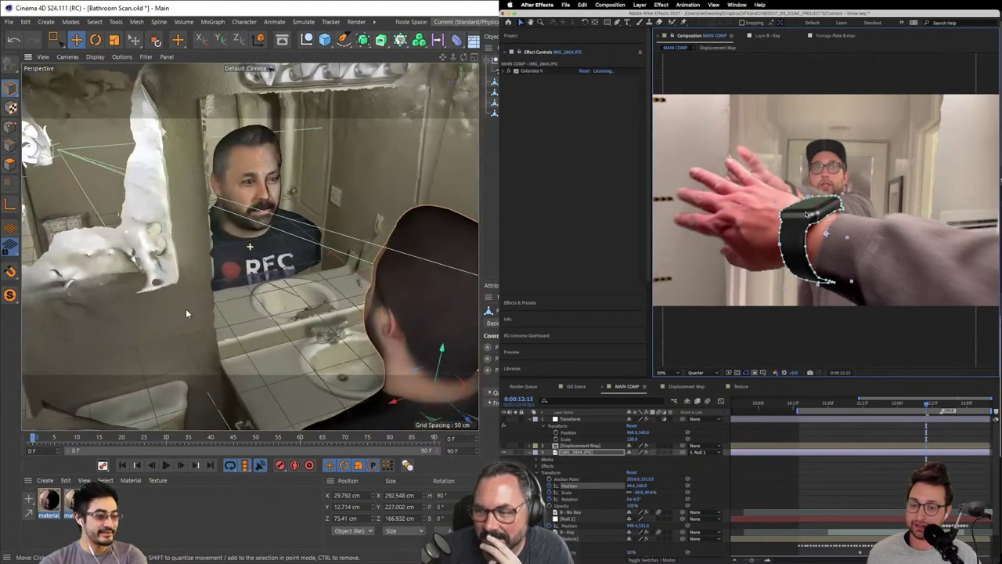
Step: Lower the watch photo slightly at 0:00:12:12 in After Effects, and save the Bathroom Scan project in Cinema 4D over its older-version file
left_click_drag(311, 399, 291, 335)
scroll(290, 337, "up", 3)
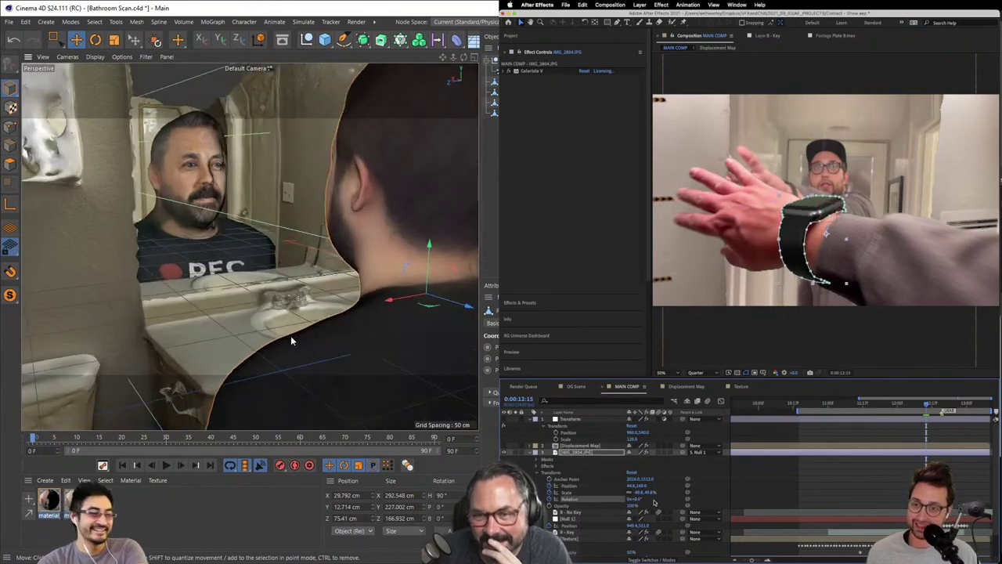
left_click_drag(146, 363, 173, 318)
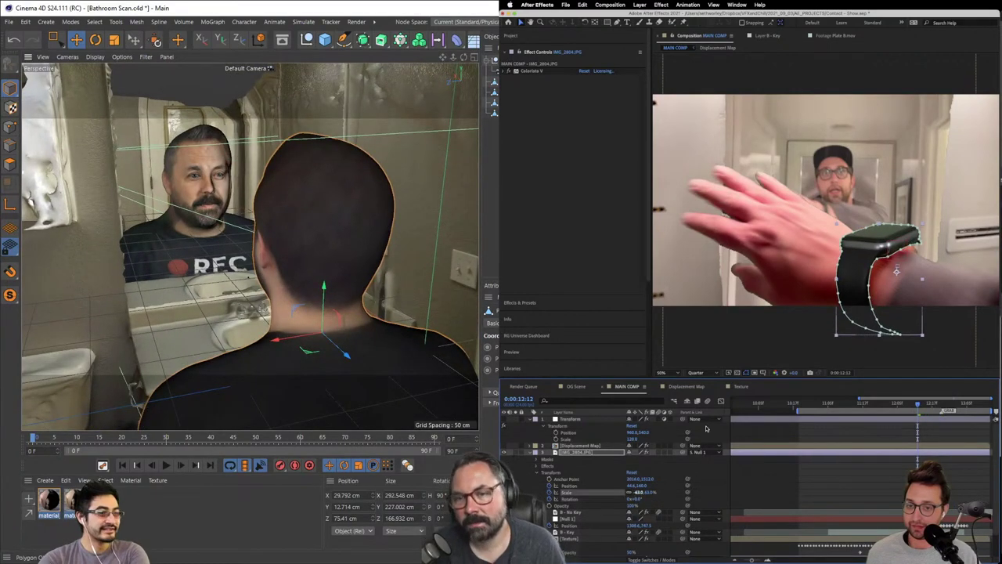
left_click_drag(866, 241, 866, 250)
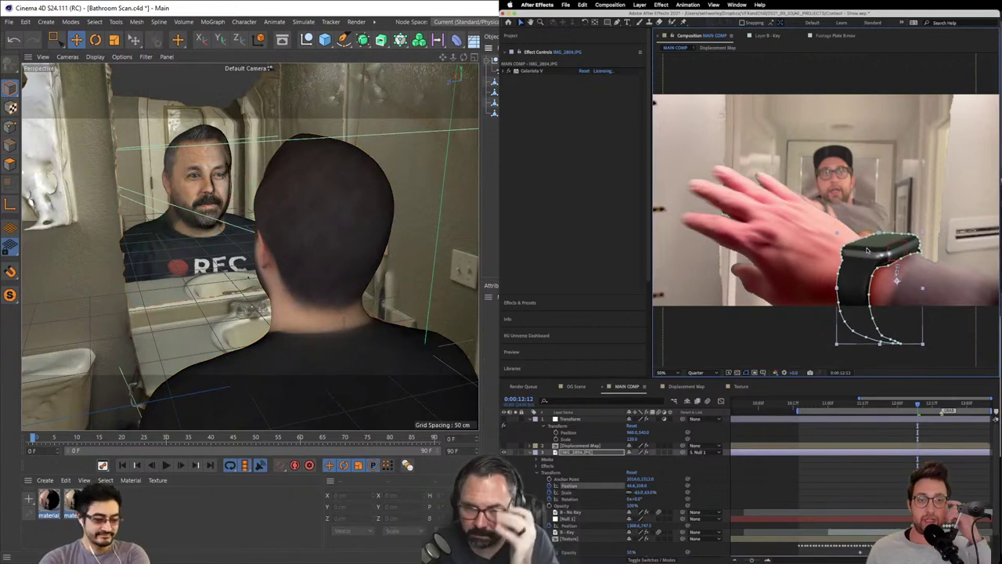
key("ctrl+s")
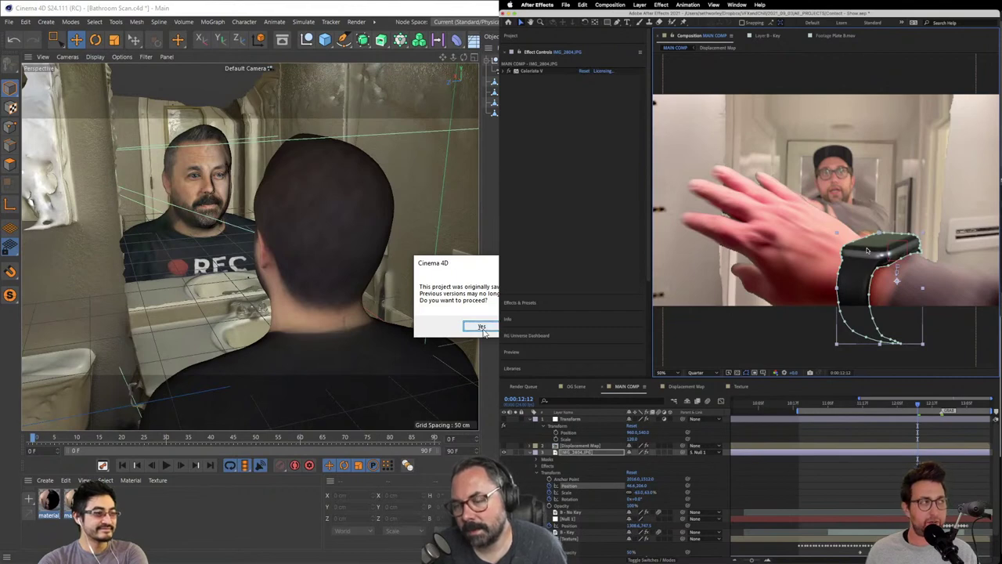
left_click(481, 327)
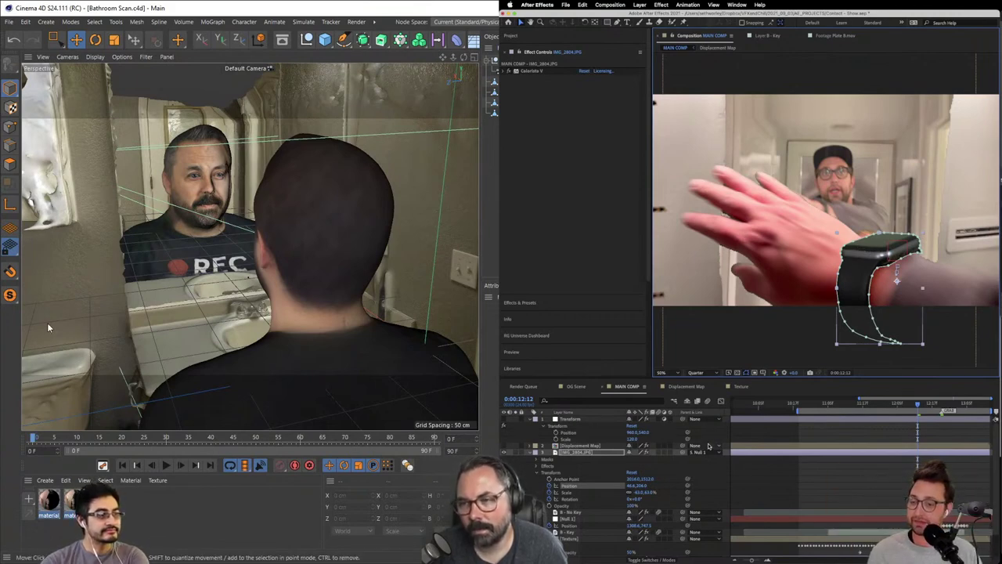
Step: Reposition the watch beyond the frame's lower corner at 0:00:12:10 in After Effects, and play back its motion around that frame
left_click(713, 439)
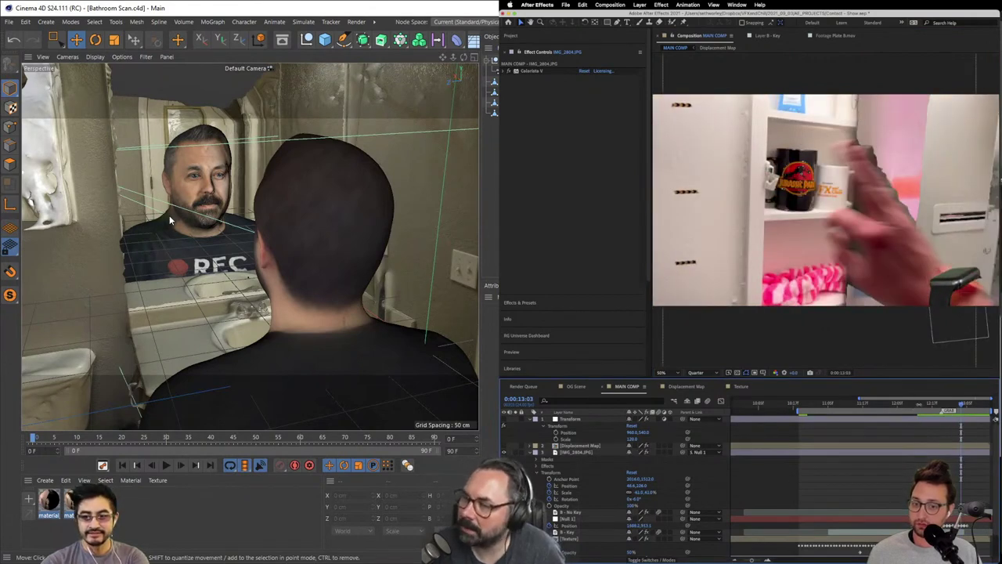
left_click(918, 404)
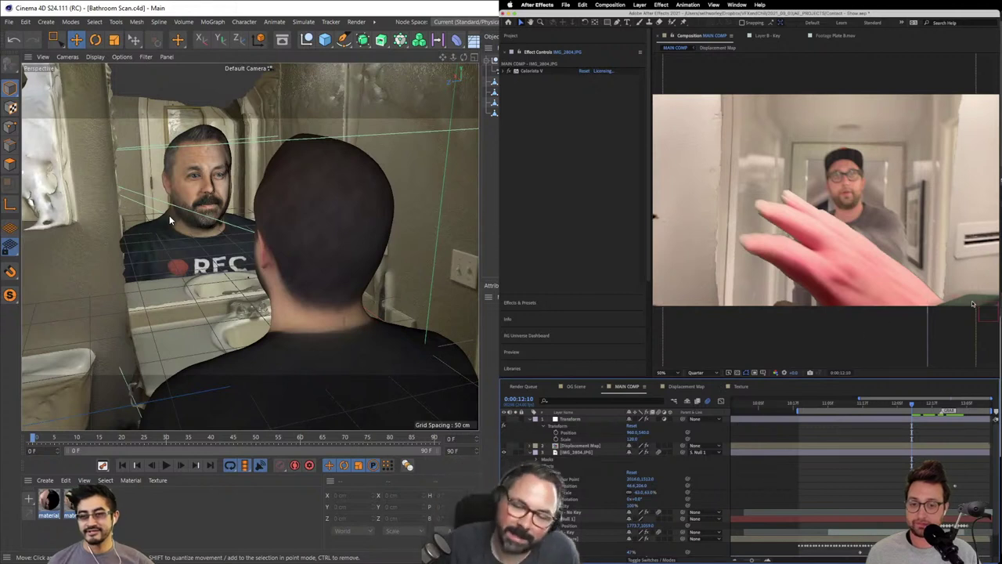
left_click_drag(973, 303, 994, 343)
key("Page_Up")
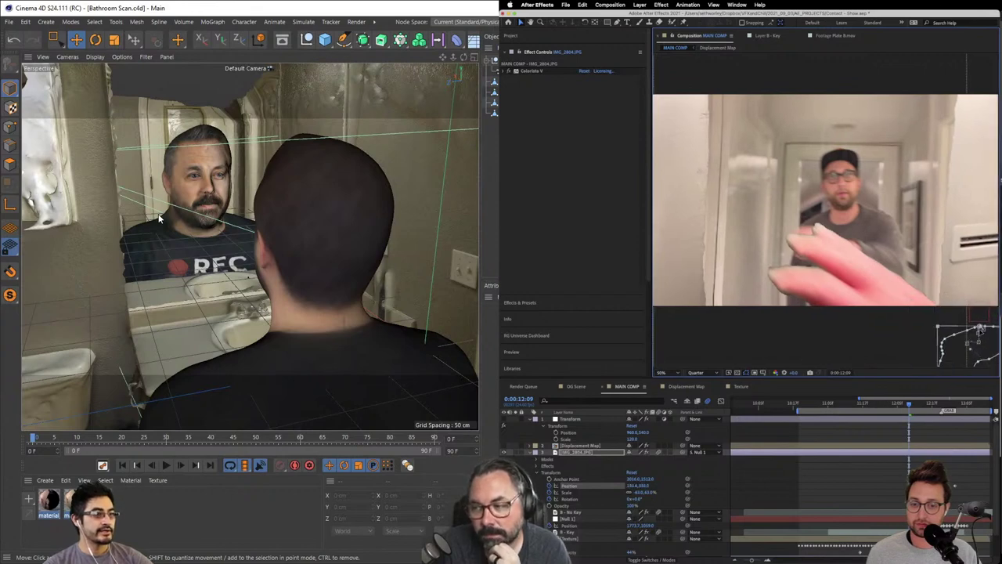
key("Page_Down")
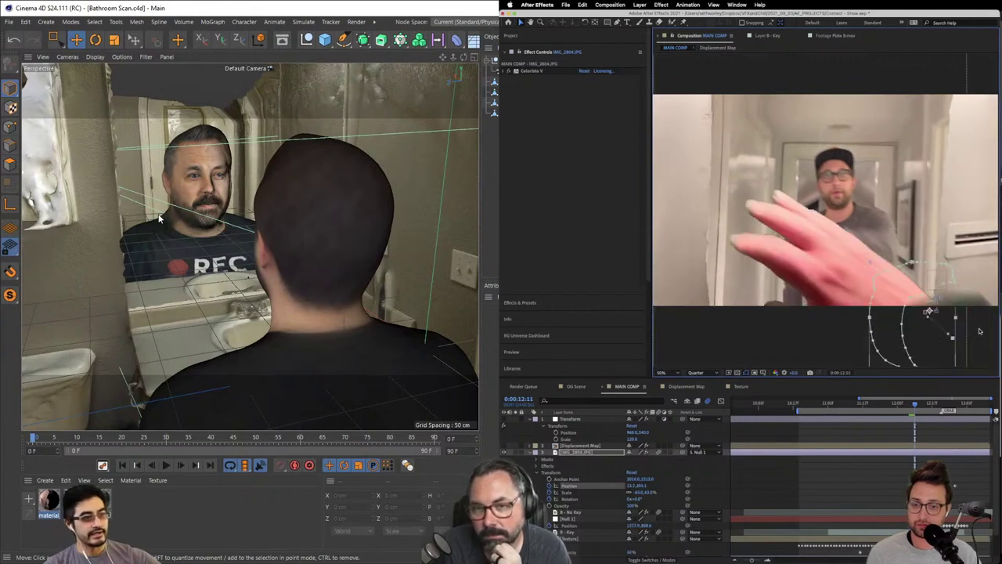
key("Page_Down")
key("space")
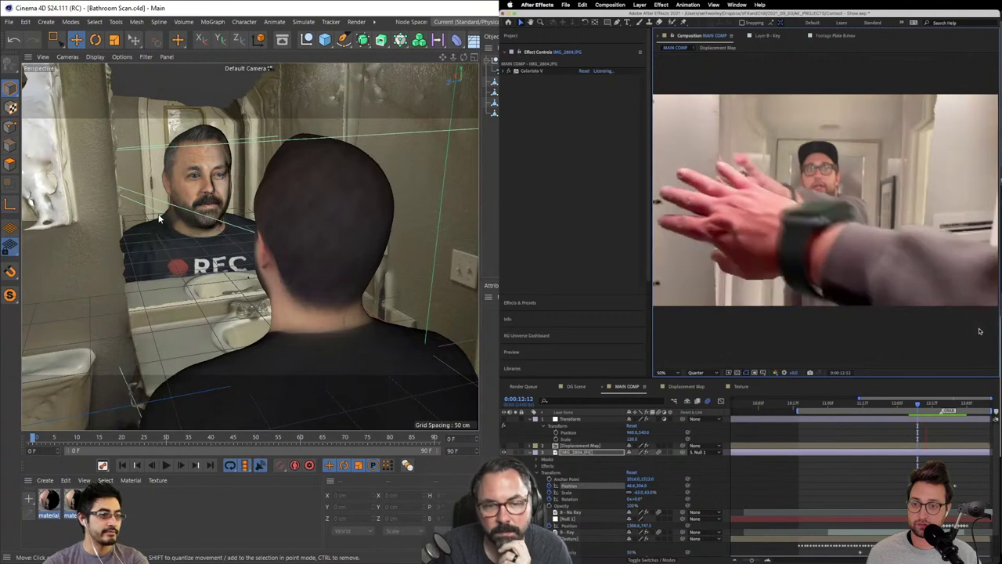
key("space")
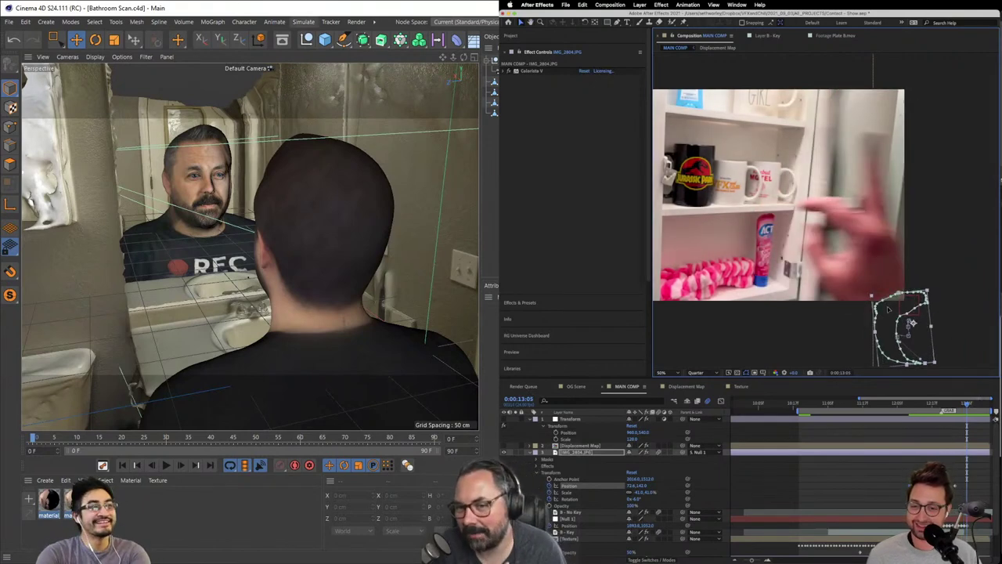
Step: Shift the watch farther outside the frame at 0:00:13:05 in After Effects, and inspect the Cinema 4D bathroom around the foreground figure
left_click_drag(889, 309, 911, 319)
key("Page_Up")
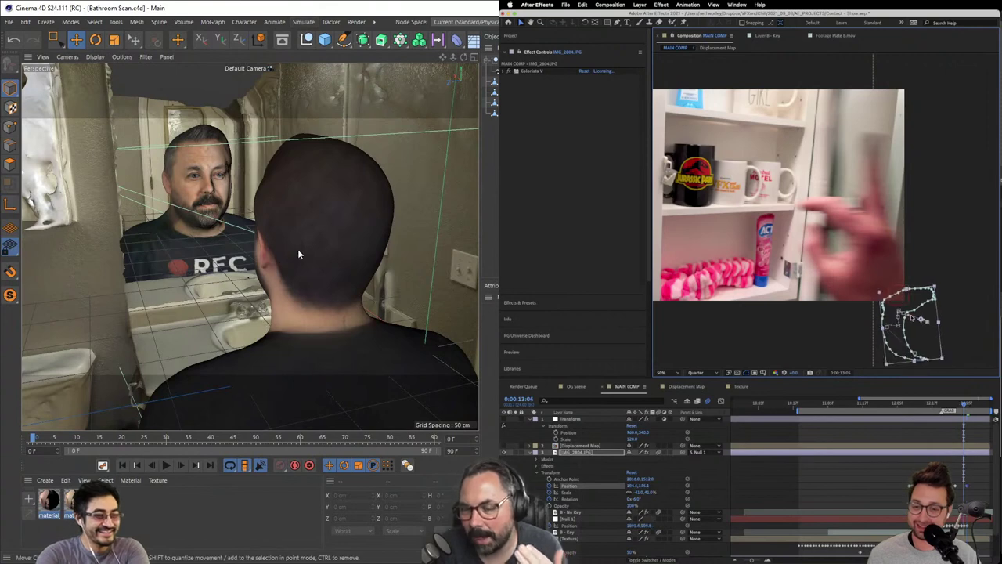
scroll(320, 253, "down", 2)
left_click_drag(347, 350, 335, 349)
scroll(335, 345, "up", 5)
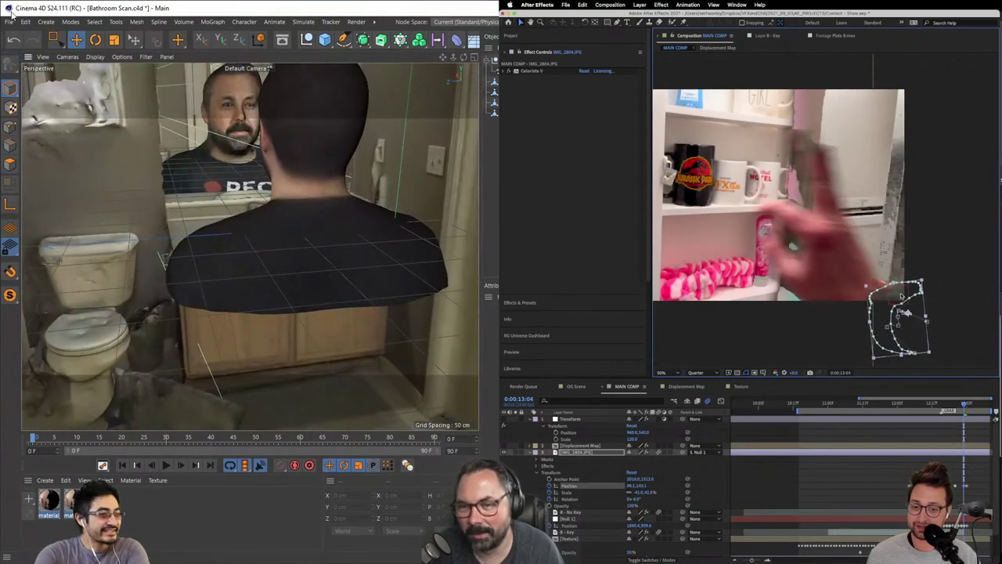
Step: Start merging a project into the Cinema 4D bathroom scene, and browse the shared ELEMENTS, 3D STUFF and Seth3D folders for a model
left_click(9, 22)
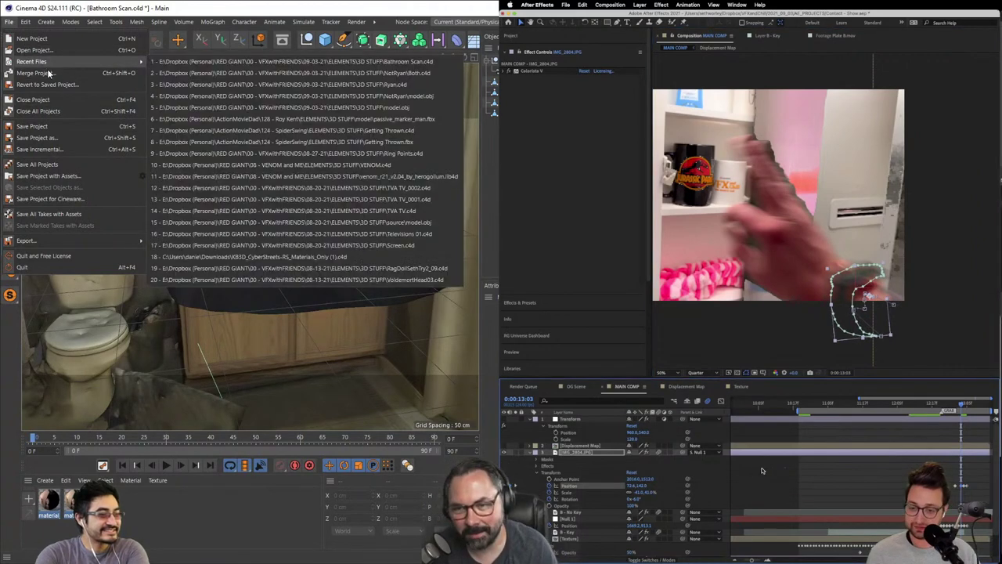
left_click(36, 74)
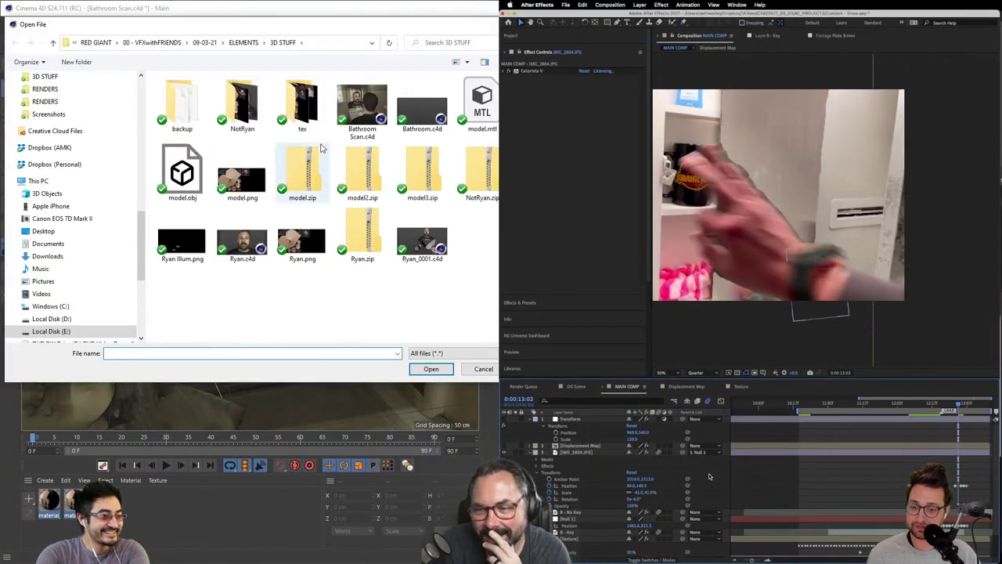
left_click(151, 42)
scroll(205, 241, "down", 2)
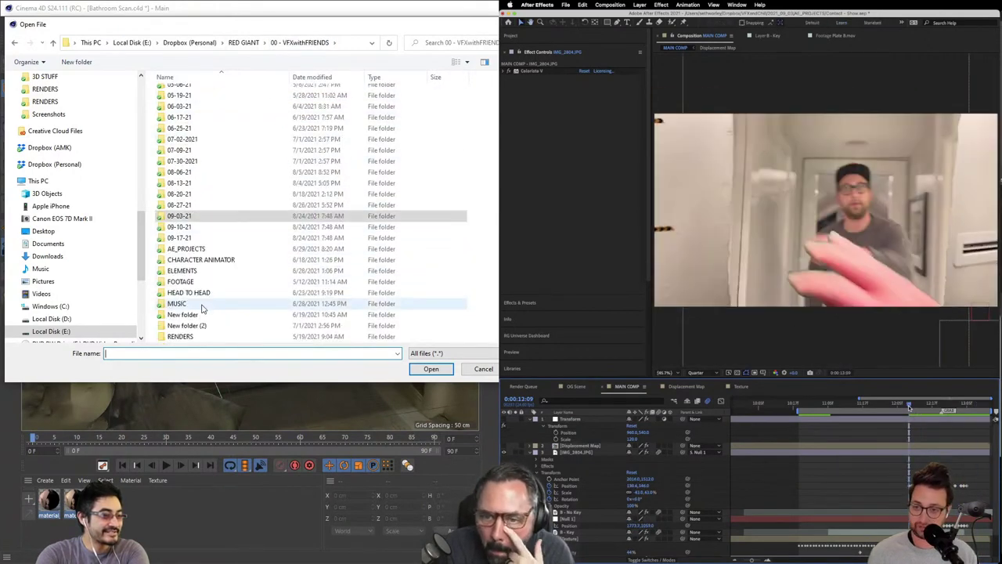
left_click(186, 270)
double_click(187, 271)
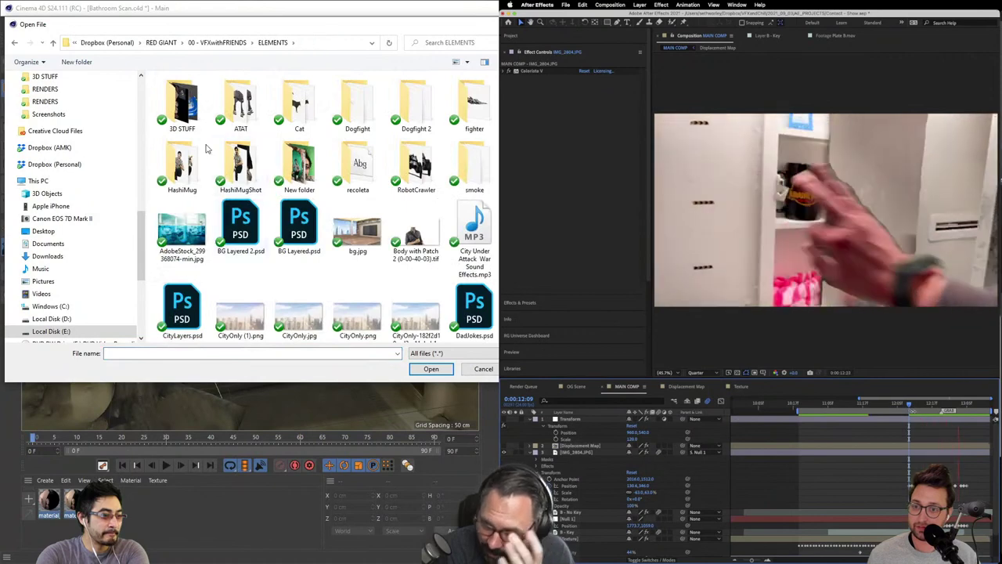
double_click(192, 114)
double_click(241, 102)
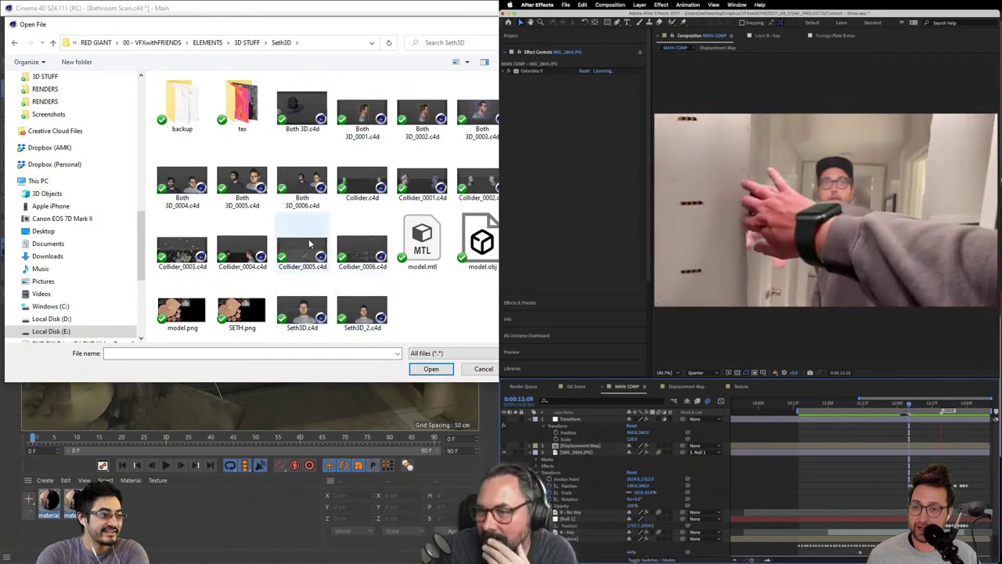
left_click(247, 43)
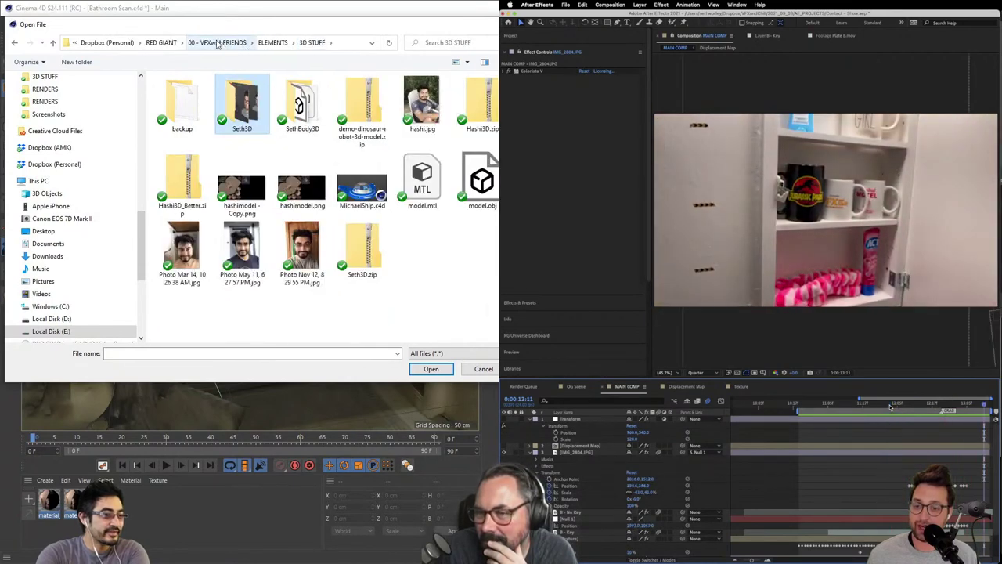
Step: Merge Body.c4d from the 08-13-21 project's ELEMENTS and 3D STUFF folders into the bathroom scene
left_click(212, 46)
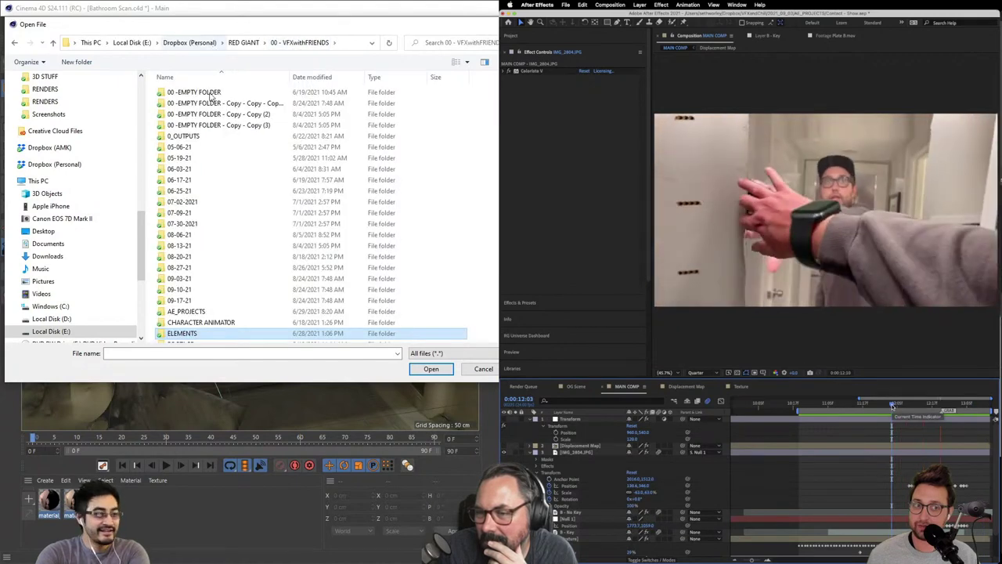
scroll(207, 203, "down", 5)
double_click(208, 181)
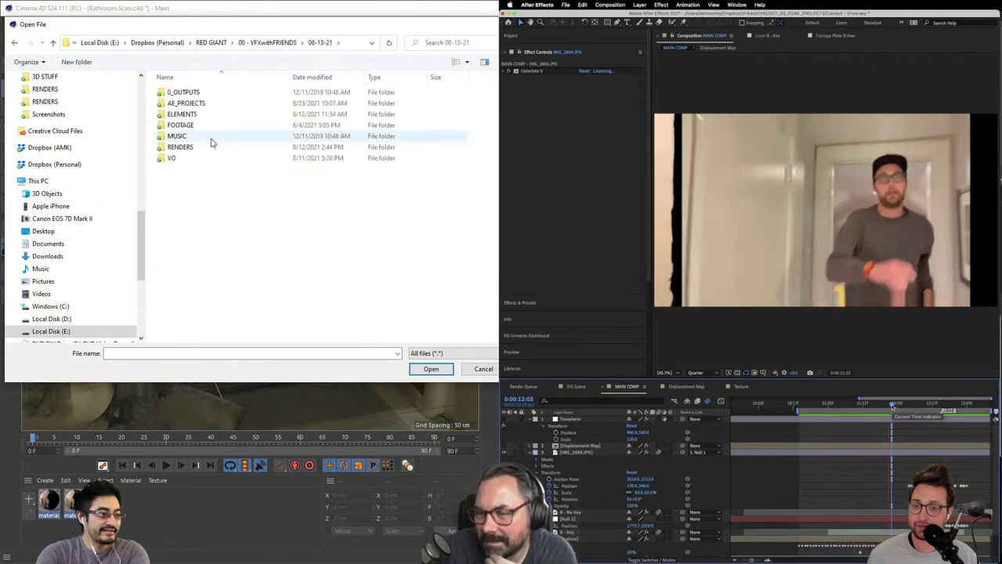
double_click(184, 114)
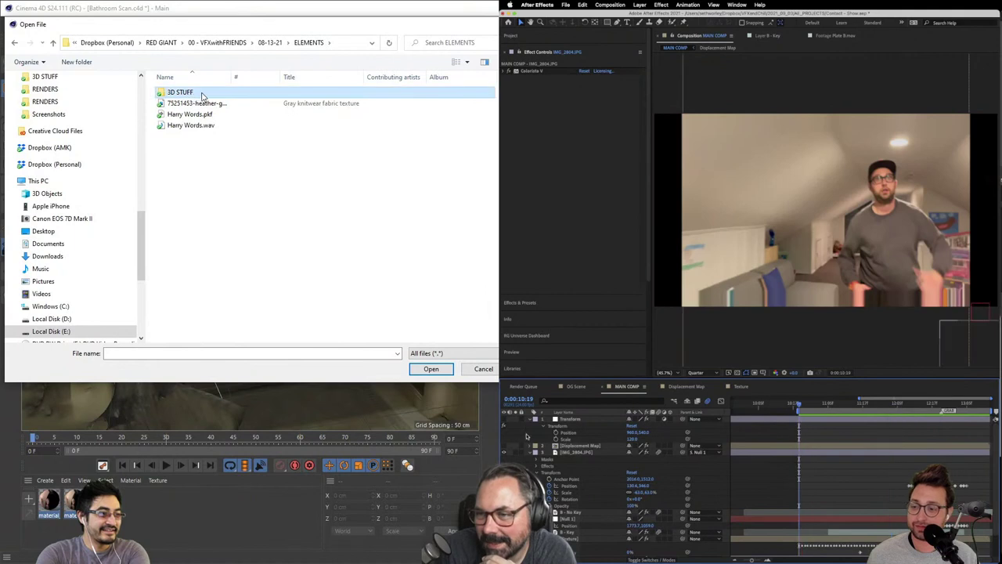
double_click(202, 96)
scroll(225, 212, "down", 2)
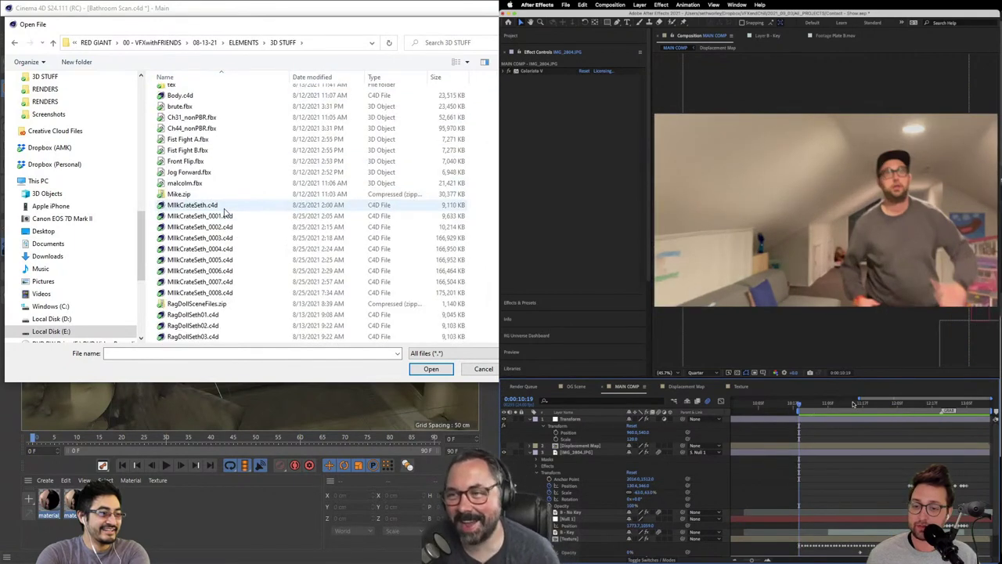
left_click(215, 97)
double_click(215, 96)
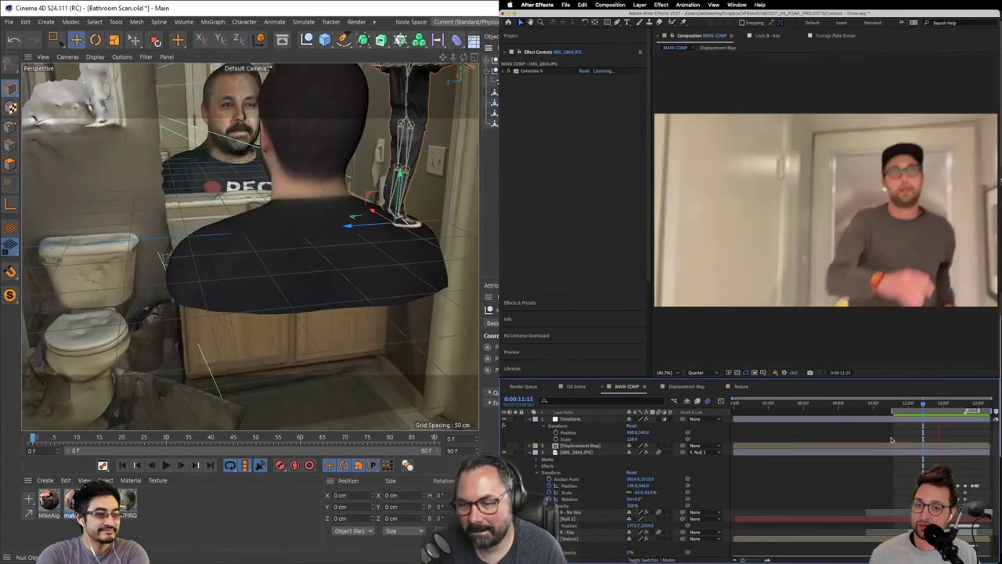
Step: Examine the merged body's rig objects in Cinema 4D, and review the After Effects shot, scrubbing back to 0:00:11:01
left_click(487, 62)
left_click(496, 71)
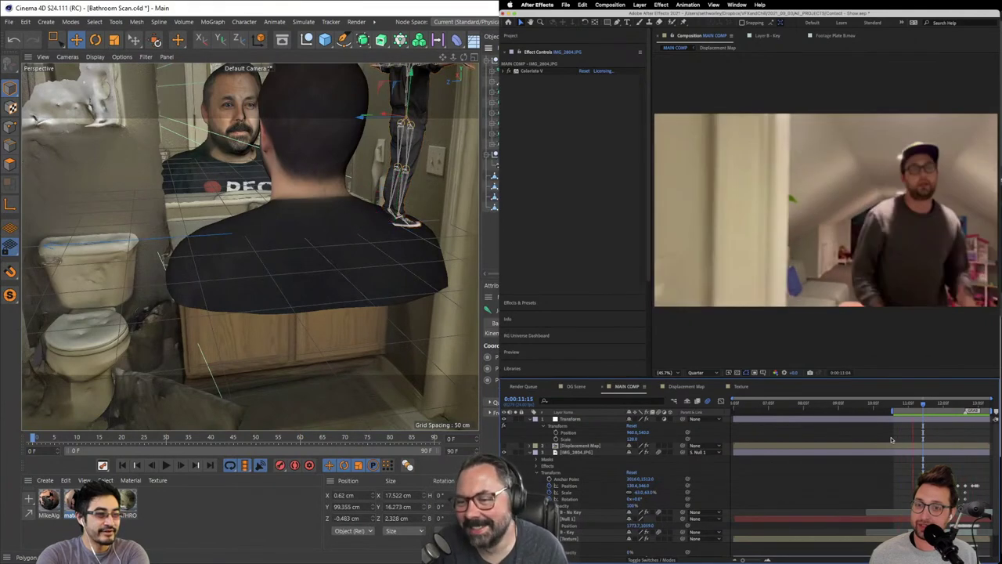
key("ctrl+shift+a")
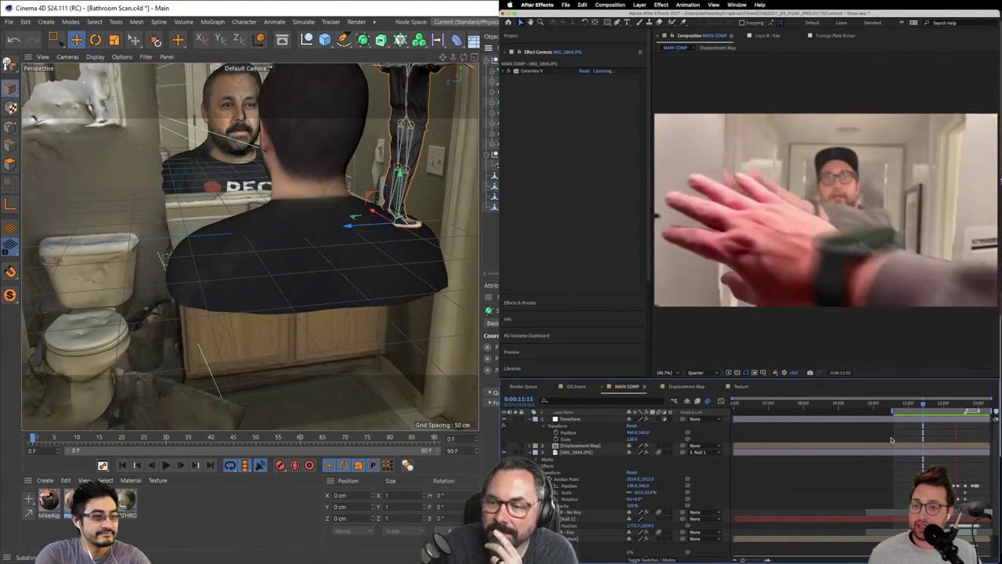
key("Delete")
key("space")
key("ctrl+z")
left_click_drag(969, 403, 902, 407)
left_click(493, 83)
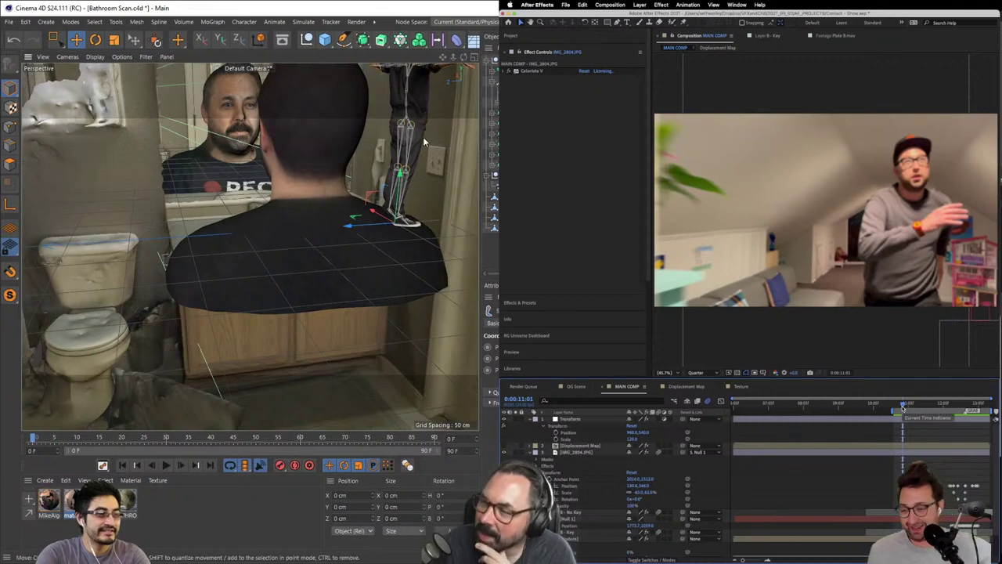
Step: Move the merged full-body figure out of the bathroom to Z -347.747 cm in Cinema 4D
scroll(424, 141, "down", 3)
scroll(430, 130, "up", 3)
left_click_drag(429, 127, 186, 273)
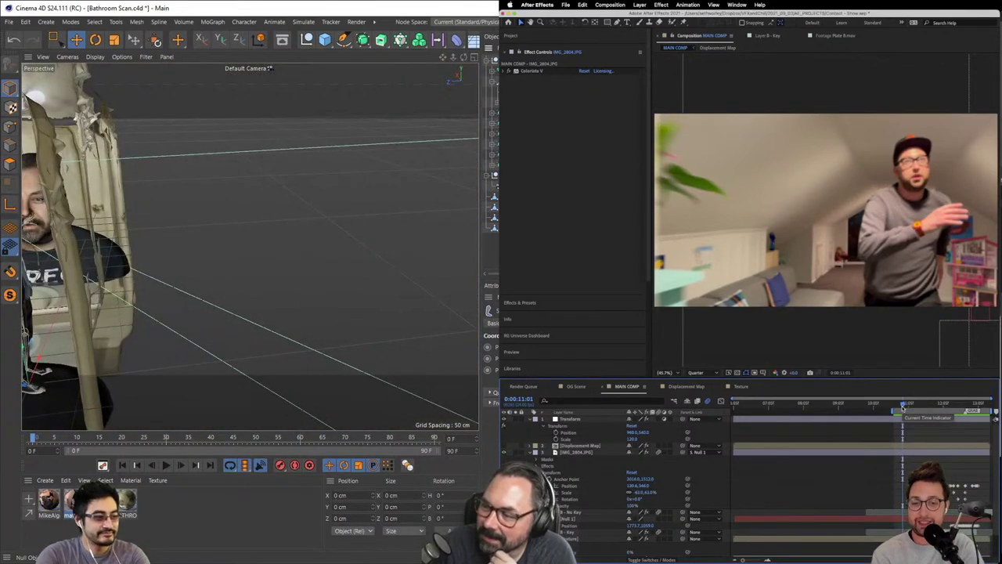
scroll(159, 333, "down", 1)
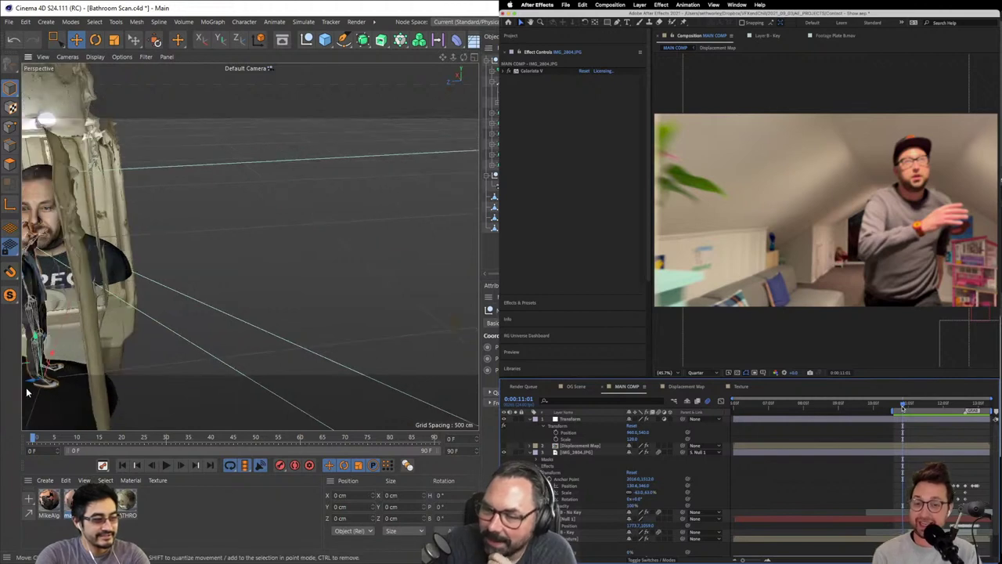
left_click_drag(32, 384, 356, 355)
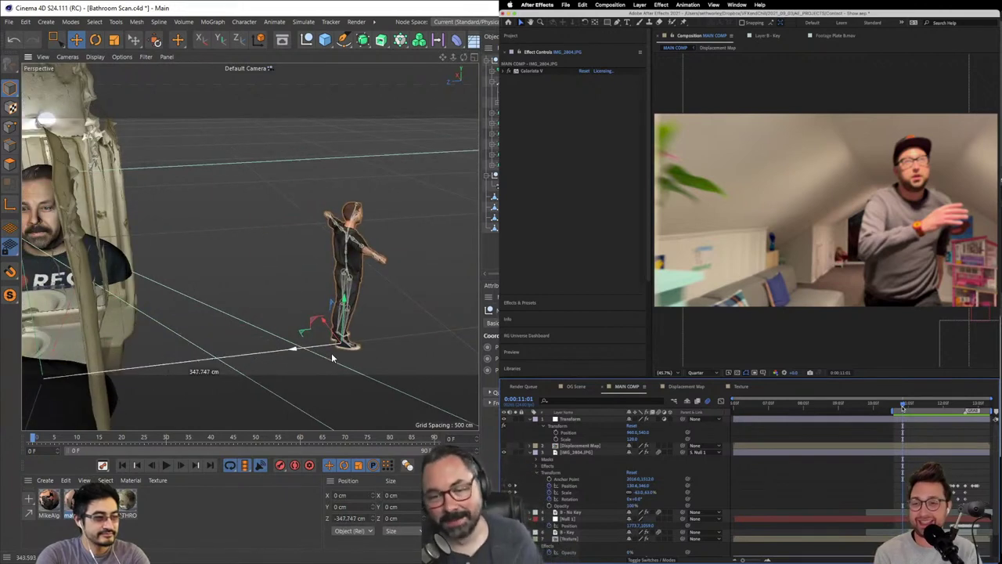
scroll(387, 293, "up", 3)
left_click_drag(388, 293, 374, 115)
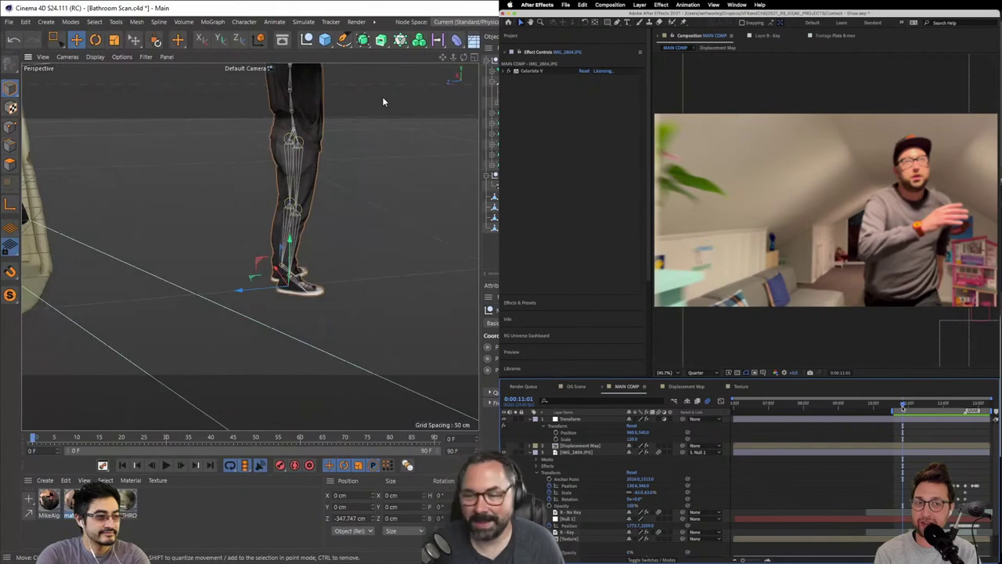
mouse_move(399, 227)
left_mouse_down()
mouse_move(312, 222)
mouse_move(111, 170)
mouse_move(270, 260)
mouse_move(362, 258)
mouse_move(332, 240)
mouse_move(362, 249)
mouse_move(392, 210)
left_mouse_up()
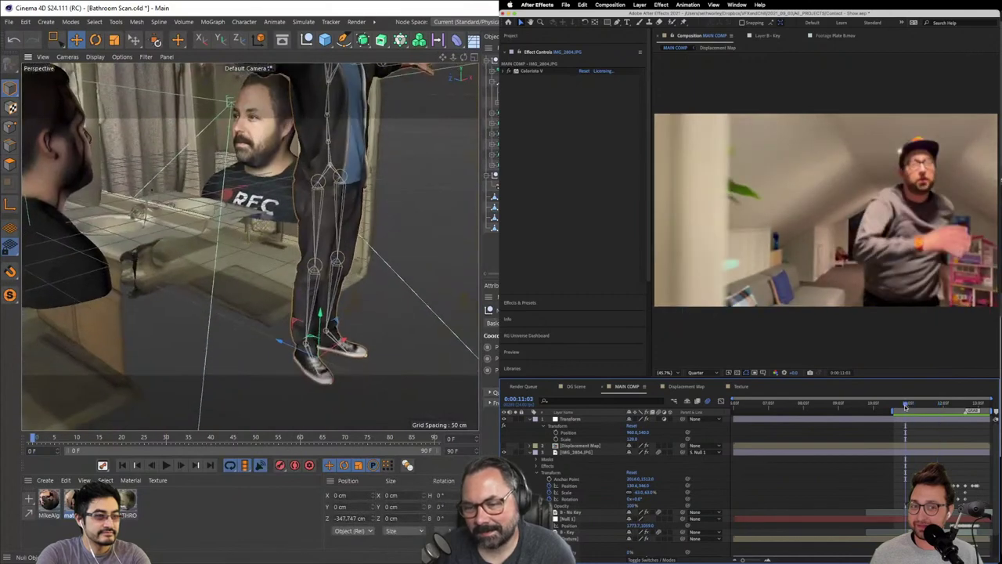
Step: Switch to Points mode and select the full-body figure's mesh in Cinema 4D, and scrub the After Effects shot back to about 0:00:12:12
left_click(495, 186)
left_click(330, 164)
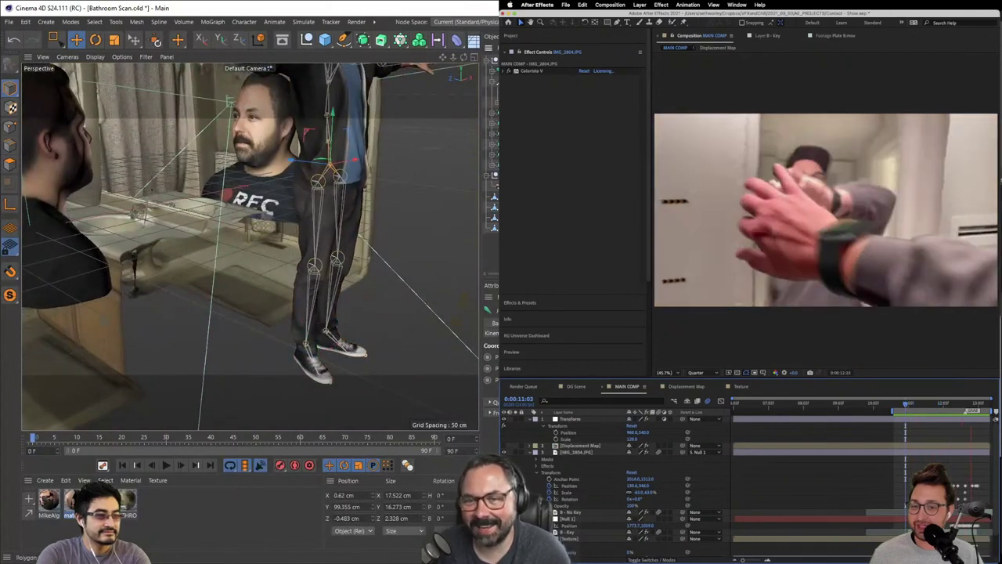
left_click(320, 338)
left_click(10, 128)
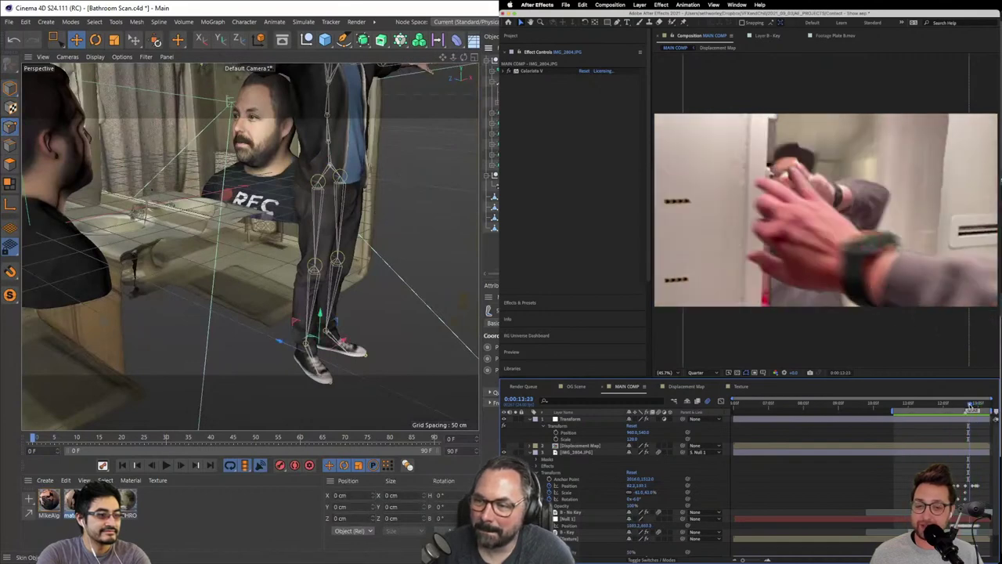
left_click(493, 106)
left_click_drag(963, 406, 943, 406)
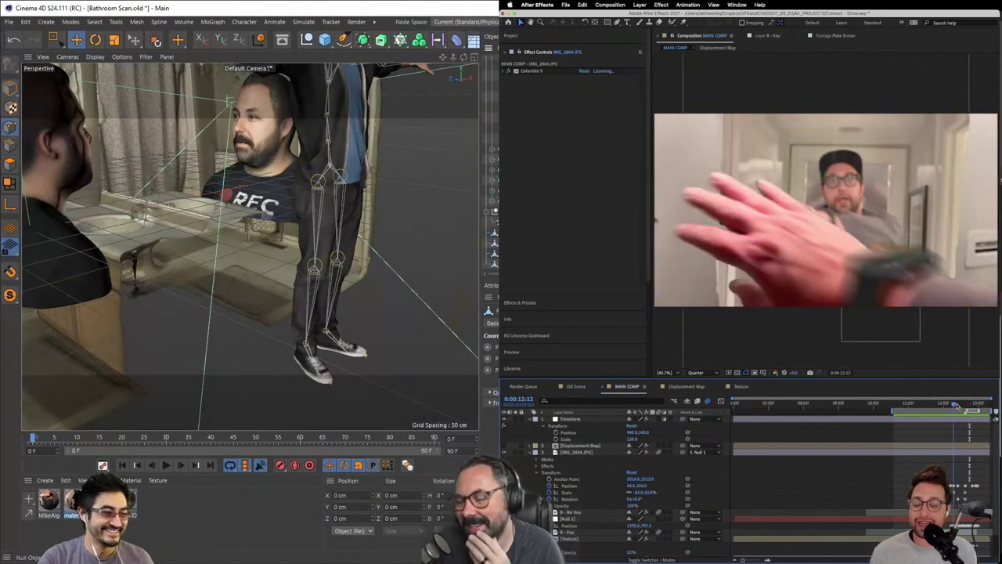
Step: Remove the upper-body parts of the full-body figure in Cinema 4D, and scrub the After Effects shot to 0:00:13:00
left_click_drag(963, 406, 958, 404)
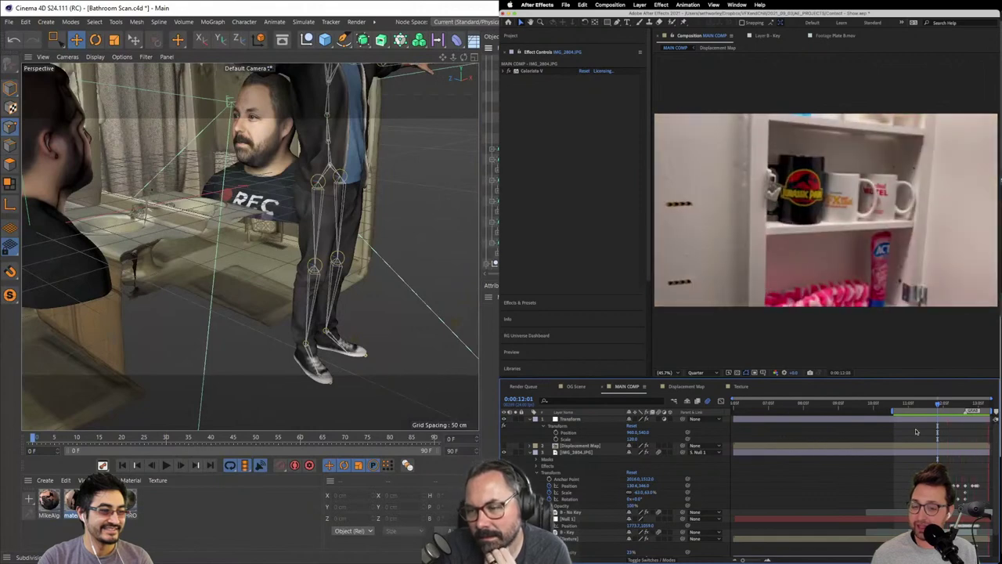
left_click(494, 150)
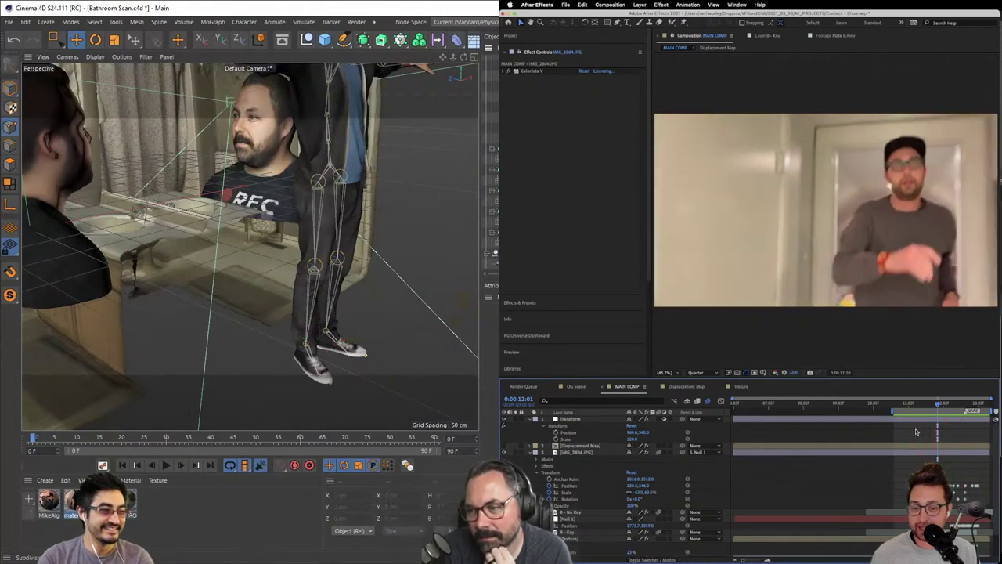
left_click(976, 403)
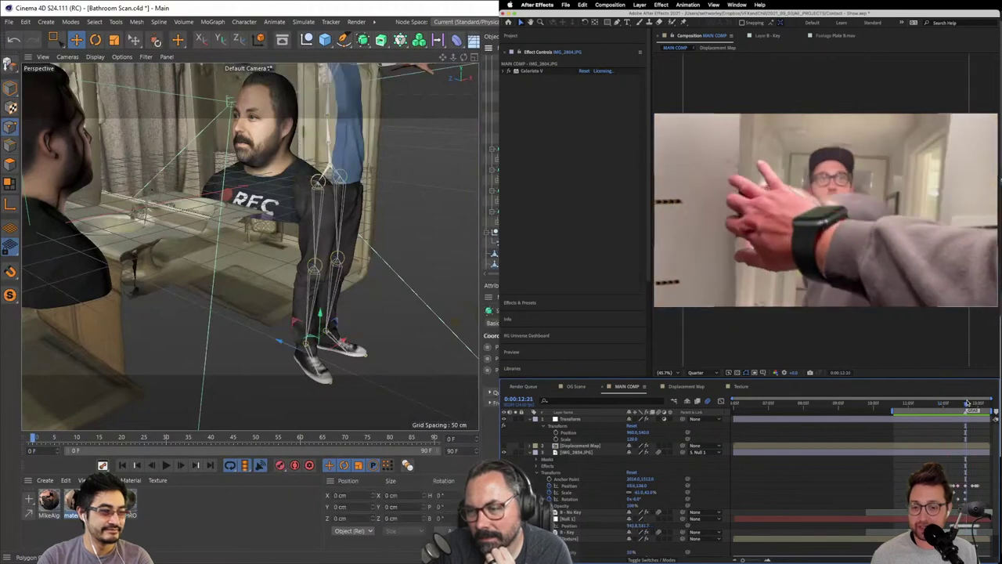
left_click_drag(976, 403, 972, 403)
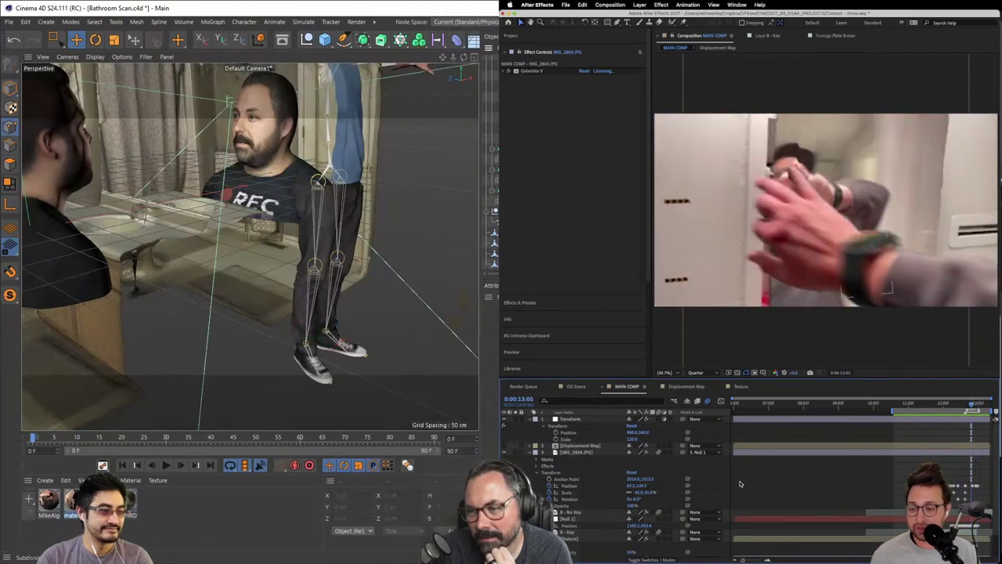
Step: Collapse the JPG image layer's properties and set the MAIN COMP preview resolution to Full in After Effects
left_click(533, 452)
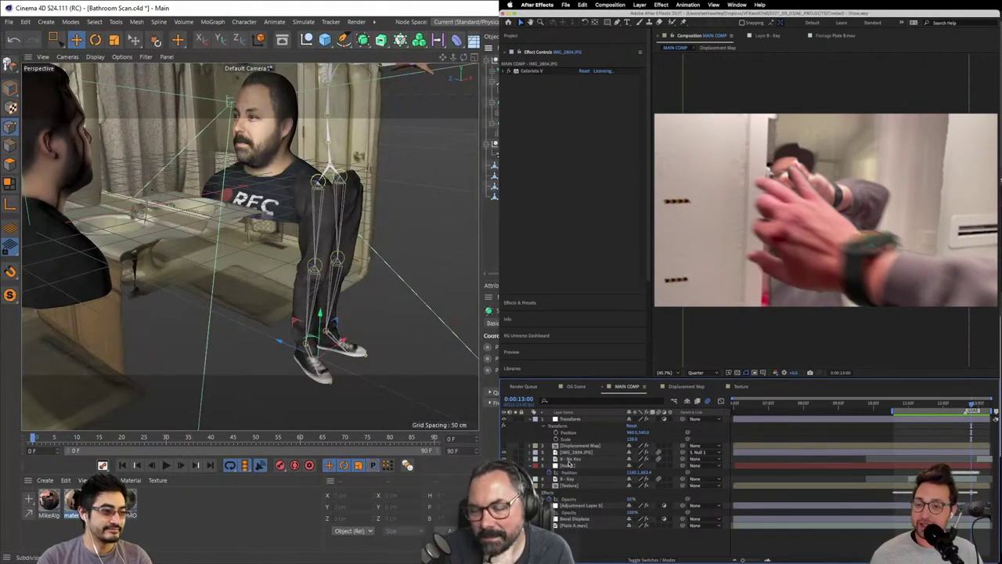
left_click(706, 374)
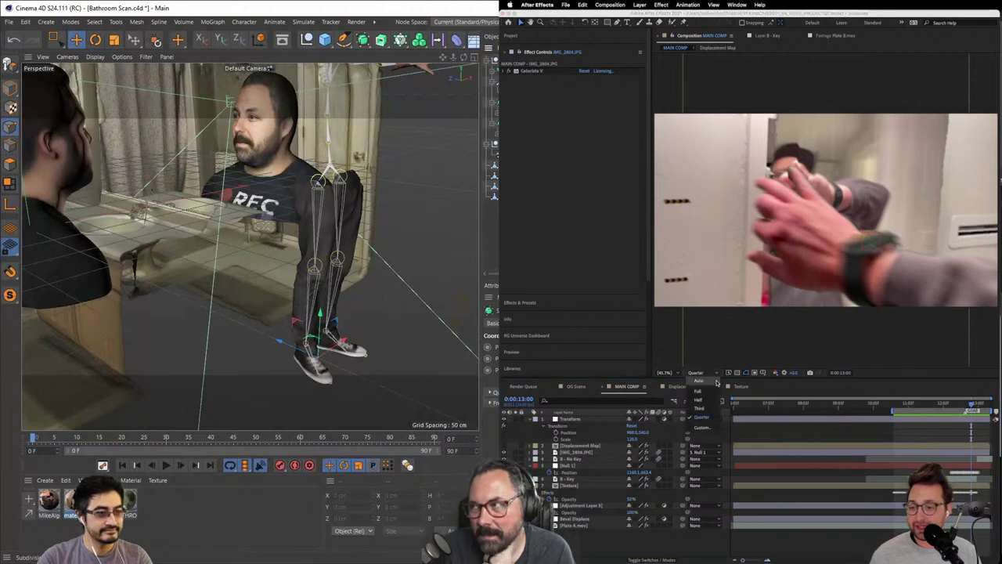
left_click(709, 384)
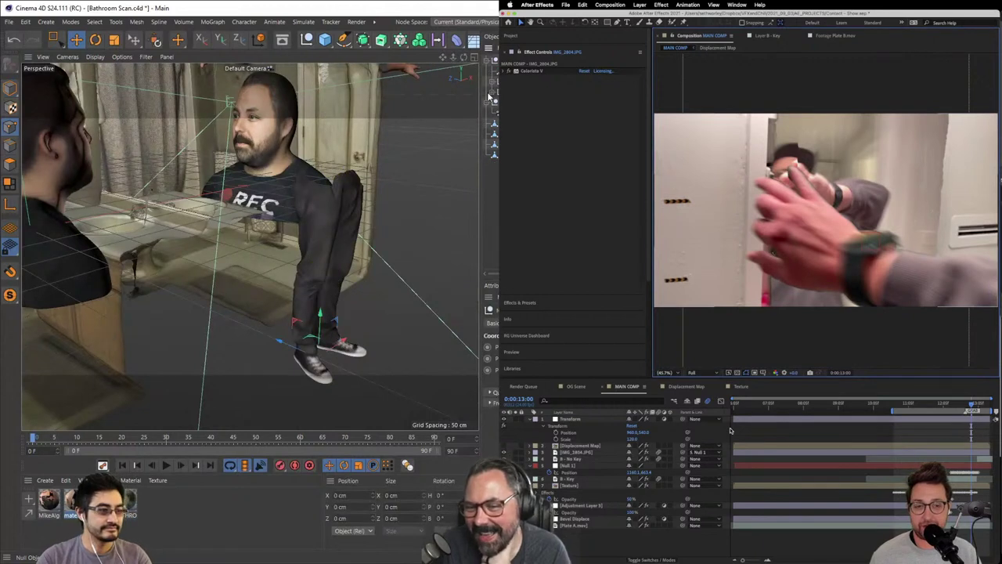
Step: Rotate the separated legs to face the other way in Cinema 4D, and preview the After Effects shot from 0:00:11:03
left_click(97, 41)
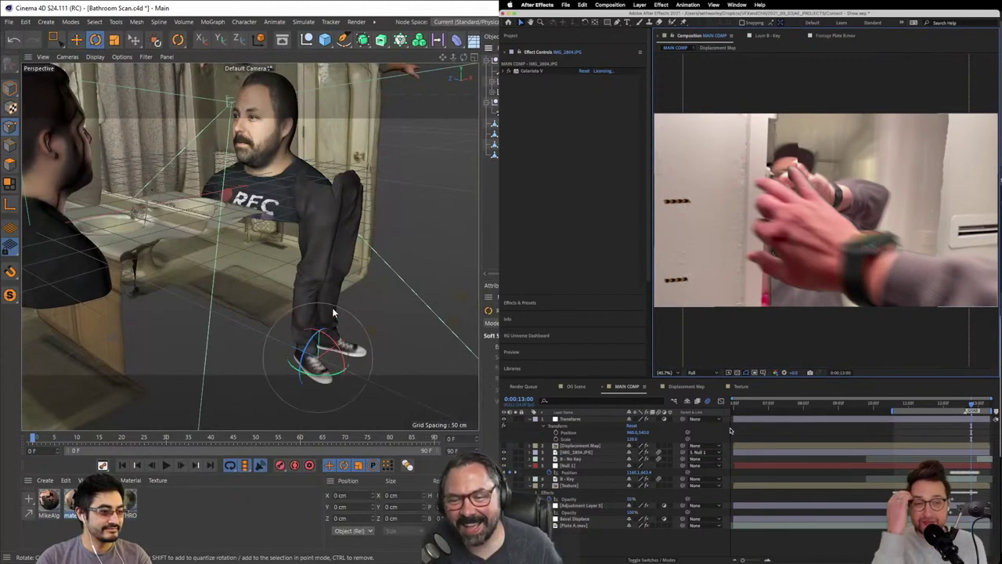
left_click_drag(314, 375, 438, 344)
left_click(906, 403)
key("ctrl+z")
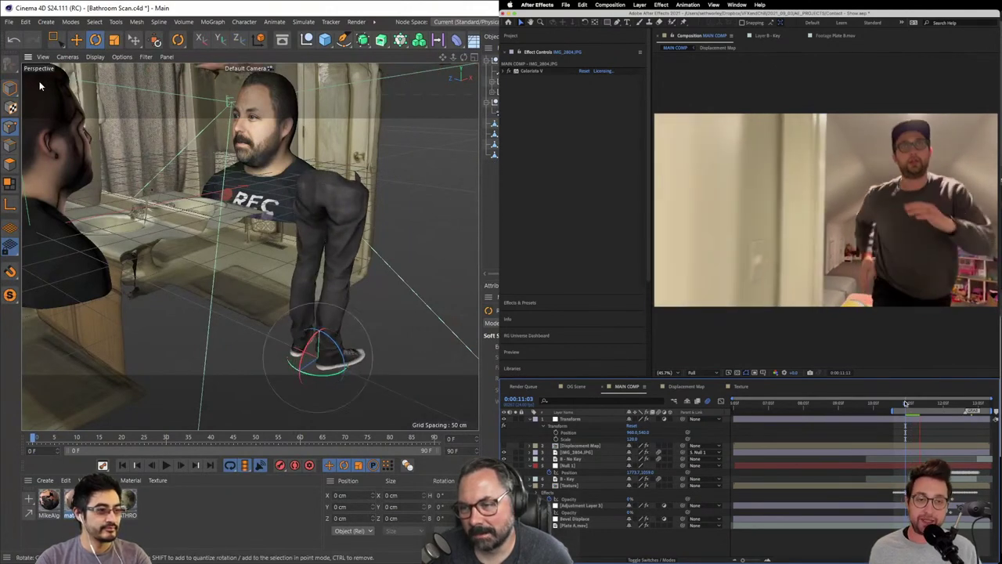
Step: Select the legs' parent null in Cinema 4D and move the legs into the bathroom beneath the figure at the vanity
key("e")
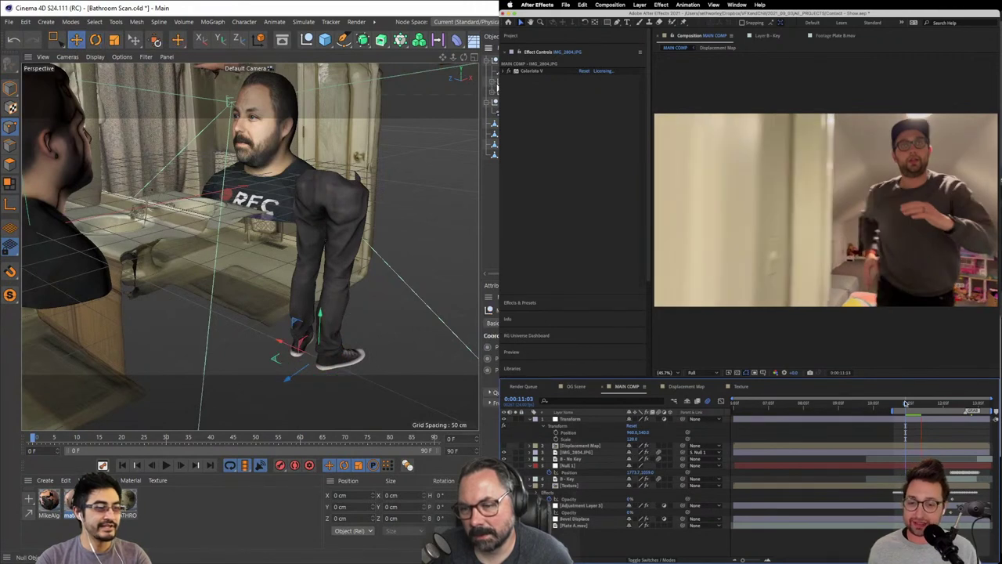
left_click(494, 109)
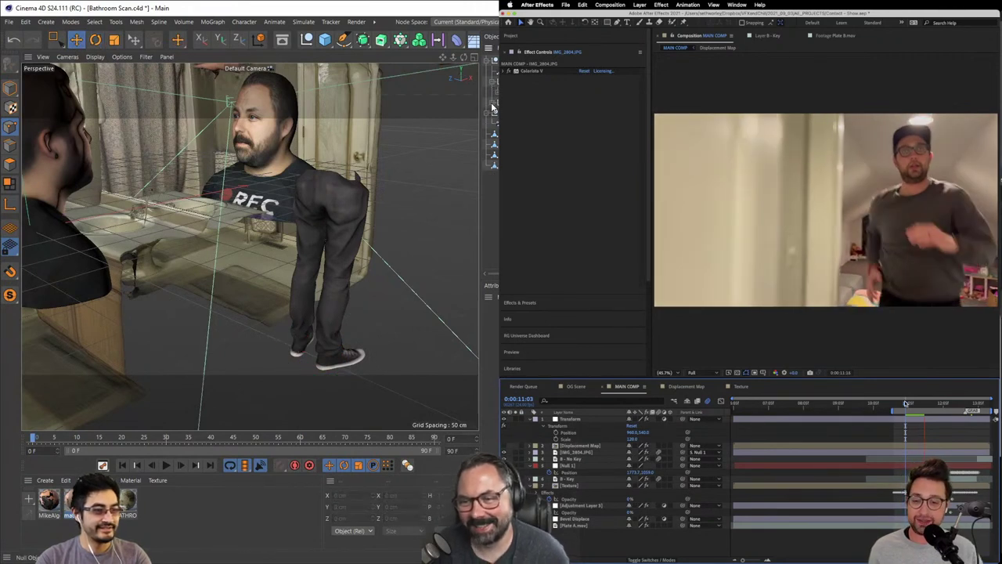
left_click(492, 104)
left_click(496, 113)
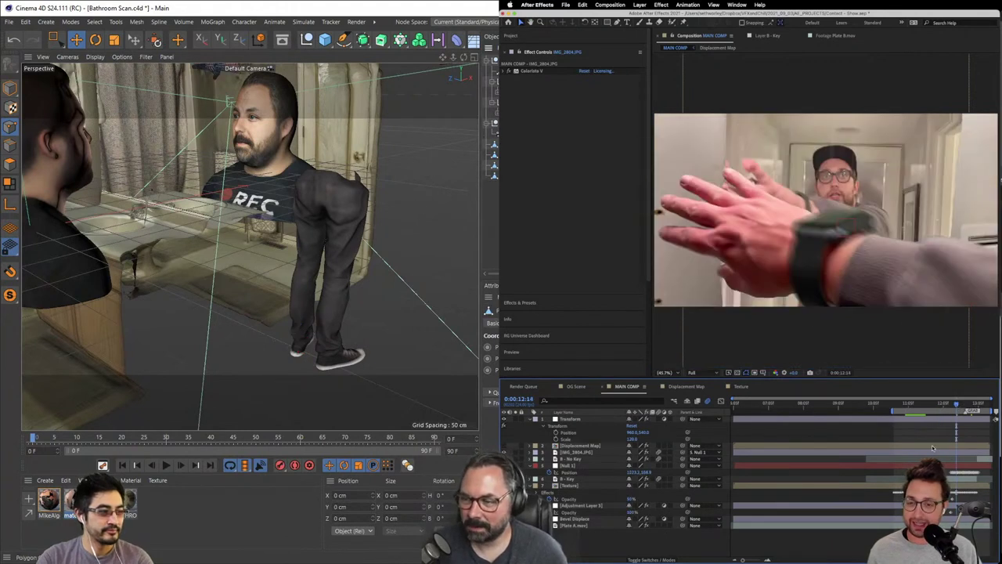
left_click(493, 104)
key("ctrl+z")
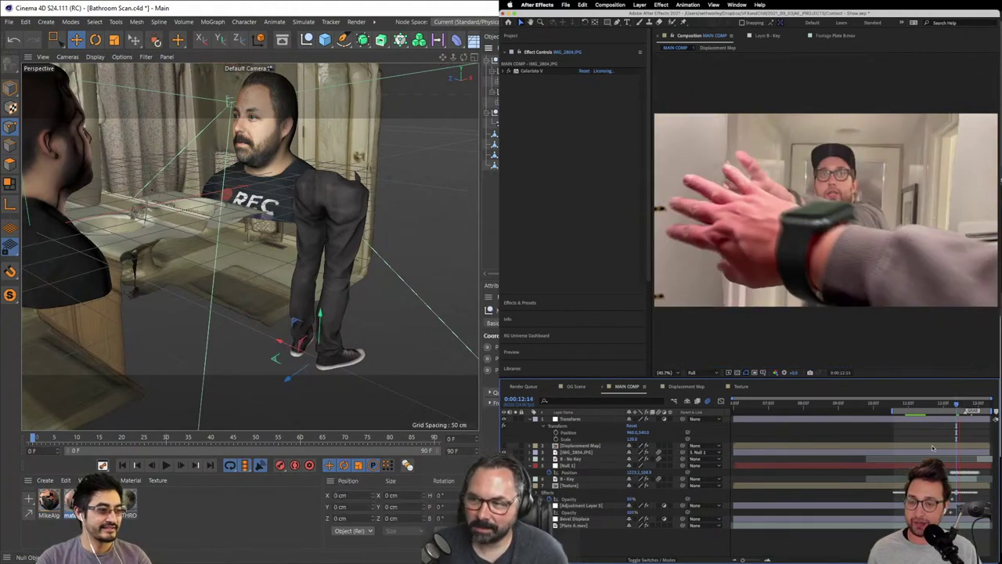
left_click_drag(285, 341, 36, 367)
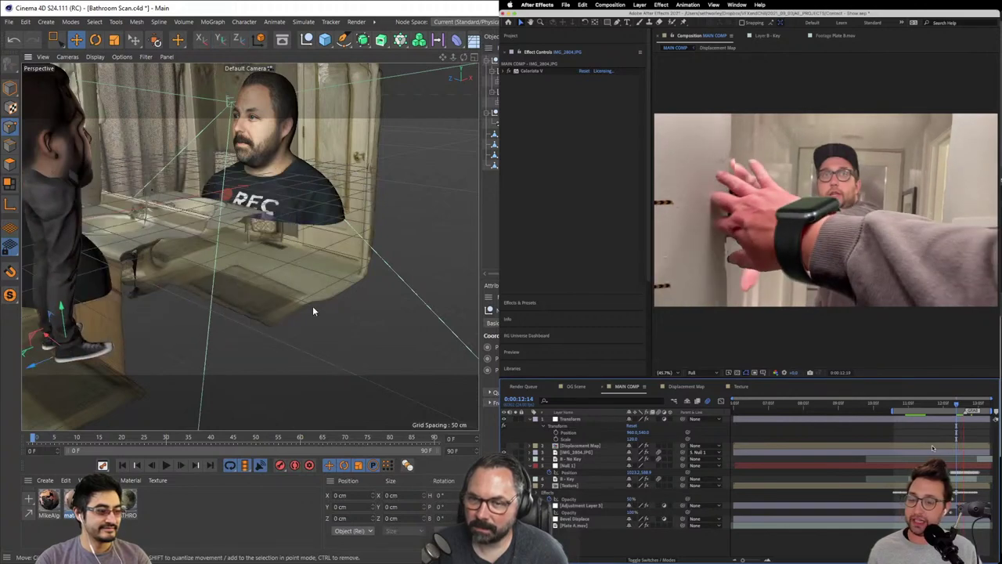
scroll(313, 305, "down", 3)
left_click_drag(224, 284, 369, 278, "alt")
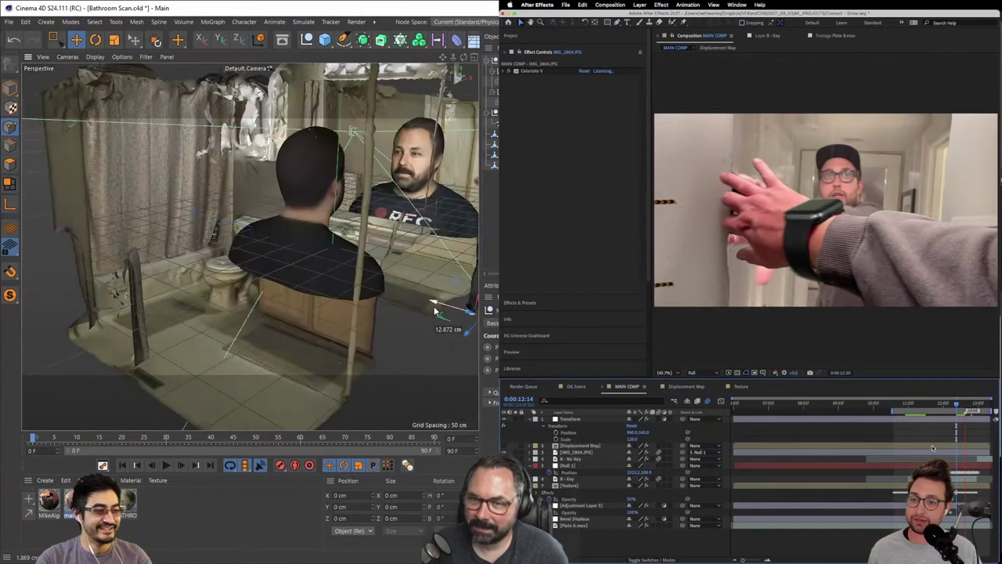
left_click(302, 227)
left_click_drag(304, 225, 265, 391)
Step: Scale the legs up in Cinema 4D until they reach the underside of the figure's torso
left_click(111, 42)
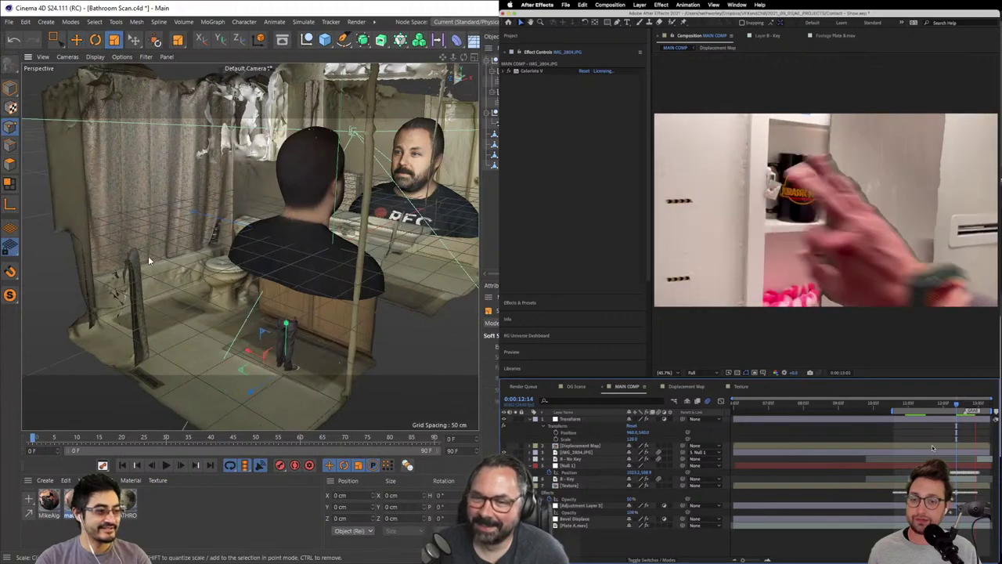
left_click_drag(148, 255, 372, 188)
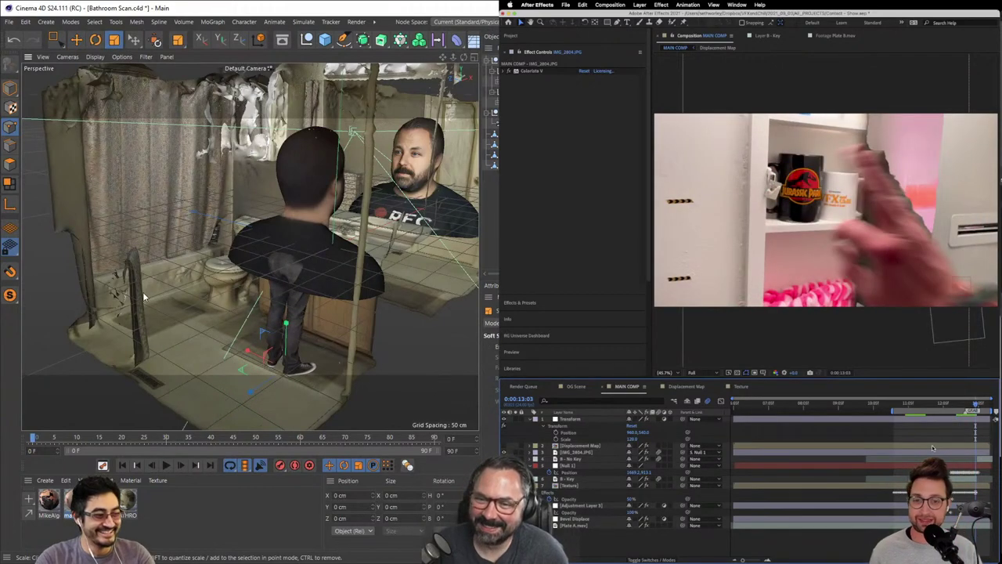
left_click_drag(148, 255, 121, 210, "alt")
Step: Align the legs under the figure's torso on the bathroom floor in Cinema 4D, and select the B - Key layer in After Effects
left_click(76, 39)
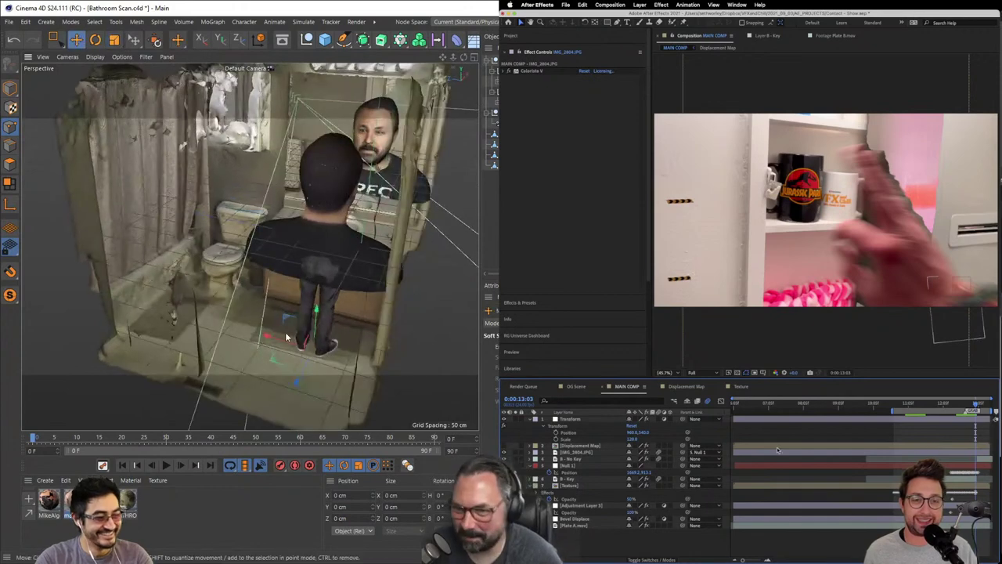
mouse_move(302, 375)
left_mouse_down()
mouse_move(311, 365)
mouse_move(386, 368)
mouse_move(315, 364)
left_mouse_up()
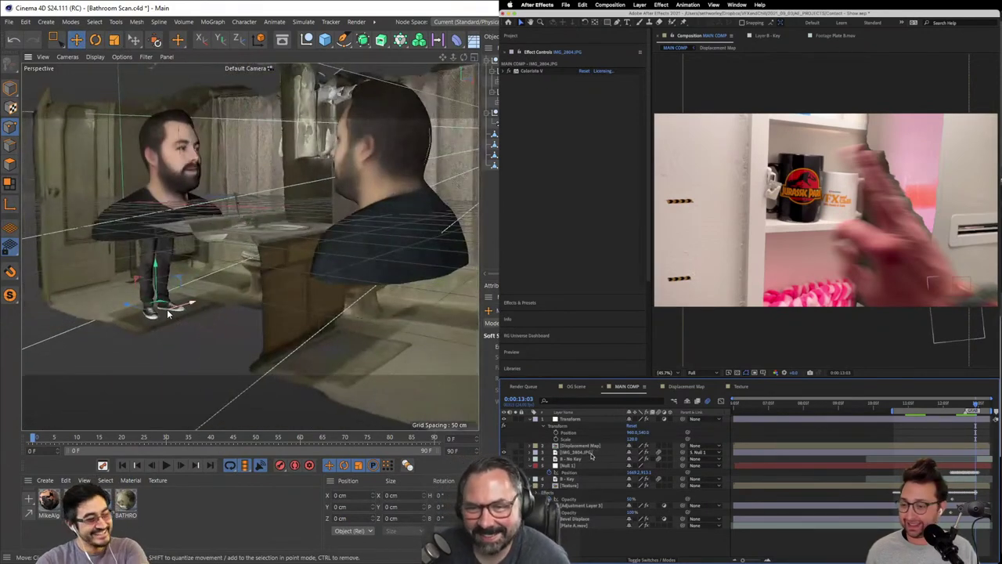
left_click_drag(133, 303, 136, 309)
scroll(168, 288, "up", 3)
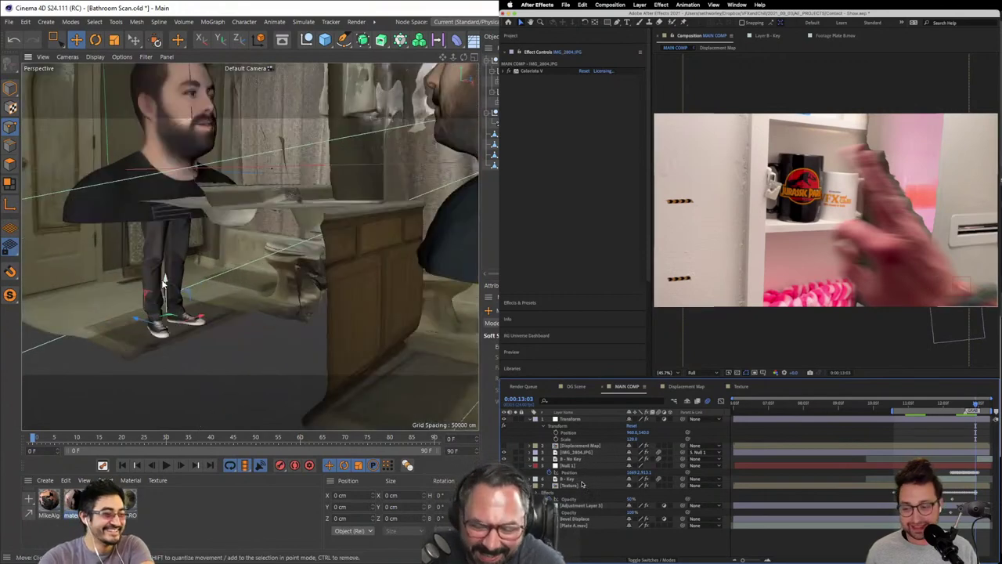
left_click(570, 479)
scroll(172, 290, "down", 3)
left_click_drag(248, 315, 407, 321)
Step: Pre-compose the layer as B - Key Comp 1 with all attributes in After Effects, and add a Taper deformer to the torso mesh in Cinema 4D
key("super+shift+c")
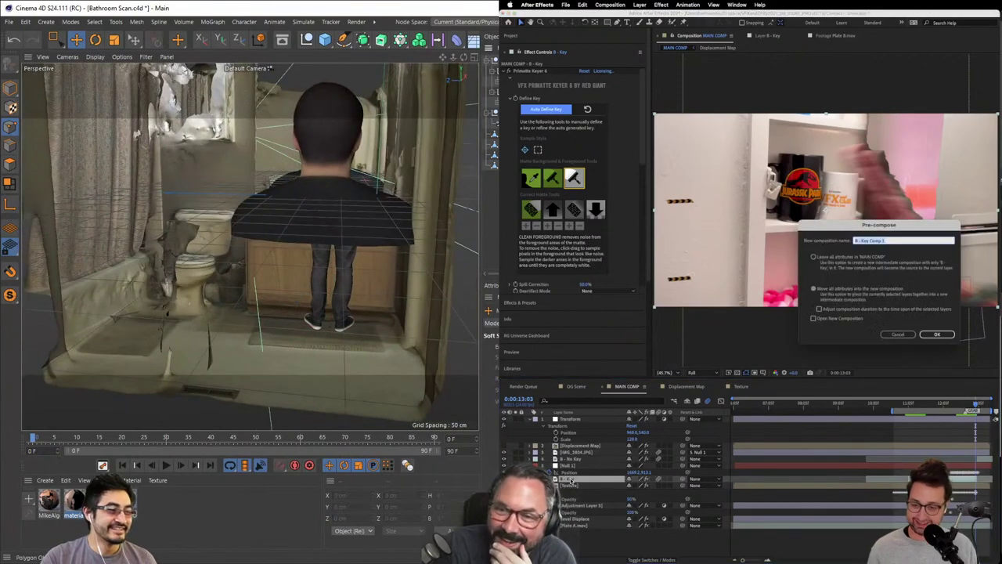
left_click(350, 214)
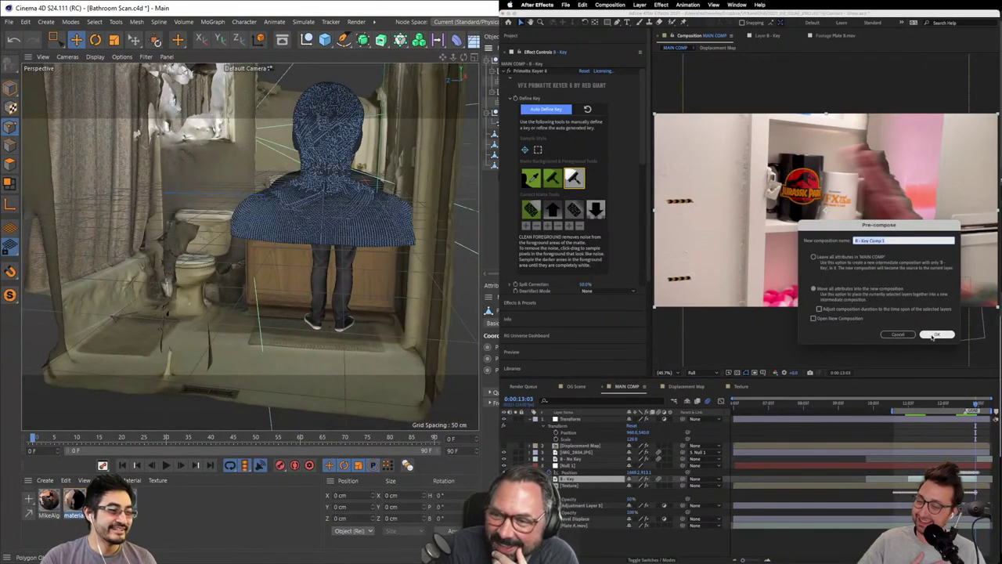
left_click_drag(350, 213, 459, 221)
left_click(932, 335)
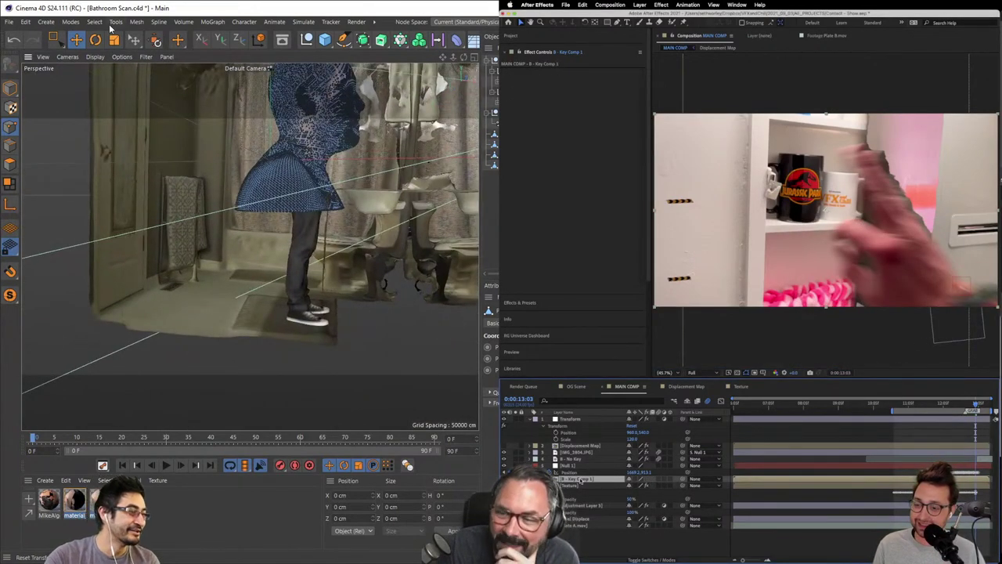
key("super+z")
key("super+shift+c")
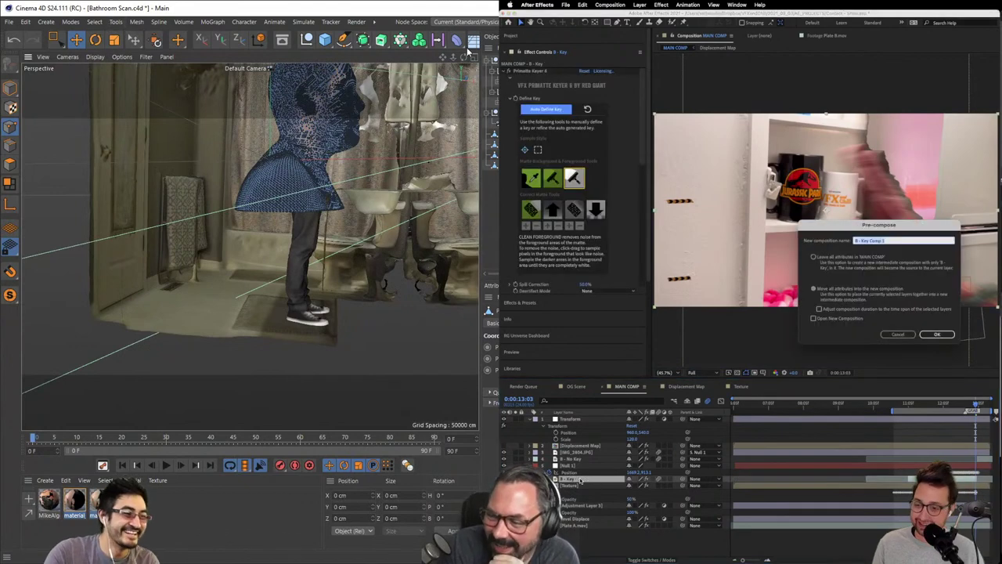
left_click(465, 45)
left_click(936, 333)
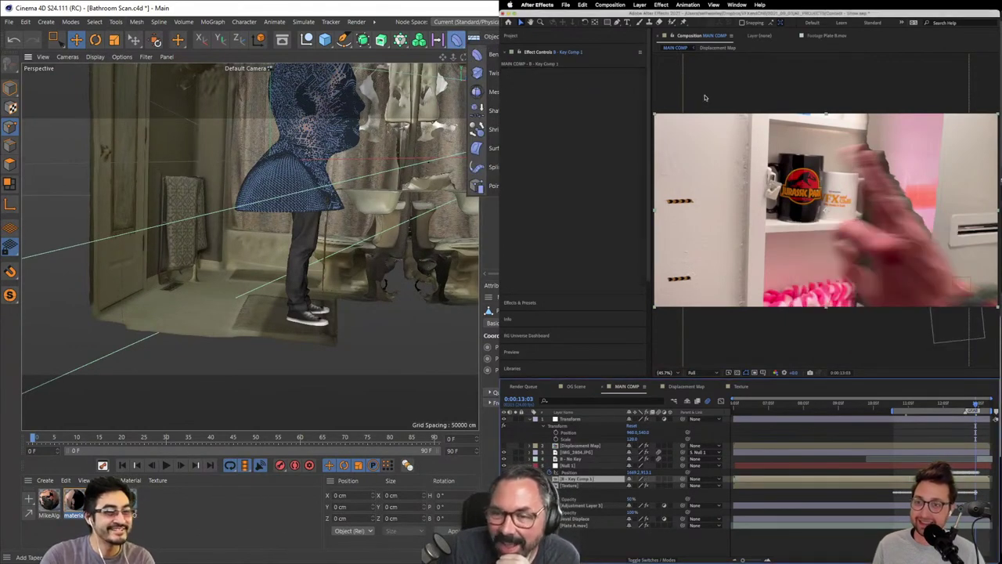
left_click(700, 54)
Step: Find the motion effects in After Effects and apply Pixel Motion Blur to B - Key Comp 1
left_click(522, 301)
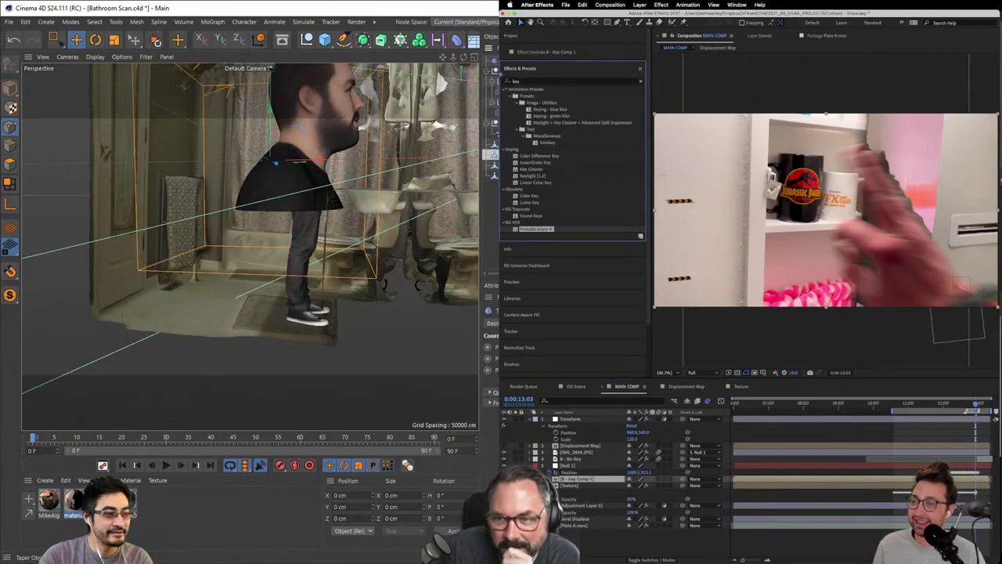
double_click(528, 80)
type("motion")
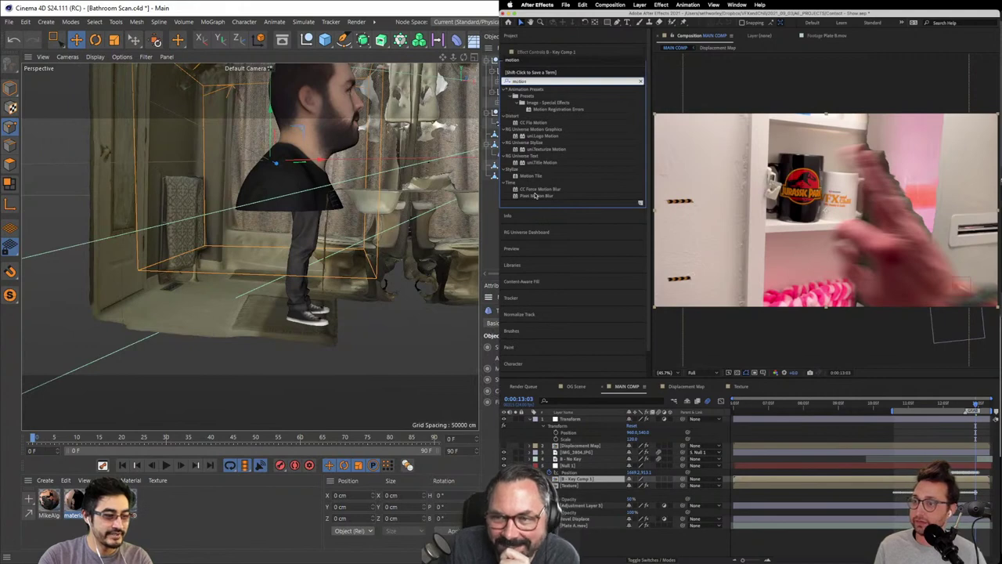
left_click_drag(535, 196, 569, 481)
Step: Flip the Taper deformer upside down in Cinema 4D and lower it so the bottom of the torso narrows toward the legs
left_click(95, 40)
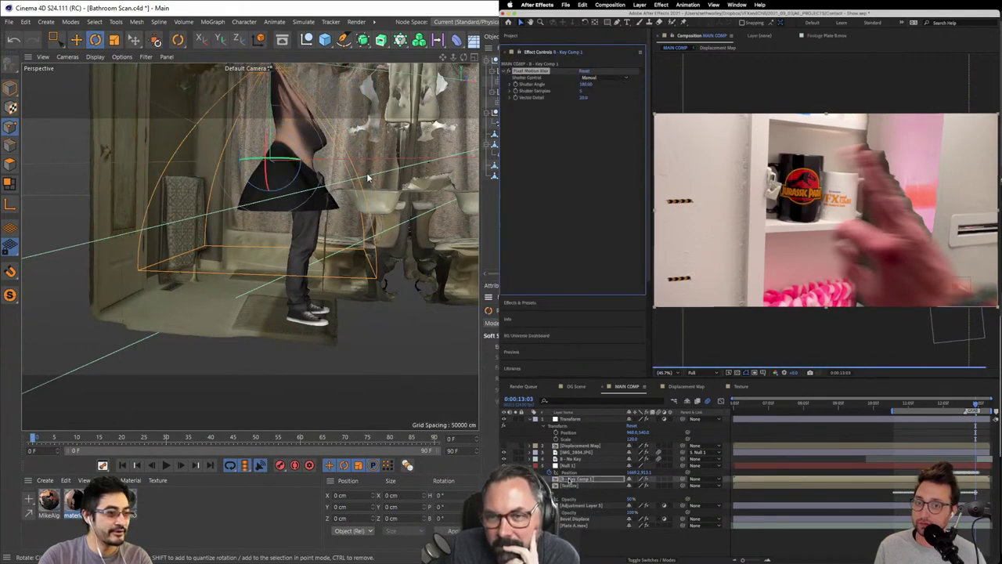
left_click_drag(266, 147, 318, 394)
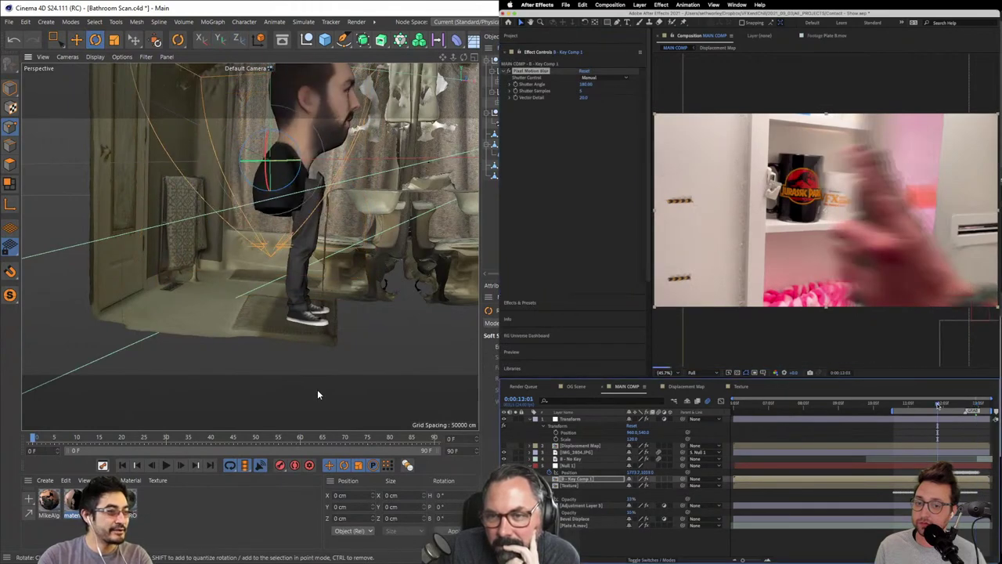
left_click(76, 39)
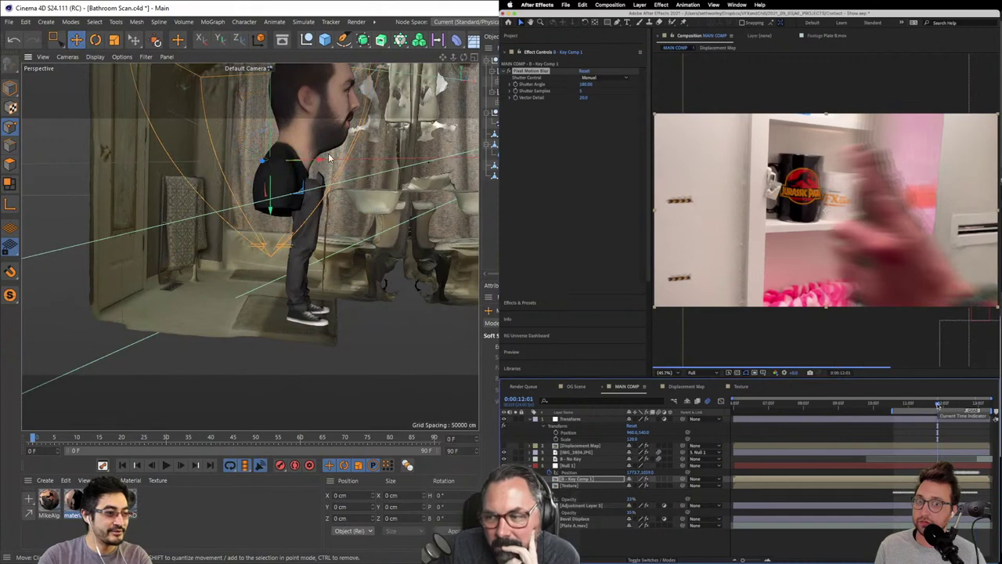
left_click_drag(326, 162, 366, 183)
left_click_drag(311, 212, 312, 312)
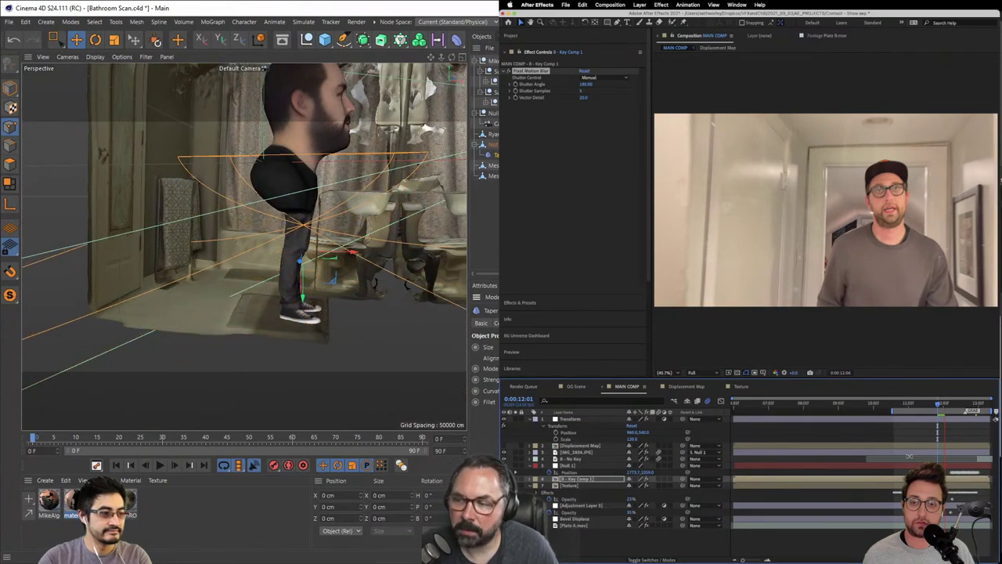
Step: Shift the Taper deformer sideways in Cinema 4D to fit the torso over the legs, and check the figure from several angles
left_click_drag(264, 330, 406, 337)
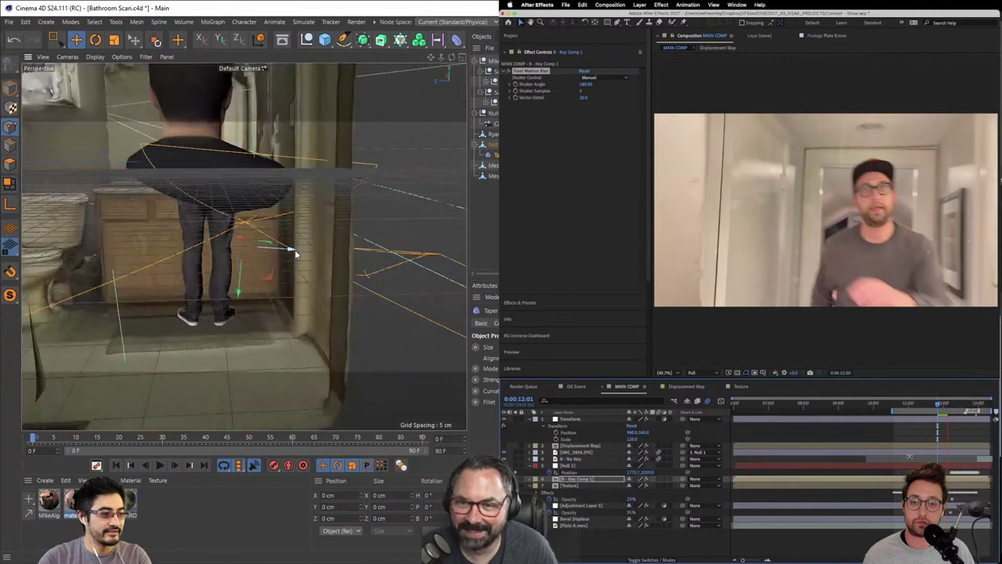
left_click_drag(291, 251, 203, 284)
left_click_drag(269, 327, 313, 332)
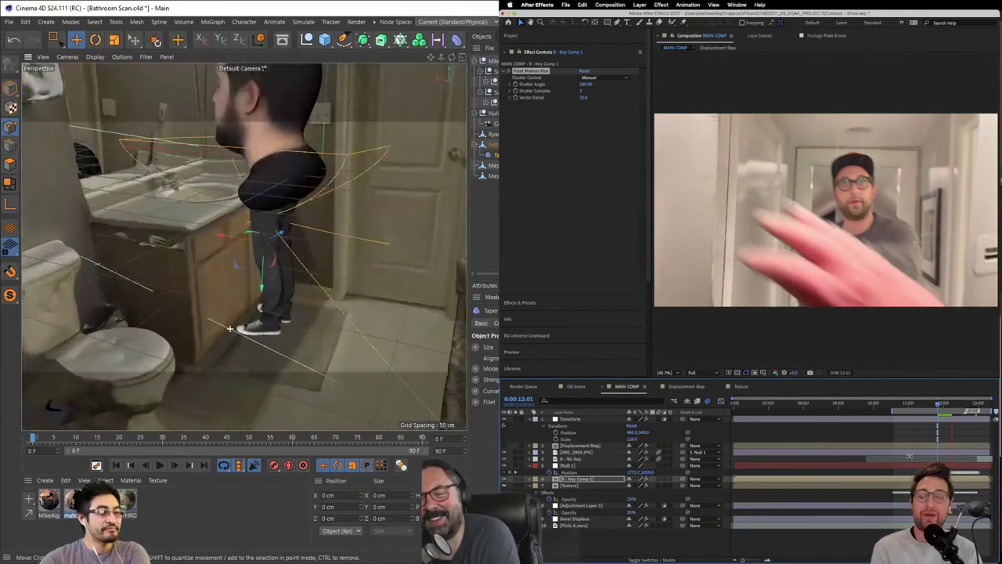
left_click_drag(186, 332, 303, 245)
scroll(302, 245, "up", 3)
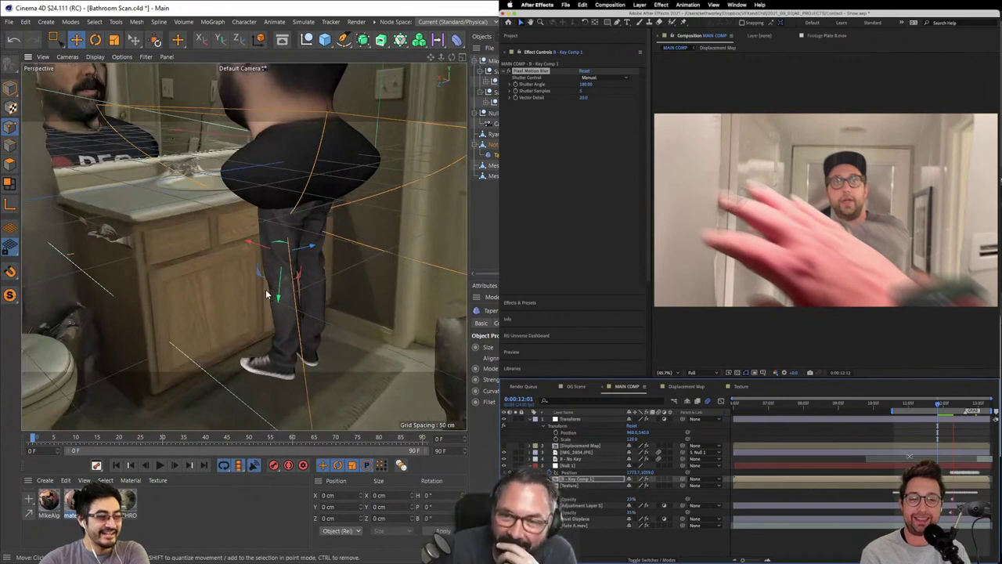
left_click_drag(274, 297, 350, 312)
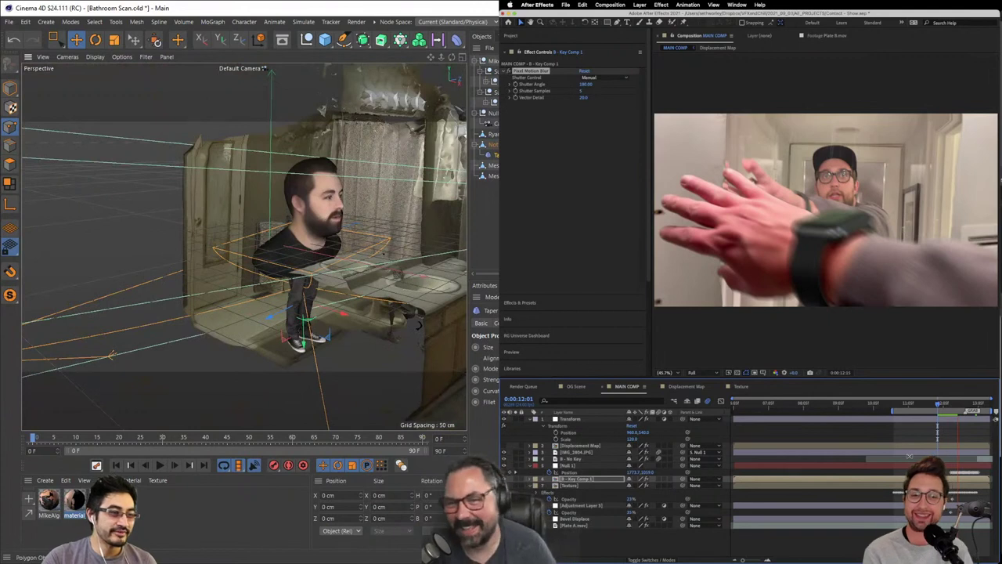
Step: Make a baked copy of the tapered torso mesh in Cinema 4D and move the leg objects into its null
left_click(493, 144)
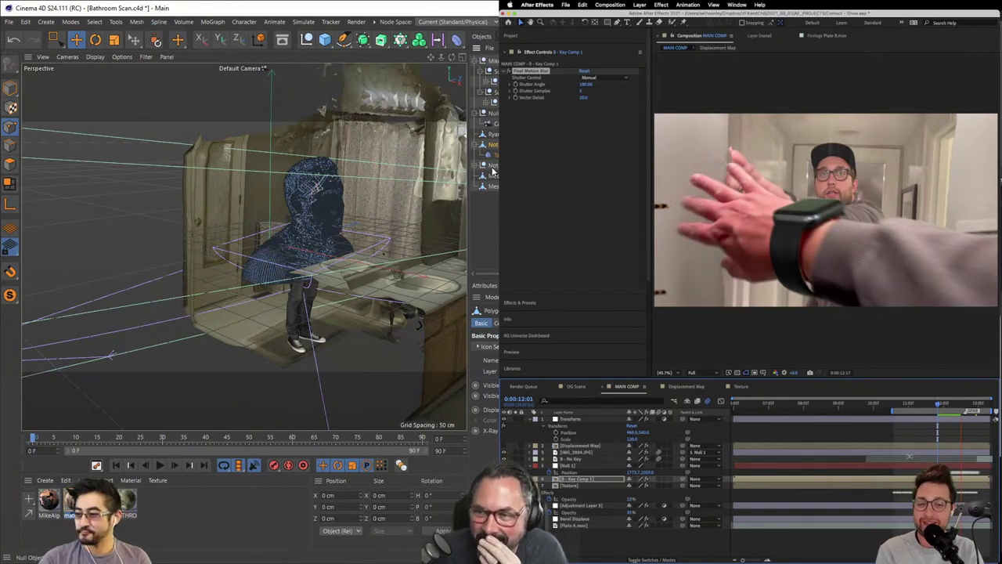
left_click(483, 166)
left_click(493, 175)
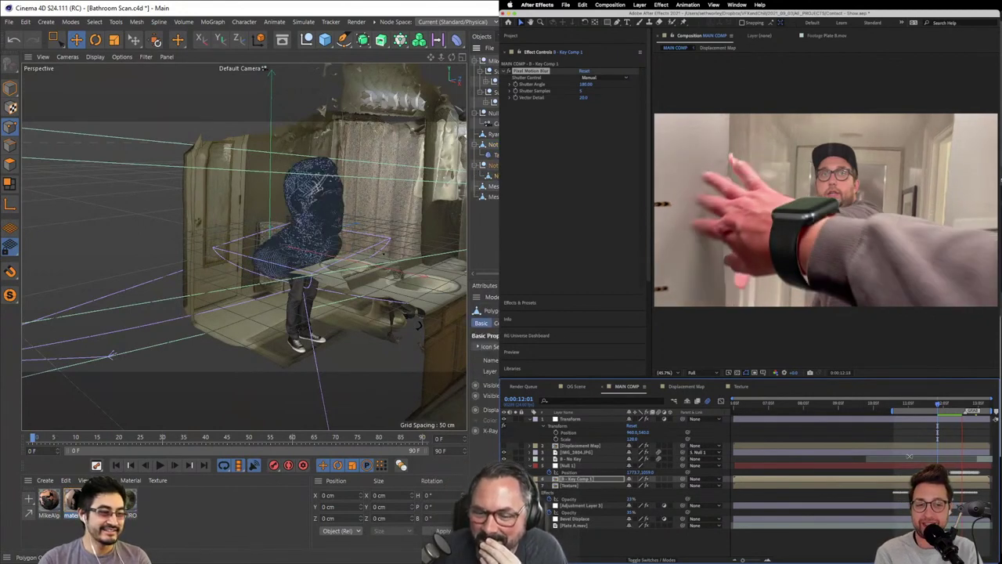
left_click(491, 61)
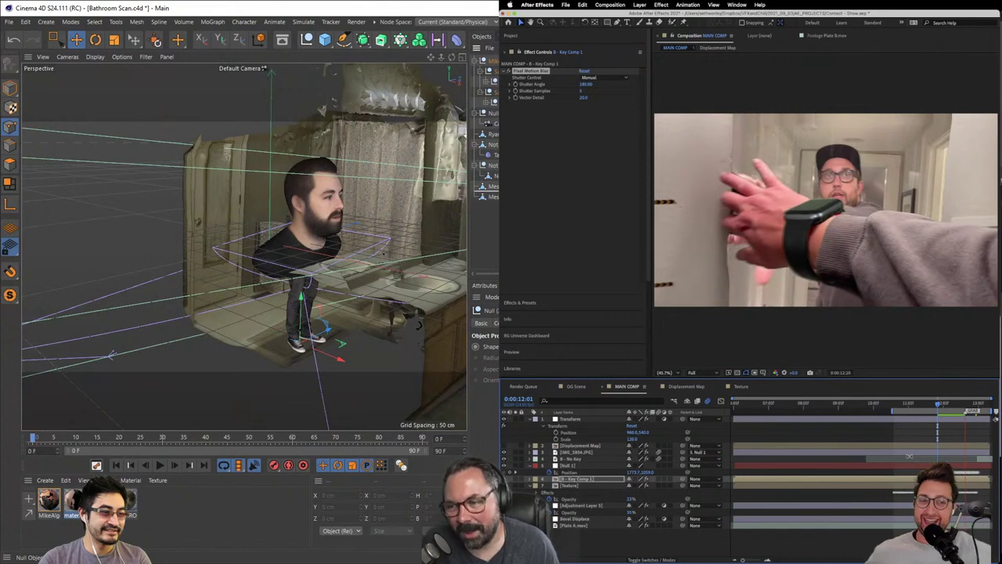
left_click_drag(491, 102, 491, 181)
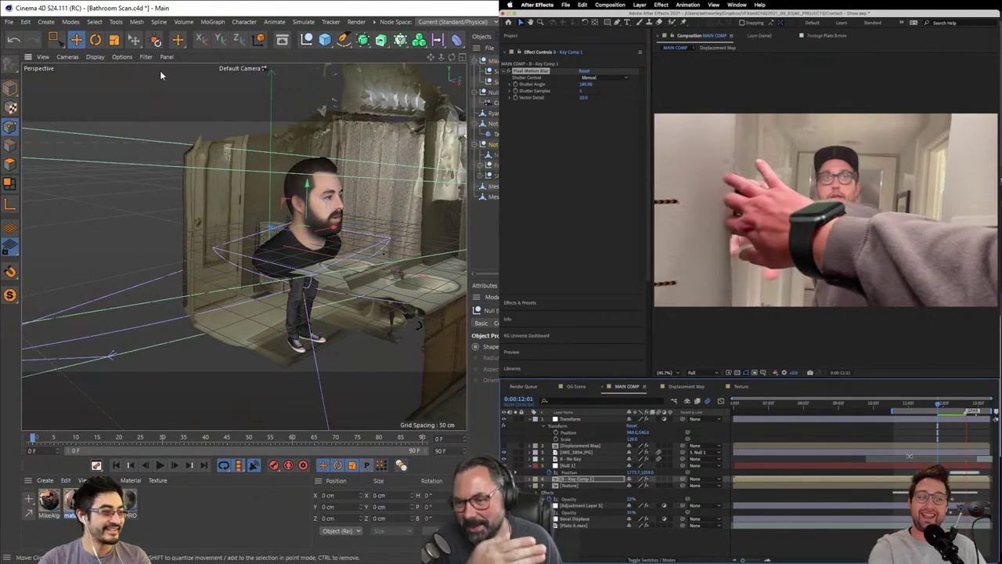
Step: Create a new Cinema 4D project, paste the full figure into it and raise it above the ground grid
left_click(13, 22)
left_click(23, 38)
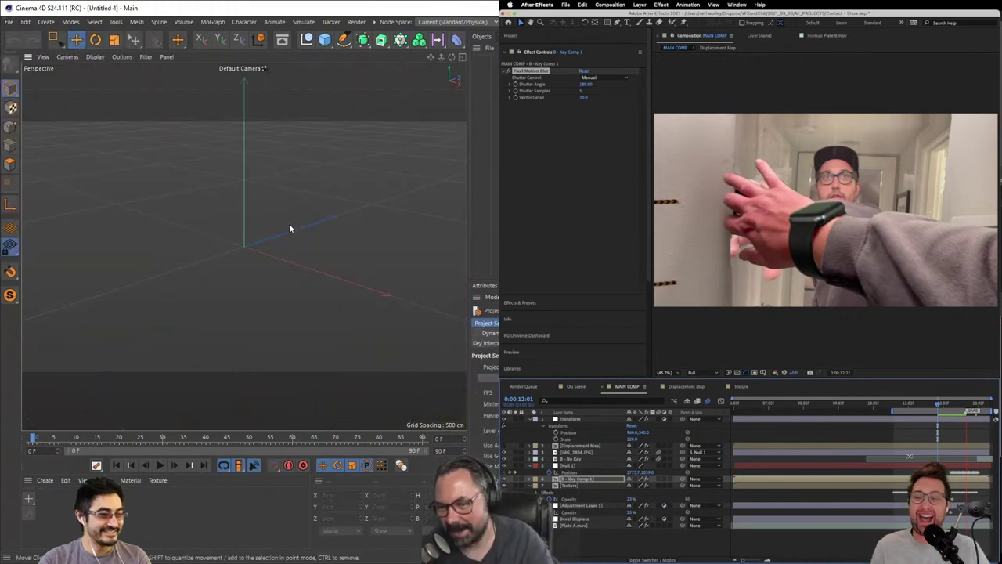
key("ctrl+v")
left_click_drag(395, 282, 327, 241, "alt")
left_click_drag(278, 194, 278, 107)
left_click_drag(324, 216, 325, 243, "alt")
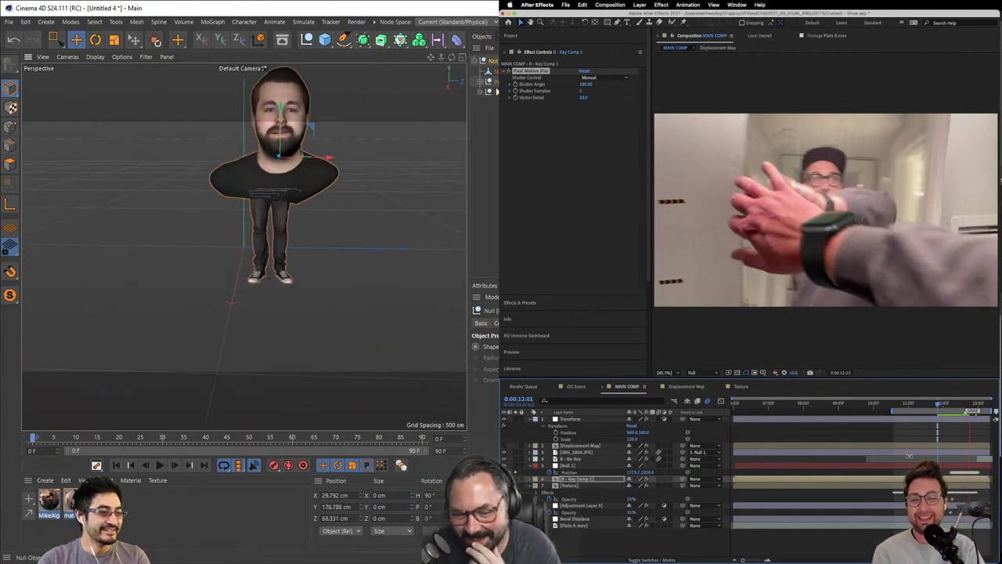
Step: Shift the legs sideways to about 59.6 cm in Z so they sit centred under the torso, and check the figure from an angle
left_click(496, 92)
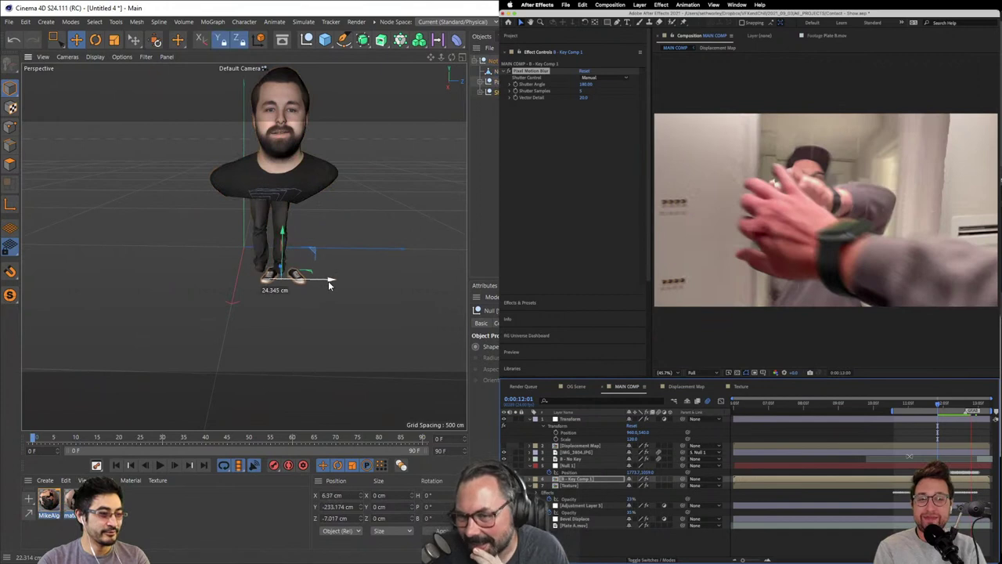
left_click(336, 255)
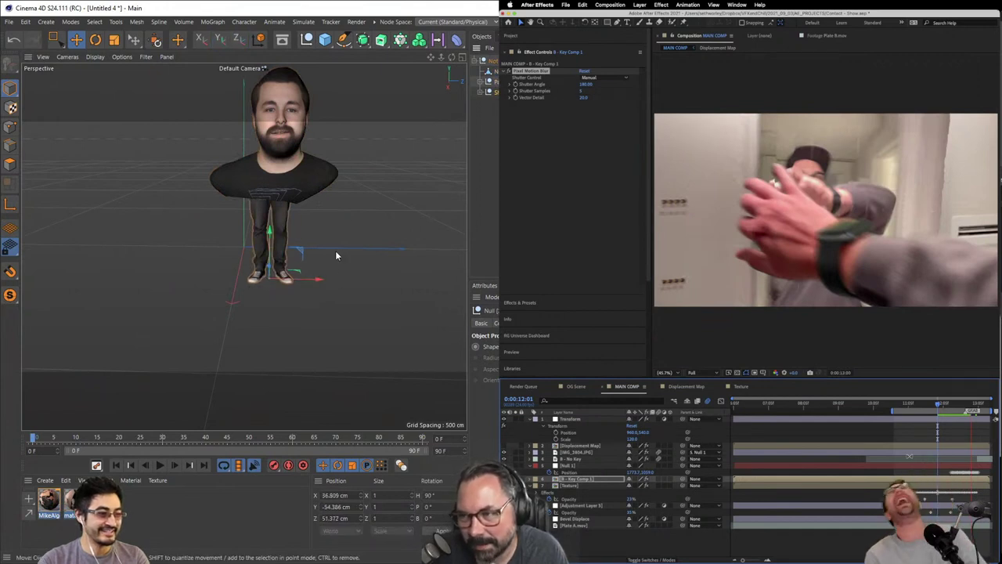
left_click_drag(318, 282, 325, 281)
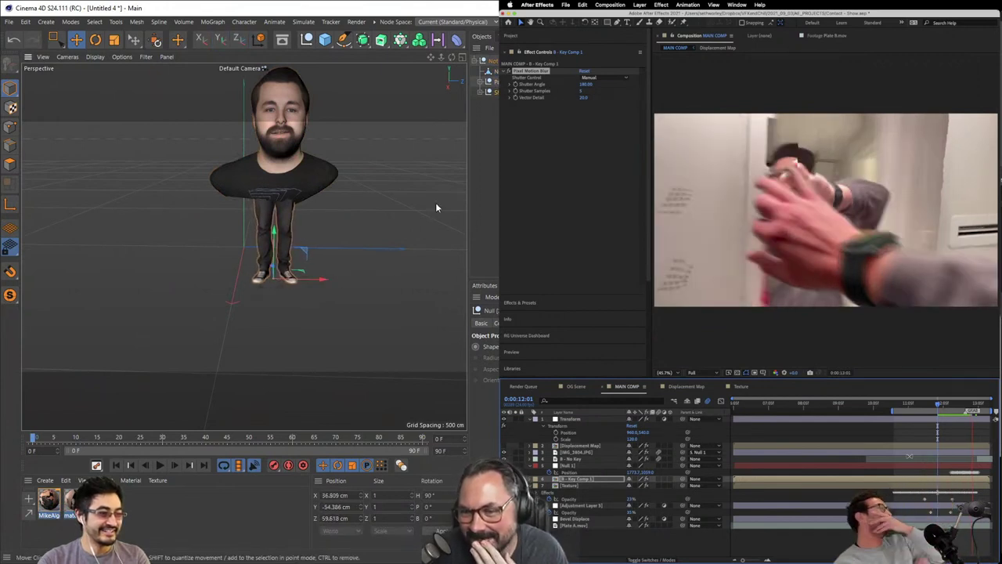
left_click(376, 218)
left_click_drag(375, 220, 327, 234)
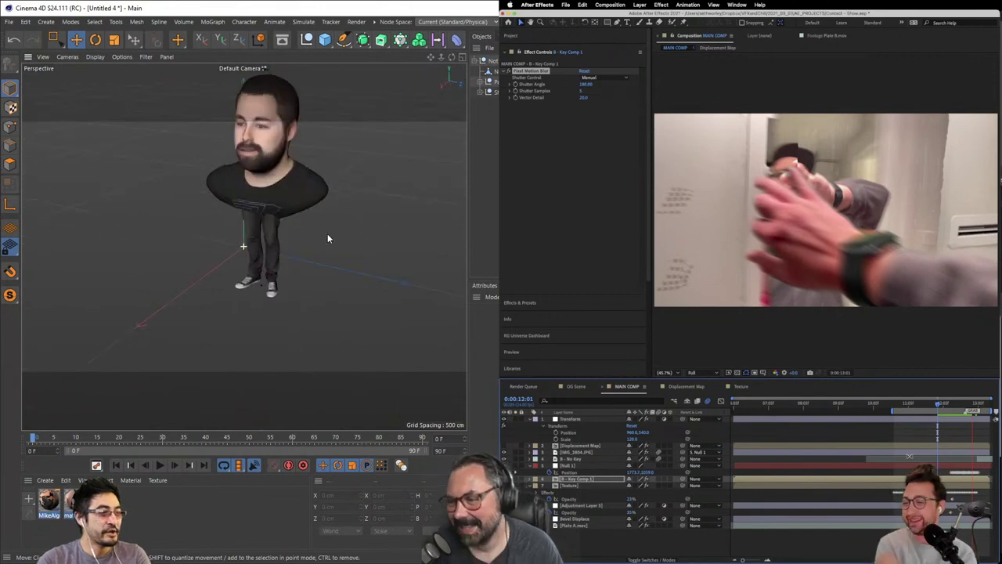
Step: Export the figure as FBX with the Version 7.7 (2019) settings, saving it in the 3D STUFF folder under the person's first name
left_click(10, 22)
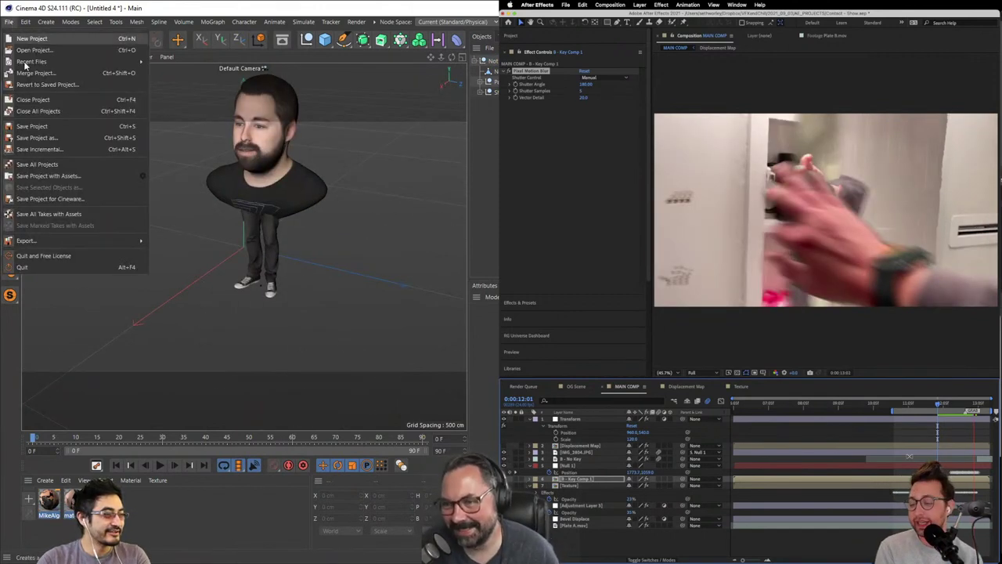
mouse_move(69, 241)
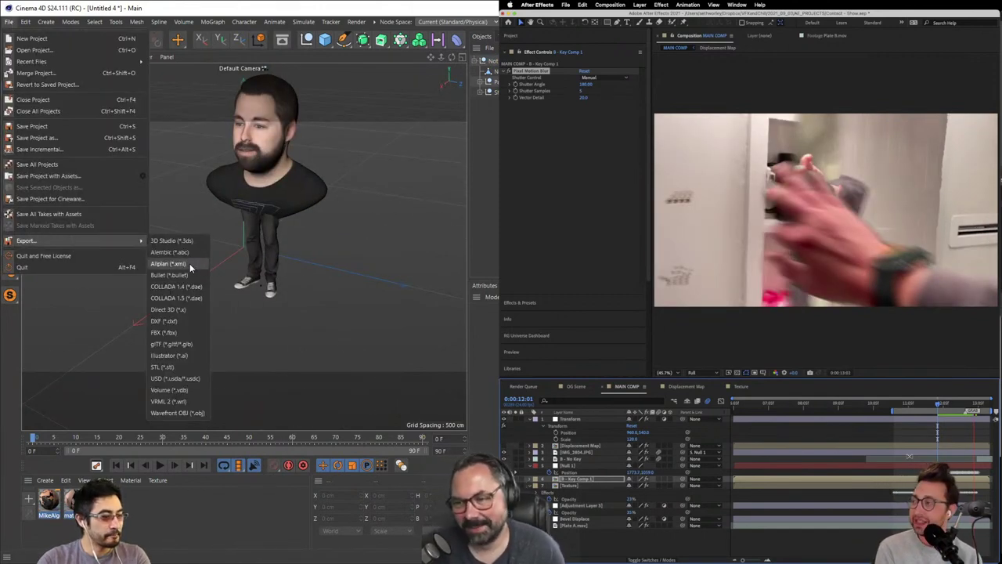
left_click(190, 330)
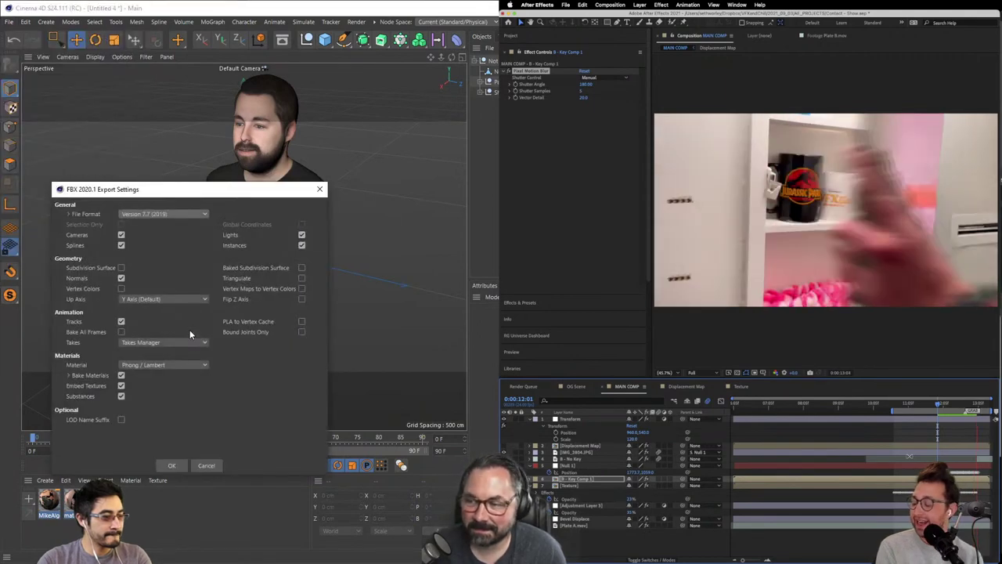
left_click(170, 464)
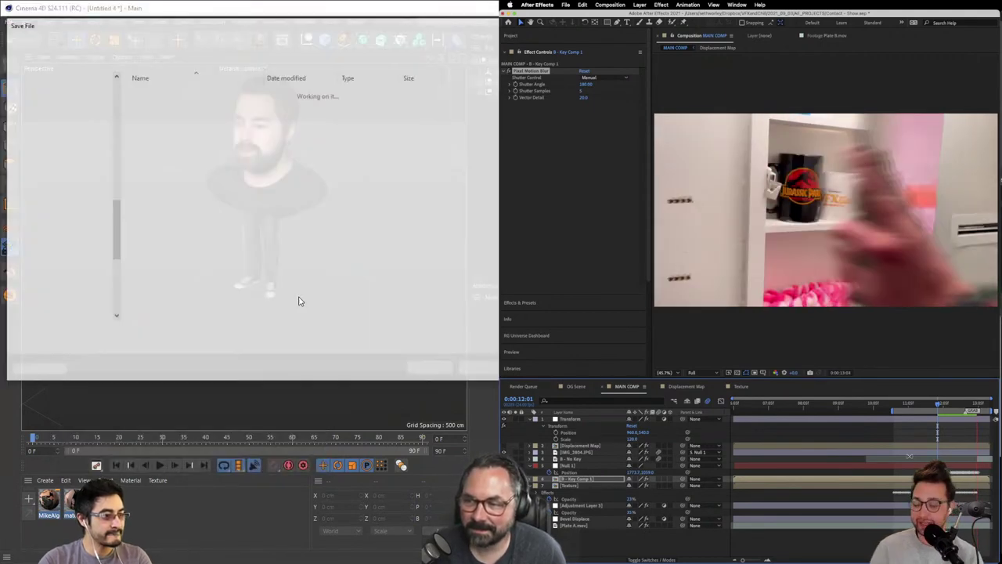
type("JOsh")
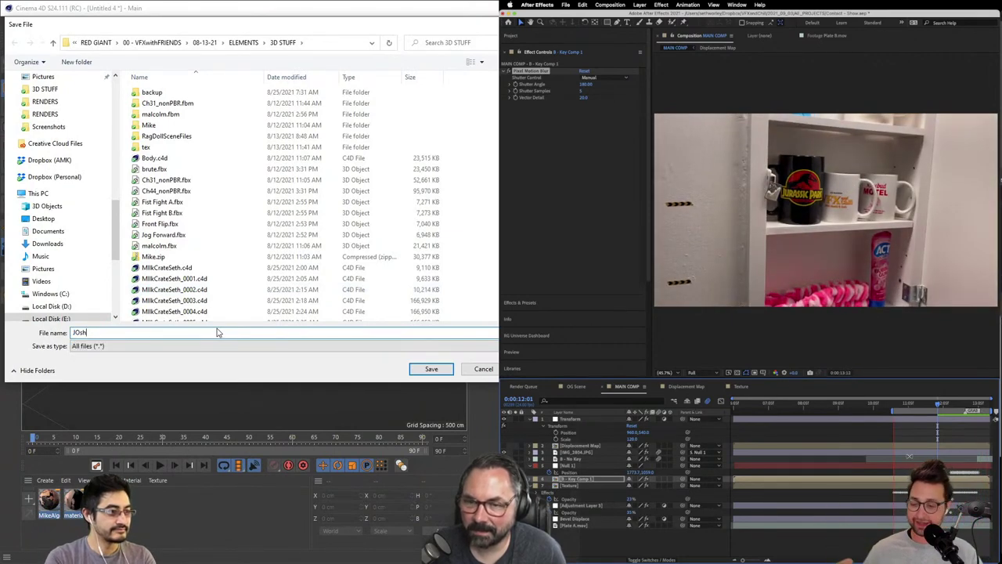
key("Return")
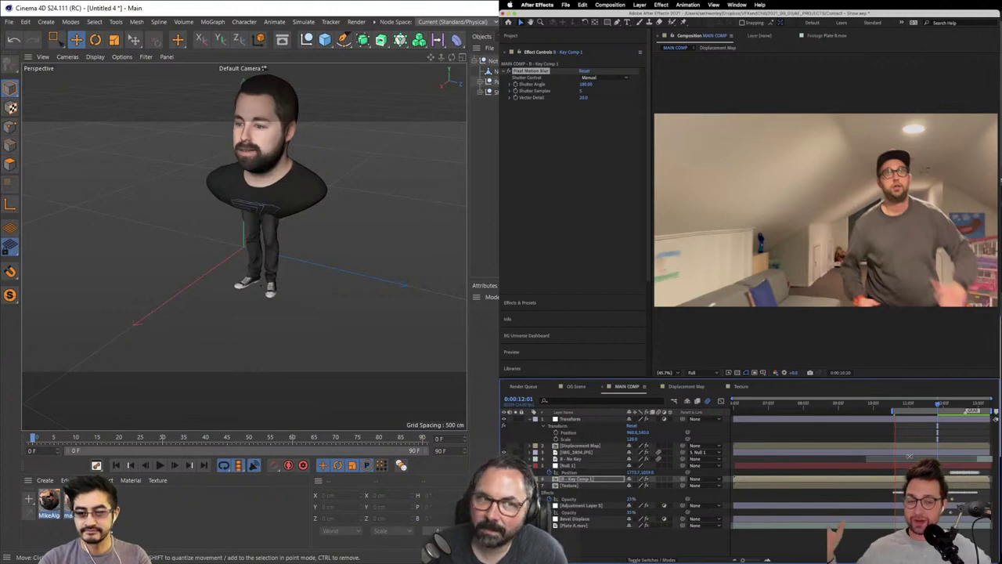
Step: Switch to the browser and open the Mixamo website in place of the Sketchfab page
key("alt+Tab")
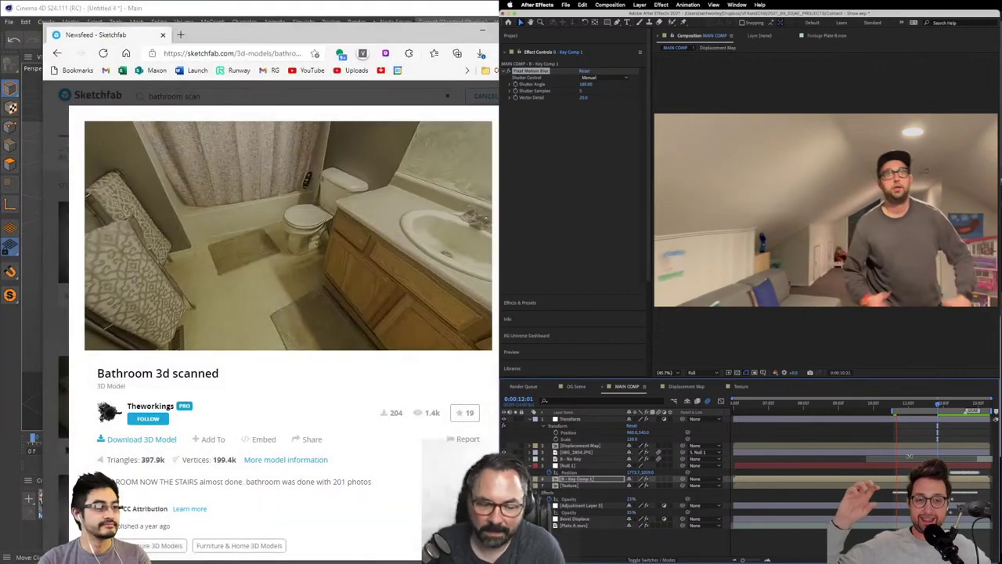
left_click(214, 54)
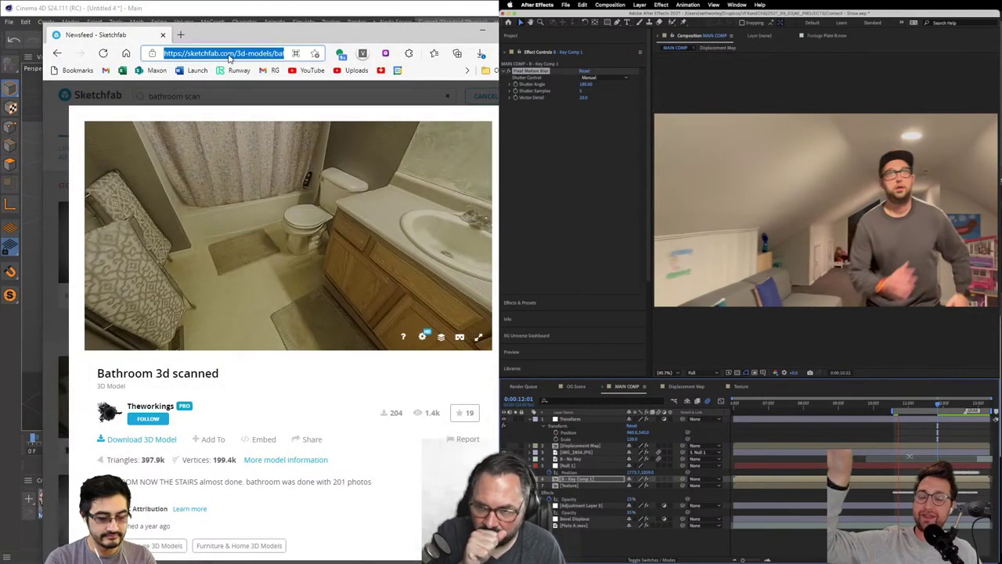
type("mixamo")
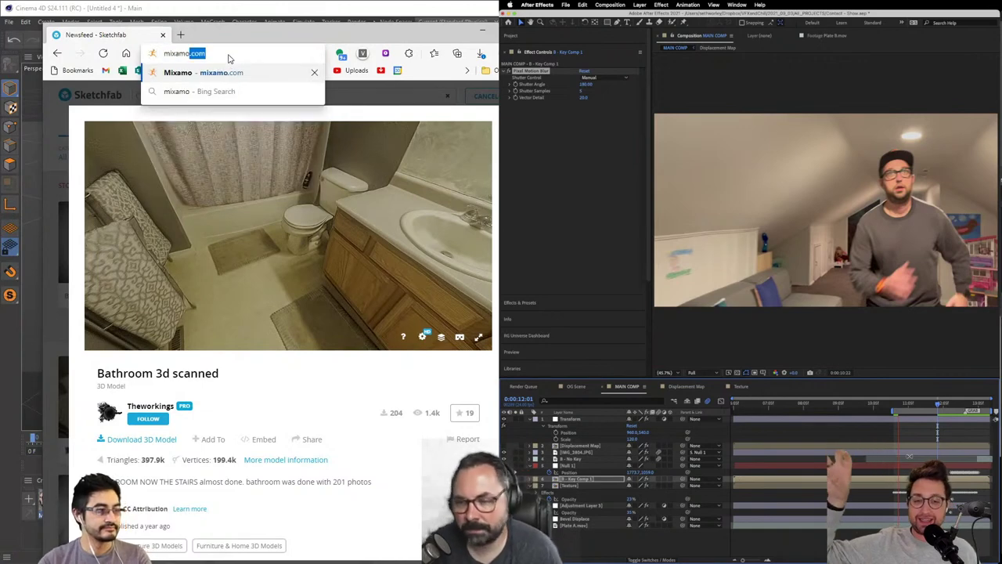
key("alt+Tab")
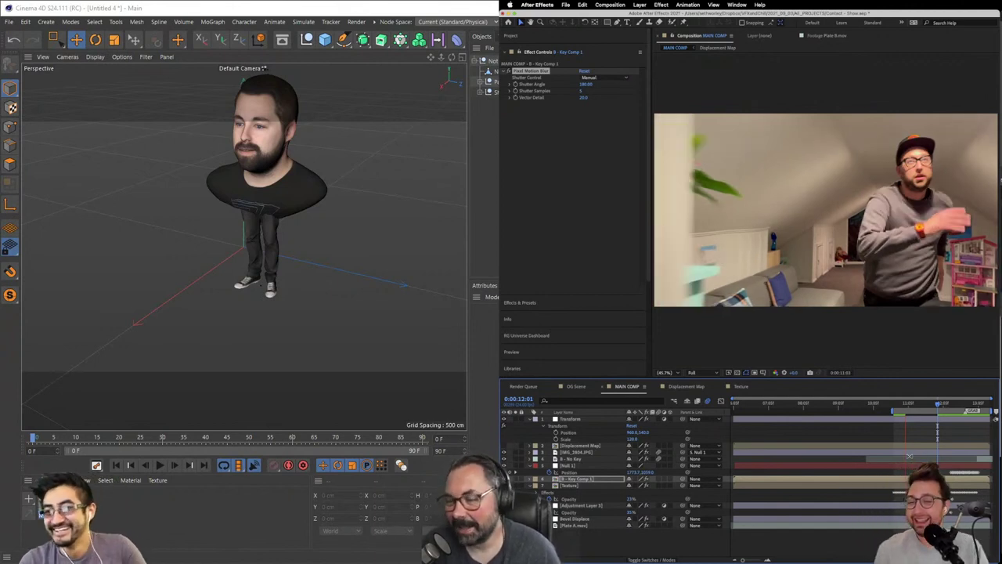
left_click_drag(500, 282, 384, 26)
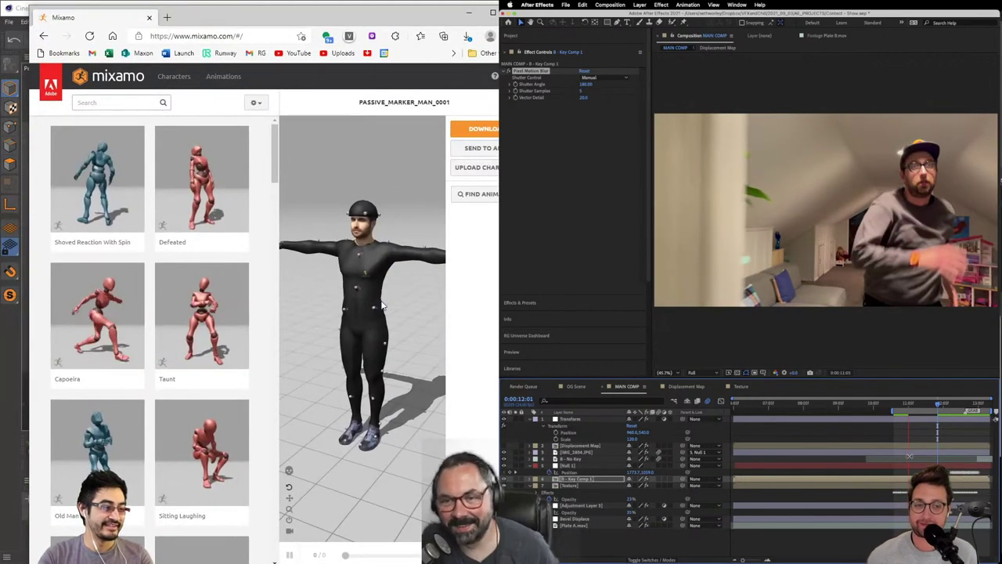
Step: Widen the Mixamo browser window and examine the PASSIVE_MARKER_MAN_0001 character up close in the preview
scroll(376, 356, "up", 2)
scroll(376, 355, "up", 3)
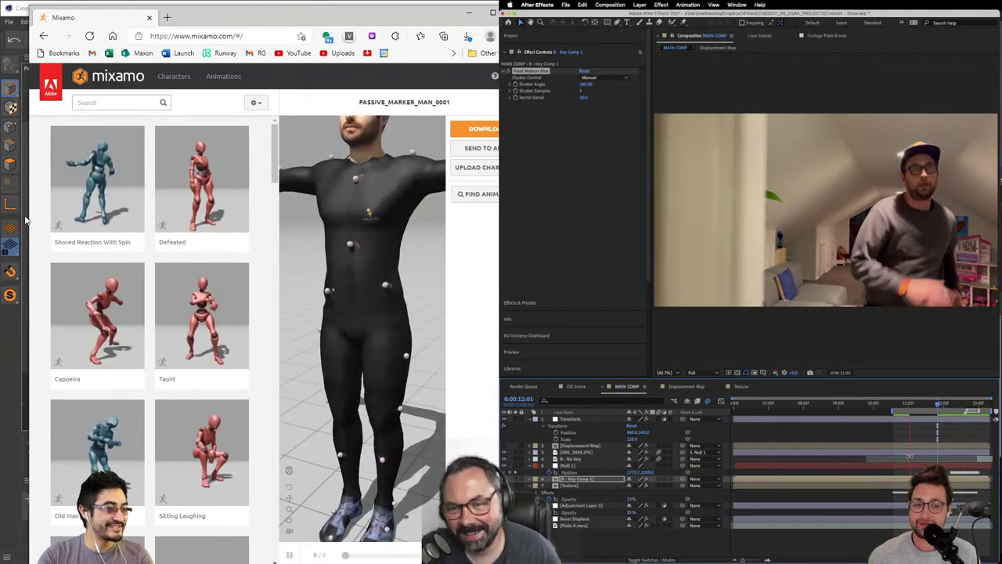
left_click_drag(28, 220, 6, 220)
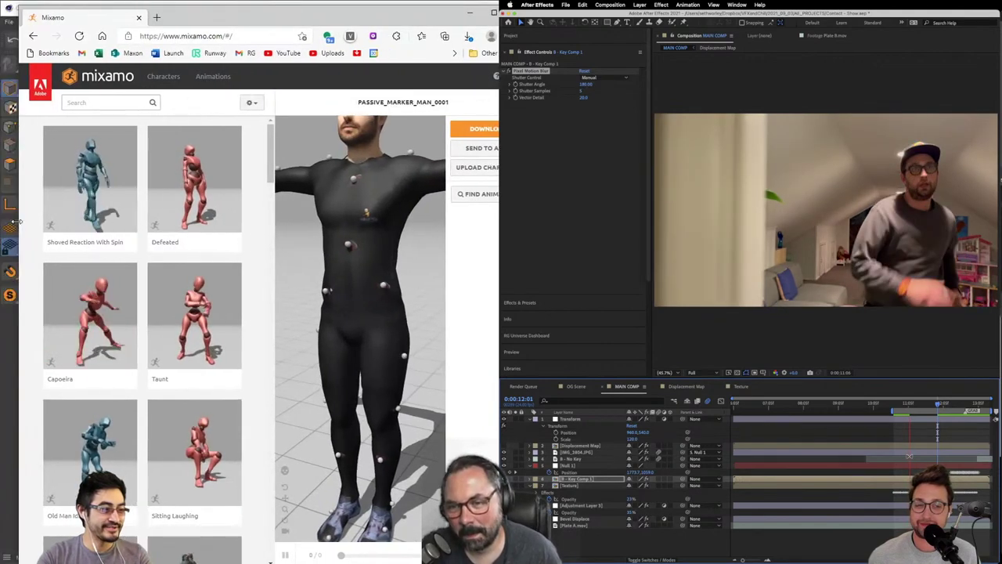
left_click_drag(344, 251, 387, 275)
scroll(395, 266, "up", 5)
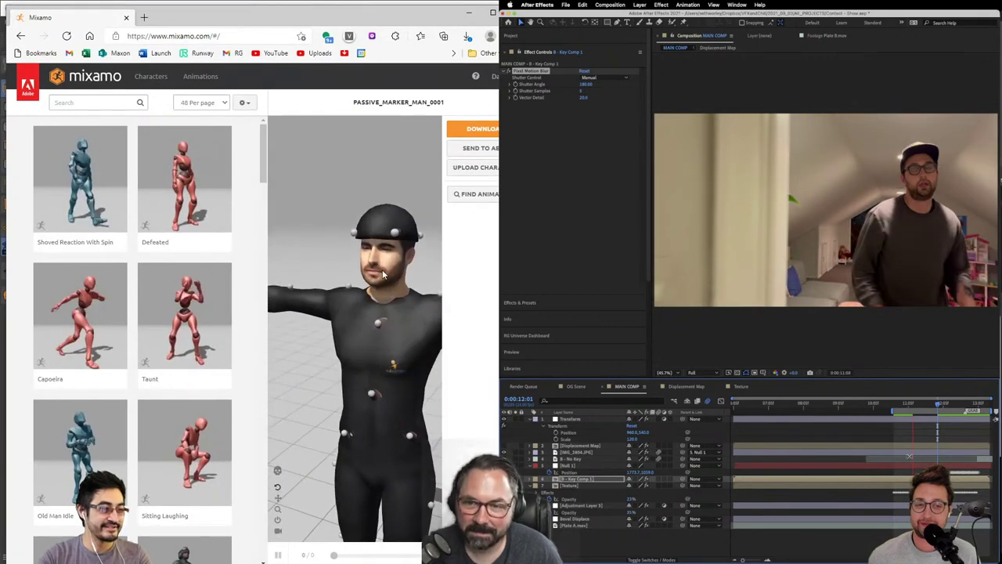
scroll(401, 289, "down", 5)
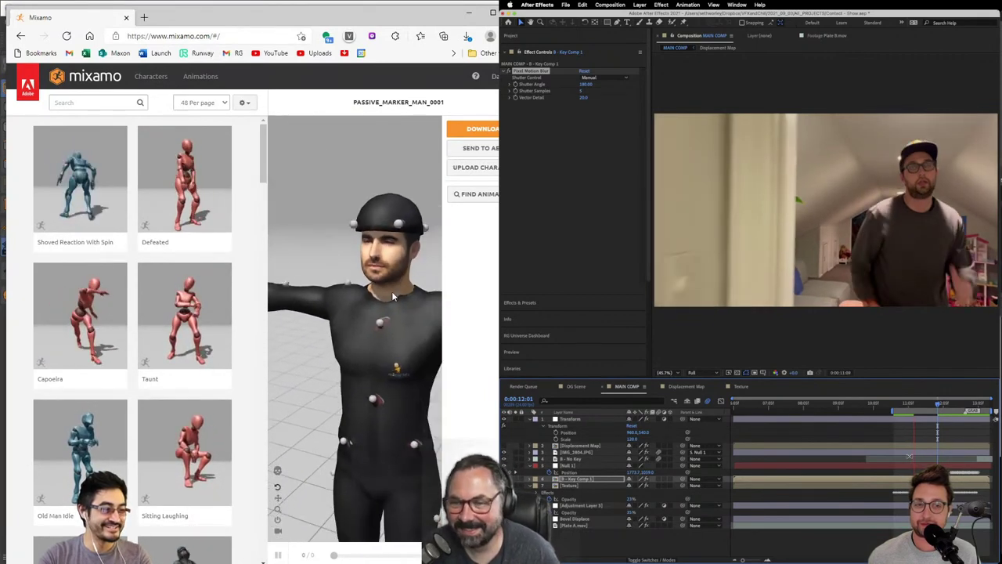
Step: Start a character upload in Mixamo, choose to select a file, and browse back to the 00 - VFXwithFRIENDS folder
left_click(472, 167)
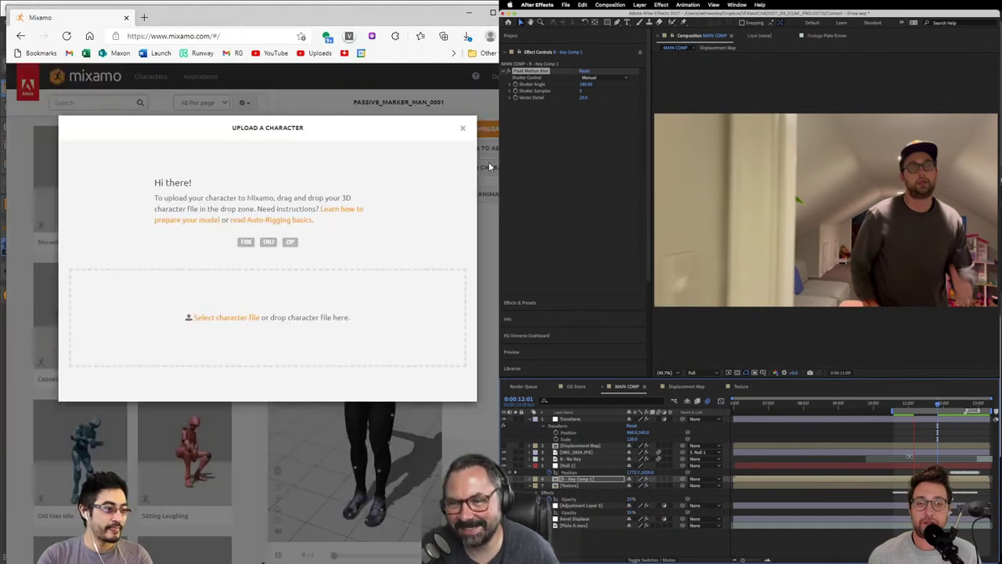
left_click(252, 318)
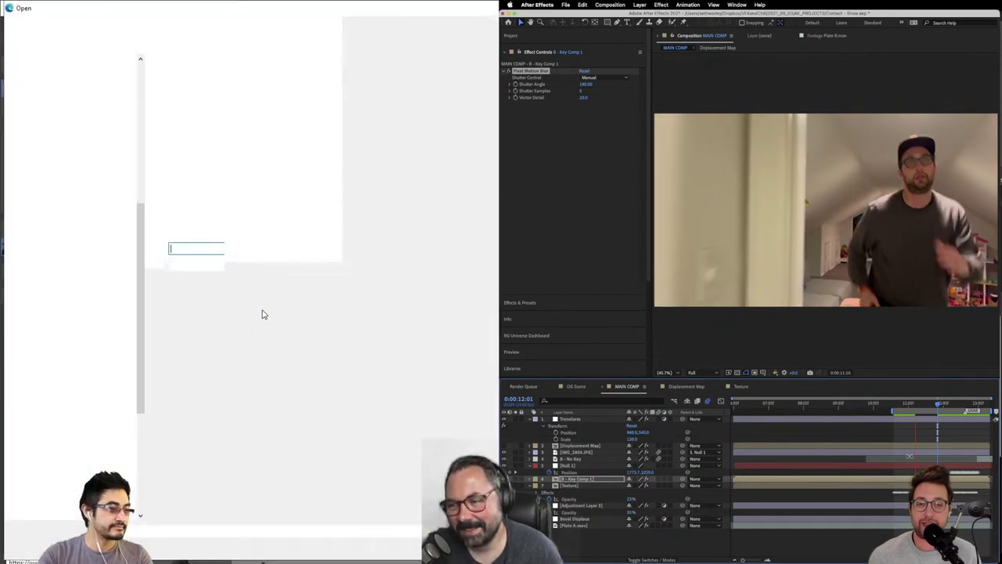
left_click(354, 26)
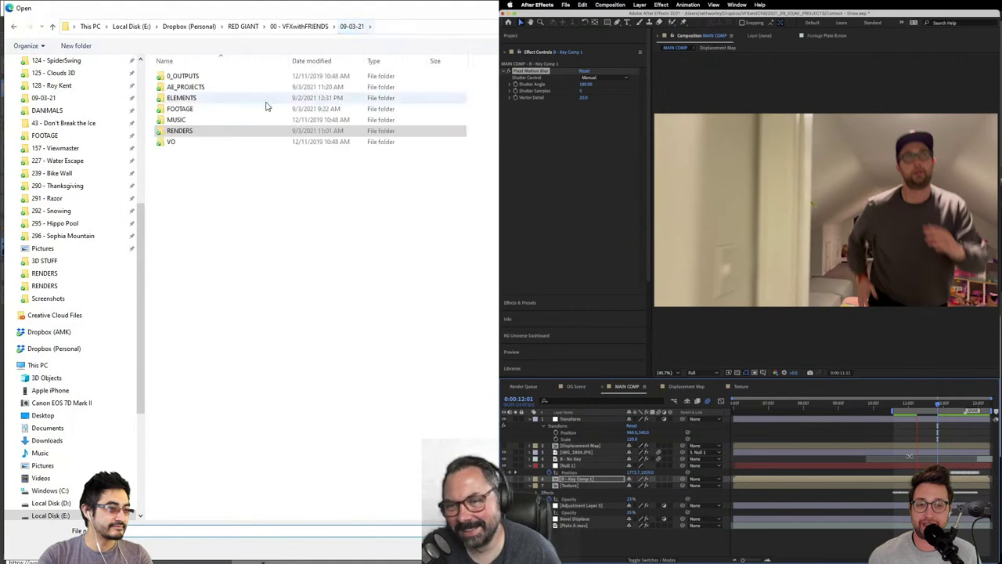
double_click(201, 100)
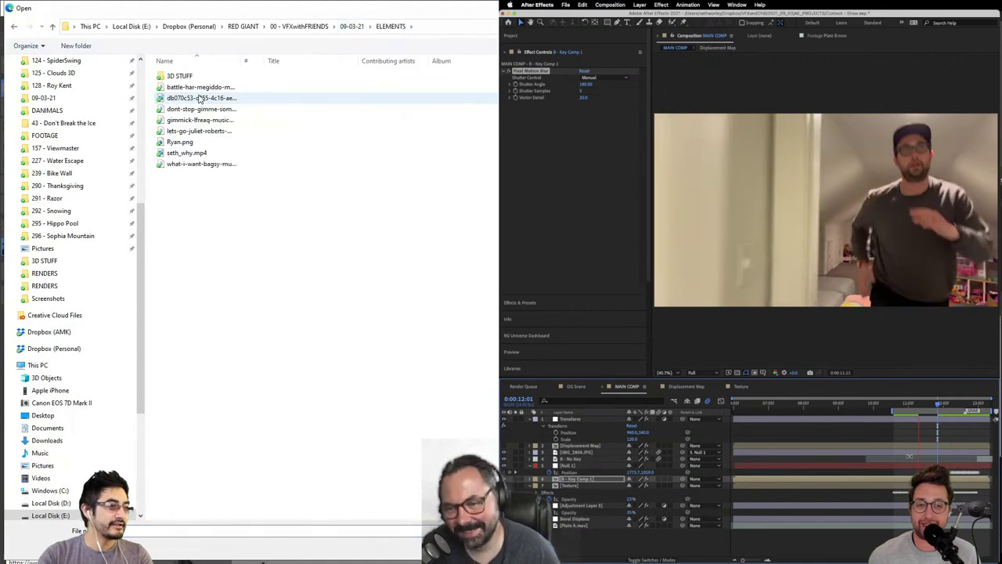
left_click(309, 28)
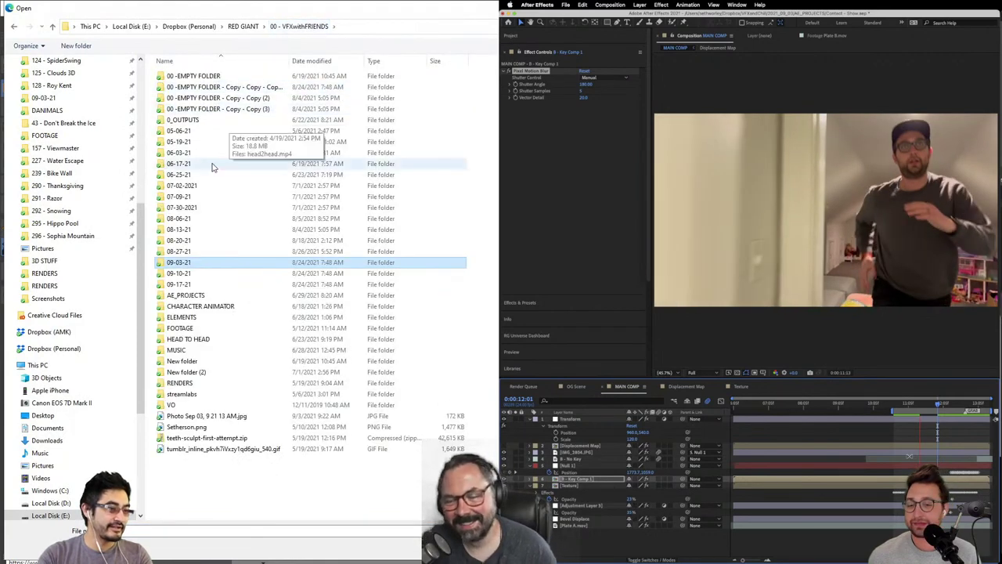
Step: Browse into 08-13-21, its ELEMENTS folder and 3D STUFF, and choose the FBX file named after the person for upload
double_click(195, 236)
left_click(212, 103)
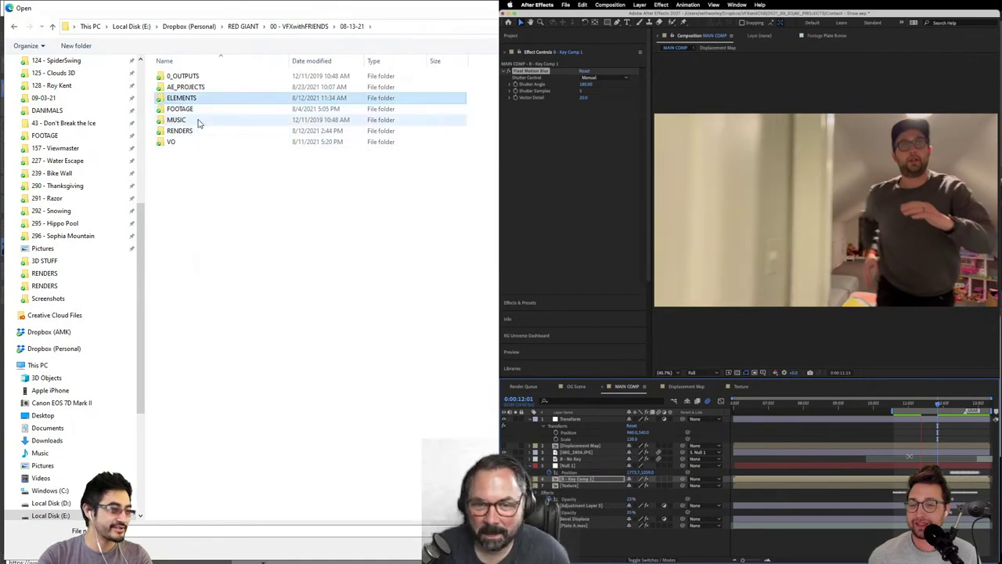
left_click(191, 110)
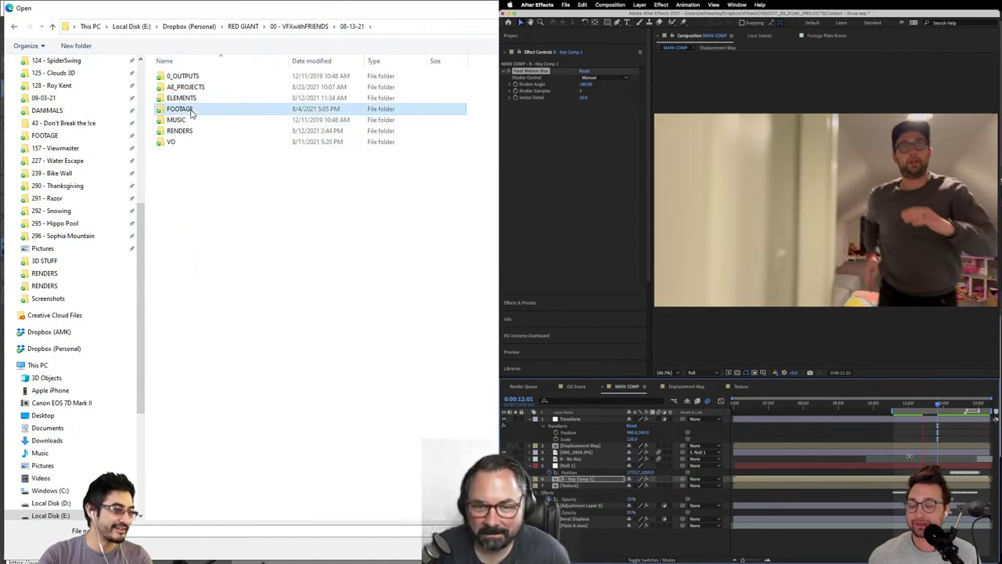
double_click(187, 98)
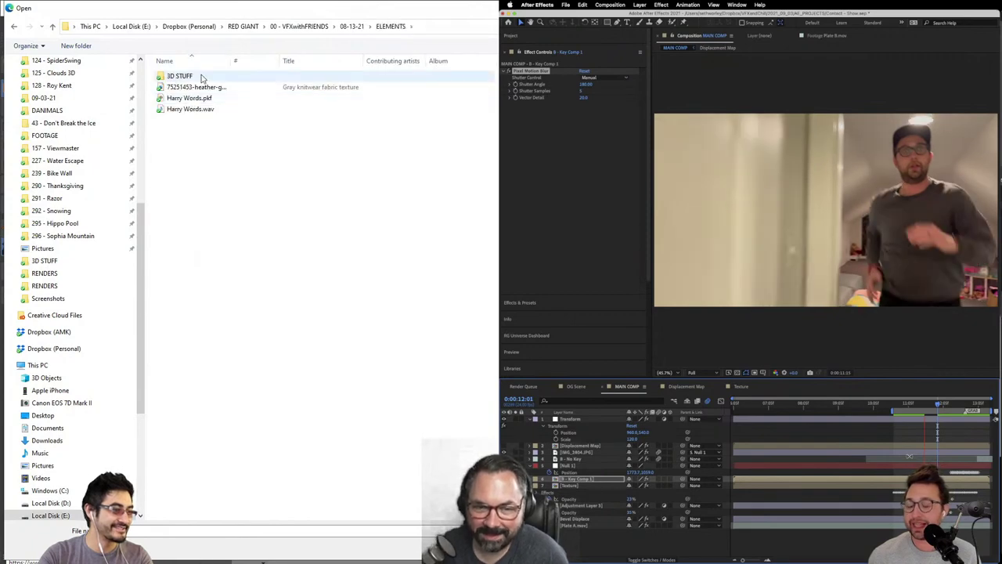
left_click(202, 79)
double_click(201, 78)
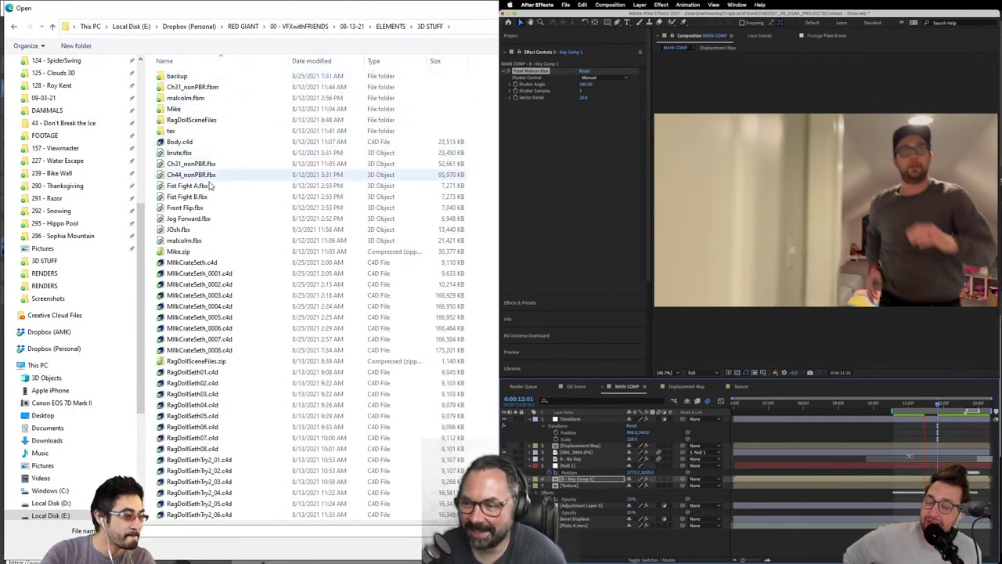
scroll(211, 270, "down", 4)
scroll(224, 284, "up", 4)
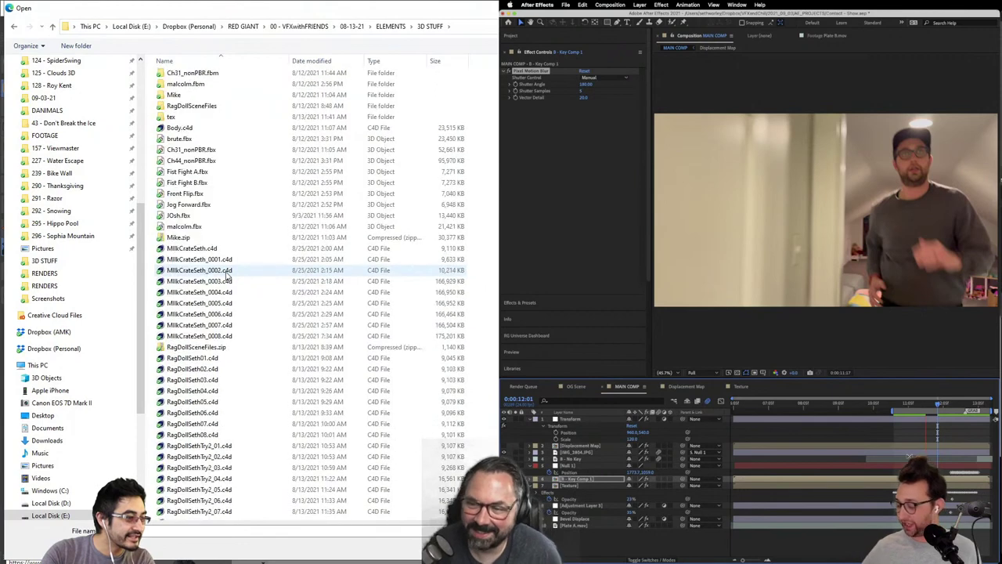
double_click(192, 218)
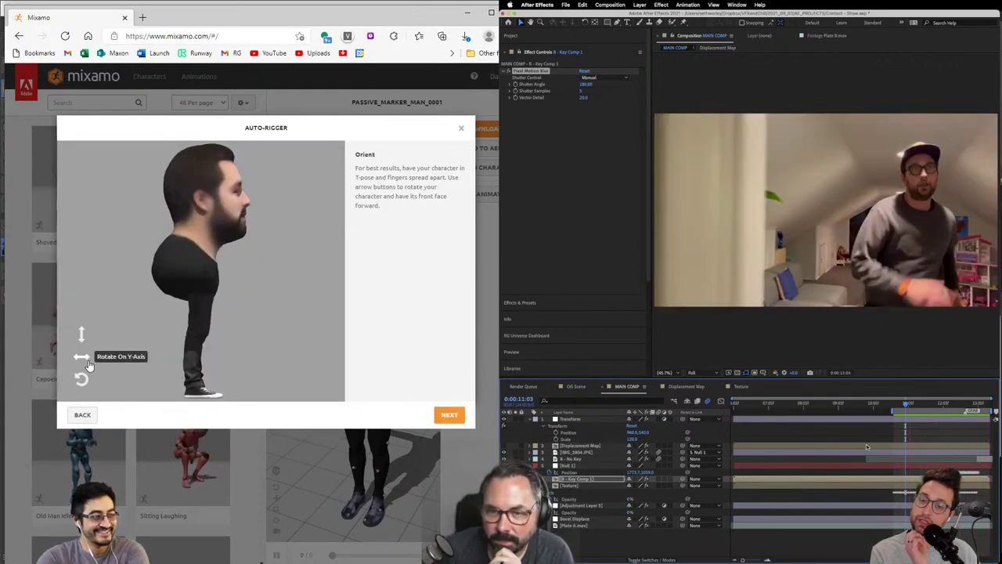
Step: Rotate the uploaded character on the Y-axis until its face points forward and accept the orientation
left_click(87, 364)
left_click(87, 363)
left_click(87, 362)
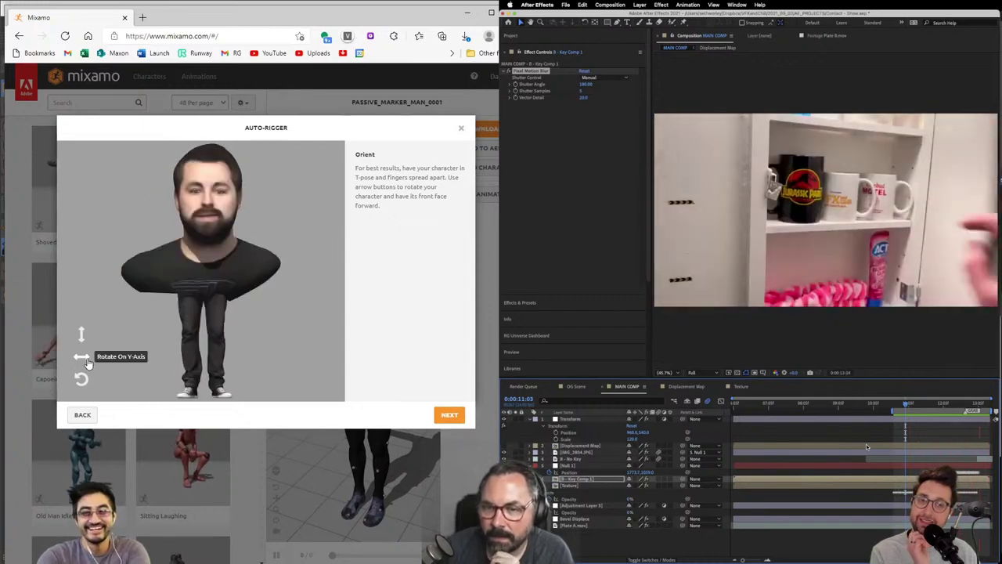
left_click(87, 363)
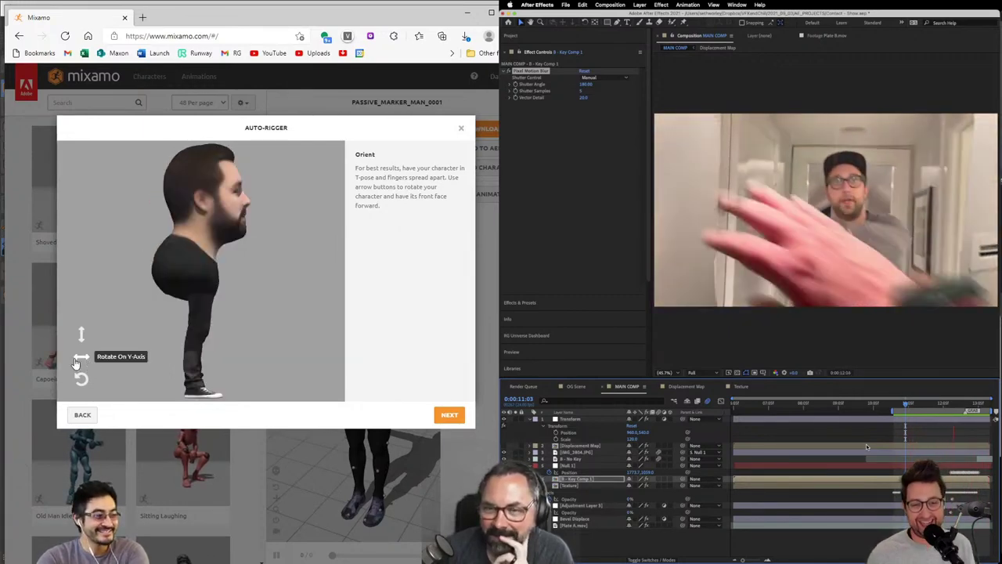
left_click(77, 361)
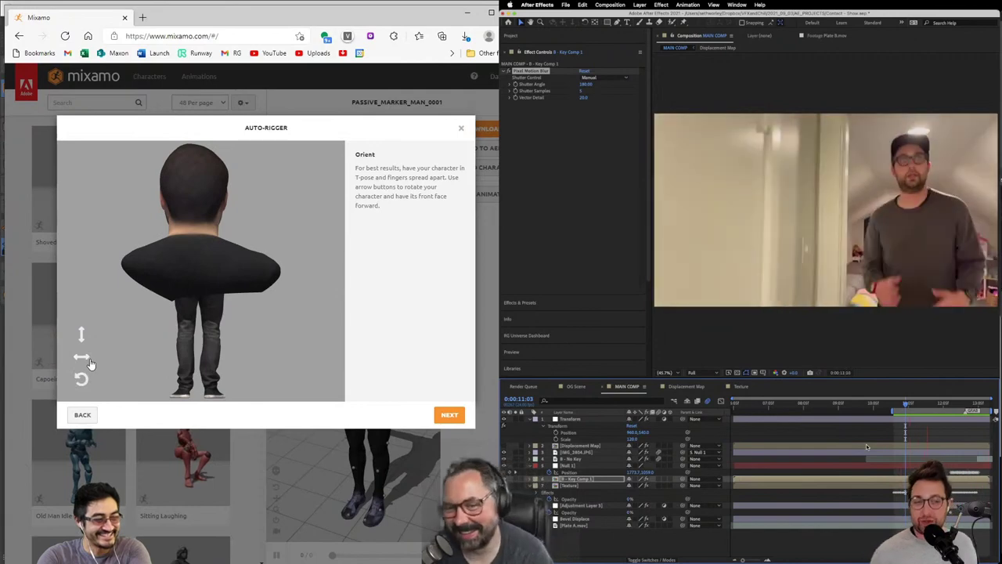
left_click(89, 363)
left_click(88, 362)
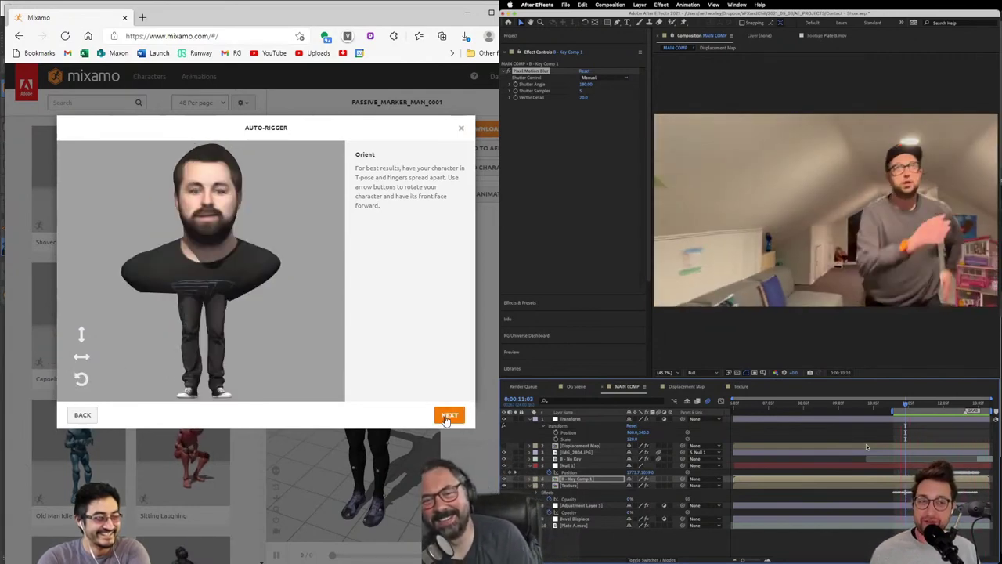
left_click(447, 417)
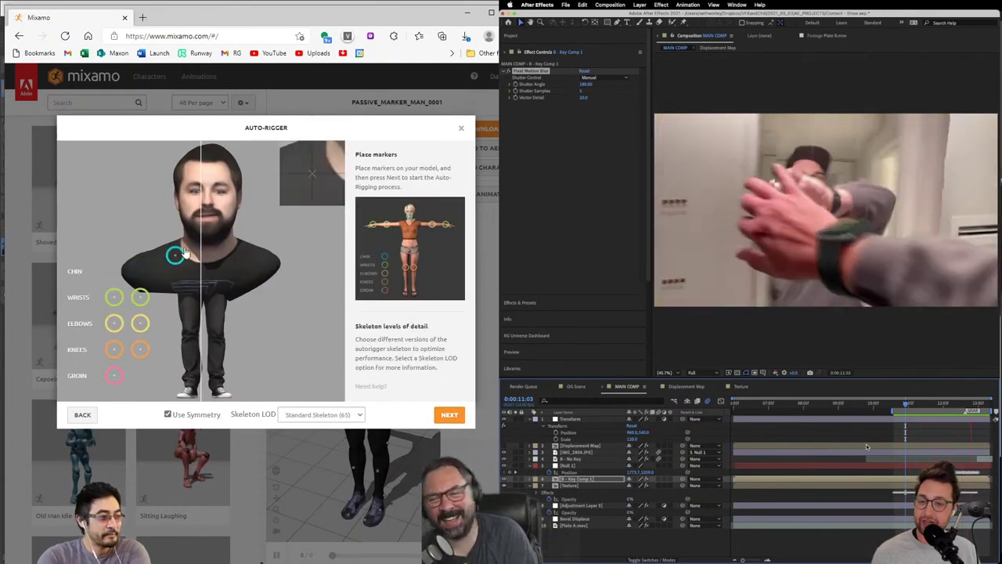
Step: Place the symmetrical rigging markers on the character's chin, wrists at the arm stubs, elbows, knees and groin
left_click_drag(185, 251, 208, 235)
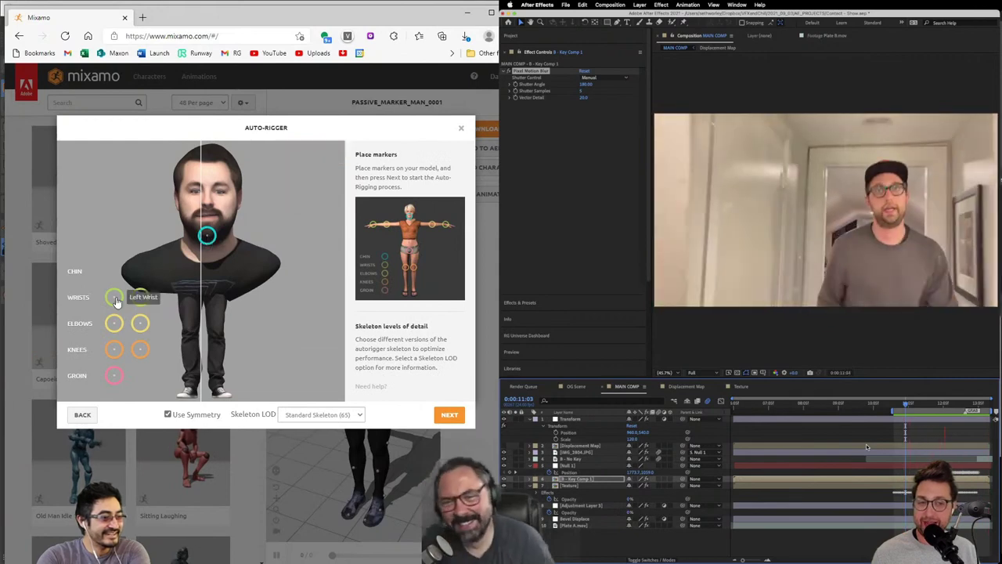
left_click_drag(115, 301, 126, 270)
left_click_drag(114, 323, 154, 270)
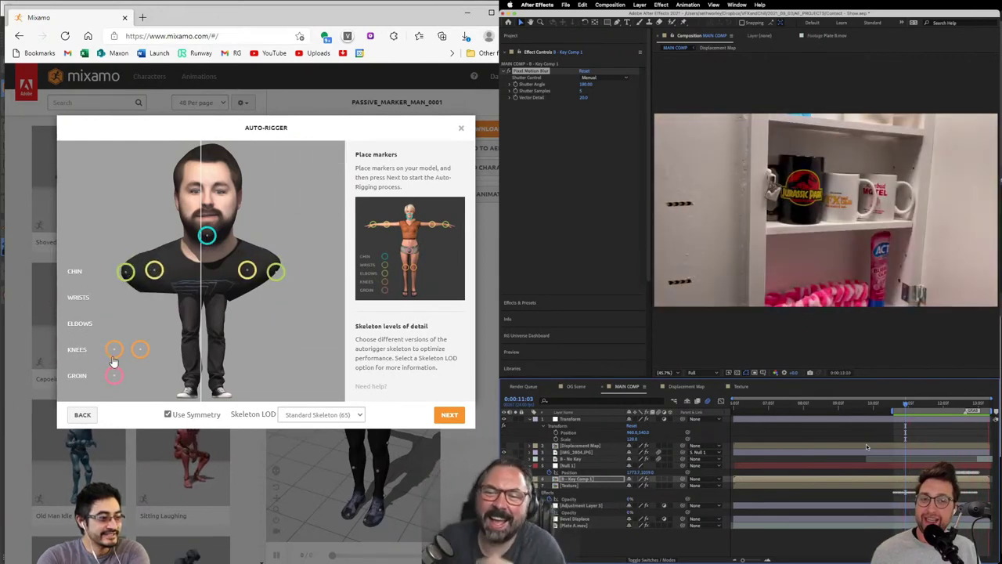
left_click_drag(113, 354, 186, 336)
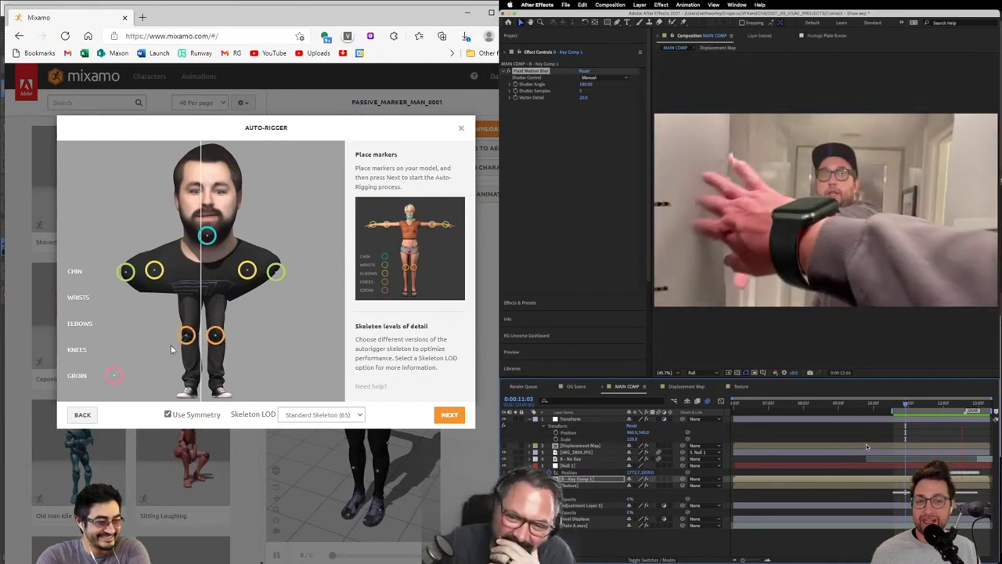
mouse_move(112, 375)
left_mouse_down()
mouse_move(189, 330)
mouse_move(203, 296)
left_mouse_up()
Step: Set the skeleton level of detail to No Fingers (25) and start the auto-rigging
left_click(316, 415)
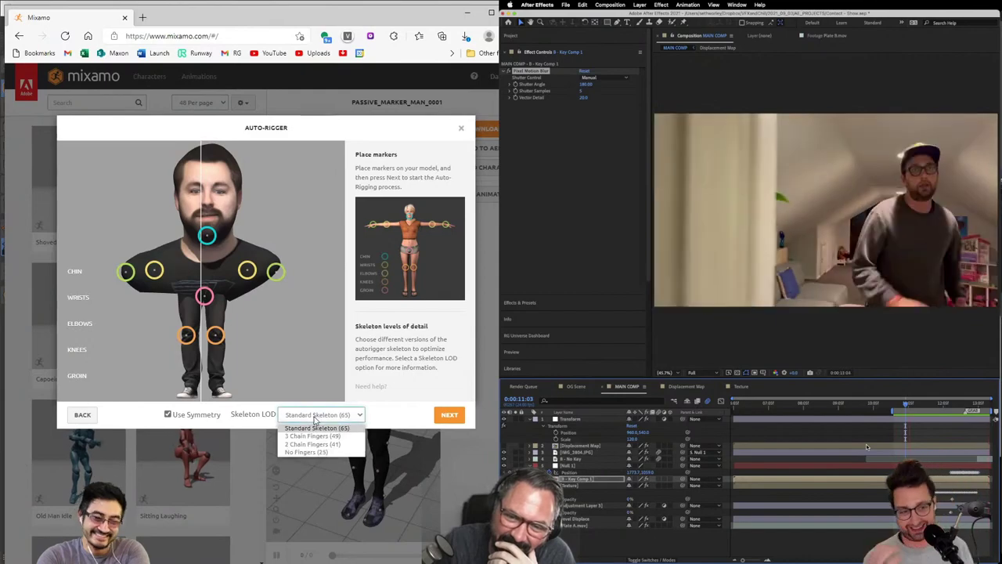
left_click(334, 451)
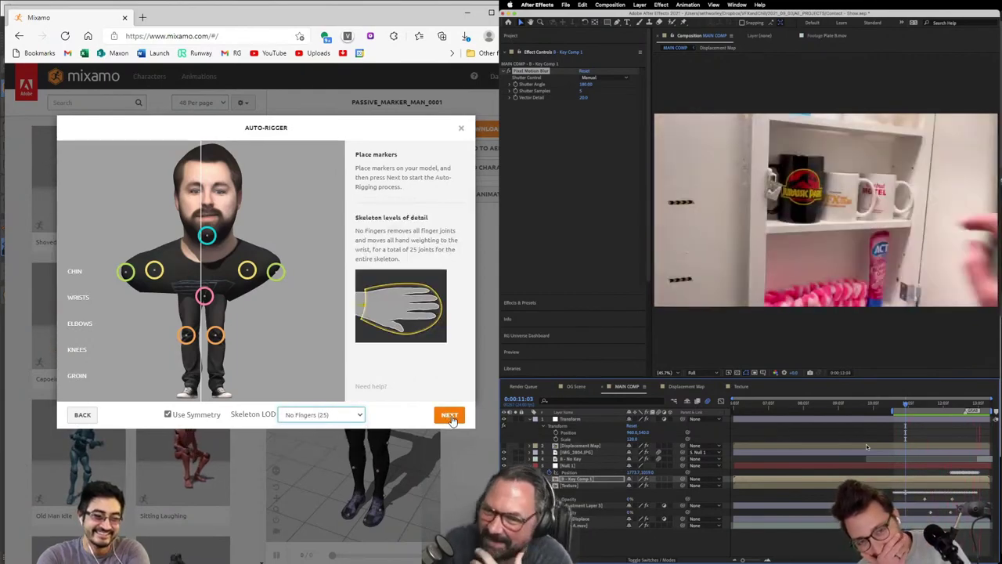
left_click(449, 416)
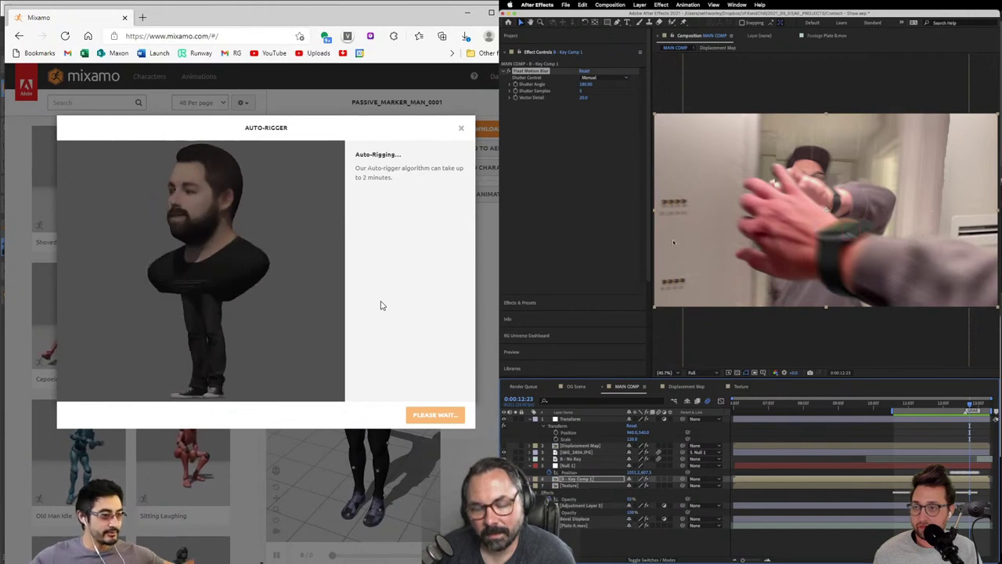
Step: In After Effects, replace the Pixel Motion Blur effect on the B - Key Comp 1 layer with CC Force Motion Blur
left_click(538, 71)
key("Delete")
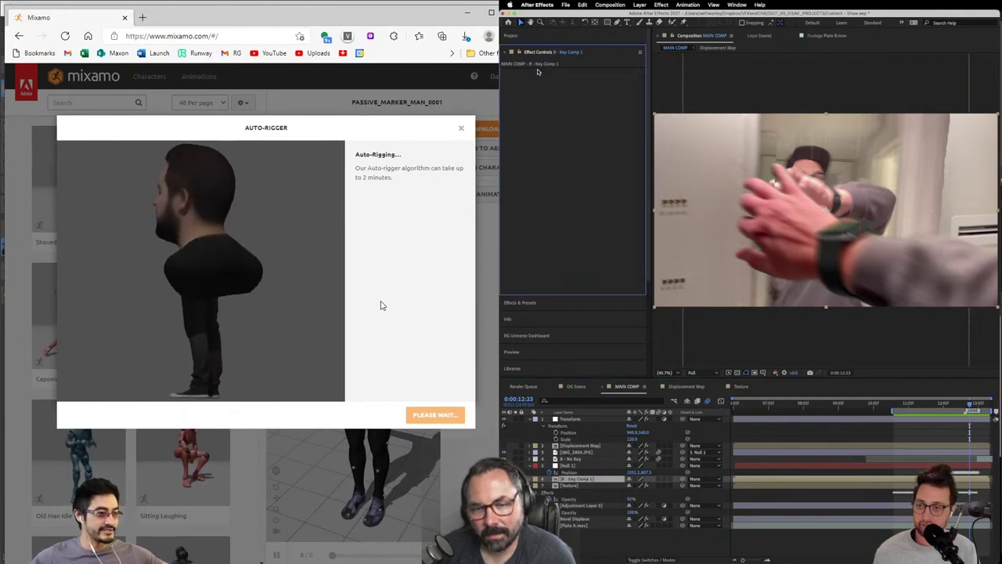
key("ctrl+space")
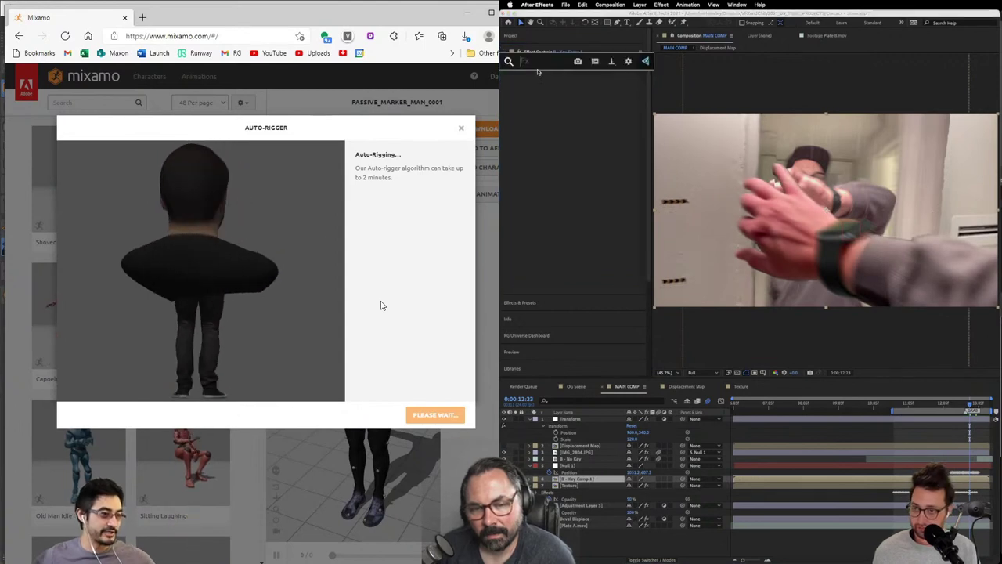
type("force")
key("Return")
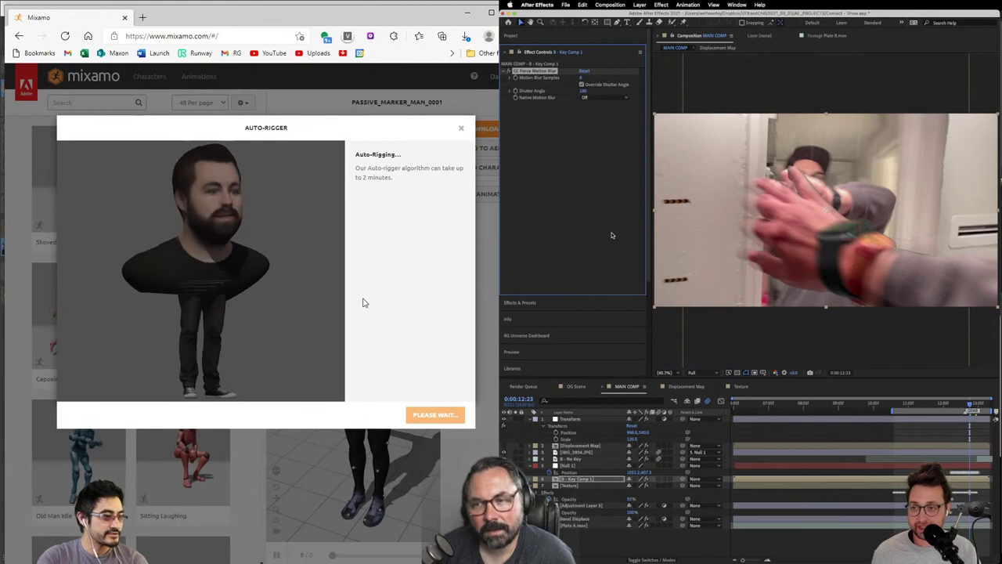
Step: Preview the transition with Native Motion Blur set to On, and compare the frame with and without CC Force Motion Blur
left_click(947, 406)
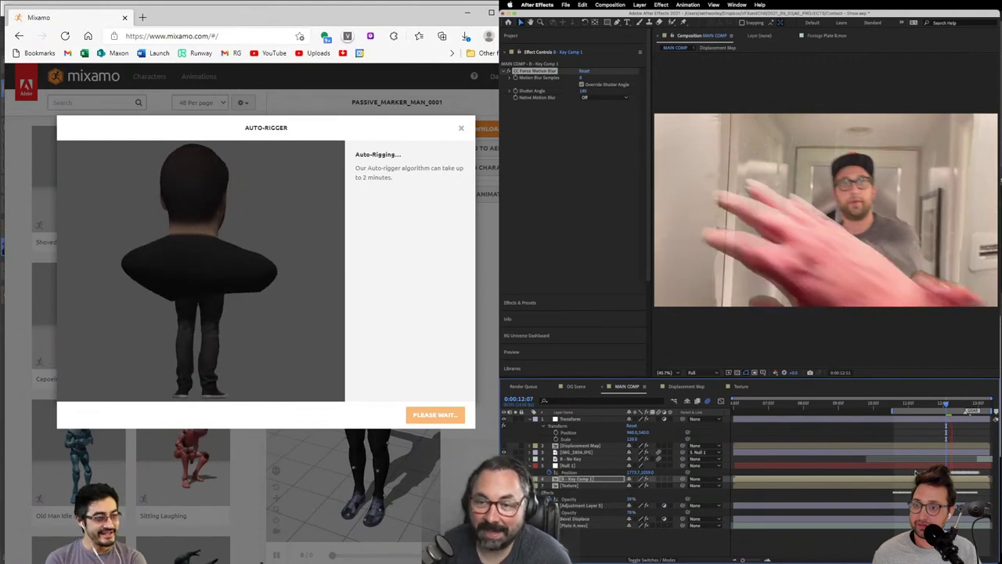
left_click(595, 97)
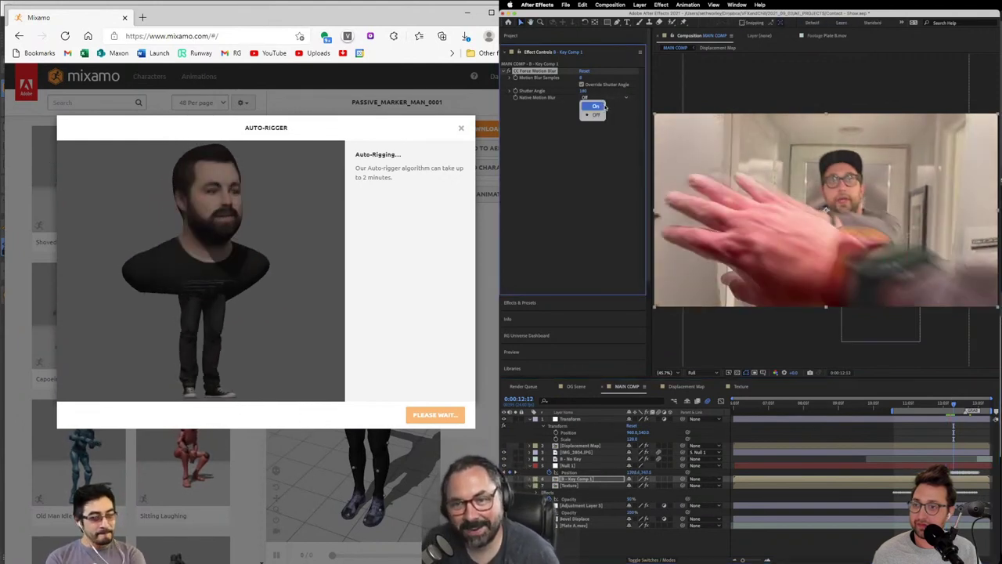
left_click(602, 106)
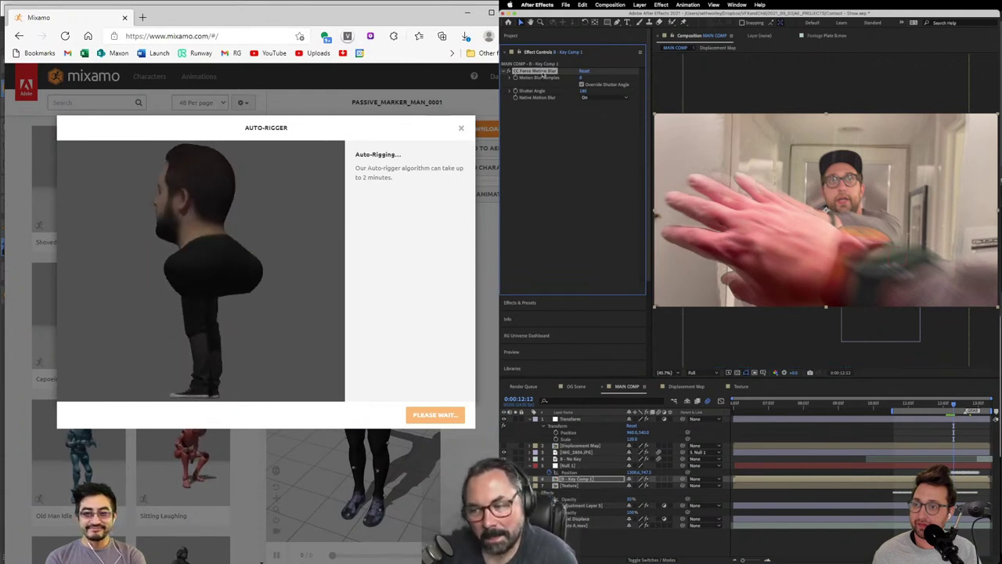
key("Delete")
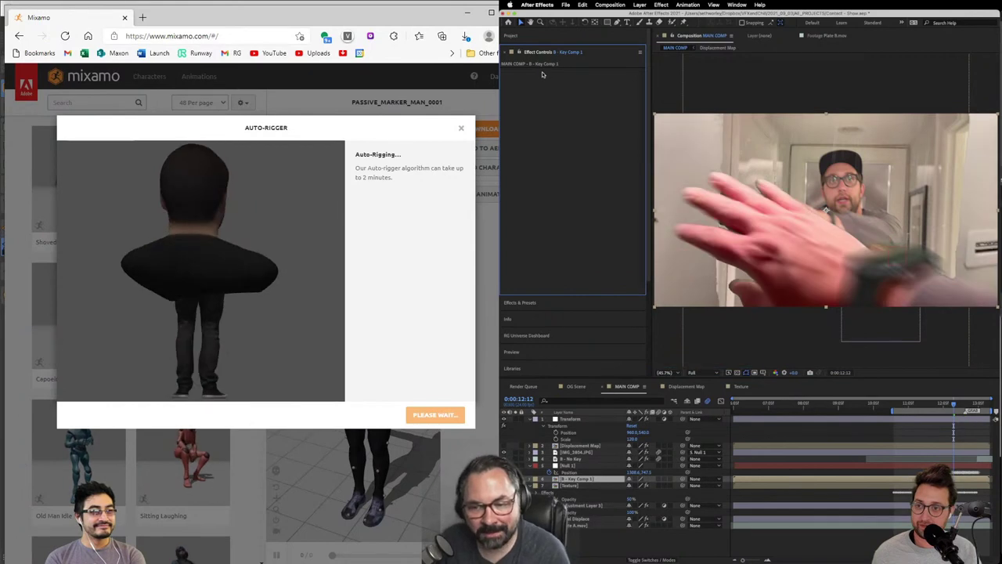
key("super+z")
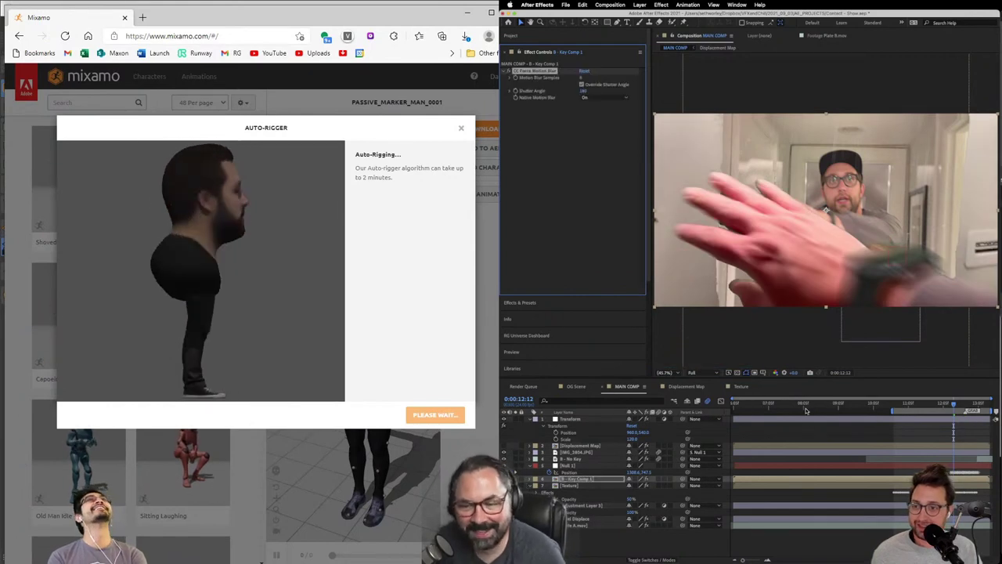
Step: Remove CC Force Motion Blur from the B - Key Comp 1 layer and play back the transition
left_click(943, 400)
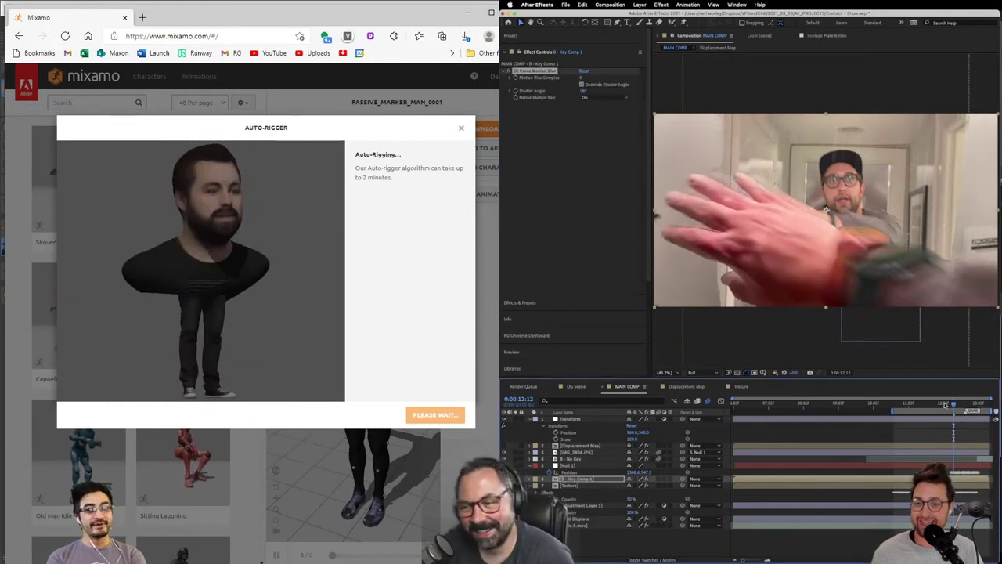
left_click(530, 73)
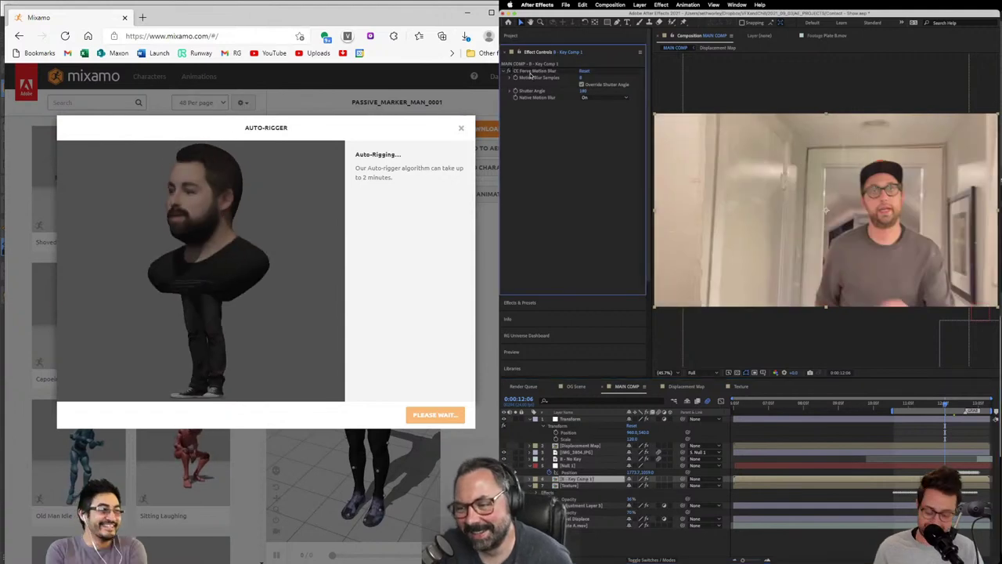
key("Delete")
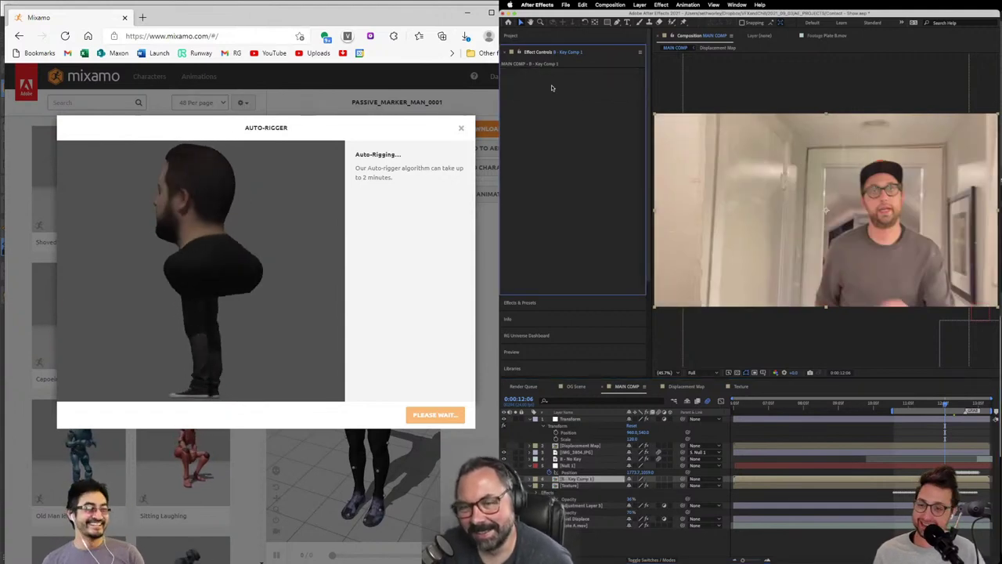
key("space")
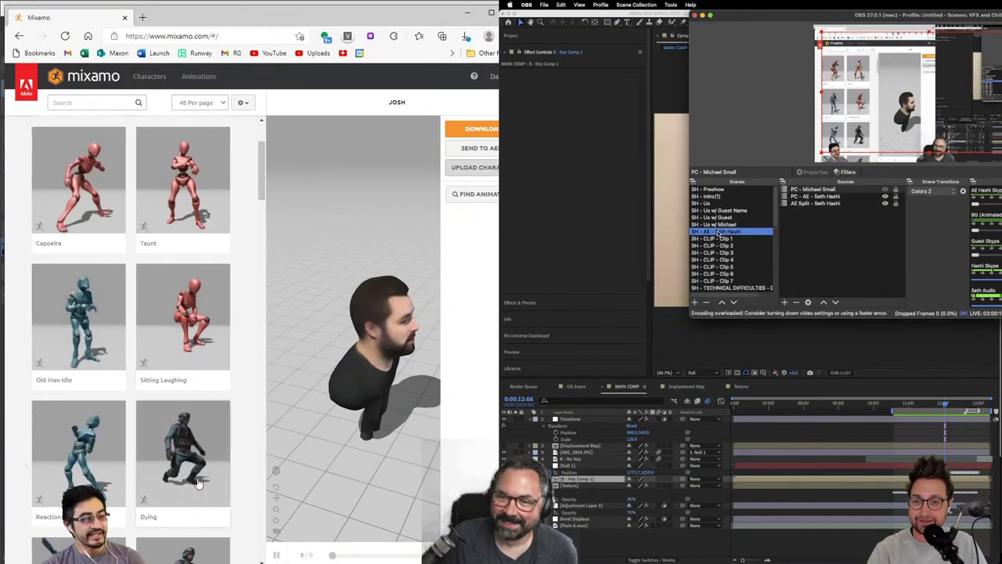
Step: Try the Dying animation on the rigged Mixamo character and search the animations for "clown"
left_click(198, 482)
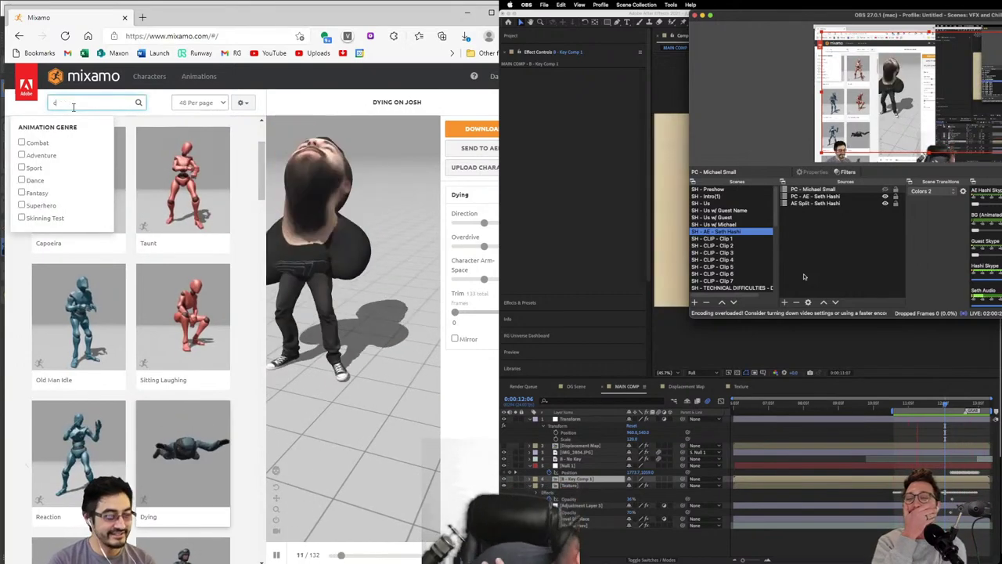
key("Return")
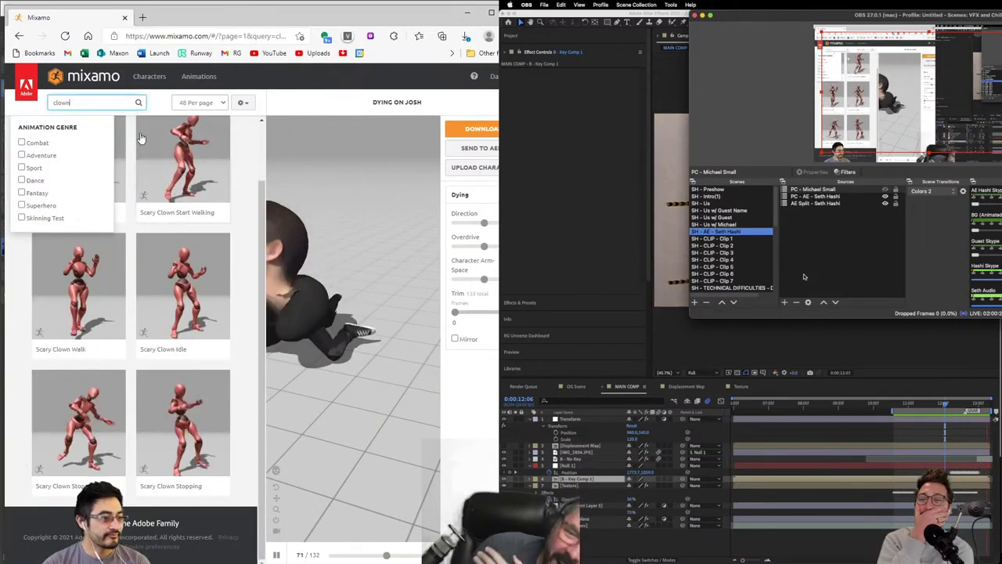
Step: Try Scary Clown Start Walking on the character, replace it with Scary Clown Walk and view the figure from higher up
left_click(170, 162)
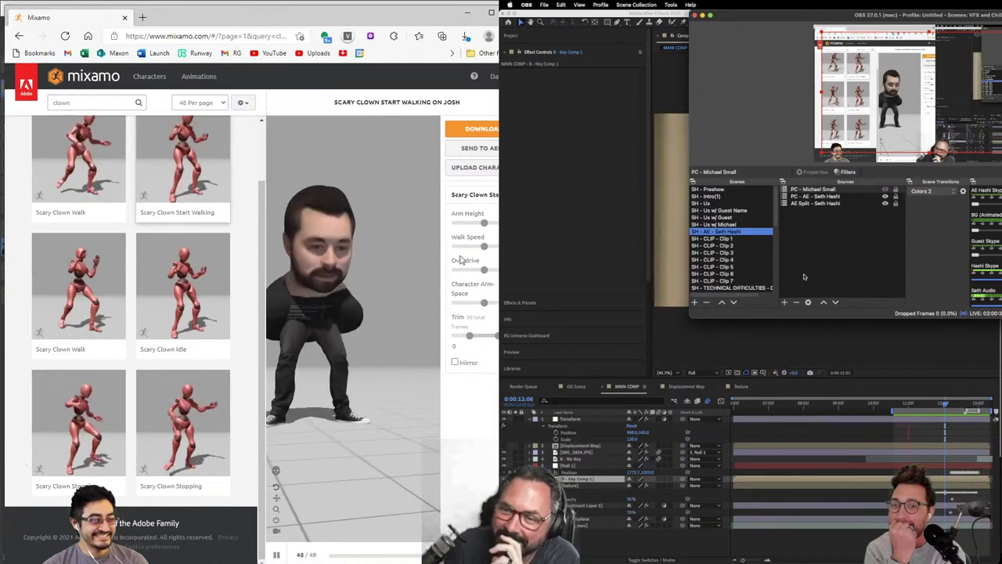
left_click(90, 302)
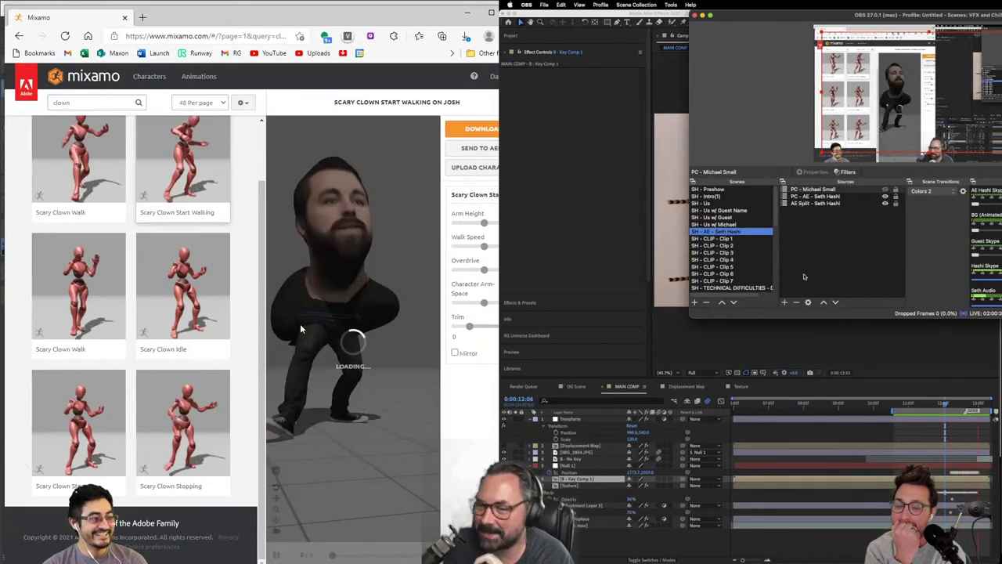
left_click(90, 301)
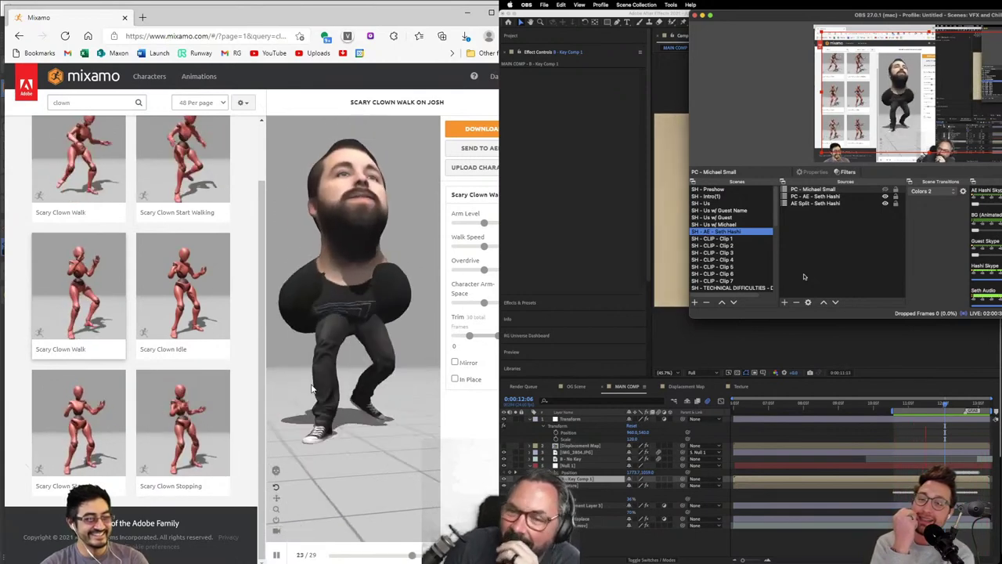
left_click_drag(340, 396, 362, 433)
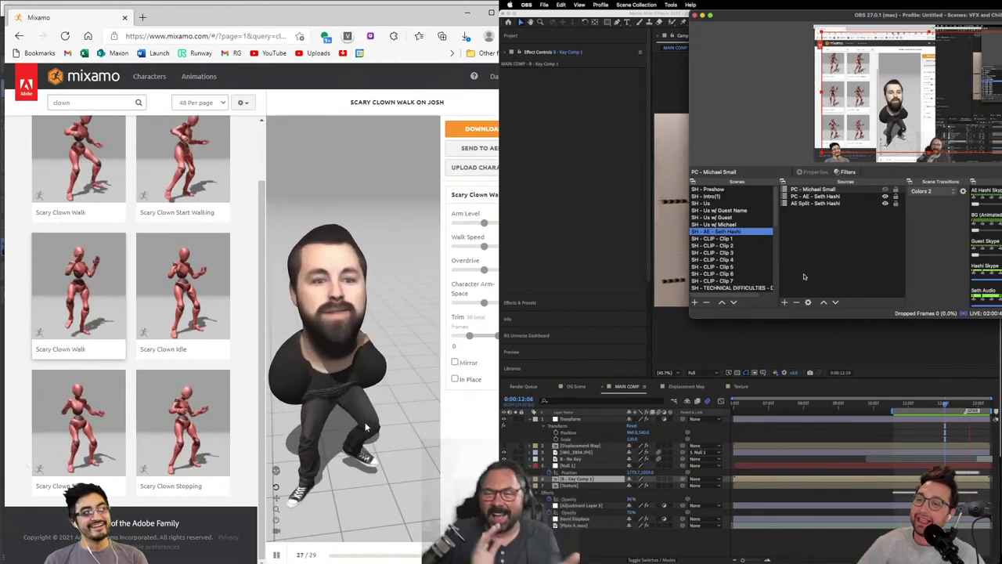
Step: Switch the OBS stream to the SH - Outro/Credits scene
scroll(710, 240, "down", 2)
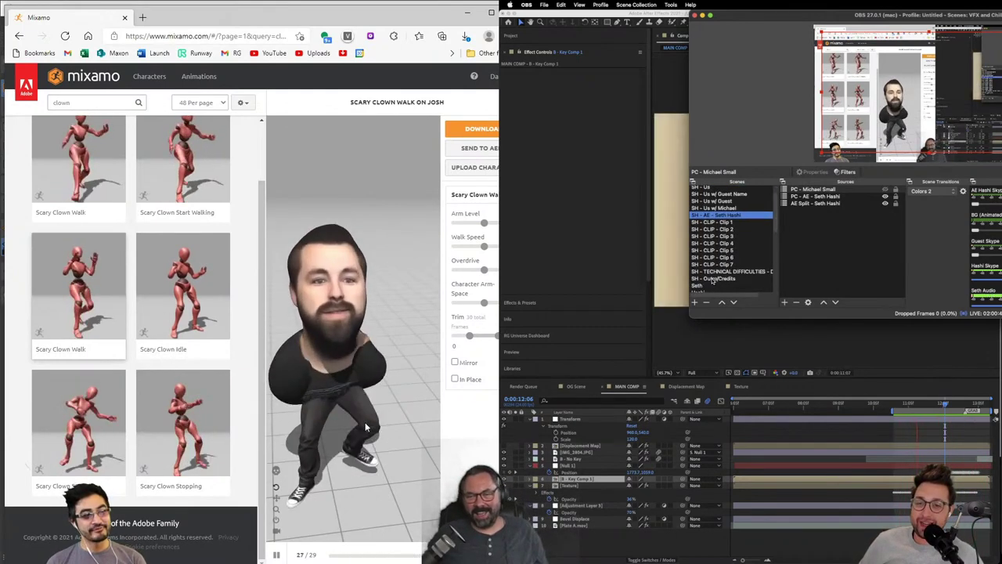
left_click(712, 278)
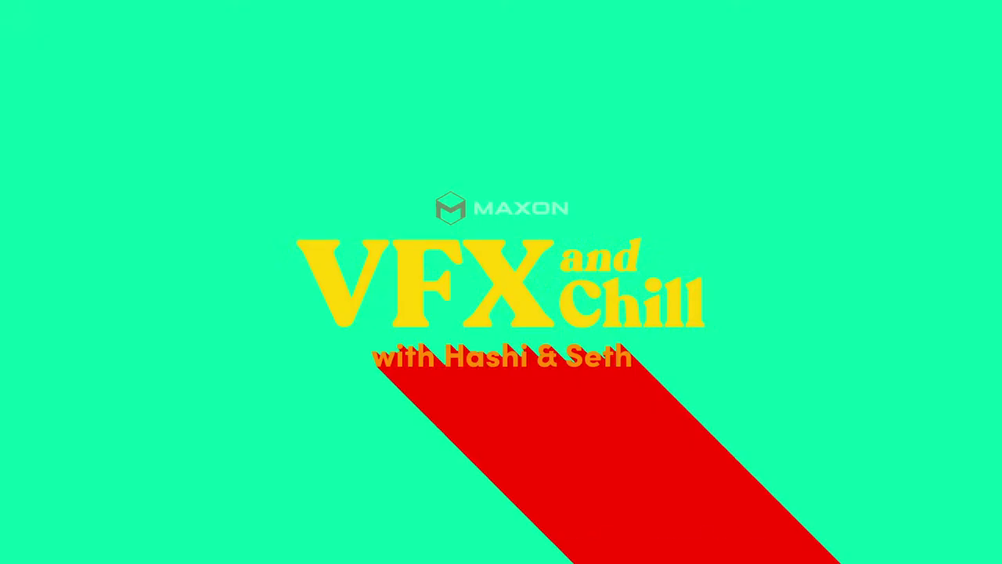